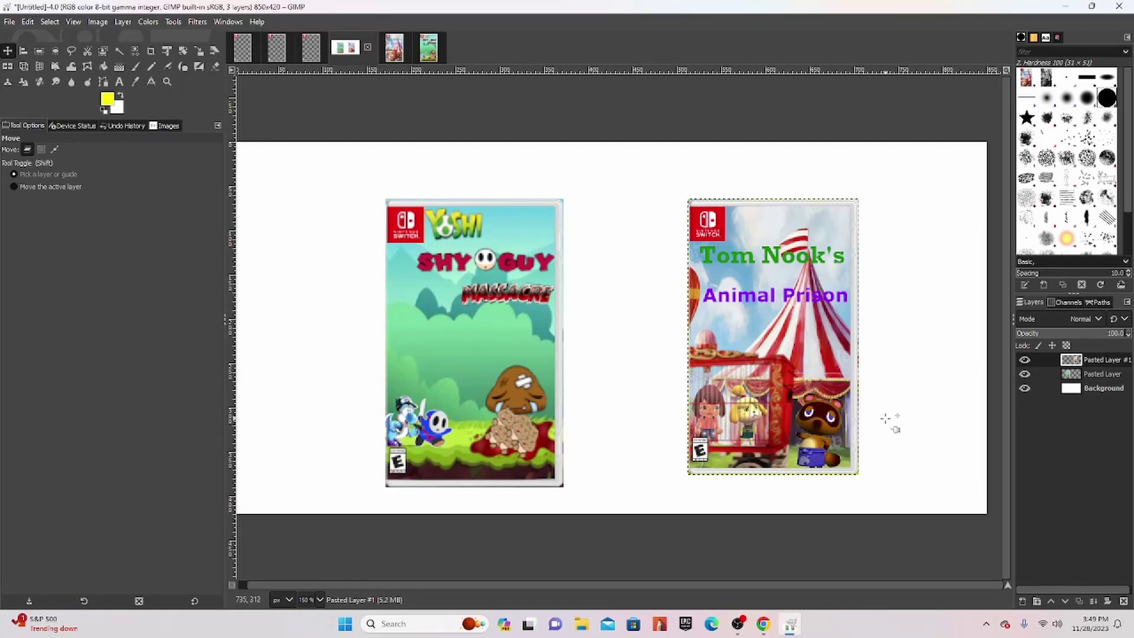
Switch to Chrome and scroll the 'Making fake Switch games' video page down to its comments
{"action": "left_click", "coordinate": [762, 623]}
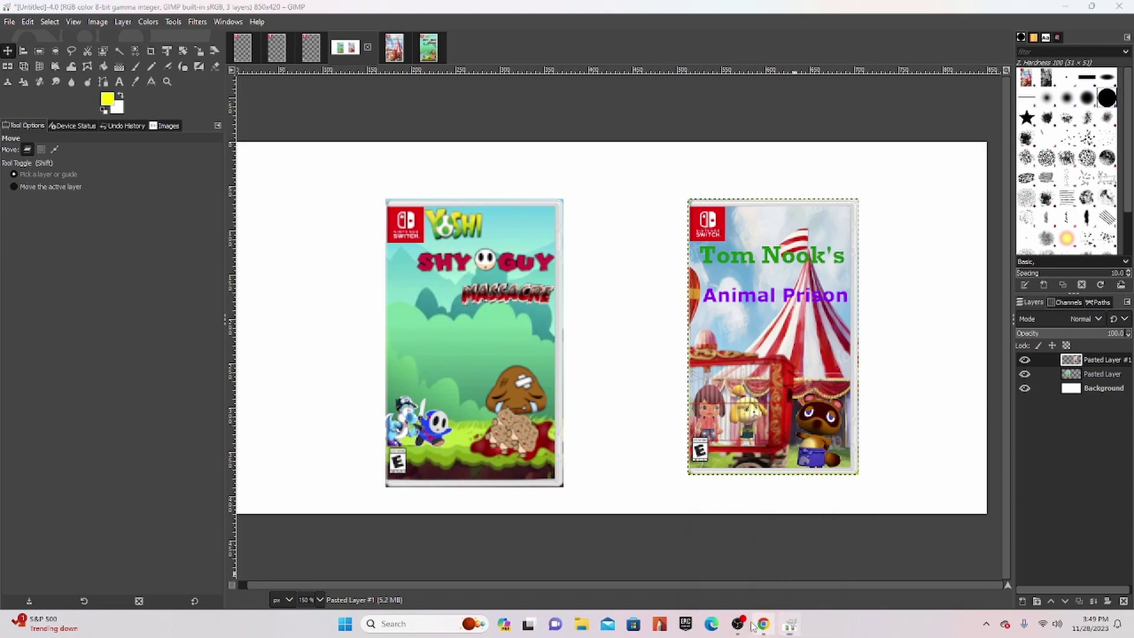
{"action": "scroll", "coordinate": [471, 444], "scroll_direction": "down", "scroll_amount": 4}
{"action": "scroll", "coordinate": [414, 435], "scroll_direction": "down", "scroll_amount": 3}
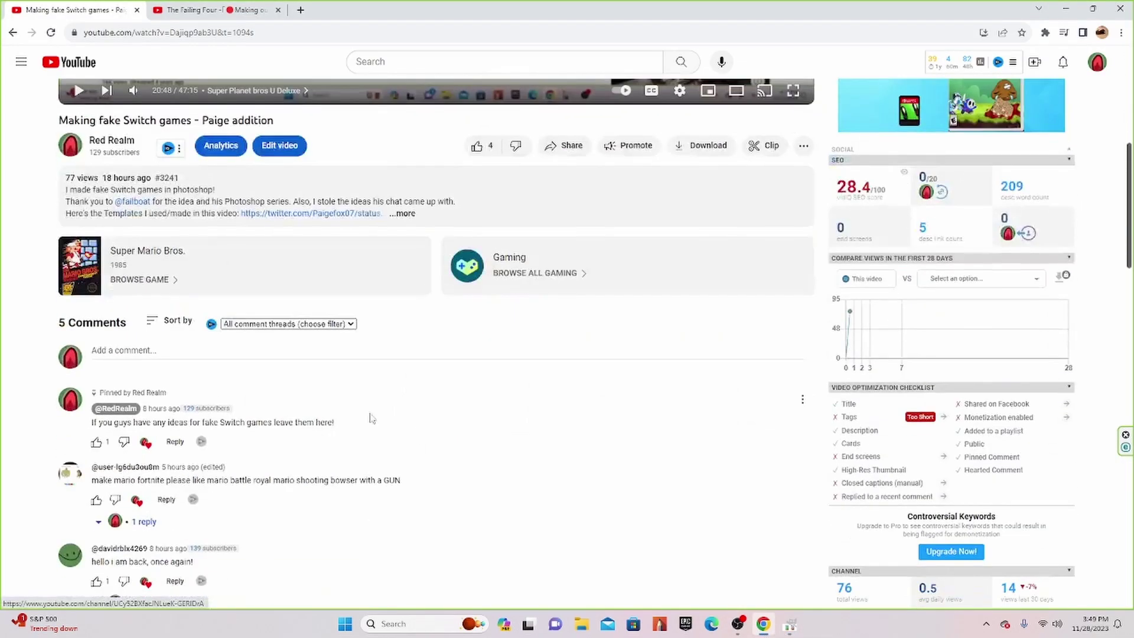
{"action": "scroll", "coordinate": [414, 436], "scroll_direction": "down", "scroll_amount": 3}
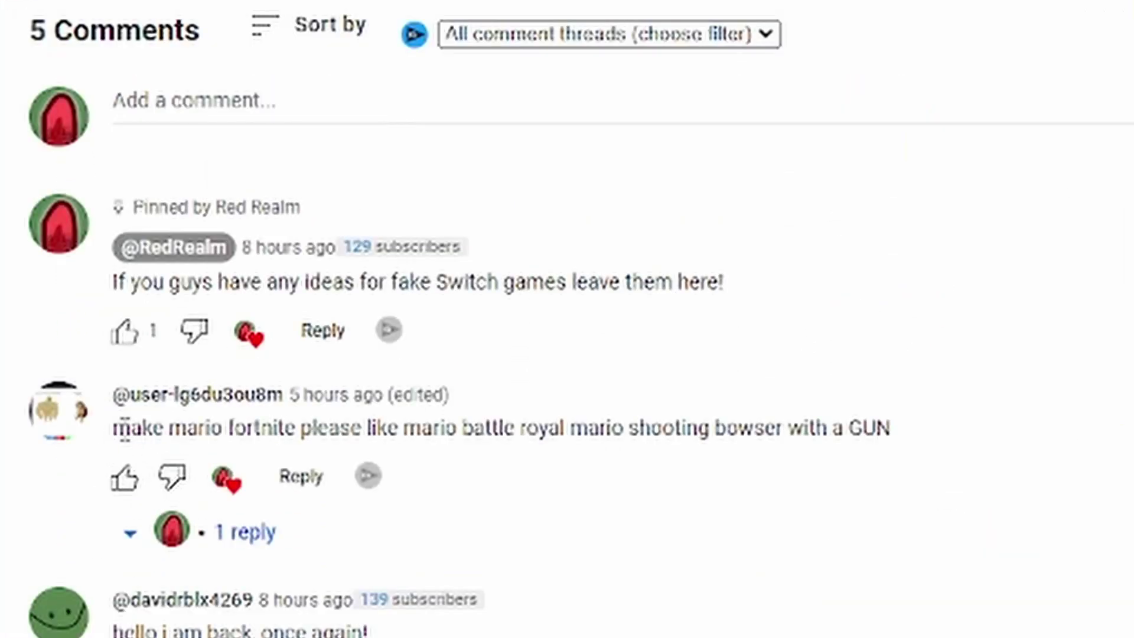
{"action": "left_click_drag", "start_coordinate": [122, 428], "coordinate": [195, 428]}
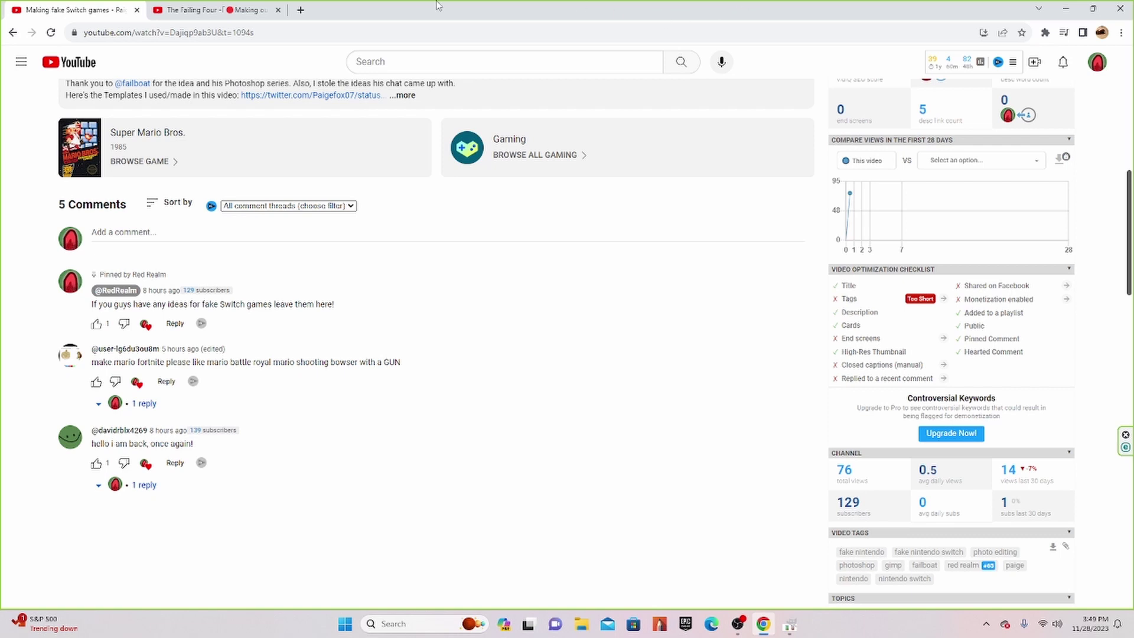
In a new tab, search Google for 'fornight game play'
{"action": "left_click", "coordinate": [302, 10]}
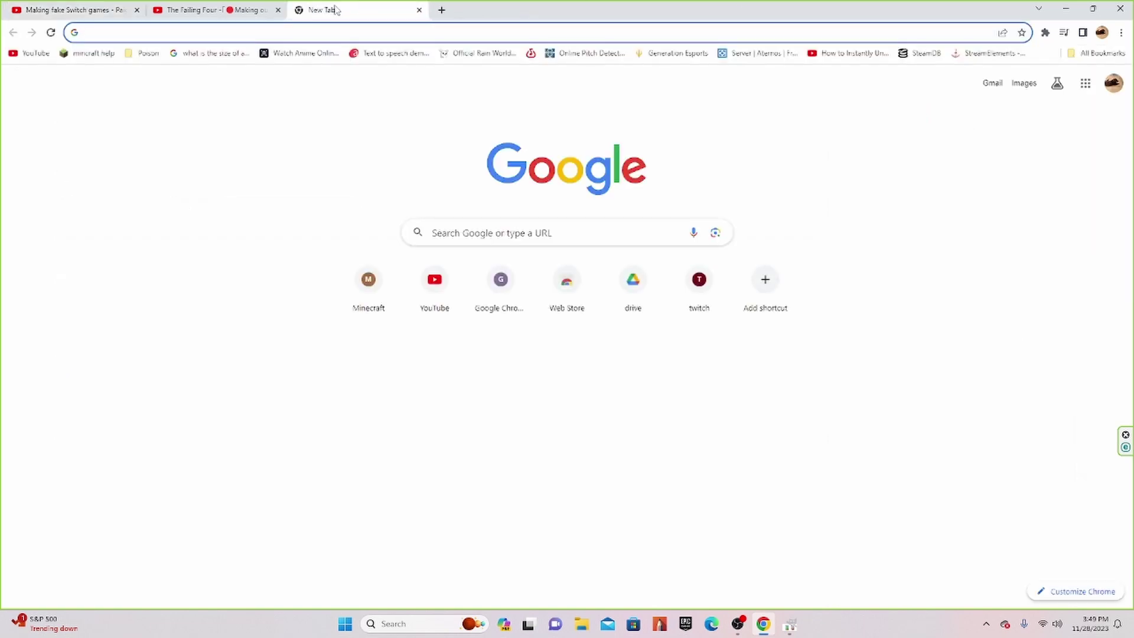
{"action": "type", "text": "f"}
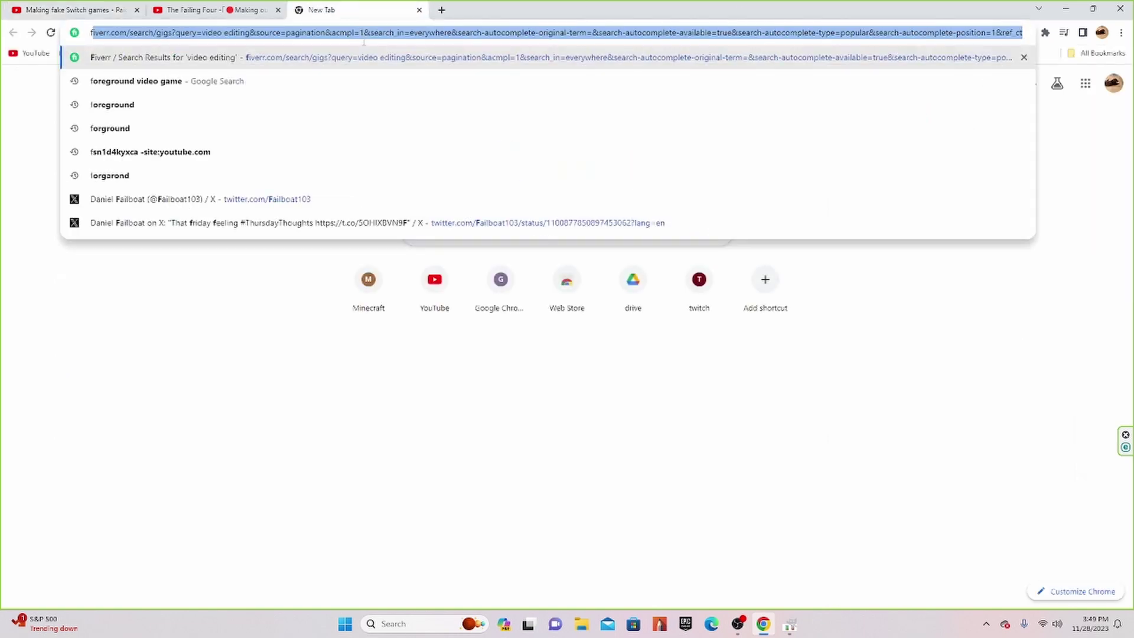
{"action": "key", "text": "BackSpace"}
{"action": "type", "text": "f"}
{"action": "key", "text": "BackSpace"}
{"action": "key", "text": "BackSpace"}
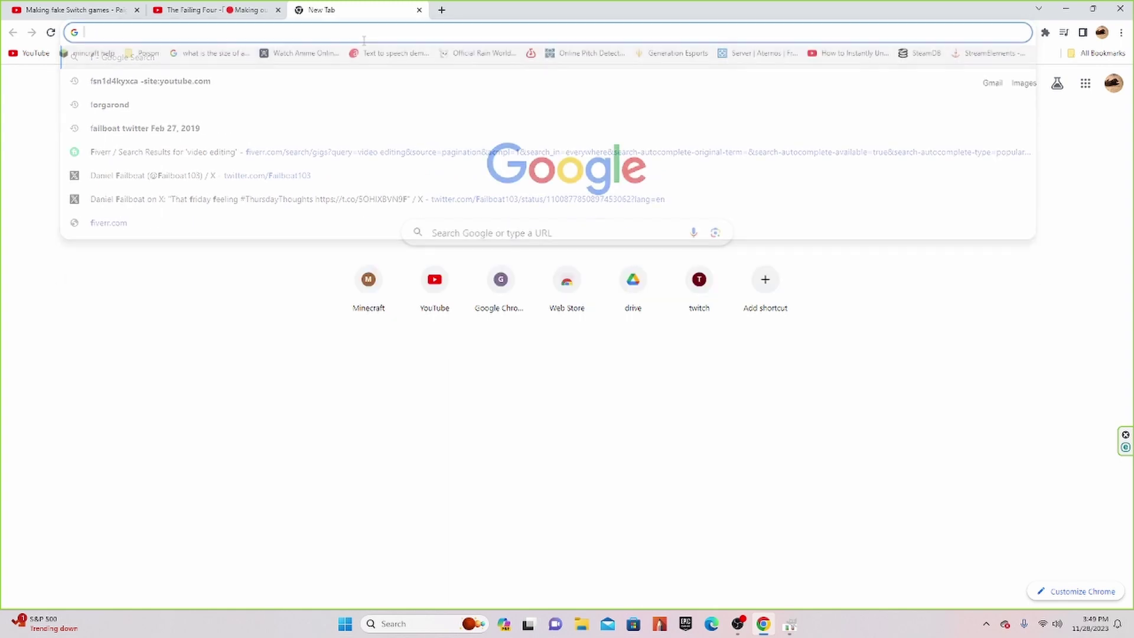
{"action": "type", "text": "f"}
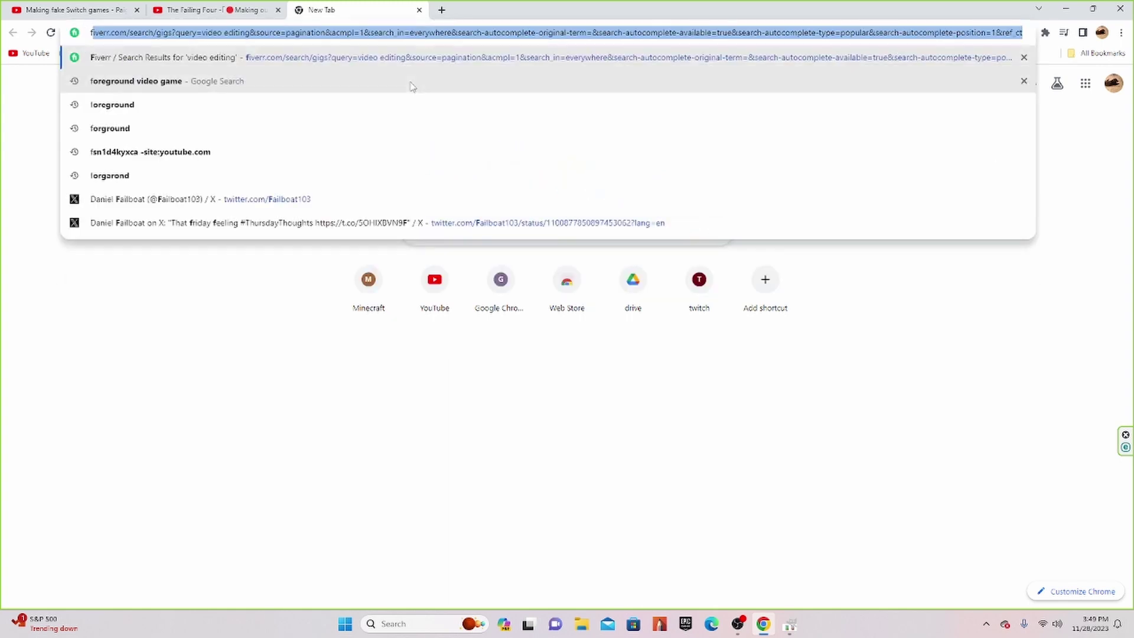
{"action": "type", "text": "ornight"}
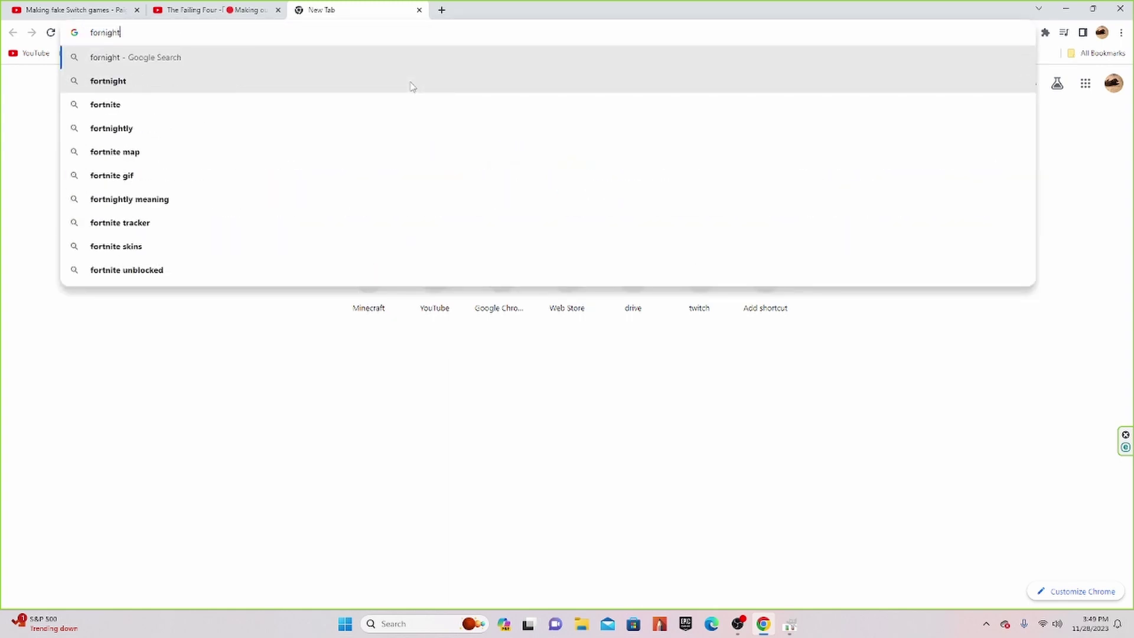
{"action": "left_click", "coordinate": [329, 88]}
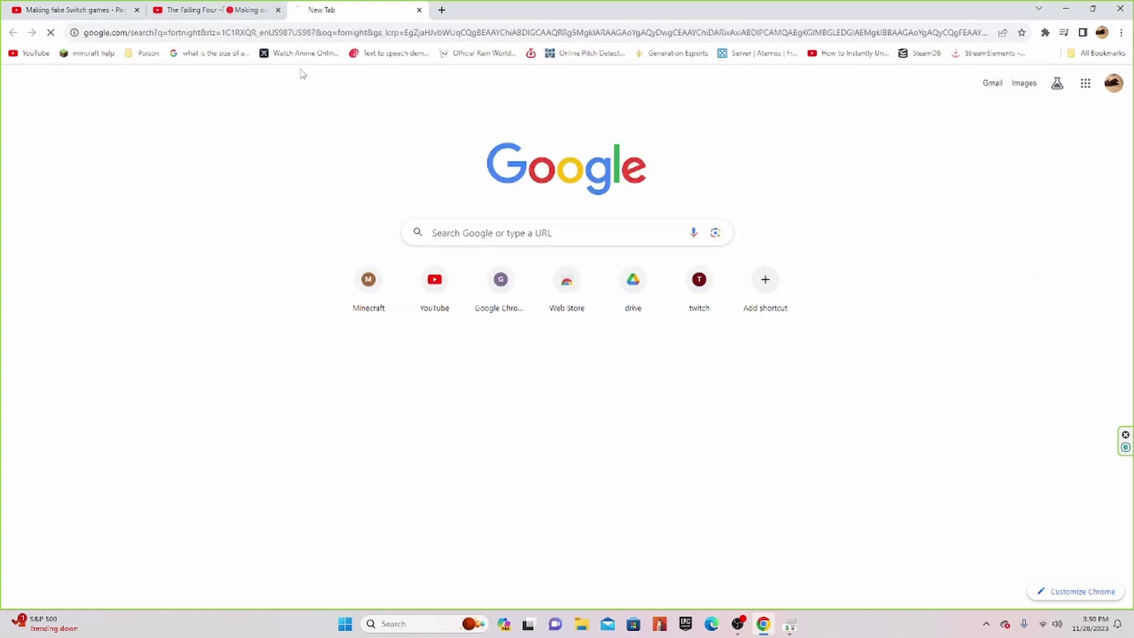
{"action": "left_click", "coordinate": [227, 70]}
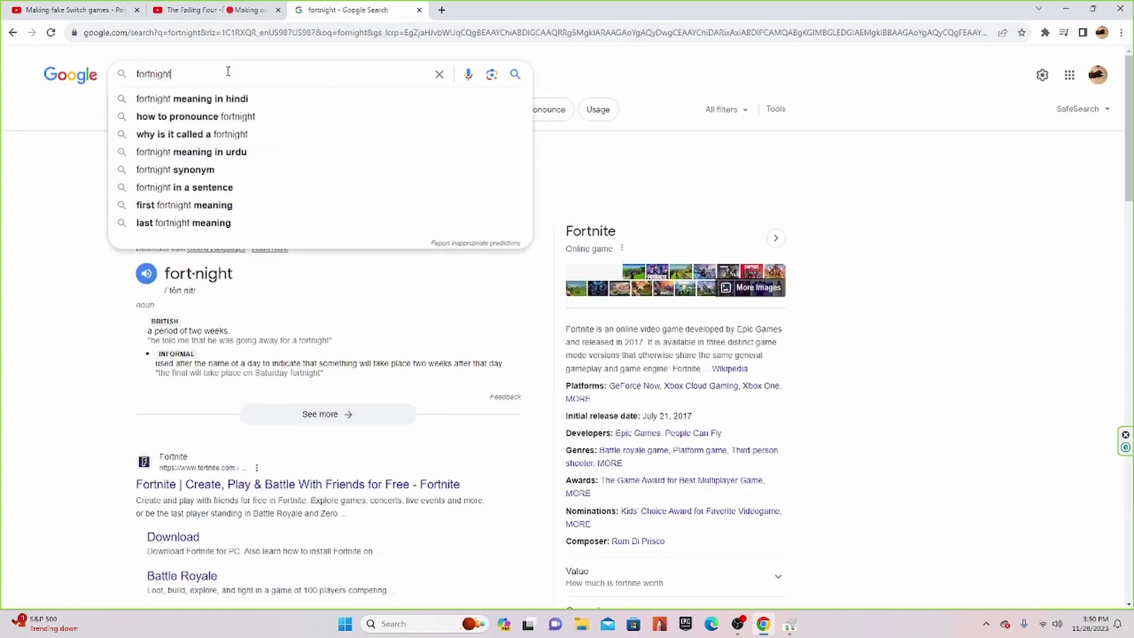
{"action": "type", "text": " game "}
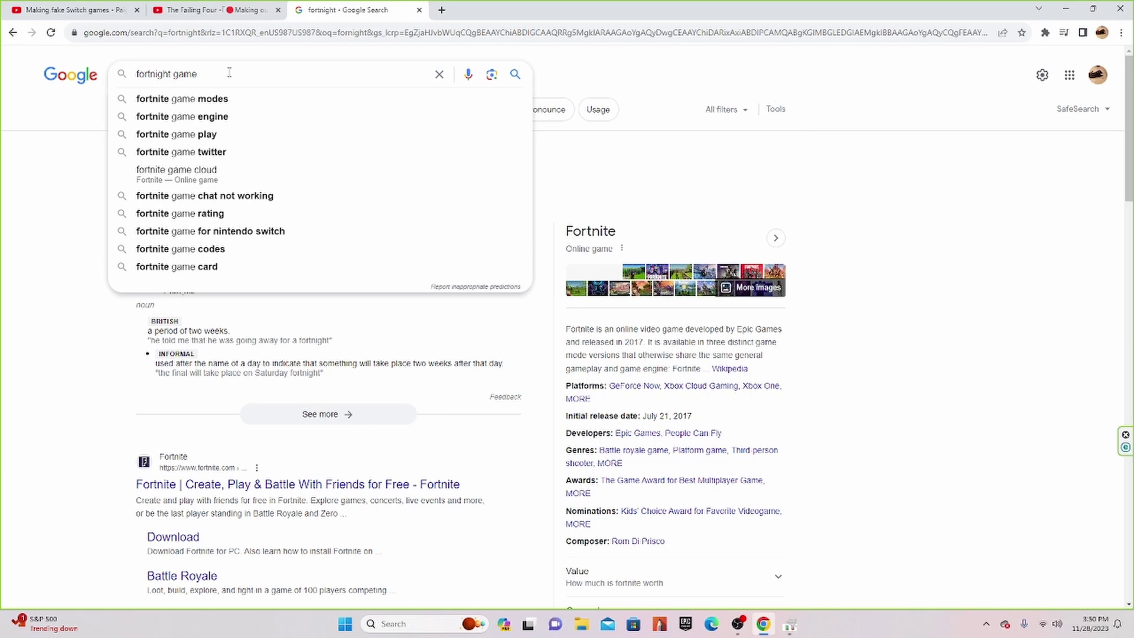
{"action": "type", "text": "play"}
{"action": "key", "text": "Return"}
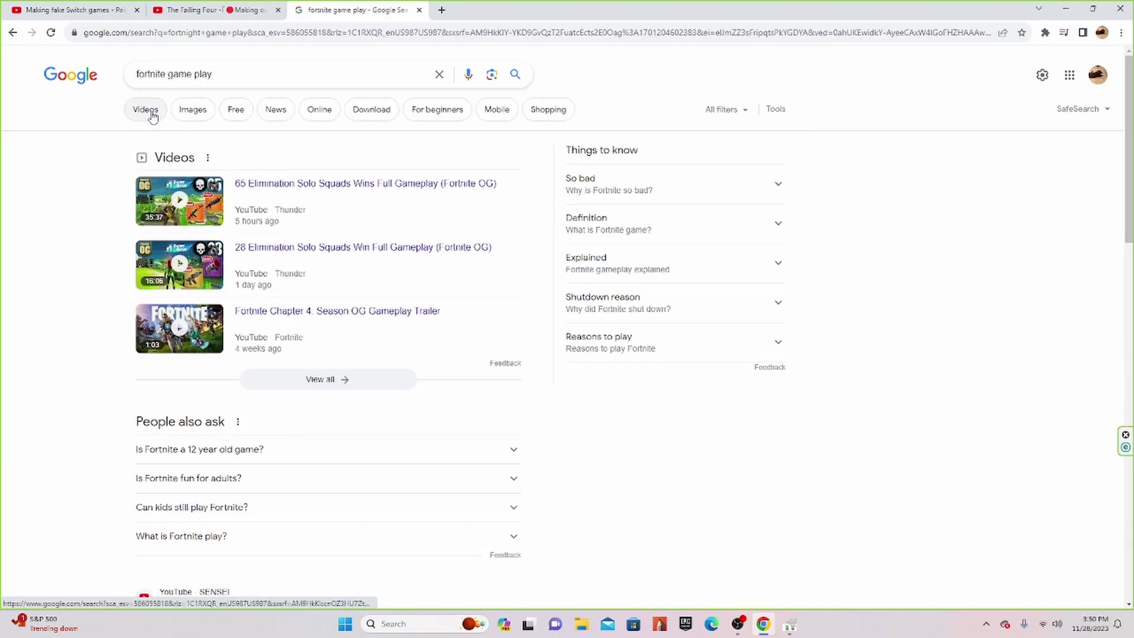
Switch to image results and save the GameSpot Fortnite landscape as fn background.jpeg
{"action": "left_click", "coordinate": [178, 113]}
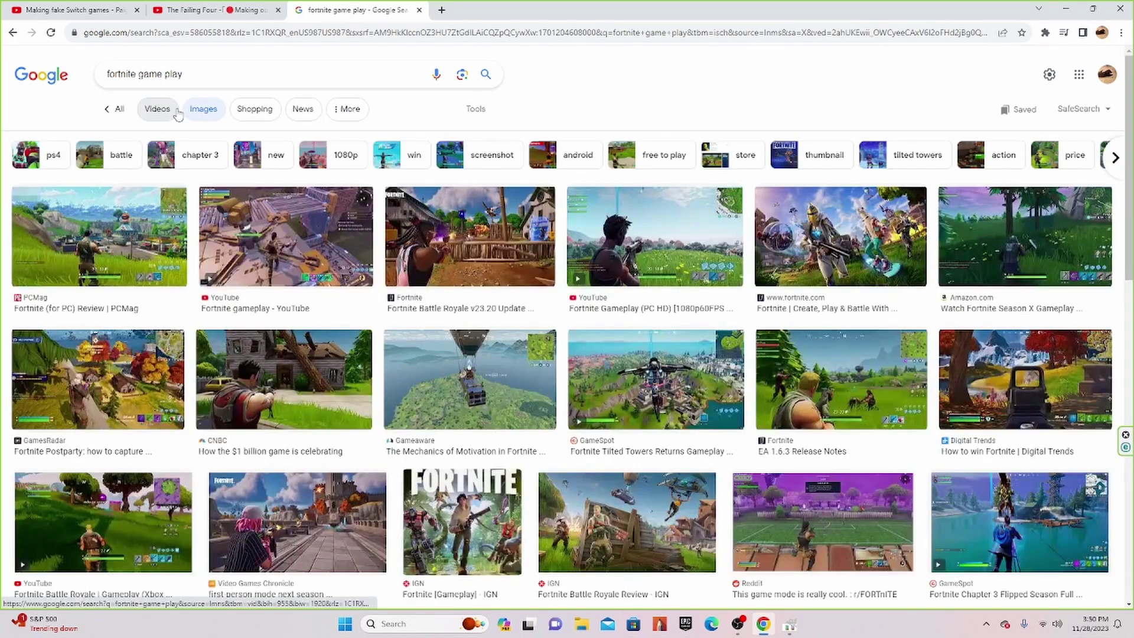
{"action": "scroll", "coordinate": [678, 245], "scroll_direction": "down", "scroll_amount": 3}
{"action": "scroll", "coordinate": [678, 245], "scroll_direction": "down", "scroll_amount": 4}
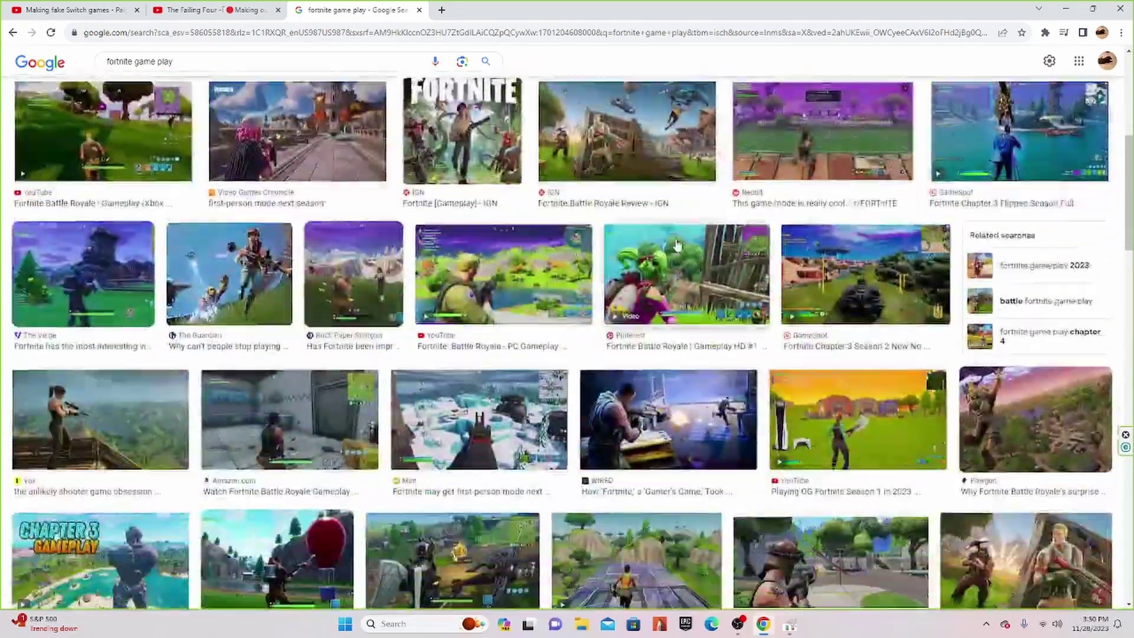
{"action": "scroll", "coordinate": [677, 245], "scroll_direction": "down", "scroll_amount": 1}
{"action": "scroll", "coordinate": [678, 245], "scroll_direction": "down", "scroll_amount": 5}
{"action": "scroll", "coordinate": [678, 245], "scroll_direction": "down", "scroll_amount": 3}
{"action": "scroll", "coordinate": [676, 241], "scroll_direction": "down", "scroll_amount": 2}
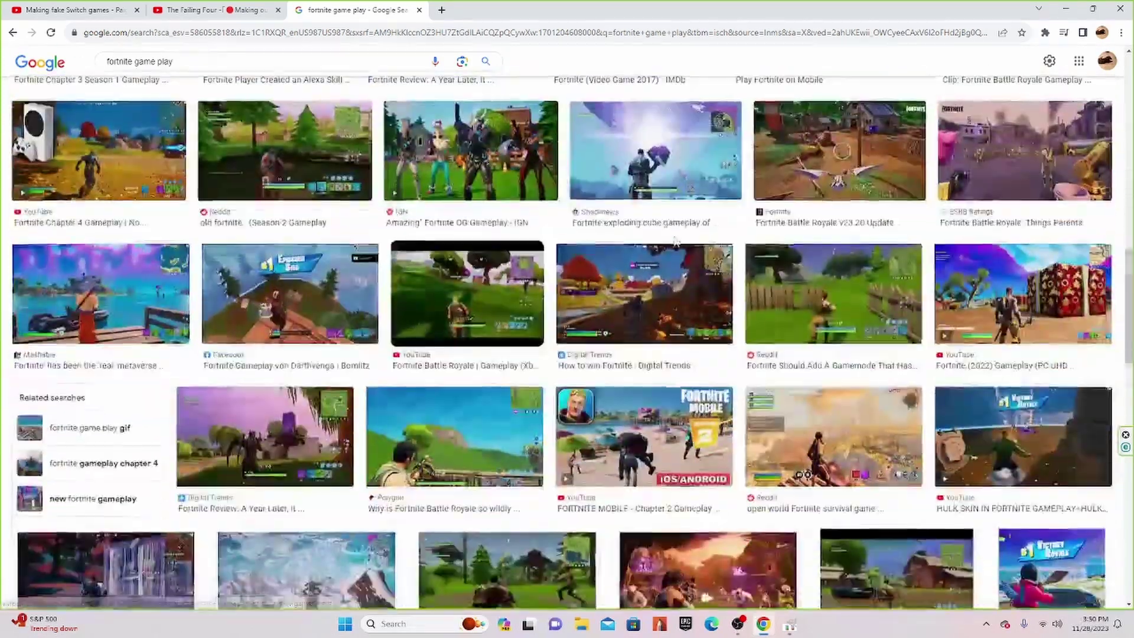
{"action": "scroll", "coordinate": [676, 243], "scroll_direction": "down", "scroll_amount": 3}
{"action": "scroll", "coordinate": [677, 248], "scroll_direction": "down", "scroll_amount": 5}
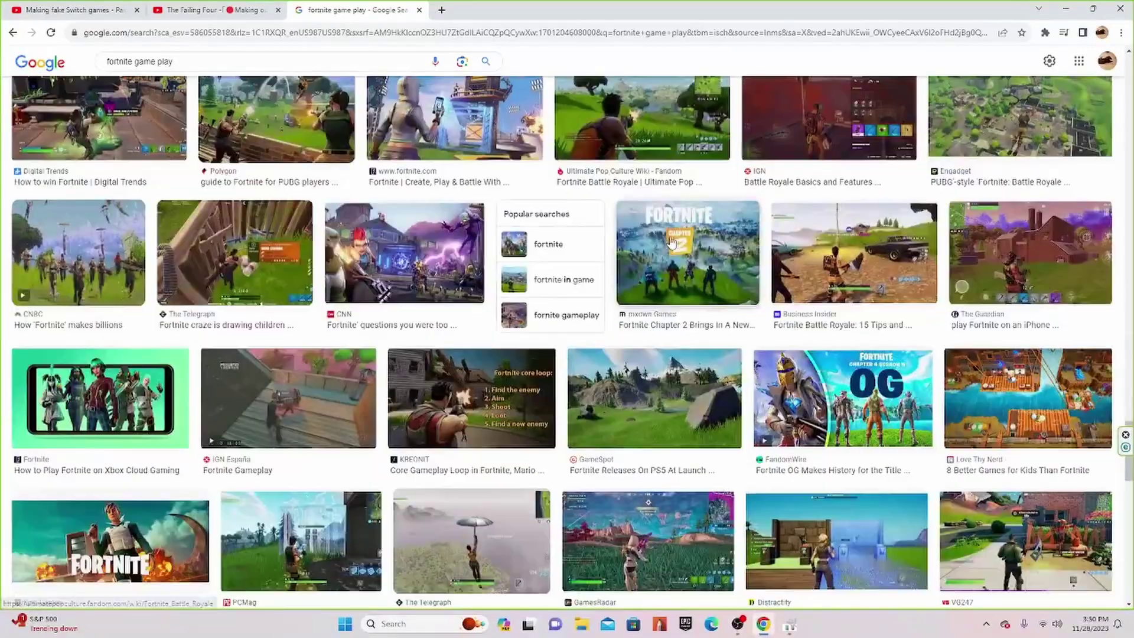
{"action": "left_click", "coordinate": [681, 378]}
{"action": "right_click", "coordinate": [815, 242]}
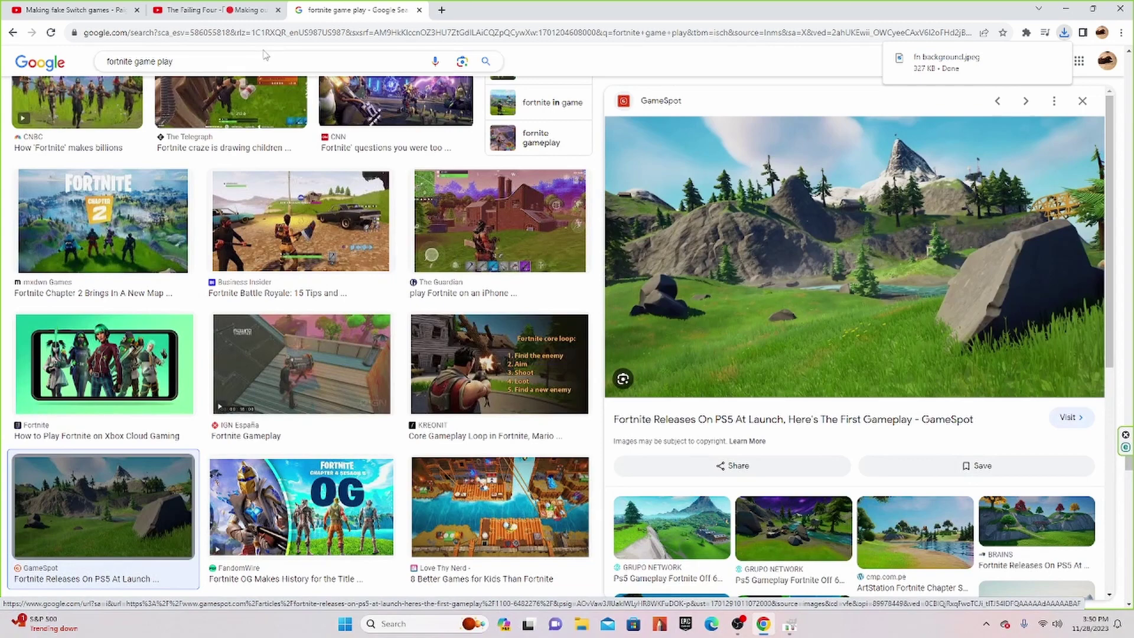
{"action": "left_click_drag", "start_coordinate": [231, 61], "coordinate": [99, 67]}
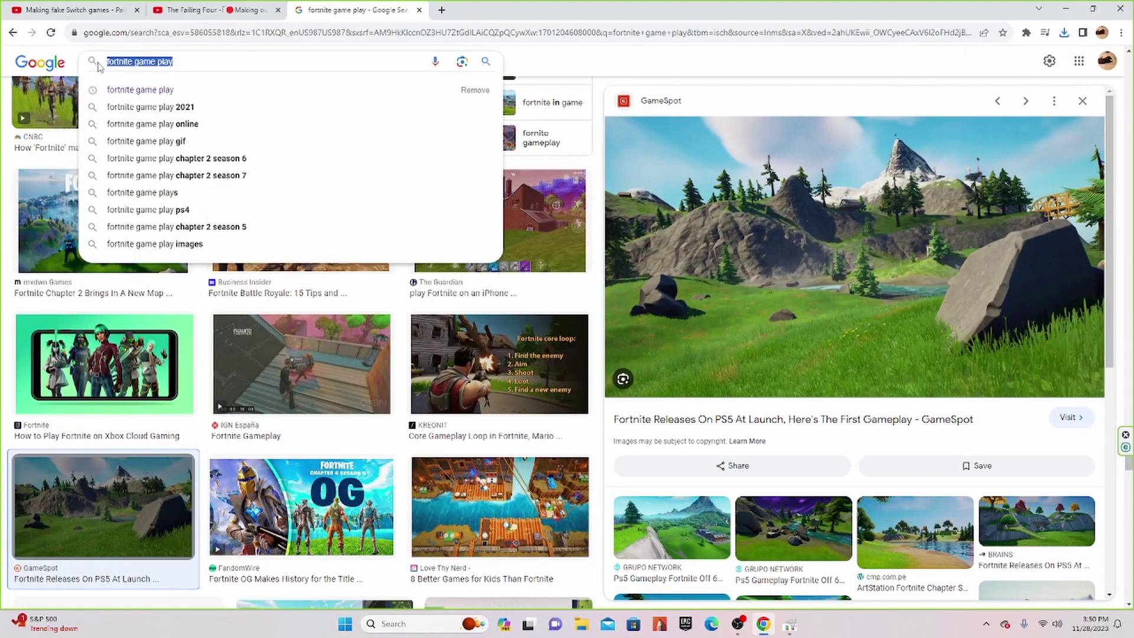
Search images for 'mairo' and briefly preview the 'Mairo on strike' result
{"action": "type", "text": "m"}
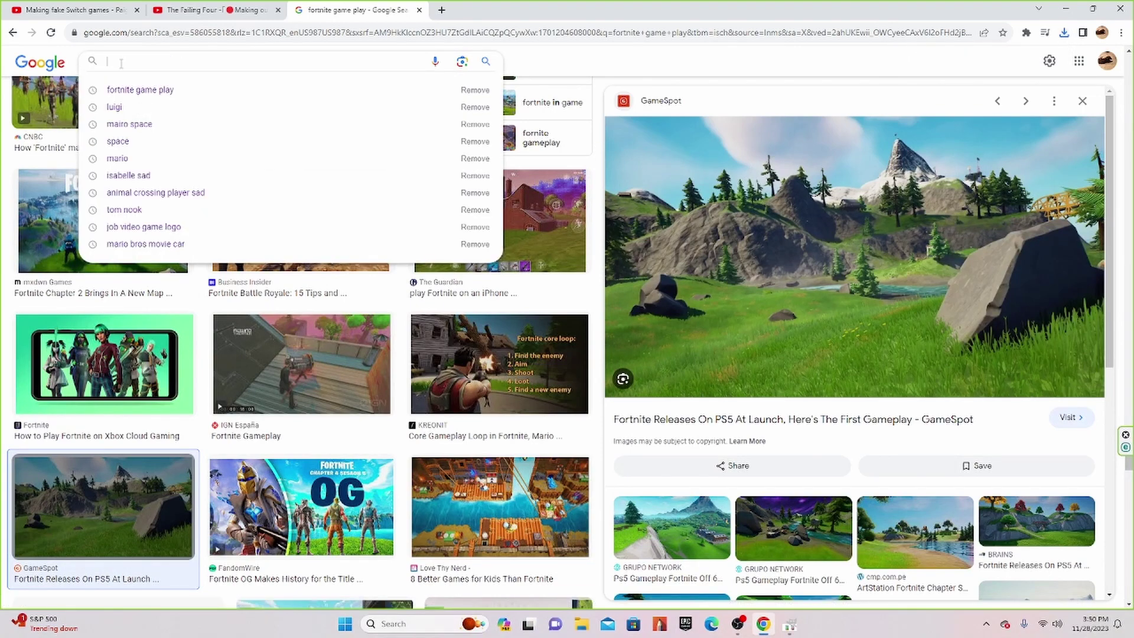
{"action": "type", "text": "airo"}
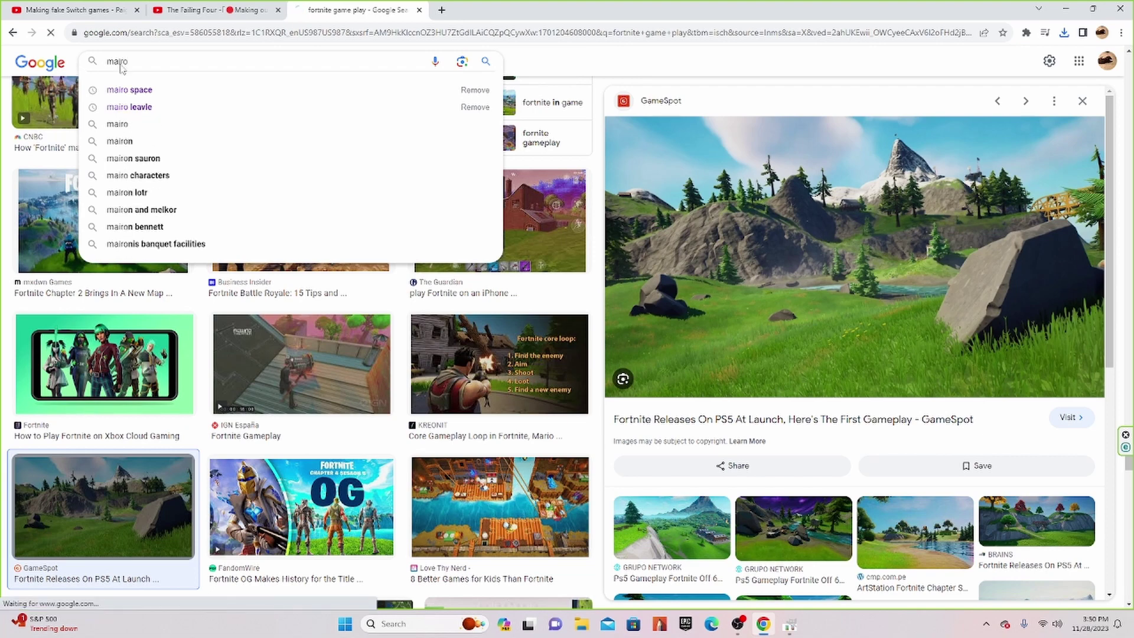
{"action": "key", "text": "Return"}
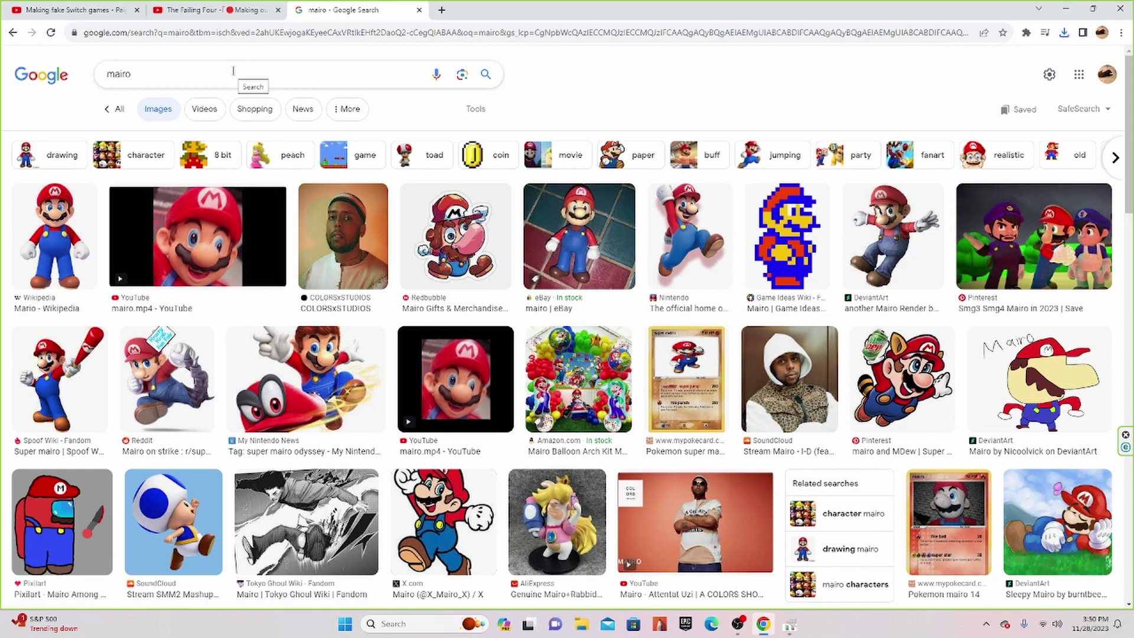
{"action": "left_click", "coordinate": [178, 351]}
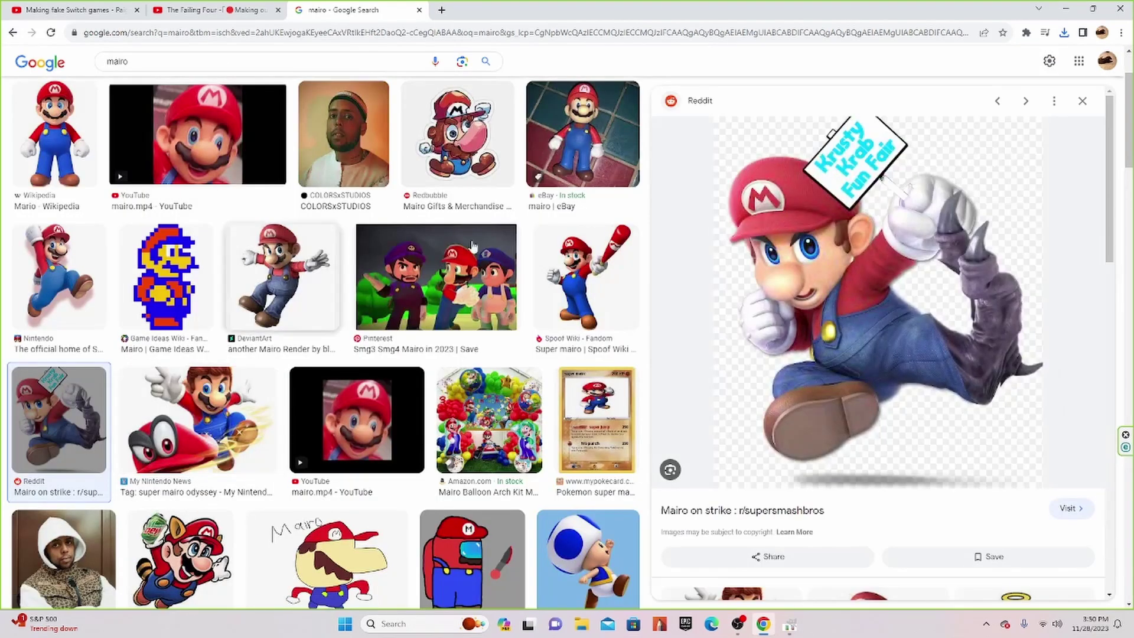
{"action": "left_click", "coordinate": [1084, 104]}
{"action": "scroll", "coordinate": [895, 169], "scroll_direction": "down", "scroll_amount": 1}
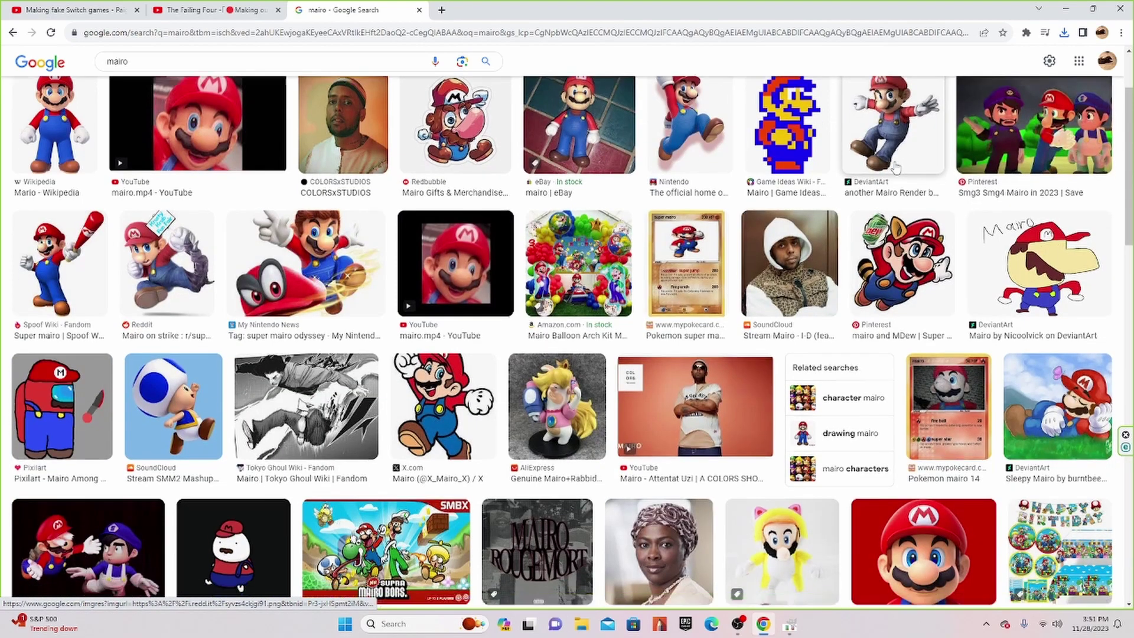
{"action": "scroll", "coordinate": [895, 168], "scroll_direction": "down", "scroll_amount": 3}
{"action": "scroll", "coordinate": [895, 168], "scroll_direction": "down", "scroll_amount": 3}
{"action": "scroll", "coordinate": [895, 169], "scroll_direction": "down", "scroll_amount": 2}
{"action": "scroll", "coordinate": [880, 171], "scroll_direction": "up", "scroll_amount": 5}
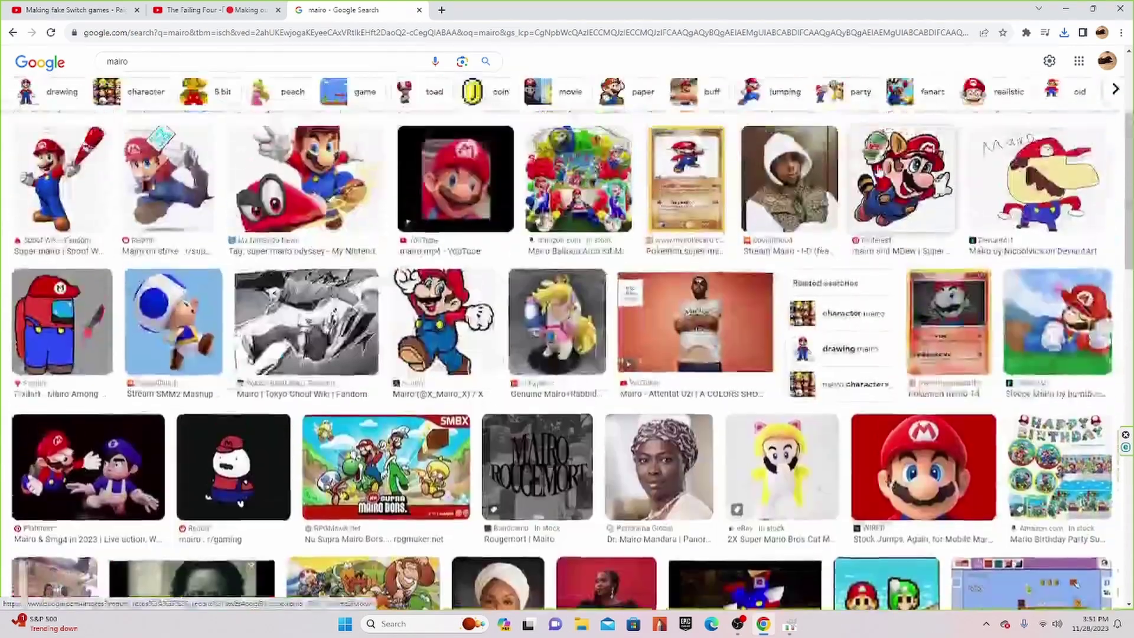
{"action": "scroll", "coordinate": [881, 171], "scroll_direction": "up", "scroll_amount": 3}
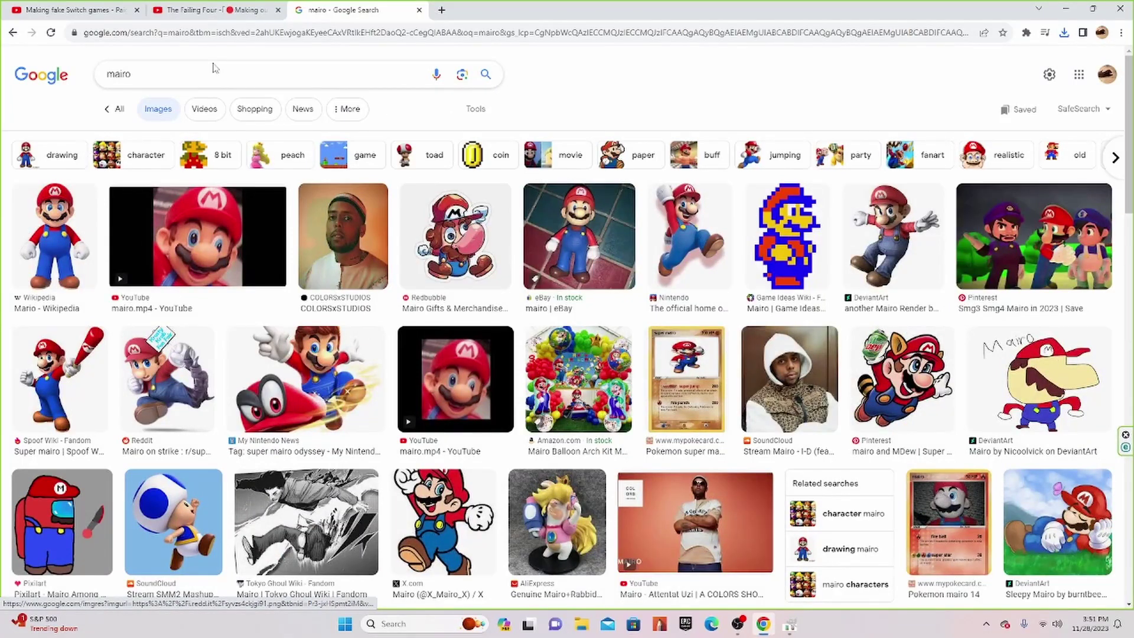
Refine the query to 'mairo moodle', then remove 'moodle' to search just 'mairo'
{"action": "left_click", "coordinate": [206, 72]}
{"action": "type", "text": "mi"}
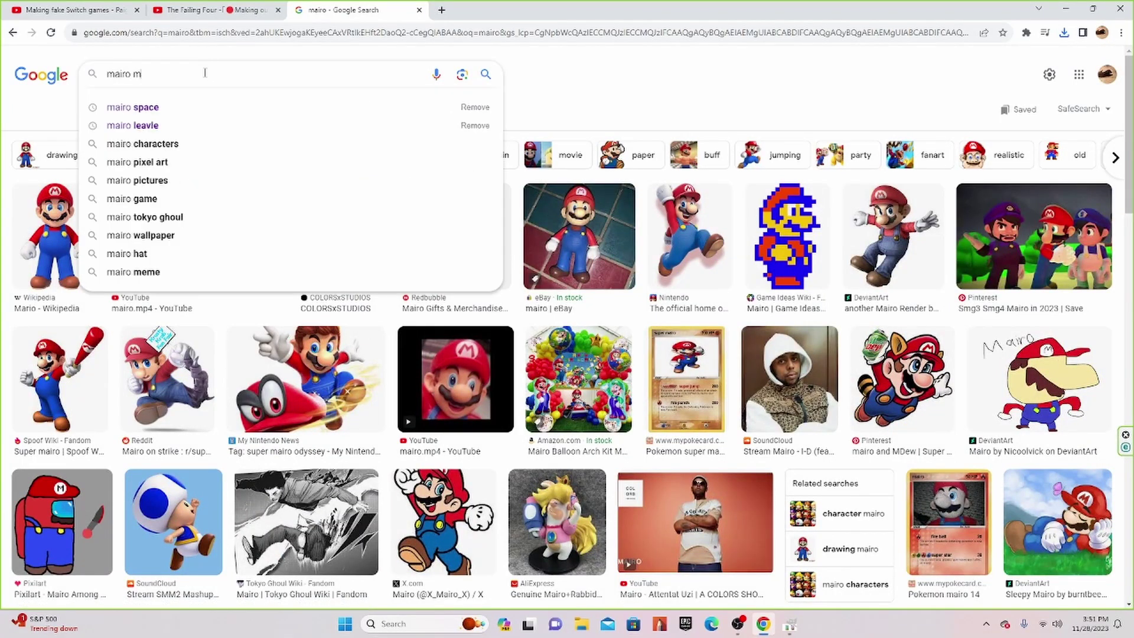
{"action": "type", "text": "o"}
{"action": "type", "text": "ddle"}
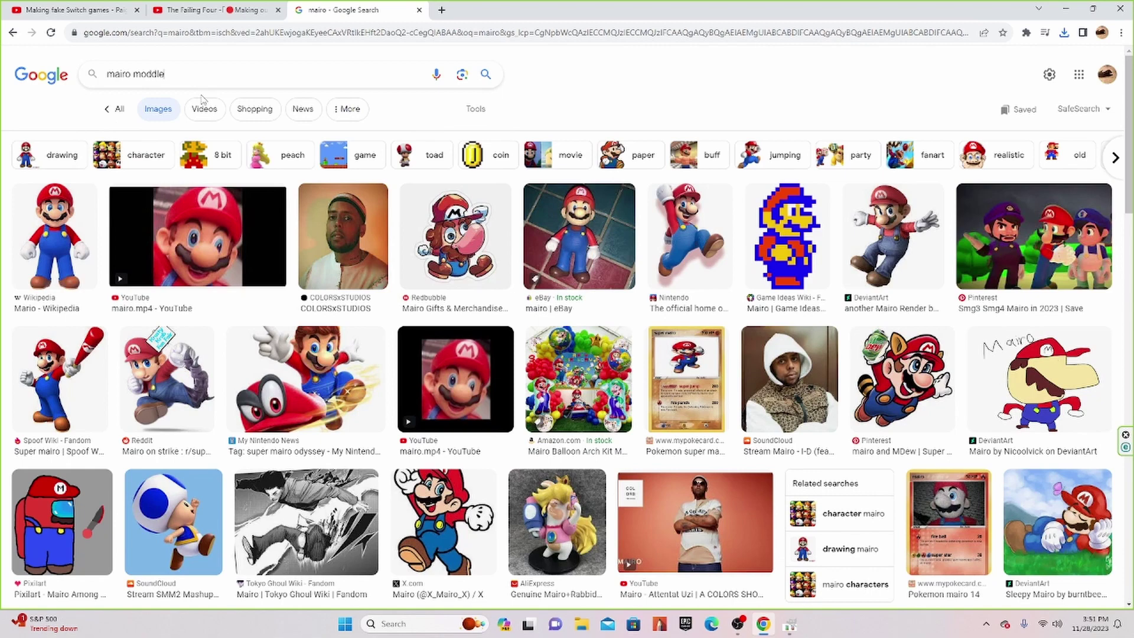
{"action": "key", "text": "Return"}
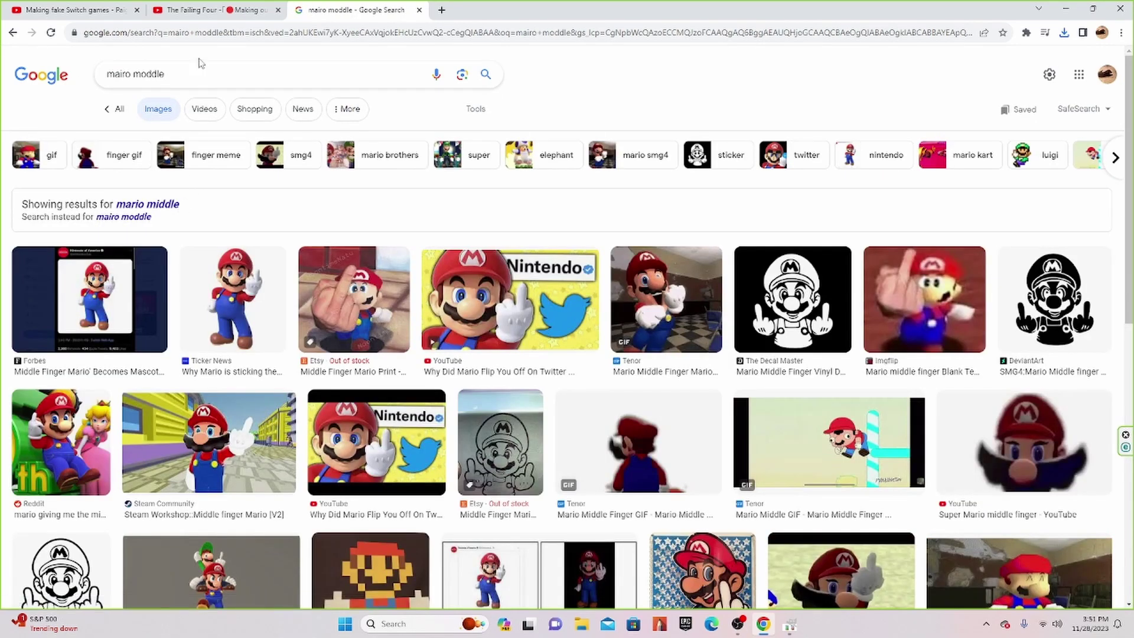
{"action": "left_click", "coordinate": [204, 74]}
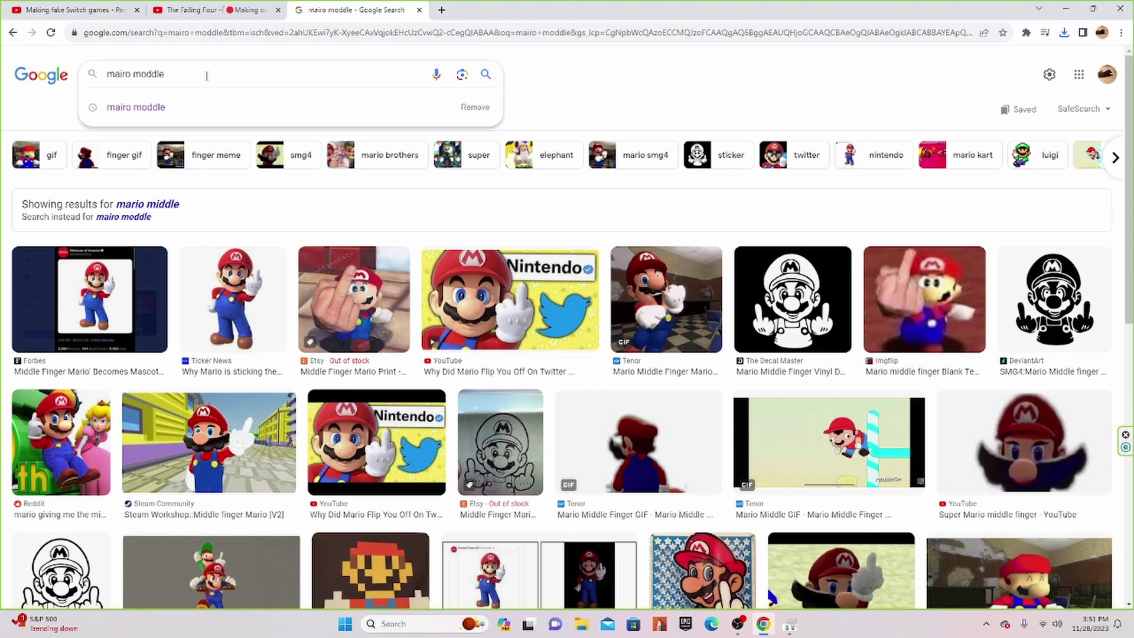
{"action": "key", "text": "BackSpace"}
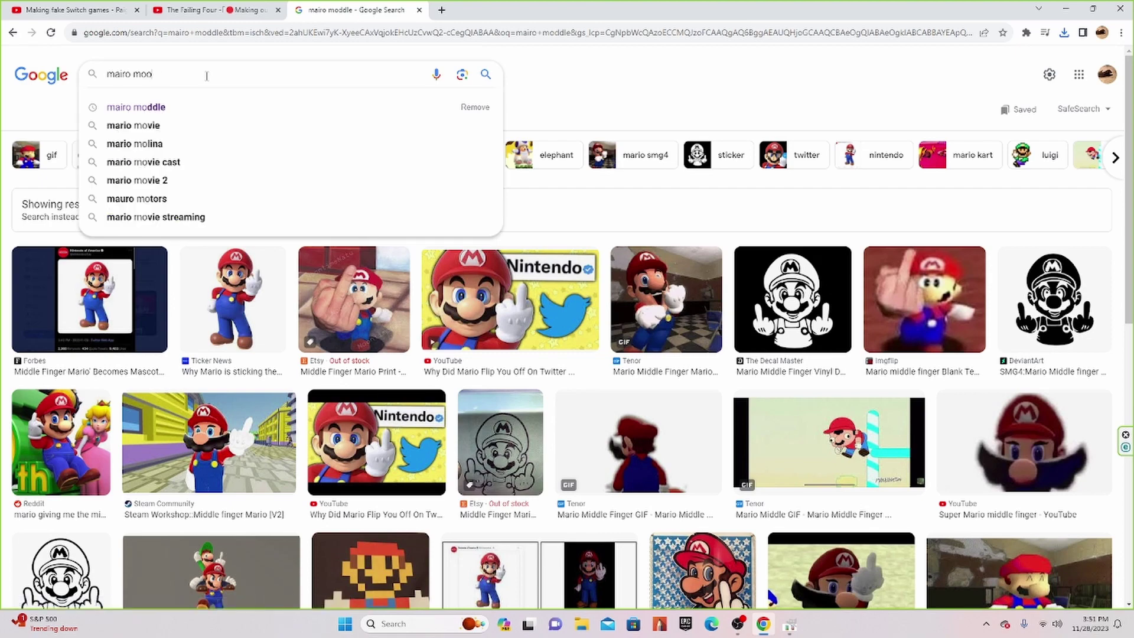
{"action": "type", "text": "dle"}
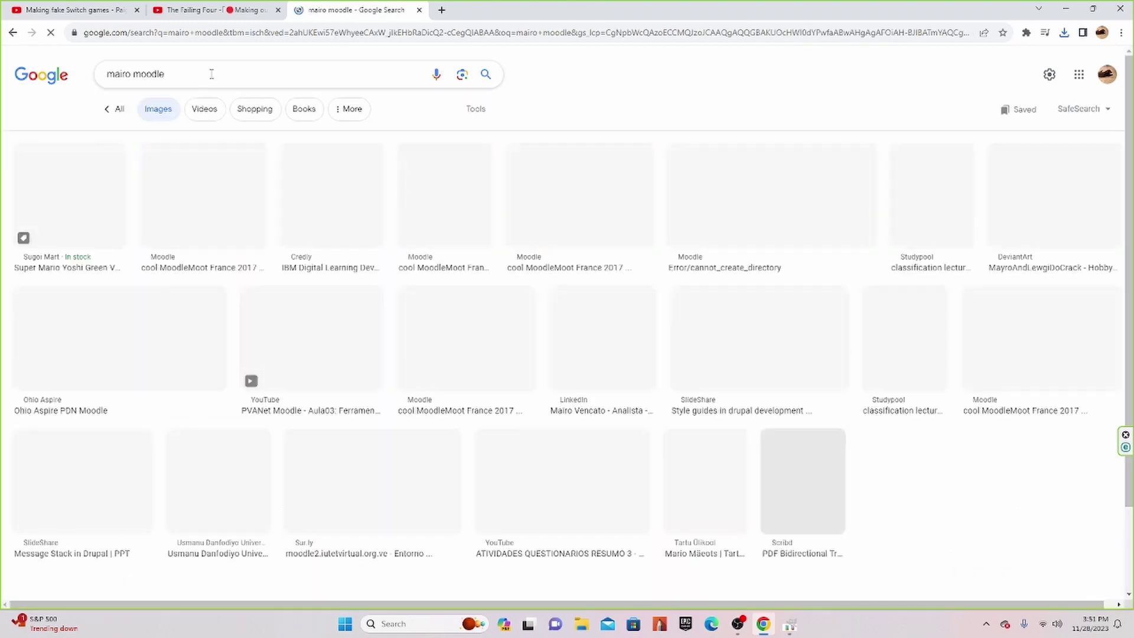
{"action": "left_click", "coordinate": [180, 66]}
{"action": "left_click_drag", "start_coordinate": [180, 66], "coordinate": [130, 90]}
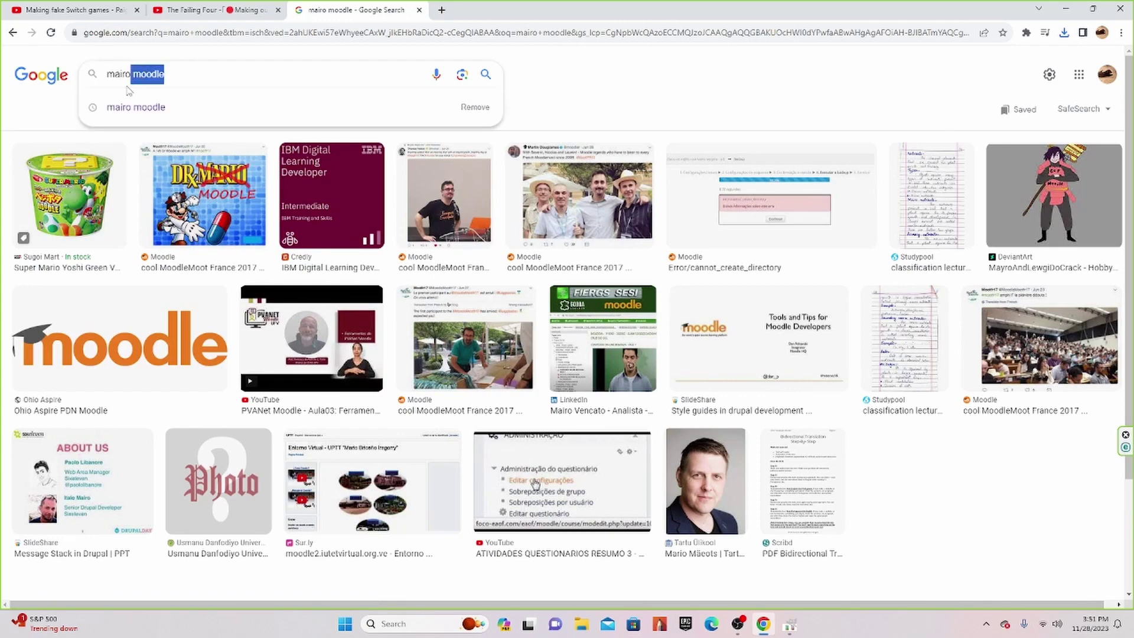
{"action": "key", "text": "BackSpace"}
{"action": "key", "text": "Return"}
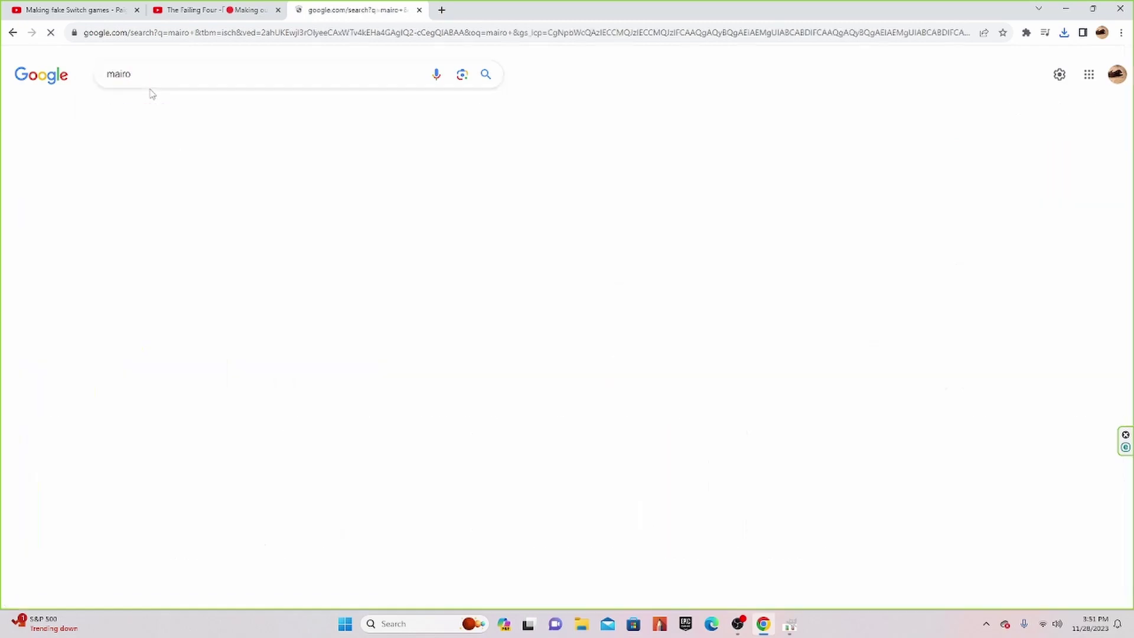
Apply the drawing filter and search images for 'mairo with gun'
{"action": "left_click", "coordinate": [55, 161]}
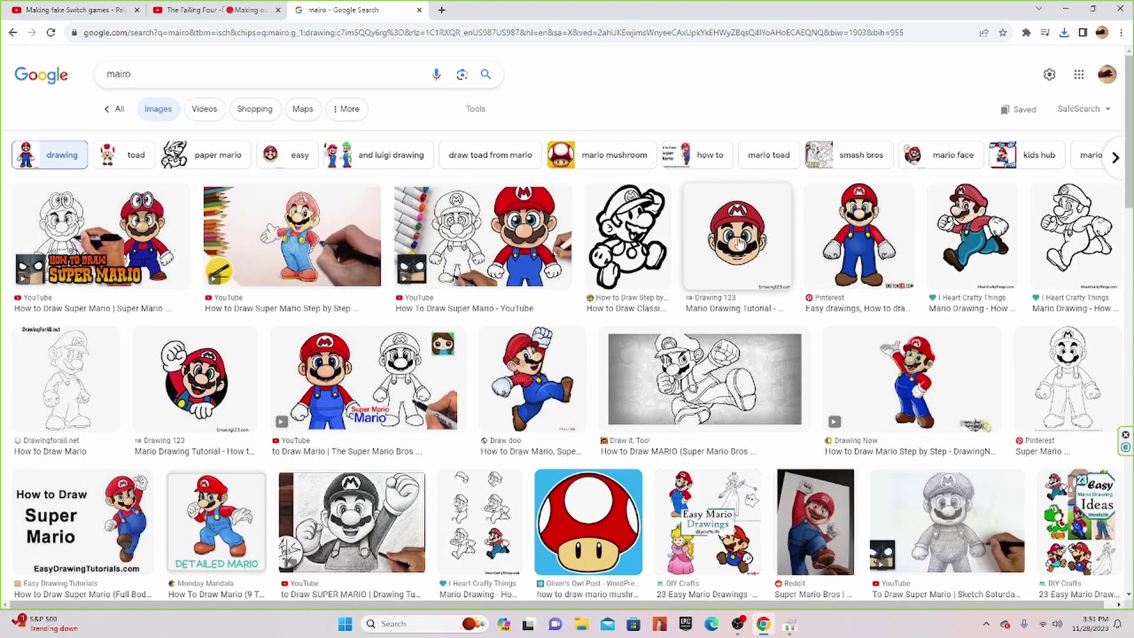
{"action": "scroll", "coordinate": [741, 245], "scroll_direction": "down", "scroll_amount": 4}
{"action": "scroll", "coordinate": [745, 245], "scroll_direction": "down", "scroll_amount": 3}
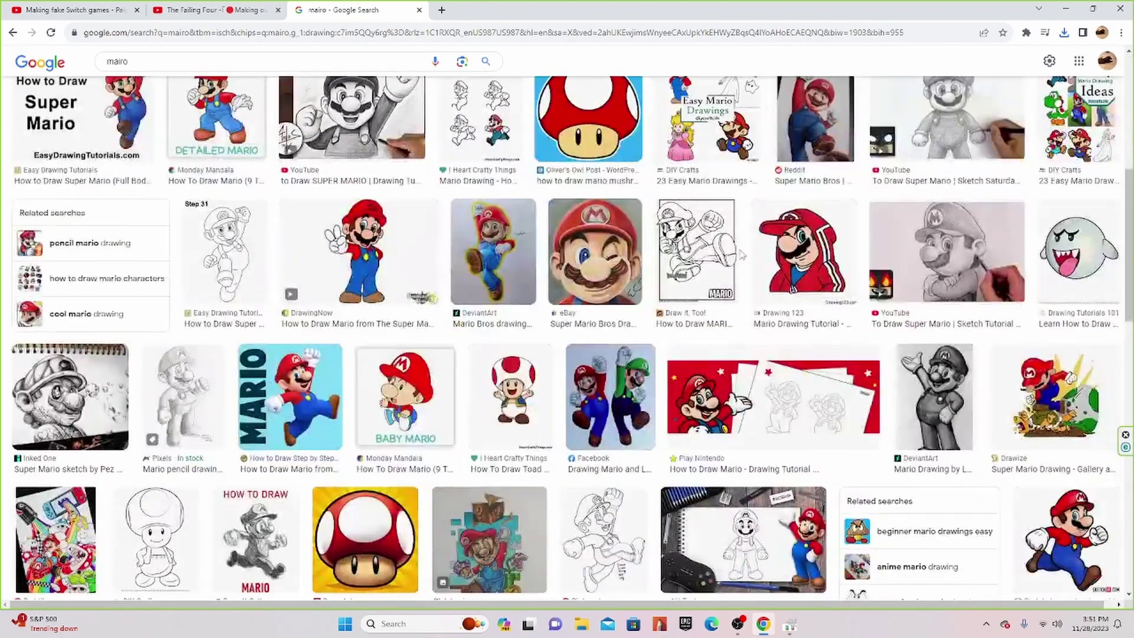
{"action": "scroll", "coordinate": [742, 255], "scroll_direction": "up", "scroll_amount": 7}
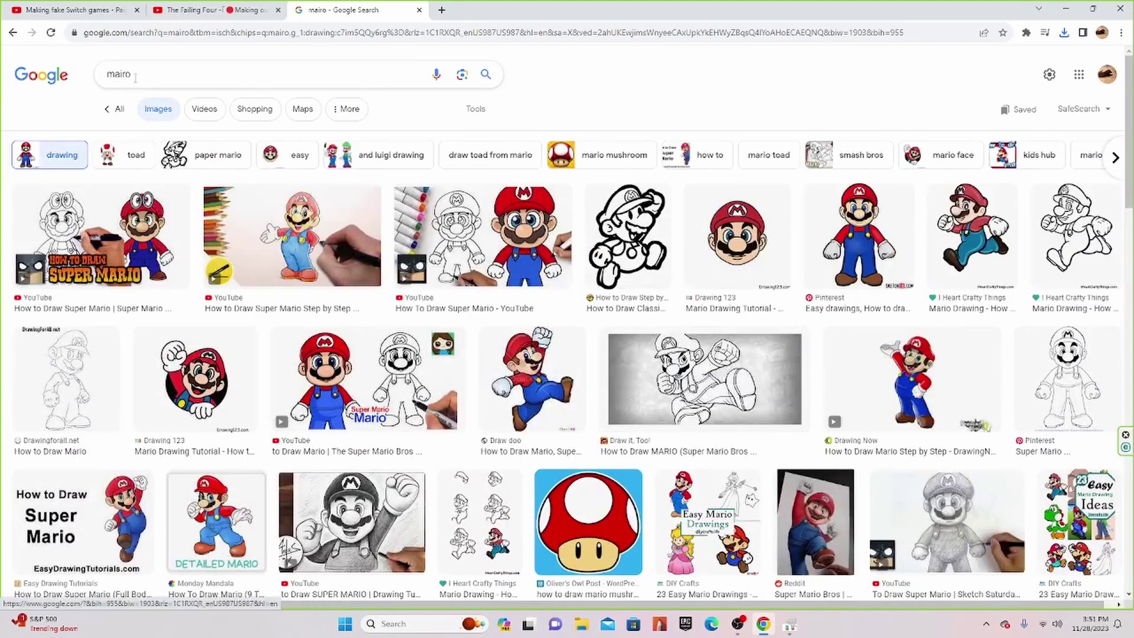
{"action": "left_click", "coordinate": [135, 77]}
{"action": "type", "text": "with "}
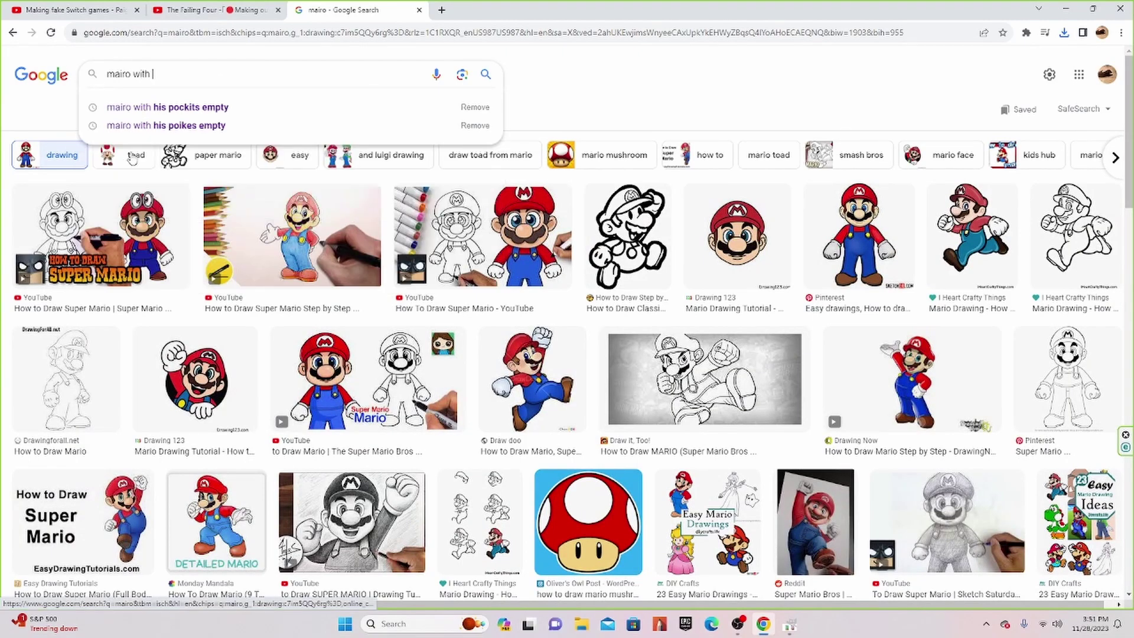
{"action": "type", "text": "gun"}
{"action": "key", "text": "Return"}
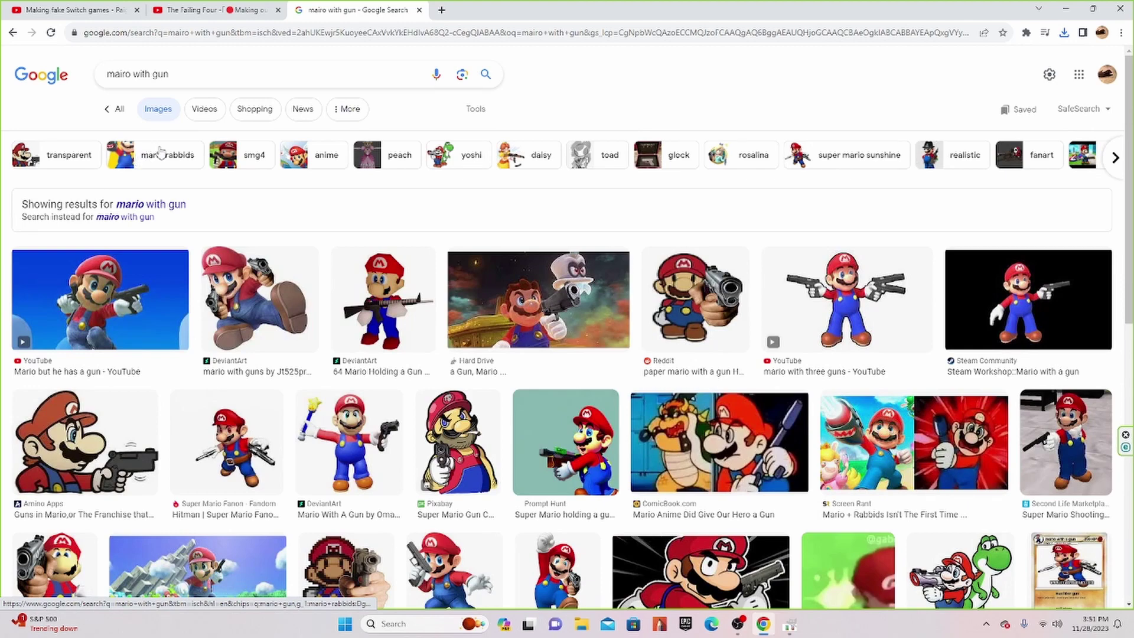
Save the cartoon Mario pointing a pistol as Mairo with gun.jpg
{"action": "scroll", "coordinate": [342, 275], "scroll_direction": "down", "scroll_amount": 3}
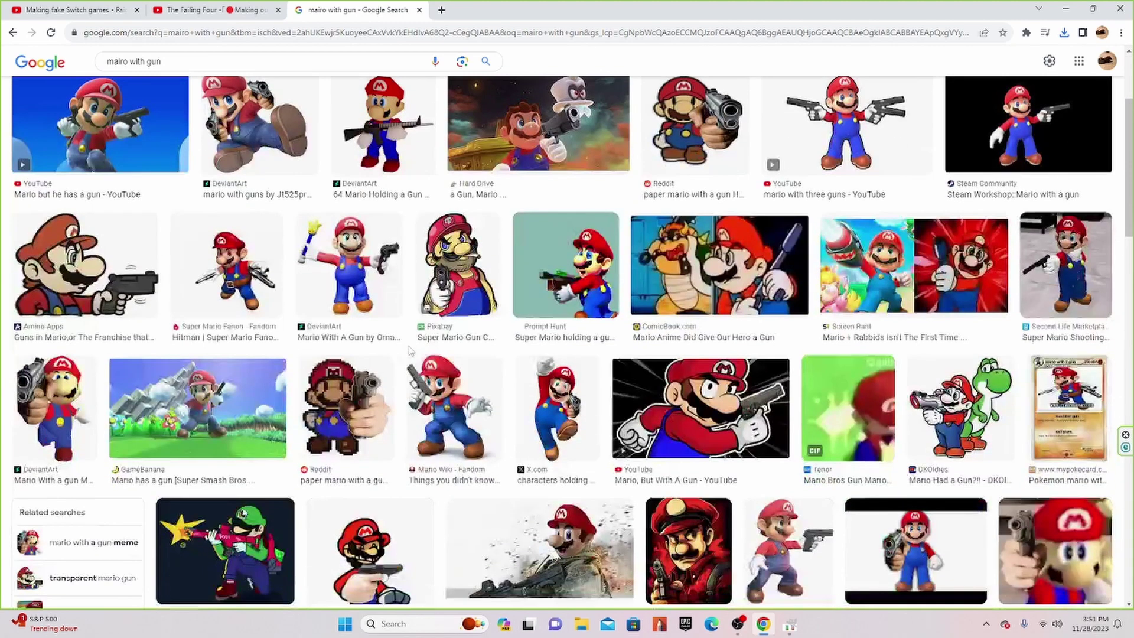
{"action": "scroll", "coordinate": [409, 351], "scroll_direction": "down", "scroll_amount": 1}
{"action": "right_click", "coordinate": [72, 211]}
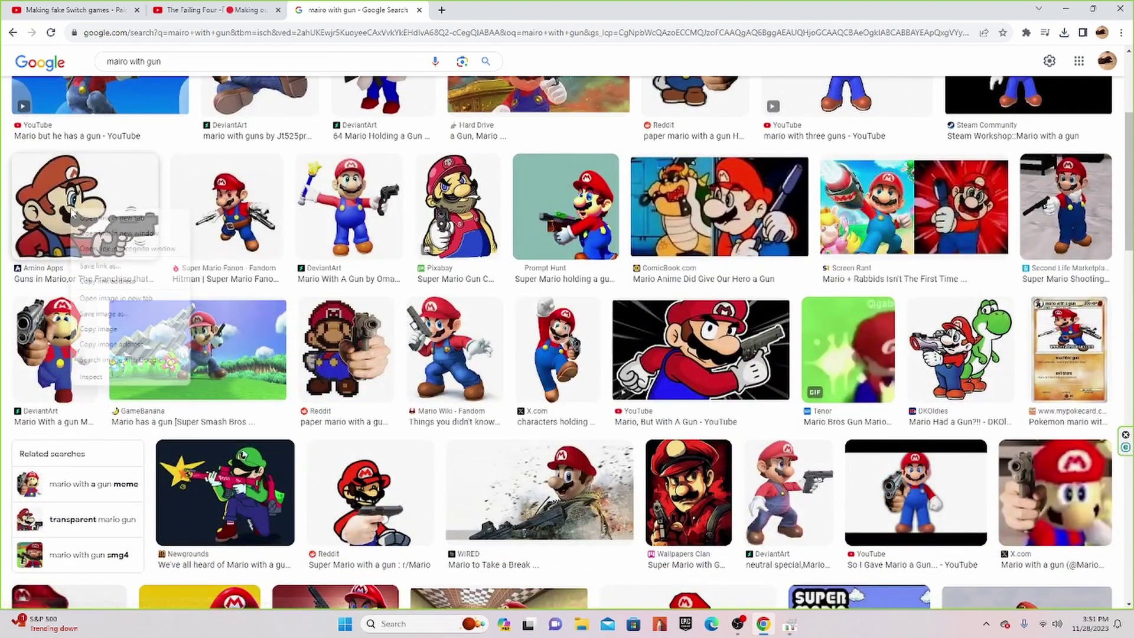
{"action": "left_click", "coordinate": [120, 266]}
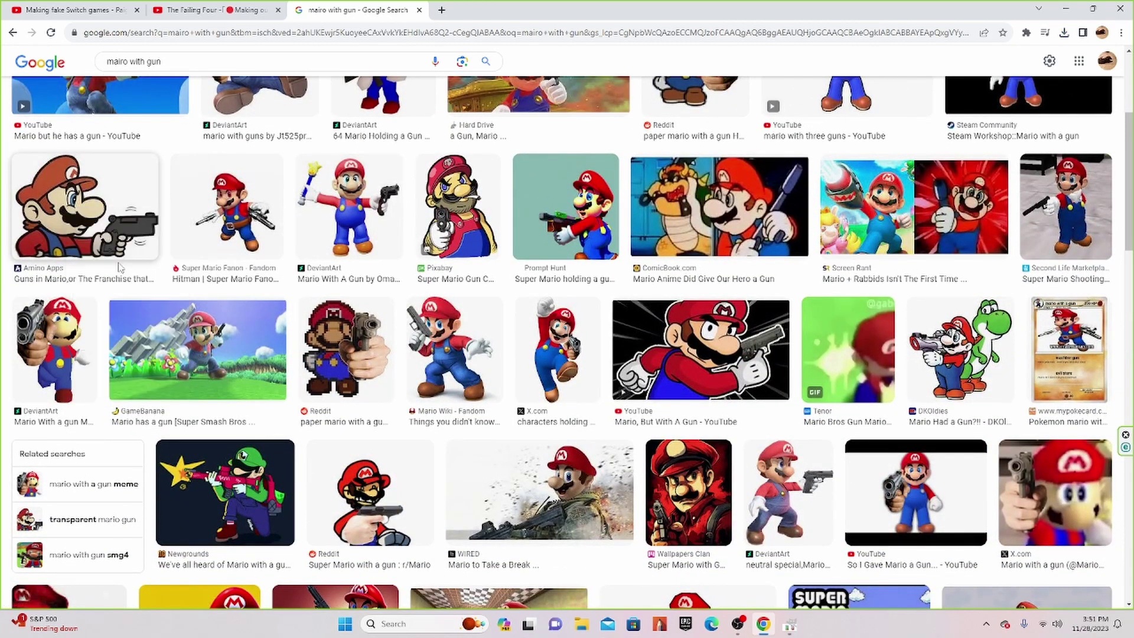
{"action": "key", "text": "Escape"}
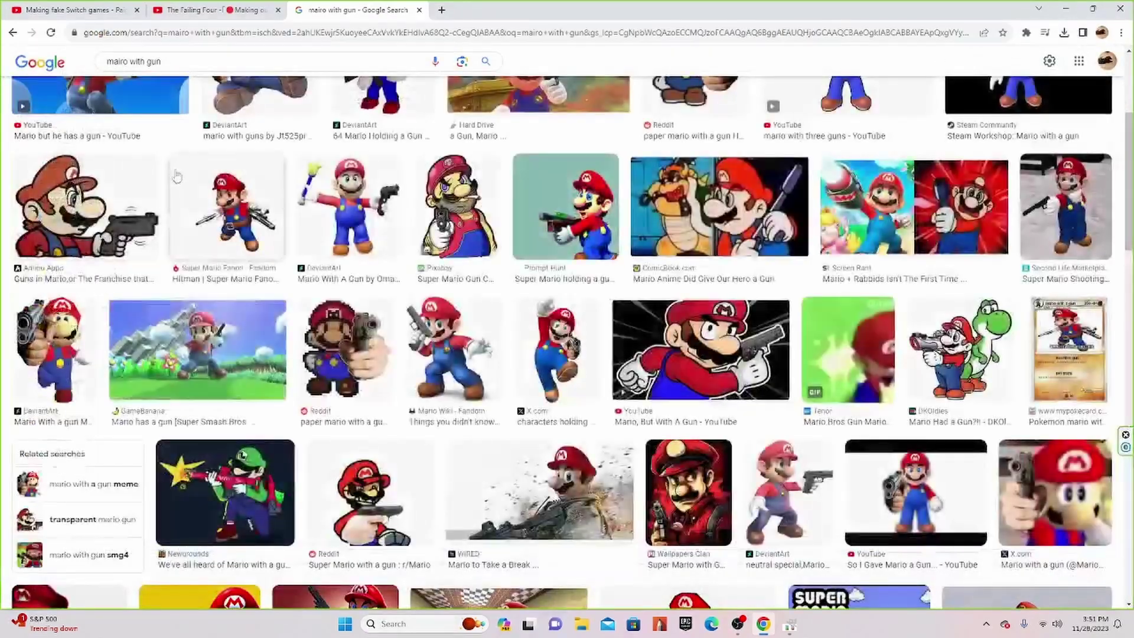
{"action": "right_click", "coordinate": [74, 187]}
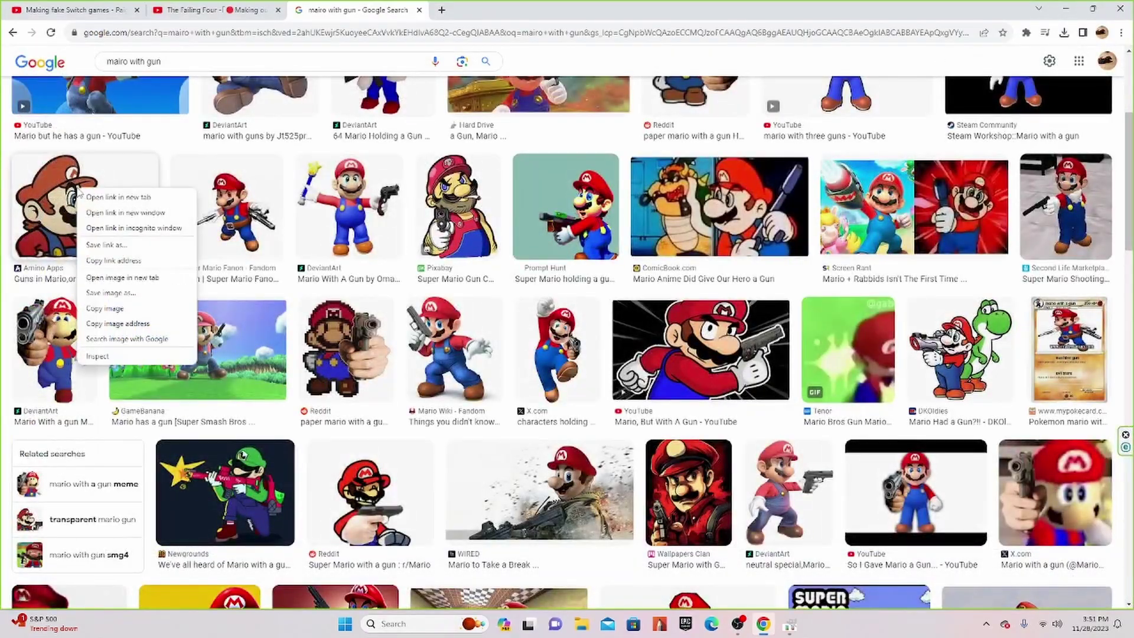
{"action": "left_click", "coordinate": [130, 296]}
{"action": "key", "text": "Return"}
{"action": "scroll", "coordinate": [442, 264], "scroll_direction": "up", "scroll_amount": 4}
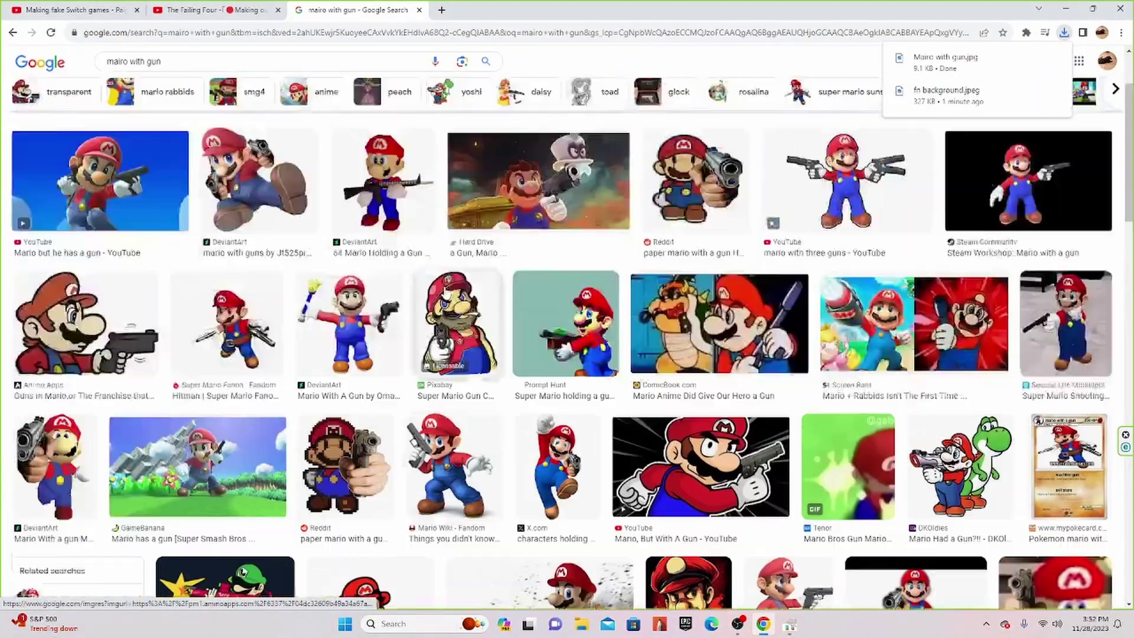
{"action": "left_click_drag", "start_coordinate": [171, 73], "coordinate": [108, 75]}
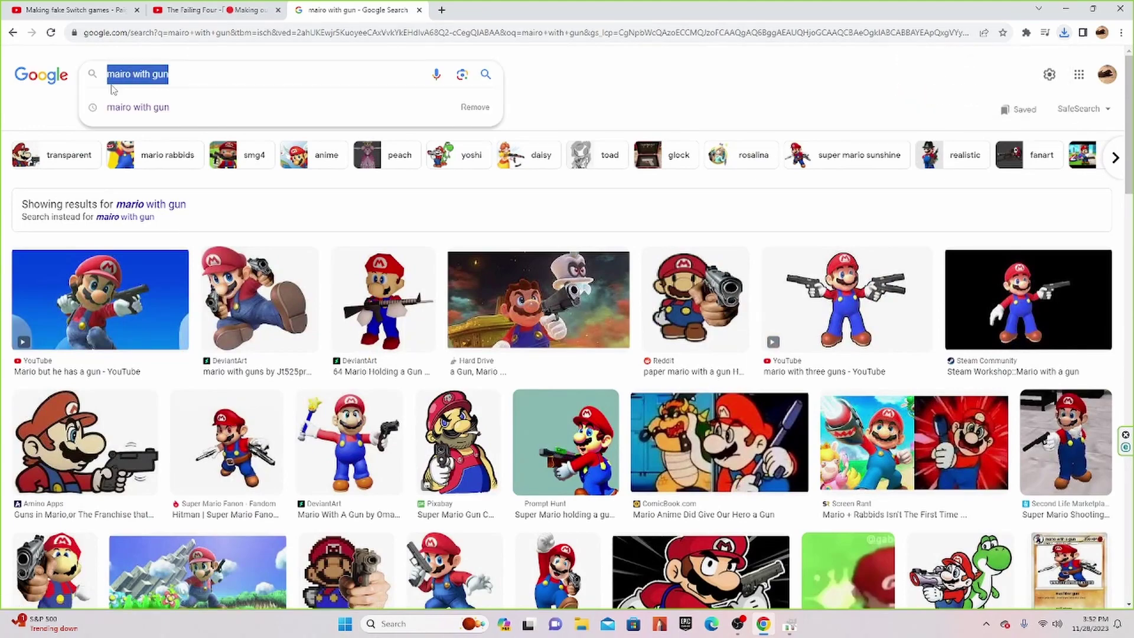
Search images for 'bowser' and preview the SmashWiki Bowser render
{"action": "key", "text": "BackSpace"}
{"action": "type", "text": "bo"}
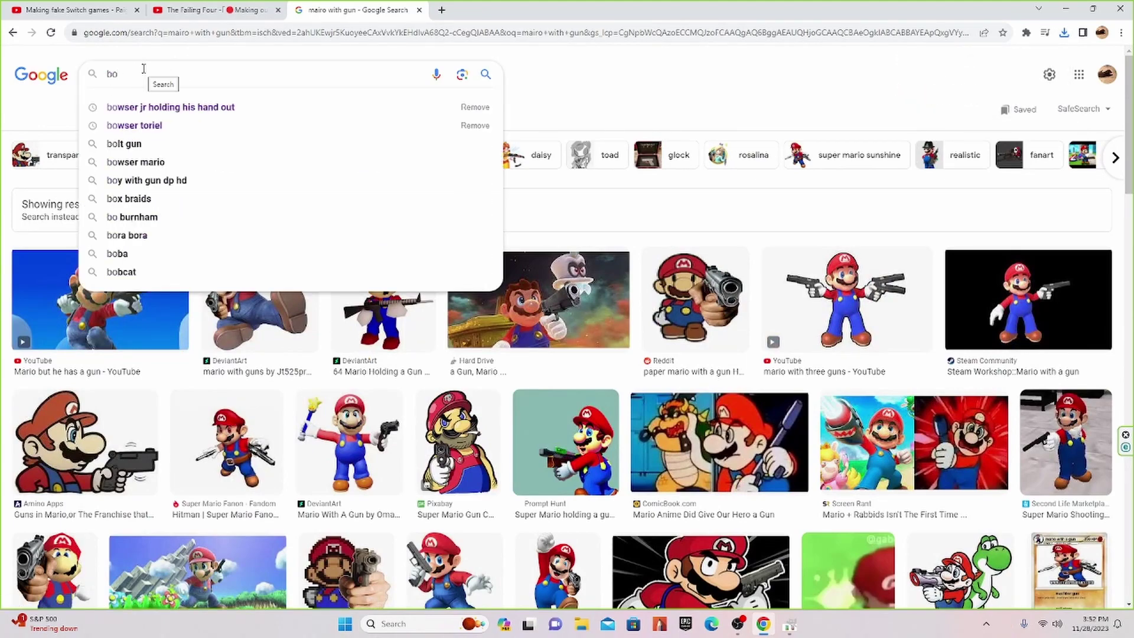
{"action": "type", "text": "wser"}
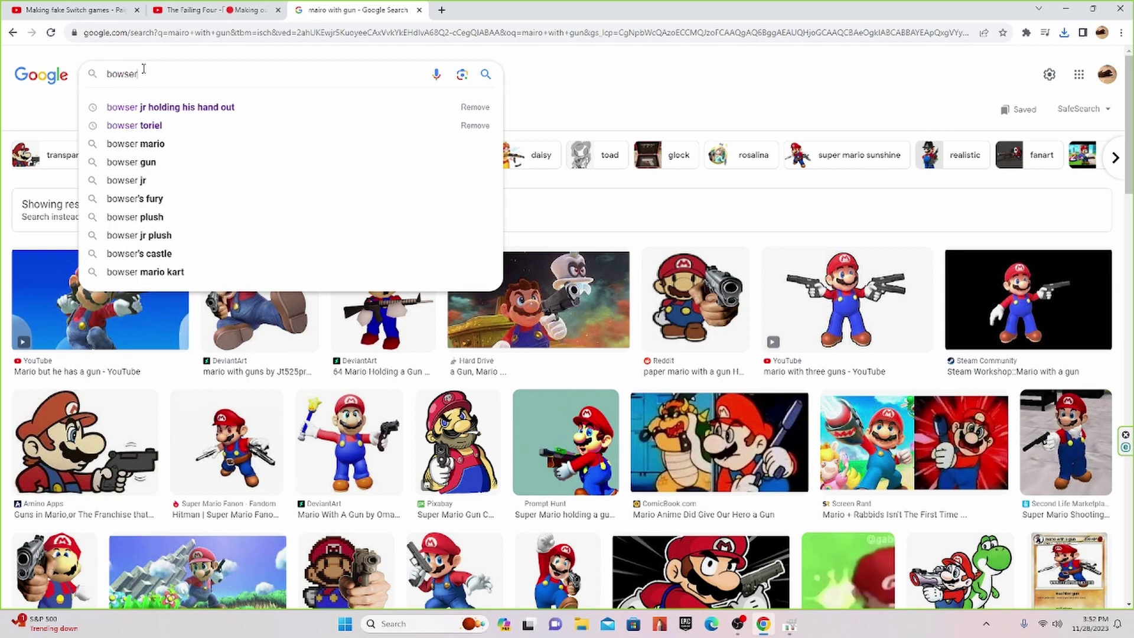
{"action": "key", "text": "Return"}
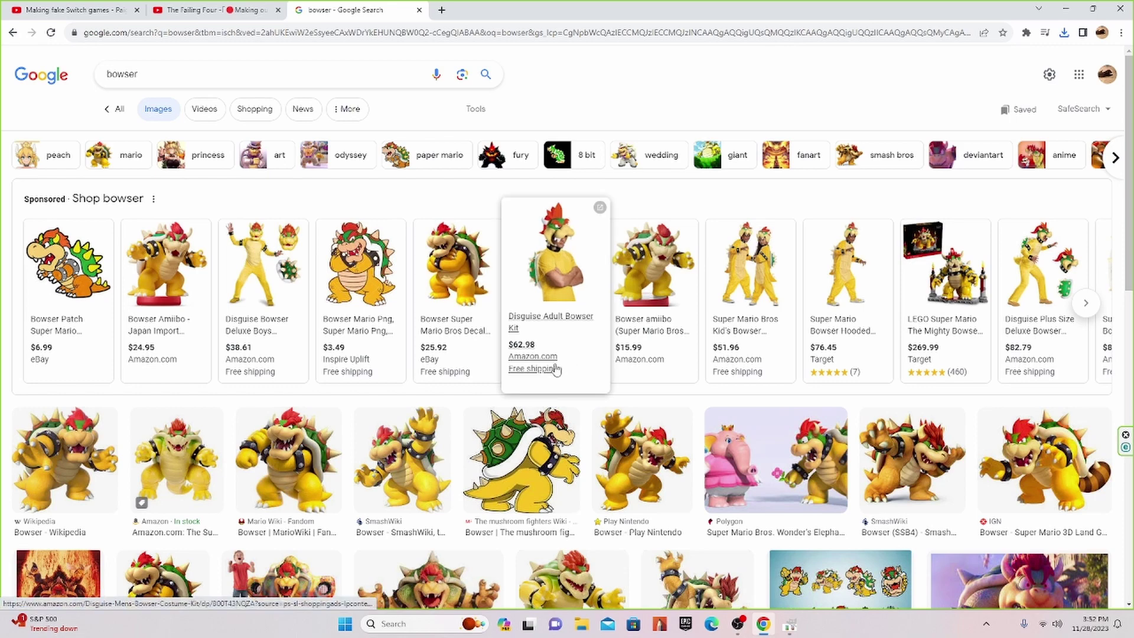
{"action": "left_click", "coordinate": [395, 467]}
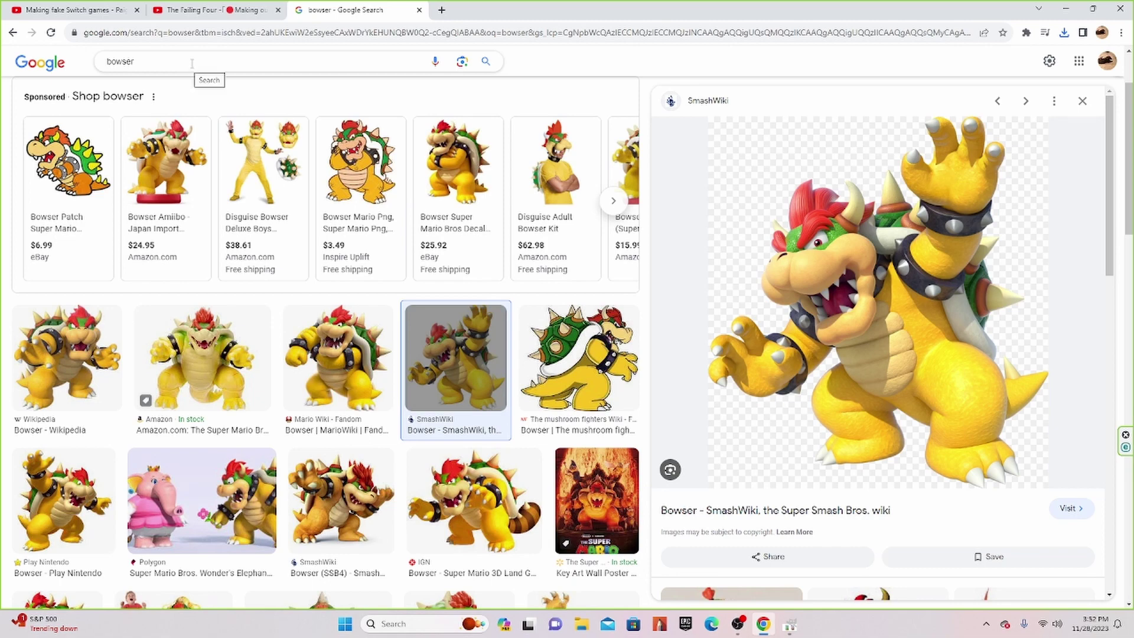
{"action": "left_click_drag", "start_coordinate": [192, 63], "coordinate": [102, 58]}
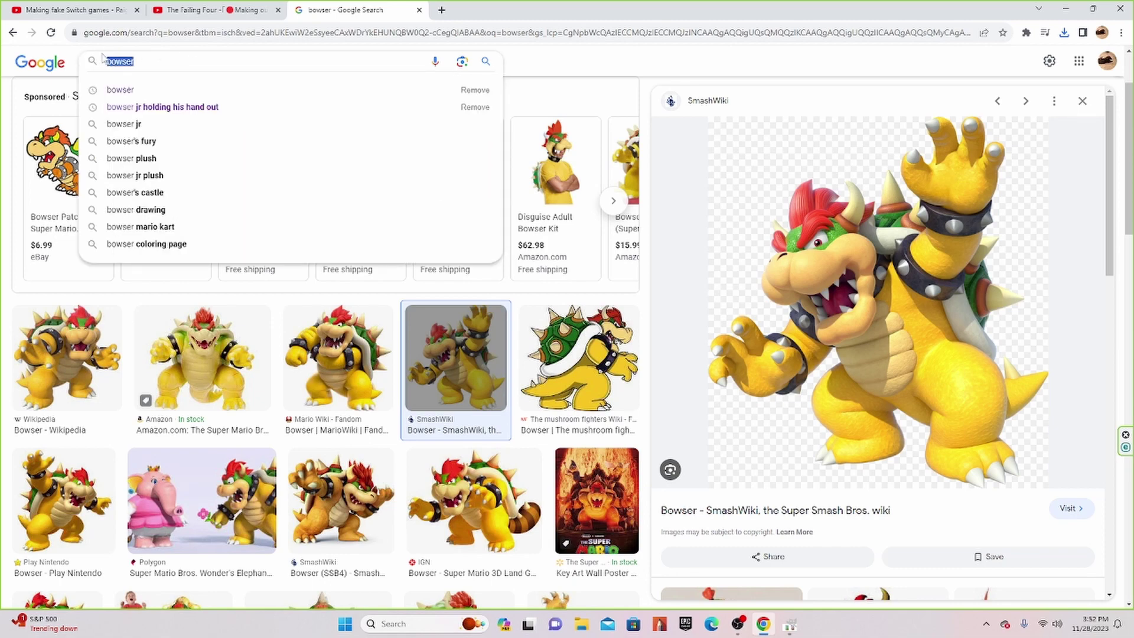
Search 'bullthole' and save the Getty torn-paper bullet hole picture as bullit hole.jpg
{"action": "key", "text": "BackSpace"}
{"action": "type", "text": "bu"}
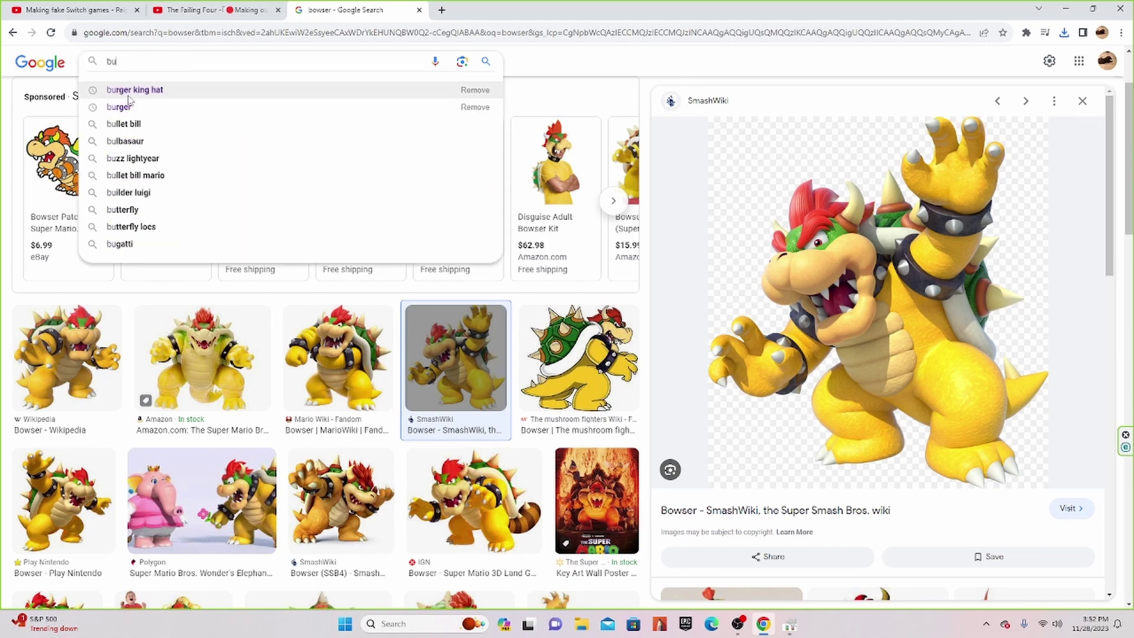
{"action": "type", "text": "llth"}
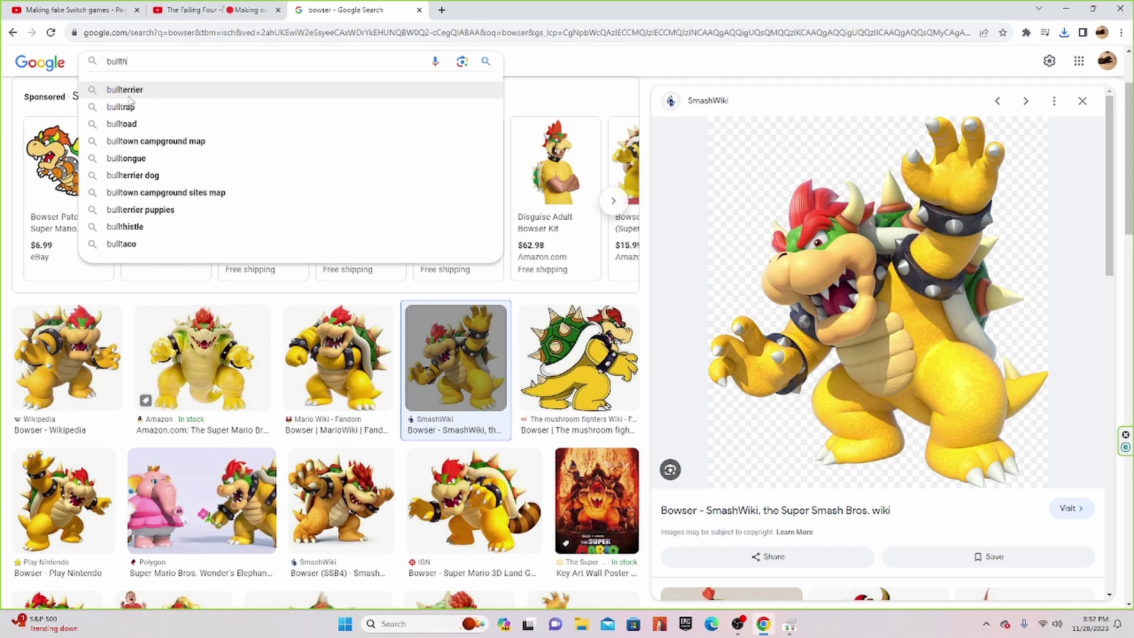
{"action": "type", "text": "ole"}
{"action": "key", "text": "Return"}
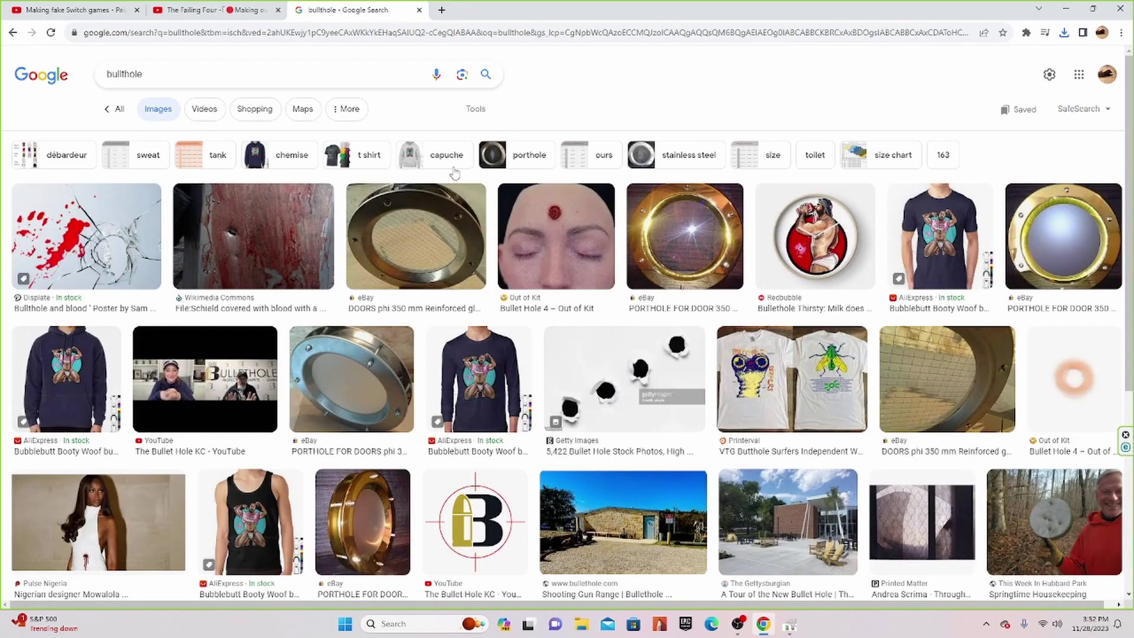
{"action": "scroll", "coordinate": [454, 173], "scroll_direction": "down", "scroll_amount": 3}
{"action": "left_click", "coordinate": [619, 180]}
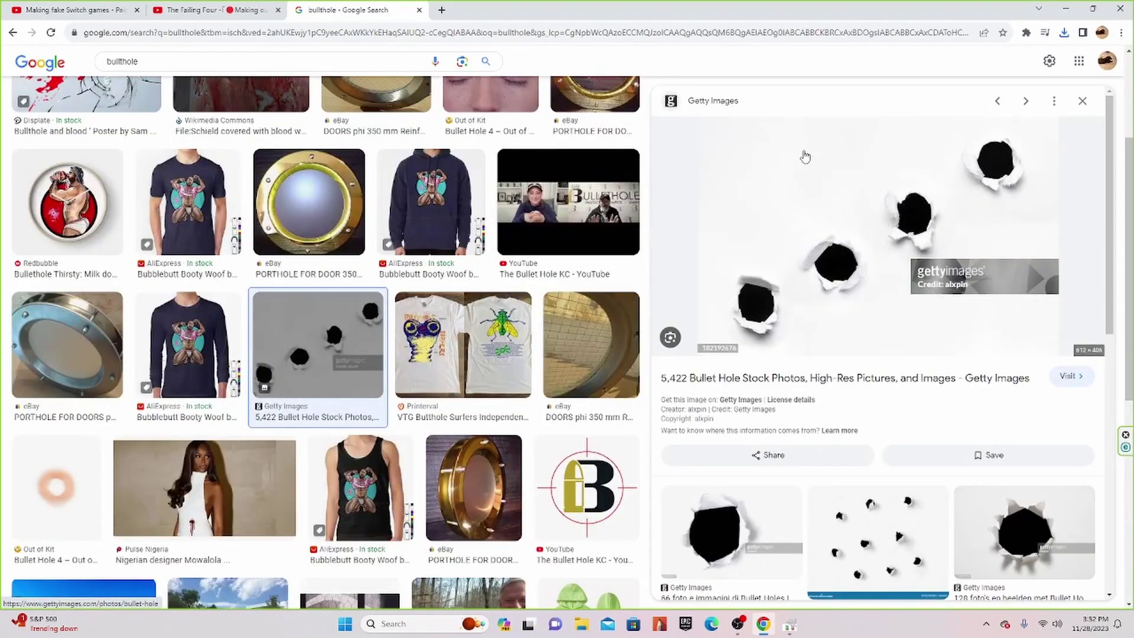
{"action": "scroll", "coordinate": [821, 266], "scroll_direction": "down", "scroll_amount": 2}
{"action": "left_click", "coordinate": [736, 425]}
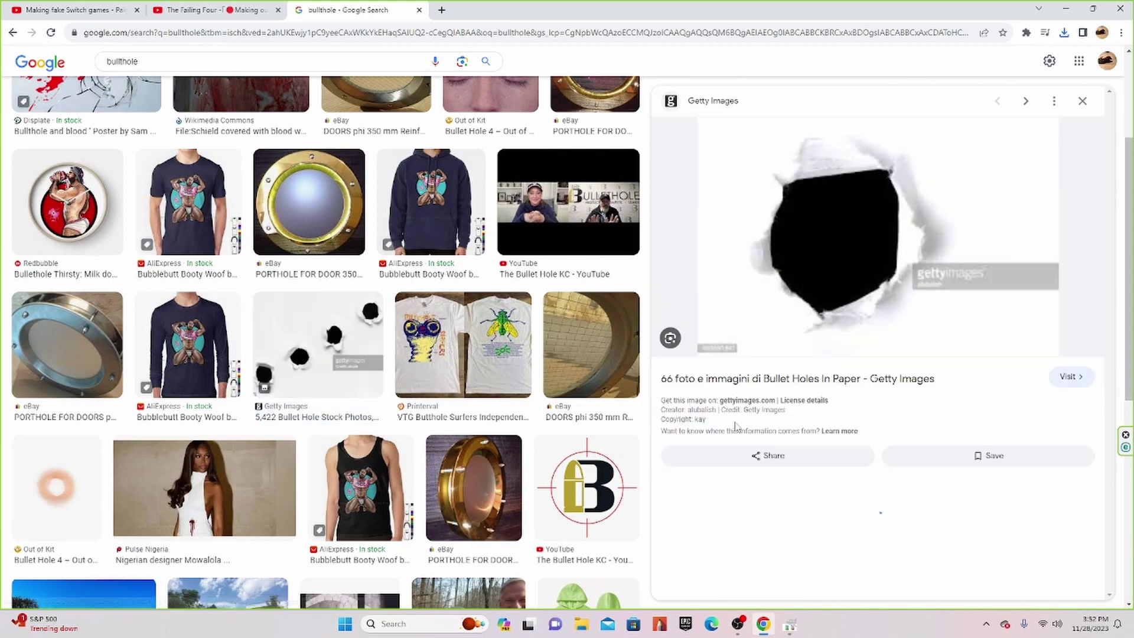
{"action": "right_click", "coordinate": [873, 201]}
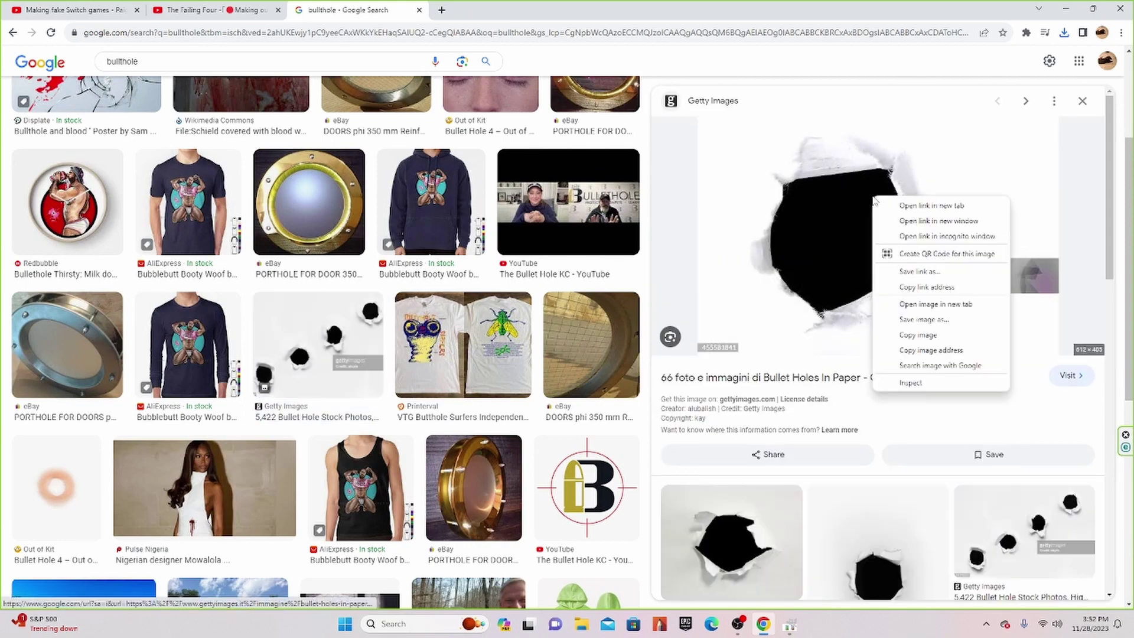
{"action": "left_click", "coordinate": [941, 321]}
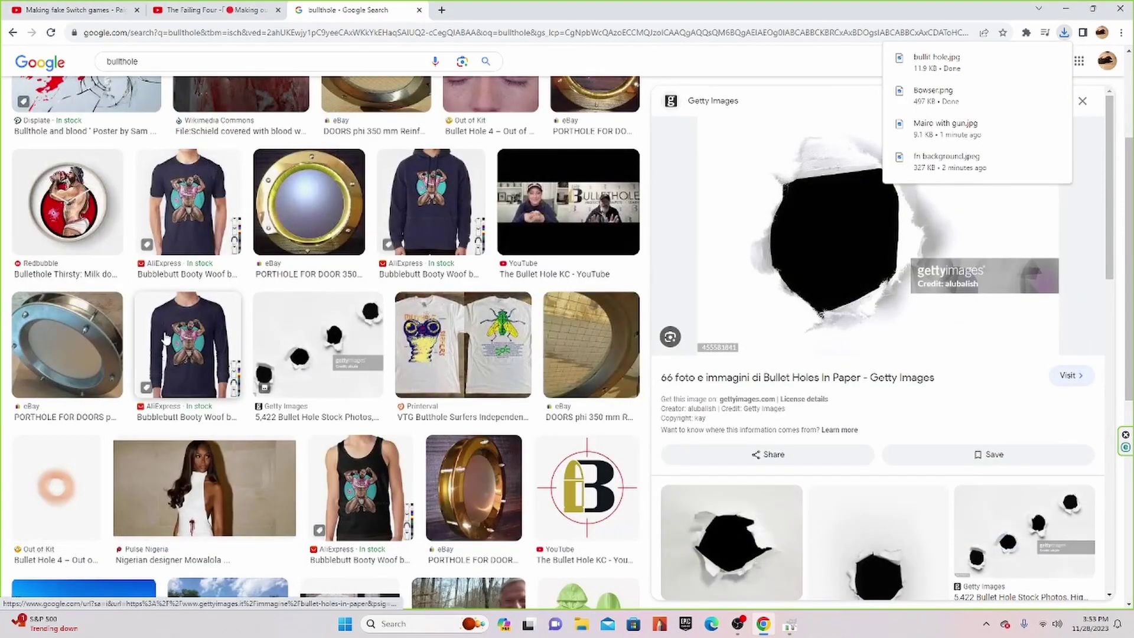
{"action": "scroll", "coordinate": [166, 339], "scroll_direction": "up", "scroll_amount": 3}
{"action": "left_click_drag", "start_coordinate": [144, 74], "coordinate": [83, 82]}
Search images for 'shocked eyes' and browse the results
{"action": "key", "text": "BackSpace"}
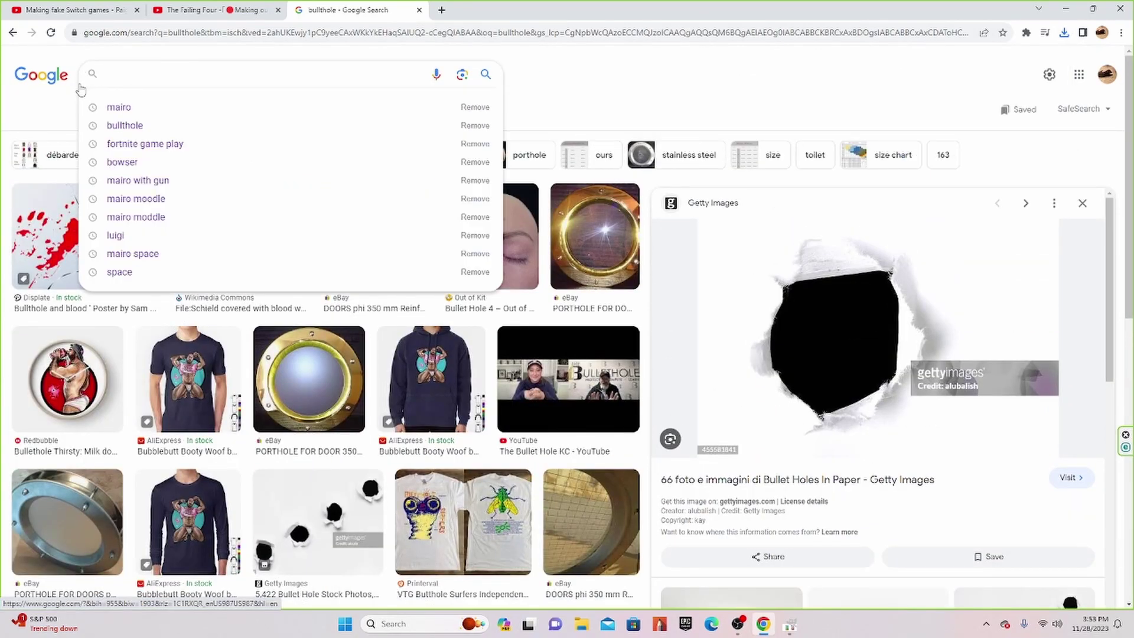
{"action": "type", "text": "sho"}
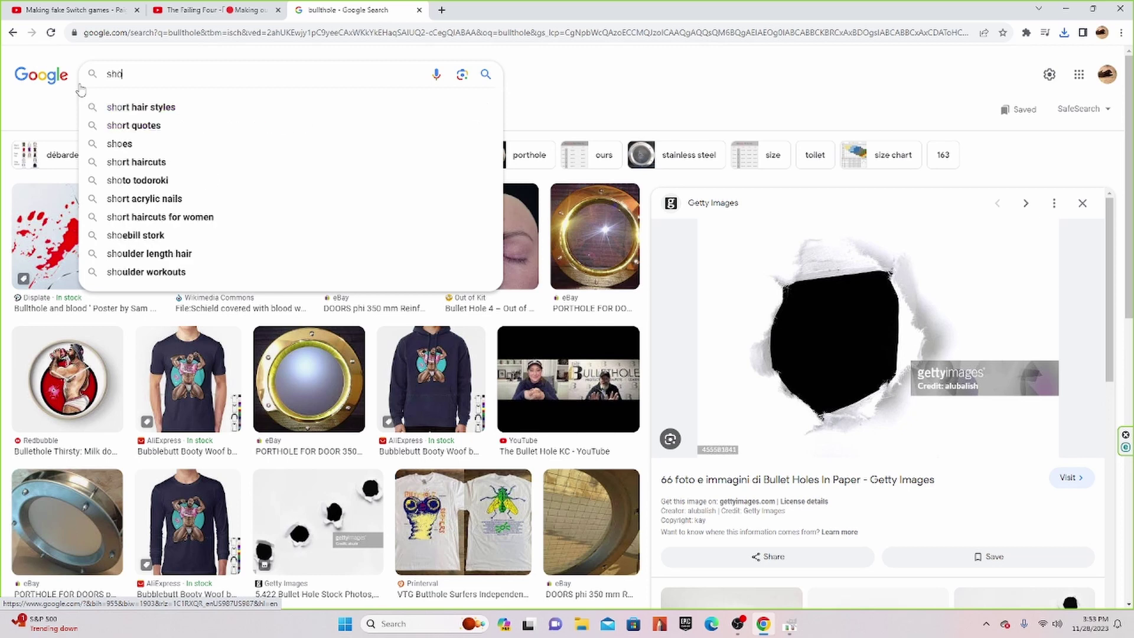
{"action": "type", "text": "cked e"}
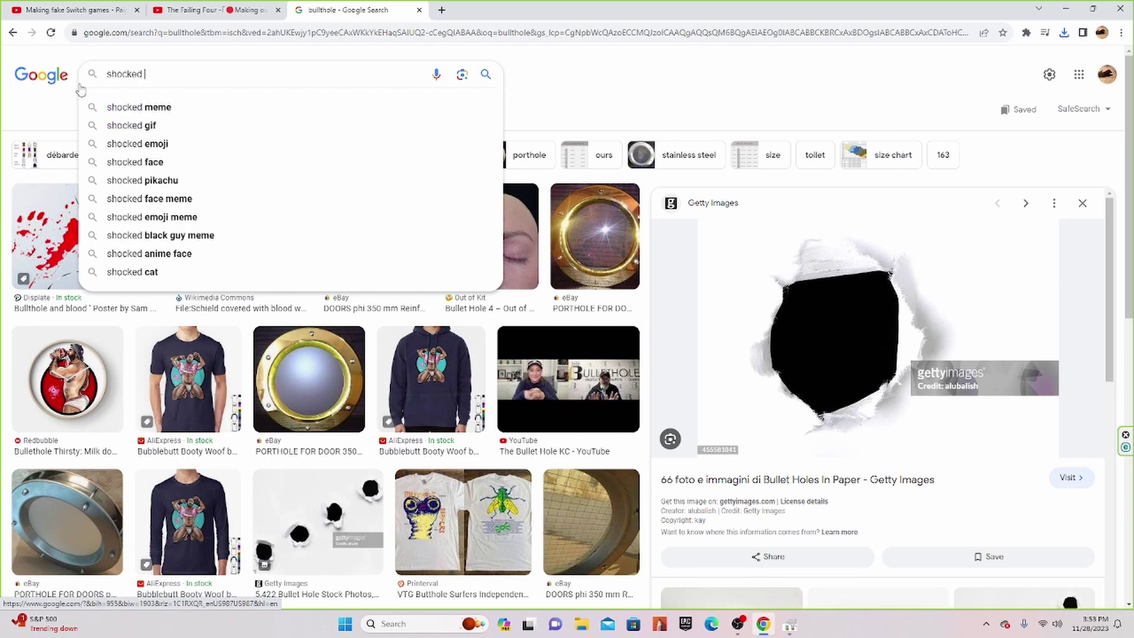
{"action": "type", "text": "yes"}
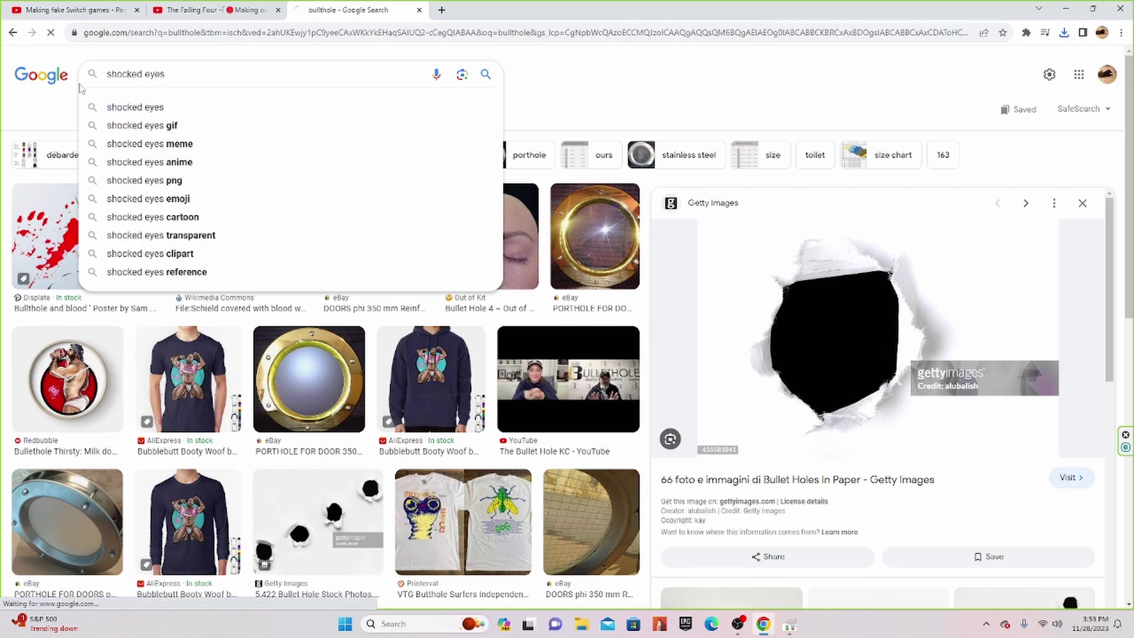
{"action": "key", "text": "Return"}
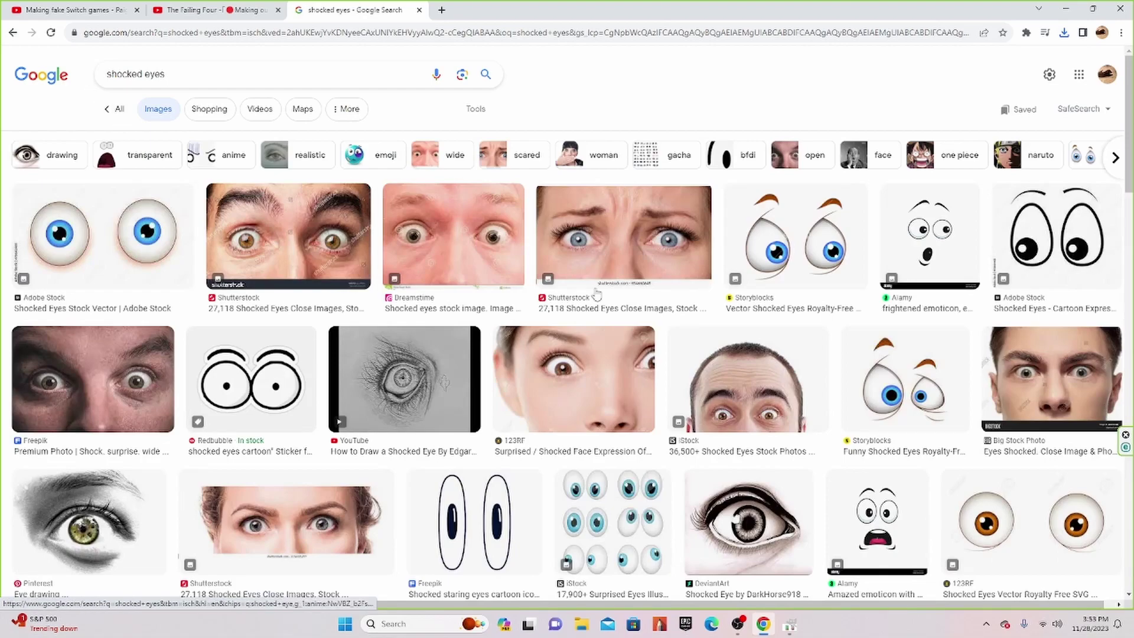
{"action": "scroll", "coordinate": [631, 303], "scroll_direction": "down", "scroll_amount": 3}
{"action": "scroll", "coordinate": [631, 304], "scroll_direction": "down", "scroll_amount": 7}
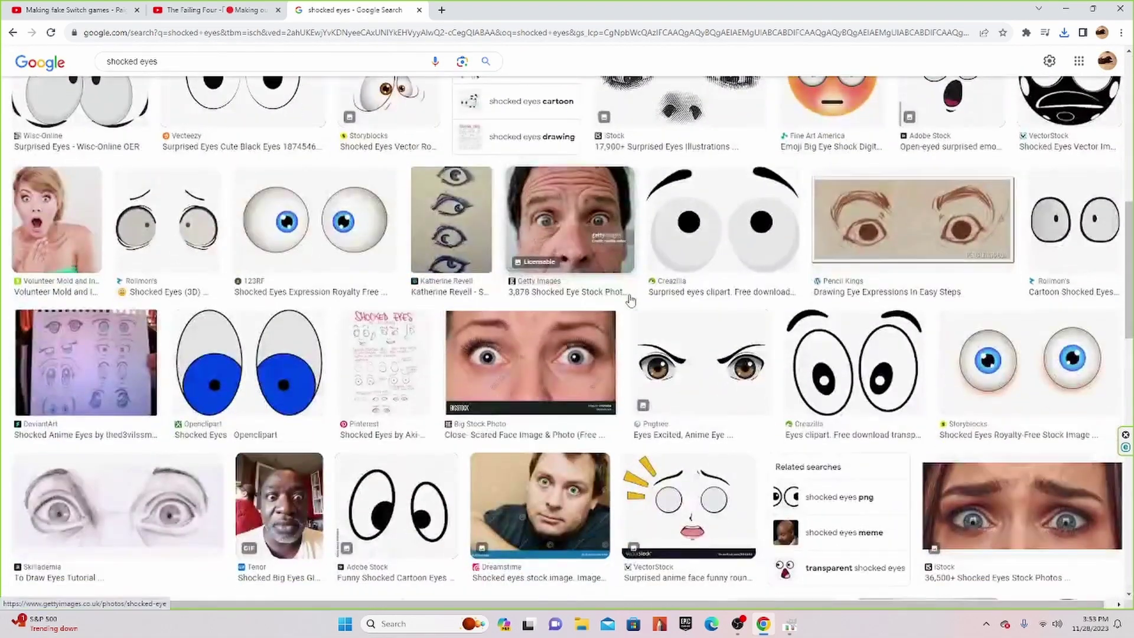
{"action": "scroll", "coordinate": [631, 300], "scroll_direction": "up", "scroll_amount": 3}
{"action": "scroll", "coordinate": [631, 300], "scroll_direction": "up", "scroll_amount": 7}
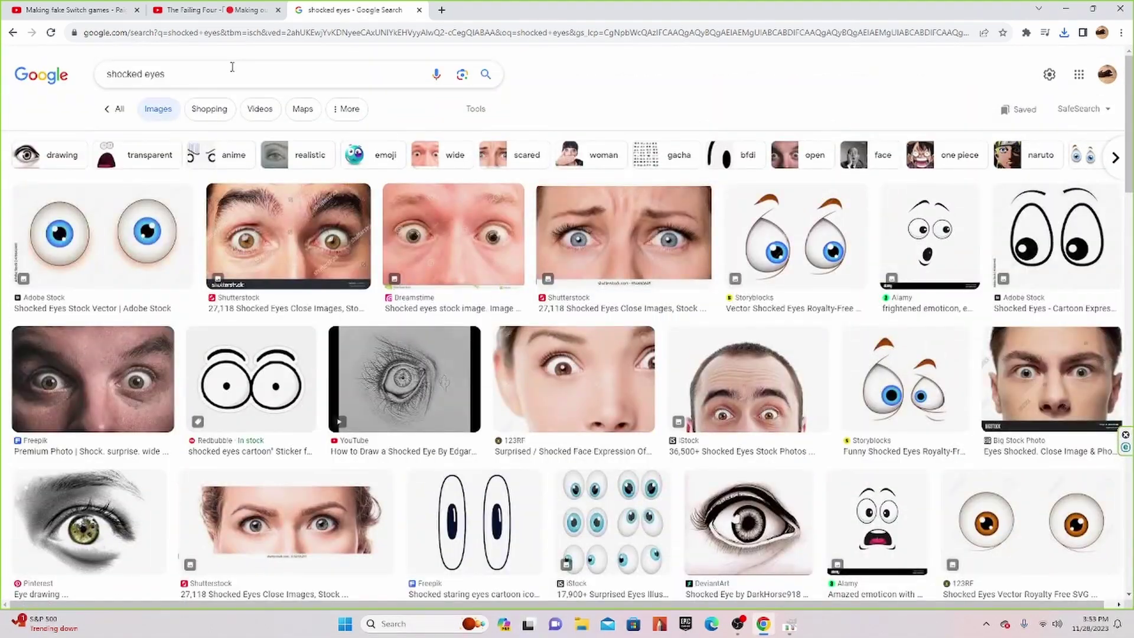
{"action": "left_click", "coordinate": [232, 66]}
{"action": "left_click", "coordinate": [573, 75]}
Filter to transparent images and save the Patrick shocked face as boz's eyes.png
{"action": "left_click", "coordinate": [125, 159]}
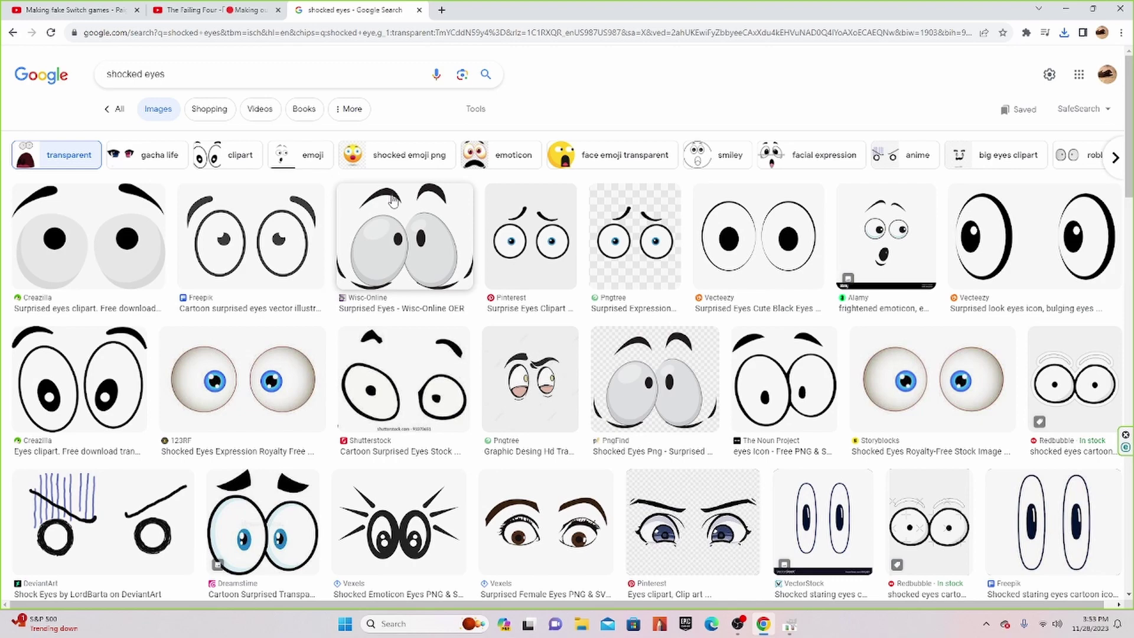
{"action": "scroll", "coordinate": [413, 296], "scroll_direction": "down", "scroll_amount": 5}
{"action": "scroll", "coordinate": [414, 295], "scroll_direction": "down", "scroll_amount": 5}
{"action": "left_click", "coordinate": [535, 278]}
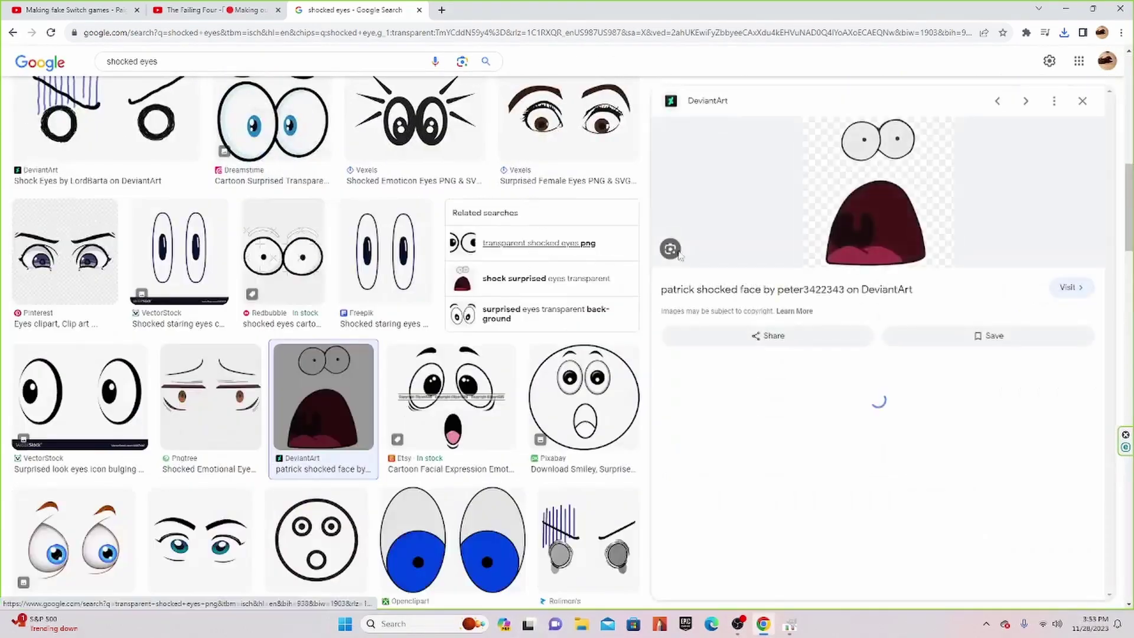
{"action": "right_click", "coordinate": [866, 175]}
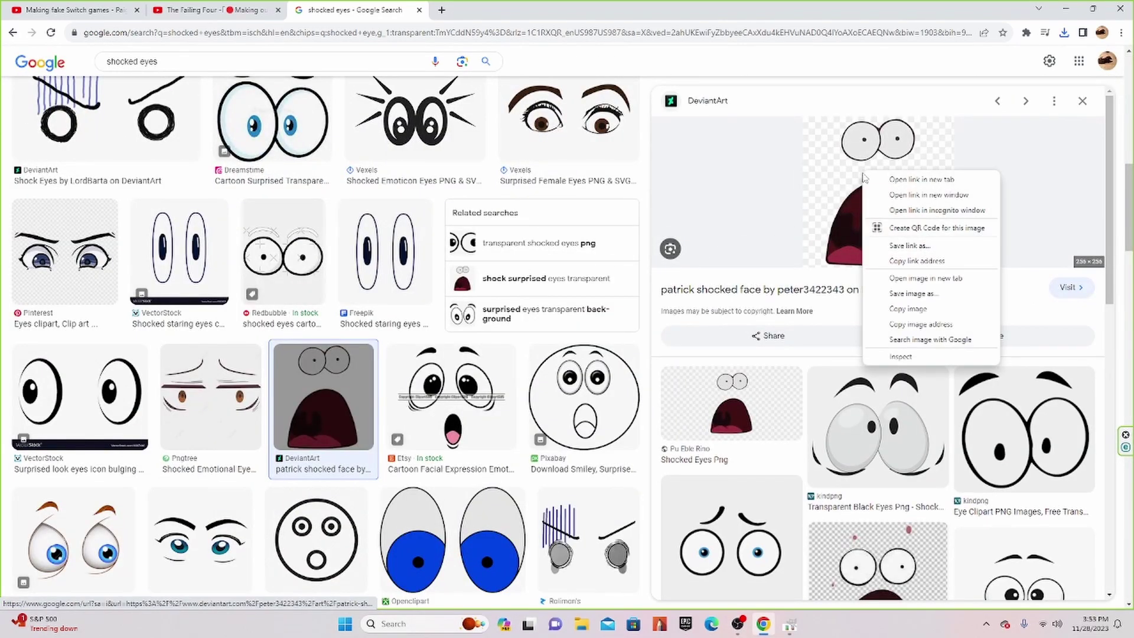
{"action": "left_click", "coordinate": [908, 300]}
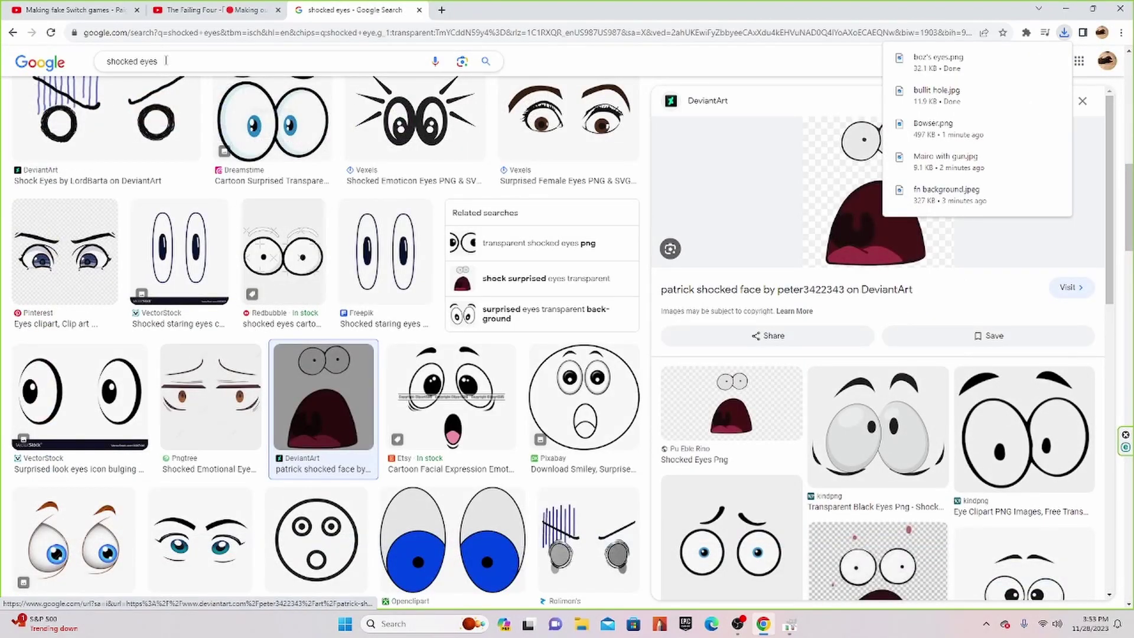
{"action": "left_click_drag", "start_coordinate": [166, 61], "coordinate": [103, 64]}
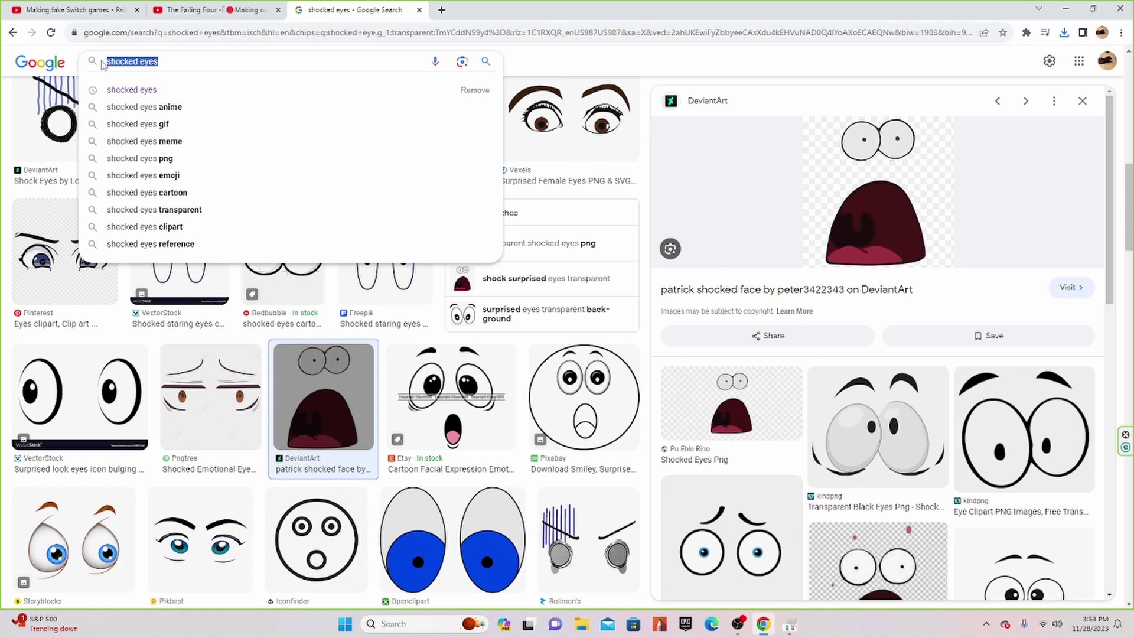
Search 'fornight logo' and save the third result, a black Fortnite wordmark, as fornight logo.png
{"action": "type", "text": "fo"}
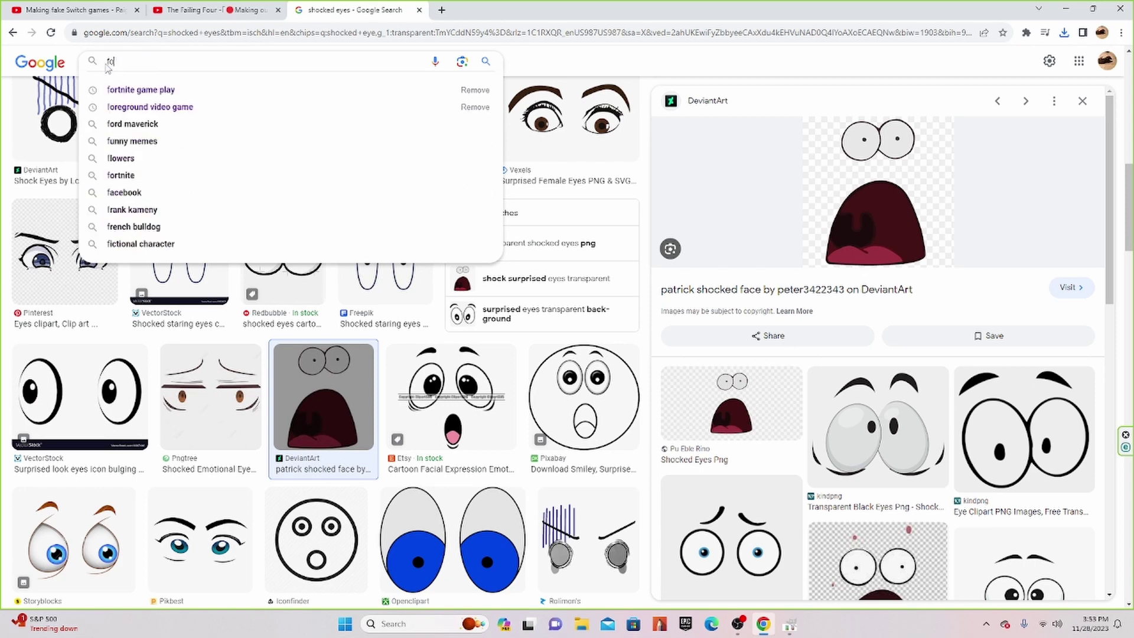
{"action": "type", "text": "rnight"}
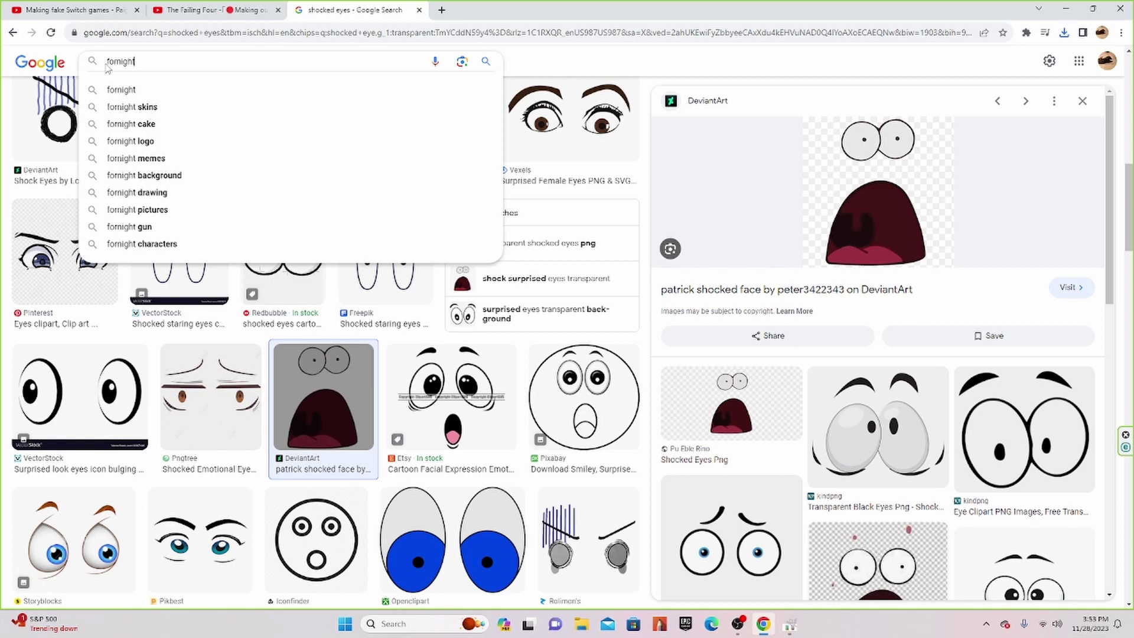
{"action": "left_click", "coordinate": [153, 141]}
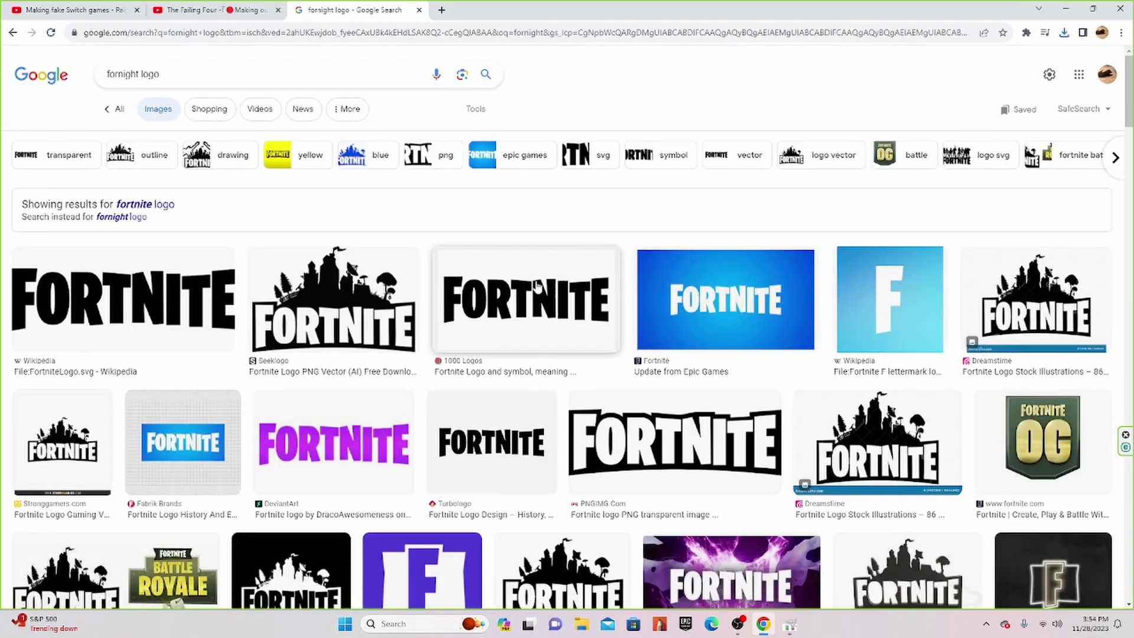
{"action": "right_click", "coordinate": [544, 284]}
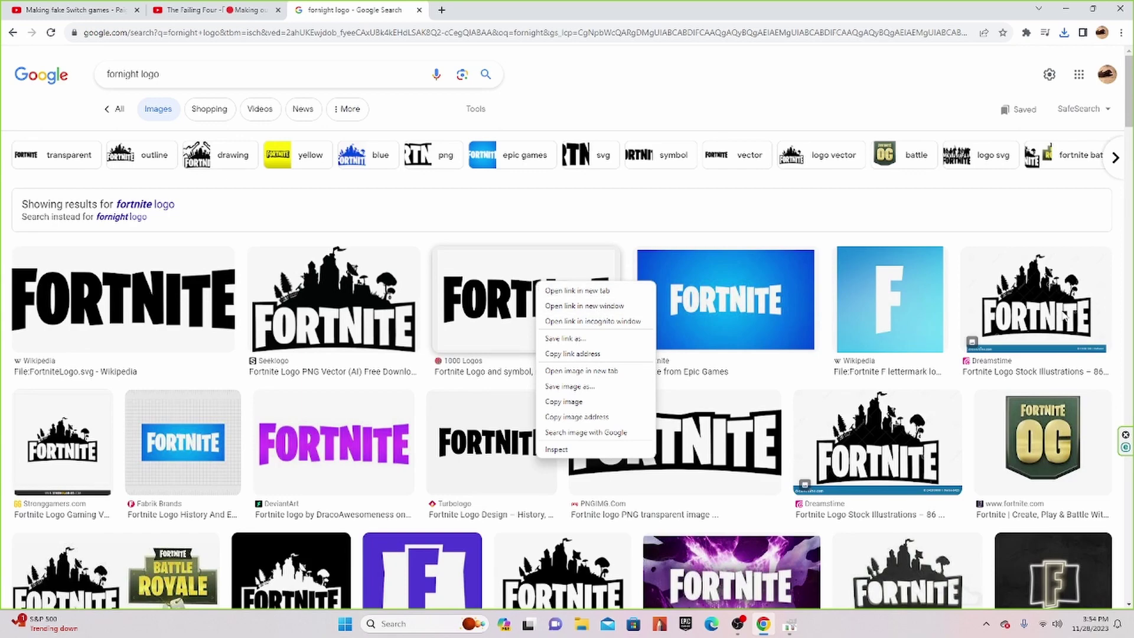
{"action": "right_click", "coordinate": [511, 289]}
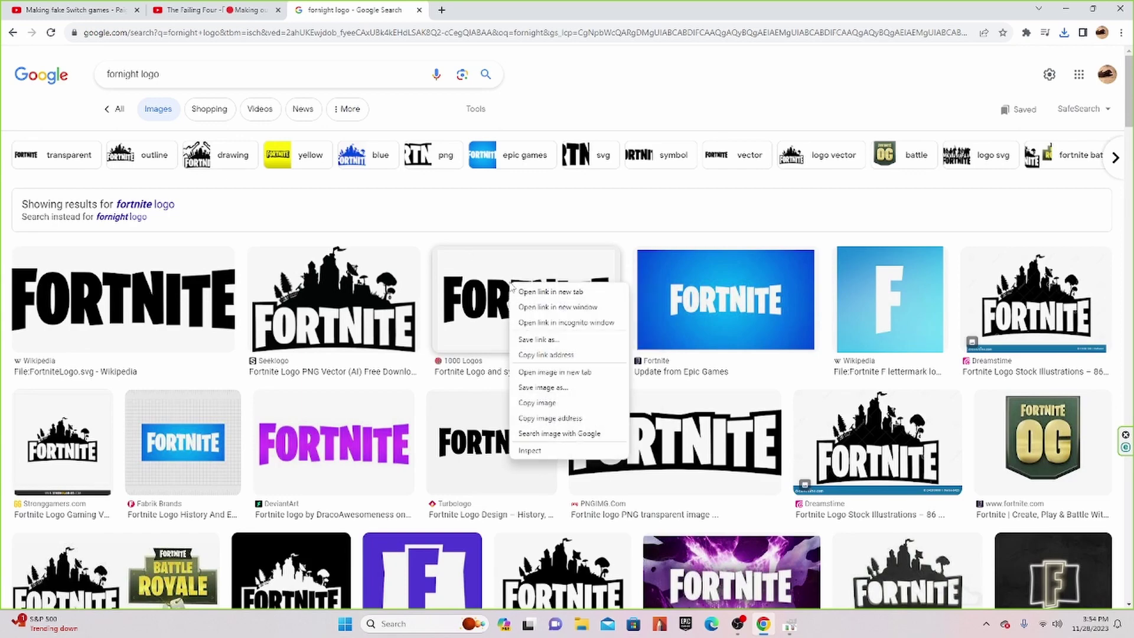
{"action": "left_click", "coordinate": [544, 392]}
{"action": "type", "text": "fornight logo"}
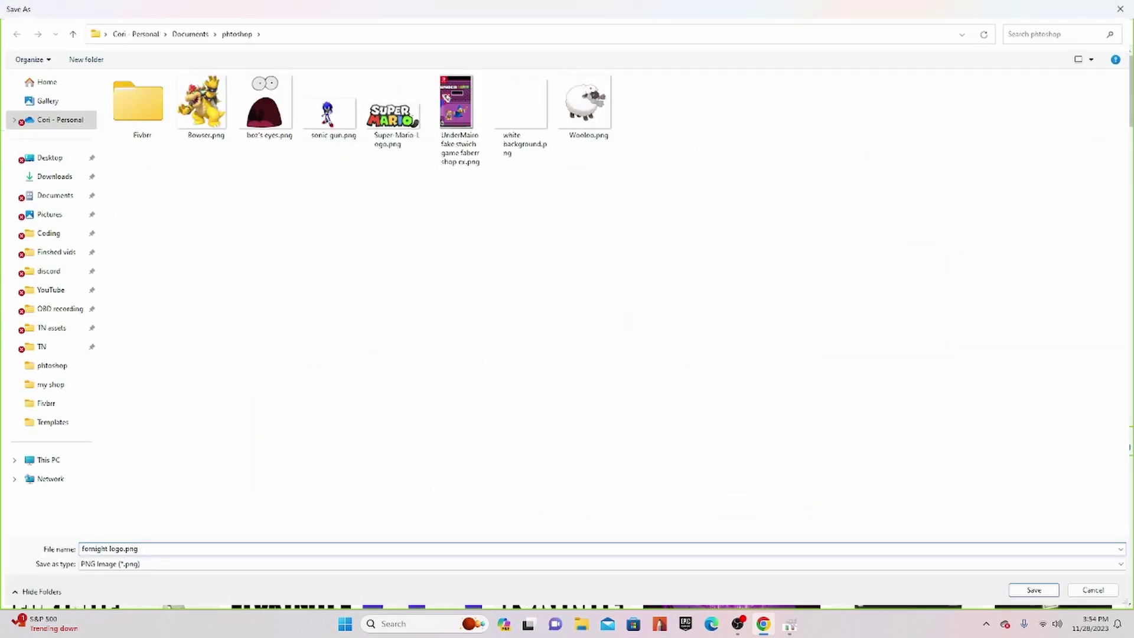
{"action": "key", "text": "Return"}
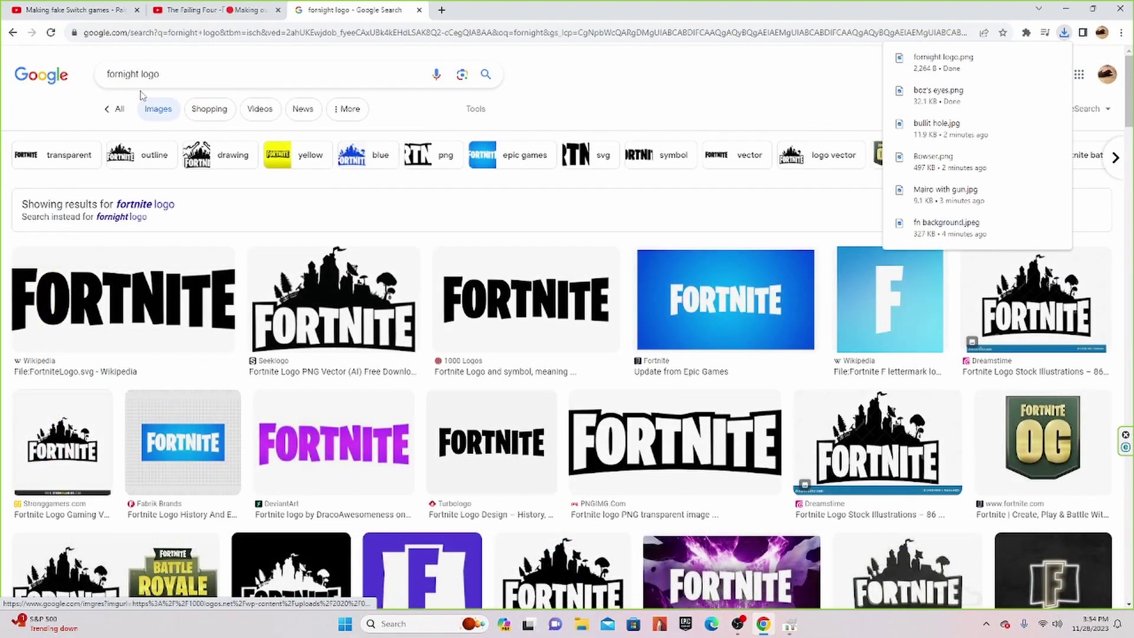
Search 'mairo logo' and save the 1000 Logos Super Mario wordmark as Super-Mario-logo (1).png
{"action": "left_click_drag", "start_coordinate": [173, 74], "coordinate": [110, 74]}
{"action": "key", "text": "BackSpace"}
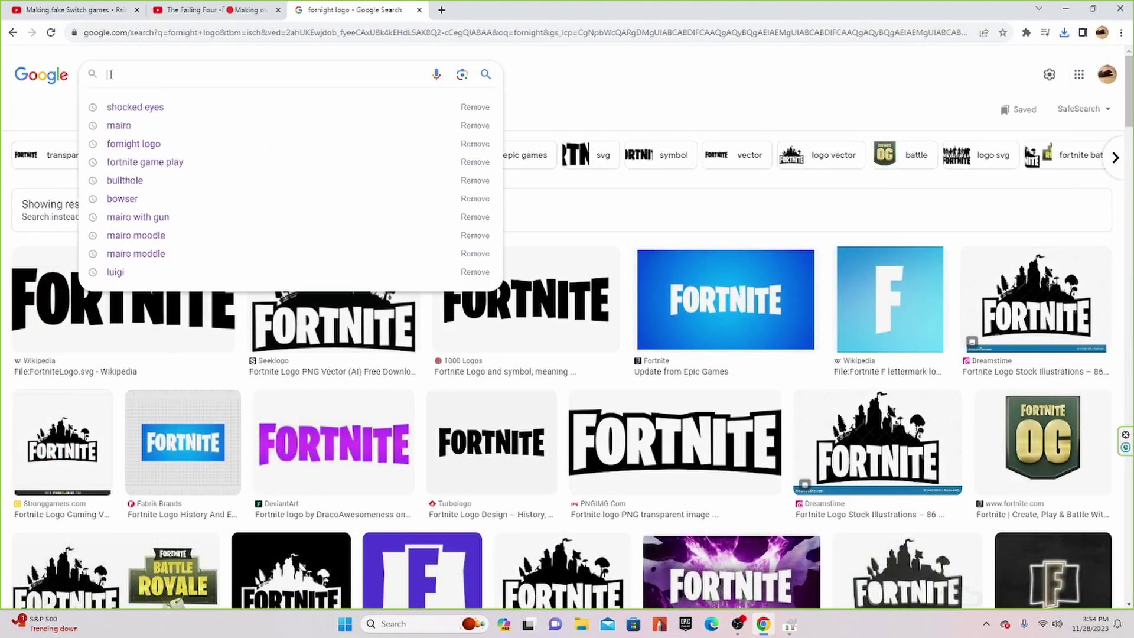
{"action": "type", "text": "ma"}
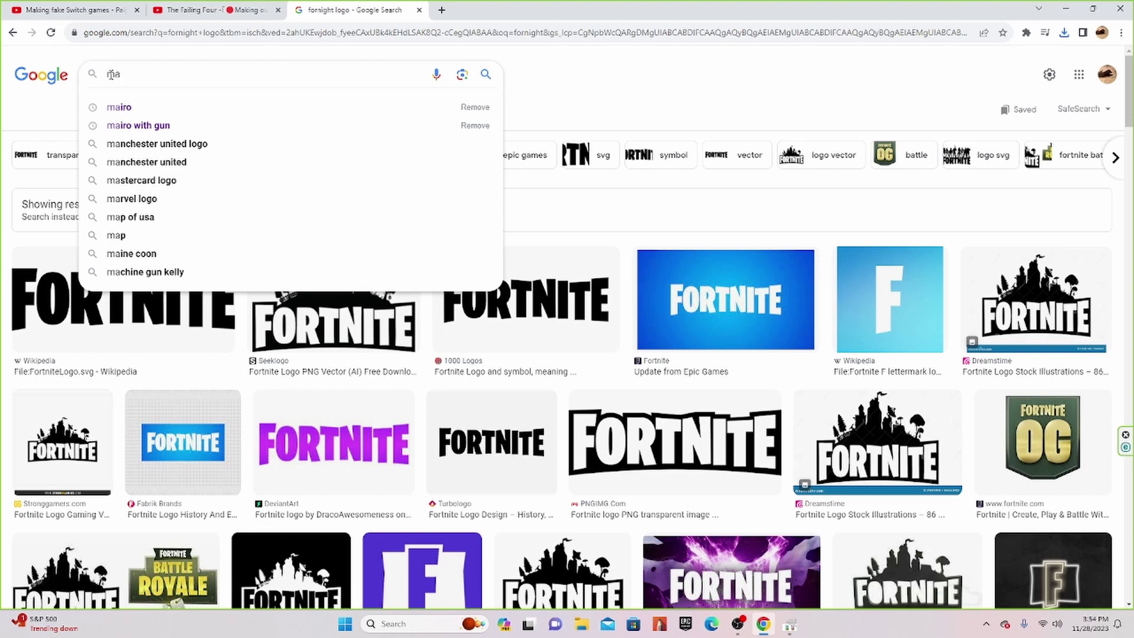
{"action": "type", "text": "iro lo"}
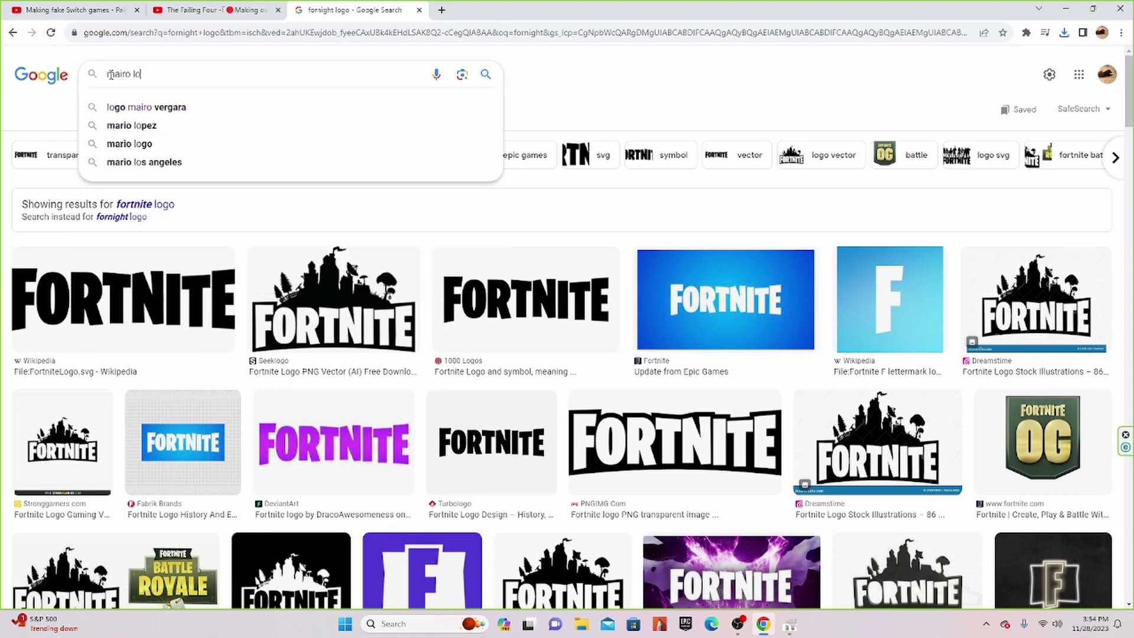
{"action": "type", "text": "go"}
{"action": "key", "text": "Return"}
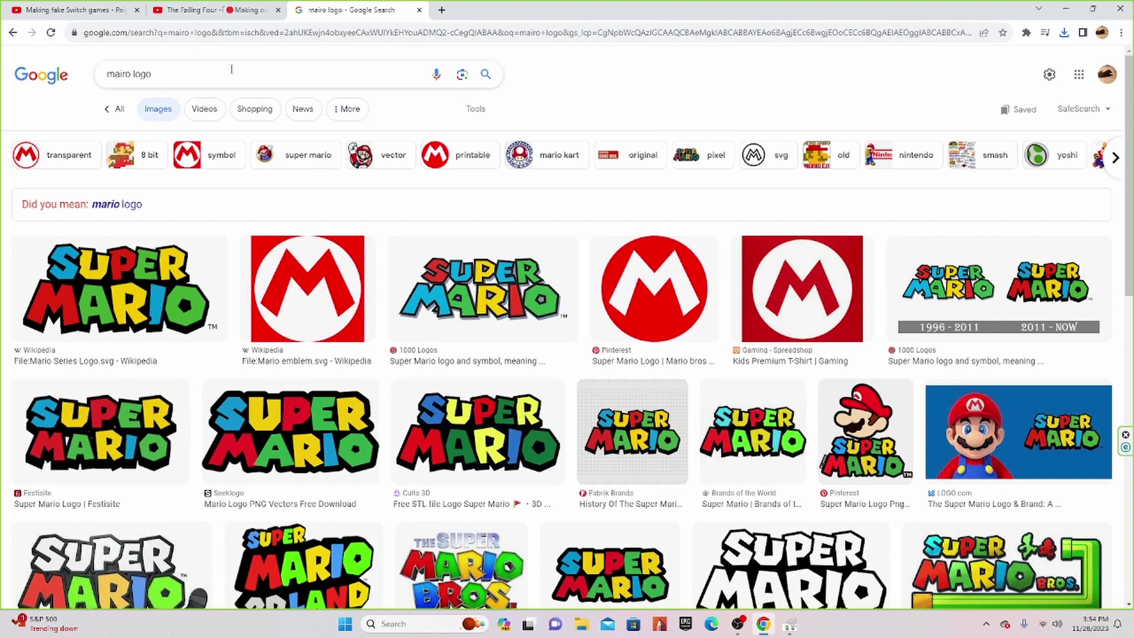
{"action": "left_click", "coordinate": [481, 300]}
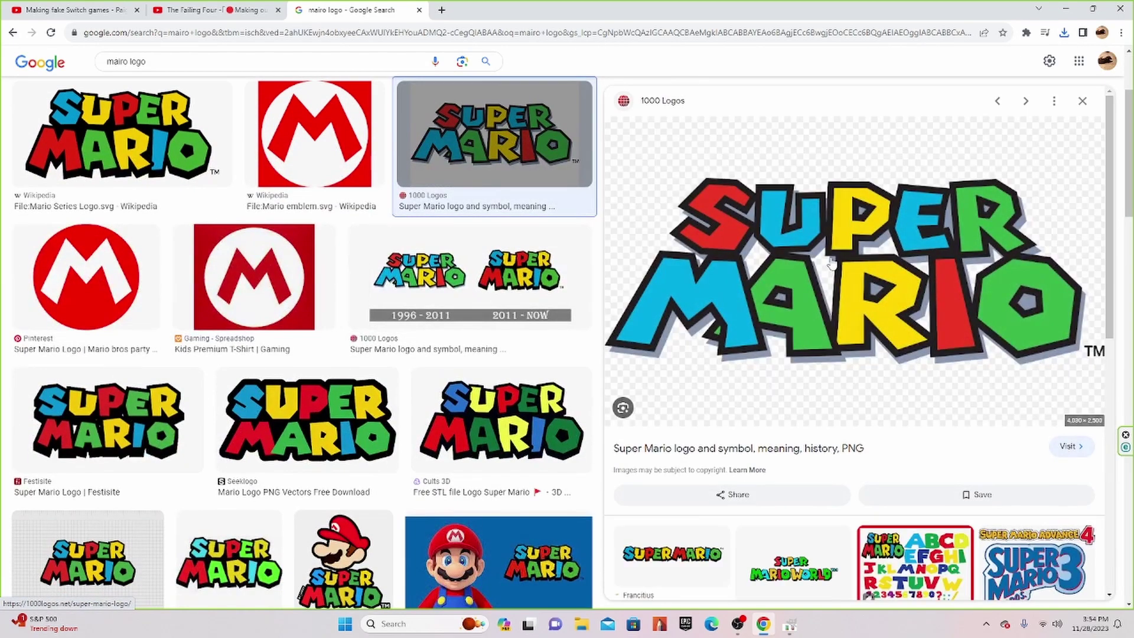
{"action": "right_click", "coordinate": [827, 257]}
{"action": "left_click", "coordinate": [875, 363]}
{"action": "scroll", "coordinate": [512, 181], "scroll_direction": "up", "scroll_amount": 3}
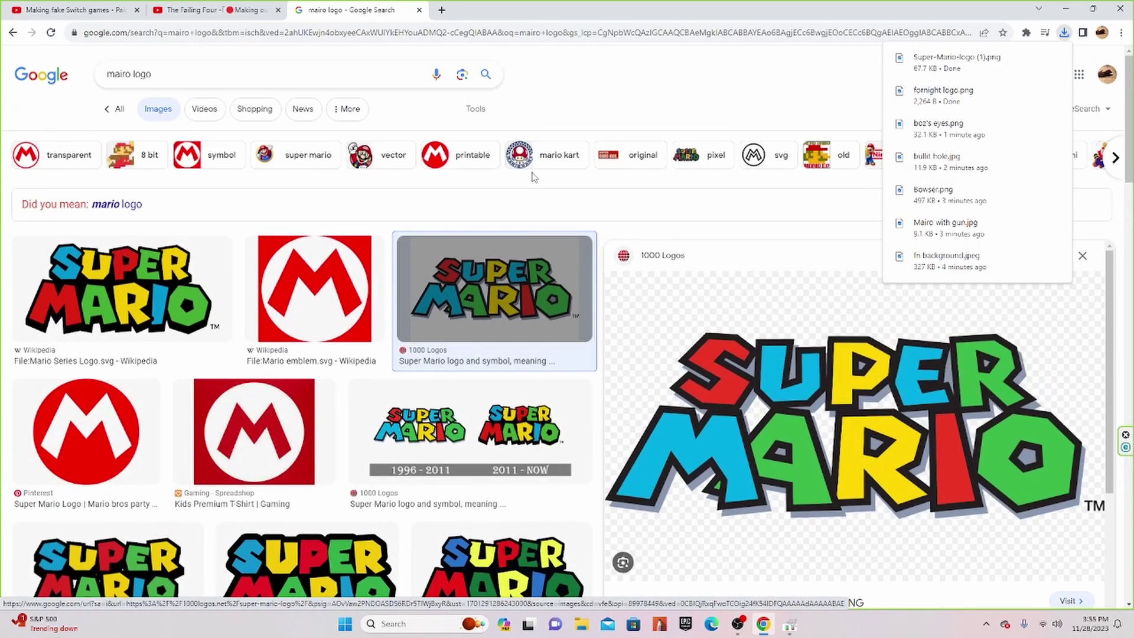
{"action": "left_click_drag", "start_coordinate": [246, 74], "coordinate": [79, 75]}
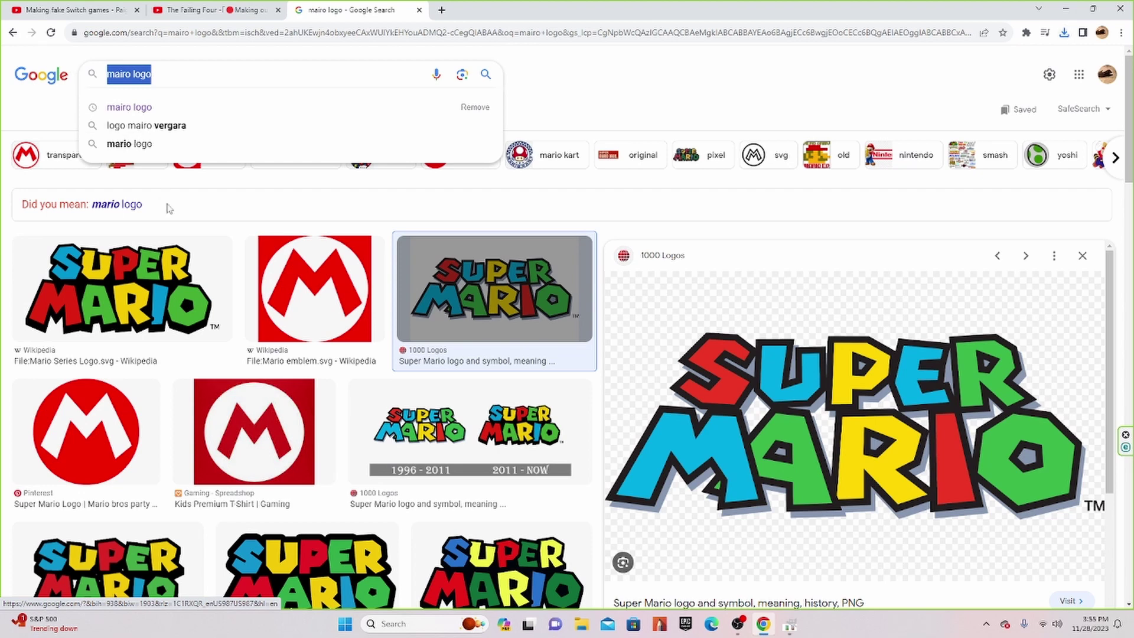
Replace the query with 'vitory royal', fixing the 'vitroyal gold' mistake, and search
{"action": "key", "text": "BackSpace"}
{"action": "type", "text": "vitro"}
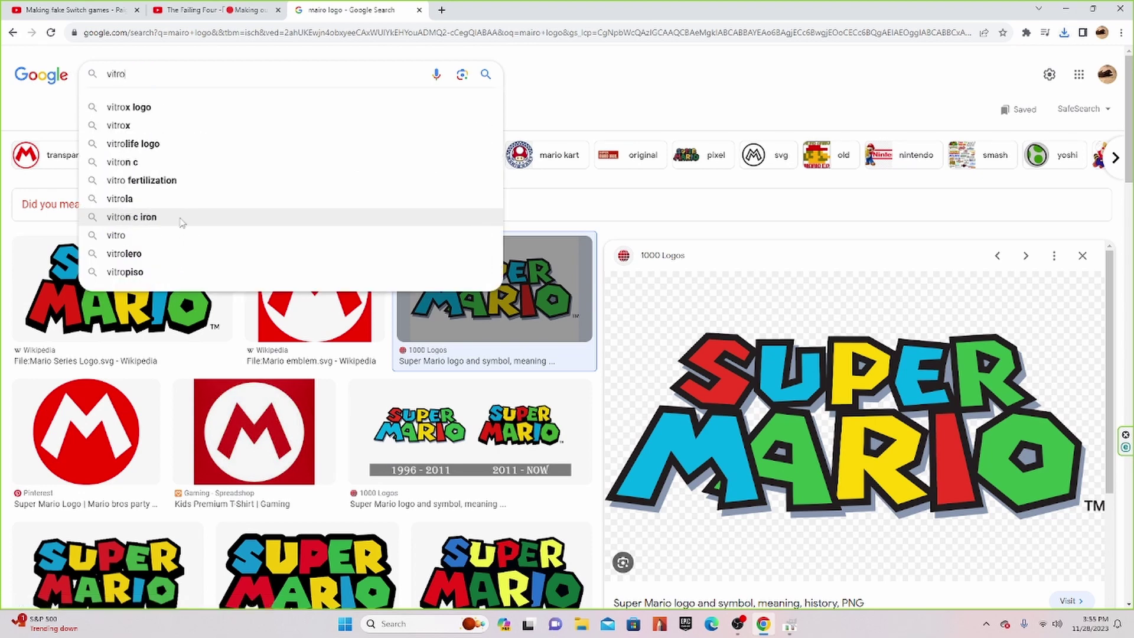
{"action": "type", "text": "r"}
{"action": "key", "text": "BackSpace"}
{"action": "type", "text": "y"}
{"action": "left_click", "coordinate": [198, 107]}
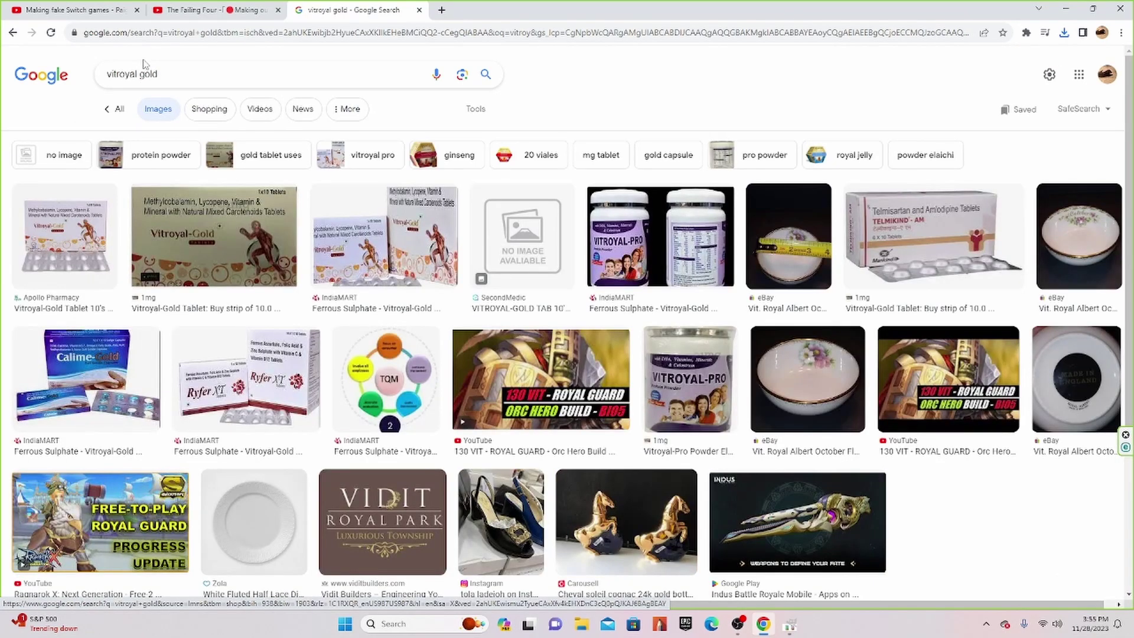
{"action": "left_click", "coordinate": [180, 77]}
{"action": "key", "text": "BackSpace"}
{"action": "key", "text": "BackSpace"}
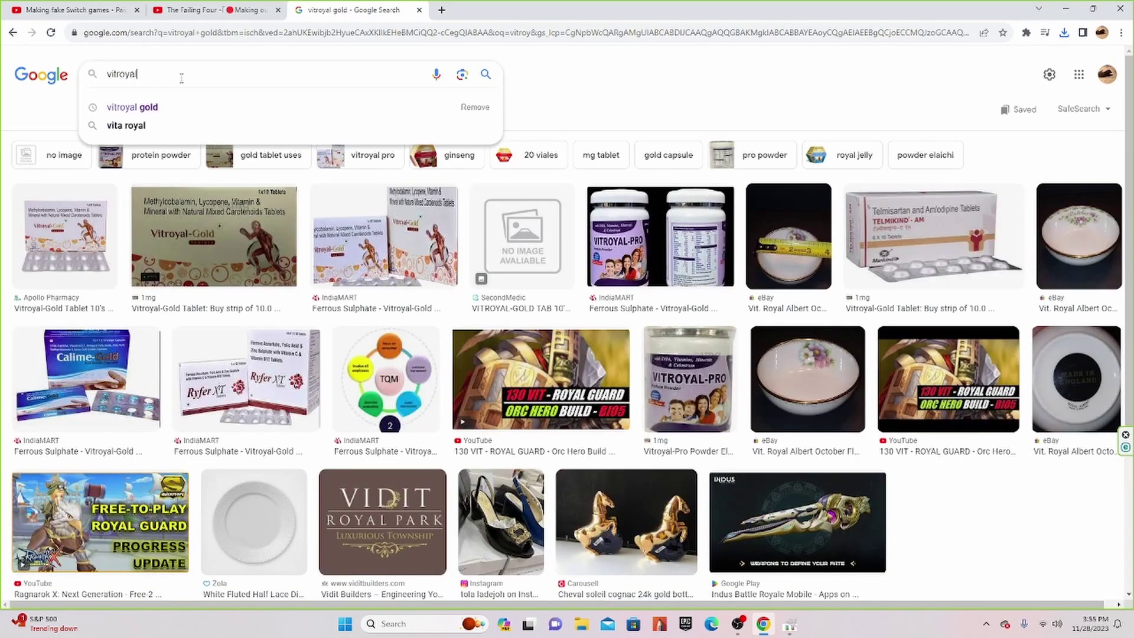
{"action": "key", "text": "BackSpace"}
{"action": "key", "text": "BackSpace"}
{"action": "key", "text": "BackSpace"}
{"action": "key", "text": "BackSpace"}
{"action": "key", "text": "BackSpace"}
{"action": "key", "text": "BackSpace"}
{"action": "key", "text": "BackSpace"}
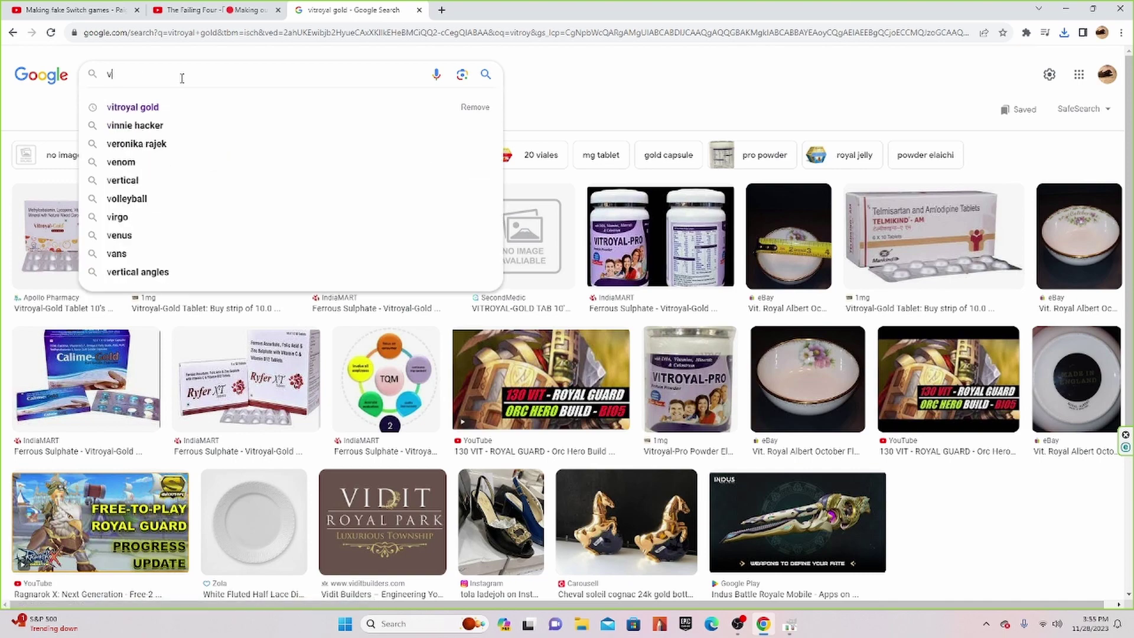
{"action": "type", "text": "itt"}
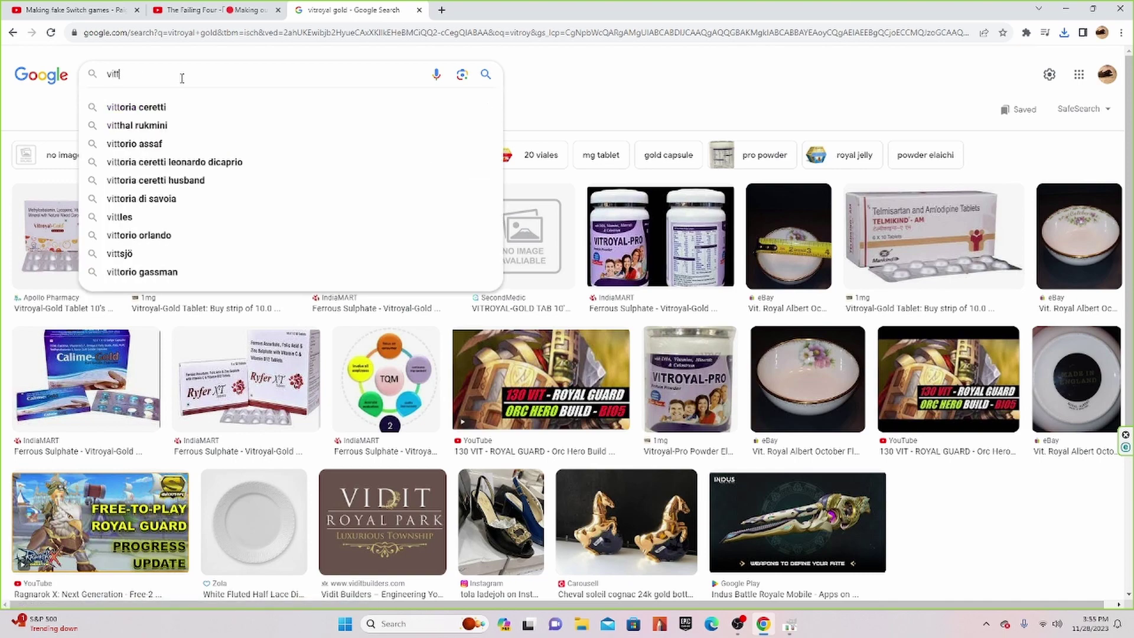
{"action": "key", "text": "BackSpace"}
{"action": "type", "text": "ory"}
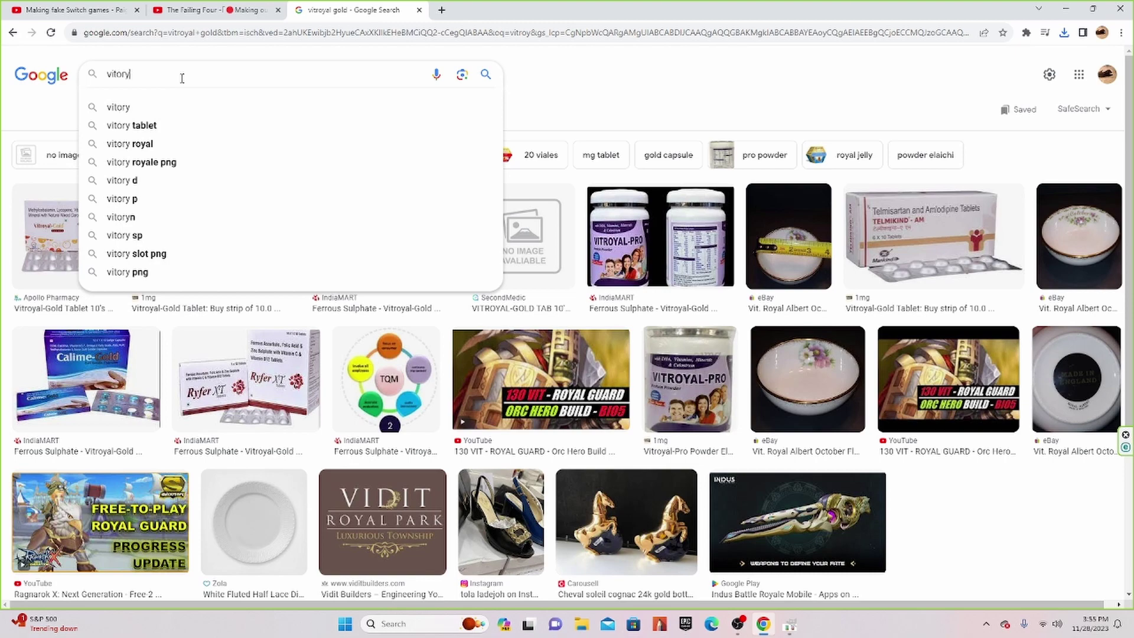
{"action": "left_click", "coordinate": [188, 144]}
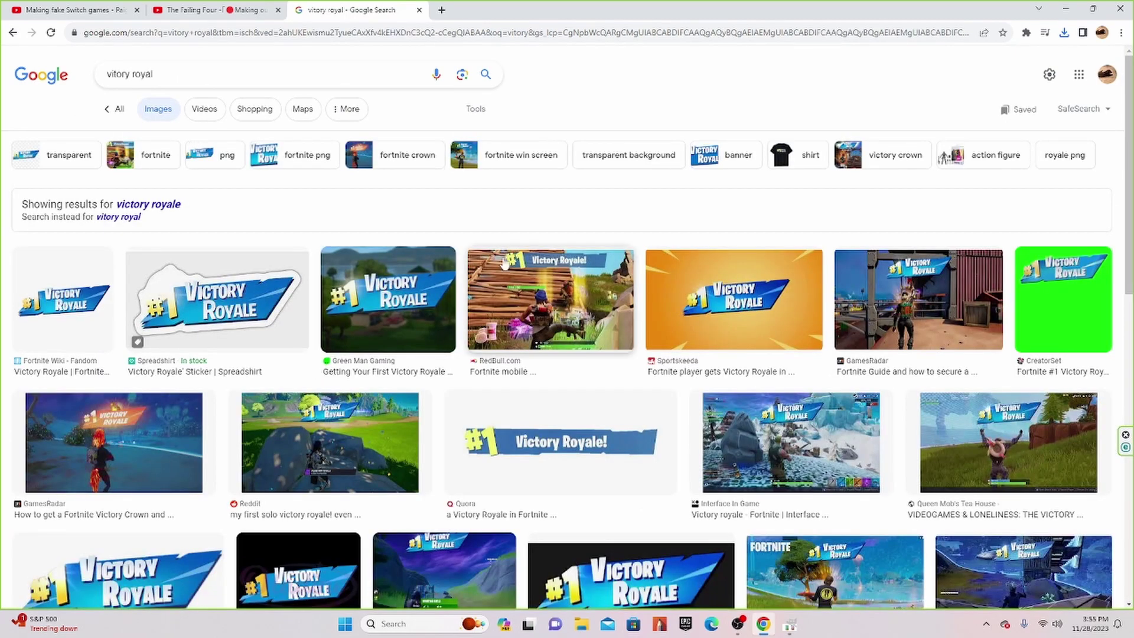
Look through the results, then narrow the search to 'vitory royal banner'
{"action": "scroll", "coordinate": [517, 258], "scroll_direction": "down", "scroll_amount": 3}
{"action": "scroll", "coordinate": [680, 313], "scroll_direction": "down", "scroll_amount": 4}
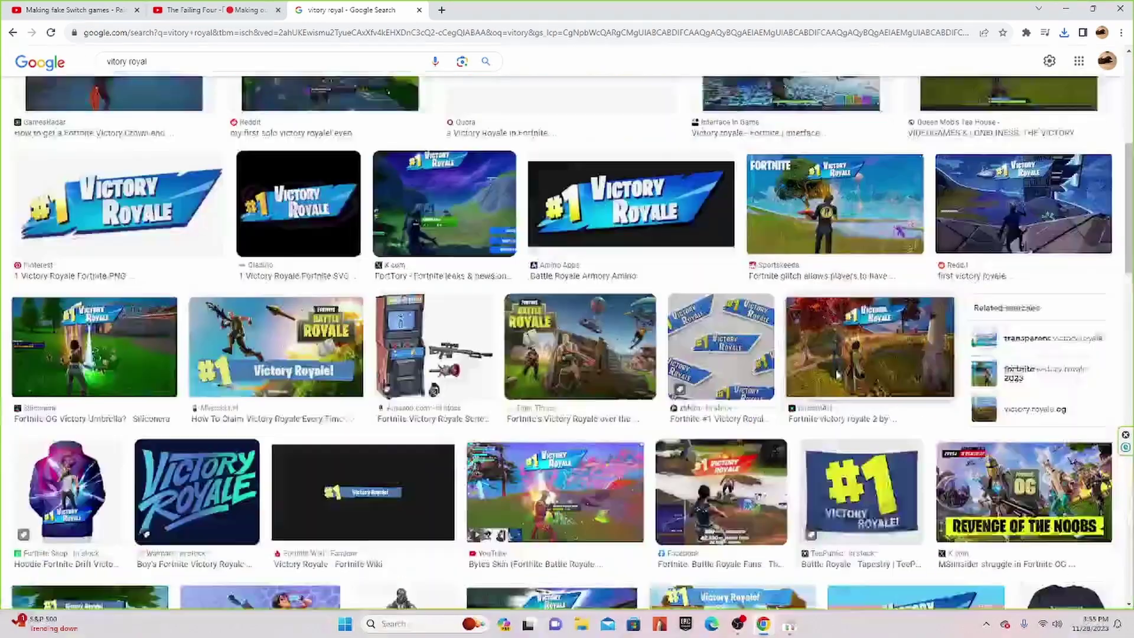
{"action": "scroll", "coordinate": [838, 372], "scroll_direction": "down", "scroll_amount": 3}
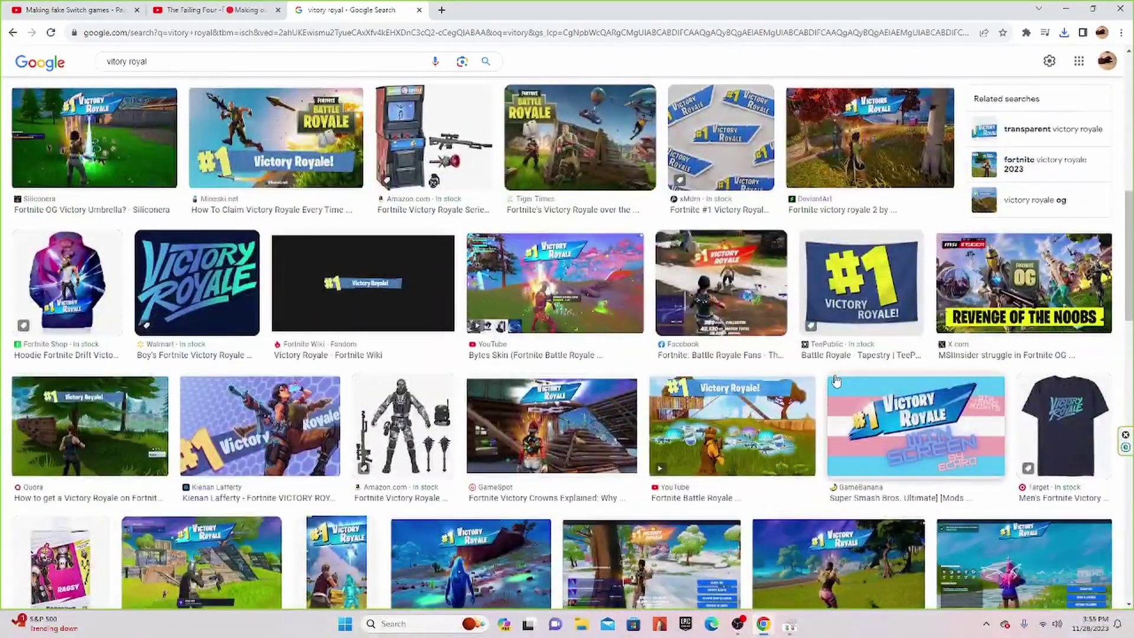
{"action": "scroll", "coordinate": [709, 325], "scroll_direction": "up", "scroll_amount": 5}
{"action": "scroll", "coordinate": [555, 256], "scroll_direction": "up", "scroll_amount": 5}
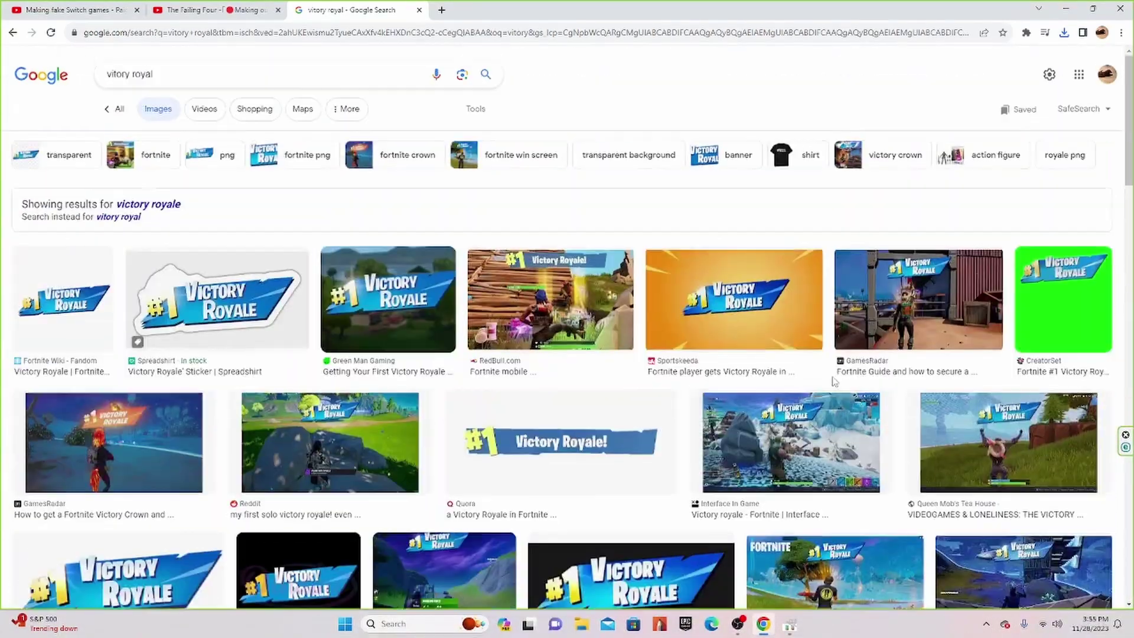
{"action": "left_click", "coordinate": [283, 79]}
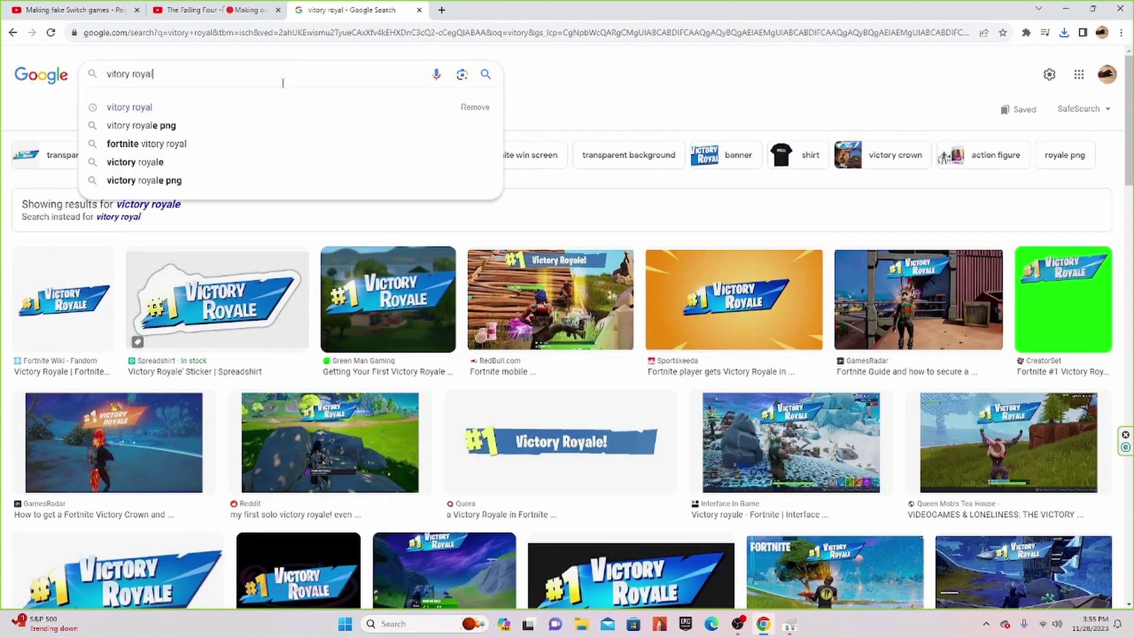
{"action": "type", "text": " b"}
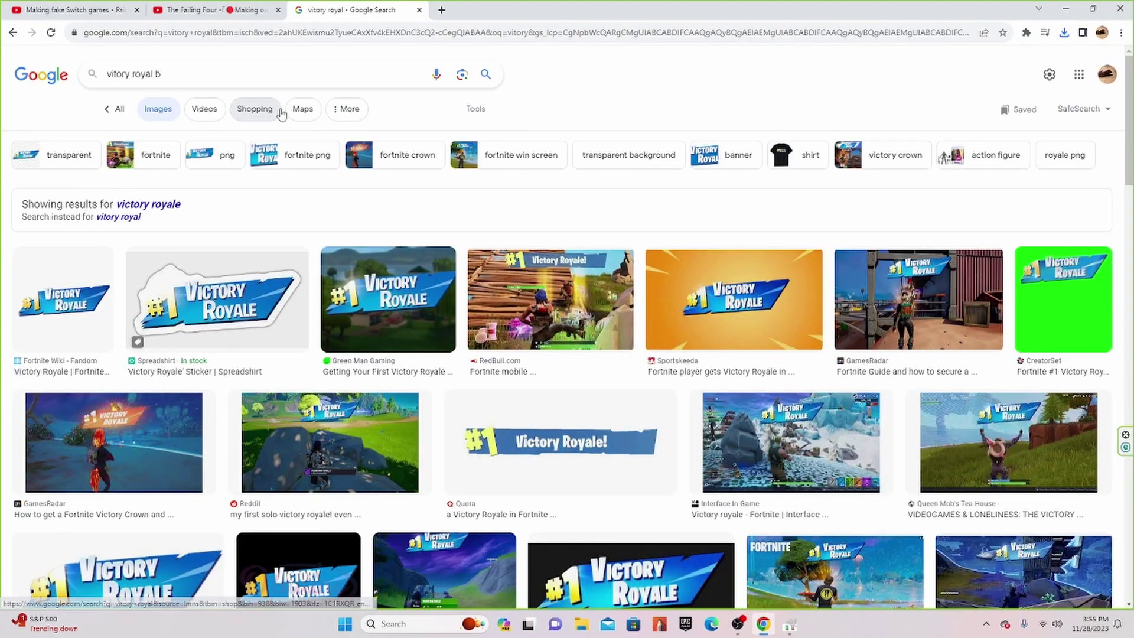
{"action": "type", "text": "anner"}
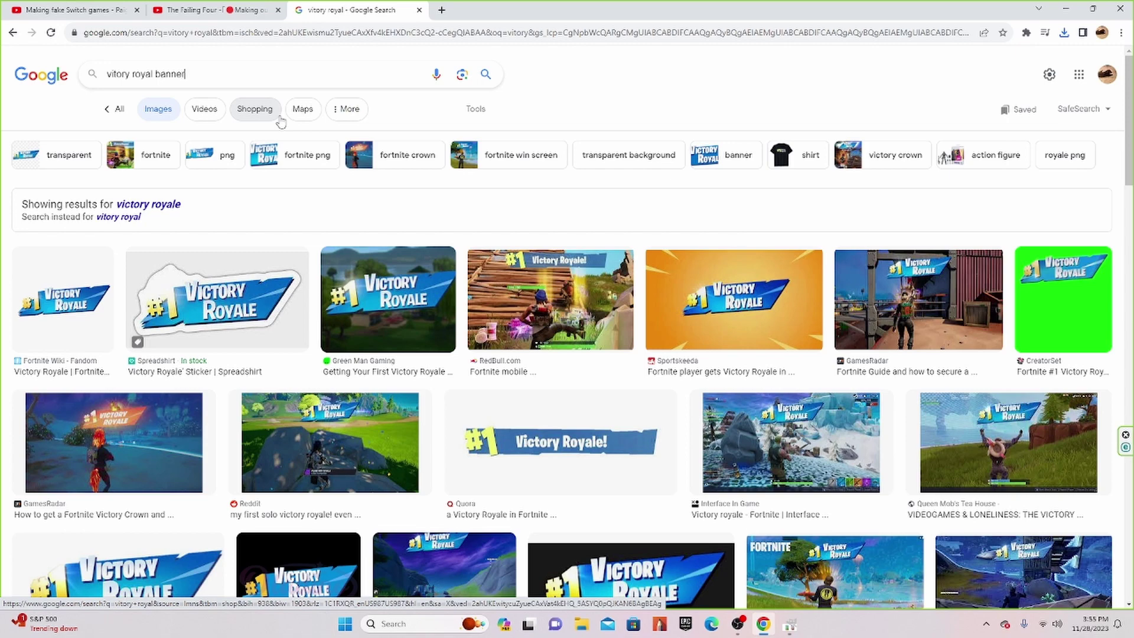
{"action": "key", "text": "Return"}
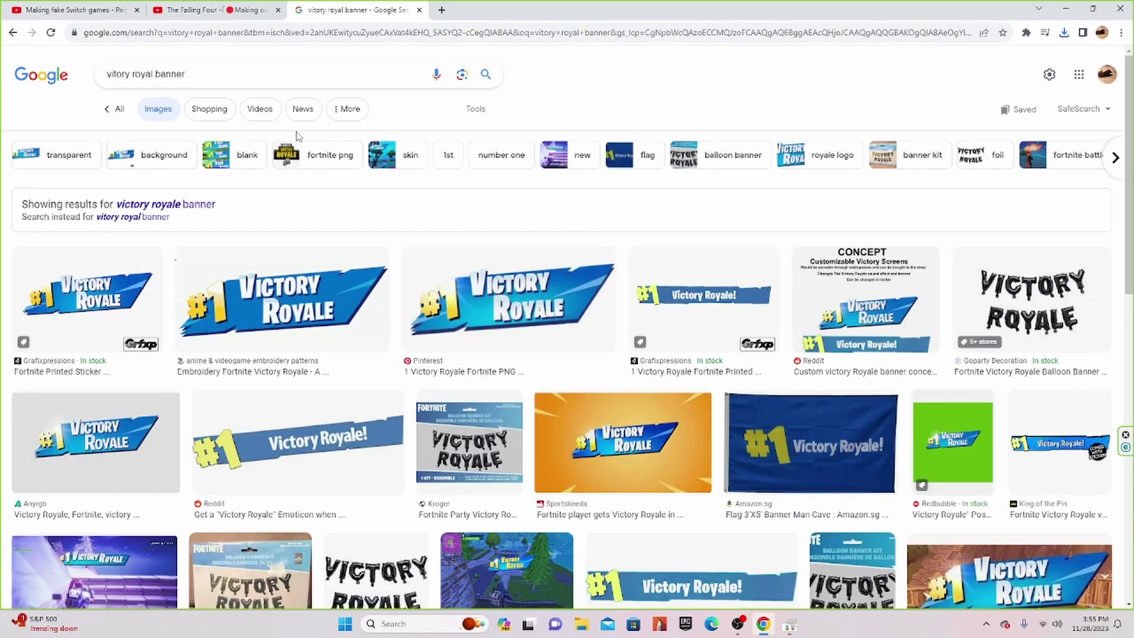
Scroll the Google Images results and open the blank blue #1 banner preview
{"action": "scroll", "coordinate": [488, 273], "scroll_direction": "down", "scroll_amount": 2}
{"action": "scroll", "coordinate": [488, 273], "scroll_direction": "down", "scroll_amount": 2}
{"action": "scroll", "coordinate": [488, 273], "scroll_direction": "down", "scroll_amount": 1}
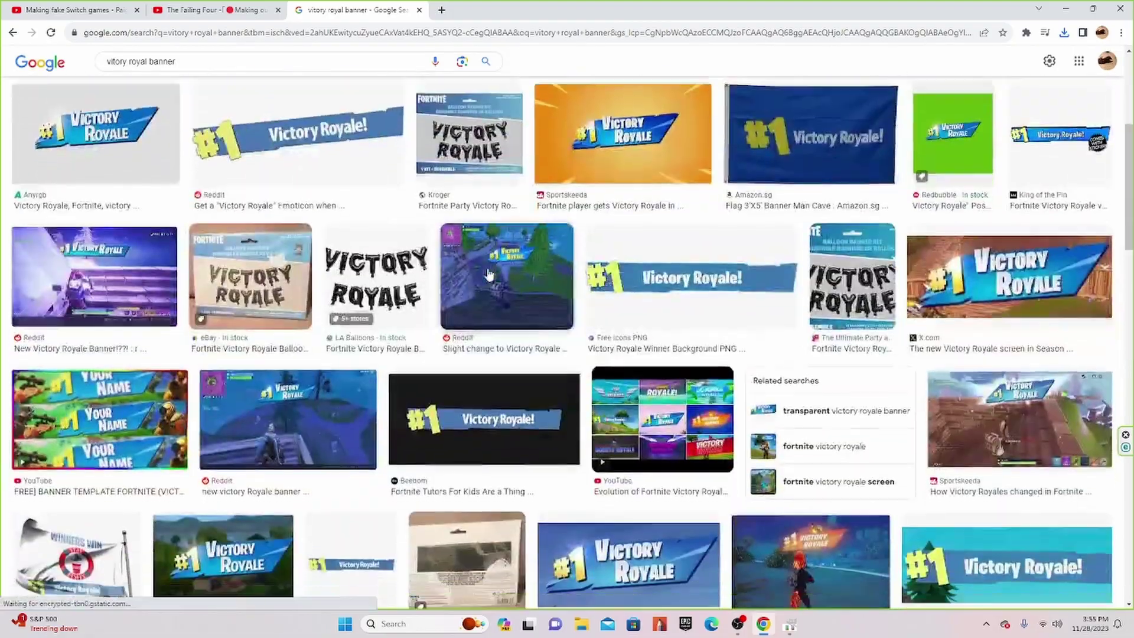
{"action": "scroll", "coordinate": [488, 273], "scroll_direction": "down", "scroll_amount": 3}
{"action": "scroll", "coordinate": [488, 273], "scroll_direction": "down", "scroll_amount": 3}
{"action": "scroll", "coordinate": [488, 273], "scroll_direction": "down", "scroll_amount": 2}
{"action": "scroll", "coordinate": [488, 273], "scroll_direction": "down", "scroll_amount": 2}
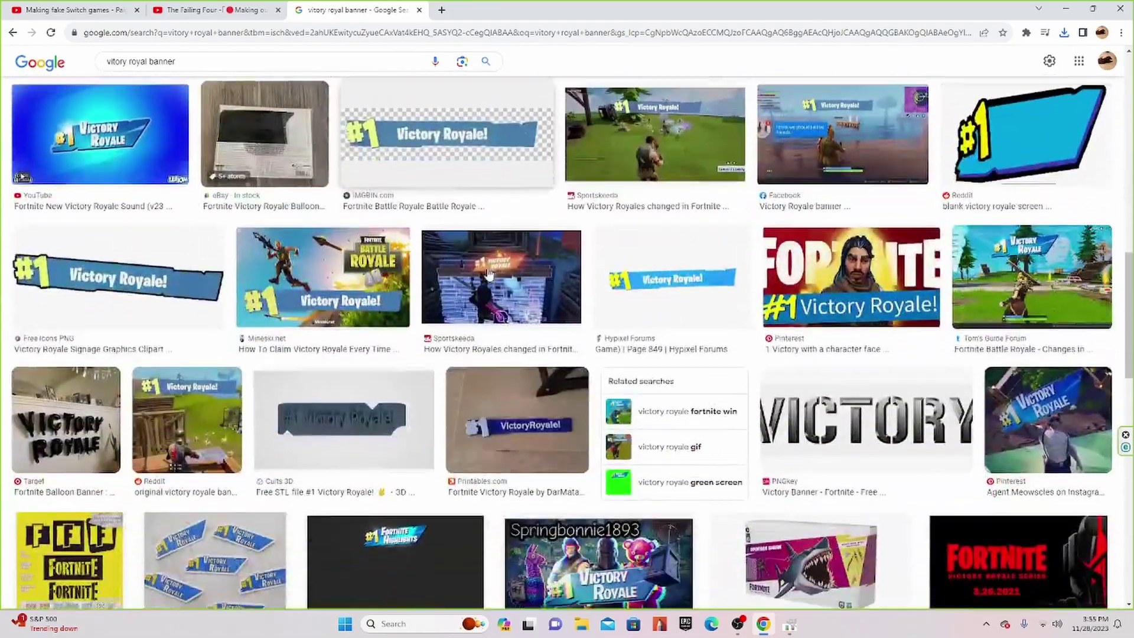
{"action": "scroll", "coordinate": [488, 273], "scroll_direction": "down", "scroll_amount": 3}
{"action": "scroll", "coordinate": [488, 273], "scroll_direction": "down", "scroll_amount": 3}
{"action": "scroll", "coordinate": [488, 273], "scroll_direction": "down", "scroll_amount": 2}
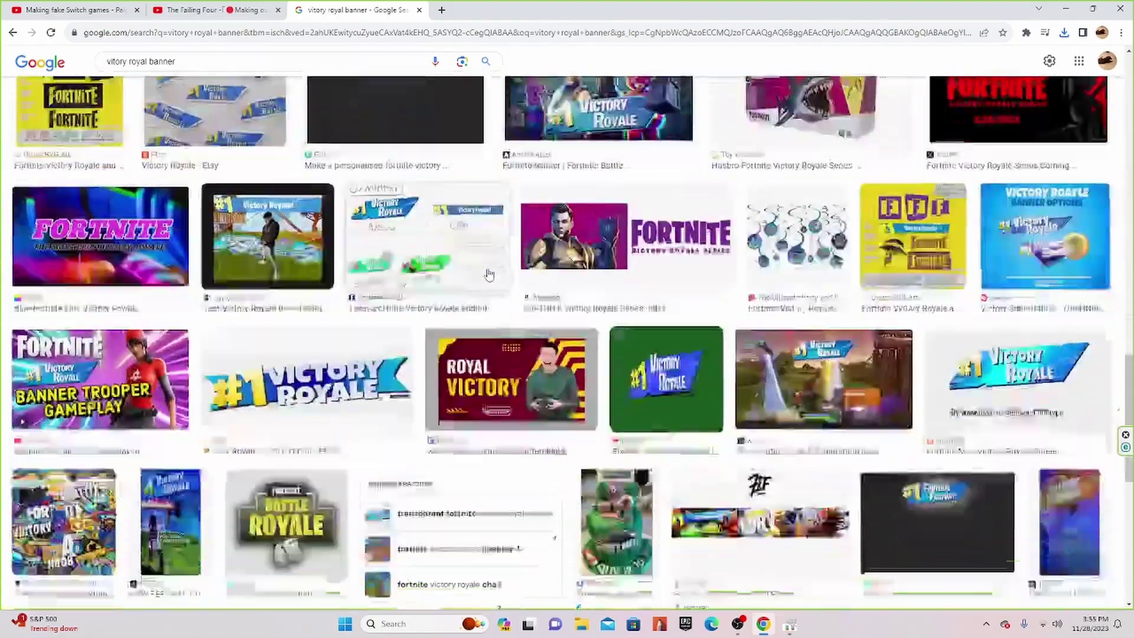
{"action": "scroll", "coordinate": [488, 273], "scroll_direction": "down", "scroll_amount": 3}
{"action": "scroll", "coordinate": [488, 273], "scroll_direction": "down", "scroll_amount": 4}
{"action": "scroll", "coordinate": [488, 273], "scroll_direction": "down", "scroll_amount": 3}
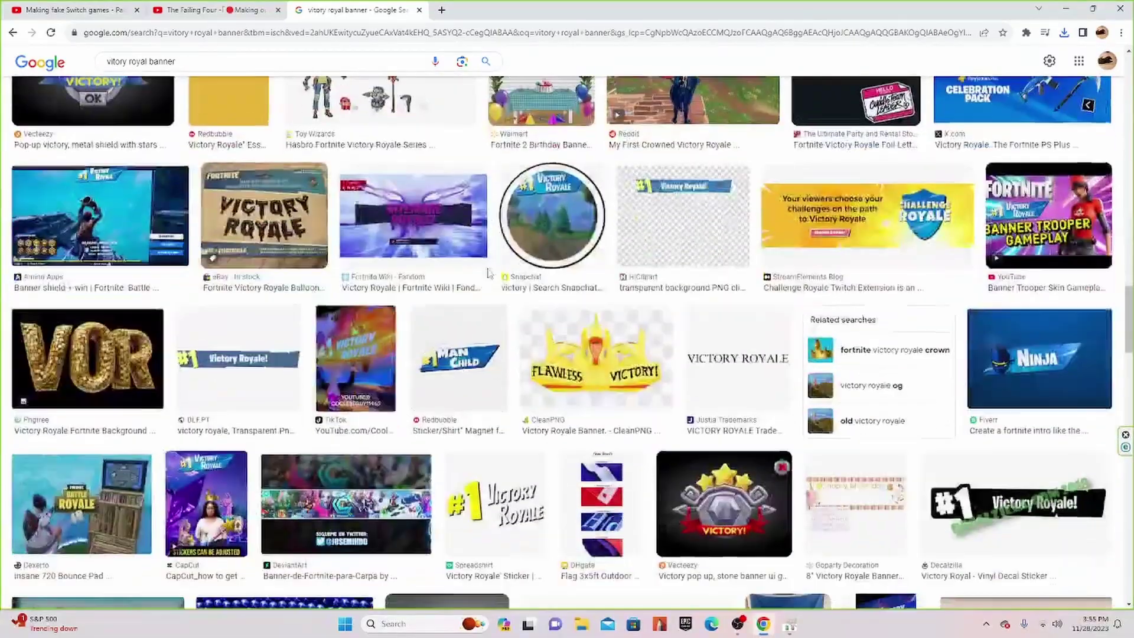
{"action": "scroll", "coordinate": [488, 273], "scroll_direction": "down", "scroll_amount": 1}
{"action": "scroll", "coordinate": [488, 273], "scroll_direction": "down", "scroll_amount": 2}
{"action": "scroll", "coordinate": [488, 273], "scroll_direction": "down", "scroll_amount": 4}
{"action": "scroll", "coordinate": [488, 273], "scroll_direction": "down", "scroll_amount": 3}
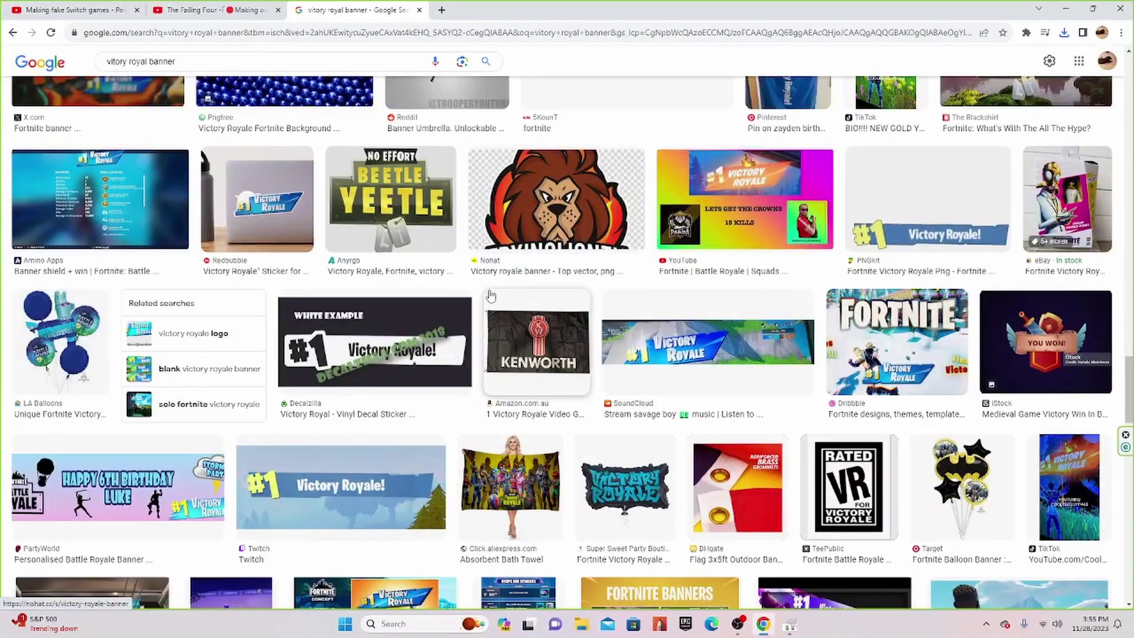
{"action": "scroll", "coordinate": [490, 277], "scroll_direction": "up", "scroll_amount": 2}
{"action": "scroll", "coordinate": [490, 287], "scroll_direction": "up", "scroll_amount": 5}
{"action": "scroll", "coordinate": [490, 291], "scroll_direction": "up", "scroll_amount": 5}
{"action": "scroll", "coordinate": [491, 291], "scroll_direction": "down", "scroll_amount": 4}
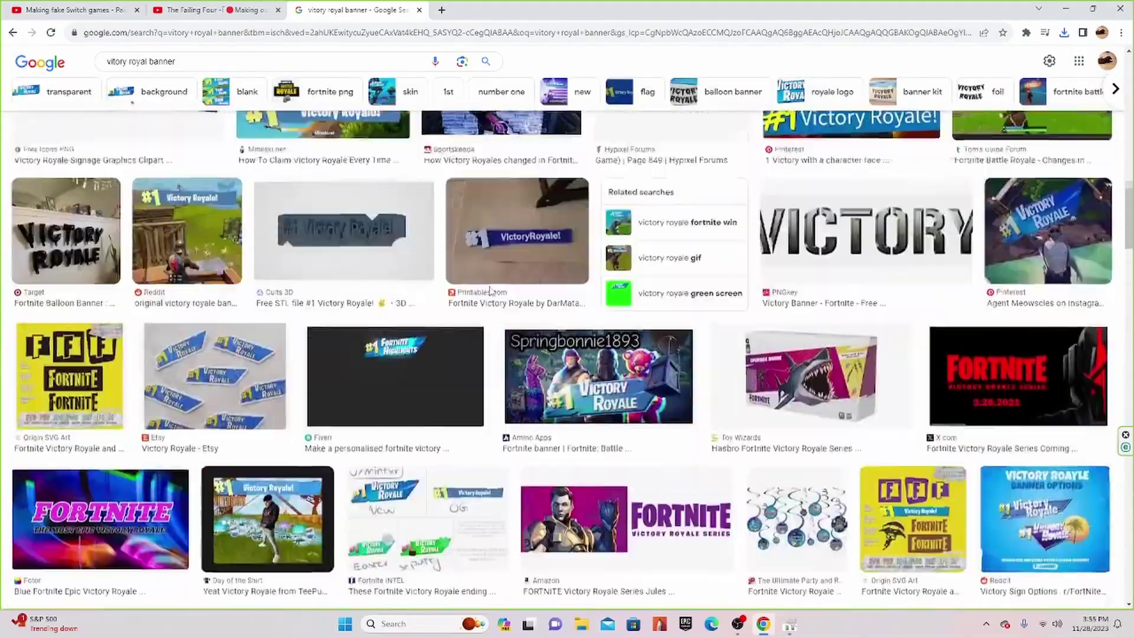
{"action": "scroll", "coordinate": [491, 291], "scroll_direction": "down", "scroll_amount": 3}
{"action": "scroll", "coordinate": [490, 291], "scroll_direction": "down", "scroll_amount": 5}
{"action": "scroll", "coordinate": [636, 304], "scroll_direction": "down", "scroll_amount": 2}
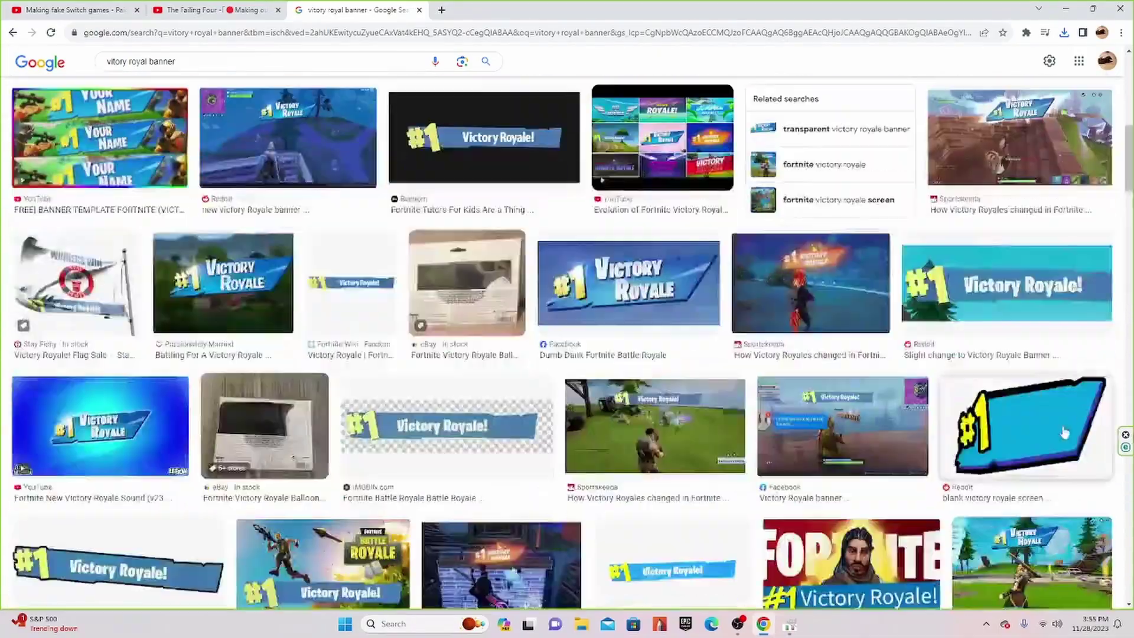
{"action": "left_click", "coordinate": [1031, 431]}
Save the banner image as vic.png and return to GIMP
{"action": "right_click", "coordinate": [858, 241]}
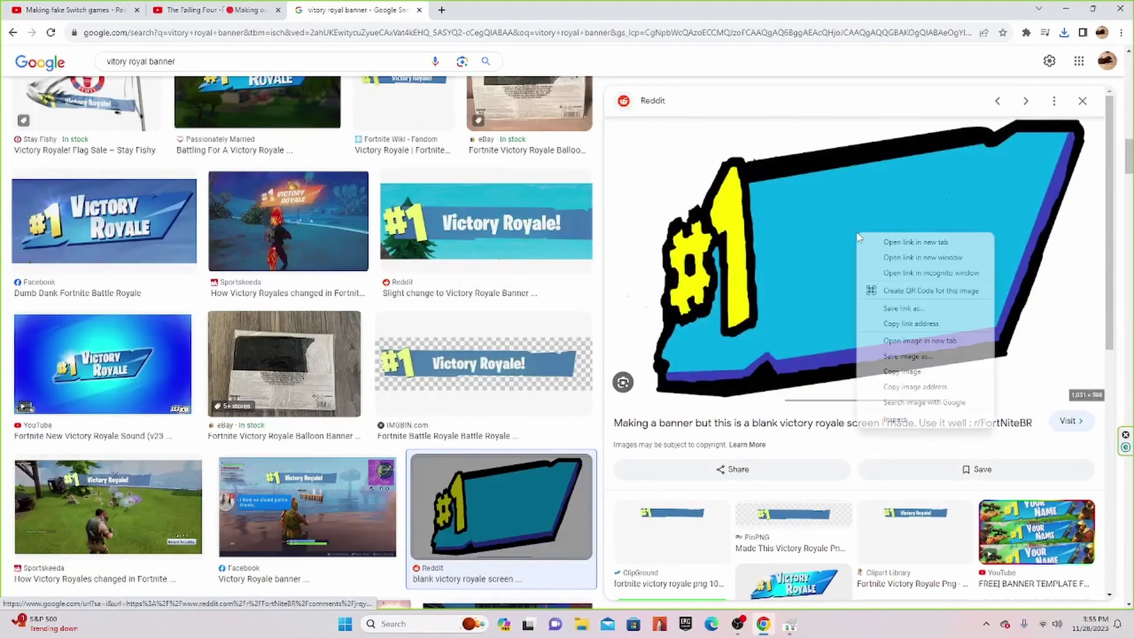
{"action": "left_click", "coordinate": [880, 341]}
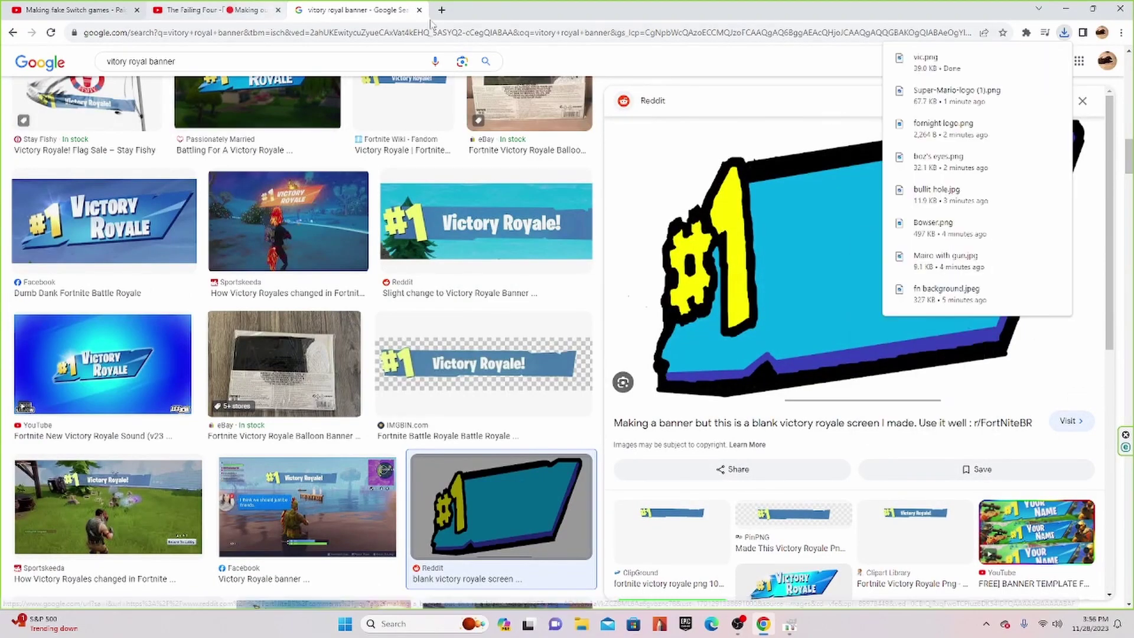
{"action": "left_click", "coordinate": [791, 624]}
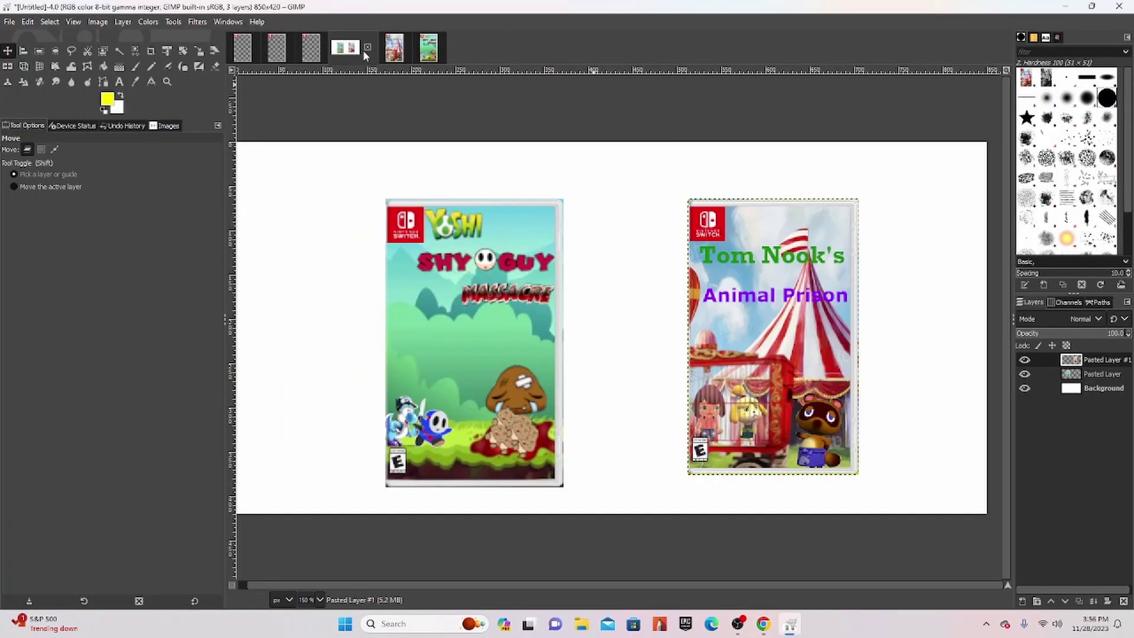
Close the Tom Nook, Yoshi and Untitled images without saving, then load the downloaded images
{"action": "left_click", "coordinate": [251, 56]}
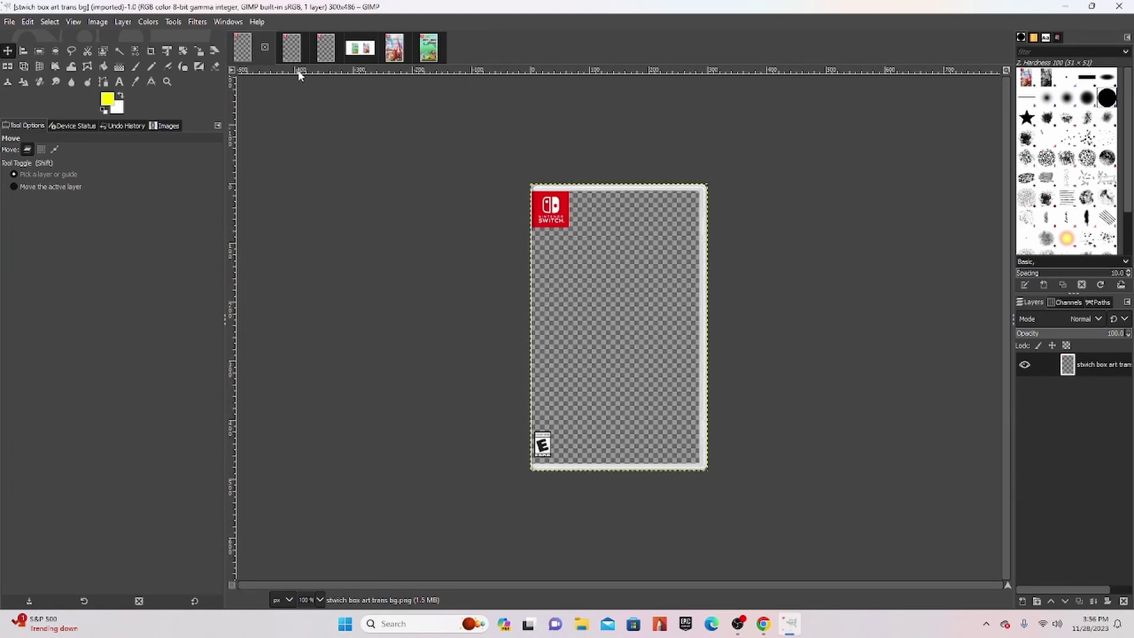
{"action": "left_click", "coordinate": [324, 51]}
{"action": "left_click", "coordinate": [390, 48]}
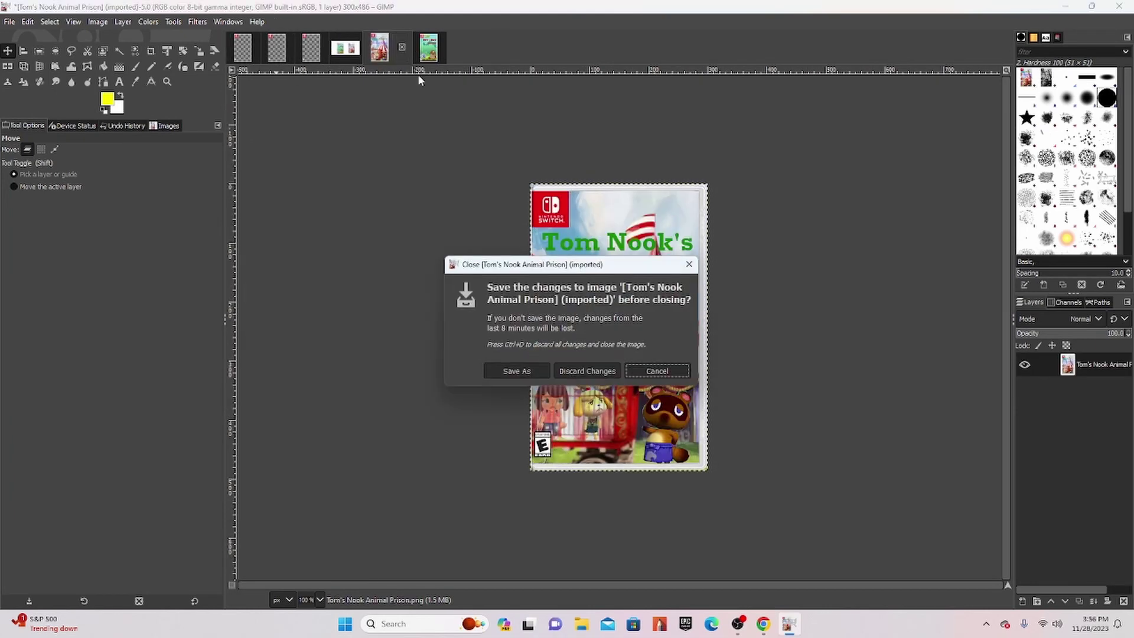
{"action": "left_click", "coordinate": [581, 369]}
{"action": "left_click", "coordinate": [402, 47]}
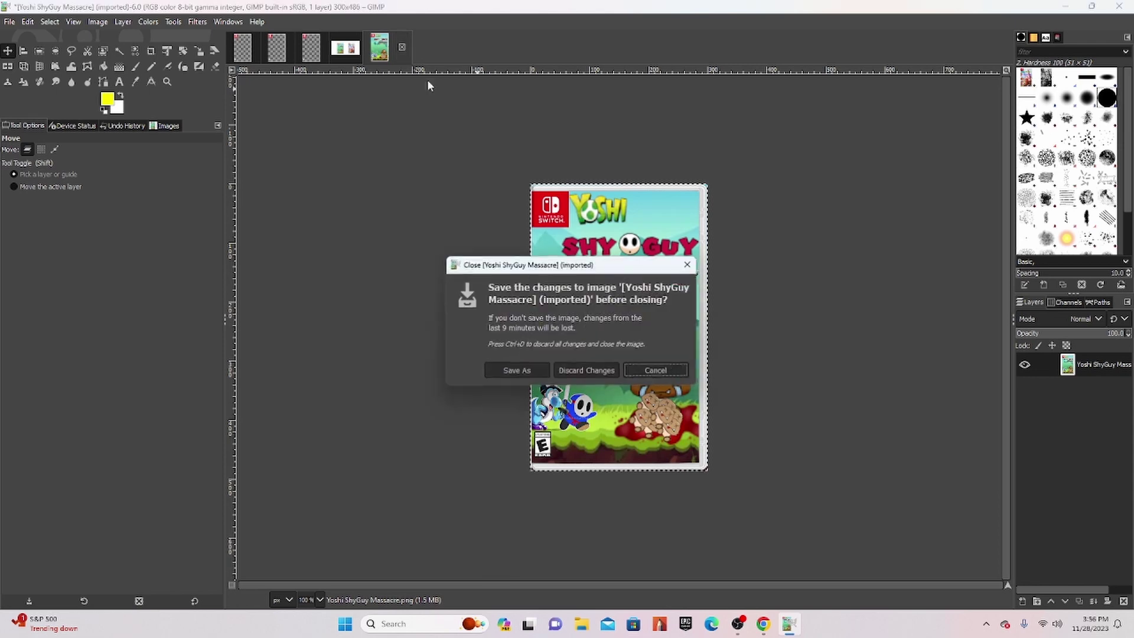
{"action": "left_click", "coordinate": [581, 372]}
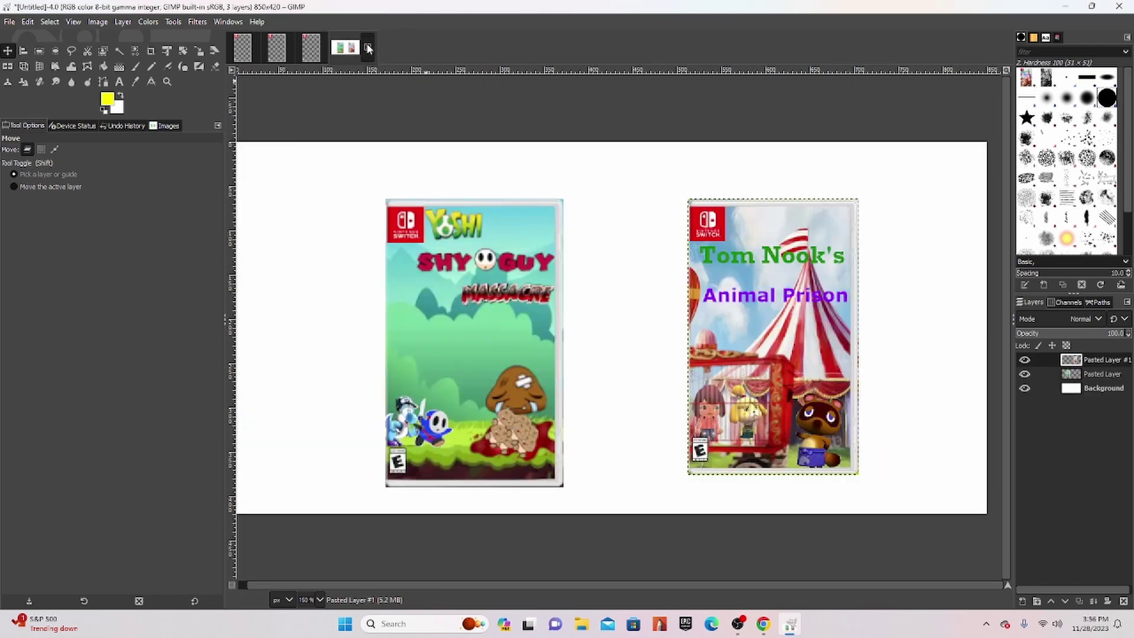
{"action": "left_click", "coordinate": [368, 47]}
{"action": "left_click", "coordinate": [578, 372]}
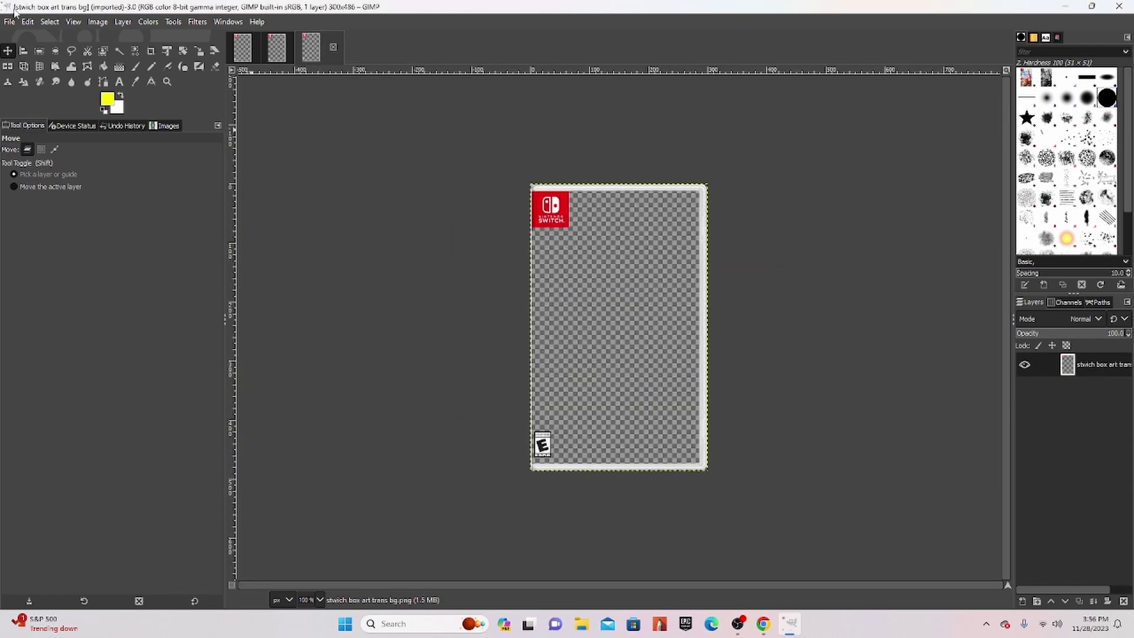
{"action": "left_click", "coordinate": [235, 48]}
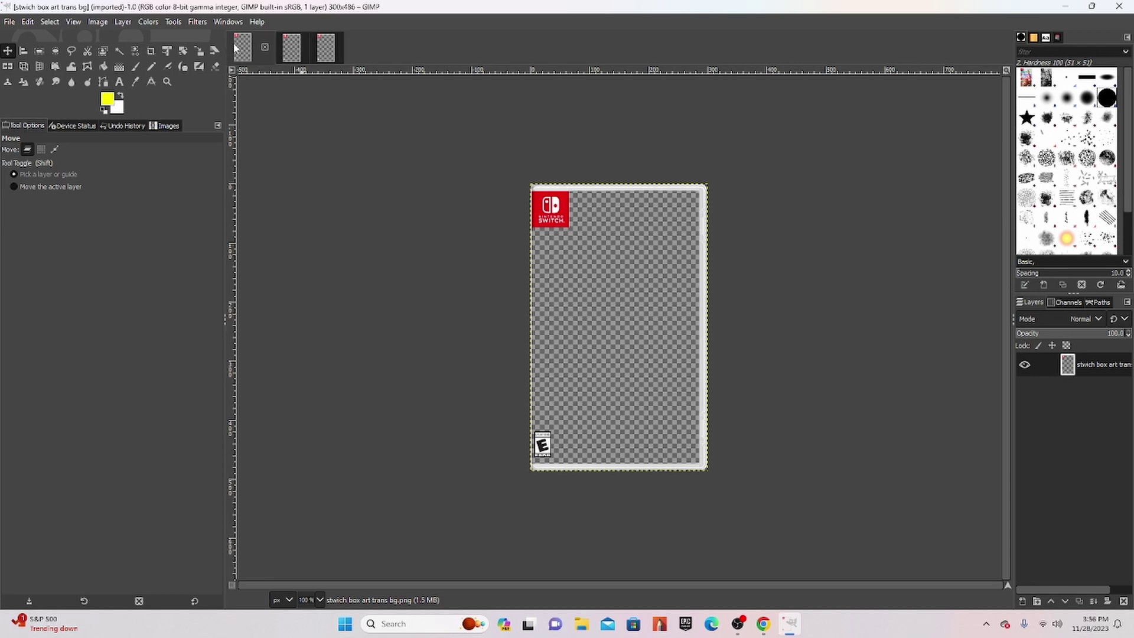
{"action": "left_click", "coordinate": [9, 21]}
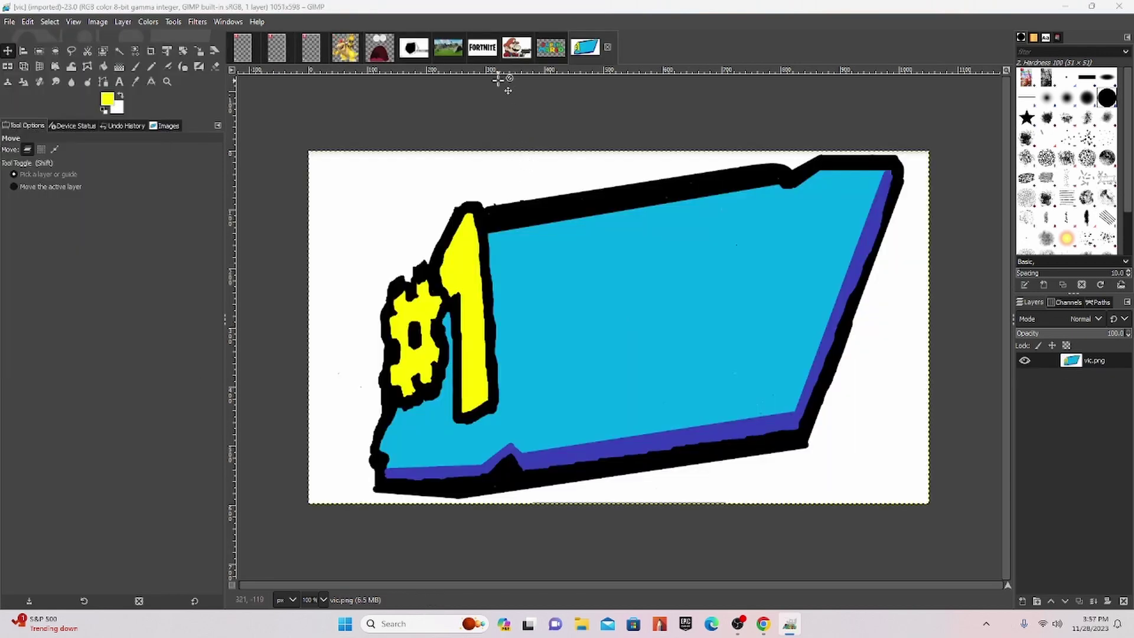
Lasso and copy the entire Fortnite landscape image
{"action": "left_click", "coordinate": [442, 50]}
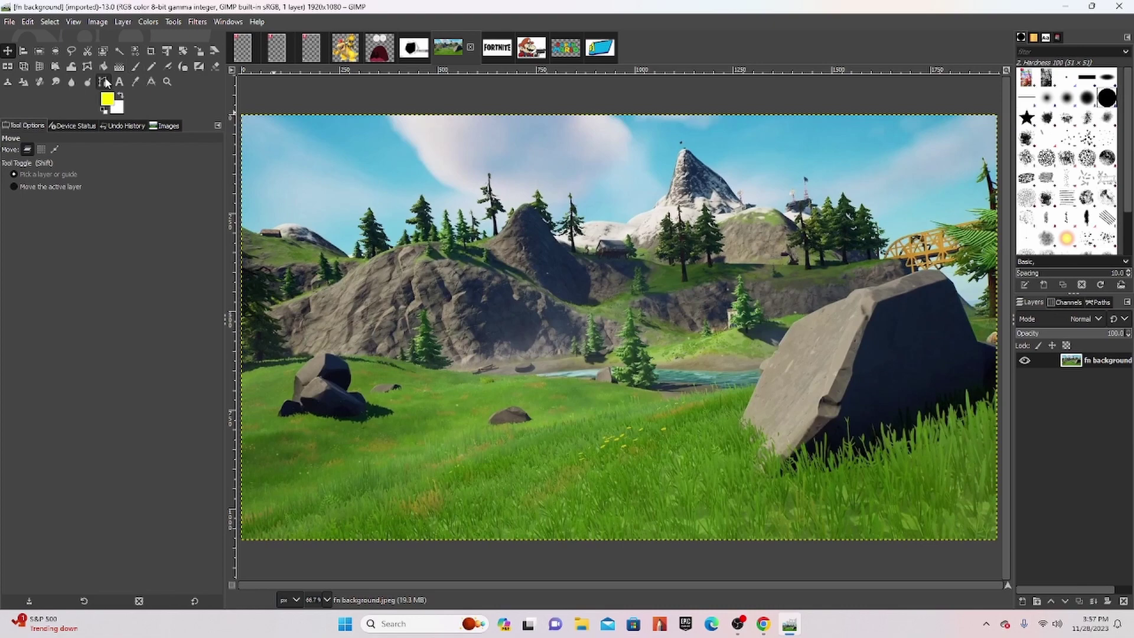
{"action": "left_click", "coordinate": [72, 51]}
{"action": "scroll", "coordinate": [310, 89], "scroll_direction": "down", "scroll_amount": 3}
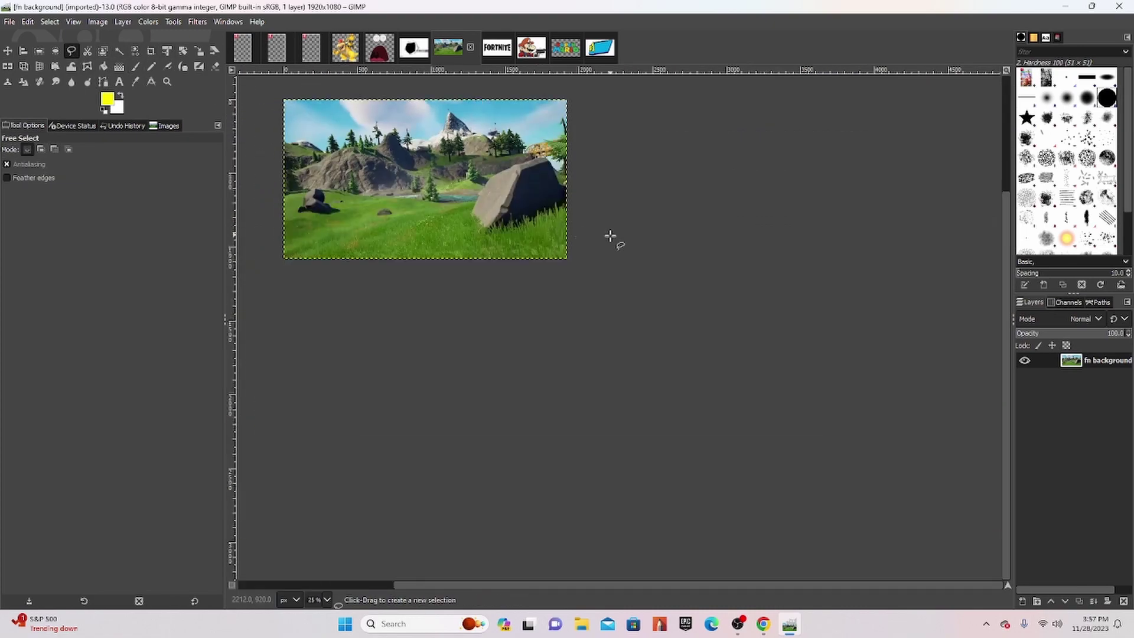
{"action": "mouse_move", "coordinate": [589, 305]}
{"action": "left_mouse_down"}
{"action": "mouse_move", "coordinate": [640, 243]}
{"action": "mouse_move", "coordinate": [626, 75]}
{"action": "mouse_move", "coordinate": [435, 75]}
{"action": "left_mouse_up"}
{"action": "mouse_move", "coordinate": [366, 88]}
{"action": "left_mouse_down"}
{"action": "mouse_move", "coordinate": [253, 91]}
{"action": "mouse_move", "coordinate": [278, 309]}
{"action": "mouse_move", "coordinate": [544, 329]}
{"action": "mouse_move", "coordinate": [592, 308]}
{"action": "left_mouse_up"}
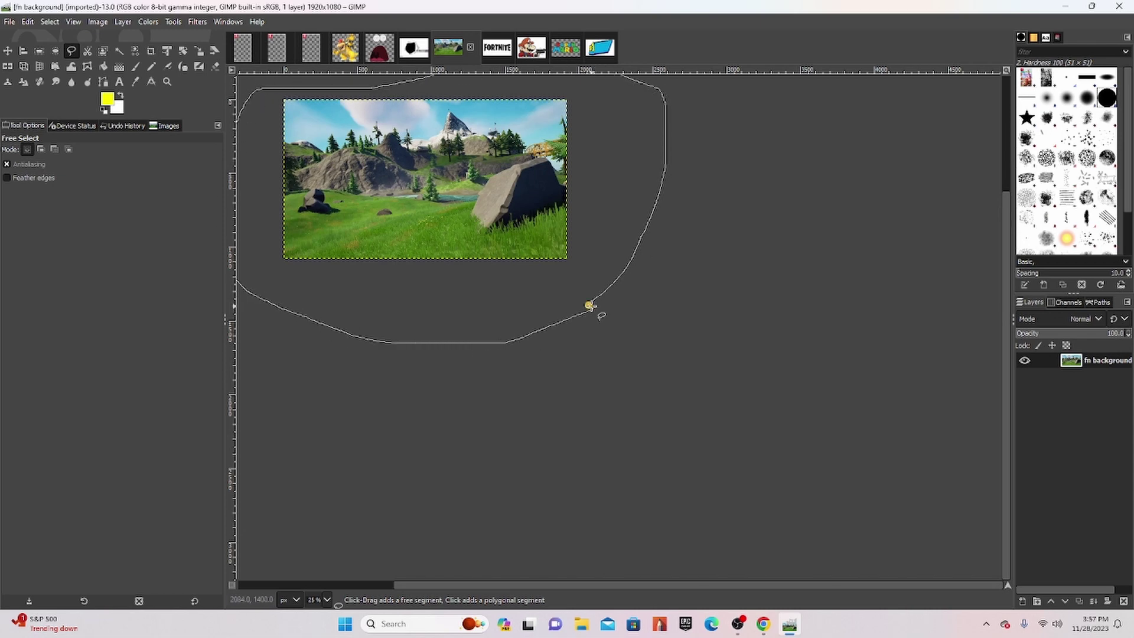
{"action": "left_click", "coordinate": [589, 306]}
{"action": "key", "text": "ctrl+c"}
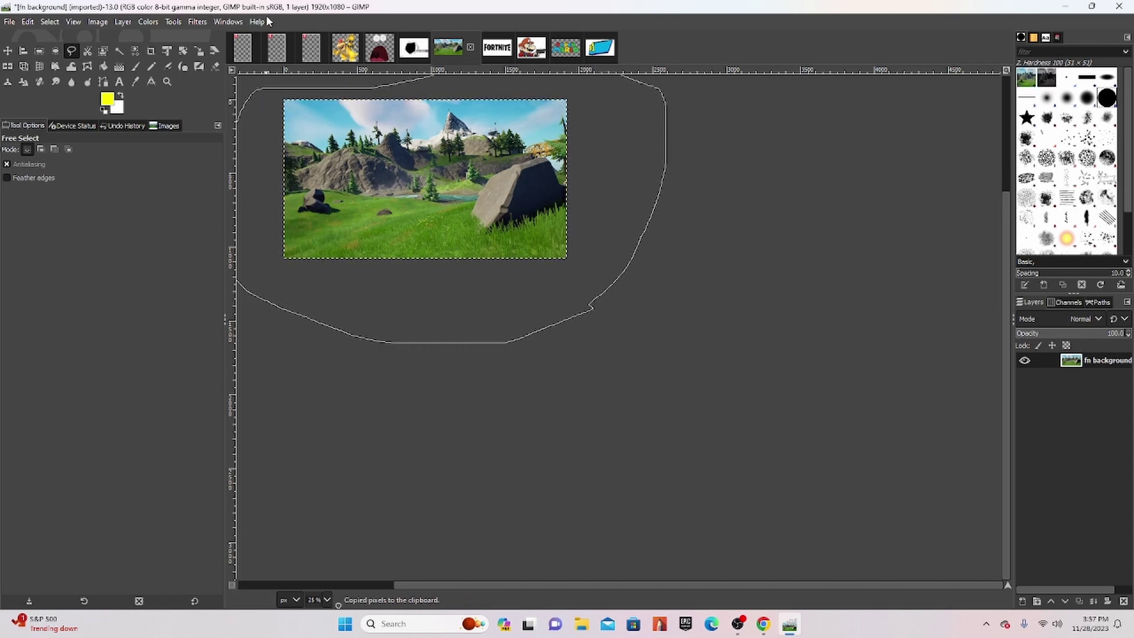
Paste the landscape into the box art as a layer beneath the frame, shifted to show the hillside
{"action": "key", "text": "alt+1"}
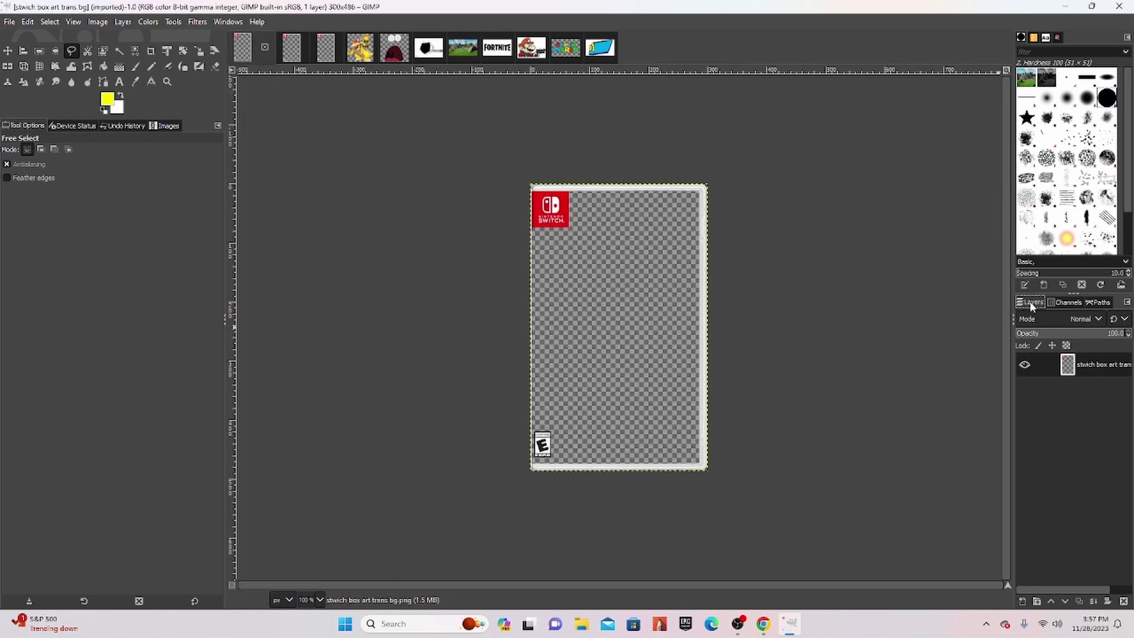
{"action": "key", "text": "ctrl+v"}
{"action": "left_click", "coordinate": [1024, 601]}
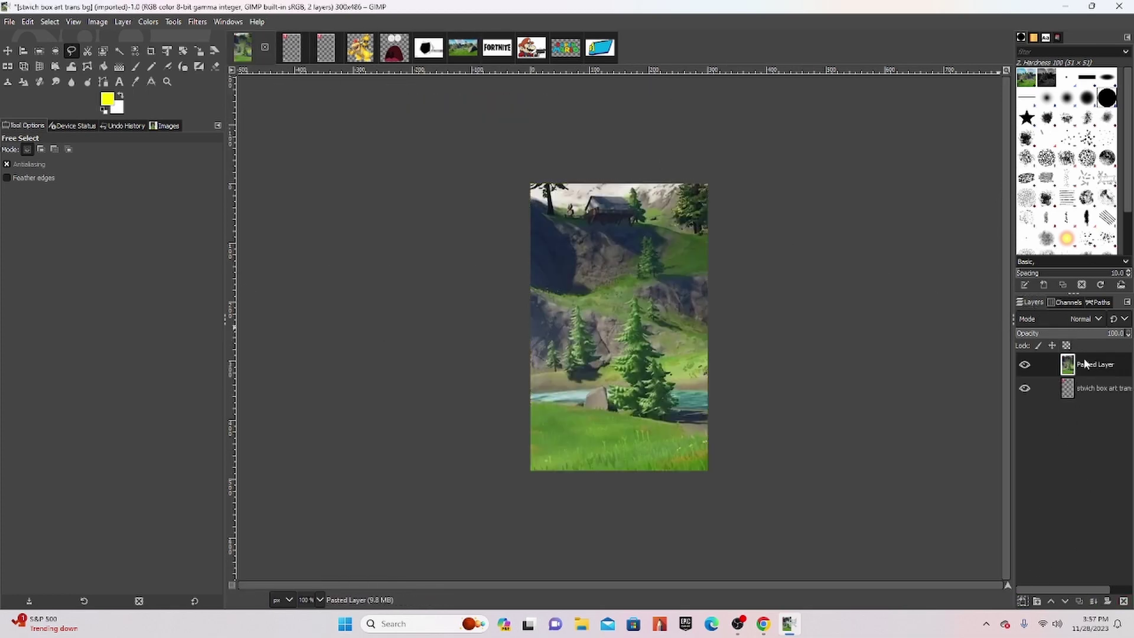
{"action": "left_click_drag", "start_coordinate": [1093, 361], "coordinate": [1087, 394]}
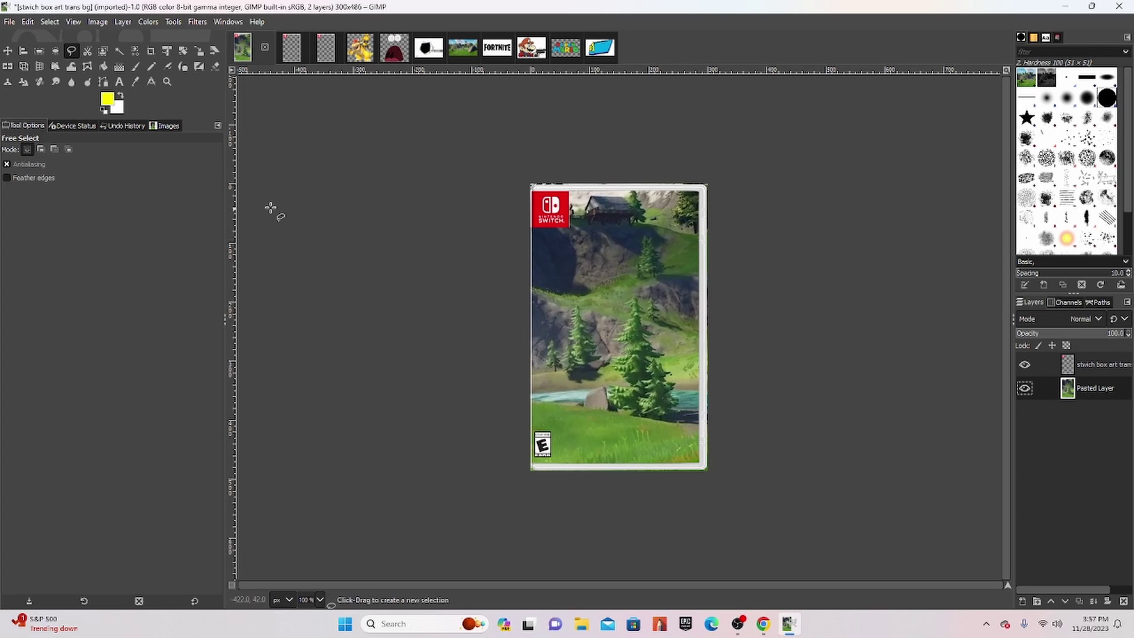
{"action": "left_click", "coordinate": [9, 52]}
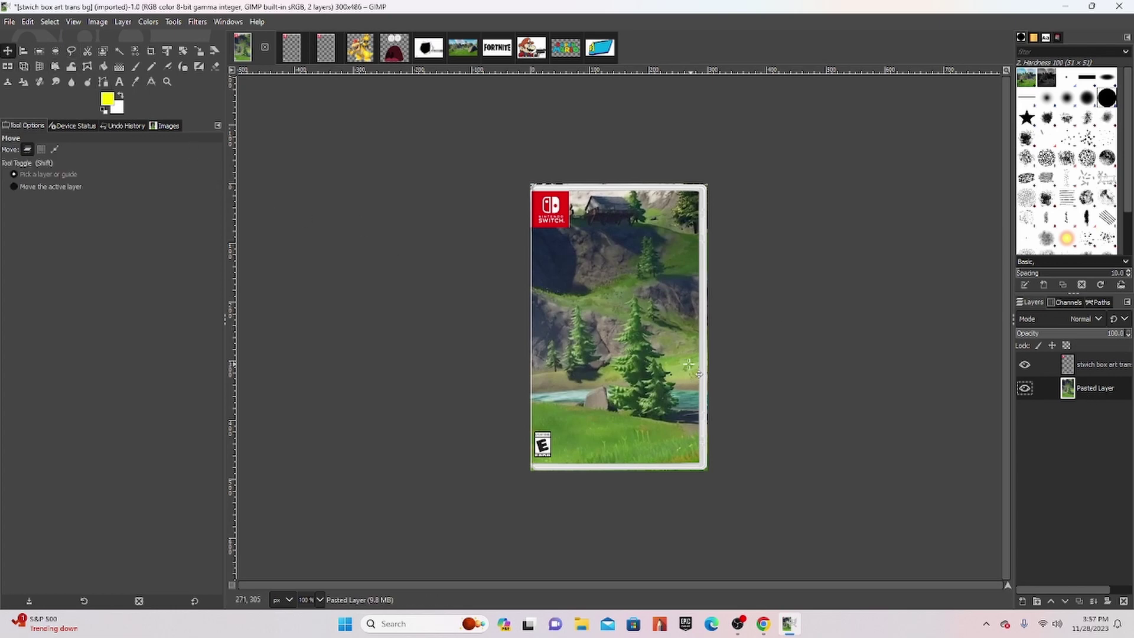
{"action": "mouse_move", "coordinate": [689, 364]}
{"action": "left_mouse_down"}
{"action": "mouse_move", "coordinate": [747, 368]}
{"action": "mouse_move", "coordinate": [694, 318]}
{"action": "left_mouse_up"}
Lasso Bowser in Bowser.png, copy him, and return to the box-art cover
{"action": "left_click", "coordinate": [361, 53]}
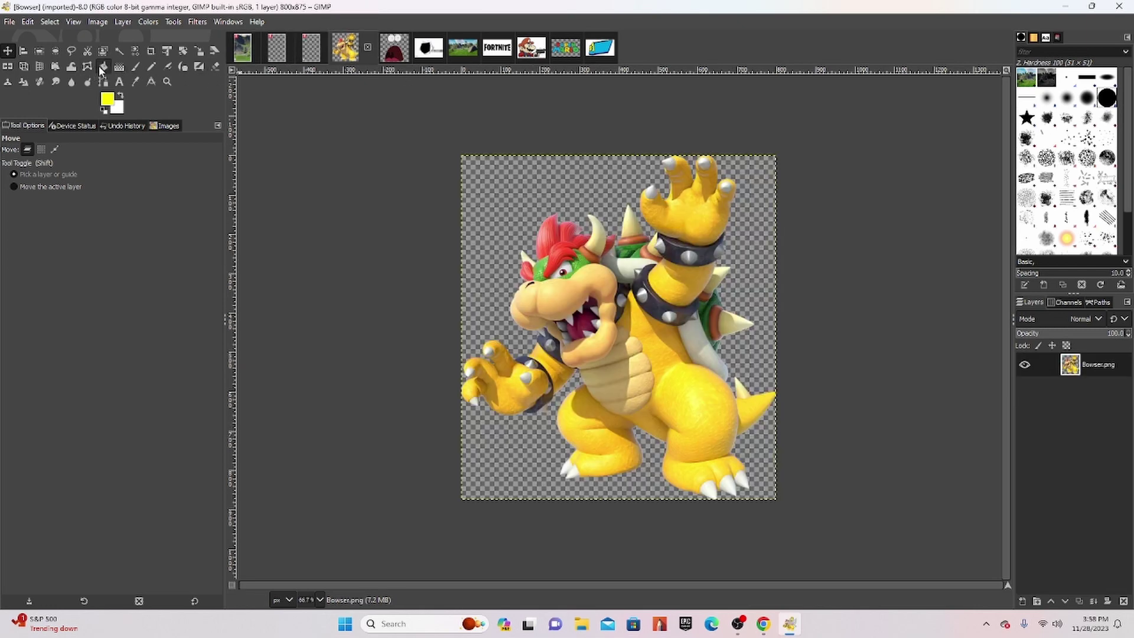
{"action": "left_click", "coordinate": [72, 51]}
{"action": "left_click_drag", "start_coordinate": [455, 111], "coordinate": [337, 402]}
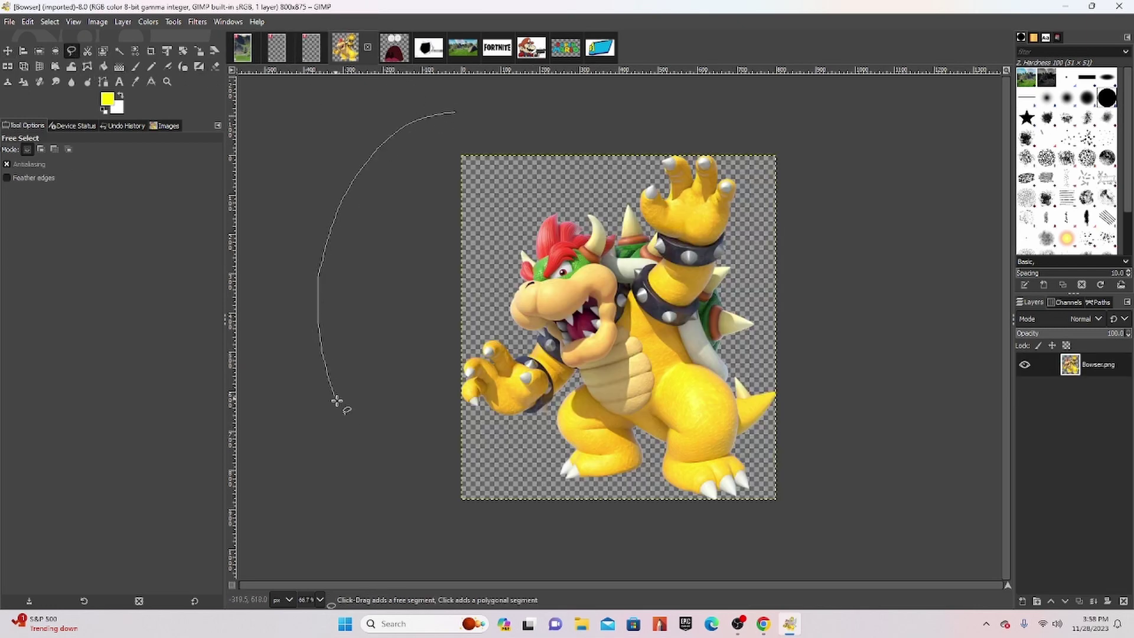
{"action": "mouse_move", "coordinate": [410, 503]}
{"action": "left_mouse_down"}
{"action": "mouse_move", "coordinate": [620, 535]}
{"action": "mouse_move", "coordinate": [933, 436]}
{"action": "mouse_move", "coordinate": [877, 144]}
{"action": "mouse_move", "coordinate": [575, 100]}
{"action": "mouse_move", "coordinate": [456, 113]}
{"action": "left_mouse_up"}
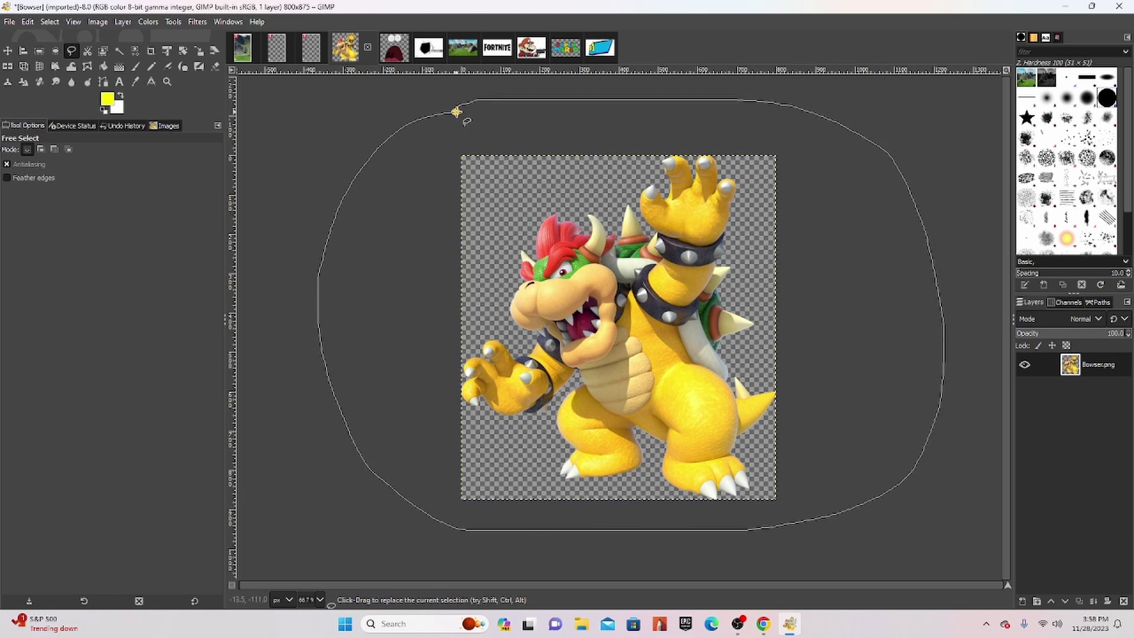
{"action": "key", "text": "ctrl+c"}
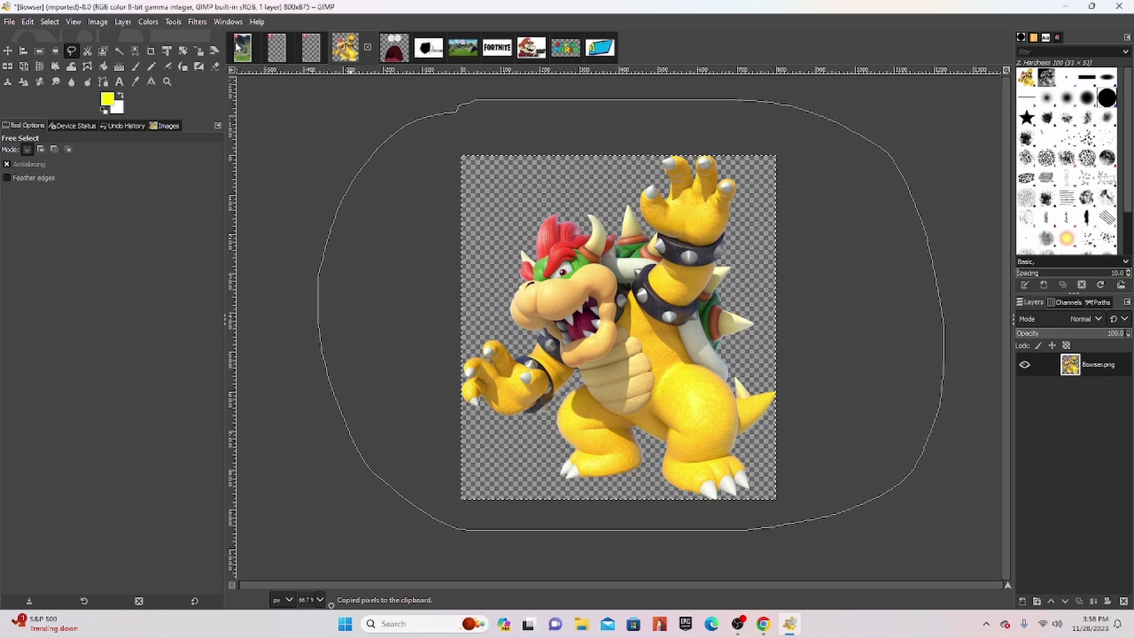
{"action": "left_click", "coordinate": [240, 47]}
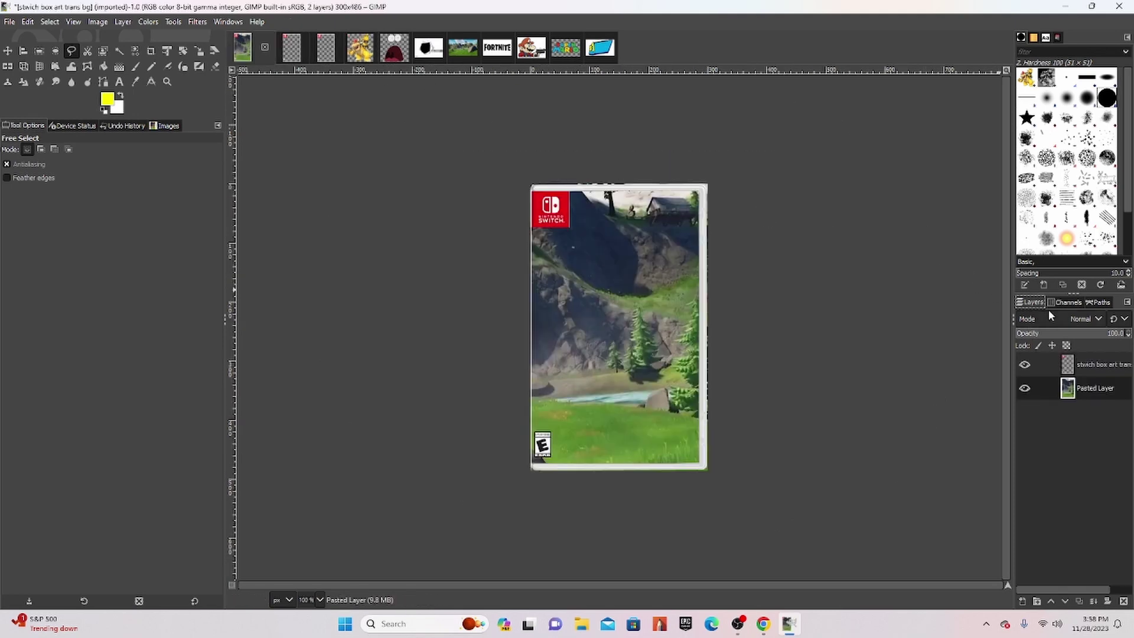
Paste Bowser onto the cover as his own layer and move him up-left
{"action": "key", "text": "ctrl+v"}
{"action": "left_click", "coordinate": [1022, 601]}
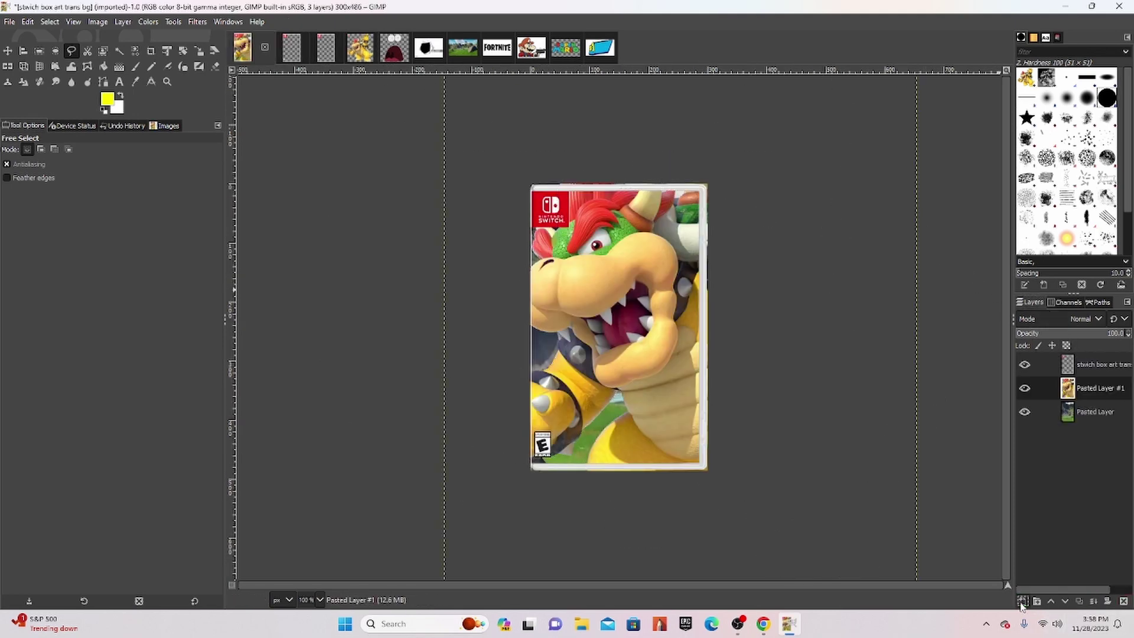
{"action": "left_click", "coordinate": [7, 52]}
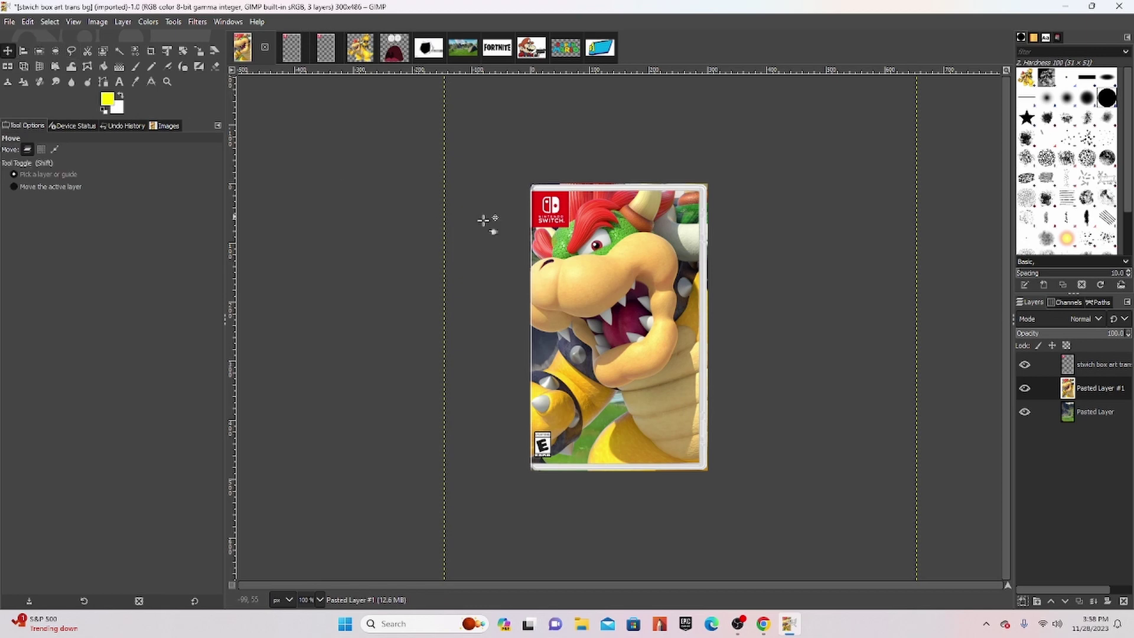
{"action": "left_click_drag", "start_coordinate": [699, 307], "coordinate": [352, 52]}
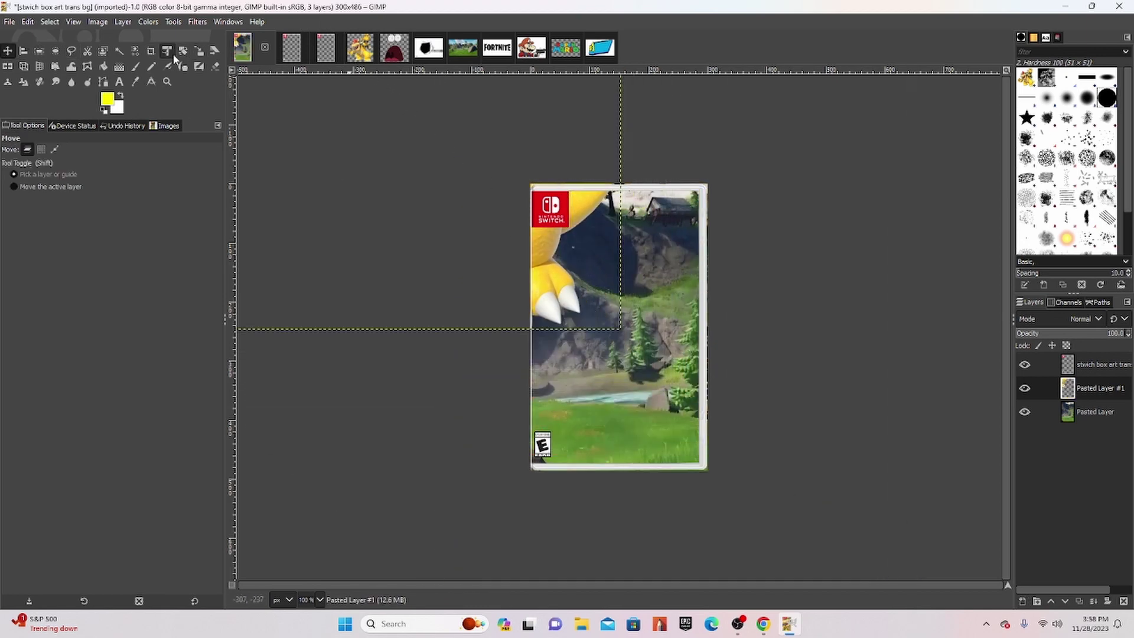
Shrink Bowser to about 53×58 pixels and move him onto the grass near the rock
{"action": "left_click", "coordinate": [199, 52]}
{"action": "left_click", "coordinate": [278, 101]}
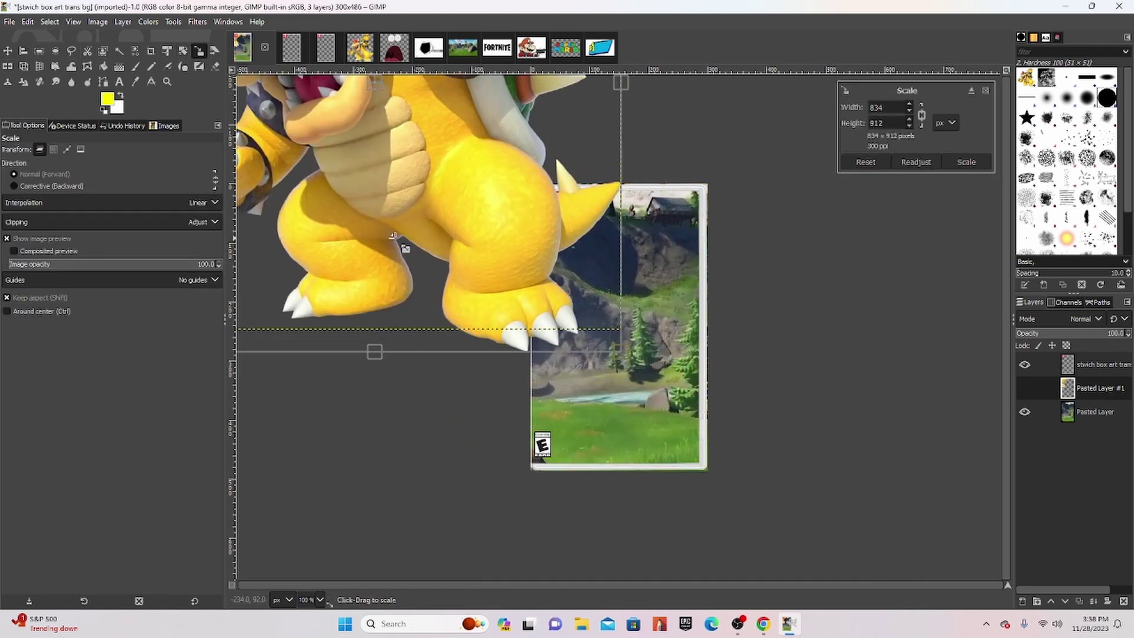
{"action": "scroll", "coordinate": [426, 200], "scroll_direction": "down", "scroll_amount": 3}
{"action": "scroll", "coordinate": [350, 177], "scroll_direction": "up", "scroll_amount": 3}
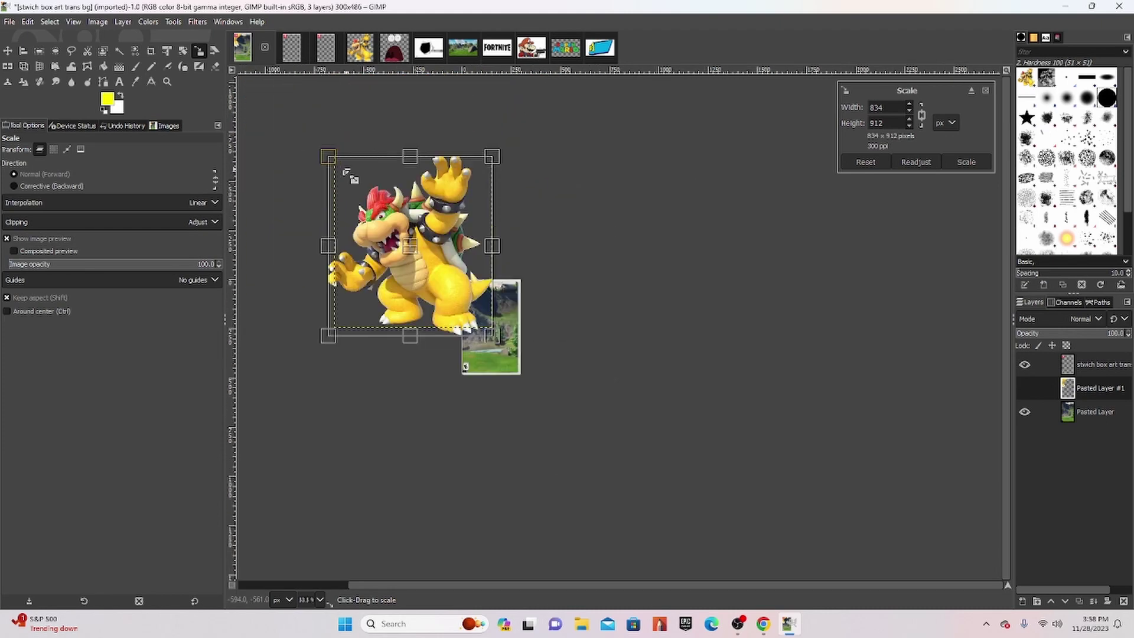
{"action": "left_click_drag", "start_coordinate": [332, 160], "coordinate": [487, 328]}
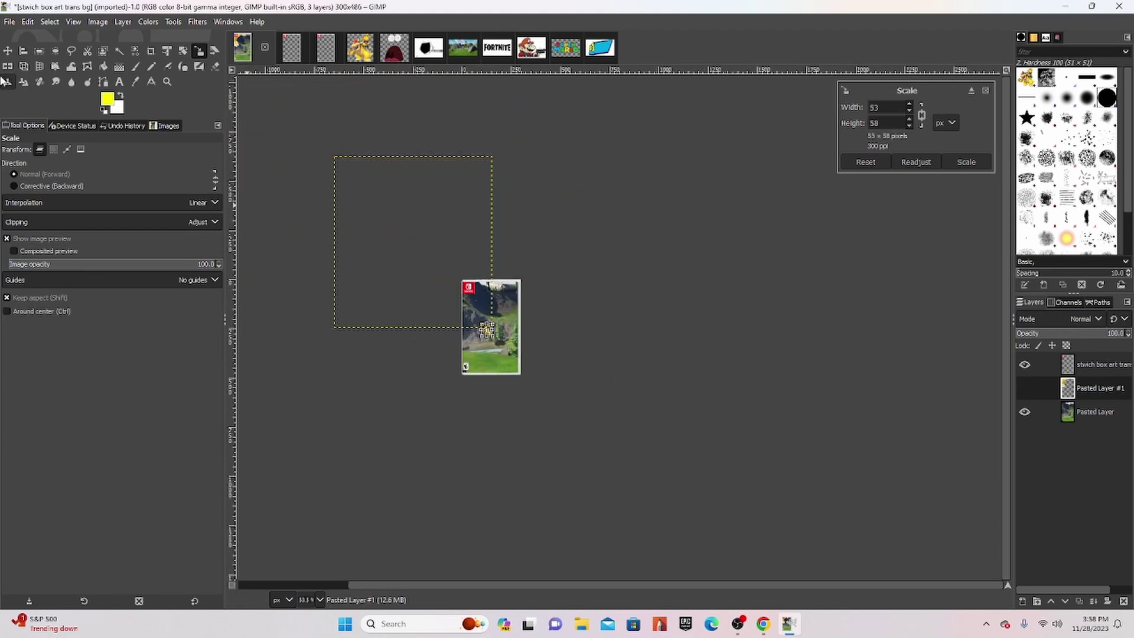
{"action": "left_click", "coordinate": [8, 52]}
{"action": "scroll", "coordinate": [514, 277], "scroll_direction": "up", "scroll_amount": 3}
{"action": "scroll", "coordinate": [520, 274], "scroll_direction": "up", "scroll_amount": 2}
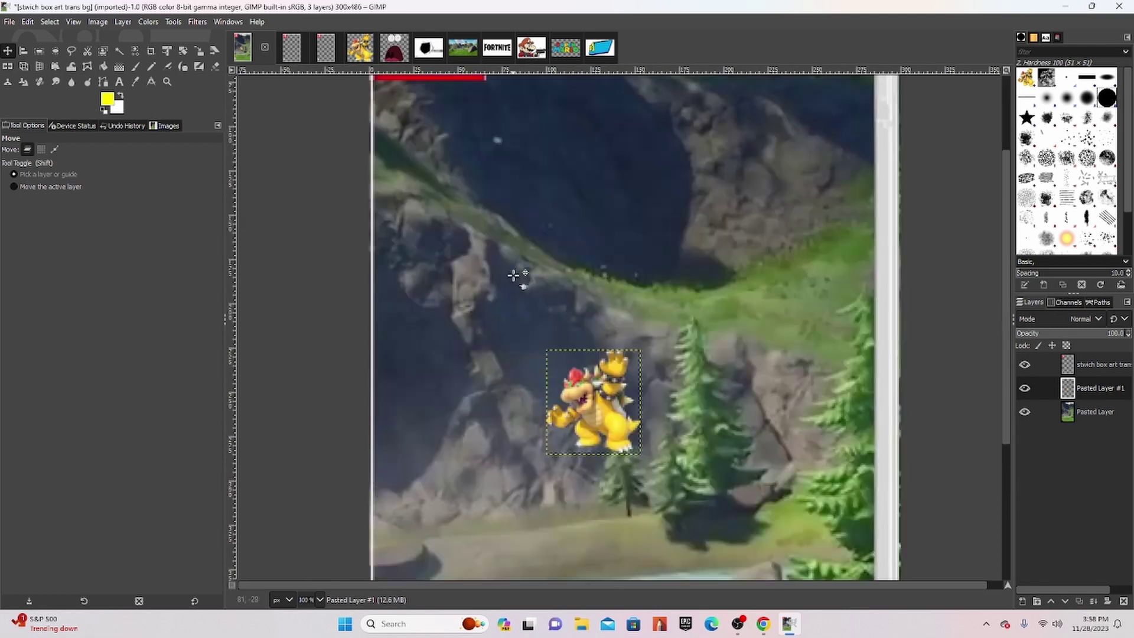
{"action": "scroll", "coordinate": [522, 270], "scroll_direction": "up", "scroll_amount": 1}
{"action": "left_click_drag", "start_coordinate": [582, 188], "coordinate": [770, 417]}
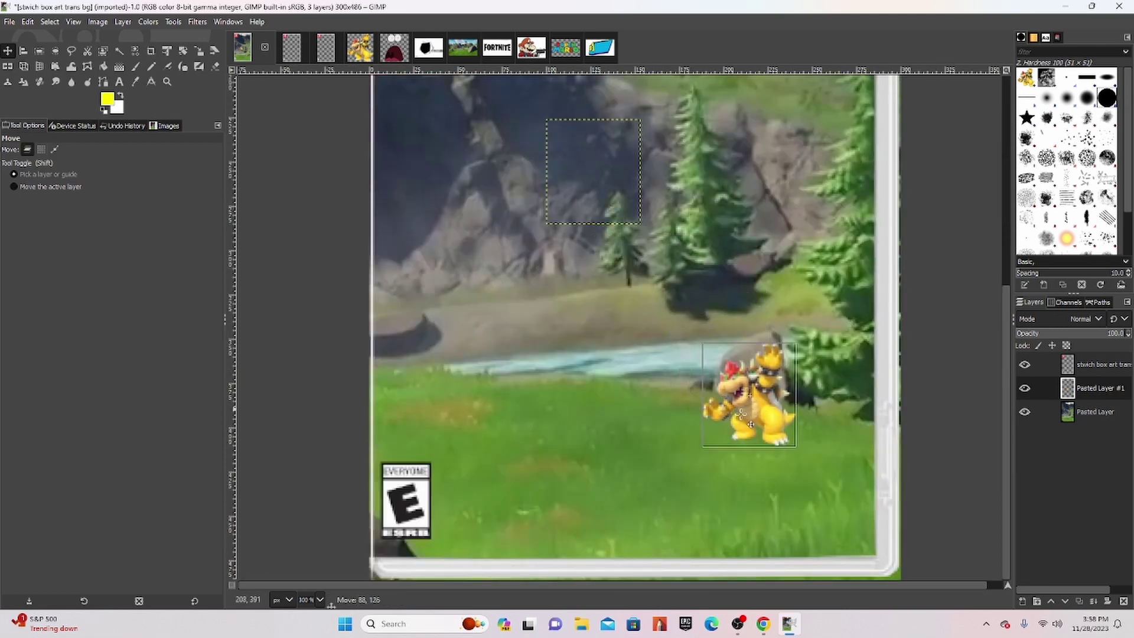
Enlarge Bowser to about 144×160 pixels and shift him up and left
{"action": "left_click", "coordinate": [199, 53]}
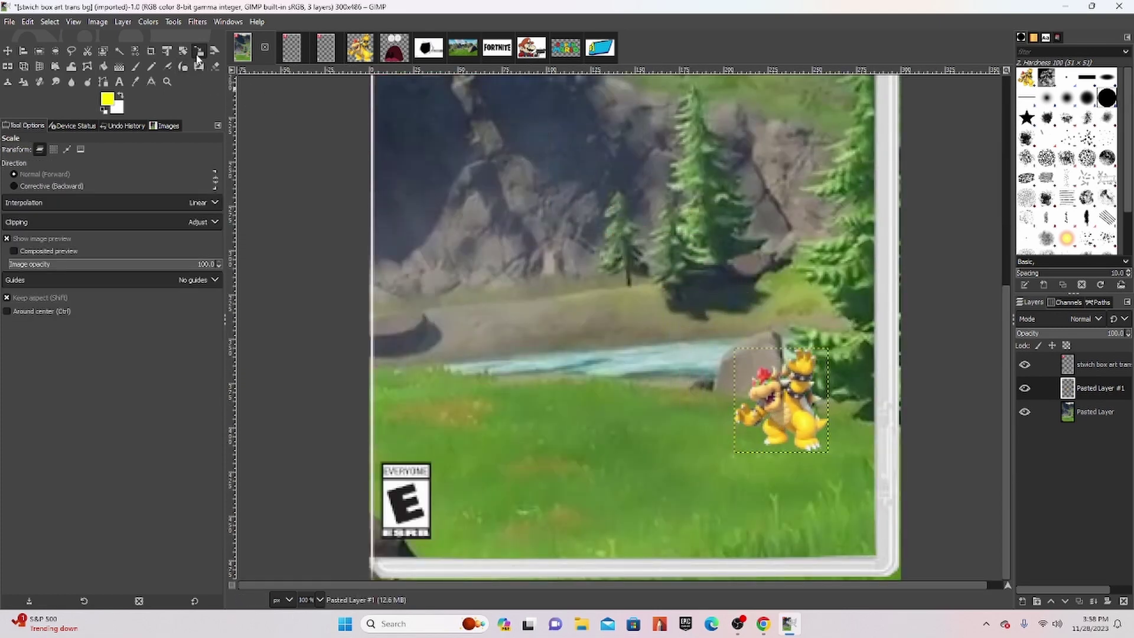
{"action": "left_click_drag", "start_coordinate": [739, 349], "coordinate": [548, 229]}
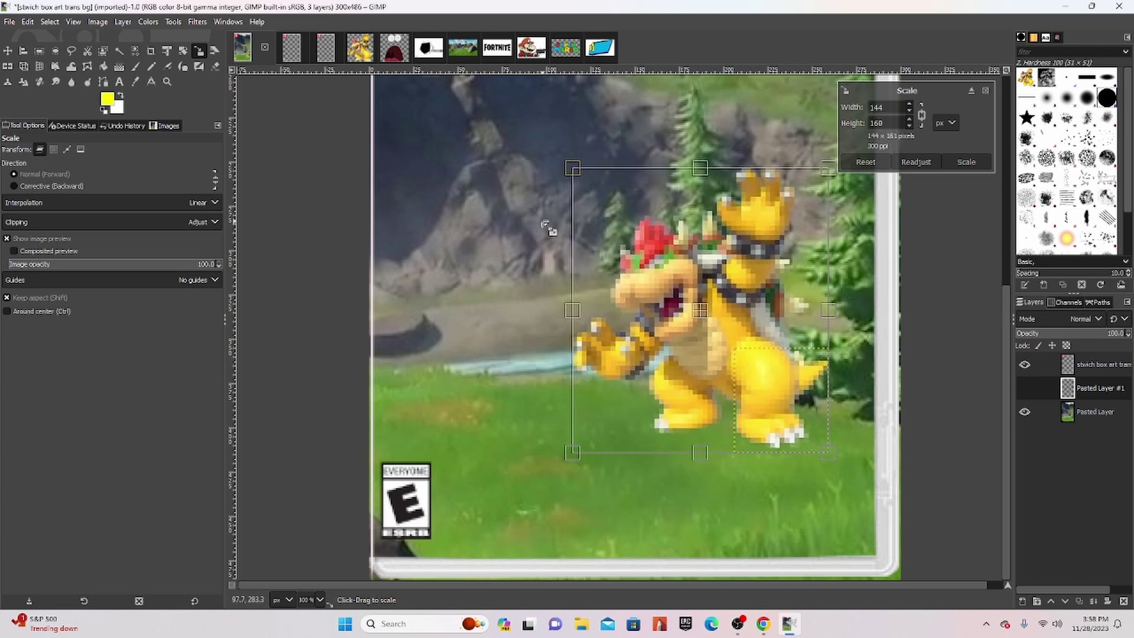
{"action": "left_click", "coordinate": [7, 52]}
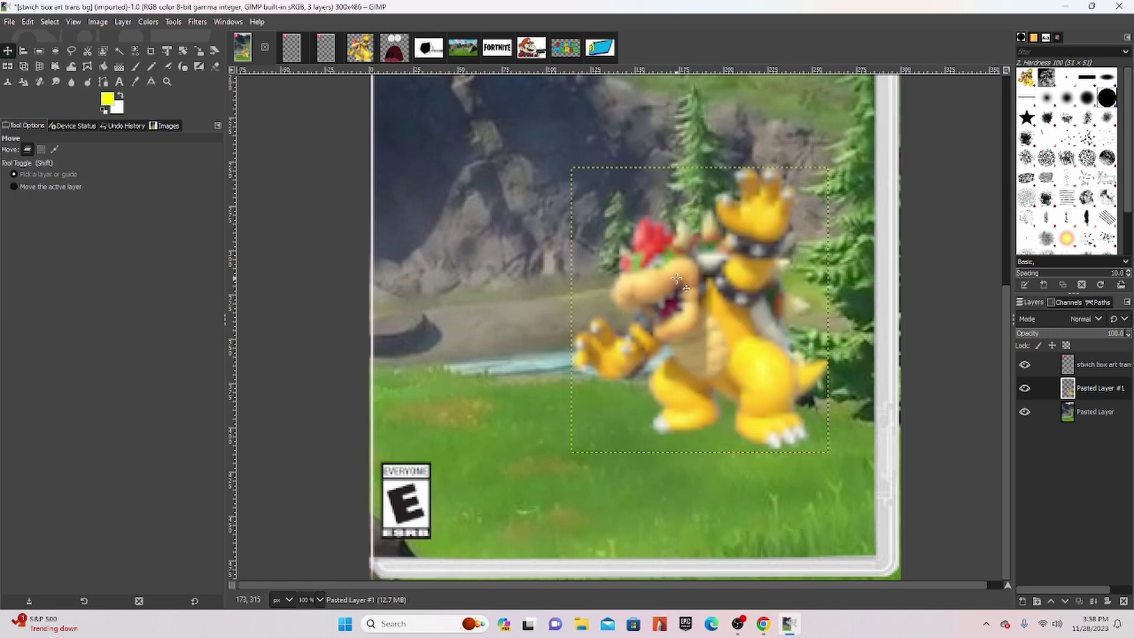
{"action": "left_click_drag", "start_coordinate": [676, 278], "coordinate": [697, 264]}
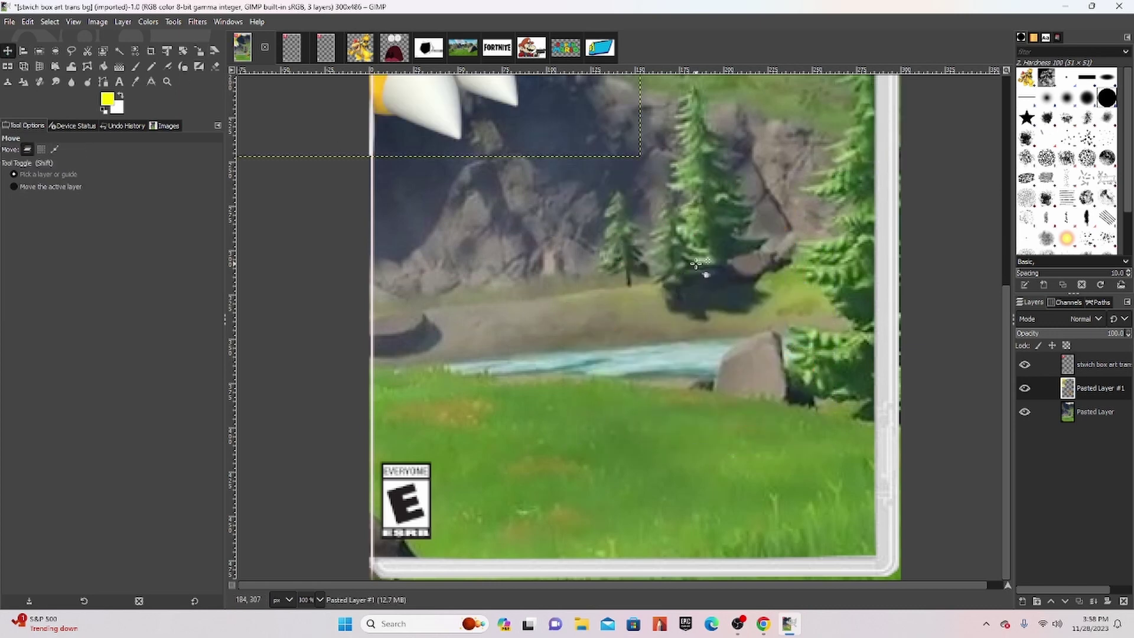
{"action": "scroll", "coordinate": [698, 264], "scroll_direction": "down", "scroll_amount": 2, "text": "ctrl"}
{"action": "scroll", "coordinate": [697, 265], "scroll_direction": "down", "scroll_amount": 2, "text": "ctrl"}
{"action": "scroll", "coordinate": [698, 264], "scroll_direction": "down", "scroll_amount": 2, "text": "ctrl"}
{"action": "scroll", "coordinate": [697, 264], "scroll_direction": "down", "scroll_amount": 2, "text": "ctrl"}
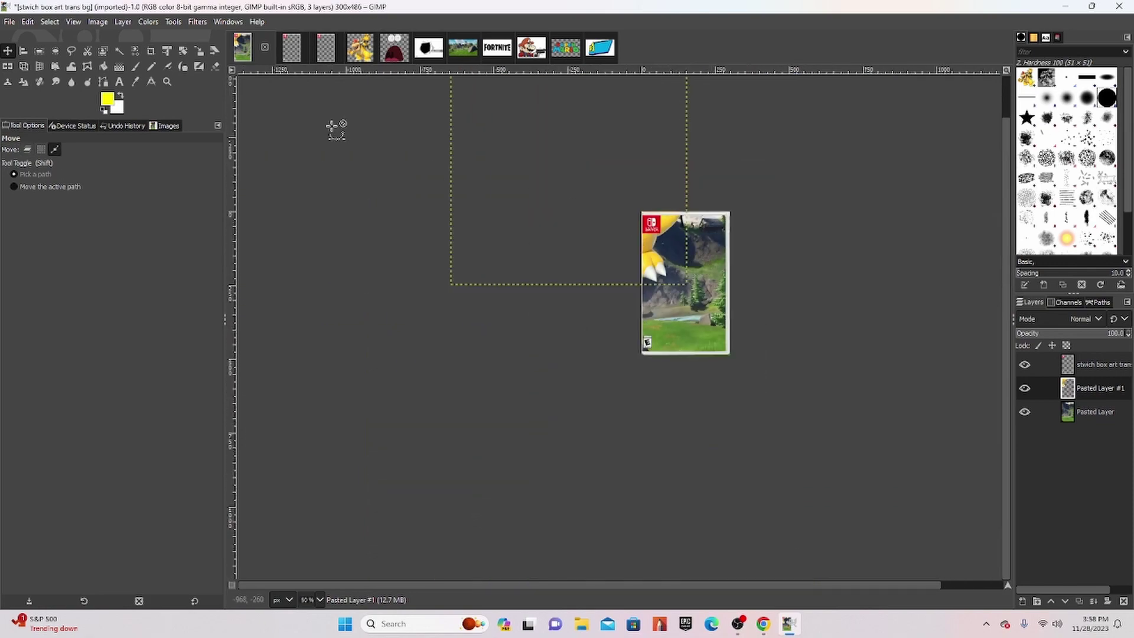
Rescale Bowser to about 169×185, then fine-tune his size and position on the right-side grass
{"action": "left_click", "coordinate": [199, 50]}
{"action": "left_click", "coordinate": [472, 101]}
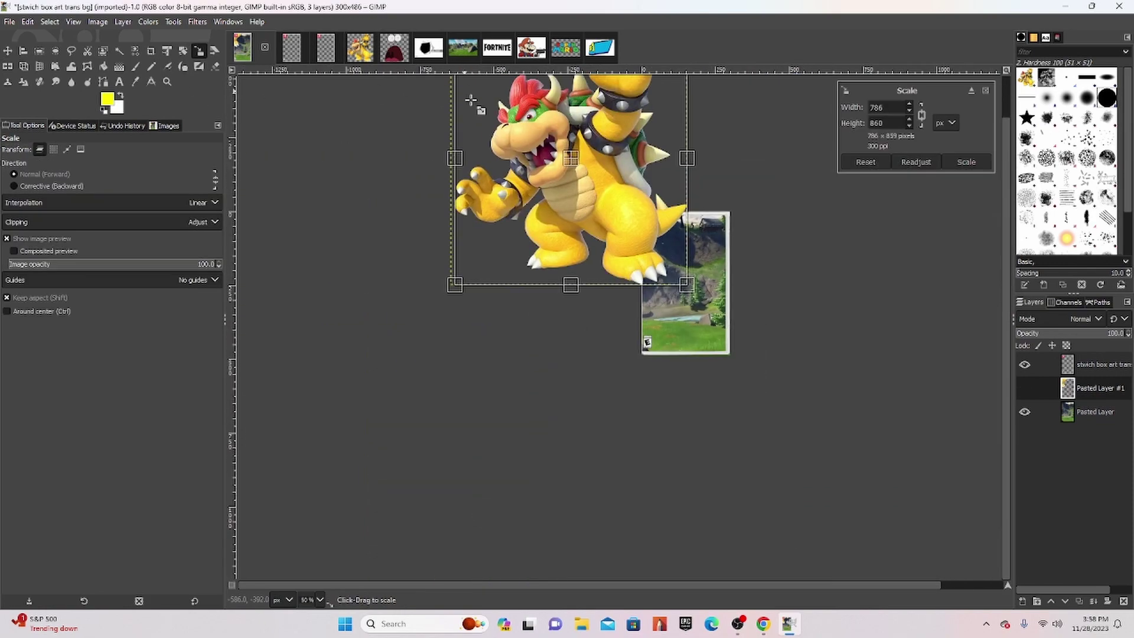
{"action": "mouse_move", "coordinate": [471, 101]}
{"action": "left_mouse_down"}
{"action": "mouse_move", "coordinate": [608, 203]}
{"action": "mouse_move", "coordinate": [679, 288]}
{"action": "left_mouse_up"}
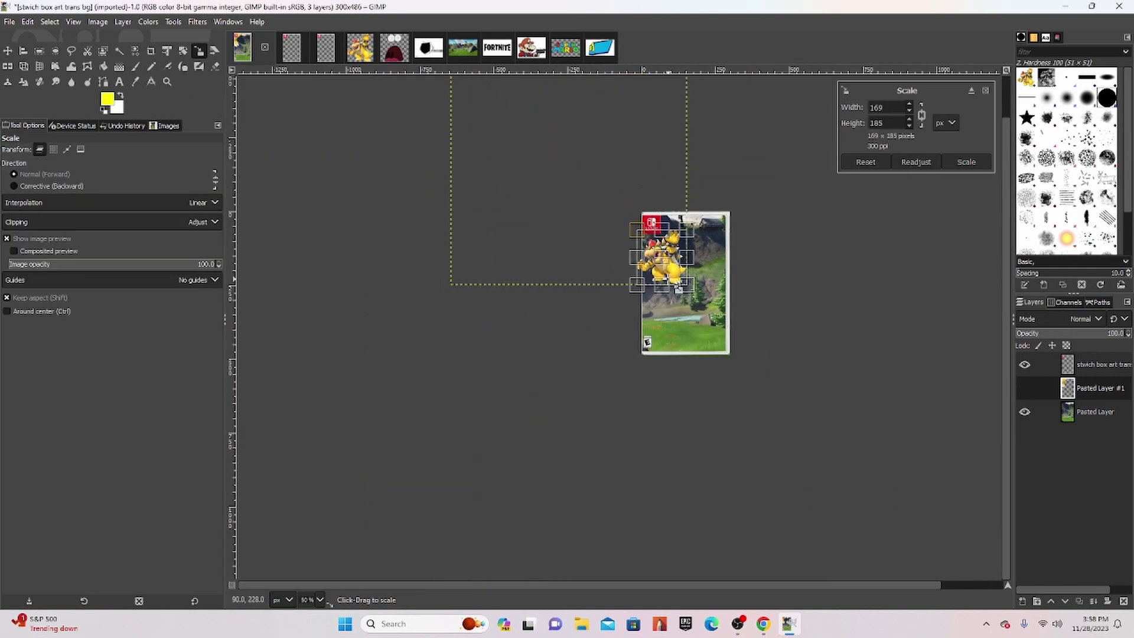
{"action": "left_click", "coordinate": [8, 51]}
{"action": "mouse_move", "coordinate": [640, 256]}
{"action": "left_mouse_down"}
{"action": "mouse_move", "coordinate": [684, 325]}
{"action": "mouse_move", "coordinate": [681, 246]}
{"action": "left_mouse_up"}
{"action": "scroll", "coordinate": [705, 318], "scroll_direction": "up", "scroll_amount": 5}
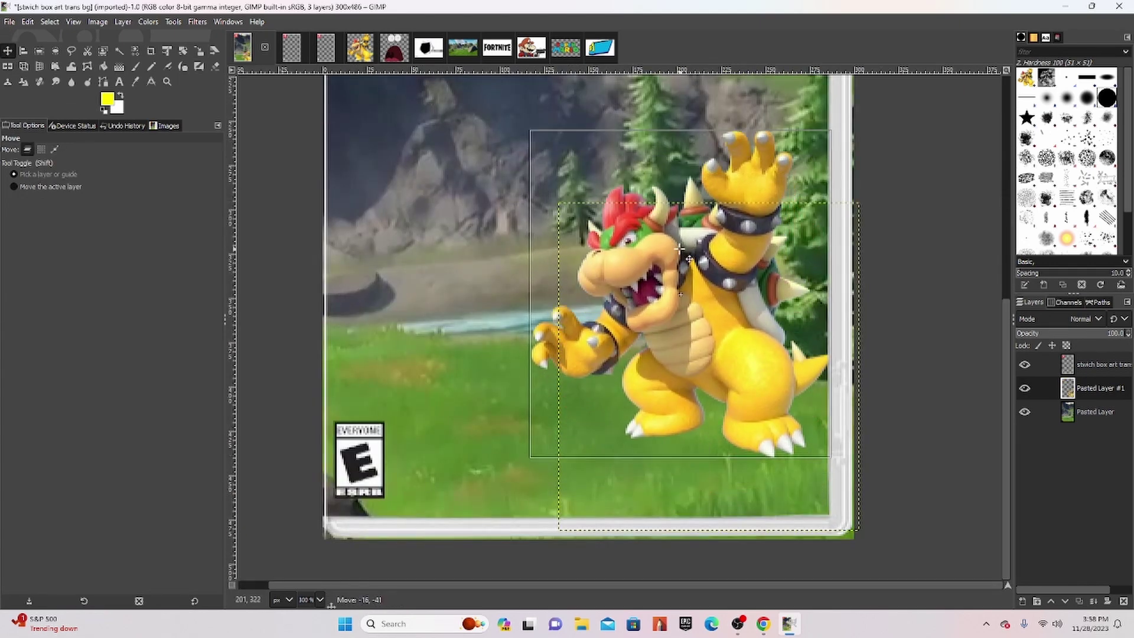
{"action": "left_click", "coordinate": [200, 52]}
{"action": "left_click_drag", "start_coordinate": [621, 211], "coordinate": [664, 257]}
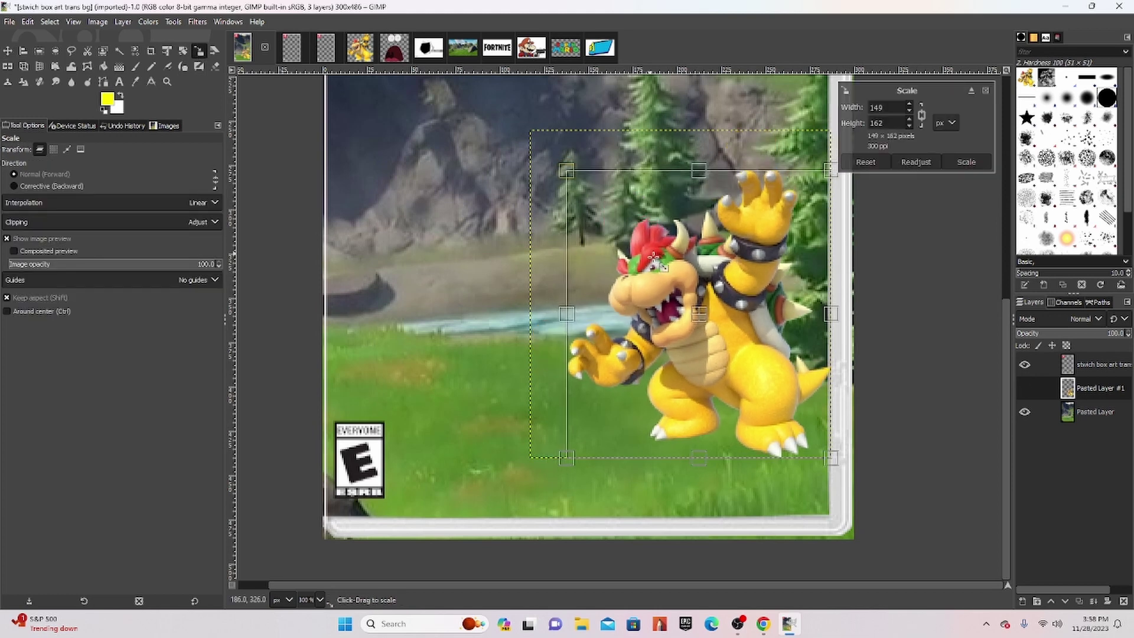
{"action": "left_click", "coordinate": [8, 50]}
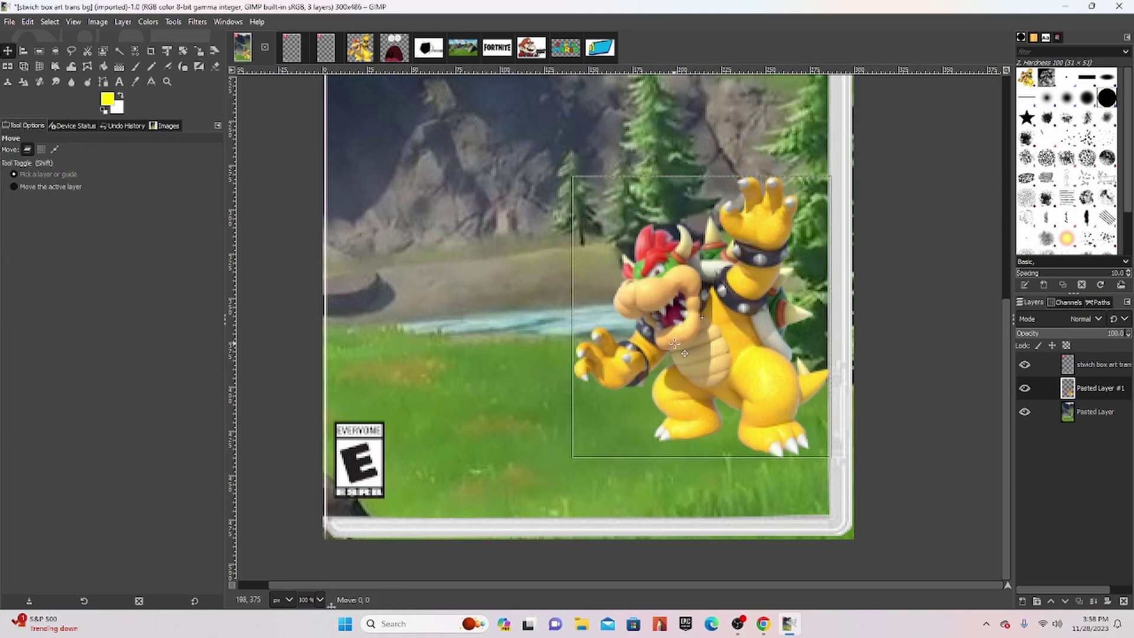
{"action": "left_click_drag", "start_coordinate": [653, 341], "coordinate": [658, 358]}
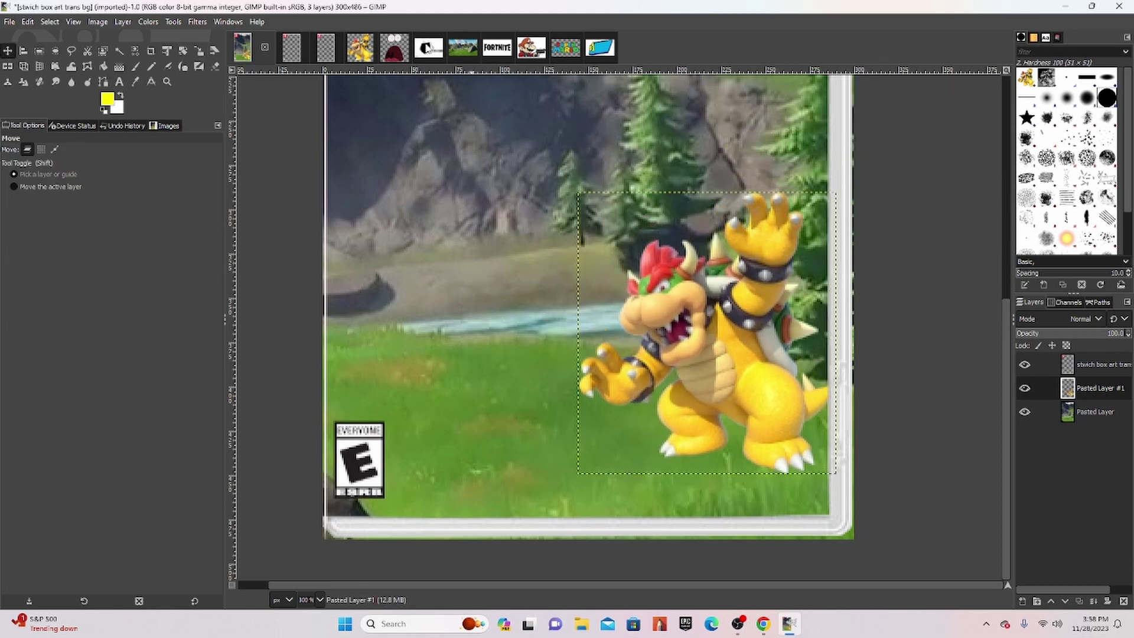
{"action": "left_click", "coordinate": [398, 51]}
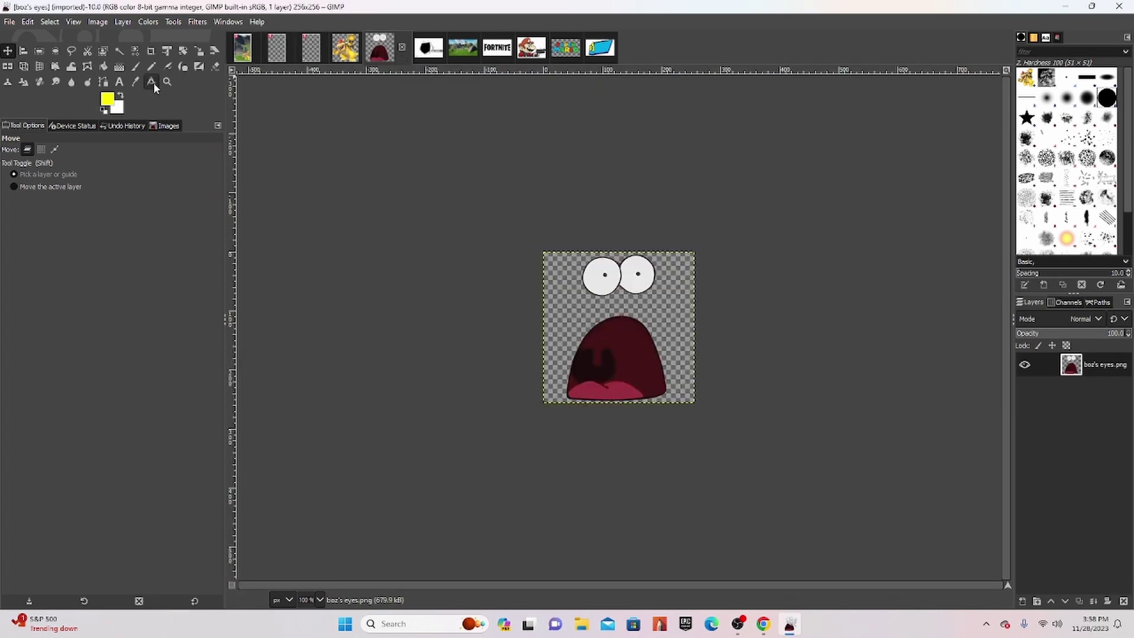
Lasso and copy the googly eyes in the boz's eyes image
{"action": "left_click", "coordinate": [104, 82]}
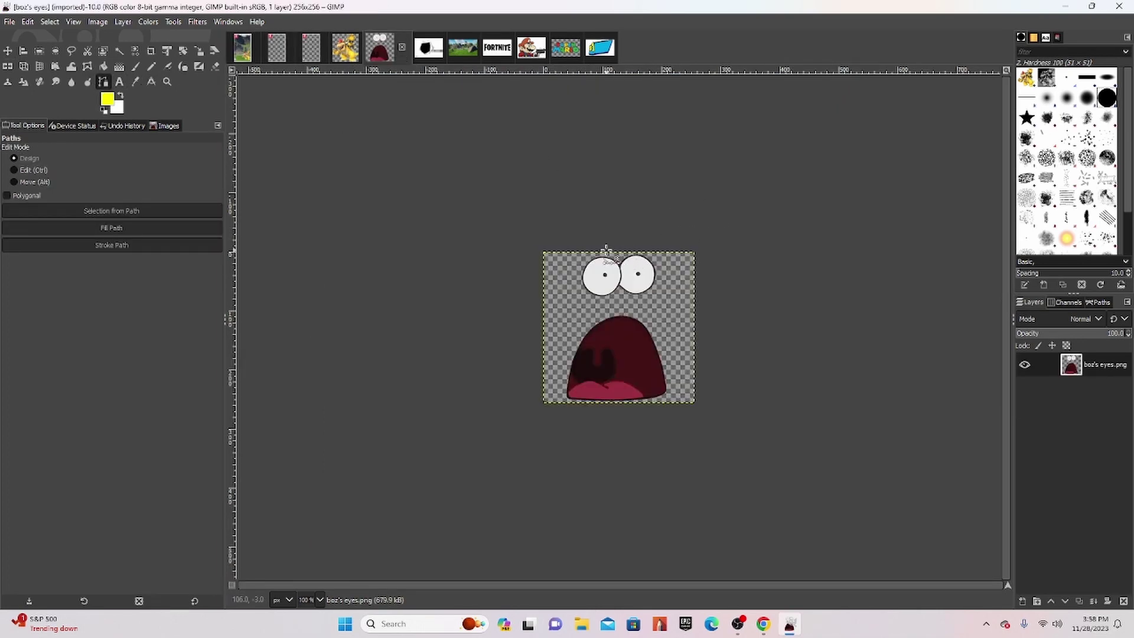
{"action": "left_click_drag", "start_coordinate": [593, 249], "coordinate": [525, 276]}
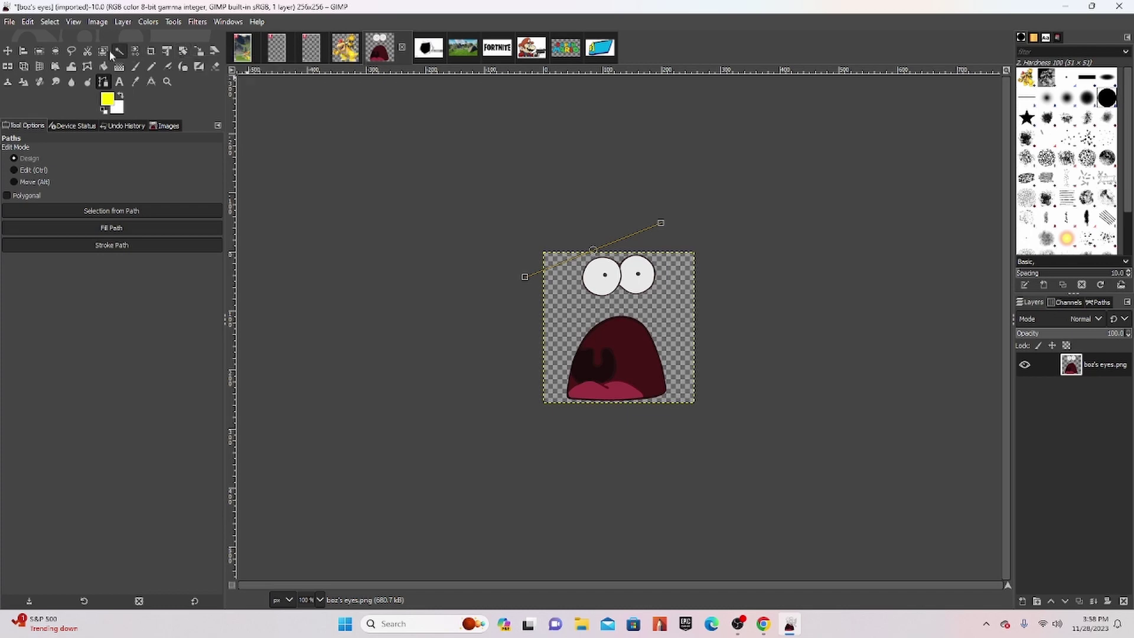
{"action": "left_click", "coordinate": [72, 51]}
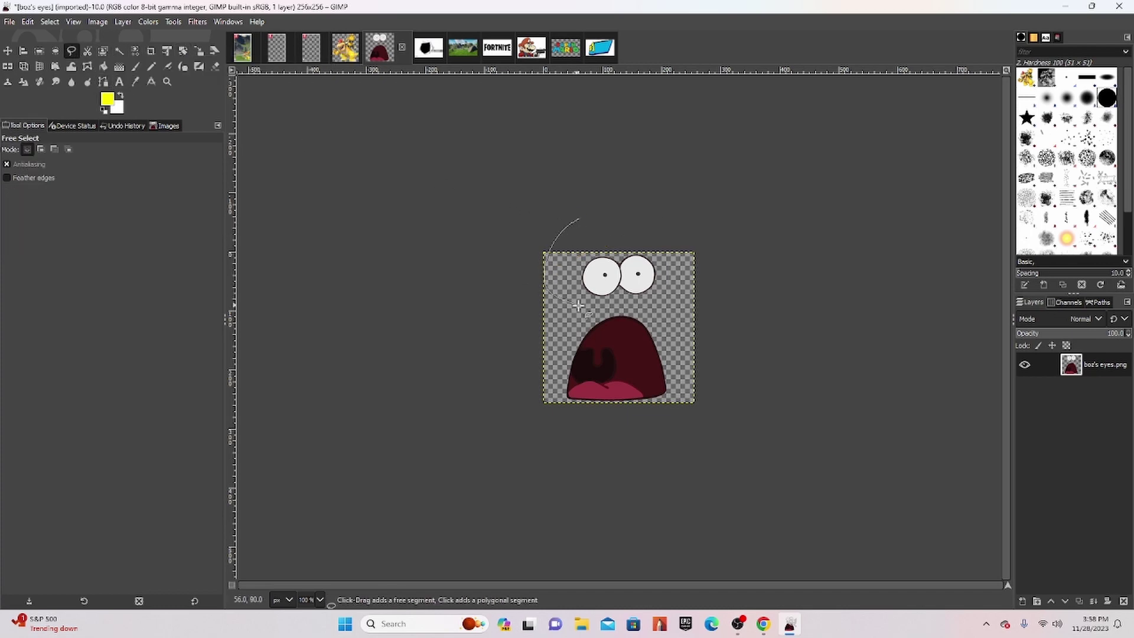
{"action": "left_click_drag", "start_coordinate": [585, 215], "coordinate": [579, 218]}
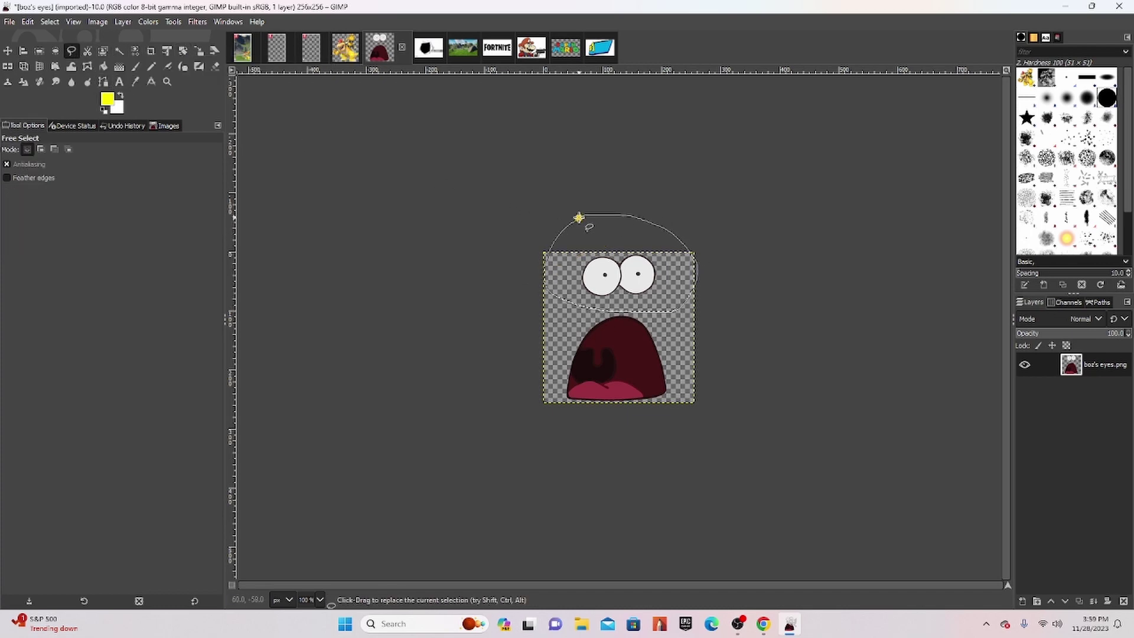
{"action": "key", "text": "ctrl+c"}
Paste the googly eyes into the Switch cover as a new layer, positioned over Bowser
{"action": "left_click", "coordinate": [346, 47]}
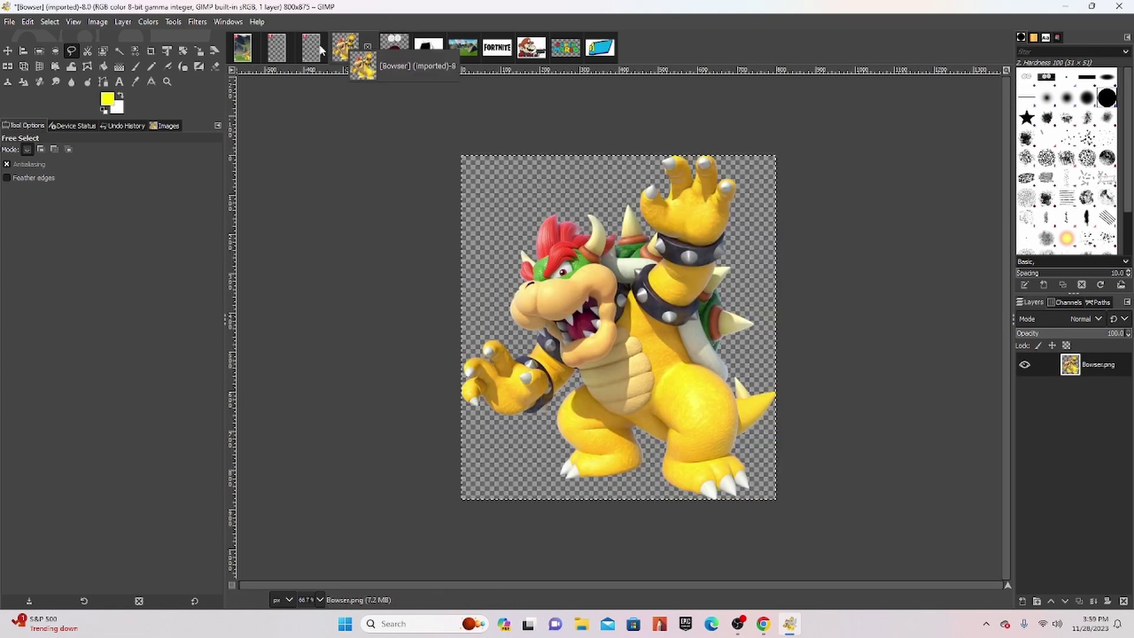
{"action": "left_click", "coordinate": [242, 47]}
{"action": "key", "text": "ctrl+v"}
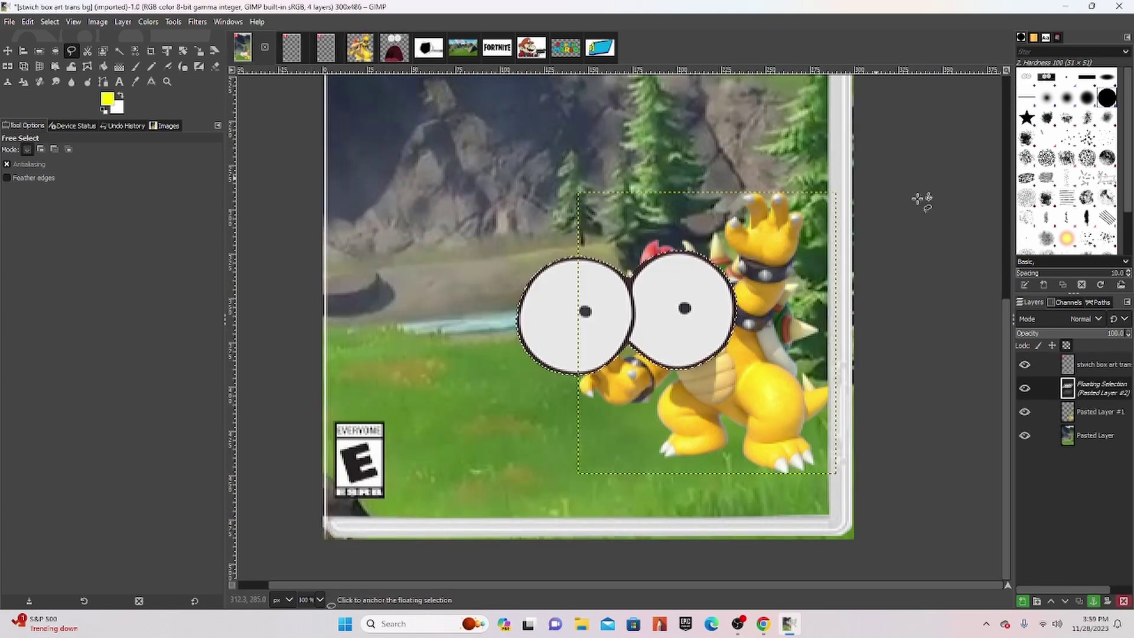
{"action": "left_click", "coordinate": [1022, 600]}
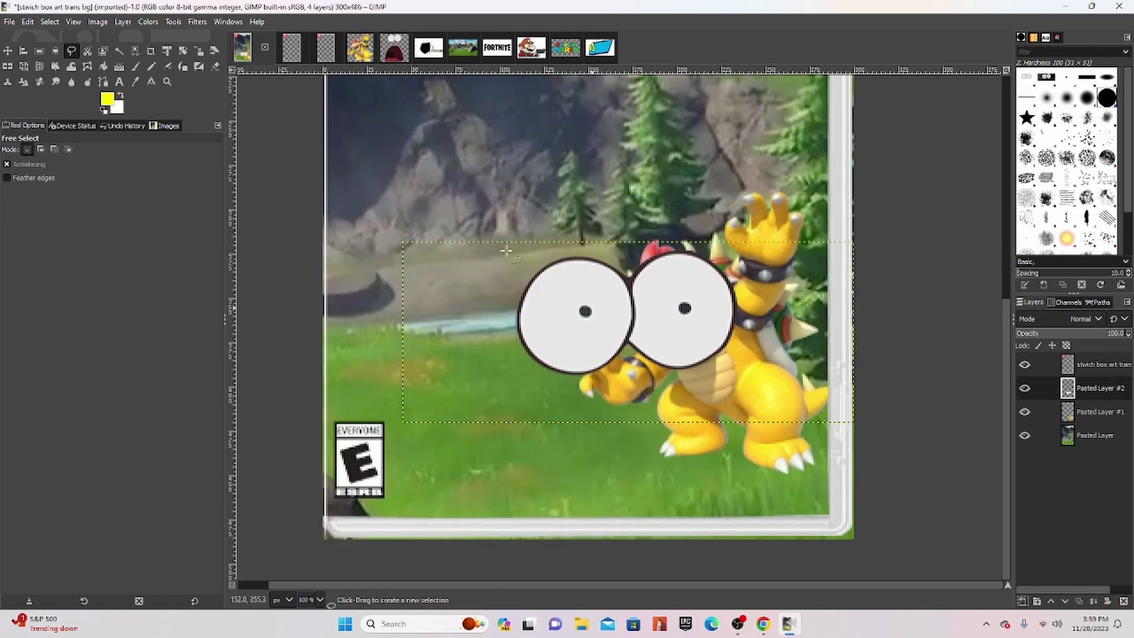
{"action": "left_click", "coordinate": [8, 51]}
{"action": "left_click_drag", "start_coordinate": [613, 295], "coordinate": [641, 276]}
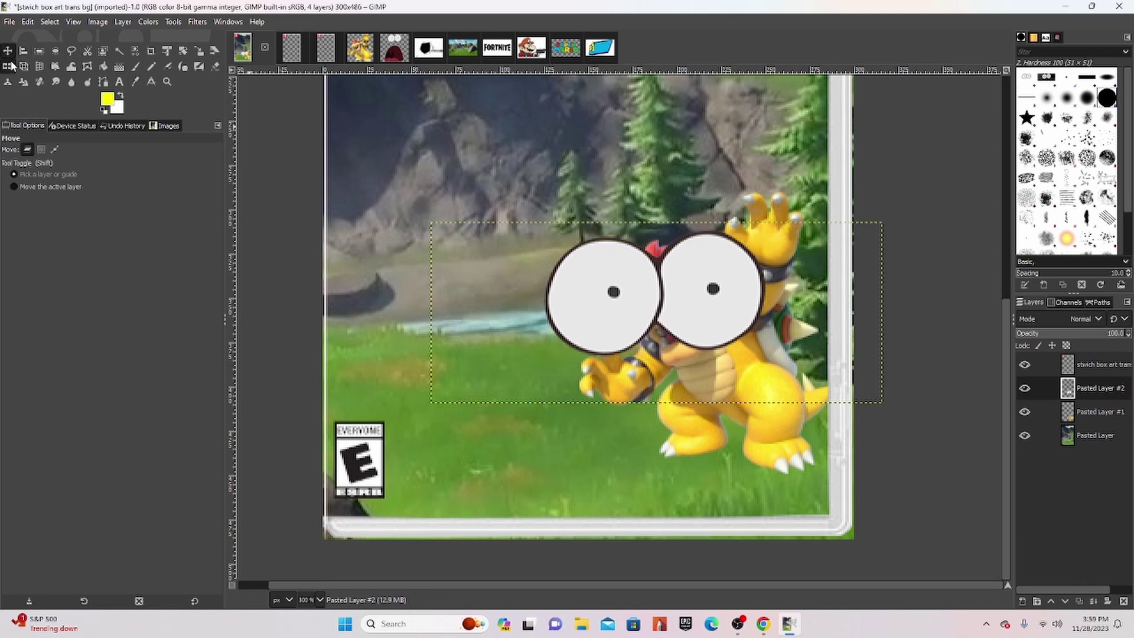
Flip the eyes horizontally, shrink them, and place them on Bowser's face
{"action": "left_click", "coordinate": [9, 66]}
{"action": "left_click", "coordinate": [601, 276]}
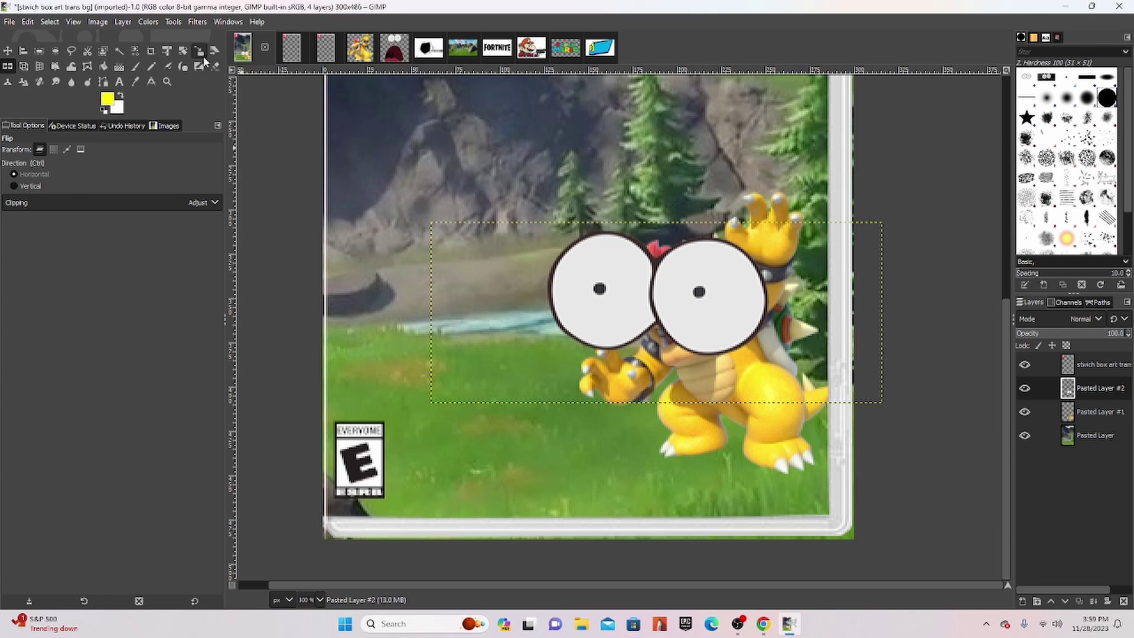
{"action": "left_click", "coordinate": [199, 51]}
{"action": "left_click_drag", "start_coordinate": [571, 265], "coordinate": [881, 387]}
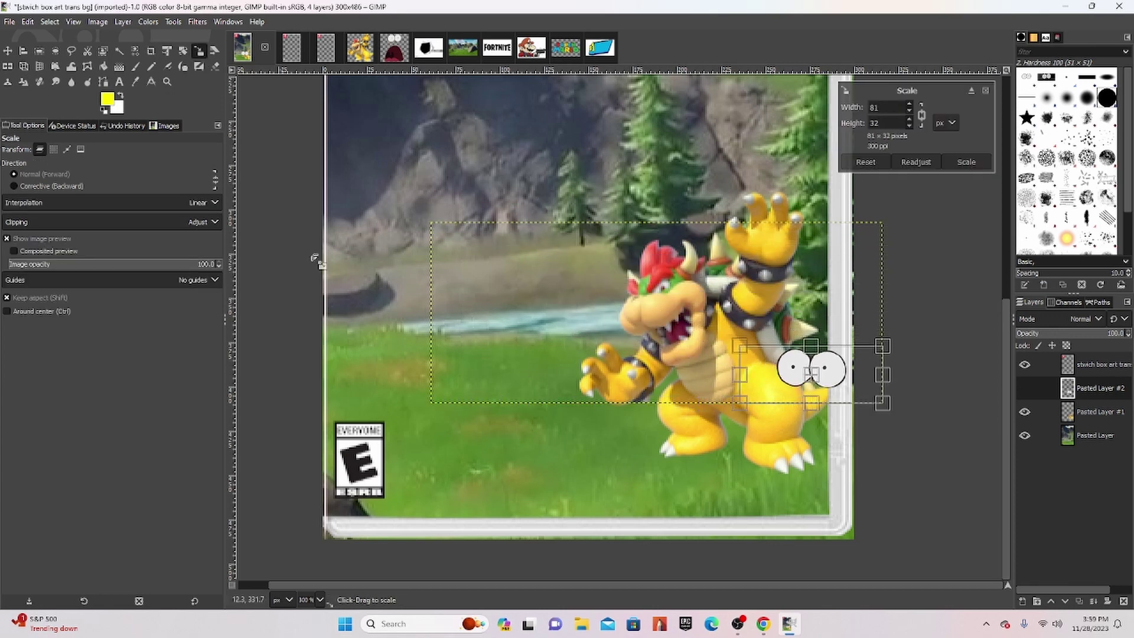
{"action": "left_click", "coordinate": [7, 51]}
{"action": "left_click_drag", "start_coordinate": [773, 361], "coordinate": [631, 296]}
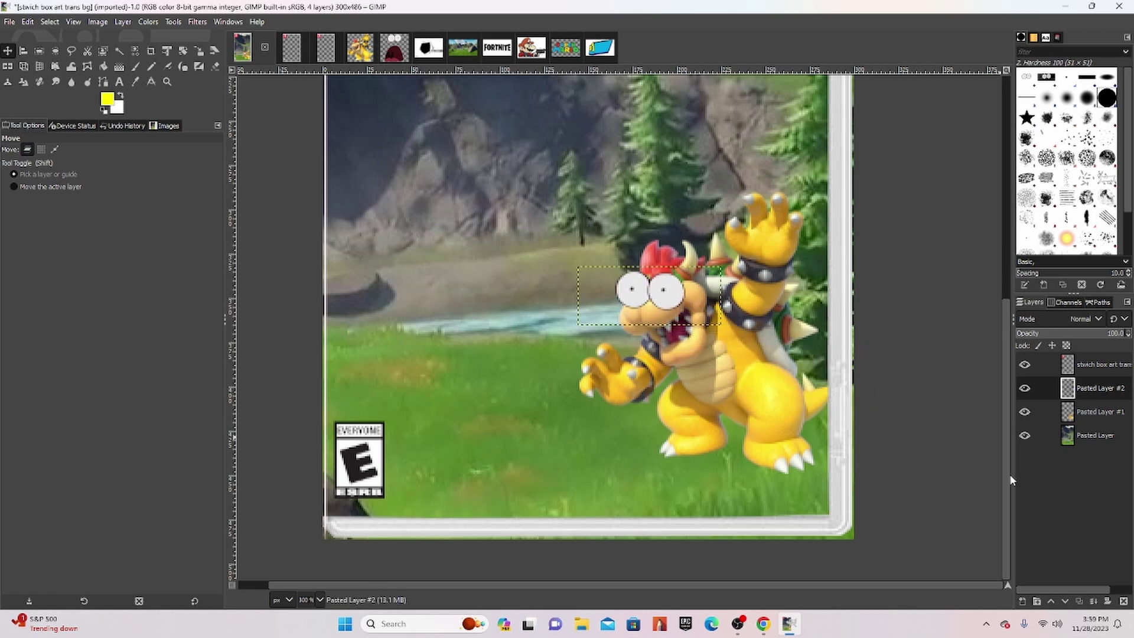
{"action": "left_click", "coordinate": [428, 52]}
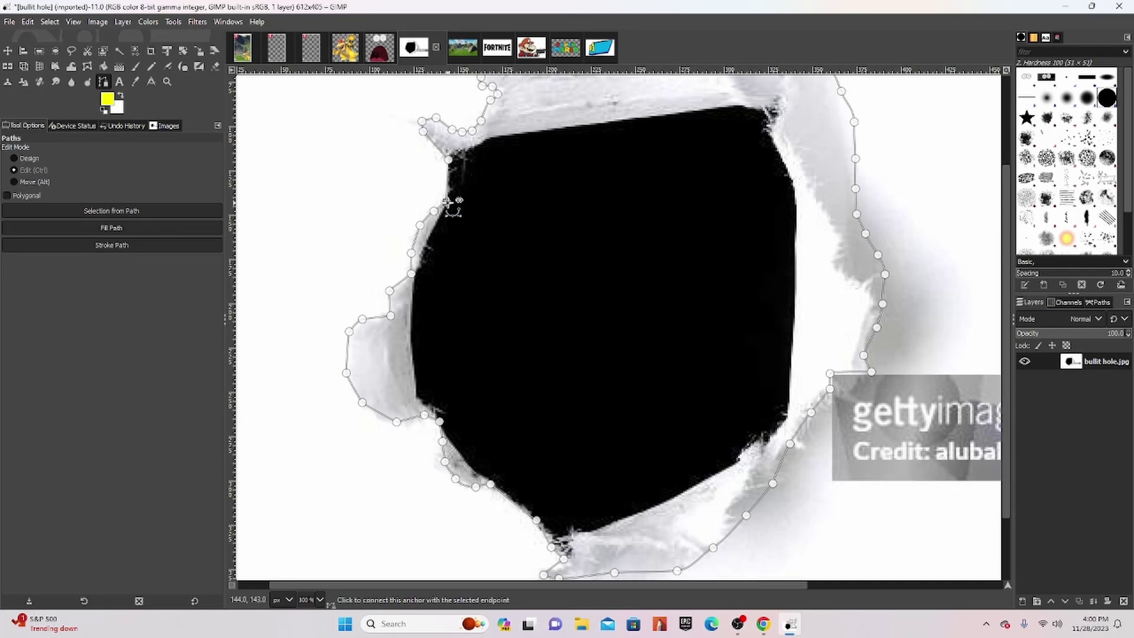
Turn the saved bullet-hole path into a selection and paste it into the cover as a new layer
{"action": "left_click", "coordinate": [1100, 303]}
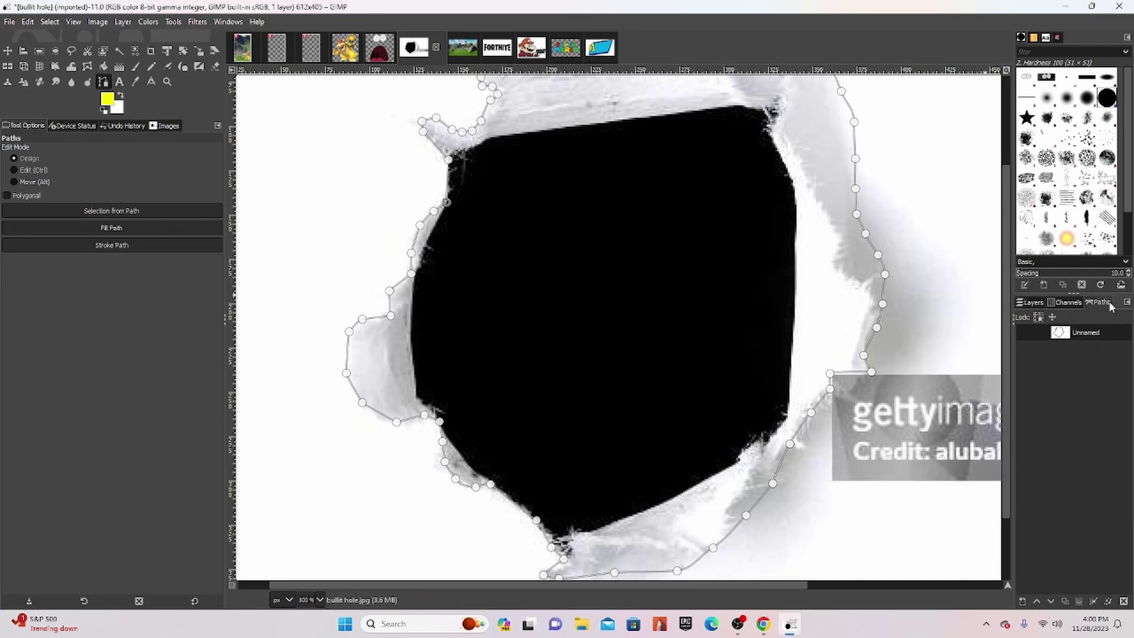
{"action": "right_click", "coordinate": [1089, 338]}
{"action": "left_click", "coordinate": [1030, 160]}
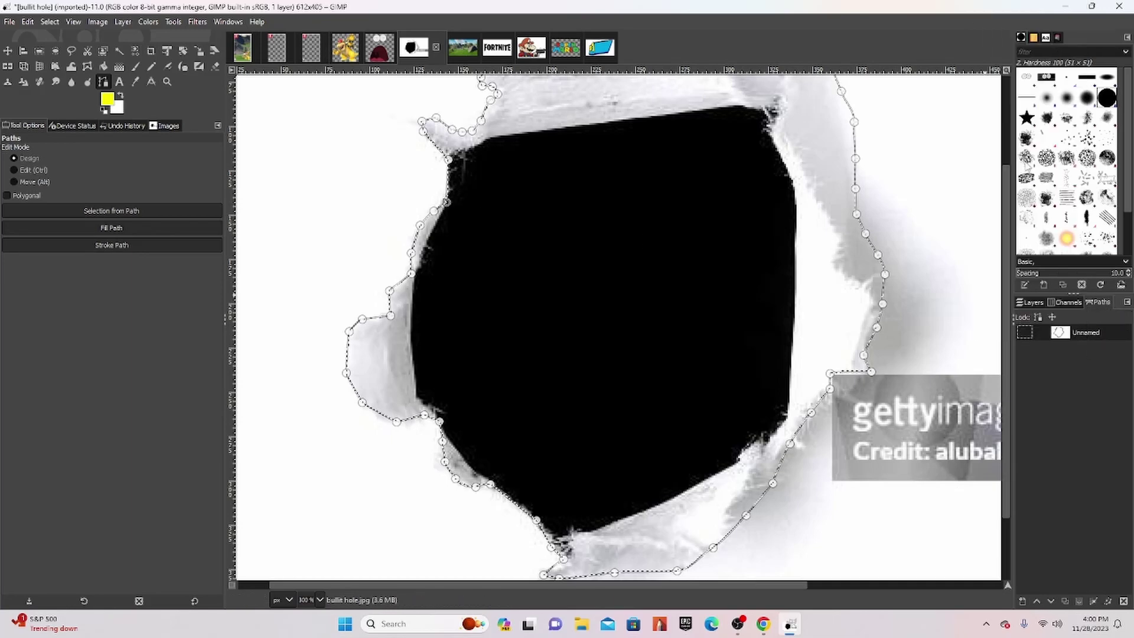
{"action": "left_click", "coordinate": [242, 48]}
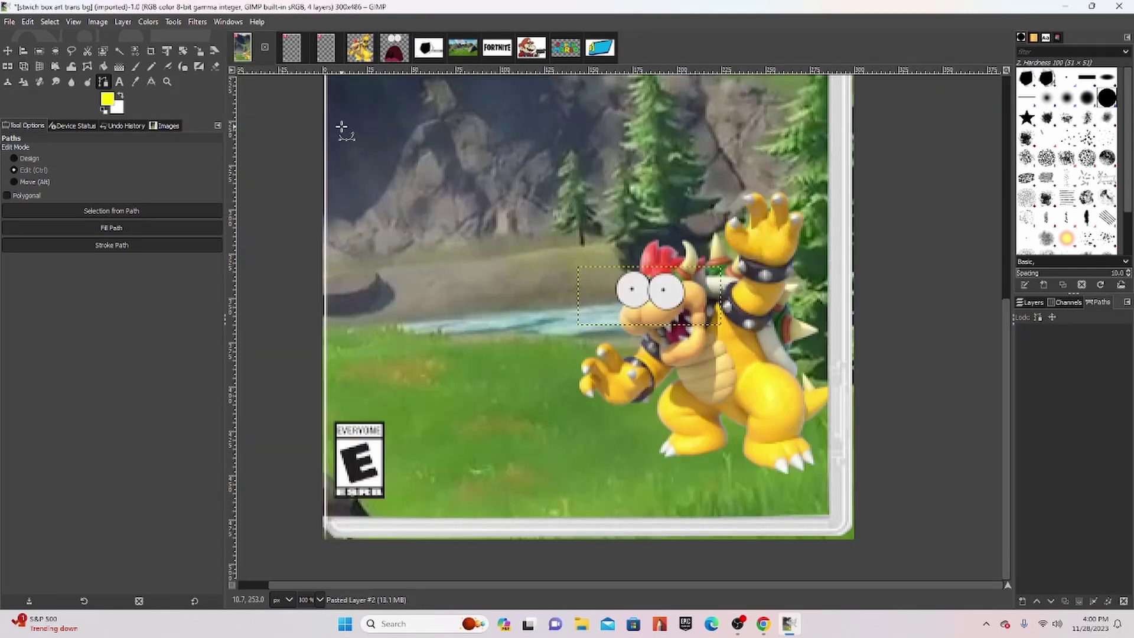
{"action": "key", "text": "ctrl+v"}
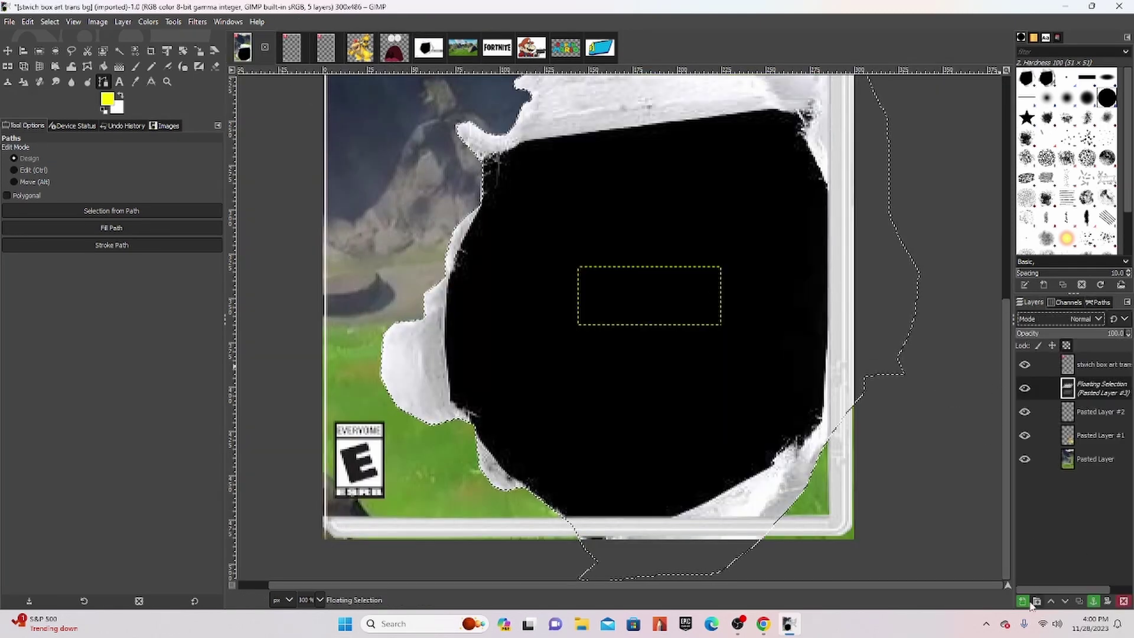
{"action": "left_click", "coordinate": [1027, 600]}
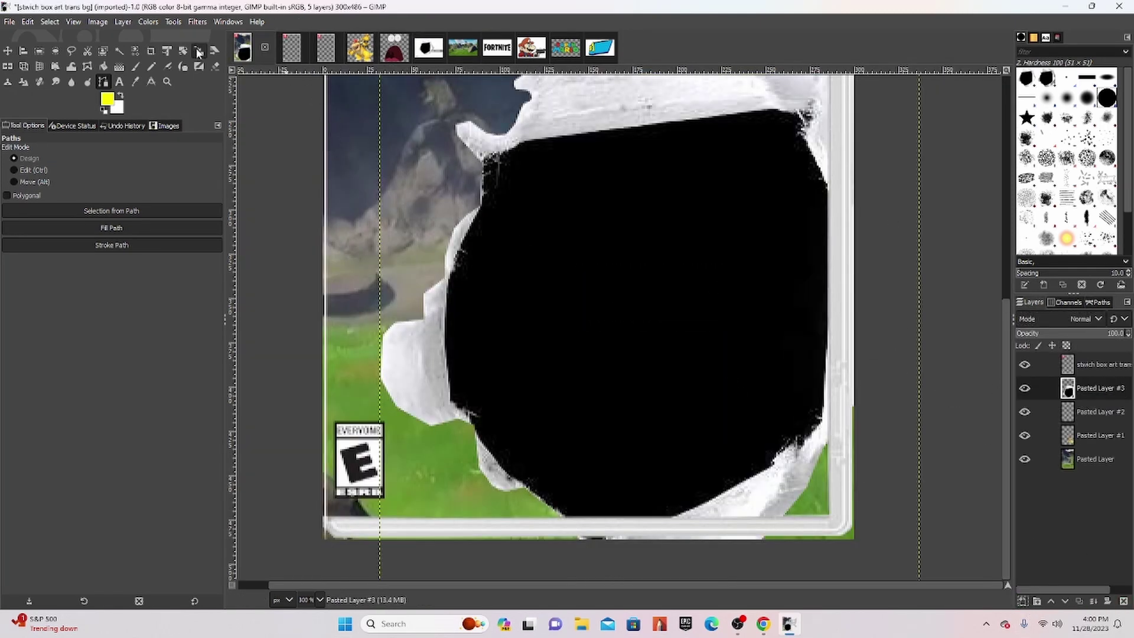
Shrink the bullet hole to 59×63, then to 13×14 px, and move it onto Bowser's belly
{"action": "left_click", "coordinate": [198, 52]}
{"action": "left_click_drag", "start_coordinate": [593, 190], "coordinate": [974, 560]}
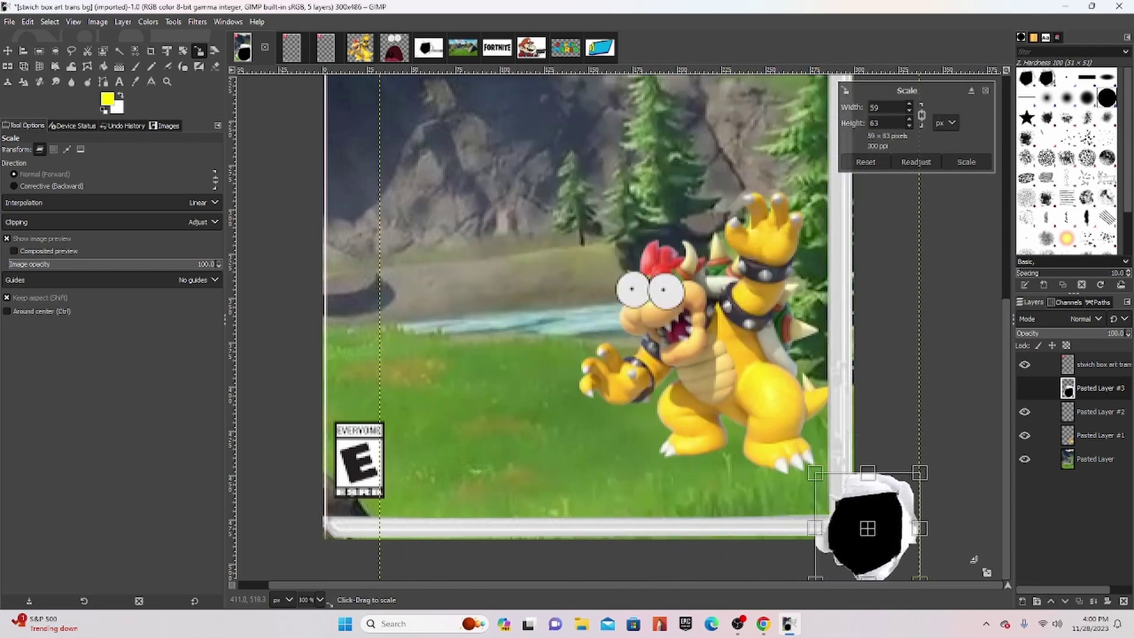
{"action": "left_click", "coordinate": [8, 51]}
{"action": "left_click_drag", "start_coordinate": [876, 526], "coordinate": [767, 384]}
{"action": "left_click", "coordinate": [199, 52]}
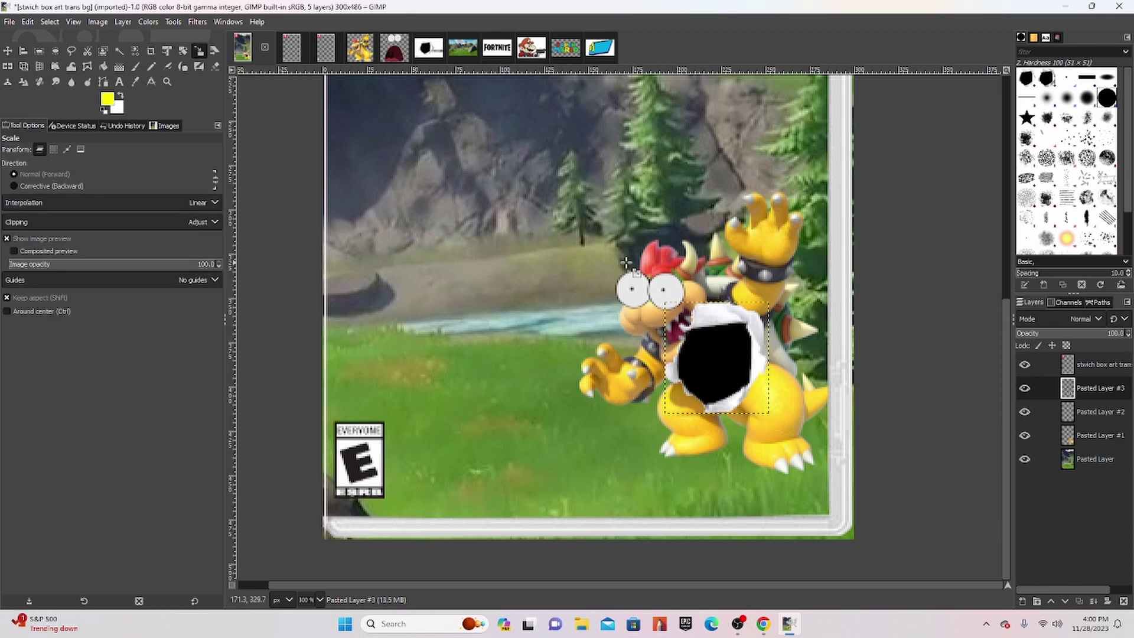
{"action": "left_click_drag", "start_coordinate": [627, 262], "coordinate": [789, 407]}
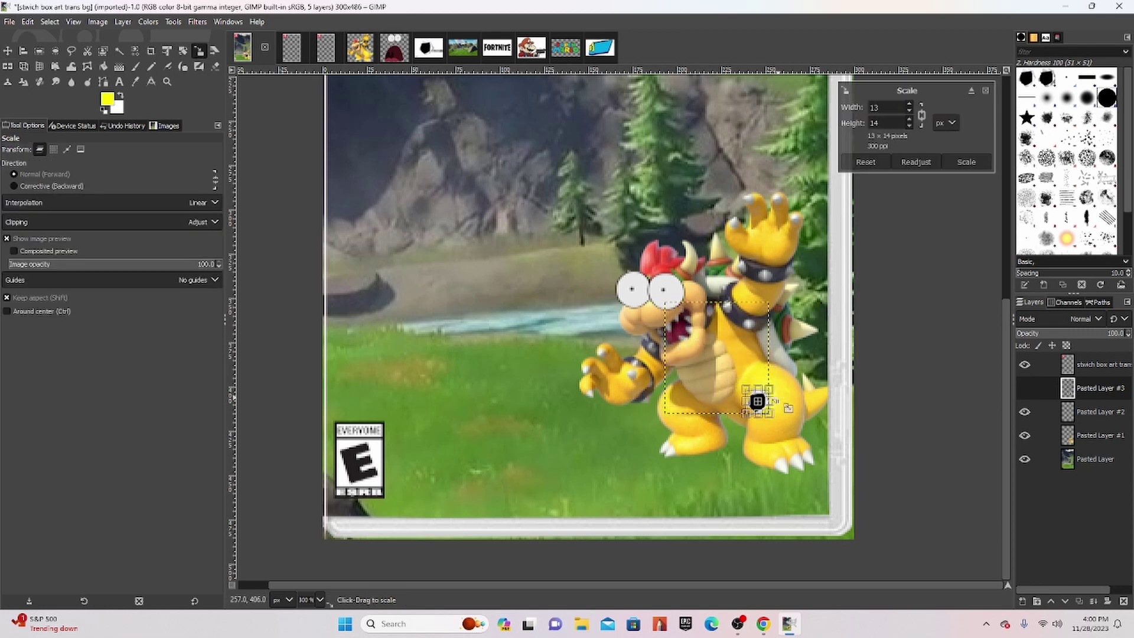
{"action": "key", "text": "m"}
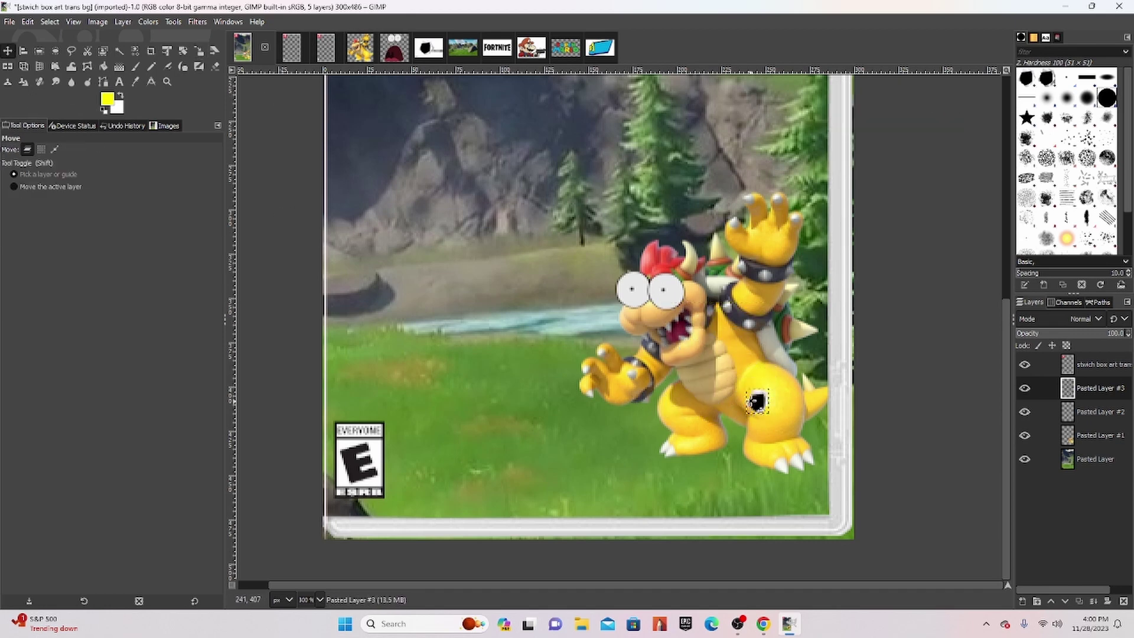
{"action": "left_click_drag", "start_coordinate": [754, 402], "coordinate": [721, 380]}
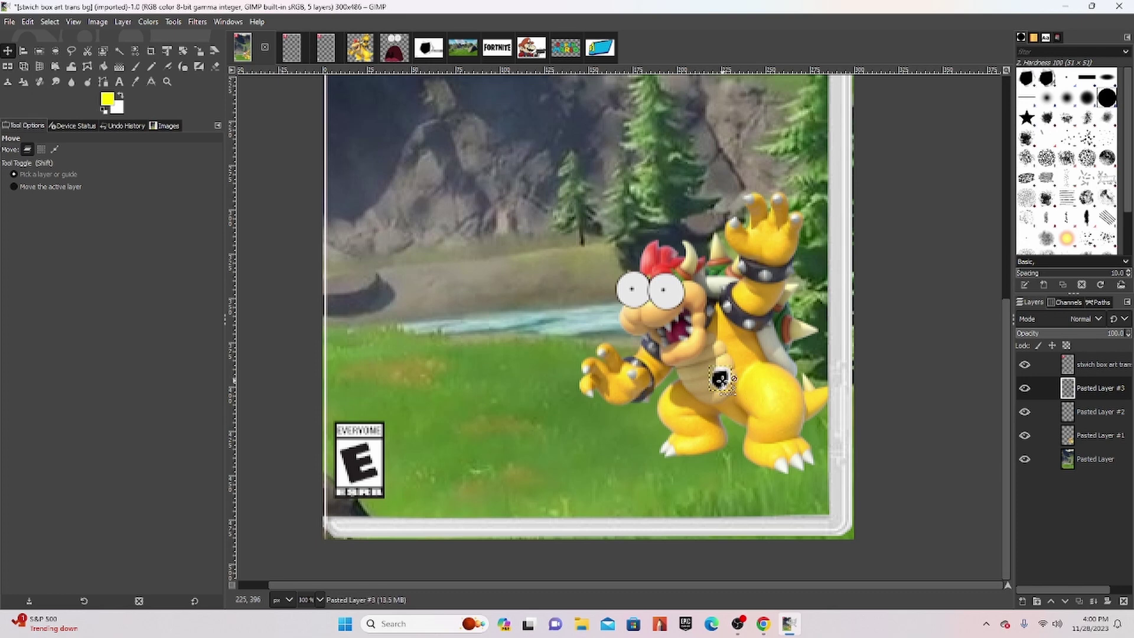
Undo the last shrink, then rescale the hole to a small patch on Bowser's chest
{"action": "key", "text": "ctrl+z"}
{"action": "key", "text": "ctrl+z"}
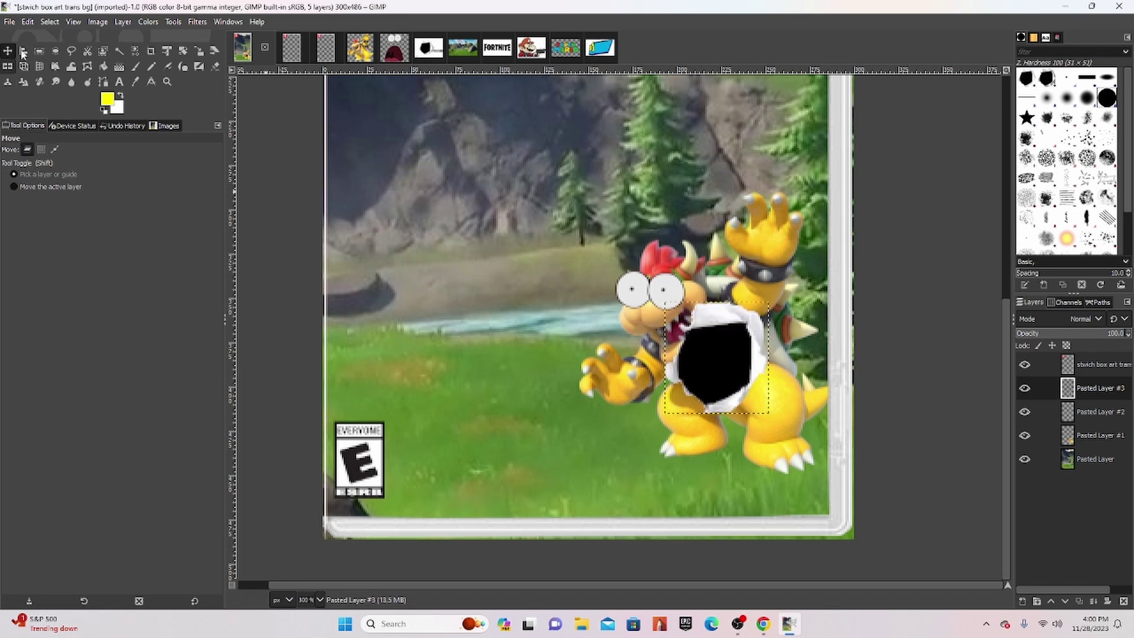
{"action": "left_click", "coordinate": [200, 50]}
{"action": "left_click_drag", "start_coordinate": [667, 303], "coordinate": [747, 384]}
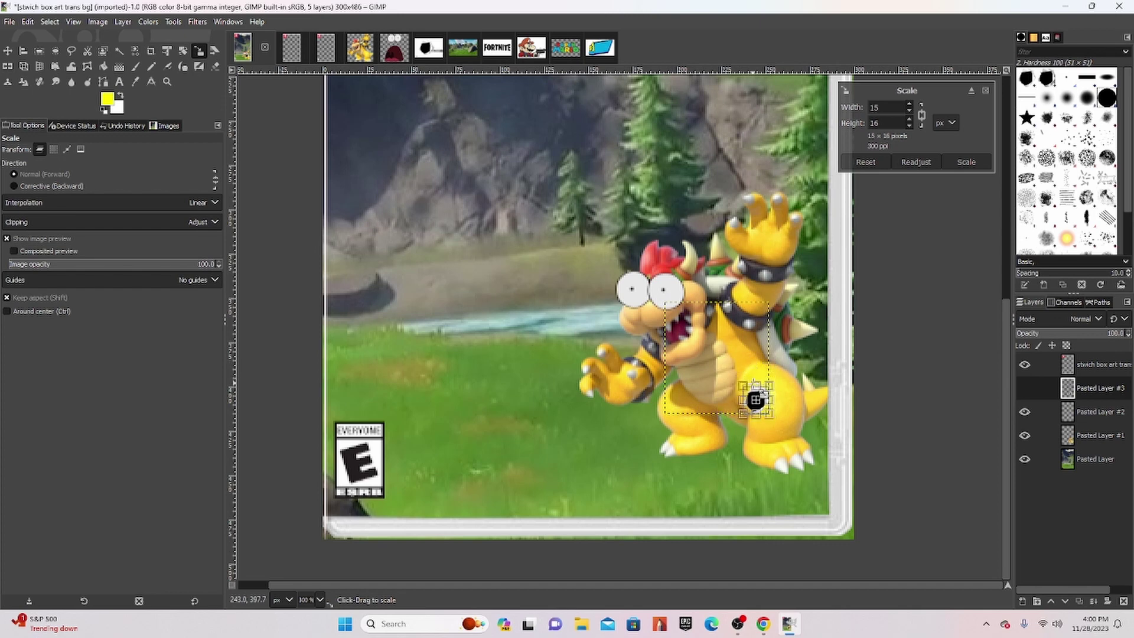
{"action": "left_click", "coordinate": [9, 51]}
{"action": "left_click_drag", "start_coordinate": [754, 401], "coordinate": [725, 356]}
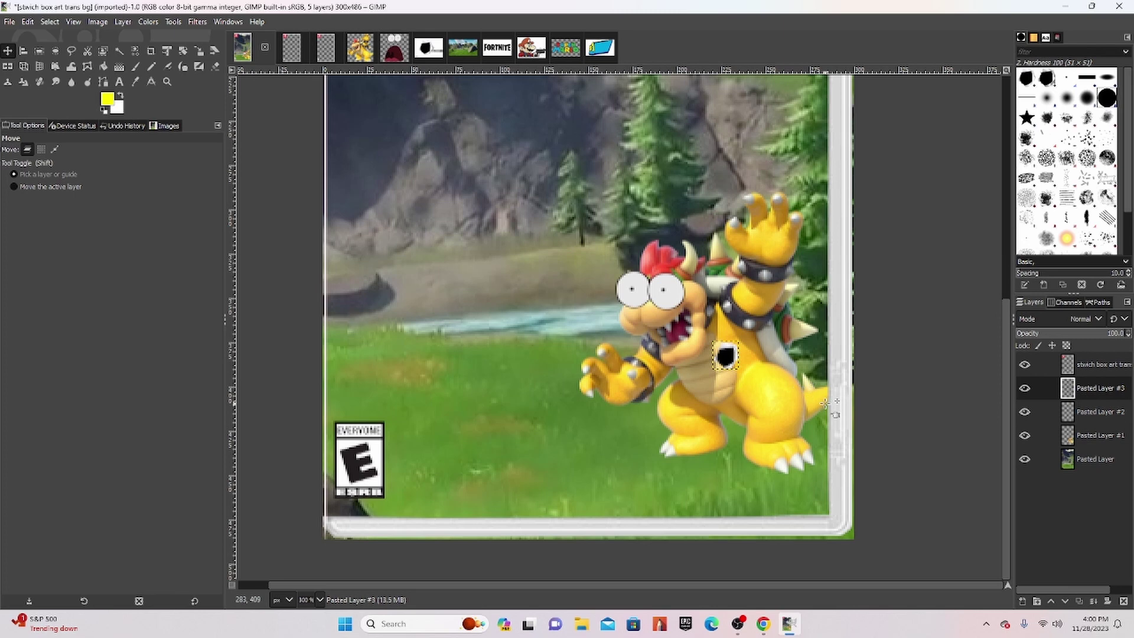
Open Colorize on the bullet-hole layer and sample Bowser's yellow as the tint colour
{"action": "right_click", "coordinate": [1087, 390]}
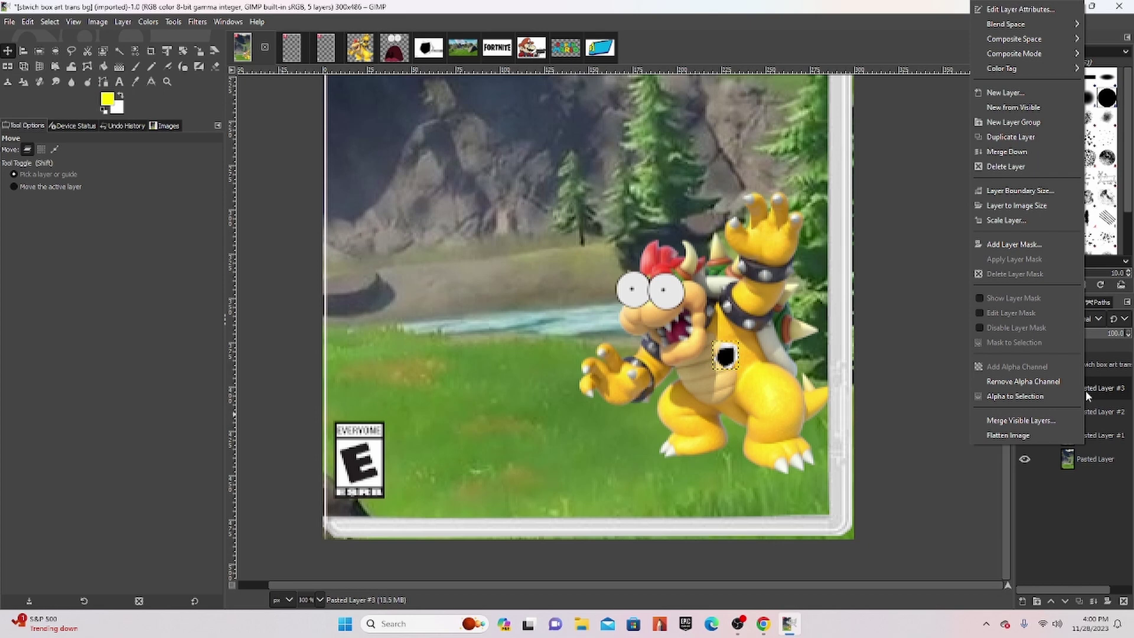
{"action": "left_click", "coordinate": [711, 356]}
{"action": "right_click", "coordinate": [722, 352]}
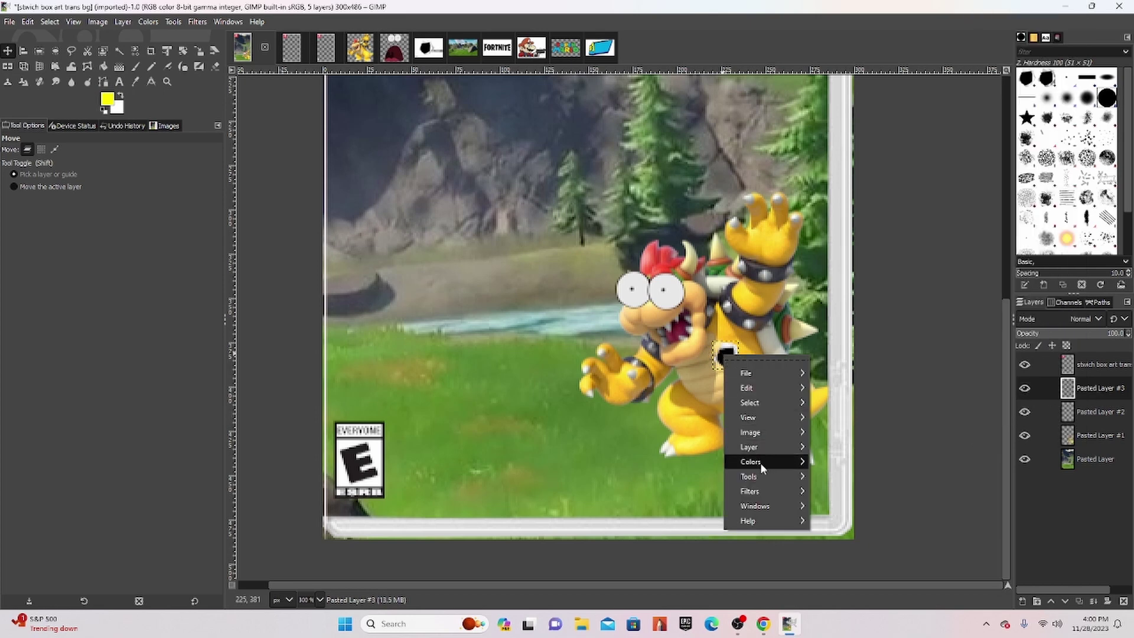
{"action": "left_click", "coordinate": [855, 545]}
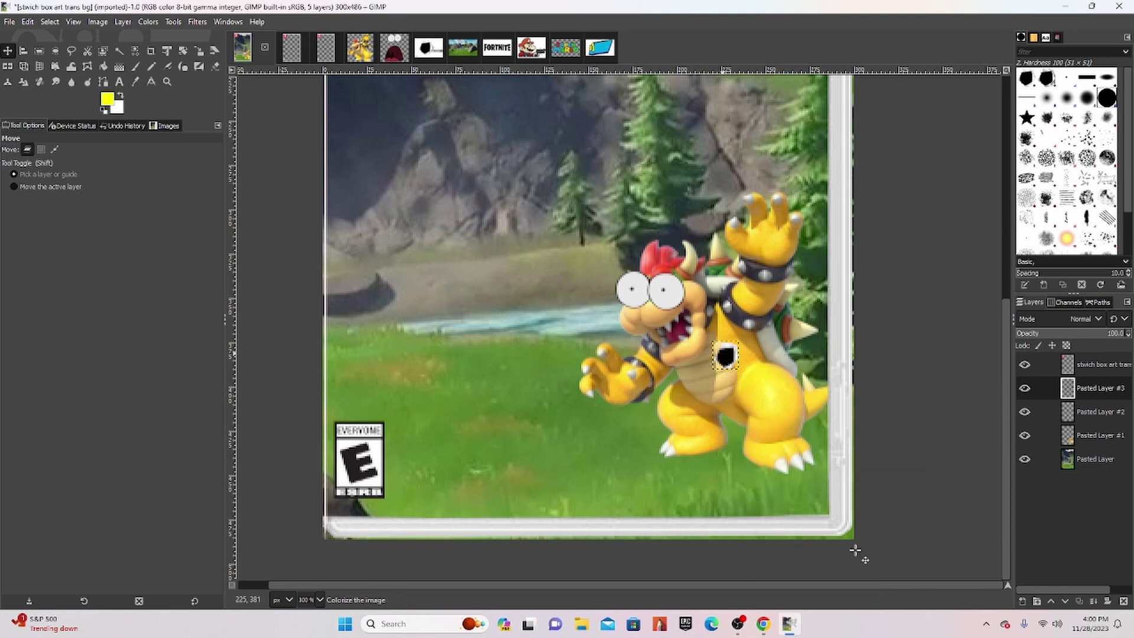
{"action": "left_click", "coordinate": [963, 596]}
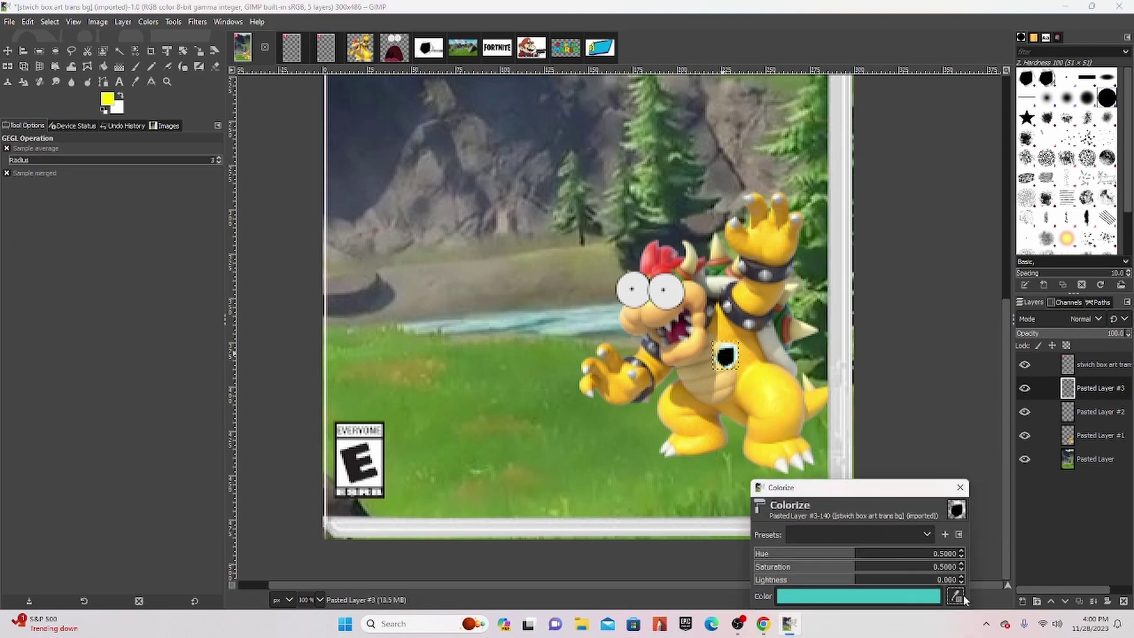
{"action": "left_click", "coordinate": [936, 598]}
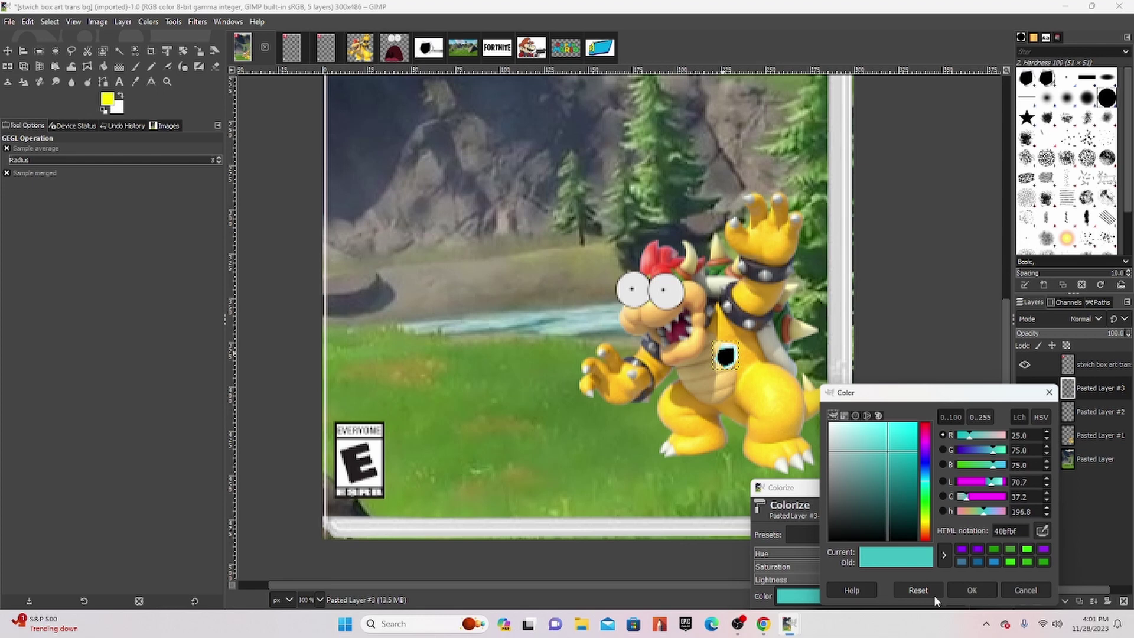
{"action": "left_click", "coordinate": [926, 520]}
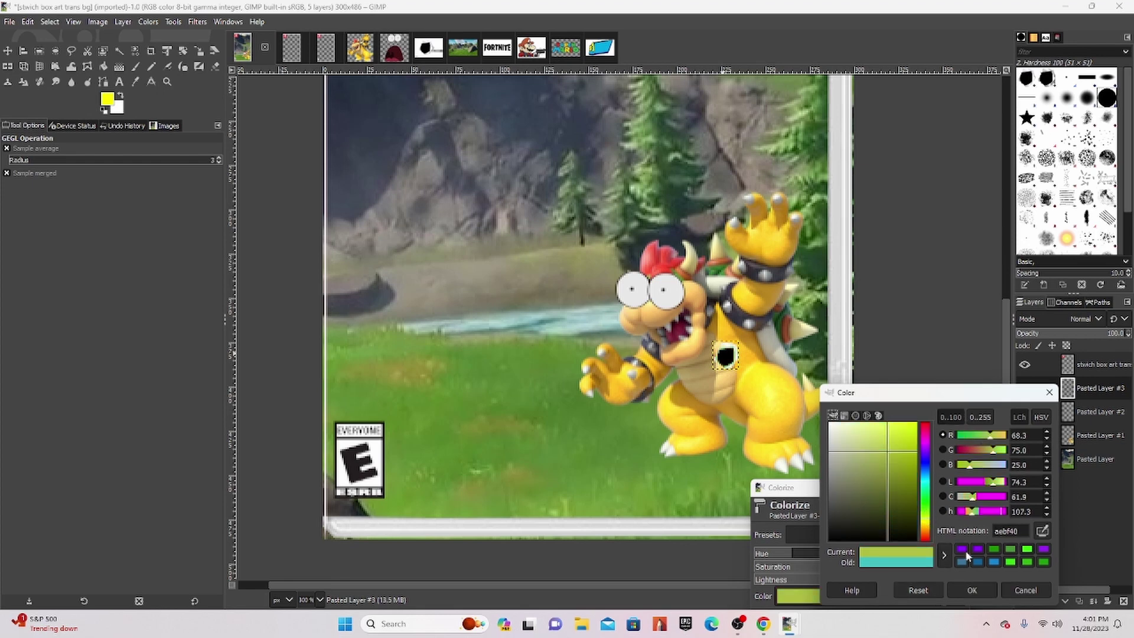
{"action": "left_click", "coordinate": [757, 377]}
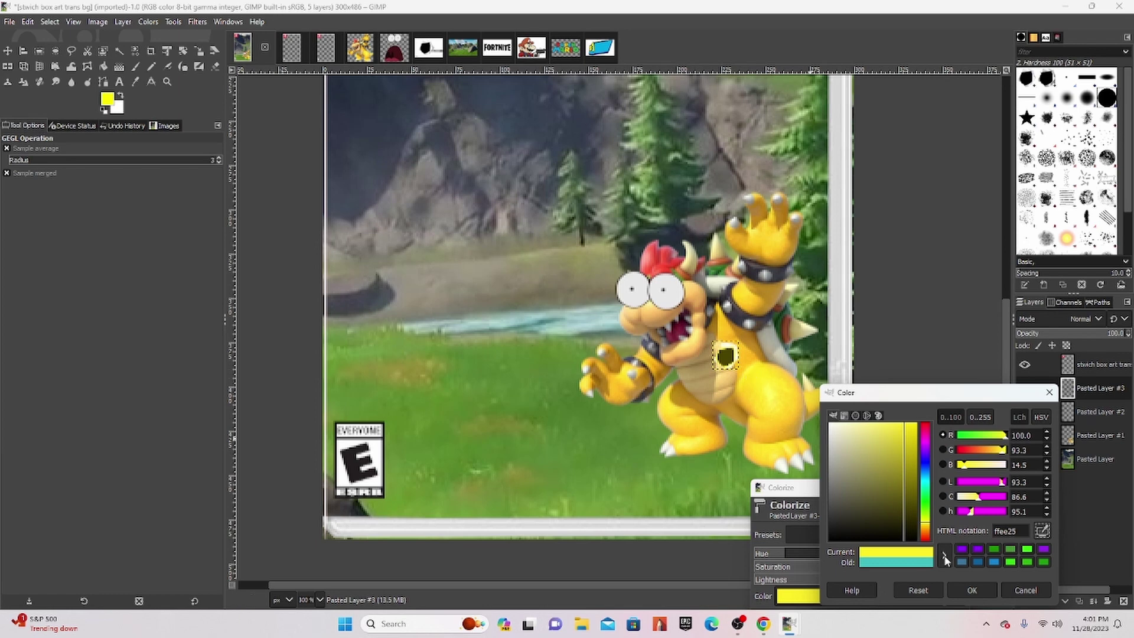
Set the Colorize hue to about 0.1395 and lightness to 0.267, then apply the yellow tint
{"action": "left_click", "coordinate": [973, 589]}
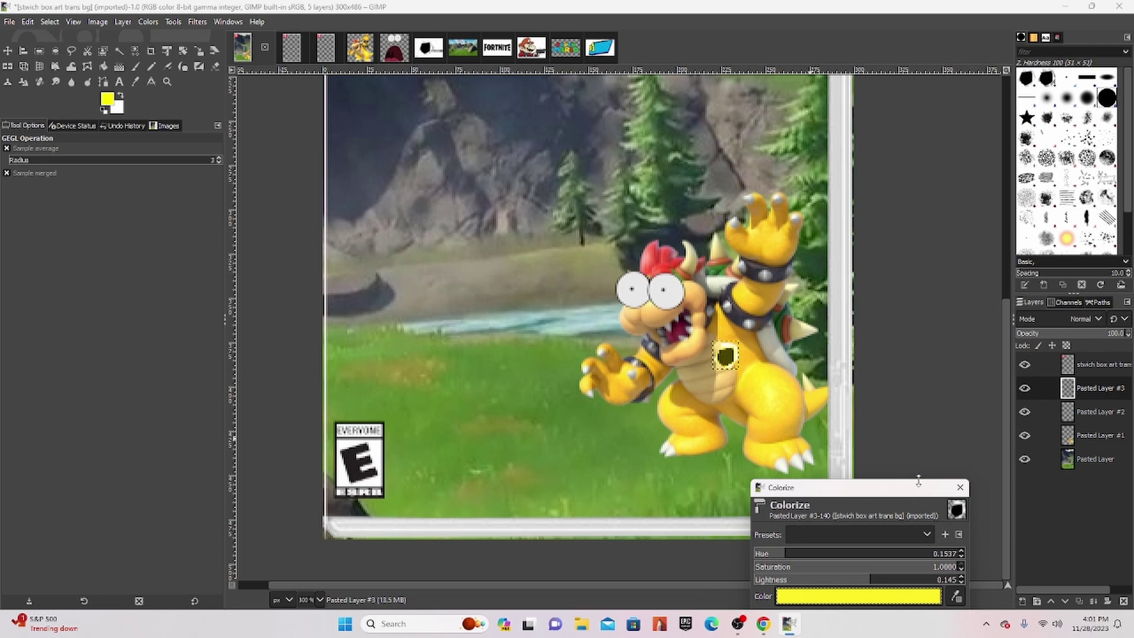
{"action": "left_click_drag", "start_coordinate": [920, 488], "coordinate": [920, 421]}
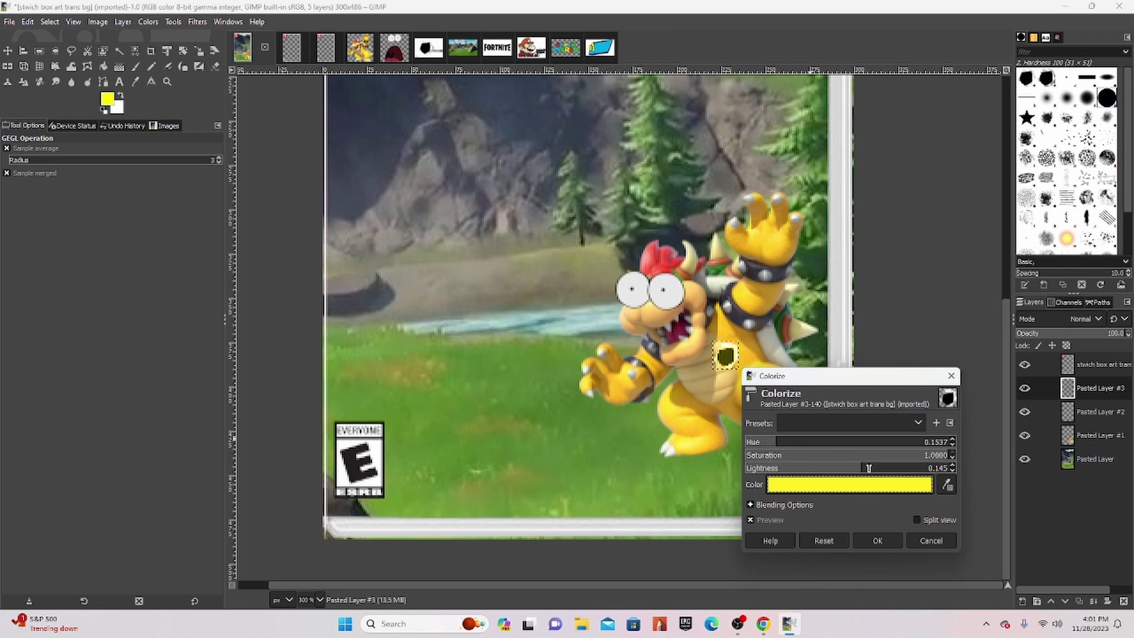
{"action": "left_click_drag", "start_coordinate": [868, 468], "coordinate": [876, 471]}
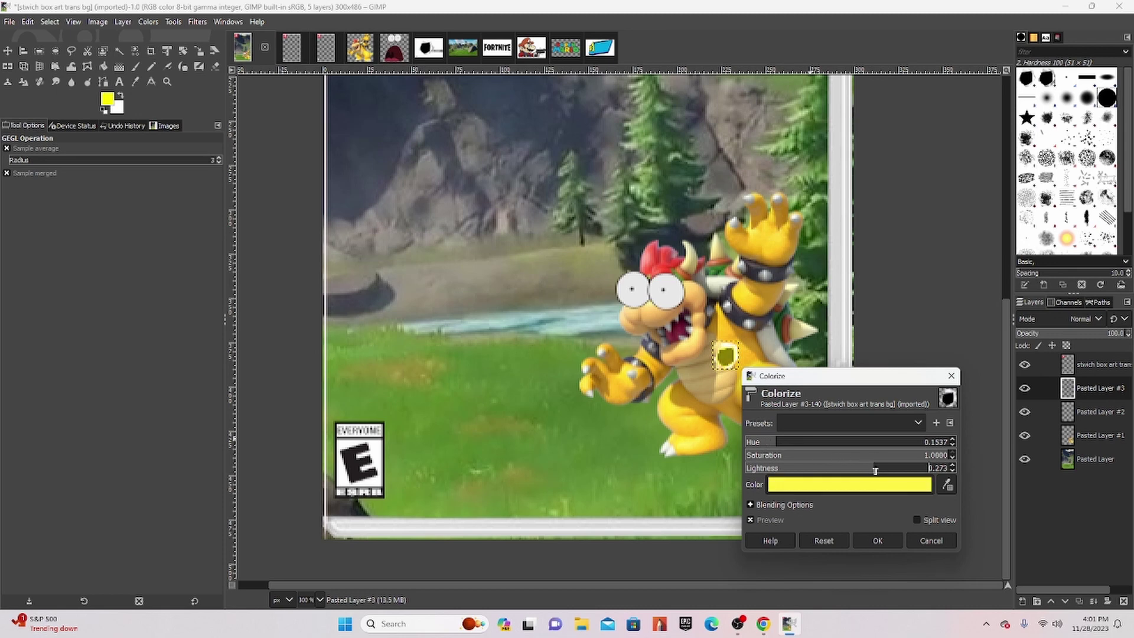
{"action": "left_click_drag", "start_coordinate": [872, 471], "coordinate": [872, 472]}
{"action": "left_click_drag", "start_coordinate": [786, 442], "coordinate": [771, 443]}
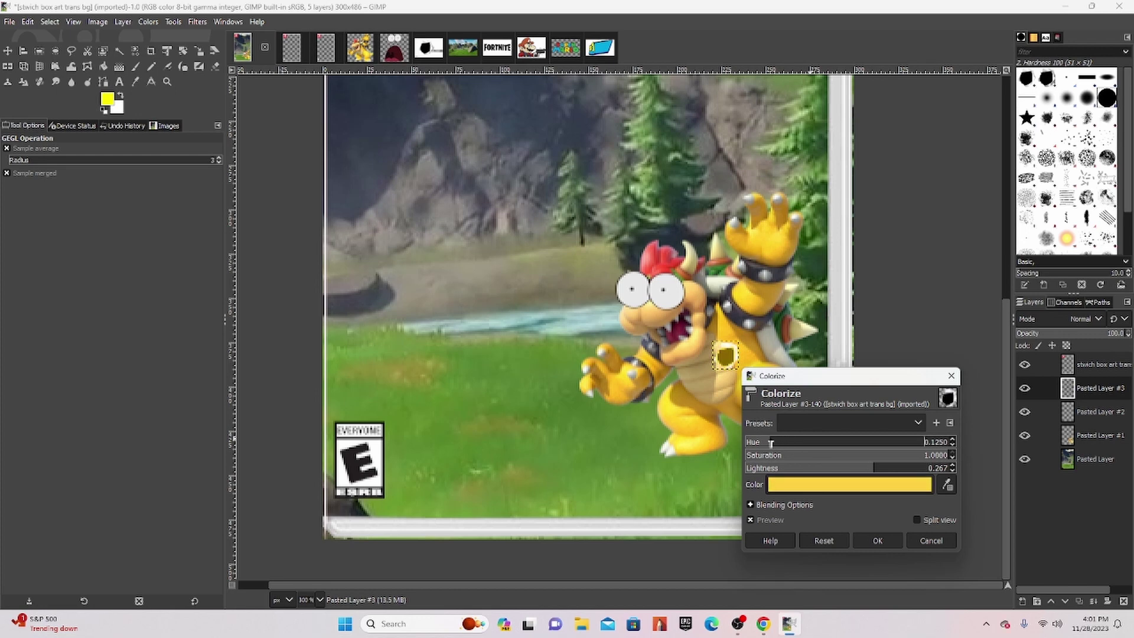
{"action": "left_click_drag", "start_coordinate": [772, 445], "coordinate": [774, 442]}
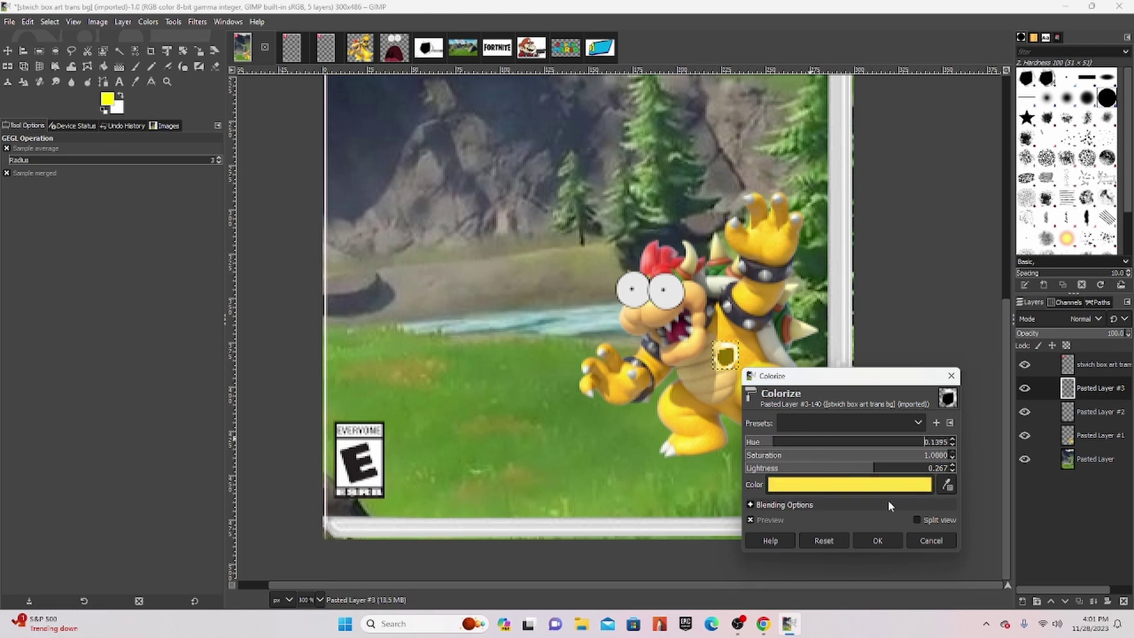
{"action": "left_click", "coordinate": [888, 543]}
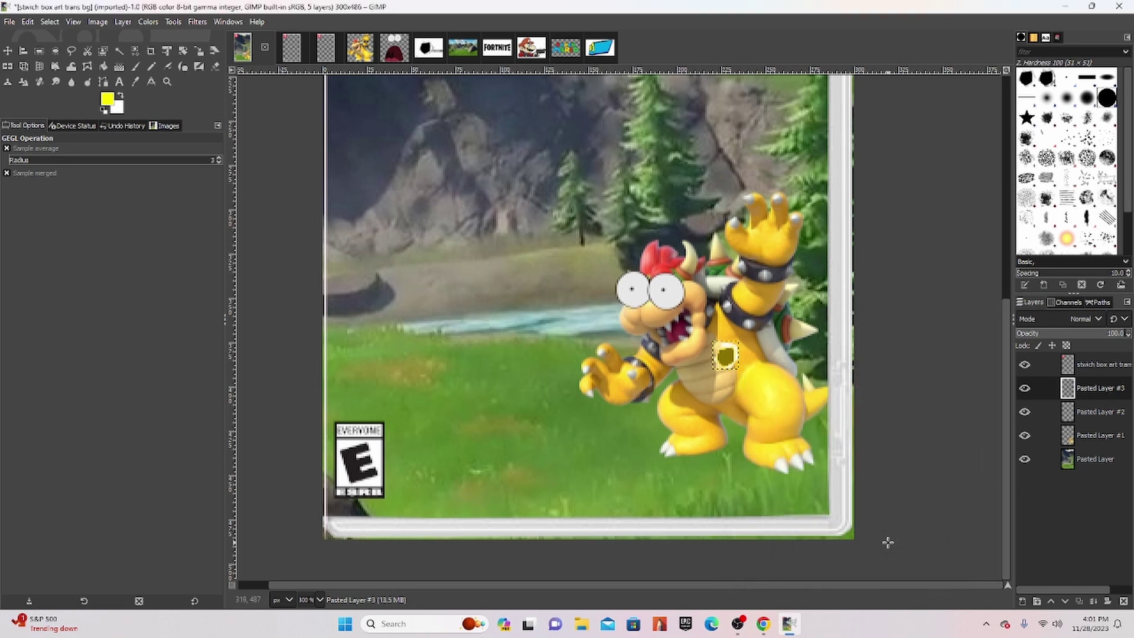
Add a second, smaller bullet-hole copy on its own layer, lower on Bowser's belly
{"action": "key", "text": "ctrl+c"}
{"action": "key", "text": "ctrl+v"}
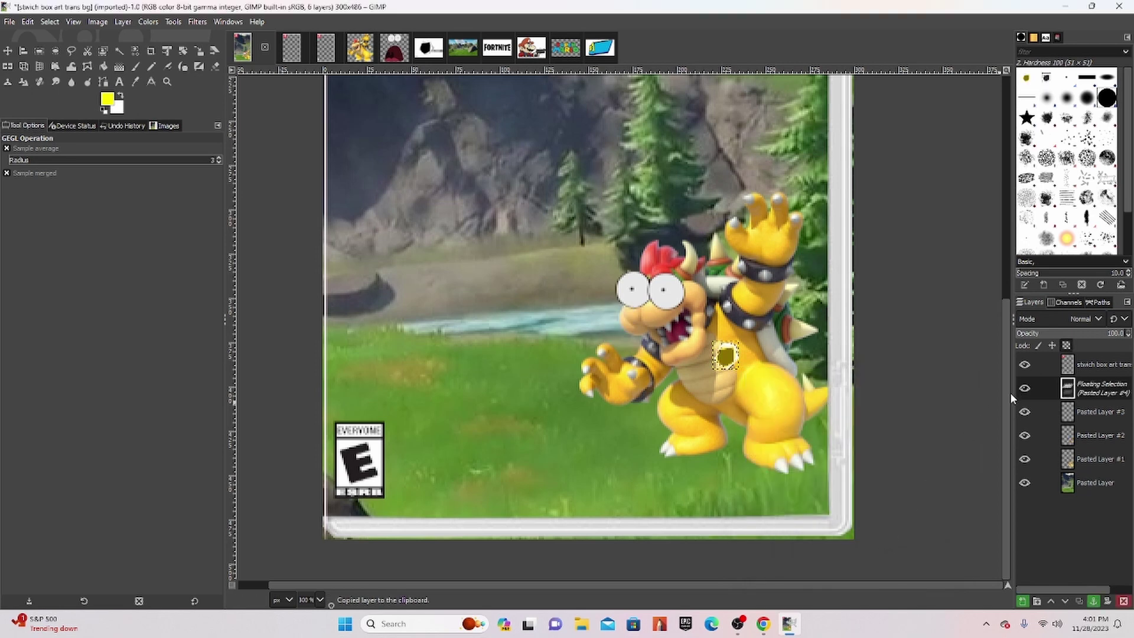
{"action": "left_click", "coordinate": [1022, 601]}
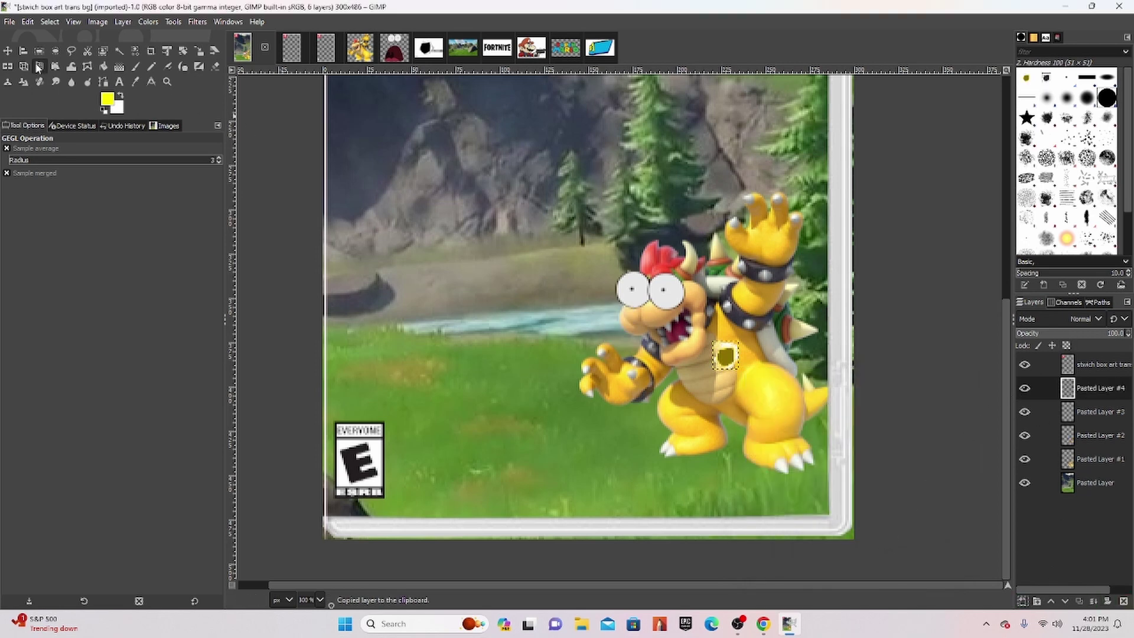
{"action": "left_click", "coordinate": [10, 56]}
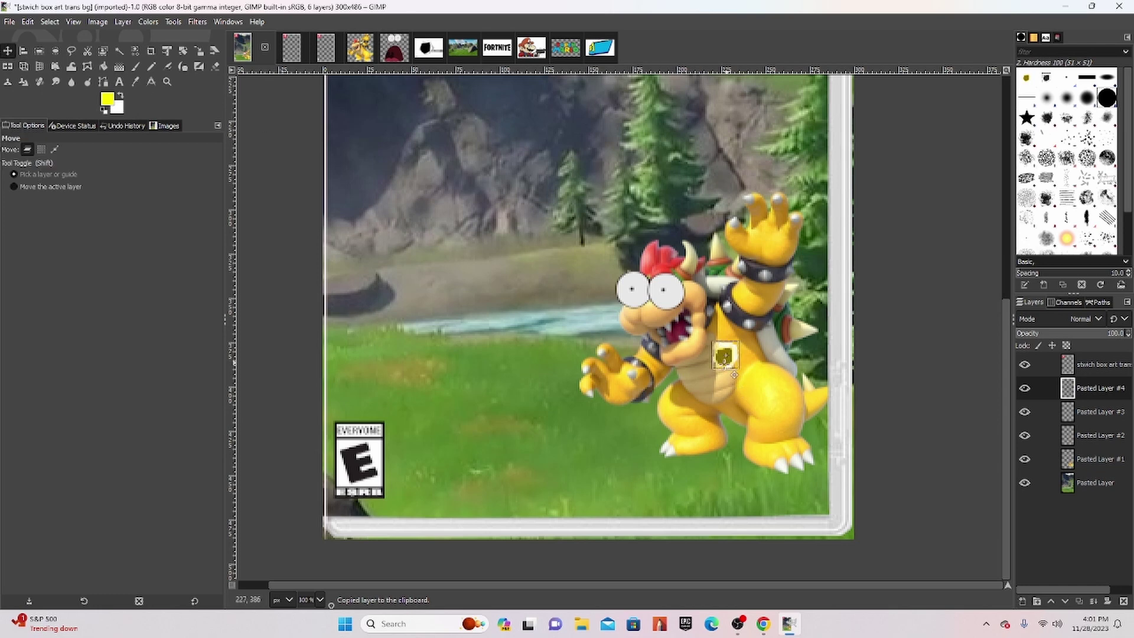
{"action": "left_click_drag", "start_coordinate": [726, 356], "coordinate": [708, 387]}
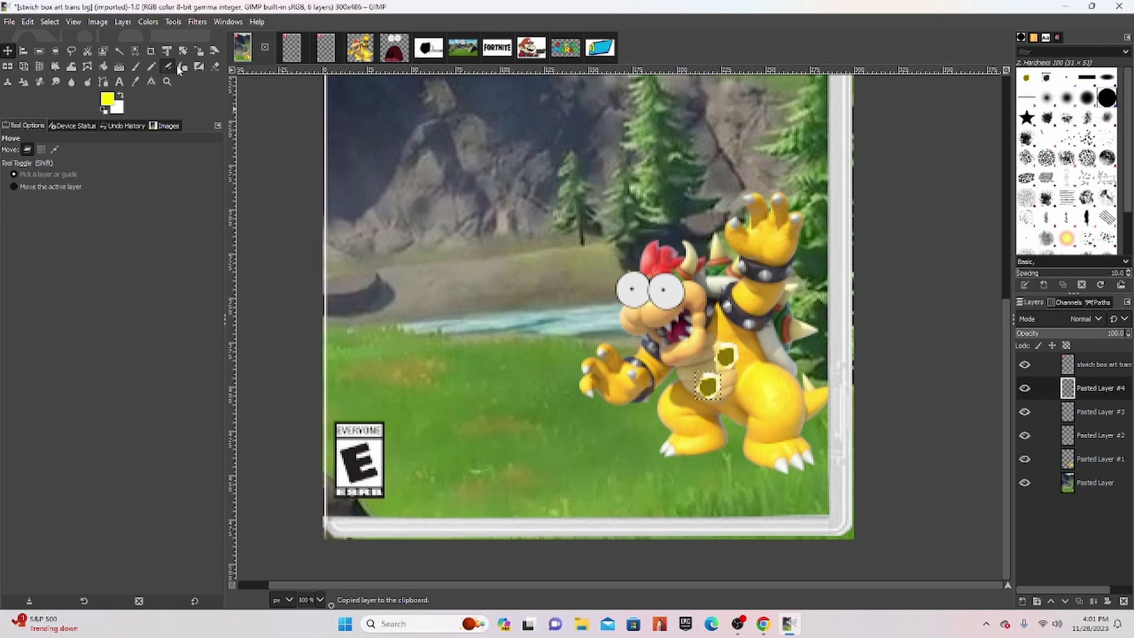
{"action": "left_click", "coordinate": [199, 51]}
{"action": "left_click", "coordinate": [708, 393]}
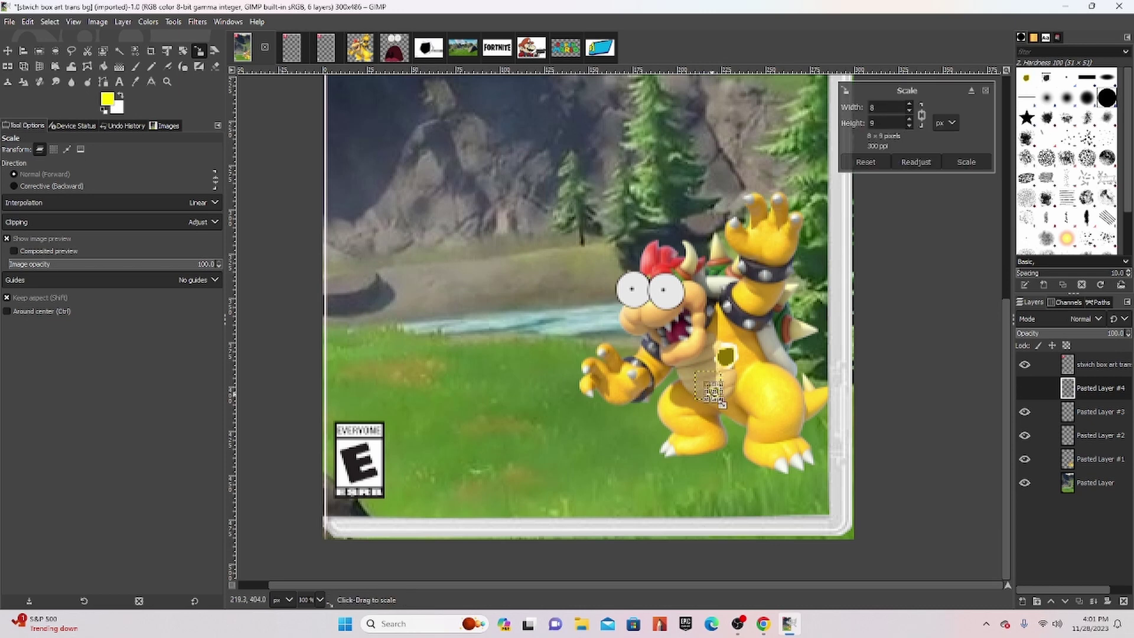
Nudge the small eye piece up-left onto Bowser and zoom out to the whole cover
{"action": "left_click", "coordinate": [8, 51]}
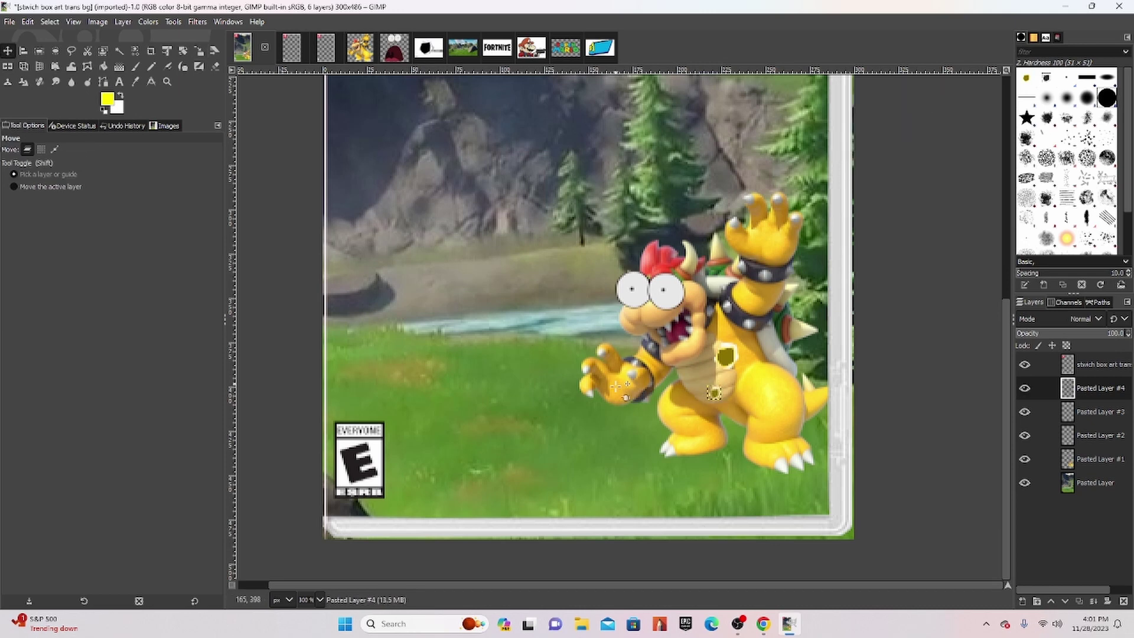
{"action": "mouse_move", "coordinate": [713, 407]}
{"action": "left_mouse_down"}
{"action": "mouse_move", "coordinate": [705, 376]}
{"action": "mouse_move", "coordinate": [719, 388]}
{"action": "left_mouse_up"}
{"action": "scroll", "coordinate": [711, 327], "scroll_direction": "down", "scroll_amount": 2}
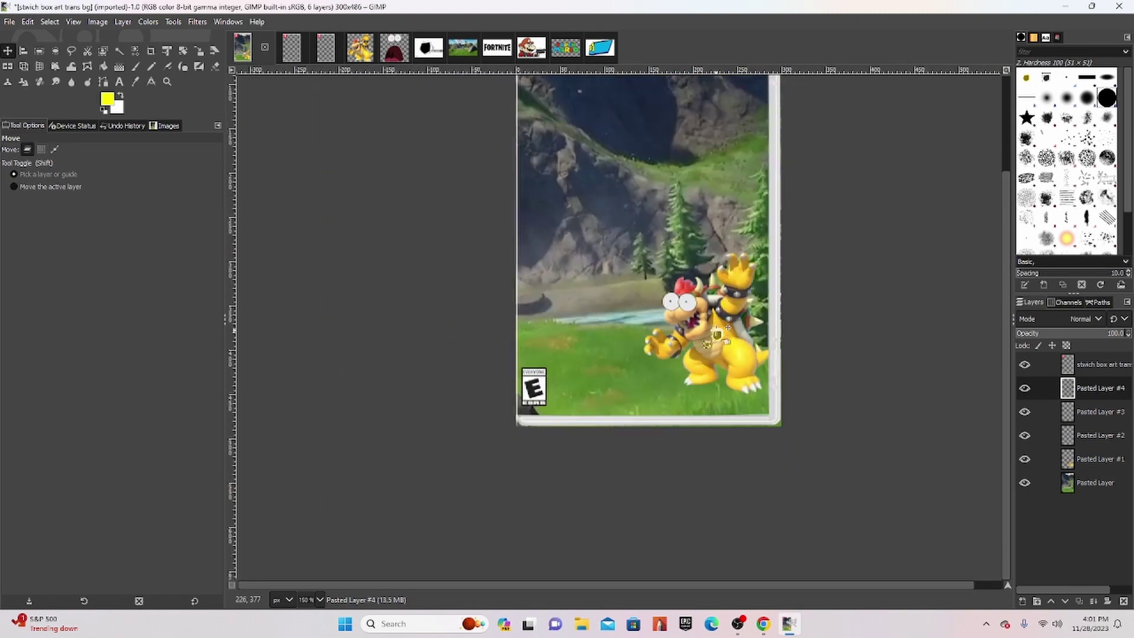
Merge the eye and hole layers into Bowser, enlarge him to 210×229, and shift him right
{"action": "left_click", "coordinate": [1094, 601]}
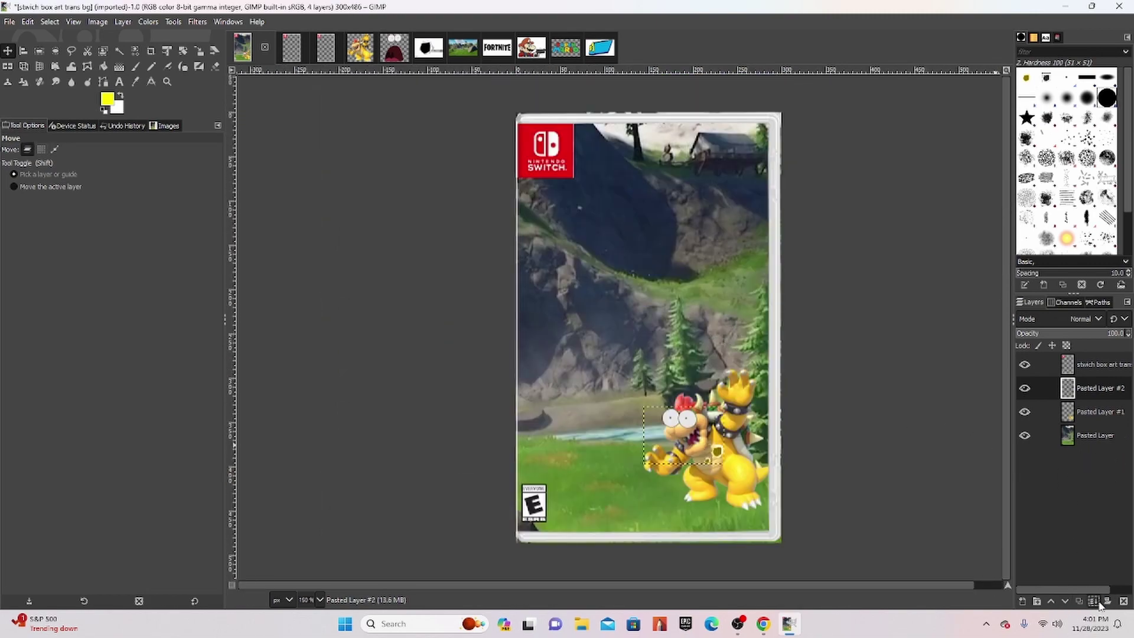
{"action": "left_click", "coordinate": [1098, 602]}
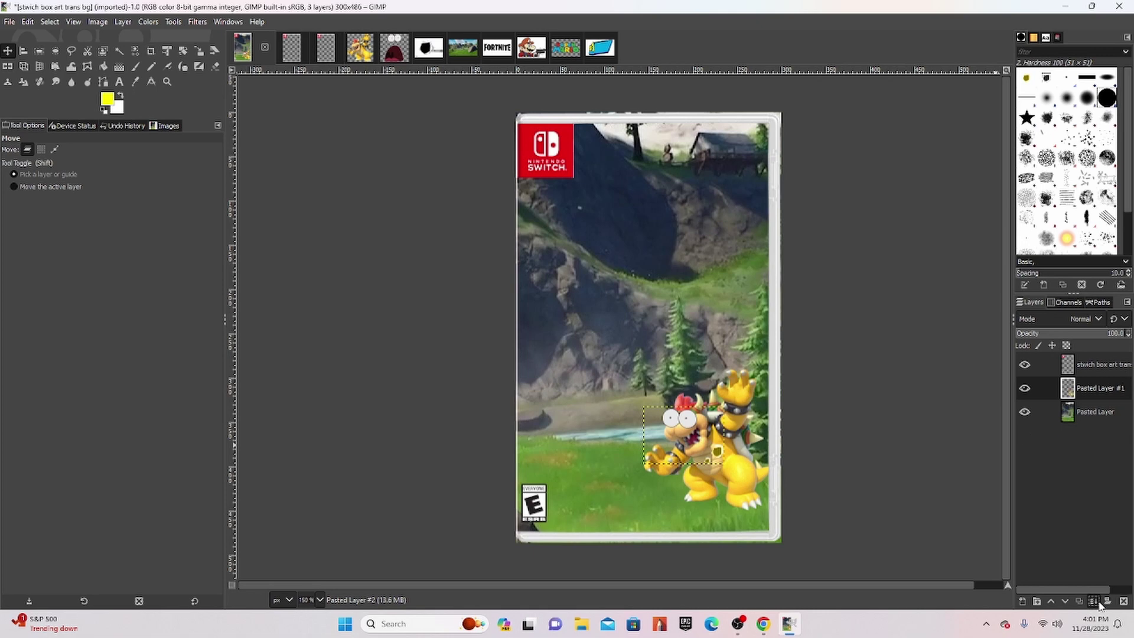
{"action": "left_click", "coordinate": [200, 51]}
{"action": "left_click_drag", "start_coordinate": [700, 429], "coordinate": [640, 389]}
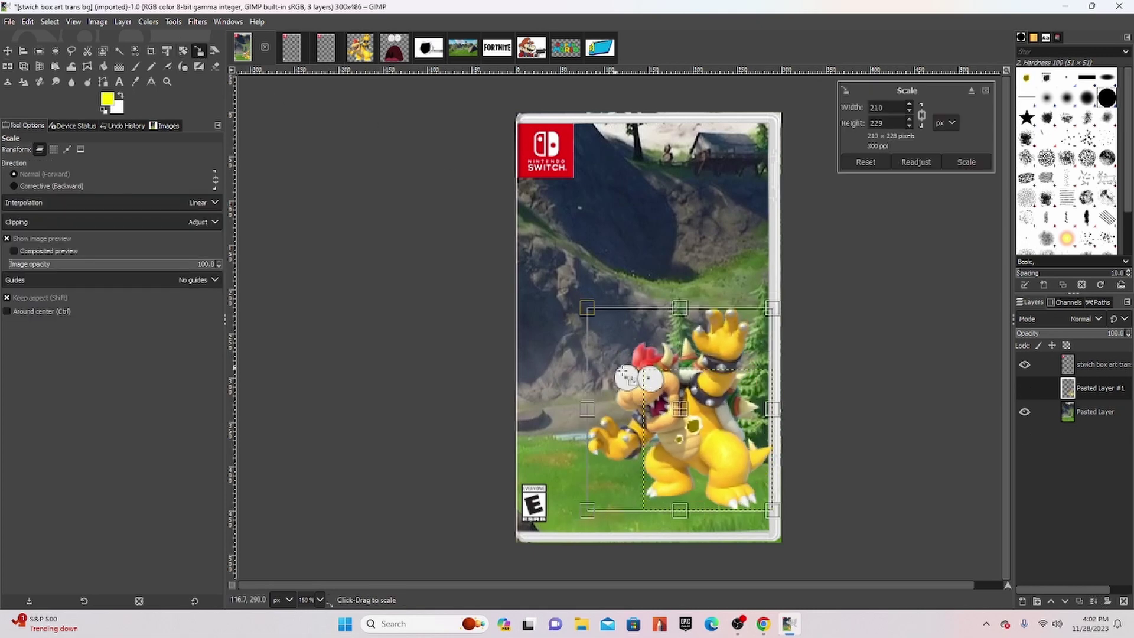
{"action": "left_click", "coordinate": [8, 51]}
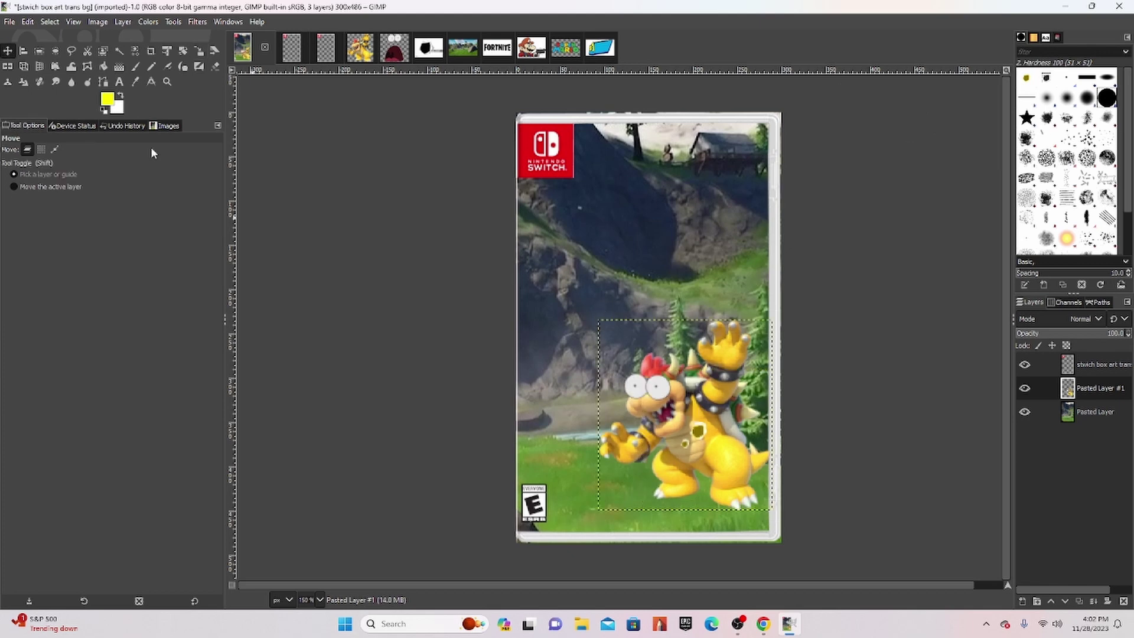
{"action": "left_click_drag", "start_coordinate": [702, 456], "coordinate": [729, 459]}
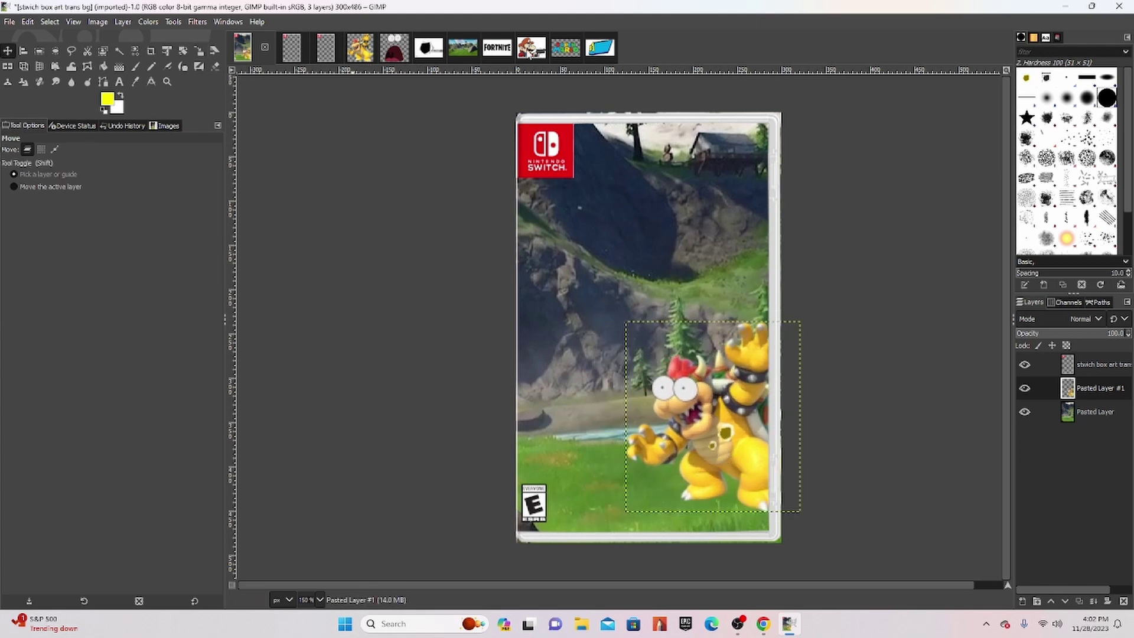
{"action": "left_click", "coordinate": [530, 53]}
Turn Mario's outline path into a selection, copy it, and paste it onto the cover
{"action": "scroll", "coordinate": [628, 349], "scroll_direction": "up", "scroll_amount": 3, "text": "ctrl"}
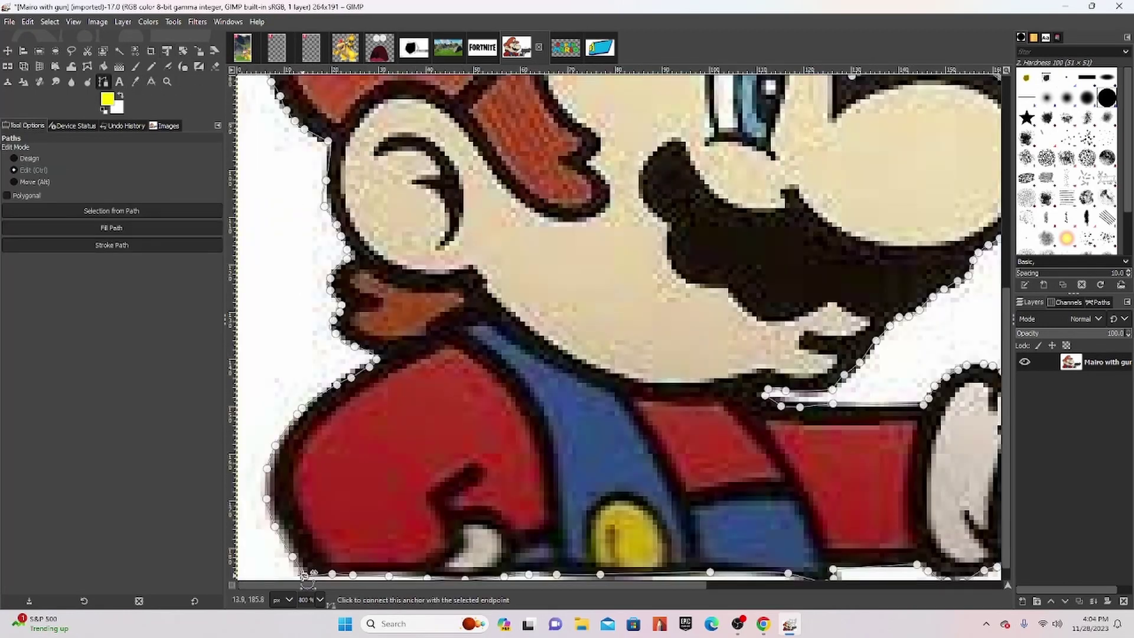
{"action": "left_click", "coordinate": [1101, 303]}
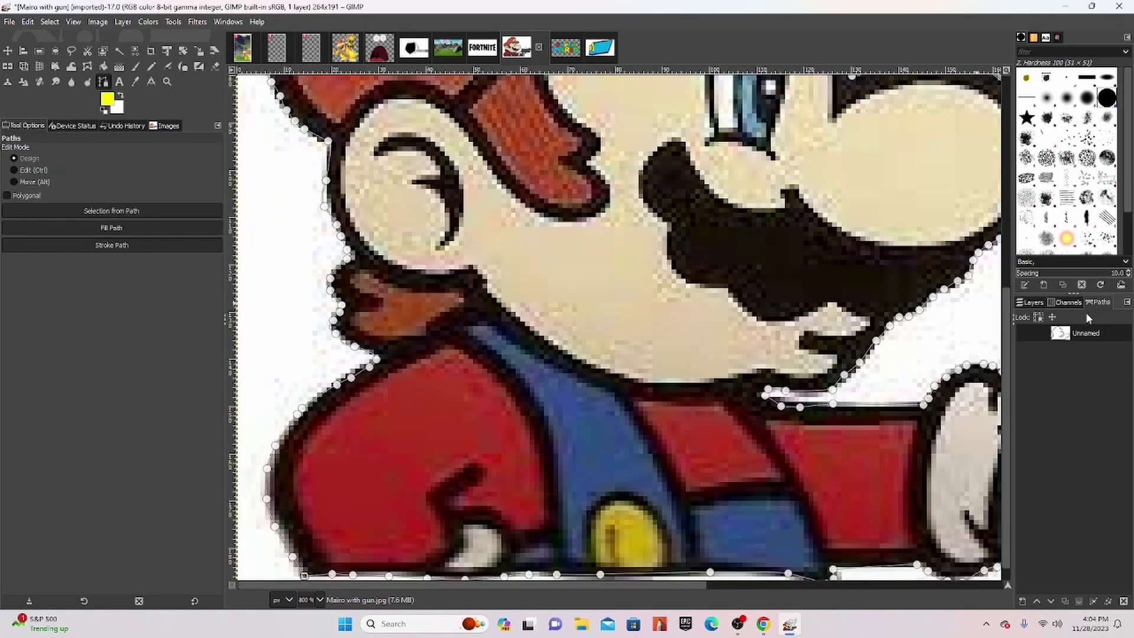
{"action": "right_click", "coordinate": [1078, 332]}
{"action": "left_click", "coordinate": [1021, 167]}
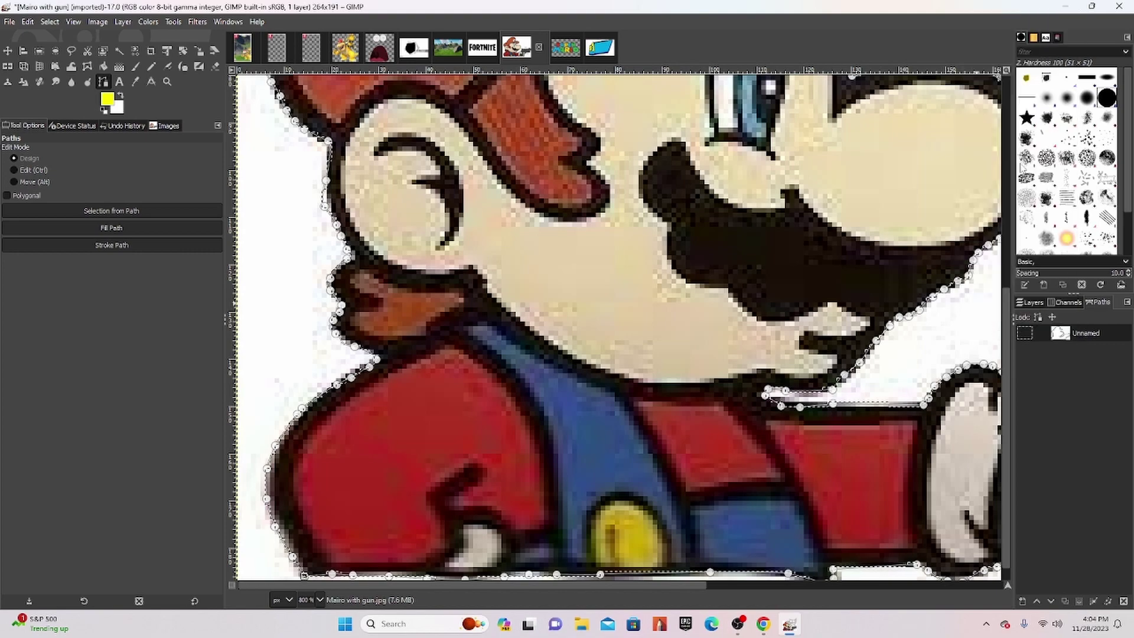
{"action": "key", "text": "ctrl+c"}
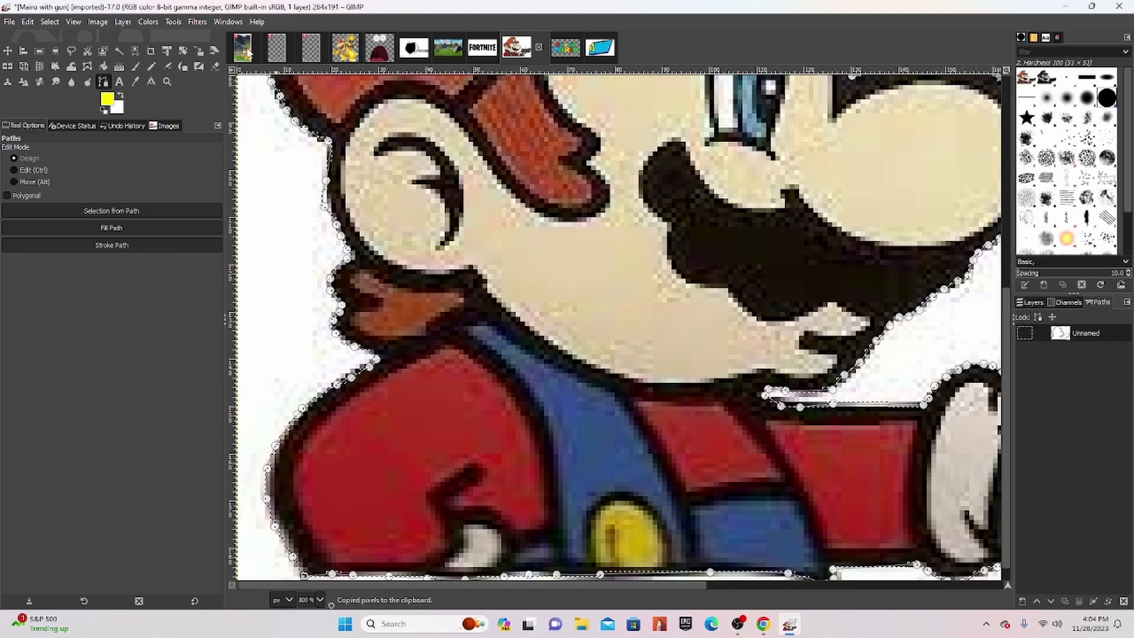
{"action": "left_click", "coordinate": [244, 50]}
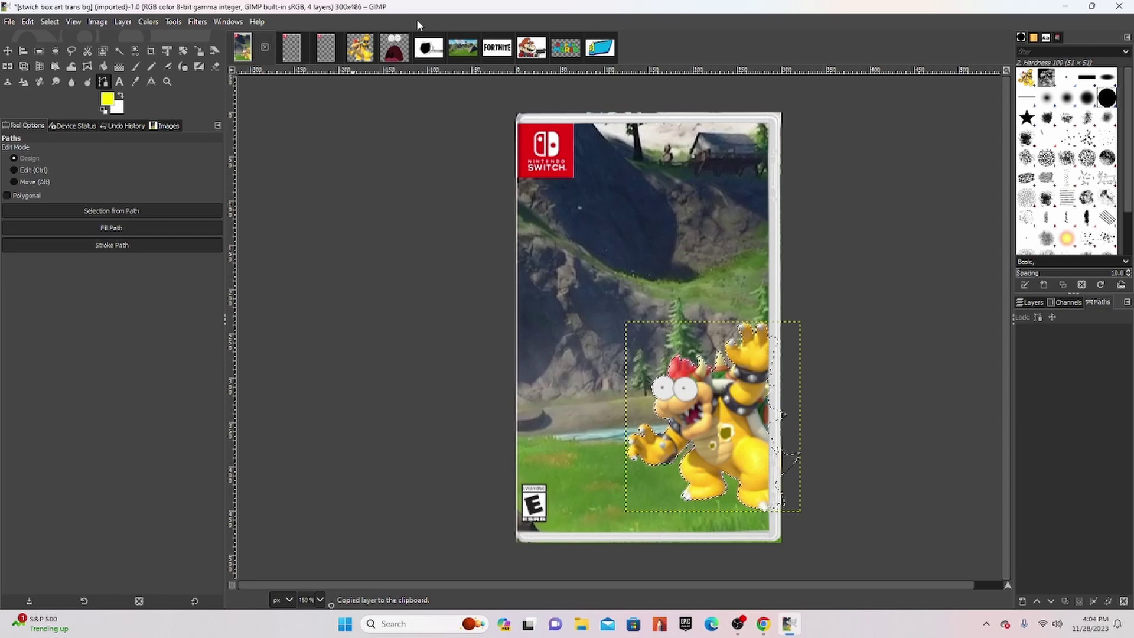
{"action": "left_click", "coordinate": [535, 52]}
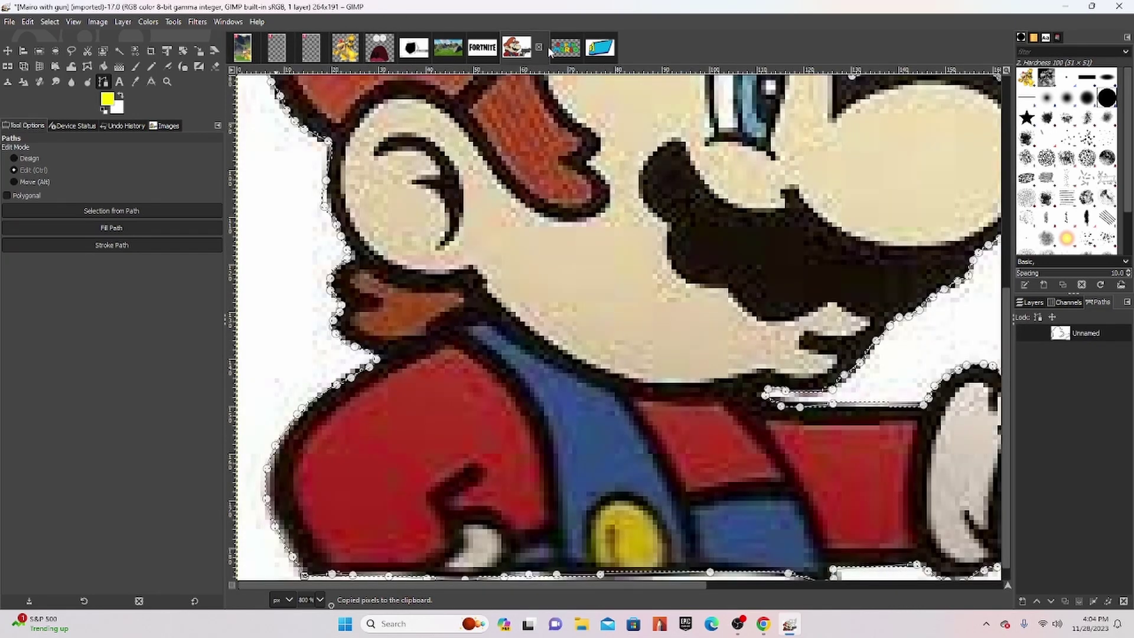
{"action": "key", "text": "ctrl+c"}
{"action": "left_click", "coordinate": [253, 47]}
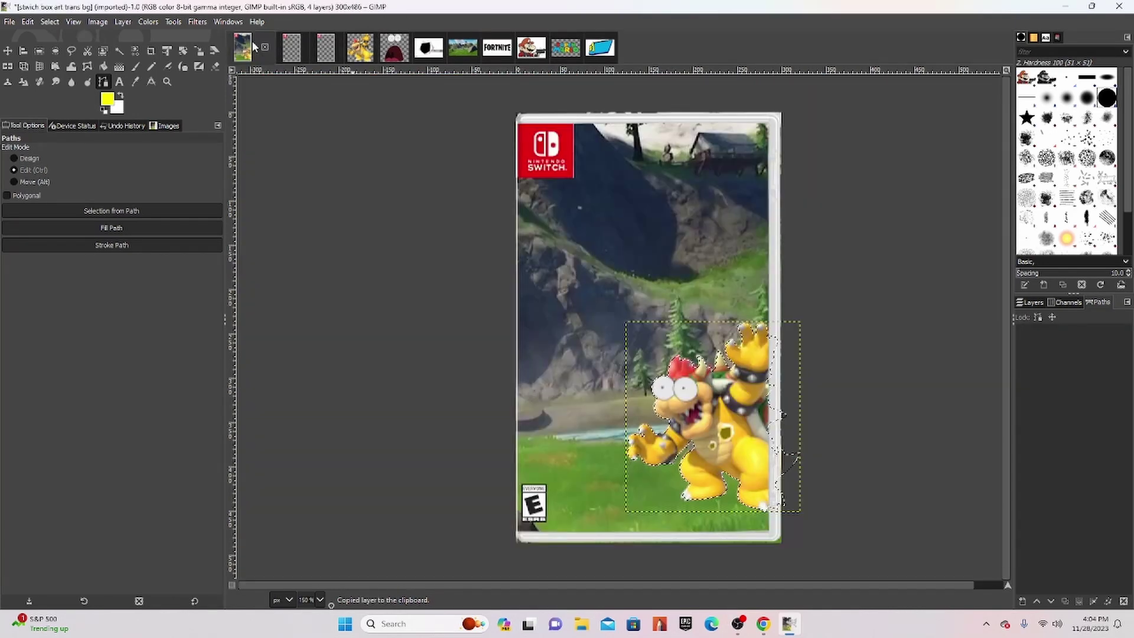
{"action": "key", "text": "ctrl+v"}
Make pasted Mario his own layer at the lower left, and nudge Bowser down-right
{"action": "left_click", "coordinate": [8, 51]}
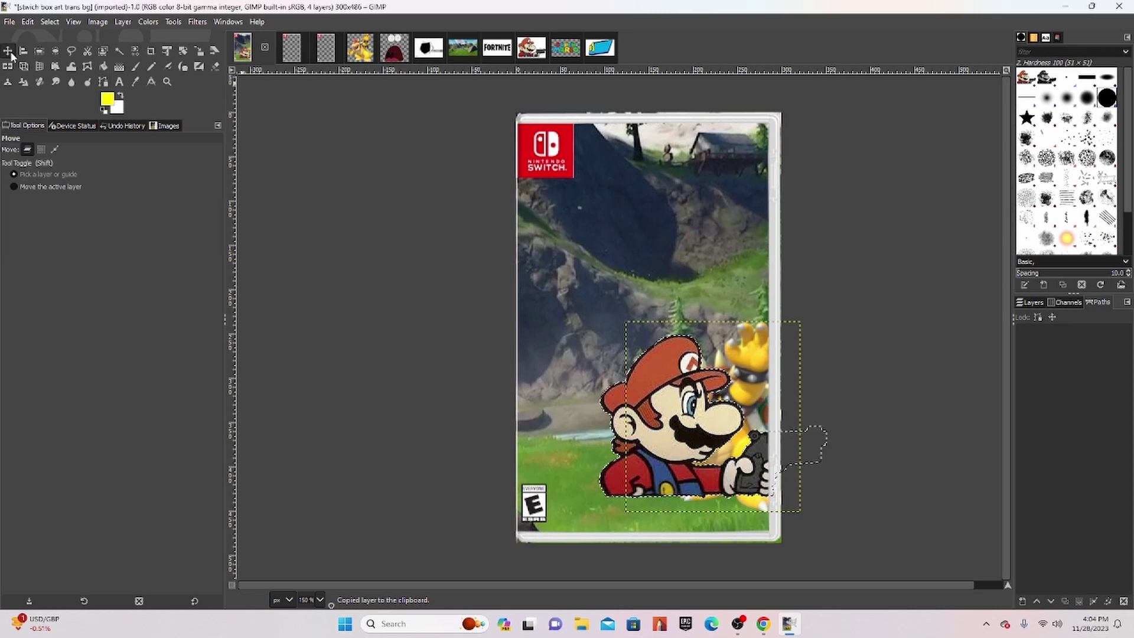
{"action": "left_click_drag", "start_coordinate": [626, 363], "coordinate": [461, 321]}
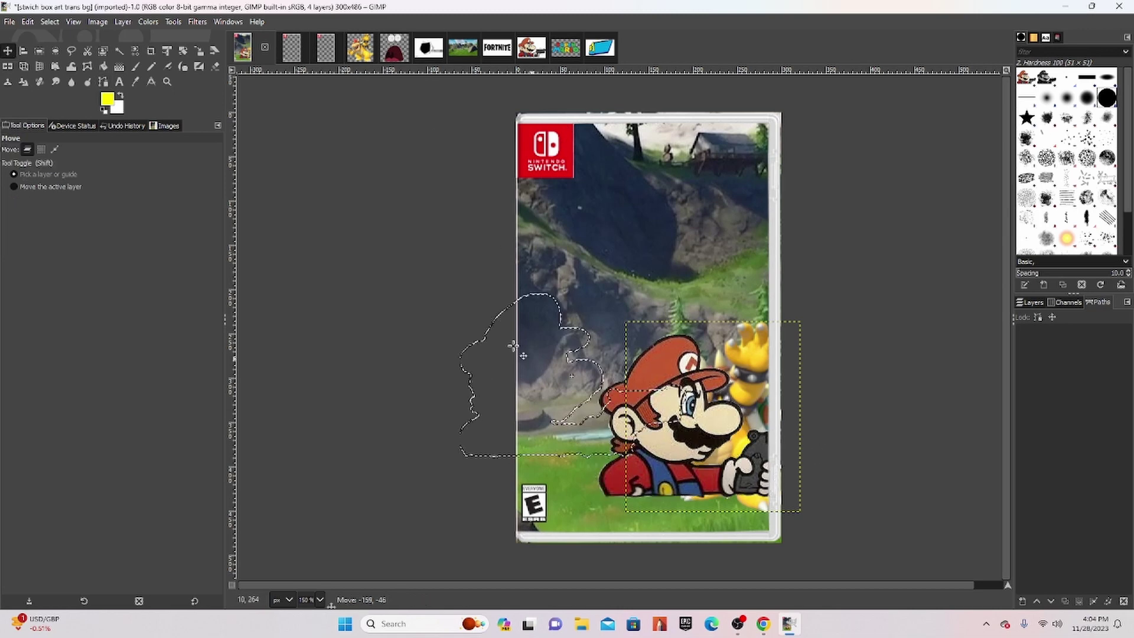
{"action": "left_click", "coordinate": [1033, 303]}
{"action": "left_click", "coordinate": [1024, 603]}
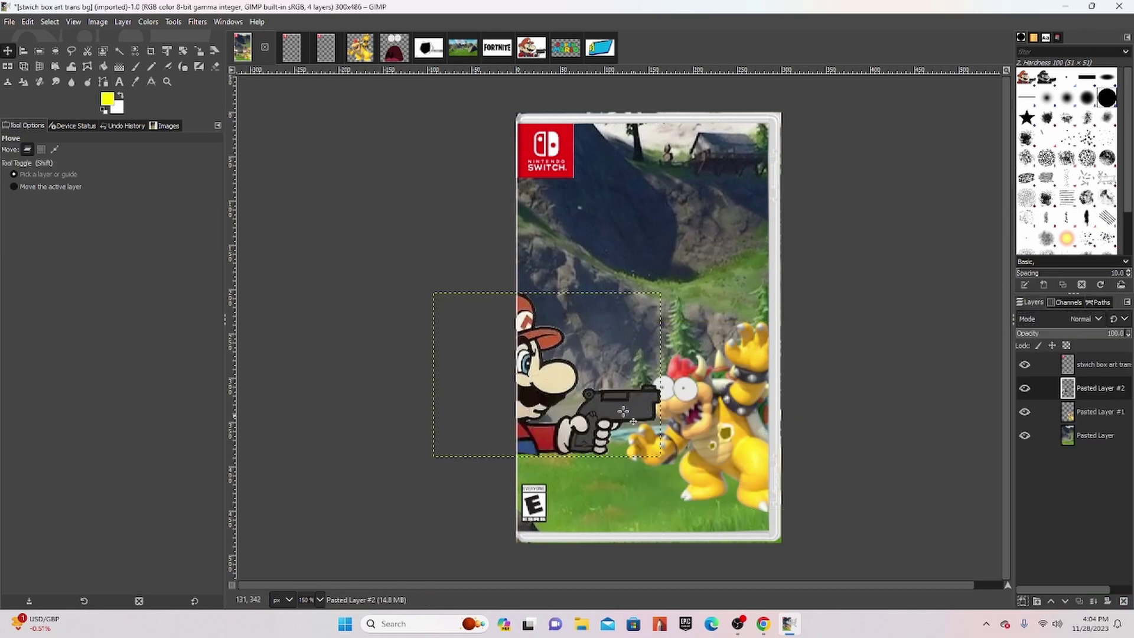
{"action": "left_click_drag", "start_coordinate": [565, 381], "coordinate": [639, 476]}
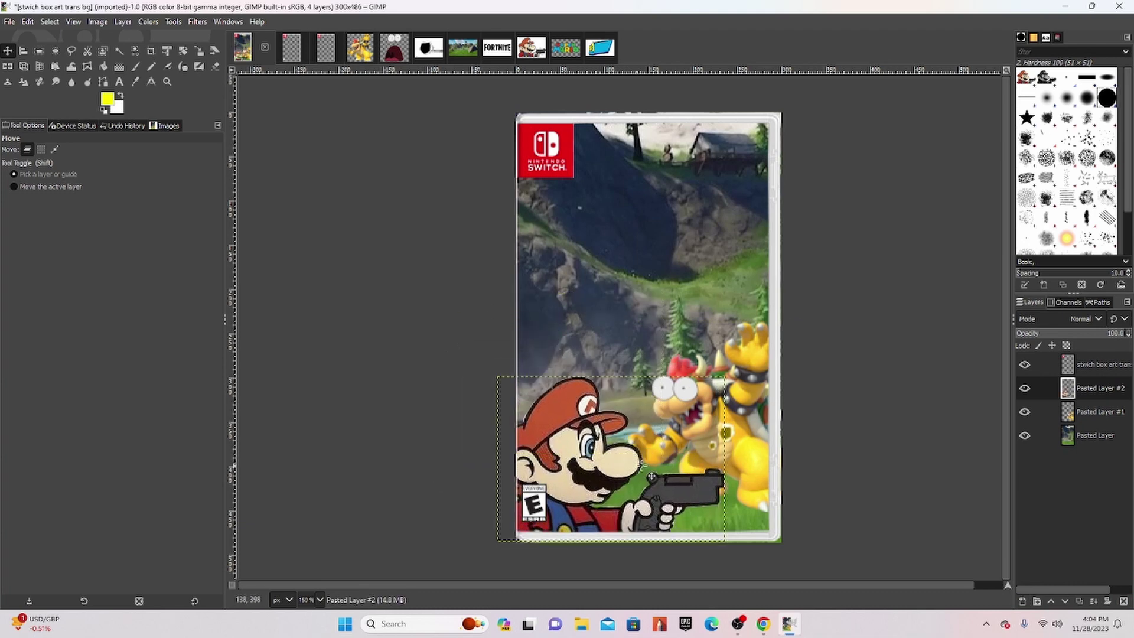
{"action": "left_click_drag", "start_coordinate": [736, 434], "coordinate": [786, 441]}
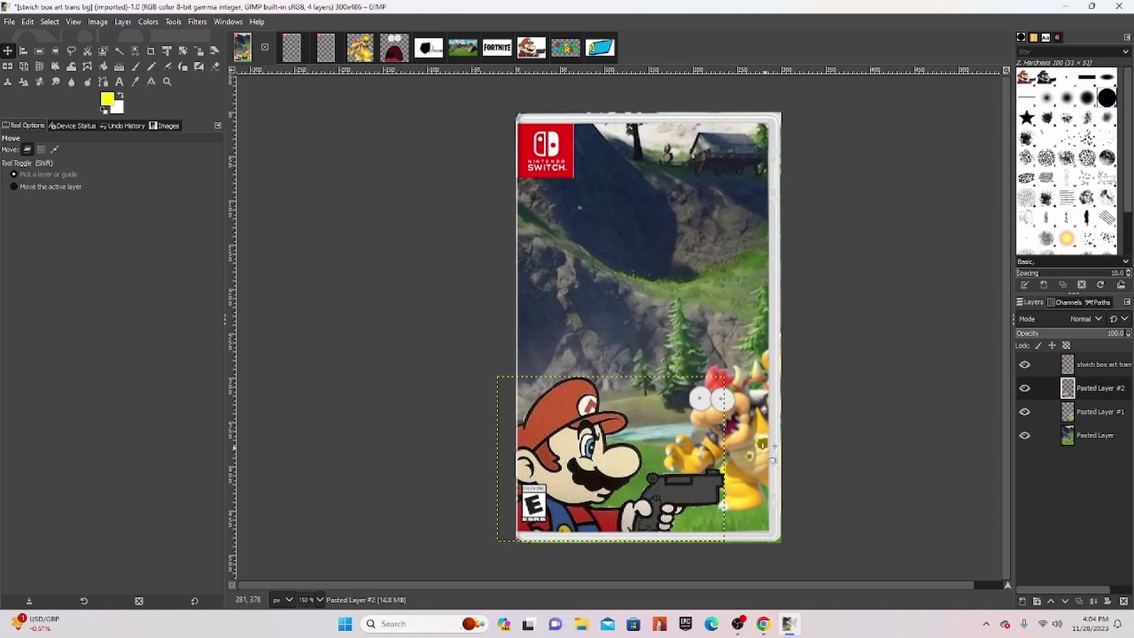
Apply two 3D Transform rotations so Mario leans toward Bowser with his gun
{"action": "left_click", "coordinate": [39, 66]}
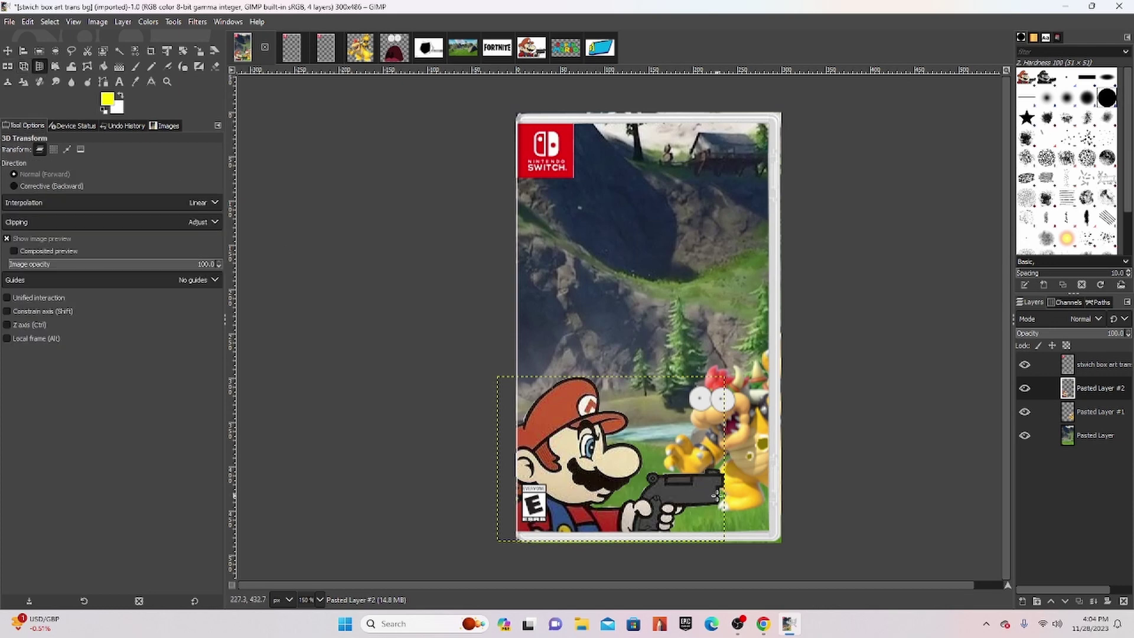
{"action": "left_click_drag", "start_coordinate": [718, 495], "coordinate": [768, 513]}
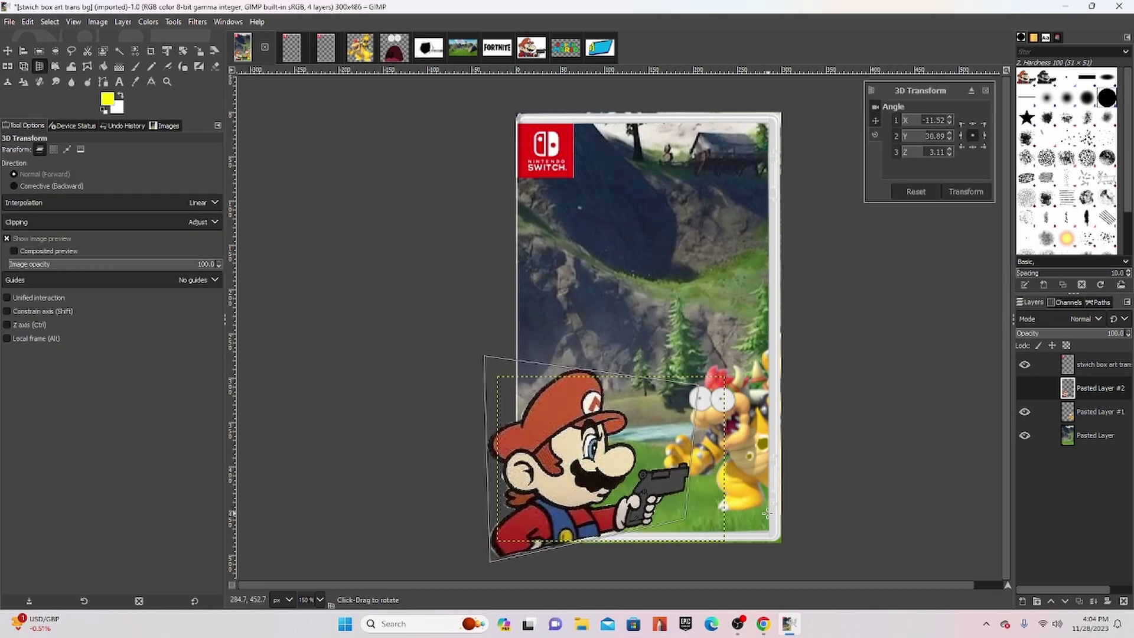
{"action": "left_click", "coordinate": [8, 50]}
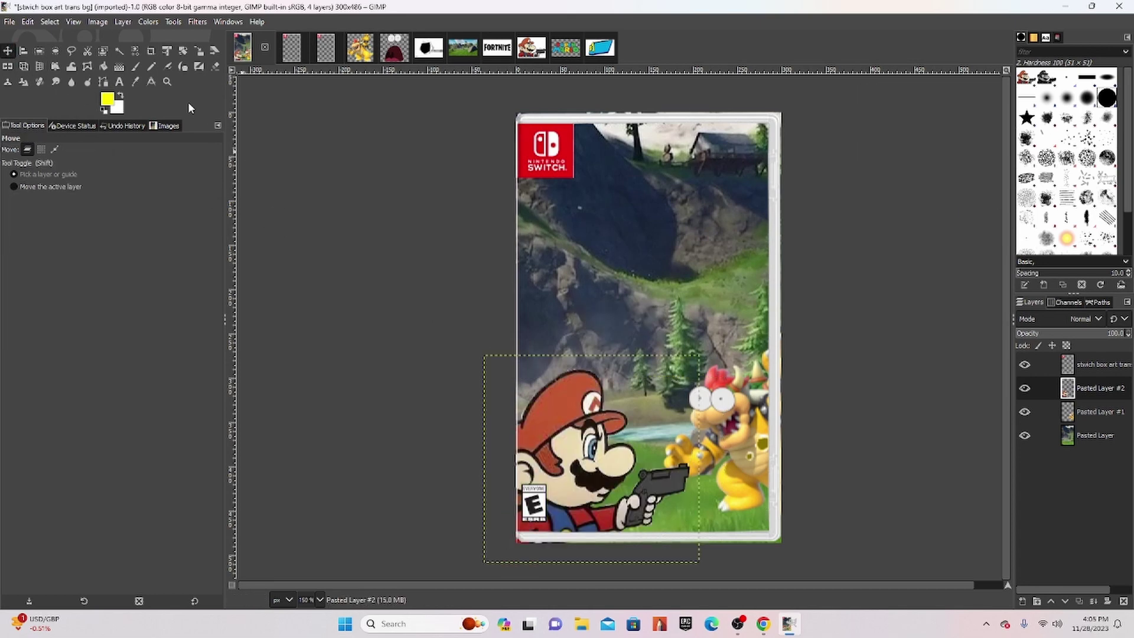
{"action": "left_click", "coordinate": [40, 65]}
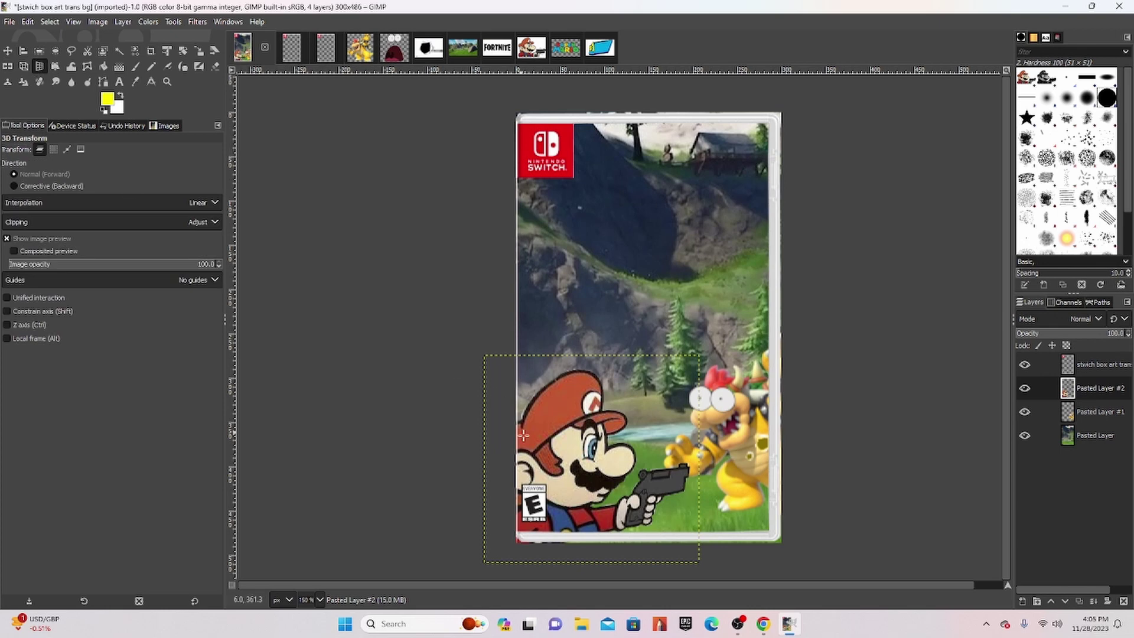
{"action": "left_click_drag", "start_coordinate": [629, 476], "coordinate": [667, 486]}
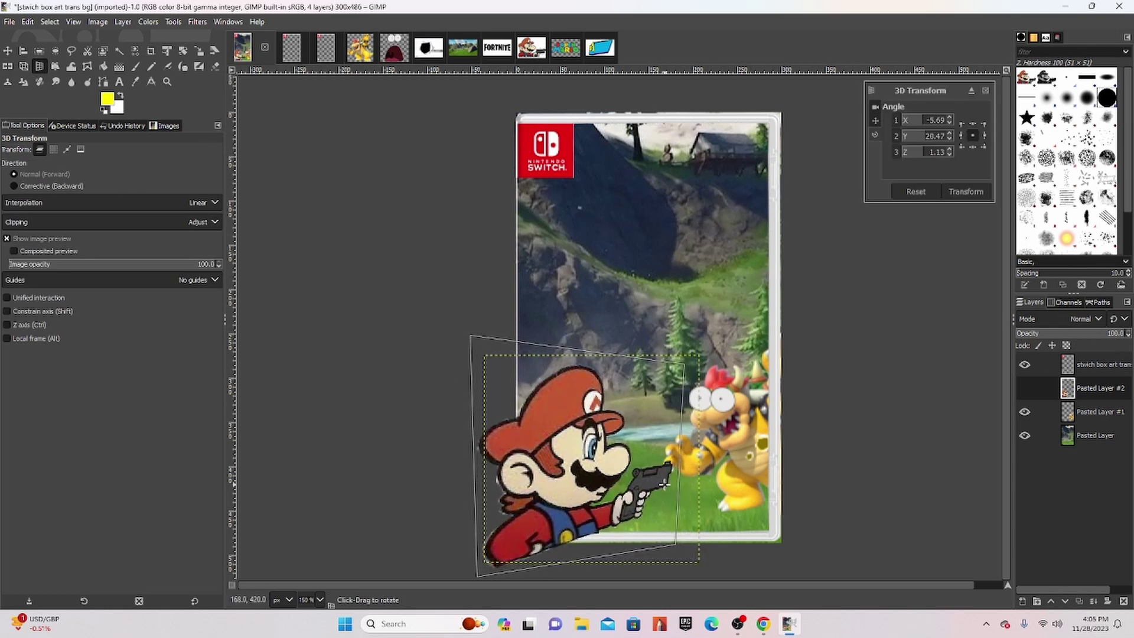
{"action": "left_click", "coordinate": [8, 51]}
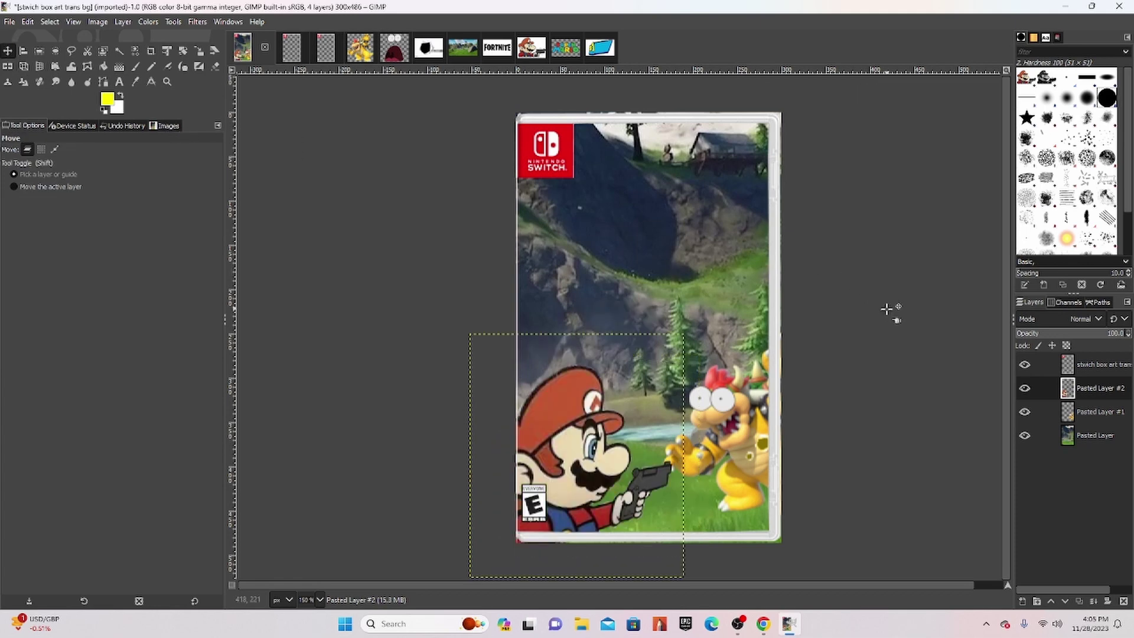
Turn the #1 banner's outline path into a selection and paste it onto the cover as a new layer
{"action": "left_click", "coordinate": [605, 51]}
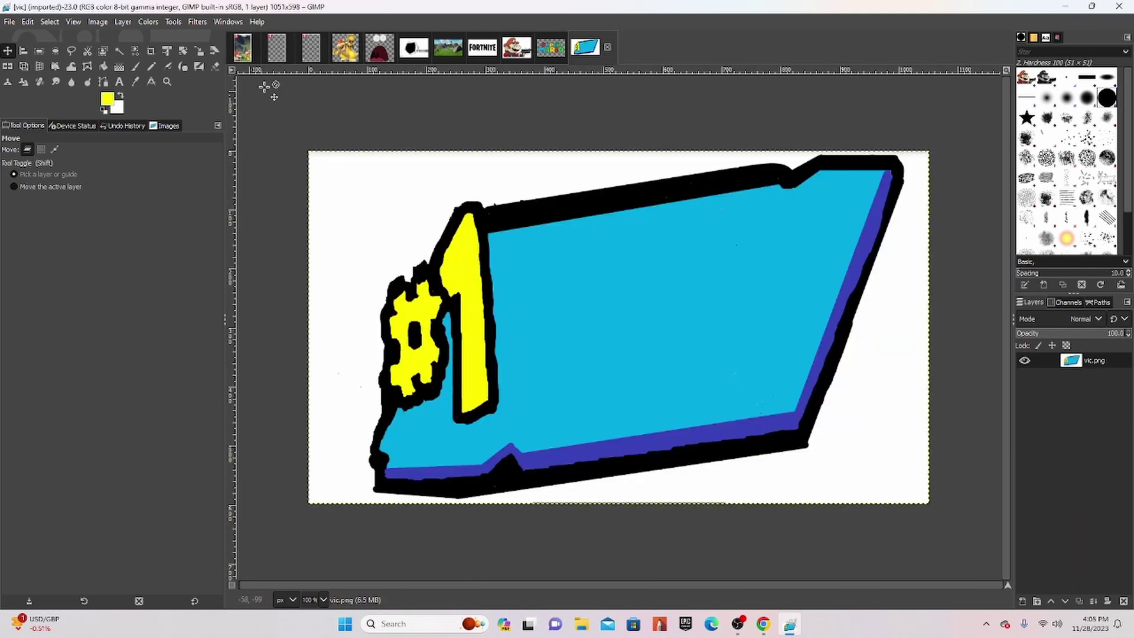
{"action": "left_click", "coordinate": [103, 83]}
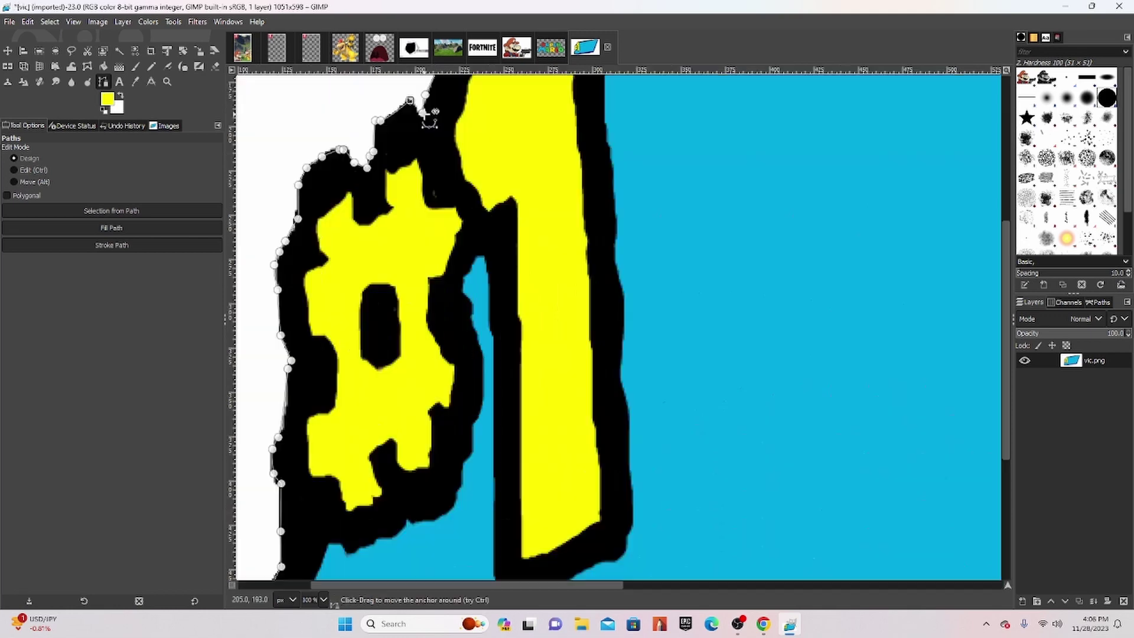
{"action": "left_click", "coordinate": [1097, 302]}
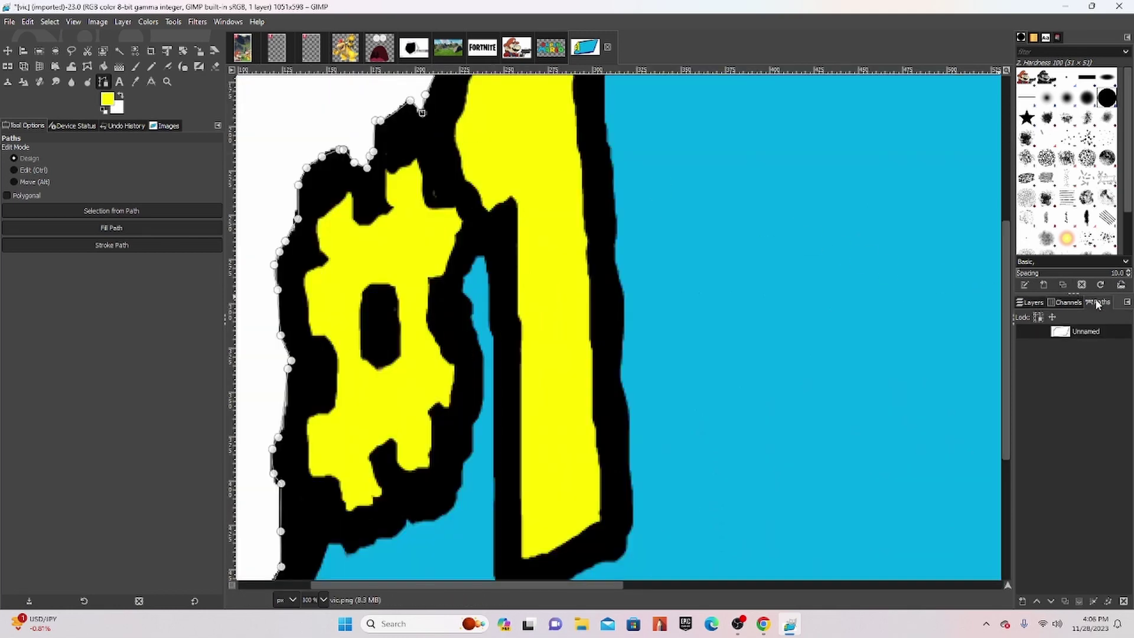
{"action": "right_click", "coordinate": [1076, 336]}
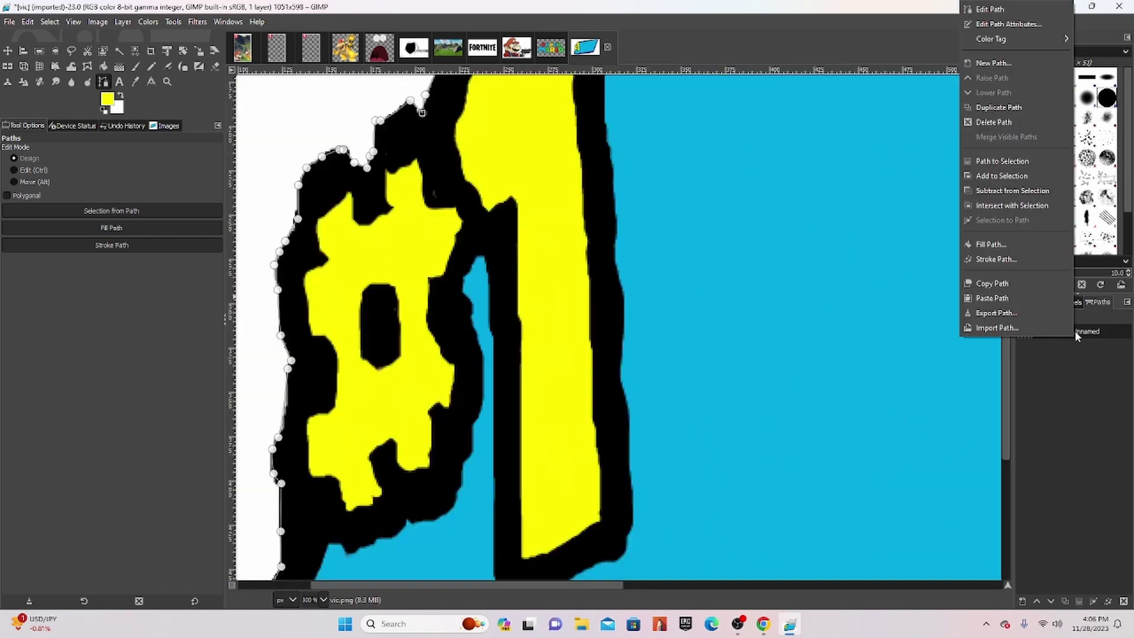
{"action": "left_click", "coordinate": [1004, 158]}
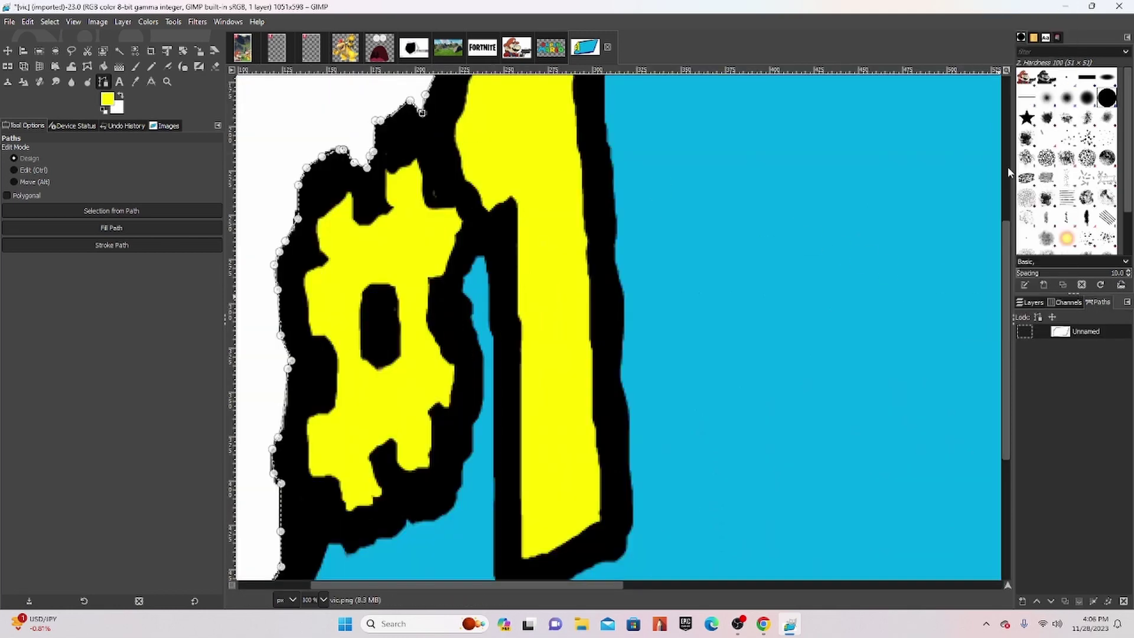
{"action": "left_click", "coordinate": [243, 48]}
{"action": "key", "text": "ctrl"}
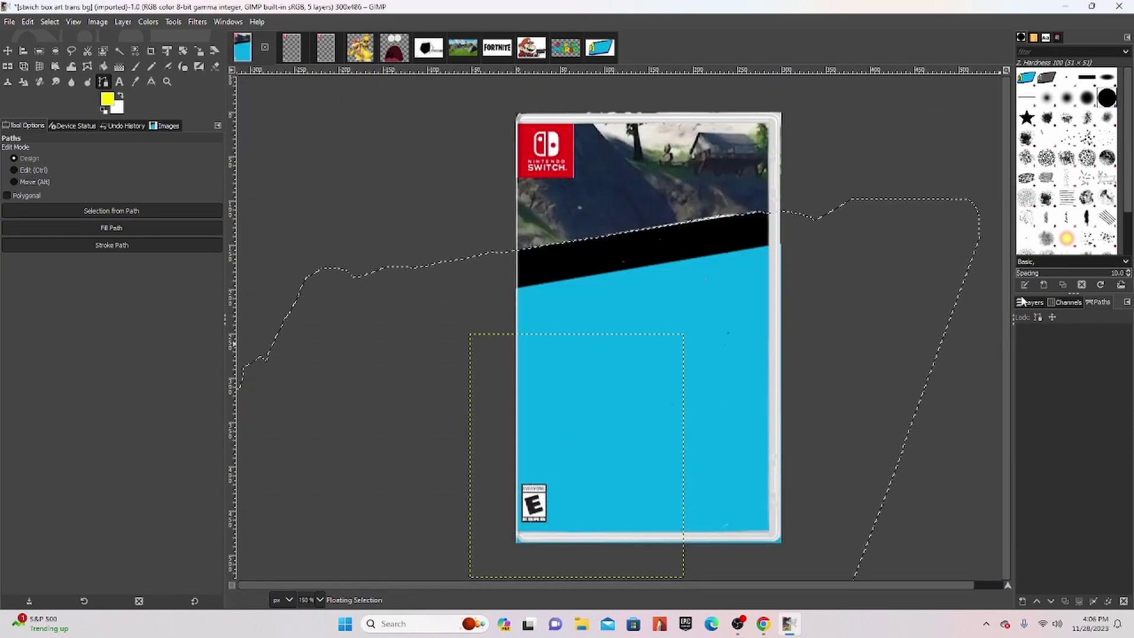
{"action": "left_click", "coordinate": [1044, 602]}
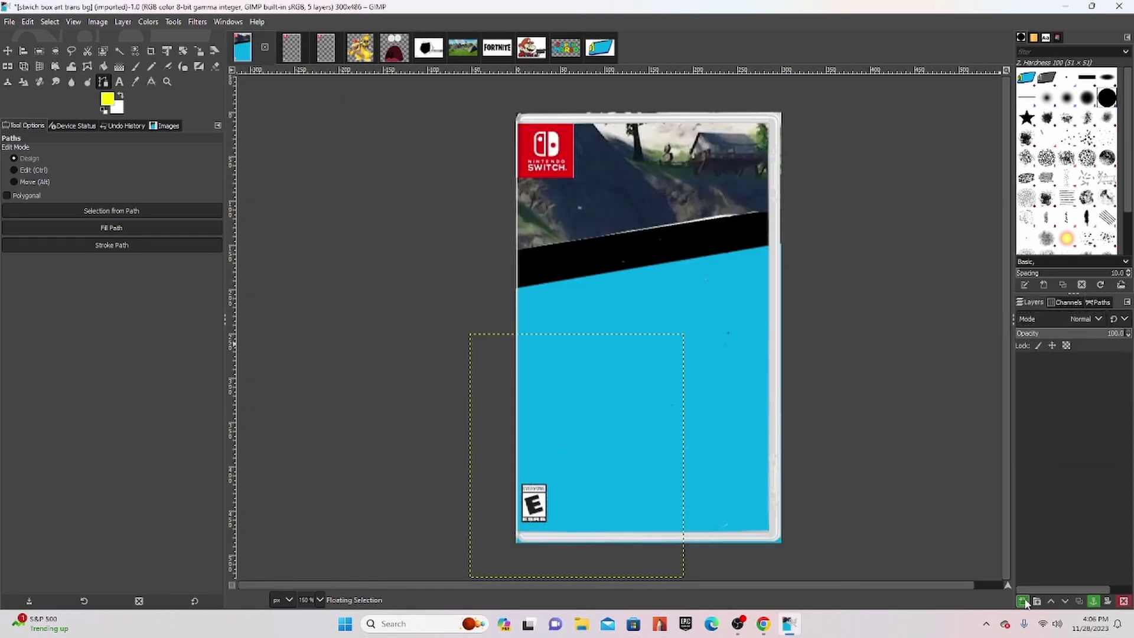
{"action": "left_click", "coordinate": [696, 370]}
Move the blue banner up and shrink it to 493x316, undoing an accidental frame move
{"action": "left_click", "coordinate": [8, 50]}
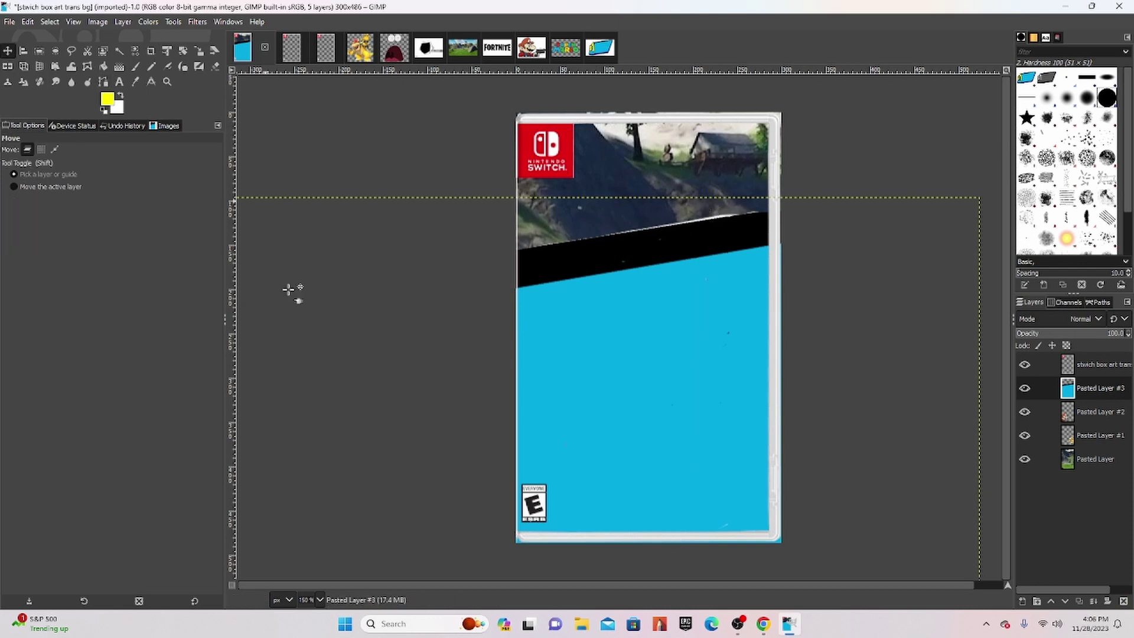
{"action": "left_click_drag", "start_coordinate": [593, 416], "coordinate": [612, 109]}
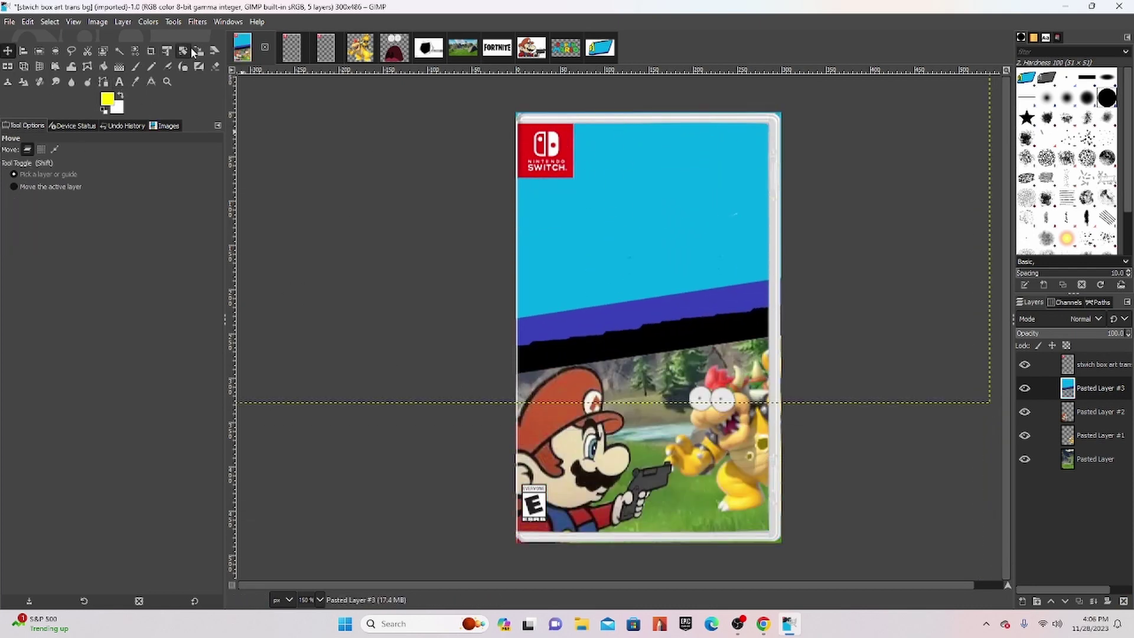
{"action": "left_click", "coordinate": [199, 51]}
{"action": "left_click", "coordinate": [571, 304]}
{"action": "left_click_drag", "start_coordinate": [571, 304], "coordinate": [837, 285]}
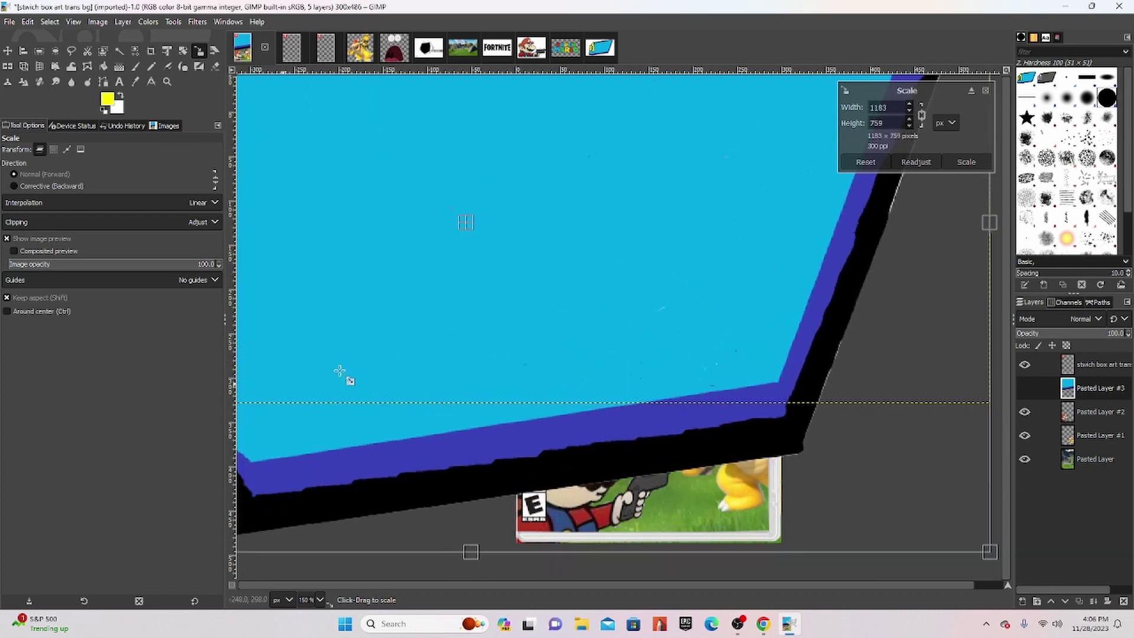
{"action": "left_click", "coordinate": [7, 51]}
{"action": "left_click_drag", "start_coordinate": [682, 113], "coordinate": [638, 231]}
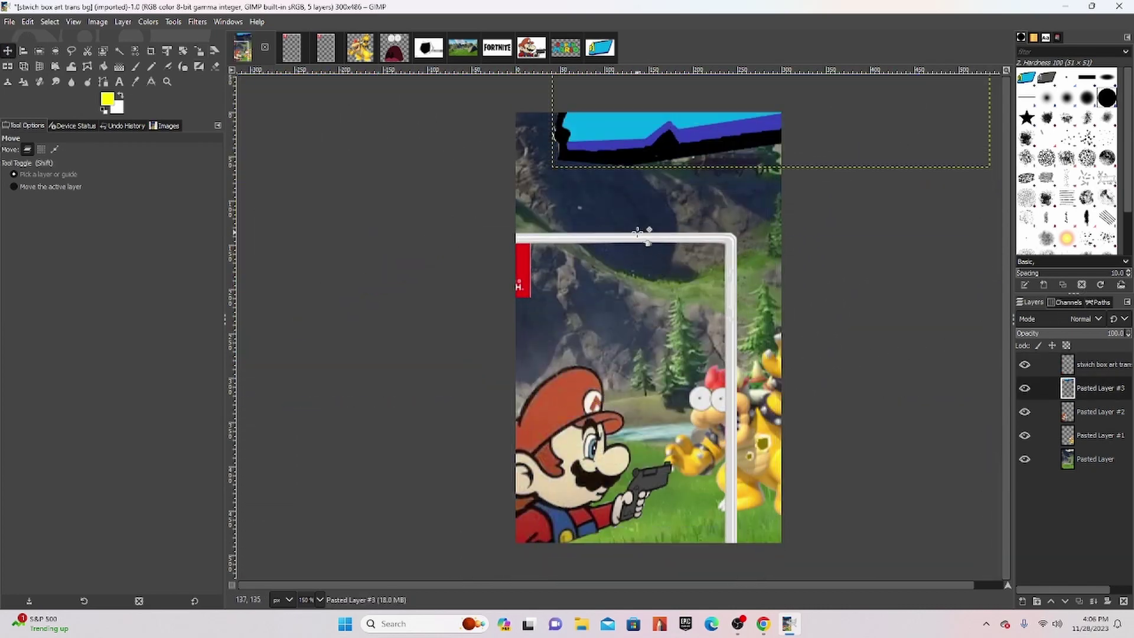
{"action": "key", "text": "ctrl+z"}
Shrink the banner to 157x101 and place it at the top of the cover
{"action": "left_click_drag", "start_coordinate": [656, 147], "coordinate": [490, 419]}
{"action": "left_click", "coordinate": [206, 52]}
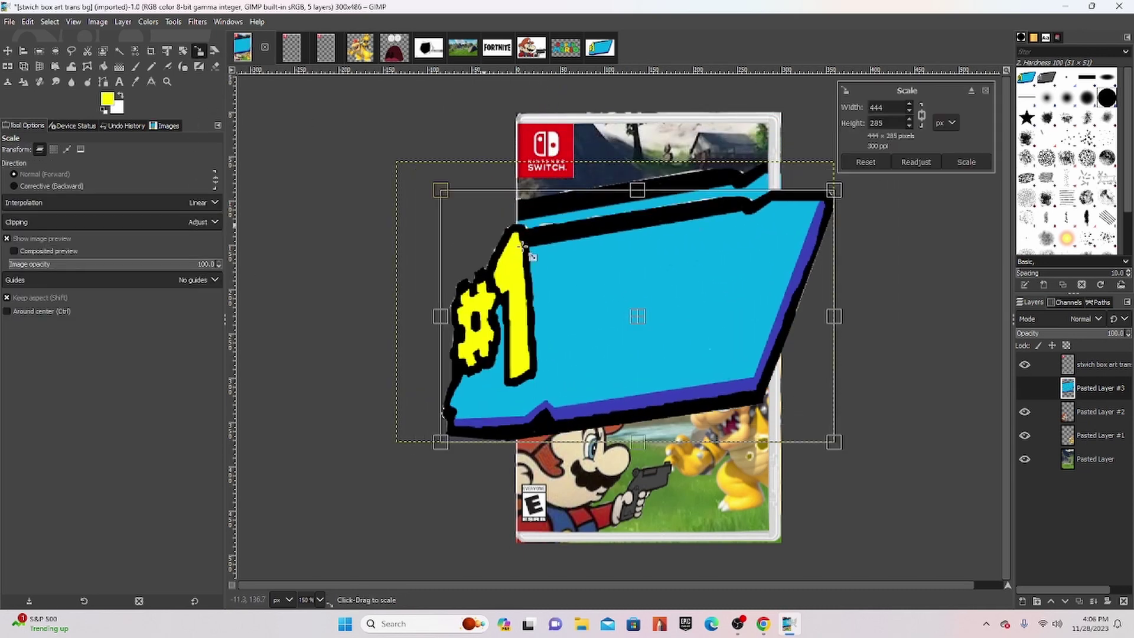
{"action": "left_click_drag", "start_coordinate": [514, 198], "coordinate": [696, 353]}
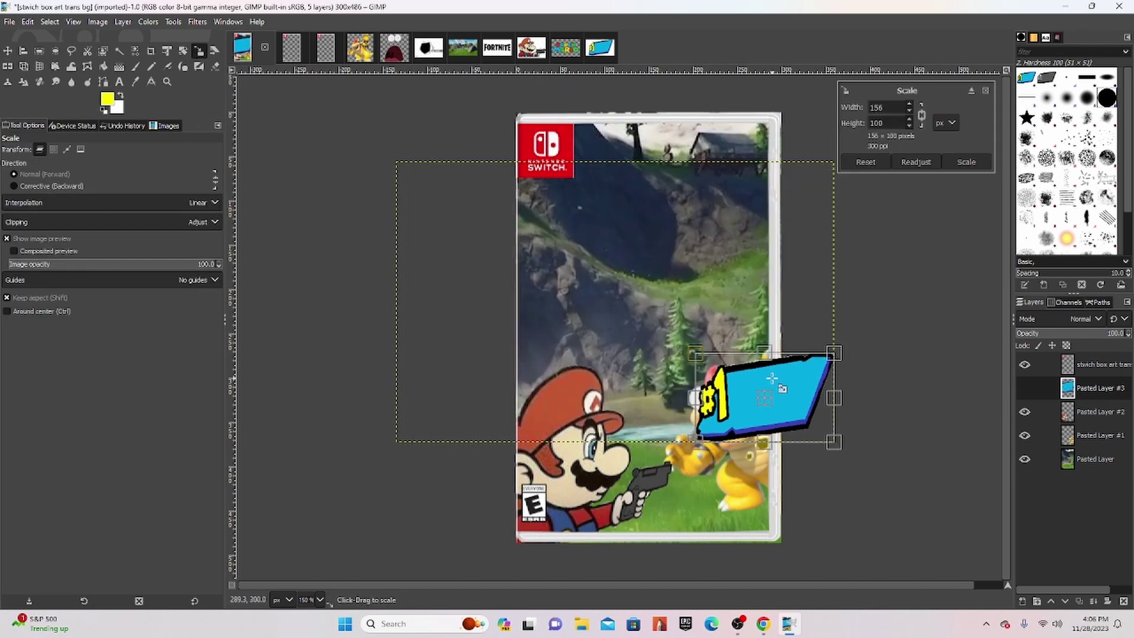
{"action": "left_click", "coordinate": [8, 52]}
{"action": "left_click_drag", "start_coordinate": [732, 403], "coordinate": [627, 187]}
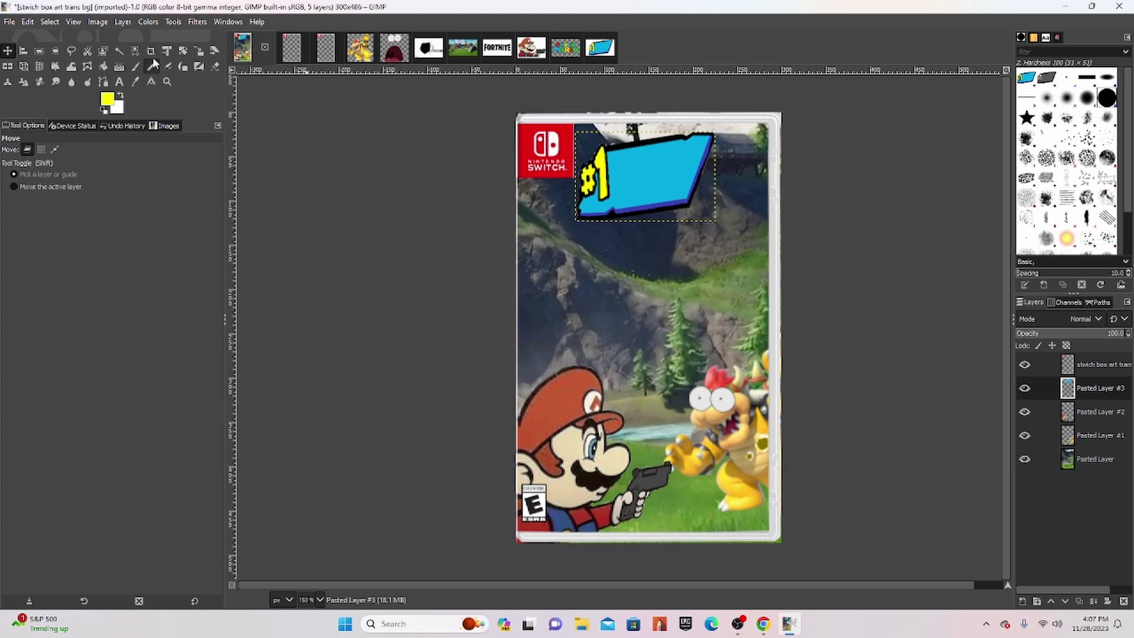
Widen and heighten the #1 banner and position it at the cover's top
{"action": "left_click", "coordinate": [199, 52]}
{"action": "left_click", "coordinate": [641, 177]}
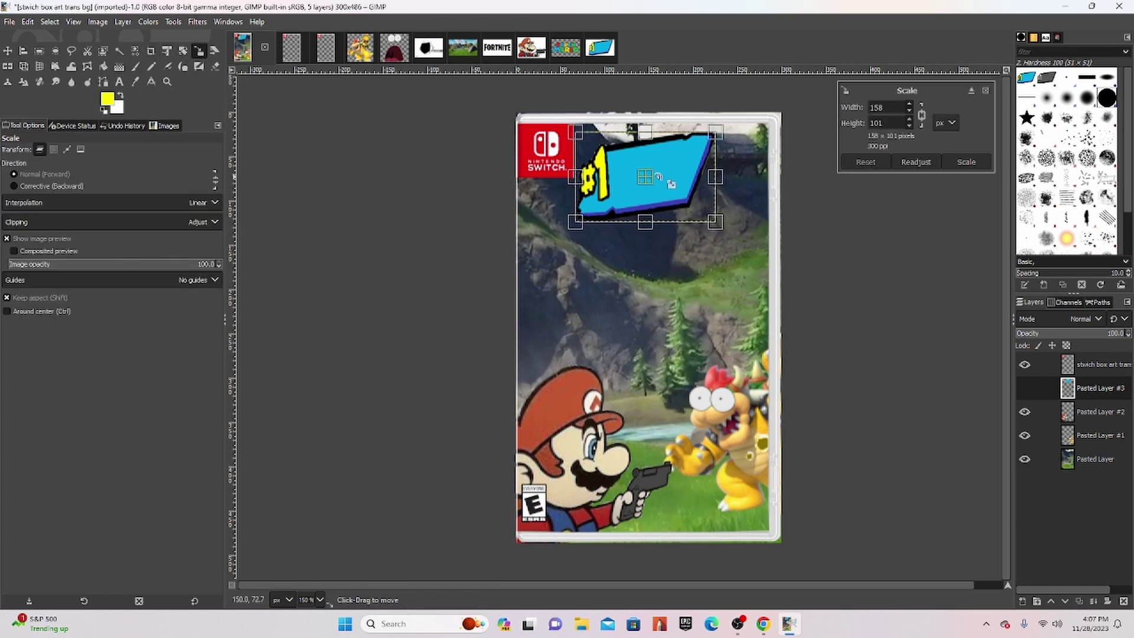
{"action": "left_click_drag", "start_coordinate": [723, 176], "coordinate": [778, 185]}
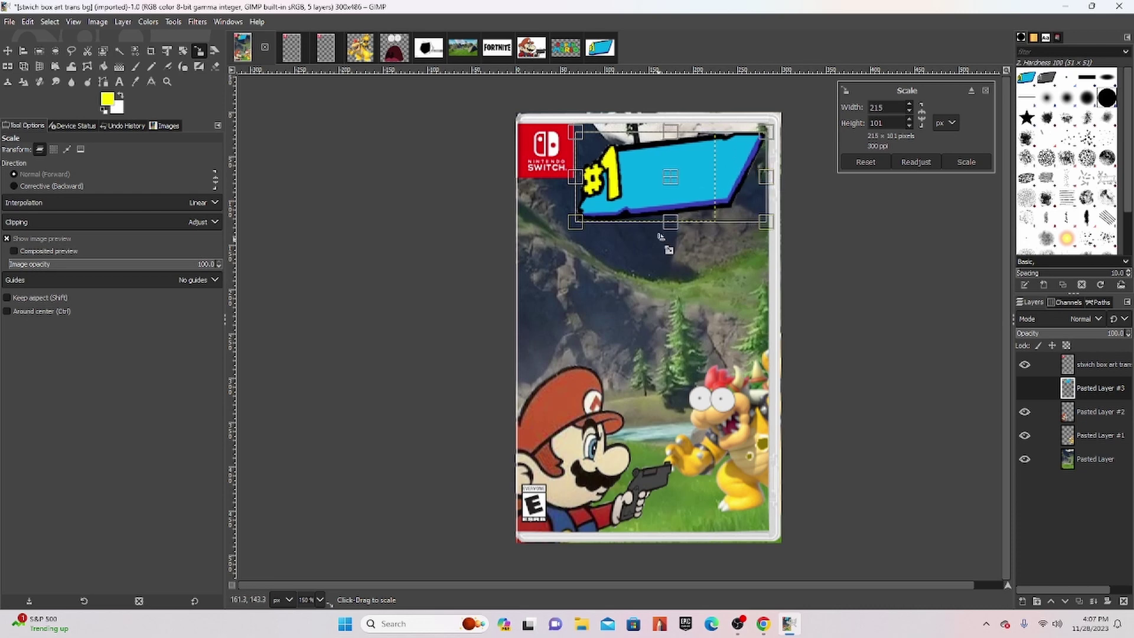
{"action": "left_click_drag", "start_coordinate": [662, 226], "coordinate": [665, 251]}
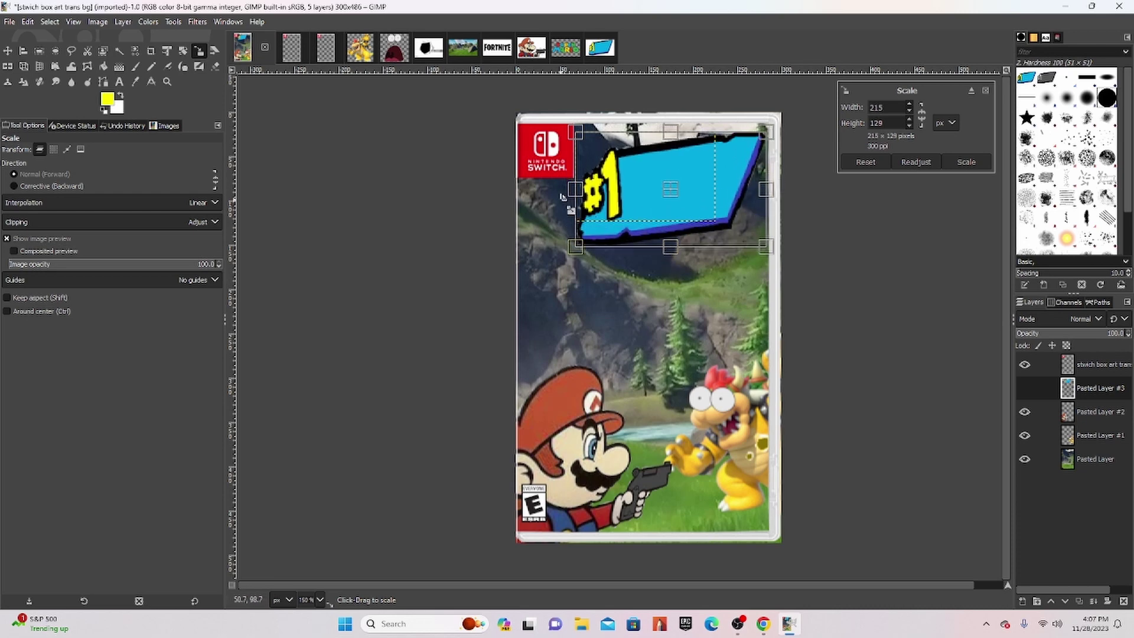
{"action": "left_click_drag", "start_coordinate": [571, 193], "coordinate": [523, 192]}
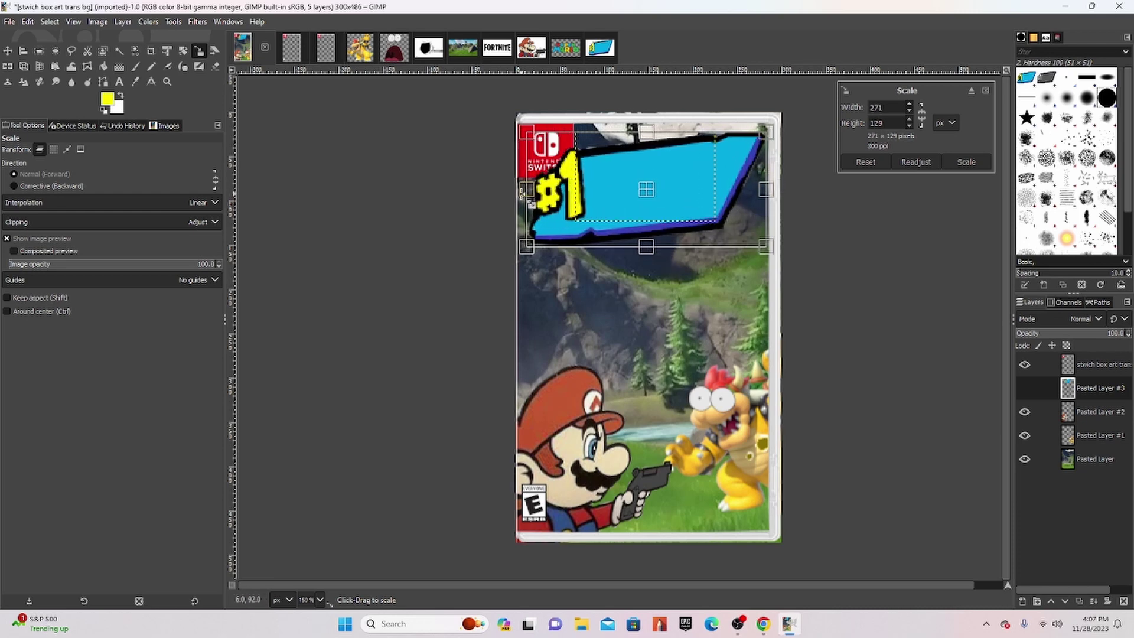
{"action": "left_click", "coordinate": [7, 51]}
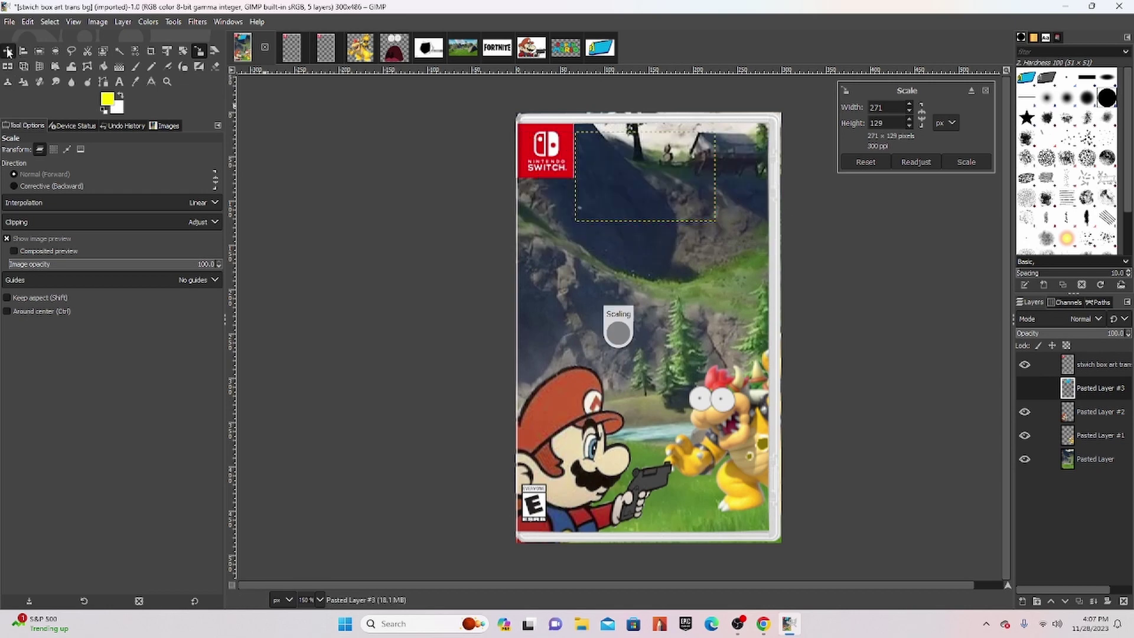
{"action": "left_click_drag", "start_coordinate": [636, 224], "coordinate": [655, 210]}
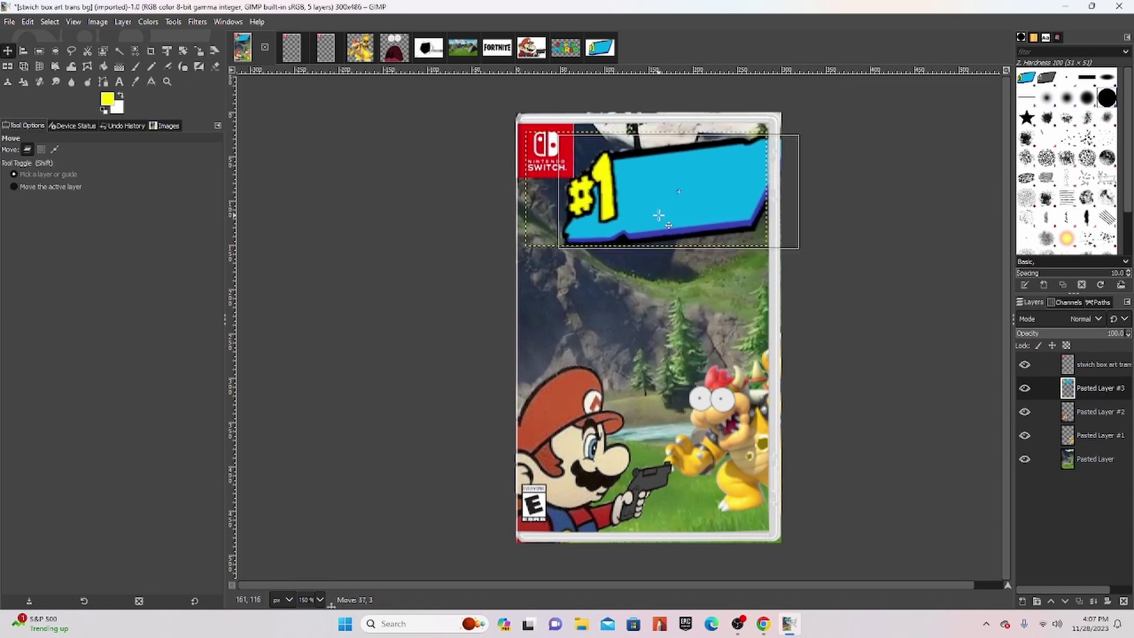
{"action": "left_click_drag", "start_coordinate": [655, 209], "coordinate": [651, 202]}
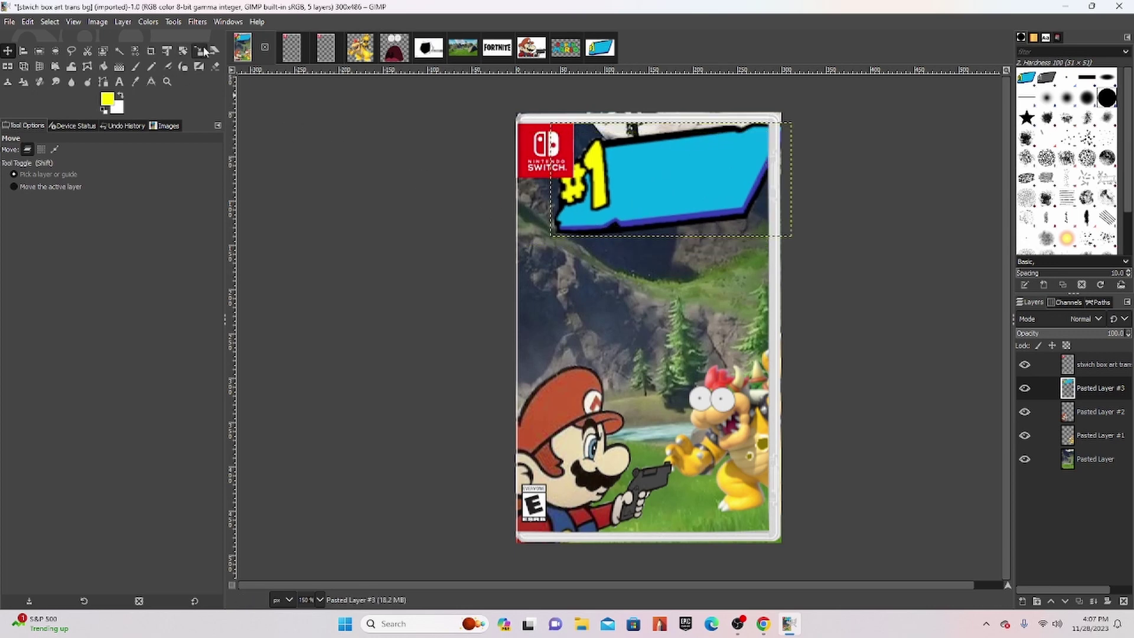
Stretch the banner to about 310x154, reaching the left edge, and nudge it down slightly
{"action": "left_click", "coordinate": [199, 51]}
{"action": "left_click", "coordinate": [656, 222]}
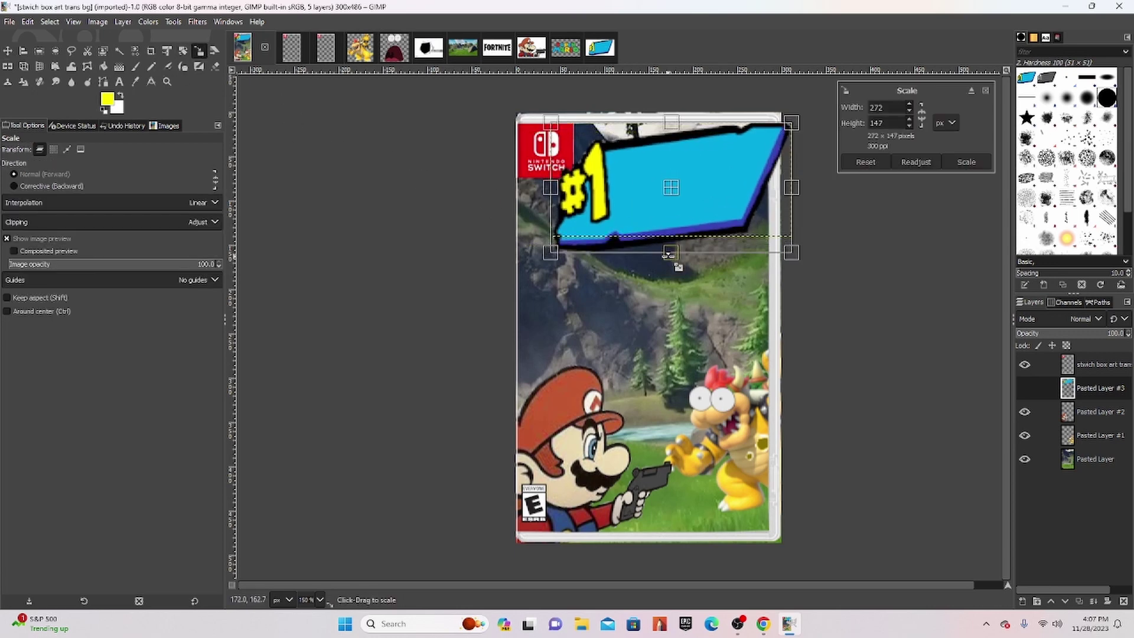
{"action": "left_click_drag", "start_coordinate": [670, 236], "coordinate": [670, 258]}
{"action": "left_click_drag", "start_coordinate": [555, 192], "coordinate": [516, 190]}
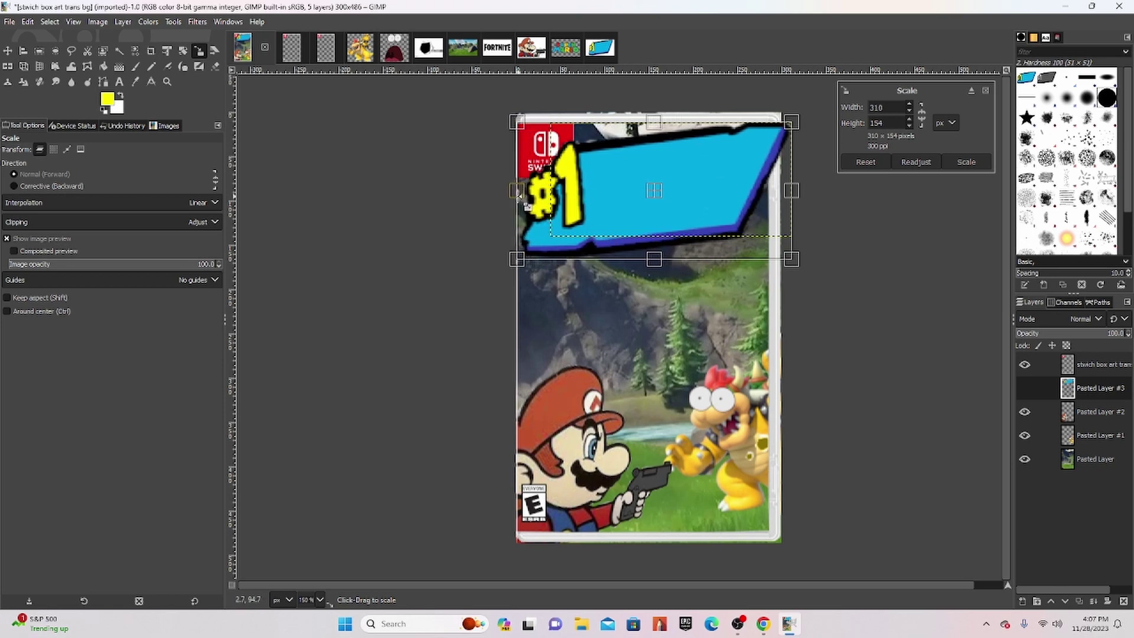
{"action": "left_click", "coordinate": [7, 52]}
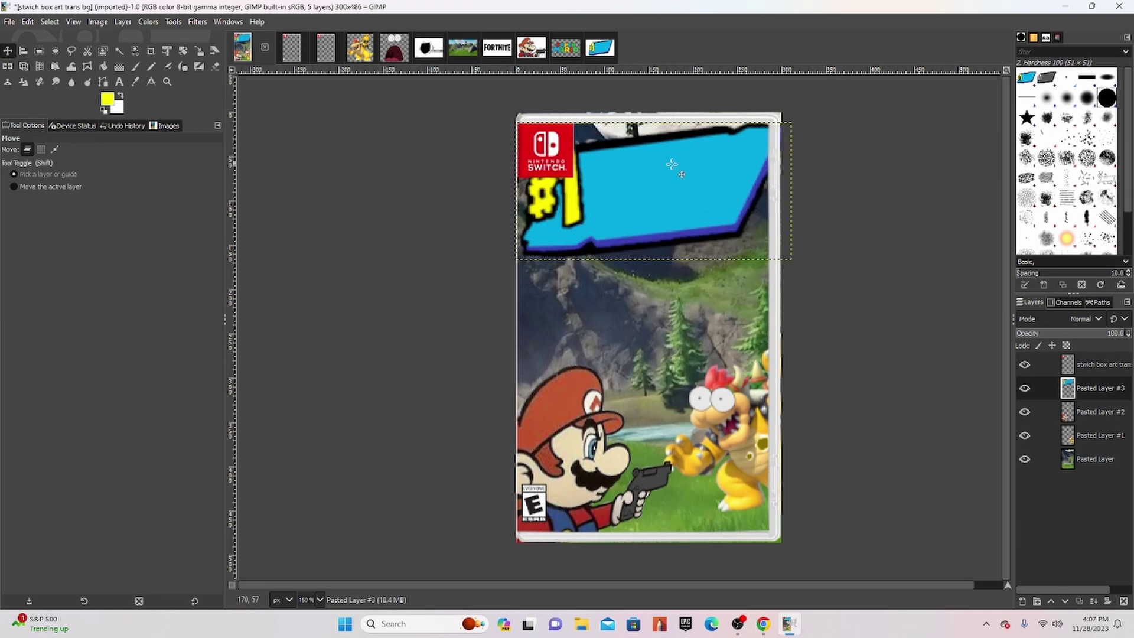
{"action": "left_click_drag", "start_coordinate": [701, 196], "coordinate": [701, 205]}
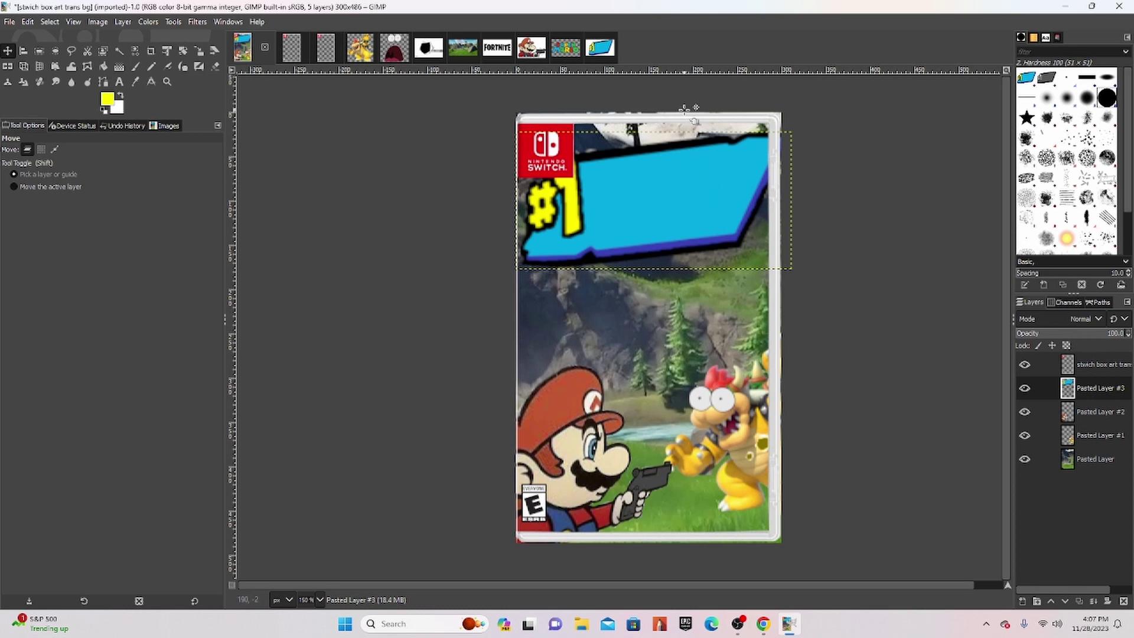
On the Super Mario logo image, lasso part of the SUPER MARIO wordmark, restarting the trace once
{"action": "left_click", "coordinate": [569, 56]}
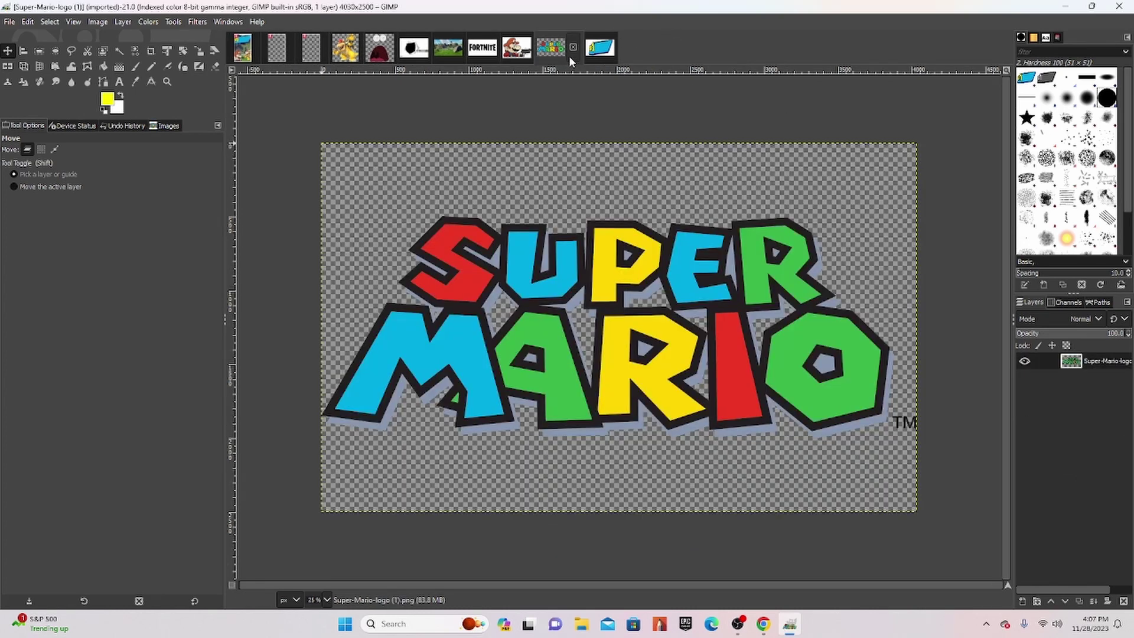
{"action": "left_click", "coordinate": [482, 51]}
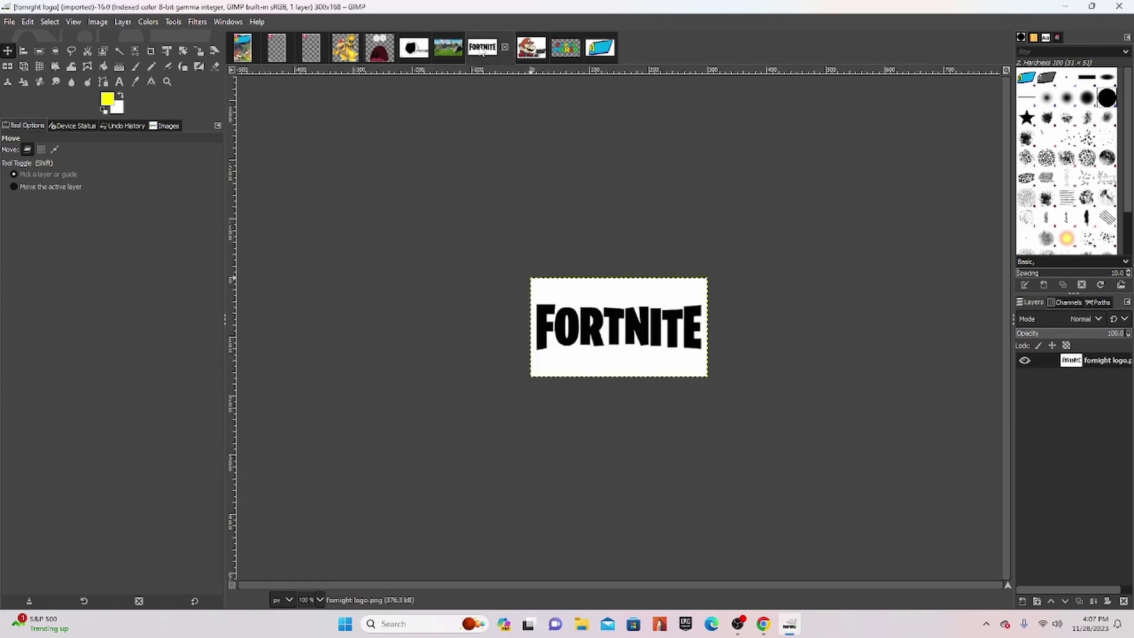
{"action": "left_click", "coordinate": [568, 48]}
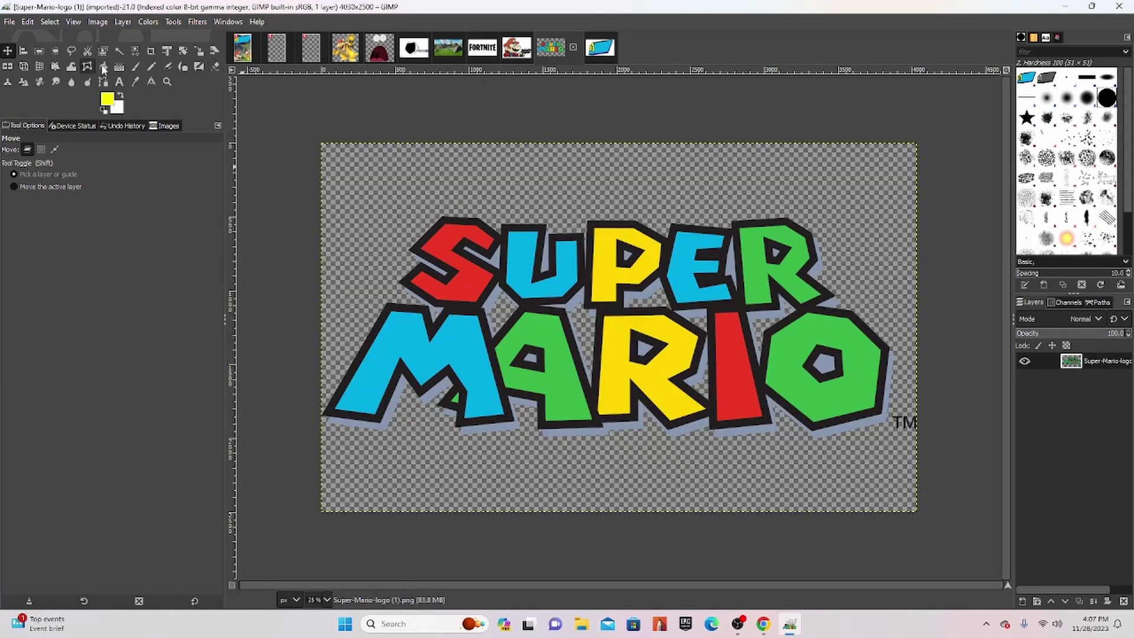
{"action": "left_click", "coordinate": [71, 52]}
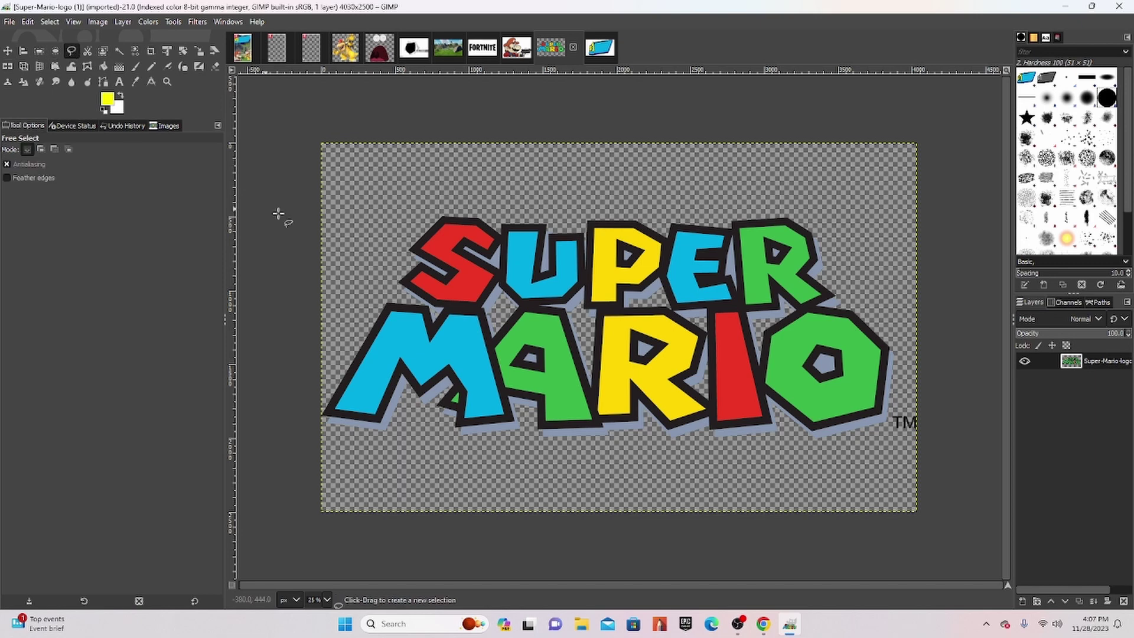
{"action": "mouse_move", "coordinate": [330, 264]}
{"action": "left_mouse_down"}
{"action": "mouse_move", "coordinate": [764, 514]}
{"action": "mouse_move", "coordinate": [859, 493]}
{"action": "left_mouse_up"}
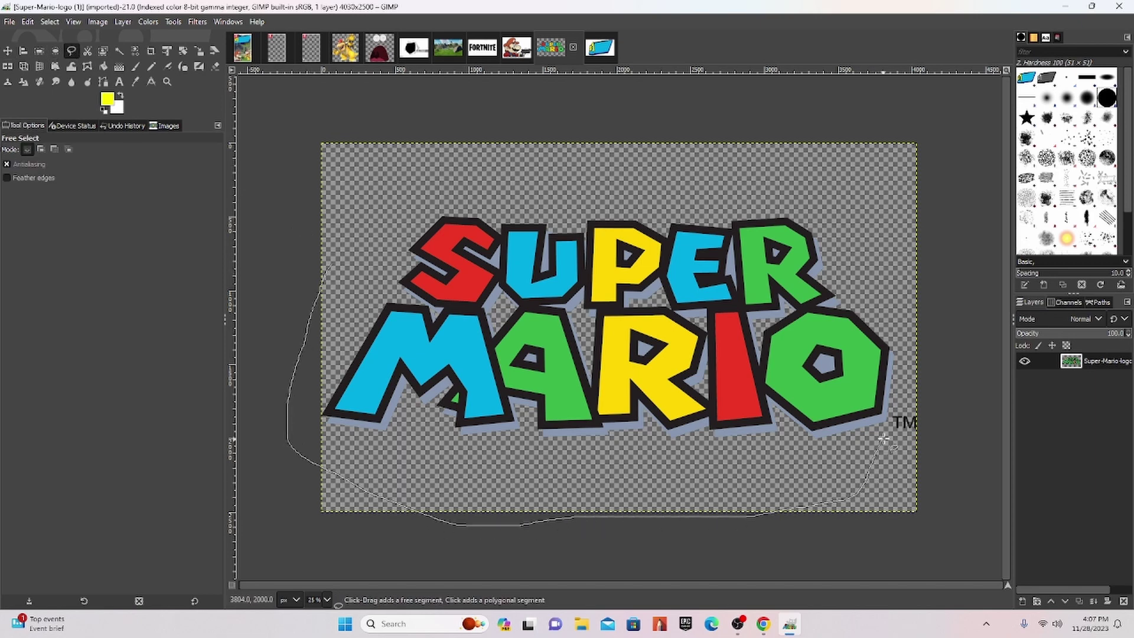
{"action": "left_click_drag", "start_coordinate": [896, 395], "coordinate": [895, 393]}
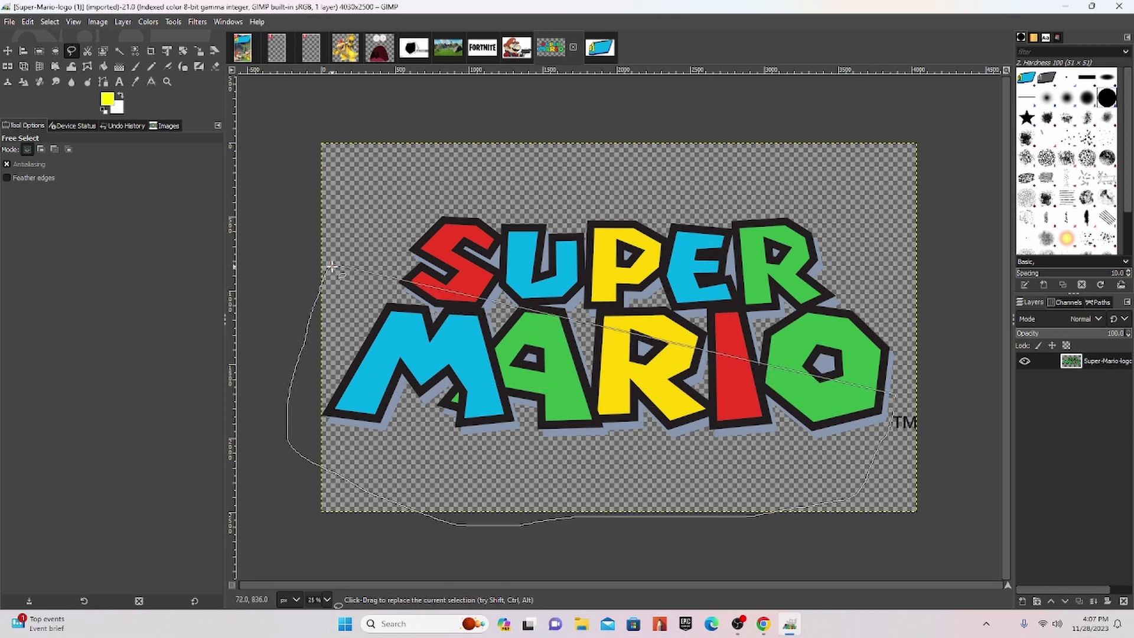
{"action": "key", "text": "Escape"}
{"action": "left_click_drag", "start_coordinate": [336, 267], "coordinate": [952, 420]}
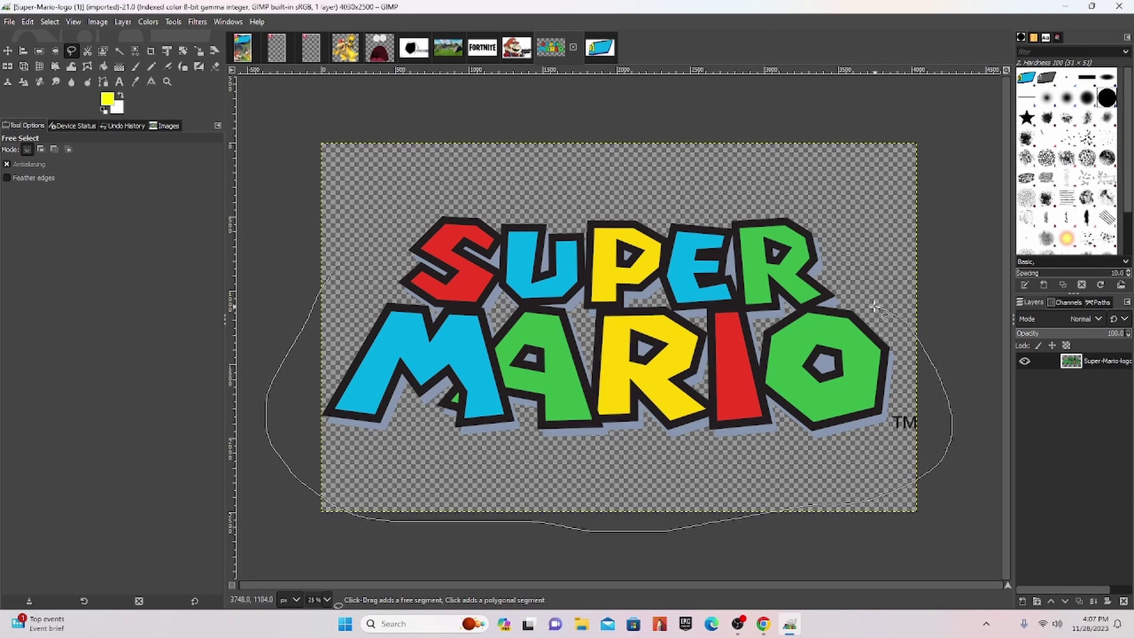
{"action": "scroll", "coordinate": [849, 304], "scroll_direction": "up", "scroll_amount": 2}
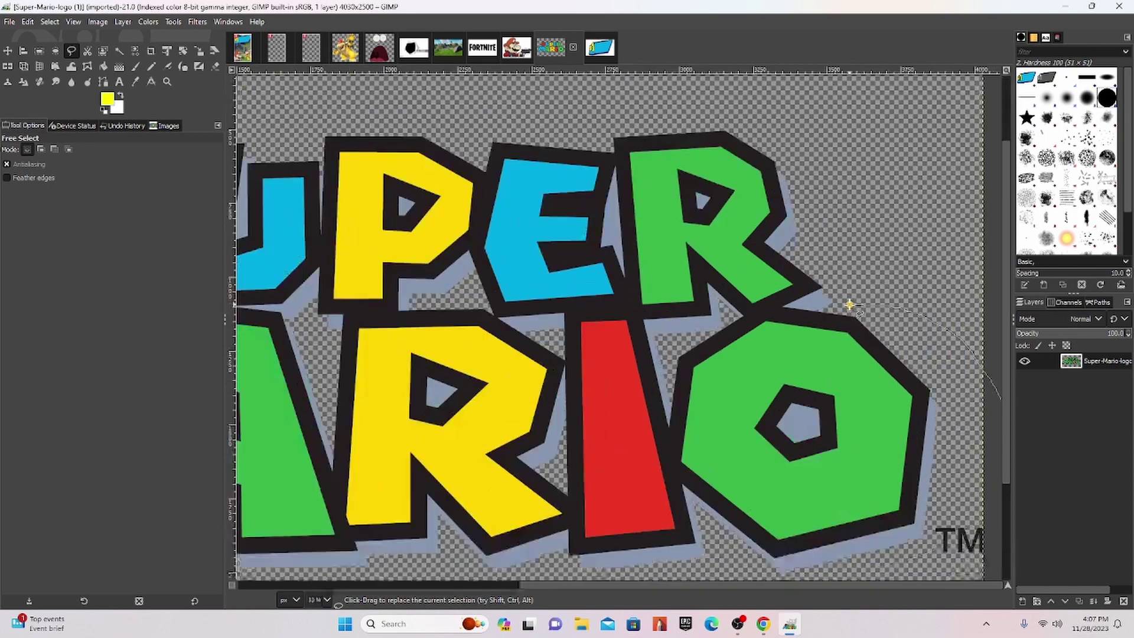
{"action": "scroll", "coordinate": [849, 304], "scroll_direction": "up", "scroll_amount": 2}
{"action": "left_click_drag", "start_coordinate": [848, 304], "coordinate": [817, 312]}
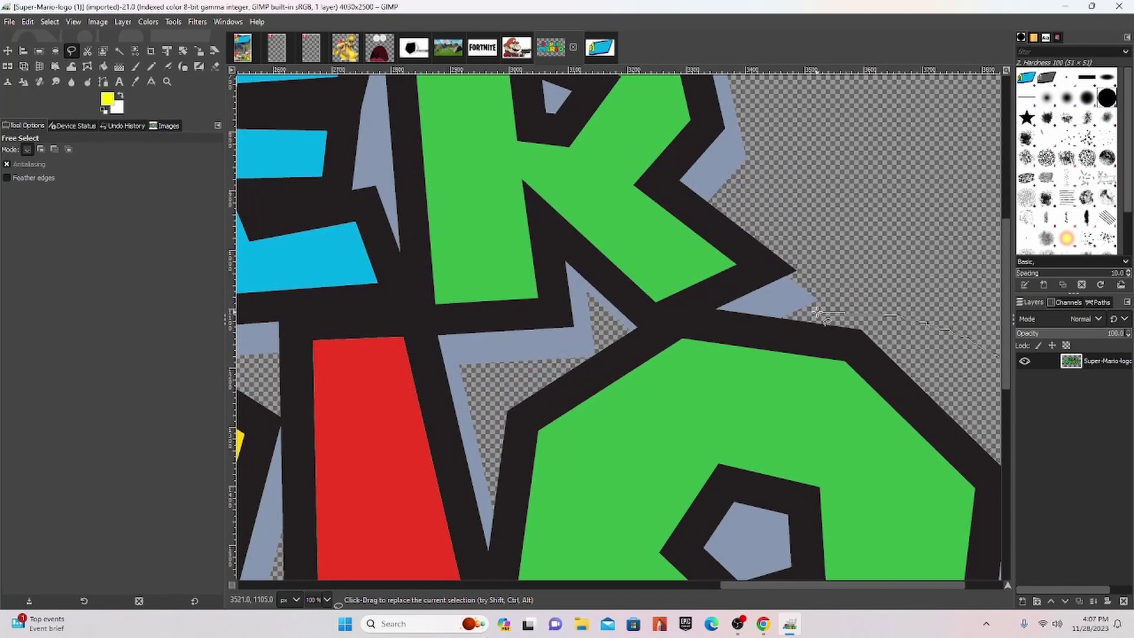
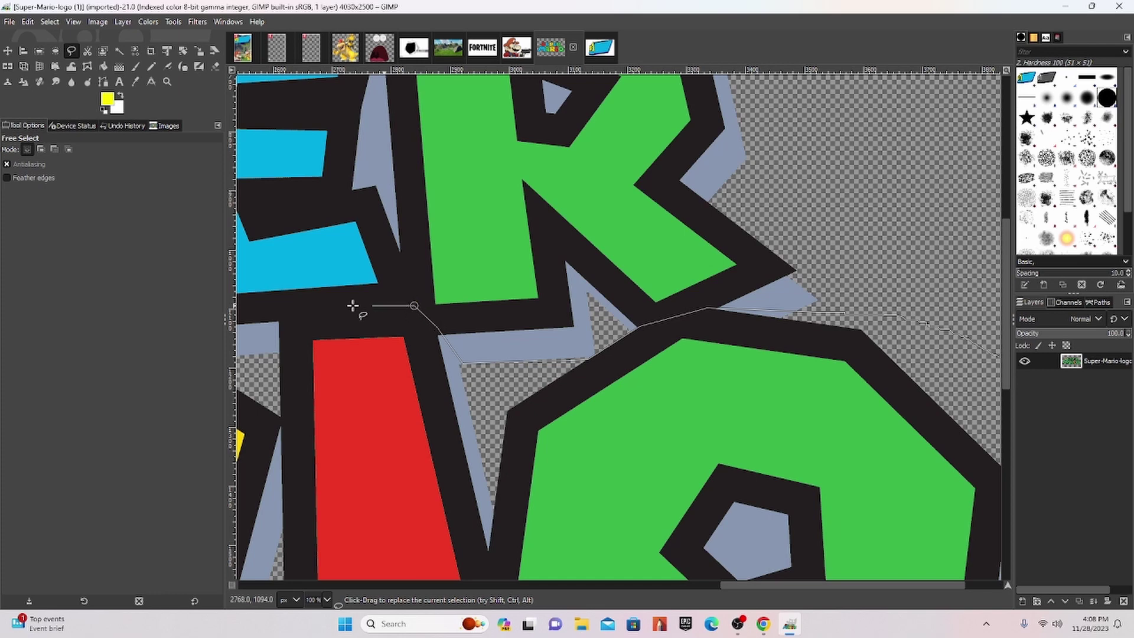
Close the Free Select outline around the MARIO lettering and copy it to the clipboard
{"action": "left_click", "coordinate": [283, 316]}
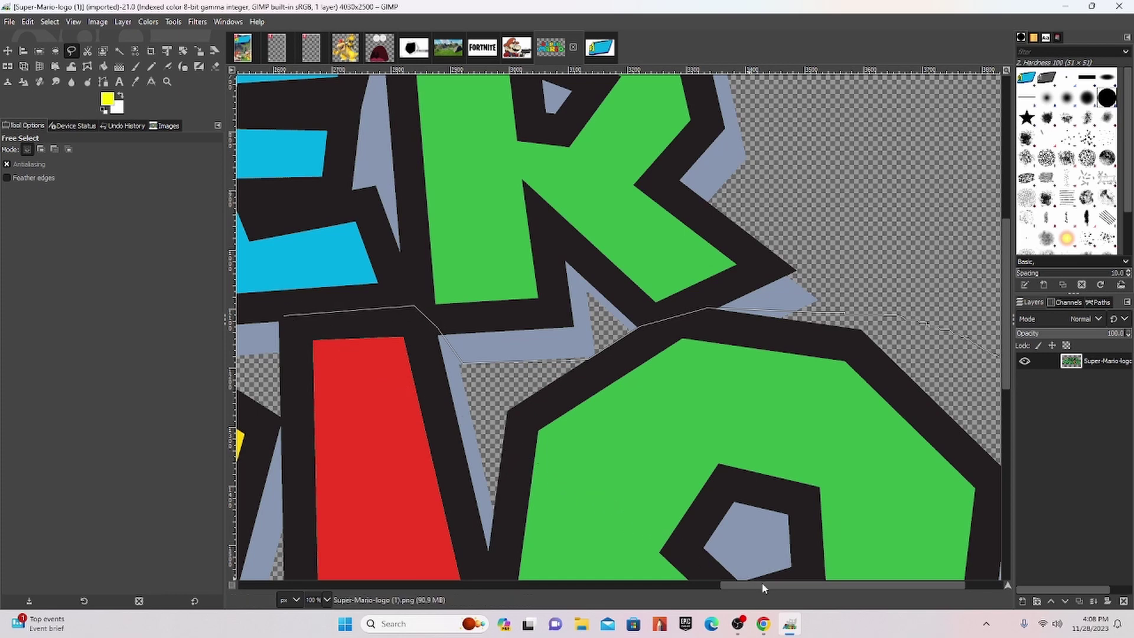
{"action": "left_click_drag", "start_coordinate": [762, 585], "coordinate": [618, 586]}
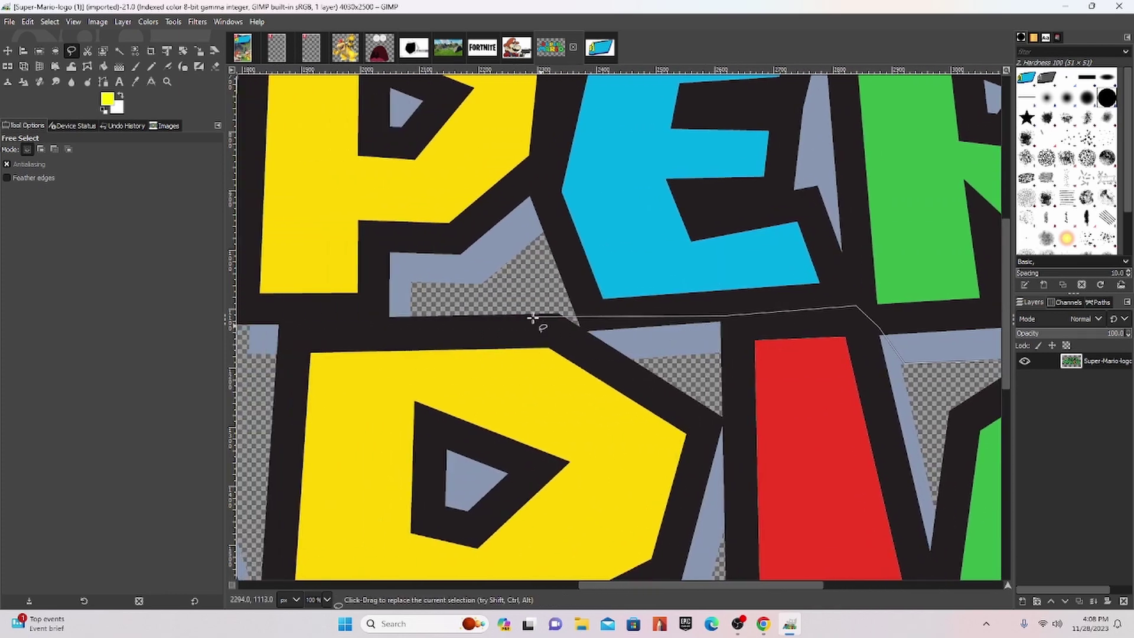
{"action": "scroll", "coordinate": [558, 317], "scroll_direction": "down", "scroll_amount": 3}
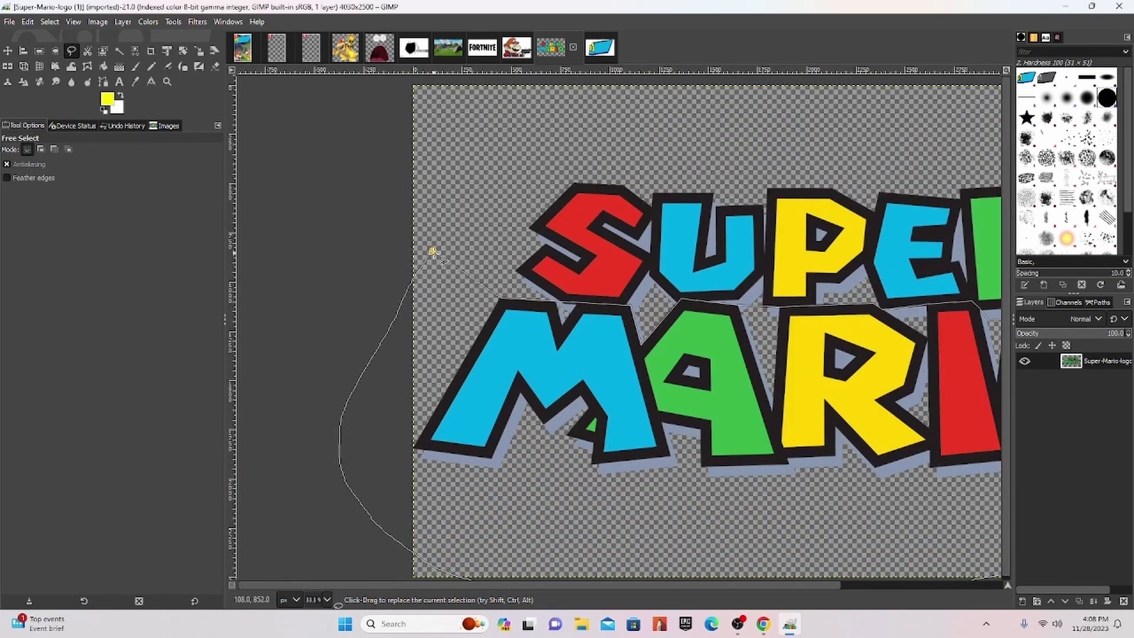
{"action": "left_click", "coordinate": [433, 252]}
{"action": "key", "text": "Return"}
{"action": "key", "text": "ctrl+c"}
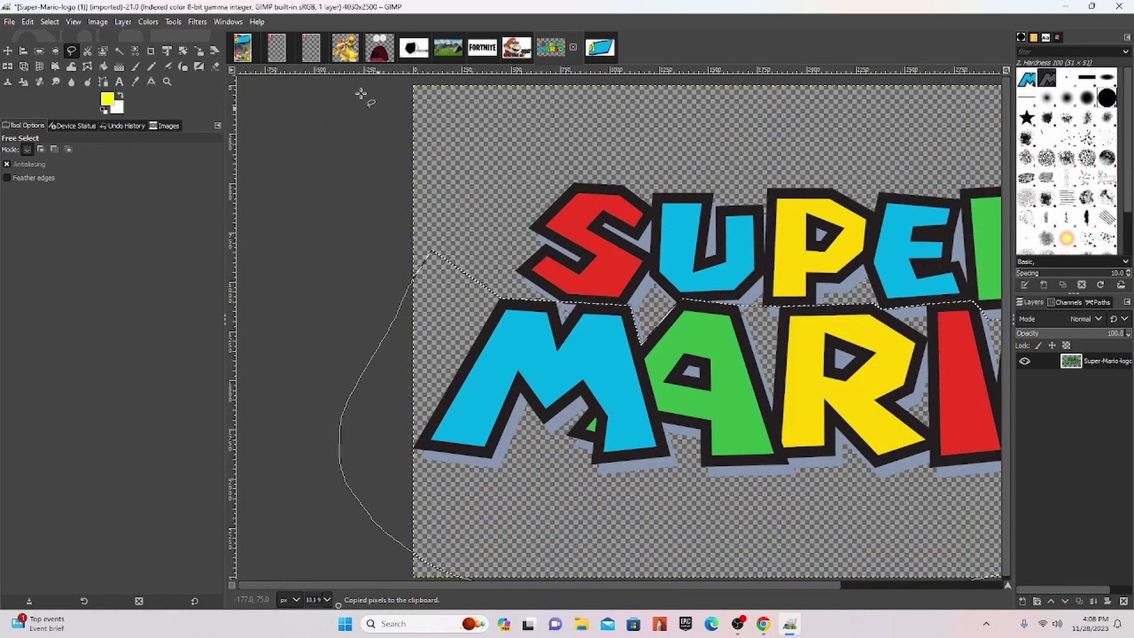
{"action": "left_click", "coordinate": [245, 48]}
Paste the MARIO lettering into the box art as its own layer and start scaling it
{"action": "key", "text": "ctrl+v"}
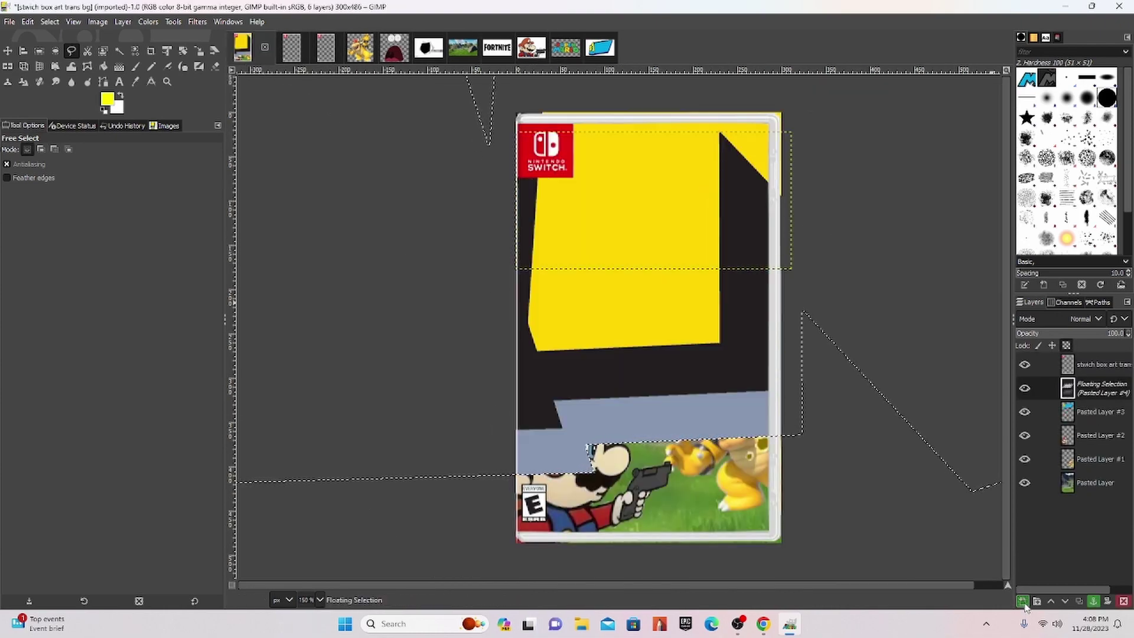
{"action": "left_click", "coordinate": [1023, 602]}
{"action": "left_click", "coordinate": [199, 50]}
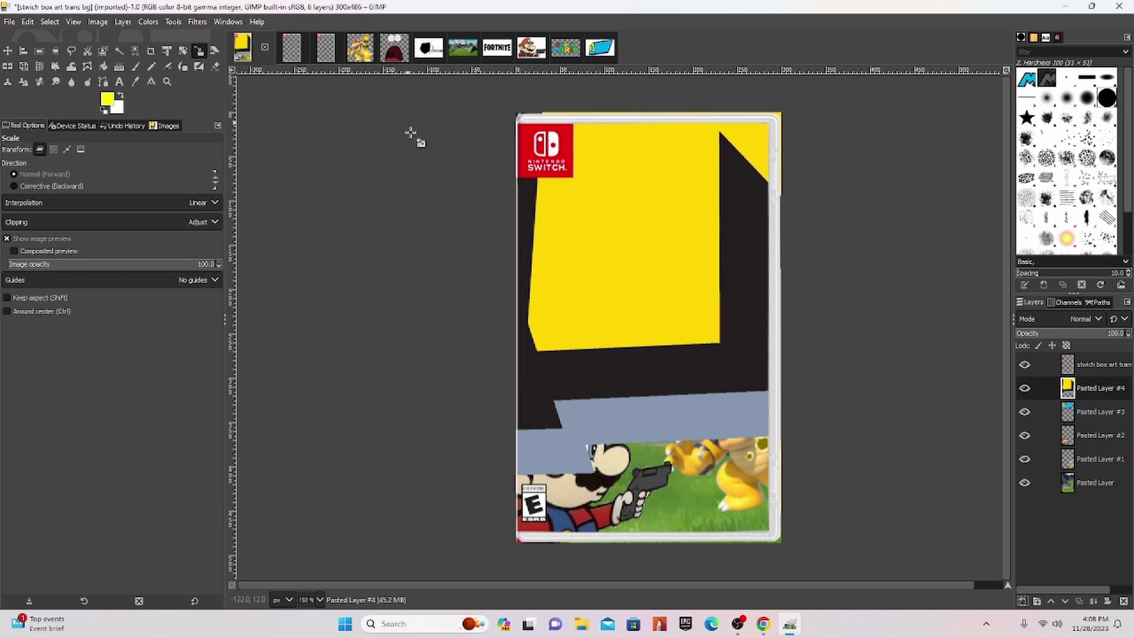
{"action": "left_click", "coordinate": [411, 133]}
{"action": "mouse_move", "coordinate": [387, 101]}
{"action": "left_mouse_down"}
{"action": "mouse_move", "coordinate": [551, 309]}
{"action": "mouse_move", "coordinate": [579, 322]}
{"action": "left_mouse_up"}
{"action": "key", "text": "ctrl+z"}
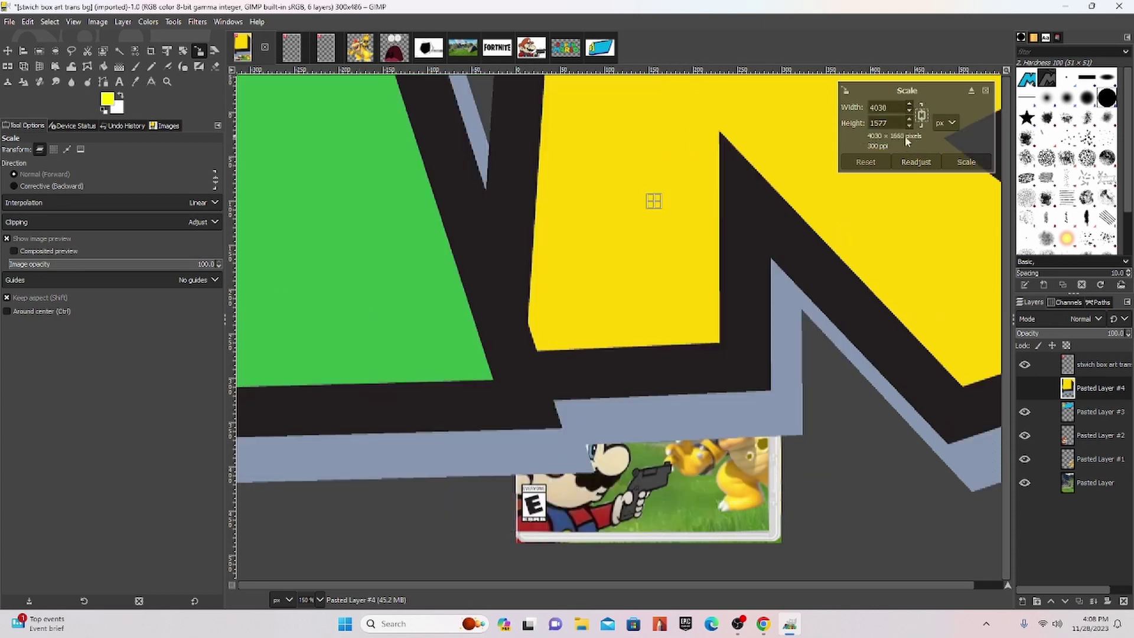
Shrink the MARIO layer and move it onto the box art's blue banner
{"action": "left_click_drag", "start_coordinate": [507, 106], "coordinate": [828, 407]}
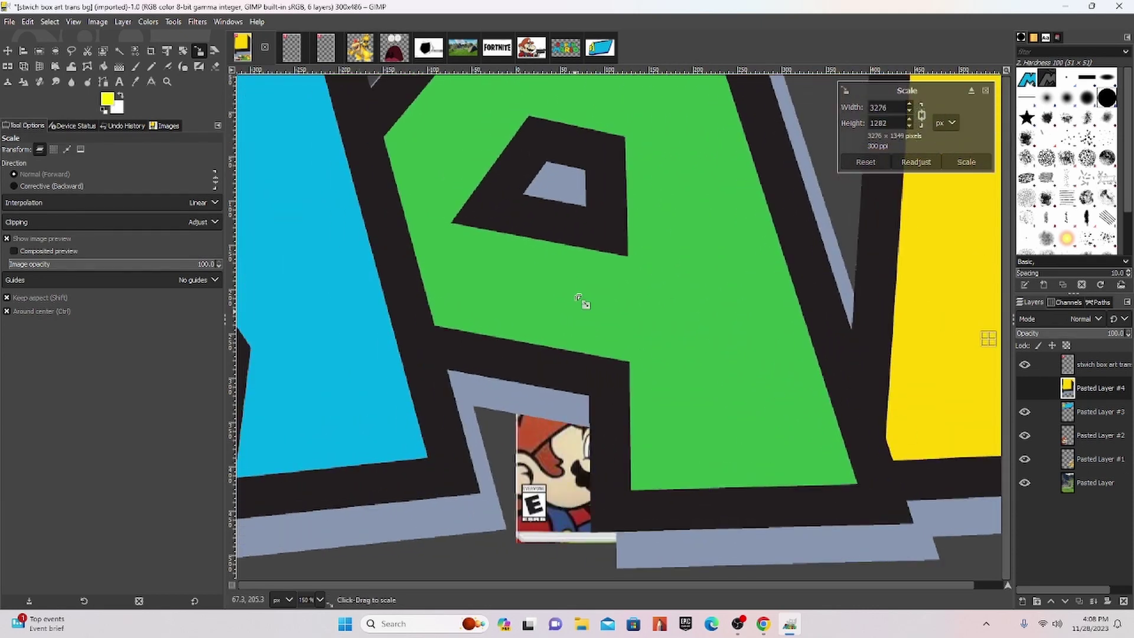
{"action": "scroll", "coordinate": [583, 300], "scroll_direction": "down", "scroll_amount": 4}
{"action": "scroll", "coordinate": [478, 240], "scroll_direction": "down", "scroll_amount": 3}
{"action": "left_click_drag", "start_coordinate": [537, 289], "coordinate": [657, 331]}
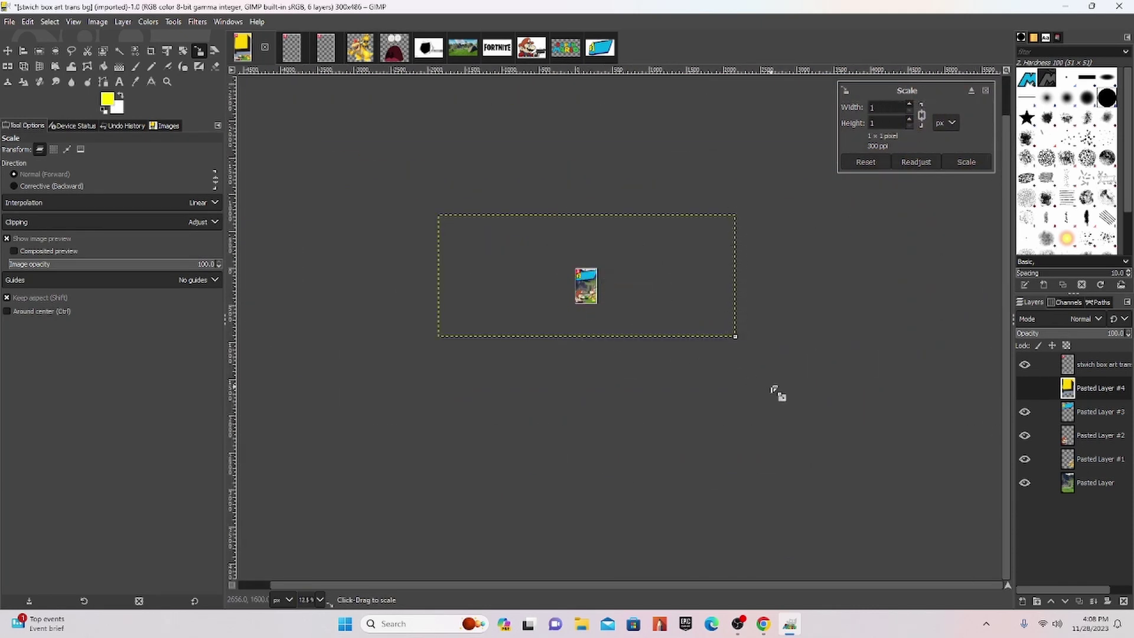
{"action": "key", "text": "m"}
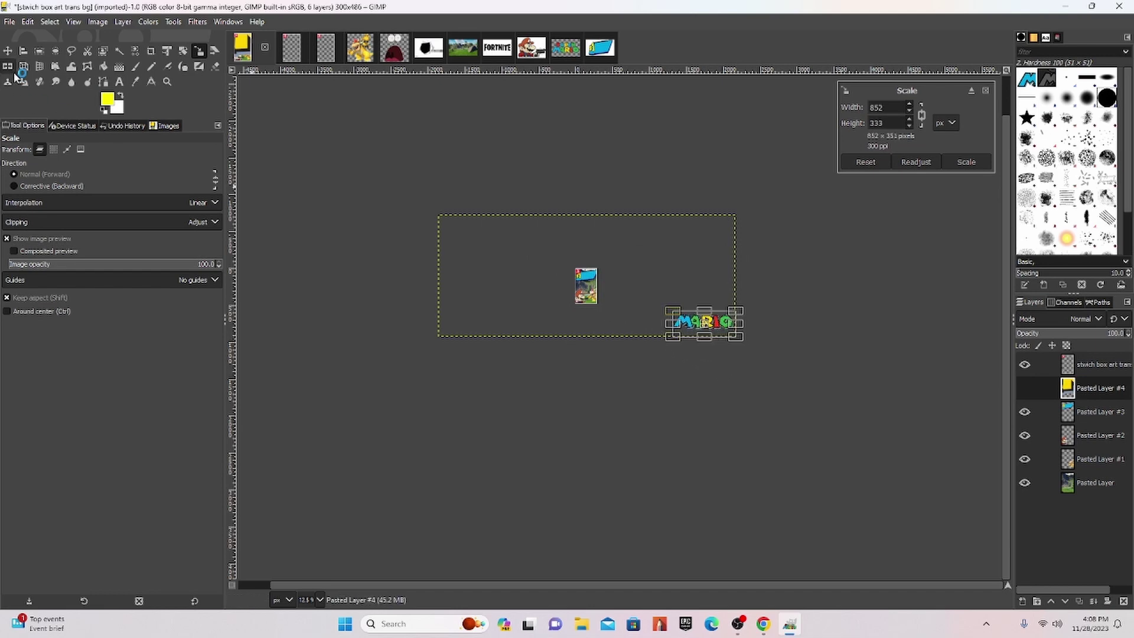
{"action": "left_click_drag", "start_coordinate": [706, 324], "coordinate": [581, 279]}
Scale the MARIO layer down further, toward 132×54 px
{"action": "left_click", "coordinate": [199, 50]}
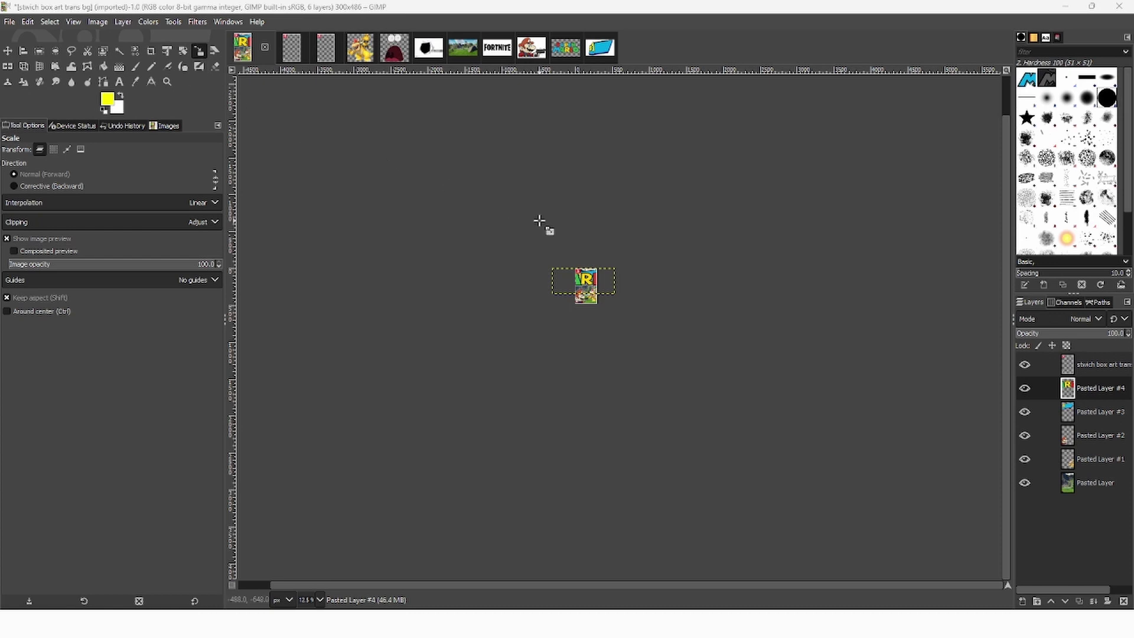
{"action": "key", "text": "plus"}
{"action": "key", "text": "plus"}
{"action": "key", "text": "plus"}
{"action": "key", "text": "plus"}
{"action": "left_click", "coordinate": [459, 279]}
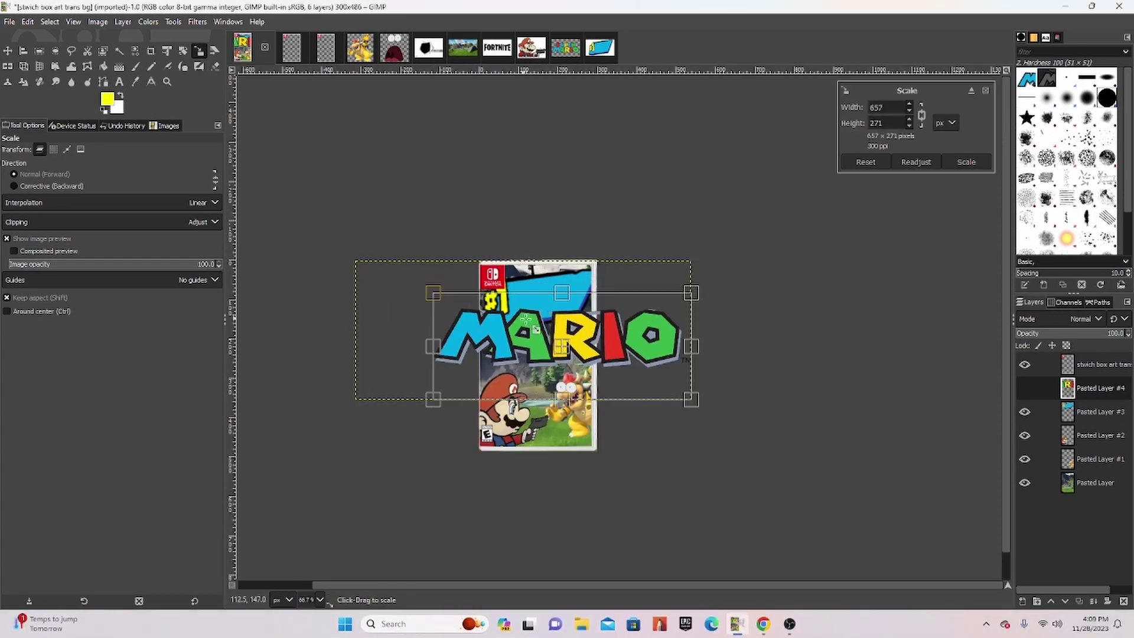
{"action": "mouse_move", "coordinate": [697, 399]}
{"action": "left_mouse_down"}
{"action": "mouse_move", "coordinate": [674, 363]}
{"action": "mouse_move", "coordinate": [560, 306]}
{"action": "left_mouse_up"}
Apply the smaller size, erase the IO letters so it reads MAR, and nudge it on the banner
{"action": "left_click", "coordinate": [8, 50]}
{"action": "scroll", "coordinate": [560, 306], "scroll_direction": "up", "scroll_amount": 3, "text": "ctrl"}
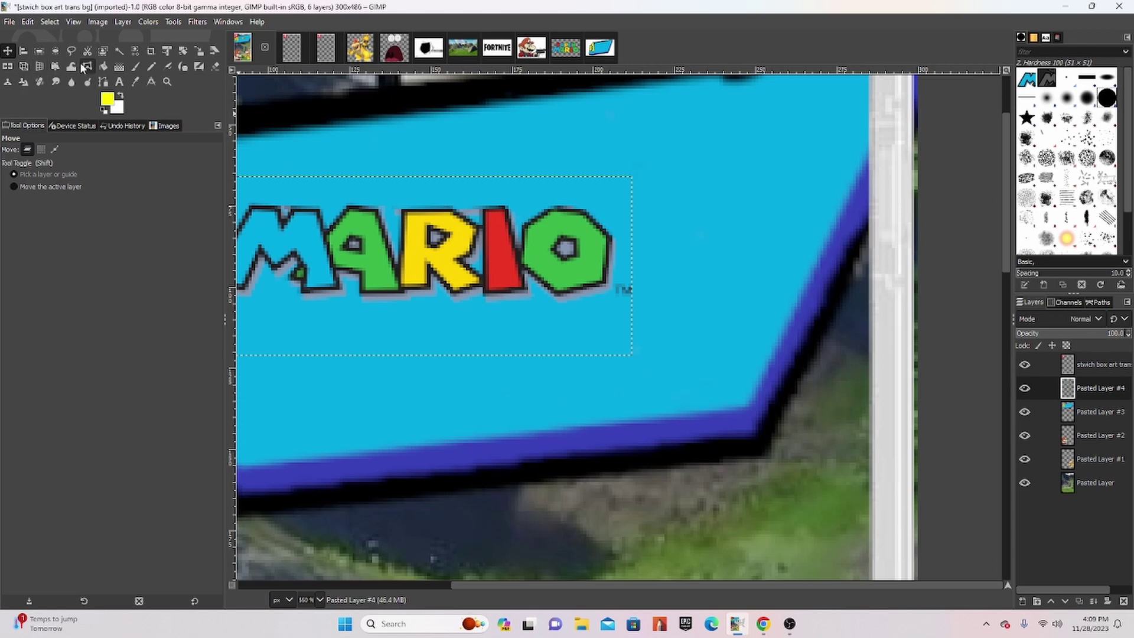
{"action": "key", "text": "shift+e"}
{"action": "left_click_drag", "start_coordinate": [497, 224], "coordinate": [550, 299]}
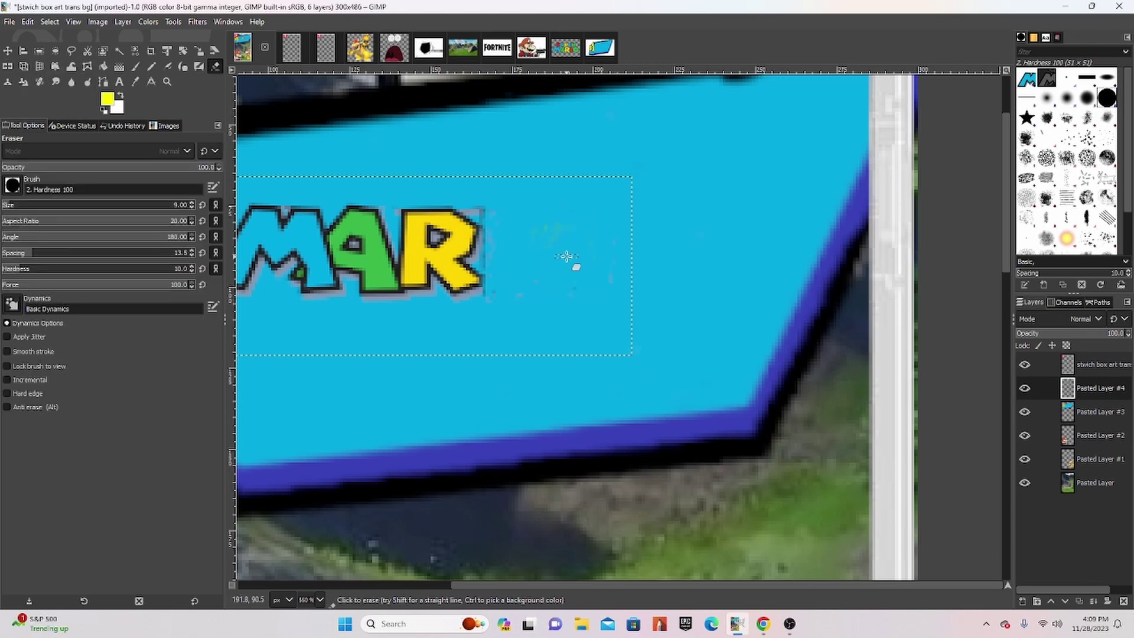
{"action": "scroll", "coordinate": [566, 256], "scroll_direction": "down", "scroll_amount": 4}
{"action": "key", "text": "m"}
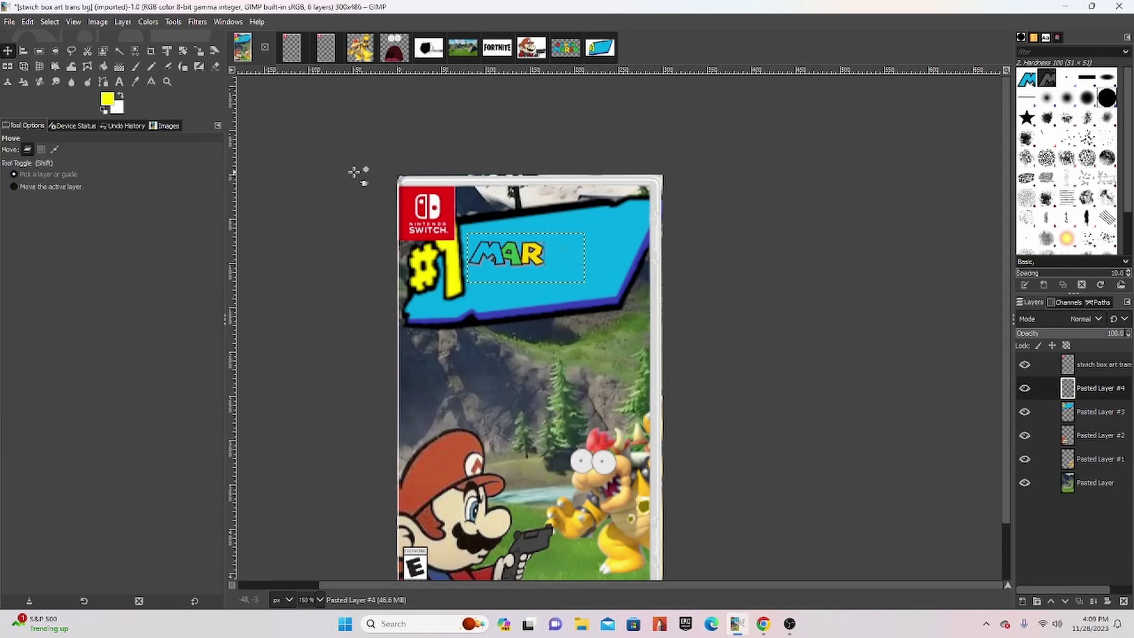
{"action": "left_click_drag", "start_coordinate": [552, 274], "coordinate": [547, 271]}
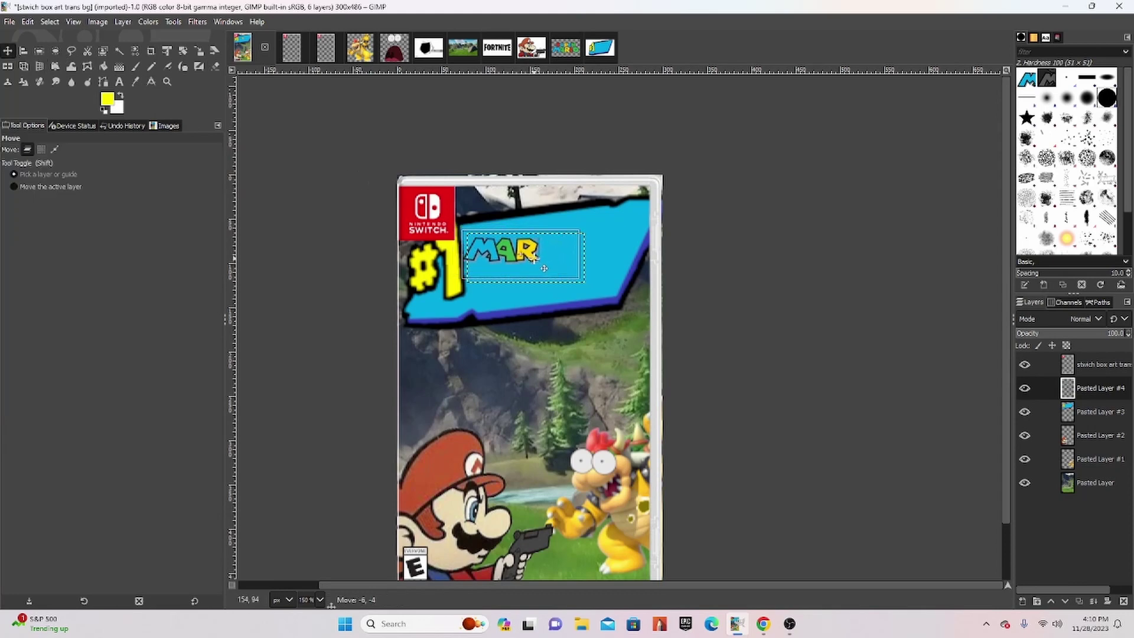
Try a -7° tilt on MAR, cancel it, and bring up the Fortnite logo image
{"action": "left_click", "coordinate": [183, 52]}
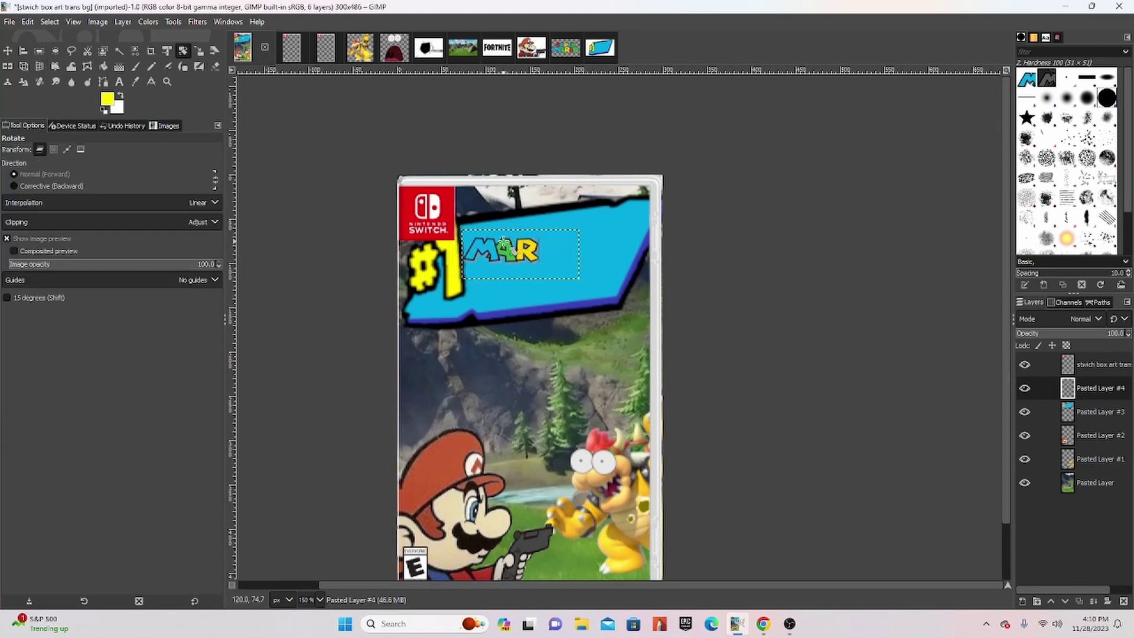
{"action": "left_click_drag", "start_coordinate": [503, 242], "coordinate": [438, 223]}
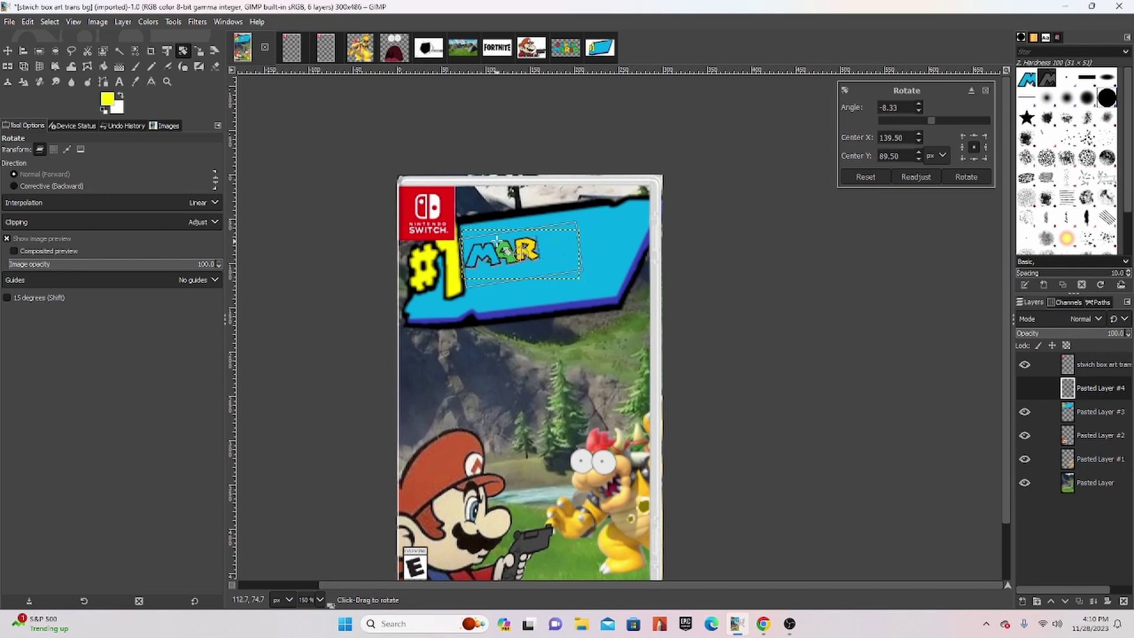
{"action": "left_click", "coordinate": [4, 51]}
{"action": "left_click", "coordinate": [494, 44]}
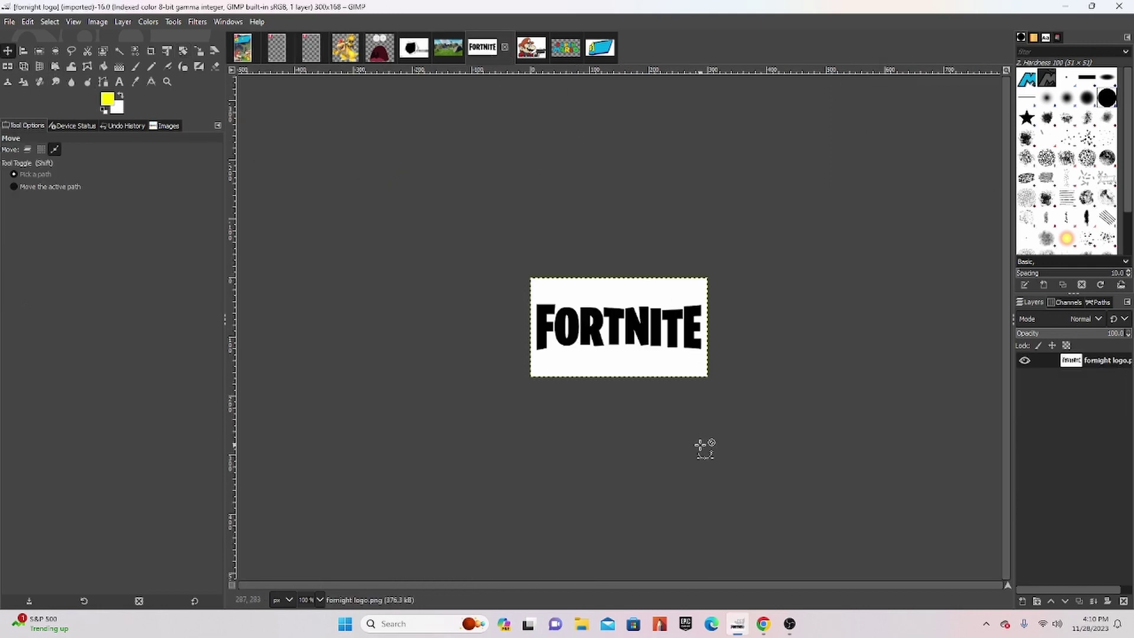
Trace a path around the N of the Fortnite logo's NITE lettering
{"action": "scroll", "coordinate": [663, 355], "scroll_direction": "up", "scroll_amount": 3}
{"action": "scroll", "coordinate": [659, 351], "scroll_direction": "up", "scroll_amount": 1}
{"action": "scroll", "coordinate": [574, 317], "scroll_direction": "up", "scroll_amount": 3}
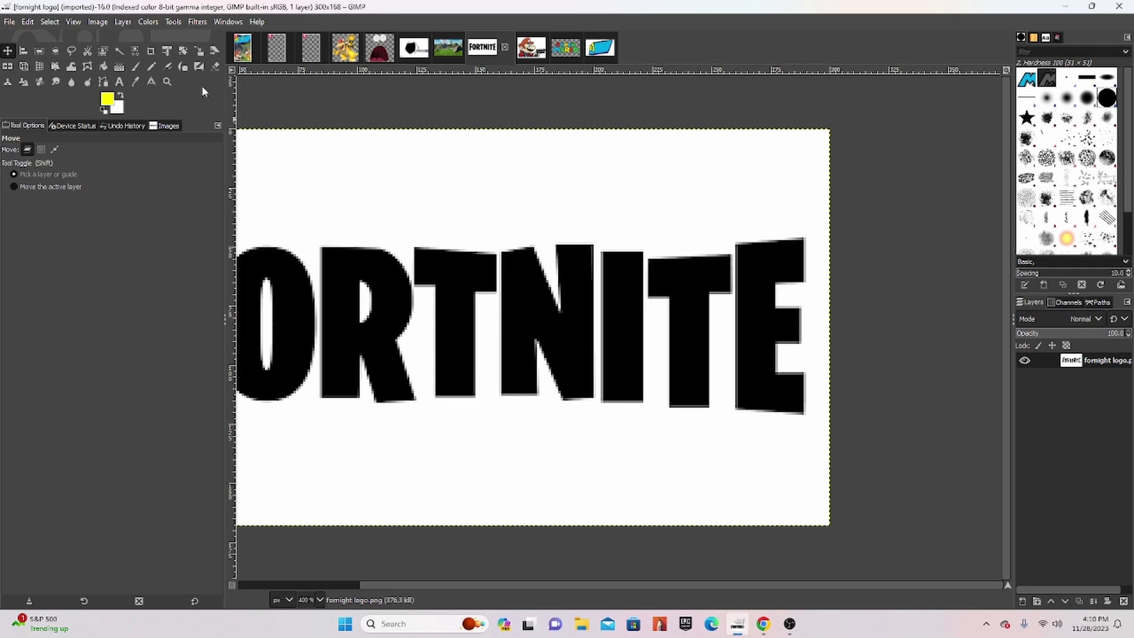
{"action": "left_click", "coordinate": [104, 82]}
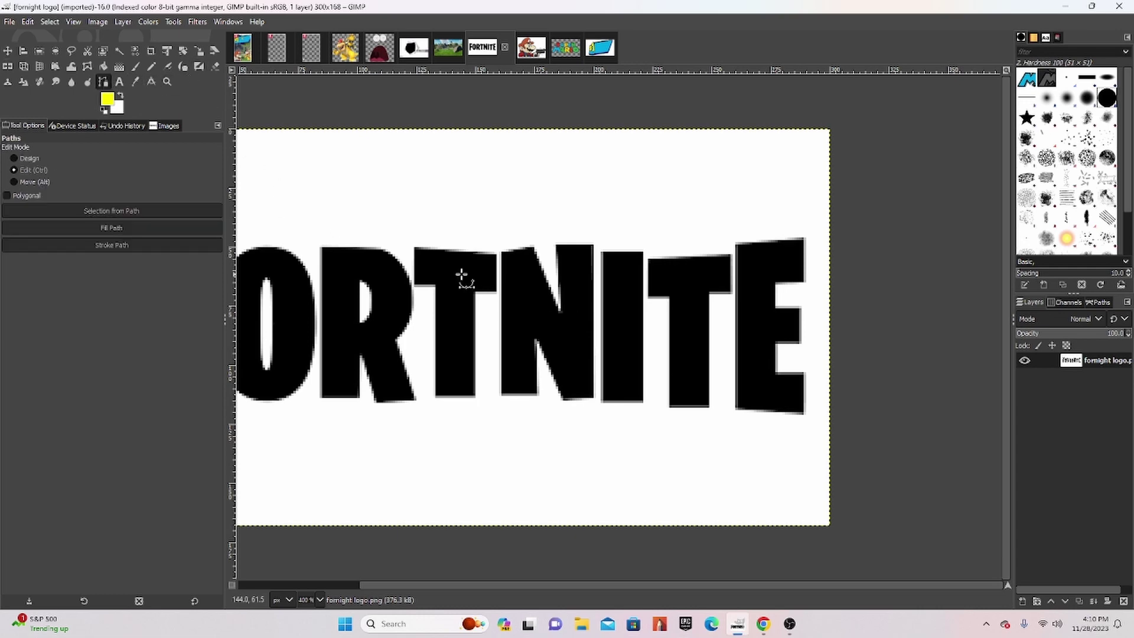
{"action": "scroll", "coordinate": [509, 365], "scroll_direction": "up", "scroll_amount": 2, "text": "ctrl"}
{"action": "left_click", "coordinate": [490, 420]}
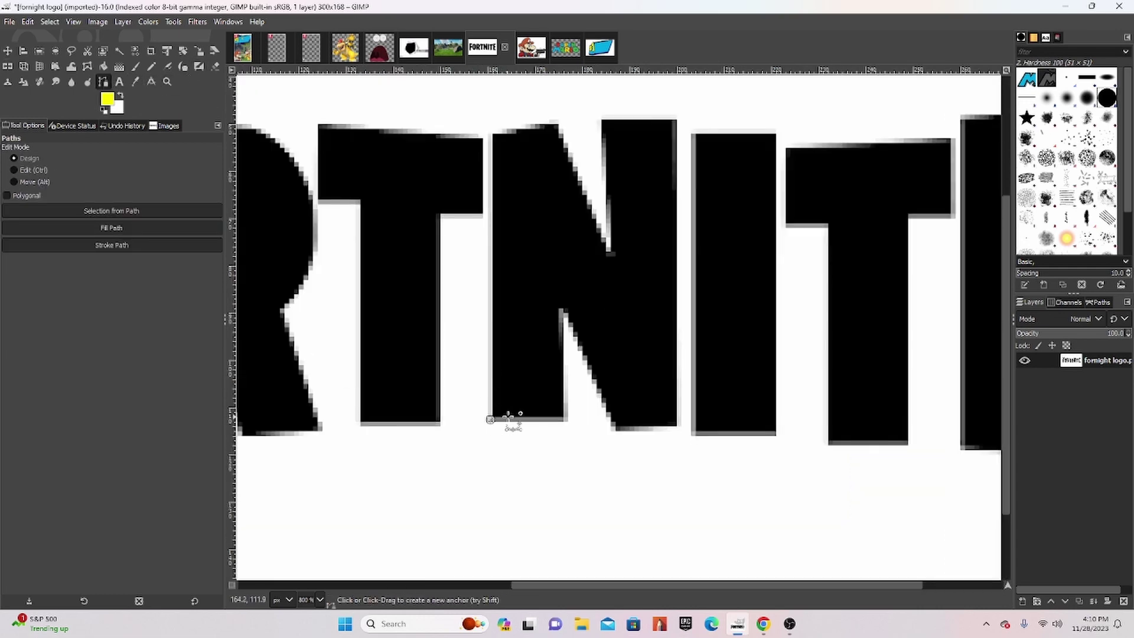
{"action": "left_click", "coordinate": [560, 308]}
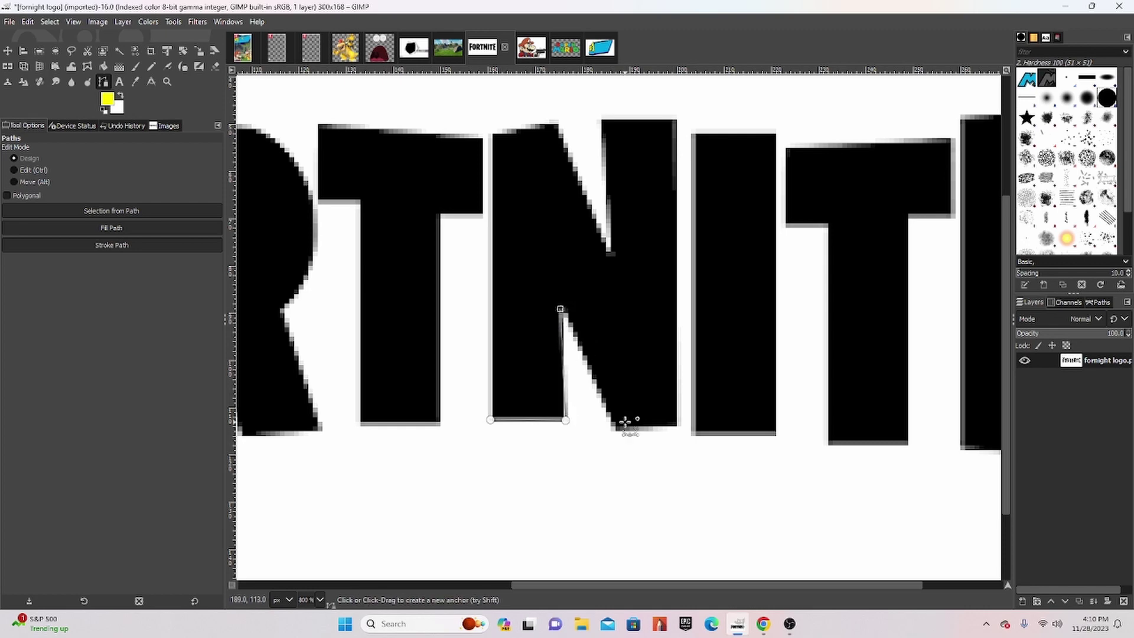
{"action": "left_click", "coordinate": [677, 425]}
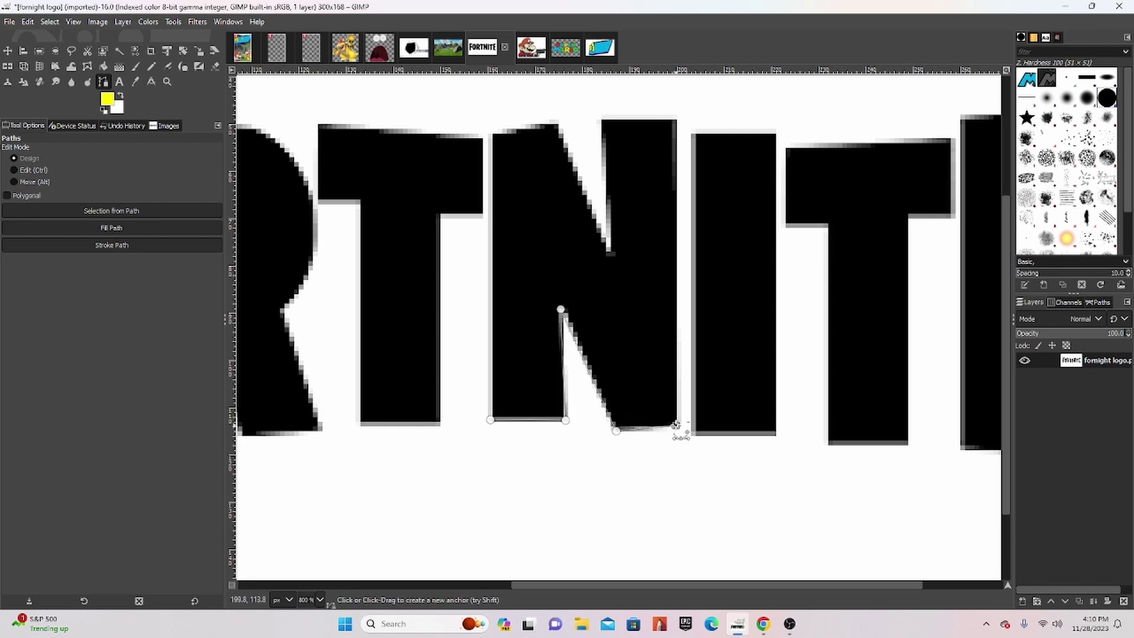
{"action": "left_click", "coordinate": [677, 120]}
{"action": "left_click", "coordinate": [602, 117]}
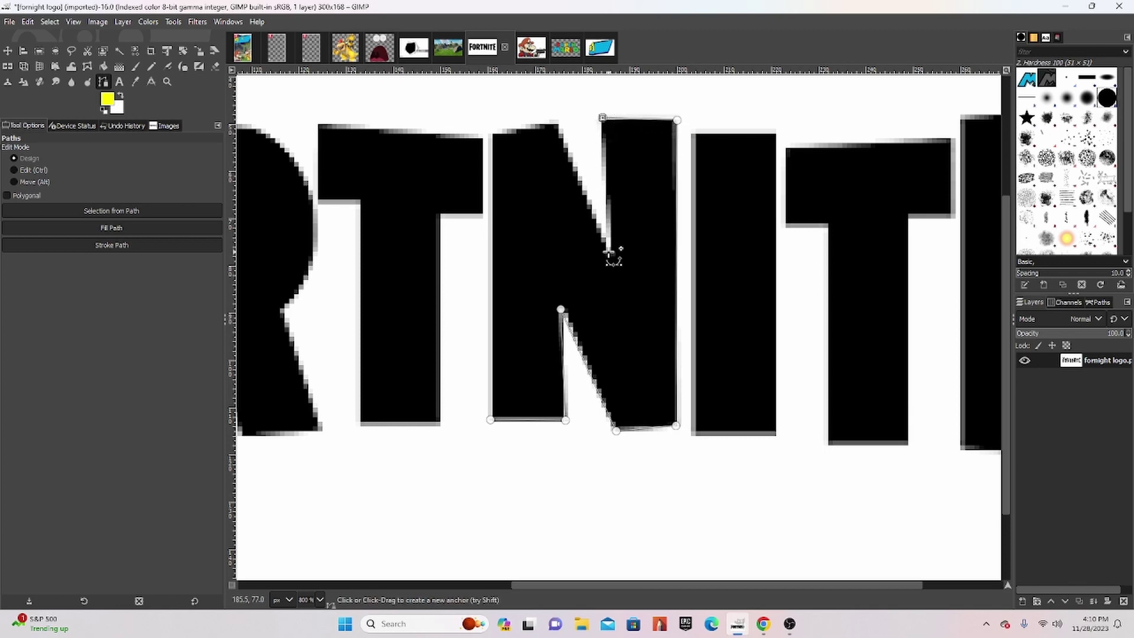
{"action": "left_click_drag", "start_coordinate": [614, 254], "coordinate": [610, 242]}
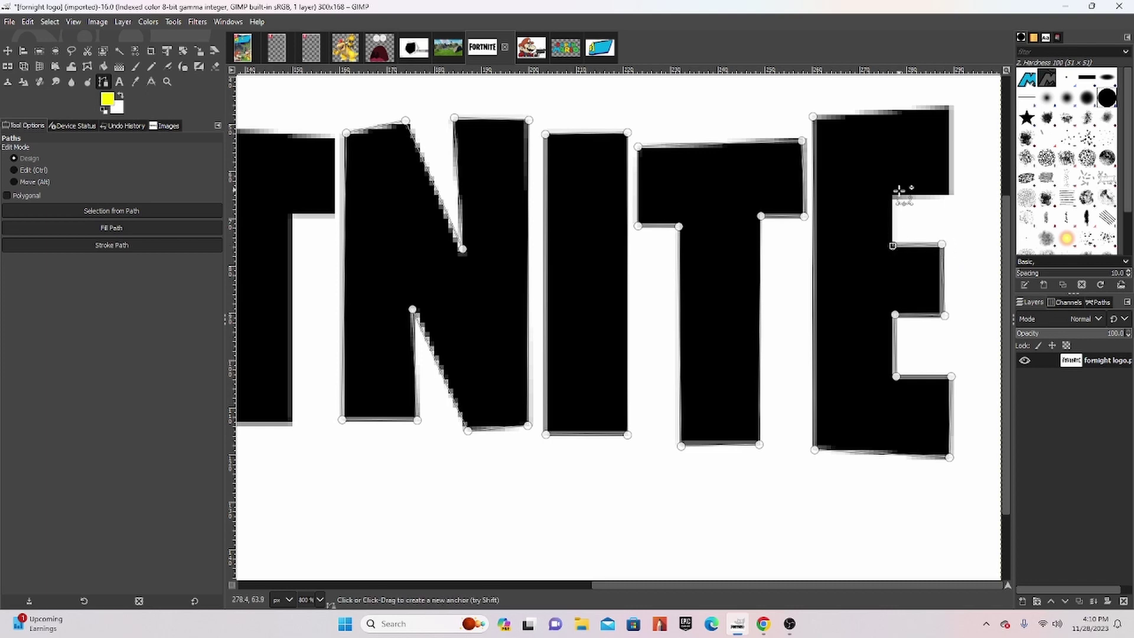
Close the path around NITE, convert it to a selection, and copy it
{"action": "left_click", "coordinate": [953, 194]}
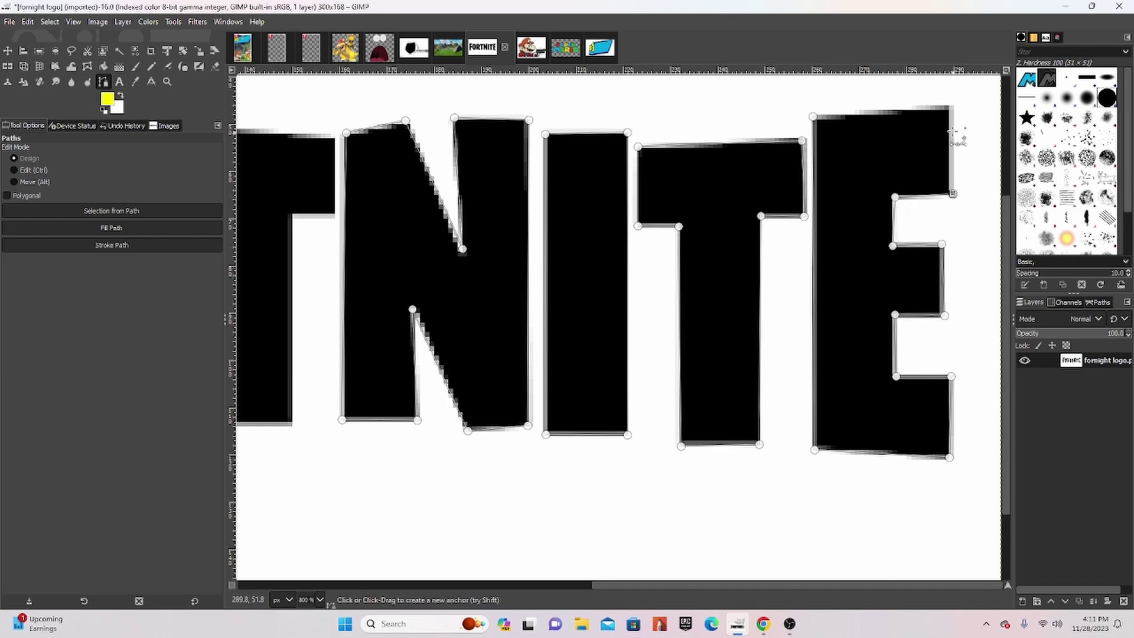
{"action": "left_click", "coordinate": [951, 106]}
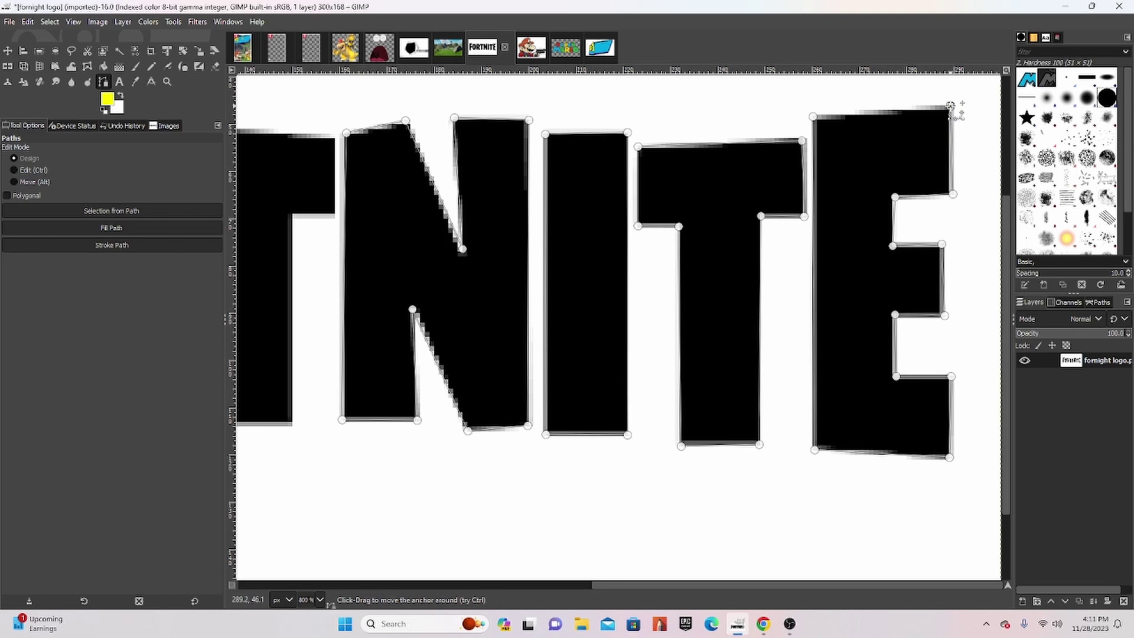
{"action": "left_click", "coordinate": [813, 117], "text": "ctrl"}
{"action": "left_click", "coordinate": [1100, 303]}
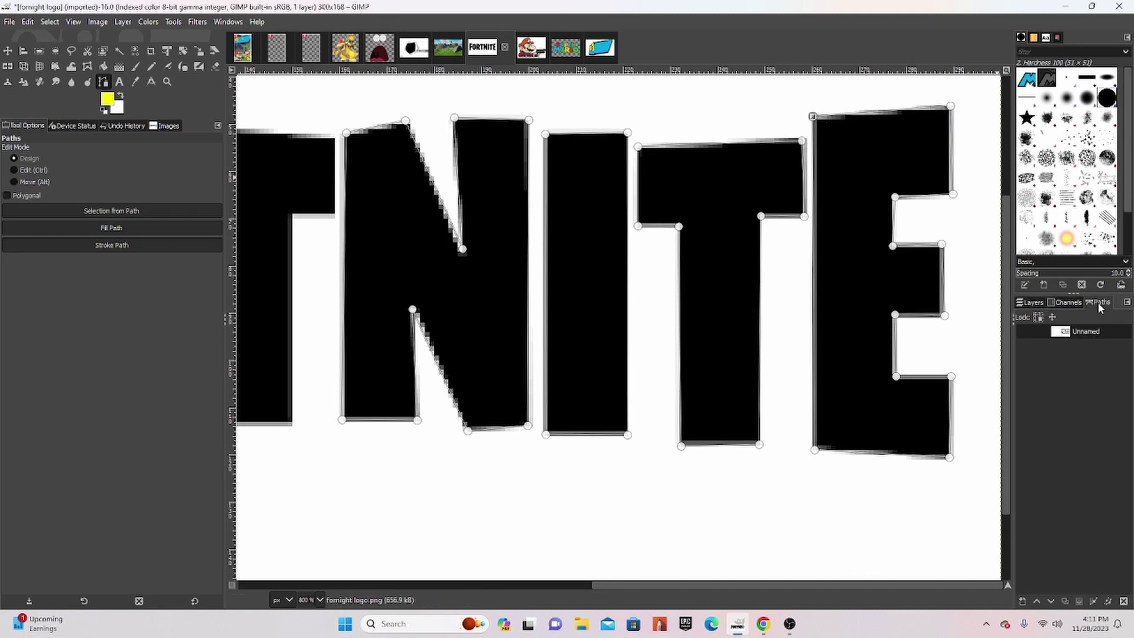
{"action": "right_click", "coordinate": [1081, 332]}
{"action": "left_click", "coordinate": [1010, 161]}
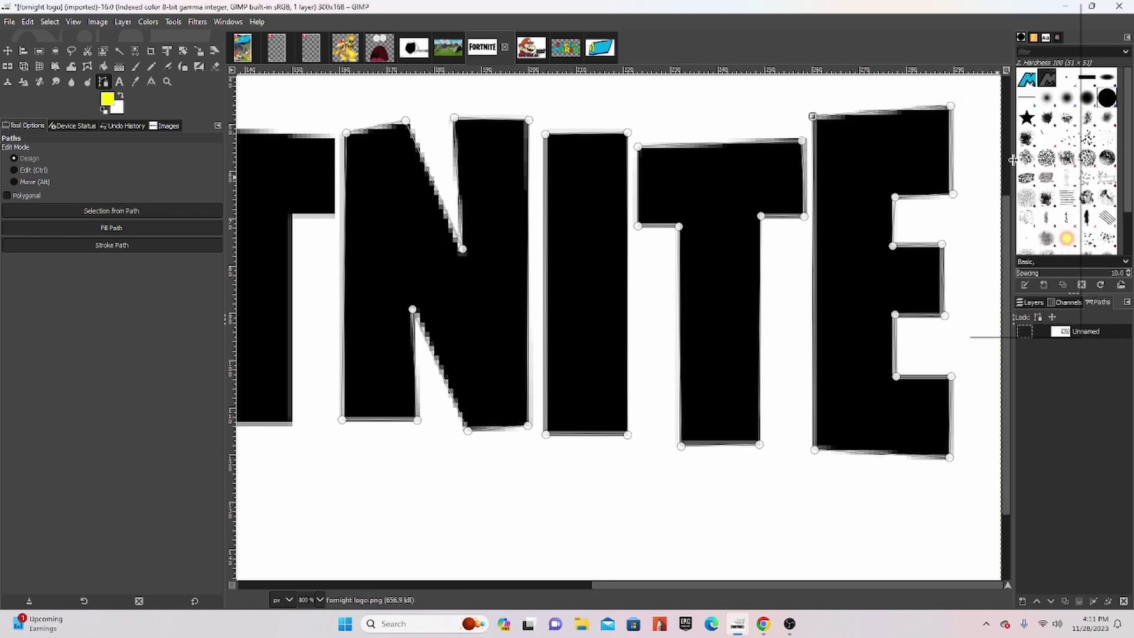
{"action": "key", "text": "ctrl+c"}
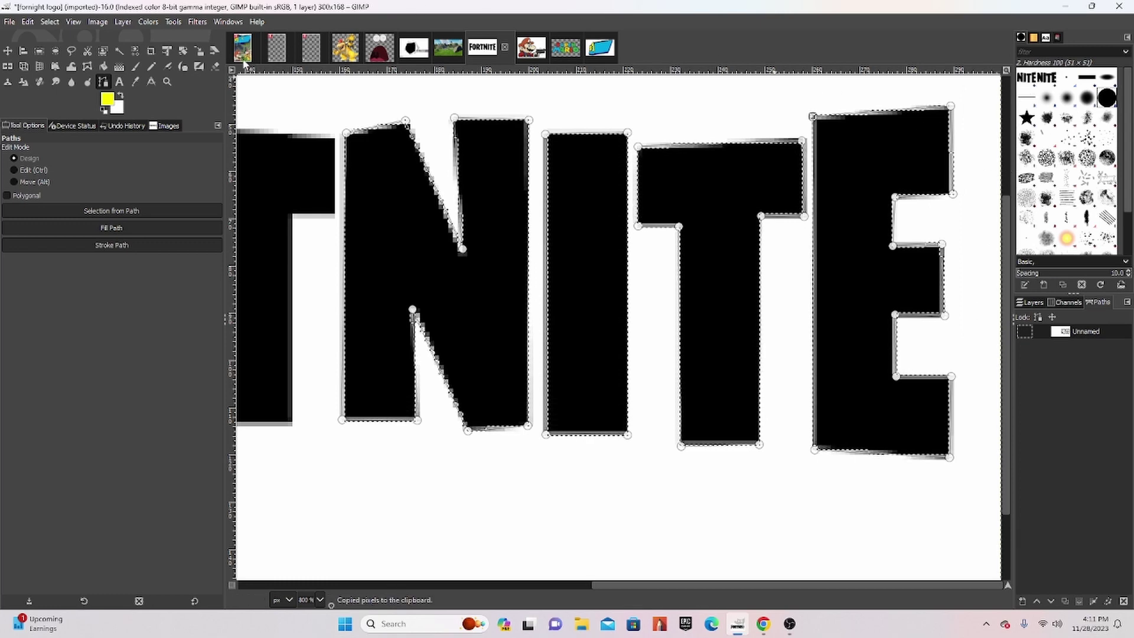
{"action": "left_click", "coordinate": [248, 50]}
Paste NITE into the box art as a new layer scaled to 70×40
{"action": "left_click", "coordinate": [1031, 303]}
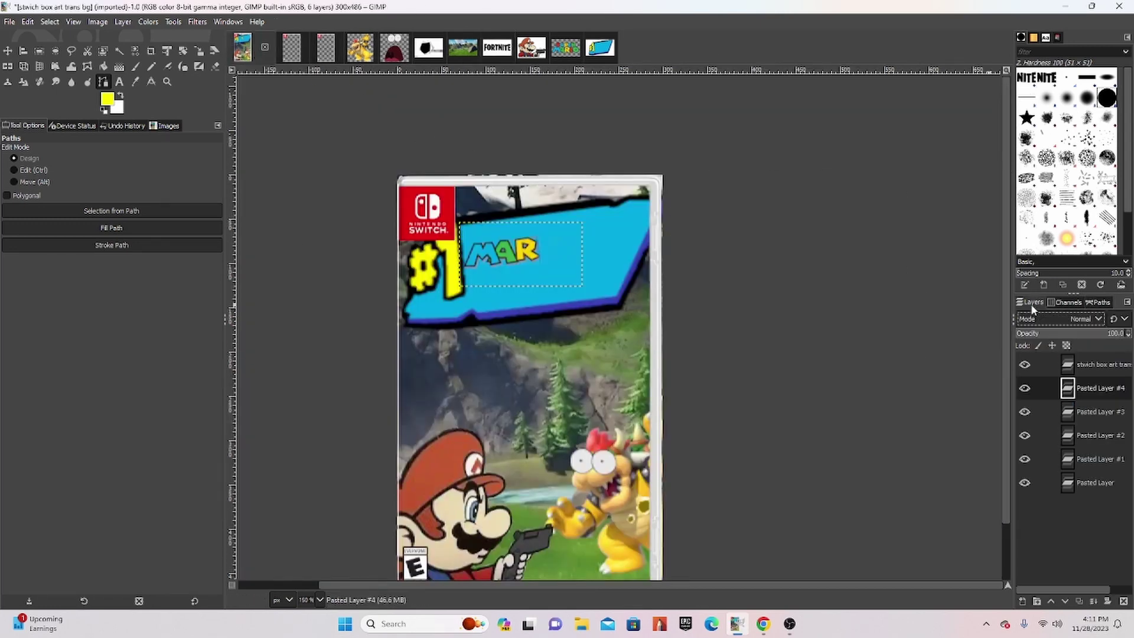
{"action": "key", "text": "ctrl+v"}
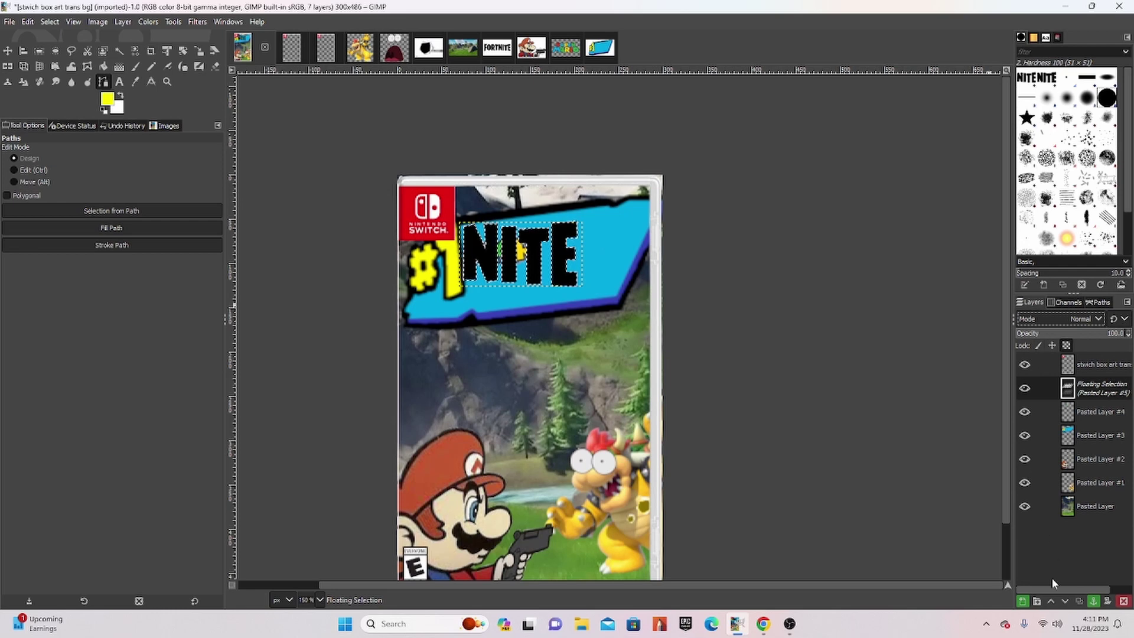
{"action": "left_click", "coordinate": [1024, 601]}
{"action": "left_click", "coordinate": [199, 51]}
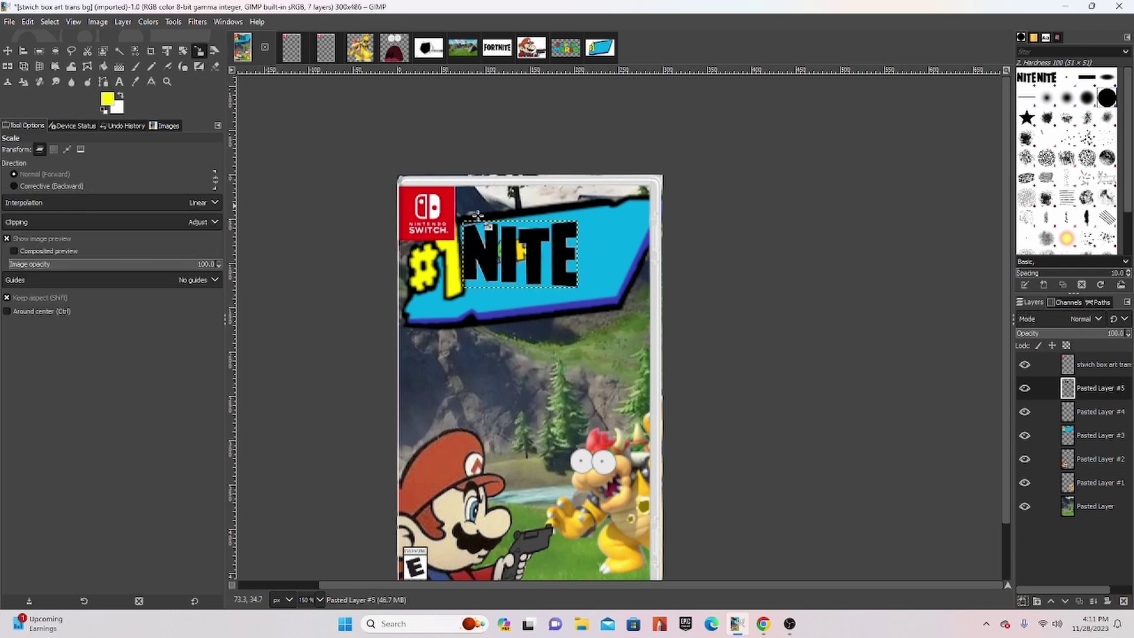
{"action": "left_click", "coordinate": [525, 269]}
{"action": "left_click_drag", "start_coordinate": [484, 232], "coordinate": [515, 251]}
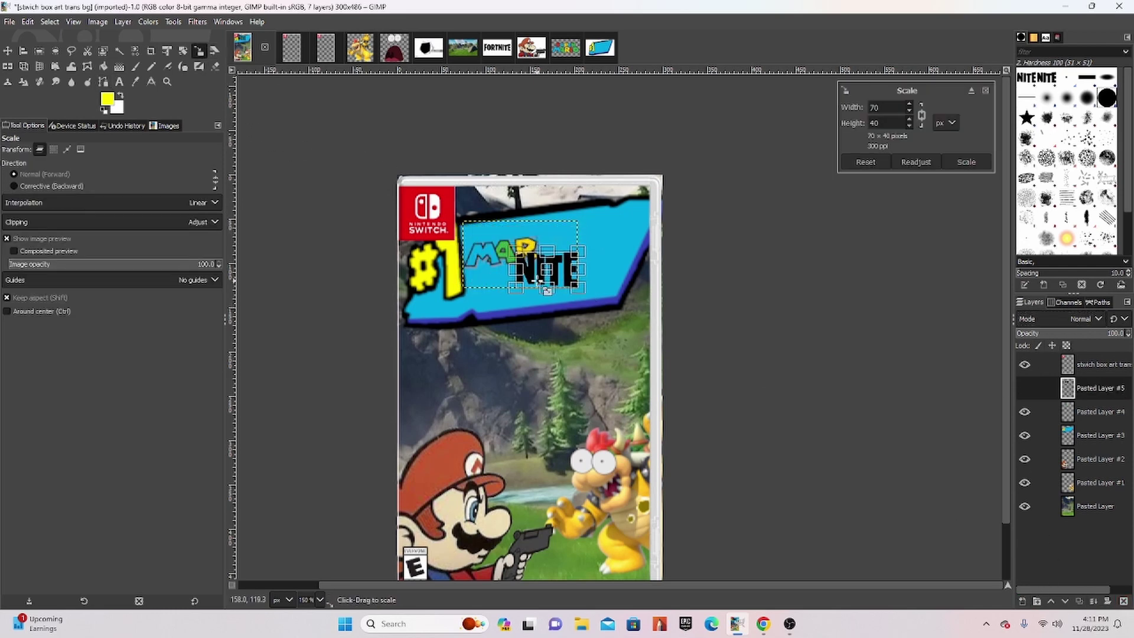
{"action": "left_click", "coordinate": [7, 51]}
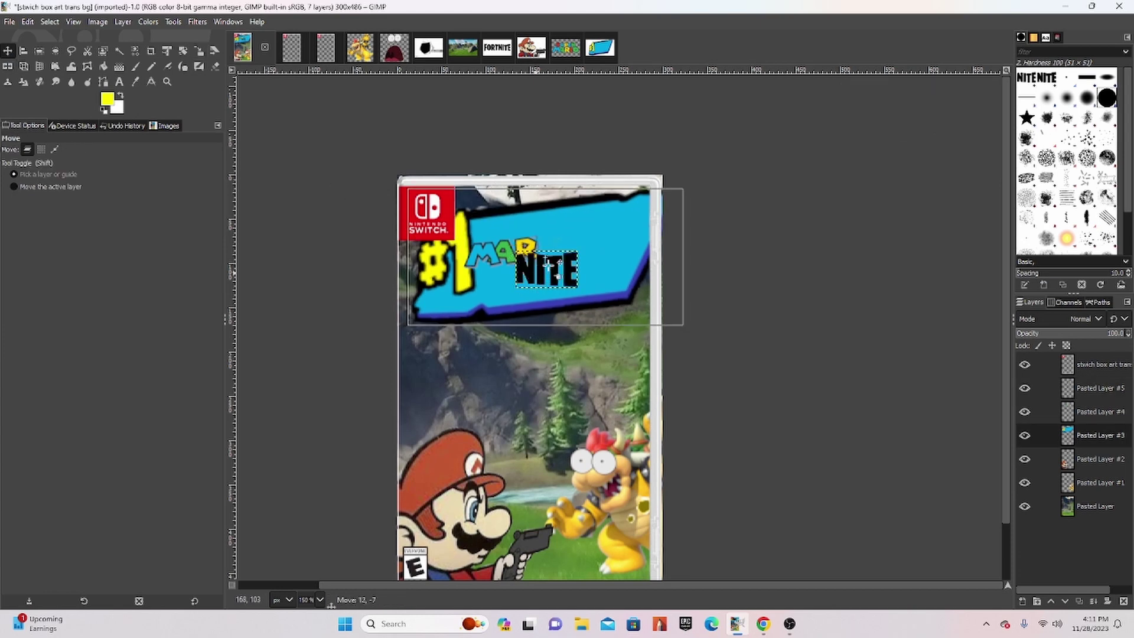
Place NITE beside MAR and rotate it -6.63° to match the banner's slant
{"action": "left_click_drag", "start_coordinate": [531, 270], "coordinate": [556, 261]}
{"action": "key", "text": "ctrl+z"}
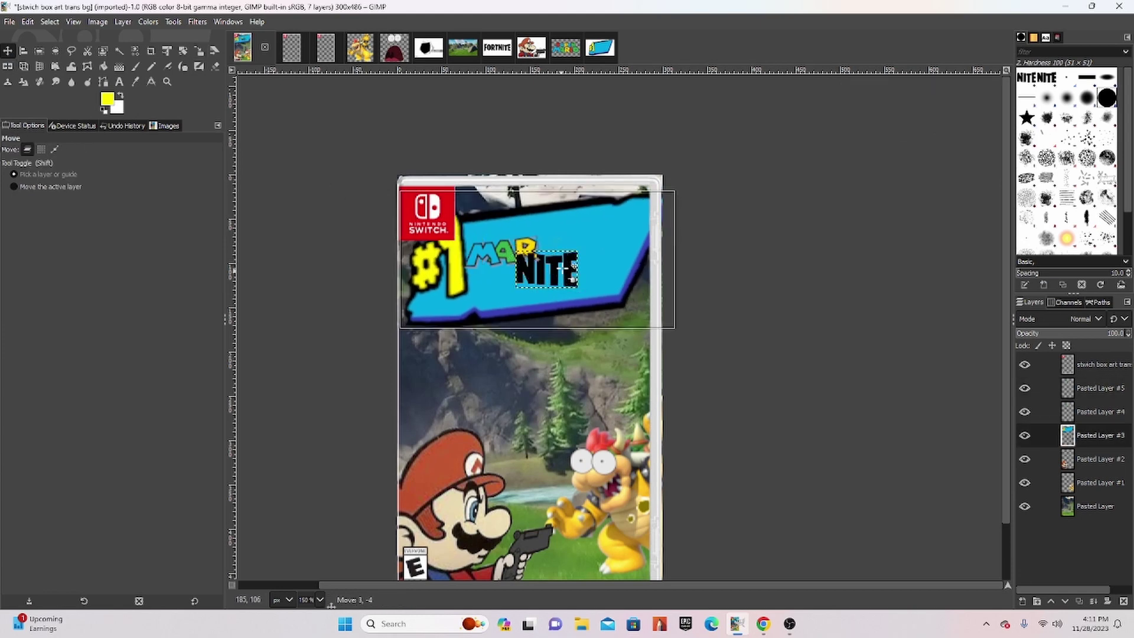
{"action": "left_click_drag", "start_coordinate": [569, 277], "coordinate": [598, 258]}
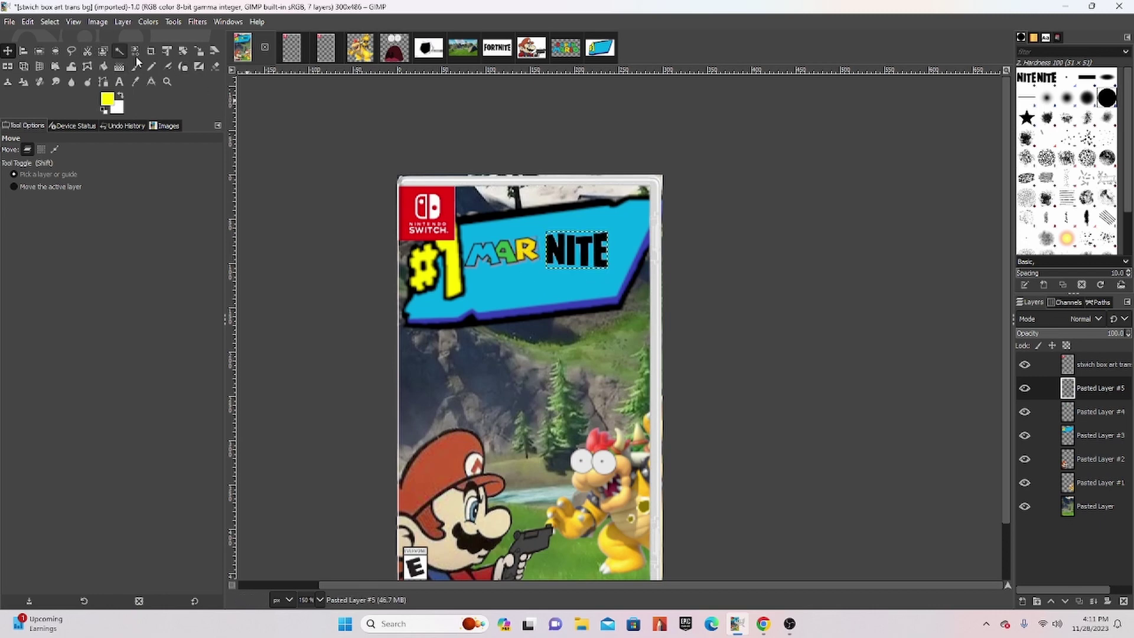
{"action": "left_click", "coordinate": [183, 51]}
{"action": "left_click_drag", "start_coordinate": [576, 248], "coordinate": [550, 238]}
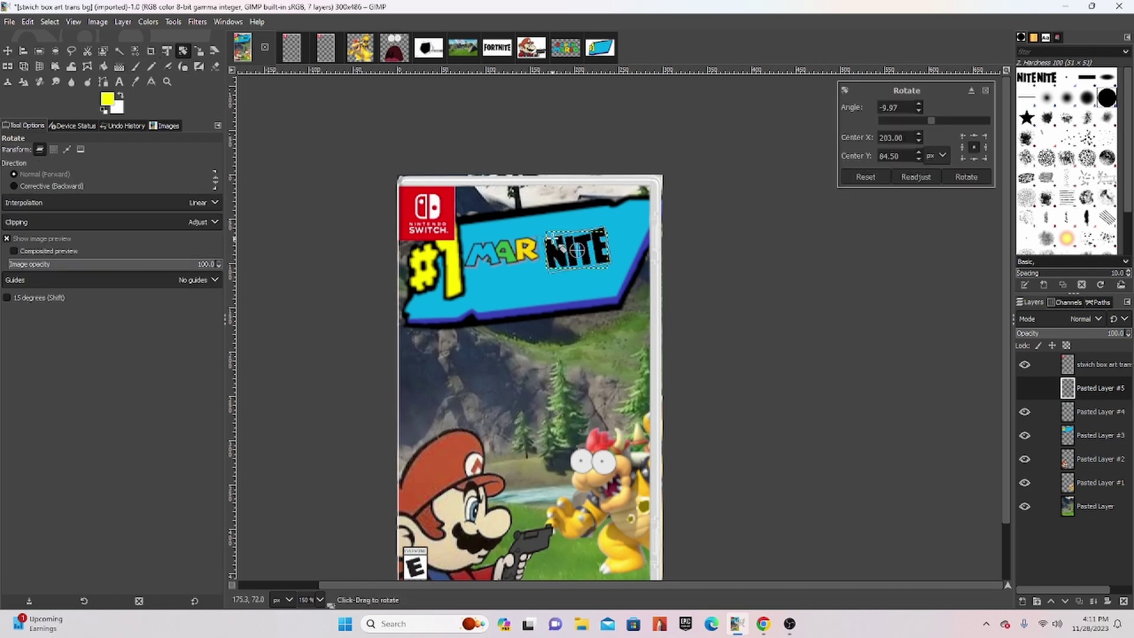
{"action": "left_click", "coordinate": [7, 51]}
{"action": "left_click_drag", "start_coordinate": [560, 259], "coordinate": [553, 254]}
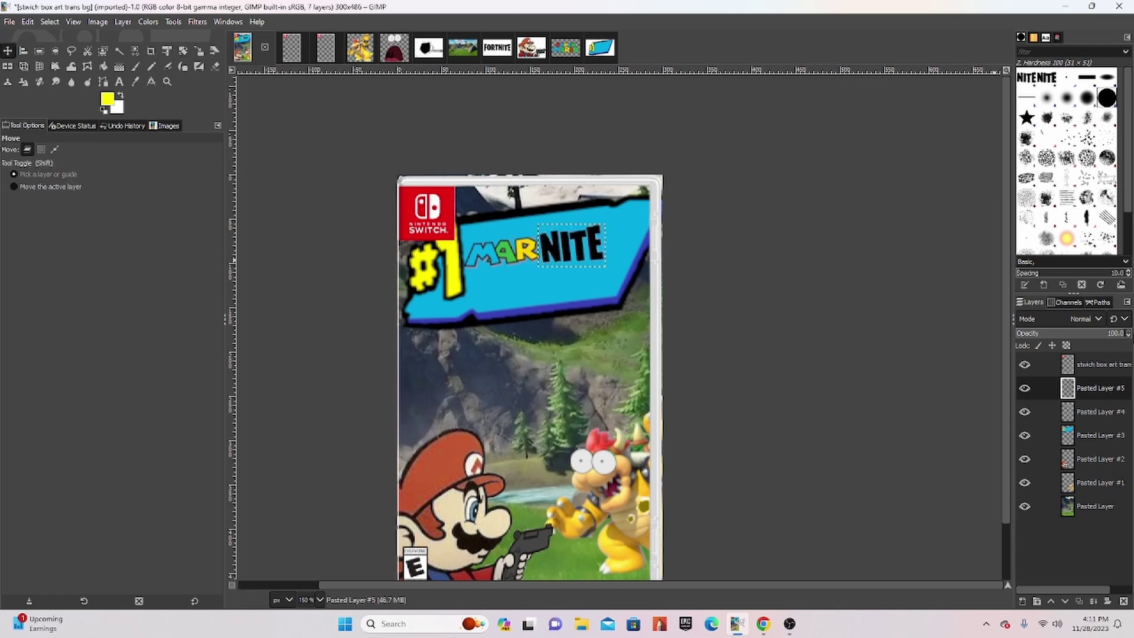
Merge NITE down into the MAR layer and shift the MARNITE title right and down
{"action": "left_click", "coordinate": [1109, 602]}
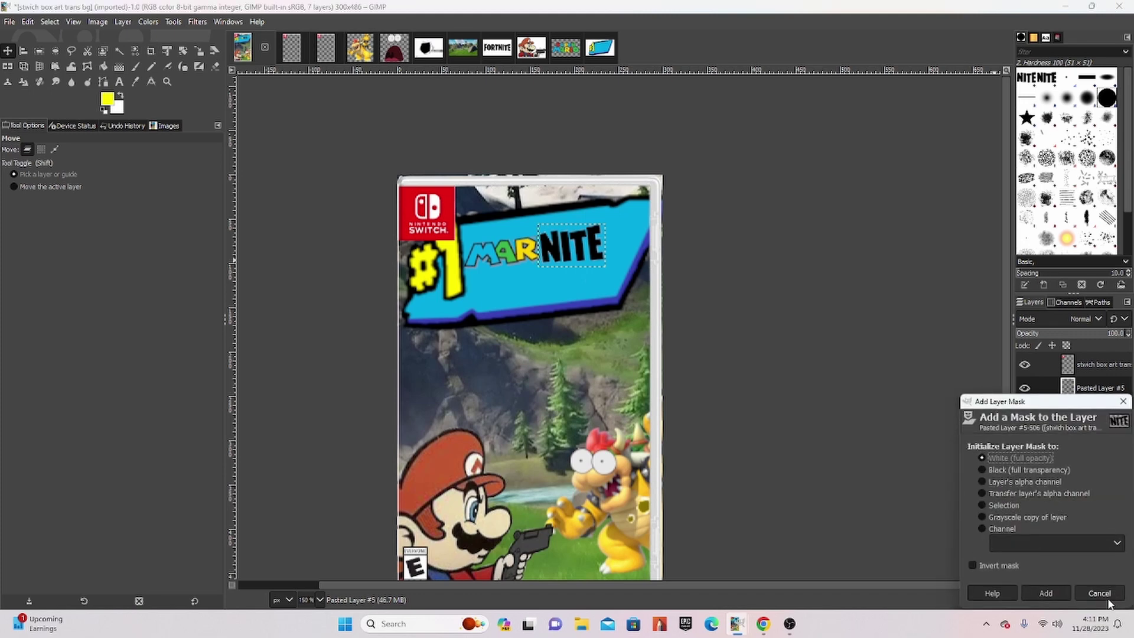
{"action": "left_click", "coordinate": [1100, 593]}
{"action": "left_click", "coordinate": [1094, 602]}
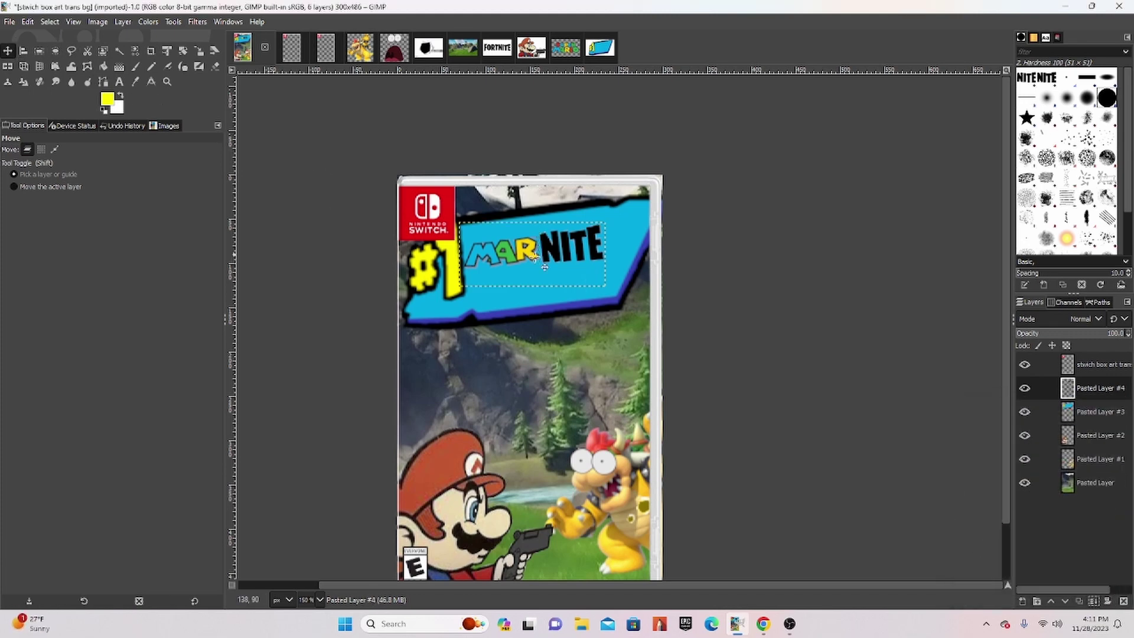
{"action": "left_click_drag", "start_coordinate": [244, 75], "coordinate": [253, 85]}
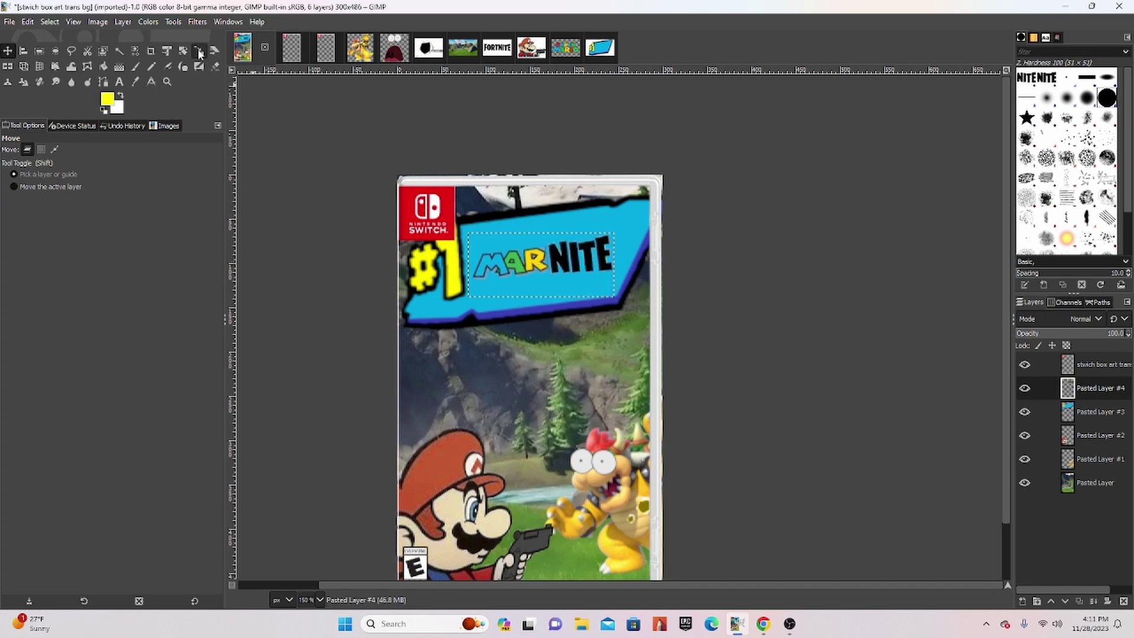
Resize the MARNITE title to fit the banner and move it about 25px right
{"action": "left_click", "coordinate": [199, 51]}
{"action": "left_click", "coordinate": [518, 255]}
{"action": "left_click_drag", "start_coordinate": [476, 222], "coordinate": [484, 230]}
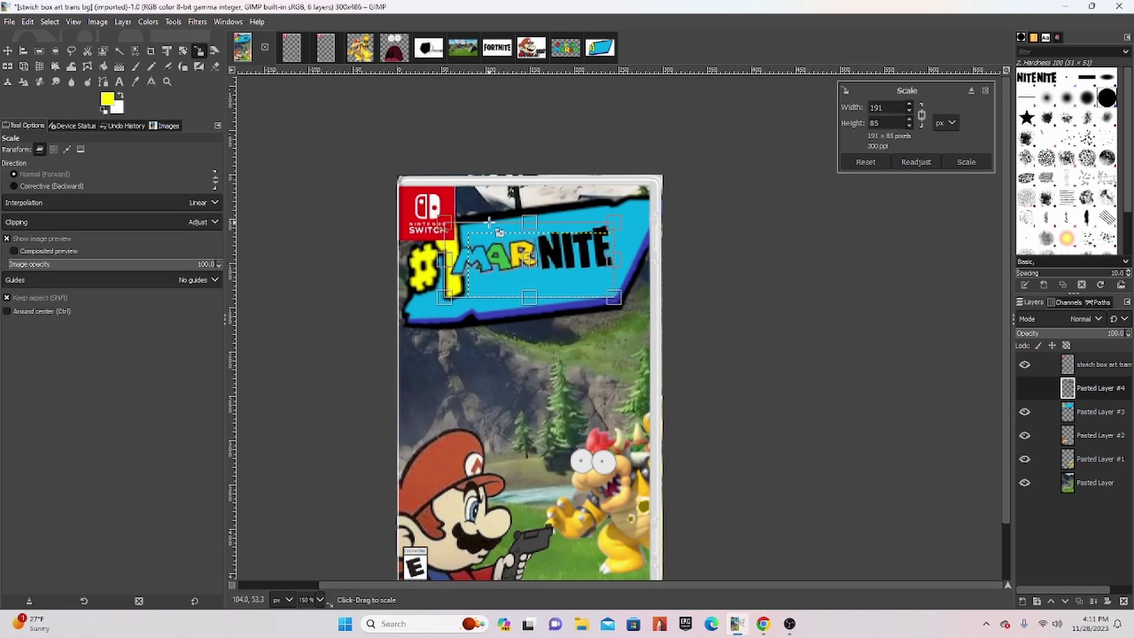
{"action": "key", "text": "m"}
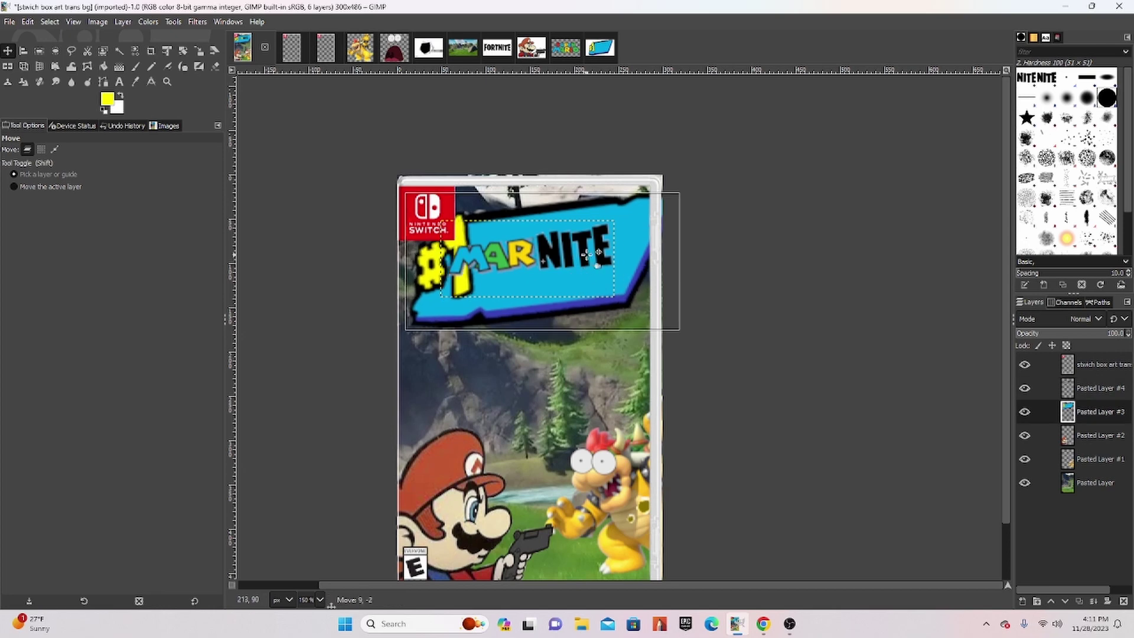
{"action": "left_click_drag", "start_coordinate": [571, 254], "coordinate": [591, 255]}
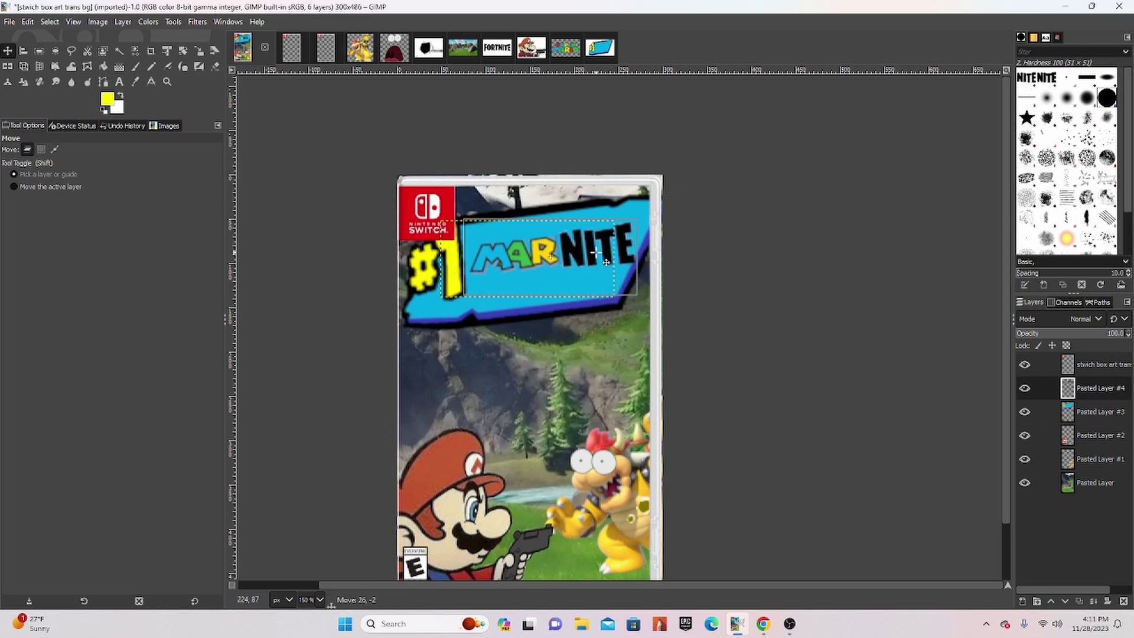
{"action": "scroll", "coordinate": [590, 255], "scroll_direction": "down", "scroll_amount": 3}
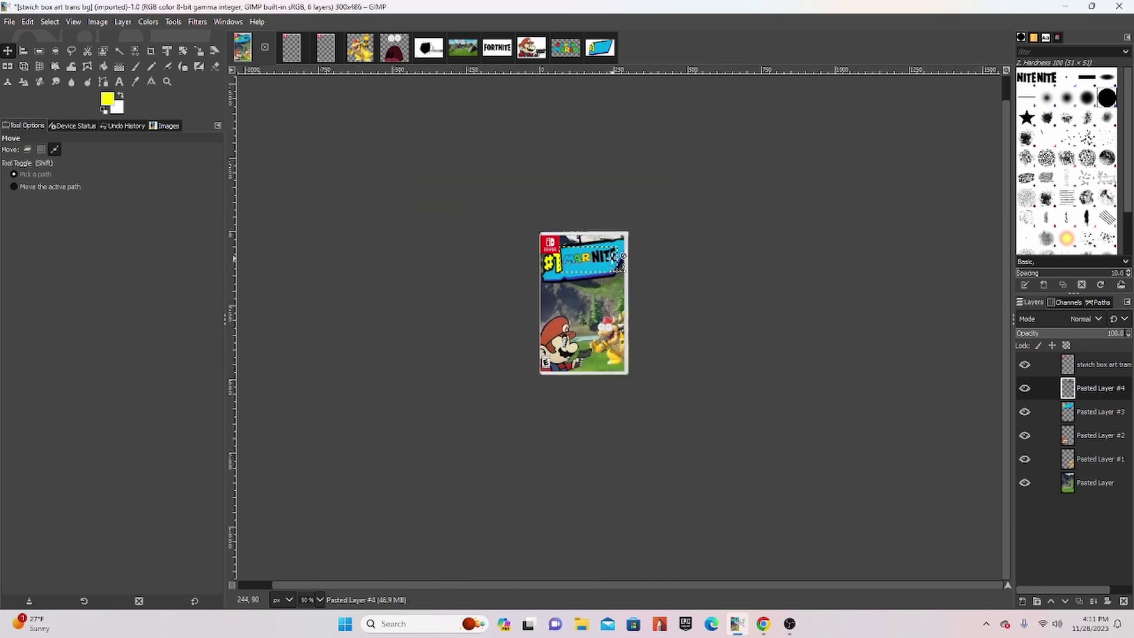
{"action": "scroll", "coordinate": [679, 304], "scroll_direction": "up", "scroll_amount": 1}
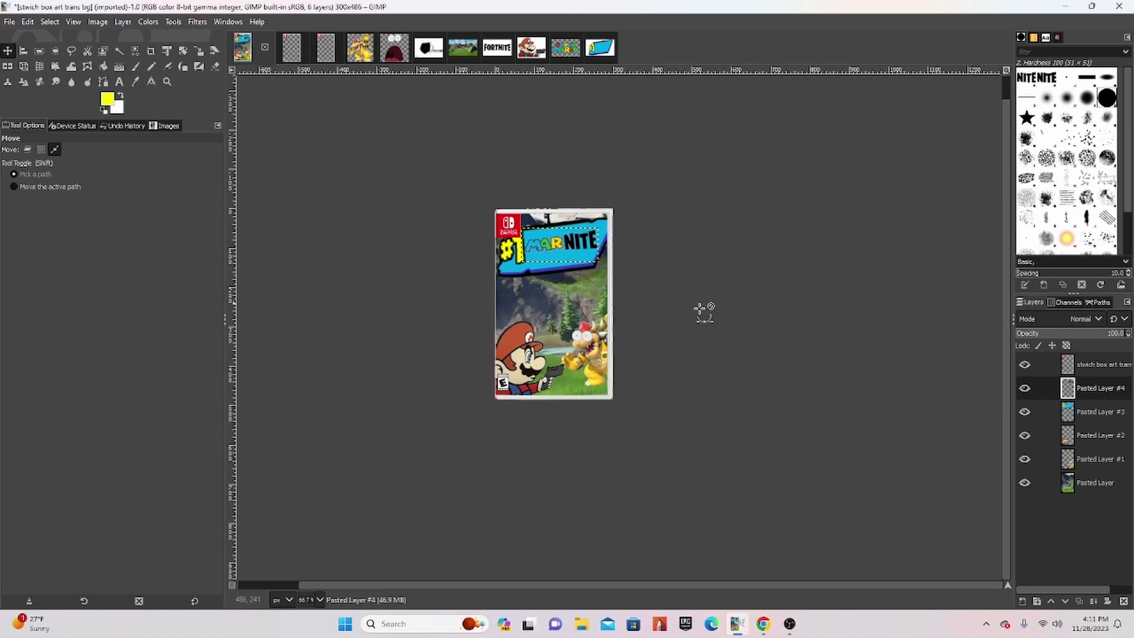
Add a new empty layer to the box art, then bring the browser forward
{"action": "left_click", "coordinate": [1022, 601]}
{"action": "left_click", "coordinate": [1042, 587]}
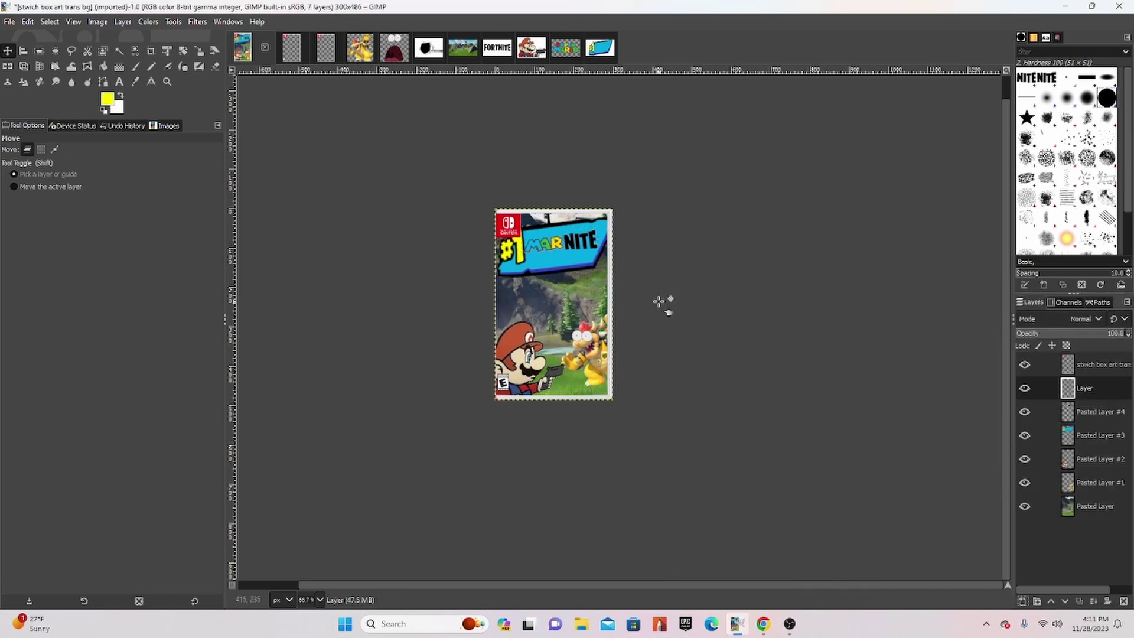
{"action": "scroll", "coordinate": [659, 302], "scroll_direction": "up", "scroll_amount": 1}
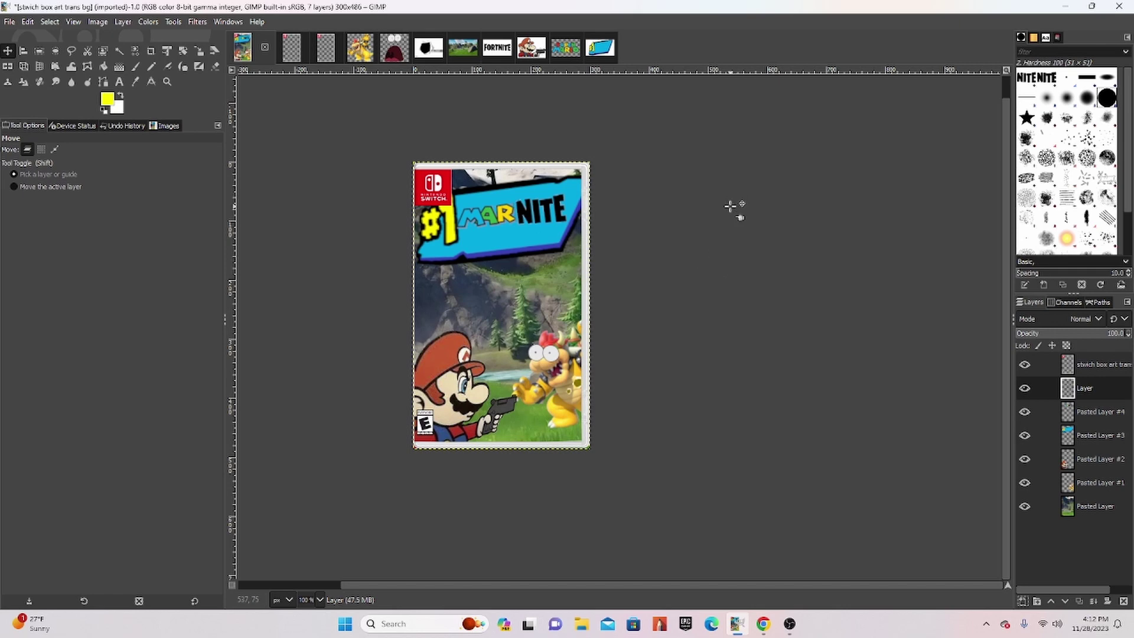
{"action": "left_click", "coordinate": [765, 626]}
Select the SpongeBob pizza delivery suggestion in The Failing Four stream's live chat
{"action": "left_click", "coordinate": [197, 7]}
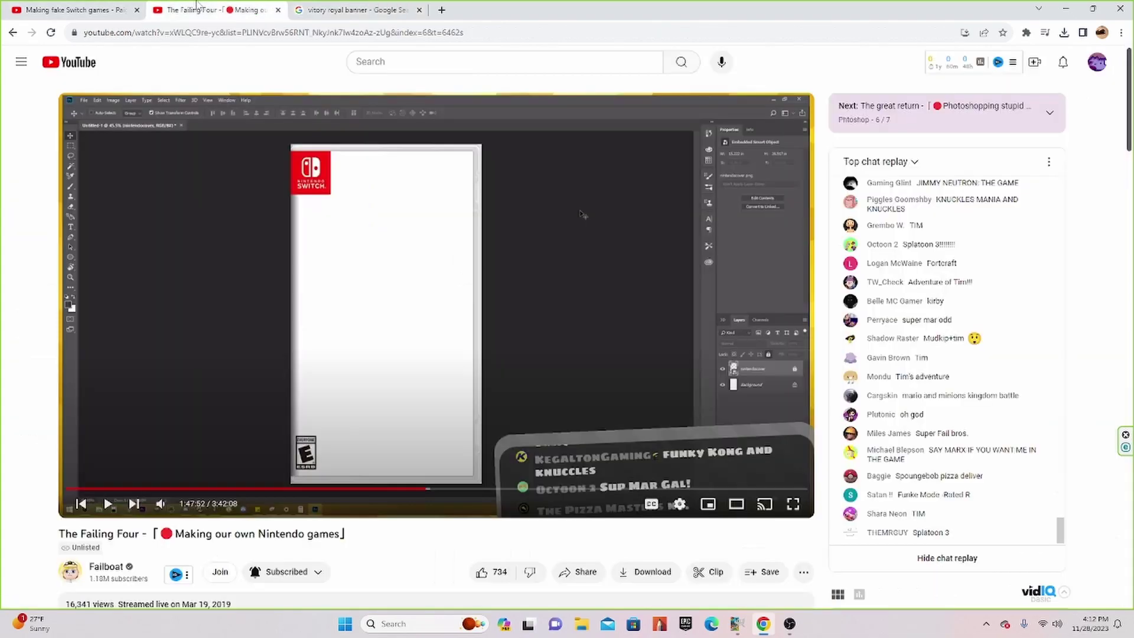
{"action": "mouse_move", "coordinate": [941, 396]}
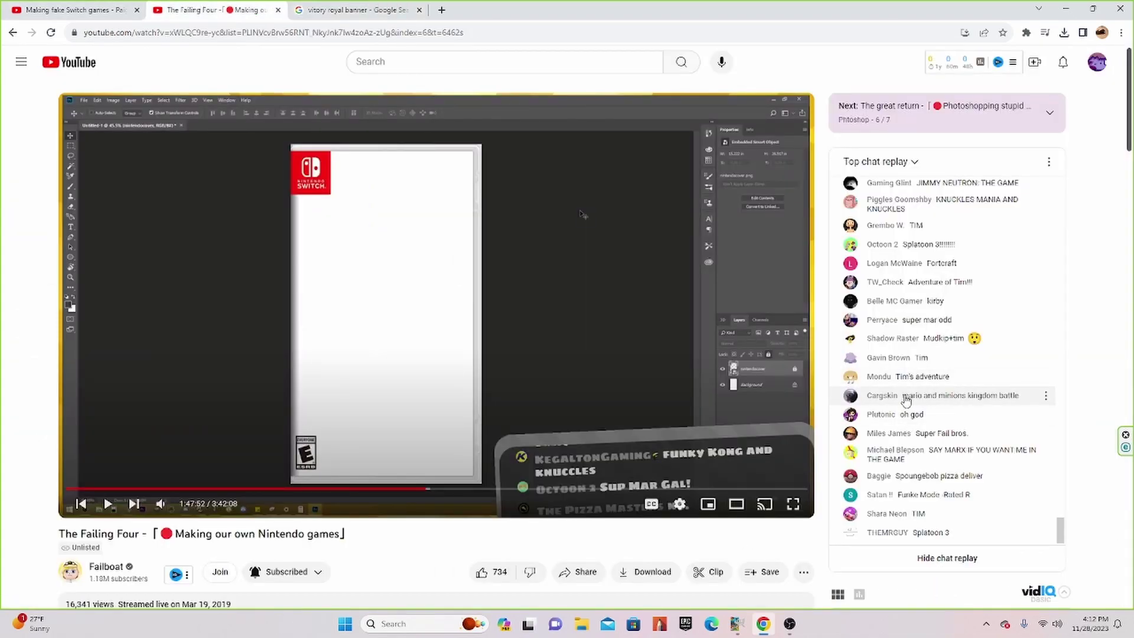
{"action": "left_click", "coordinate": [1047, 395]}
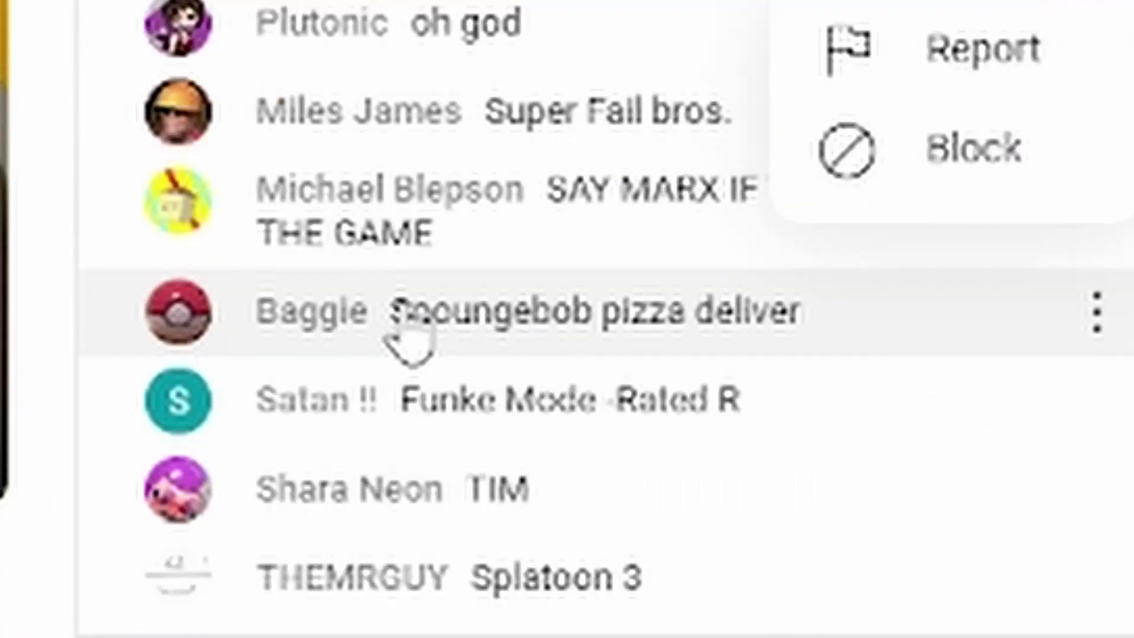
{"action": "left_click_drag", "start_coordinate": [893, 476], "coordinate": [970, 478]}
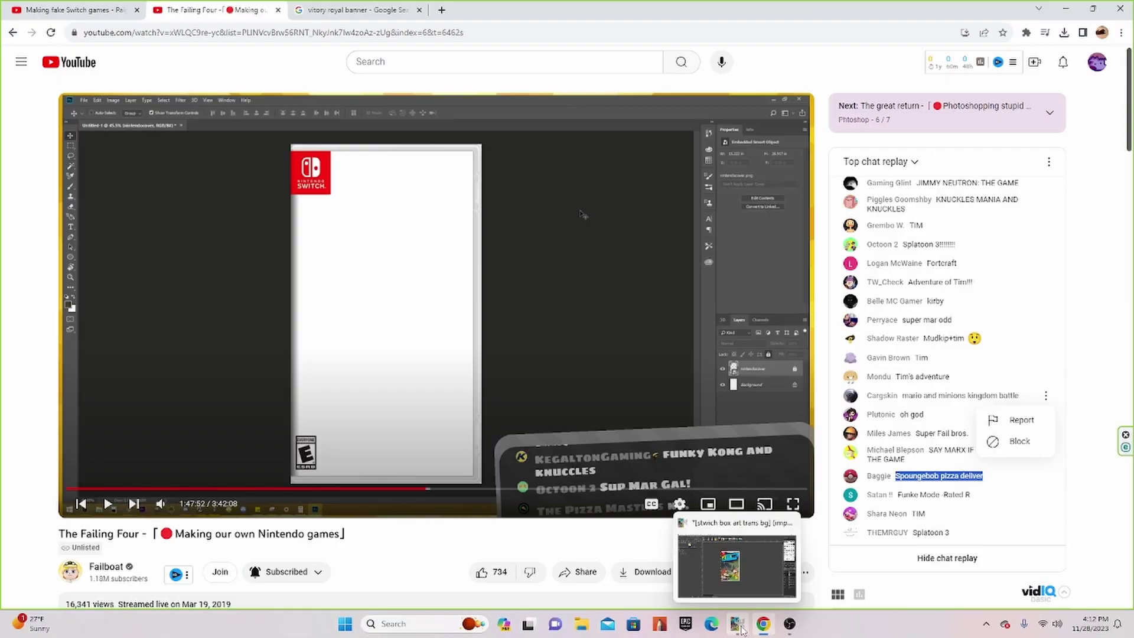
Close the Bowser and another spare image in GIMP without saving, then return to Google Images
{"action": "left_click", "coordinate": [738, 624]}
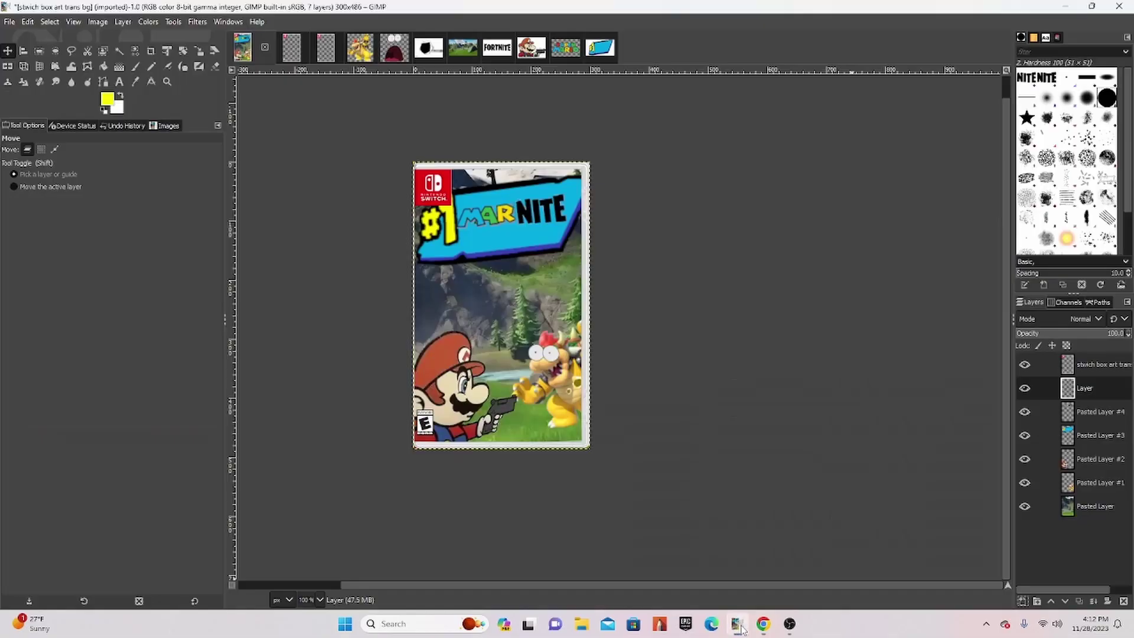
{"action": "left_click", "coordinate": [360, 47]}
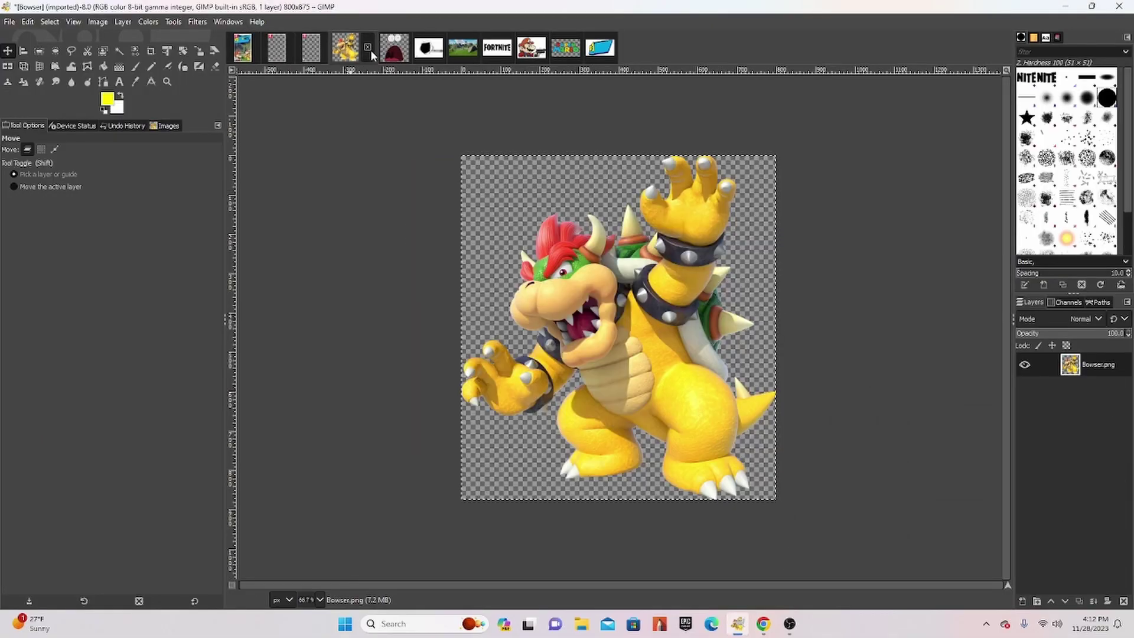
{"action": "left_click", "coordinate": [368, 47]}
{"action": "left_click", "coordinate": [575, 371]}
{"action": "left_click", "coordinate": [576, 371]}
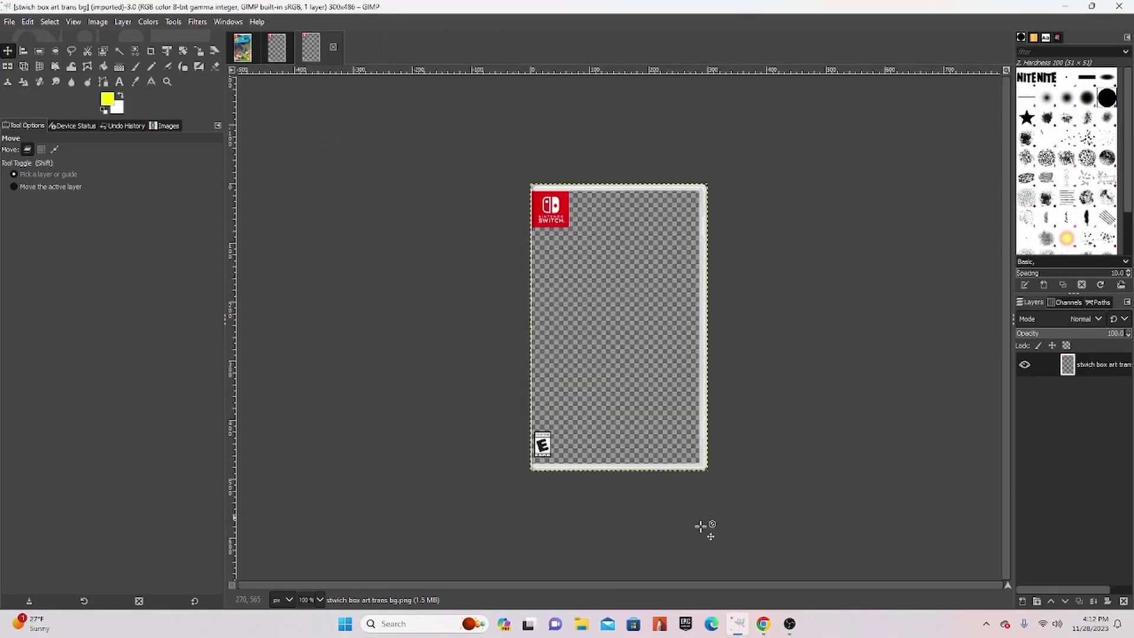
{"action": "left_click", "coordinate": [768, 626]}
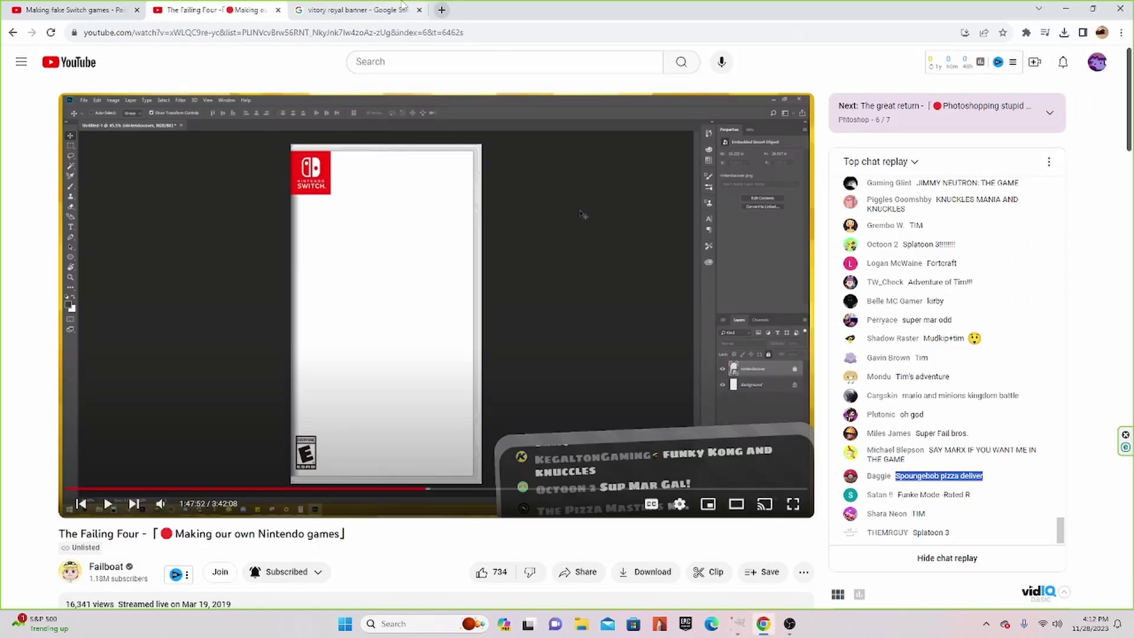
{"action": "left_click", "coordinate": [380, 13]}
Search Google Images for 'spongebob pizza boy'
{"action": "triple_click", "coordinate": [142, 62]}
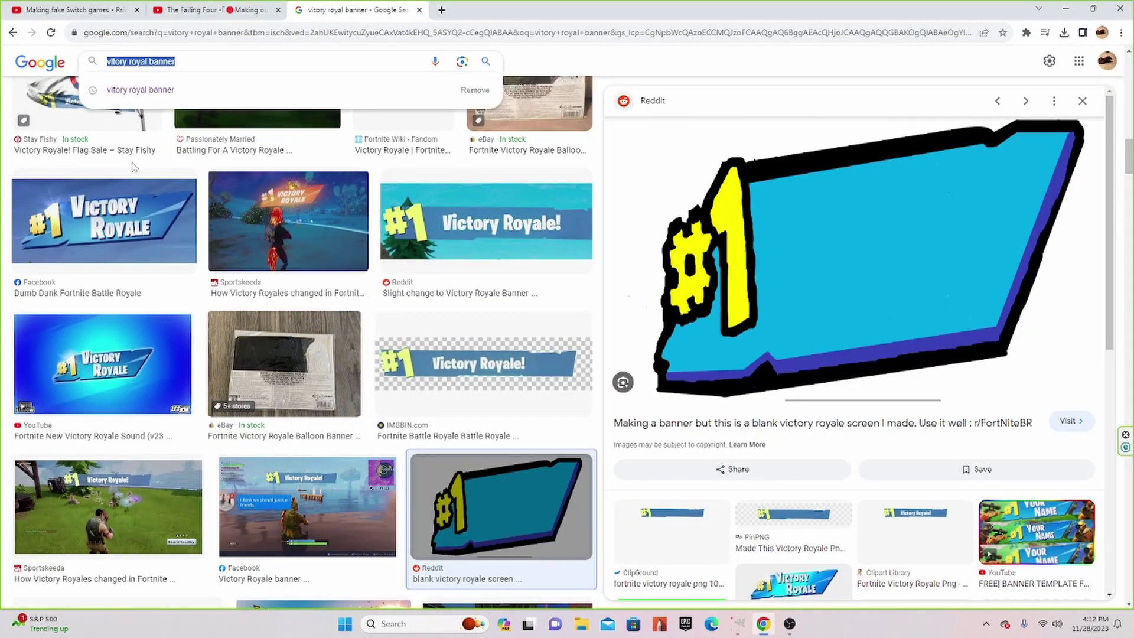
{"action": "type", "text": "spo"}
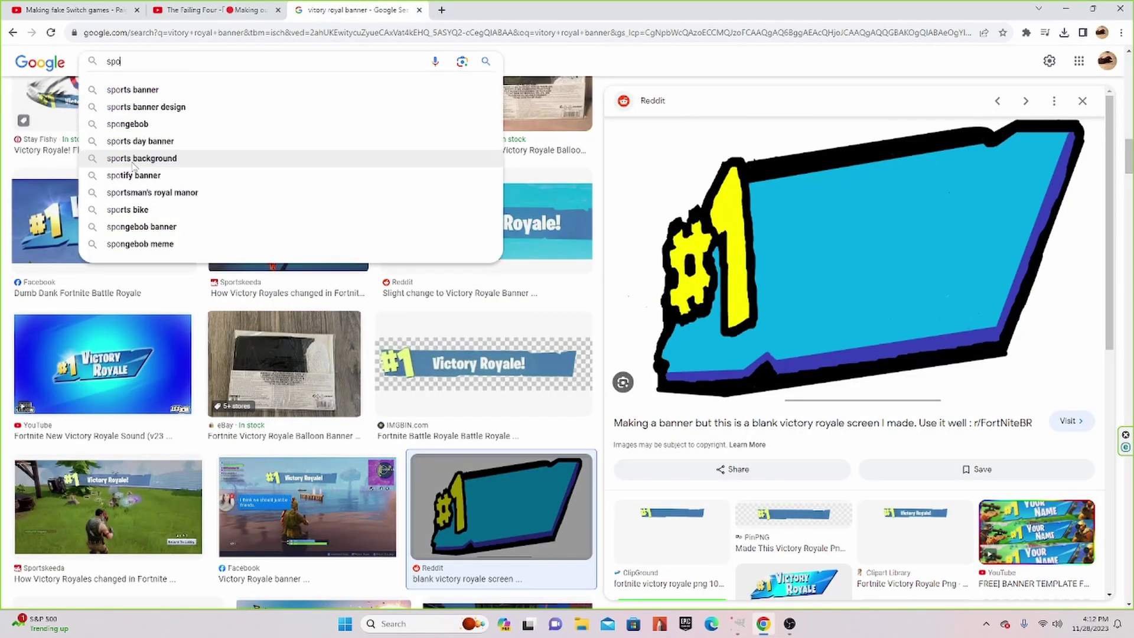
{"action": "type", "text": "mge"}
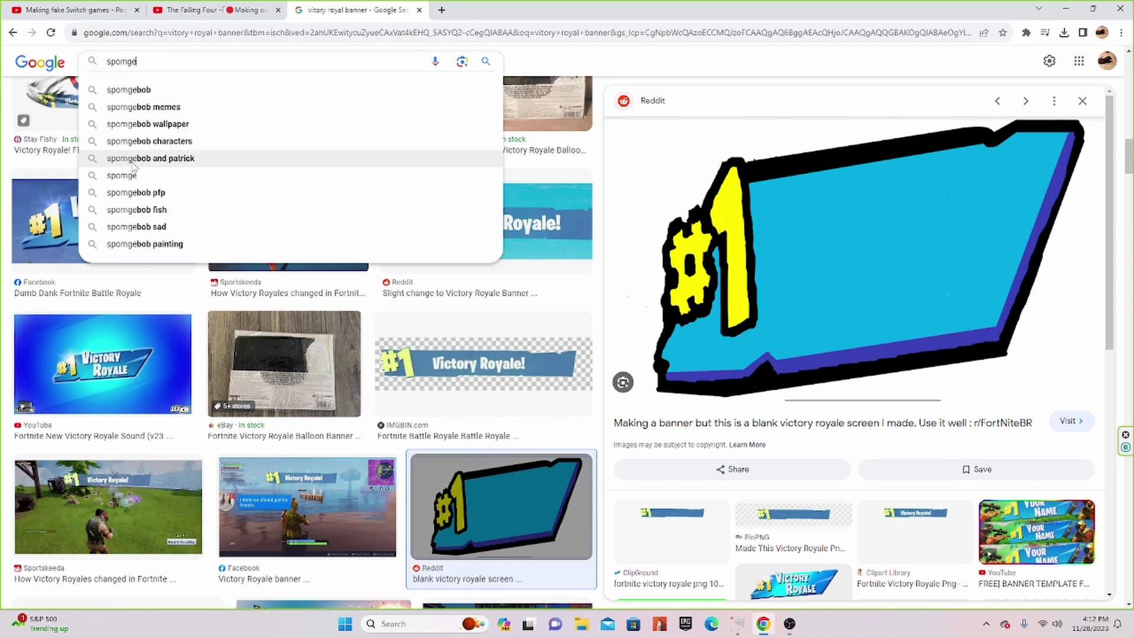
{"action": "type", "text": "bob pi"}
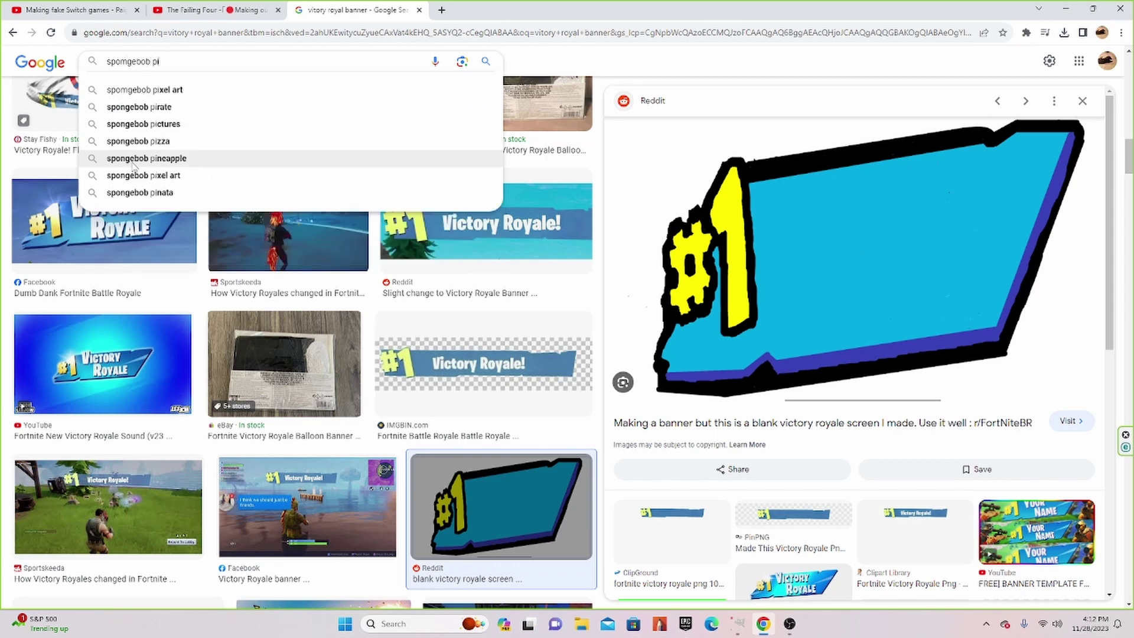
{"action": "type", "text": "zza"}
{"action": "type", "text": " bo"}
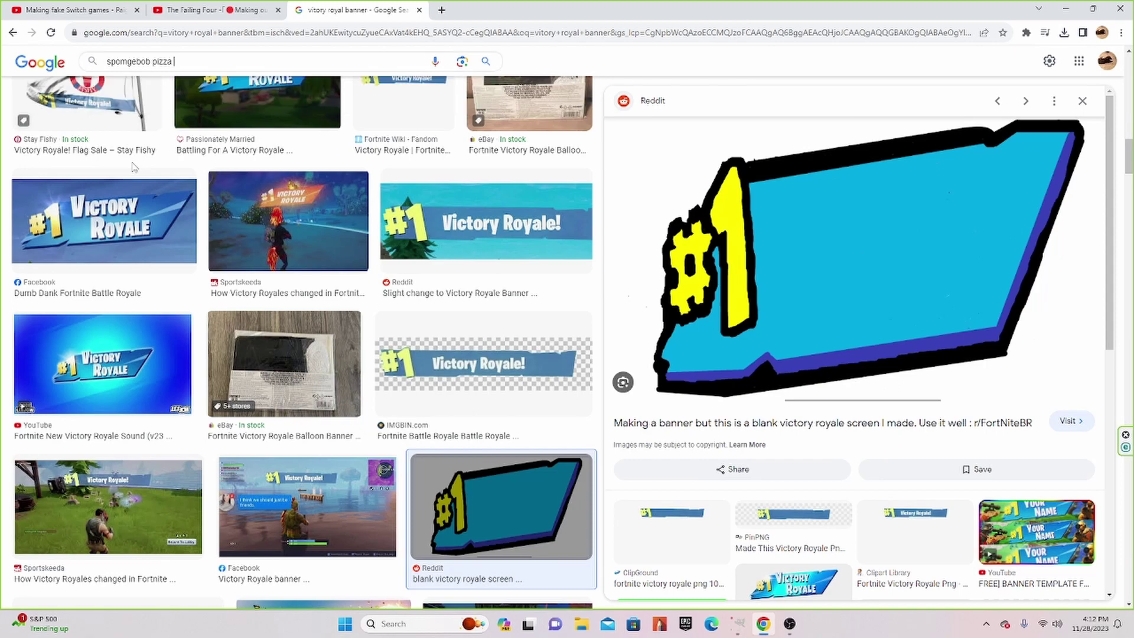
{"action": "type", "text": "y"}
{"action": "key", "text": "Return"}
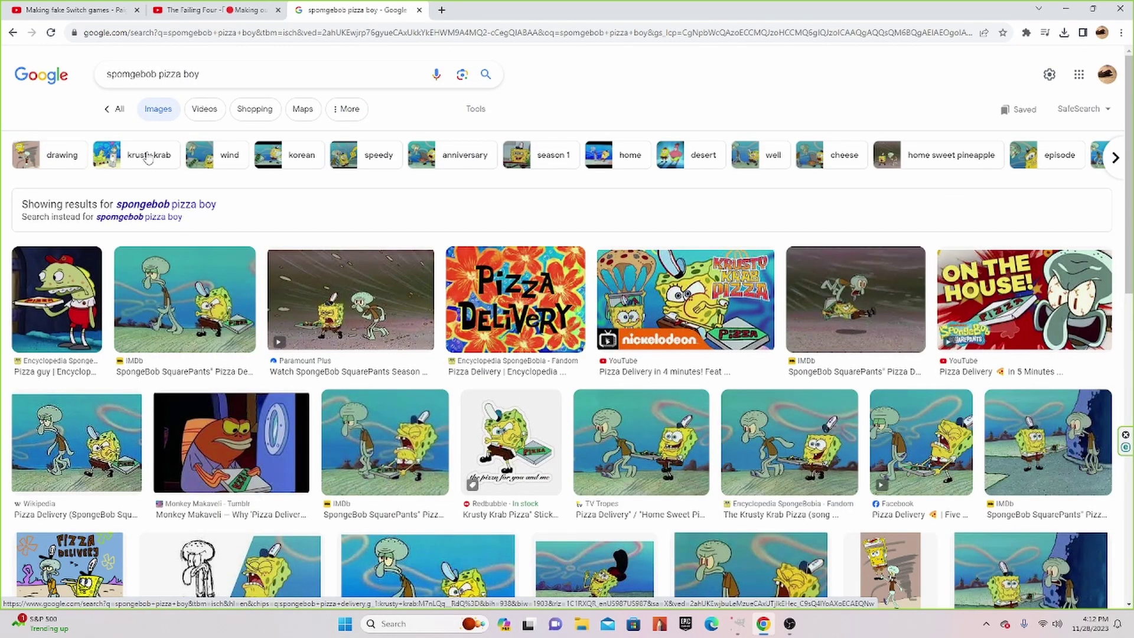
Preview the Dexerto picture of Squidward and SpongeBob carrying a pizza
{"action": "scroll", "coordinate": [650, 295], "scroll_direction": "down", "scroll_amount": 4}
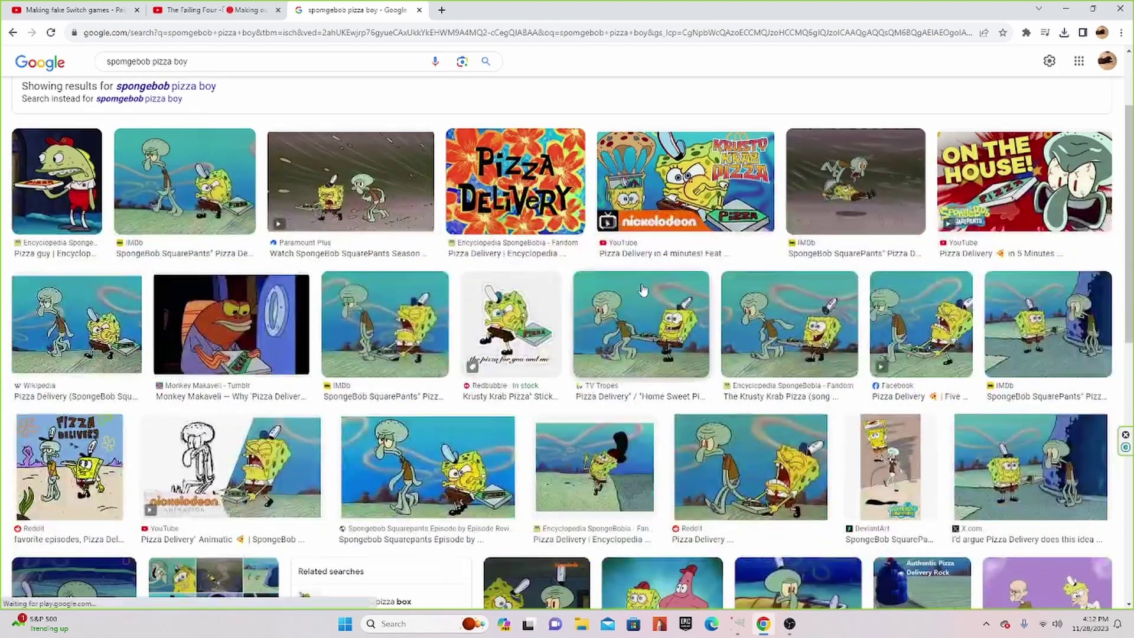
{"action": "scroll", "coordinate": [650, 287], "scroll_direction": "down", "scroll_amount": 2}
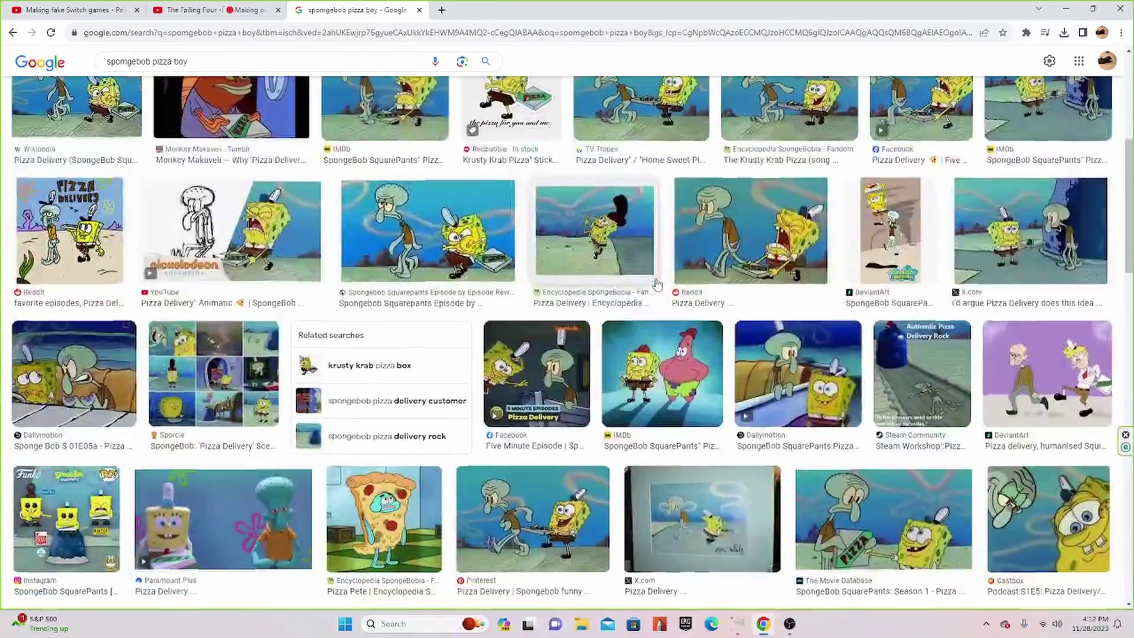
{"action": "scroll", "coordinate": [655, 286], "scroll_direction": "down", "scroll_amount": 1}
{"action": "scroll", "coordinate": [657, 285], "scroll_direction": "down", "scroll_amount": 1}
{"action": "scroll", "coordinate": [655, 284], "scroll_direction": "down", "scroll_amount": 1}
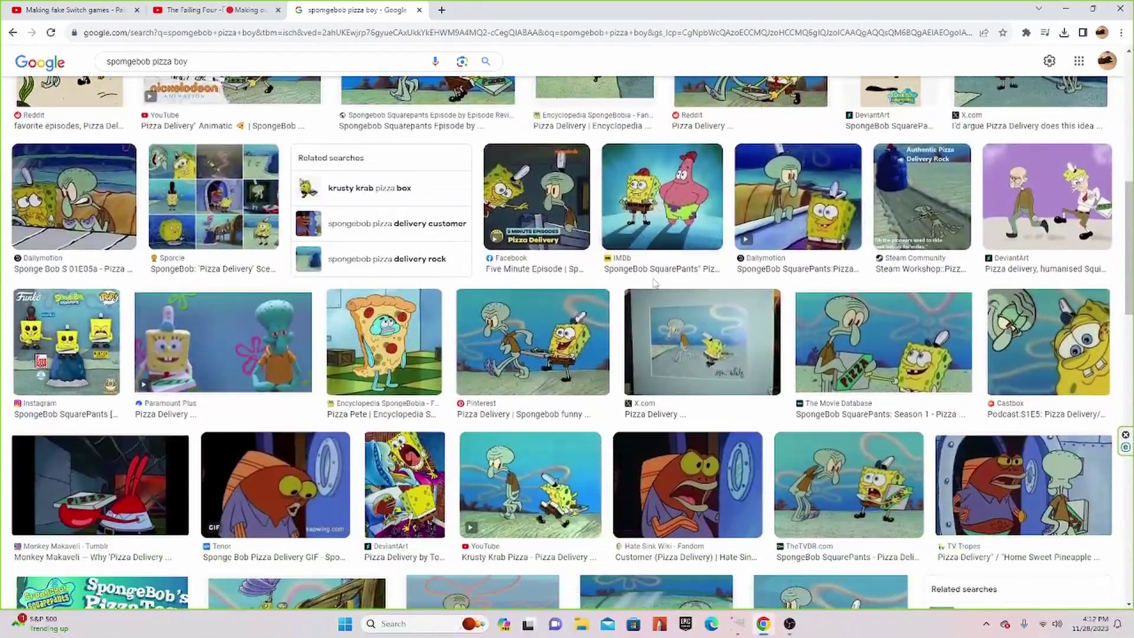
{"action": "scroll", "coordinate": [655, 283], "scroll_direction": "down", "scroll_amount": 2}
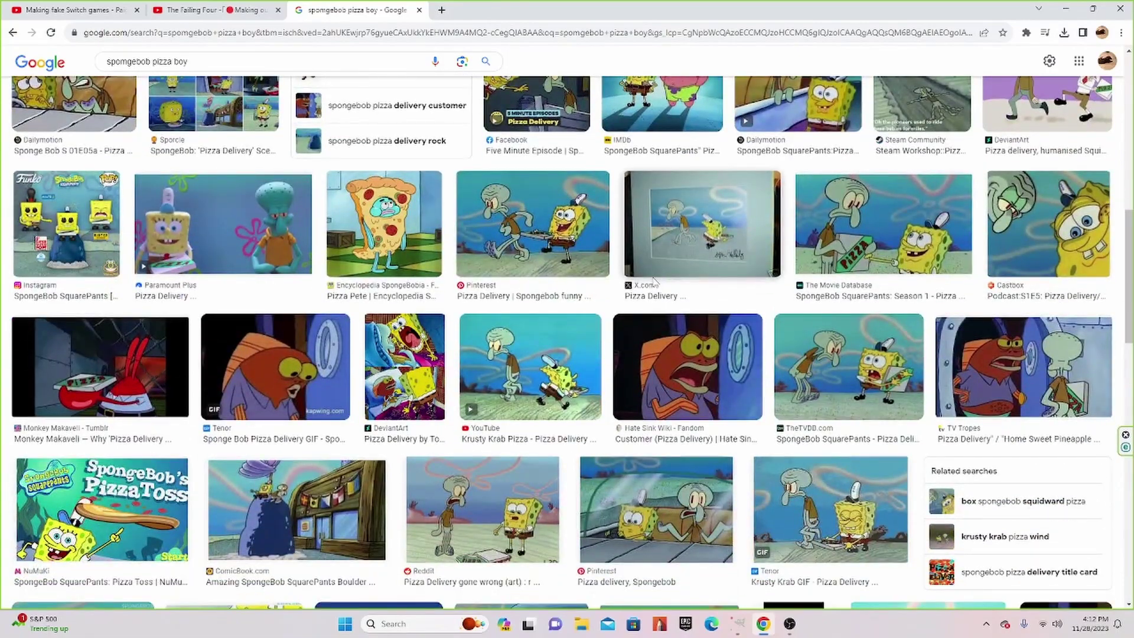
{"action": "scroll", "coordinate": [655, 283], "scroll_direction": "down", "scroll_amount": 2}
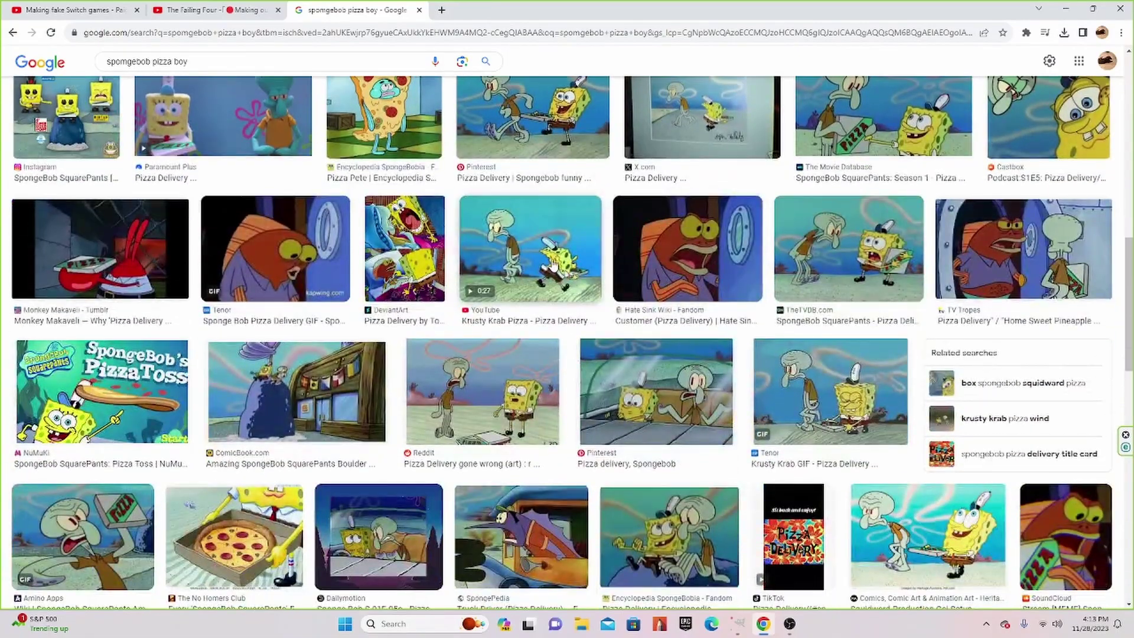
{"action": "scroll", "coordinate": [548, 265], "scroll_direction": "down", "scroll_amount": 3}
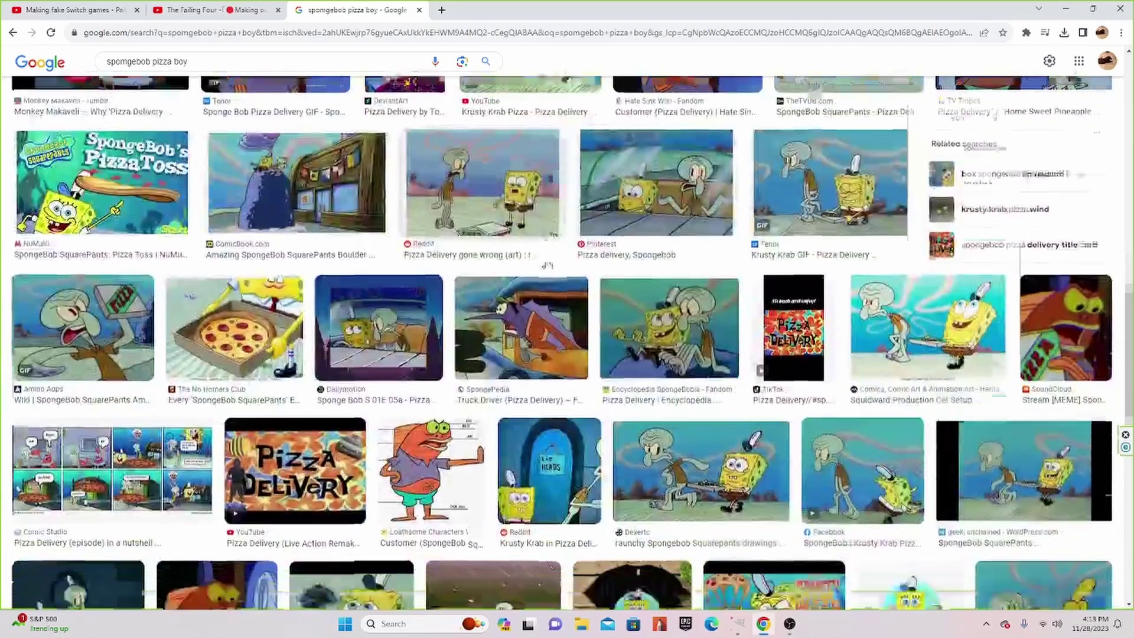
{"action": "scroll", "coordinate": [710, 330], "scroll_direction": "down", "scroll_amount": 3}
{"action": "left_click", "coordinate": [711, 331]}
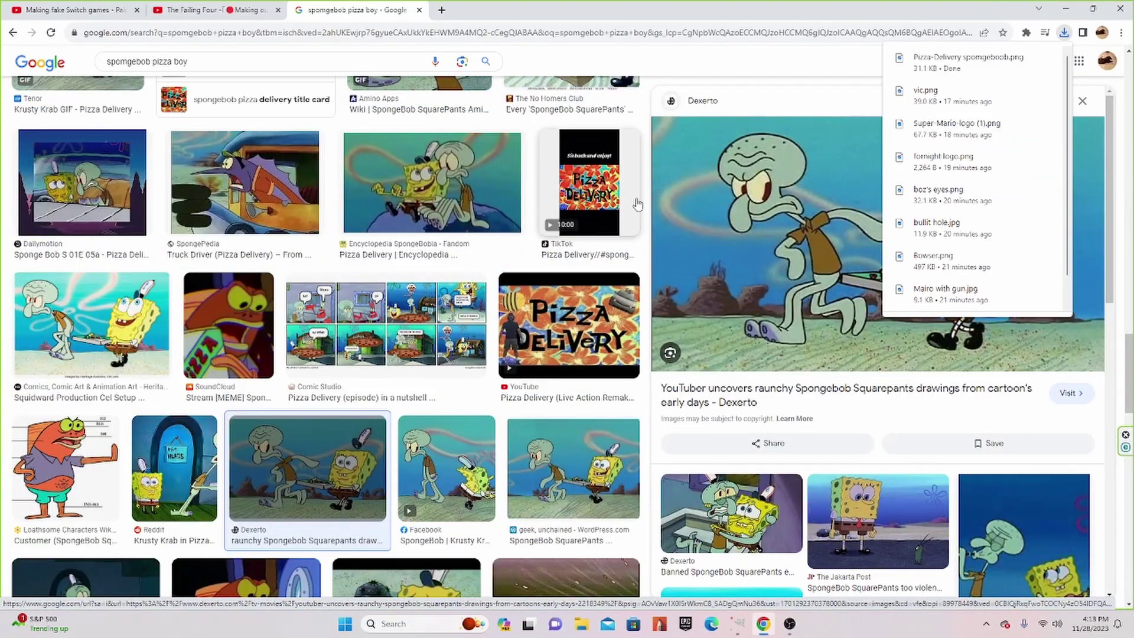
{"action": "left_click_drag", "start_coordinate": [190, 61], "coordinate": [121, 57]}
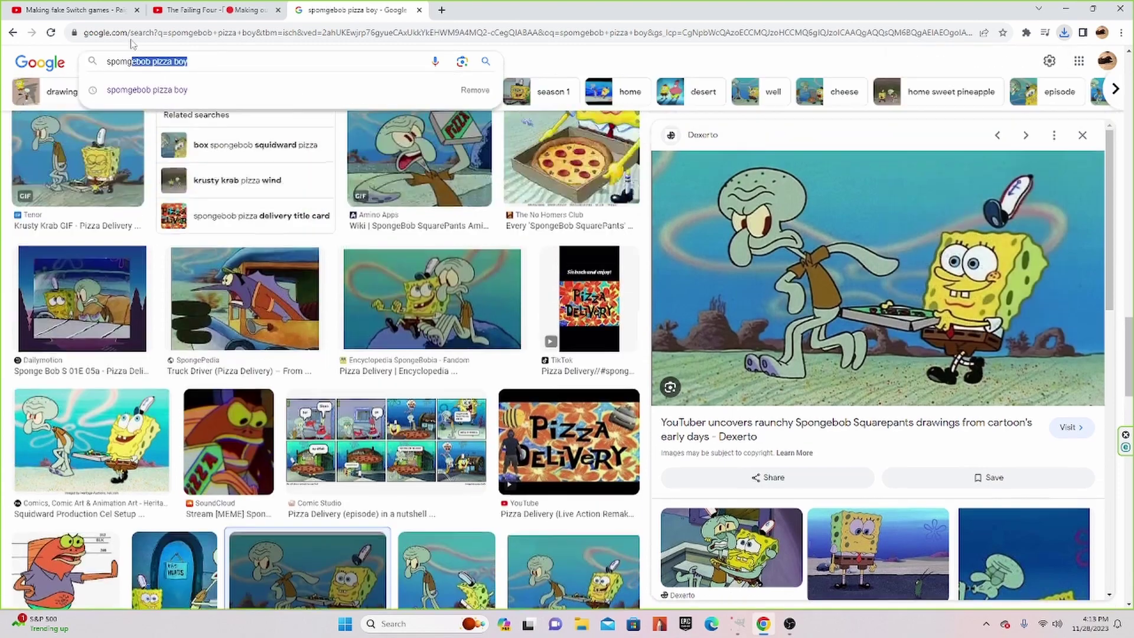
Search nighttime SpongeBob backgrounds and save the Reddit 'Just outside Bikini Bottom' image as spong bg.png
{"action": "type", "text": "ngebob "}
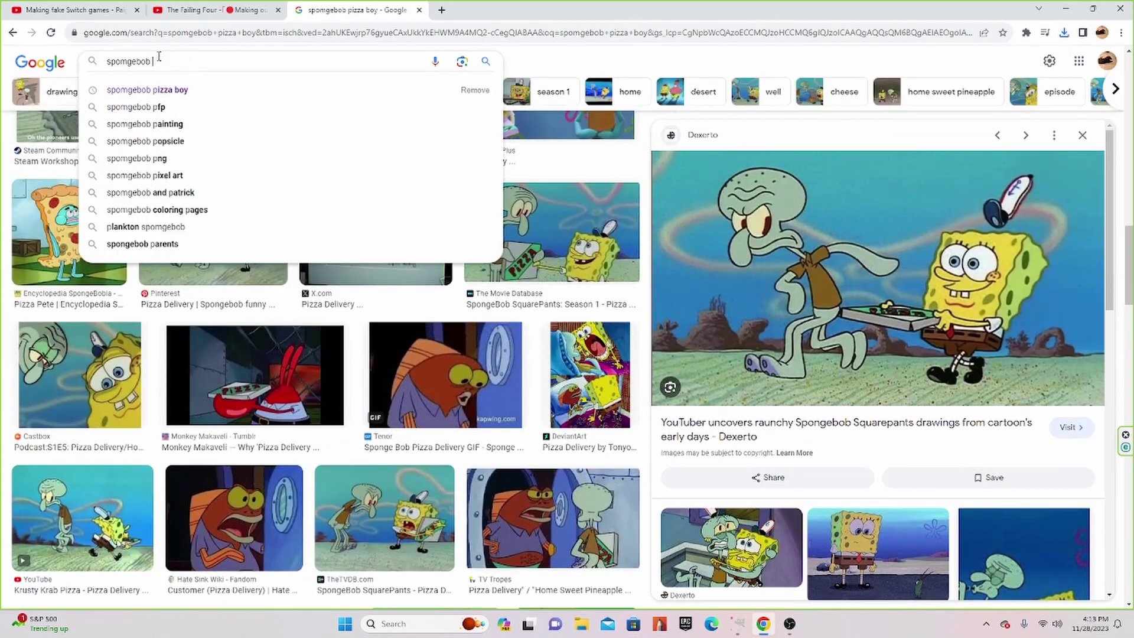
{"action": "type", "text": "backgr"}
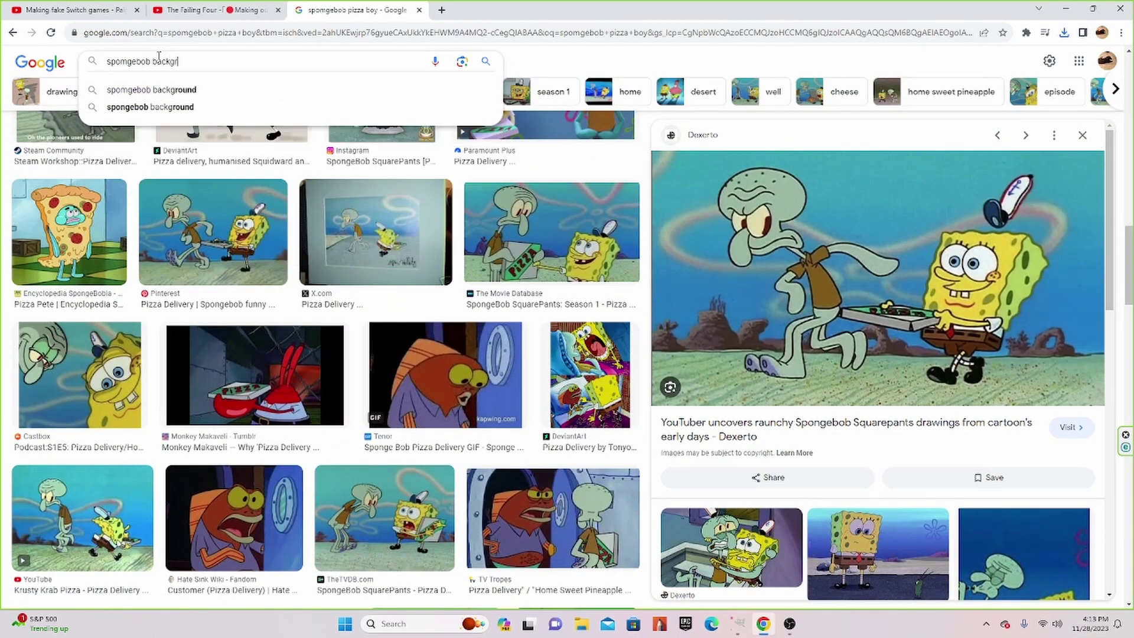
{"action": "type", "text": "ound night"}
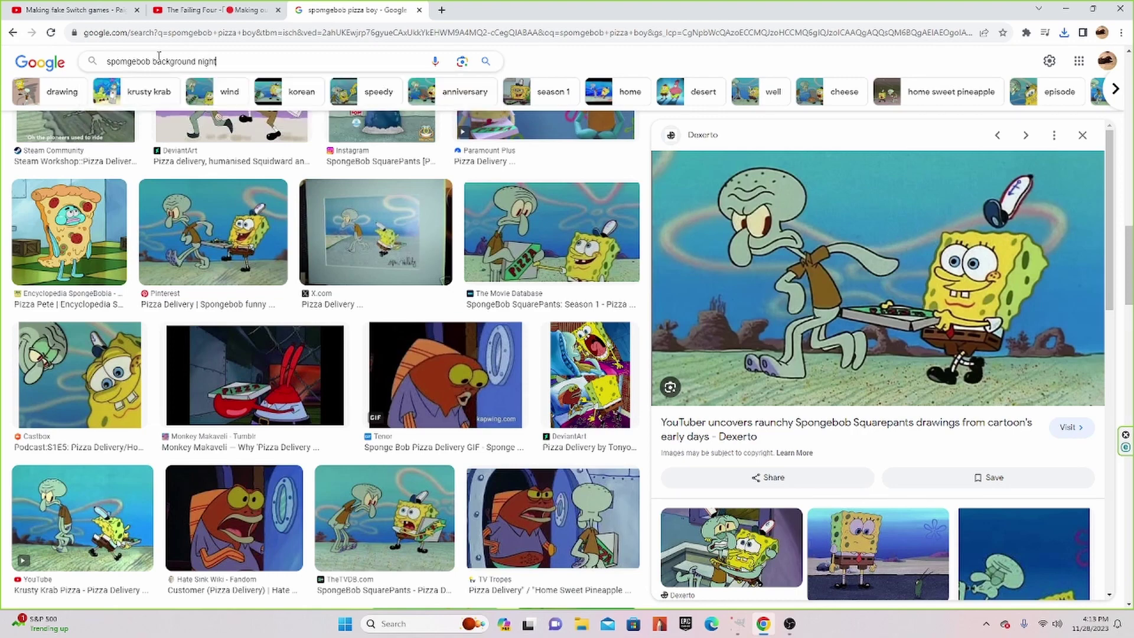
{"action": "type", "text": "e"}
{"action": "key", "text": "Return"}
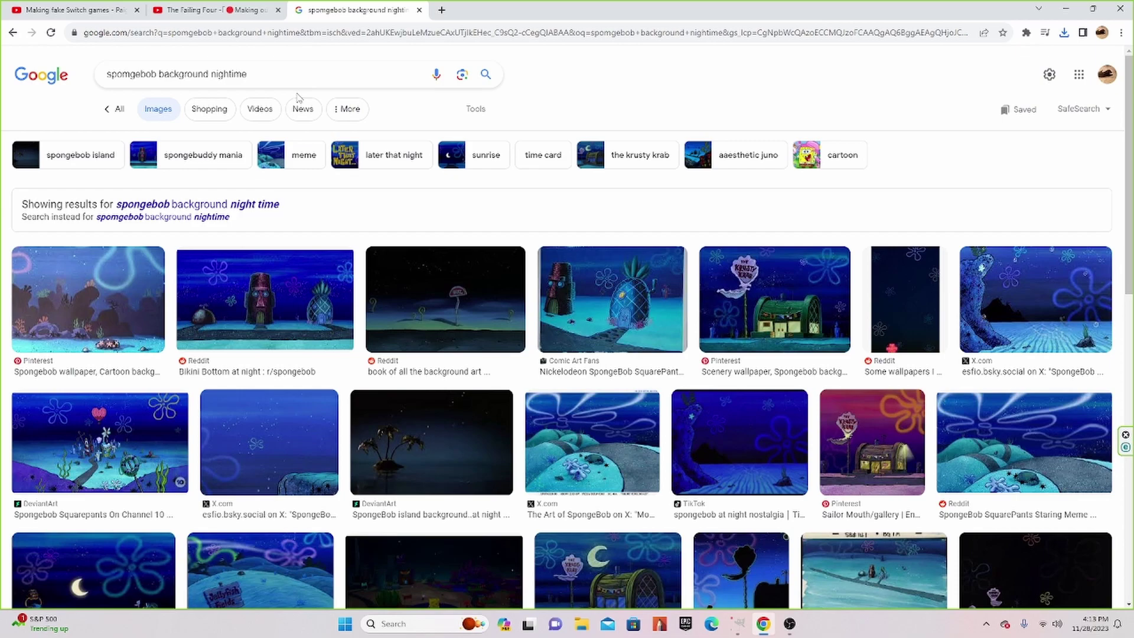
{"action": "scroll", "coordinate": [543, 248], "scroll_direction": "down", "scroll_amount": 5}
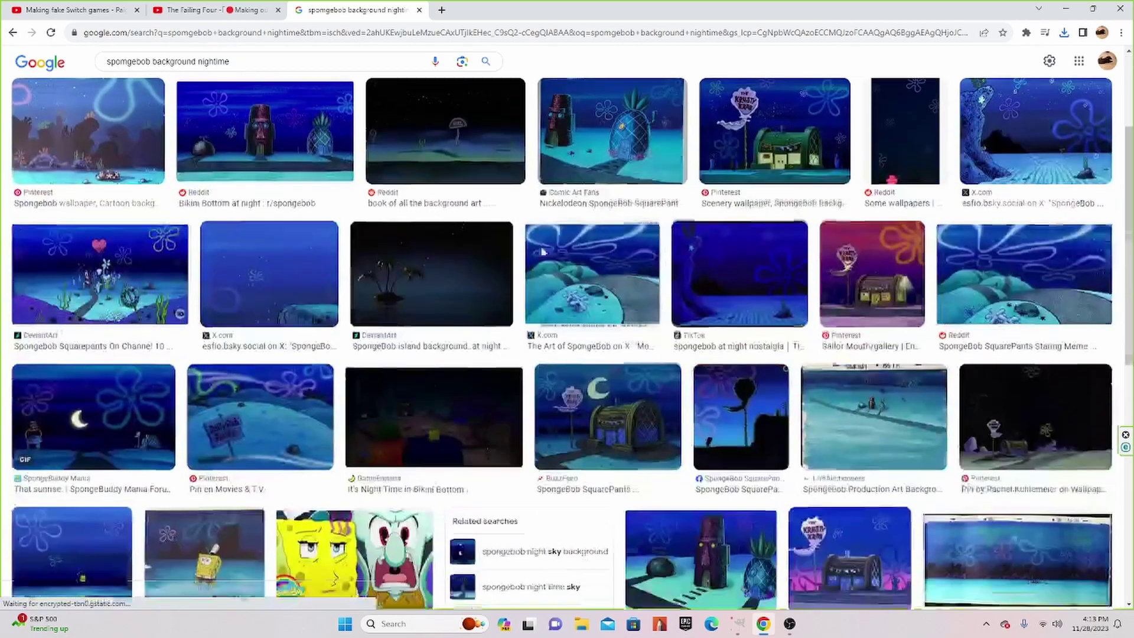
{"action": "scroll", "coordinate": [542, 253], "scroll_direction": "down", "scroll_amount": 2}
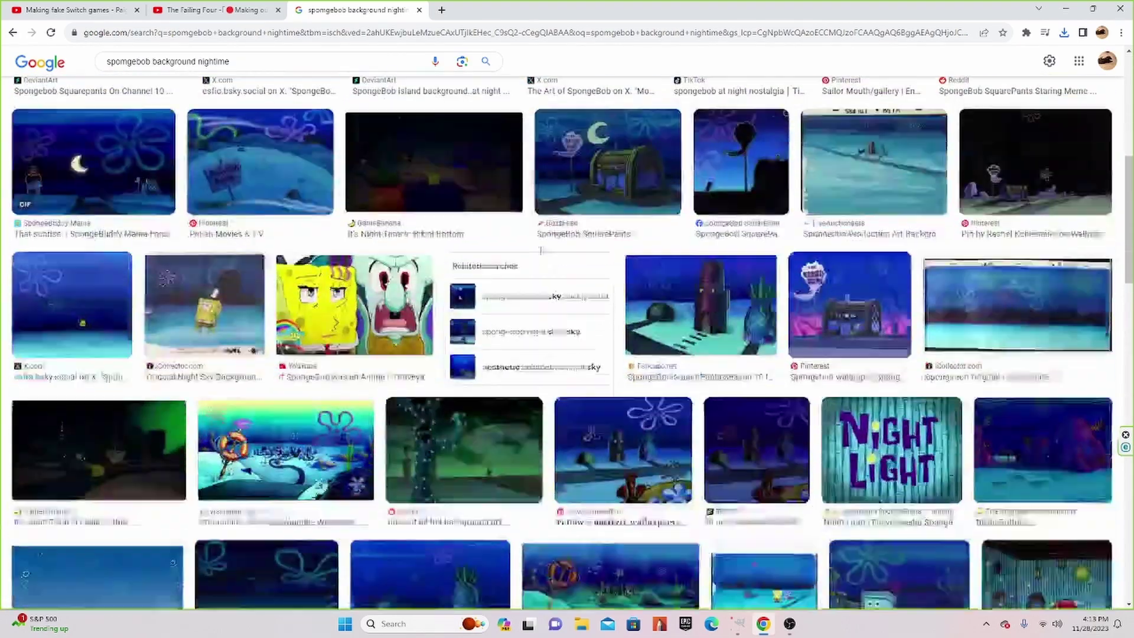
{"action": "scroll", "coordinate": [542, 252], "scroll_direction": "down", "scroll_amount": 2}
{"action": "scroll", "coordinate": [542, 252], "scroll_direction": "down", "scroll_amount": 1}
{"action": "scroll", "coordinate": [542, 253], "scroll_direction": "down", "scroll_amount": 2}
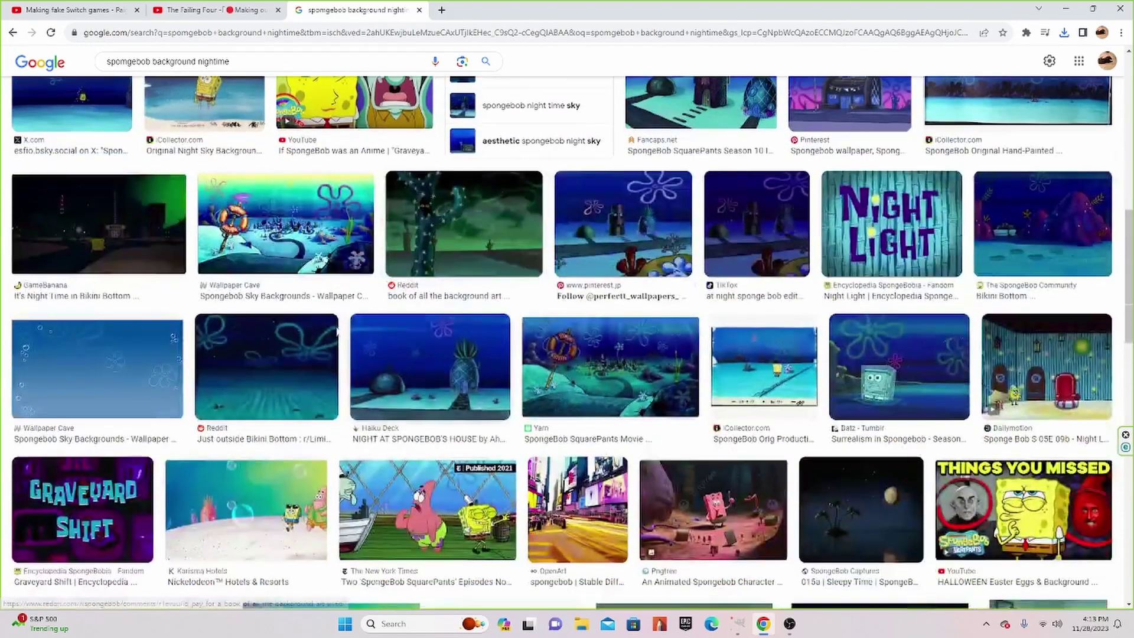
{"action": "left_click", "coordinate": [266, 349]}
{"action": "right_click", "coordinate": [904, 294]}
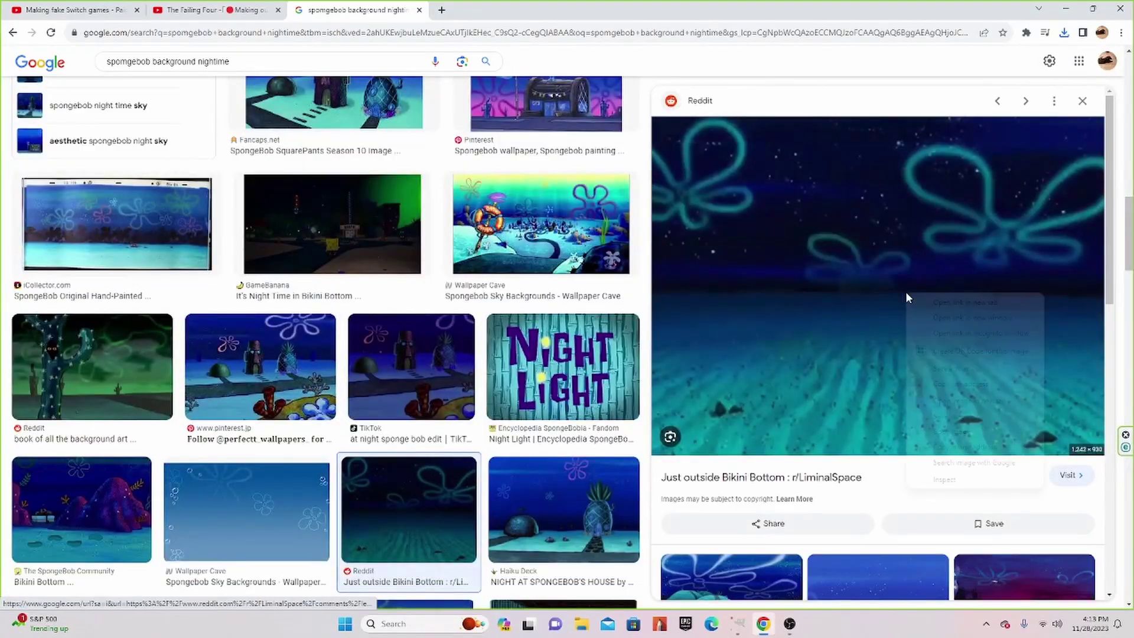
{"action": "left_click", "coordinate": [960, 422]}
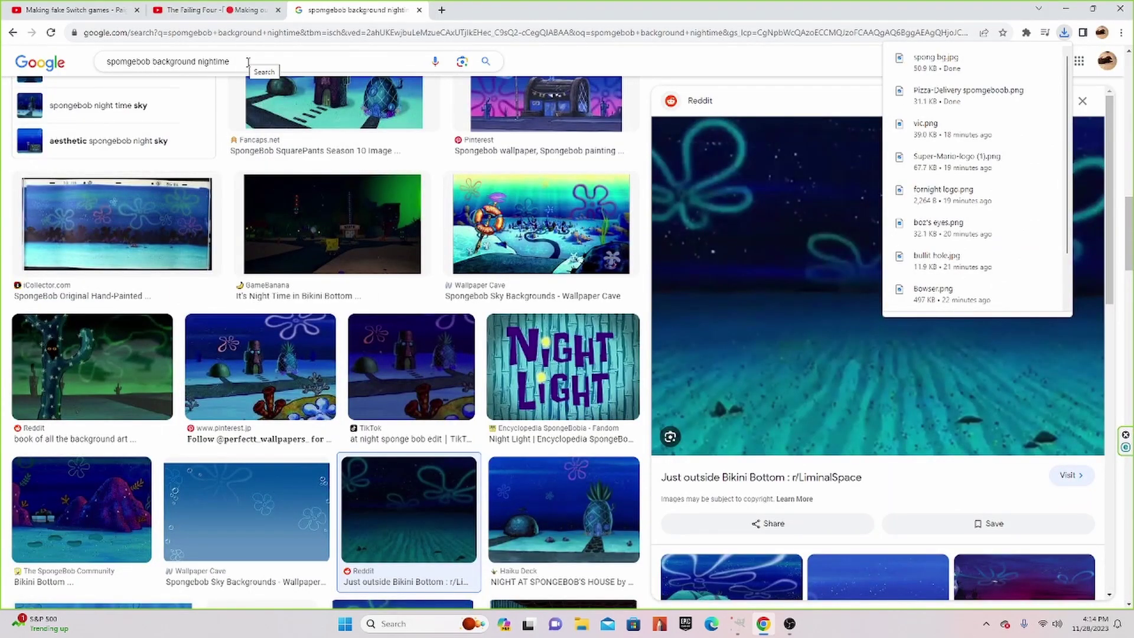
Replace the old search words with a new query starting 'spongebob sq'
{"action": "left_click_drag", "start_coordinate": [247, 62], "coordinate": [153, 66]}
{"action": "key", "text": "BackSpace"}
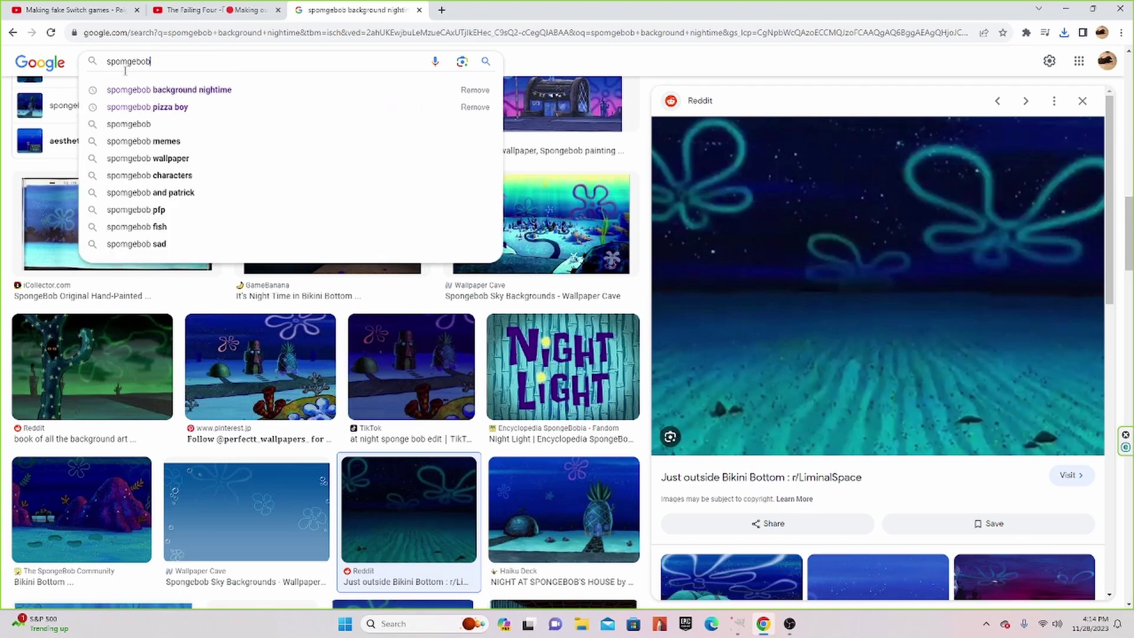
{"action": "type", "text": "sq"}
{"action": "key", "text": "BackSpace"}
{"action": "key", "text": "BackSpace"}
{"action": "type", "text": "squ"}
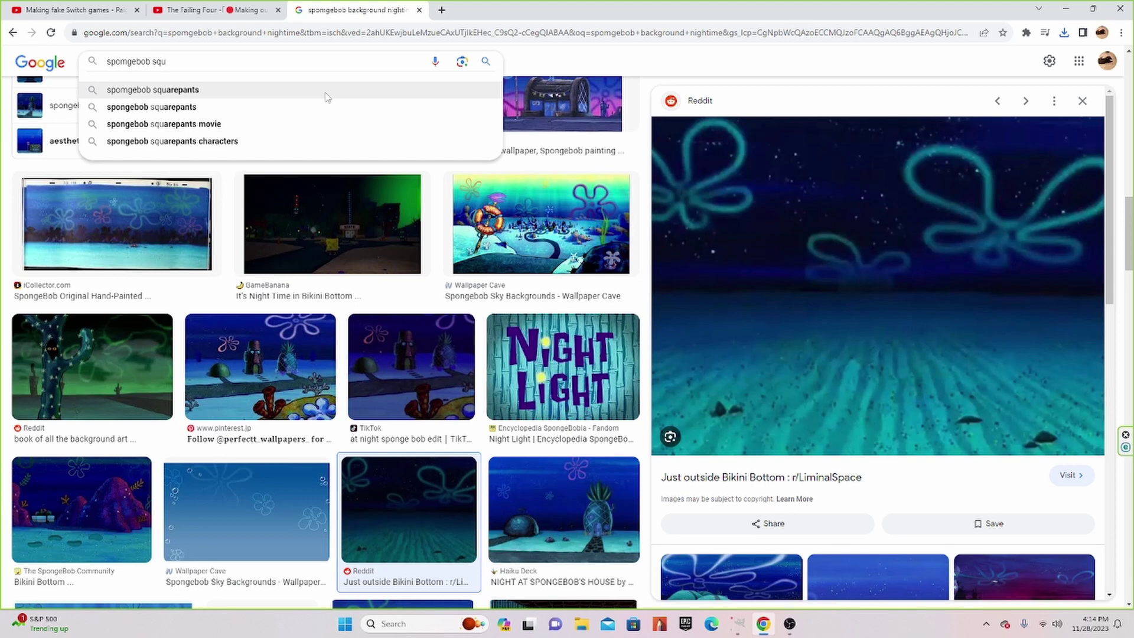
Search Google Images for spongebob squidward and browse the results
{"action": "type", "text": "word"}
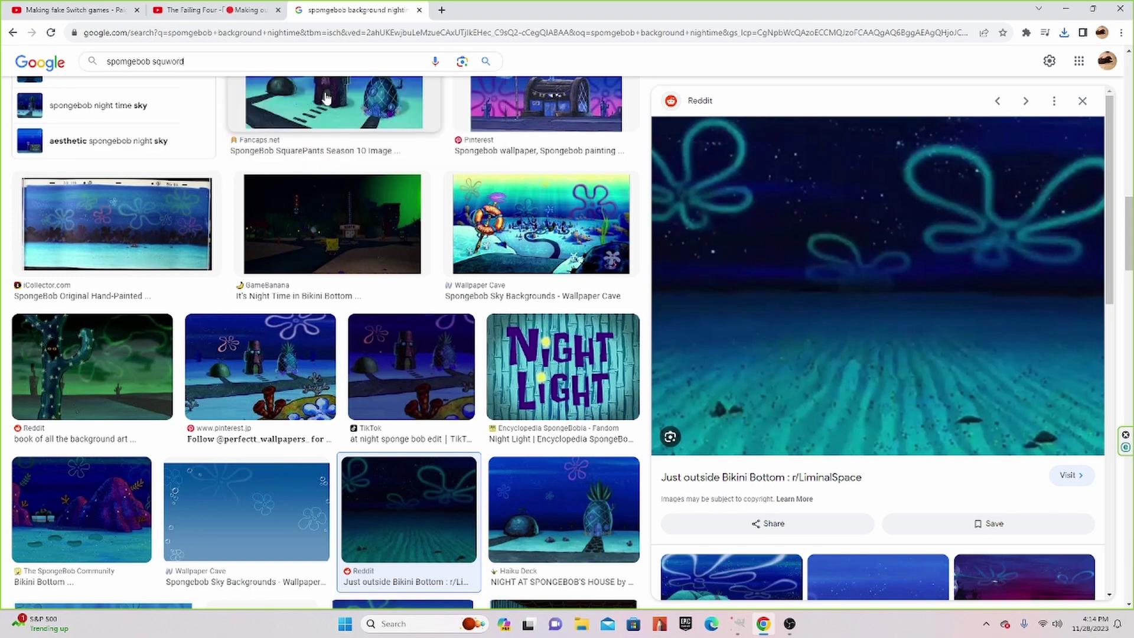
{"action": "key", "text": "Return"}
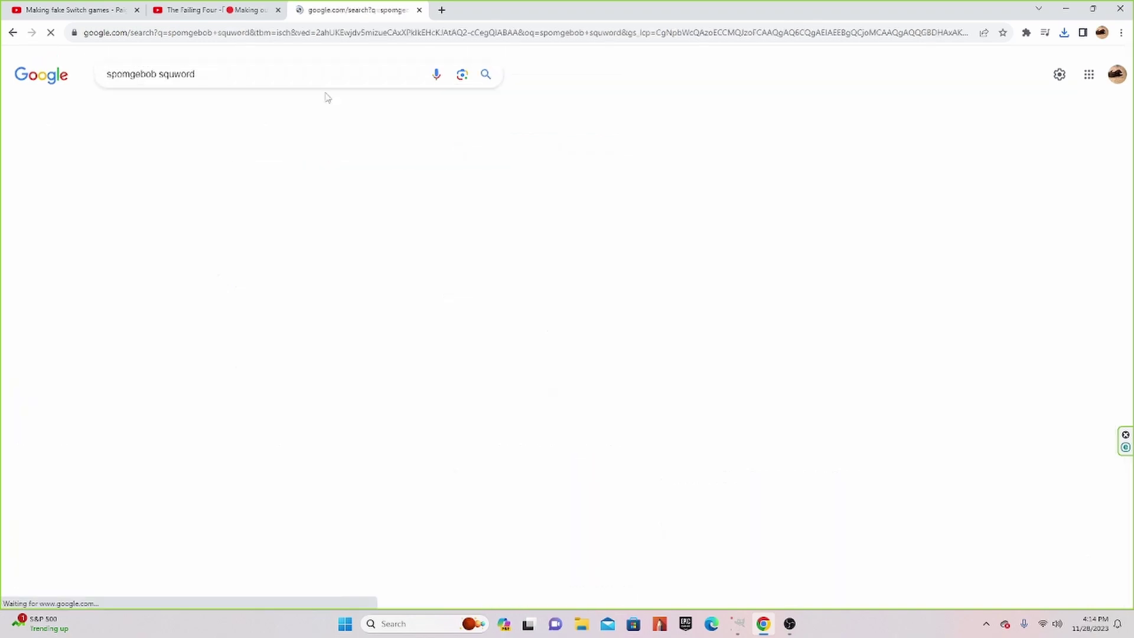
{"action": "scroll", "coordinate": [214, 158], "scroll_direction": "down", "scroll_amount": 1}
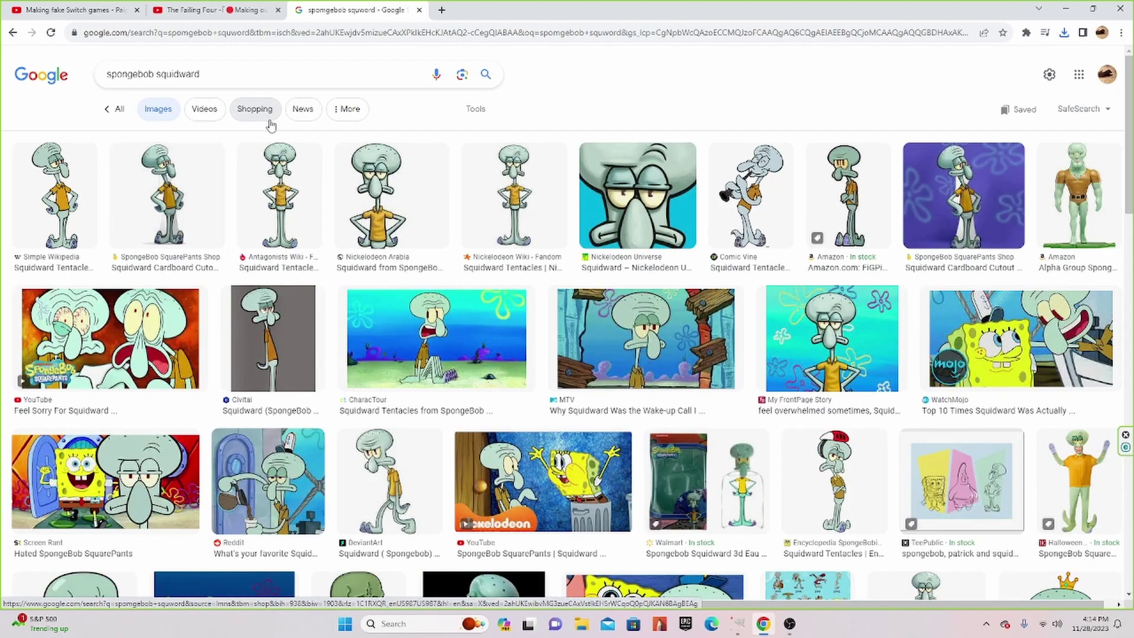
{"action": "scroll", "coordinate": [561, 249], "scroll_direction": "down", "scroll_amount": 6}
{"action": "scroll", "coordinate": [561, 250], "scroll_direction": "down", "scroll_amount": 2}
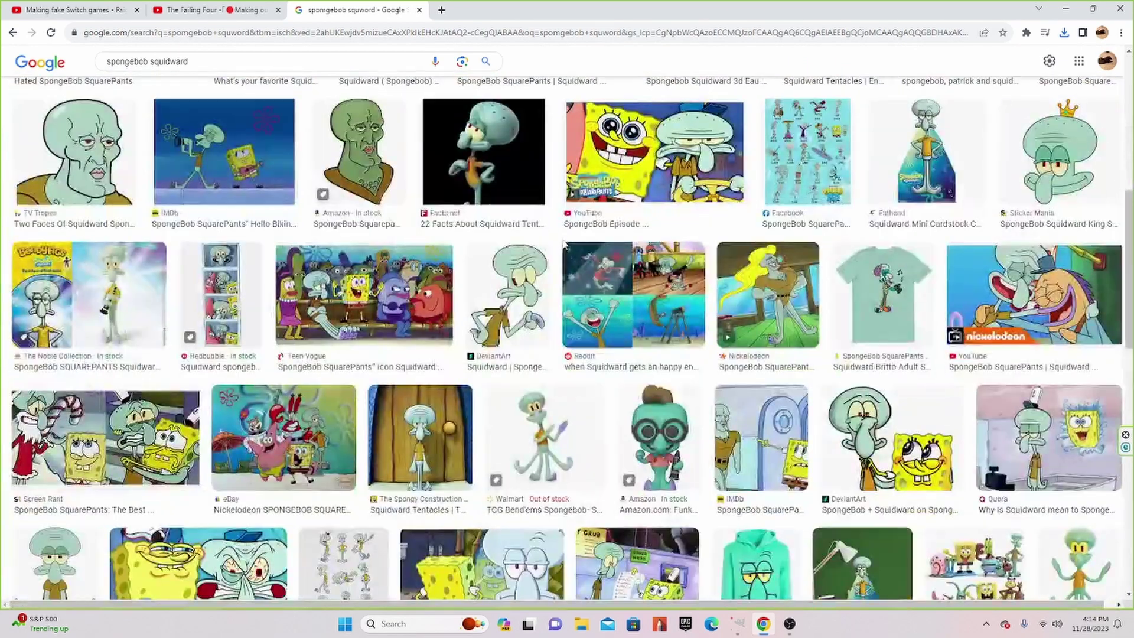
{"action": "scroll", "coordinate": [565, 236], "scroll_direction": "up", "scroll_amount": 8}
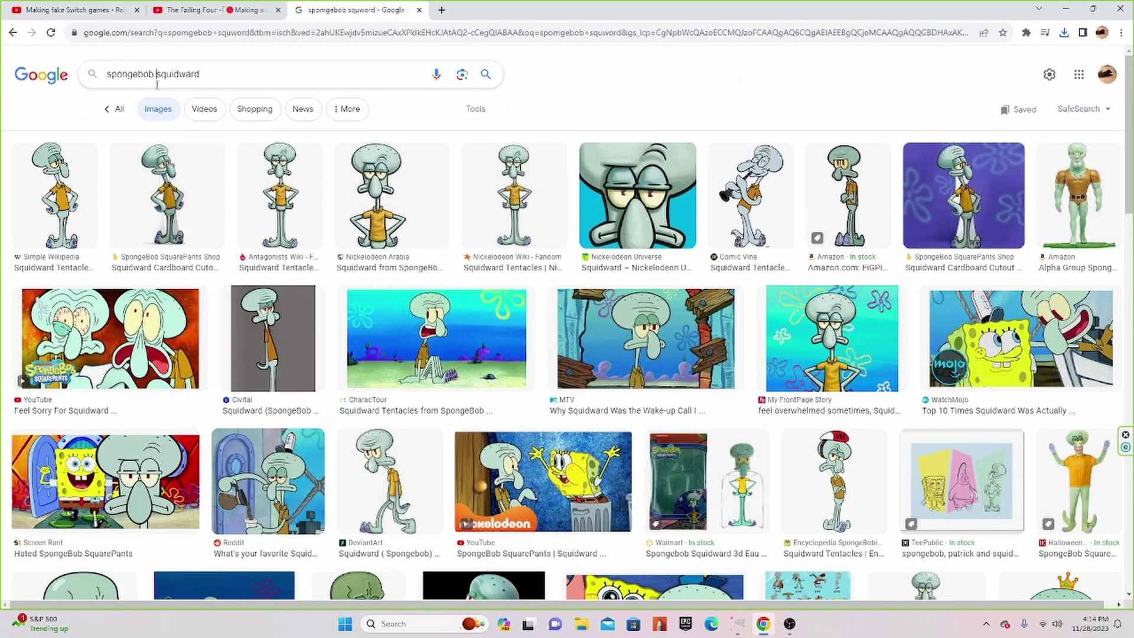
Refine the search to 'spongebob annoyed squidward' and scroll through the results
{"action": "type", "text": "ann"}
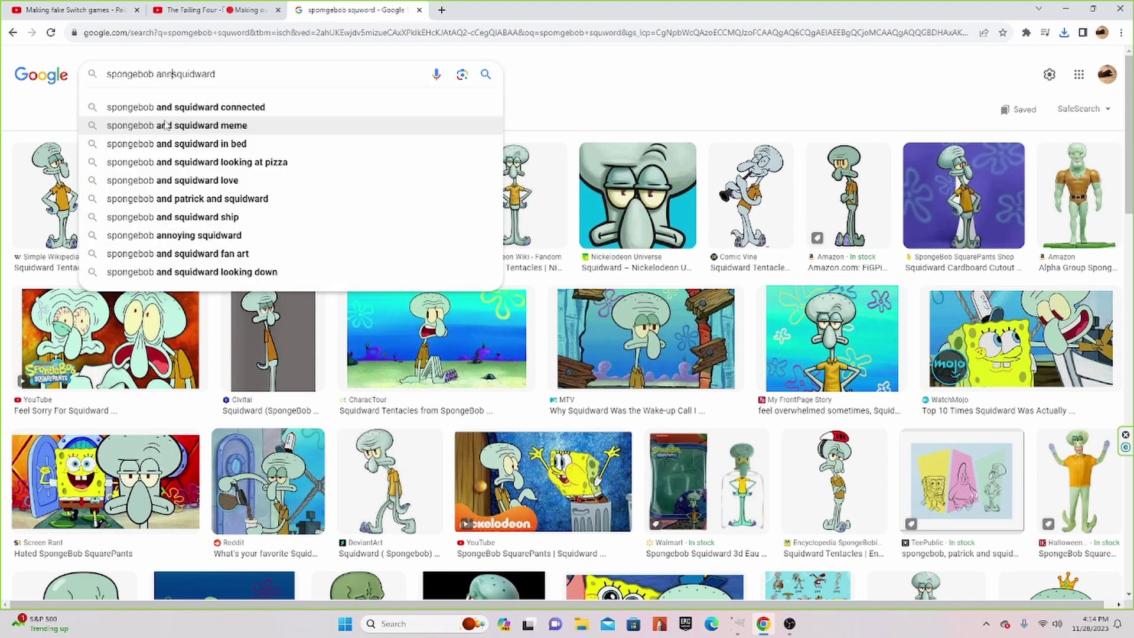
{"action": "type", "text": "oyed"}
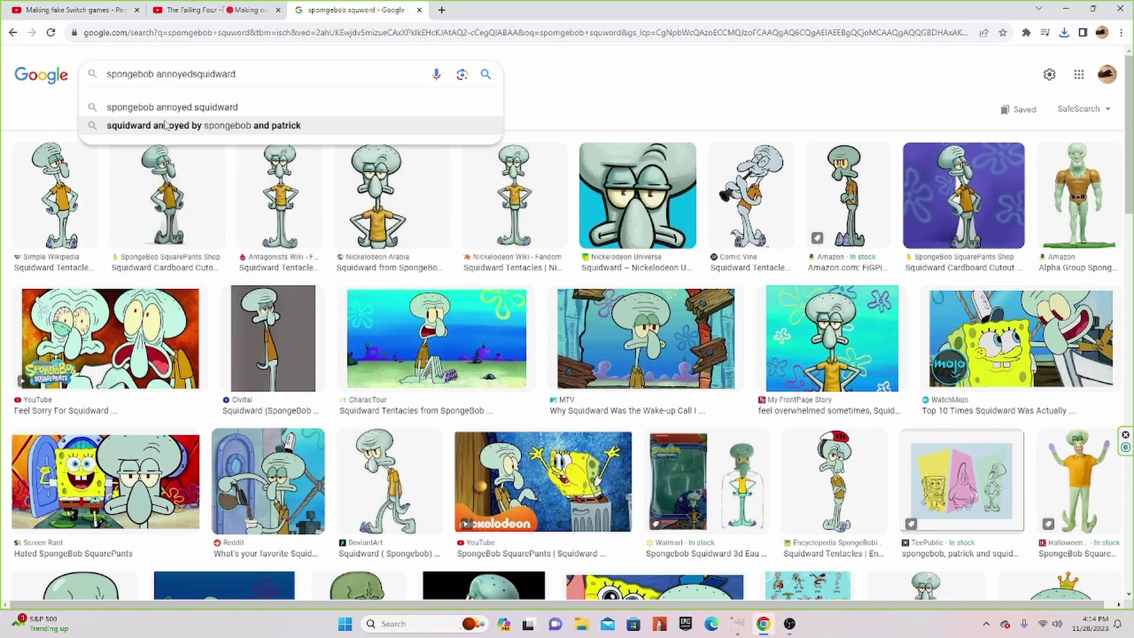
{"action": "left_click", "coordinate": [180, 108]}
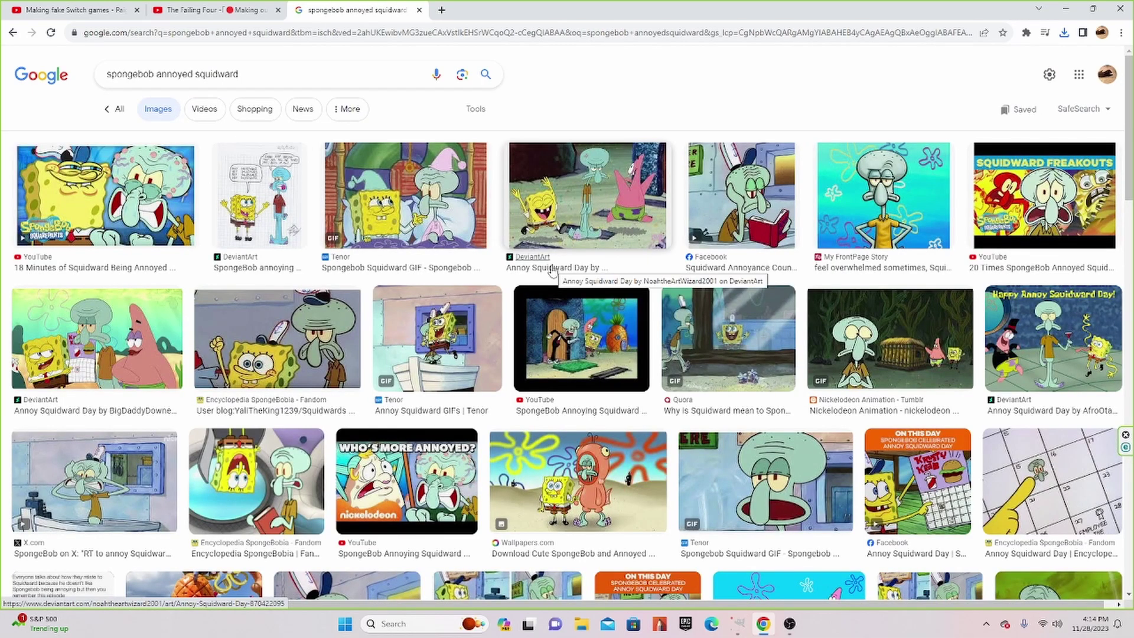
{"action": "scroll", "coordinate": [552, 270], "scroll_direction": "down", "scroll_amount": 2}
{"action": "scroll", "coordinate": [551, 270], "scroll_direction": "down", "scroll_amount": 1}
{"action": "scroll", "coordinate": [552, 270], "scroll_direction": "down", "scroll_amount": 2}
{"action": "scroll", "coordinate": [552, 269], "scroll_direction": "down", "scroll_amount": 3}
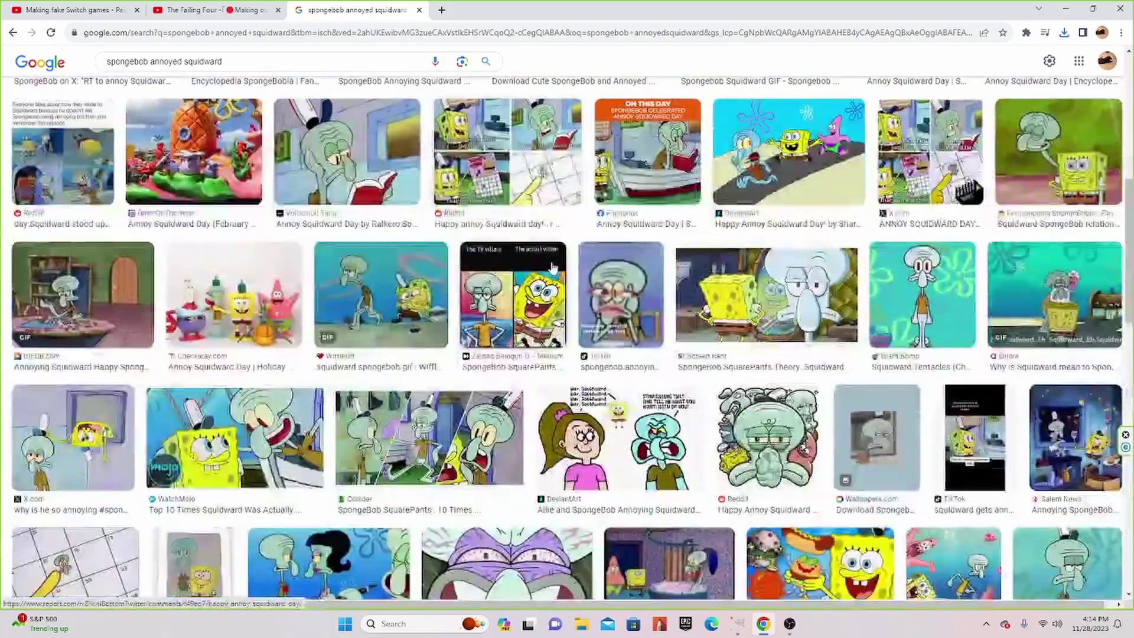
{"action": "scroll", "coordinate": [551, 268], "scroll_direction": "down", "scroll_amount": 1}
{"action": "scroll", "coordinate": [551, 267], "scroll_direction": "down", "scroll_amount": 3}
{"action": "scroll", "coordinate": [546, 269], "scroll_direction": "down", "scroll_amount": 3}
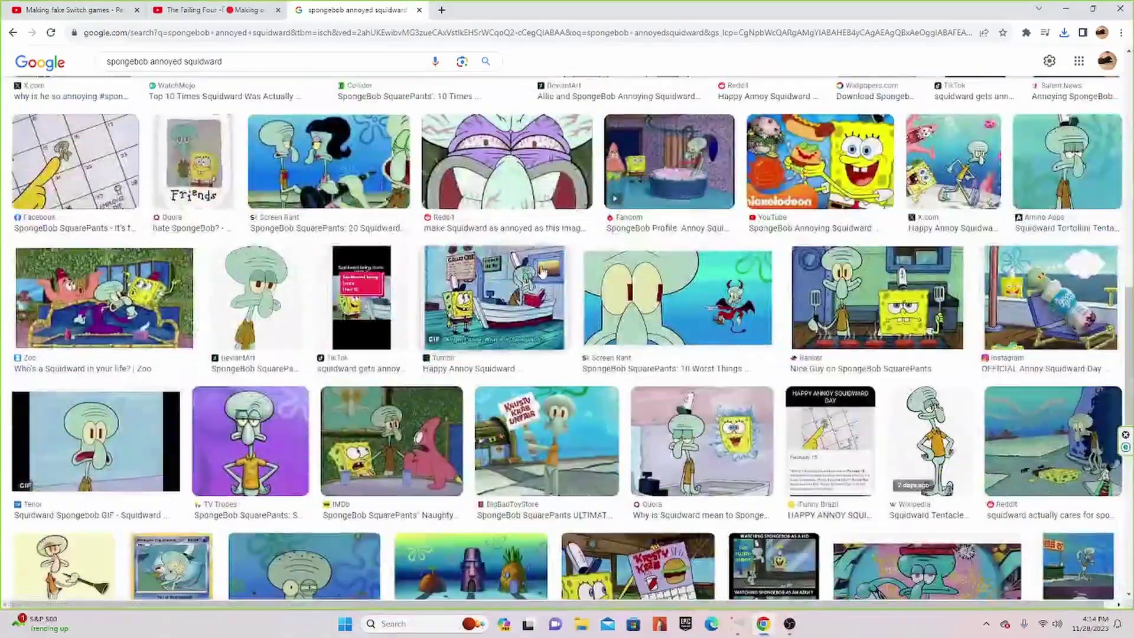
{"action": "scroll", "coordinate": [541, 271], "scroll_direction": "down", "scroll_amount": 2}
{"action": "scroll", "coordinate": [531, 275], "scroll_direction": "down", "scroll_amount": 3}
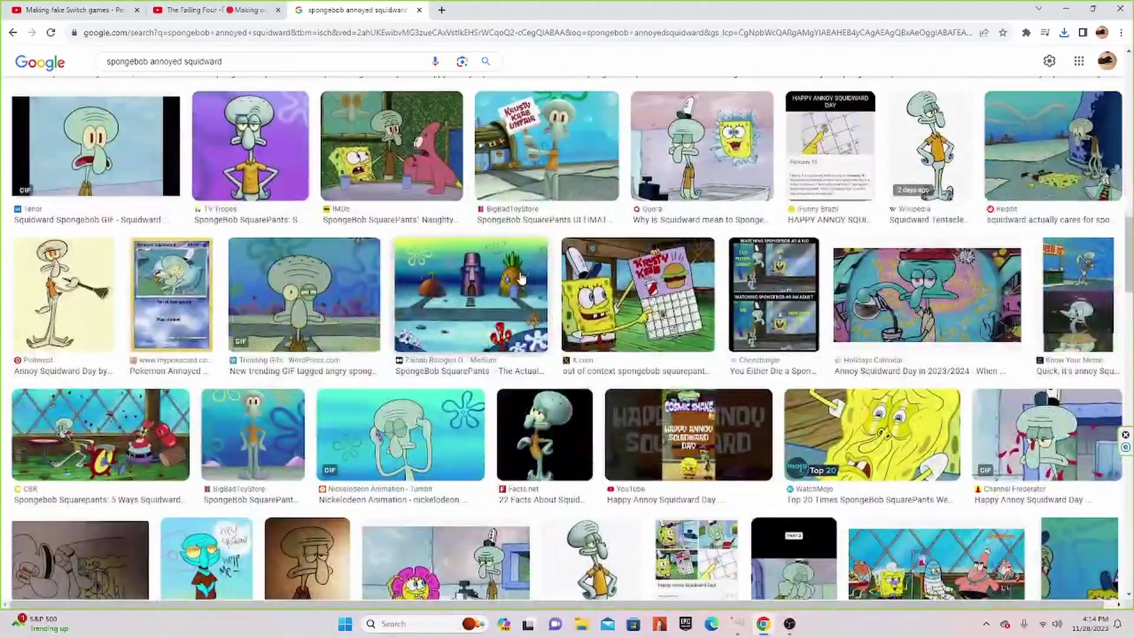
{"action": "scroll", "coordinate": [521, 279], "scroll_direction": "down", "scroll_amount": 3}
{"action": "scroll", "coordinate": [521, 278], "scroll_direction": "up", "scroll_amount": 3}
{"action": "scroll", "coordinate": [521, 280], "scroll_direction": "down", "scroll_amount": 5}
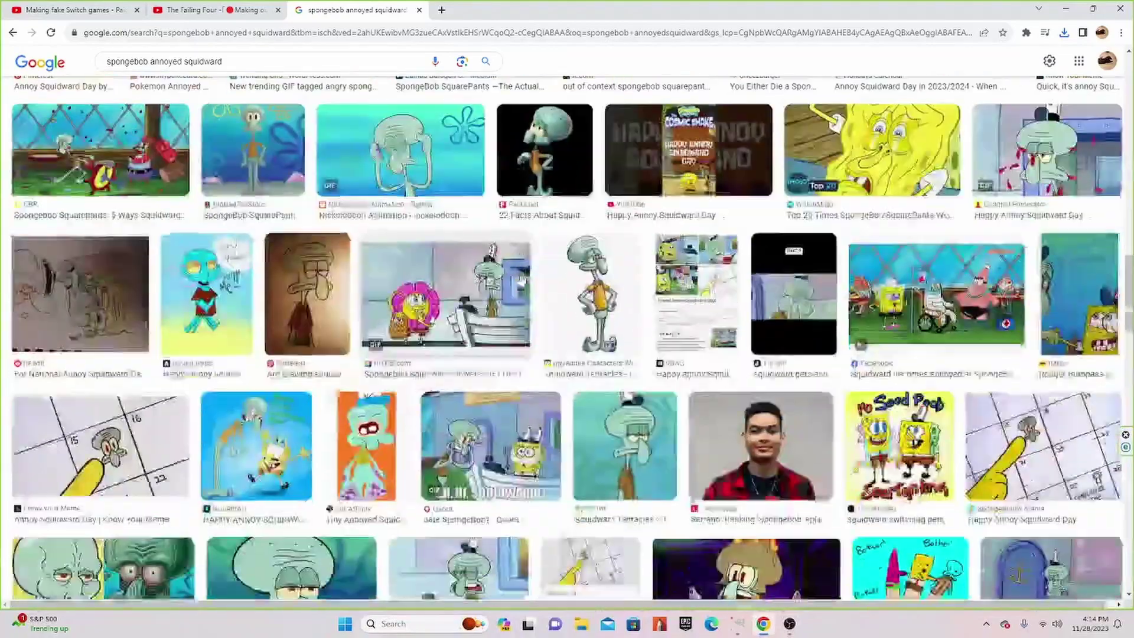
Preview the wiki Squidward image, then the Pinterest '900+ Best squidward ideas' picture
{"action": "left_click", "coordinate": [597, 301]}
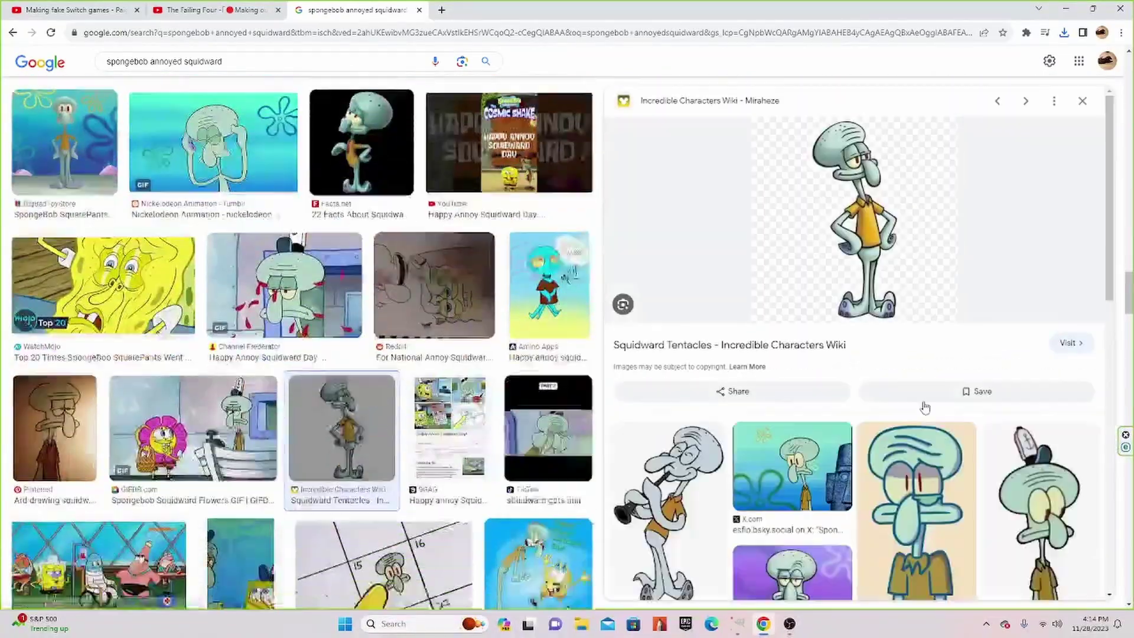
{"action": "scroll", "coordinate": [898, 455], "scroll_direction": "down", "scroll_amount": 2}
{"action": "scroll", "coordinate": [898, 454], "scroll_direction": "down", "scroll_amount": 3}
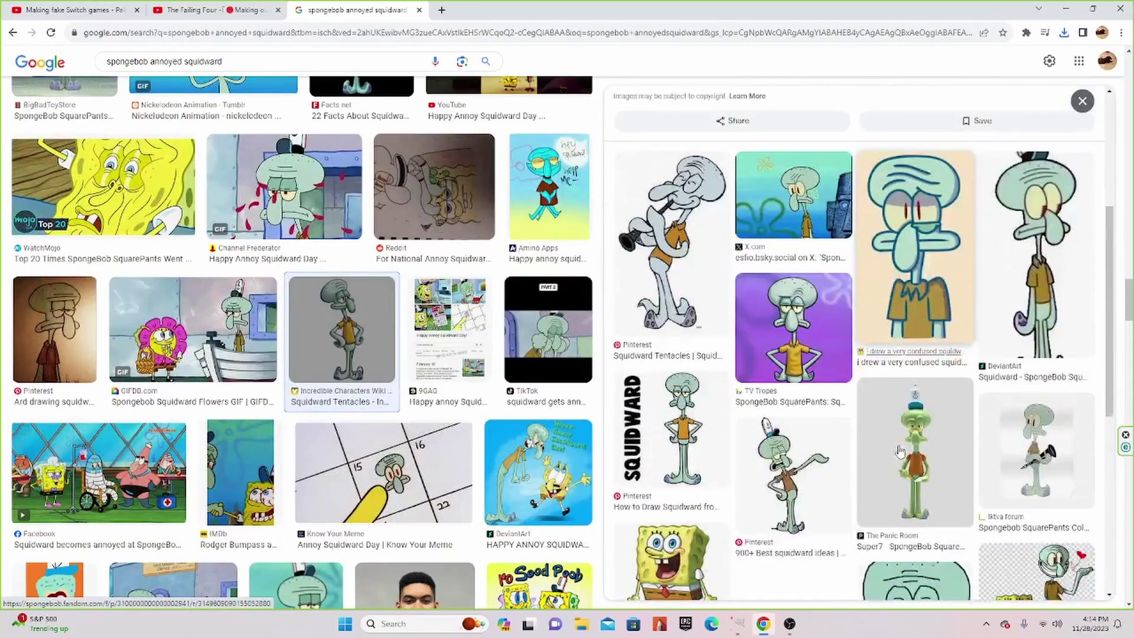
{"action": "scroll", "coordinate": [898, 452], "scroll_direction": "down", "scroll_amount": 2}
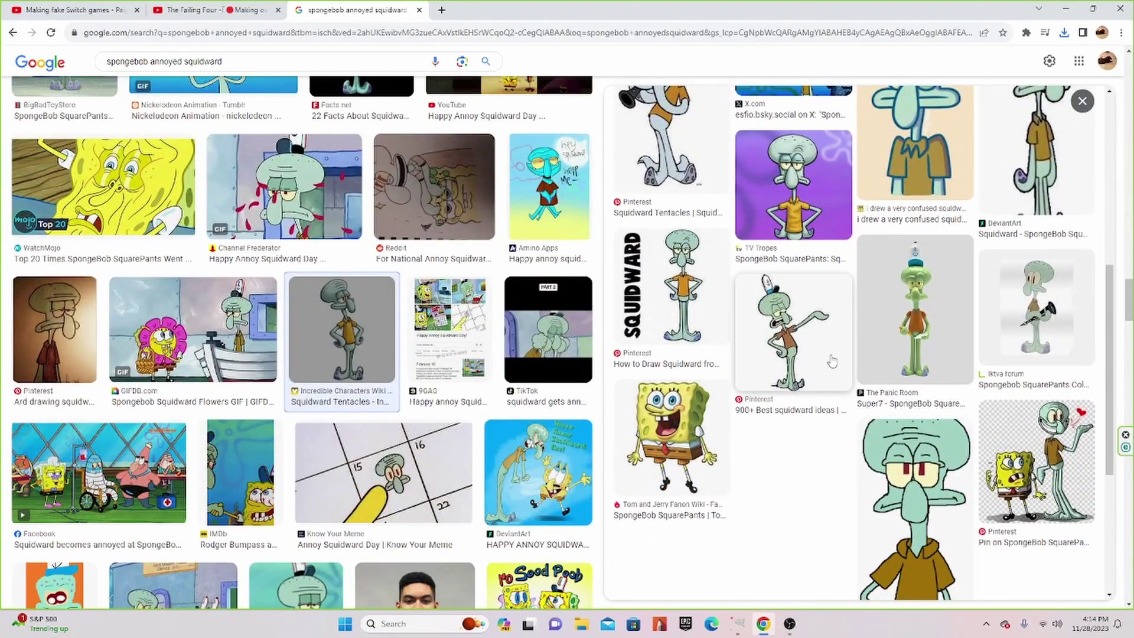
{"action": "left_click", "coordinate": [831, 360]}
{"action": "scroll", "coordinate": [854, 366], "scroll_direction": "down", "scroll_amount": 2}
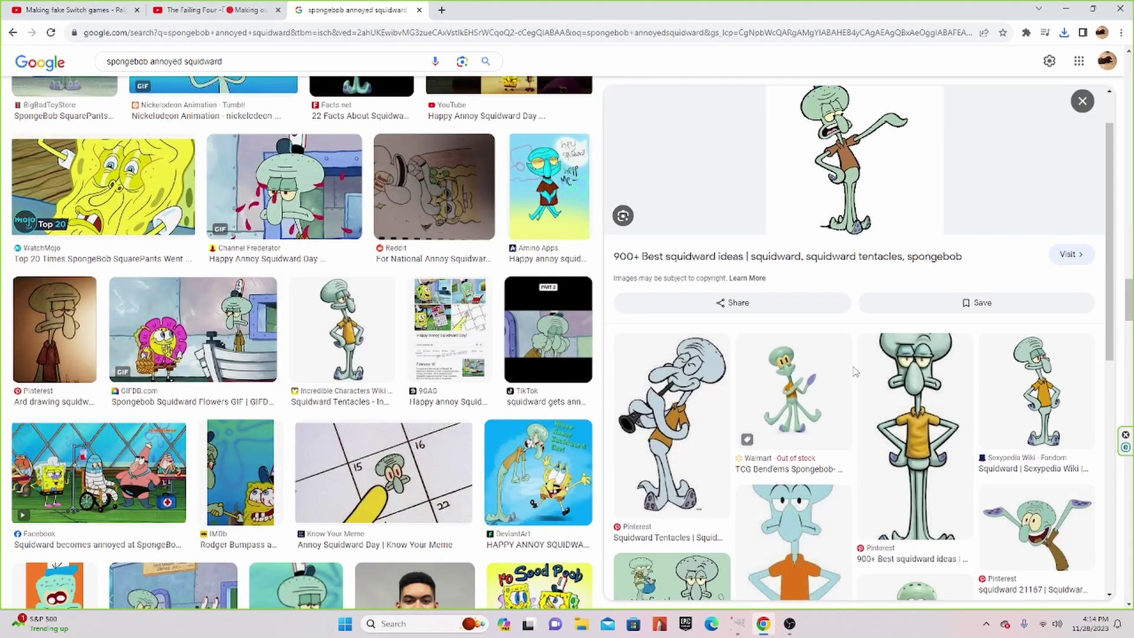
{"action": "scroll", "coordinate": [856, 371], "scroll_direction": "down", "scroll_amount": 3}
{"action": "scroll", "coordinate": [856, 370], "scroll_direction": "down", "scroll_amount": 3}
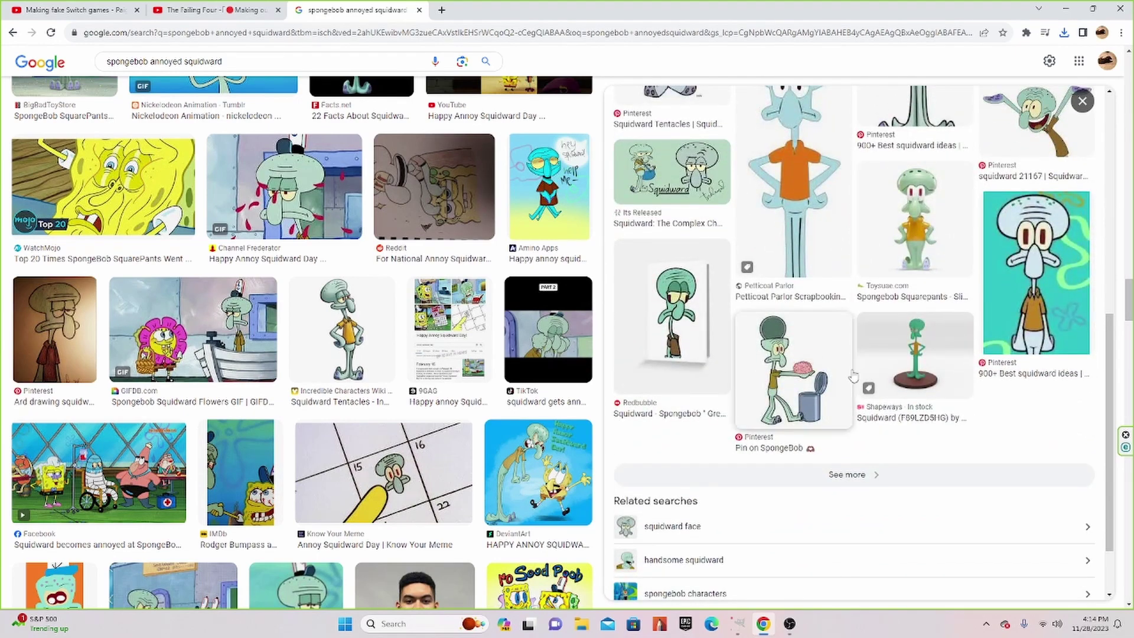
{"action": "scroll", "coordinate": [854, 376], "scroll_direction": "up", "scroll_amount": 7}
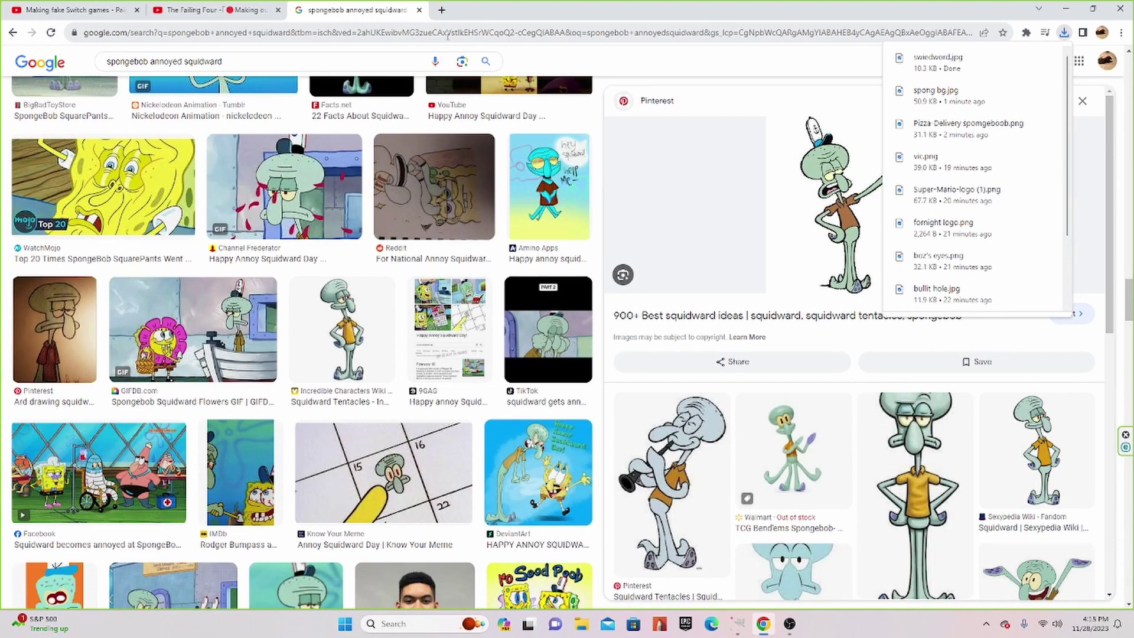
{"action": "left_click_drag", "start_coordinate": [223, 62], "coordinate": [175, 59]}
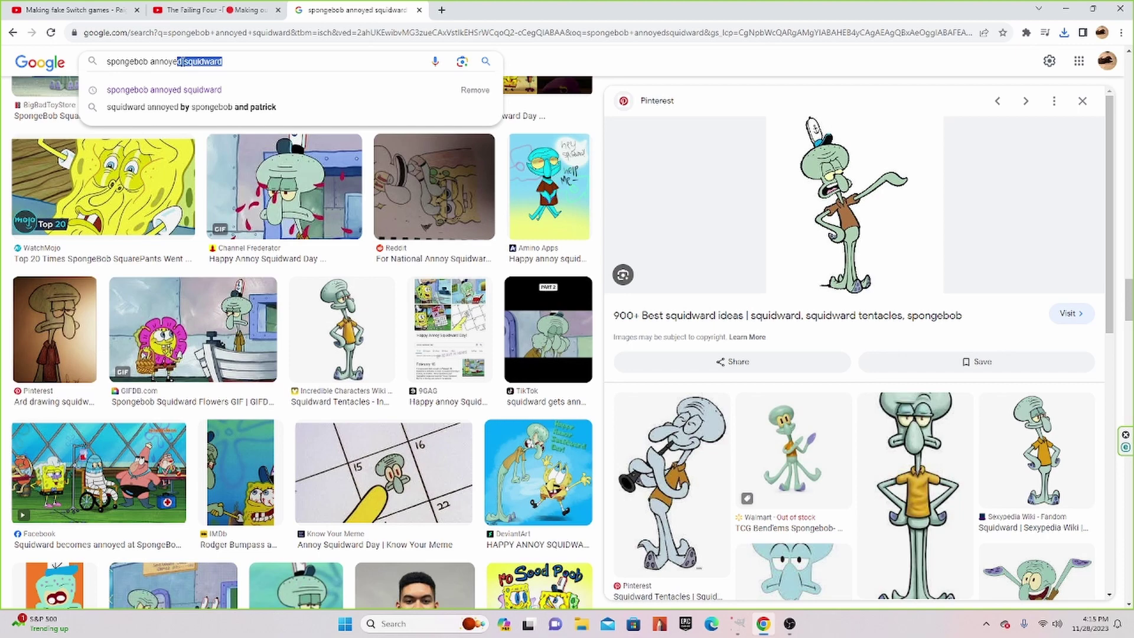
Change the query to 'spongebob squidward house' and run the image search
{"action": "left_click", "coordinate": [184, 61]}
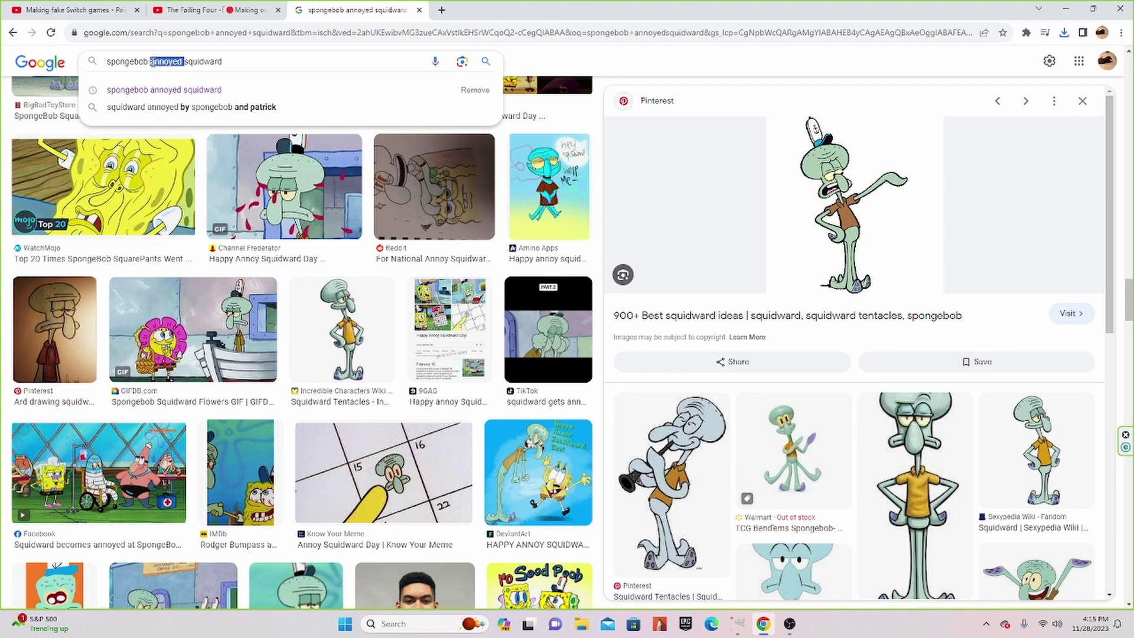
{"action": "key", "text": "BackSpace"}
{"action": "type", "text": "h"}
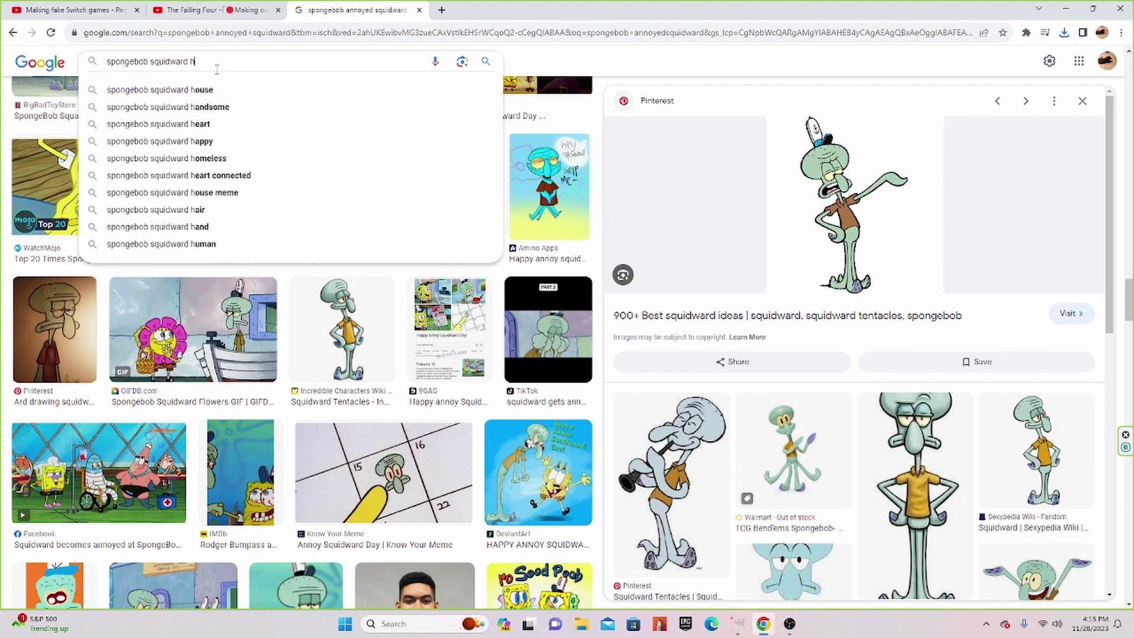
{"action": "left_click", "coordinate": [221, 86]}
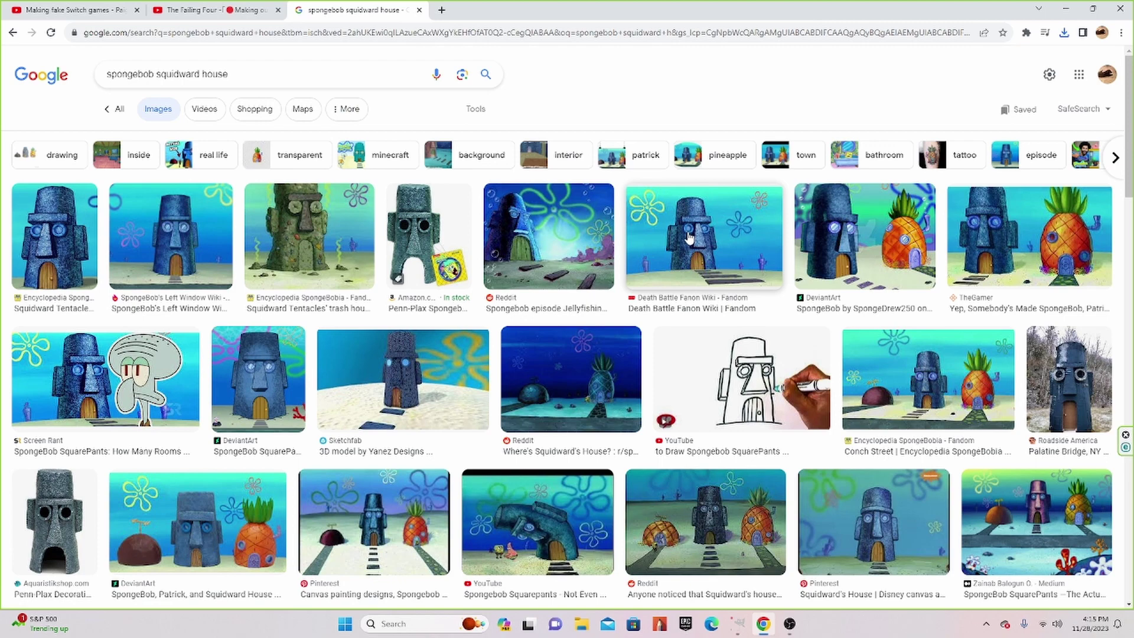
Save the DeviantArt picture of Squidward's and SpongeBob's houses, then select 'squidward house' in the query
{"action": "left_click", "coordinate": [848, 260]}
{"action": "right_click", "coordinate": [821, 268]}
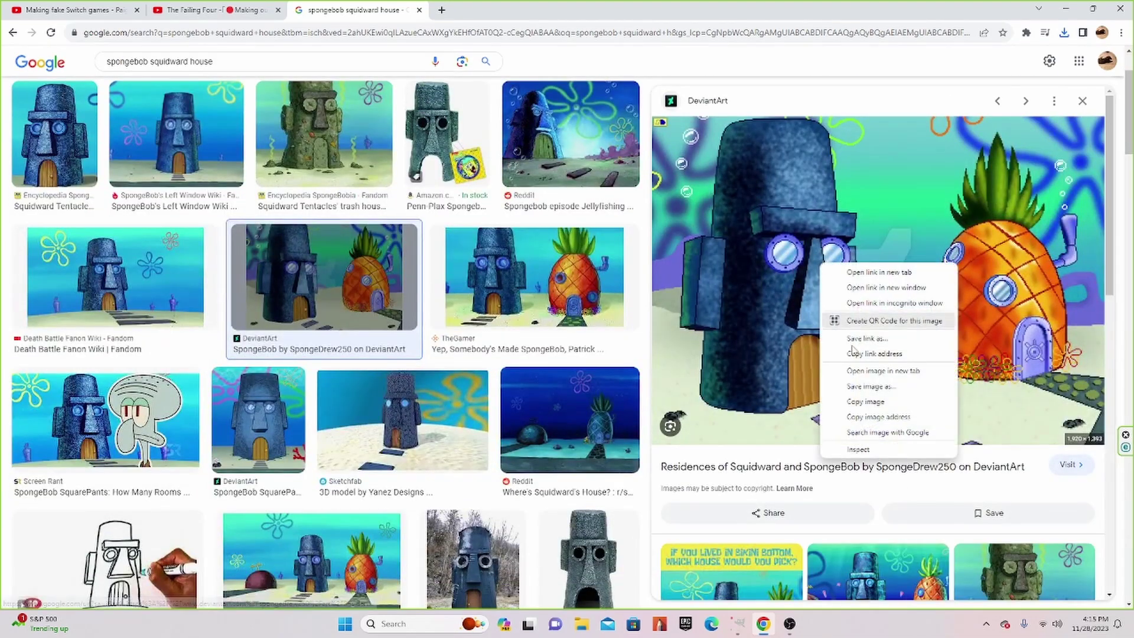
{"action": "left_click", "coordinate": [874, 387]}
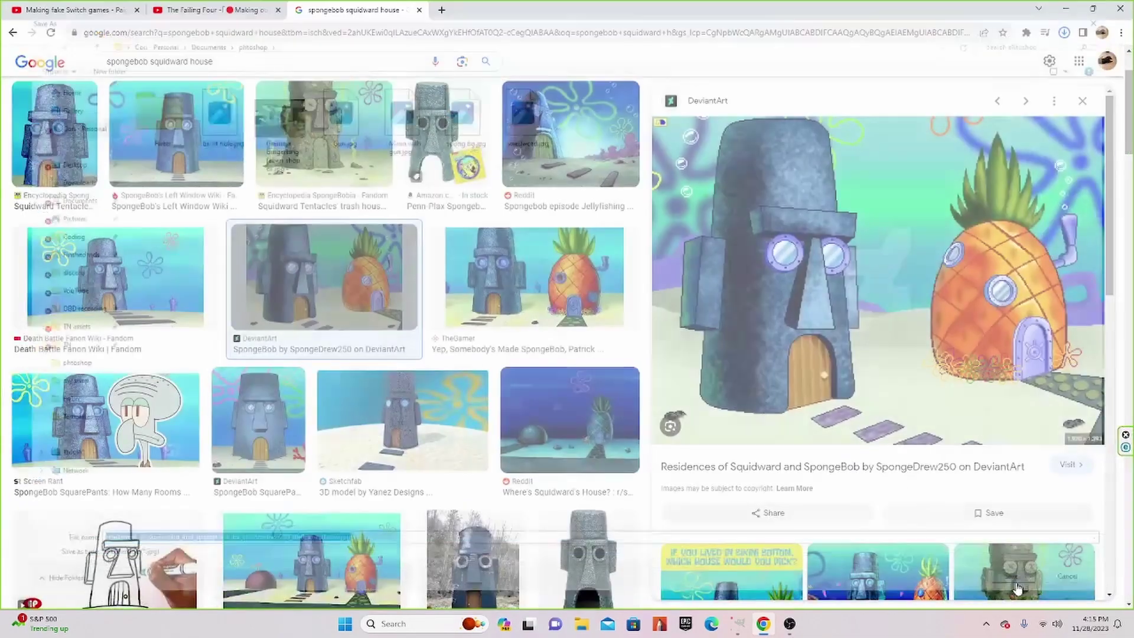
{"action": "key", "text": "Return"}
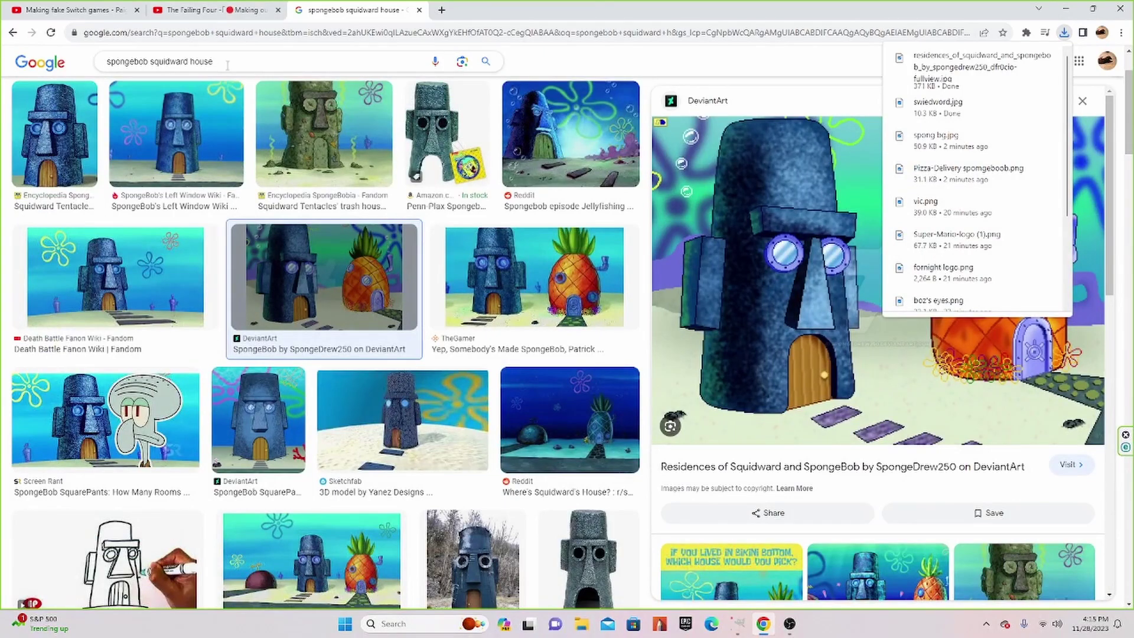
{"action": "left_click", "coordinate": [227, 62]}
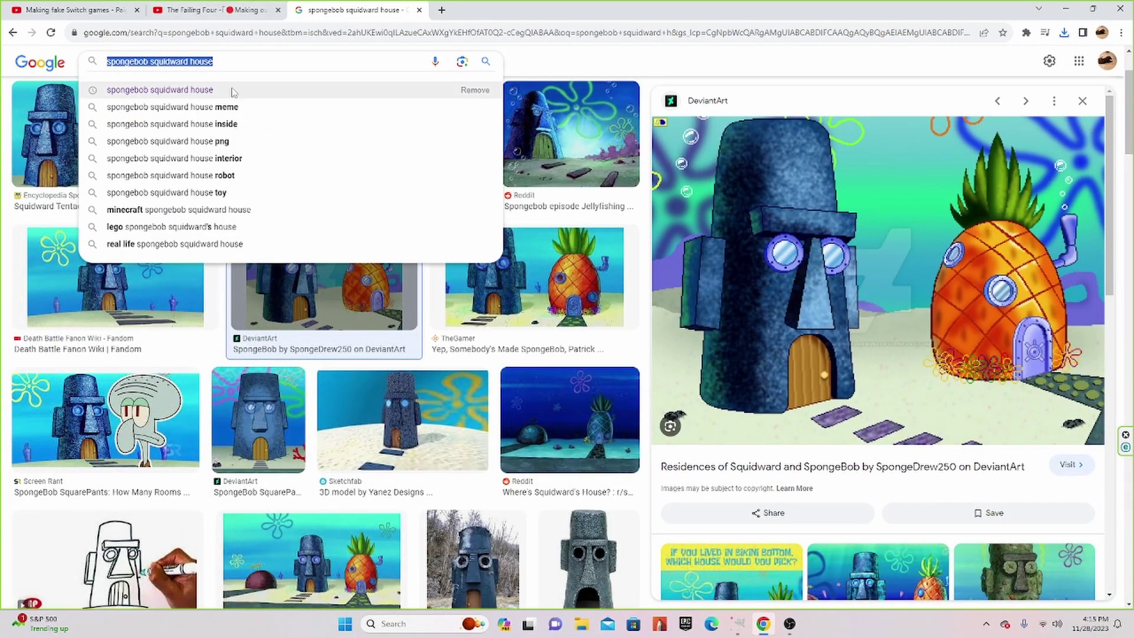
{"action": "left_click_drag", "start_coordinate": [220, 62], "coordinate": [147, 66]}
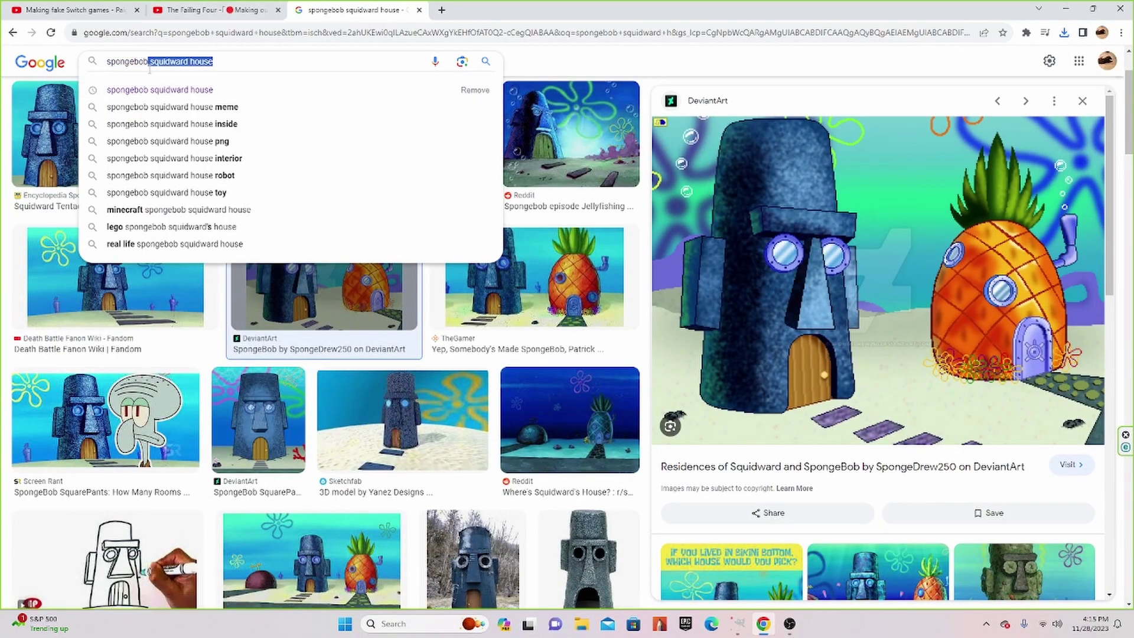
Search 'spongebob logo' and bring up save options for the first SpongeBob logo result
{"action": "type", "text": "logo"}
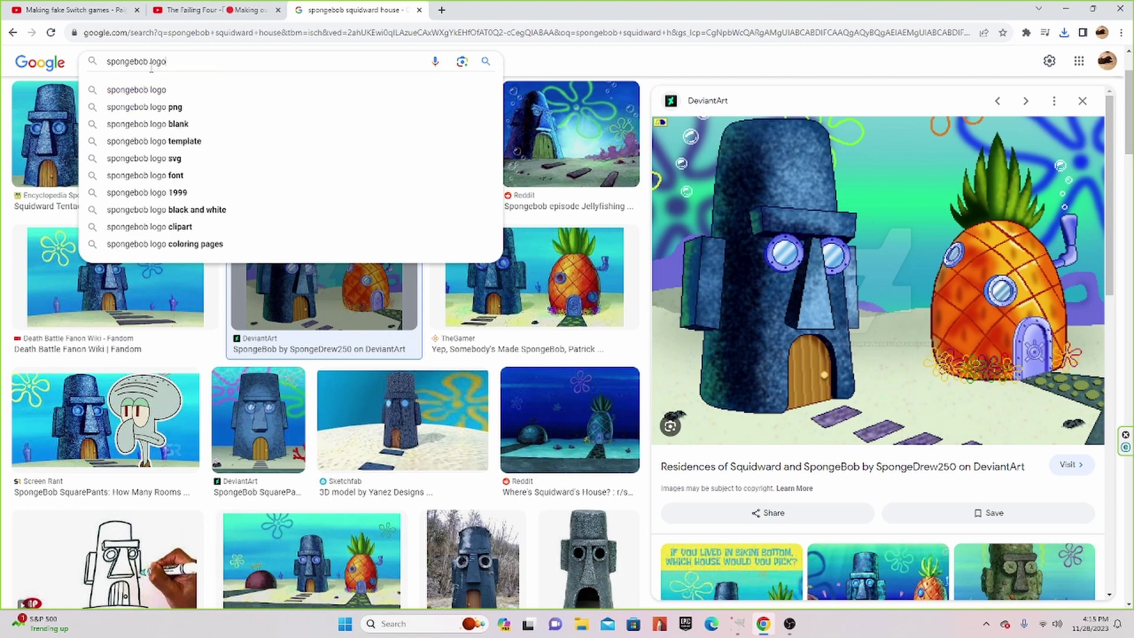
{"action": "key", "text": "Return"}
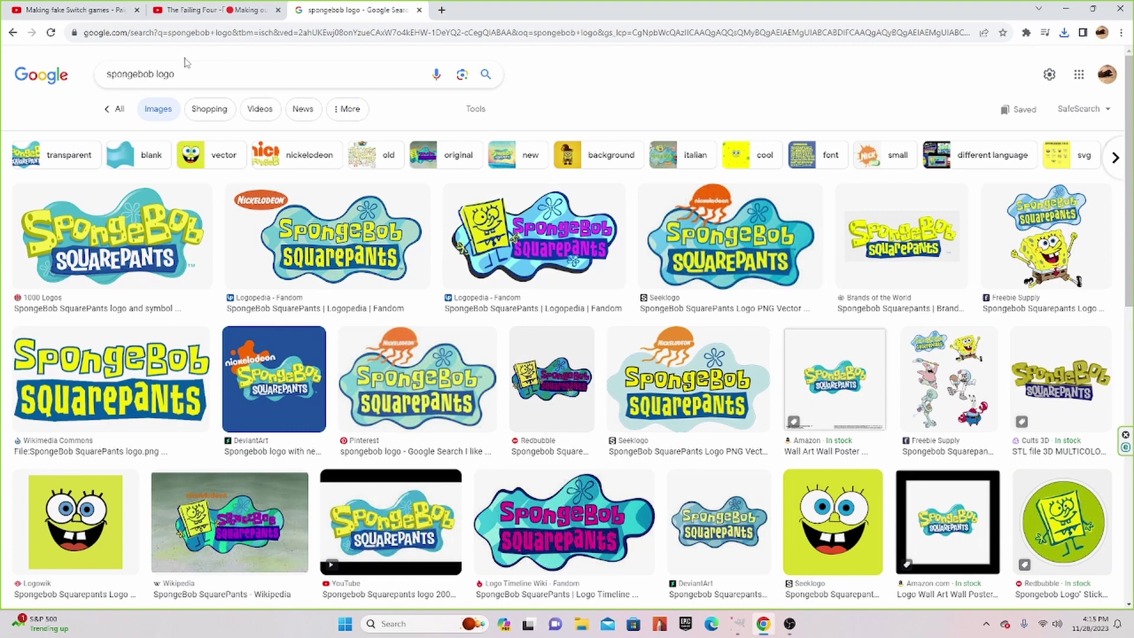
{"action": "left_click", "coordinate": [154, 201]}
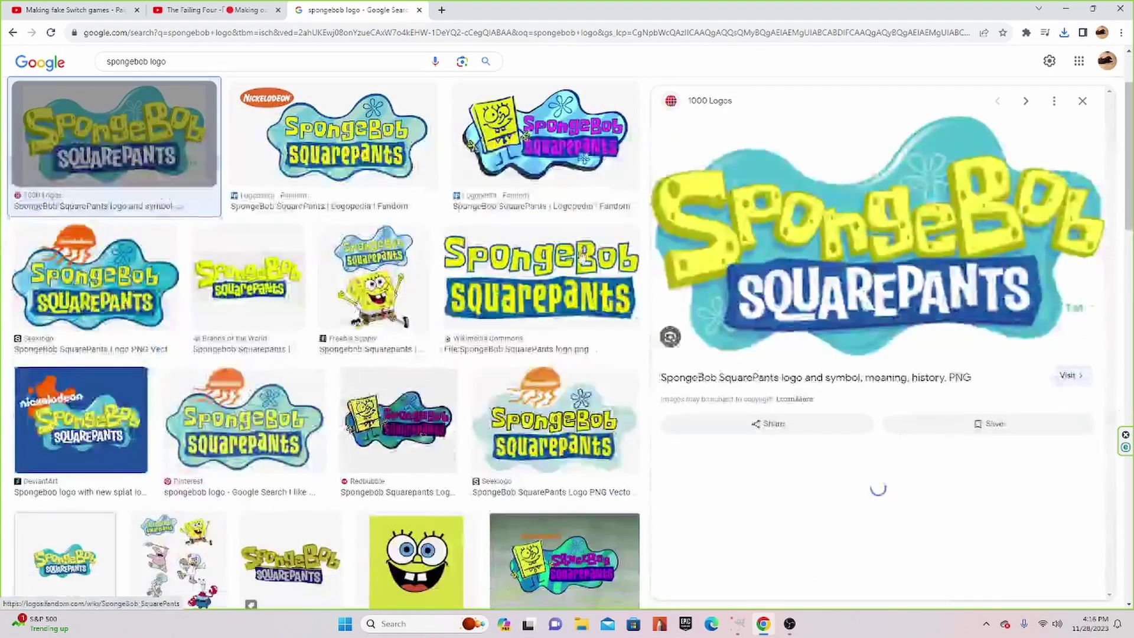
{"action": "right_click", "coordinate": [820, 210]}
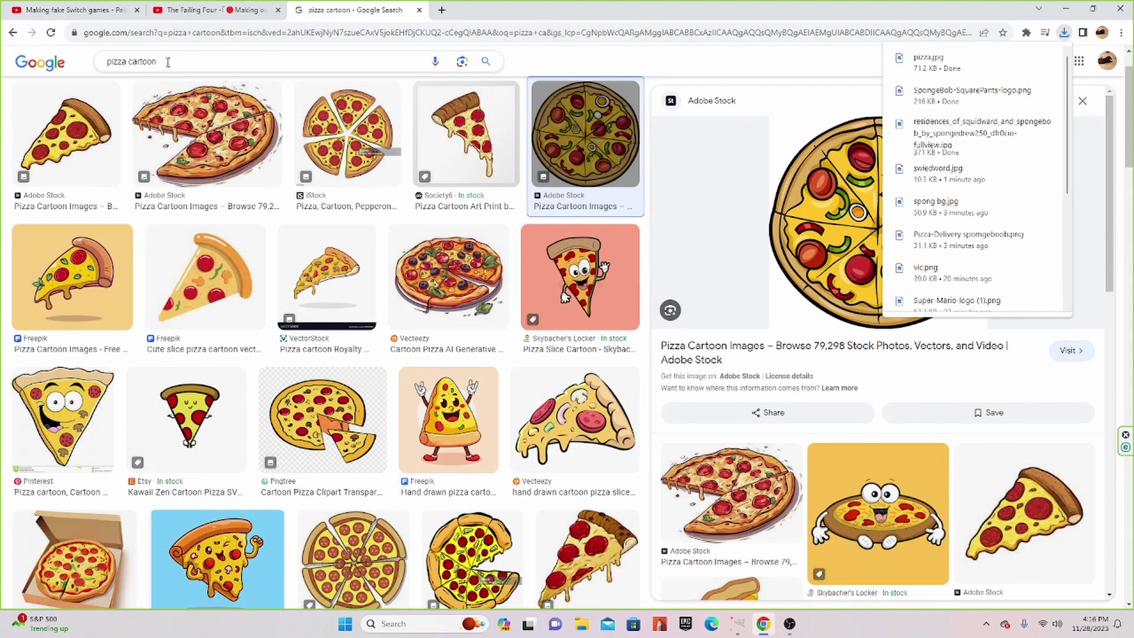
Search images for 'pizza delivery', then 'pizza delivery cool word fount'
{"action": "left_click_drag", "start_coordinate": [180, 60], "coordinate": [139, 61]}
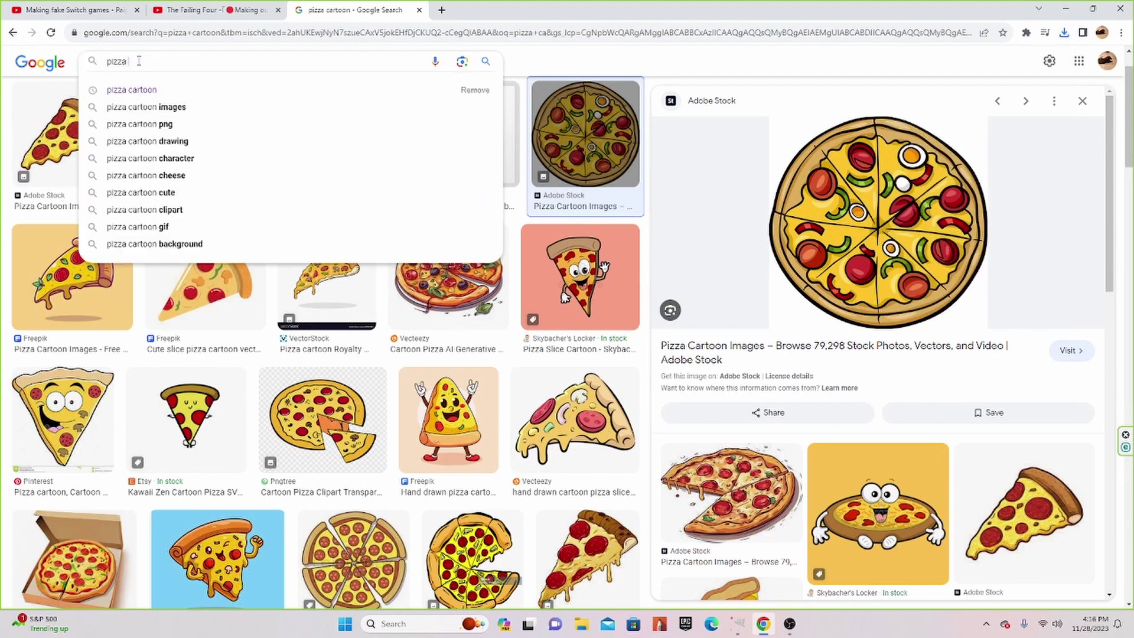
{"action": "type", "text": "di"}
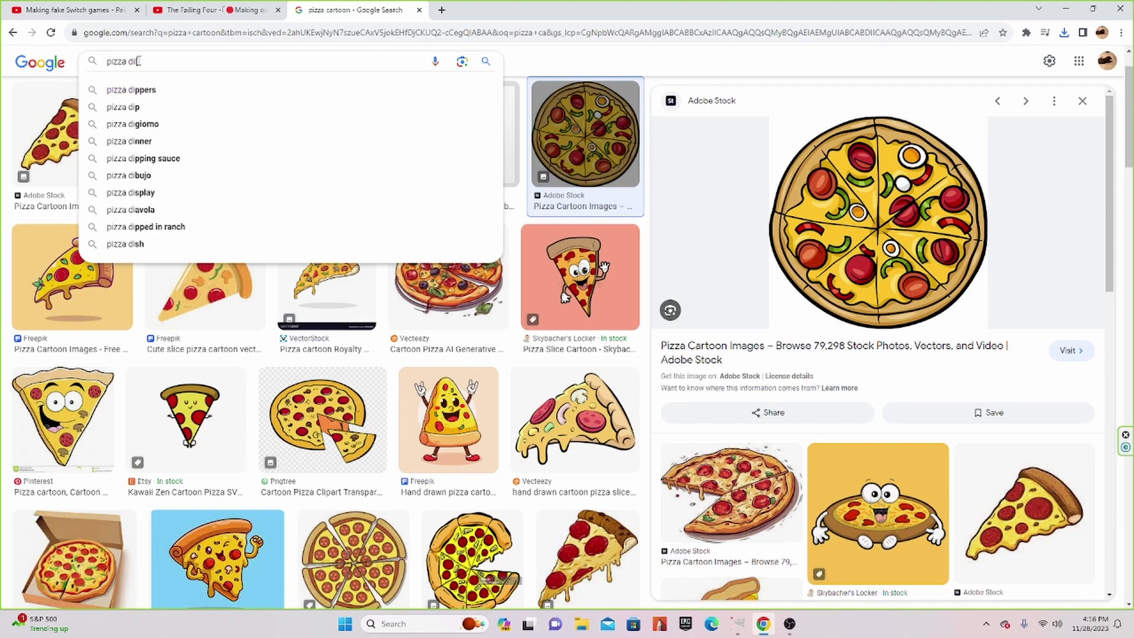
{"action": "type", "text": "l"}
{"action": "key", "text": "BackSpace"}
{"action": "key", "text": "BackSpace"}
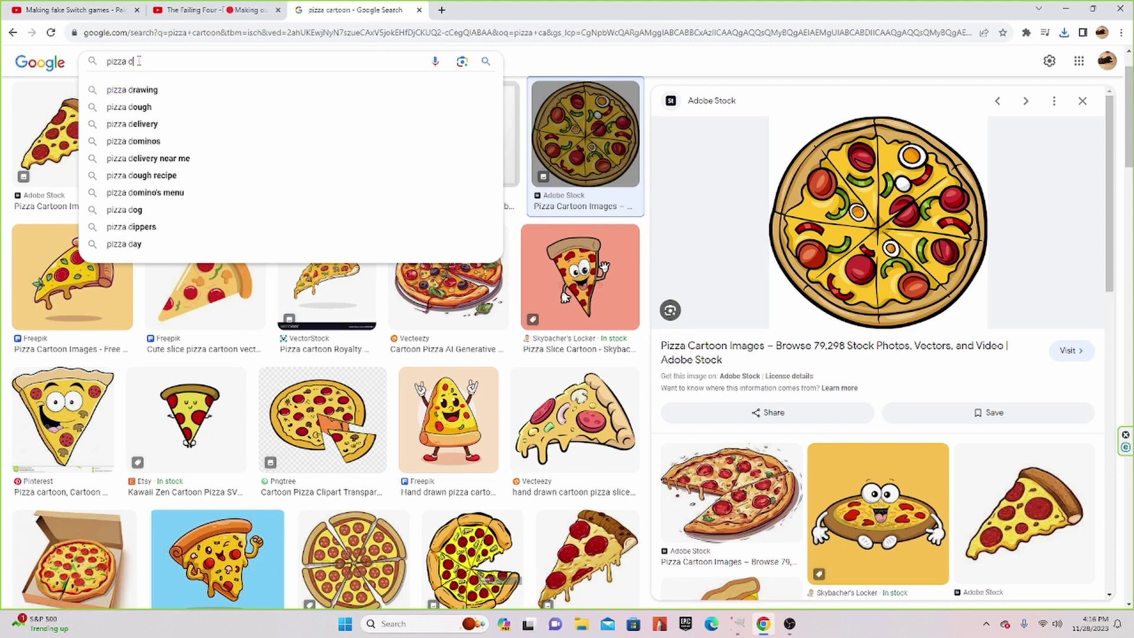
{"action": "type", "text": "aliver"}
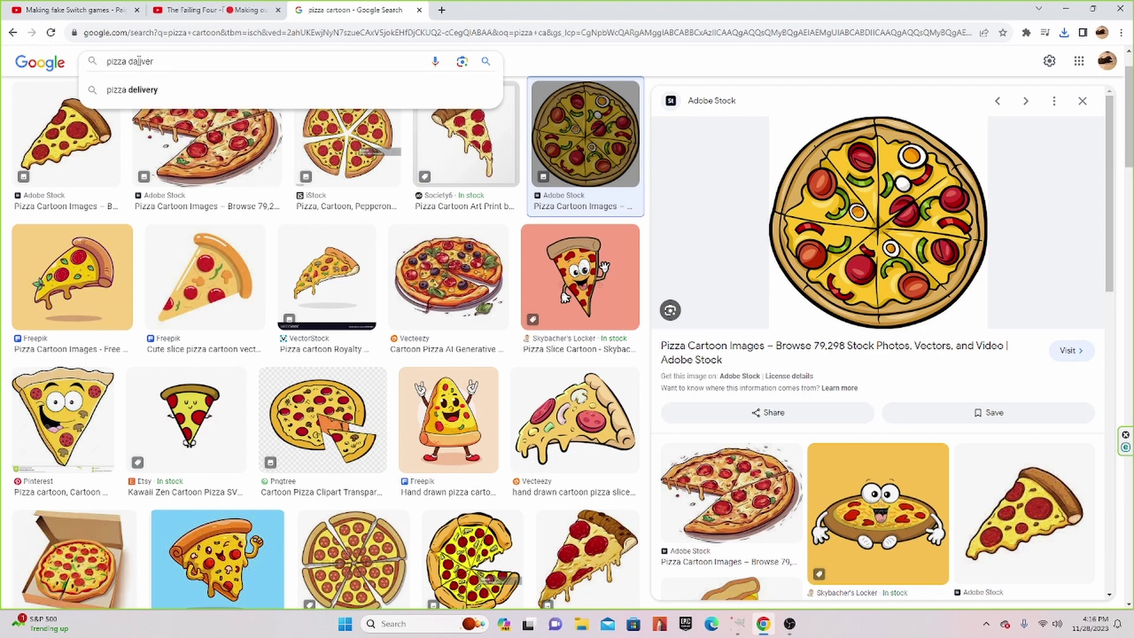
{"action": "left_click", "coordinate": [174, 90]}
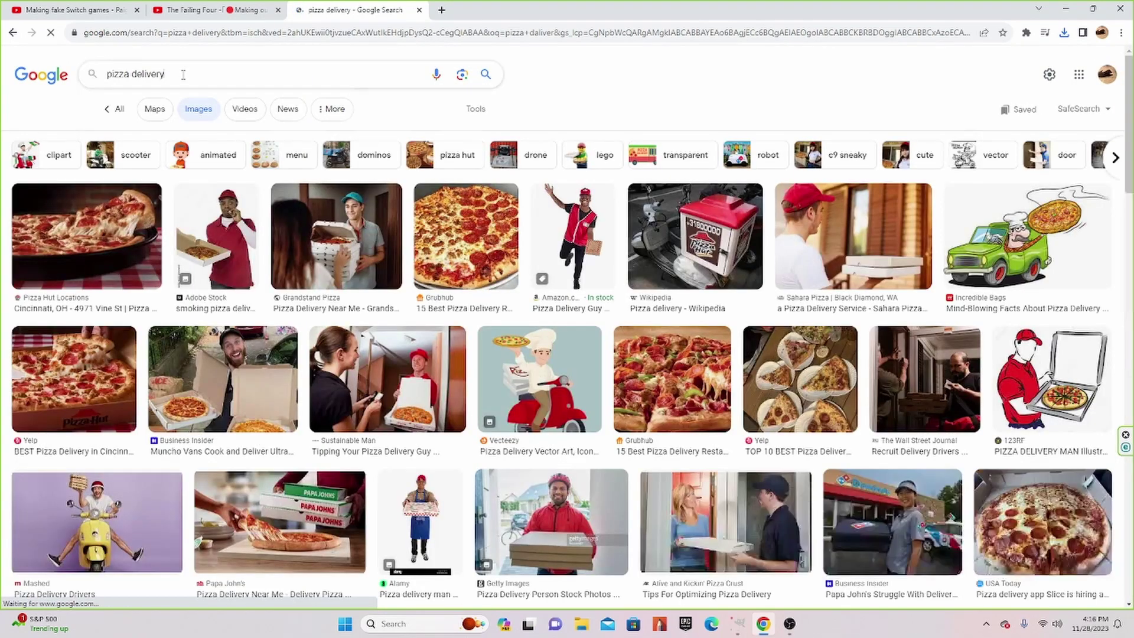
{"action": "left_click", "coordinate": [183, 74]}
{"action": "type", "text": "v"}
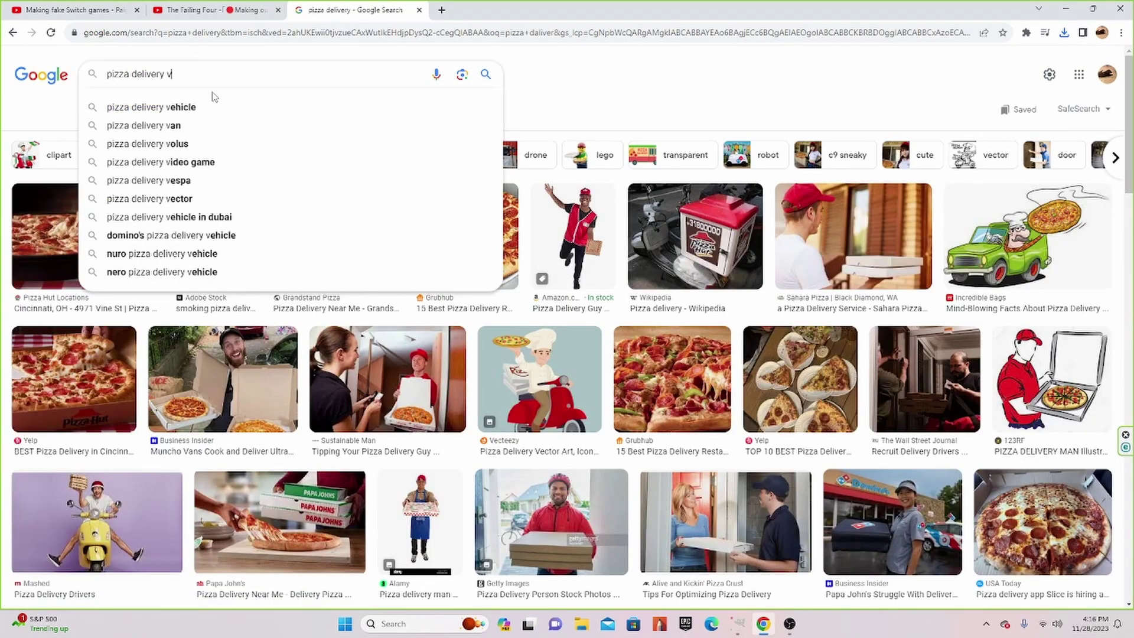
{"action": "type", "text": "cool word fount"}
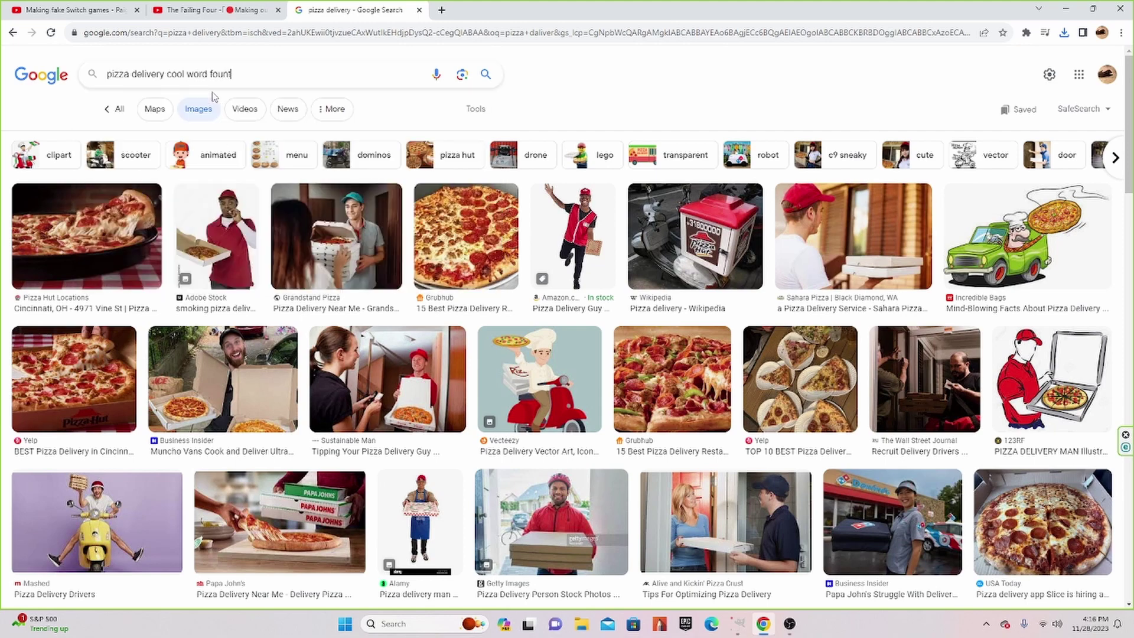
{"action": "key", "text": "Return"}
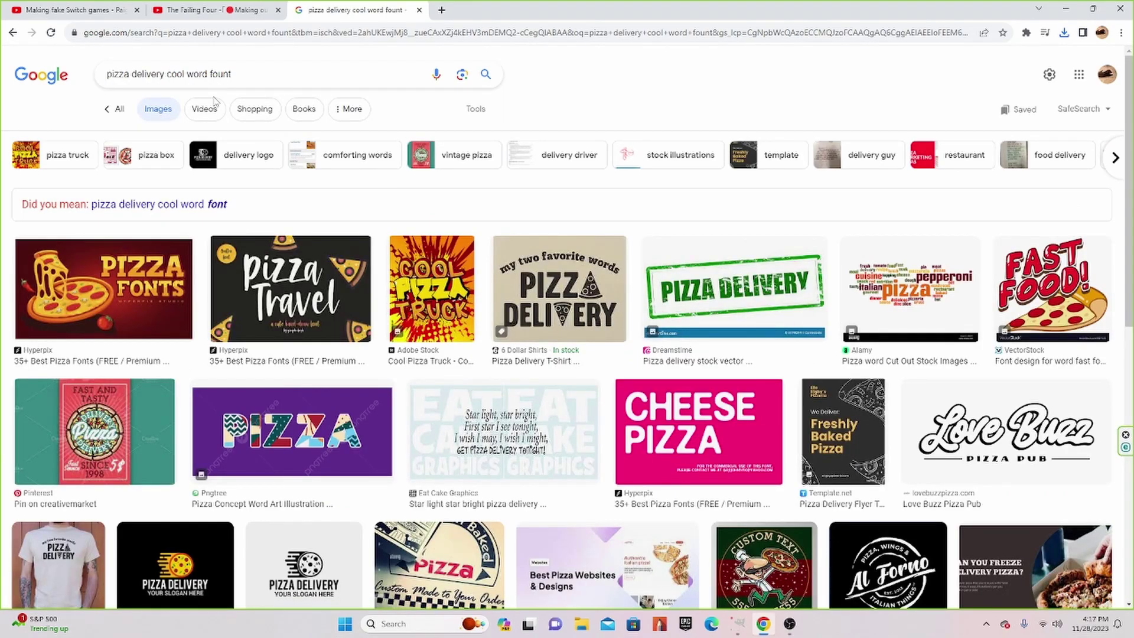
{"action": "mouse_move", "coordinate": [735, 289]}
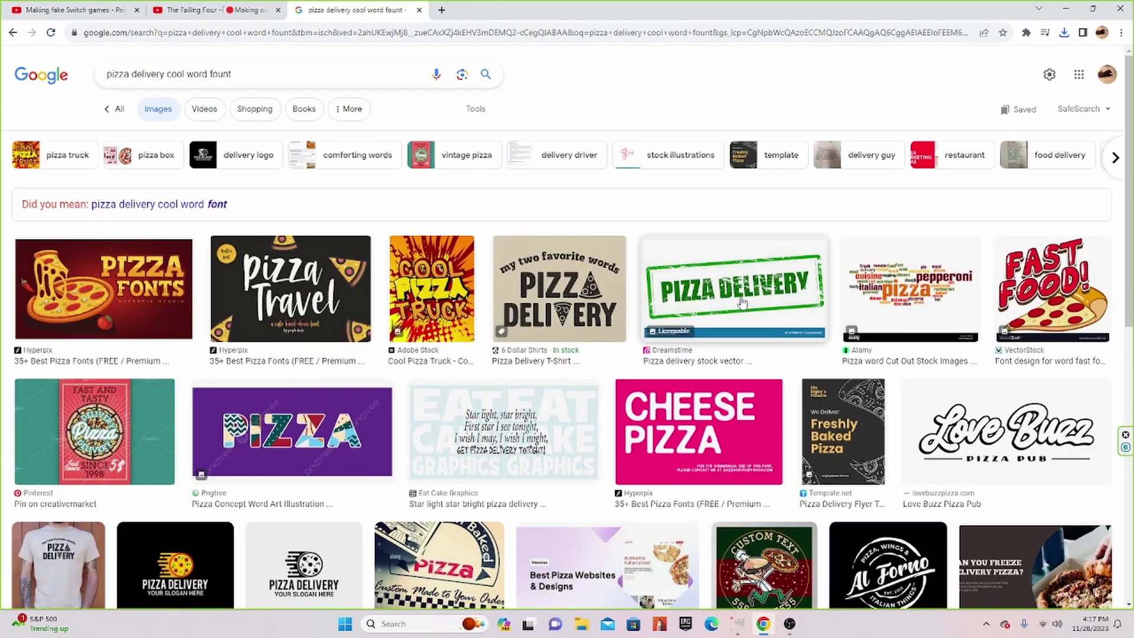
Save the green PIZZA DELIVERY stamp image from the results
{"action": "scroll", "coordinate": [743, 302], "scroll_direction": "down", "scroll_amount": 5}
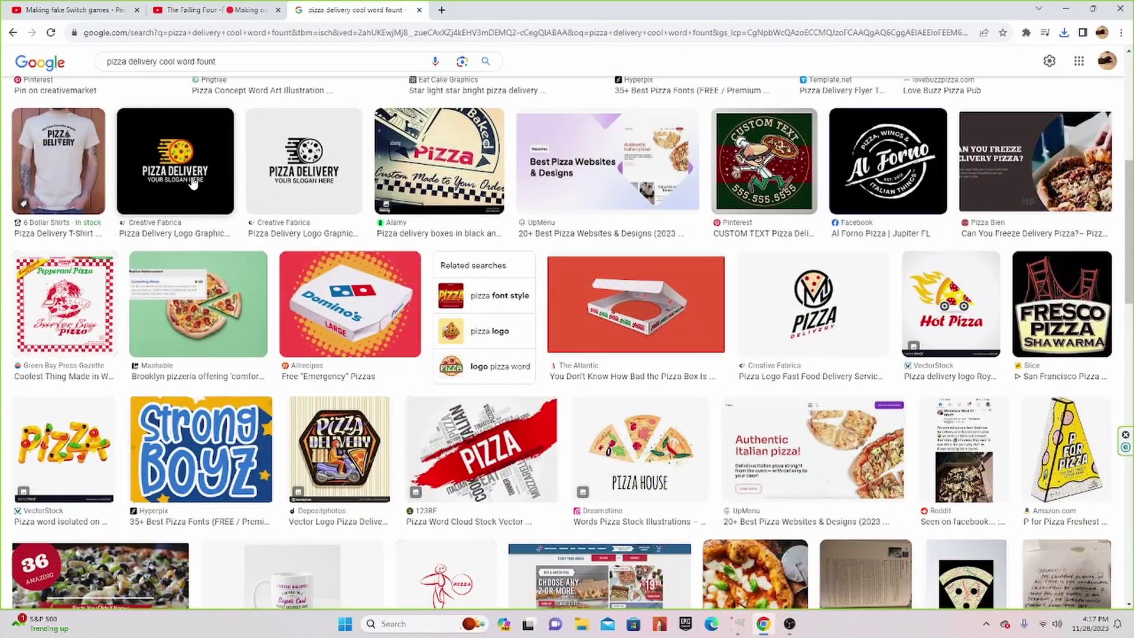
{"action": "scroll", "coordinate": [667, 450], "scroll_direction": "down", "scroll_amount": 4}
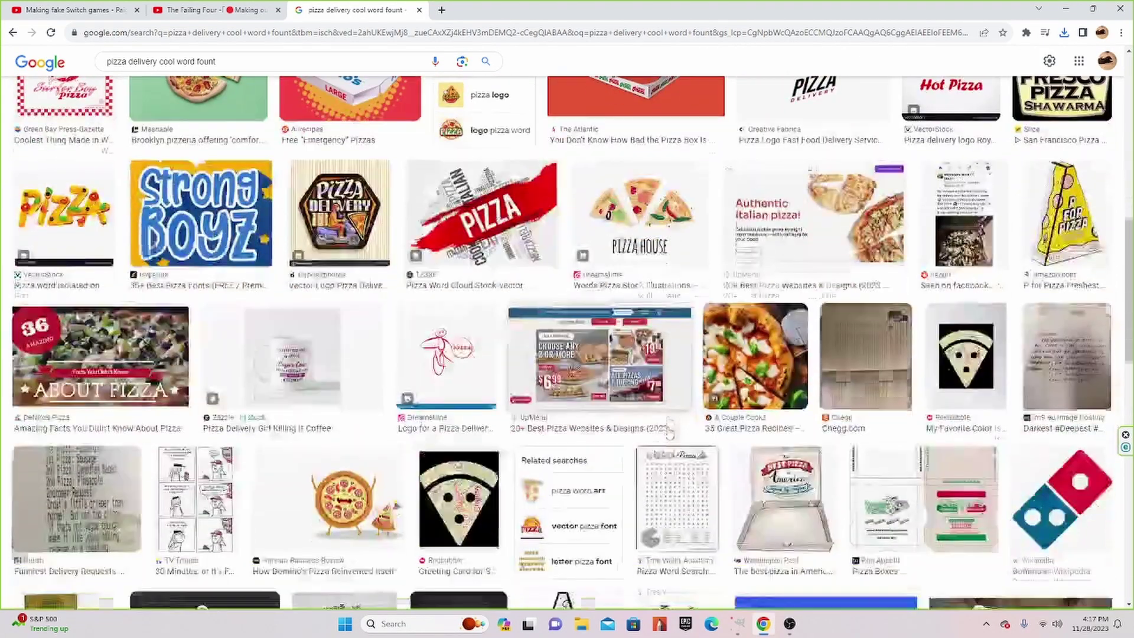
{"action": "scroll", "coordinate": [669, 433], "scroll_direction": "down", "scroll_amount": 5}
{"action": "scroll", "coordinate": [668, 433], "scroll_direction": "down", "scroll_amount": 4}
{"action": "scroll", "coordinate": [670, 433], "scroll_direction": "down", "scroll_amount": 1}
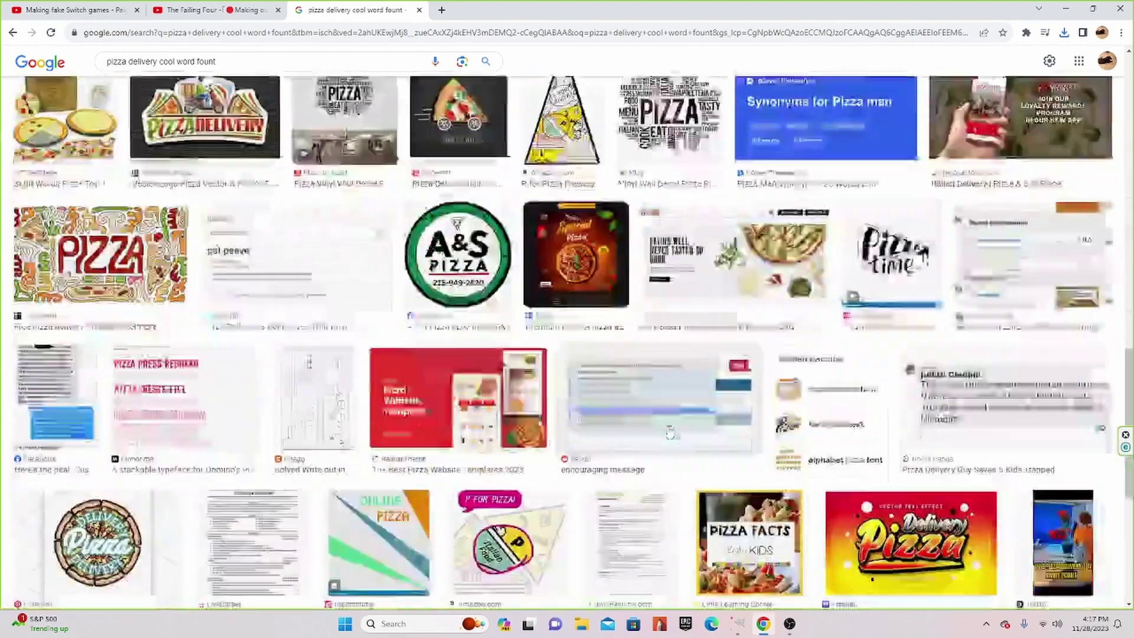
{"action": "scroll", "coordinate": [671, 434], "scroll_direction": "down", "scroll_amount": 3}
{"action": "scroll", "coordinate": [671, 433], "scroll_direction": "up", "scroll_amount": 2}
{"action": "scroll", "coordinate": [672, 433], "scroll_direction": "up", "scroll_amount": 2}
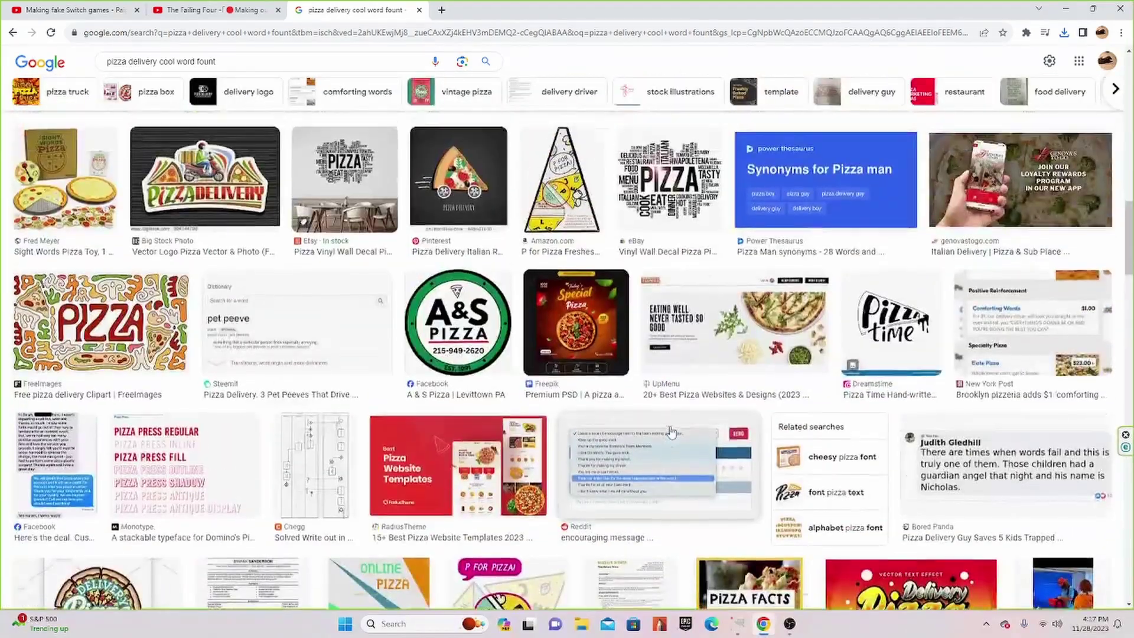
{"action": "scroll", "coordinate": [671, 433], "scroll_direction": "up", "scroll_amount": 4}
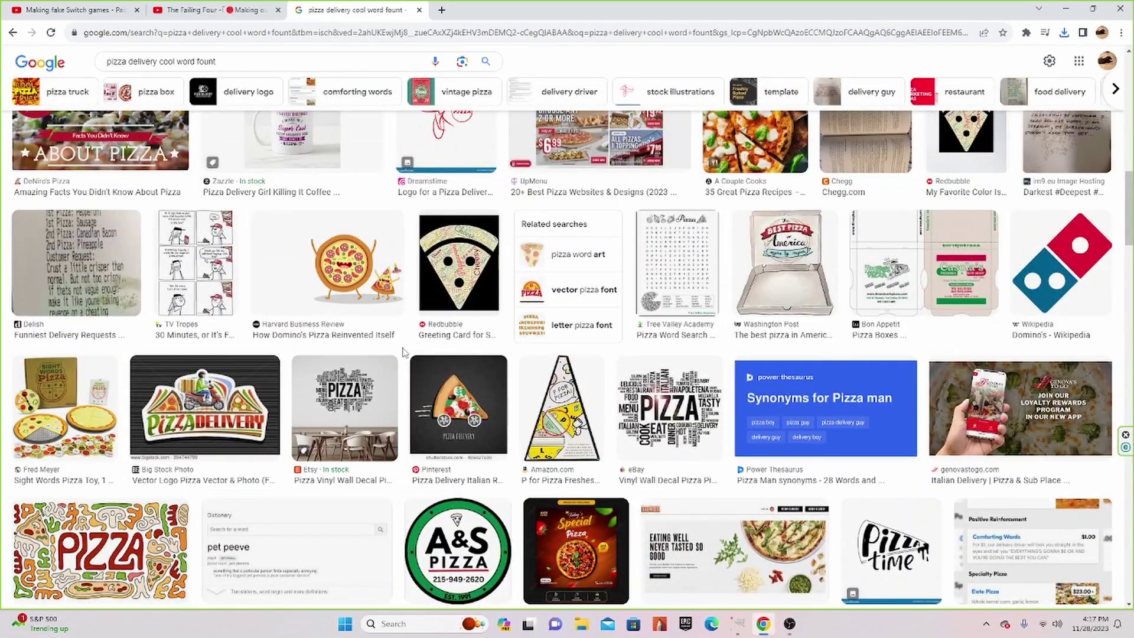
{"action": "scroll", "coordinate": [403, 353], "scroll_direction": "up", "scroll_amount": 1}
{"action": "scroll", "coordinate": [402, 352], "scroll_direction": "up", "scroll_amount": 4}
{"action": "scroll", "coordinate": [402, 353], "scroll_direction": "up", "scroll_amount": 2}
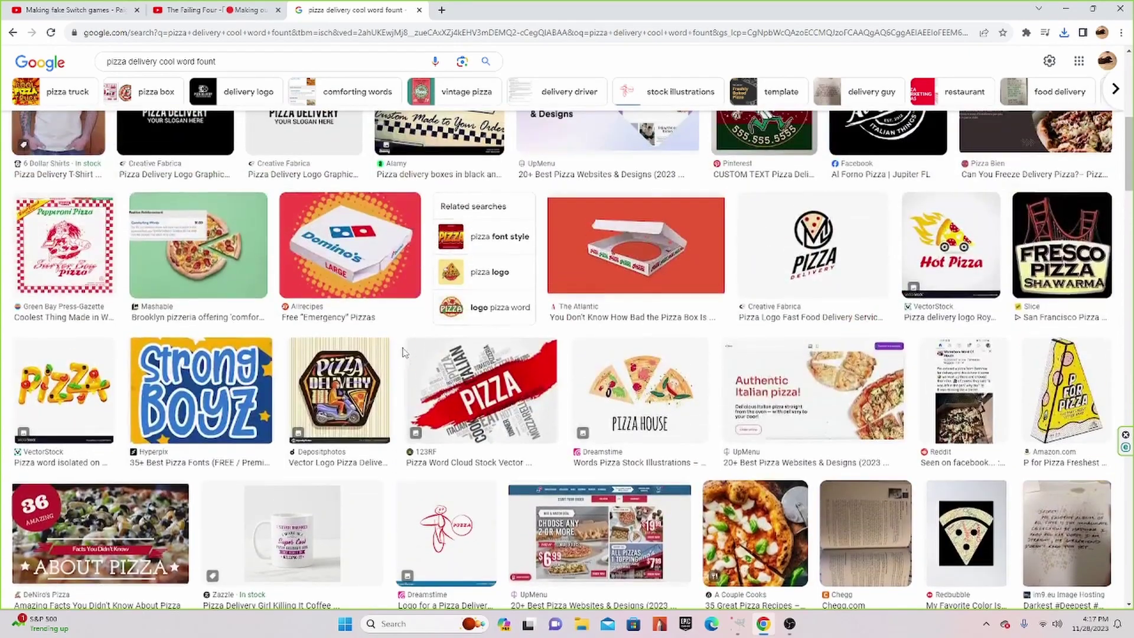
{"action": "scroll", "coordinate": [402, 353], "scroll_direction": "up", "scroll_amount": 2}
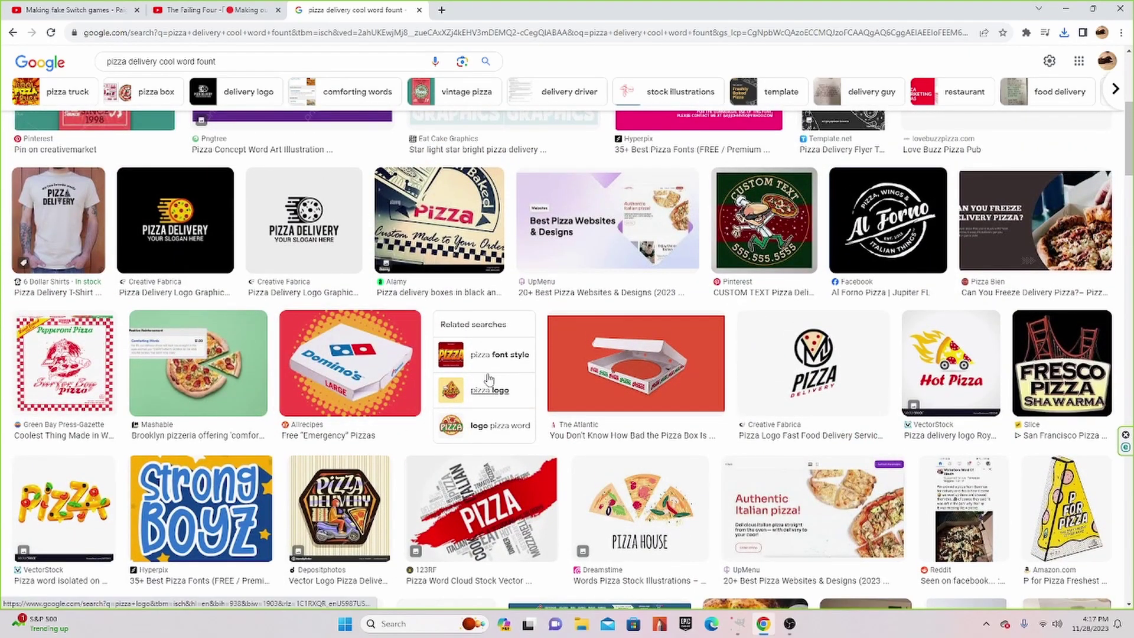
{"action": "scroll", "coordinate": [487, 383], "scroll_direction": "up", "scroll_amount": 3}
{"action": "scroll", "coordinate": [486, 383], "scroll_direction": "up", "scroll_amount": 2}
{"action": "scroll", "coordinate": [486, 382], "scroll_direction": "up", "scroll_amount": 1}
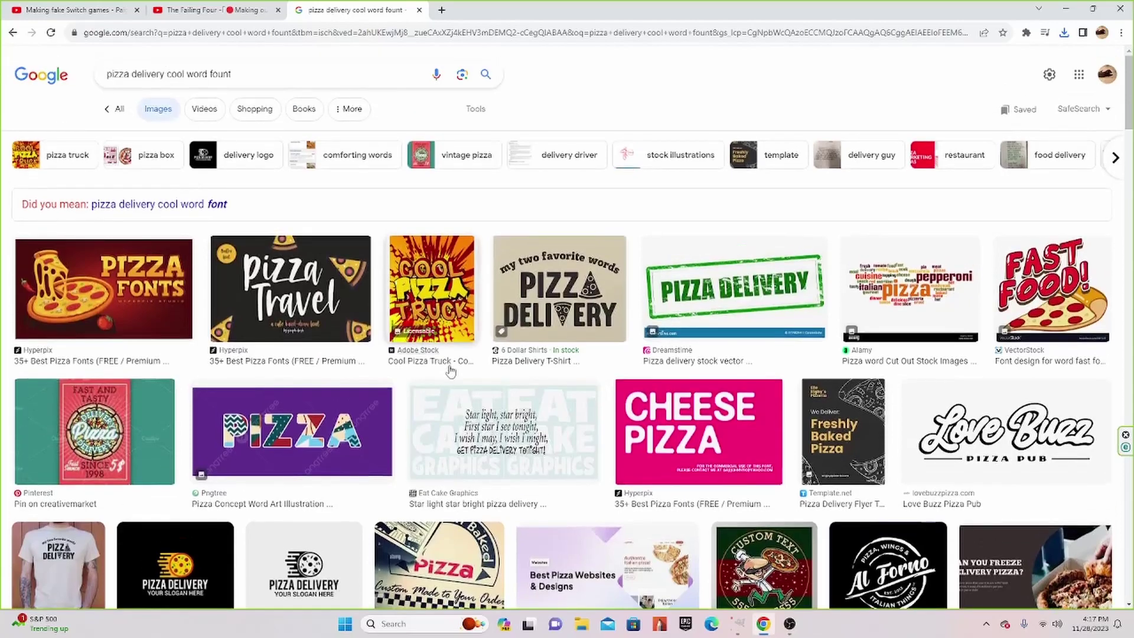
{"action": "left_click", "coordinate": [739, 291]}
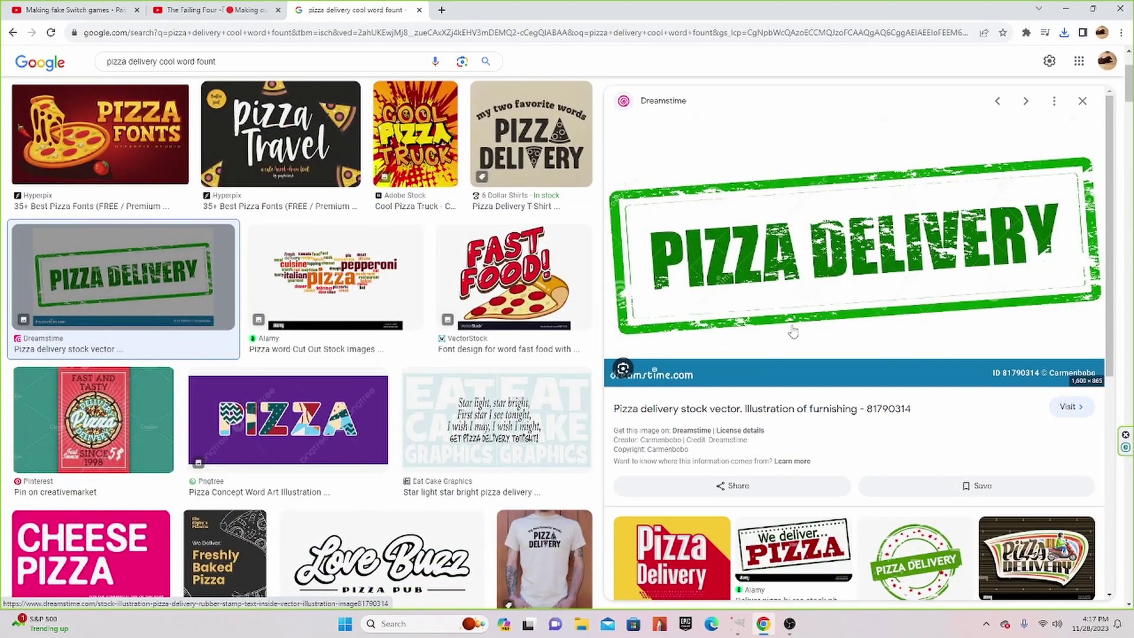
{"action": "right_click", "coordinate": [735, 233]}
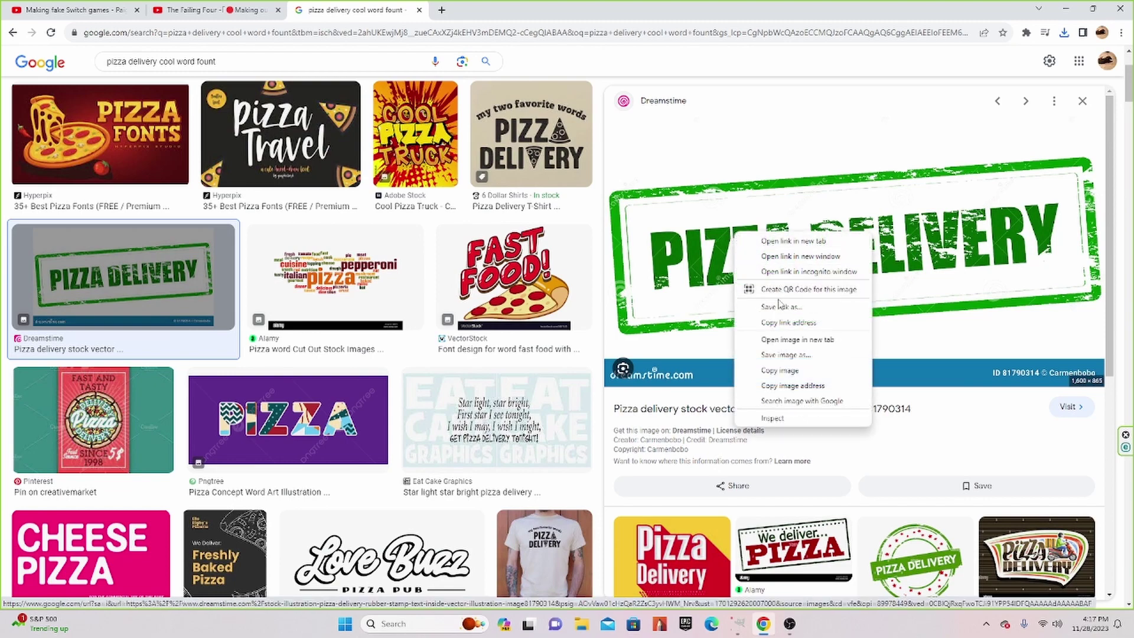
{"action": "left_click", "coordinate": [781, 356]}
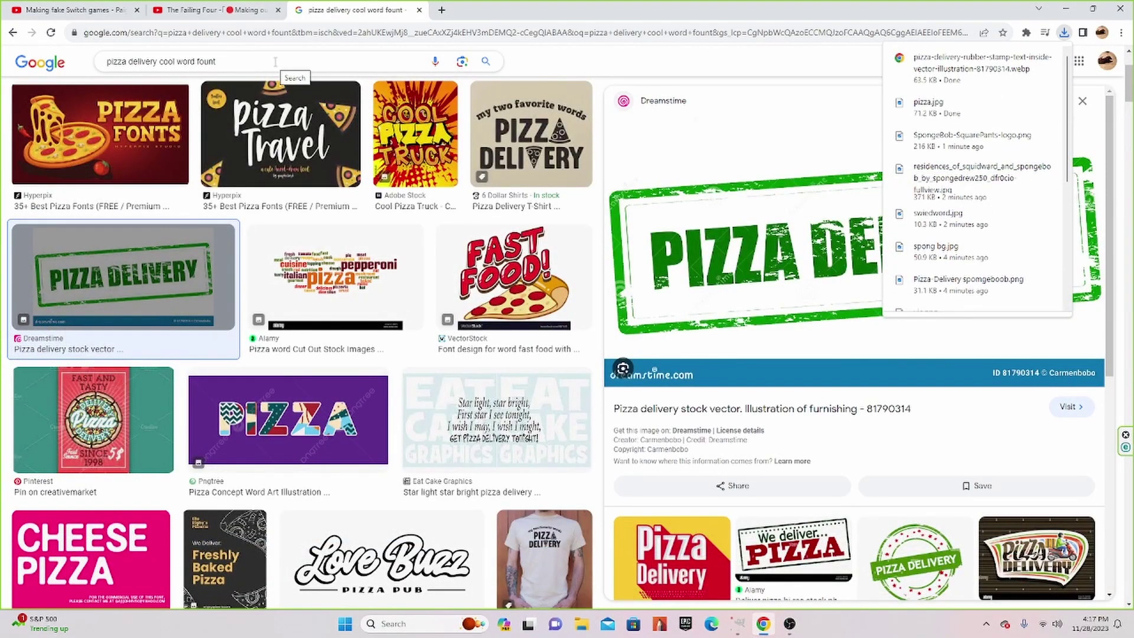
Save the Pizza word lettering image as pizza-word-isolated-on-white-vector-16372442.jpg
{"action": "scroll", "coordinate": [195, 290], "scroll_direction": "down", "scroll_amount": 2}
{"action": "scroll", "coordinate": [195, 289], "scroll_direction": "down", "scroll_amount": 4}
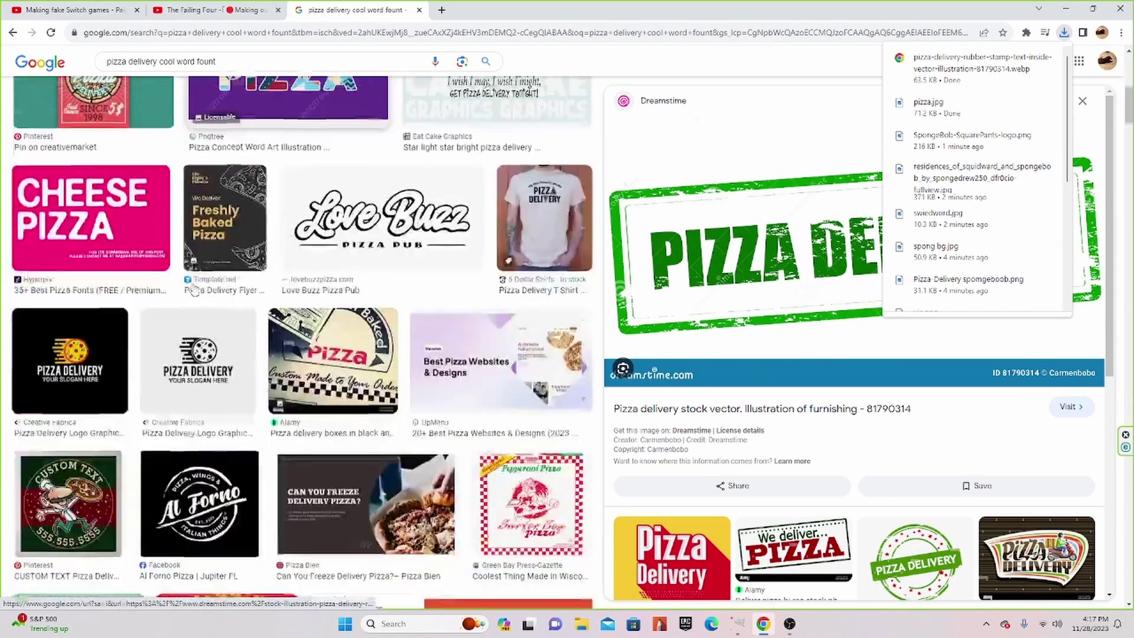
{"action": "scroll", "coordinate": [195, 290], "scroll_direction": "down", "scroll_amount": 3}
{"action": "scroll", "coordinate": [195, 289], "scroll_direction": "down", "scroll_amount": 2}
{"action": "scroll", "coordinate": [195, 289], "scroll_direction": "down", "scroll_amount": 3}
{"action": "scroll", "coordinate": [195, 289], "scroll_direction": "down", "scroll_amount": 2}
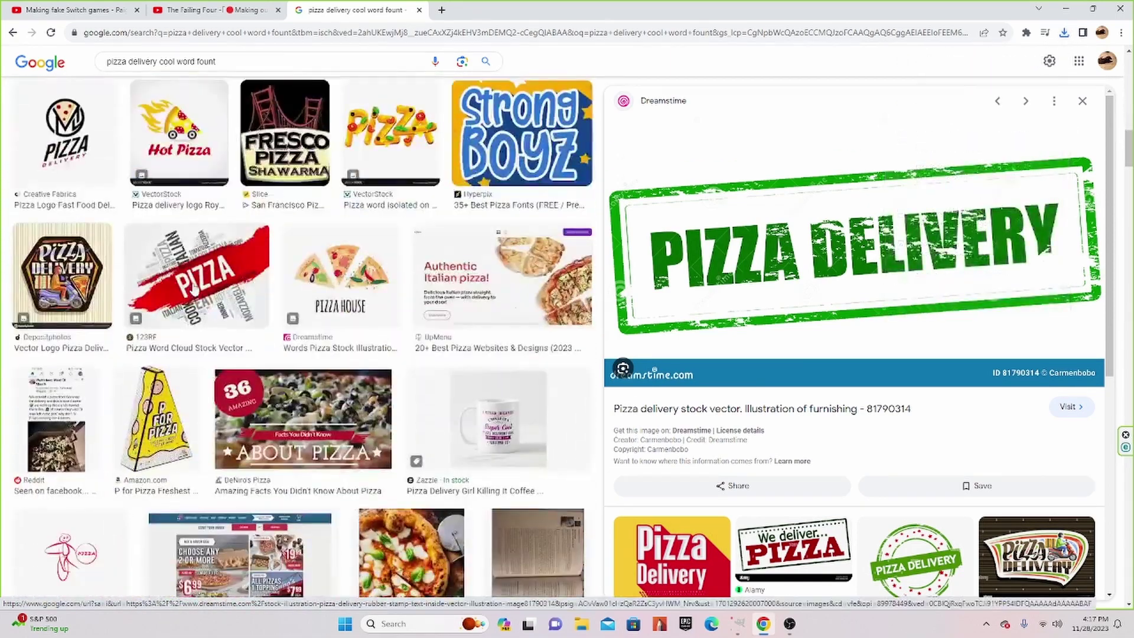
{"action": "scroll", "coordinate": [543, 249], "scroll_direction": "up", "scroll_amount": 4}
{"action": "left_click", "coordinate": [1082, 136]}
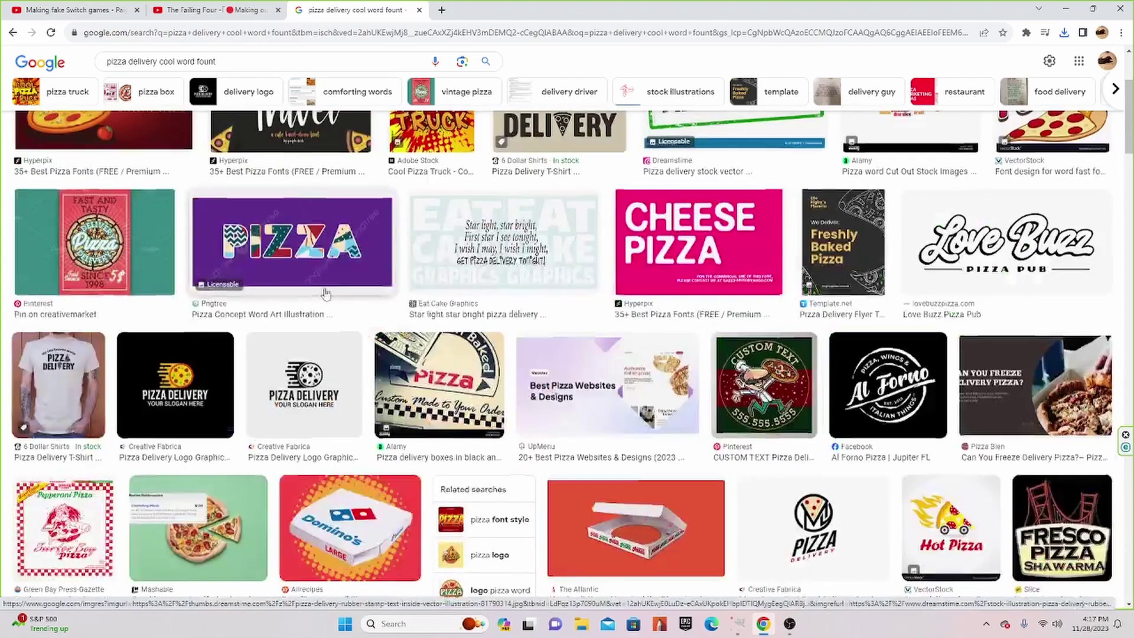
{"action": "scroll", "coordinate": [326, 294], "scroll_direction": "up", "scroll_amount": 3}
{"action": "scroll", "coordinate": [325, 294], "scroll_direction": "down", "scroll_amount": 7}
{"action": "scroll", "coordinate": [325, 294], "scroll_direction": "down", "scroll_amount": 3}
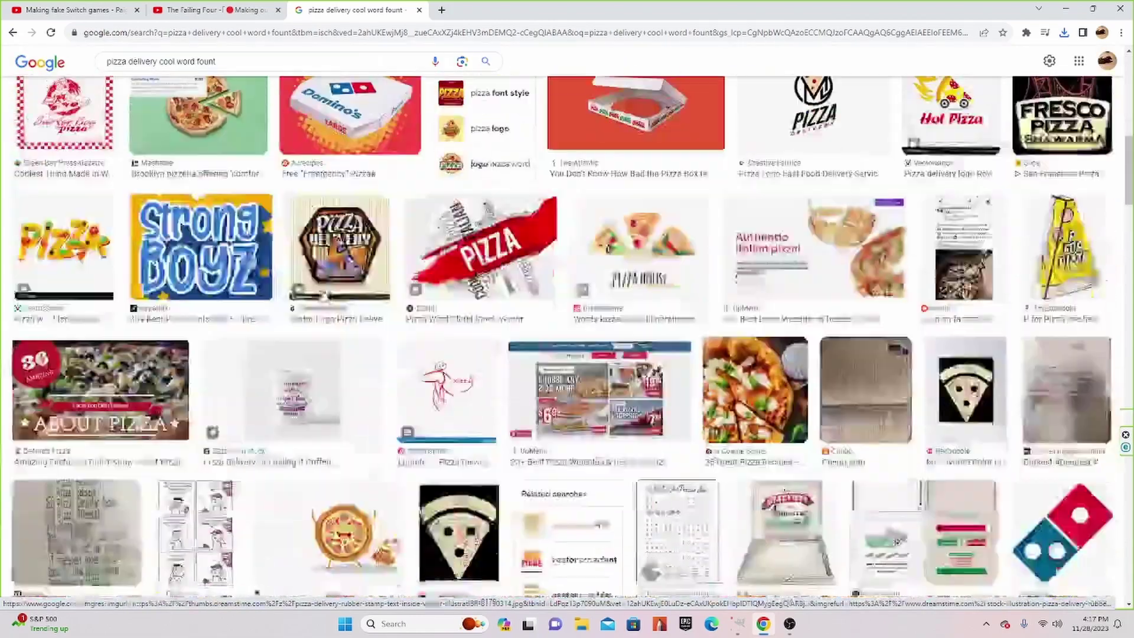
{"action": "left_click", "coordinate": [62, 236]}
{"action": "right_click", "coordinate": [839, 273]}
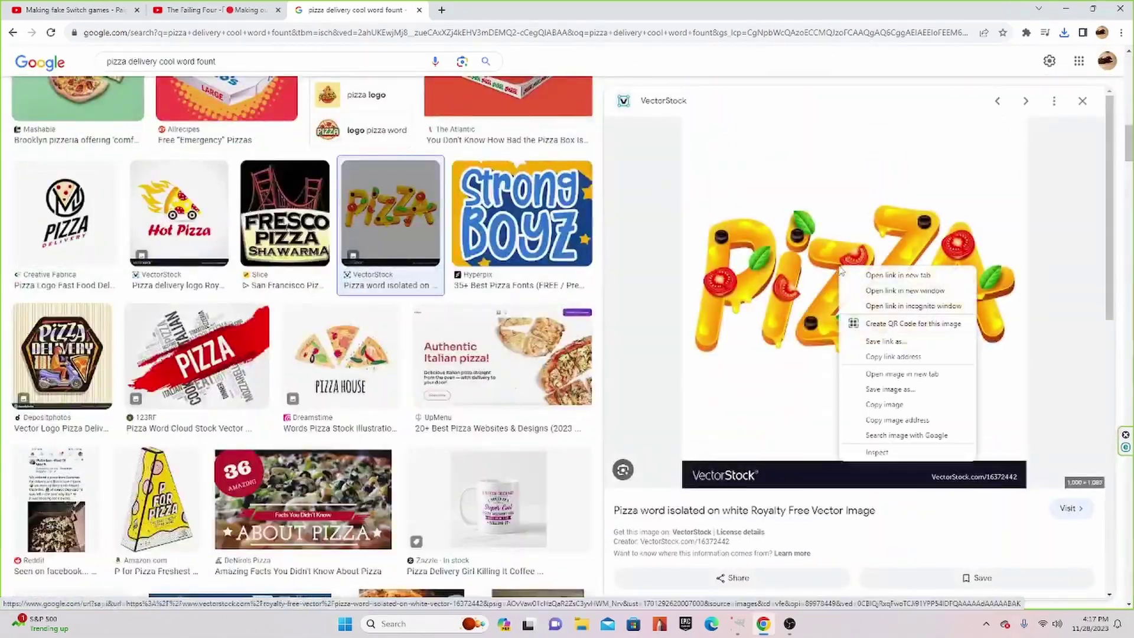
{"action": "left_click", "coordinate": [893, 392]}
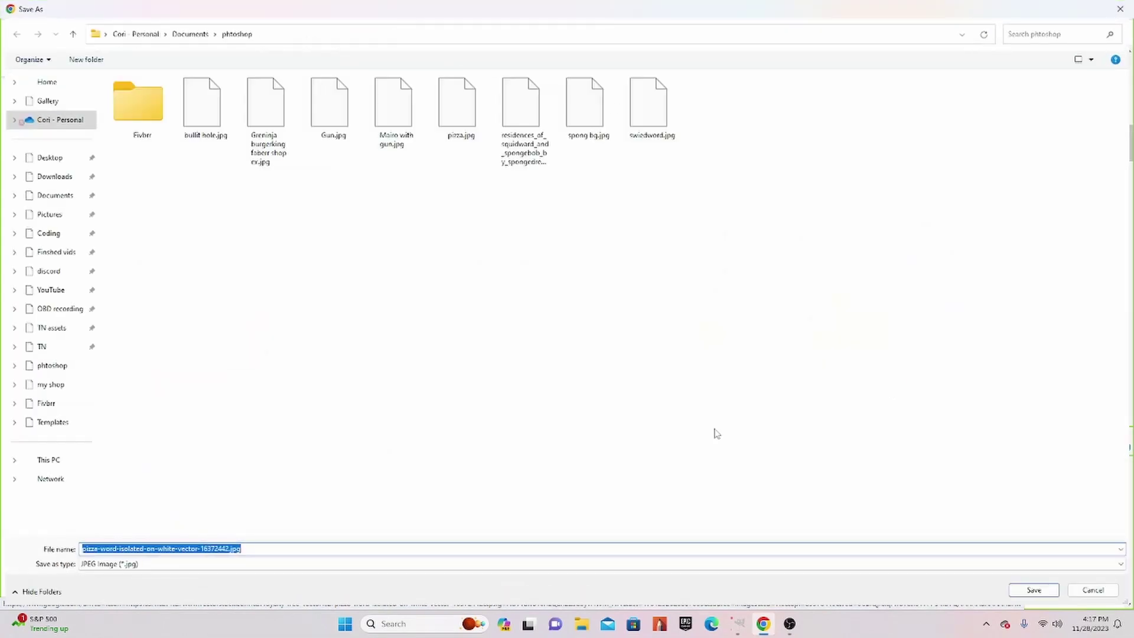
{"action": "key", "text": "Return"}
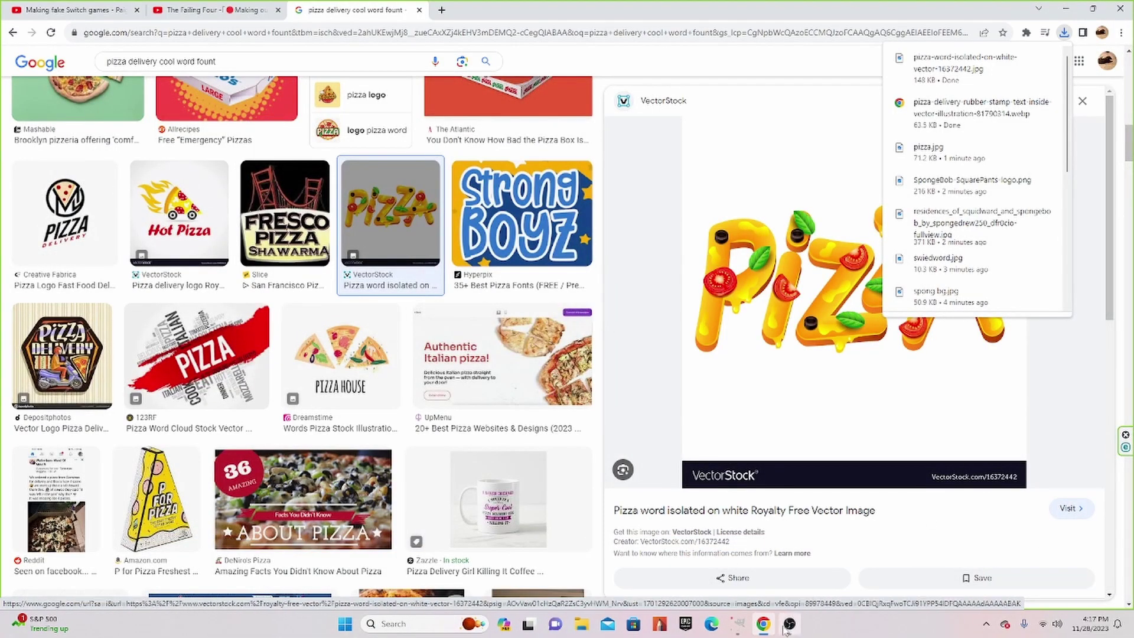
Back in GIMP, open swiedword.jpg as a new image
{"action": "left_click", "coordinate": [740, 625]}
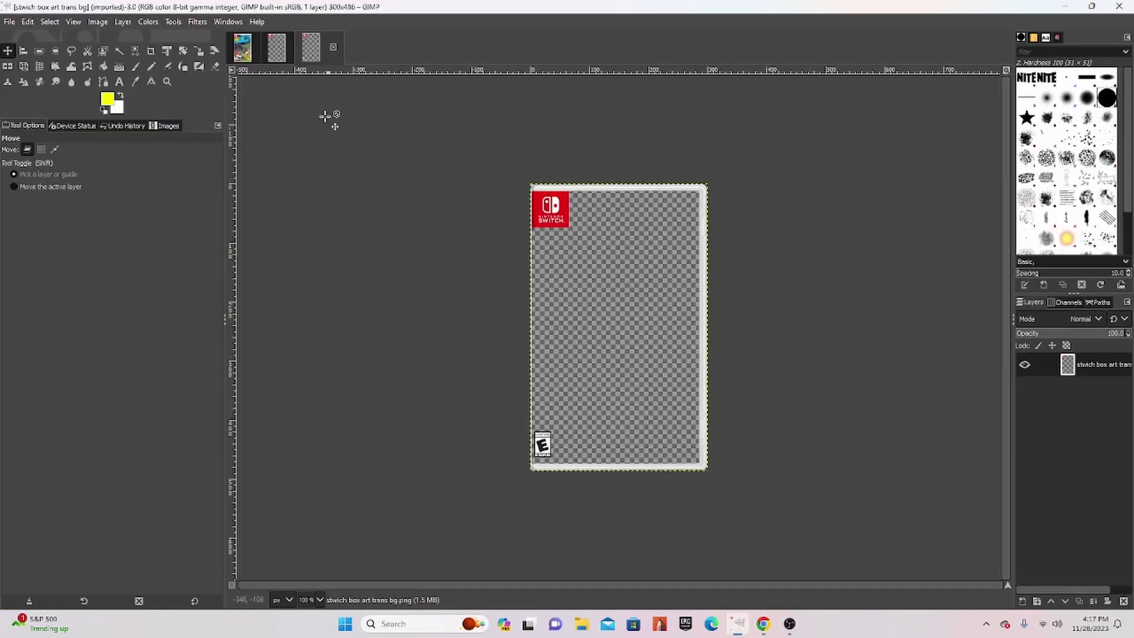
{"action": "left_click", "coordinate": [276, 50]}
{"action": "left_click", "coordinate": [10, 21]}
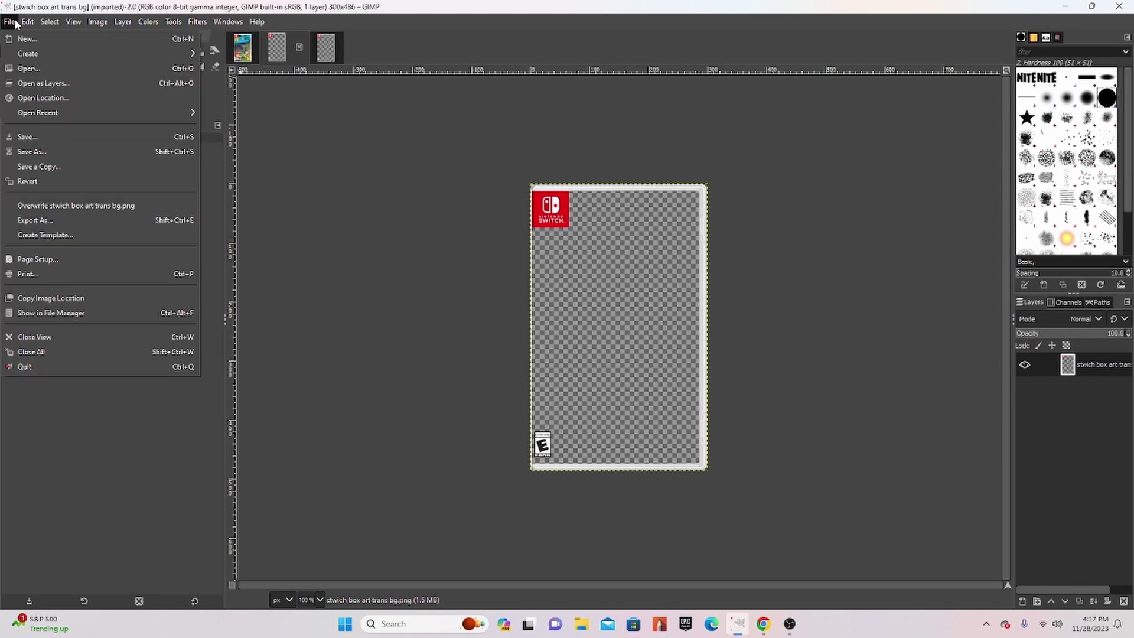
{"action": "left_click", "coordinate": [27, 63]}
{"action": "left_click", "coordinate": [124, 165]}
{"action": "double_click", "coordinate": [124, 165]}
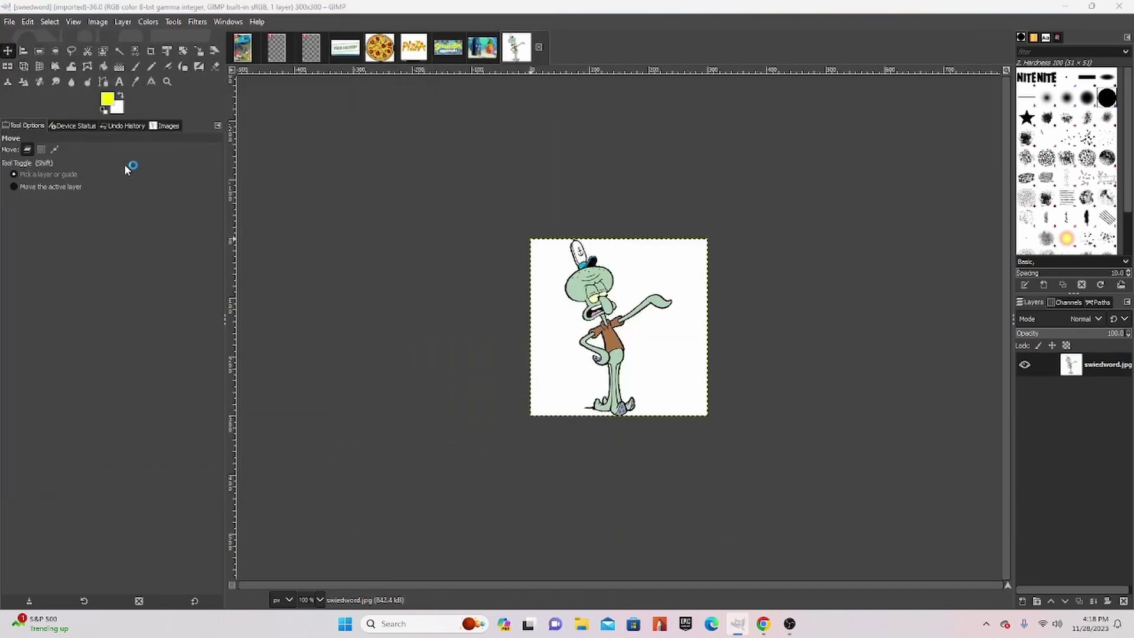
Open spong bg.jpg and Pizza-Delivery spomgeboob.png as new images
{"action": "left_click", "coordinate": [9, 22]}
{"action": "left_click", "coordinate": [27, 68]}
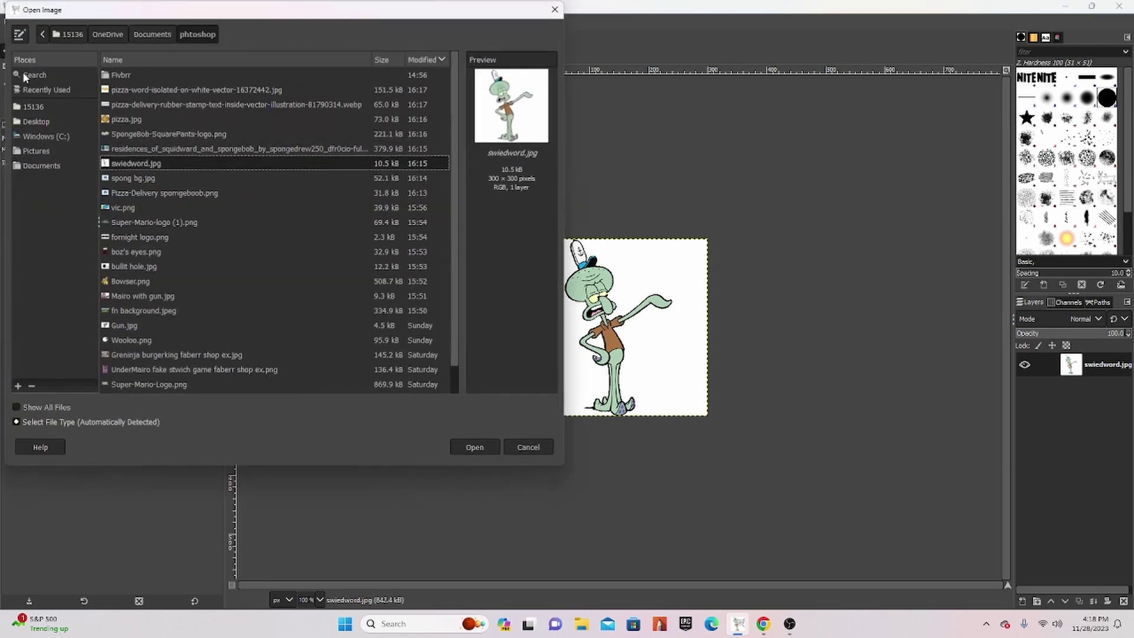
{"action": "left_click", "coordinate": [115, 179]}
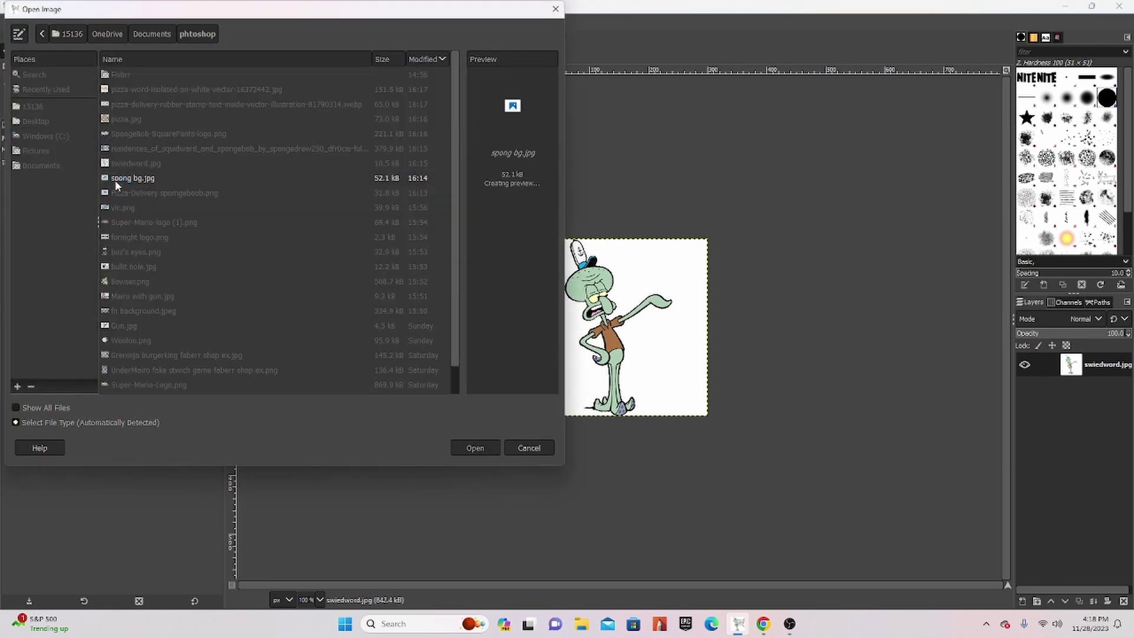
{"action": "double_click", "coordinate": [115, 180]}
{"action": "left_click", "coordinate": [10, 21]}
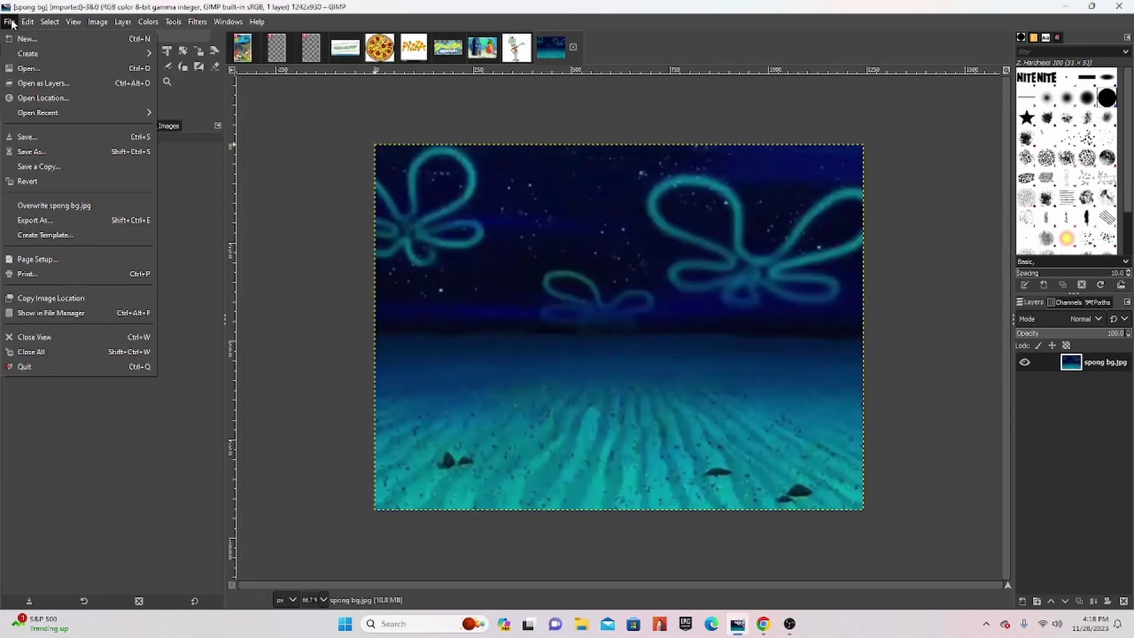
{"action": "left_click", "coordinate": [26, 68]}
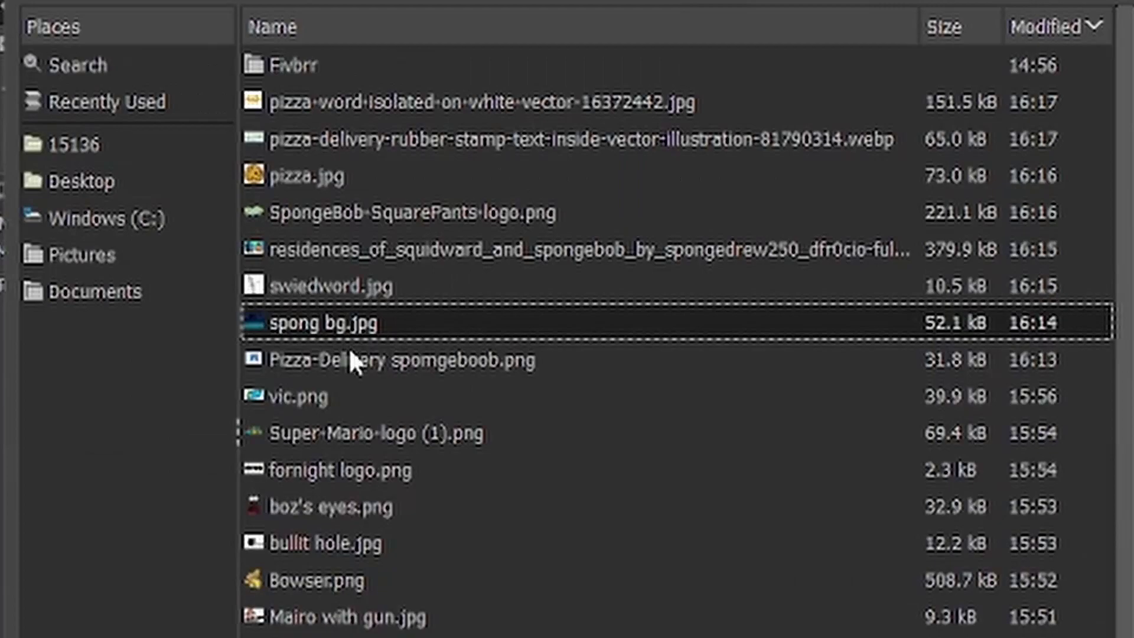
{"action": "double_click", "coordinate": [350, 352]}
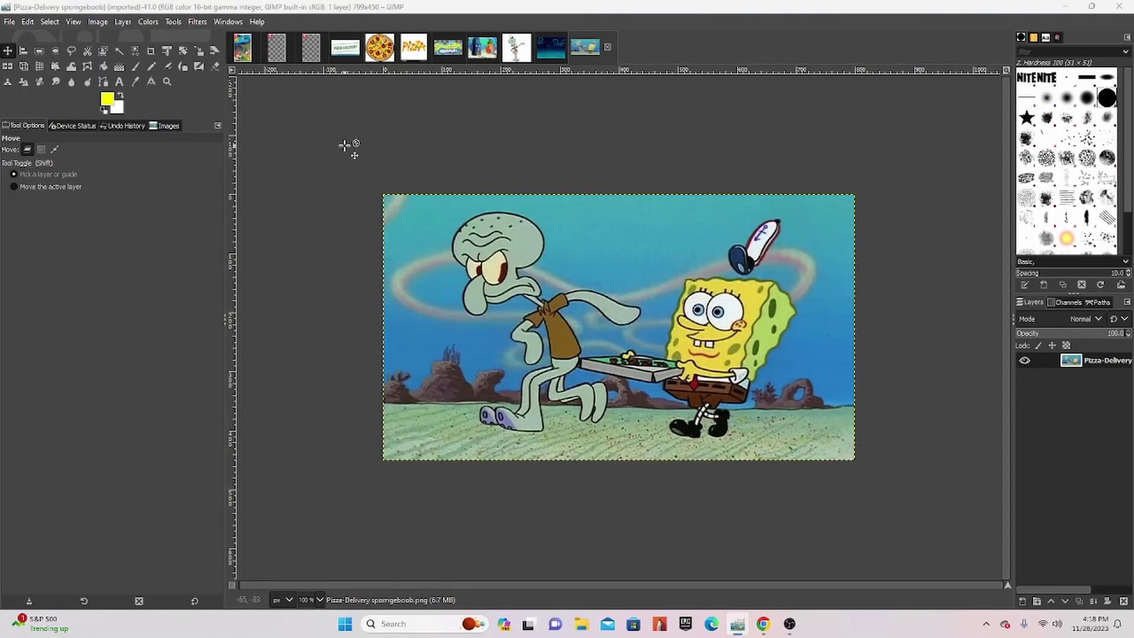
Preview vic.png but cancel without opening it, then show the spong bg image
{"action": "left_click", "coordinate": [9, 21]}
{"action": "left_click", "coordinate": [27, 63]}
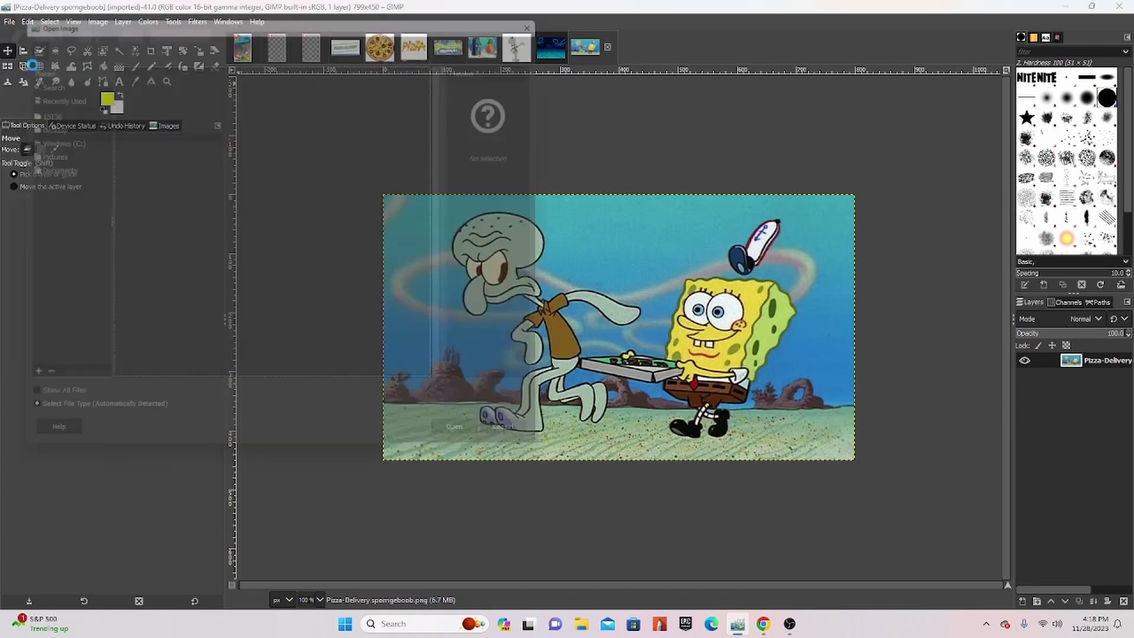
{"action": "left_click", "coordinate": [128, 208]}
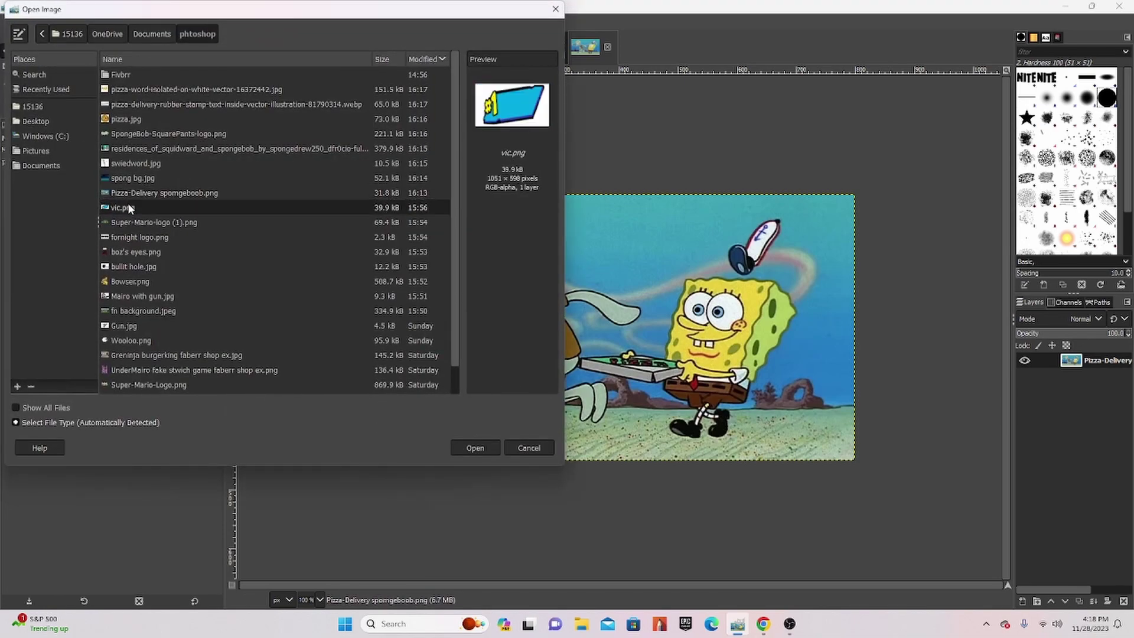
{"action": "left_click", "coordinate": [529, 447]}
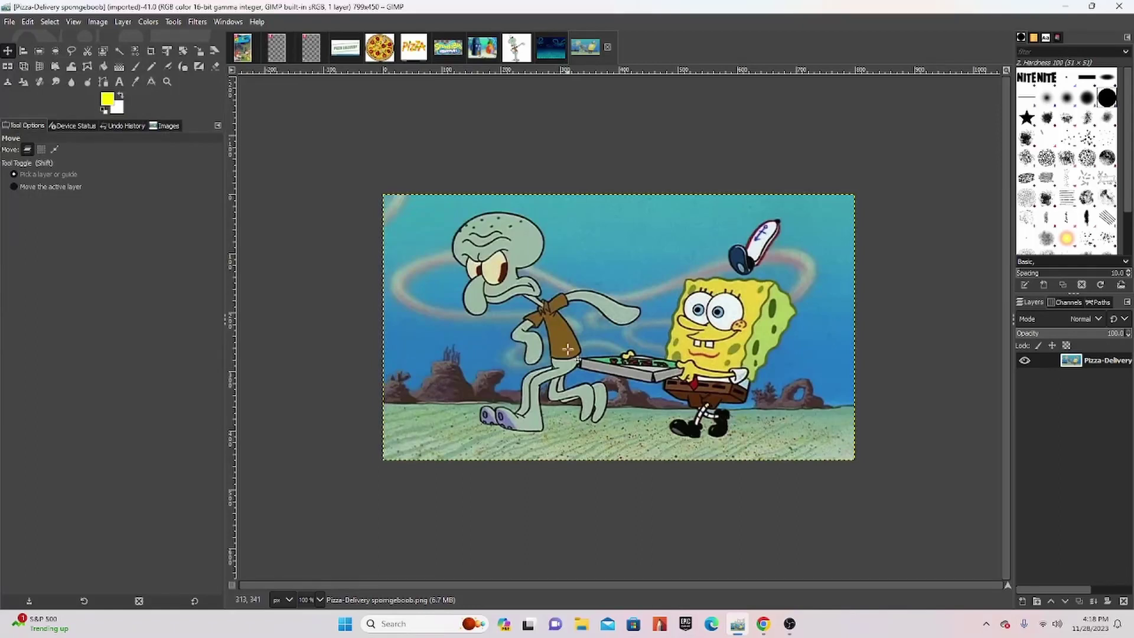
{"action": "left_click", "coordinate": [551, 50]}
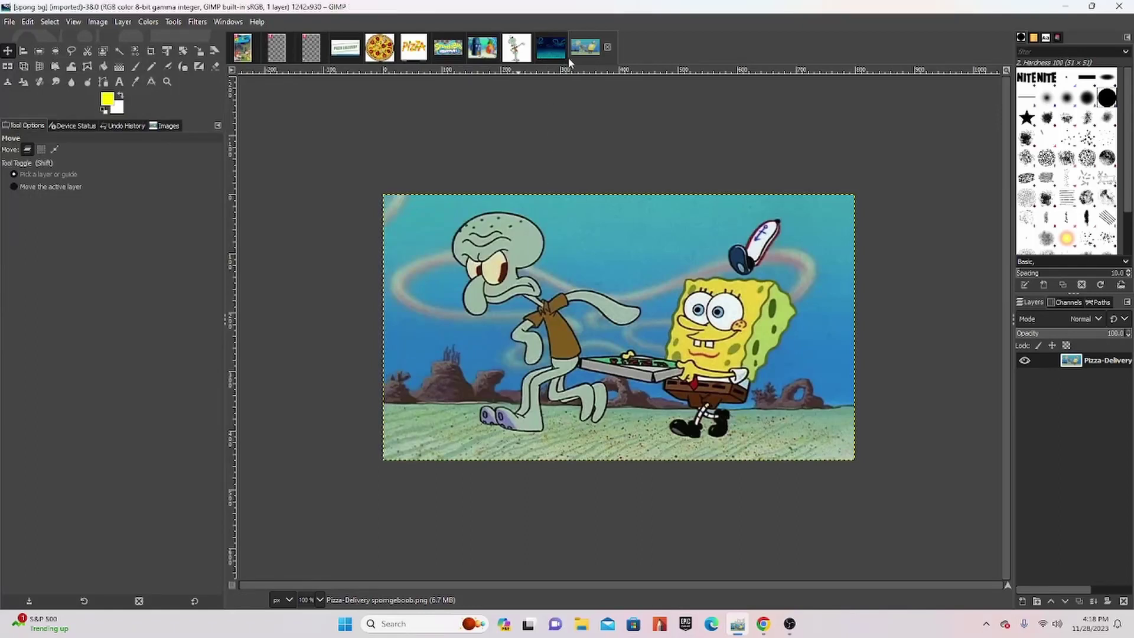
Paste a freehand selection of the night background into the box art, scale it, then discard it
{"action": "left_click", "coordinate": [103, 81]}
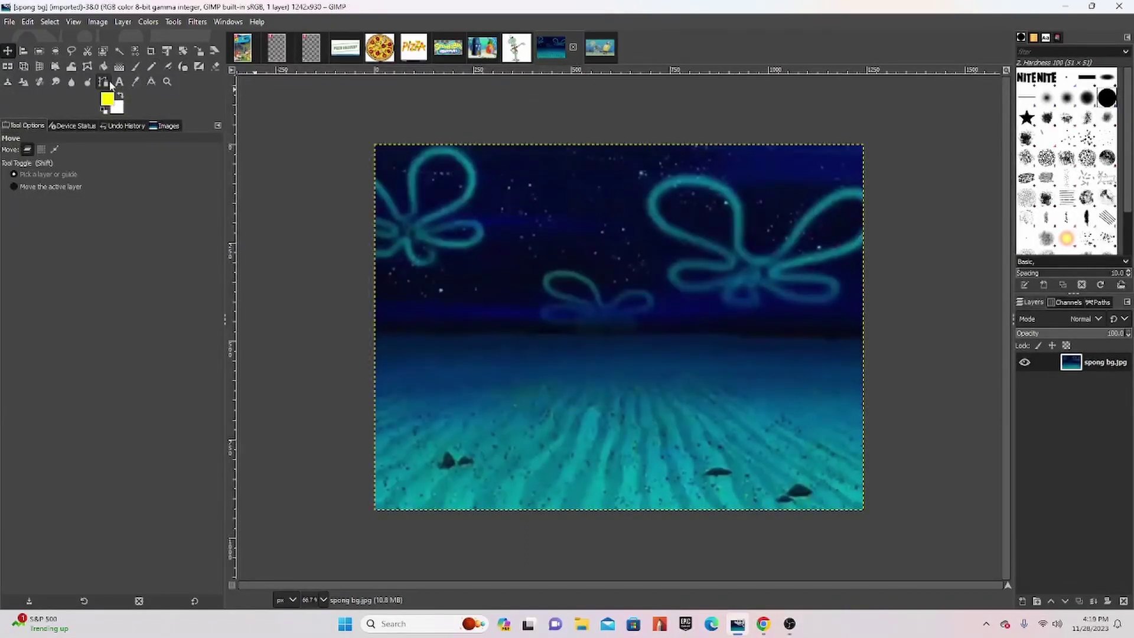
{"action": "mouse_move", "coordinate": [339, 109]}
{"action": "left_mouse_down"}
{"action": "mouse_move", "coordinate": [271, 210]}
{"action": "mouse_move", "coordinate": [323, 204]}
{"action": "left_mouse_up"}
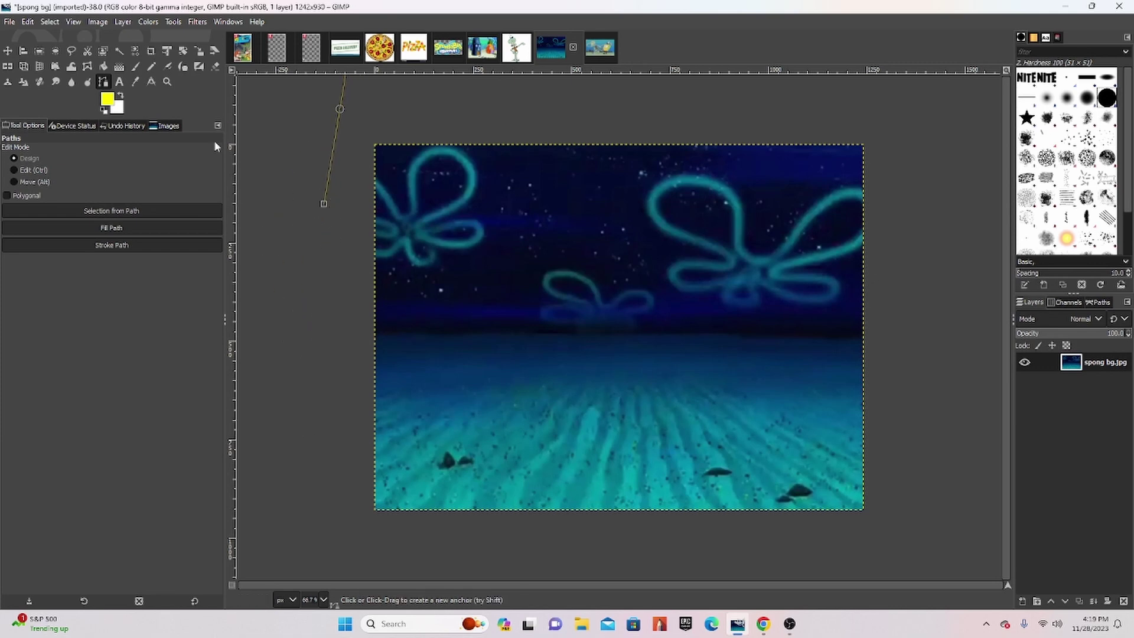
{"action": "left_click", "coordinate": [71, 52]}
{"action": "mouse_move", "coordinate": [348, 118]}
{"action": "left_mouse_down"}
{"action": "mouse_move", "coordinate": [278, 286]}
{"action": "mouse_move", "coordinate": [380, 572]}
{"action": "mouse_move", "coordinate": [839, 578]}
{"action": "mouse_move", "coordinate": [997, 355]}
{"action": "mouse_move", "coordinate": [872, 110]}
{"action": "mouse_move", "coordinate": [514, 76]}
{"action": "mouse_move", "coordinate": [361, 95]}
{"action": "mouse_move", "coordinate": [348, 117]}
{"action": "left_mouse_up"}
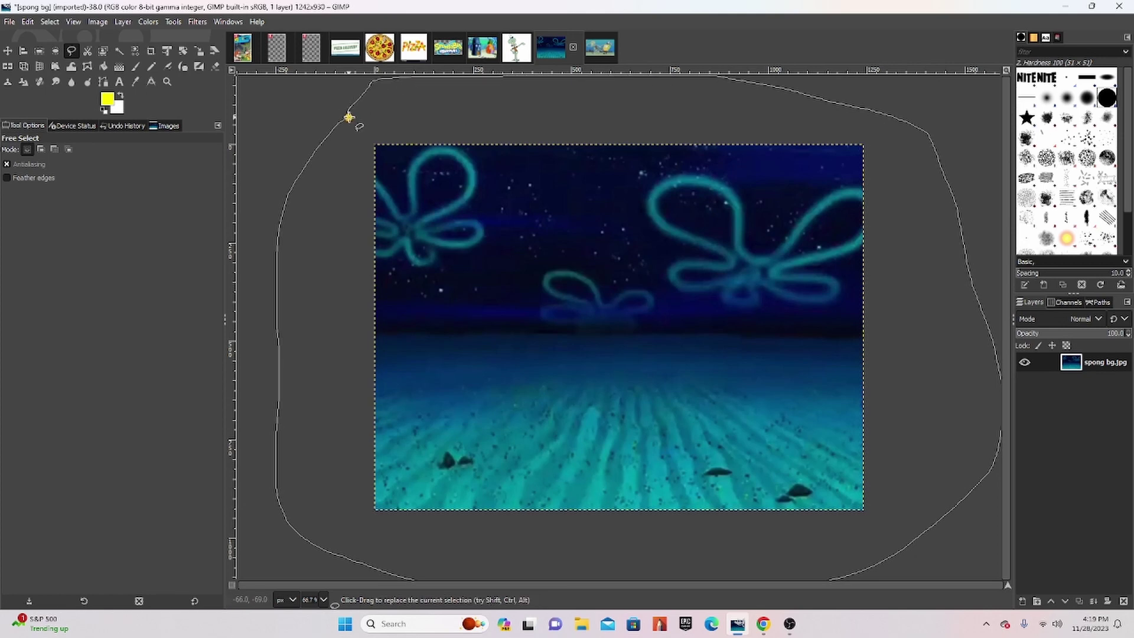
{"action": "key", "text": "ctrl+c"}
{"action": "left_click", "coordinate": [277, 50]}
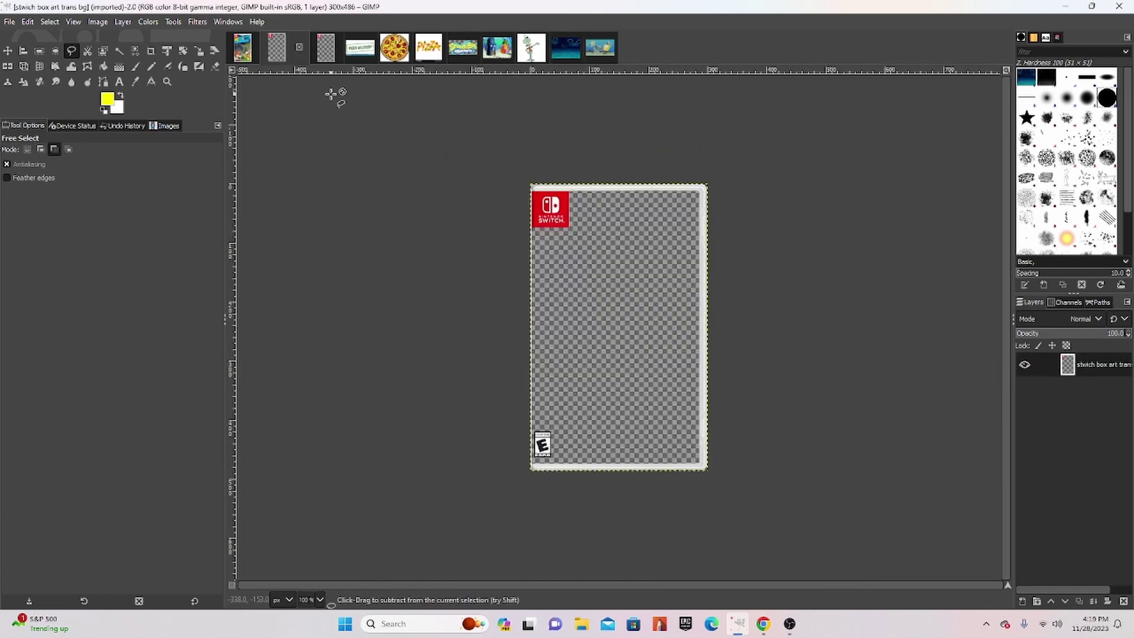
{"action": "key", "text": "ctrl+v"}
{"action": "left_click", "coordinate": [199, 51]}
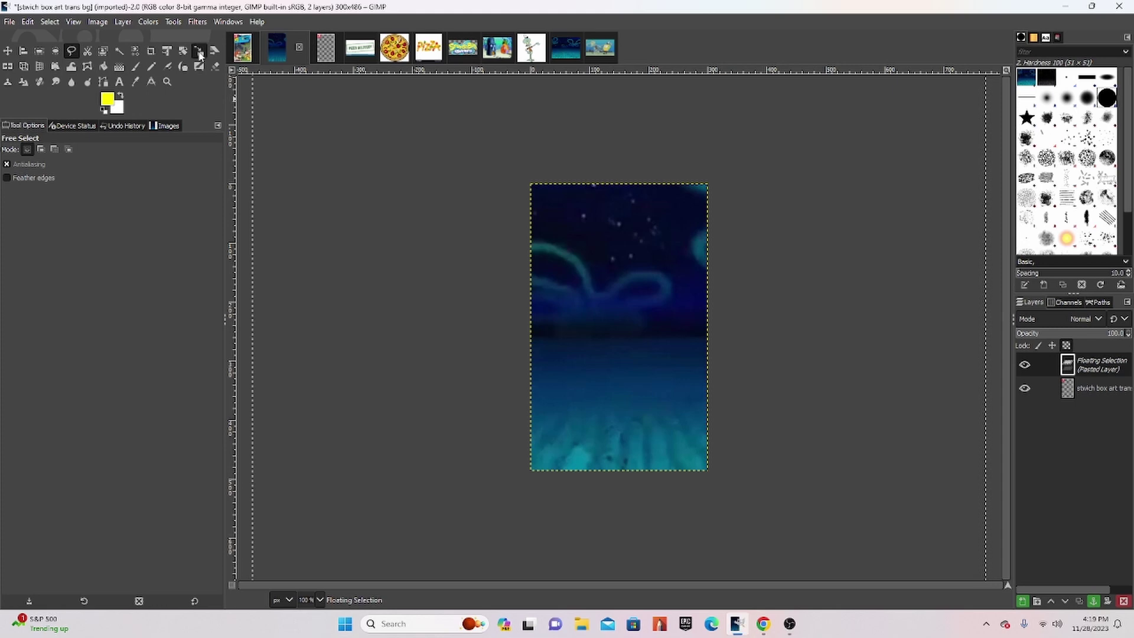
{"action": "mouse_move", "coordinate": [623, 287]}
{"action": "left_mouse_down"}
{"action": "mouse_move", "coordinate": [696, 418]}
{"action": "mouse_move", "coordinate": [732, 441]}
{"action": "mouse_move", "coordinate": [552, 307]}
{"action": "left_mouse_up"}
{"action": "left_click", "coordinate": [8, 51]}
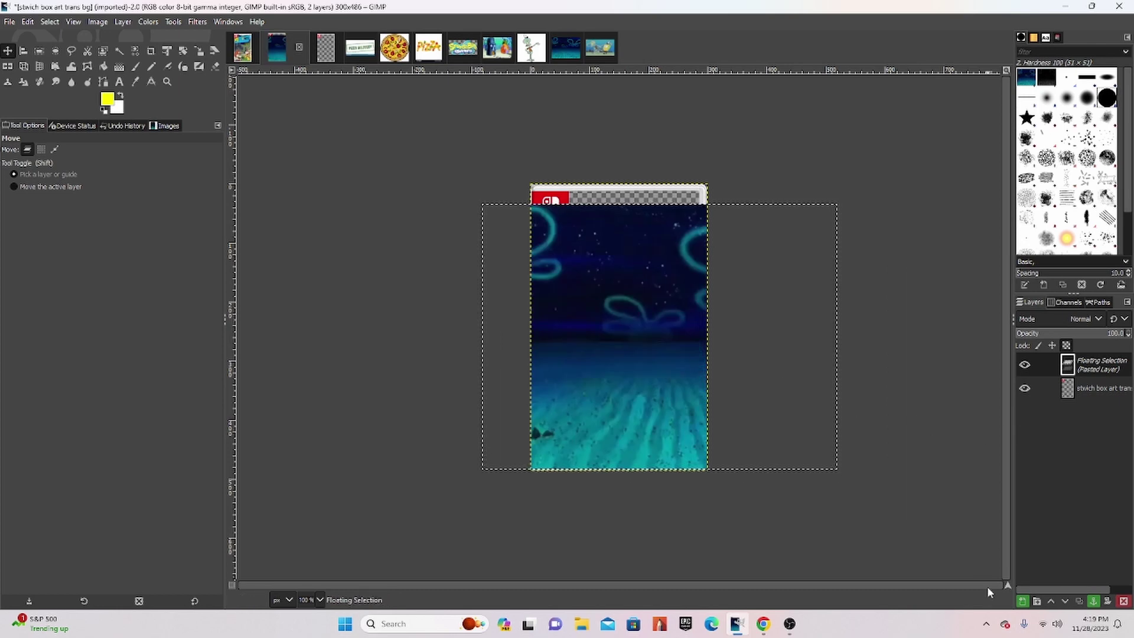
{"action": "left_click", "coordinate": [1036, 601]}
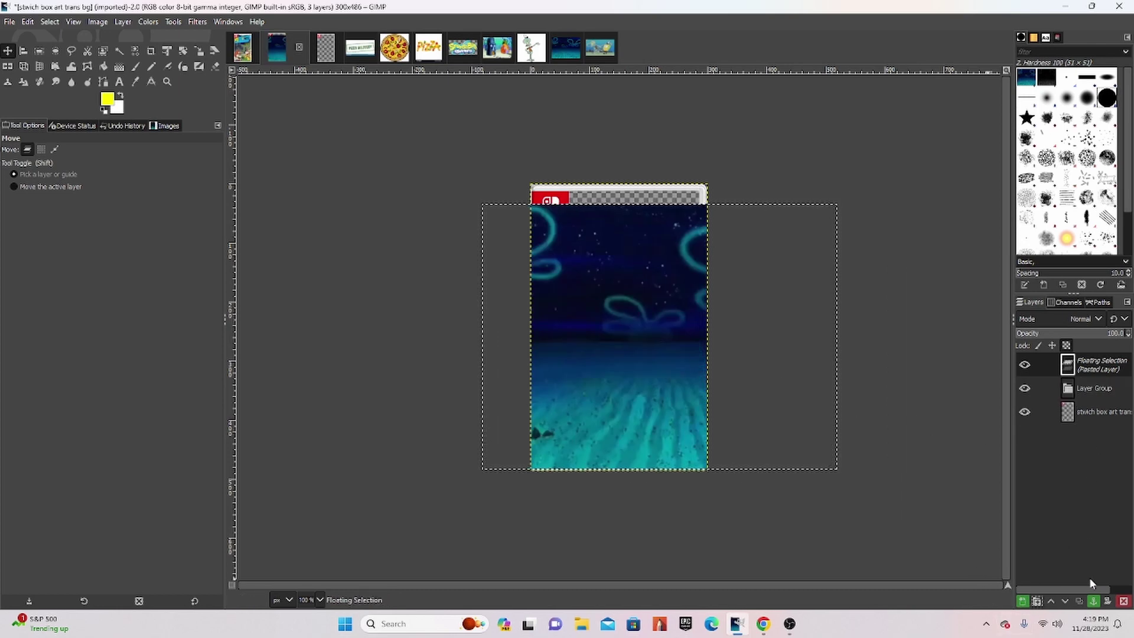
{"action": "left_click", "coordinate": [1123, 601]}
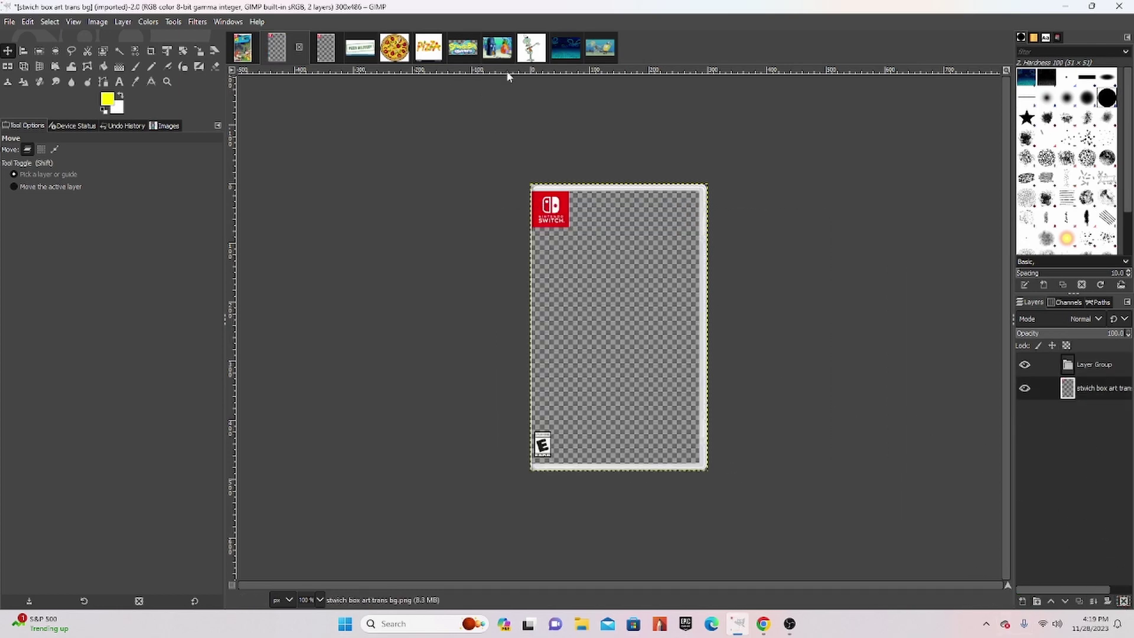
Paste the whole spong bg image into the box art as a new layer below the frame
{"action": "left_click", "coordinate": [566, 51]}
{"action": "key", "text": "ctrl+a"}
{"action": "key", "text": "ctrl+c"}
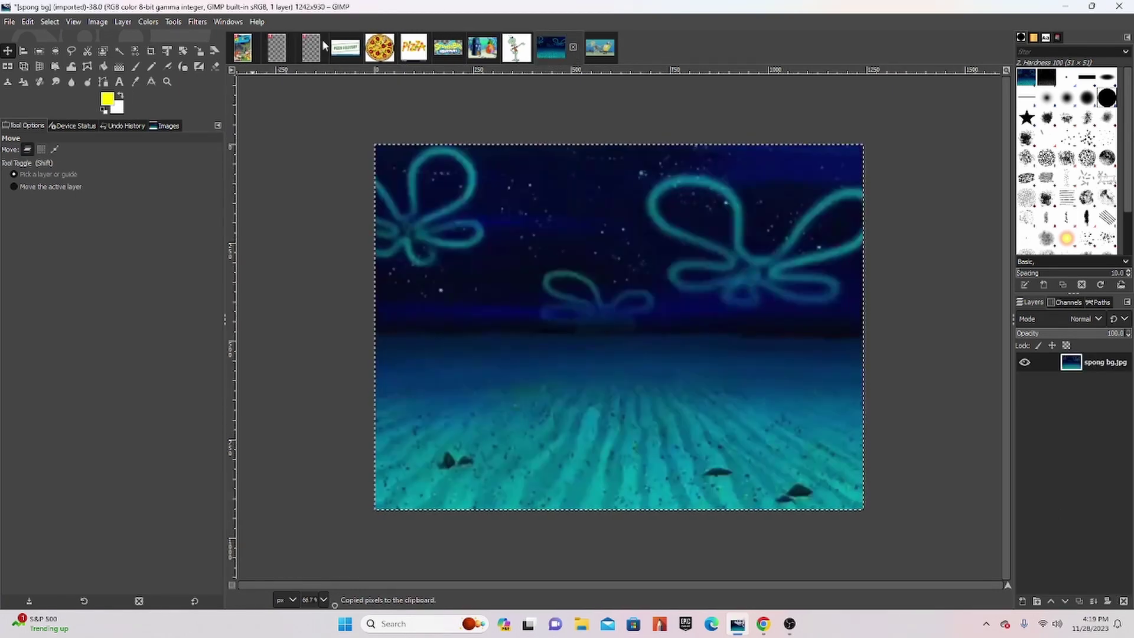
{"action": "left_click", "coordinate": [245, 52]}
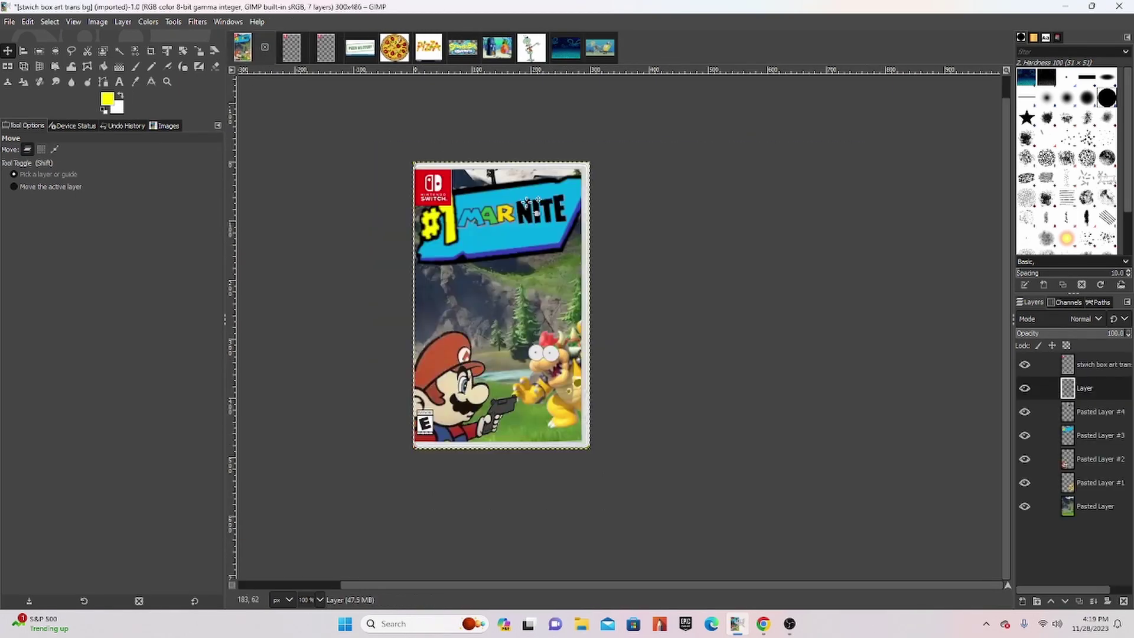
{"action": "left_click", "coordinate": [297, 60]}
{"action": "key", "text": "ctrl+v"}
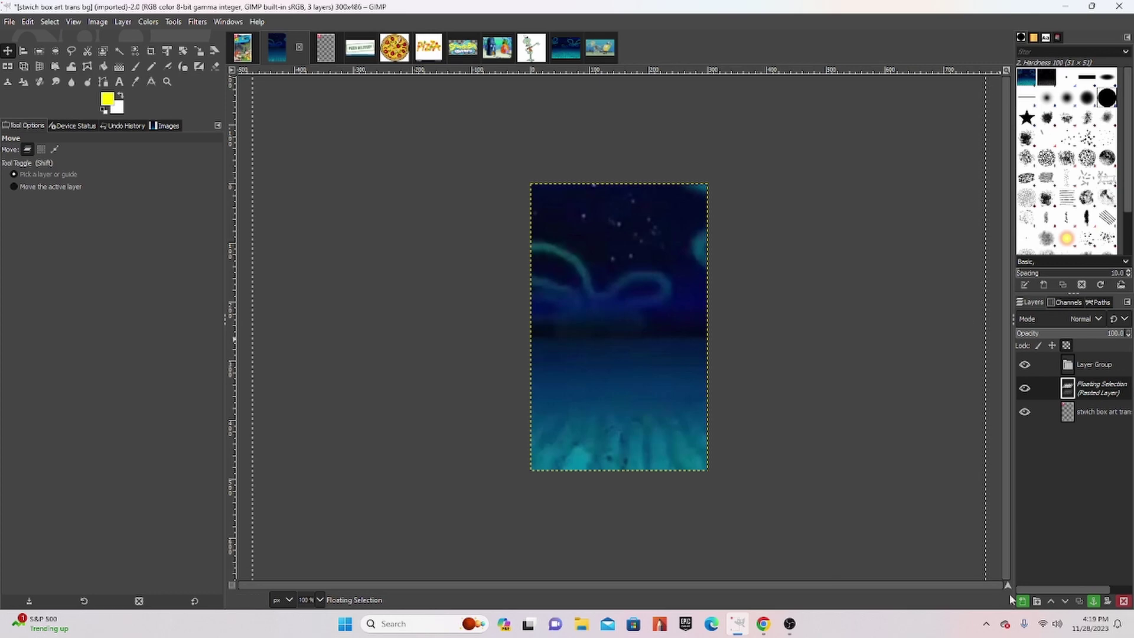
{"action": "left_click", "coordinate": [1023, 601]}
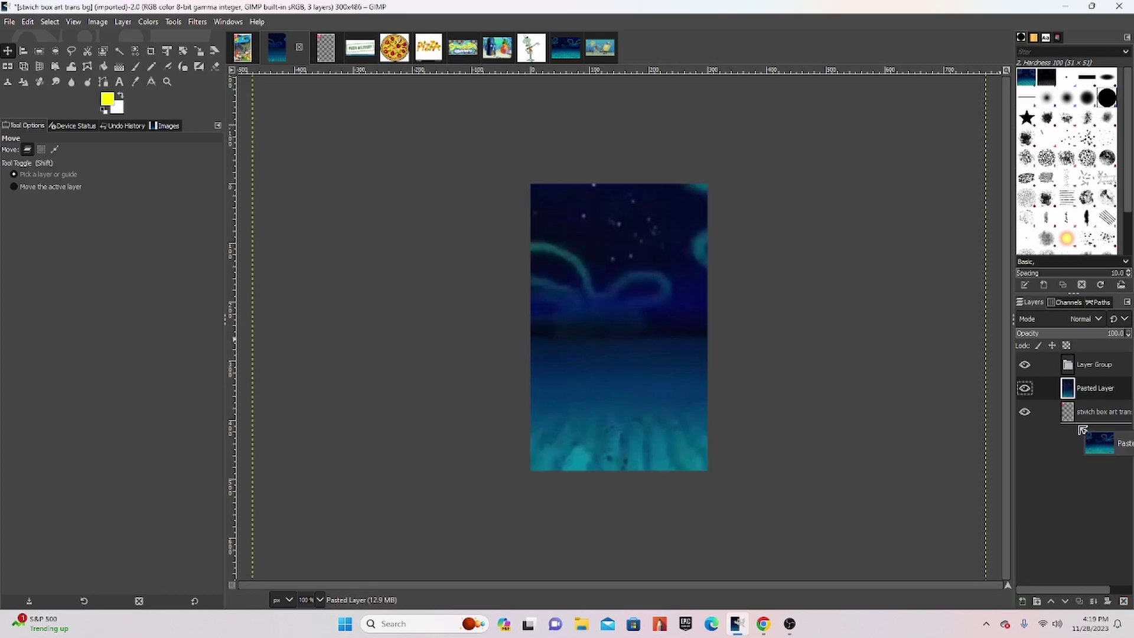
{"action": "left_click_drag", "start_coordinate": [1083, 391], "coordinate": [1065, 415]}
Scale the background layer with unlinked proportions and move it to fill the cover
{"action": "left_click", "coordinate": [199, 50]}
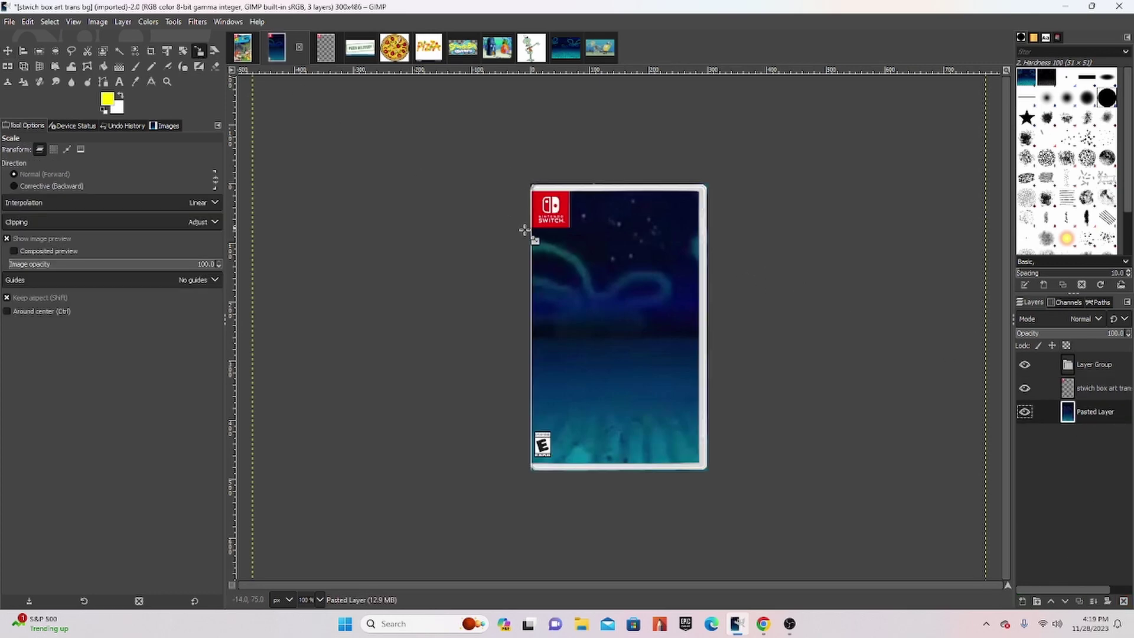
{"action": "left_click", "coordinate": [597, 275]}
{"action": "left_click_drag", "start_coordinate": [685, 324], "coordinate": [706, 340]}
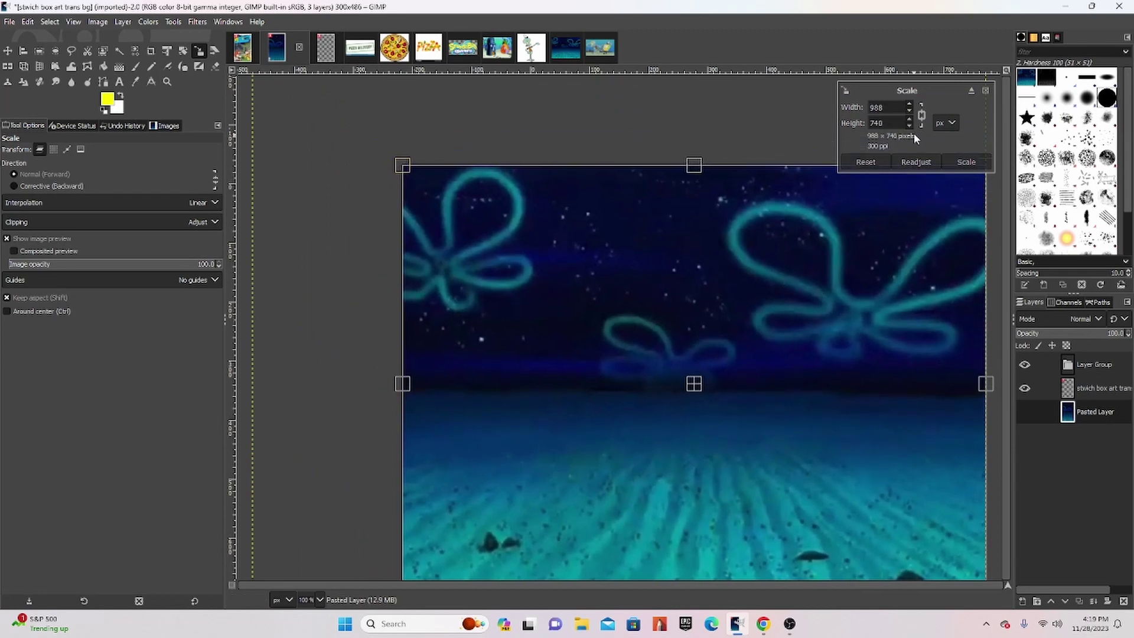
{"action": "left_click", "coordinate": [921, 114]}
{"action": "left_click_drag", "start_coordinate": [695, 165], "coordinate": [694, 86]}
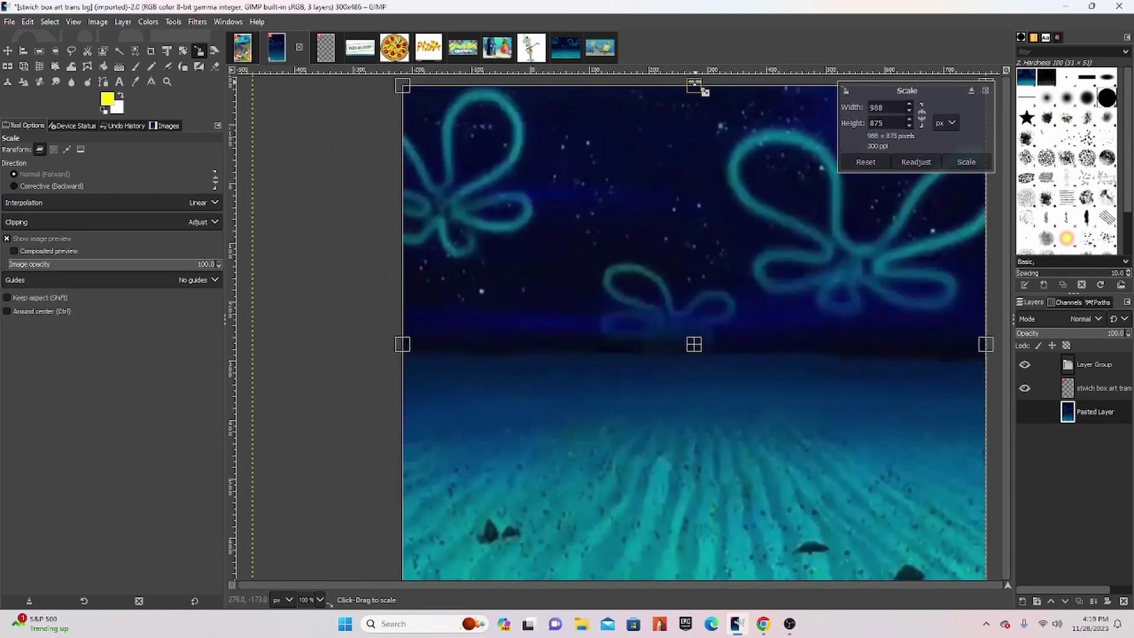
{"action": "left_click_drag", "start_coordinate": [391, 339], "coordinate": [520, 346]}
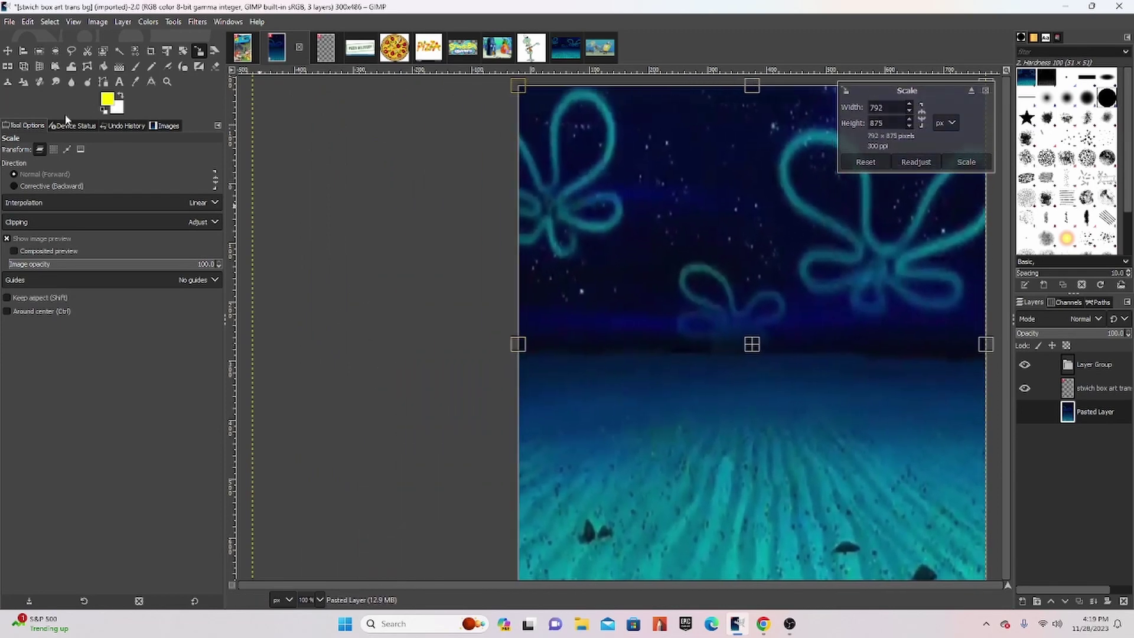
{"action": "left_click", "coordinate": [7, 51]}
{"action": "left_click_drag", "start_coordinate": [661, 392], "coordinate": [571, 381]}
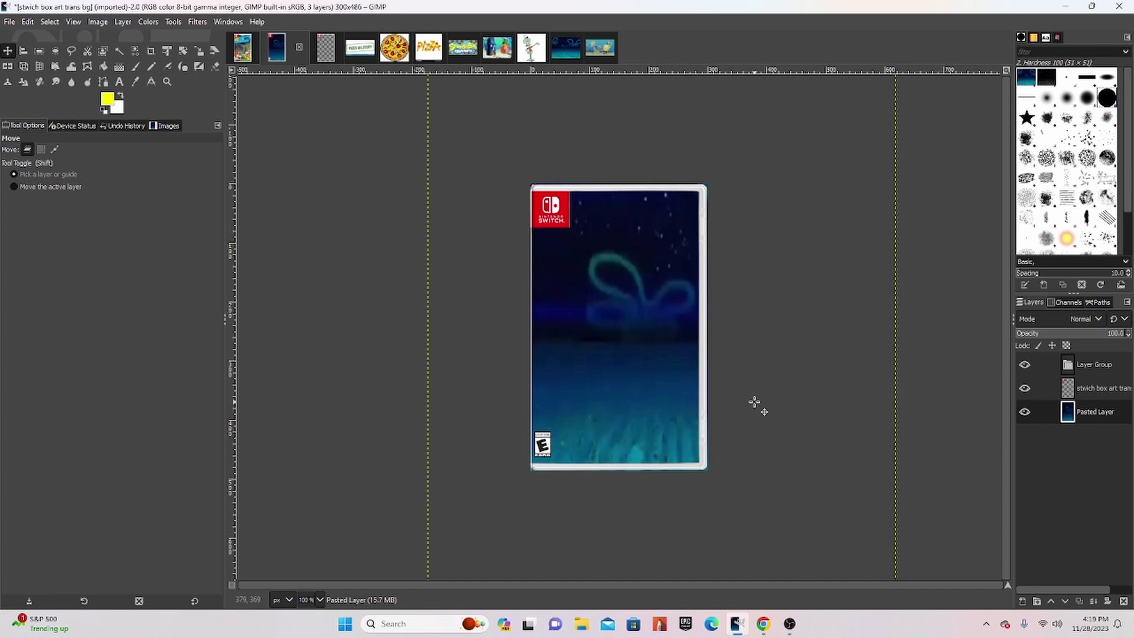
{"action": "left_click", "coordinate": [510, 49]}
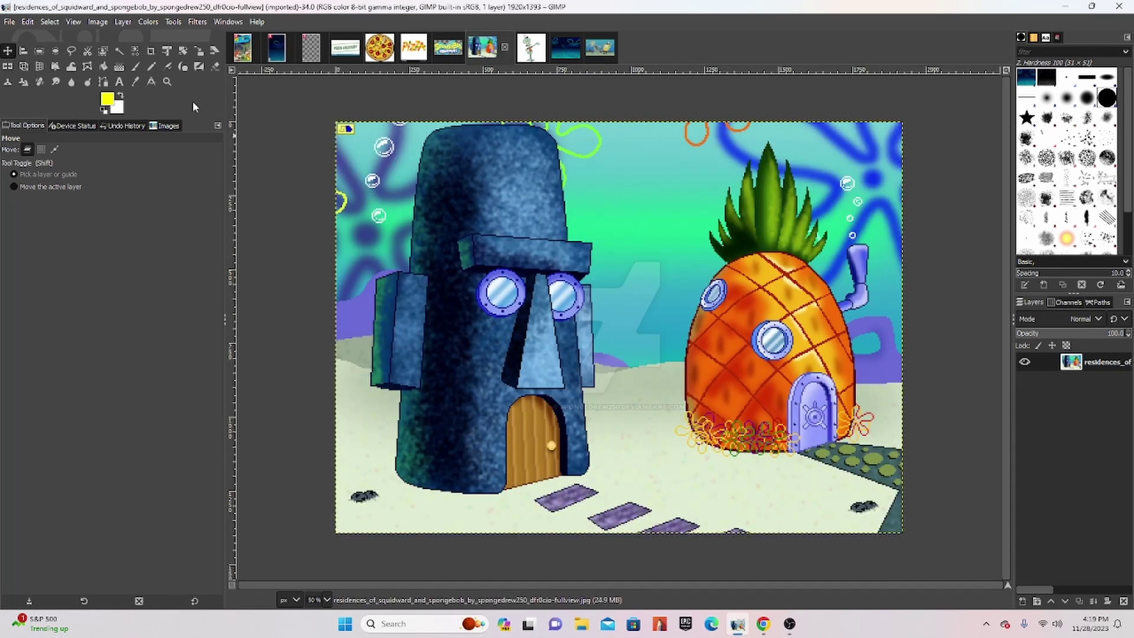
Trace part of Squidward's house with a path, turn it into a selection, and copy it
{"action": "left_click", "coordinate": [103, 81]}
{"action": "key", "text": "1"}
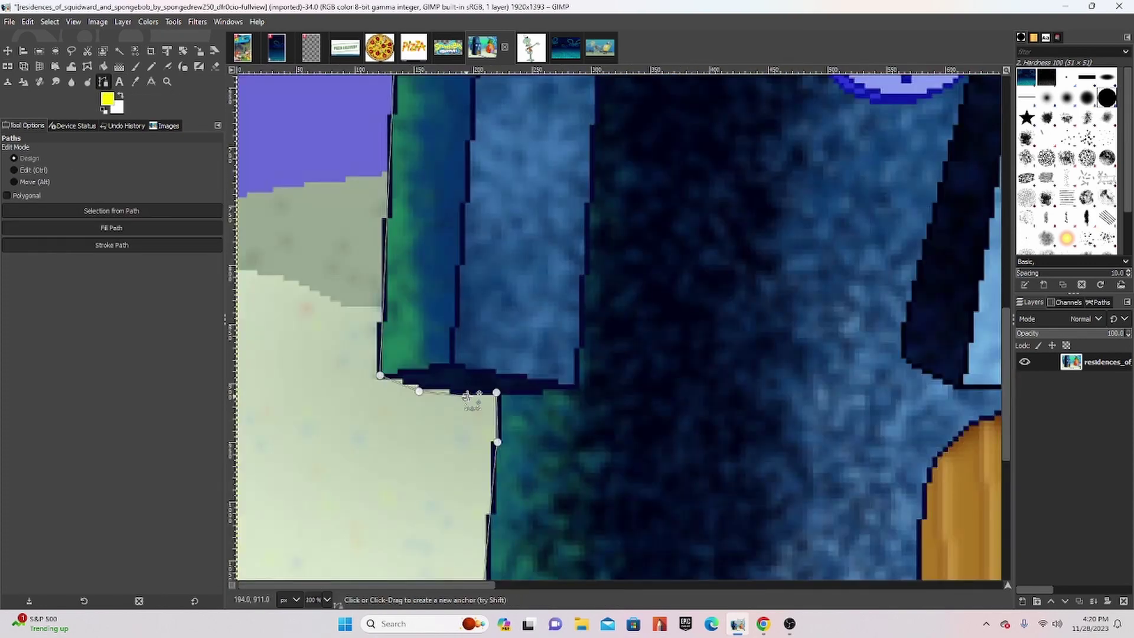
{"action": "left_click", "coordinate": [466, 394]}
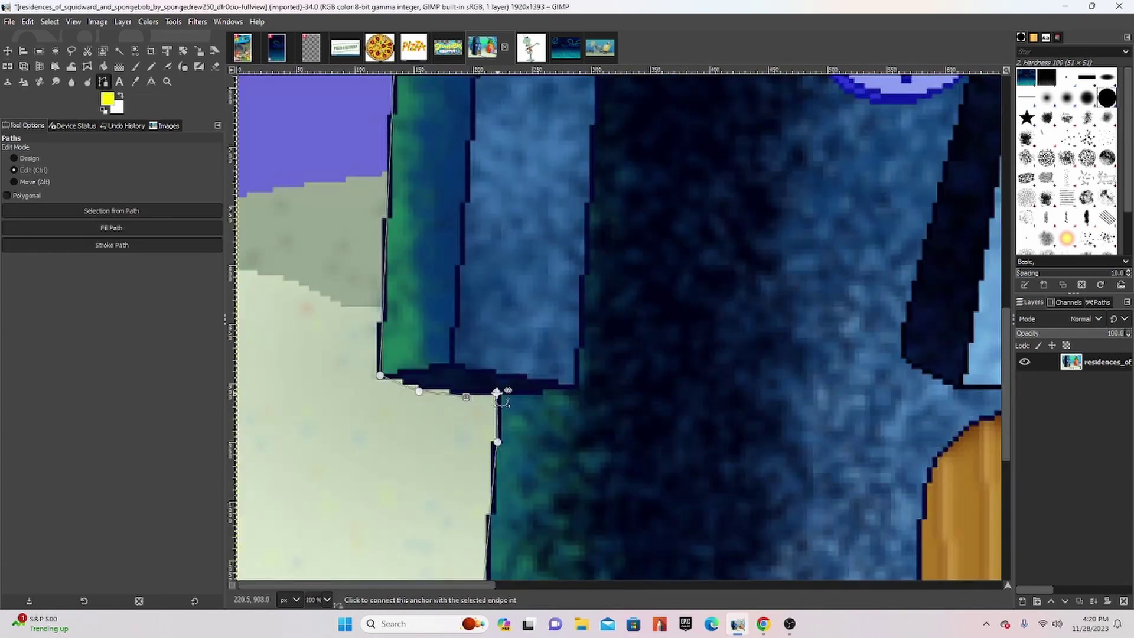
{"action": "left_click", "coordinate": [1090, 306]}
{"action": "right_click", "coordinate": [1069, 333]}
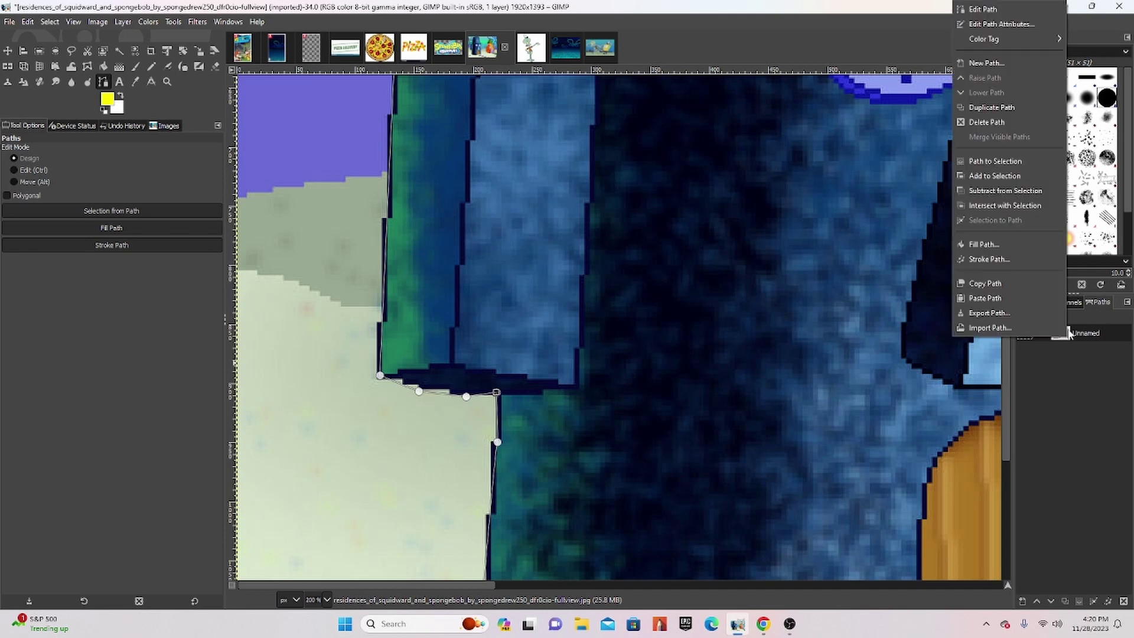
{"action": "left_click", "coordinate": [1004, 160]}
{"action": "key", "text": "ctrl+c"}
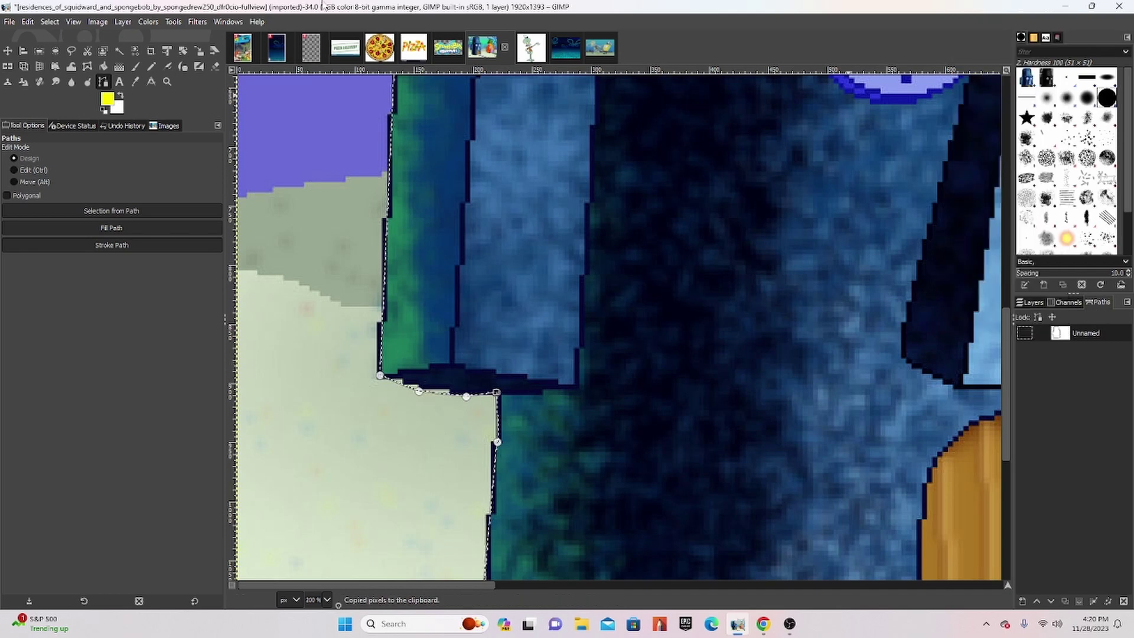
Paste the house piece into the box art as a new layer, then delete that layer
{"action": "left_click", "coordinate": [276, 48]}
{"action": "key", "text": "ctrl+v"}
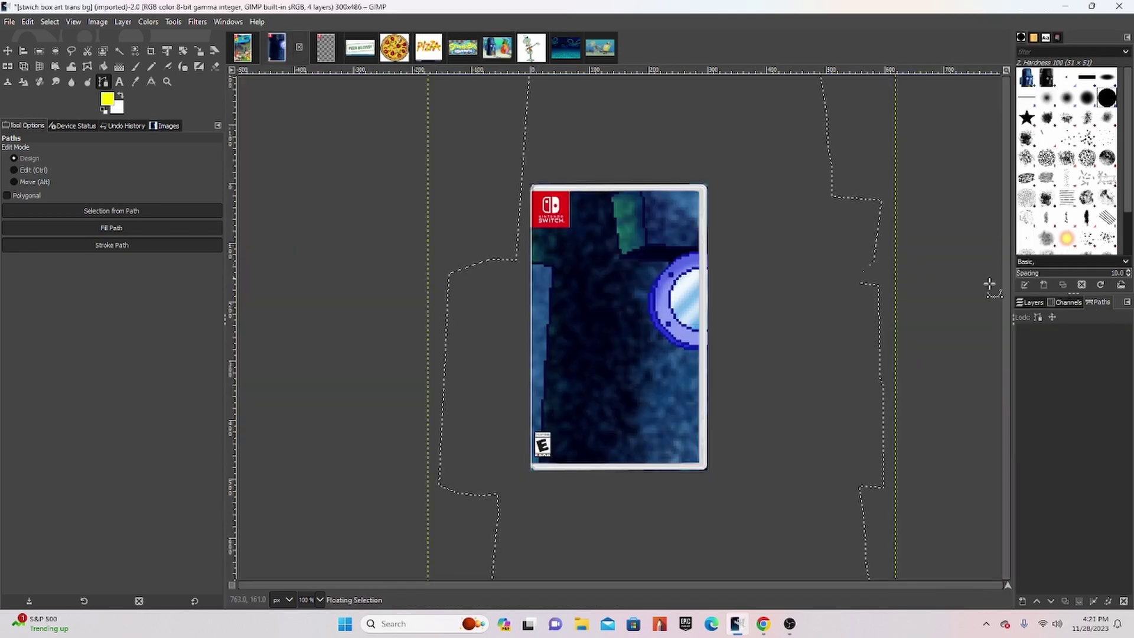
{"action": "left_click", "coordinate": [1031, 302]}
{"action": "left_click", "coordinate": [1018, 602]}
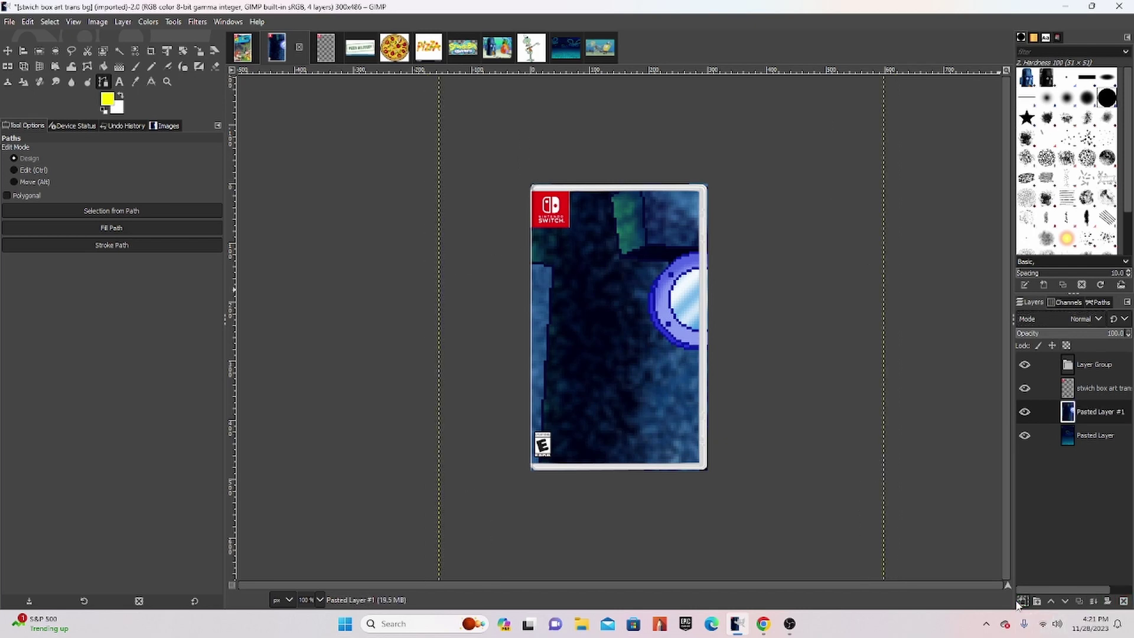
{"action": "left_click", "coordinate": [1125, 601]}
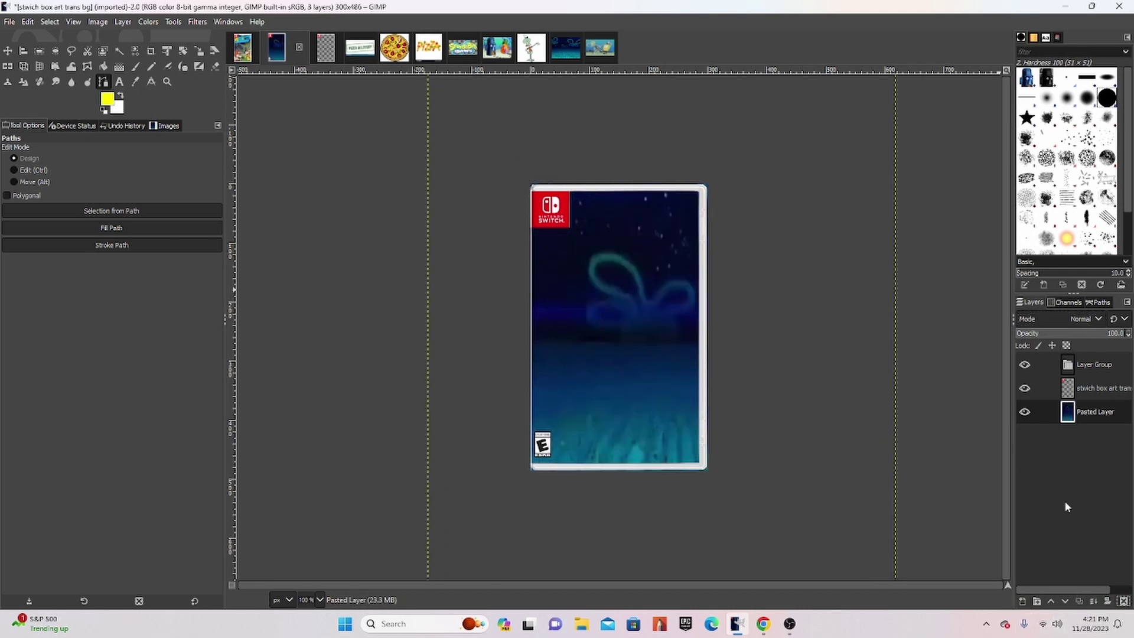
In the houses image, trace a closed outline around the walkway below Squidward's house
{"action": "left_click", "coordinate": [498, 51]}
{"action": "scroll", "coordinate": [634, 245], "scroll_direction": "down", "scroll_amount": 2}
{"action": "scroll", "coordinate": [632, 245], "scroll_direction": "down", "scroll_amount": 1}
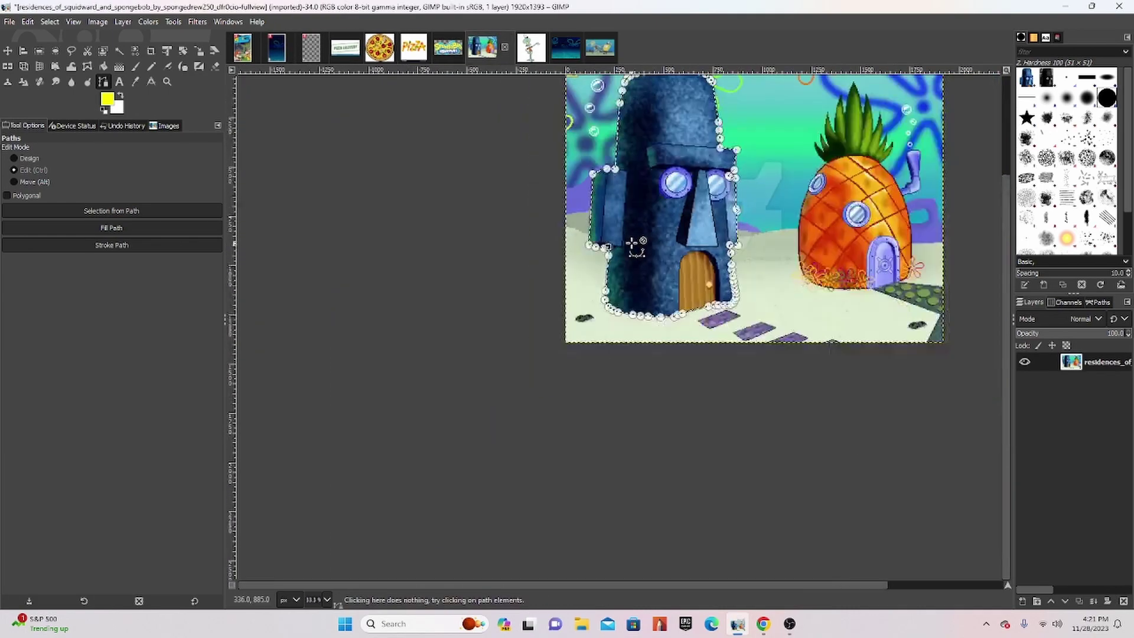
{"action": "scroll", "coordinate": [512, 581], "scroll_direction": "down", "scroll_amount": 3}
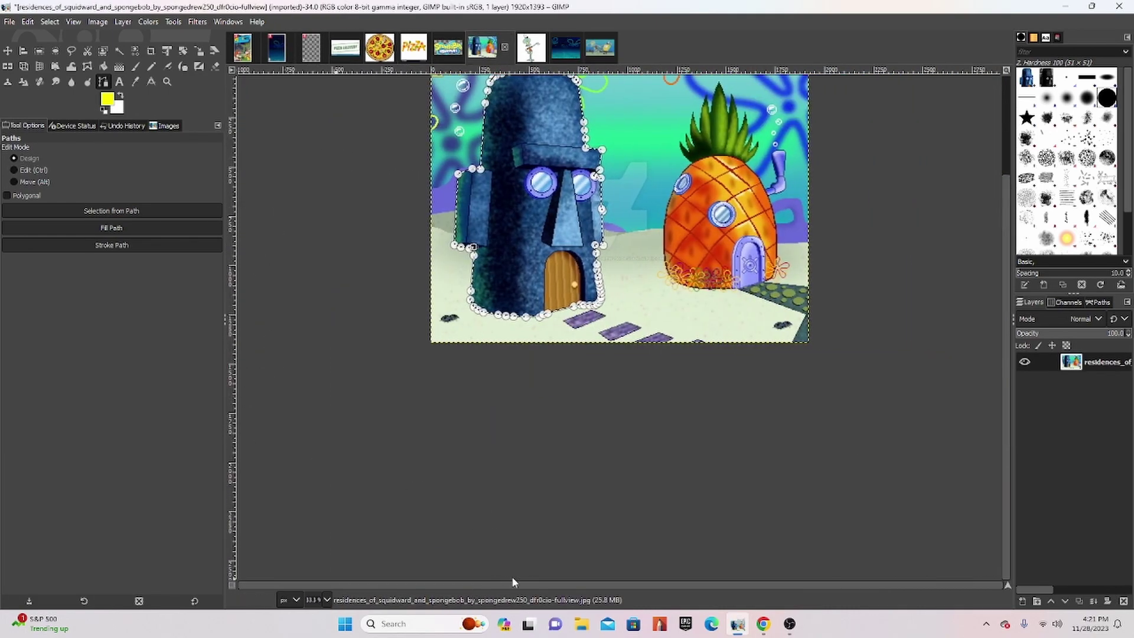
{"action": "key", "text": "1"}
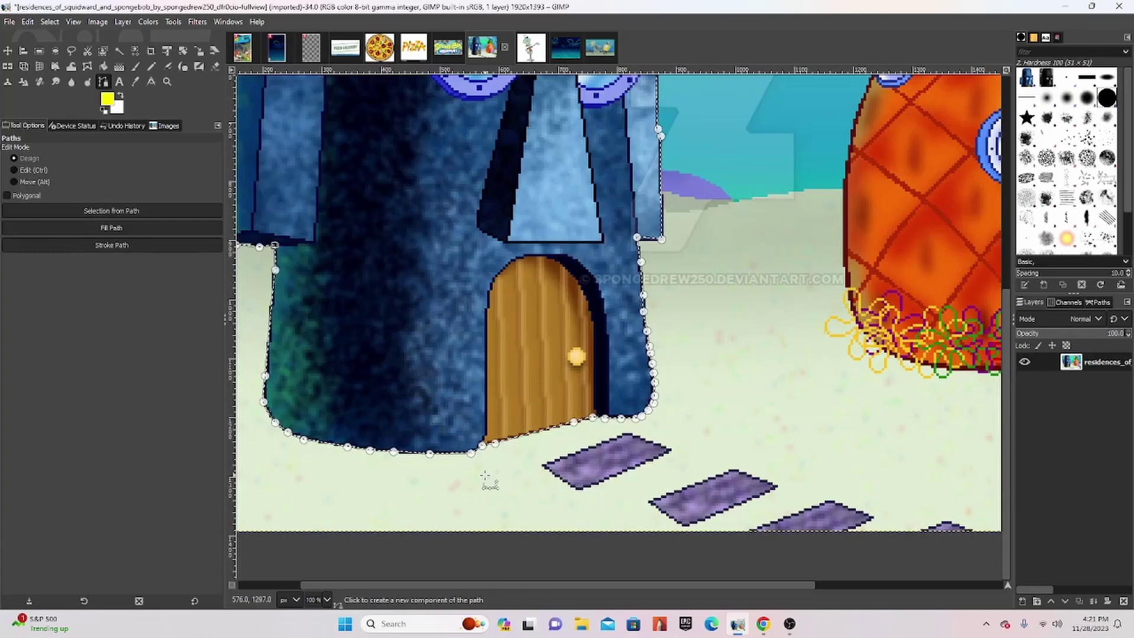
{"action": "left_click", "coordinate": [485, 475]}
{"action": "left_click", "coordinate": [593, 531]}
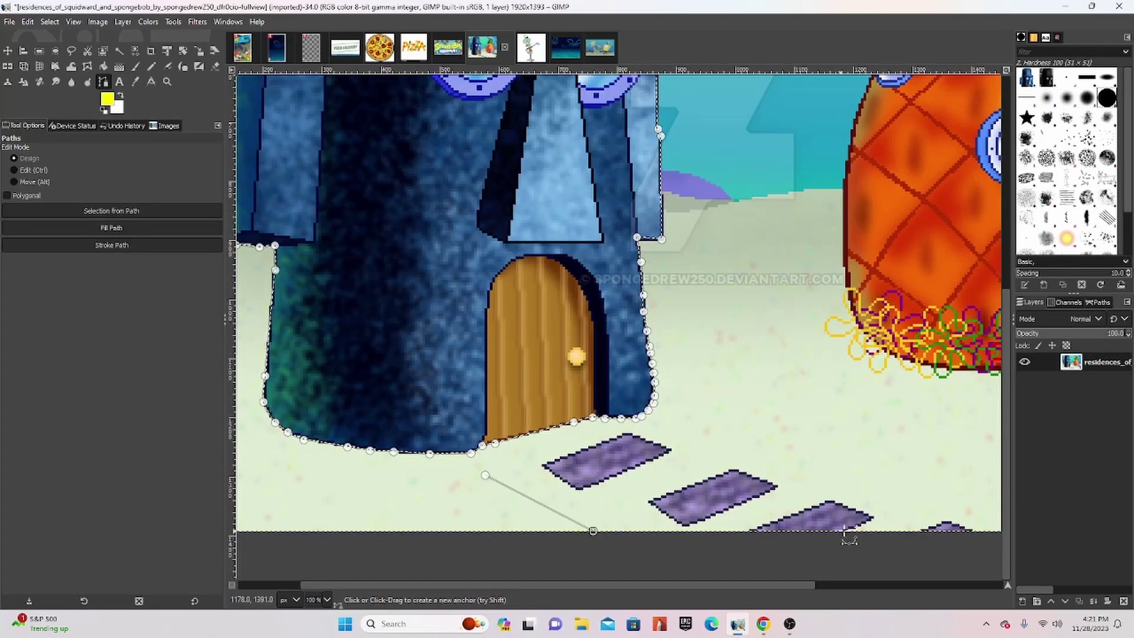
{"action": "left_click", "coordinate": [990, 530]}
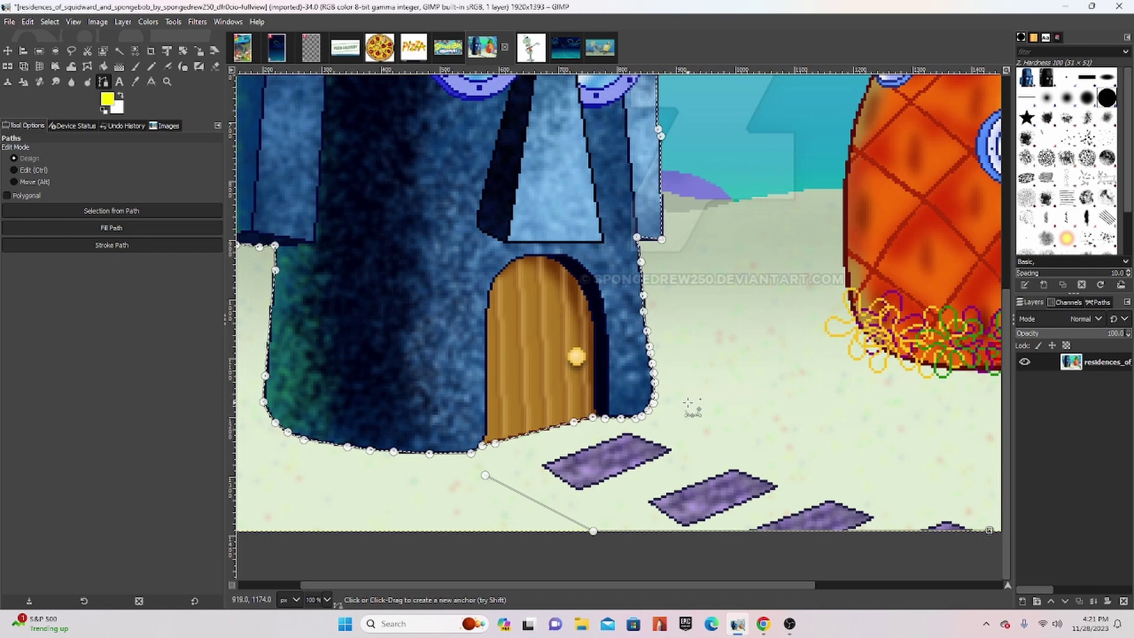
{"action": "left_click", "coordinate": [739, 390]}
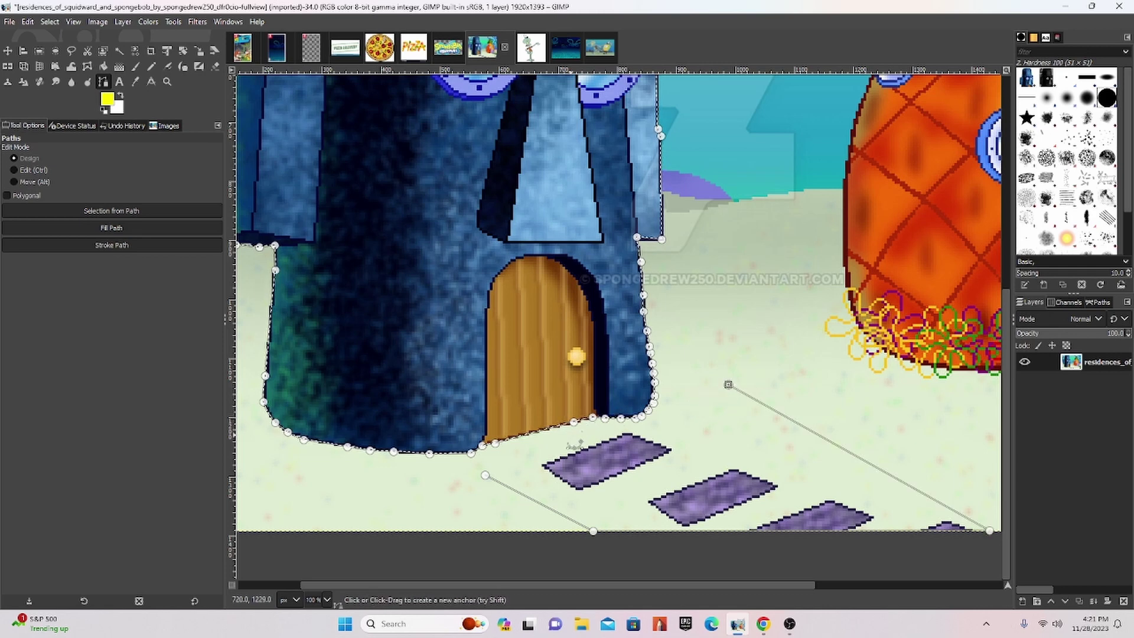
{"action": "left_click", "coordinate": [563, 437]}
{"action": "left_click", "coordinate": [485, 475], "text": "ctrl"}
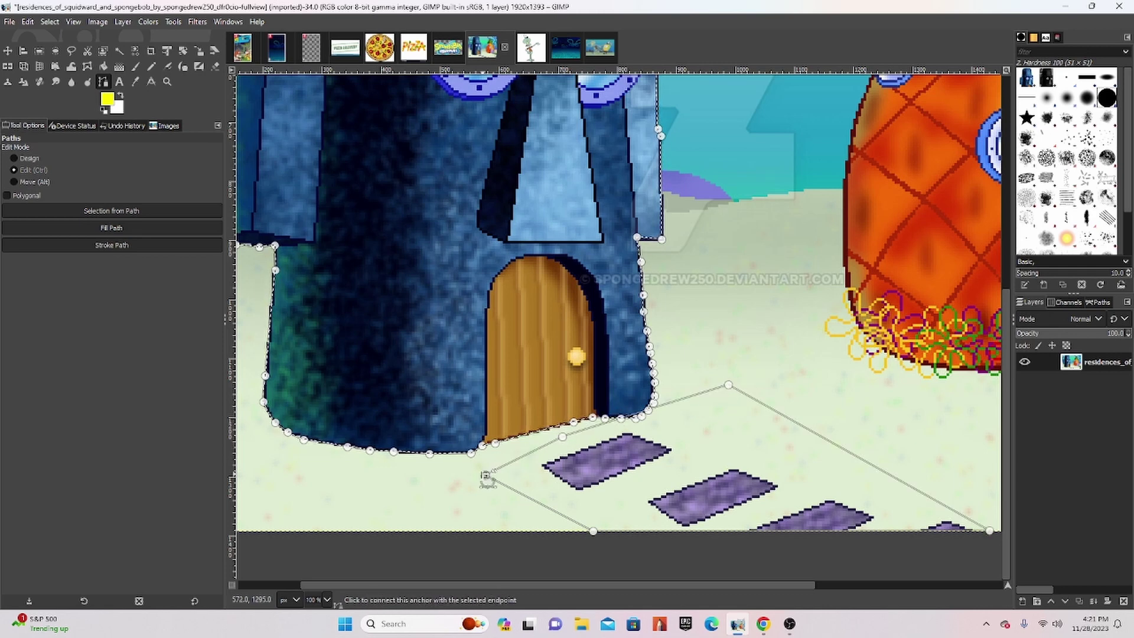
Convert the house-and-walkway path to a selection, copy it, and paste into the box art
{"action": "left_click", "coordinate": [1091, 303]}
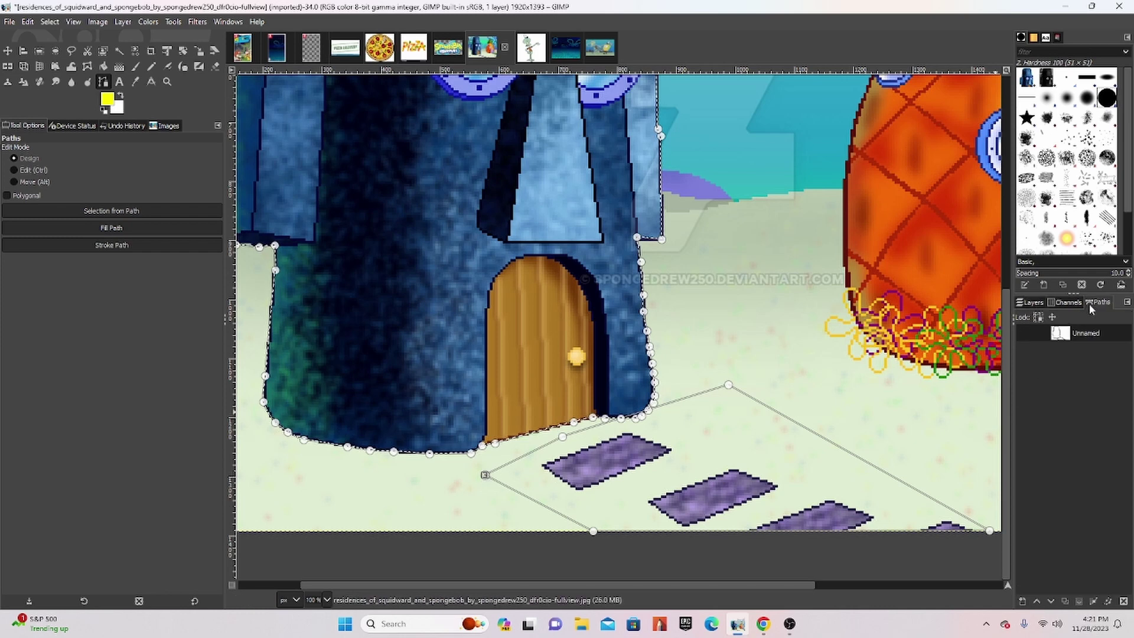
{"action": "right_click", "coordinate": [1060, 334]}
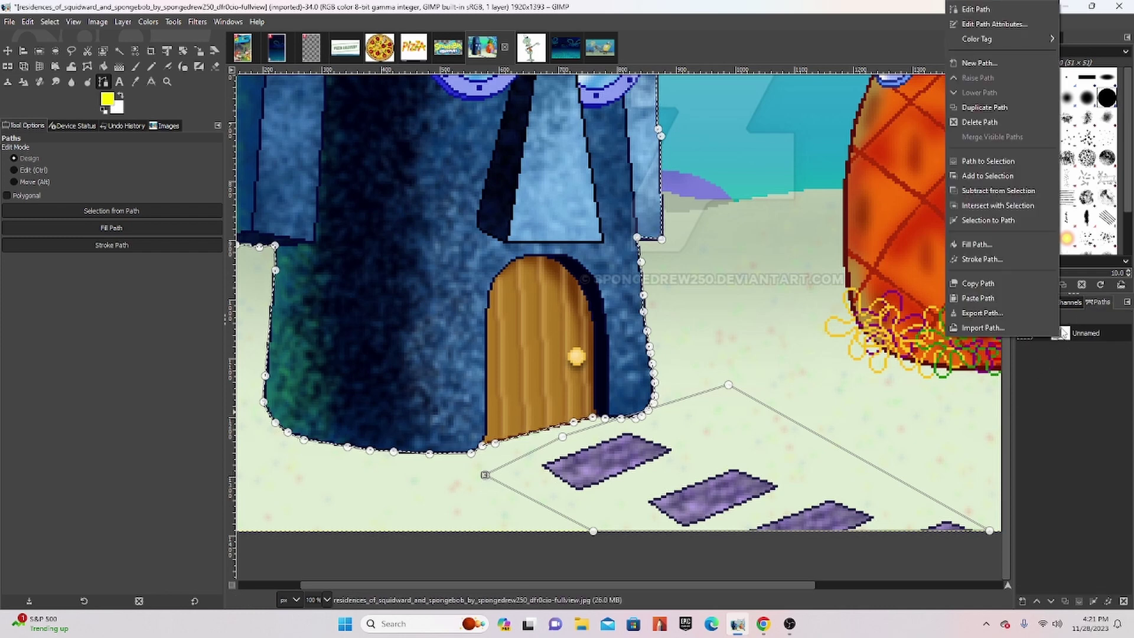
{"action": "left_click", "coordinate": [1001, 167]}
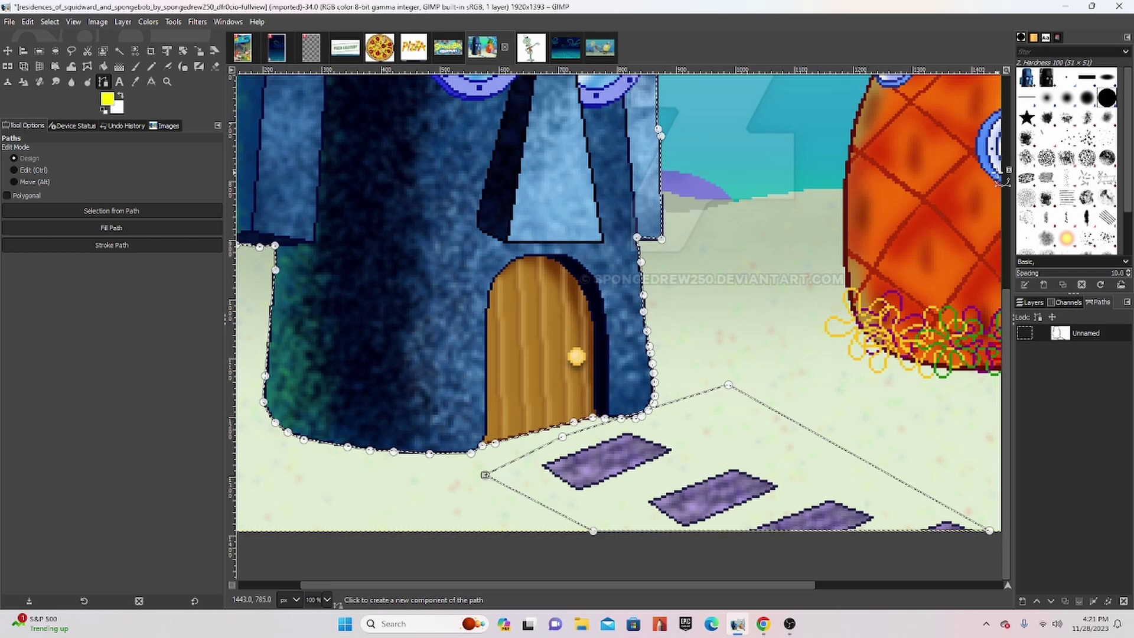
{"action": "key", "text": "ctrl+c"}
{"action": "left_click", "coordinate": [269, 47]}
{"action": "key", "text": "ctrl+v"}
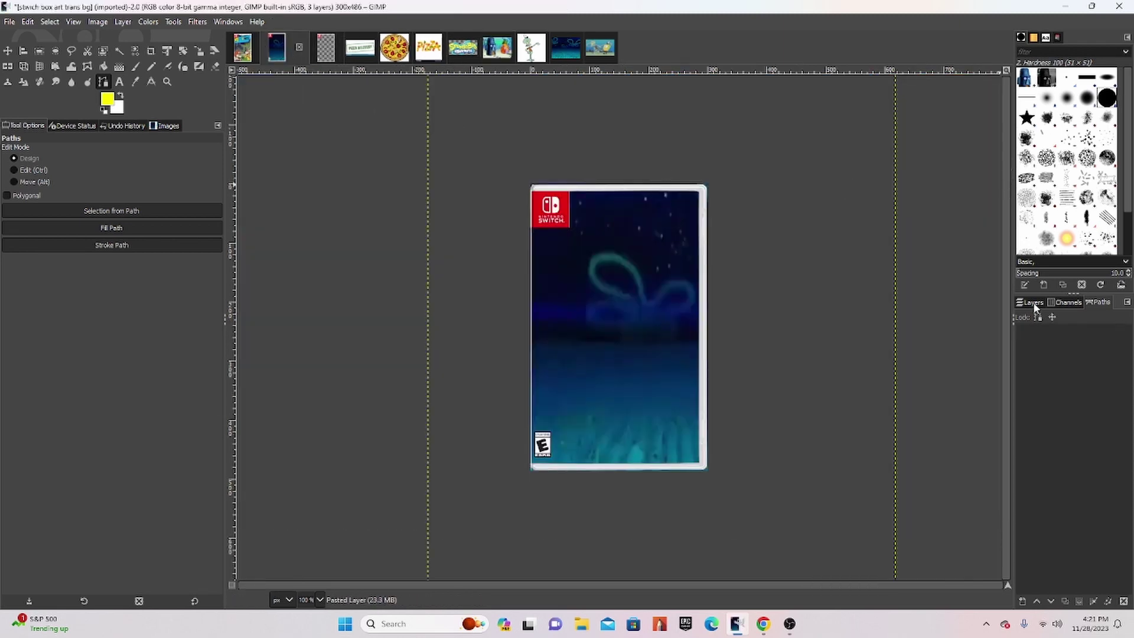
Paste Squidward's house as its own layer and move it up and left
{"action": "key", "text": "ctrl+v"}
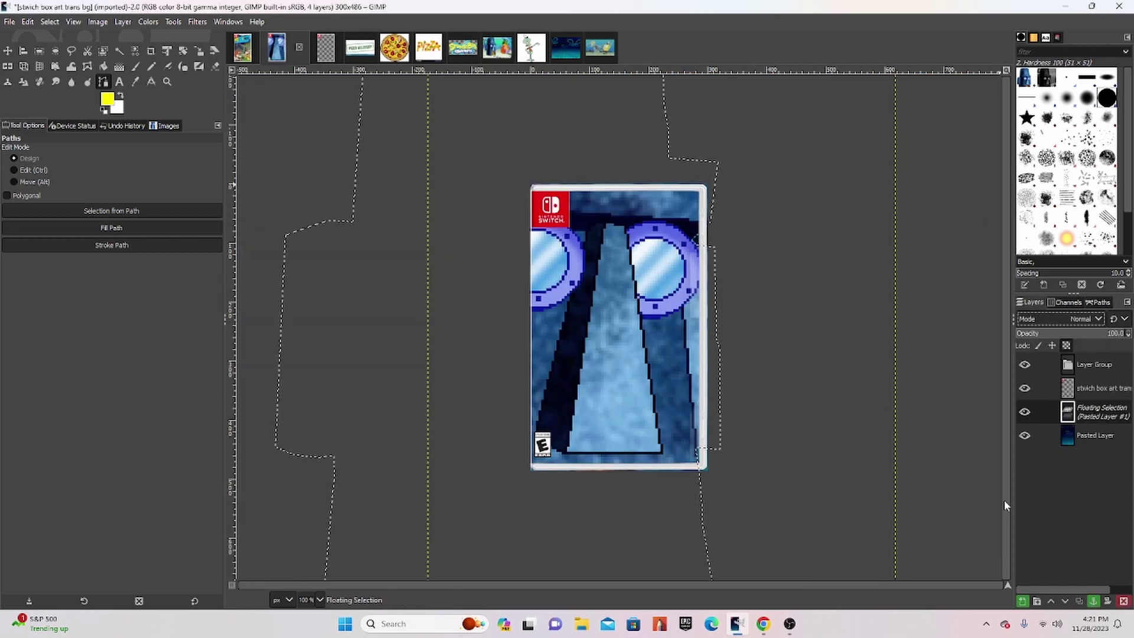
{"action": "left_click", "coordinate": [1027, 600]}
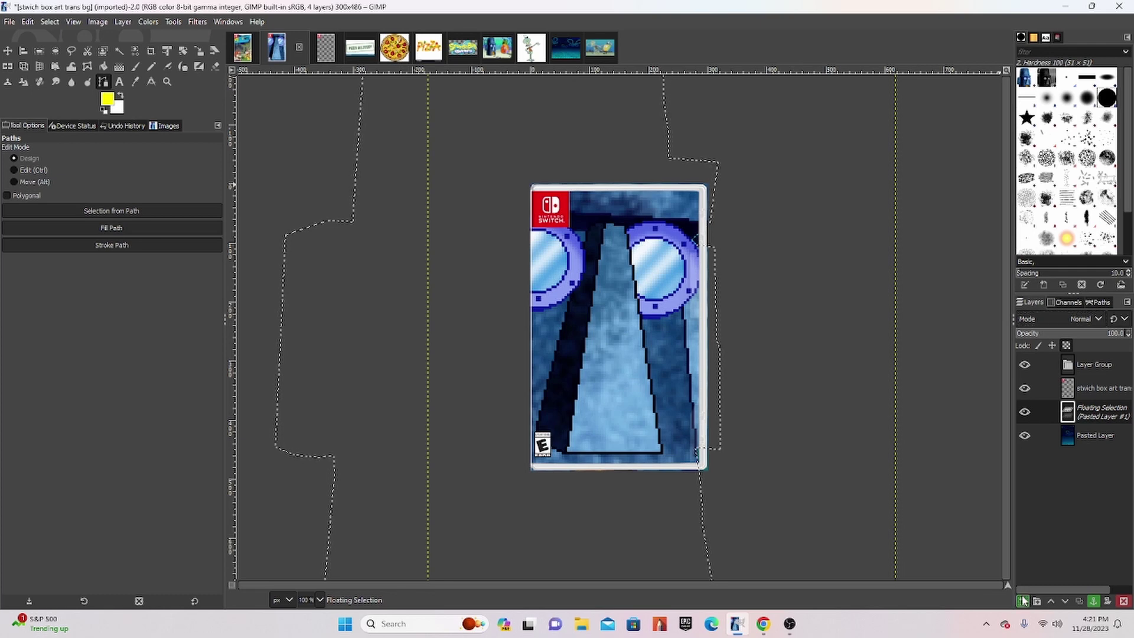
{"action": "left_click", "coordinate": [7, 51]}
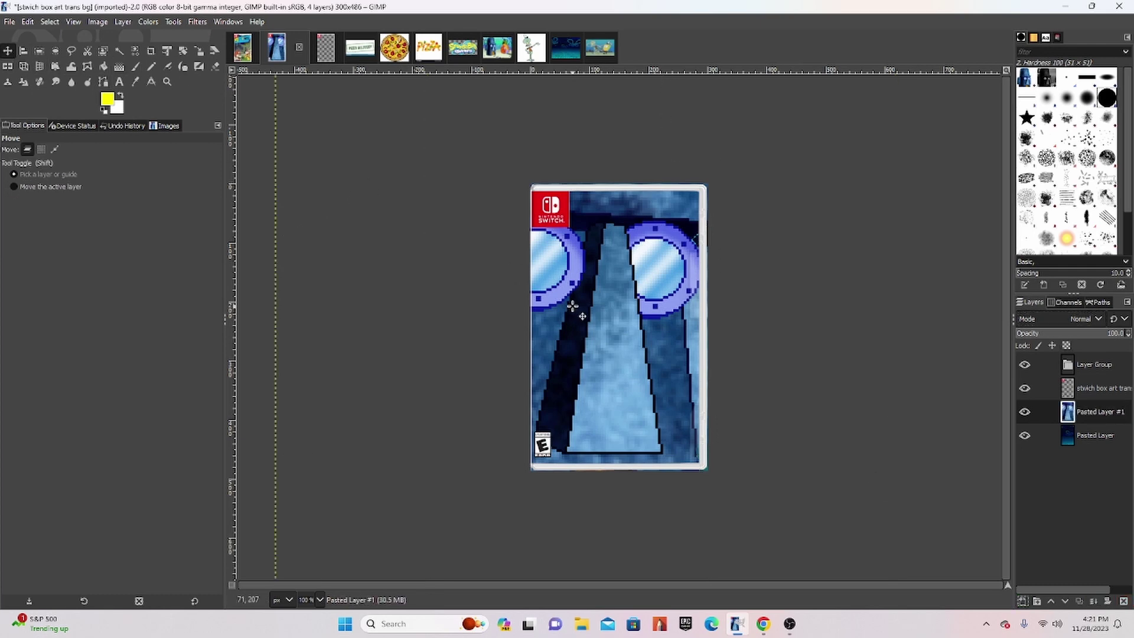
{"action": "left_click_drag", "start_coordinate": [575, 304], "coordinate": [499, 72]}
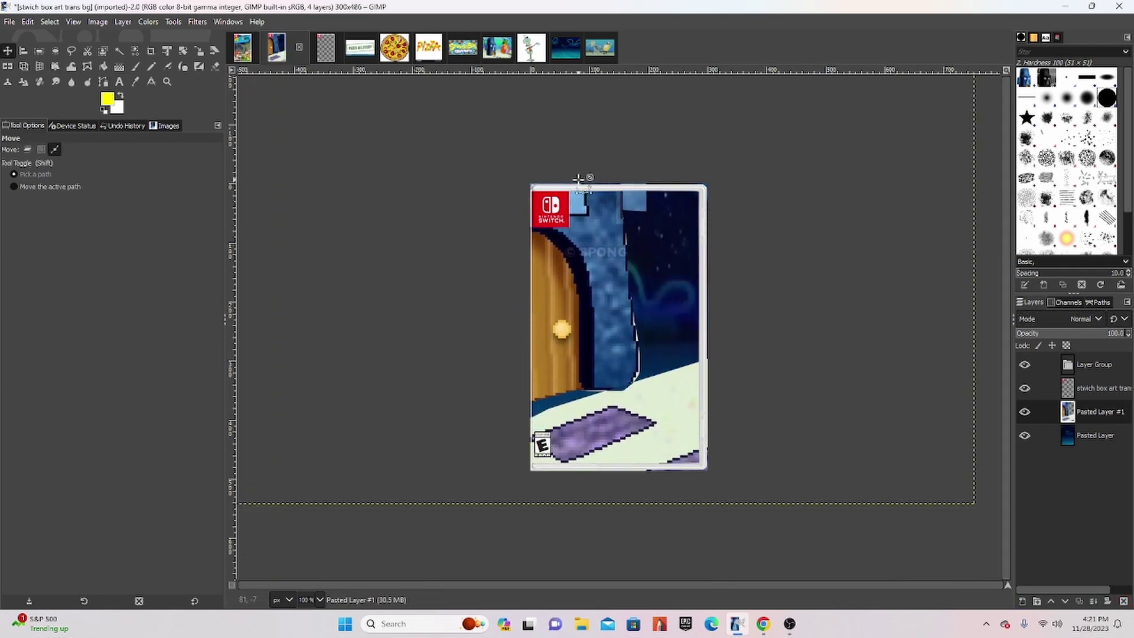
{"action": "scroll", "coordinate": [582, 178], "scroll_direction": "down", "scroll_amount": 3, "text": "ctrl"}
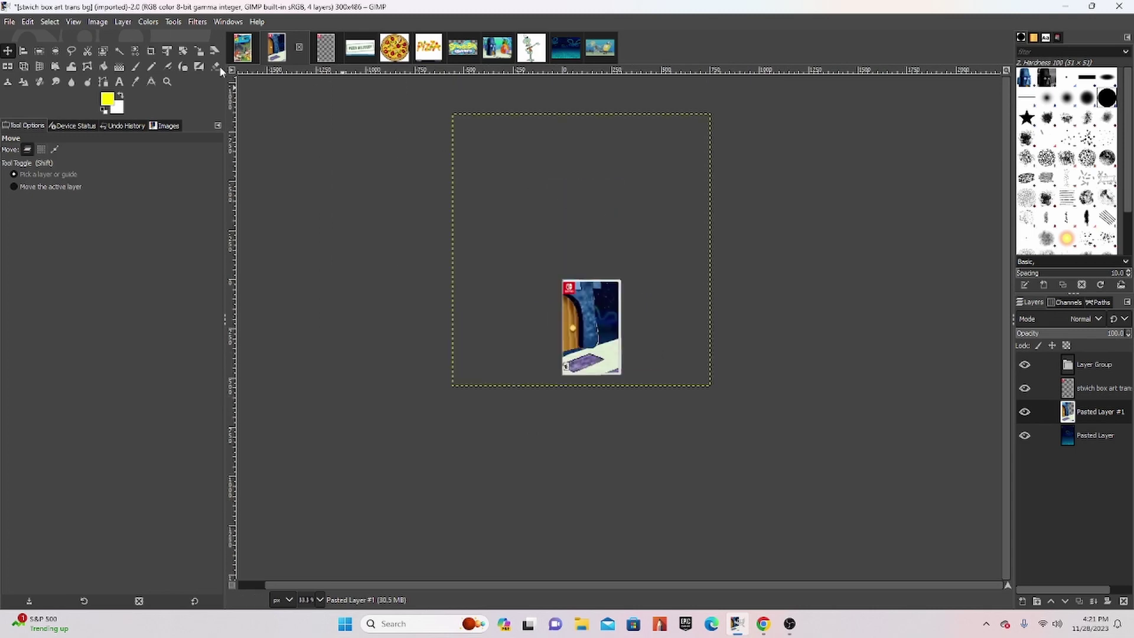
Scale the house layer proportionally to 740x783 pixels, then undo the placement
{"action": "left_click", "coordinate": [199, 52]}
{"action": "left_click", "coordinate": [459, 148]}
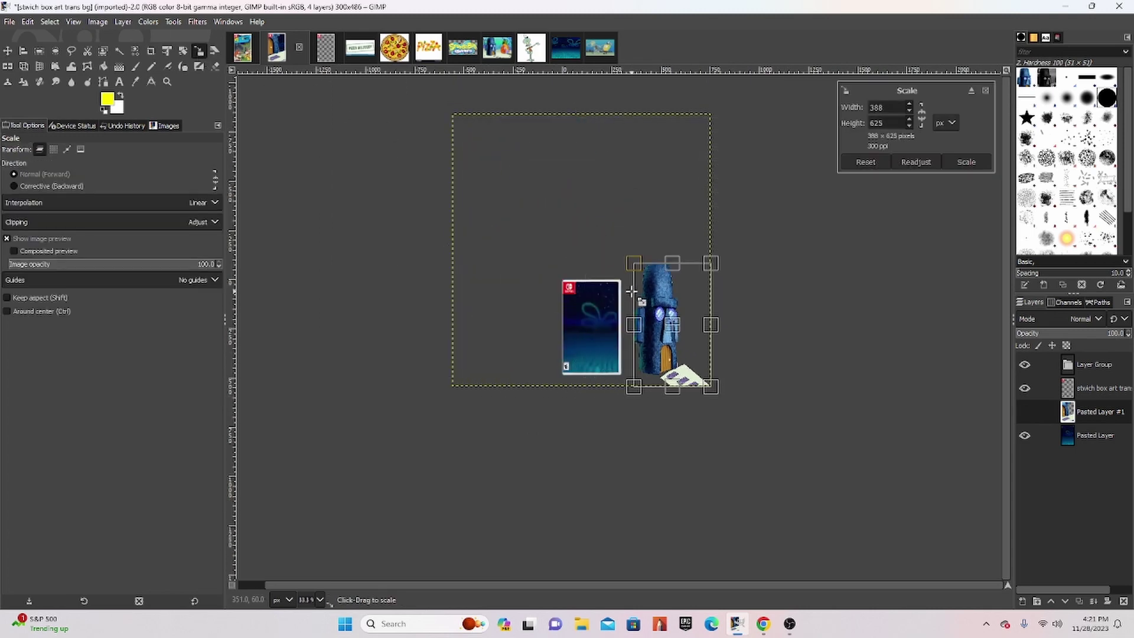
{"action": "left_click_drag", "start_coordinate": [633, 294], "coordinate": [452, 145]}
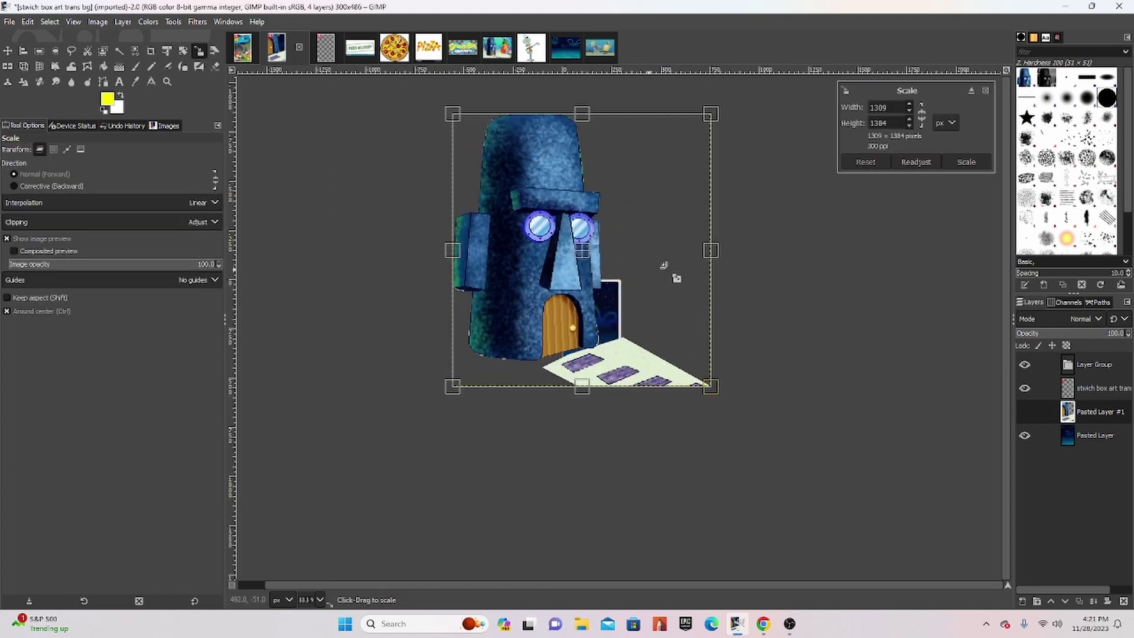
{"action": "left_click", "coordinate": [922, 115]}
{"action": "mouse_move", "coordinate": [467, 125]}
{"action": "left_mouse_down"}
{"action": "mouse_move", "coordinate": [664, 338]}
{"action": "mouse_move", "coordinate": [596, 344]}
{"action": "mouse_move", "coordinate": [566, 322]}
{"action": "mouse_move", "coordinate": [578, 291]}
{"action": "left_mouse_up"}
{"action": "left_click", "coordinate": [8, 51]}
{"action": "scroll", "coordinate": [596, 344], "scroll_direction": "up", "scroll_amount": 2}
{"action": "scroll", "coordinate": [596, 345], "scroll_direction": "up", "scroll_amount": 1}
{"action": "scroll", "coordinate": [596, 344], "scroll_direction": "up", "scroll_amount": 1}
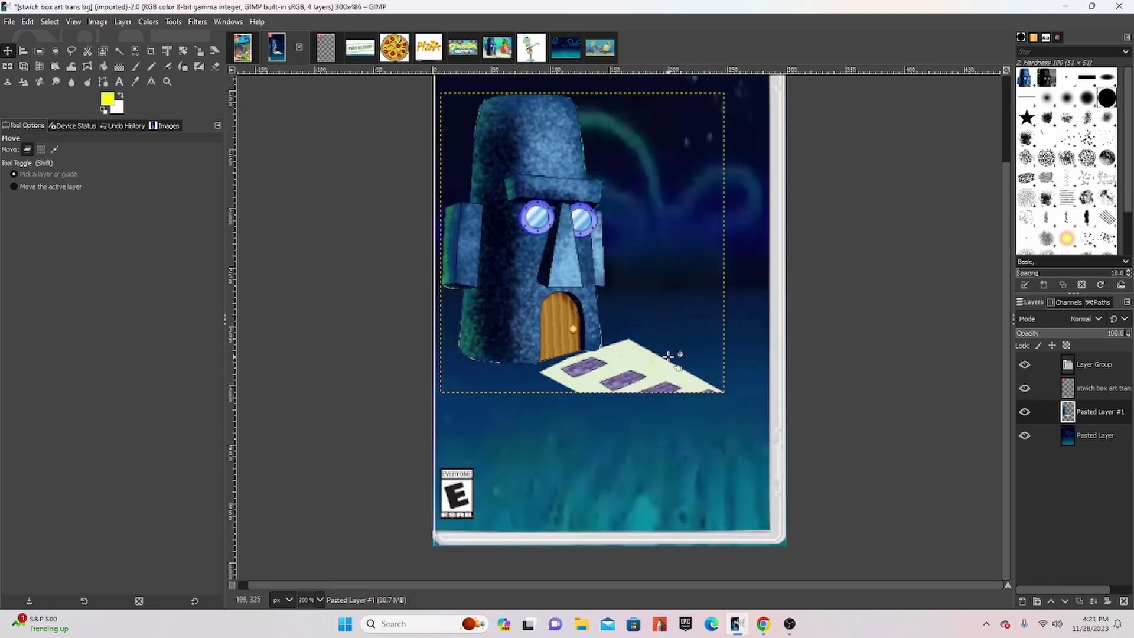
{"action": "key", "text": "ctrl+z"}
{"action": "key", "text": "ctrl+z"}
{"action": "key", "text": "ctrl+z"}
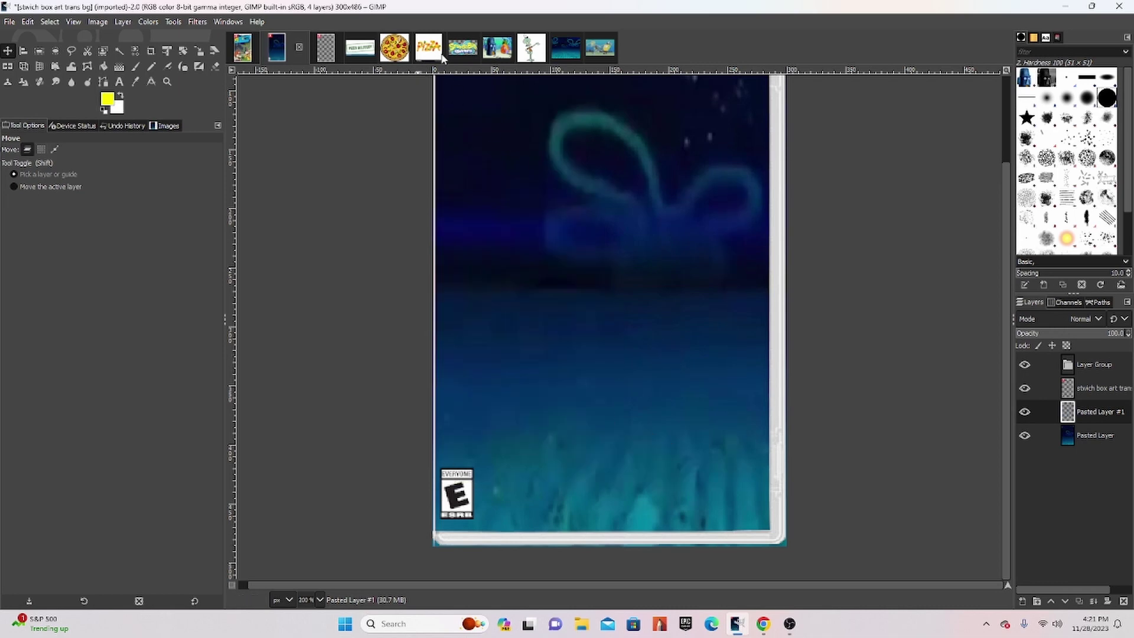
In the residences image, clear the selection and add a new empty path
{"action": "left_click", "coordinate": [494, 51]}
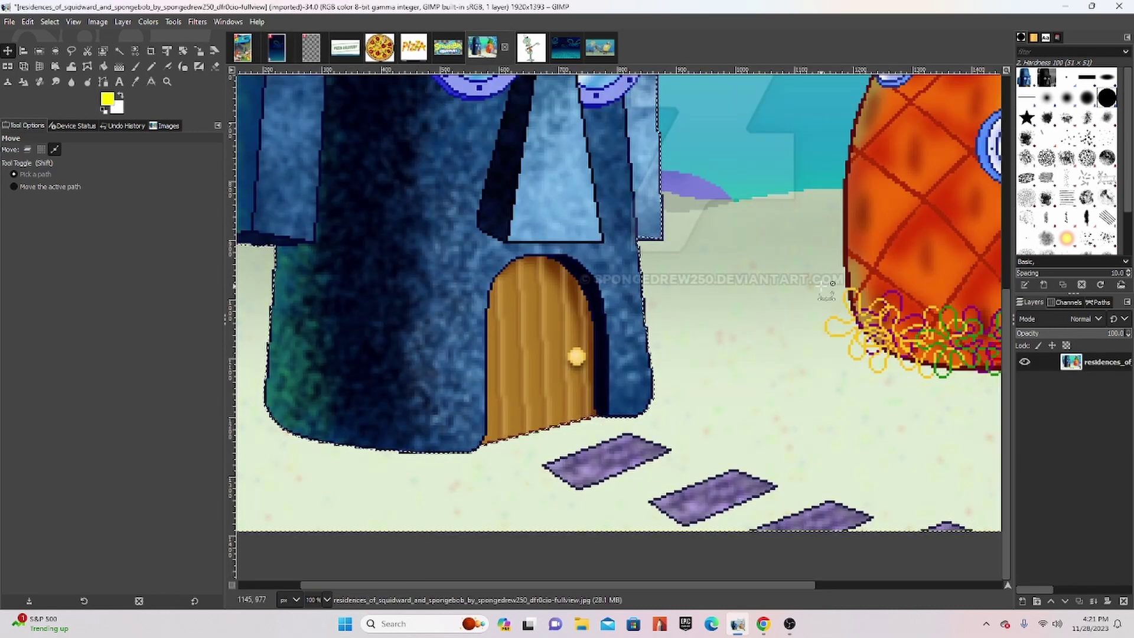
{"action": "key", "text": "ctrl+shift+a"}
{"action": "left_click", "coordinate": [1093, 303]}
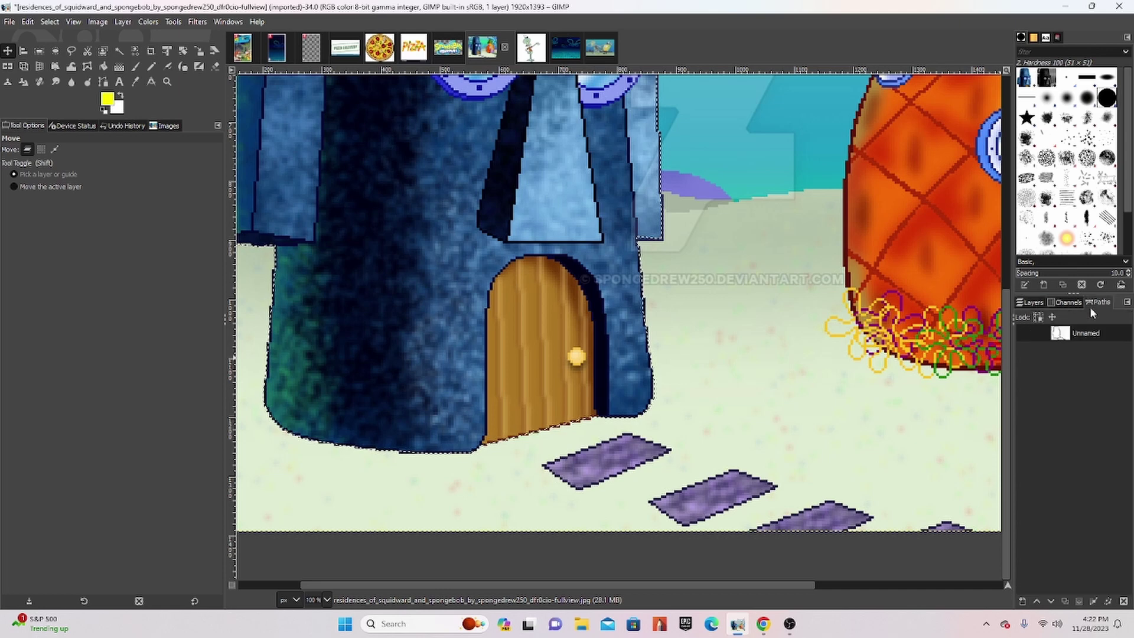
{"action": "left_click", "coordinate": [1024, 601]}
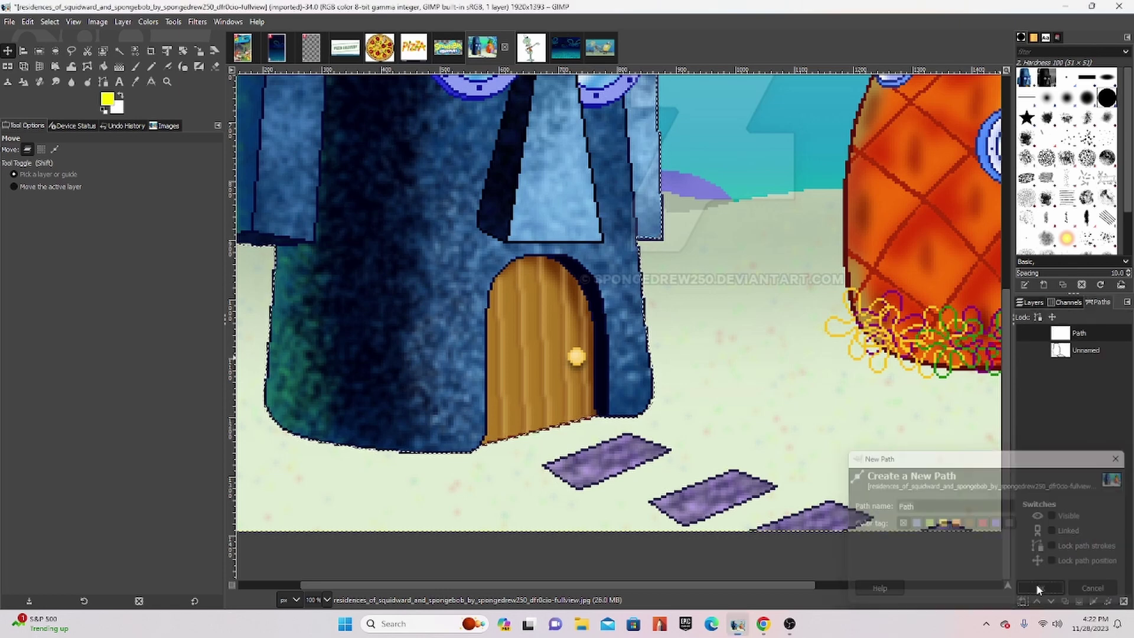
Trace a closed outline around the walkway from its left edge to the bottom of the image
{"action": "left_click", "coordinate": [104, 81]}
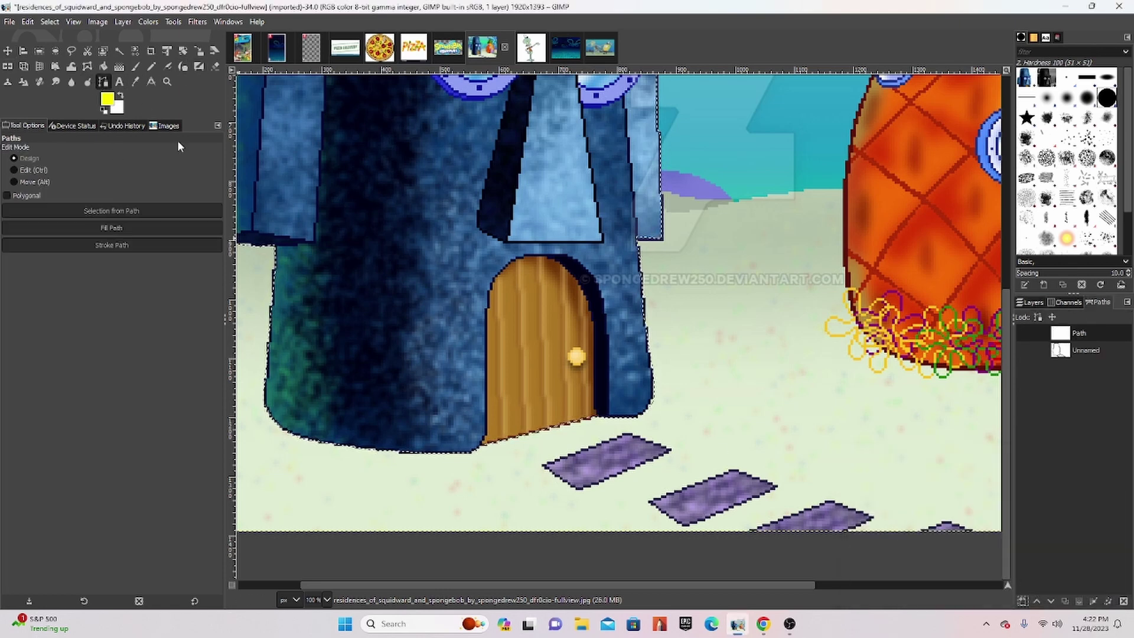
{"action": "left_click", "coordinate": [487, 466]}
{"action": "left_click", "coordinate": [629, 532]}
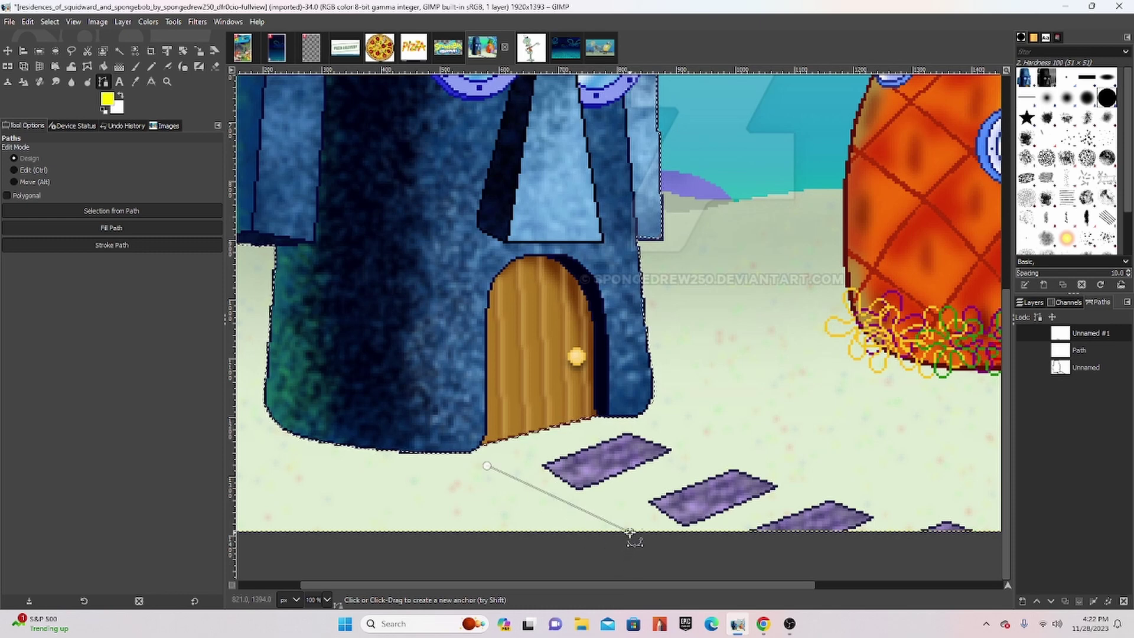
{"action": "left_click", "coordinate": [990, 531]}
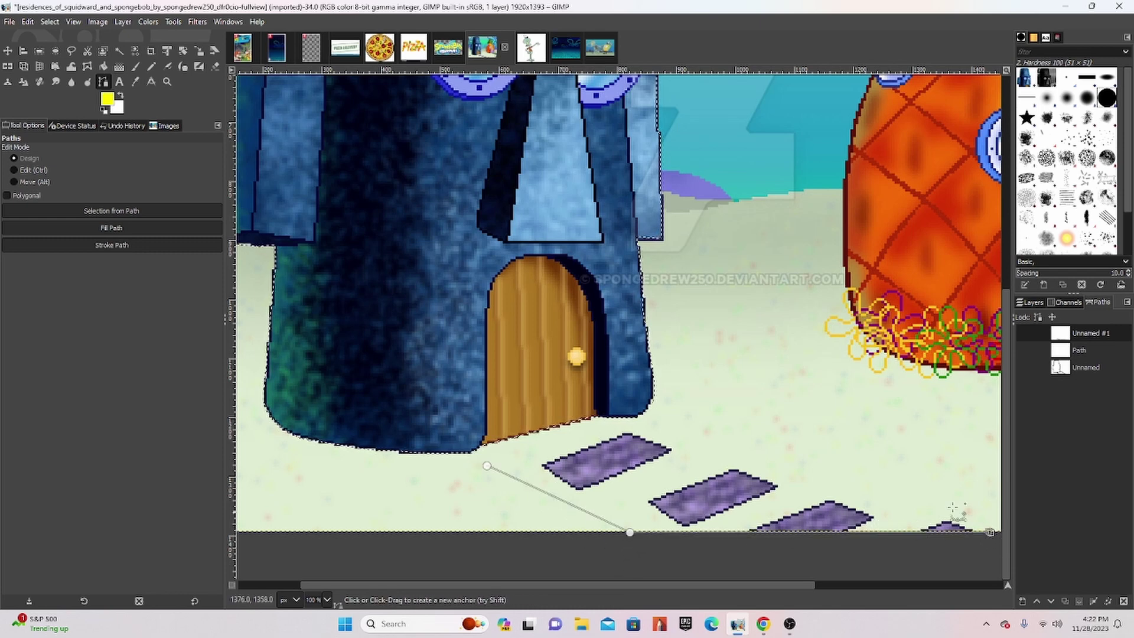
{"action": "left_click", "coordinate": [702, 390]}
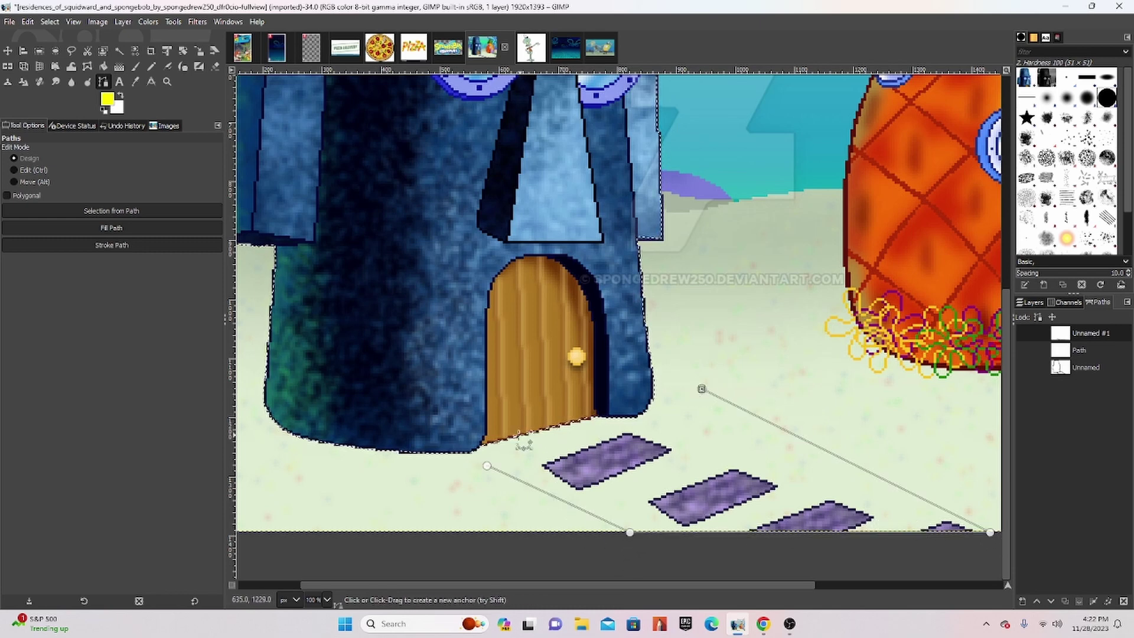
{"action": "left_click", "coordinate": [487, 466], "text": "ctrl"}
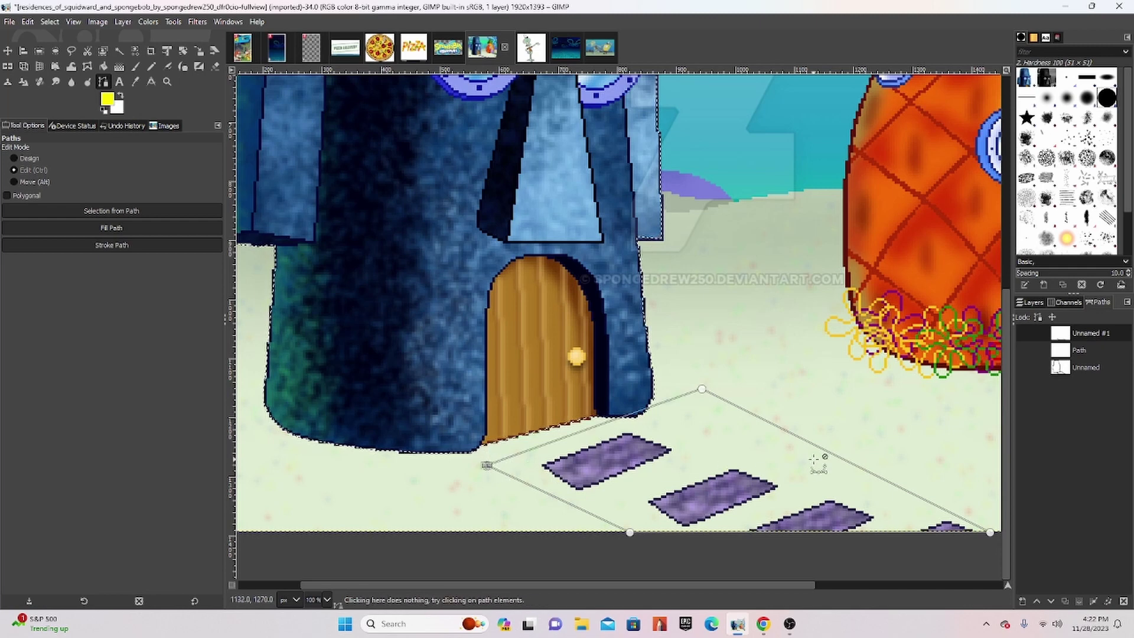
{"action": "key", "text": "ctrl+z"}
{"action": "left_click", "coordinate": [672, 408]}
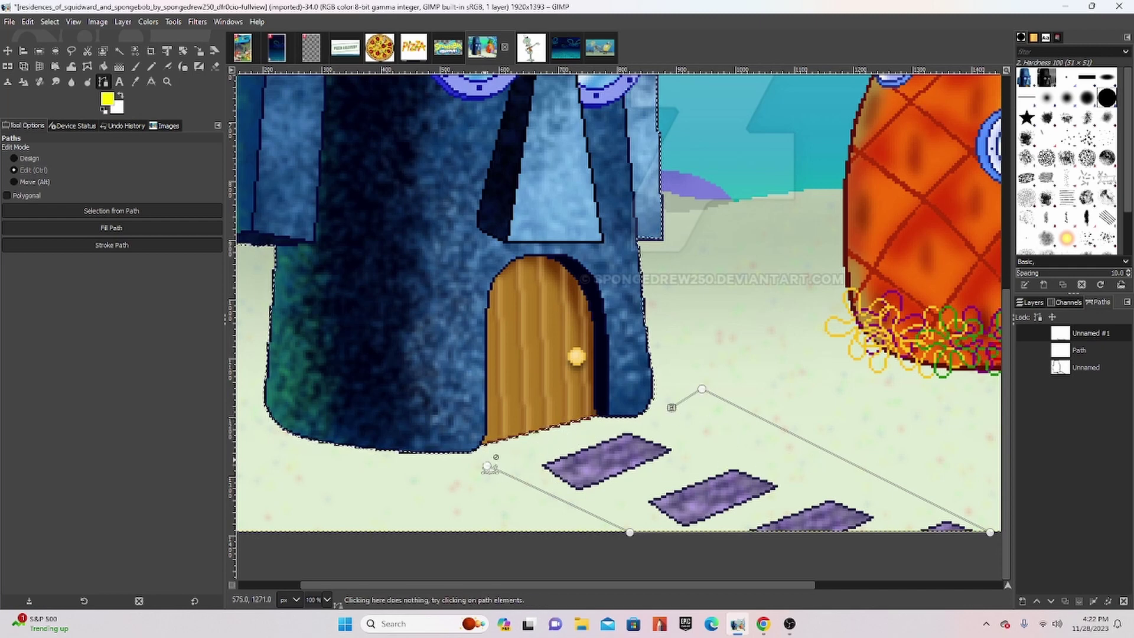
{"action": "left_click", "coordinate": [487, 466], "text": "ctrl"}
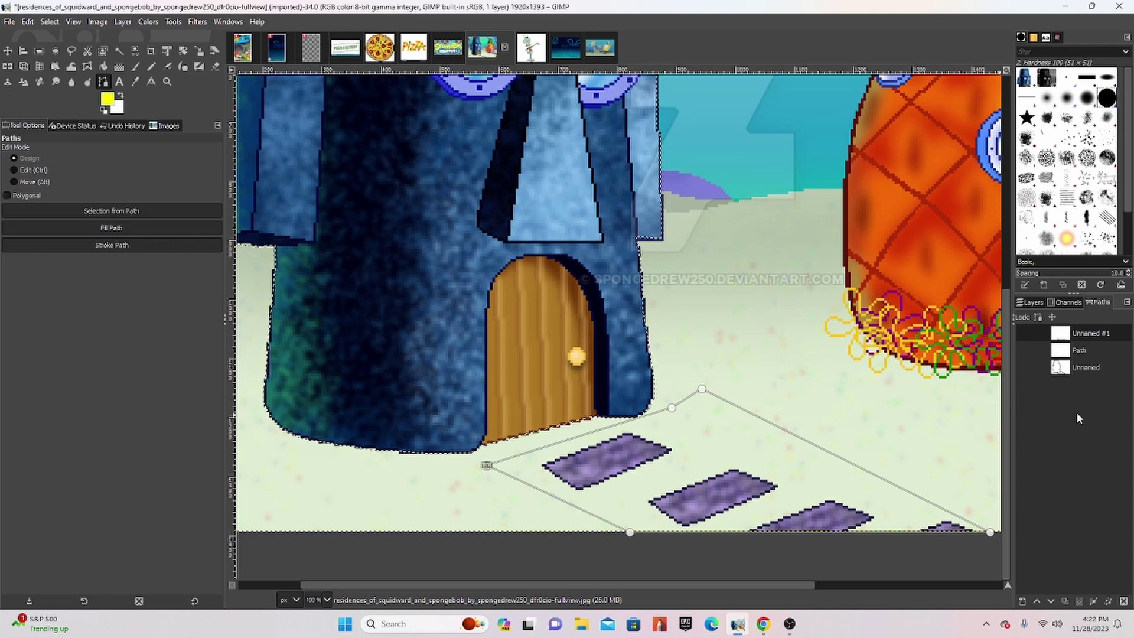
Turn the walkway path into a selection and copy its pixels
{"action": "left_click", "coordinate": [1074, 366]}
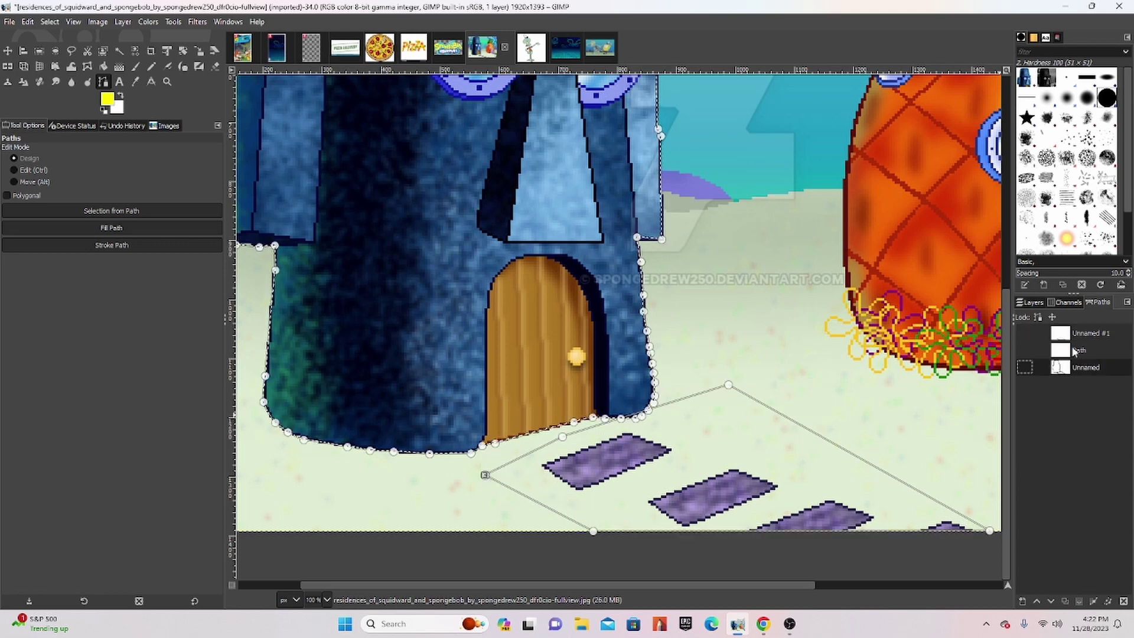
{"action": "right_click", "coordinate": [1076, 304]}
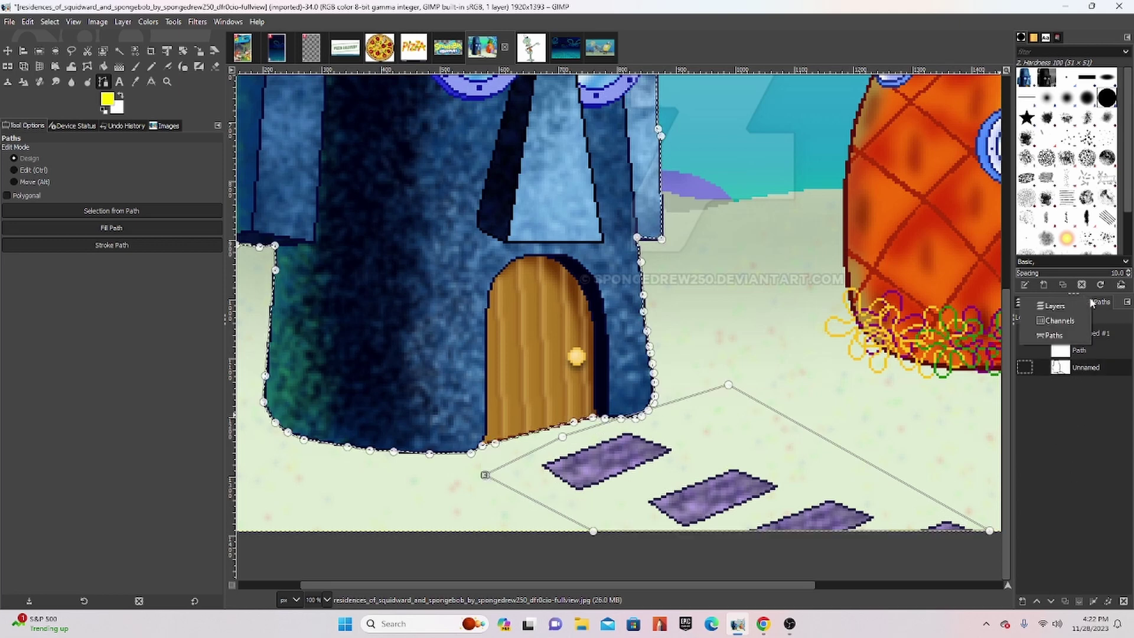
{"action": "left_click", "coordinate": [1024, 289]}
{"action": "right_click", "coordinate": [1083, 369]}
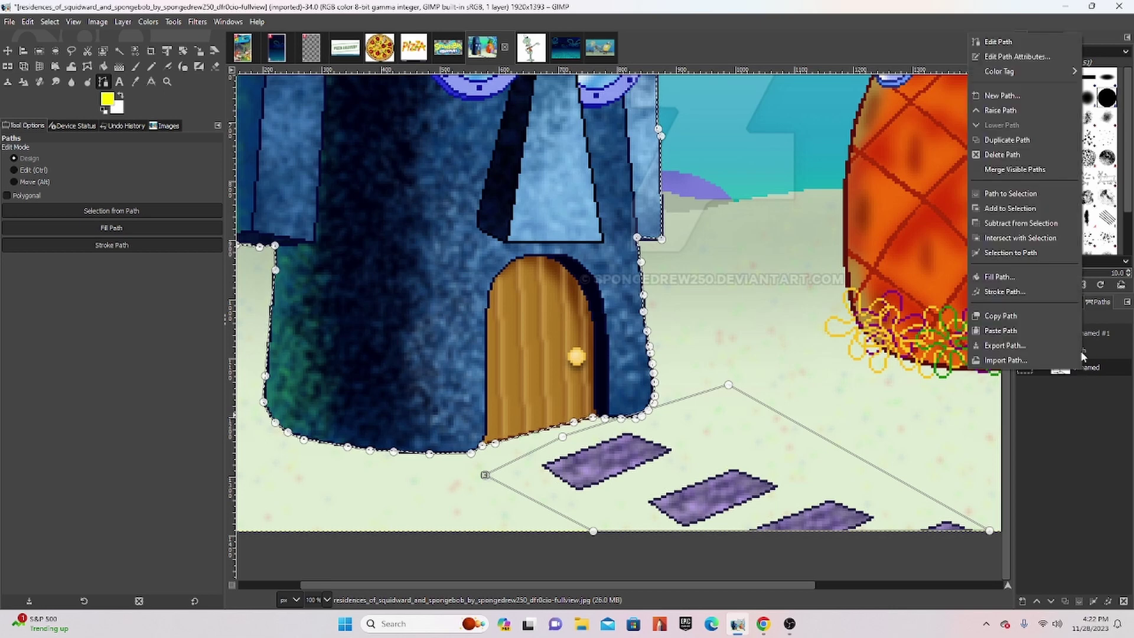
{"action": "left_click", "coordinate": [1025, 193]}
{"action": "key", "text": "ctrl+c"}
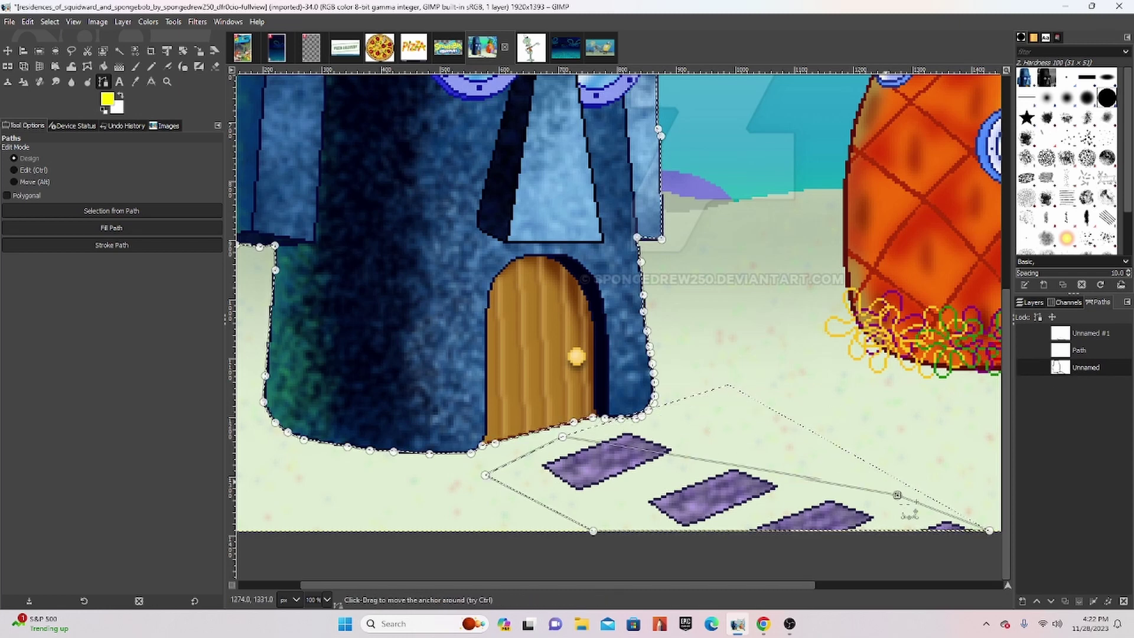
Reshape the walkway outline's corners and bottom edge, then copy the walkway again
{"action": "left_click_drag", "start_coordinate": [733, 393], "coordinate": [1002, 576]}
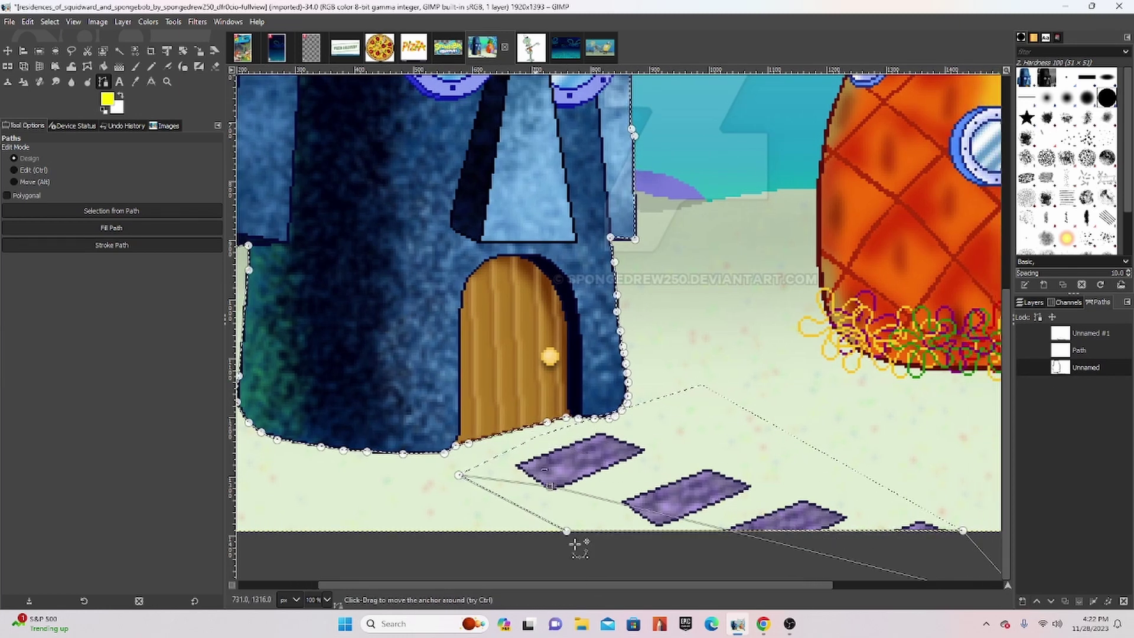
{"action": "left_click", "coordinate": [459, 475]}
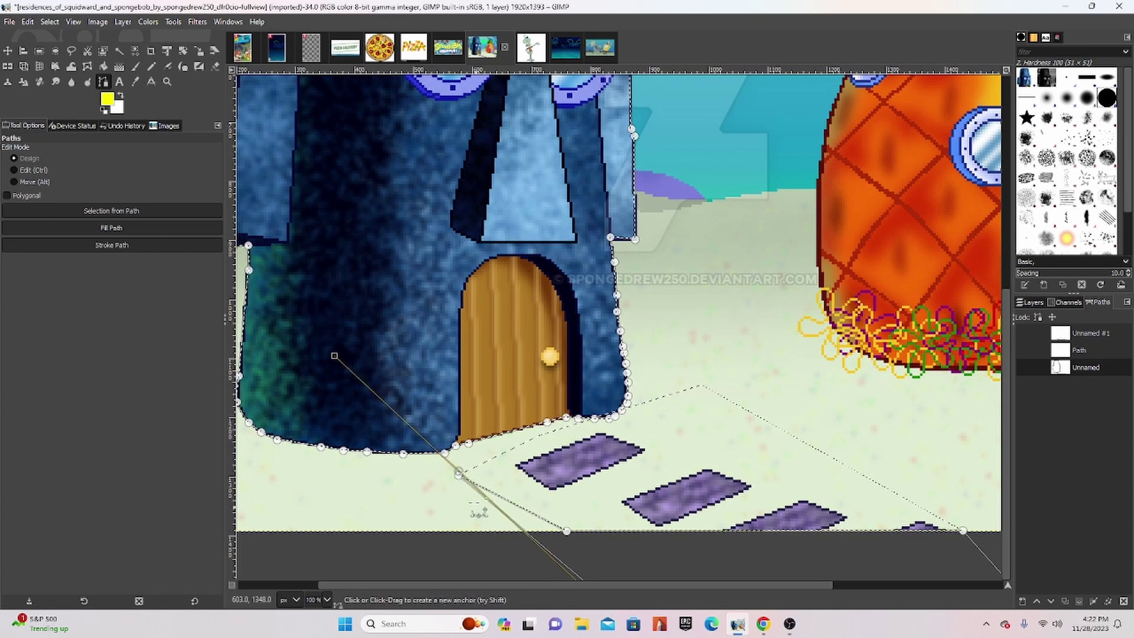
{"action": "left_click_drag", "start_coordinate": [459, 472], "coordinate": [465, 494]}
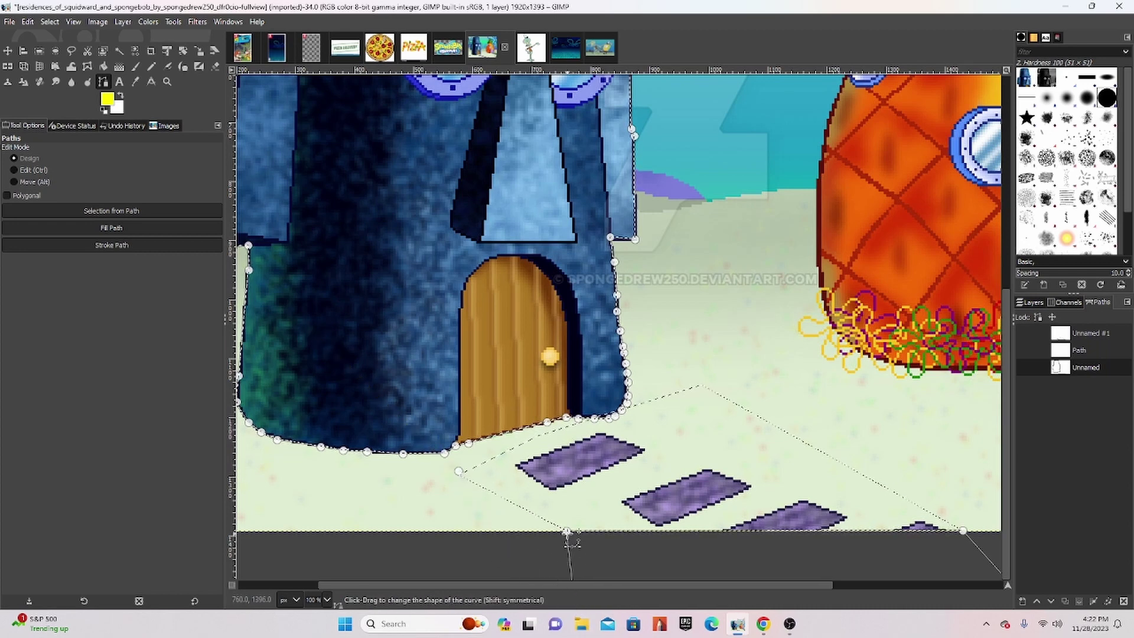
{"action": "left_click_drag", "start_coordinate": [569, 531], "coordinate": [802, 564]}
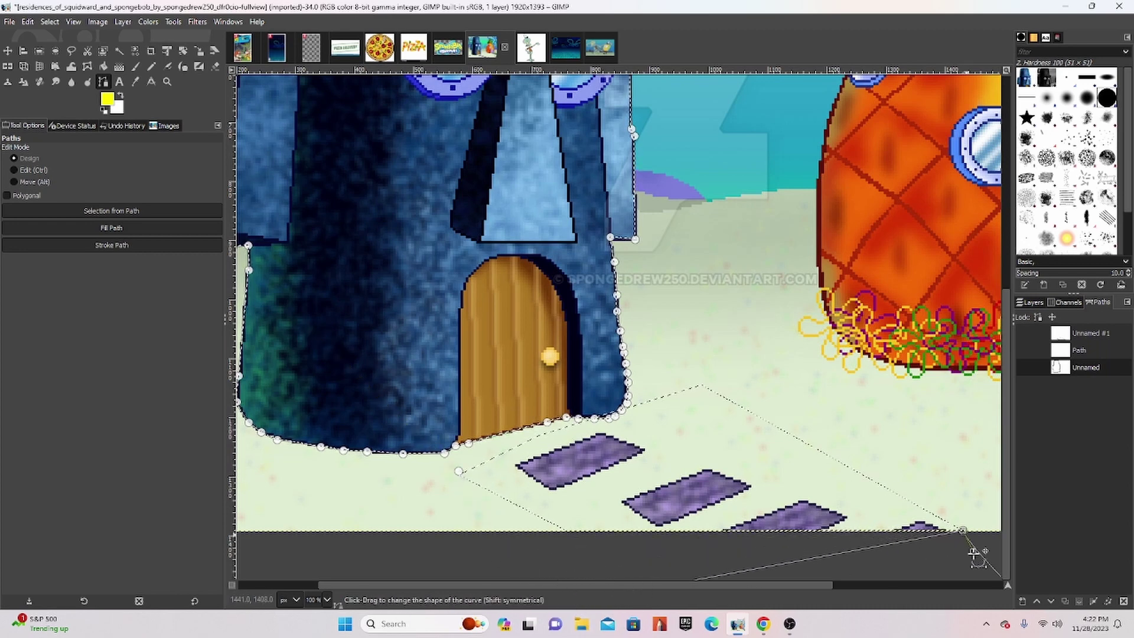
{"action": "mouse_move", "coordinate": [973, 538]}
{"action": "left_mouse_down"}
{"action": "mouse_move", "coordinate": [965, 535]}
{"action": "mouse_move", "coordinate": [982, 564]}
{"action": "left_mouse_up"}
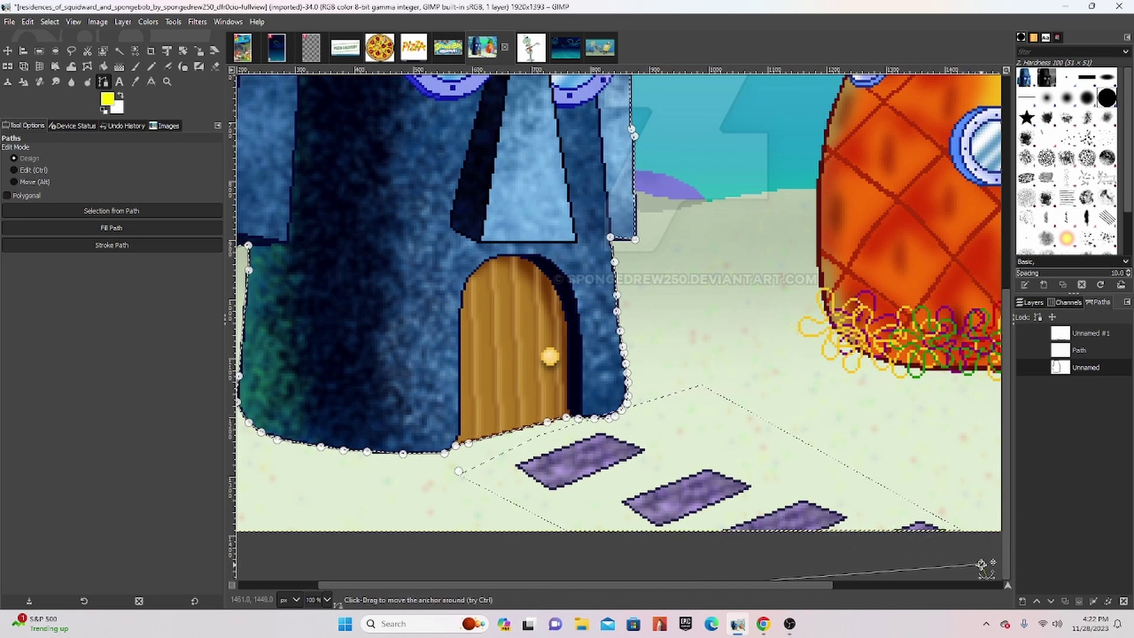
{"action": "key", "text": "ctrl+c"}
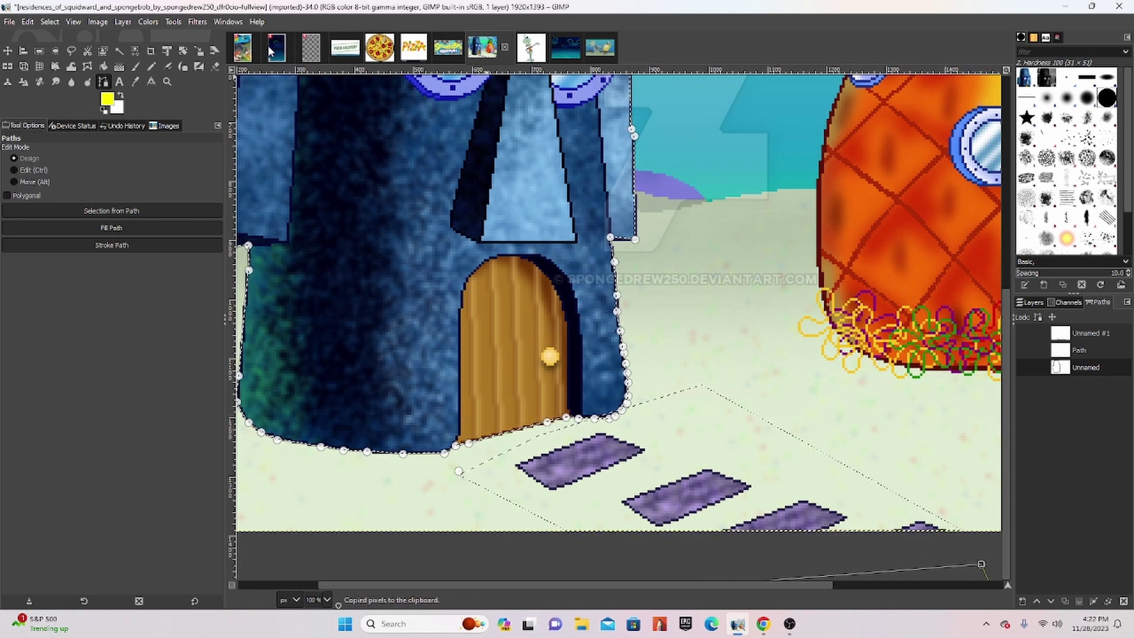
{"action": "left_click", "coordinate": [270, 51]}
Paste the copied house onto the box art and move it up and left
{"action": "key", "text": "ctrl+v"}
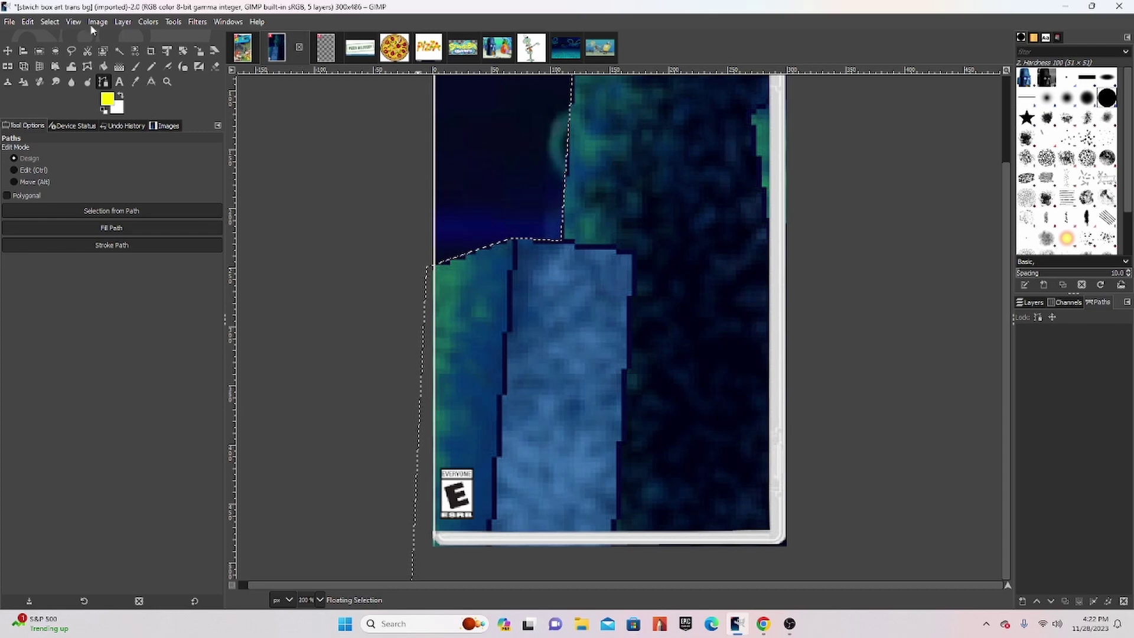
{"action": "left_click", "coordinate": [8, 50]}
{"action": "mouse_move", "coordinate": [595, 291]}
{"action": "left_mouse_down"}
{"action": "mouse_move", "coordinate": [520, 144]}
{"action": "mouse_move", "coordinate": [906, 188]}
{"action": "left_mouse_up"}
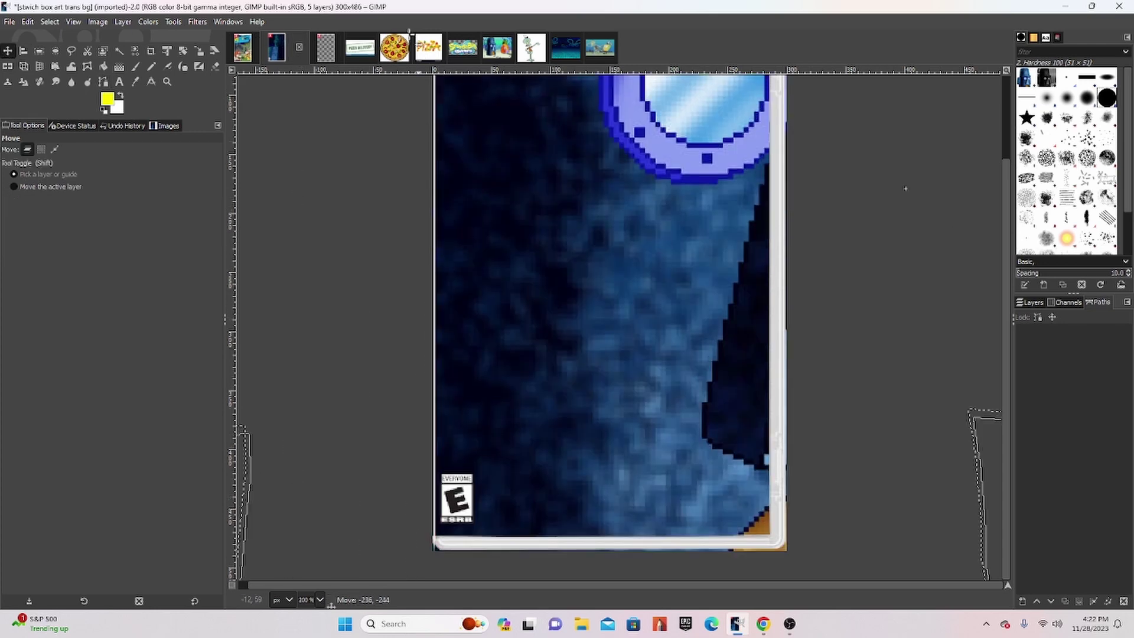
{"action": "scroll", "coordinate": [643, 241], "scroll_direction": "down", "scroll_amount": 1}
{"action": "scroll", "coordinate": [626, 221], "scroll_direction": "down", "scroll_amount": 4}
{"action": "scroll", "coordinate": [627, 221], "scroll_direction": "down", "scroll_amount": 2}
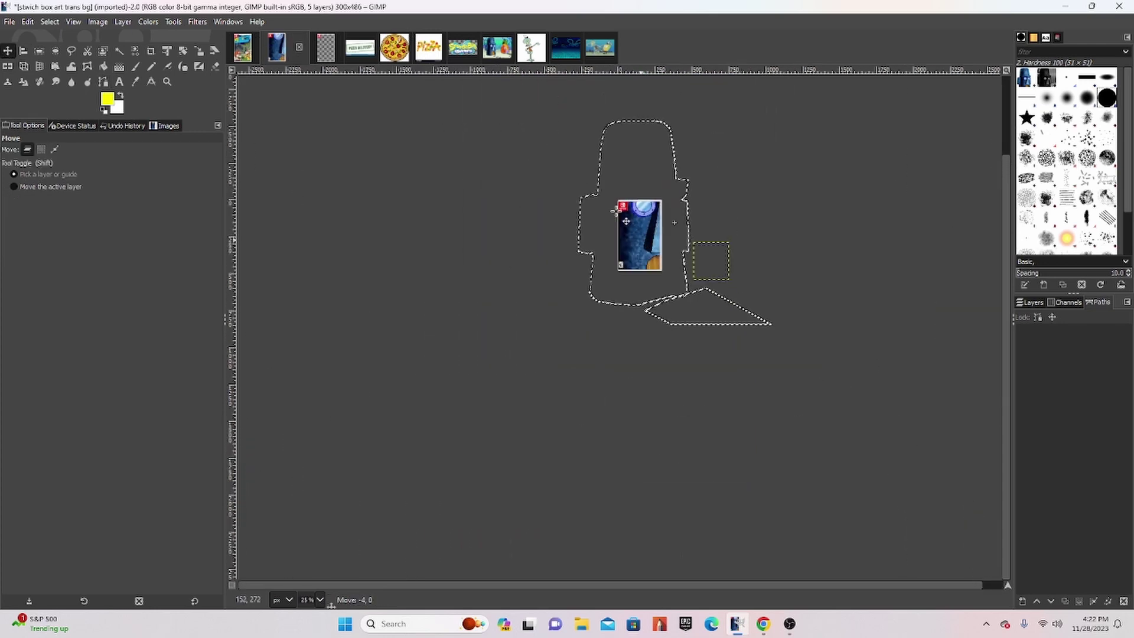
{"action": "left_click_drag", "start_coordinate": [626, 221], "coordinate": [558, 138]}
Shrink the pasted house to 206×218 and move it onto the box art
{"action": "left_click", "coordinate": [199, 51]}
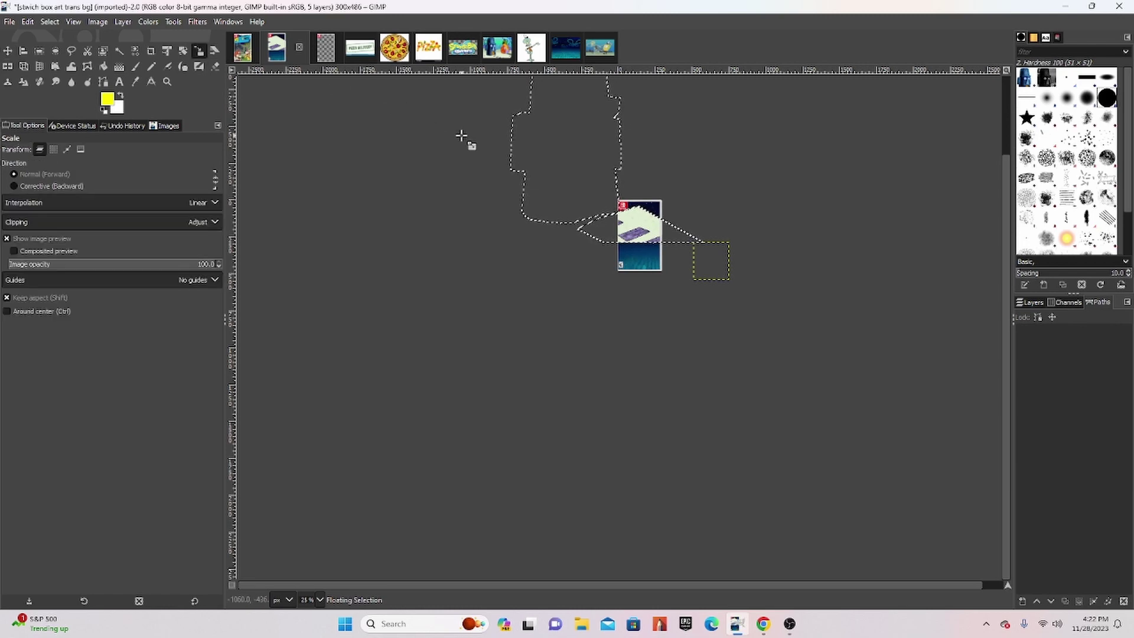
{"action": "left_click_drag", "start_coordinate": [686, 287], "coordinate": [705, 296]}
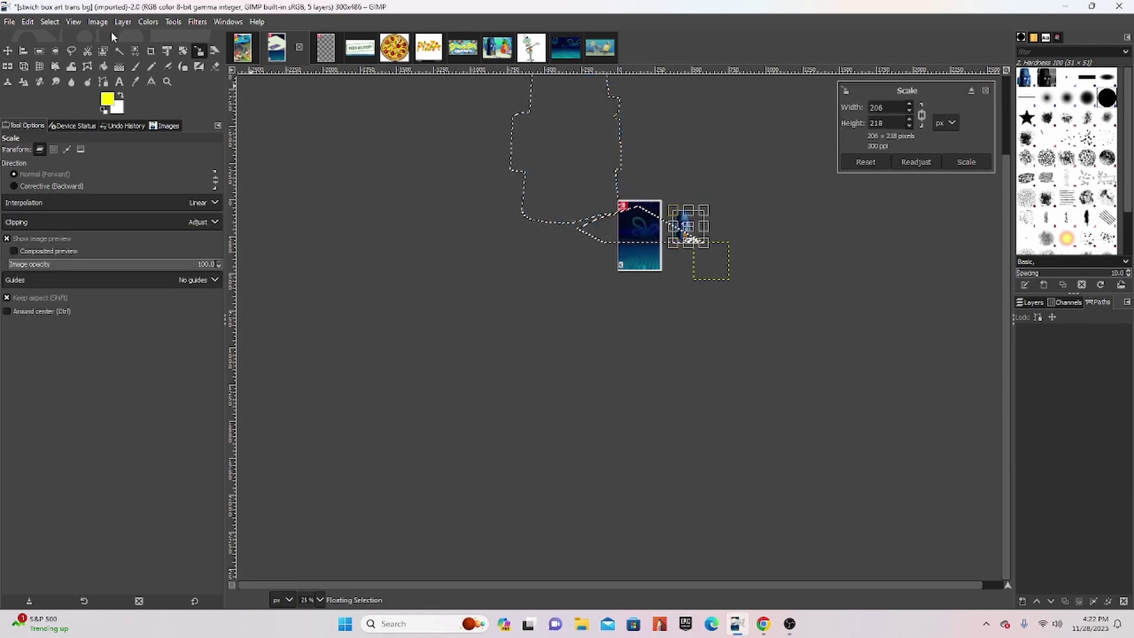
{"action": "left_click", "coordinate": [8, 51]}
{"action": "left_click_drag", "start_coordinate": [684, 227], "coordinate": [634, 231]}
{"action": "scroll", "coordinate": [651, 243], "scroll_direction": "up", "scroll_amount": 2, "text": "ctrl"}
{"action": "scroll", "coordinate": [652, 254], "scroll_direction": "up", "scroll_amount": 3, "text": "ctrl"}
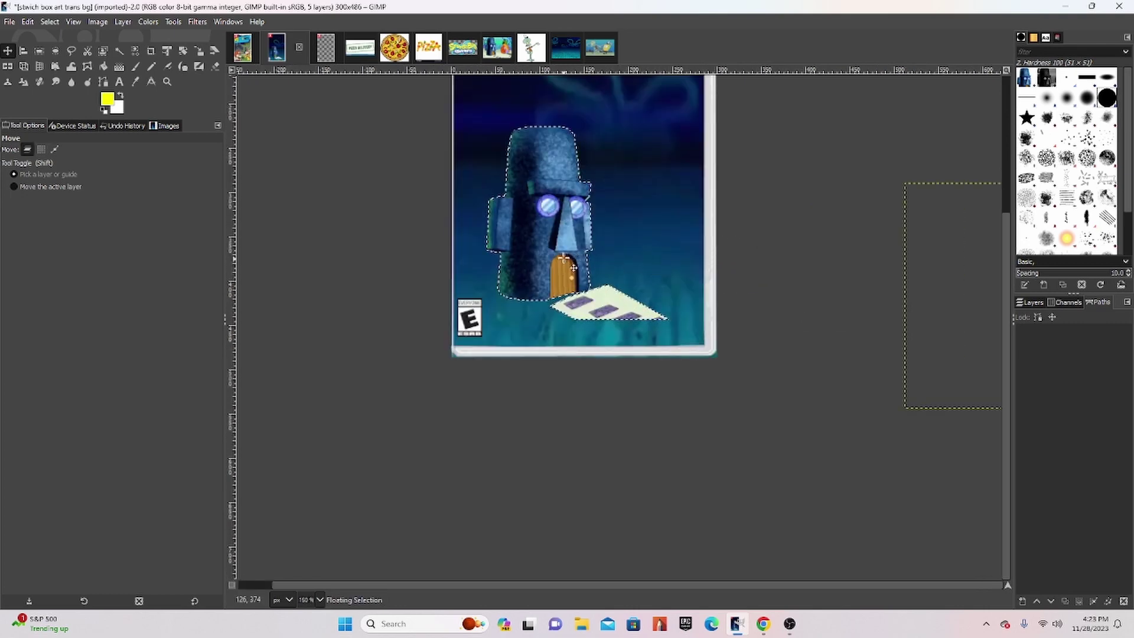
{"action": "left_click_drag", "start_coordinate": [574, 268], "coordinate": [598, 248]}
{"action": "scroll", "coordinate": [592, 245], "scroll_direction": "up", "scroll_amount": 3}
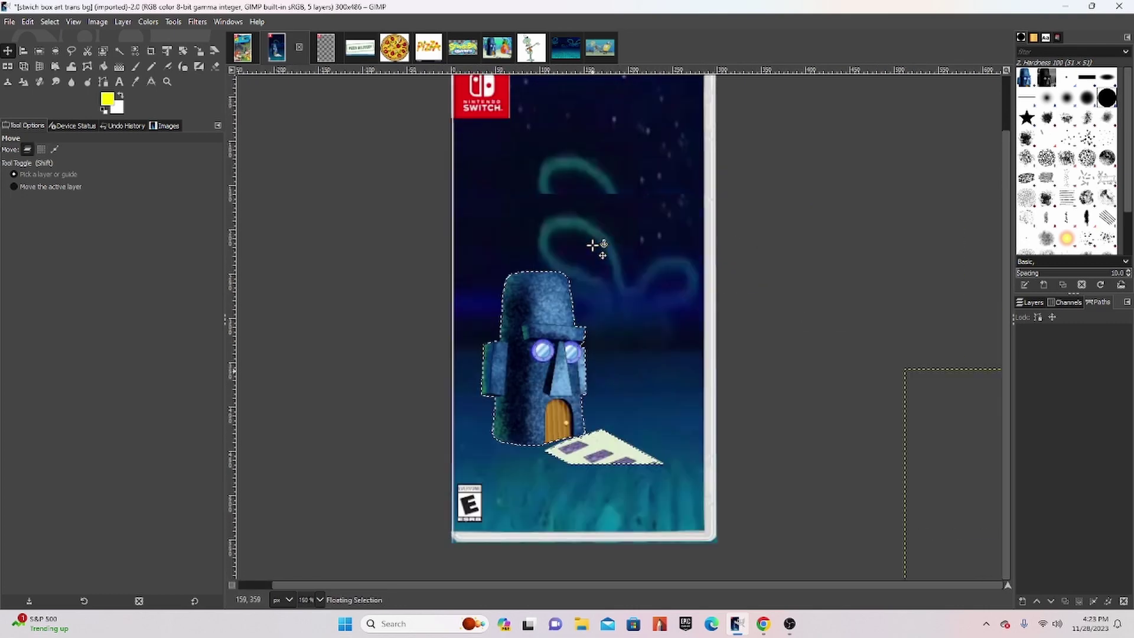
Enlarge the house to 318×336 and lower it into the cover's lower left
{"action": "left_click", "coordinate": [198, 51]}
{"action": "left_click", "coordinate": [501, 287]}
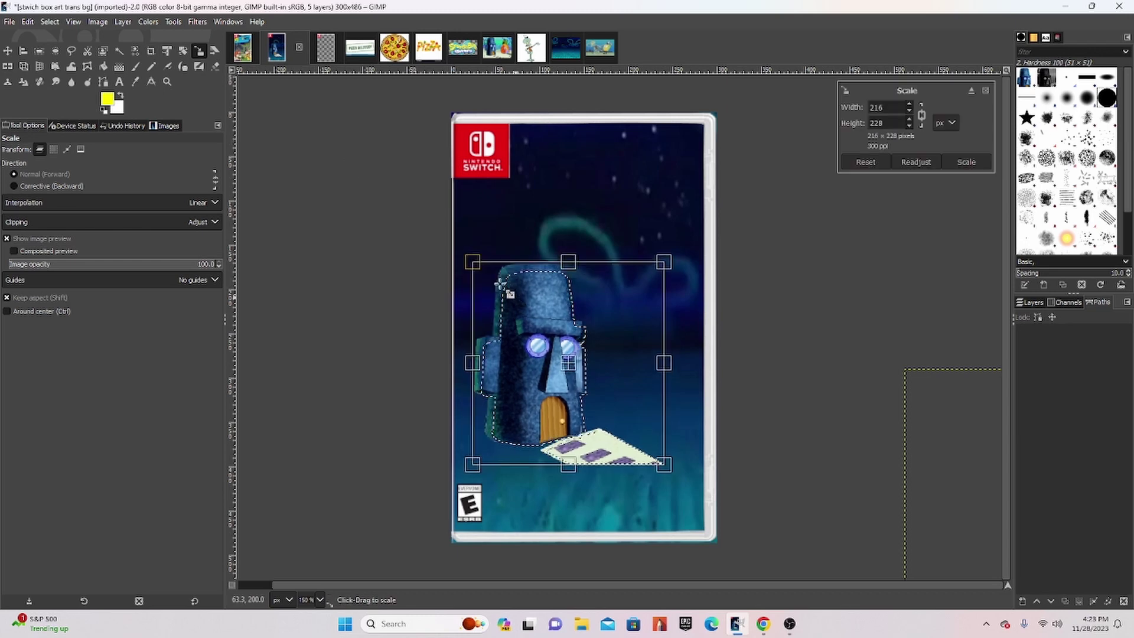
{"action": "left_click_drag", "start_coordinate": [501, 286], "coordinate": [399, 232]}
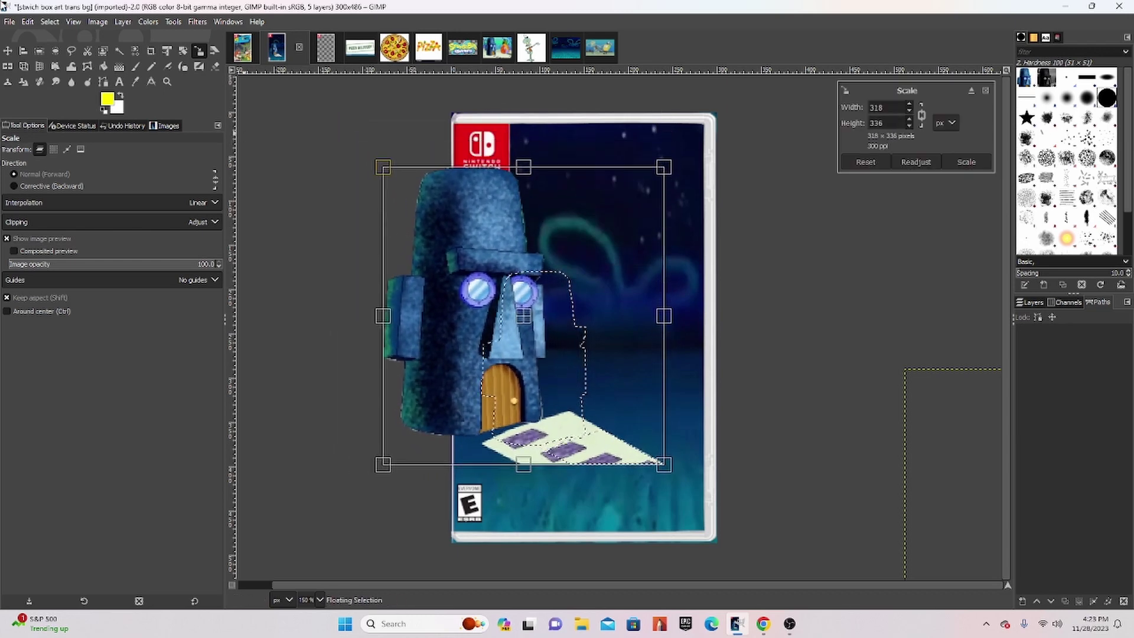
{"action": "key", "text": "Return"}
{"action": "key", "text": "m"}
{"action": "left_click_drag", "start_coordinate": [477, 363], "coordinate": [524, 398]}
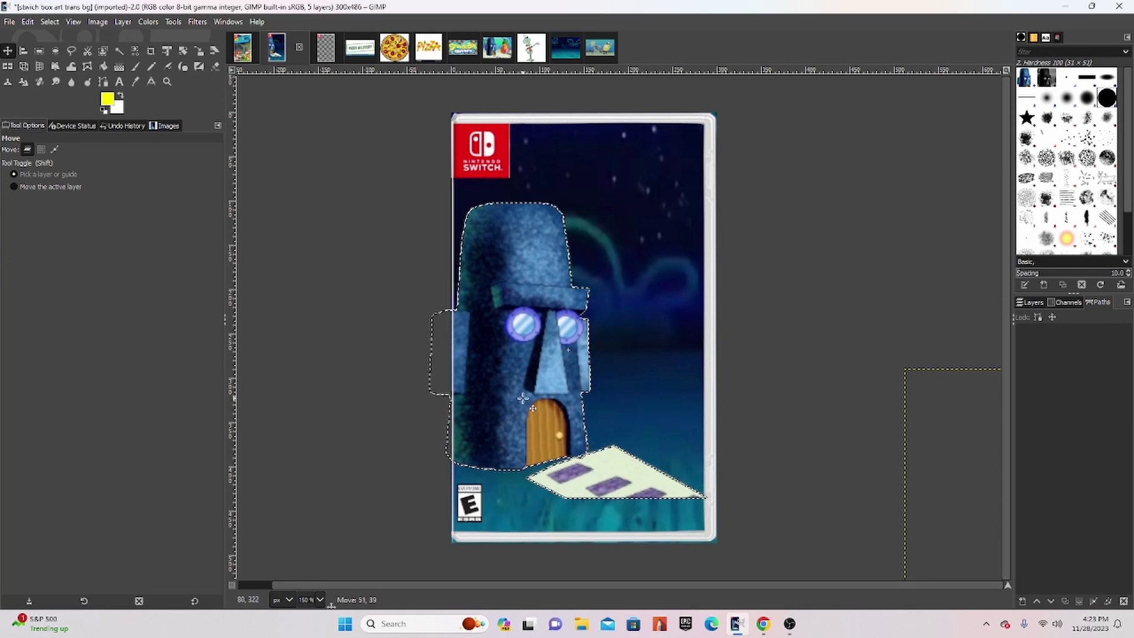
{"action": "mouse_move", "coordinate": [523, 398]}
{"action": "left_mouse_down"}
{"action": "mouse_move", "coordinate": [523, 437]}
{"action": "mouse_move", "coordinate": [530, 425]}
{"action": "left_mouse_up"}
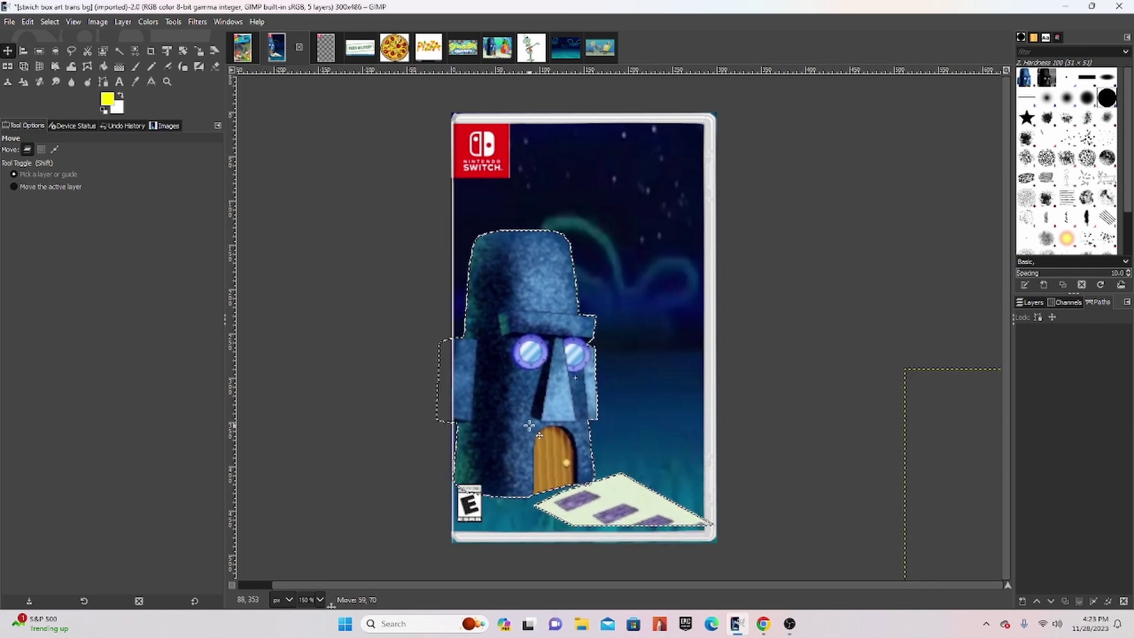
{"action": "left_click", "coordinate": [500, 50]}
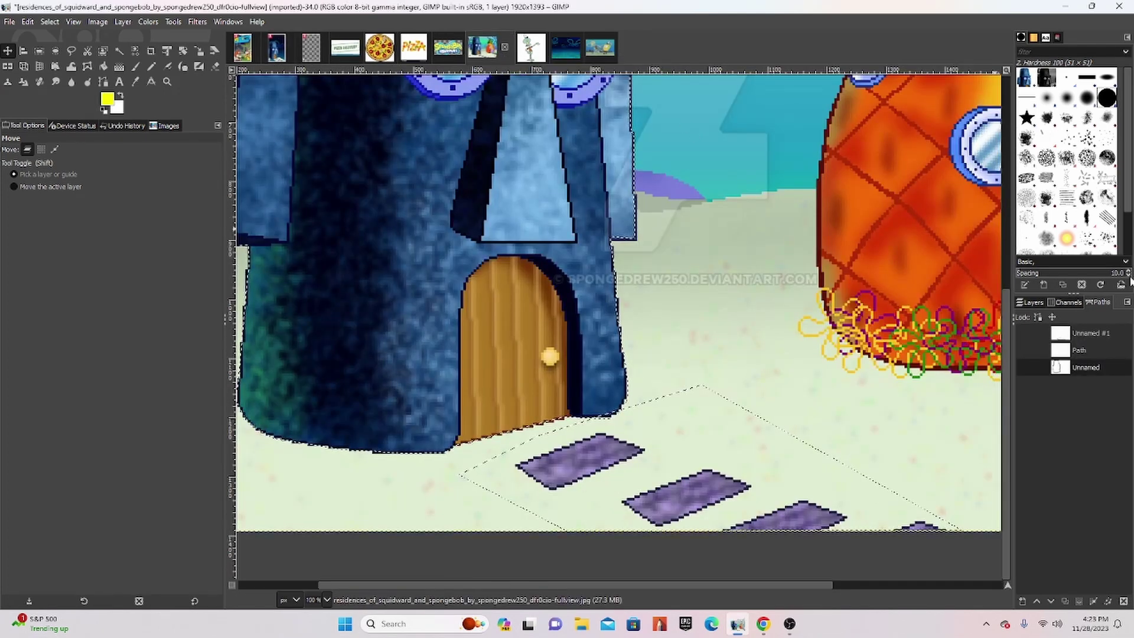
Convert the Unnamed #1 walkway path to a selection and copy it
{"action": "left_click", "coordinate": [1076, 335]}
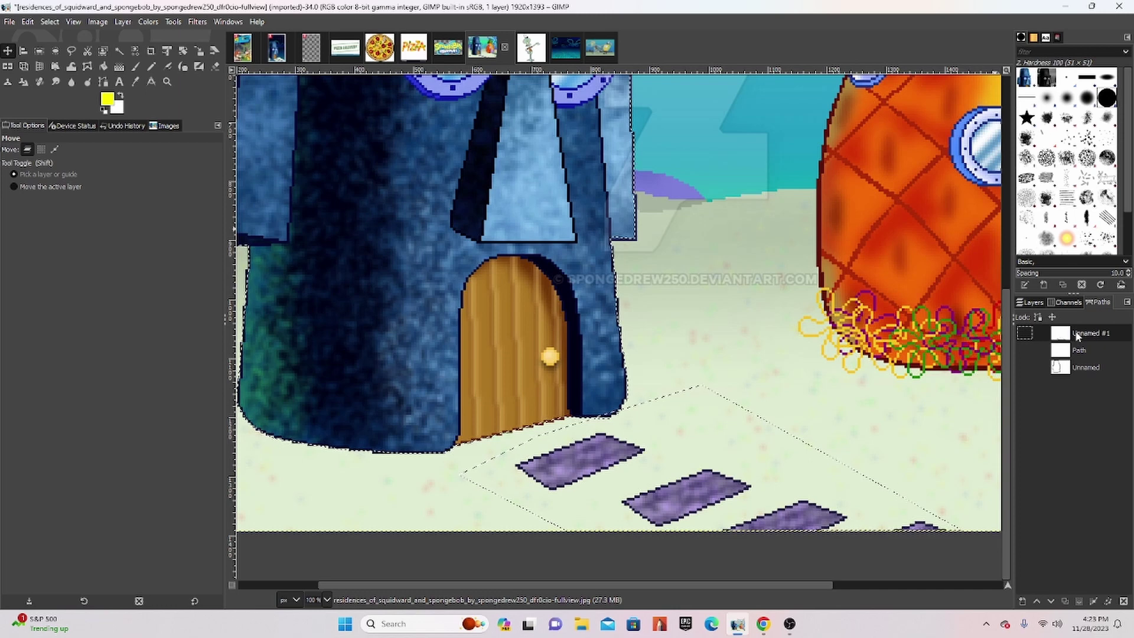
{"action": "right_click", "coordinate": [1075, 332]}
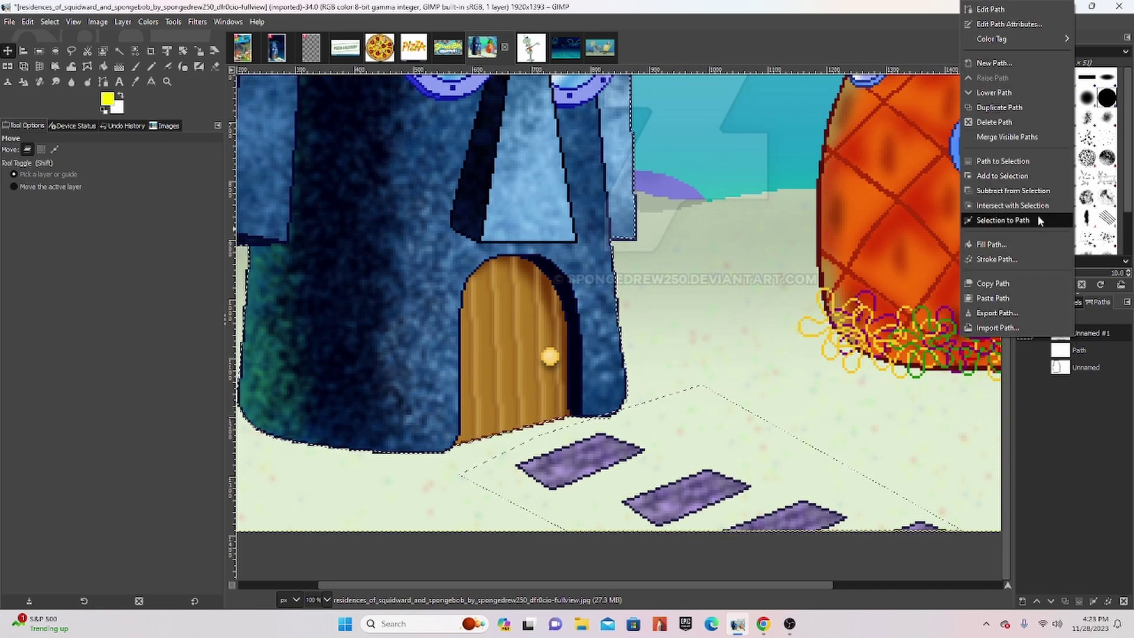
{"action": "left_click", "coordinate": [1012, 168]}
{"action": "key", "text": "ctrl+c"}
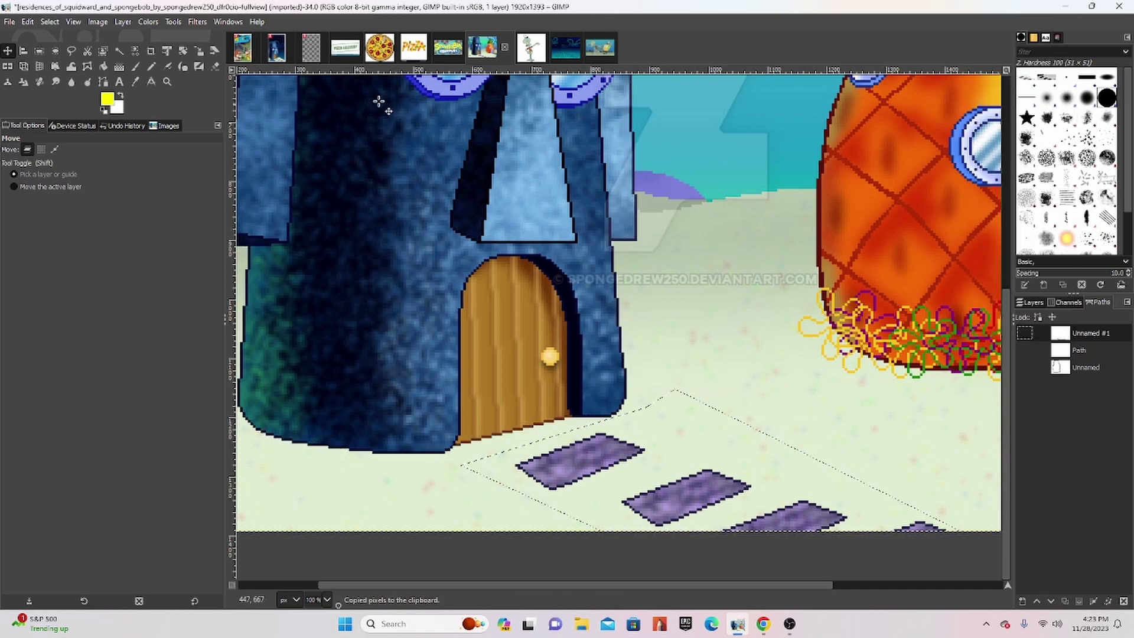
Paste the walkway into the box art as Pasted Layer #2, placed beneath the house layer
{"action": "left_click", "coordinate": [275, 52]}
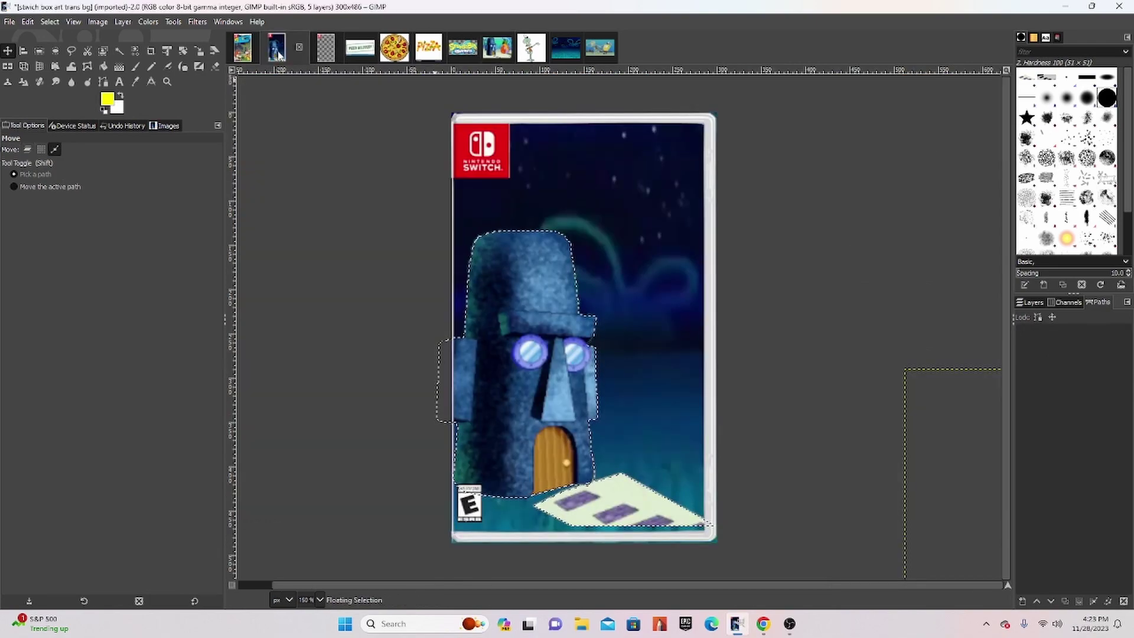
{"action": "key", "text": "ctrl+v"}
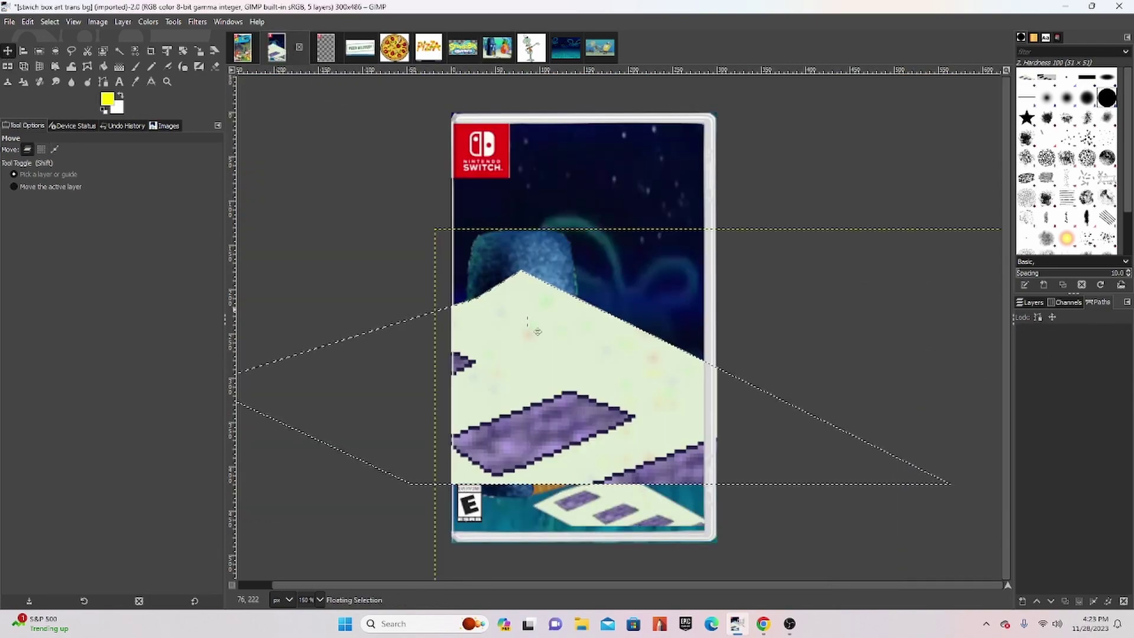
{"action": "left_click_drag", "start_coordinate": [538, 331], "coordinate": [634, 448]}
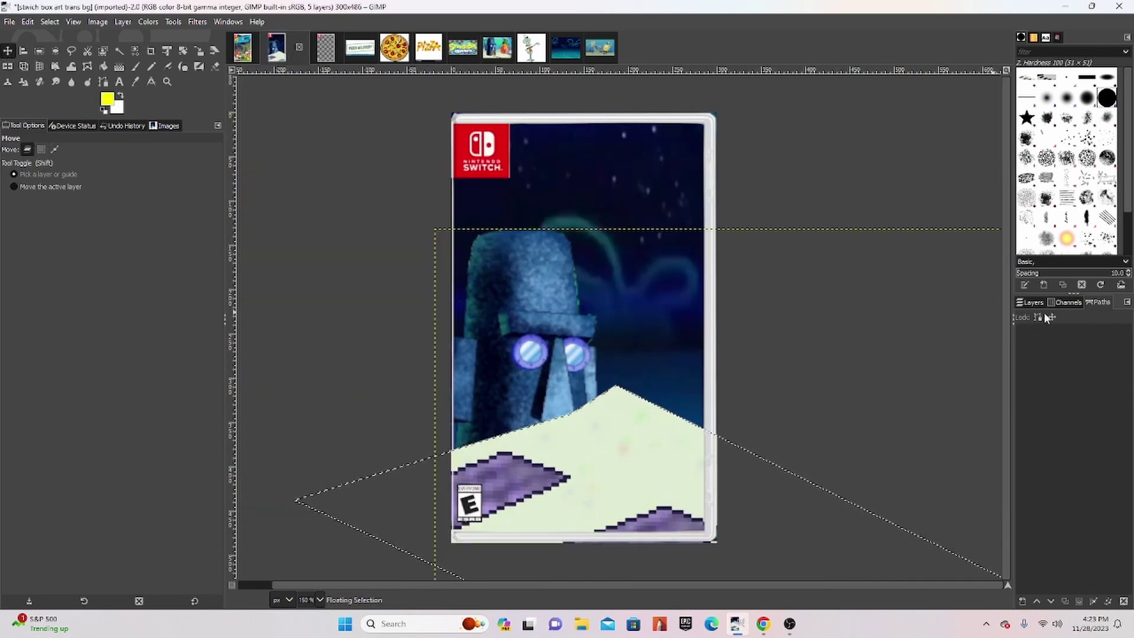
{"action": "left_click", "coordinate": [1022, 601]}
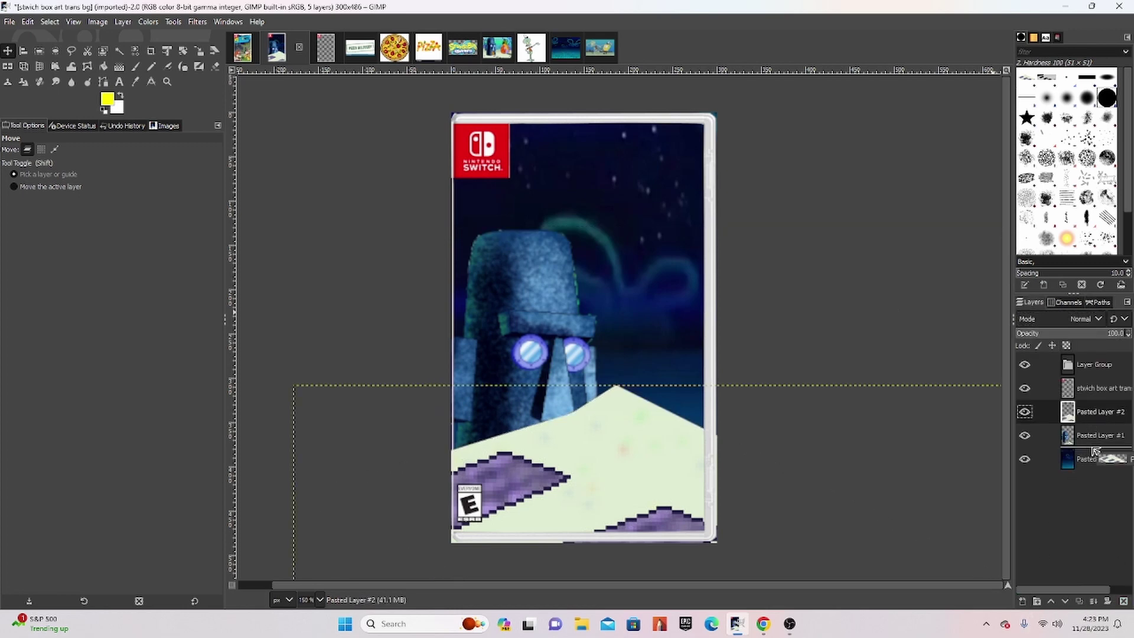
{"action": "left_click_drag", "start_coordinate": [1090, 417], "coordinate": [1091, 446]}
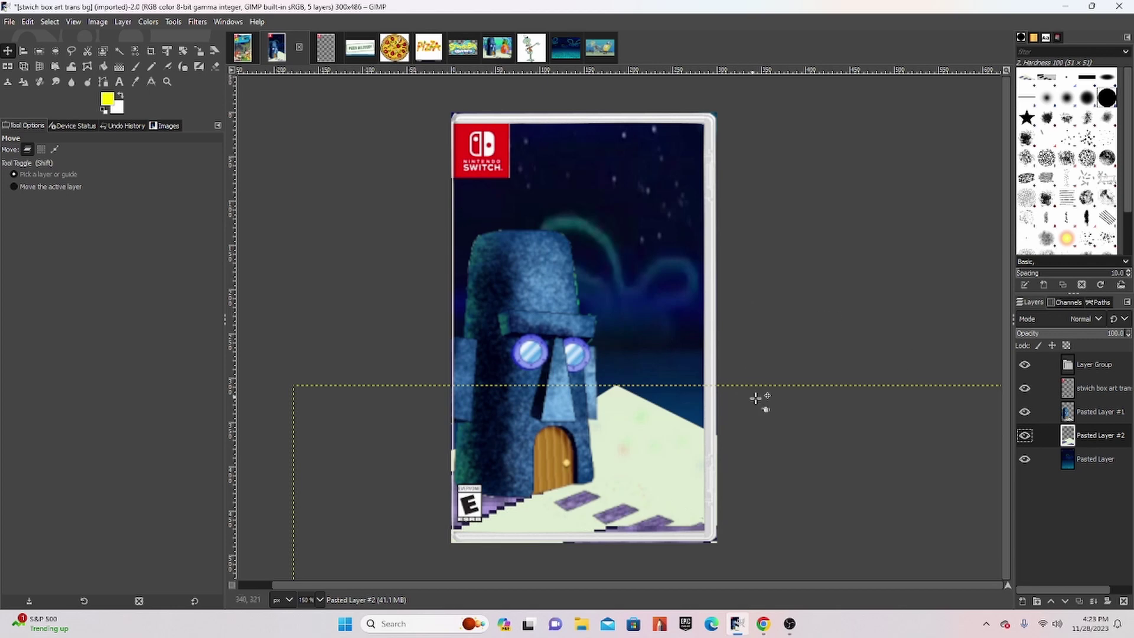
Colorize the walkway layer with a dark navy blue sampled from the night sky
{"action": "right_click", "coordinate": [642, 477]}
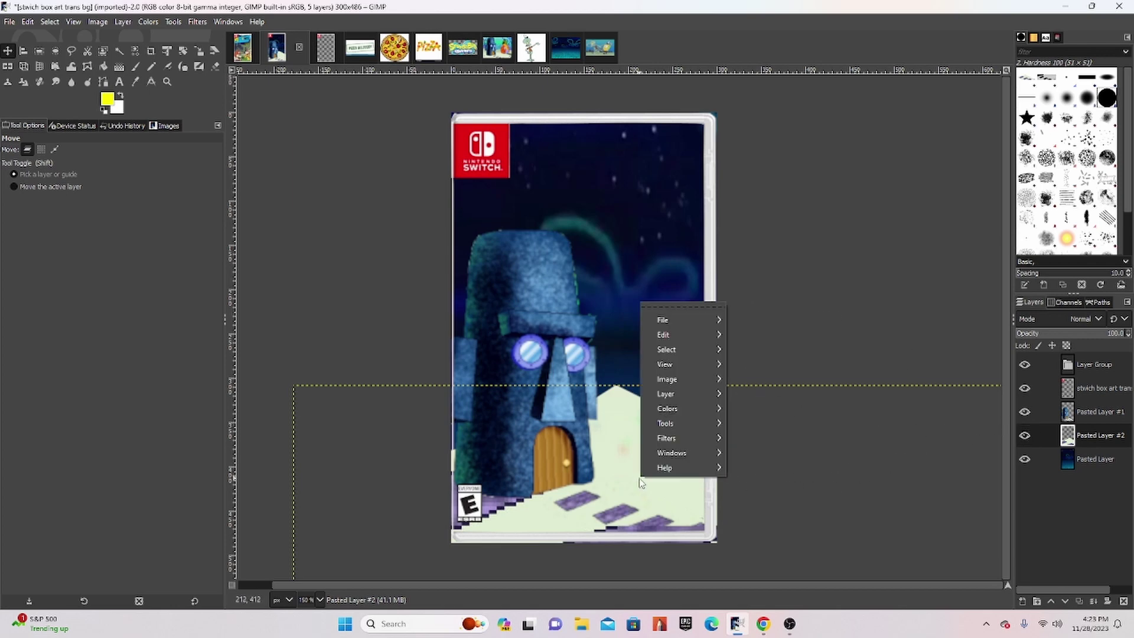
{"action": "mouse_move", "coordinate": [668, 408]}
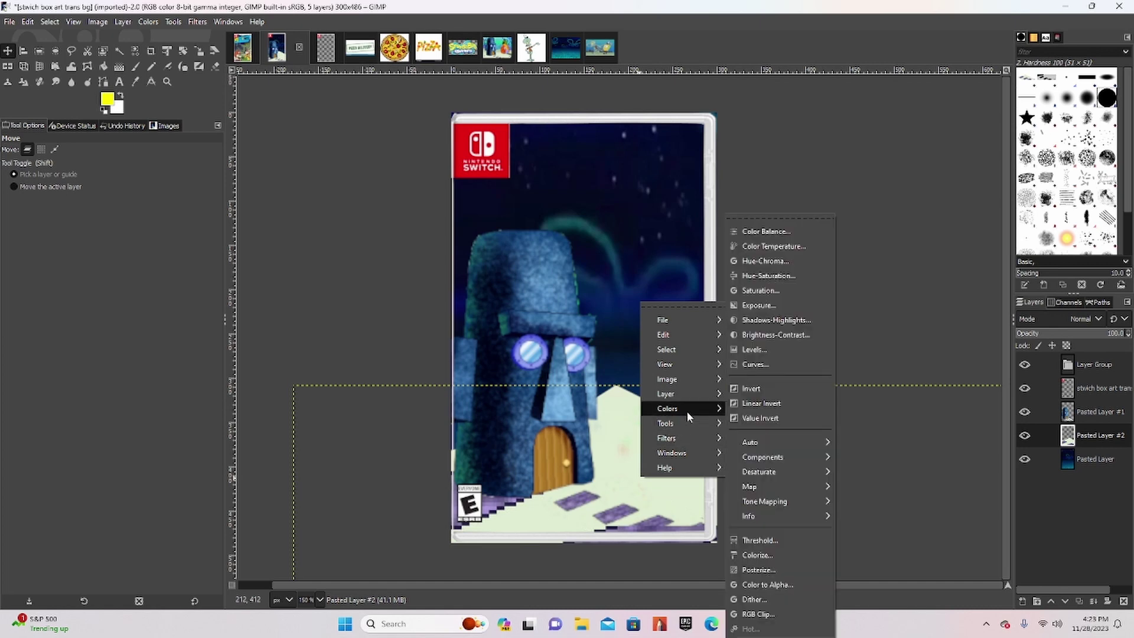
{"action": "left_click", "coordinate": [774, 559]}
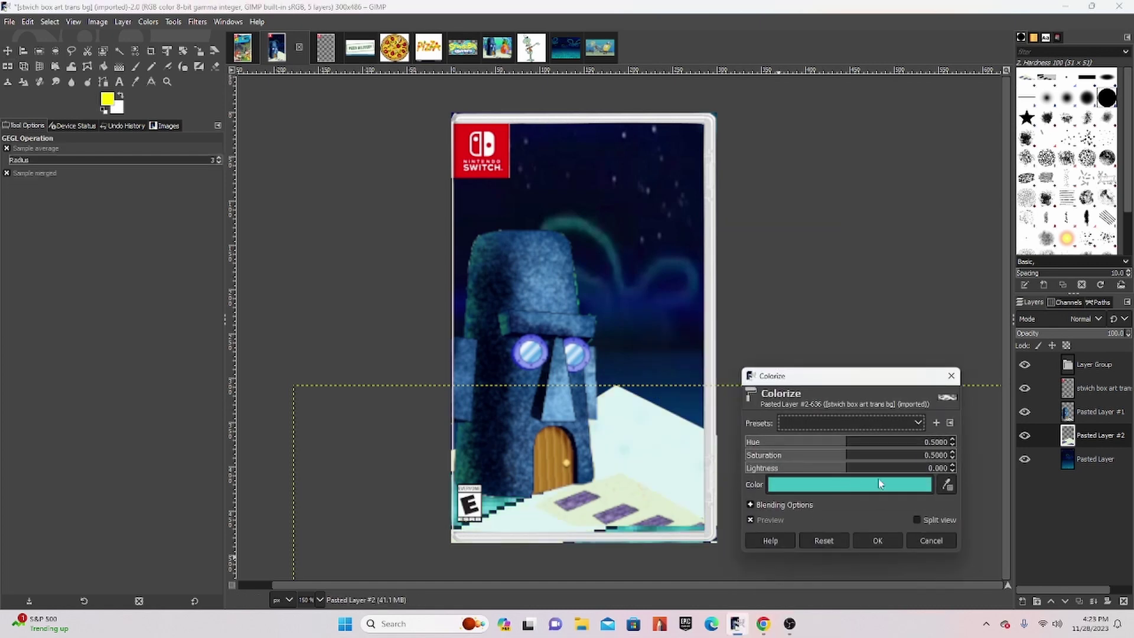
{"action": "left_click", "coordinate": [947, 485]}
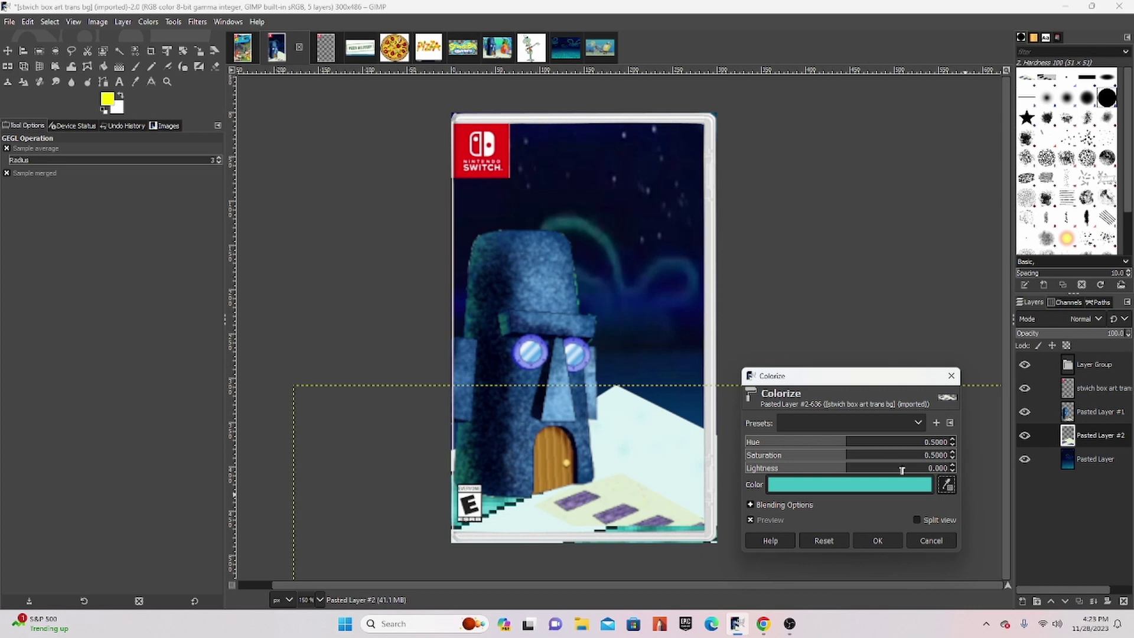
{"action": "left_click", "coordinate": [672, 370]}
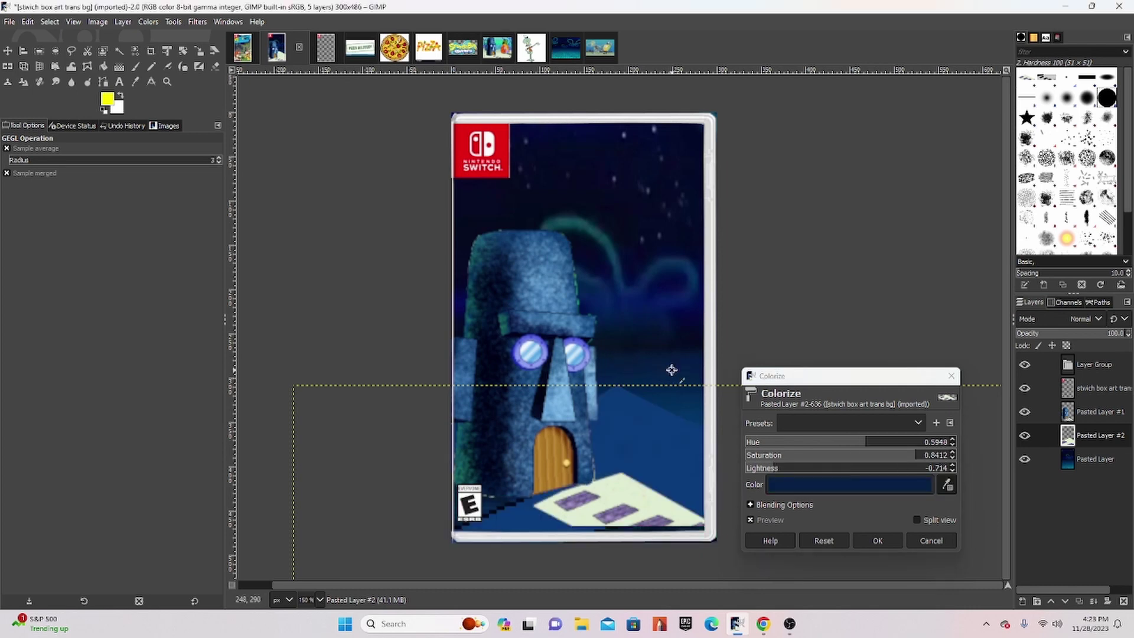
{"action": "left_click", "coordinate": [914, 484]}
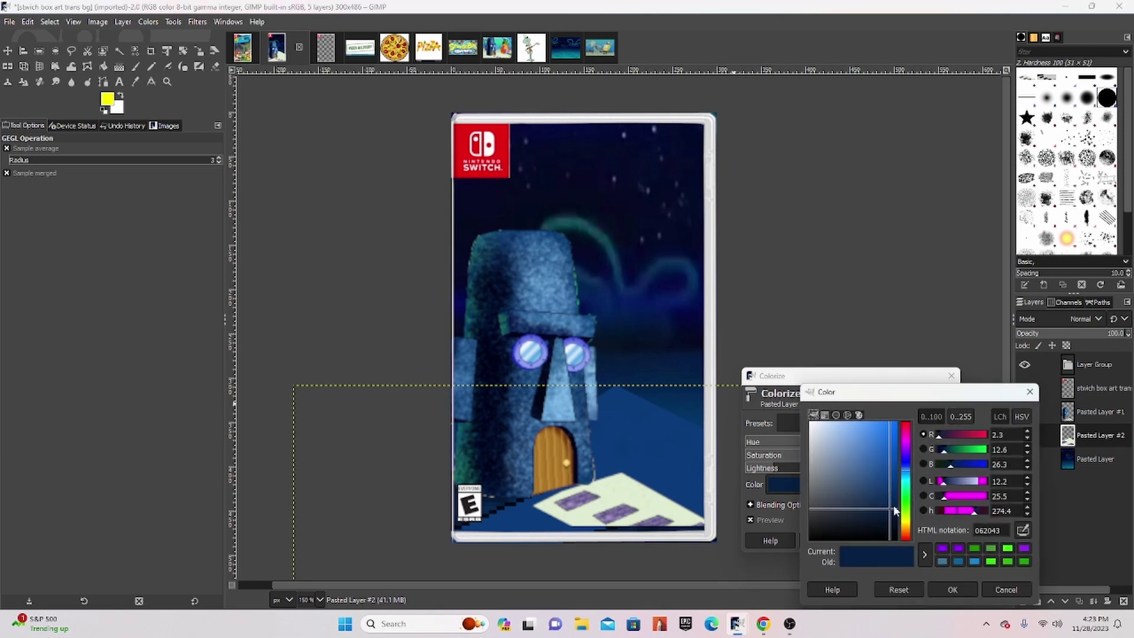
{"action": "left_click_drag", "start_coordinate": [892, 498], "coordinate": [885, 514]}
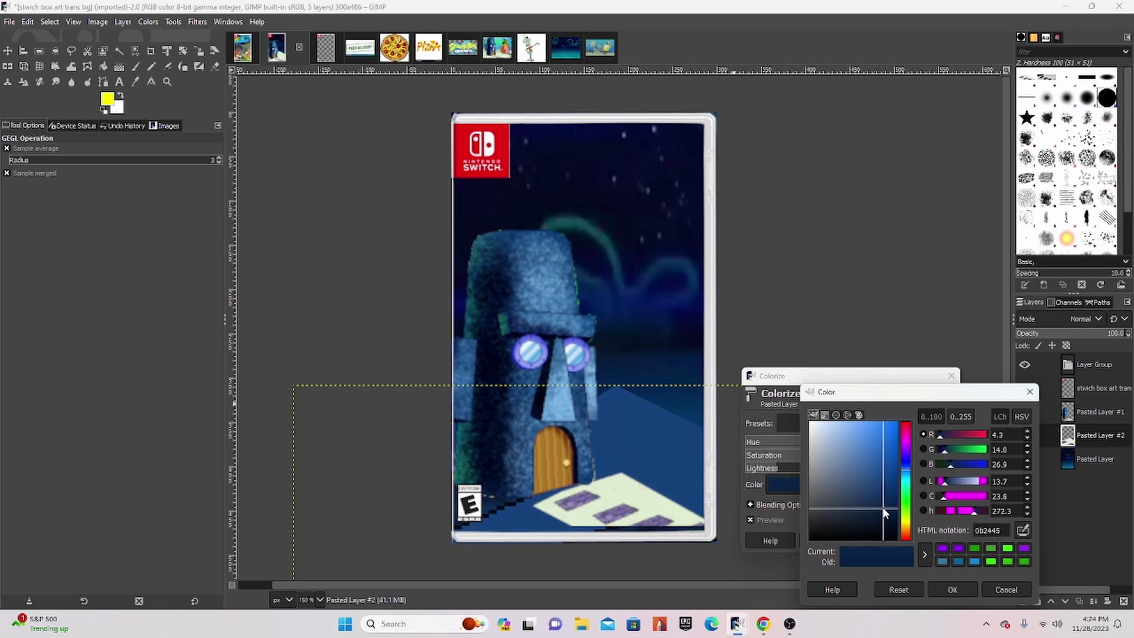
{"action": "left_click", "coordinate": [944, 590]}
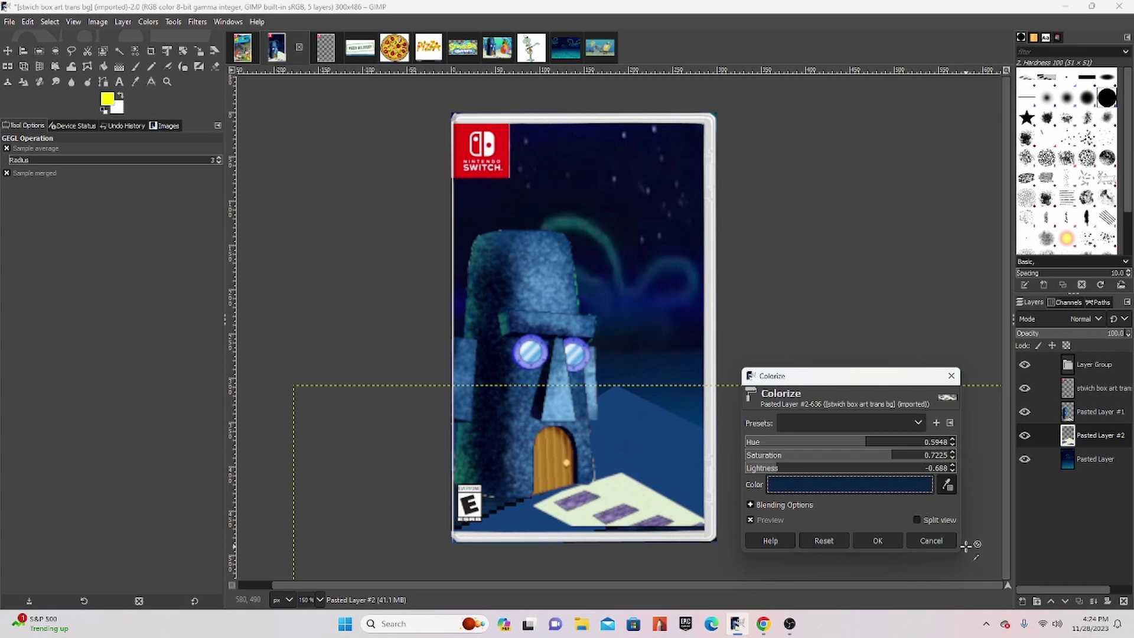
{"action": "left_click", "coordinate": [880, 539]}
Select the Eraser tool and set its size to 158
{"action": "mouse_move", "coordinate": [1049, 441]}
{"action": "left_mouse_down"}
{"action": "mouse_move", "coordinate": [1073, 411]}
{"action": "mouse_move", "coordinate": [1076, 444]}
{"action": "left_mouse_up"}
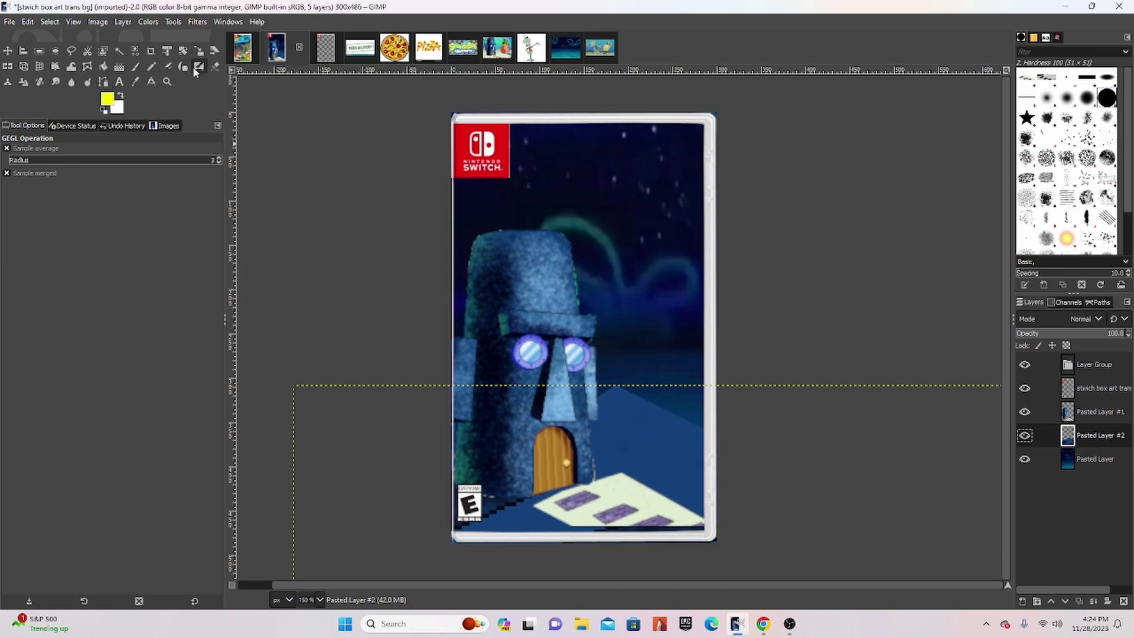
{"action": "left_click", "coordinate": [215, 66]}
{"action": "left_click", "coordinate": [64, 207]}
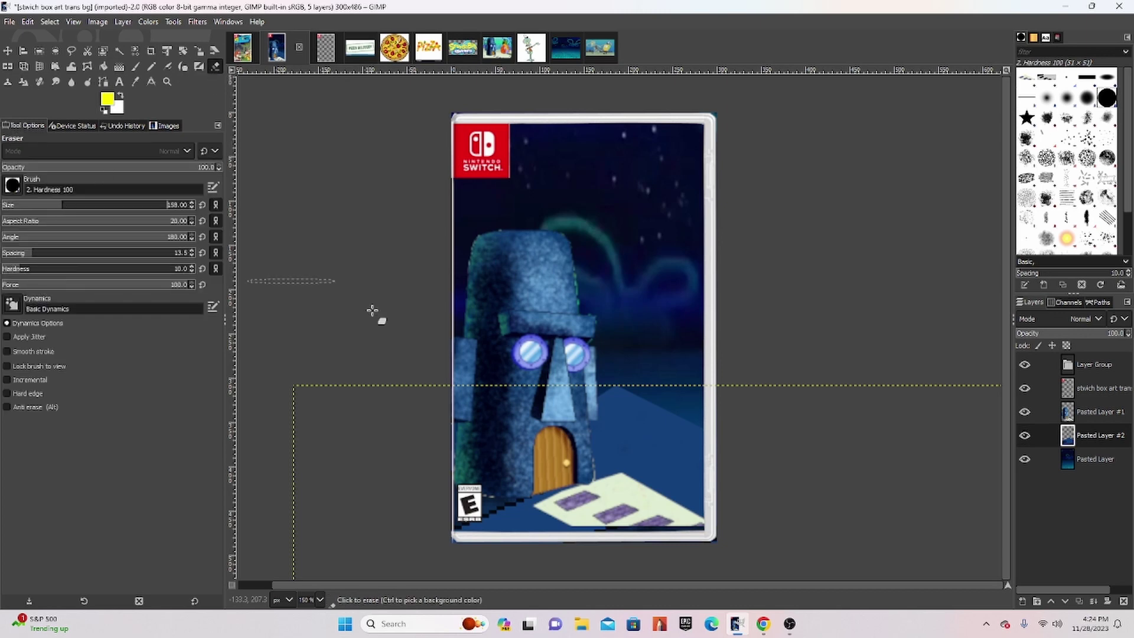
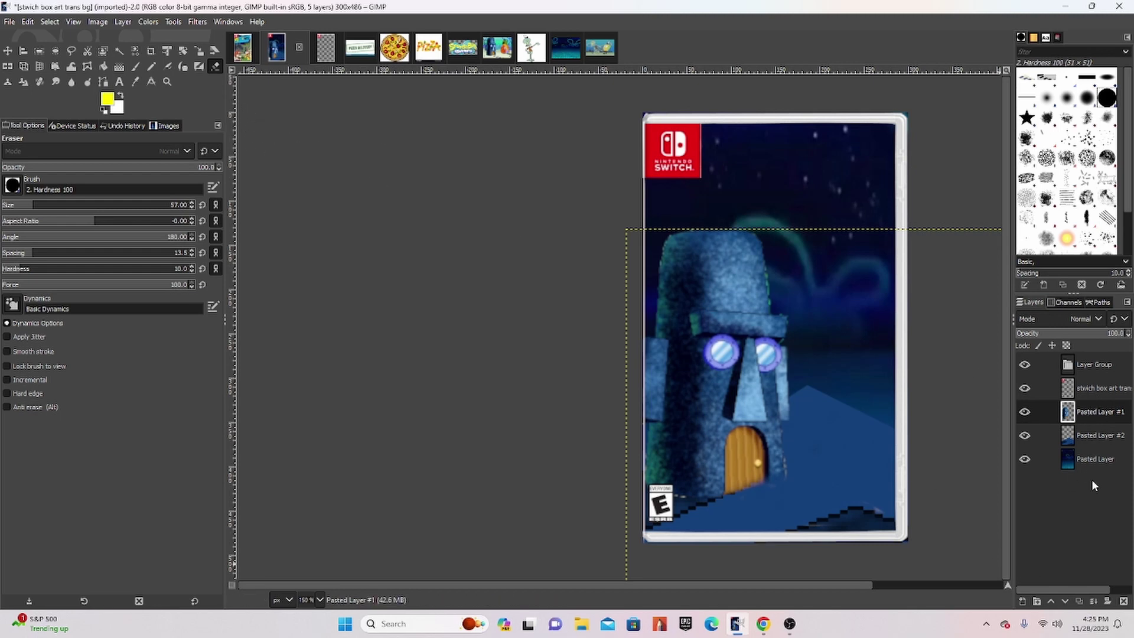
Merge Pasted Layer #2 into the layer below and blur the cover's lower-right hill
{"action": "left_click", "coordinate": [1089, 440]}
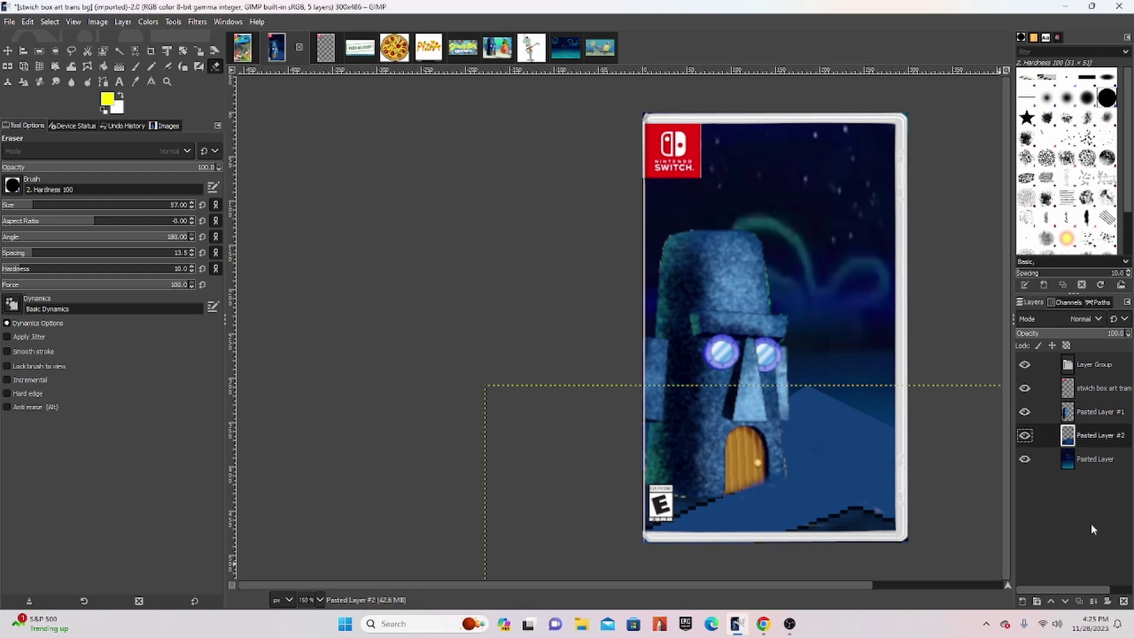
{"action": "left_click", "coordinate": [1094, 602]}
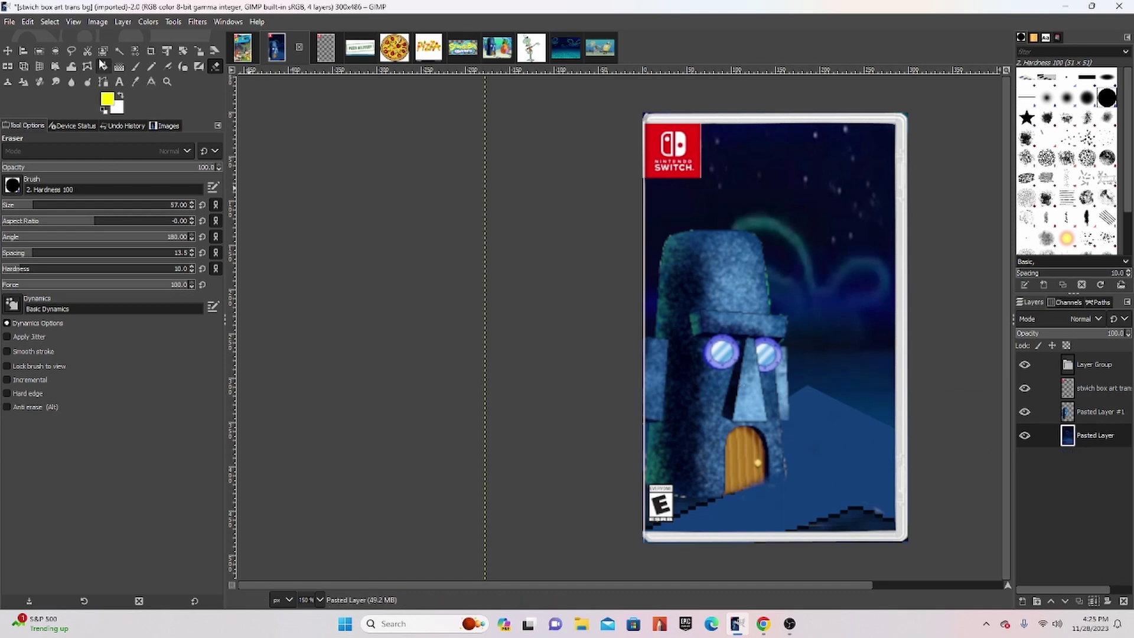
{"action": "left_click", "coordinate": [71, 82]}
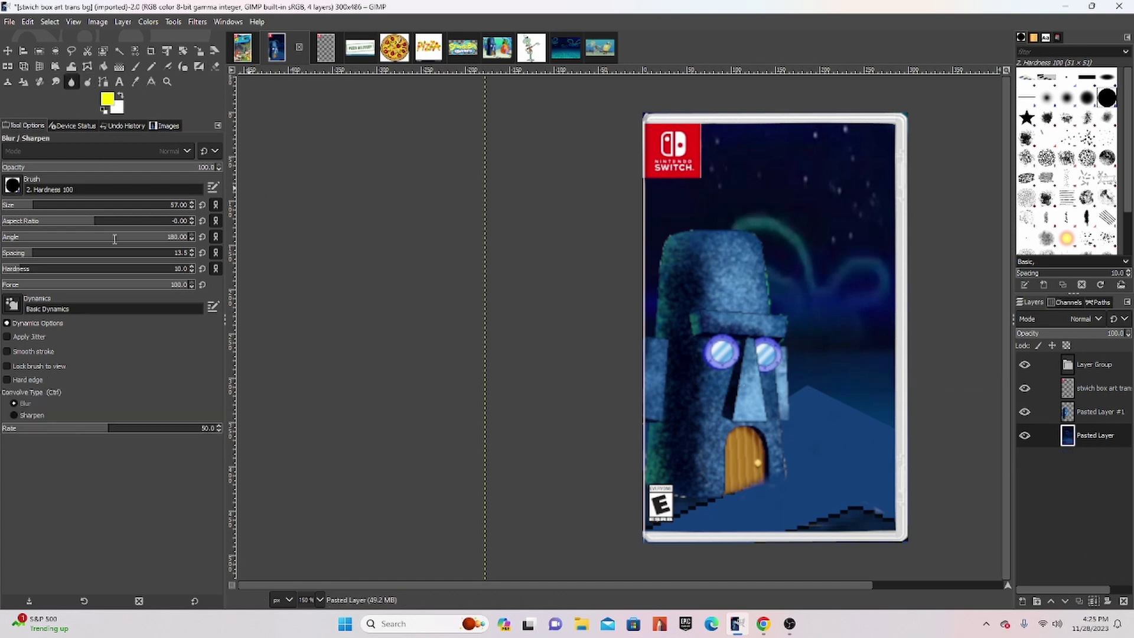
{"action": "mouse_move", "coordinate": [882, 449]}
{"action": "left_mouse_down"}
{"action": "mouse_move", "coordinate": [873, 405]}
{"action": "mouse_move", "coordinate": [891, 430]}
{"action": "mouse_move", "coordinate": [814, 381]}
{"action": "mouse_move", "coordinate": [798, 398]}
{"action": "mouse_move", "coordinate": [813, 375]}
{"action": "mouse_move", "coordinate": [795, 400]}
{"action": "mouse_move", "coordinate": [810, 389]}
{"action": "left_mouse_up"}
Raise the blur brush hardness to 86 and keep softening the hill
{"action": "left_click", "coordinate": [164, 272]}
{"action": "type", "text": "96"}
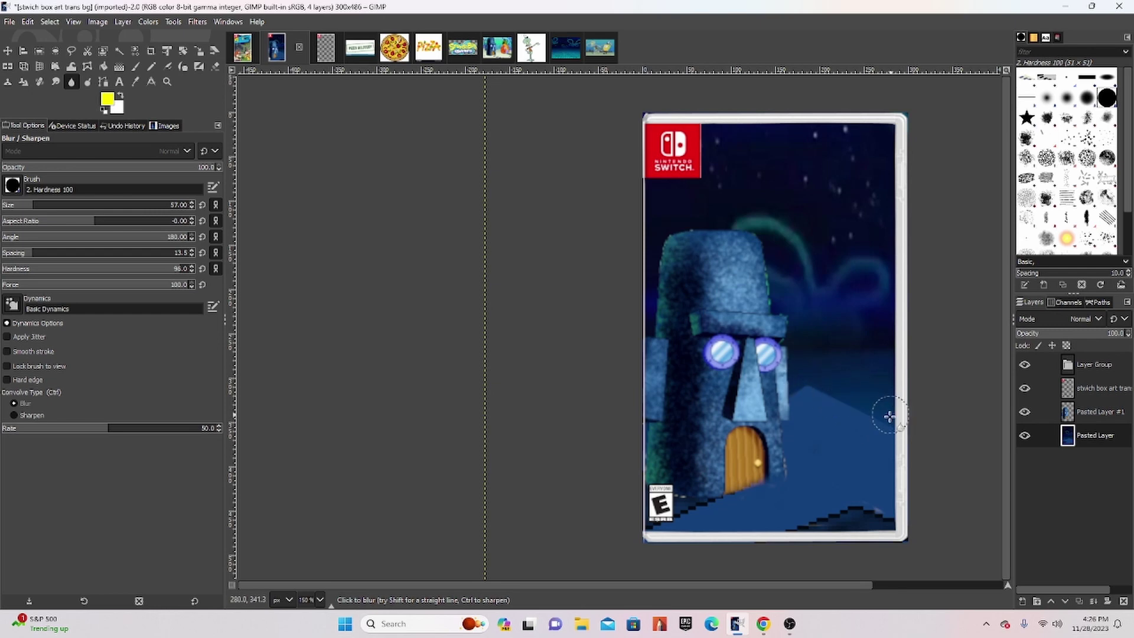
{"action": "right_click", "coordinate": [862, 421]}
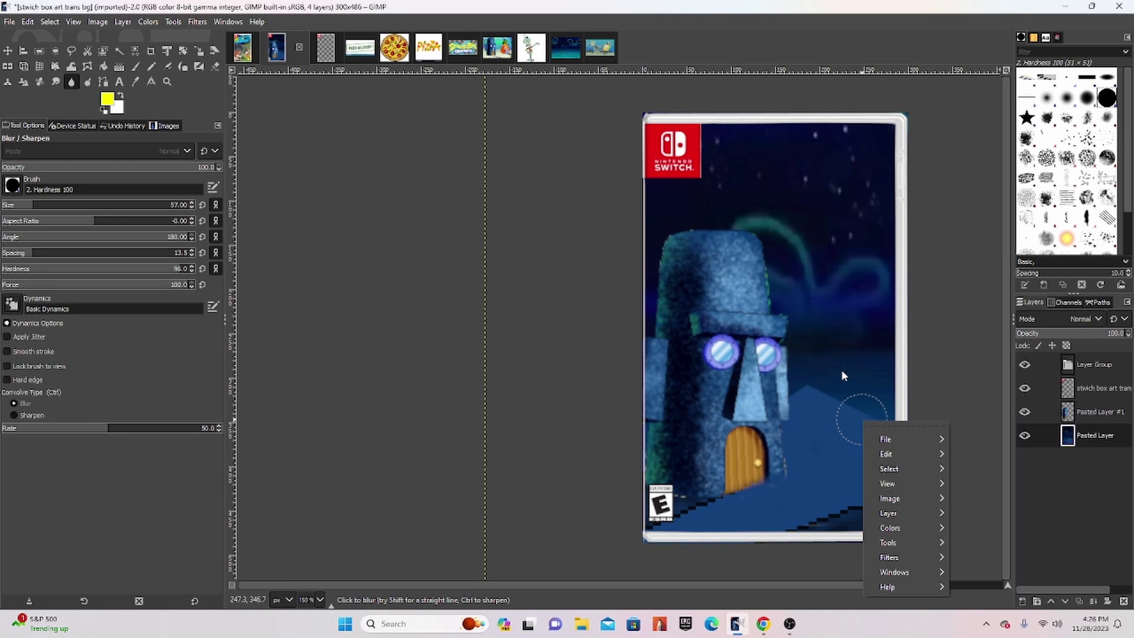
{"action": "left_click", "coordinate": [828, 406]}
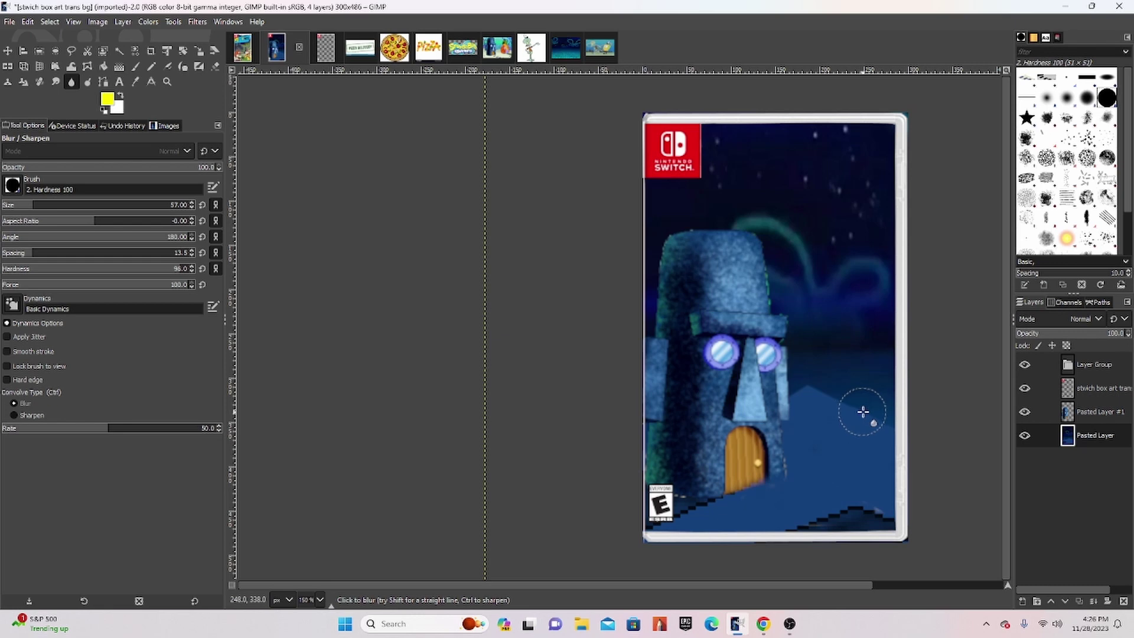
{"action": "scroll", "coordinate": [877, 395], "scroll_direction": "down", "scroll_amount": 2, "text": "ctrl"}
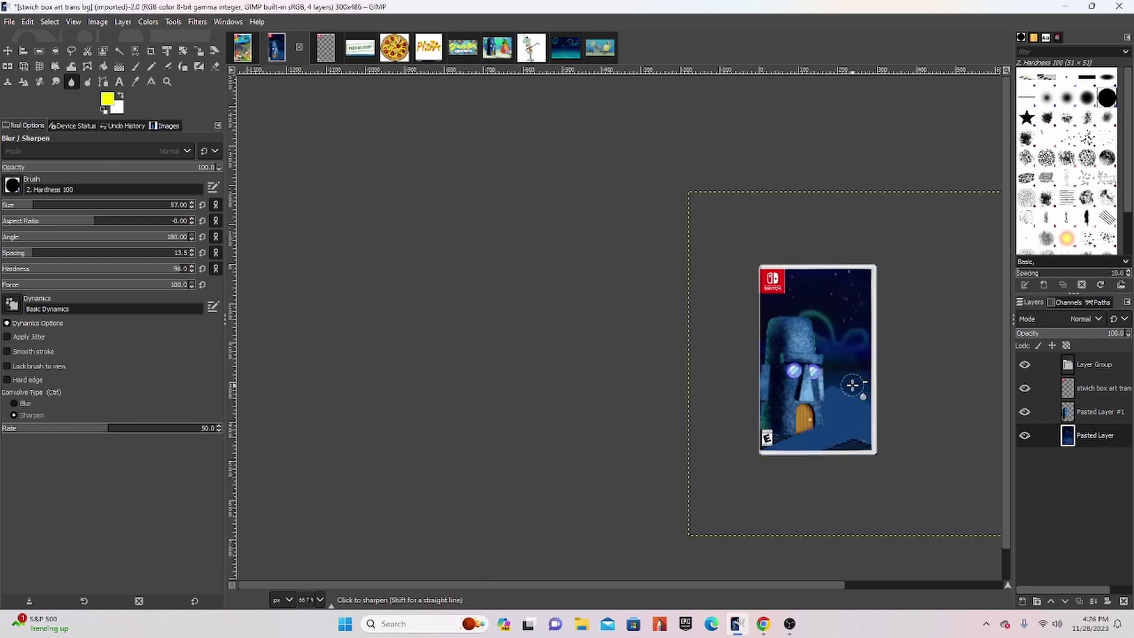
{"action": "scroll", "coordinate": [862, 400], "scroll_direction": "up", "scroll_amount": 2, "text": "ctrl"}
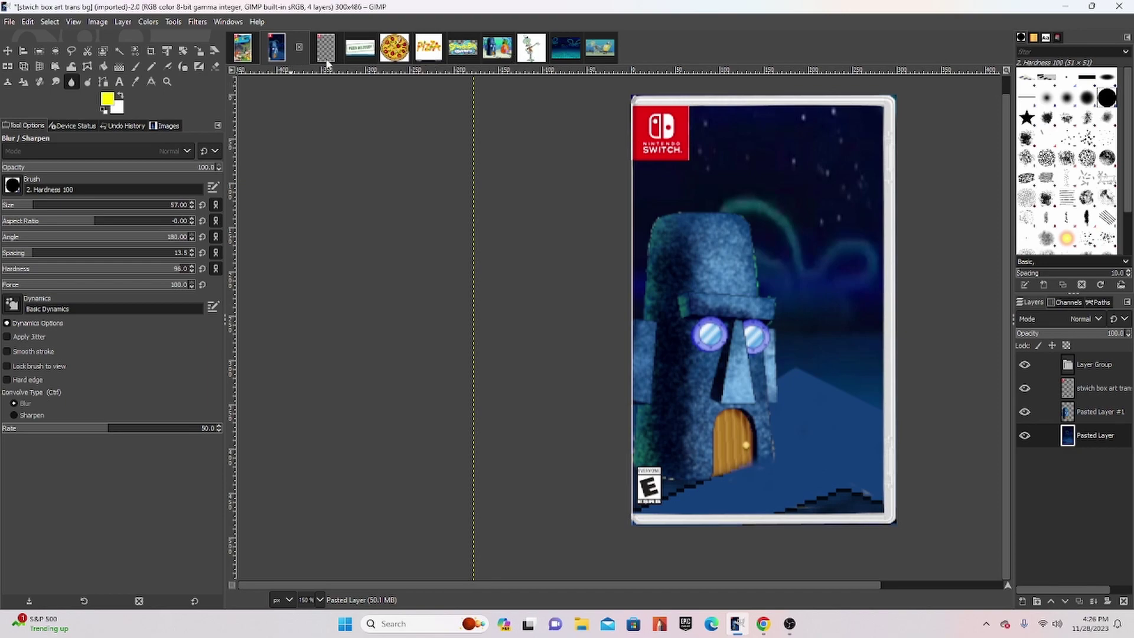
In the Pizza-Delivery image, trace a path around SpongeBob's left shoe
{"action": "left_click", "coordinate": [602, 57]}
{"action": "scroll", "coordinate": [596, 354], "scroll_direction": "up", "scroll_amount": 3}
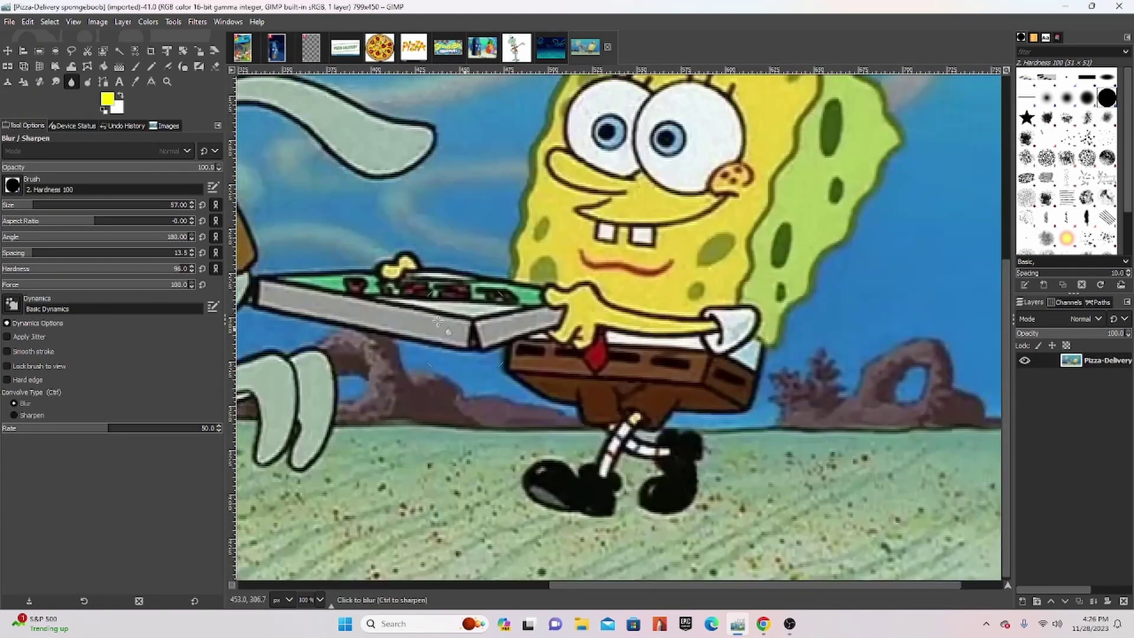
{"action": "left_click", "coordinate": [104, 82]}
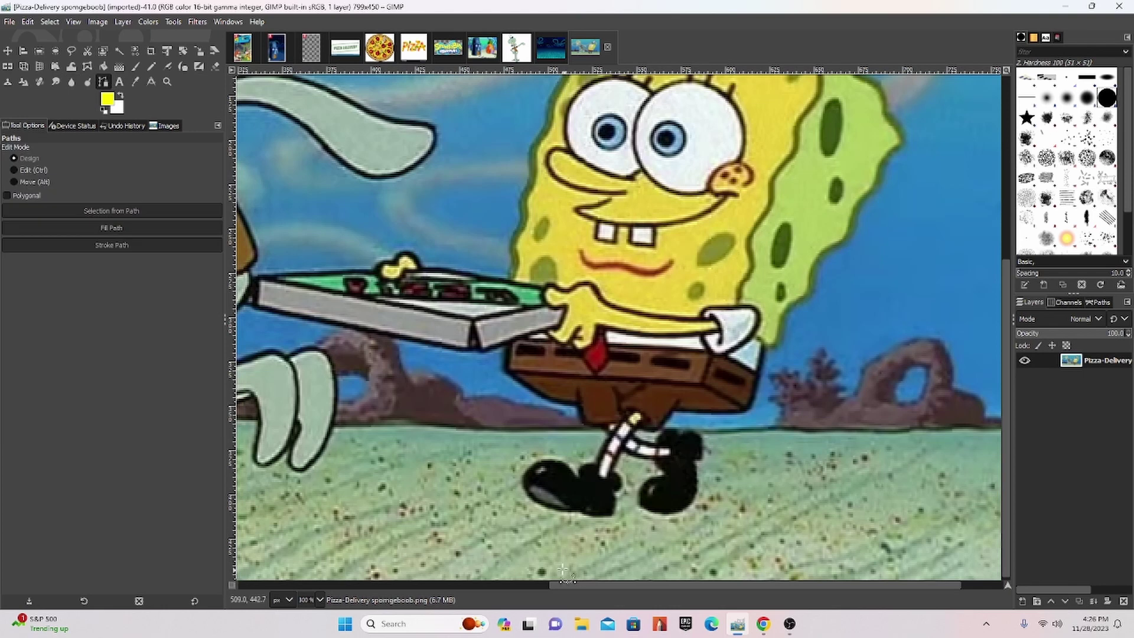
{"action": "left_click", "coordinate": [592, 461]}
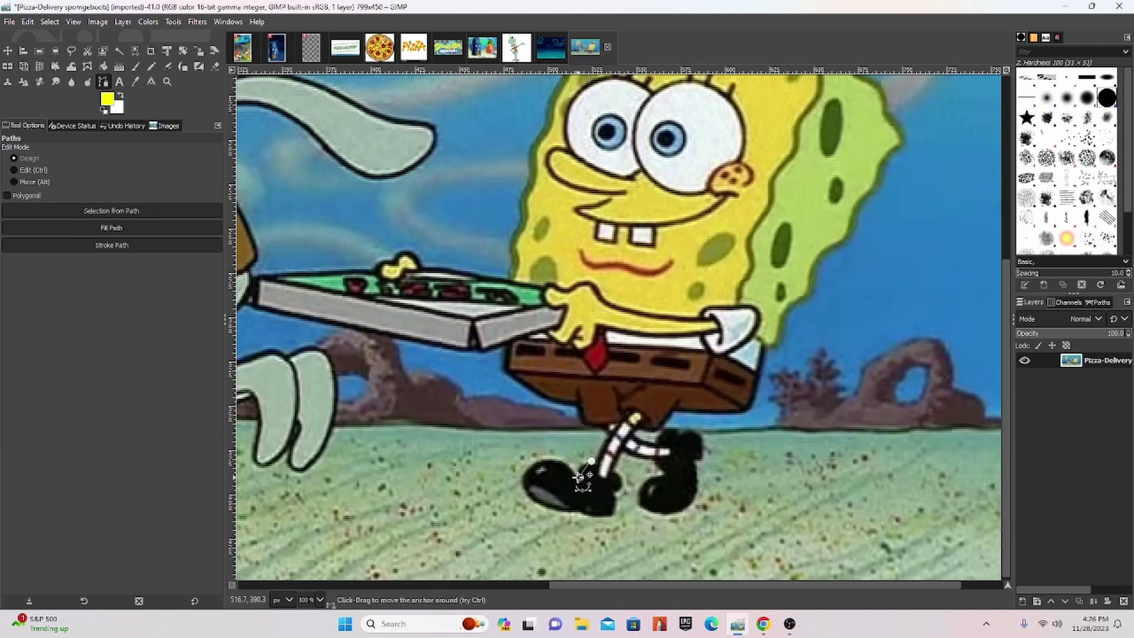
{"action": "left_click", "coordinate": [533, 468]}
{"action": "left_click", "coordinate": [530, 501]}
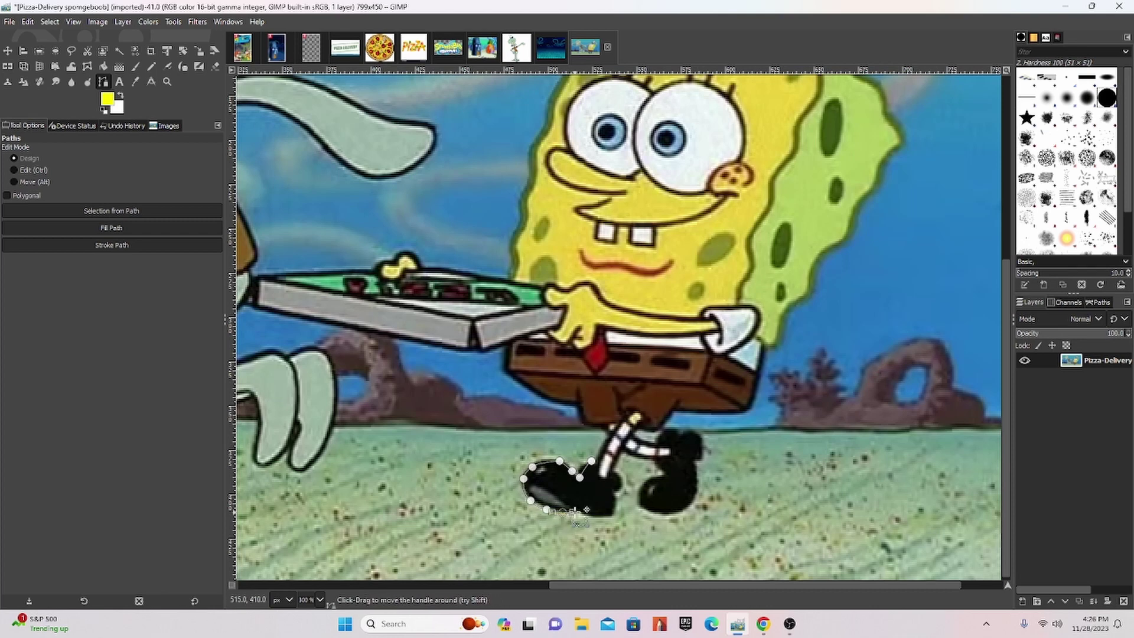
{"action": "left_click", "coordinate": [563, 512]}
{"action": "left_click", "coordinate": [616, 508]}
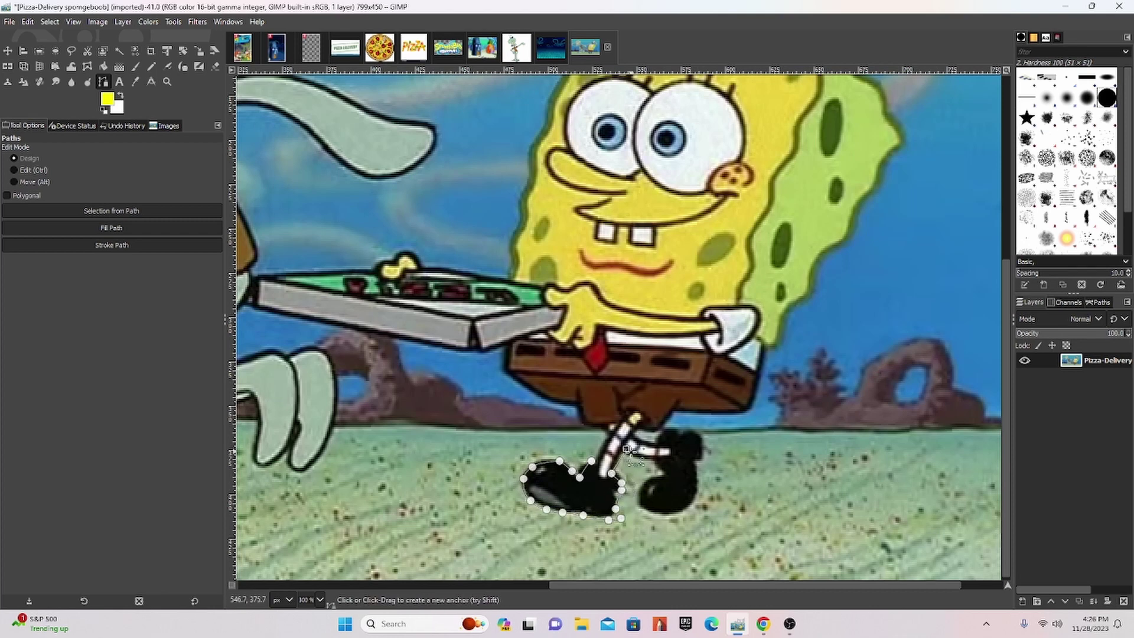
Finish the path around the right shoe, convert it to a selection and copy it
{"action": "left_click", "coordinate": [654, 458]}
{"action": "left_click", "coordinate": [662, 473]}
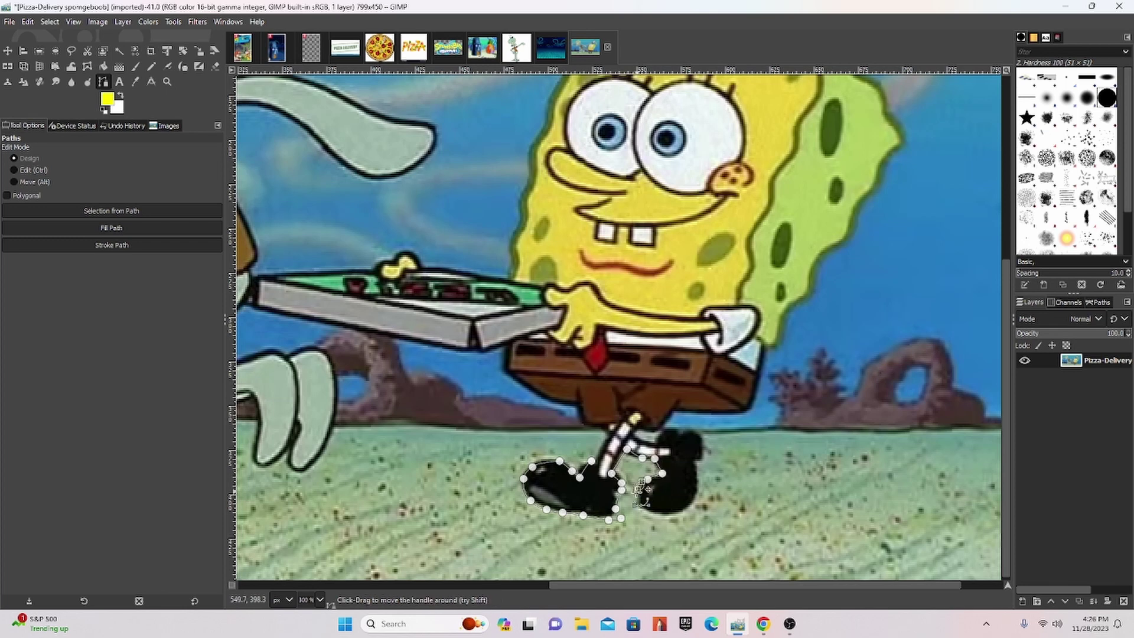
{"action": "left_click", "coordinate": [636, 500]}
{"action": "left_click", "coordinate": [678, 514]}
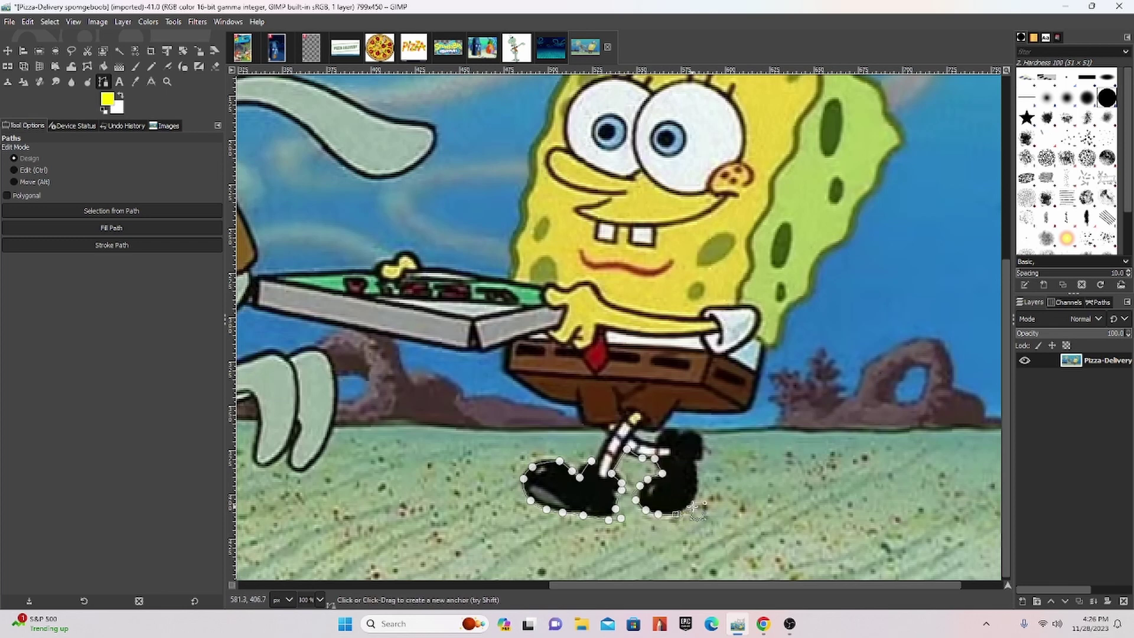
{"action": "left_click_drag", "start_coordinate": [702, 478], "coordinate": [689, 433]}
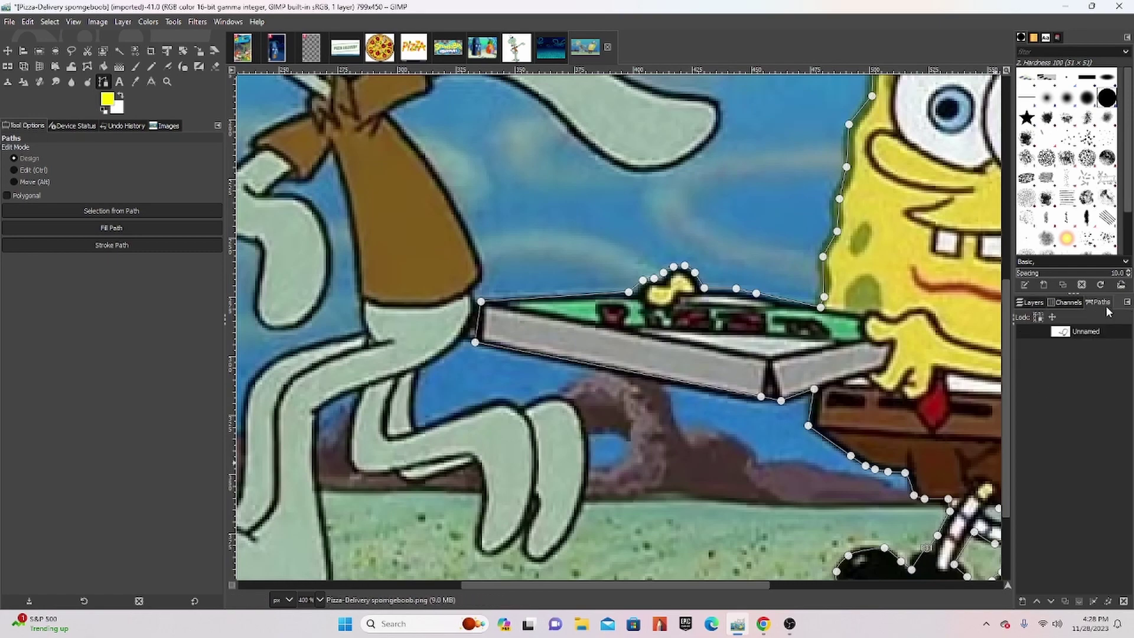
{"action": "right_click", "coordinate": [1087, 340]}
{"action": "left_click", "coordinate": [1007, 157]}
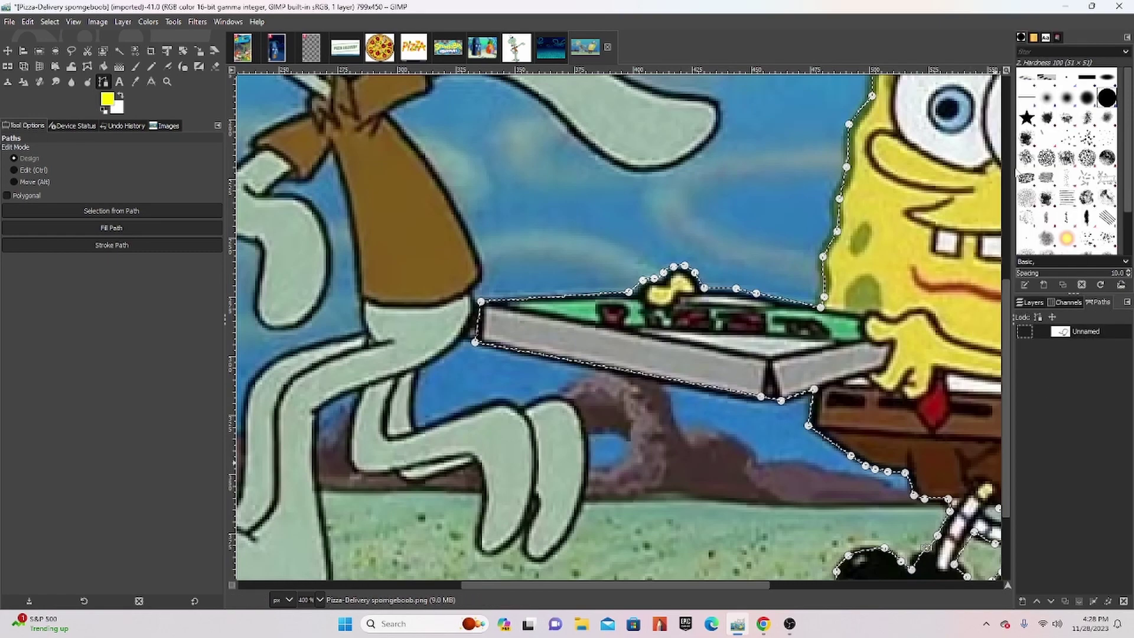
{"action": "key", "text": "ctrl+c"}
Paste SpongeBob onto the box art as a new layer above Pasted Layer #1
{"action": "left_click", "coordinate": [276, 47]}
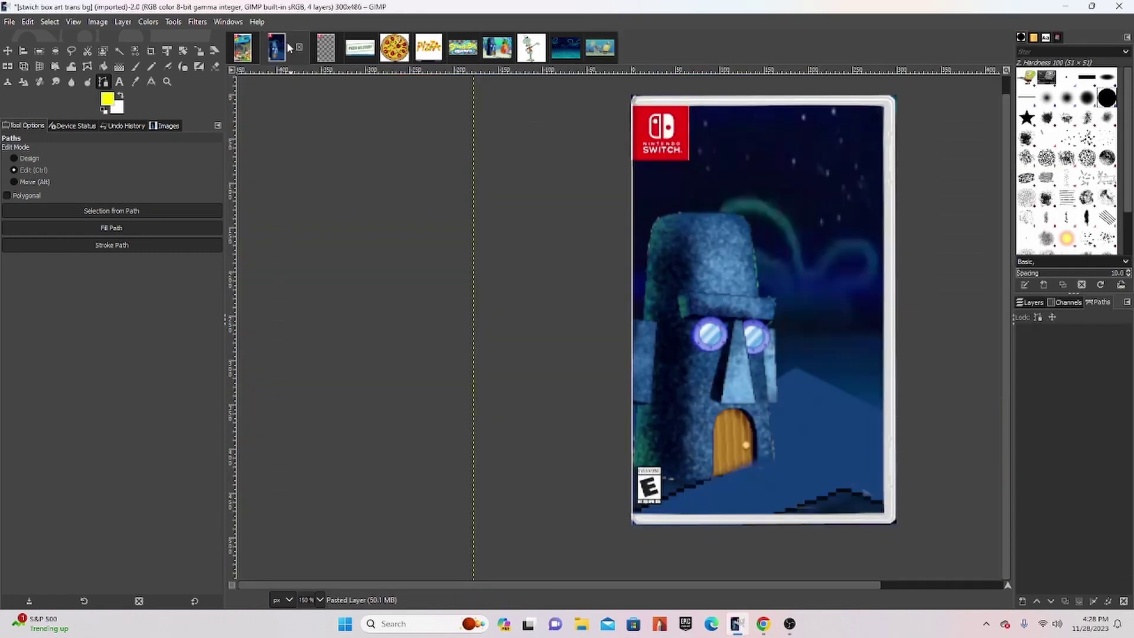
{"action": "key", "text": "ctrl+v"}
{"action": "left_click", "coordinate": [1030, 302]}
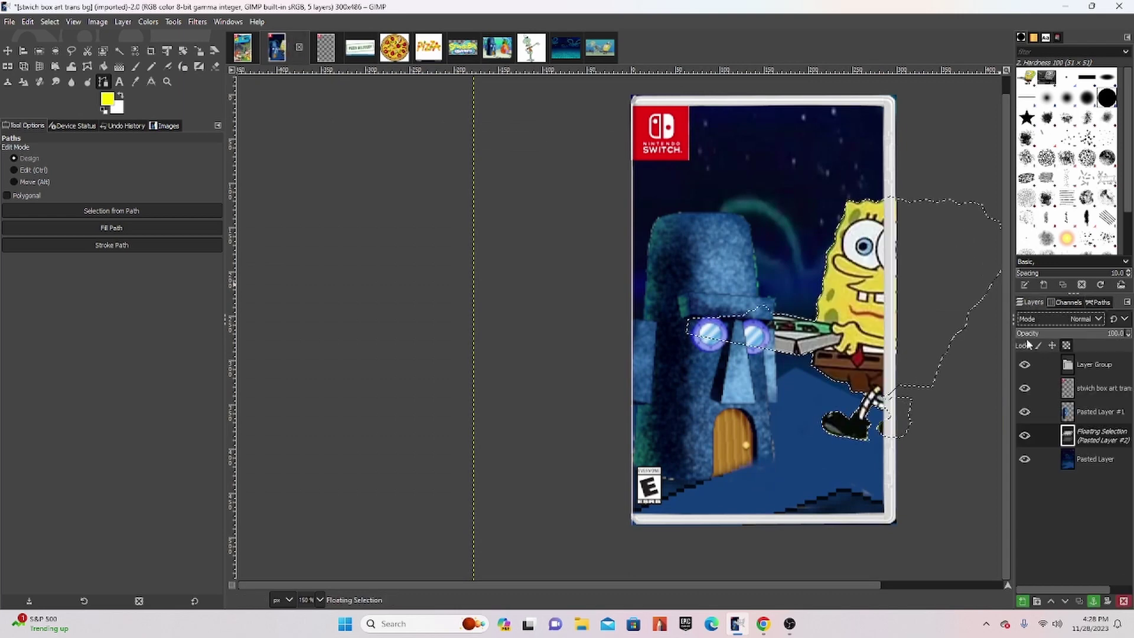
{"action": "left_click", "coordinate": [1027, 599]}
{"action": "left_click_drag", "start_coordinate": [1098, 435], "coordinate": [1098, 406]}
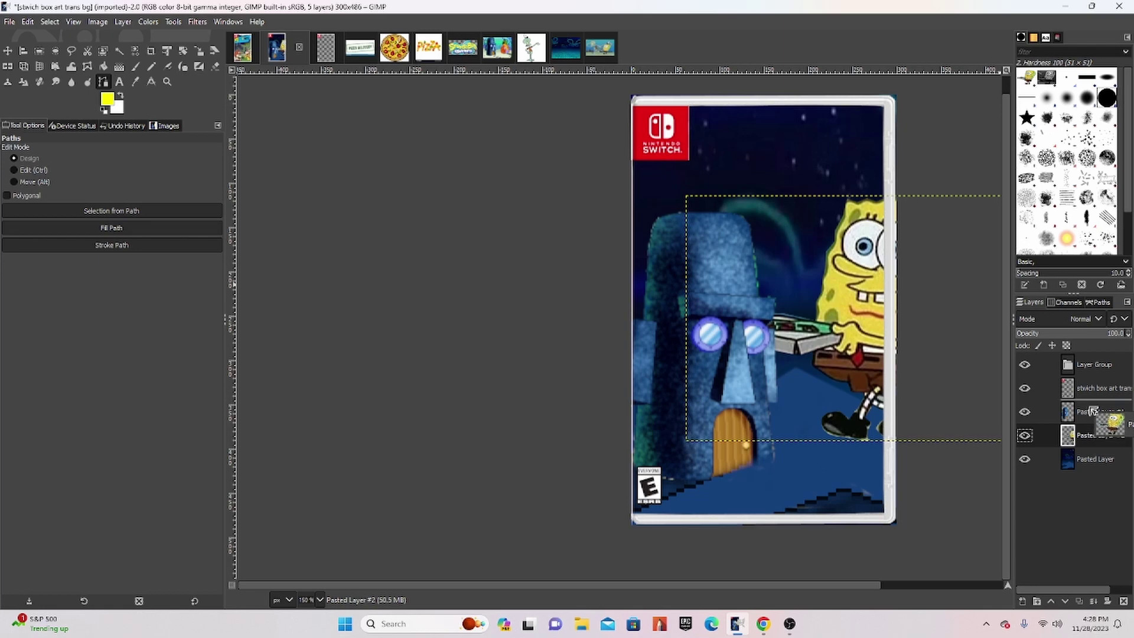
Reposition the SpongeBob layer on the cover, undoing an accidental background shift
{"action": "left_click", "coordinate": [12, 51]}
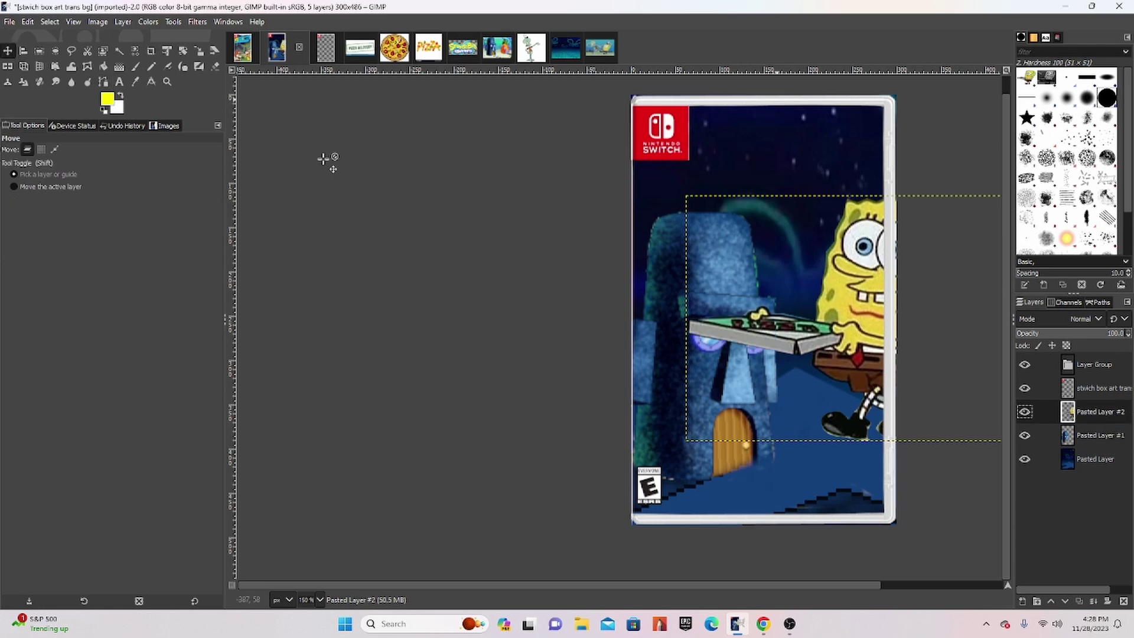
{"action": "left_click_drag", "start_coordinate": [829, 294], "coordinate": [709, 354]}
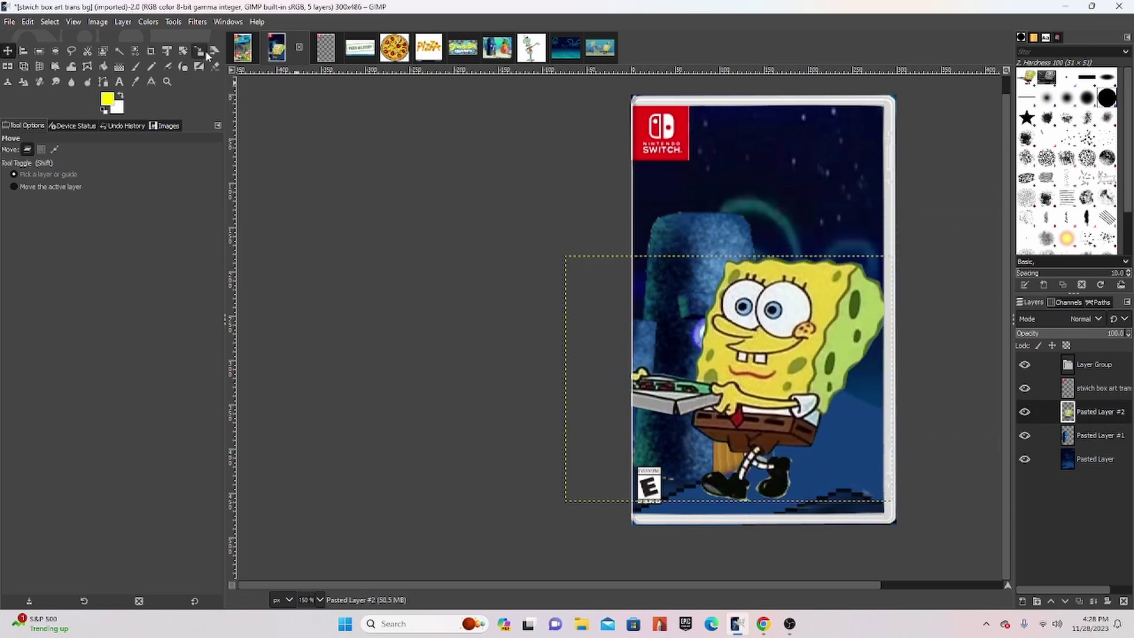
{"action": "left_click_drag", "start_coordinate": [612, 229], "coordinate": [786, 369]}
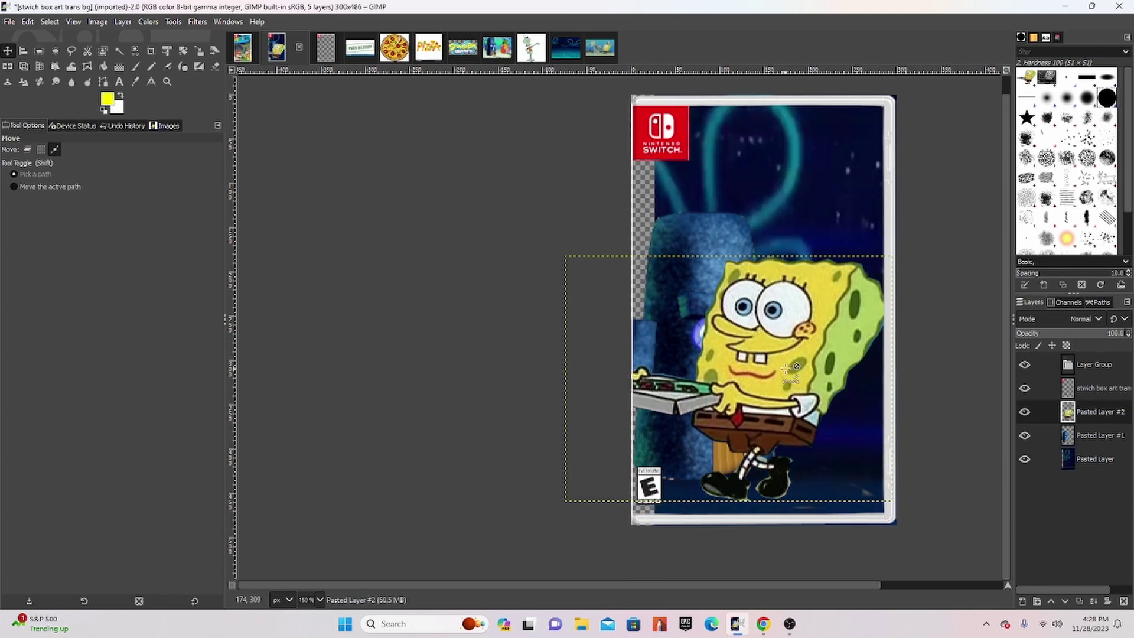
{"action": "key", "text": "ctrl+z"}
{"action": "key", "text": "ctrl+y"}
{"action": "key", "text": "ctrl+z"}
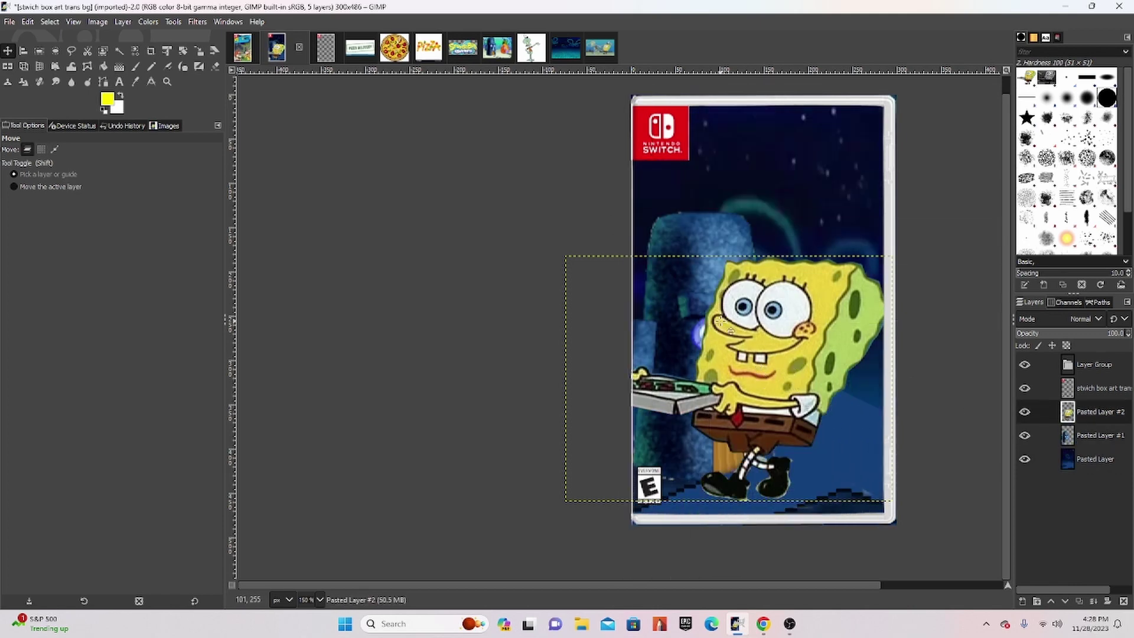
{"action": "mouse_move", "coordinate": [721, 323]}
{"action": "left_mouse_down"}
{"action": "mouse_move", "coordinate": [754, 260]}
{"action": "mouse_move", "coordinate": [679, 428]}
{"action": "left_mouse_up"}
Scale SpongeBob to about 101x76 and place him at the cover's lower right
{"action": "left_click", "coordinate": [199, 50]}
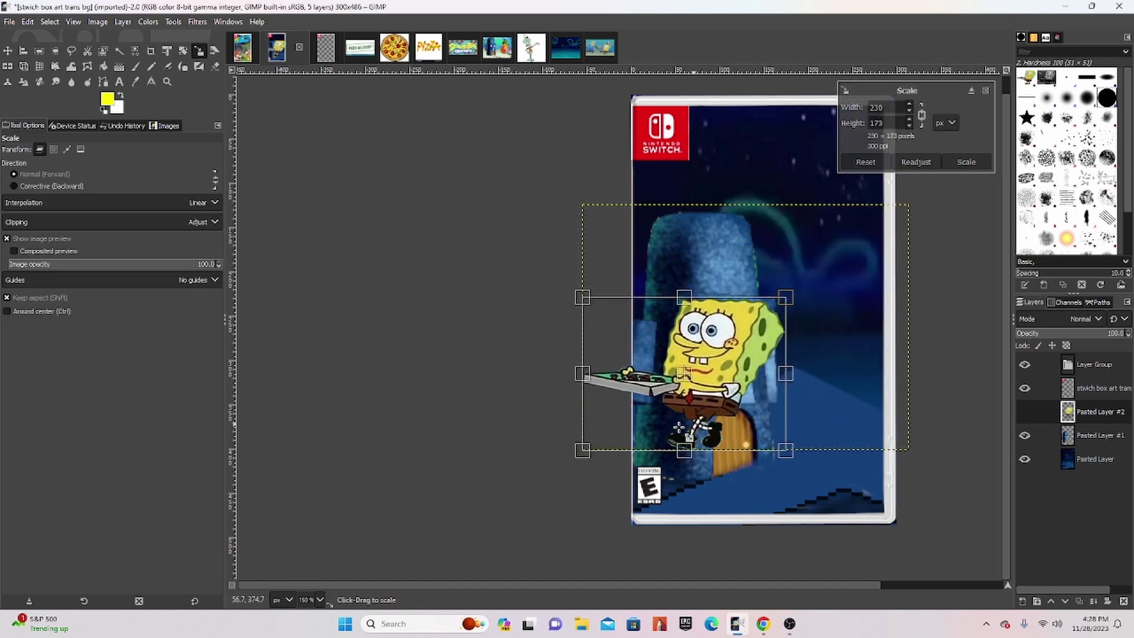
{"action": "left_click_drag", "start_coordinate": [679, 428], "coordinate": [512, 438]}
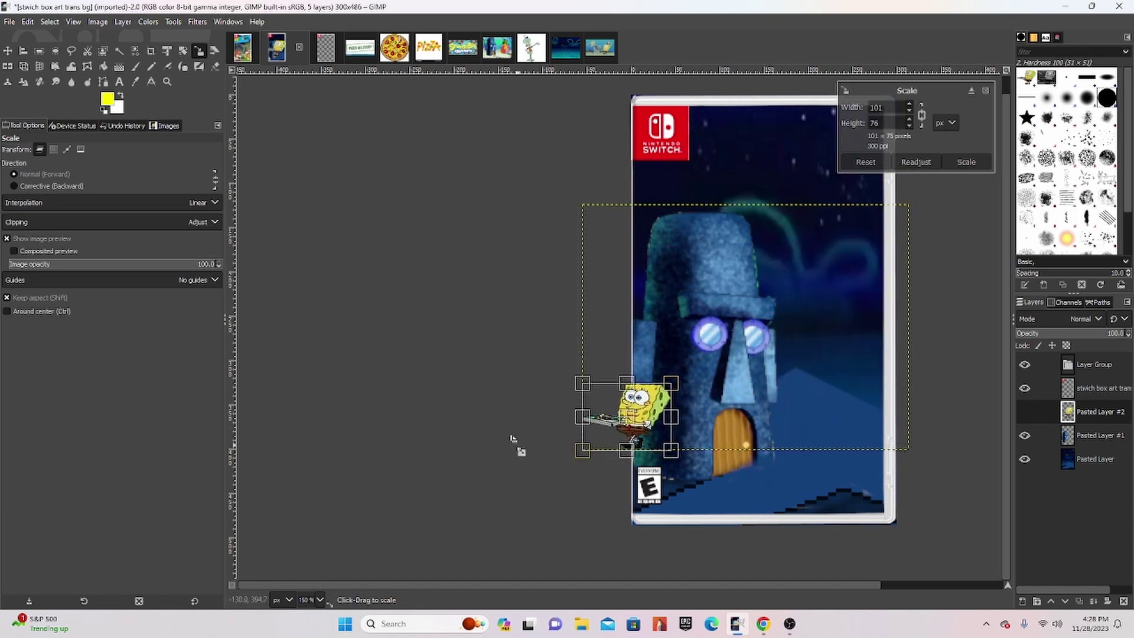
{"action": "key", "text": "m"}
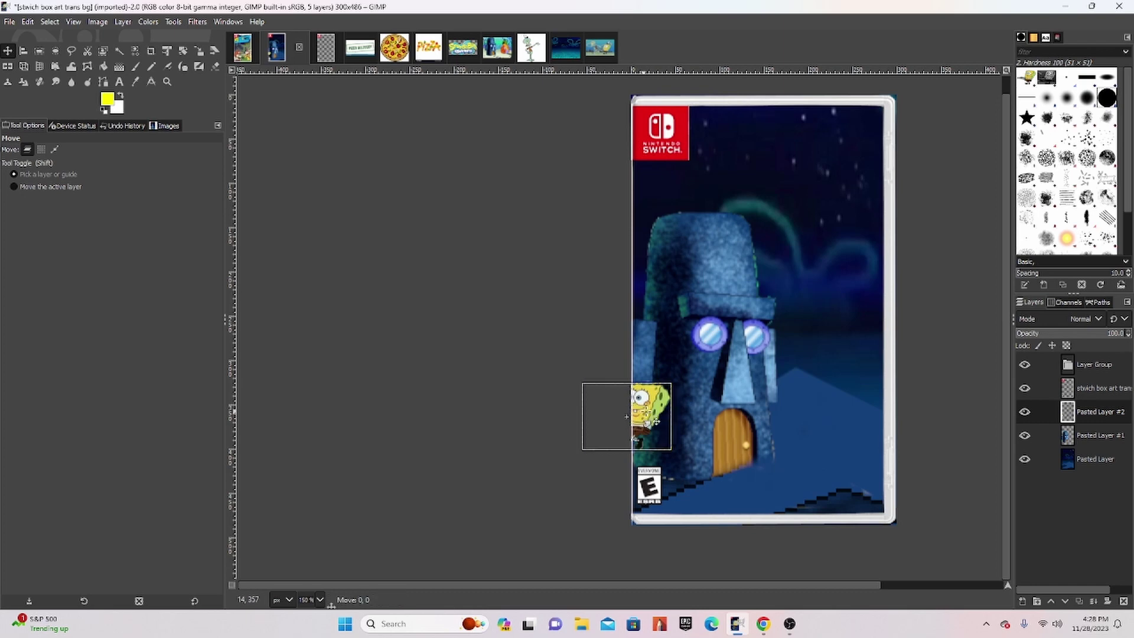
{"action": "left_click_drag", "start_coordinate": [656, 422], "coordinate": [867, 467]}
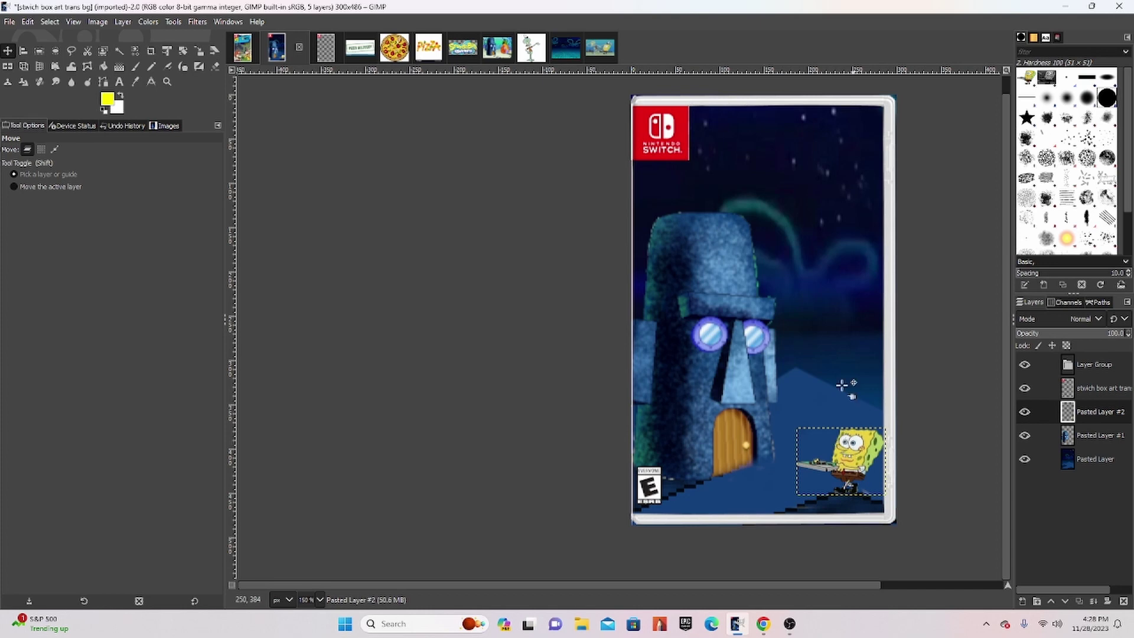
{"action": "left_click", "coordinate": [542, 53]}
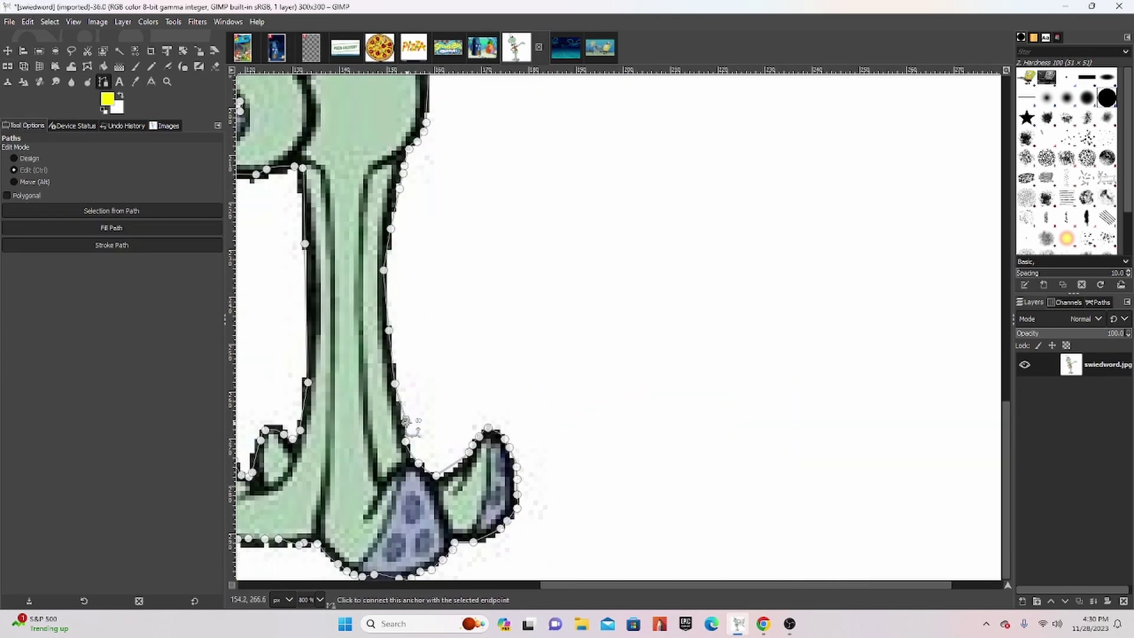
Convert Squidward's path to a selection, copy it and paste it onto the box art
{"action": "left_click", "coordinate": [1098, 303]}
{"action": "right_click", "coordinate": [1080, 334]}
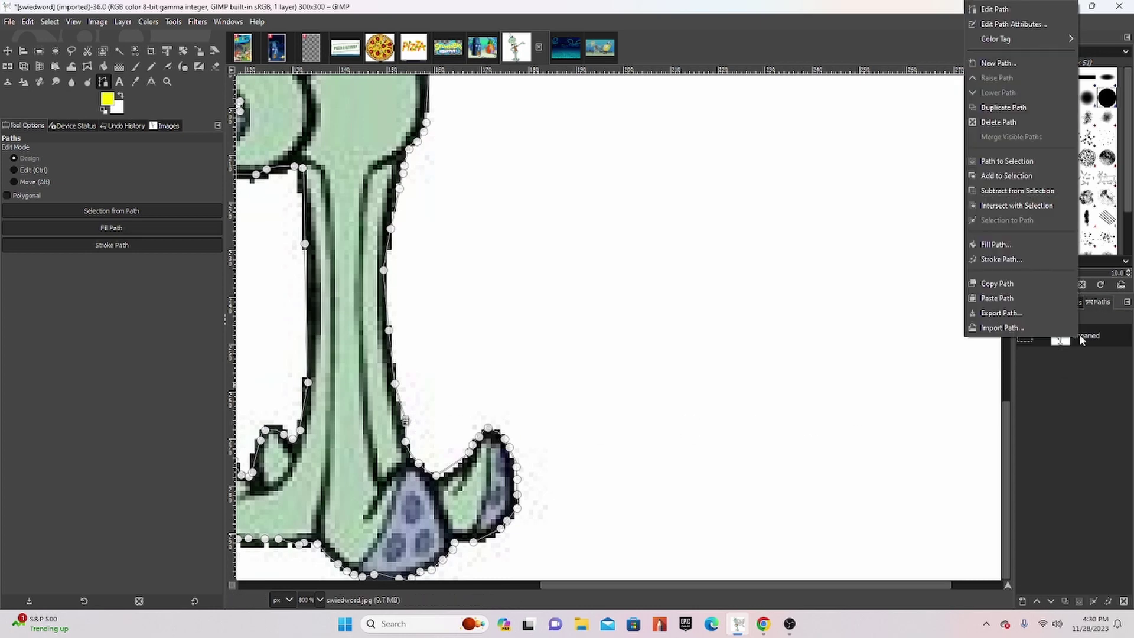
{"action": "left_click", "coordinate": [1020, 163]}
{"action": "key", "text": "ctrl+c"}
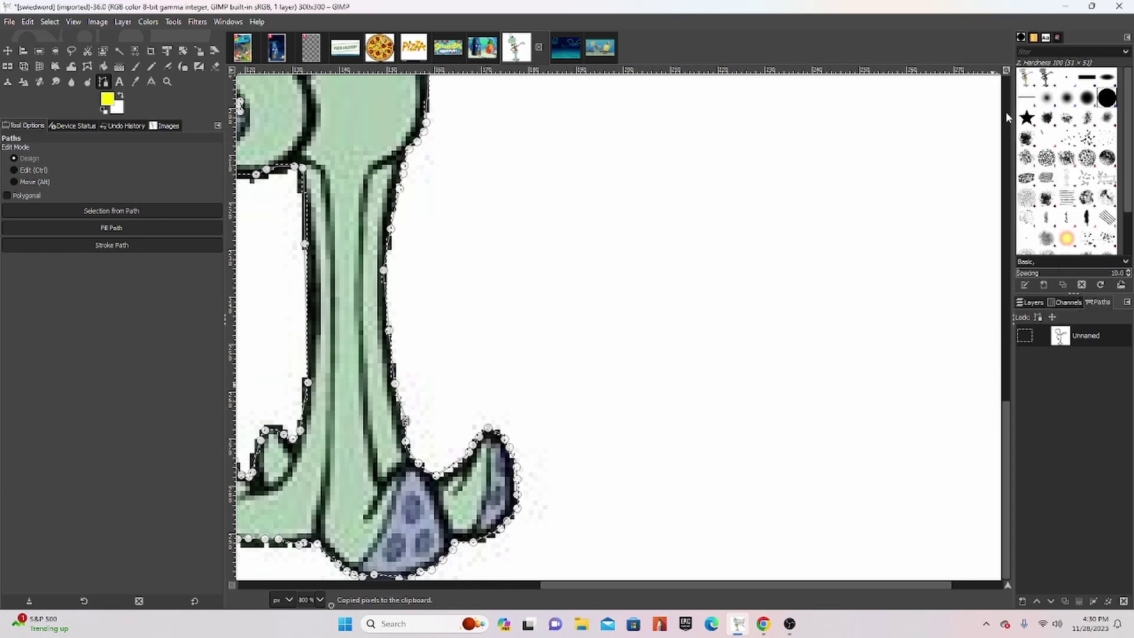
{"action": "left_click", "coordinate": [282, 56]}
{"action": "key", "text": "ctrl+v"}
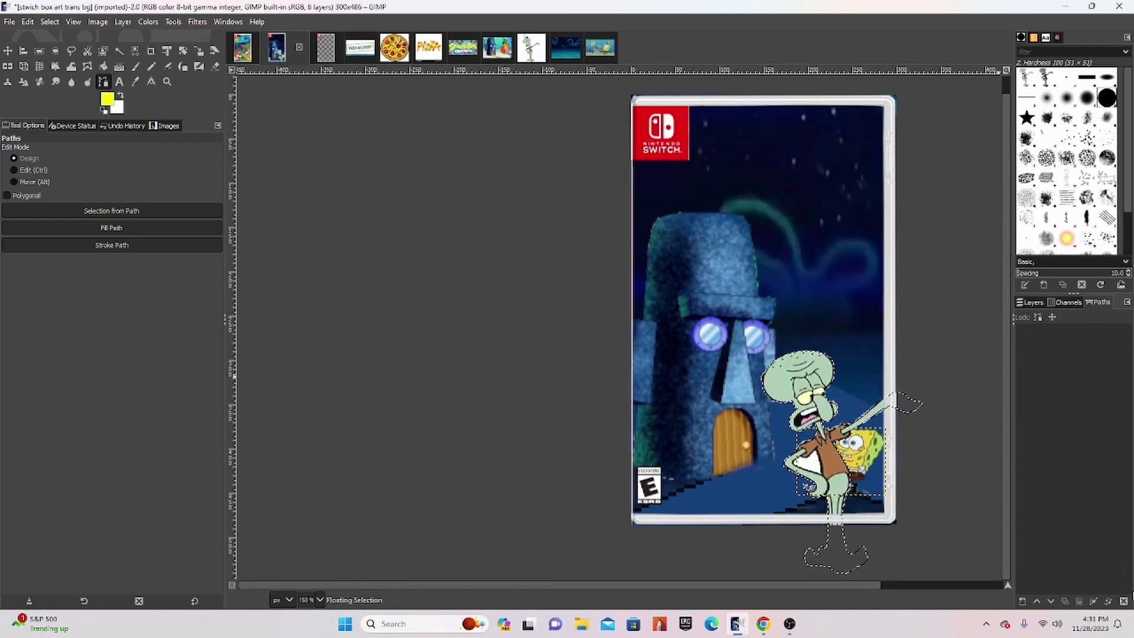
Delete the floating Squidward paste and return to the Squidward image
{"action": "left_click", "coordinate": [1030, 303]}
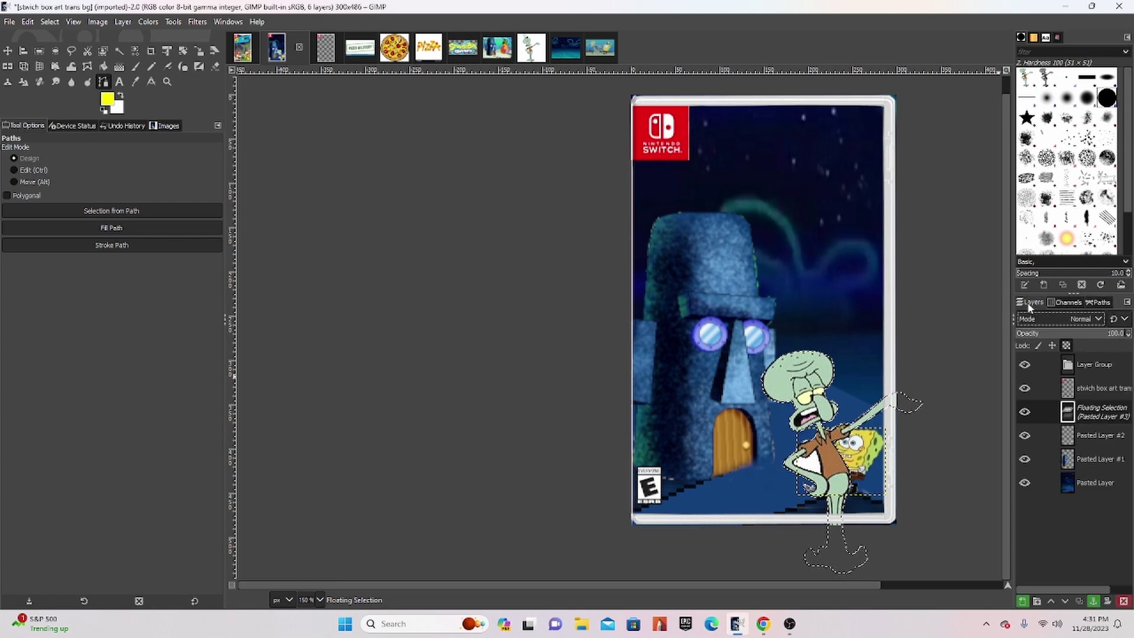
{"action": "left_click", "coordinate": [1123, 601]}
{"action": "left_click", "coordinate": [531, 47]}
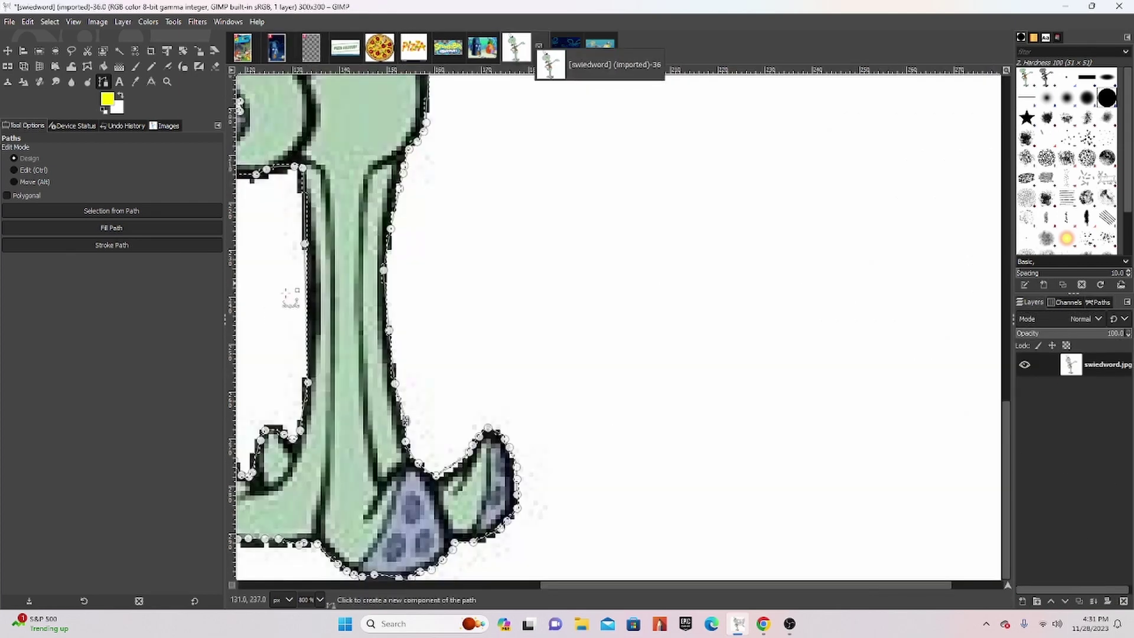
{"action": "left_click_drag", "start_coordinate": [685, 586], "coordinate": [504, 586]}
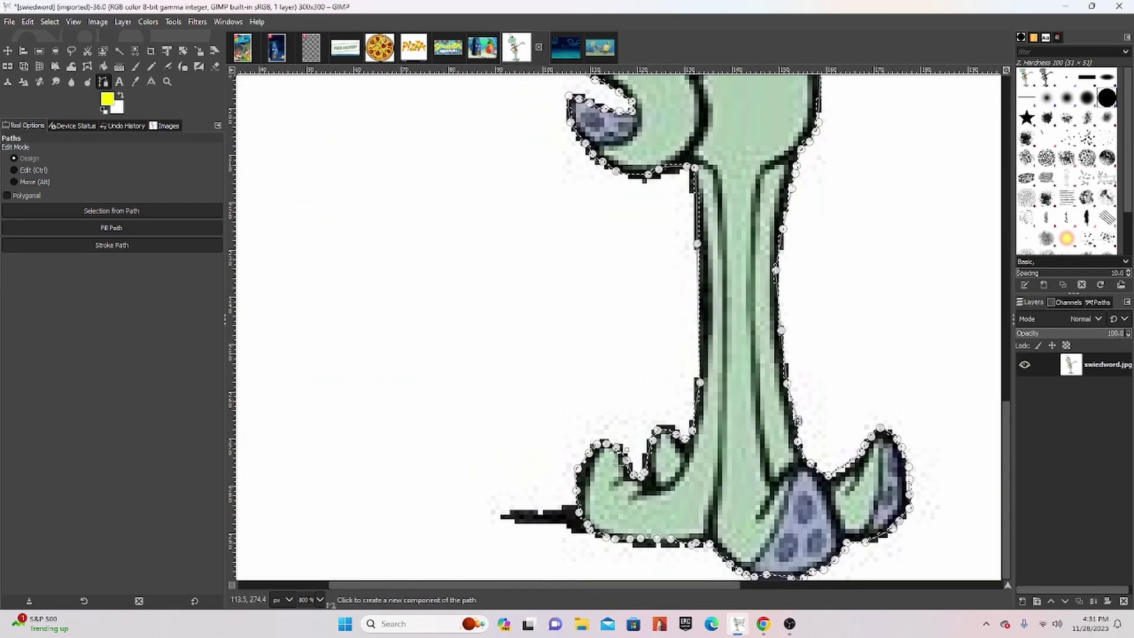
{"action": "scroll", "coordinate": [592, 335], "scroll_direction": "up", "scroll_amount": 5}
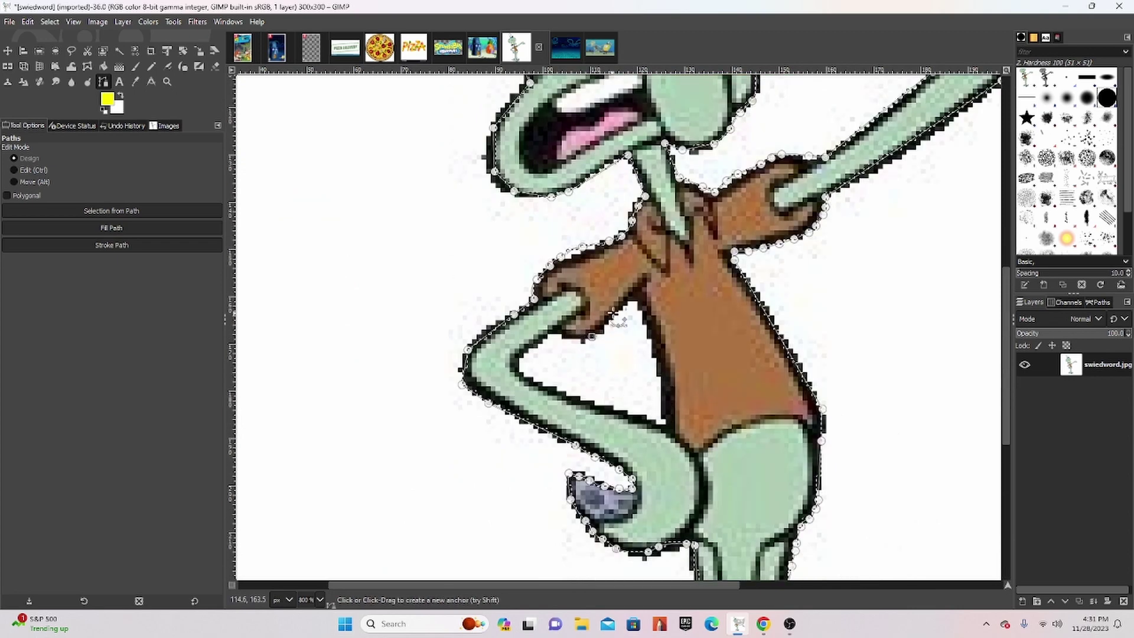
Add path anchors around the gap inside Squidward's arm to exclude it
{"action": "left_click", "coordinate": [631, 304]}
{"action": "left_click", "coordinate": [661, 424]}
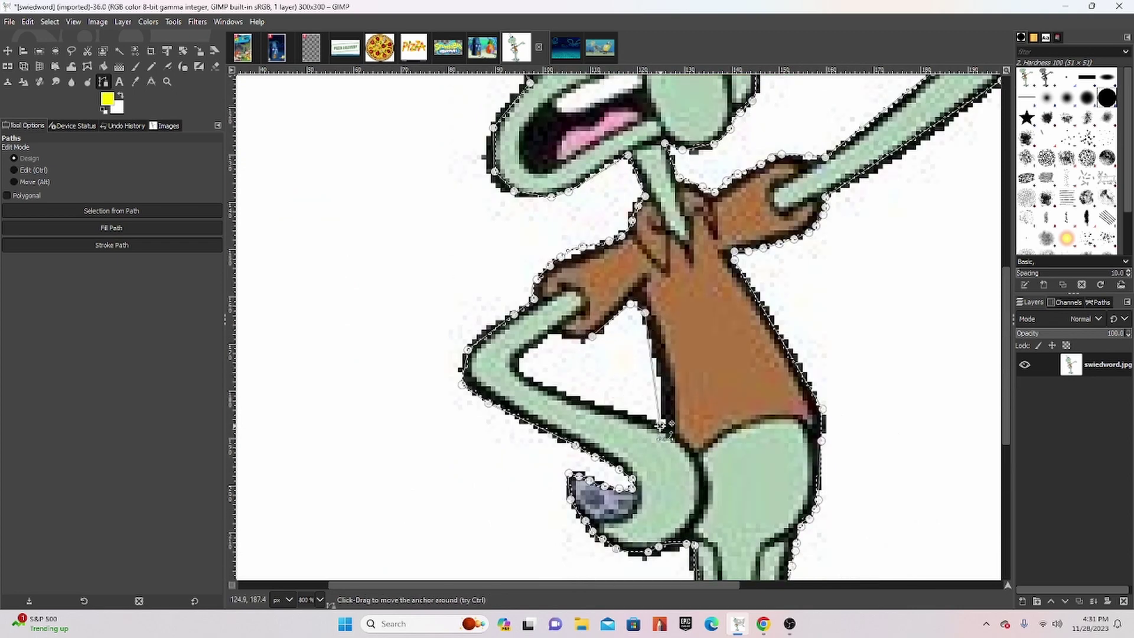
{"action": "left_click", "coordinate": [524, 376]}
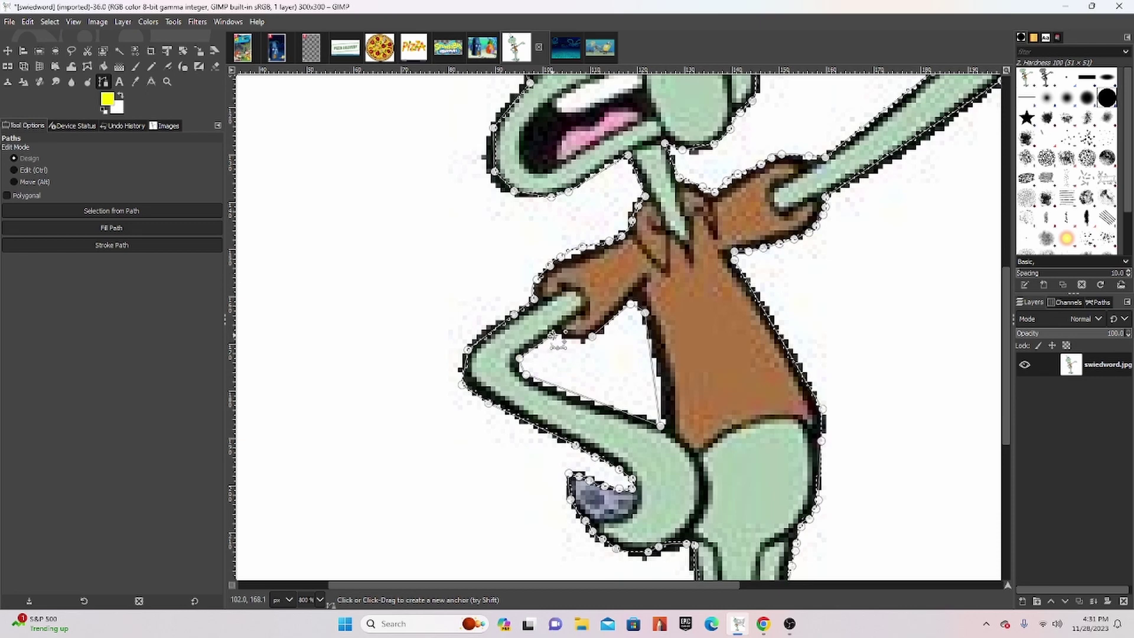
{"action": "left_click", "coordinate": [553, 336]}
{"action": "left_click", "coordinate": [568, 341]}
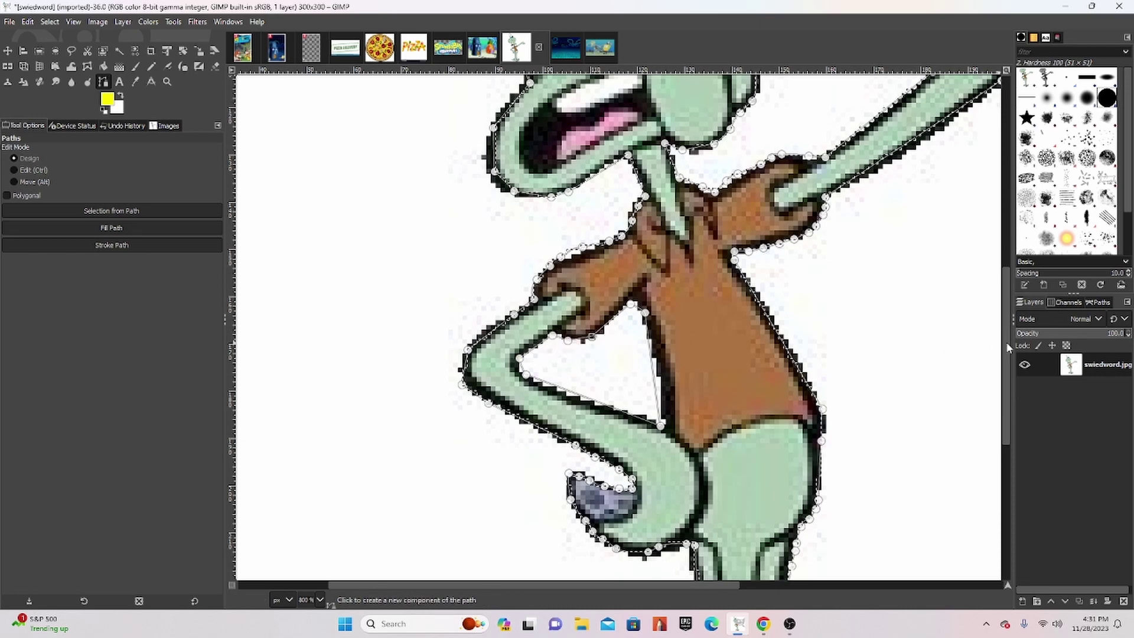
Convert the refined path to a selection and paste Squidward onto the box art
{"action": "left_click", "coordinate": [1098, 302]}
{"action": "right_click", "coordinate": [1082, 335]}
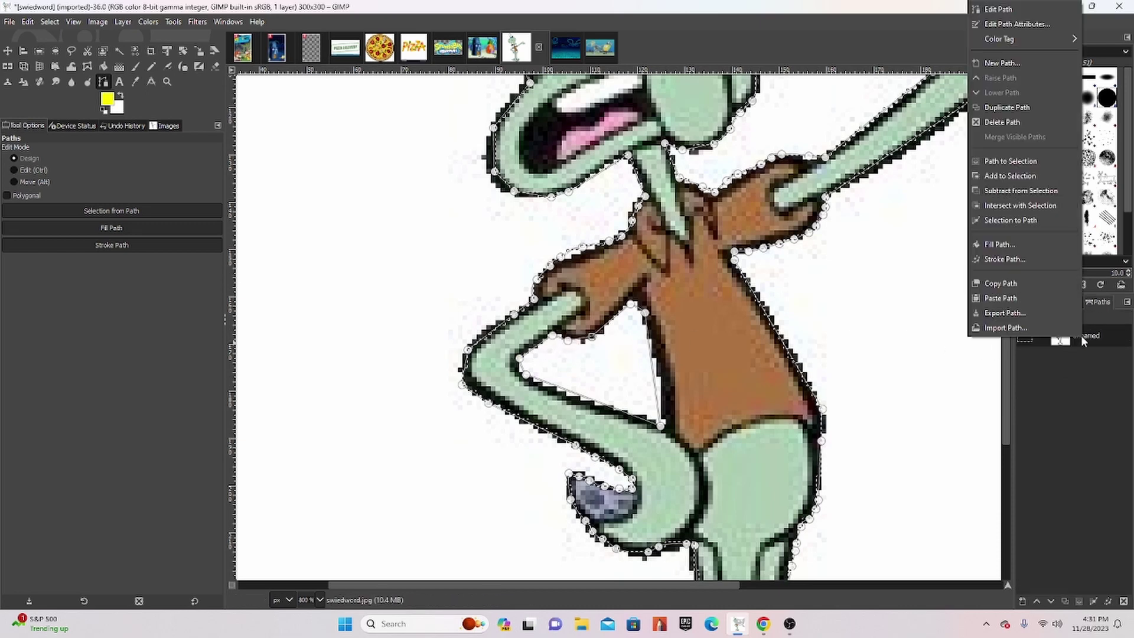
{"action": "left_click", "coordinate": [1028, 160]}
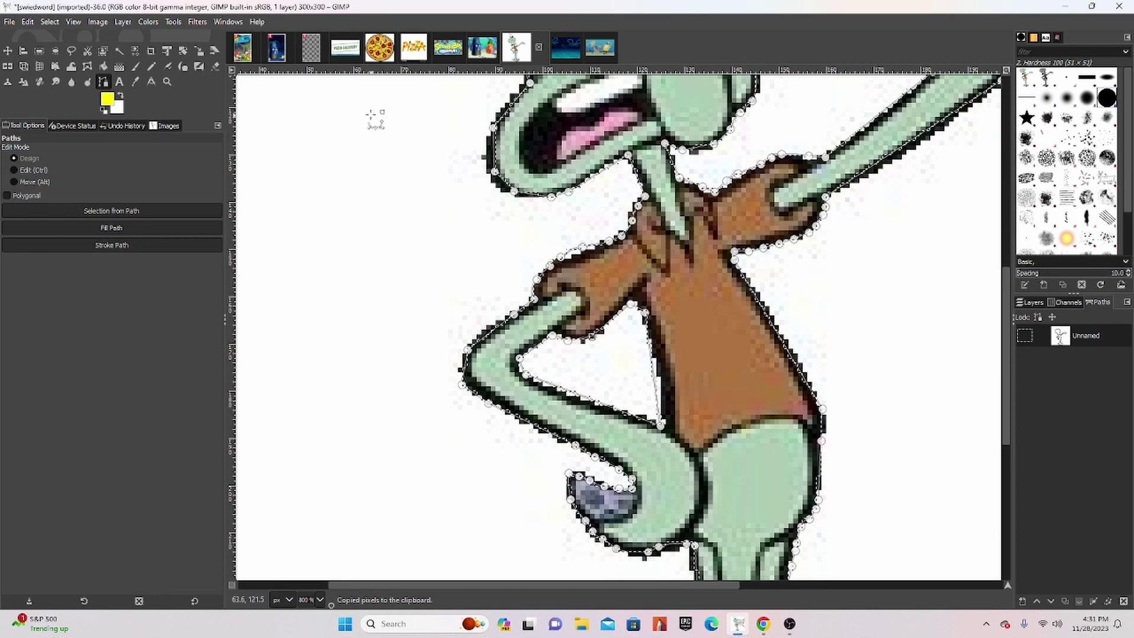
{"action": "left_click", "coordinate": [287, 56]}
{"action": "key", "text": "ctrl+v"}
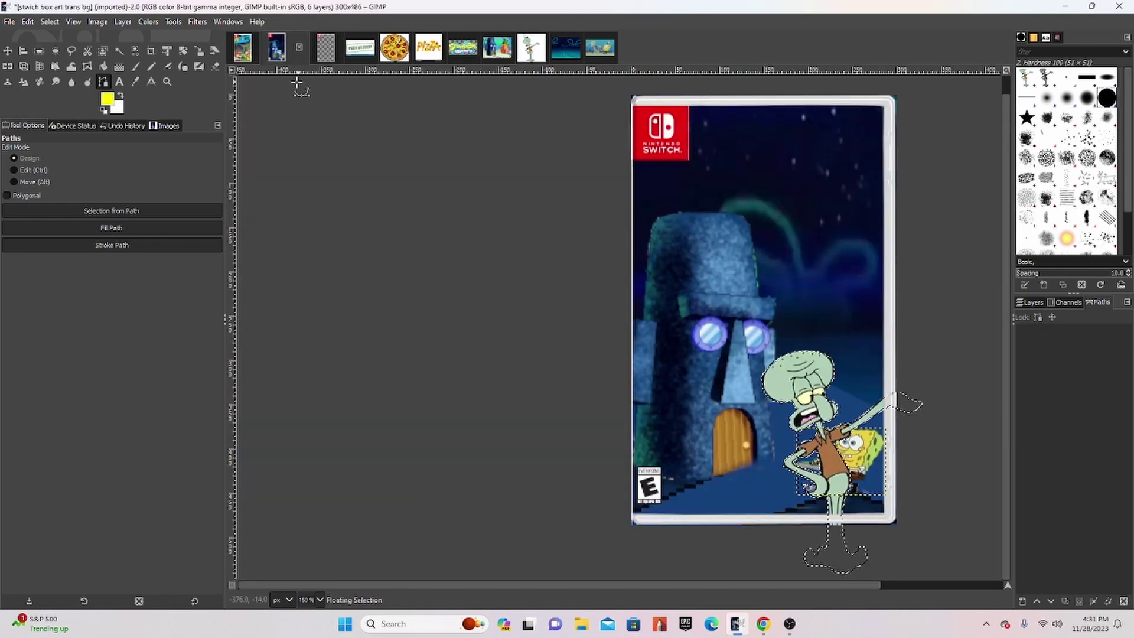
Scale Squidward to about 76x105 and move him onto the house's door
{"action": "left_click", "coordinate": [8, 51]}
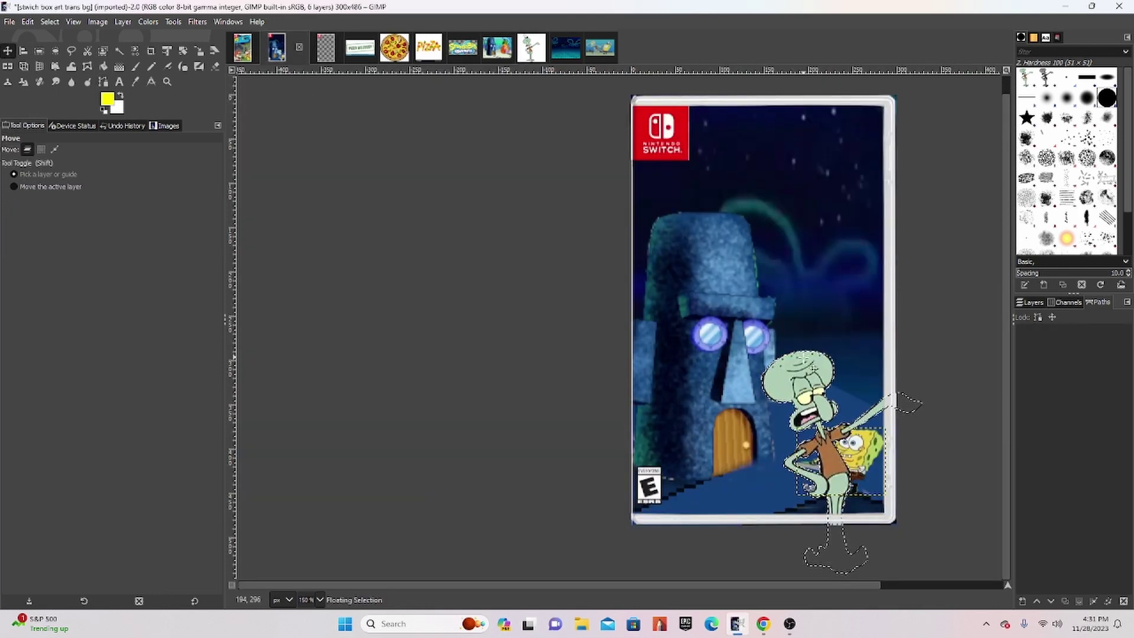
{"action": "left_click_drag", "start_coordinate": [815, 375], "coordinate": [698, 274]}
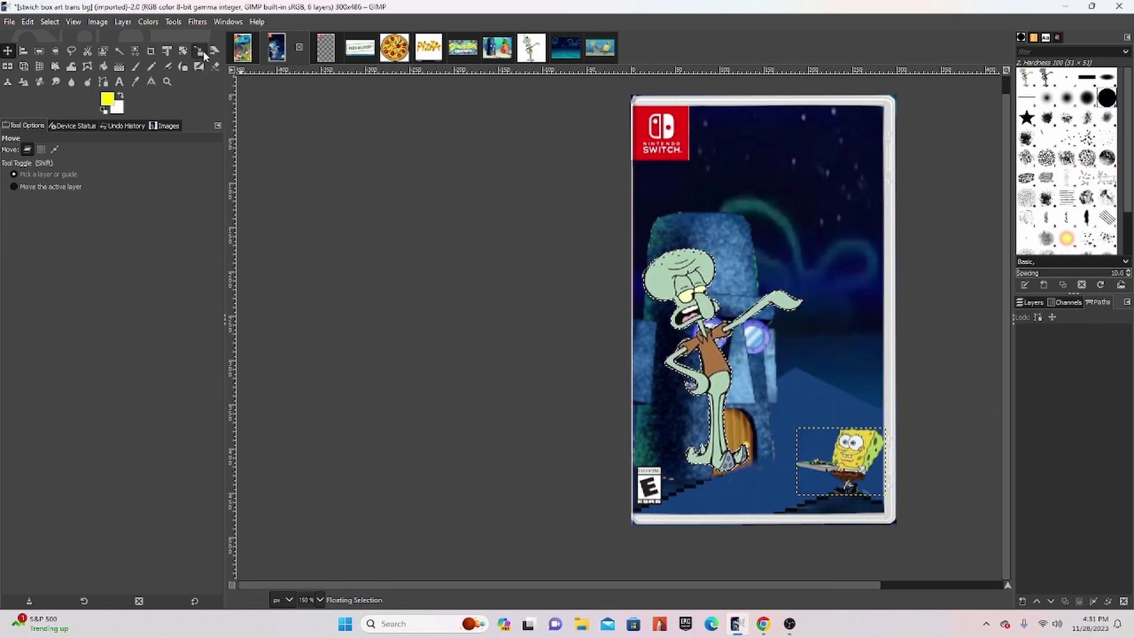
{"action": "left_click", "coordinate": [198, 50]}
{"action": "left_click_drag", "start_coordinate": [664, 275], "coordinate": [746, 391]}
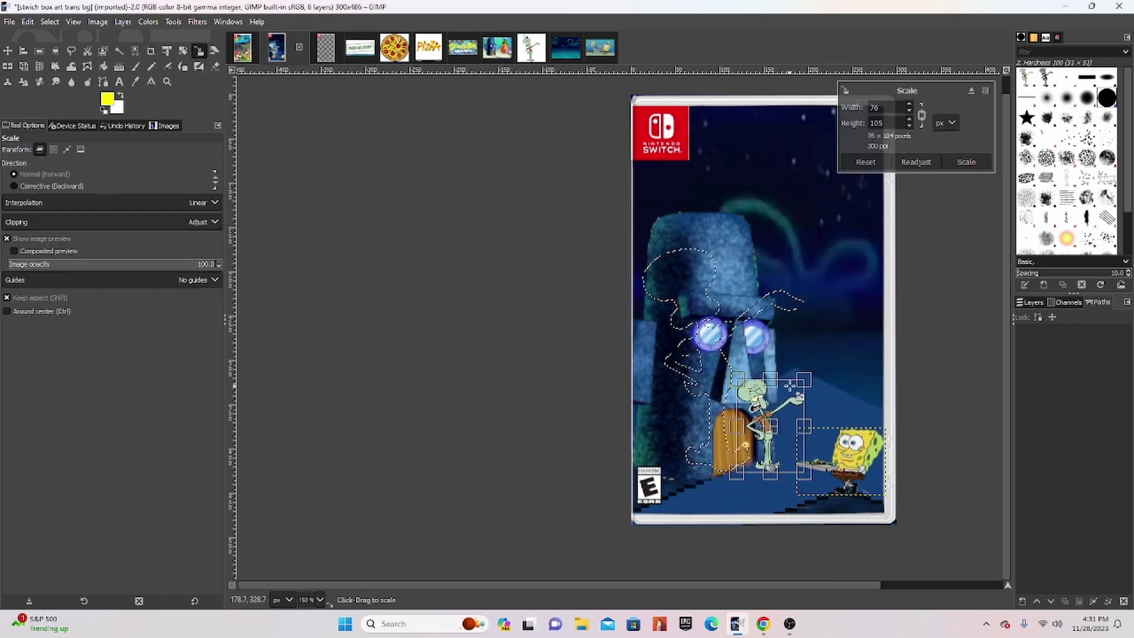
{"action": "left_click", "coordinate": [7, 51]}
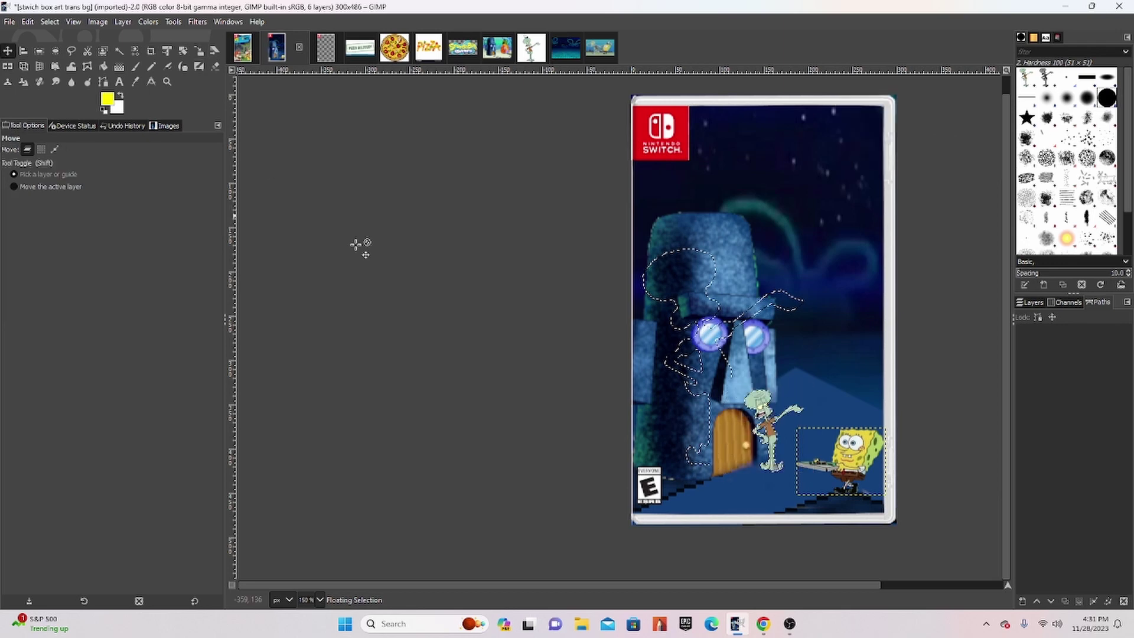
{"action": "left_click_drag", "start_coordinate": [781, 460], "coordinate": [737, 473]}
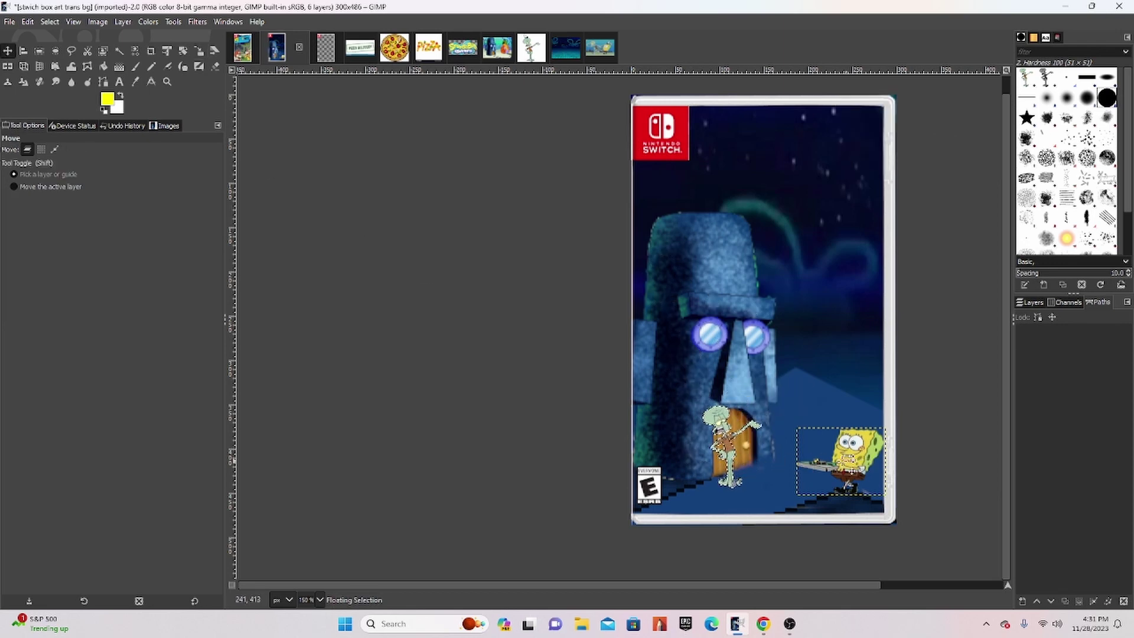
Put Squidward on his own layer in front of the door and shift SpongeBob left
{"action": "key", "text": "ctrl+h"}
{"action": "left_click_drag", "start_coordinate": [848, 456], "coordinate": [833, 459]}
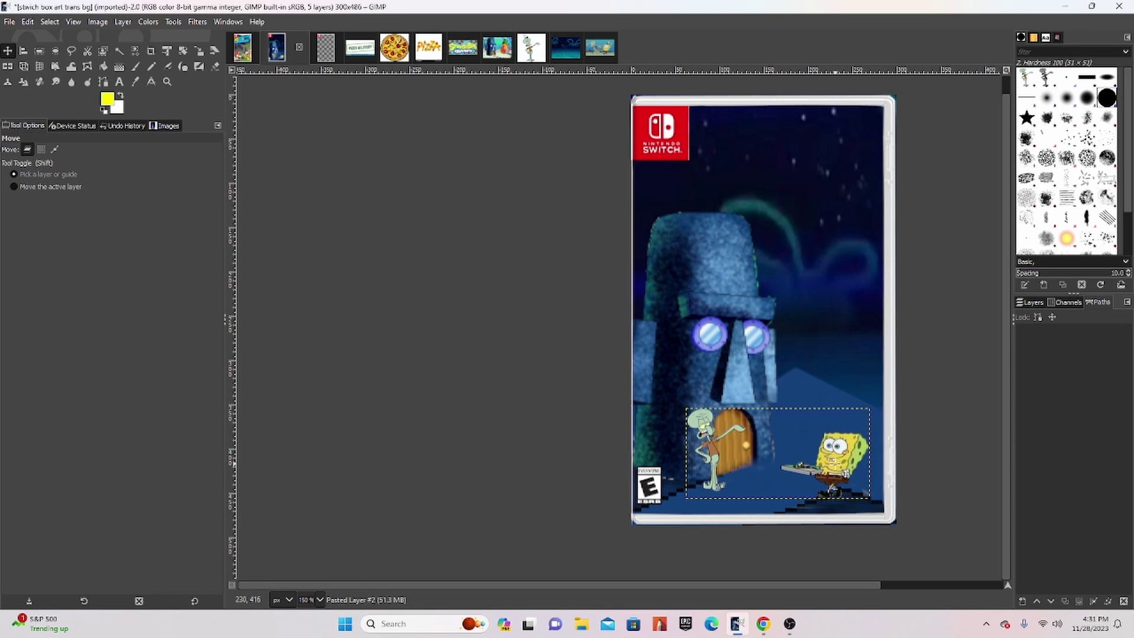
{"action": "key", "text": "ctrl+z"}
{"action": "key", "text": "ctrl+z"}
{"action": "left_click", "coordinate": [1027, 303]}
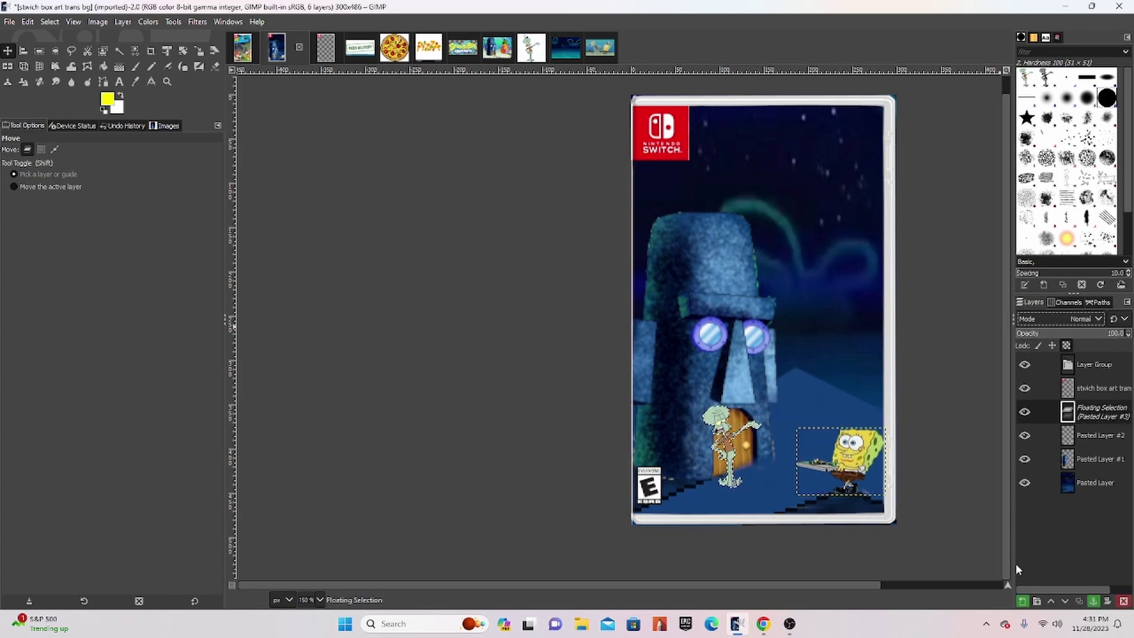
{"action": "key", "text": "ctrl+z"}
{"action": "left_click_drag", "start_coordinate": [738, 463], "coordinate": [736, 466]}
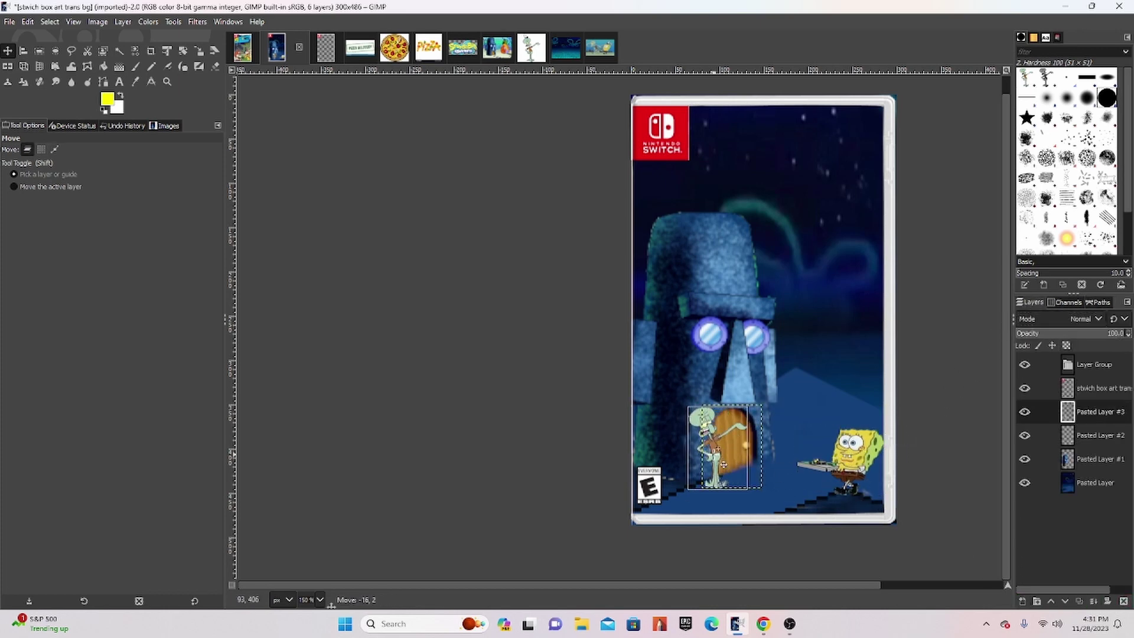
{"action": "left_click_drag", "start_coordinate": [849, 455], "coordinate": [830, 460]}
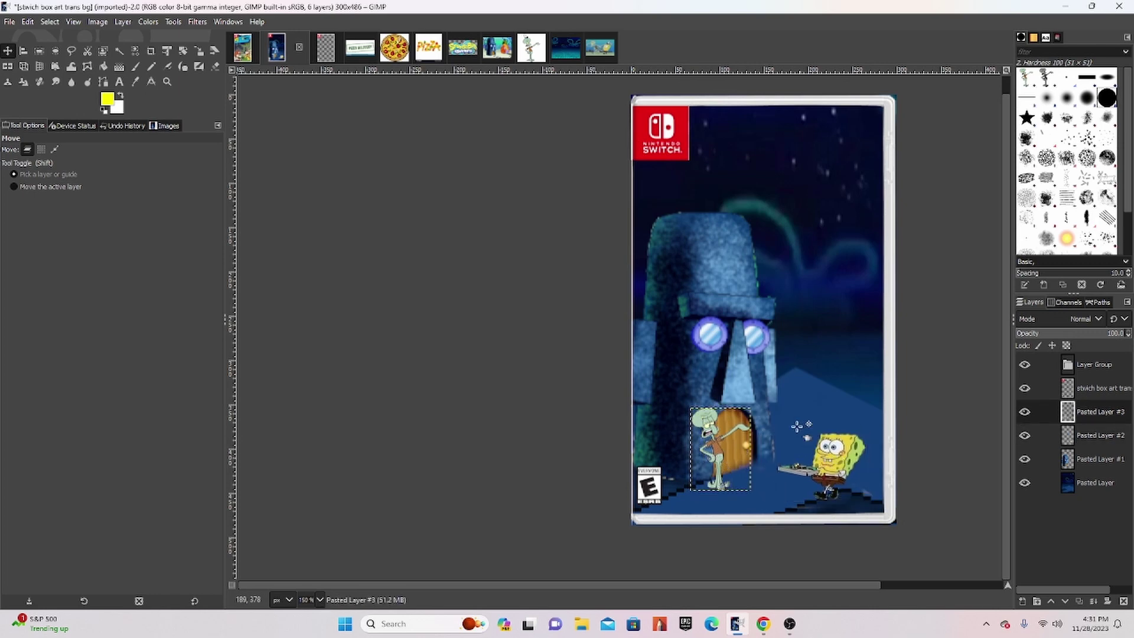
{"action": "left_click", "coordinate": [465, 53]}
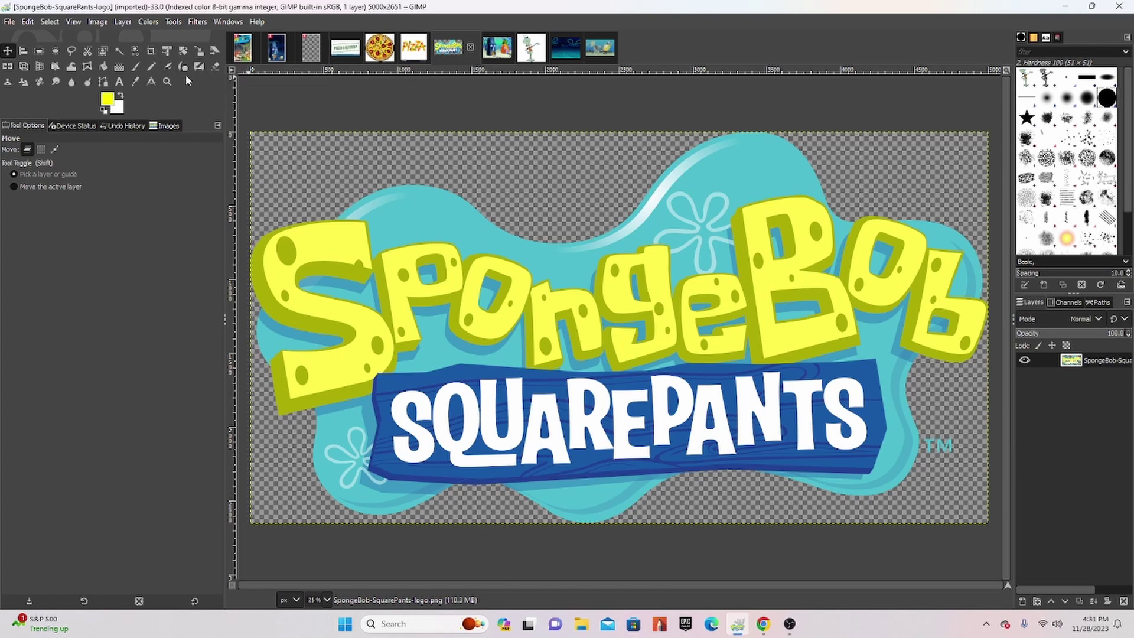
Lasso the SpongeBob wordmark at the top of the logo with Free Select
{"action": "left_click", "coordinate": [72, 50]}
{"action": "mouse_move", "coordinate": [353, 153]}
{"action": "left_mouse_down"}
{"action": "mouse_move", "coordinate": [823, 127]}
{"action": "mouse_move", "coordinate": [978, 194]}
{"action": "left_mouse_up"}
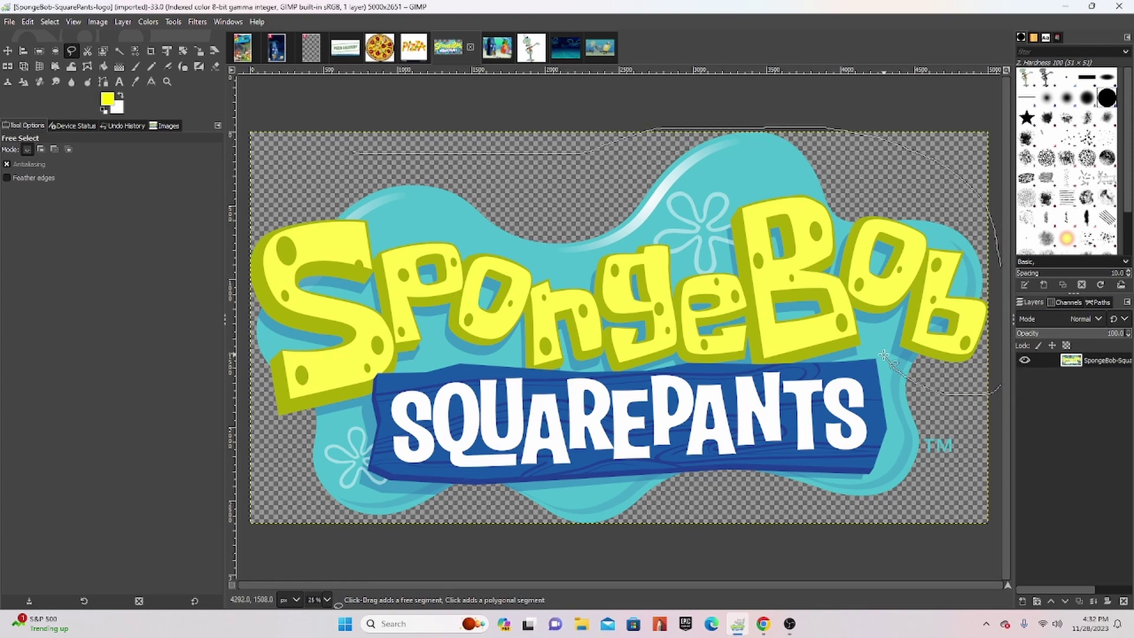
{"action": "scroll", "coordinate": [883, 355], "scroll_direction": "up", "scroll_amount": 2}
{"action": "scroll", "coordinate": [817, 362], "scroll_direction": "up", "scroll_amount": 1}
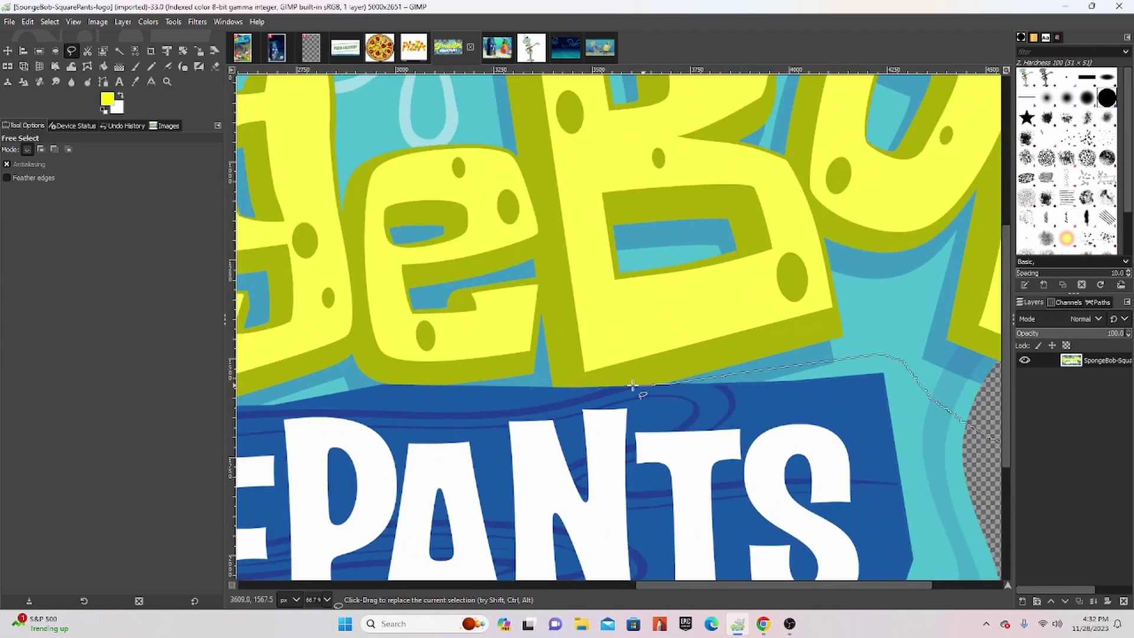
{"action": "scroll", "coordinate": [632, 385], "scroll_direction": "left", "scroll_amount": 10}
{"action": "scroll", "coordinate": [541, 319], "scroll_direction": "down", "scroll_amount": 3}
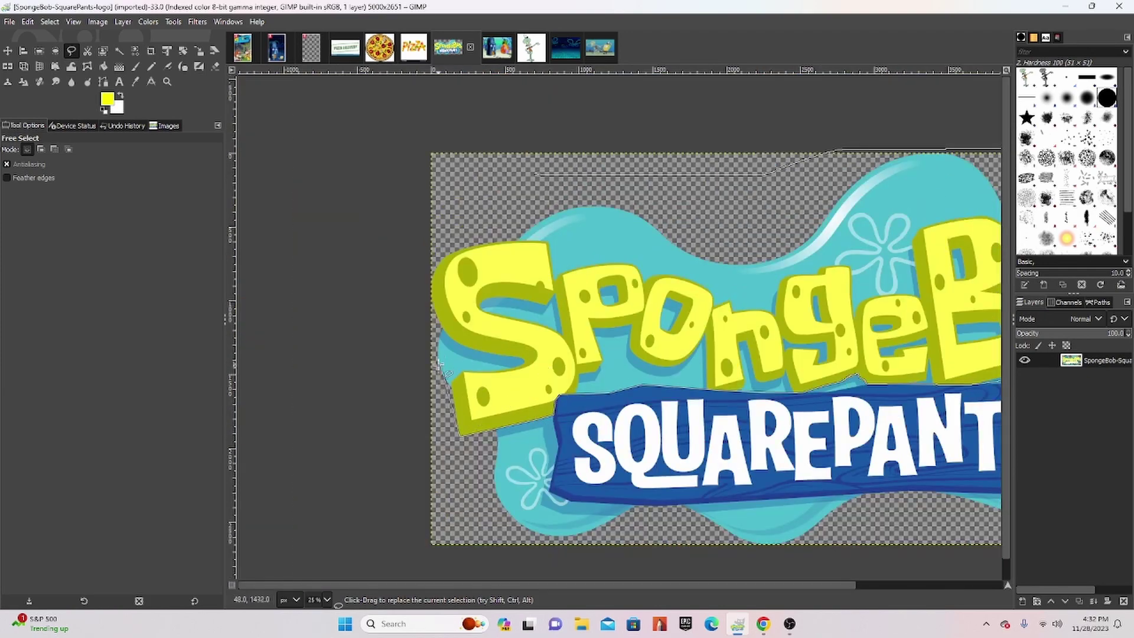
{"action": "left_click_drag", "start_coordinate": [434, 413], "coordinate": [456, 165]}
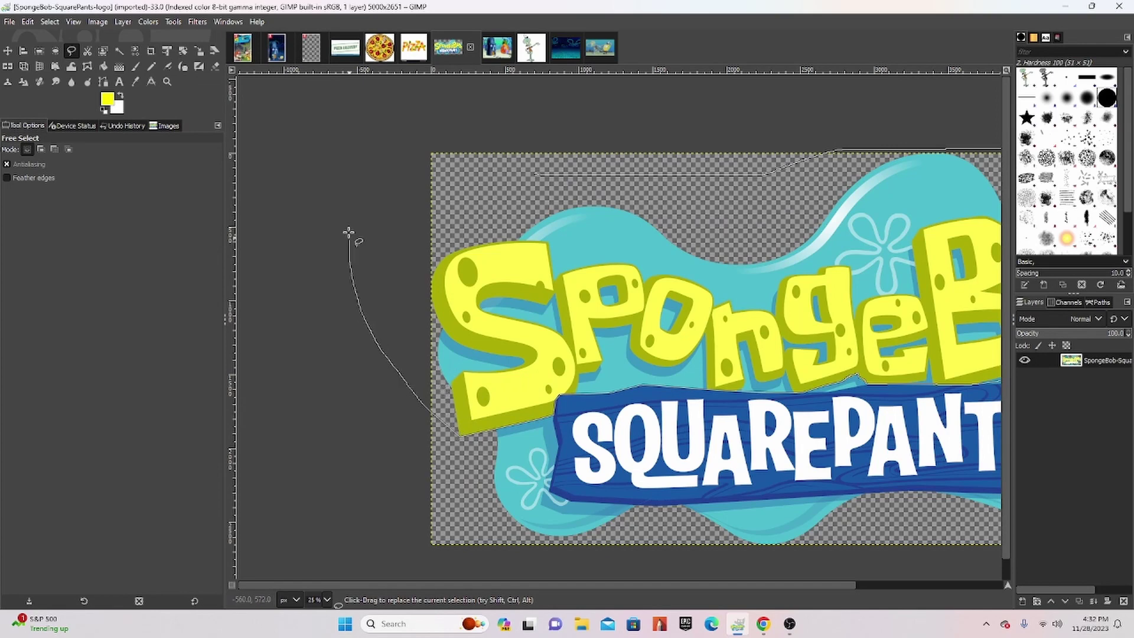
{"action": "double_click", "coordinate": [534, 174]}
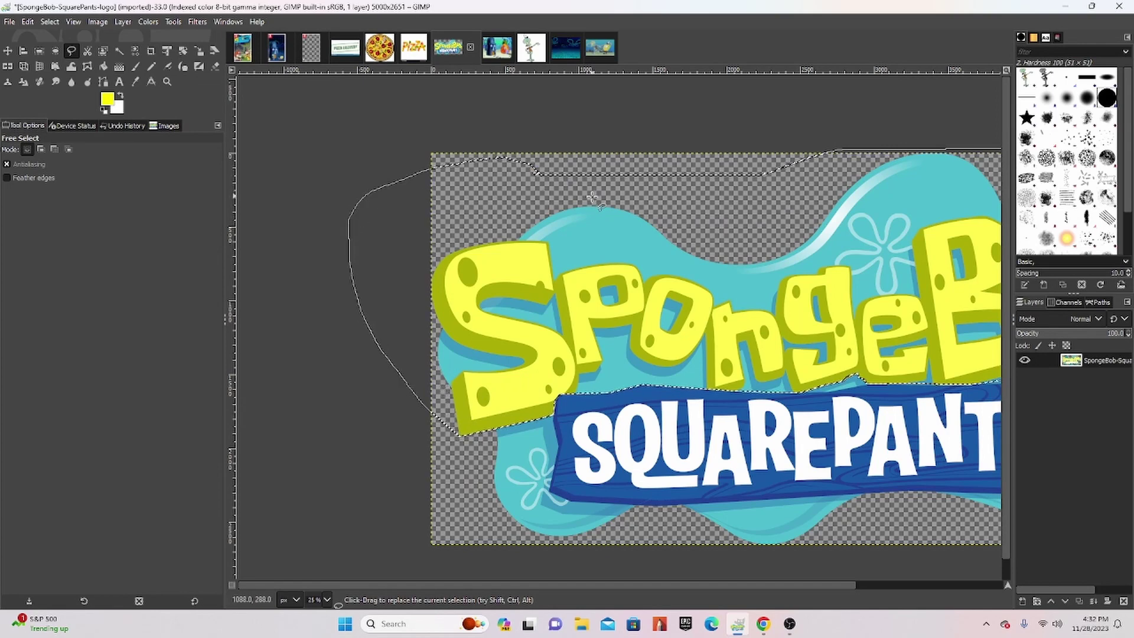
{"action": "left_click", "coordinate": [277, 48]}
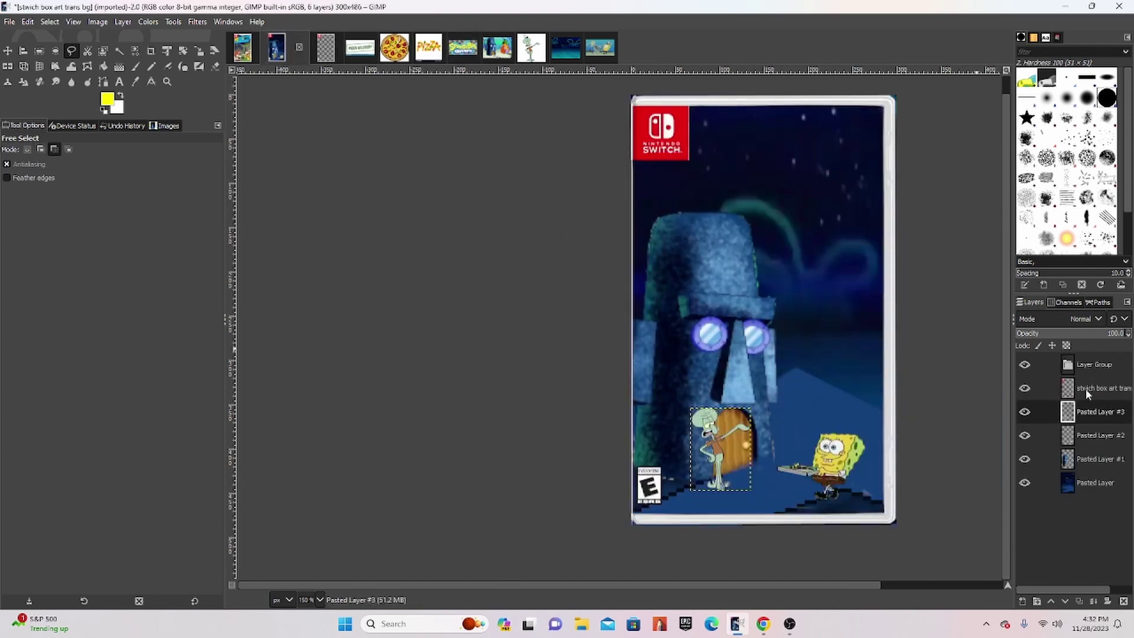
Paste the logo onto the cover as its own layer and move it aside
{"action": "key", "text": "ctrl+v"}
{"action": "left_click", "coordinate": [1025, 603]}
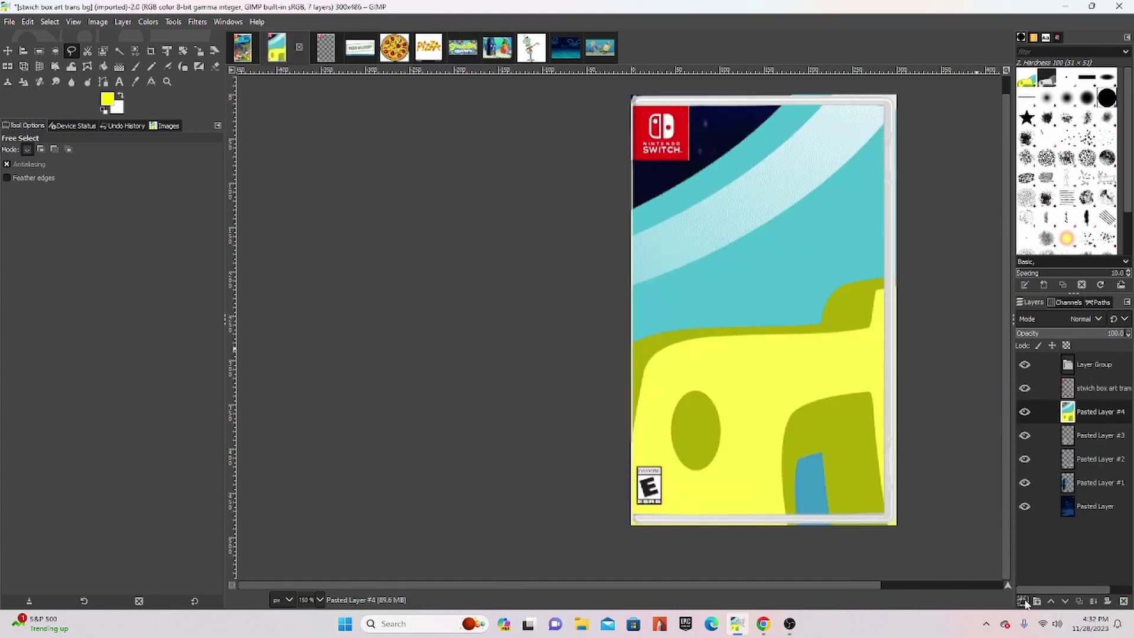
{"action": "left_click", "coordinate": [7, 51]}
{"action": "left_click_drag", "start_coordinate": [606, 297], "coordinate": [615, 119]}
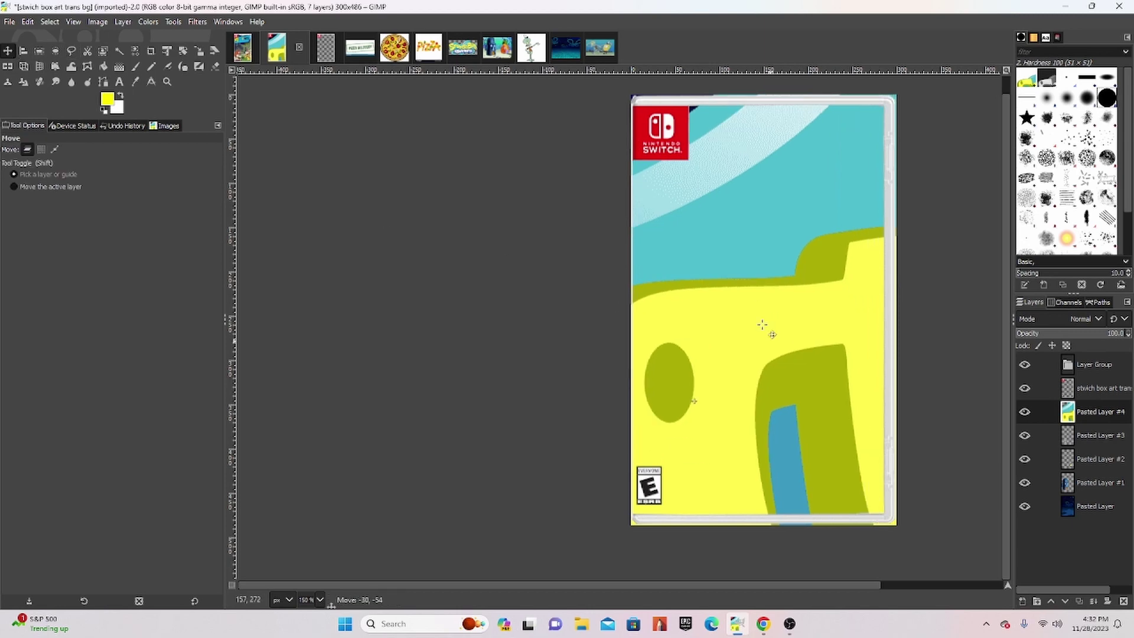
{"action": "scroll", "coordinate": [713, 171], "scroll_direction": "down", "scroll_amount": 3}
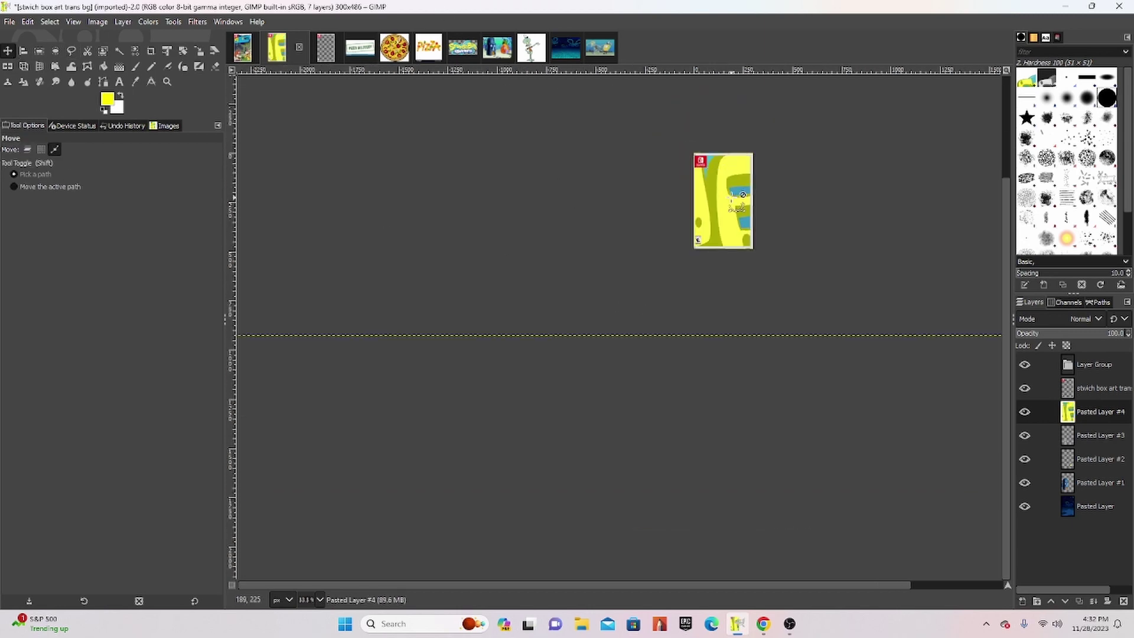
{"action": "scroll", "coordinate": [744, 189], "scroll_direction": "down", "scroll_amount": 5}
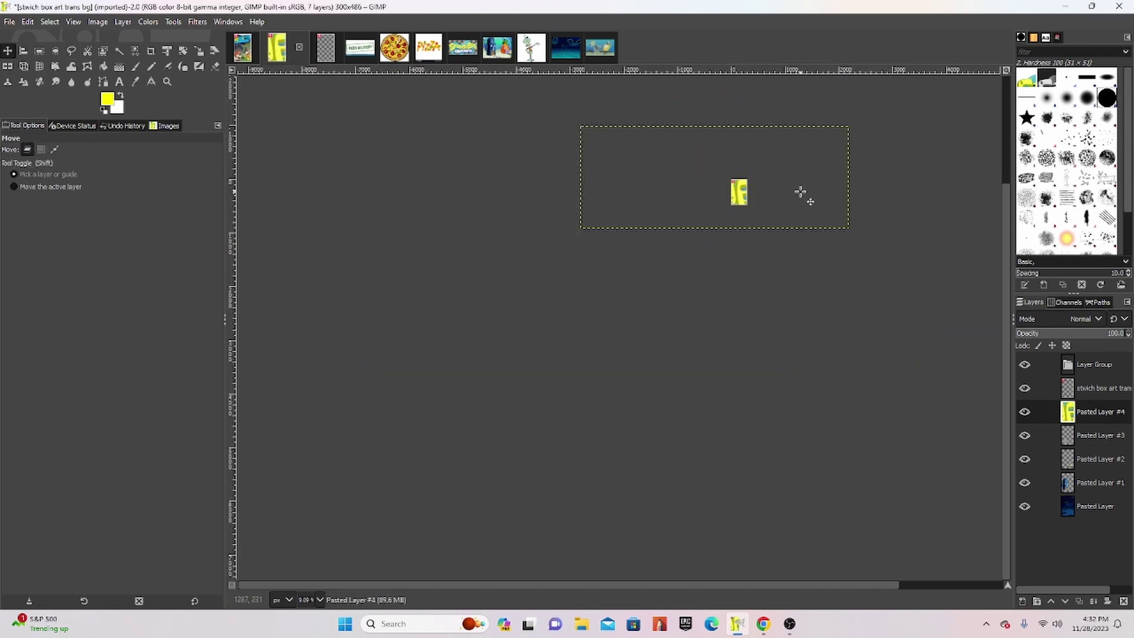
{"action": "left_click_drag", "start_coordinate": [800, 192], "coordinate": [737, 153]}
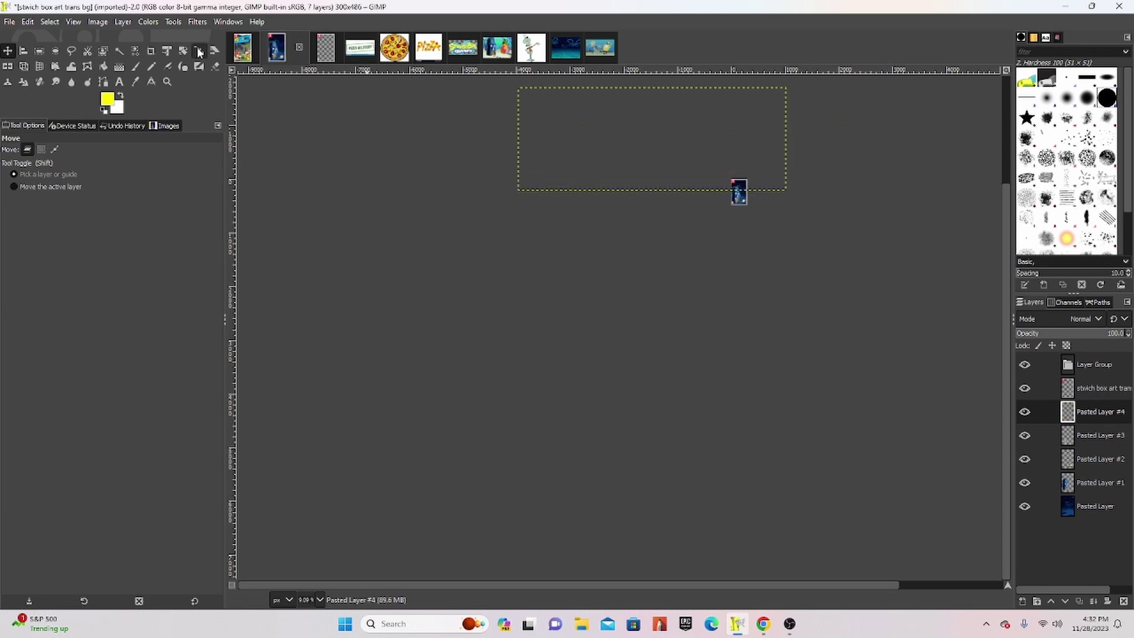
Shrink the oversized SpongeBob logo and move it over onto the cover
{"action": "left_click", "coordinate": [198, 51]}
{"action": "left_click", "coordinate": [538, 110]}
{"action": "left_click_drag", "start_coordinate": [538, 110], "coordinate": [781, 216]}
{"action": "scroll", "coordinate": [827, 242], "scroll_direction": "up", "scroll_amount": 1}
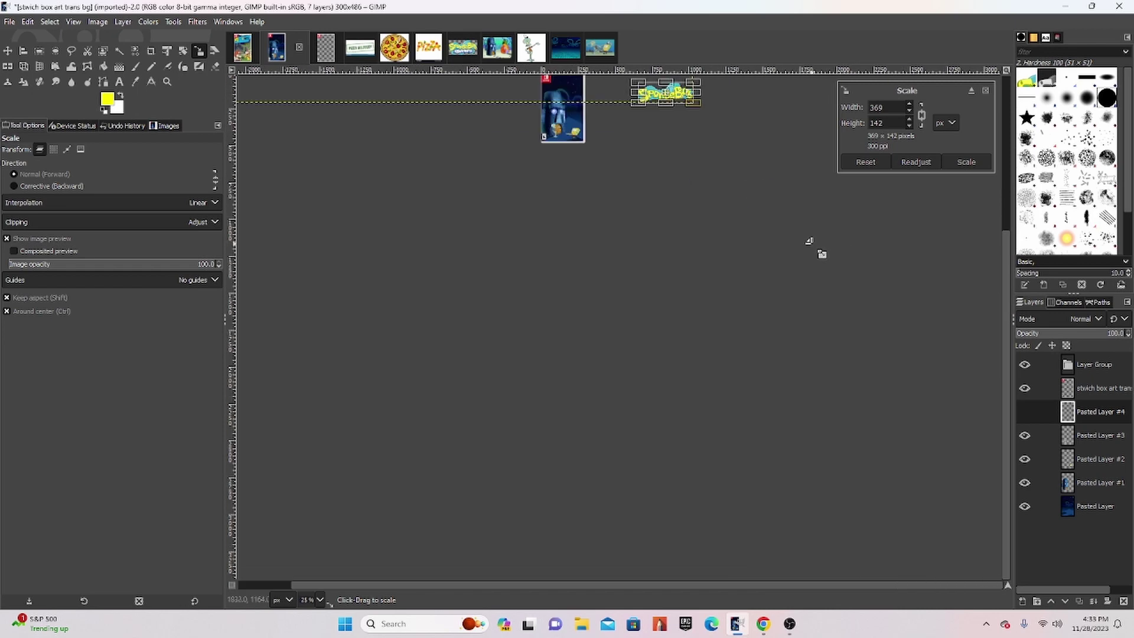
{"action": "scroll", "coordinate": [709, 230], "scroll_direction": "up", "scroll_amount": 4}
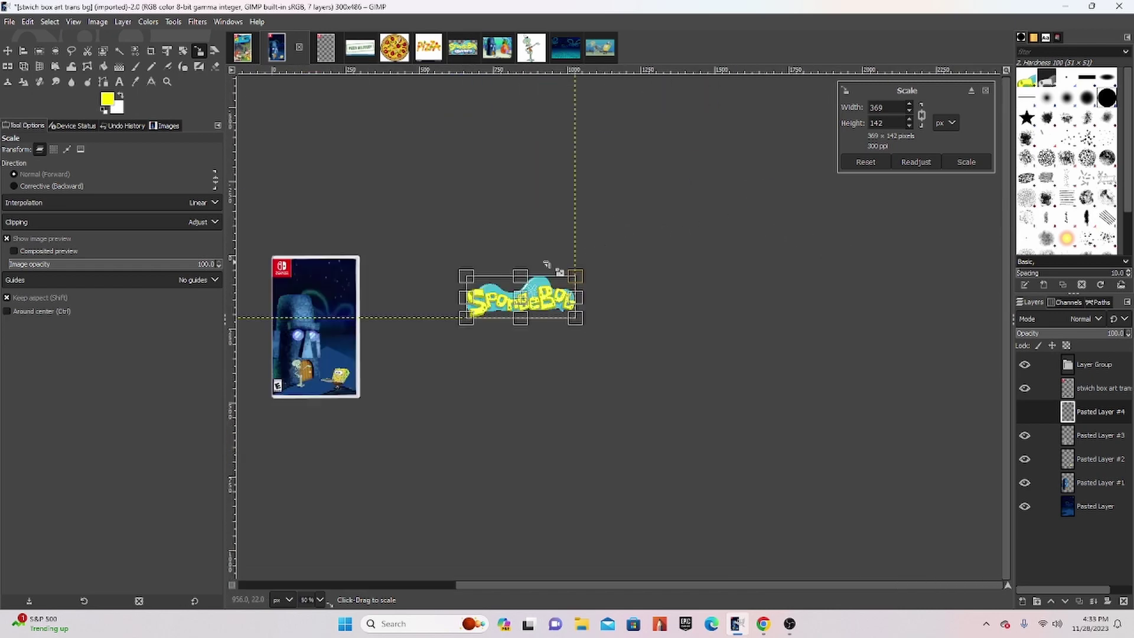
{"action": "left_click", "coordinate": [8, 50]}
{"action": "left_click_drag", "start_coordinate": [549, 303], "coordinate": [338, 305]}
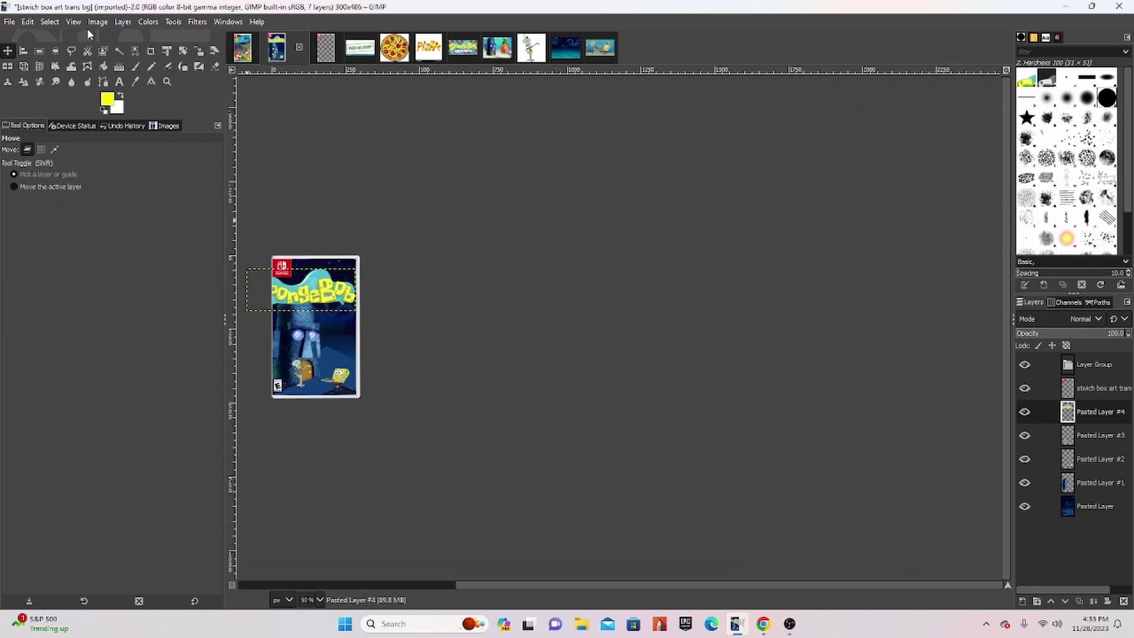
Resize the logo to 190x73 and set it at the top of the cover
{"action": "left_click", "coordinate": [199, 50]}
{"action": "left_click_drag", "start_coordinate": [241, 270], "coordinate": [306, 293]}
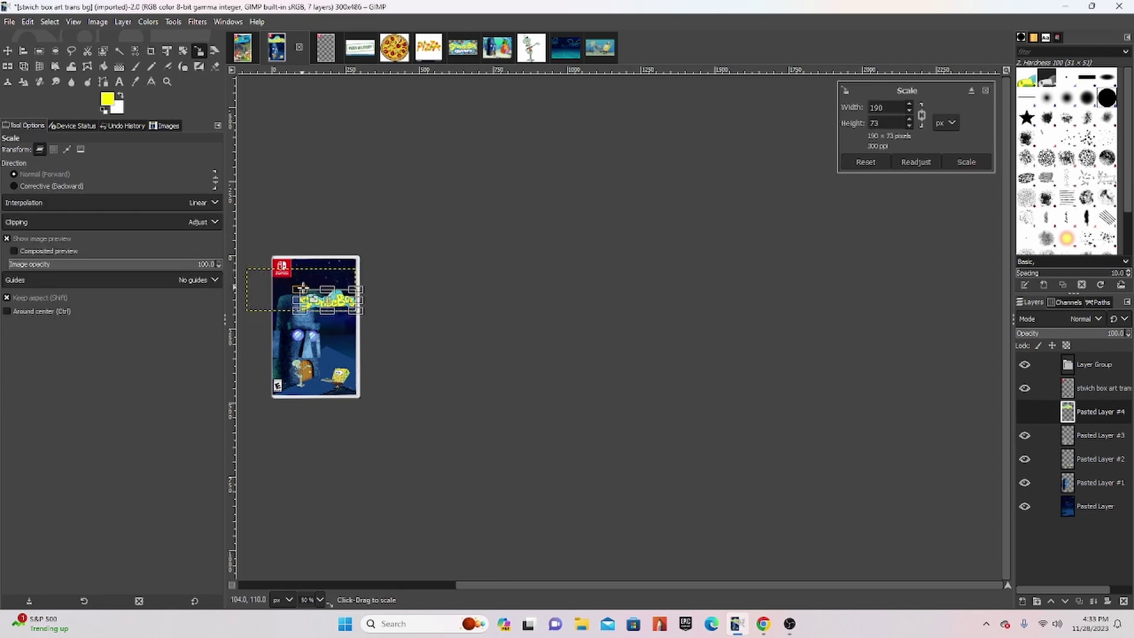
{"action": "left_click", "coordinate": [8, 50]}
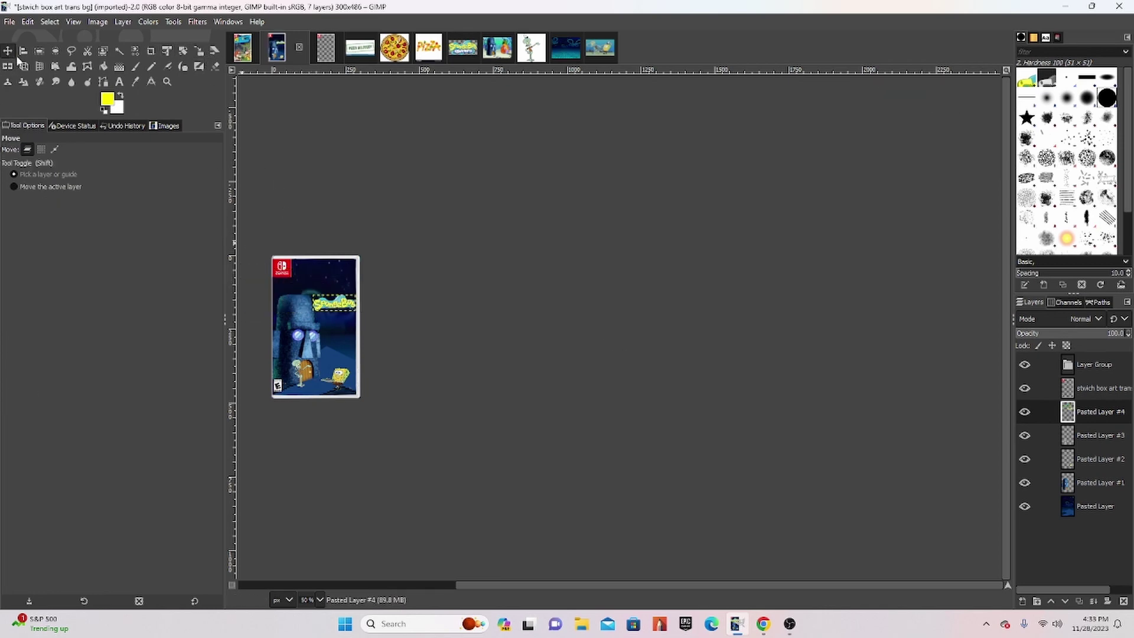
{"action": "left_click_drag", "start_coordinate": [350, 313], "coordinate": [332, 283]}
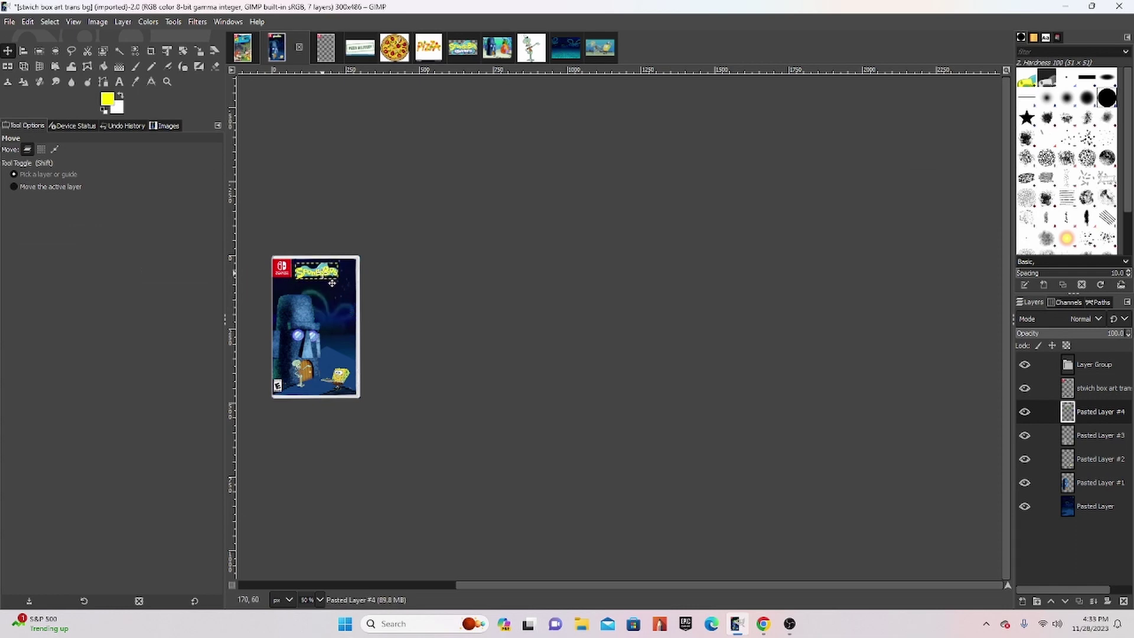
Convert the pizza lettering path to a selection and copy it
{"action": "left_click", "coordinate": [427, 47]}
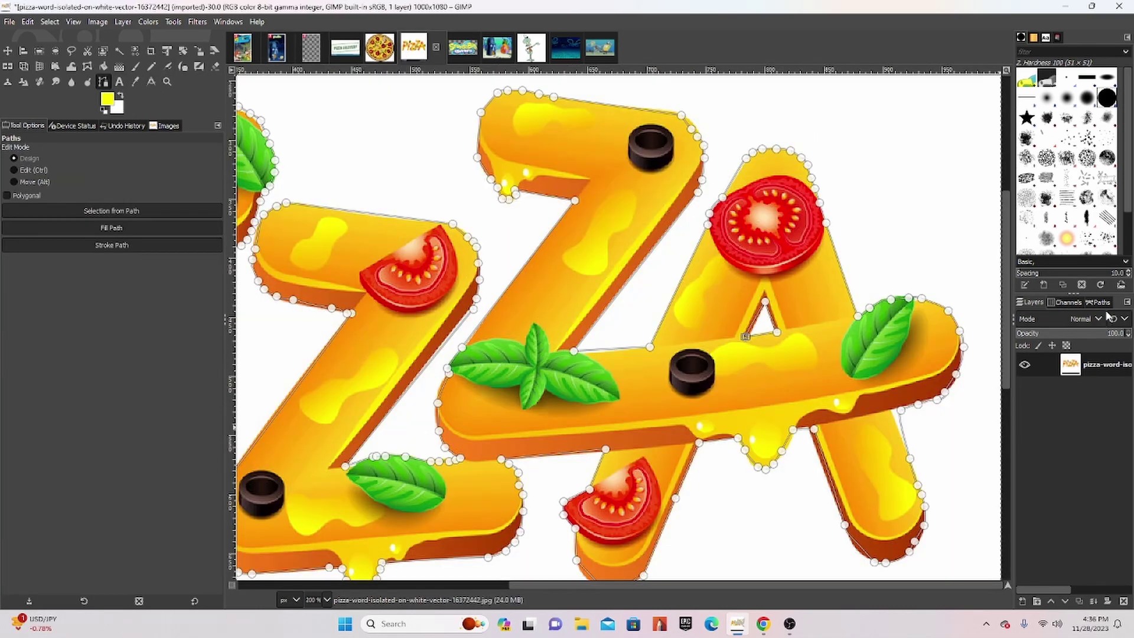
{"action": "left_click", "coordinate": [1107, 305]}
{"action": "right_click", "coordinate": [1093, 335]}
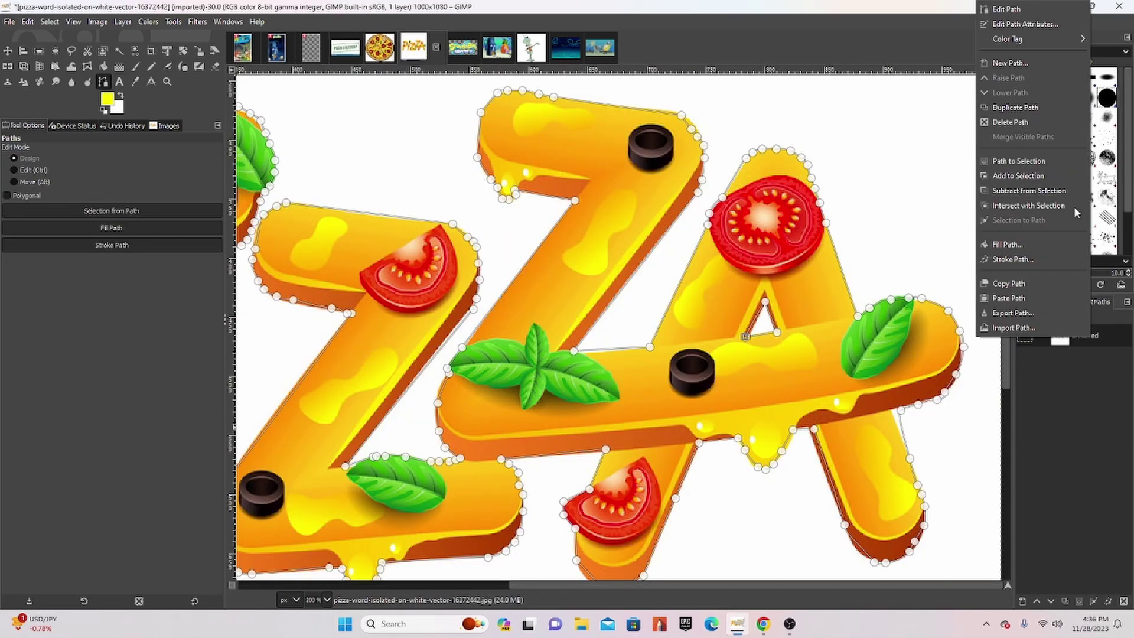
{"action": "left_click", "coordinate": [1043, 176]}
{"action": "key", "text": "ctrl+c"}
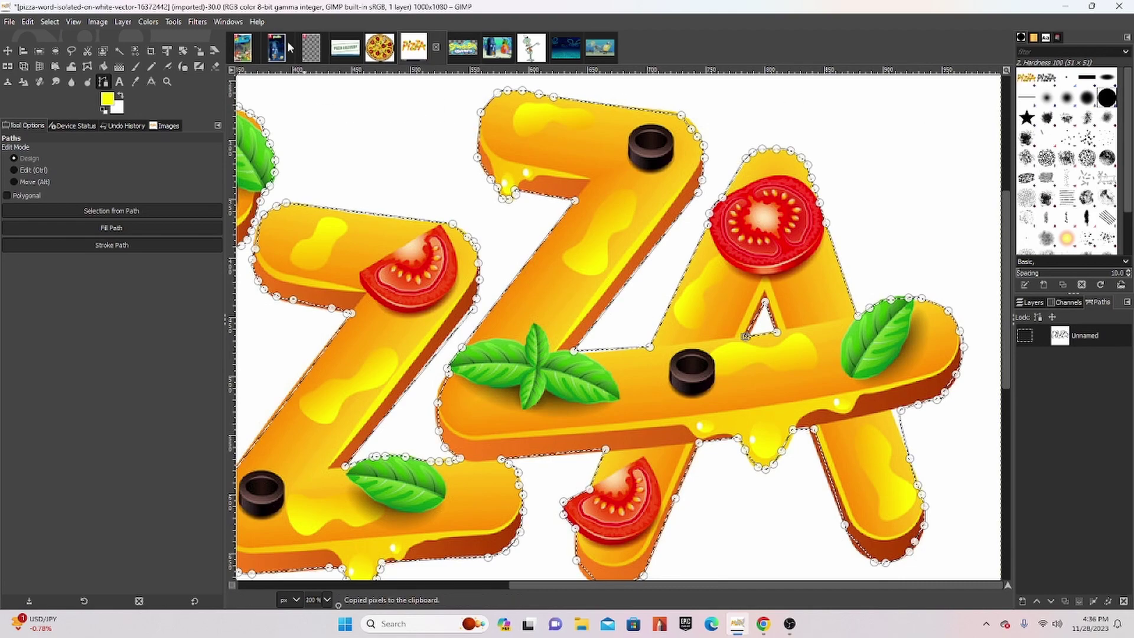
Paste the PIZZA lettering onto the cover as Pasted Layer #5 and shrink it
{"action": "left_click", "coordinate": [288, 47]}
{"action": "key", "text": "ctrl+v"}
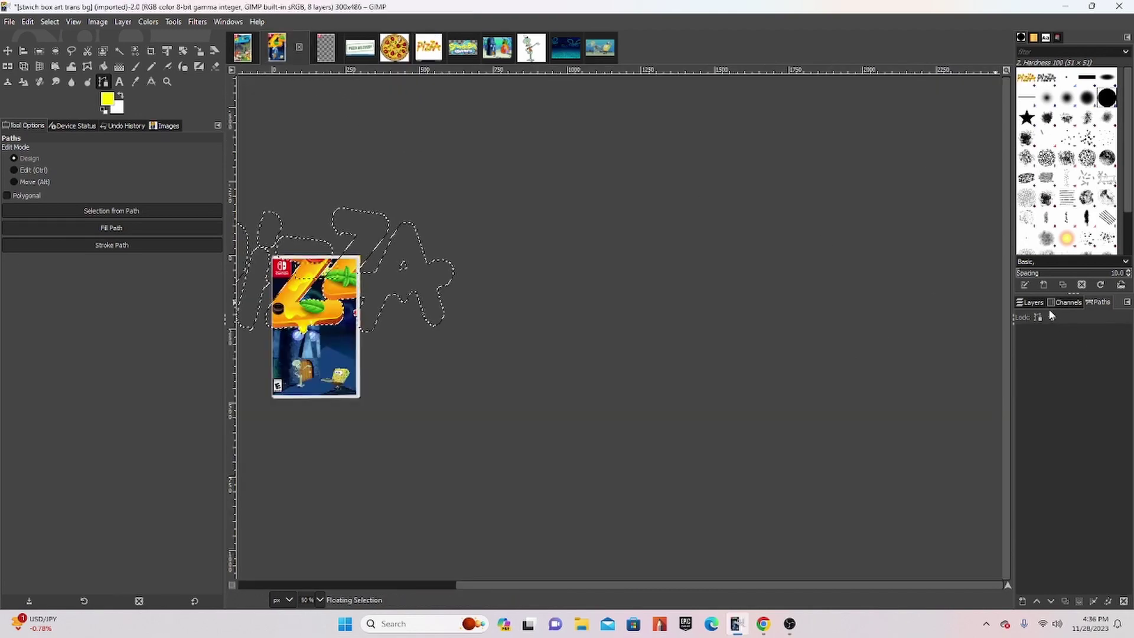
{"action": "left_click", "coordinate": [1023, 600]}
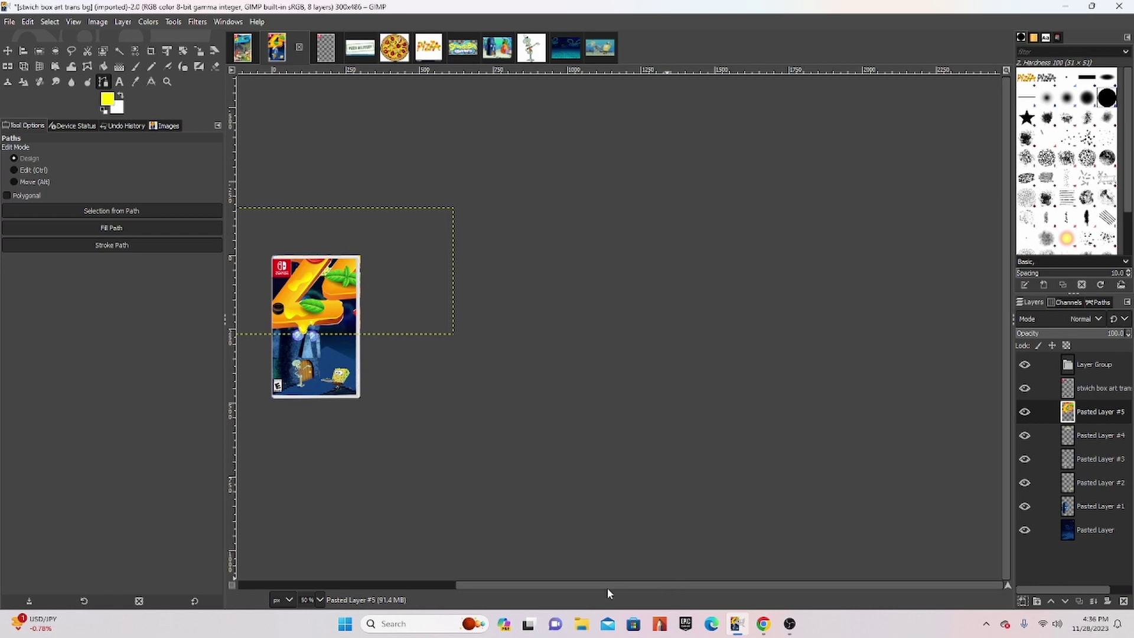
{"action": "left_click_drag", "start_coordinate": [608, 587], "coordinate": [424, 585]}
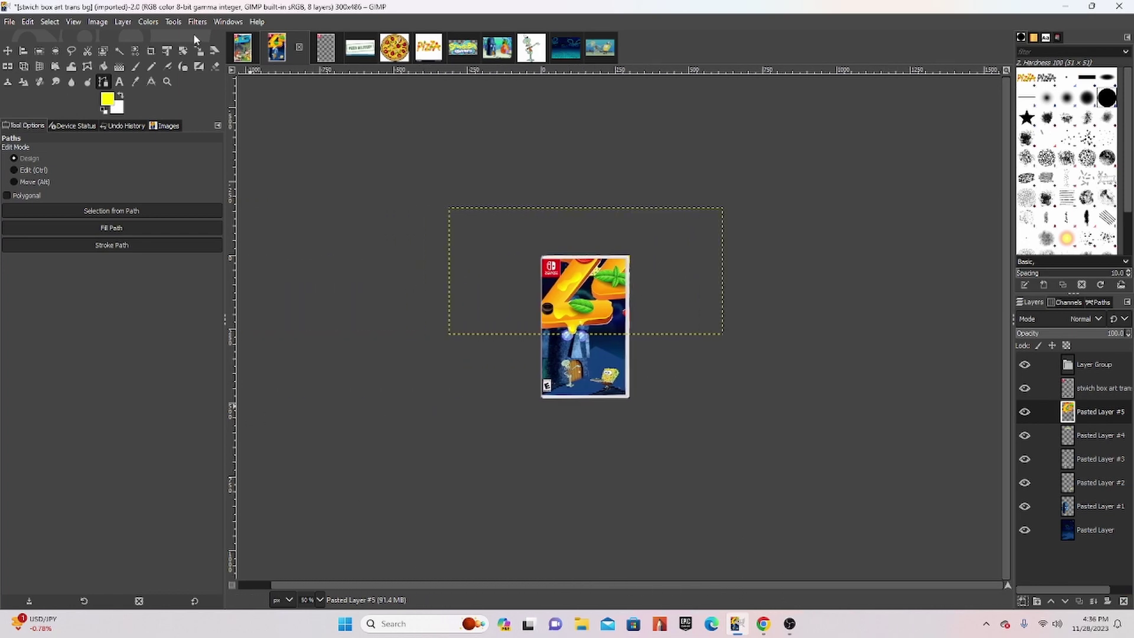
{"action": "left_click", "coordinate": [199, 51]}
{"action": "left_click_drag", "start_coordinate": [546, 263], "coordinate": [745, 394]}
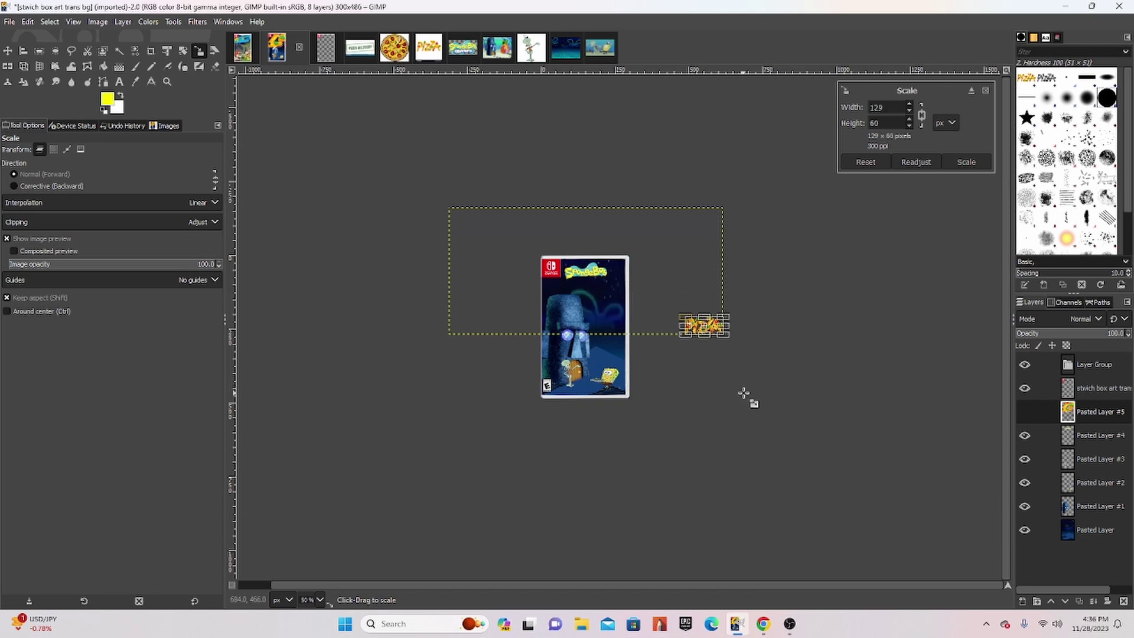
{"action": "left_click", "coordinate": [8, 51]}
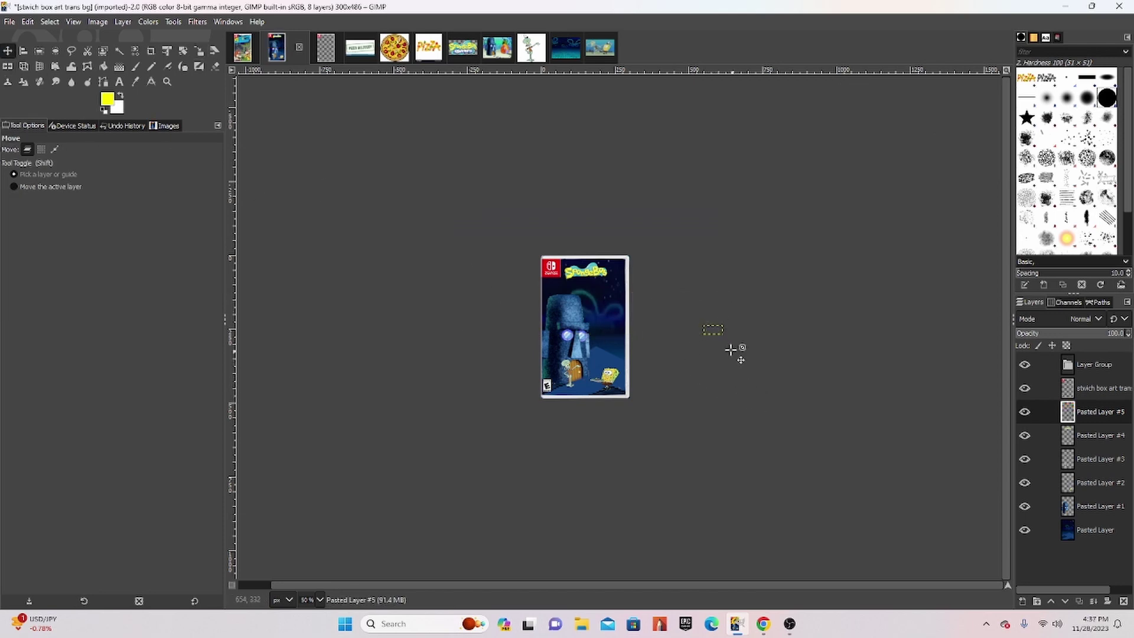
Settle the lettering at 106x49 beneath the SpongeBob logo
{"action": "left_click_drag", "start_coordinate": [731, 350], "coordinate": [650, 334]}
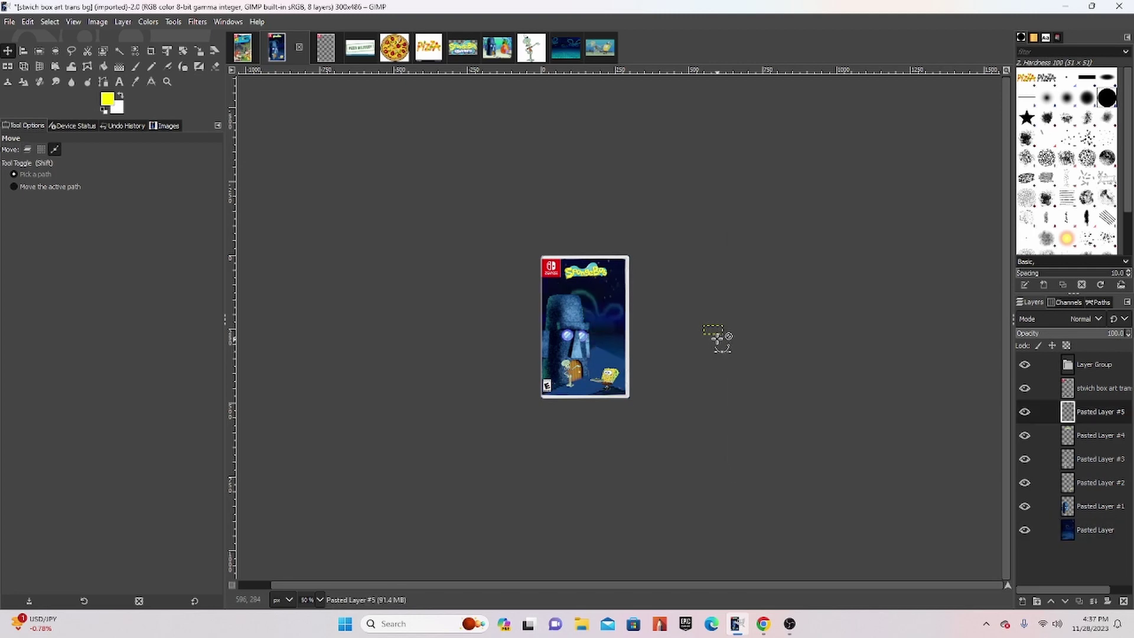
{"action": "left_click_drag", "start_coordinate": [722, 339], "coordinate": [575, 306]}
{"action": "left_click", "coordinate": [201, 52]}
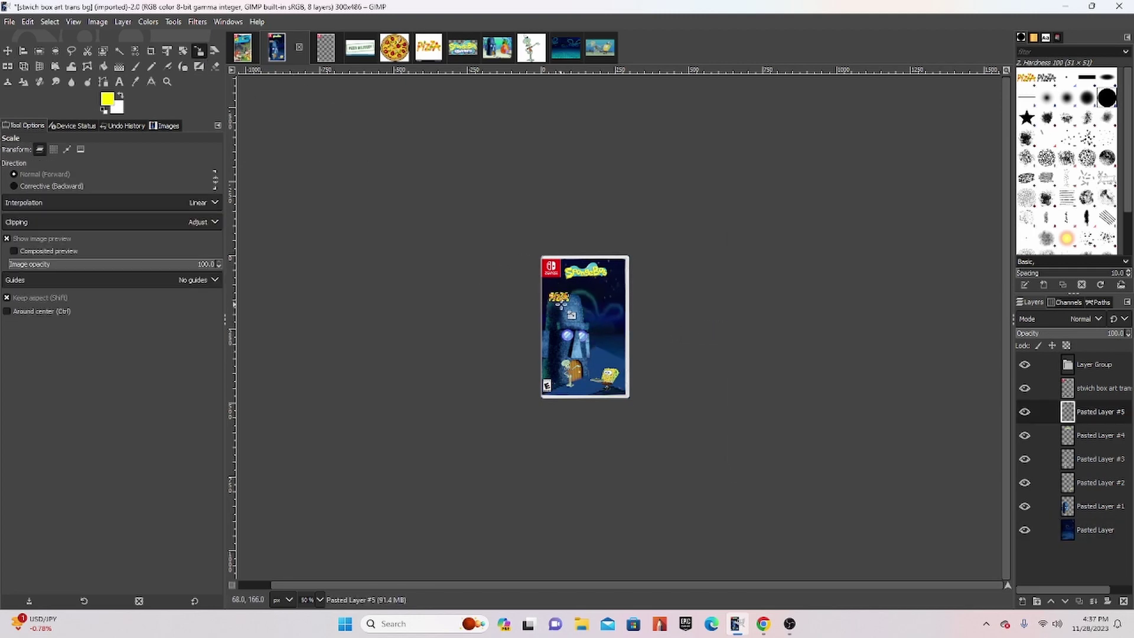
{"action": "left_click", "coordinate": [576, 311]}
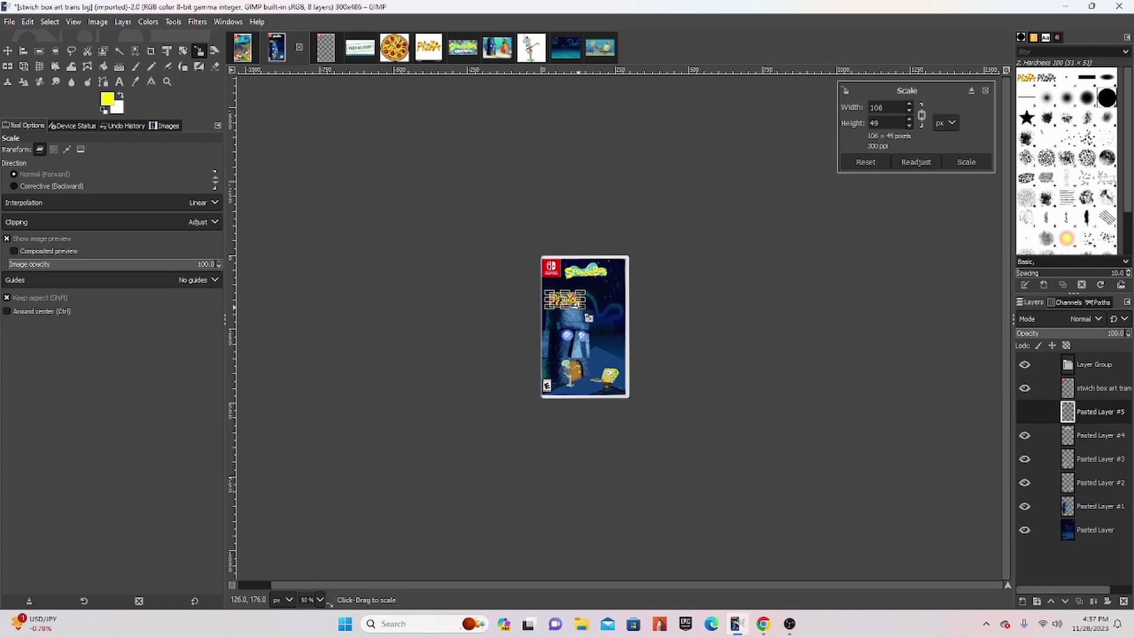
{"action": "left_click", "coordinate": [7, 51]}
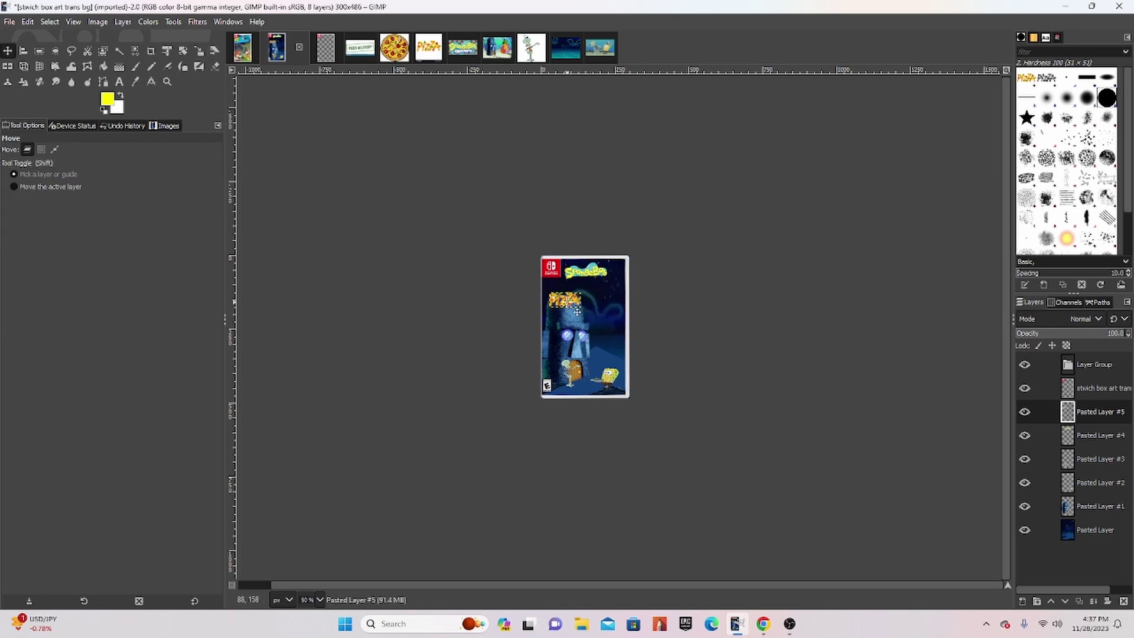
{"action": "left_click_drag", "start_coordinate": [577, 311], "coordinate": [572, 303]}
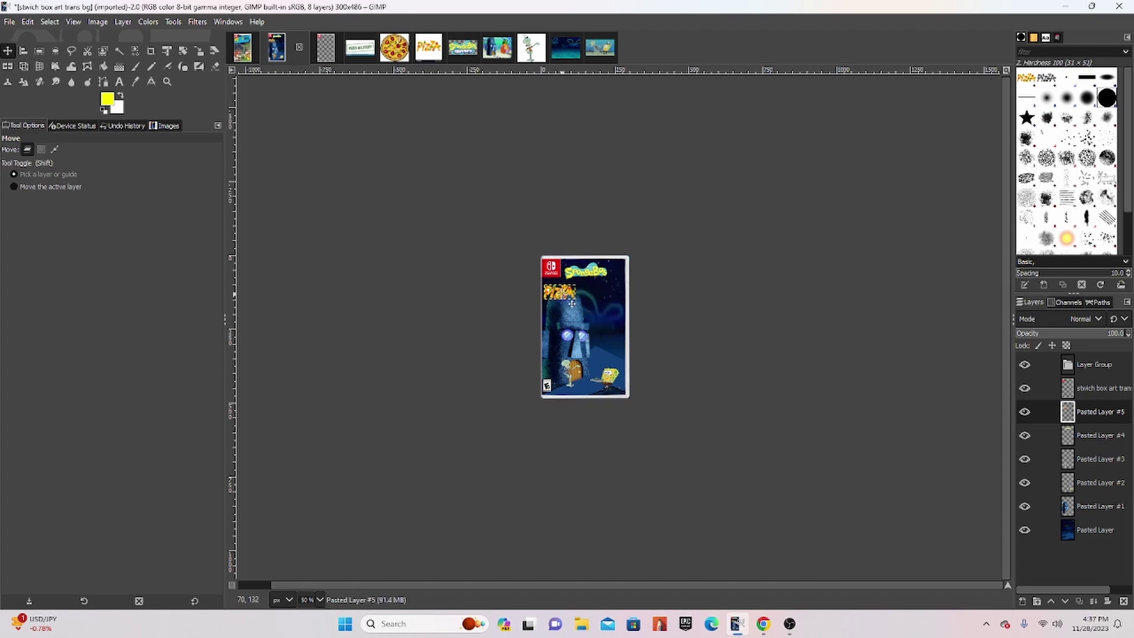
{"action": "left_click", "coordinate": [357, 50]}
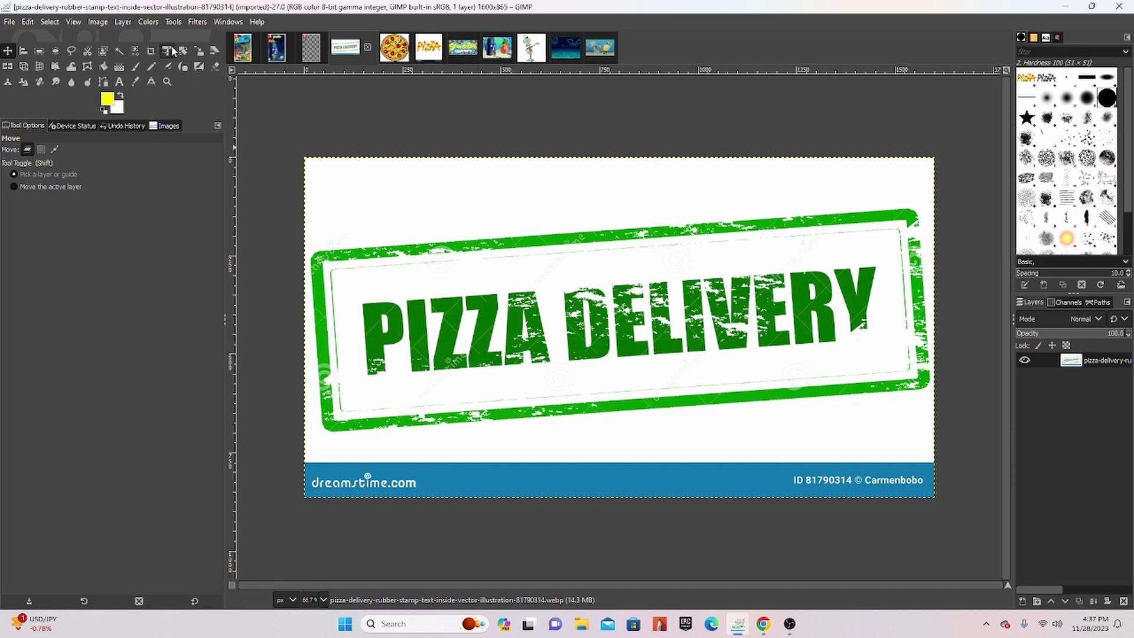
Turn the PIZZA DELIVERY stamp outline into a selection and paste it onto the cover
{"action": "left_click", "coordinate": [103, 82]}
{"action": "left_click", "coordinate": [1101, 303]}
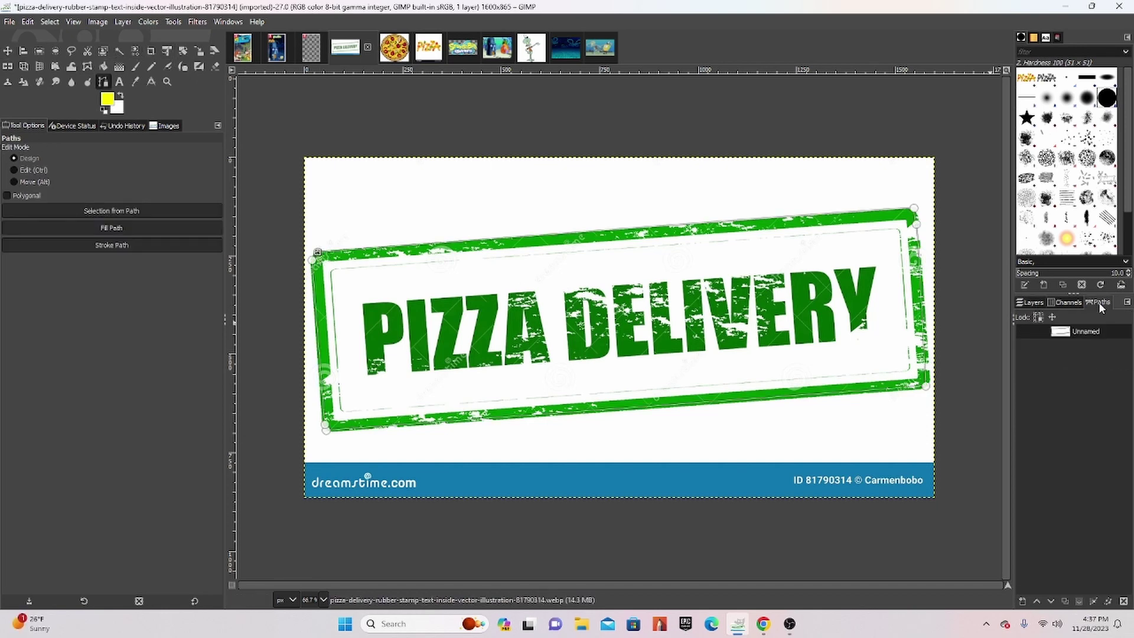
{"action": "right_click", "coordinate": [1078, 333]}
{"action": "left_click", "coordinate": [1033, 164]}
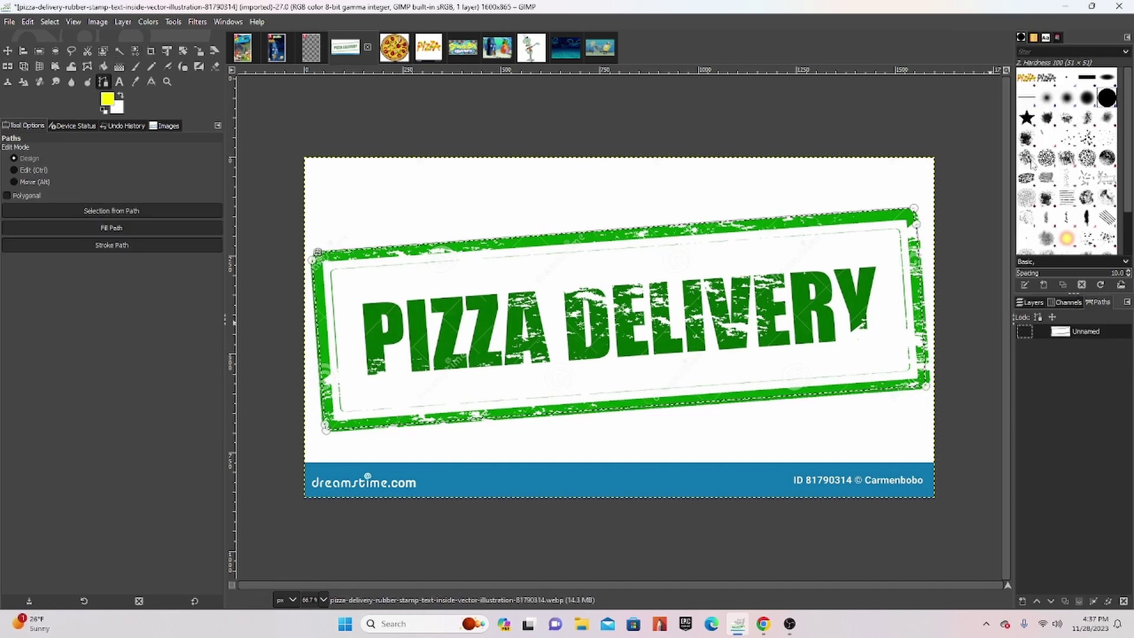
{"action": "left_click", "coordinate": [277, 47]}
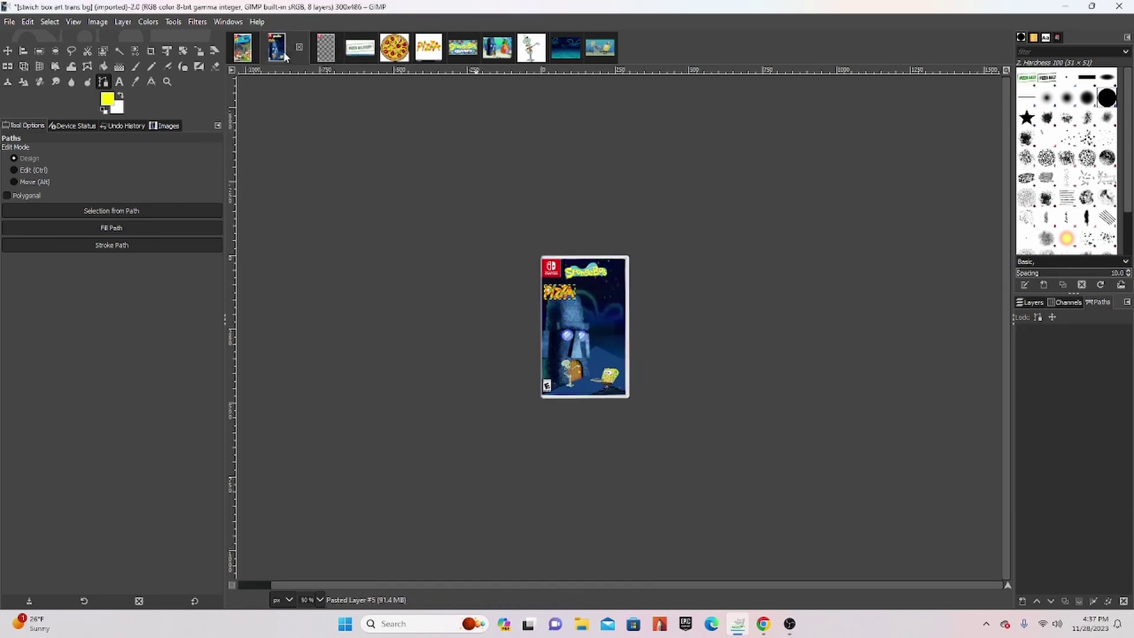
{"action": "key", "text": "ctrl+v"}
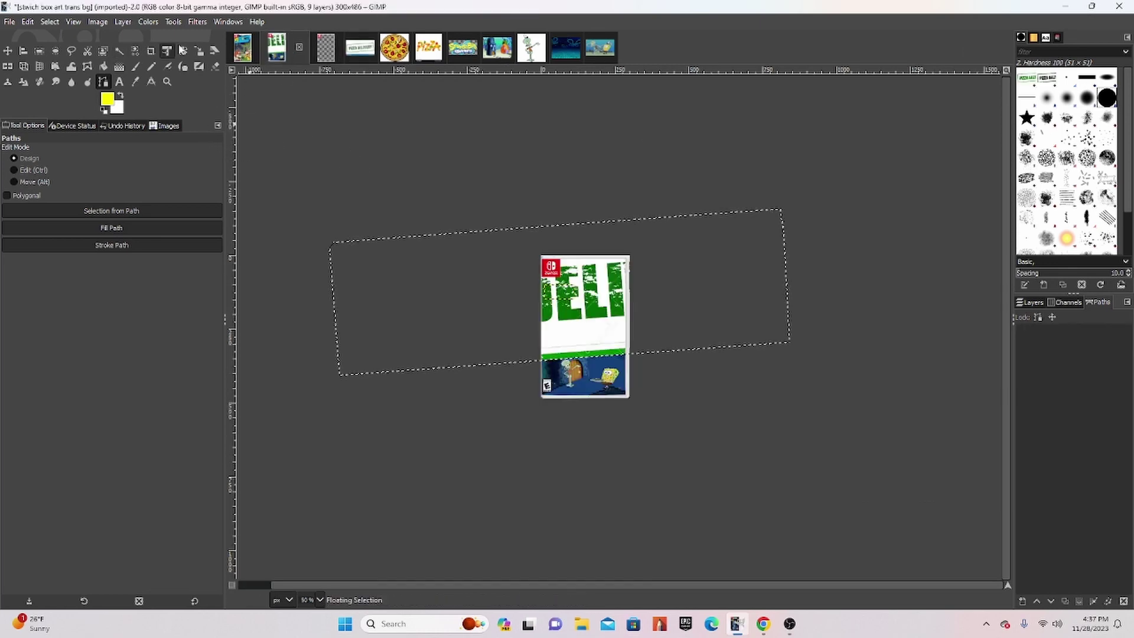
Shrink the pasted banner and place it beside the PIZZA lettering
{"action": "left_click", "coordinate": [200, 50]}
{"action": "left_click_drag", "start_coordinate": [352, 247], "coordinate": [797, 385]}
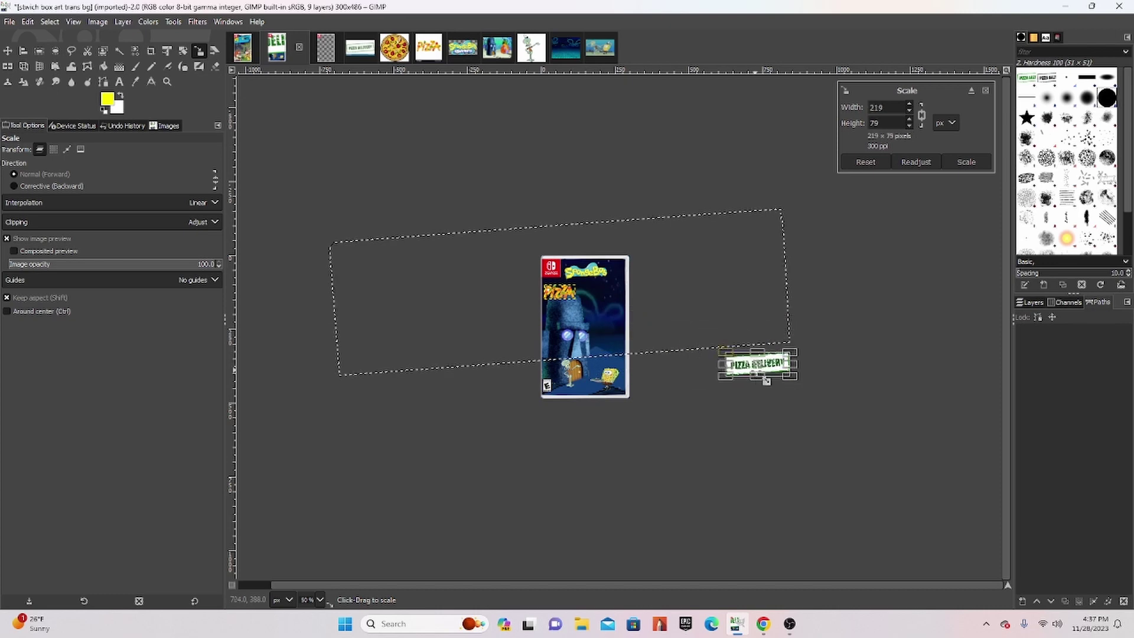
{"action": "left_click", "coordinate": [8, 50]}
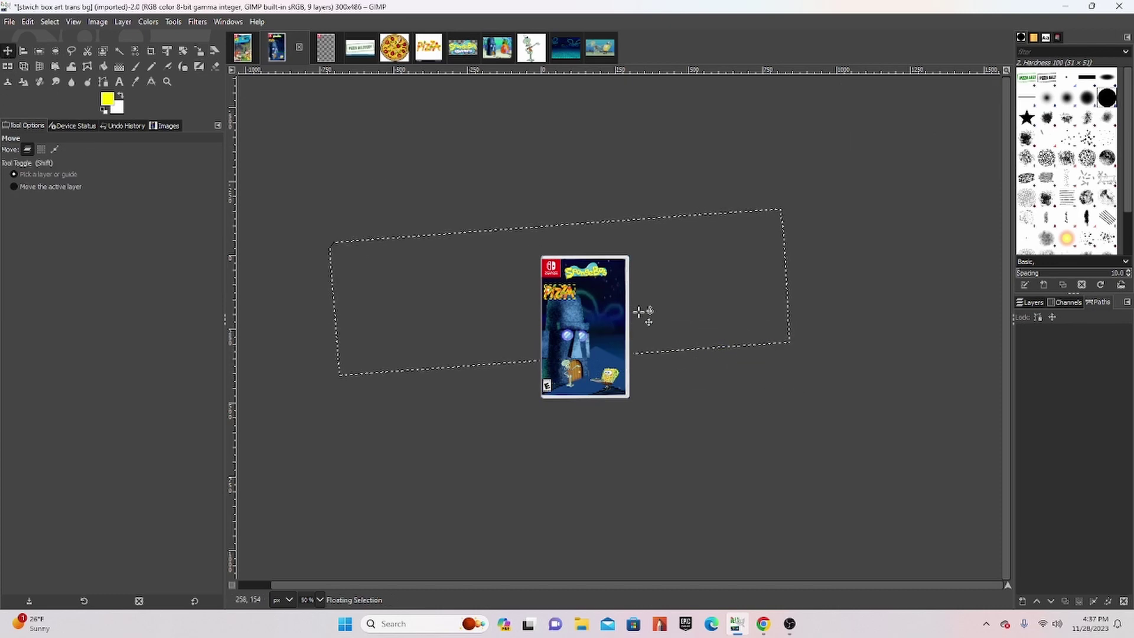
{"action": "mouse_move", "coordinate": [774, 384]}
{"action": "left_mouse_down"}
{"action": "mouse_move", "coordinate": [750, 384]}
{"action": "mouse_move", "coordinate": [599, 309]}
{"action": "left_mouse_up"}
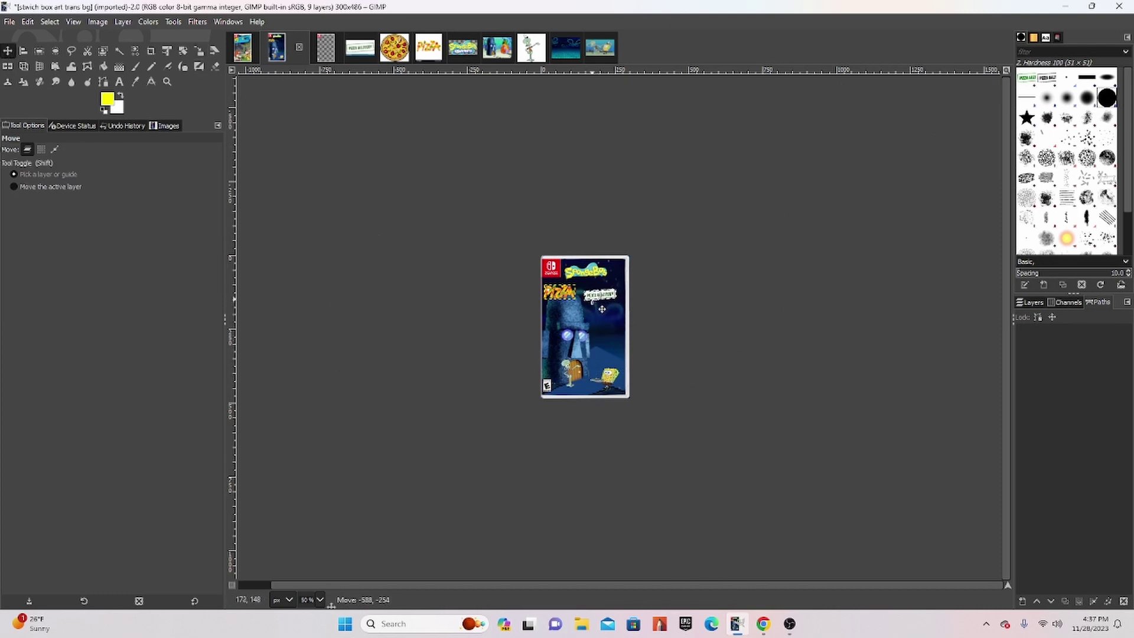
{"action": "scroll", "coordinate": [599, 309], "scroll_direction": "up", "scroll_amount": 2}
{"action": "scroll", "coordinate": [600, 308], "scroll_direction": "up", "scroll_amount": 1}
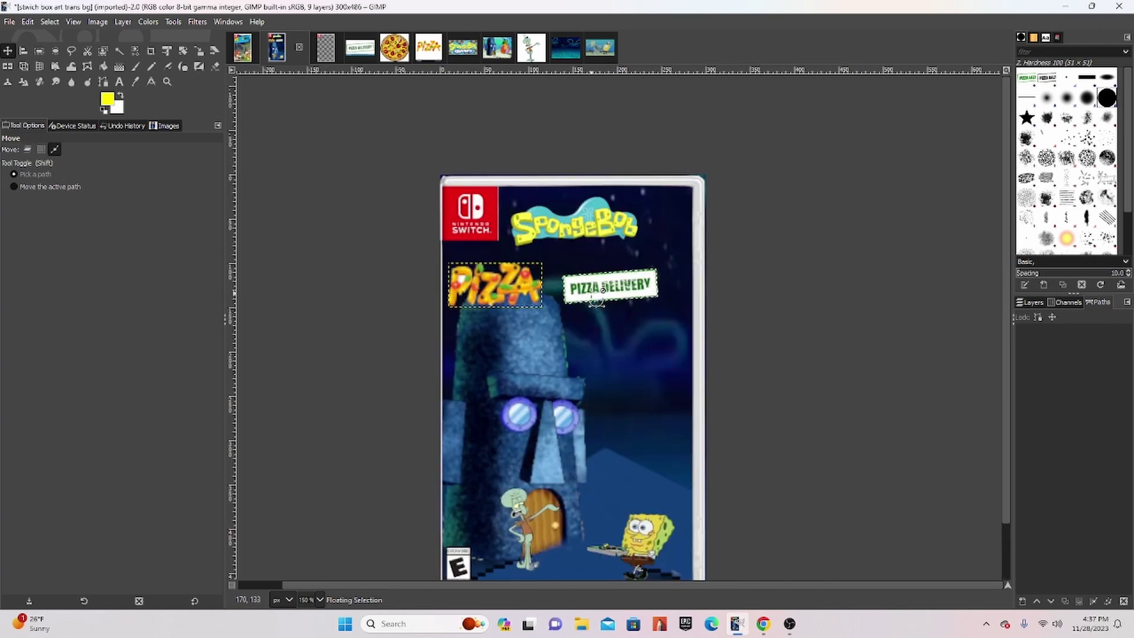
{"action": "scroll", "coordinate": [599, 308], "scroll_direction": "up", "scroll_amount": 1}
{"action": "left_click", "coordinate": [1028, 304]}
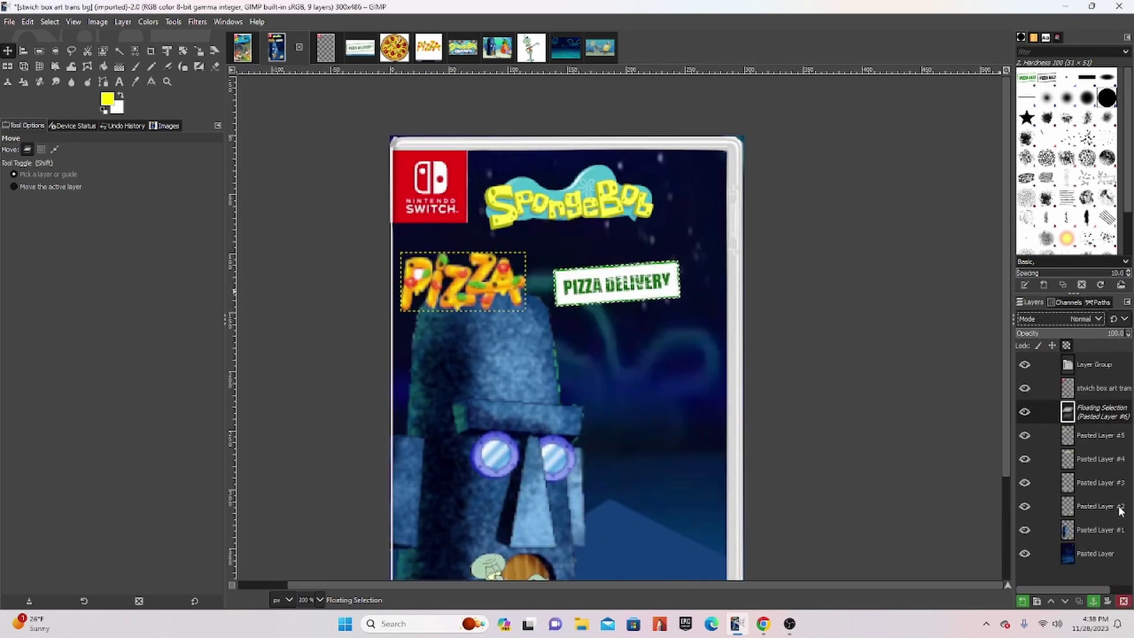
Make the floating PIZZA DELIVERY banner its own layer and line it up with PIZZA
{"action": "left_click", "coordinate": [1023, 602]}
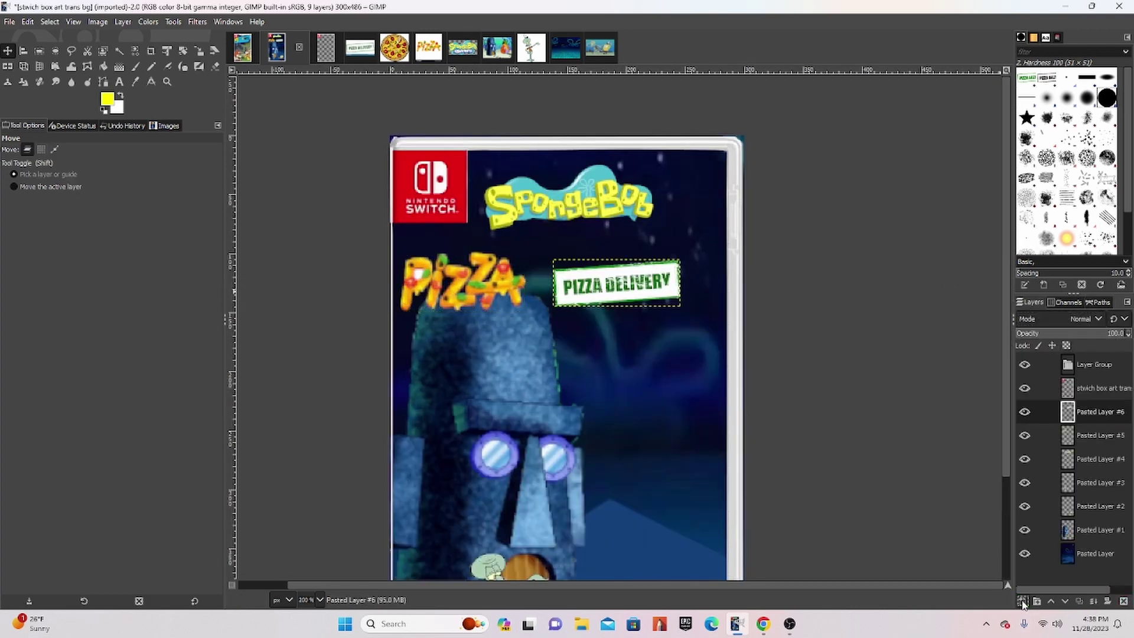
{"action": "left_click", "coordinate": [1079, 436]}
{"action": "left_click", "coordinate": [1083, 414]}
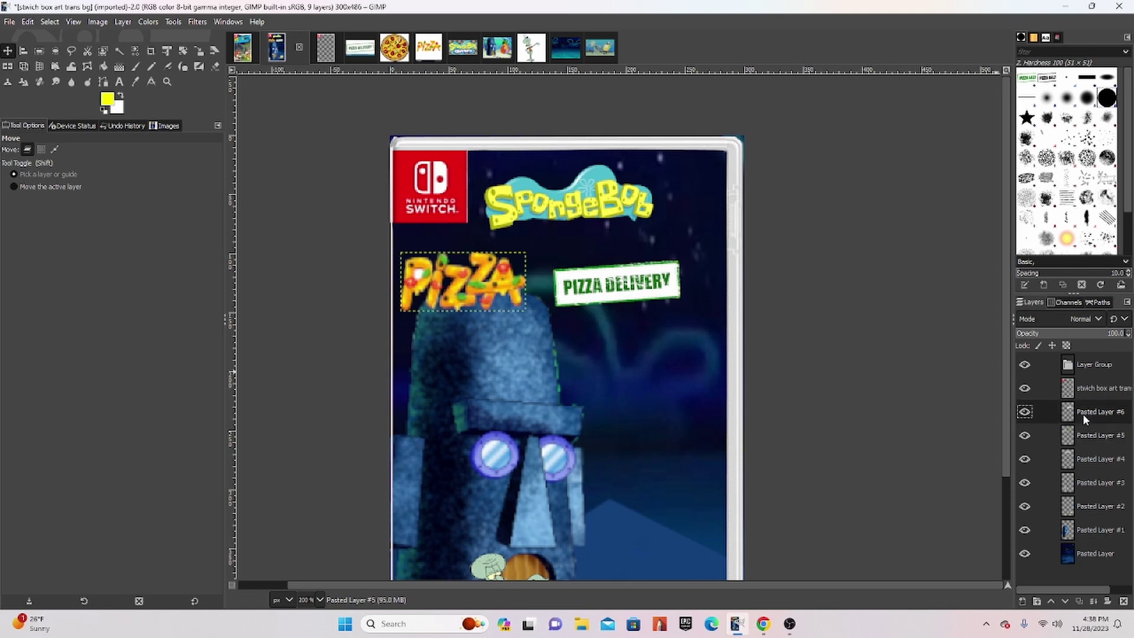
{"action": "left_click_drag", "start_coordinate": [591, 271], "coordinate": [605, 259]}
{"action": "left_click_drag", "start_coordinate": [477, 273], "coordinate": [510, 260]}
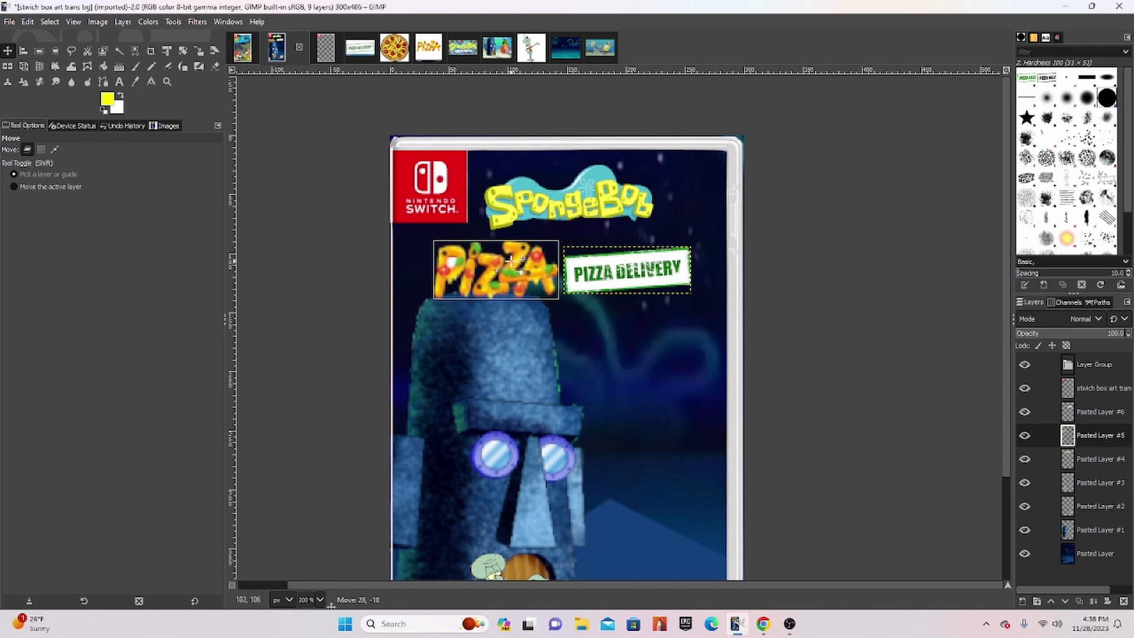
{"action": "left_click", "coordinate": [642, 266]}
{"action": "left_click_drag", "start_coordinate": [660, 277], "coordinate": [665, 276]}
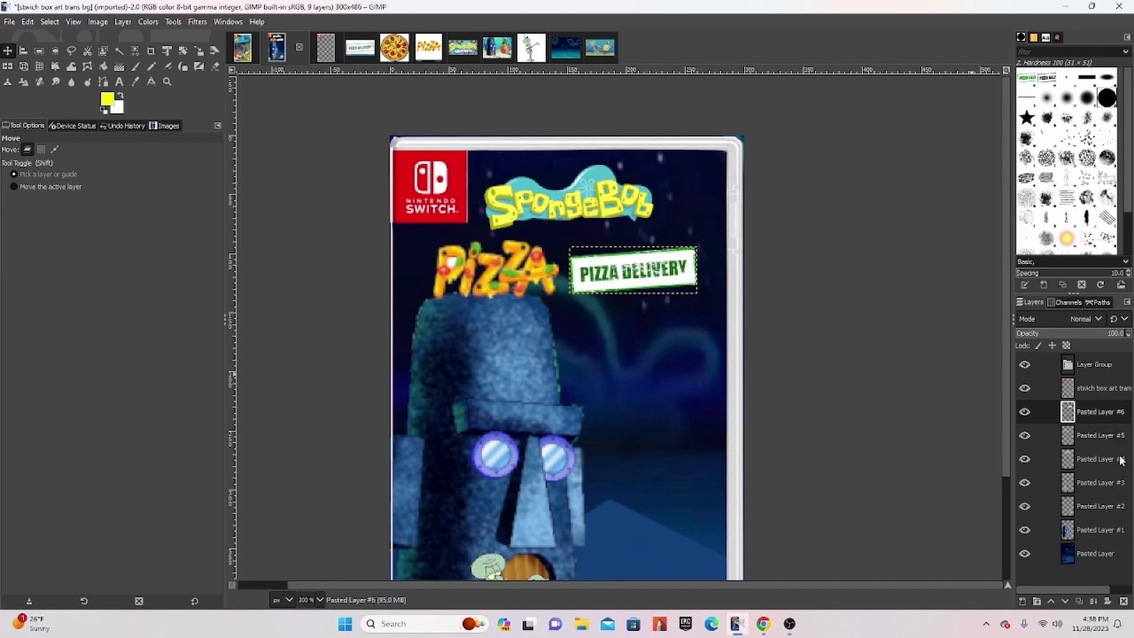
Merge the banner down onto PIZZA, then enlarge and reposition the merged title
{"action": "left_click", "coordinate": [1094, 602]}
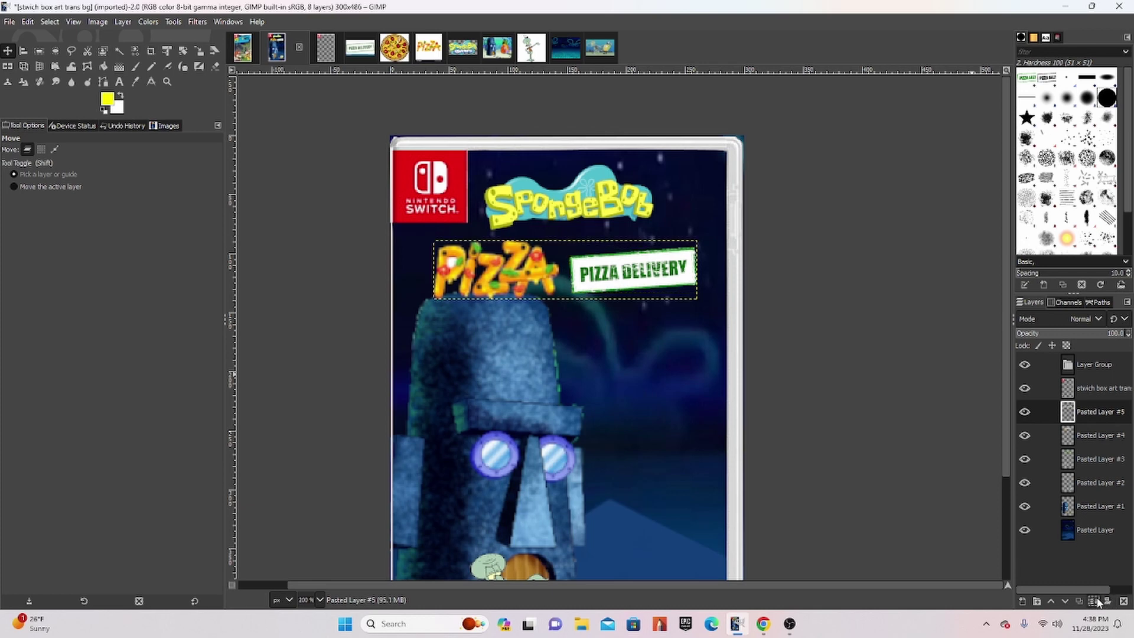
{"action": "left_click_drag", "start_coordinate": [670, 291], "coordinate": [670, 305]}
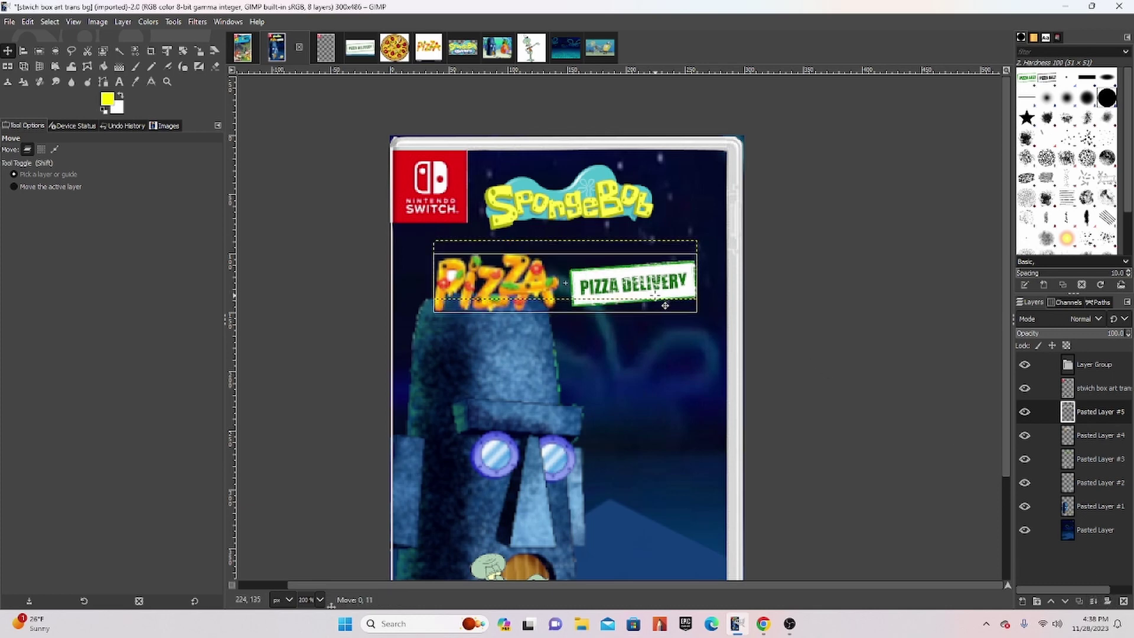
{"action": "left_click", "coordinate": [198, 52]}
{"action": "left_click_drag", "start_coordinate": [525, 288], "coordinate": [452, 238]}
{"action": "key", "text": "m"}
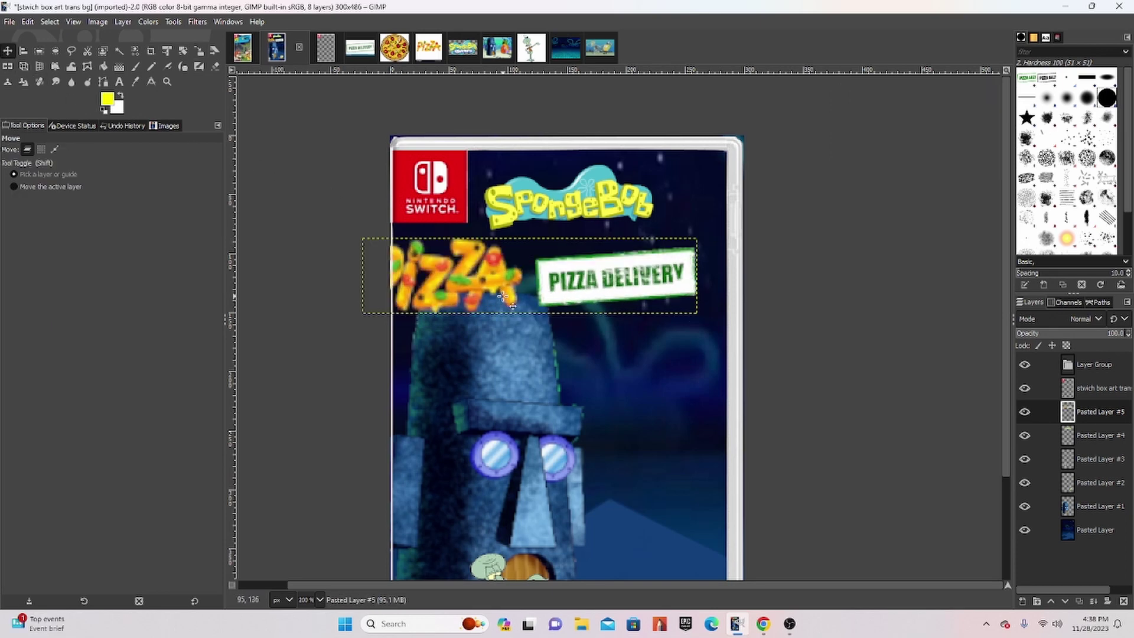
{"action": "left_click_drag", "start_coordinate": [503, 295], "coordinate": [536, 299]}
Enlarge the SpongeBob logo to 202 by 78 pixels and shift it right
{"action": "left_click", "coordinate": [609, 209]}
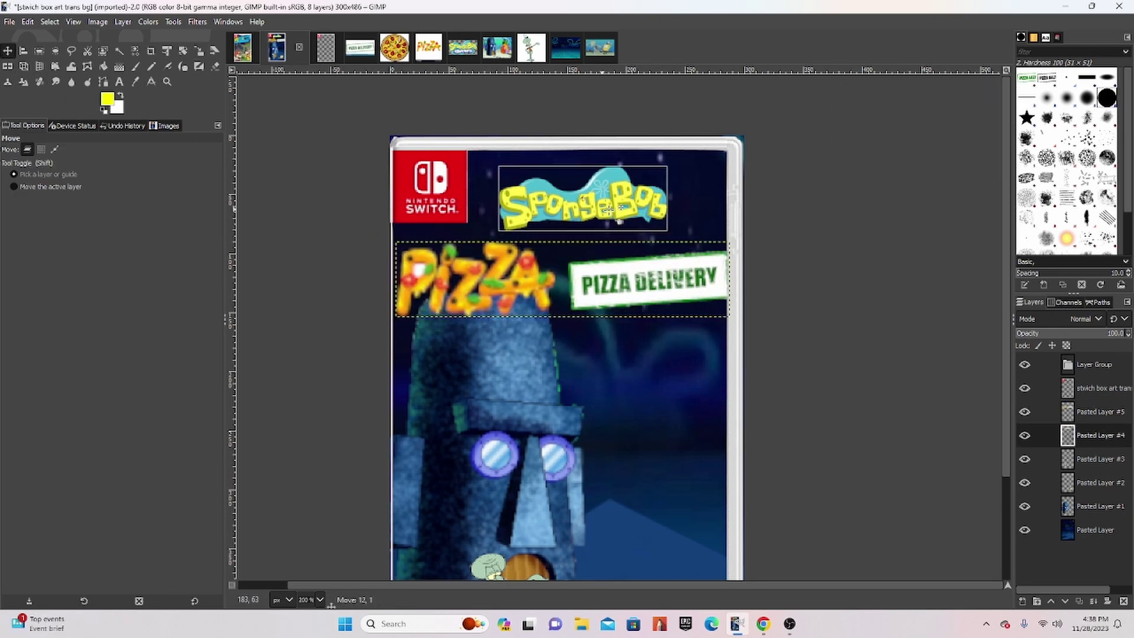
{"action": "left_click_drag", "start_coordinate": [608, 209], "coordinate": [612, 211]}
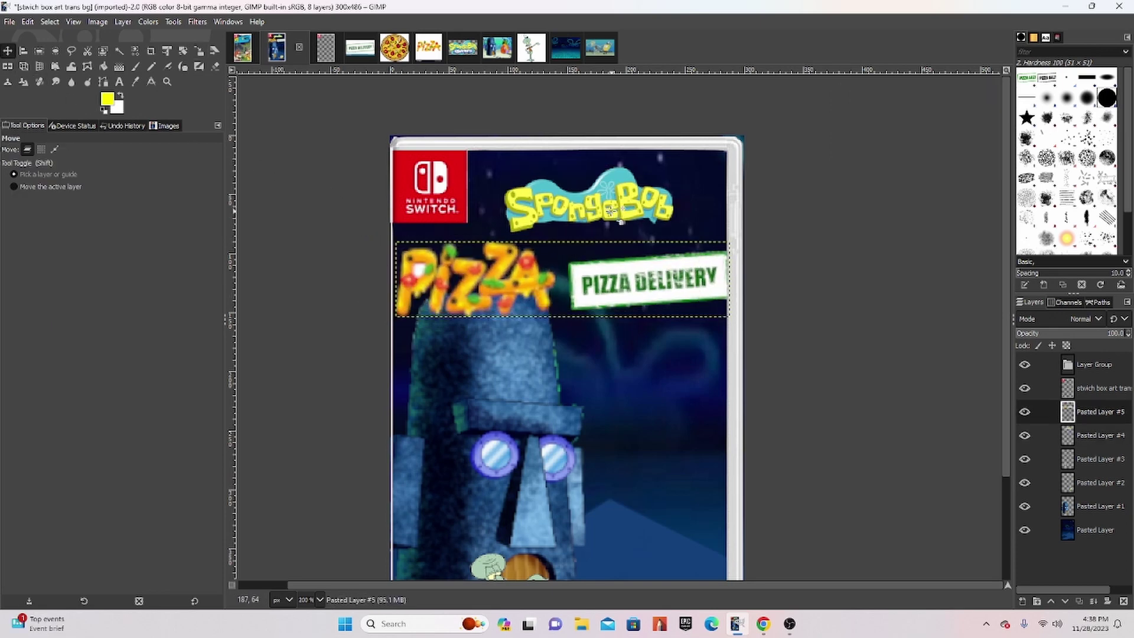
{"action": "left_click", "coordinate": [1093, 436]}
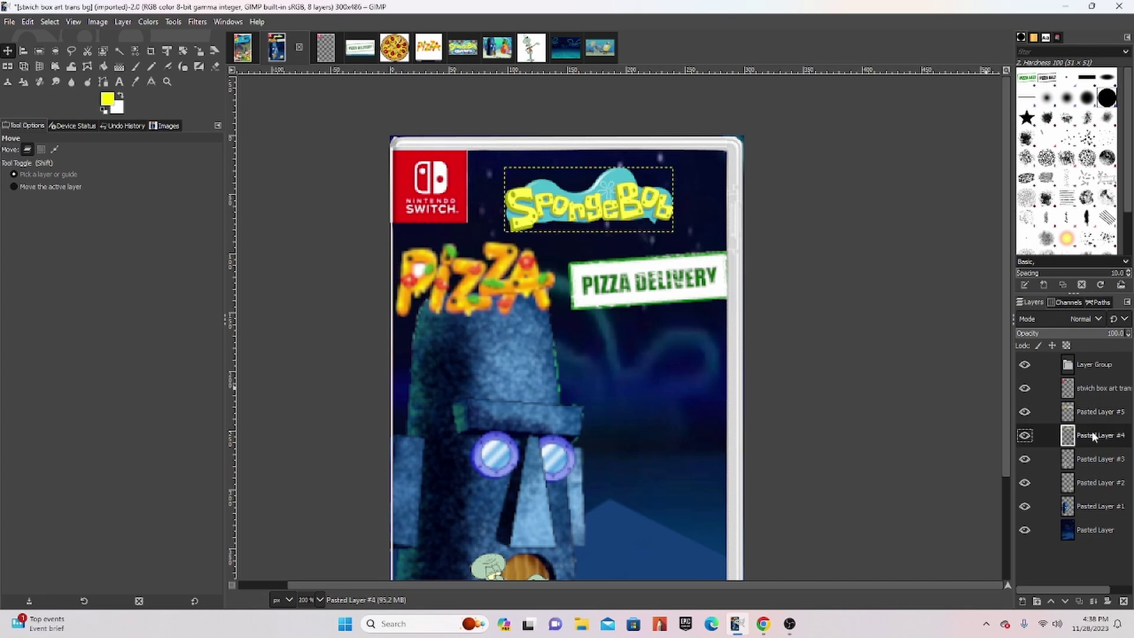
{"action": "left_click", "coordinate": [198, 51]}
{"action": "left_click_drag", "start_coordinate": [509, 172], "coordinate": [434, 141]}
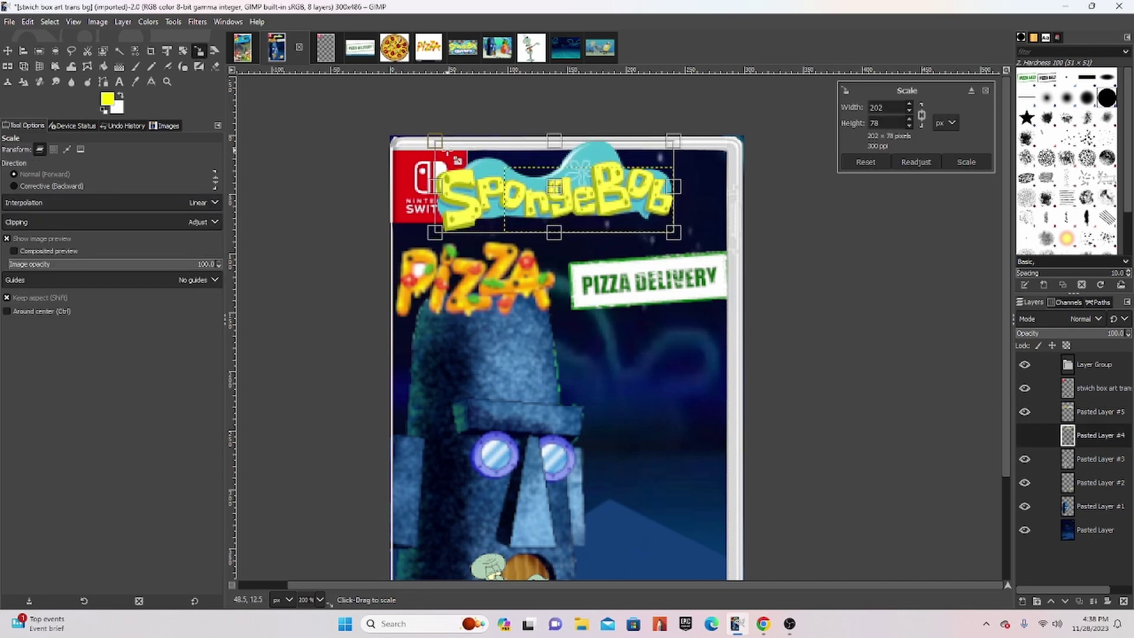
{"action": "left_click", "coordinate": [9, 52]}
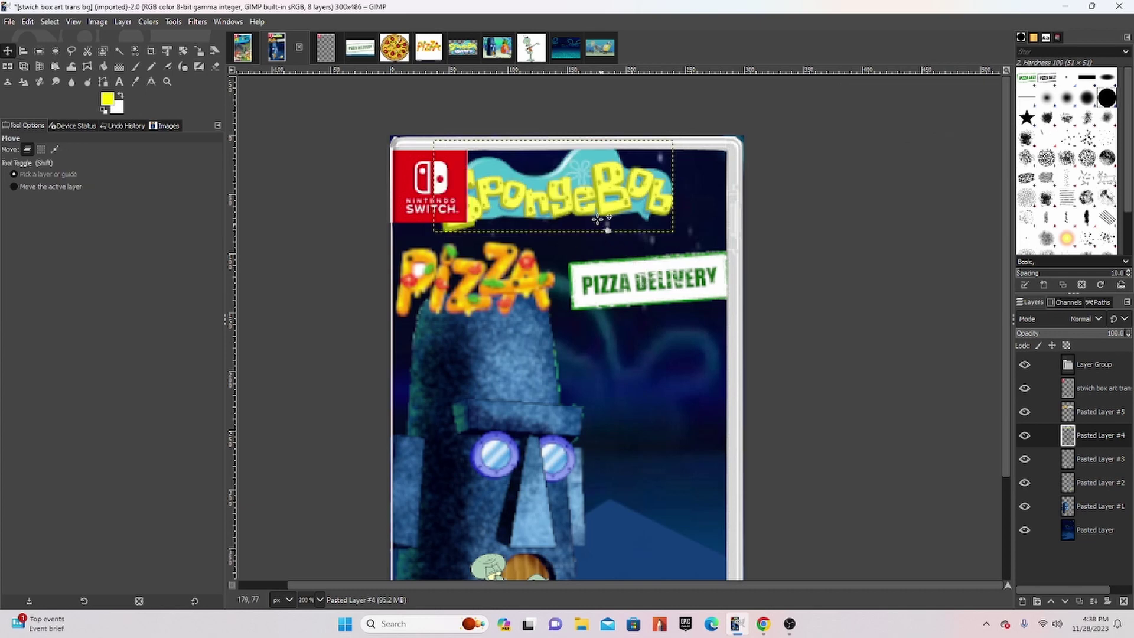
{"action": "left_click_drag", "start_coordinate": [598, 219], "coordinate": [640, 223]}
{"action": "scroll", "coordinate": [662, 271], "scroll_direction": "down", "scroll_amount": 1}
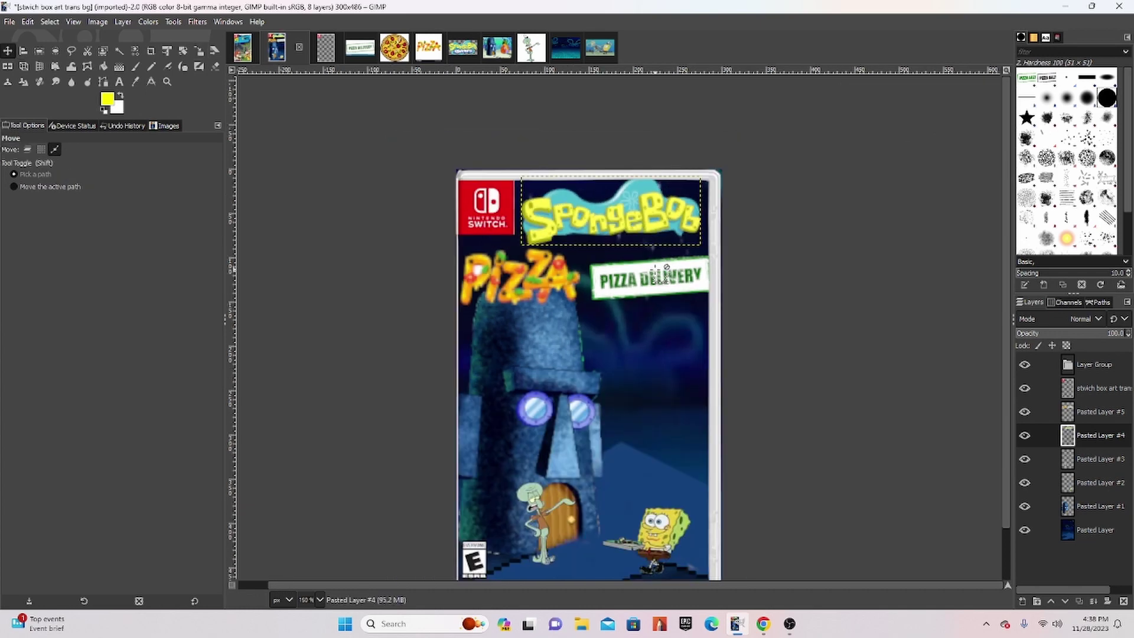
{"action": "scroll", "coordinate": [661, 271], "scroll_direction": "down", "scroll_amount": 1}
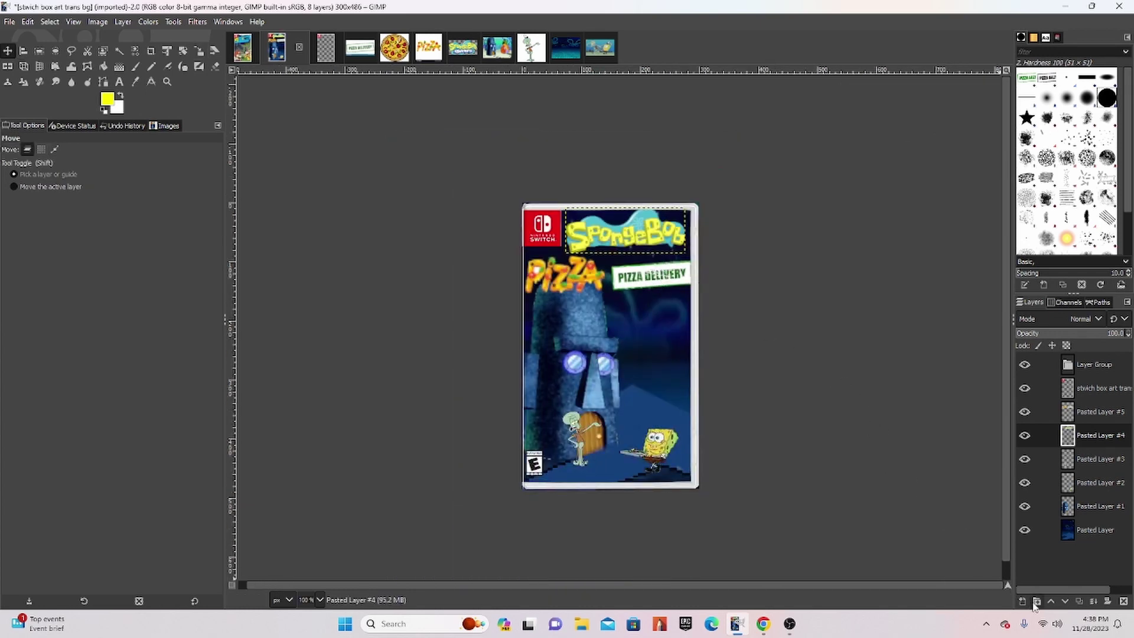
Add a new empty layer above the stwich box art trans bg layer
{"action": "left_click", "coordinate": [1093, 396]}
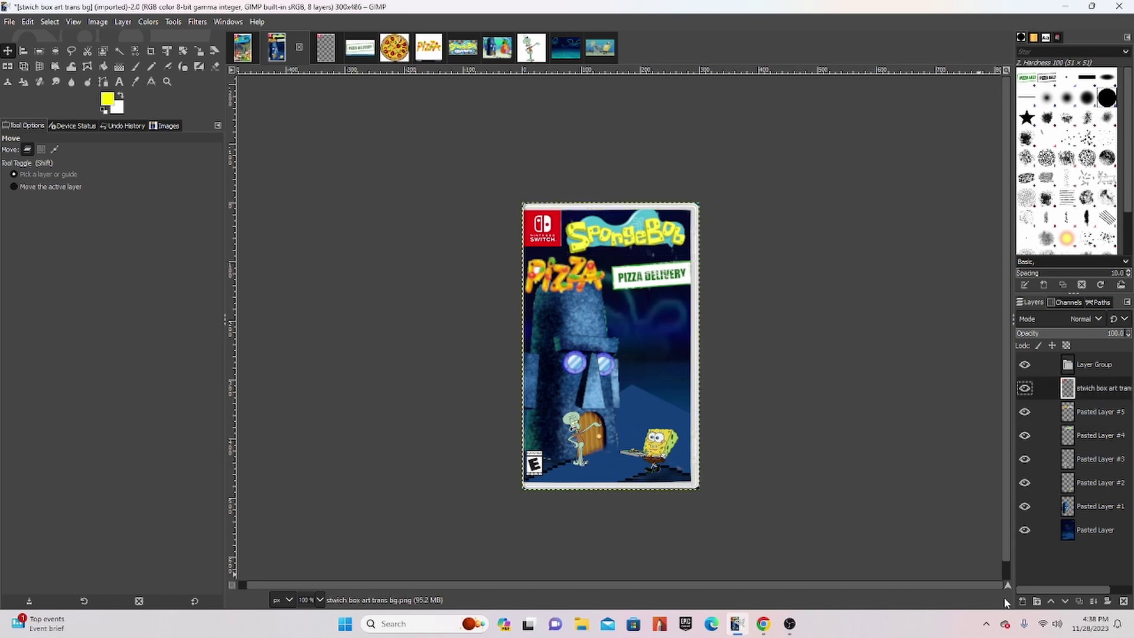
{"action": "left_click", "coordinate": [1026, 602]}
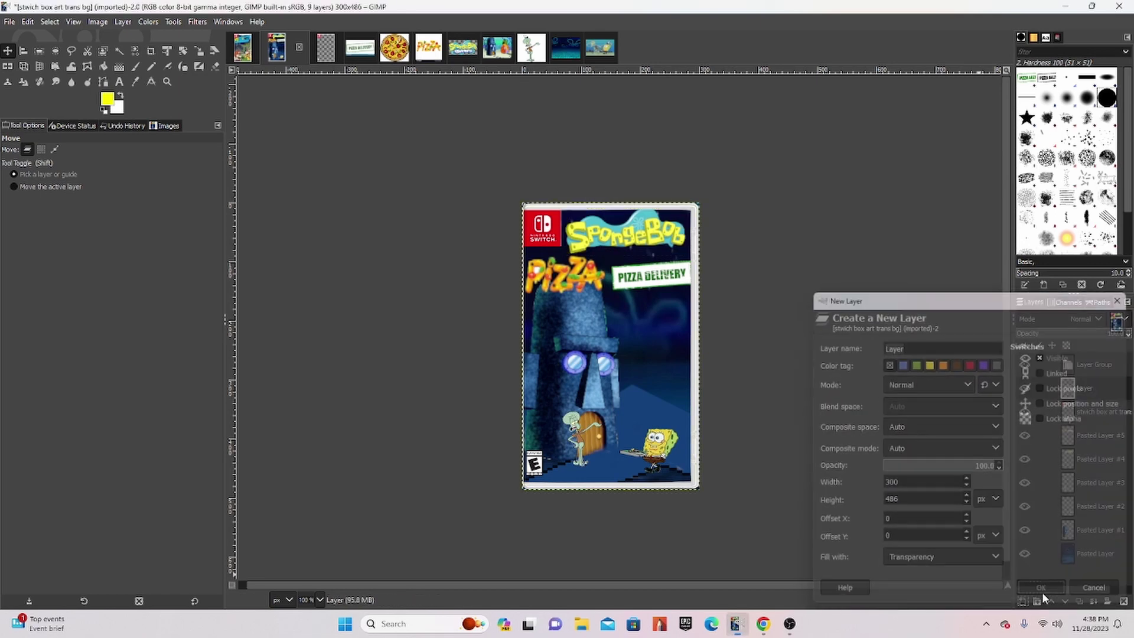
{"action": "left_click", "coordinate": [1042, 591]}
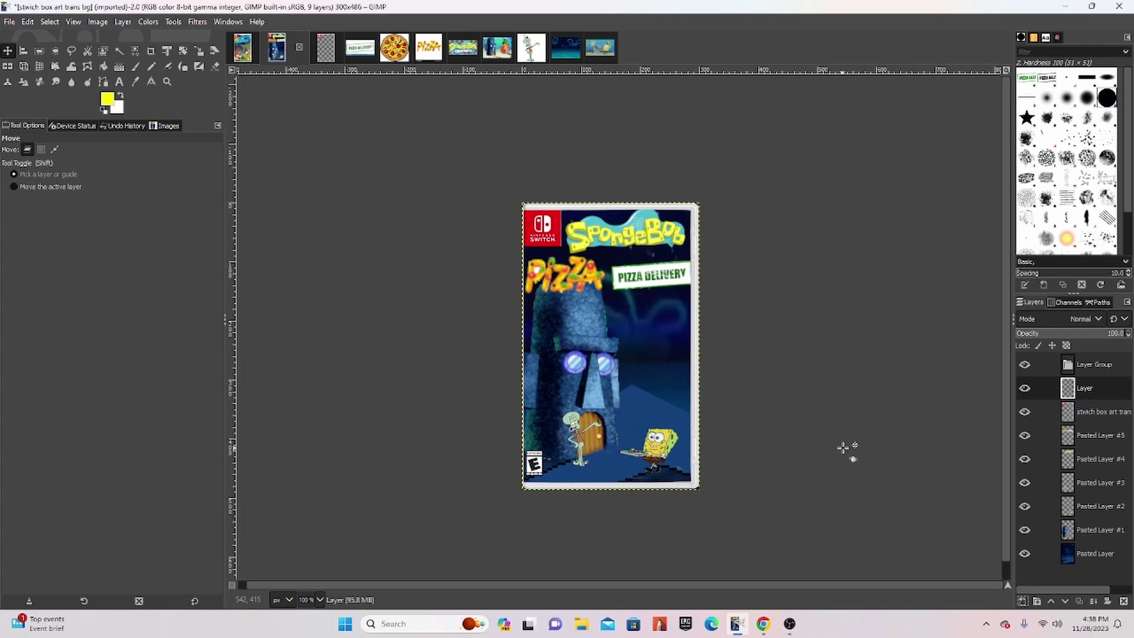
{"action": "scroll", "coordinate": [561, 296], "scroll_direction": "up", "scroll_amount": 4, "text": "ctrl"}
{"action": "scroll", "coordinate": [464, 199], "scroll_direction": "up", "scroll_amount": 3, "text": "ctrl"}
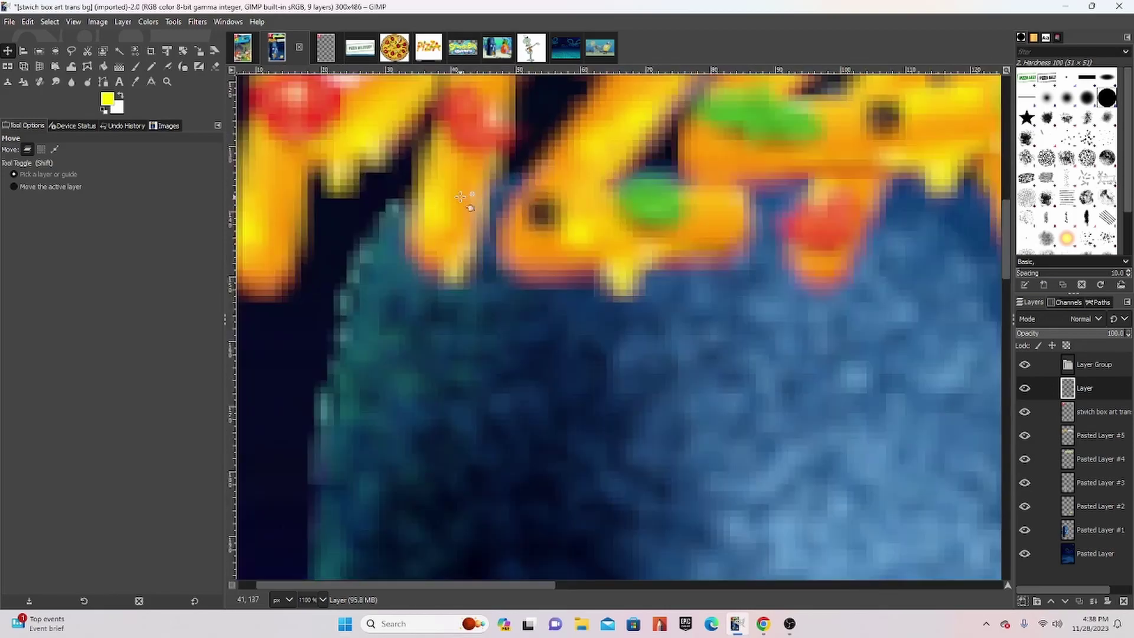
{"action": "scroll", "coordinate": [398, 254], "scroll_direction": "up", "scroll_amount": 5}
{"action": "scroll", "coordinate": [354, 292], "scroll_direction": "down", "scroll_amount": 4, "text": "ctrl"}
{"action": "scroll", "coordinate": [670, 292], "scroll_direction": "down", "scroll_amount": 3, "text": "ctrl"}
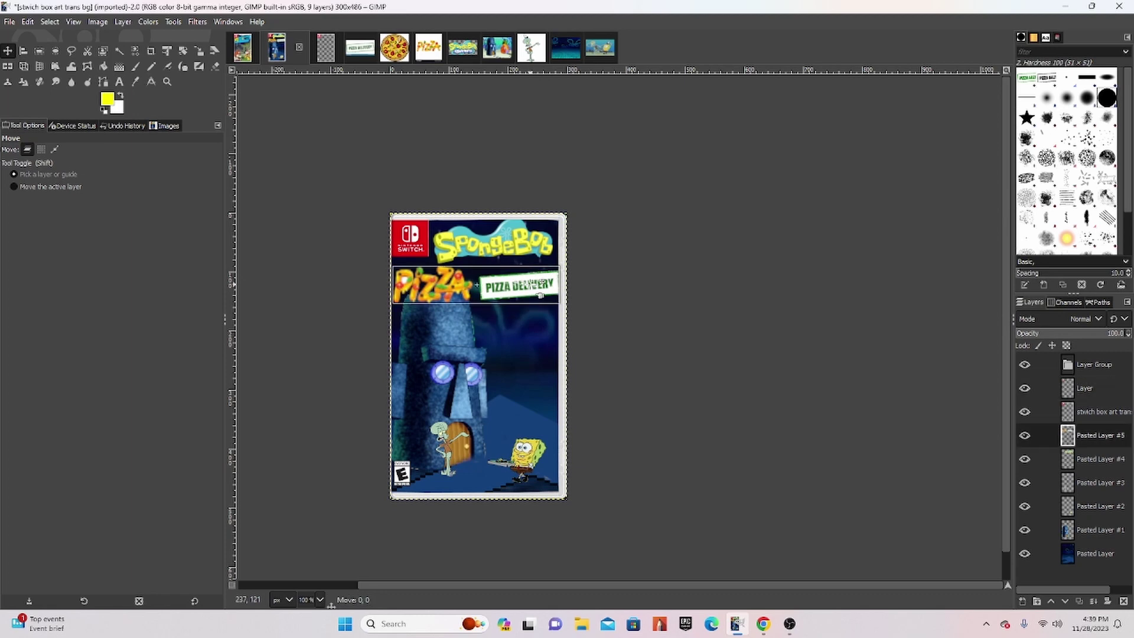
Undo the new layer, logo scaling and title moves, then delete the PIZZA DELIVERY sign layer
{"action": "key", "text": "alt"}
{"action": "key", "text": "ctrl+z"}
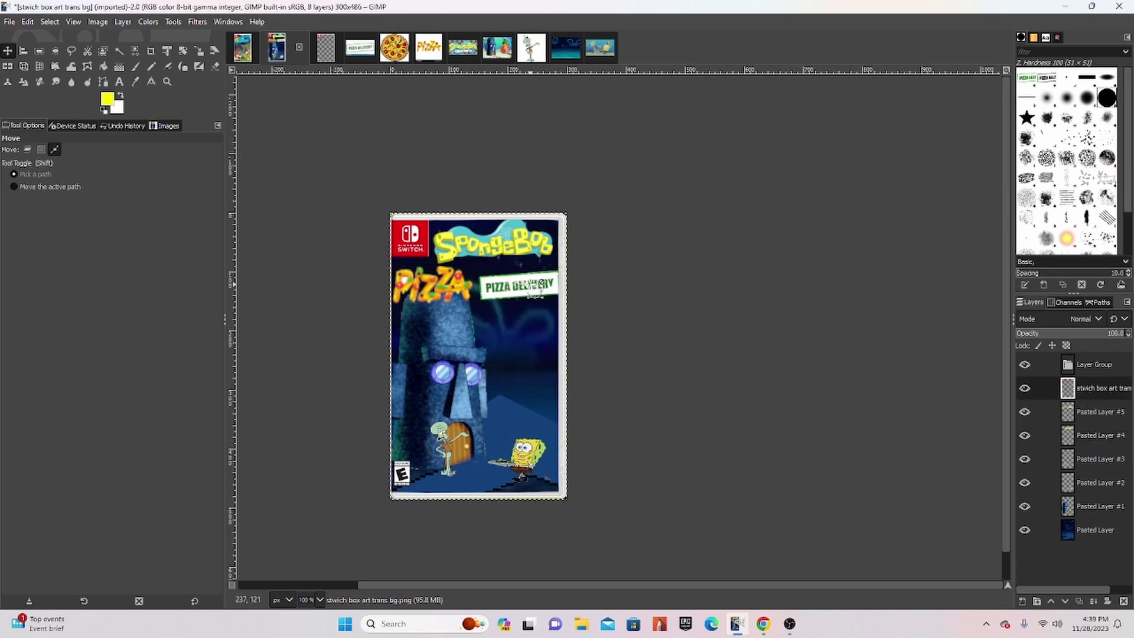
{"action": "key", "text": "ctrl+z"}
{"action": "key", "text": "ctrl+z"}
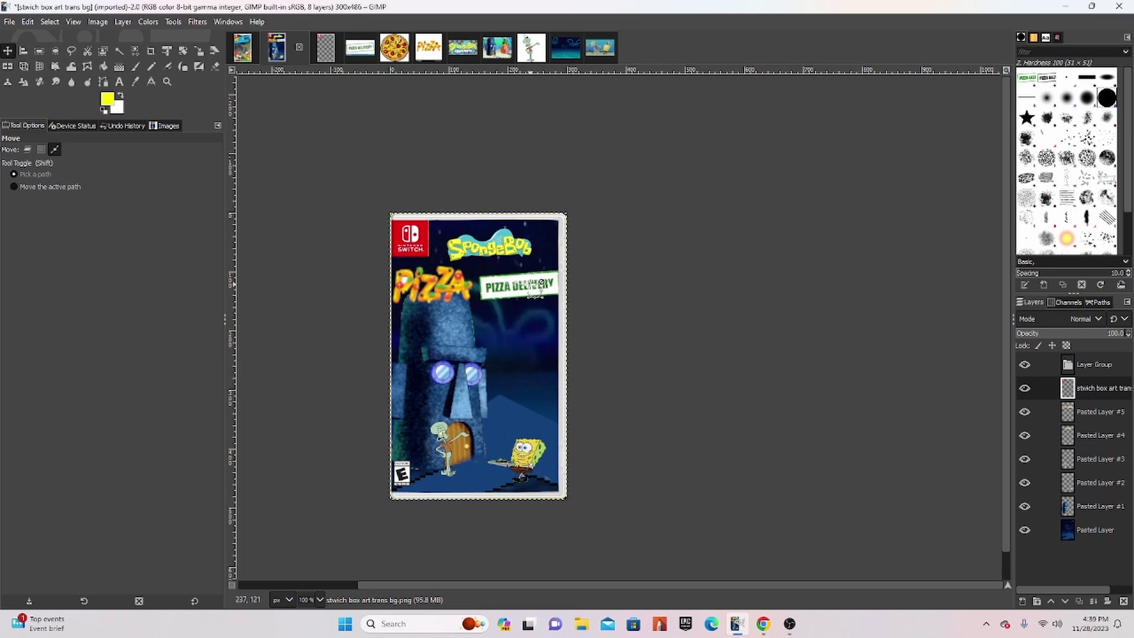
{"action": "key", "text": "ctrl+z"}
{"action": "key", "text": "ctrl+z"}
{"action": "key", "text": "ctrl+z"}
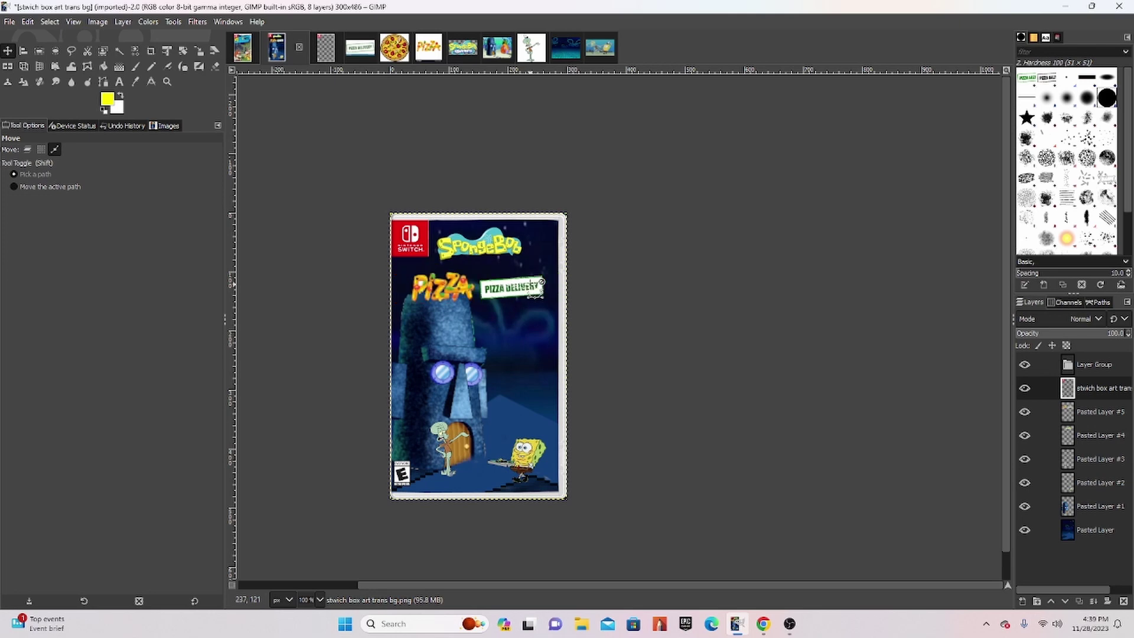
{"action": "key", "text": "ctrl+z"}
{"action": "key", "text": "ctrl+z"}
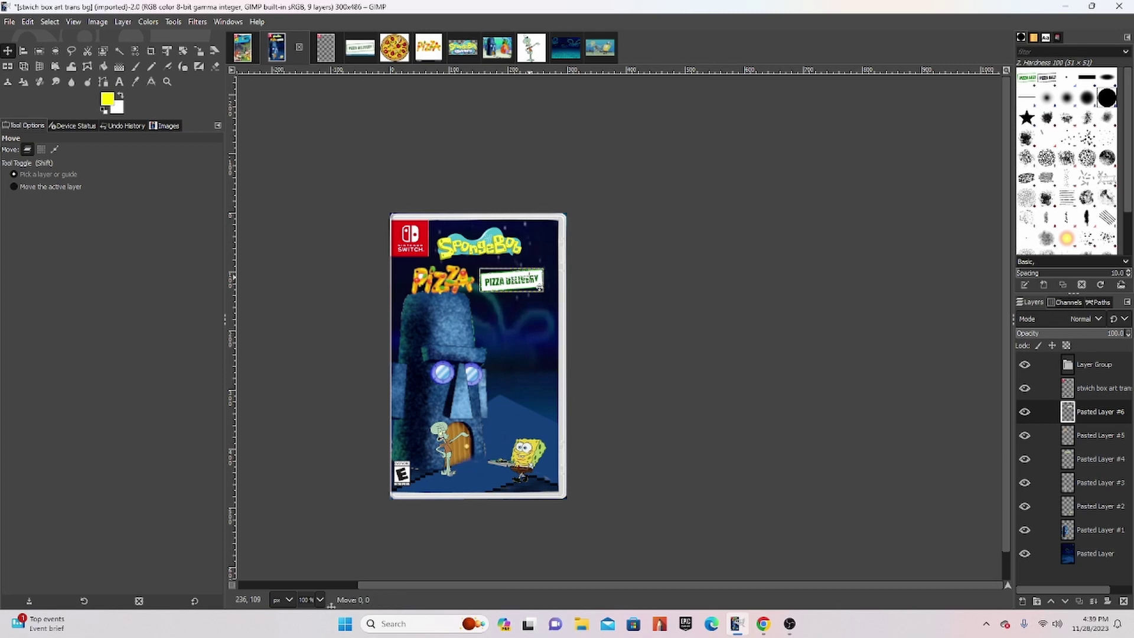
{"action": "left_click", "coordinate": [1123, 601]}
Create a new empty path on the PIZZA DELIVERY stamp image
{"action": "left_click", "coordinate": [353, 53]}
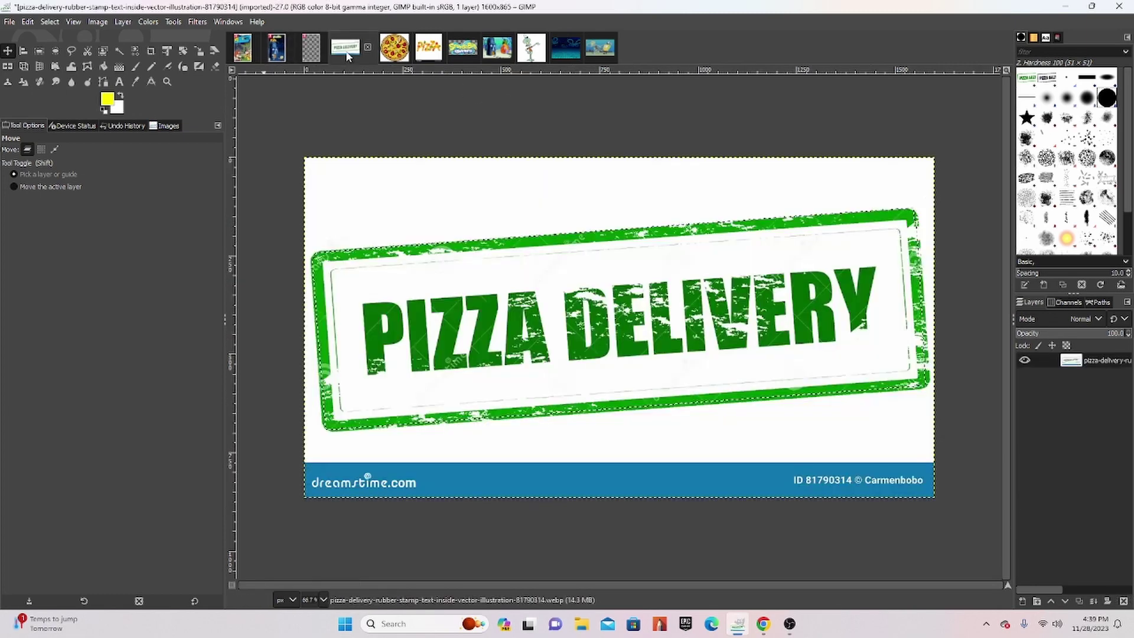
{"action": "left_click", "coordinate": [1100, 303]}
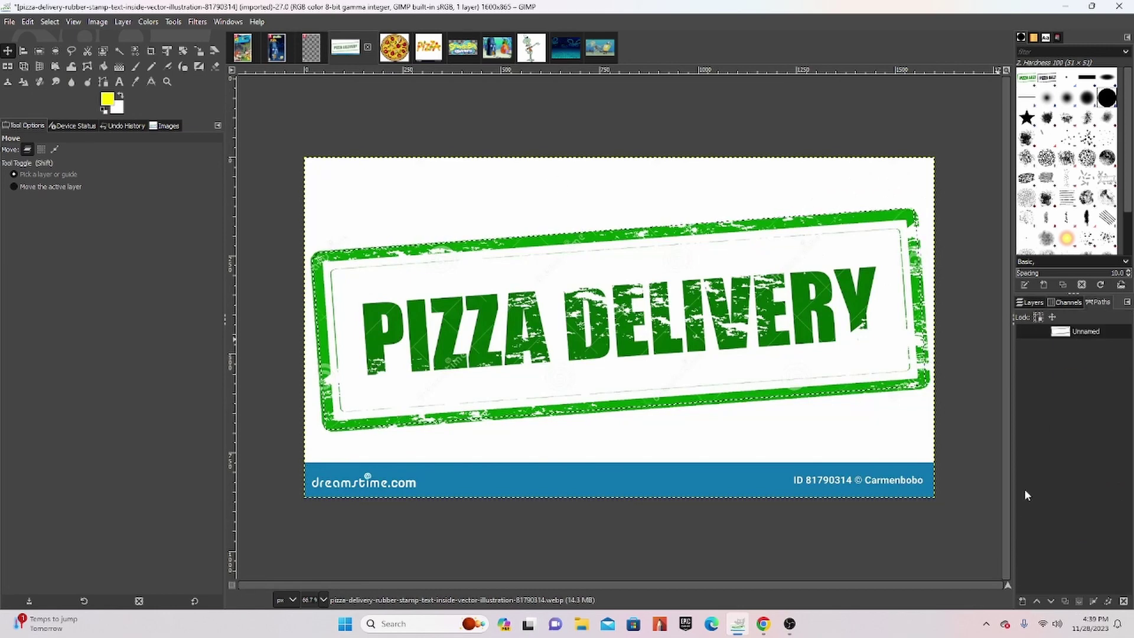
{"action": "left_click", "coordinate": [1028, 602]}
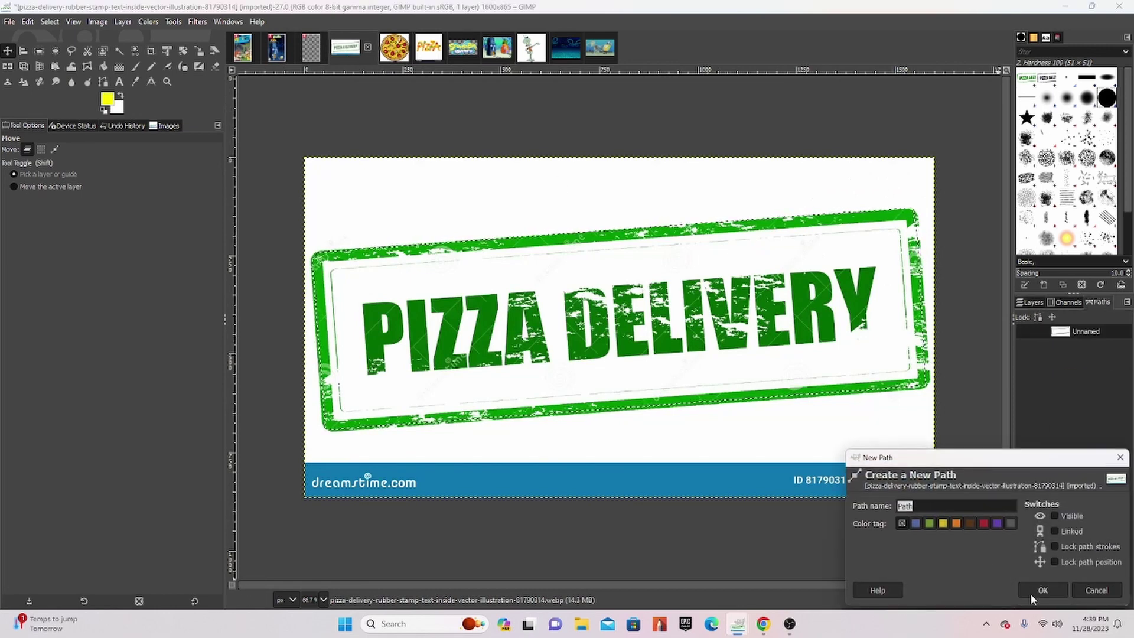
{"action": "left_click", "coordinate": [1032, 589]}
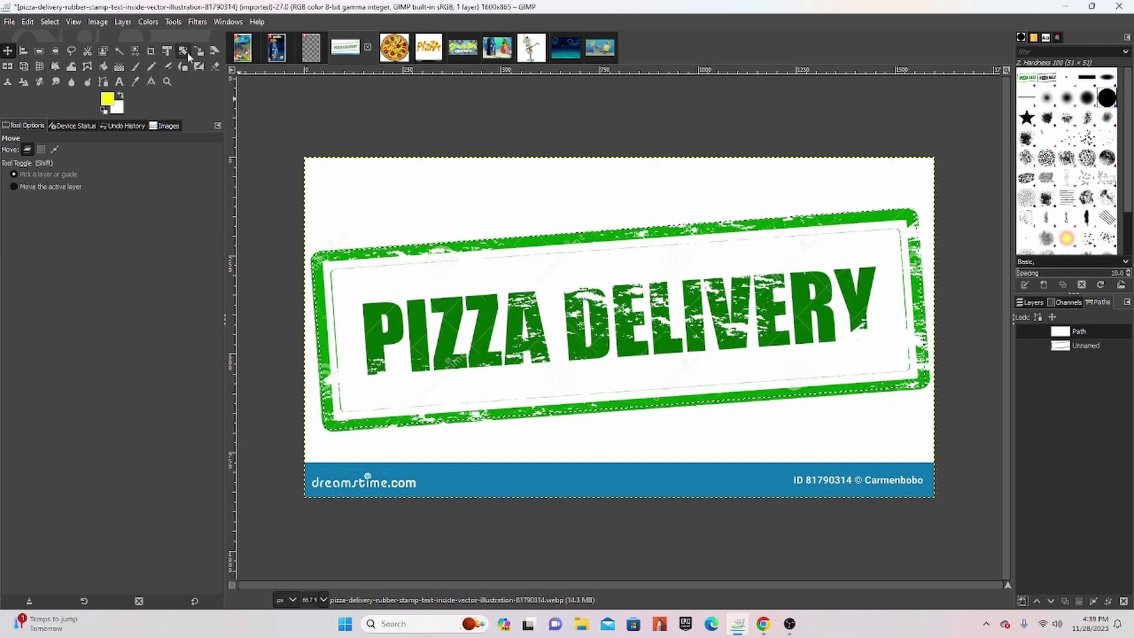
Trace a path around DELIVERY, turn it into a selection and copy it
{"action": "left_click", "coordinate": [104, 81]}
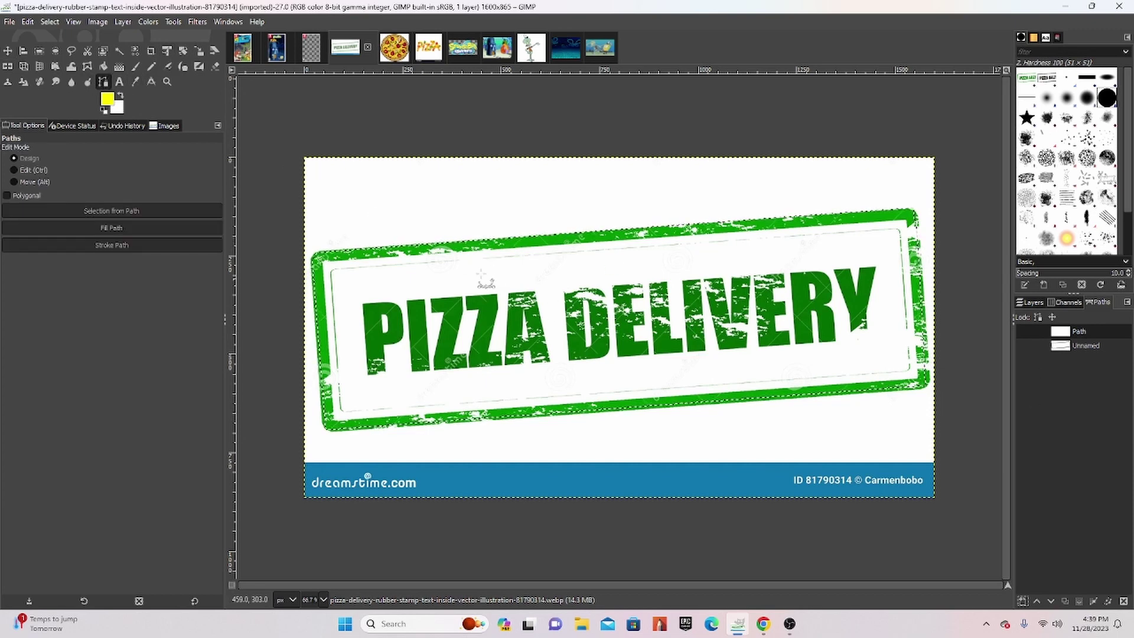
{"action": "left_click", "coordinate": [547, 234]}
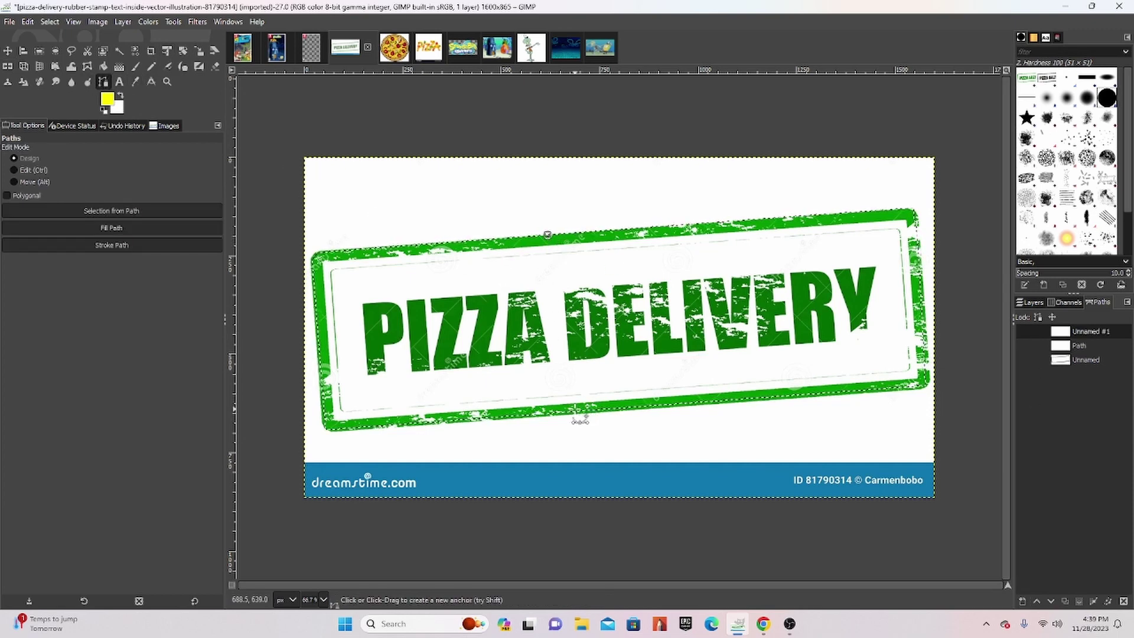
{"action": "left_click", "coordinate": [573, 413]}
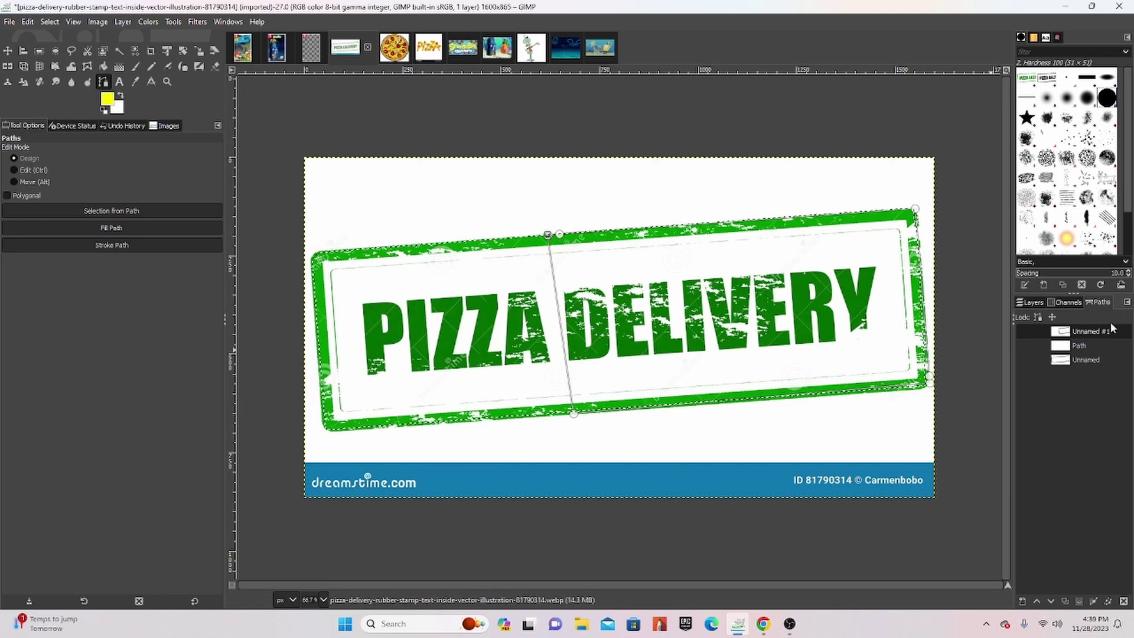
{"action": "right_click", "coordinate": [1094, 332]}
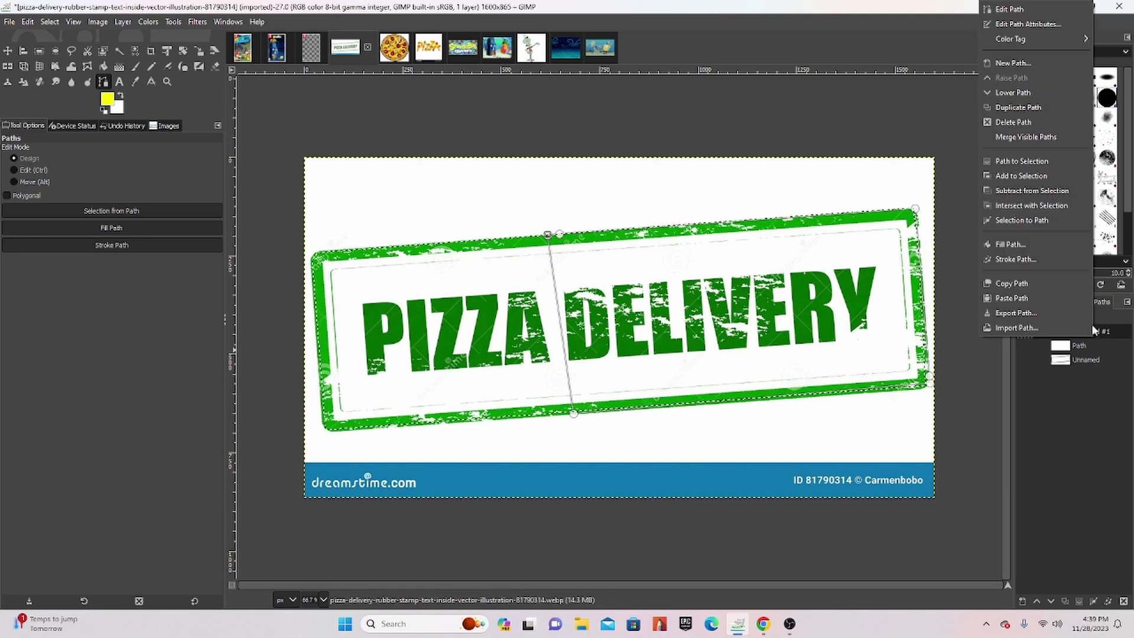
{"action": "left_click", "coordinate": [1026, 167]}
{"action": "key", "text": "ctrl+c"}
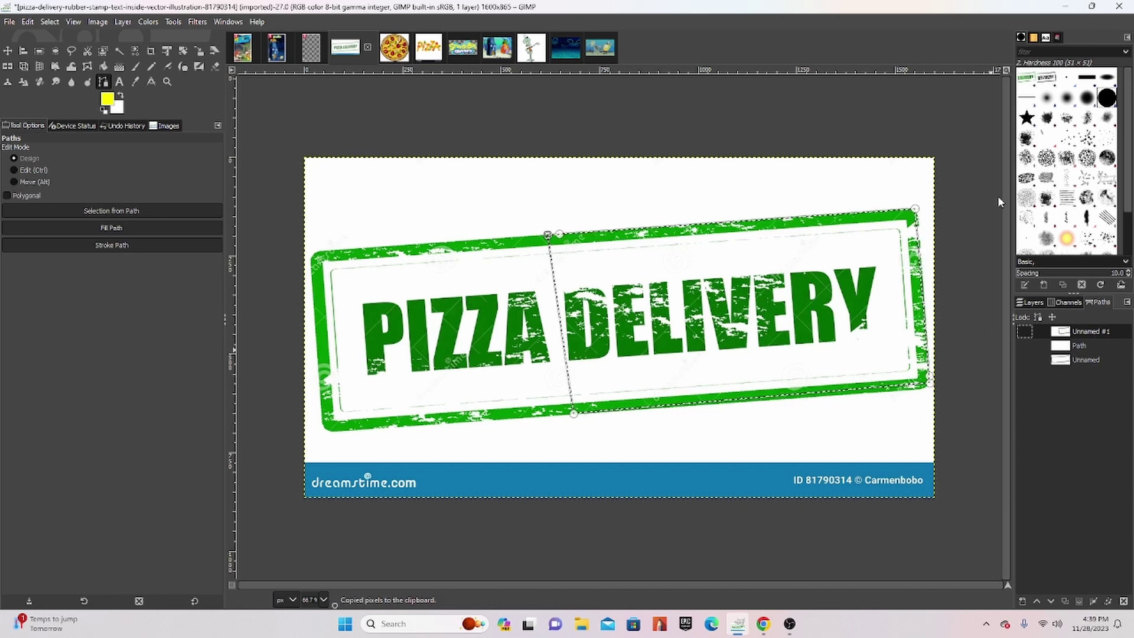
{"action": "left_click", "coordinate": [273, 51]}
Paste the DELIVERY cutout as its own layer and shrink it down
{"action": "key", "text": "ctrl+v"}
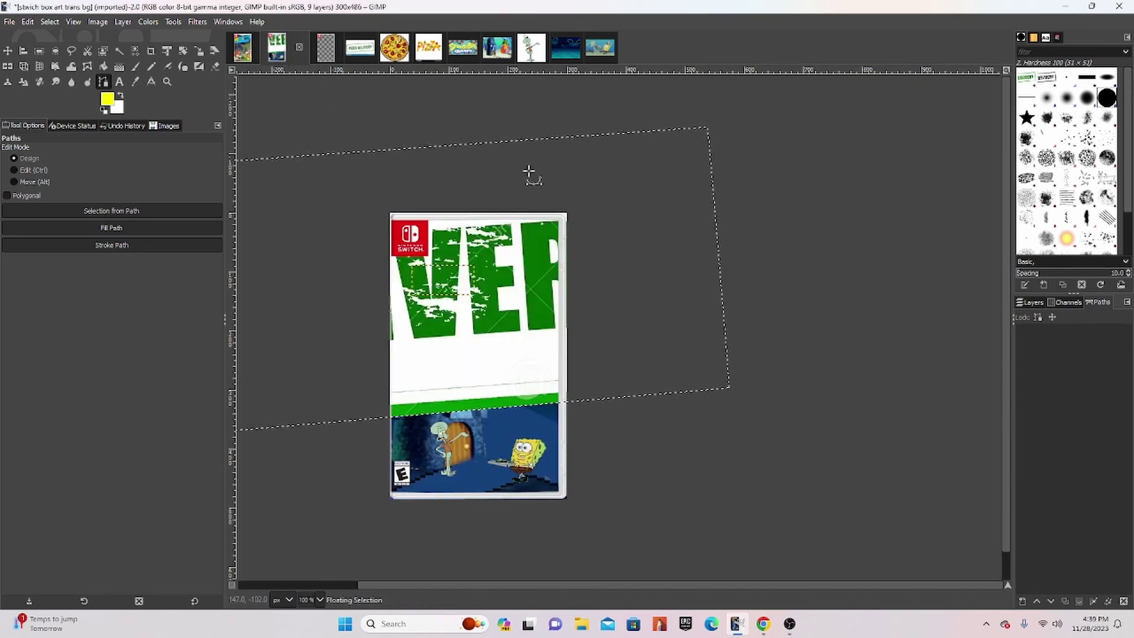
{"action": "left_click", "coordinate": [1032, 305]}
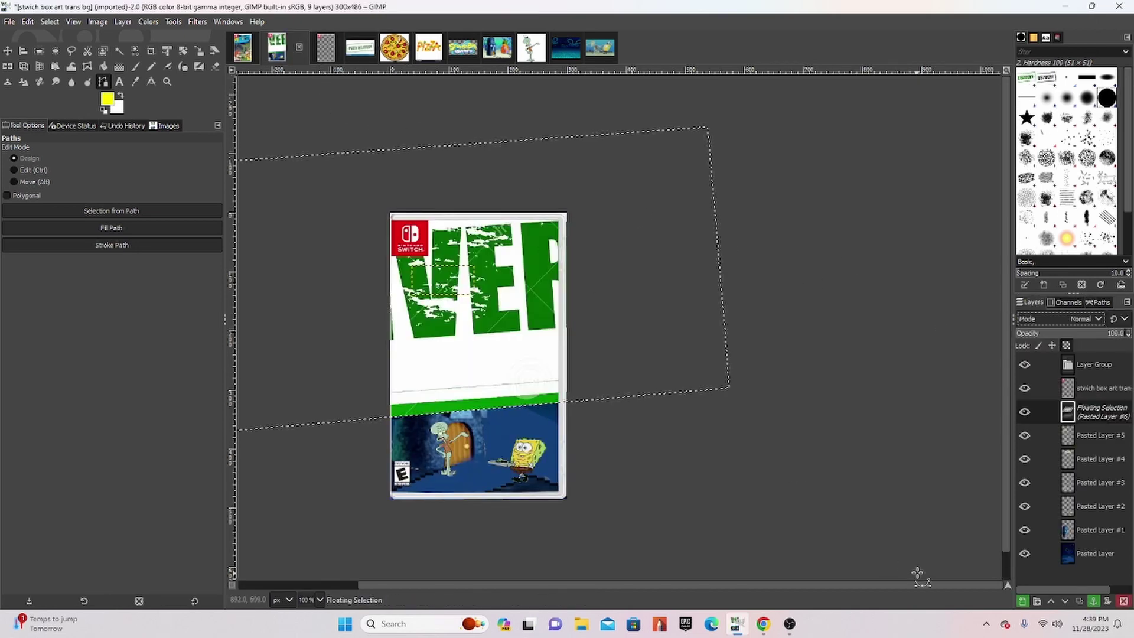
{"action": "left_click", "coordinate": [1023, 602]}
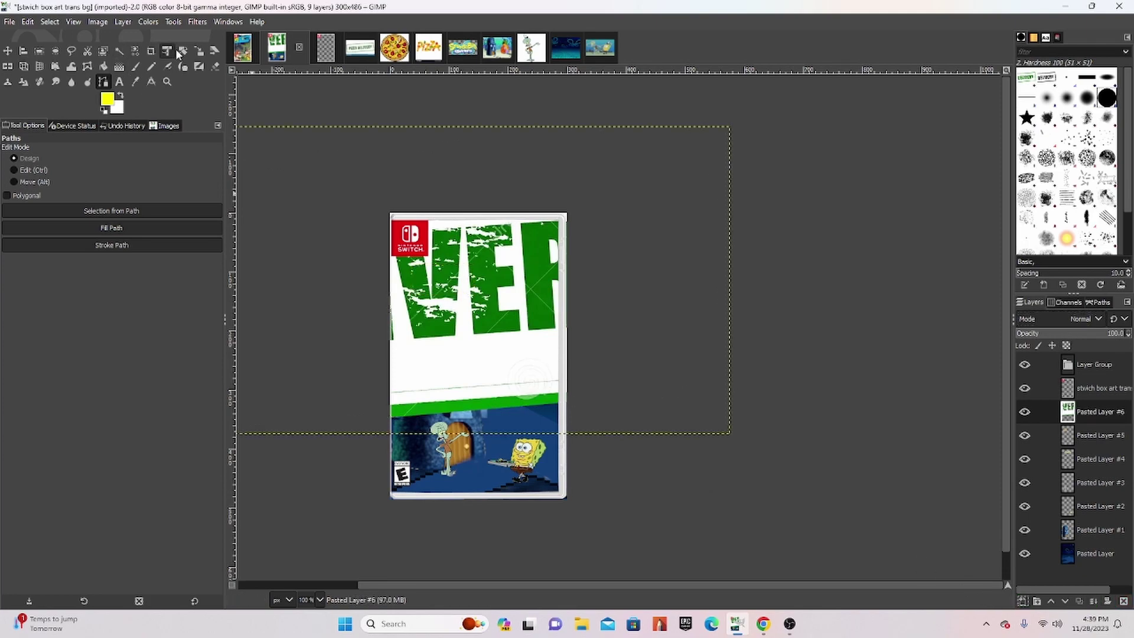
{"action": "left_click", "coordinate": [183, 50]}
{"action": "left_click_drag", "start_coordinate": [280, 135], "coordinate": [361, 193]}
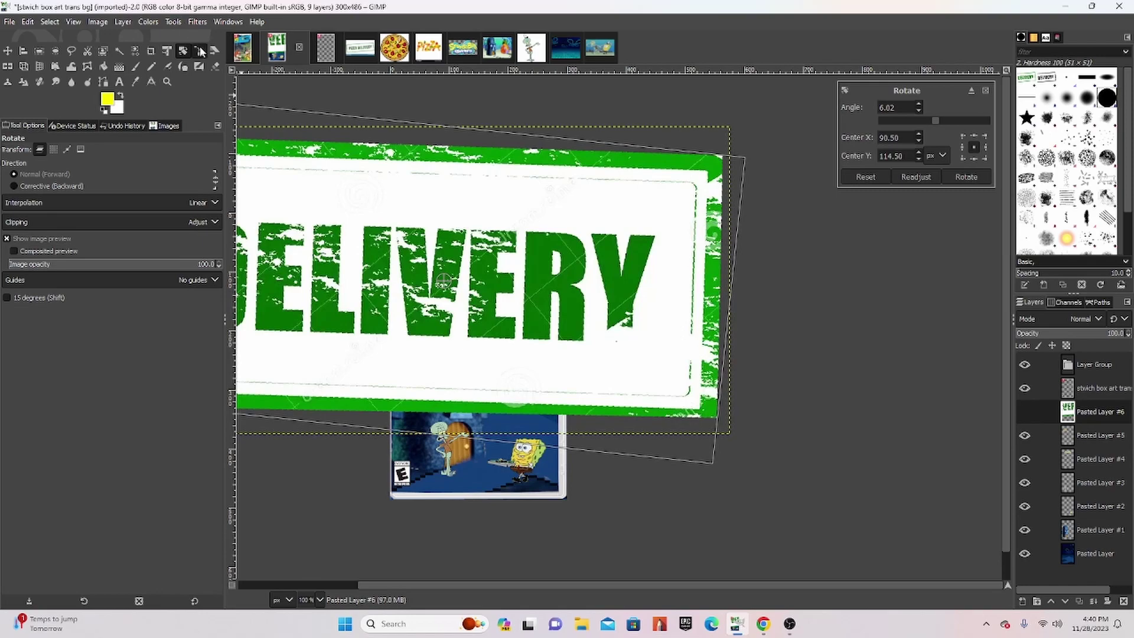
{"action": "left_click", "coordinate": [199, 52]}
{"action": "mouse_move", "coordinate": [663, 197]}
{"action": "left_mouse_down"}
{"action": "mouse_move", "coordinate": [135, 419]}
{"action": "mouse_move", "coordinate": [59, 277]}
{"action": "left_mouse_up"}
Place the small DELIVERY layer just right of PIZZA, below the logo
{"action": "left_click", "coordinate": [6, 50]}
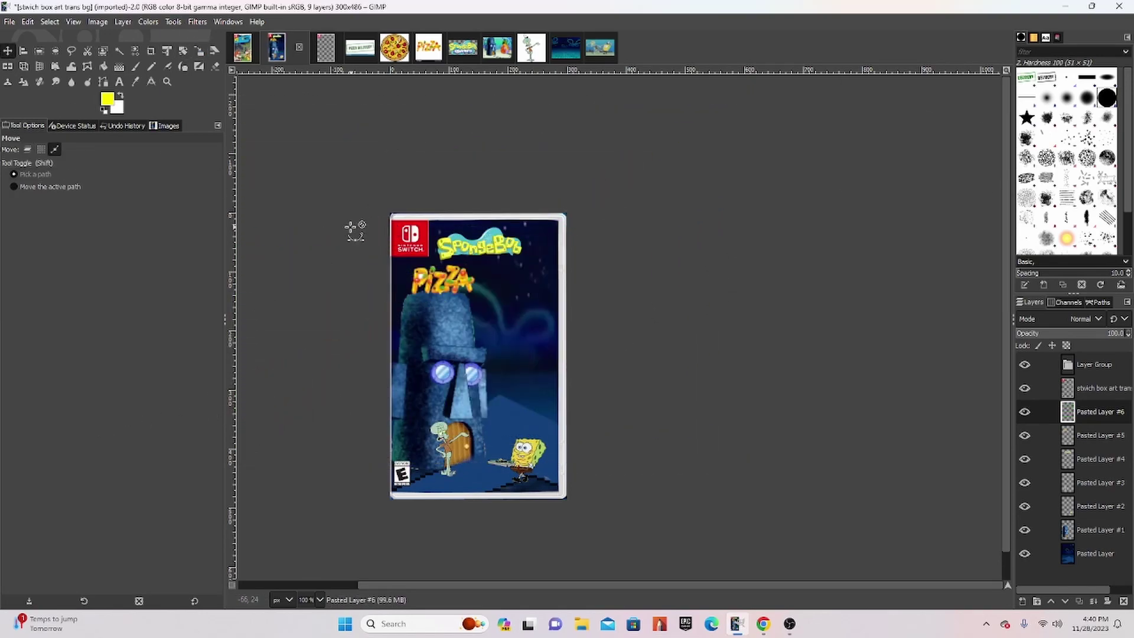
{"action": "scroll", "coordinate": [351, 227], "scroll_direction": "down", "scroll_amount": 3}
{"action": "left_click_drag", "start_coordinate": [303, 312], "coordinate": [416, 252]}
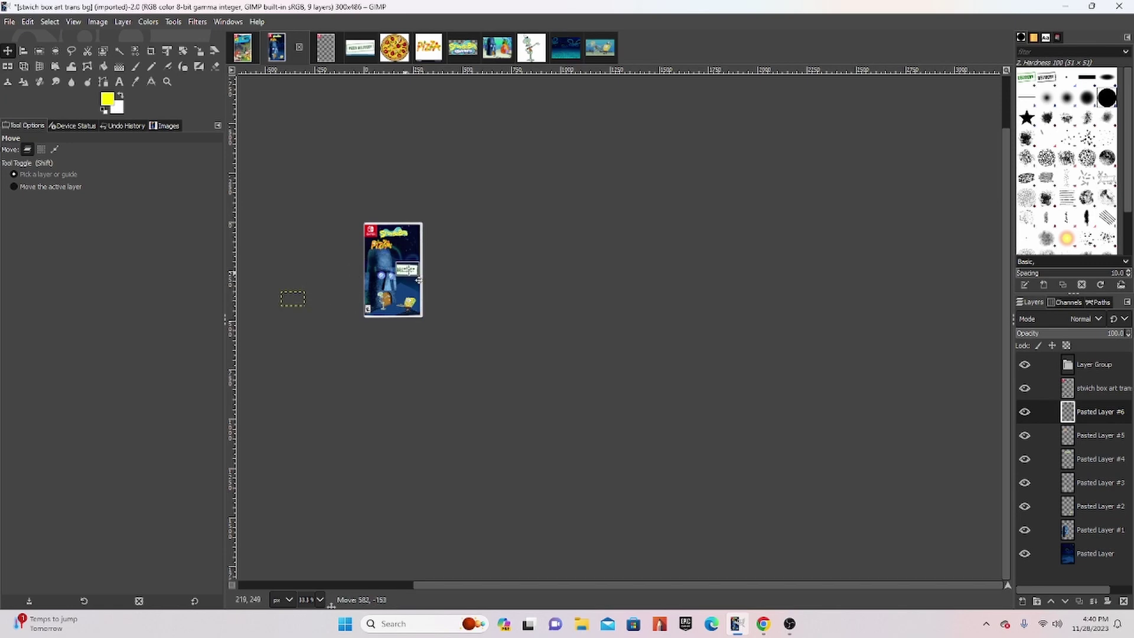
{"action": "scroll", "coordinate": [407, 254], "scroll_direction": "up", "scroll_amount": 1, "text": "ctrl"}
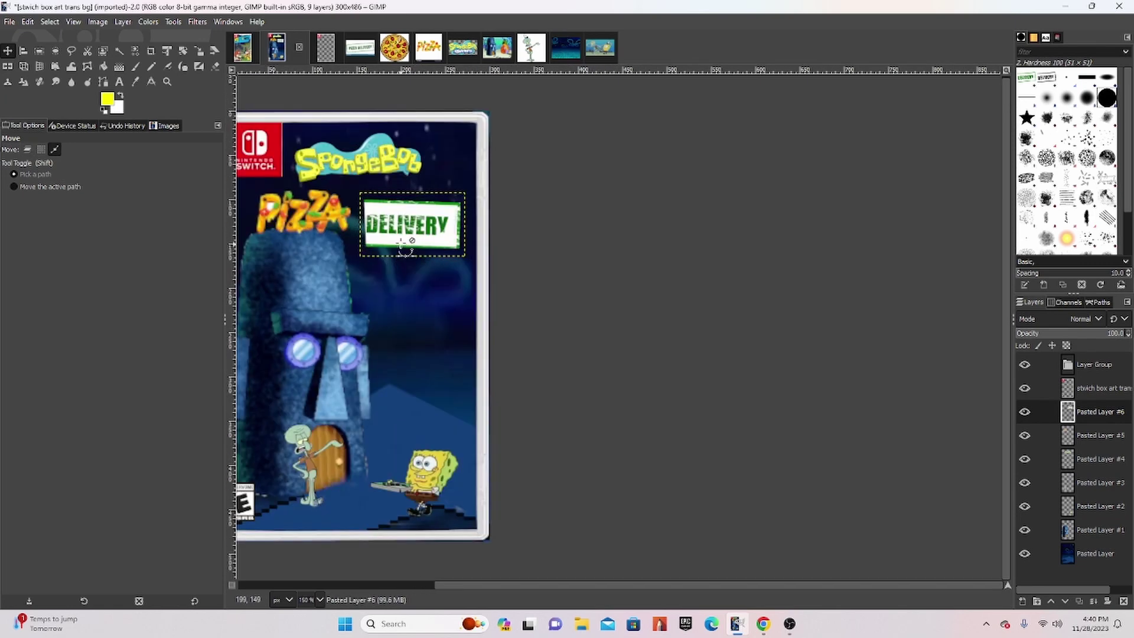
{"action": "left_click_drag", "start_coordinate": [406, 243], "coordinate": [402, 231]}
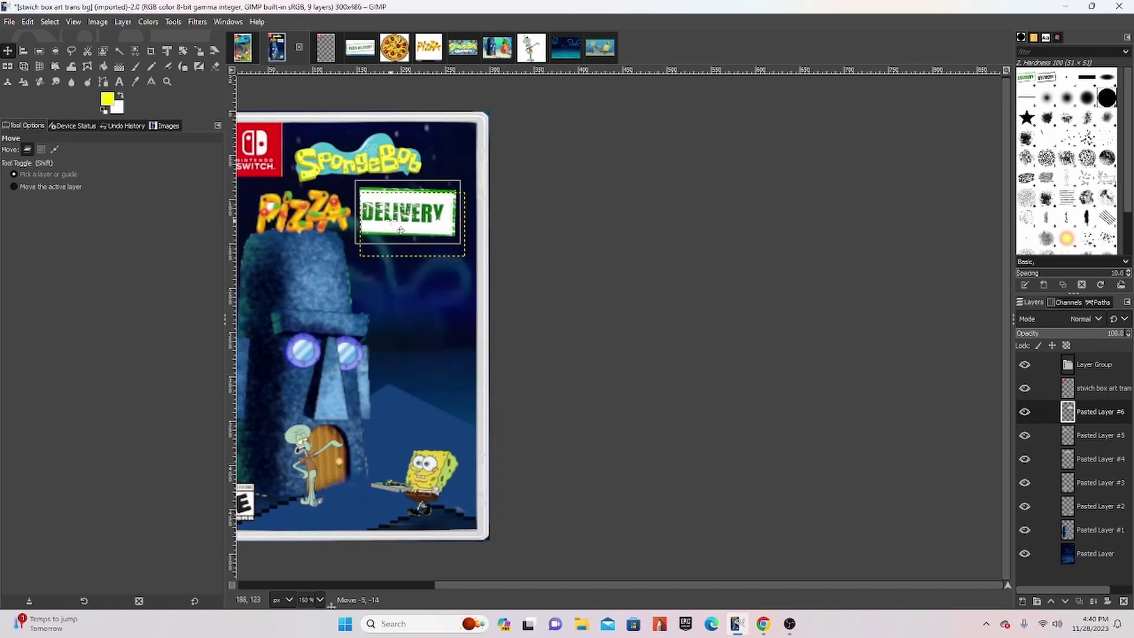
{"action": "left_click_drag", "start_coordinate": [403, 230], "coordinate": [399, 228]}
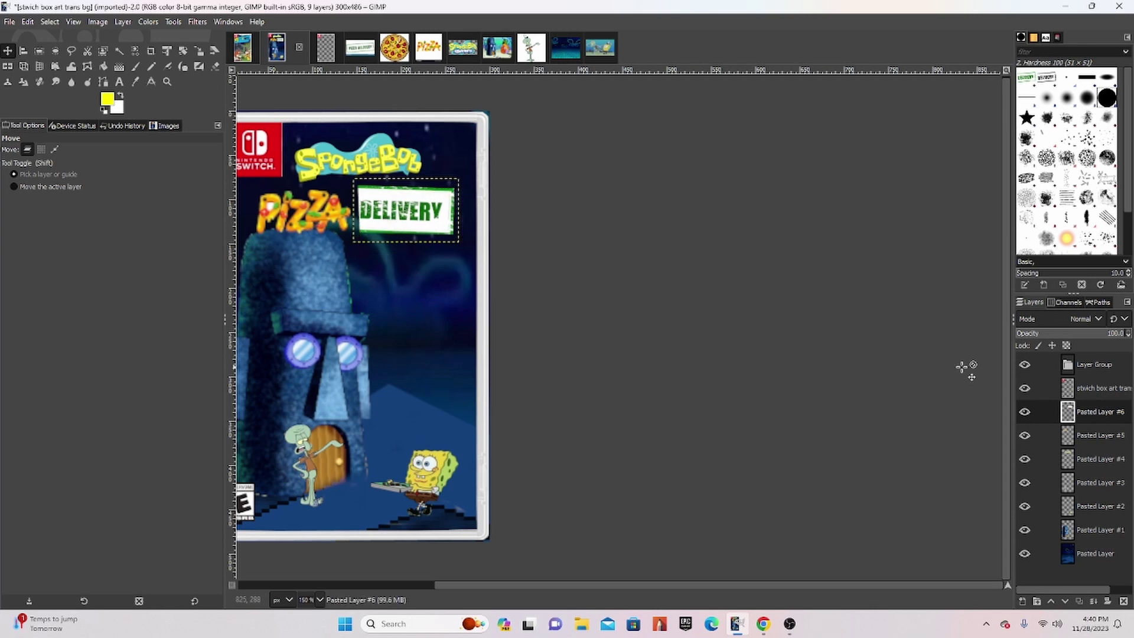
Merge DELIVERY into the PIZZA layer and stretch the combined title wider
{"action": "left_click", "coordinate": [1093, 601]}
{"action": "left_click_drag", "start_coordinate": [441, 244], "coordinate": [445, 257]}
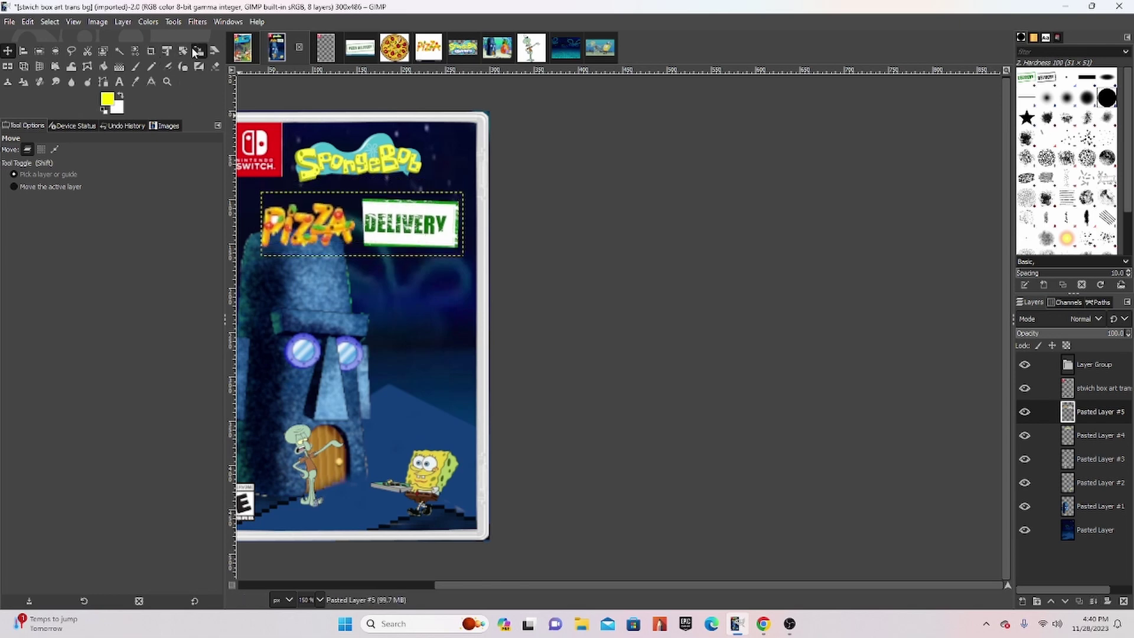
{"action": "left_click", "coordinate": [198, 51]}
{"action": "left_click_drag", "start_coordinate": [263, 193], "coordinate": [231, 182]}
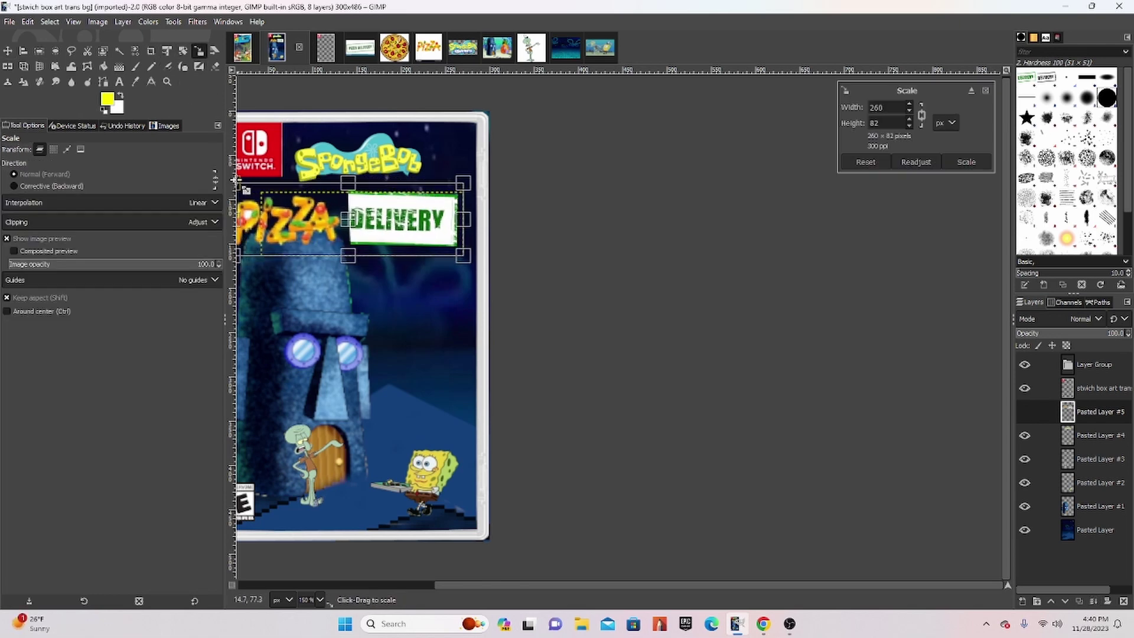
{"action": "left_click", "coordinate": [7, 50]}
{"action": "left_click_drag", "start_coordinate": [390, 231], "coordinate": [402, 235]}
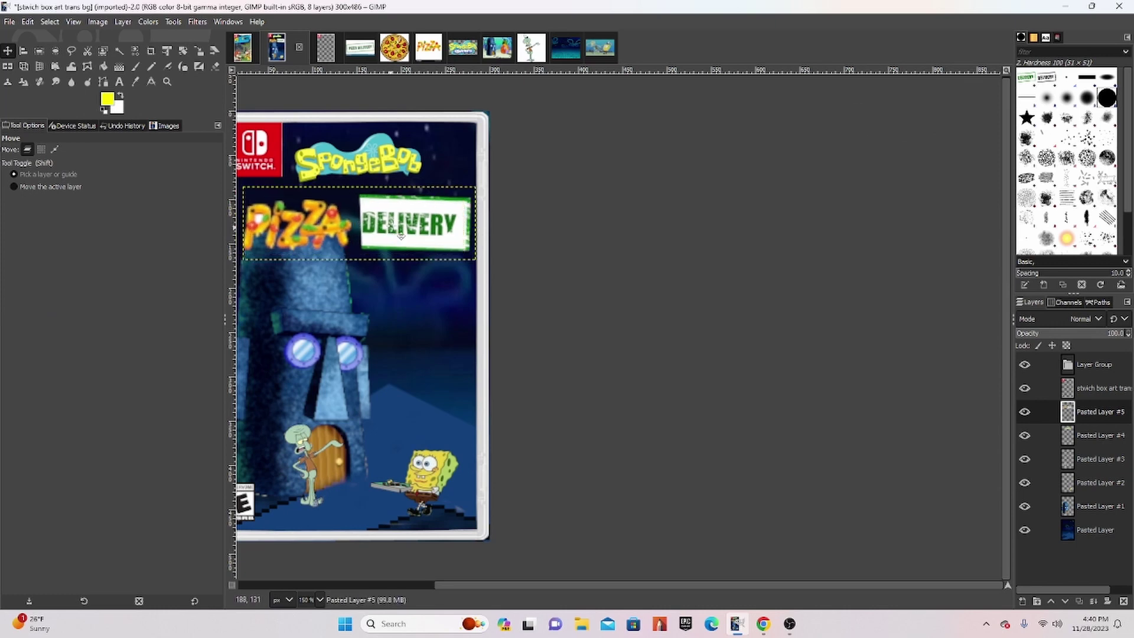
Resize the SpongeBob logo, shift it right, and zoom out to view the whole cover
{"action": "left_click_drag", "start_coordinate": [361, 158], "coordinate": [369, 164]}
{"action": "left_click", "coordinate": [199, 51]}
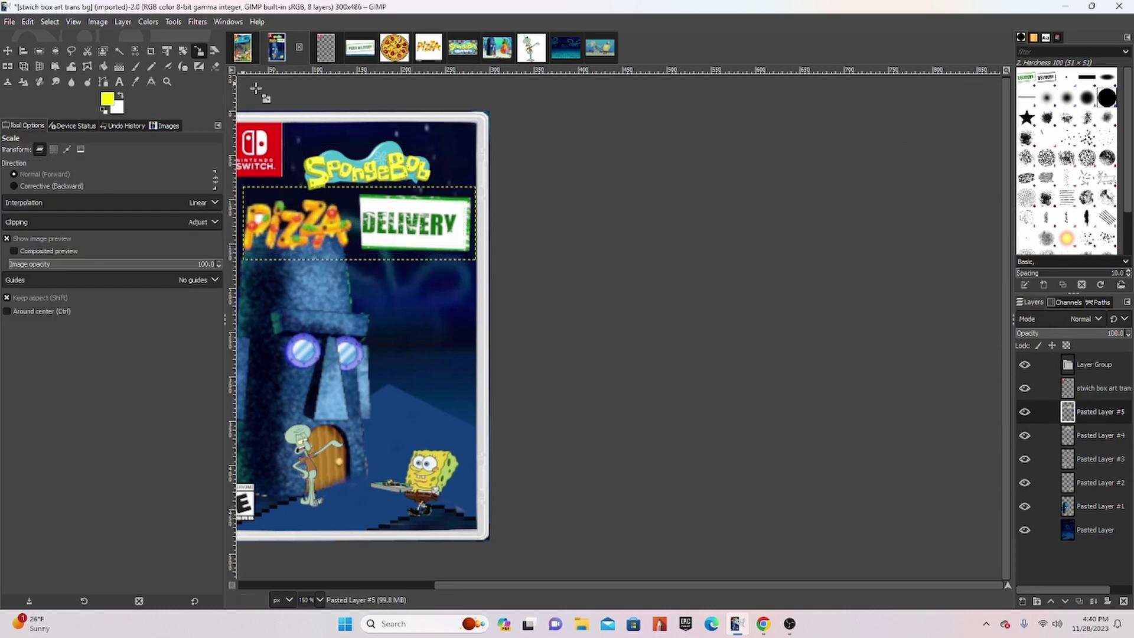
{"action": "left_click", "coordinate": [255, 88]}
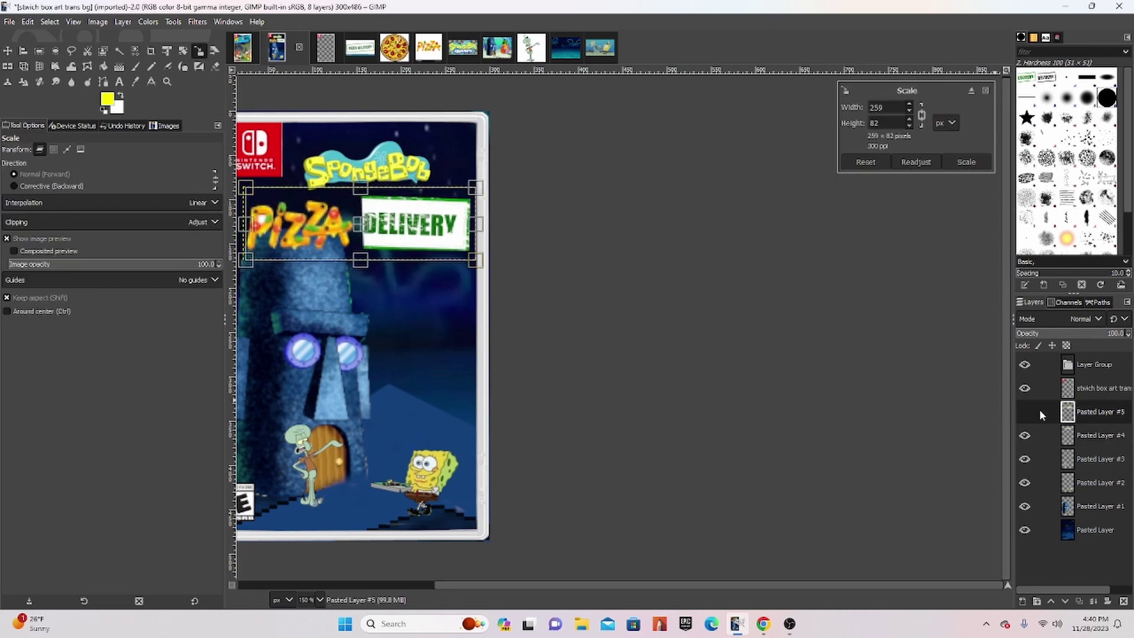
{"action": "left_click", "coordinate": [1041, 436]}
{"action": "left_click", "coordinate": [329, 142]}
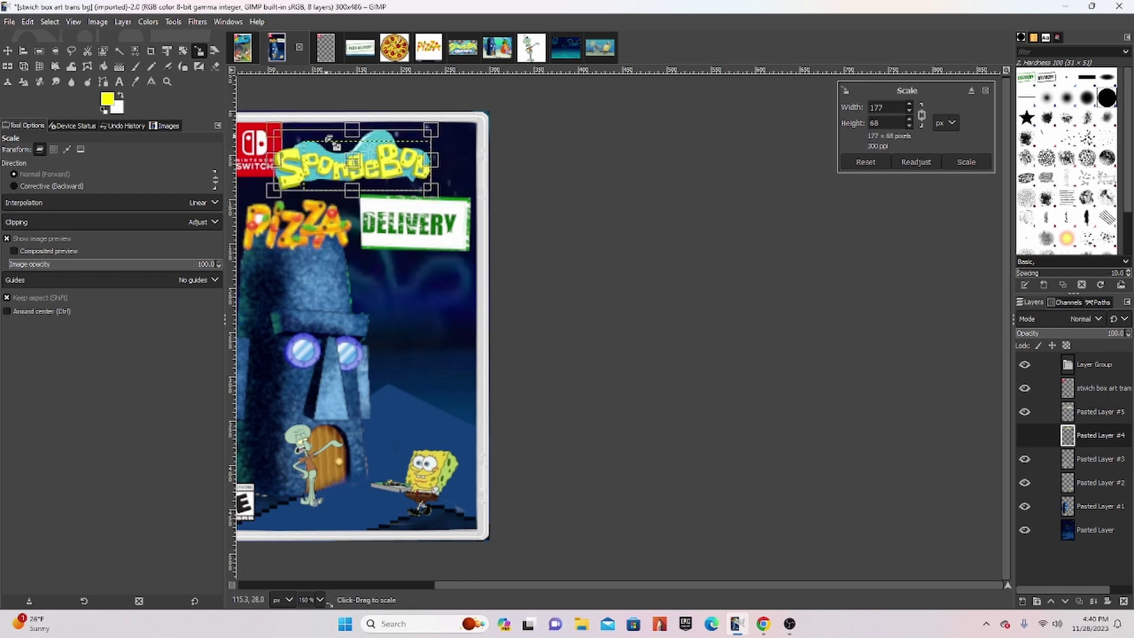
{"action": "left_click", "coordinate": [8, 47]}
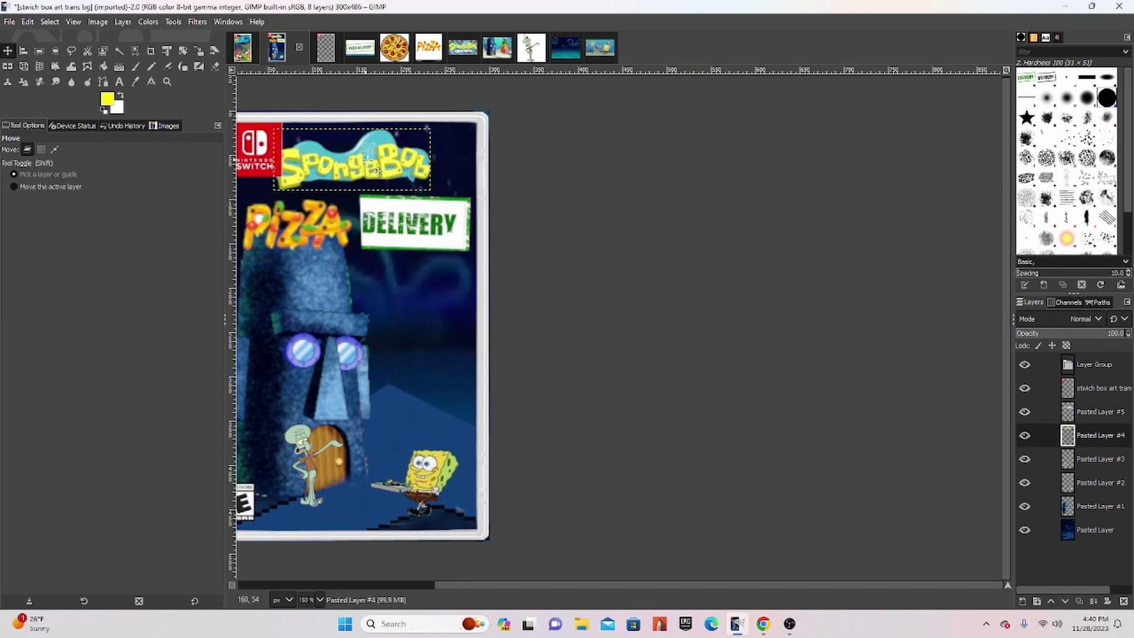
{"action": "left_click_drag", "start_coordinate": [339, 147], "coordinate": [354, 148]}
{"action": "key", "text": "minus"}
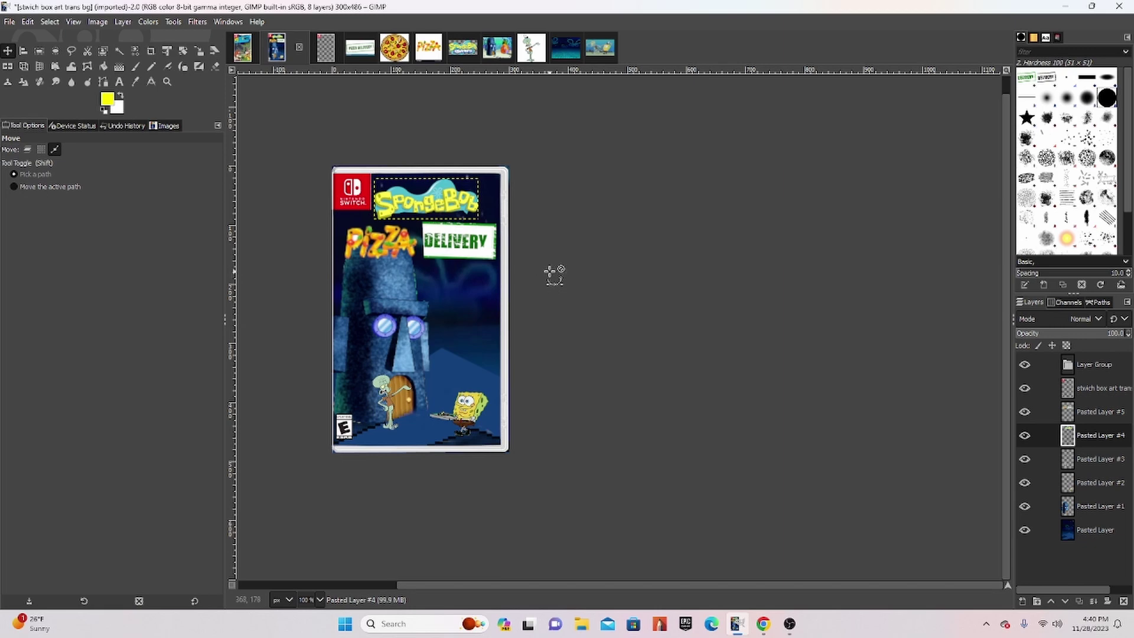
{"action": "key", "text": "minus"}
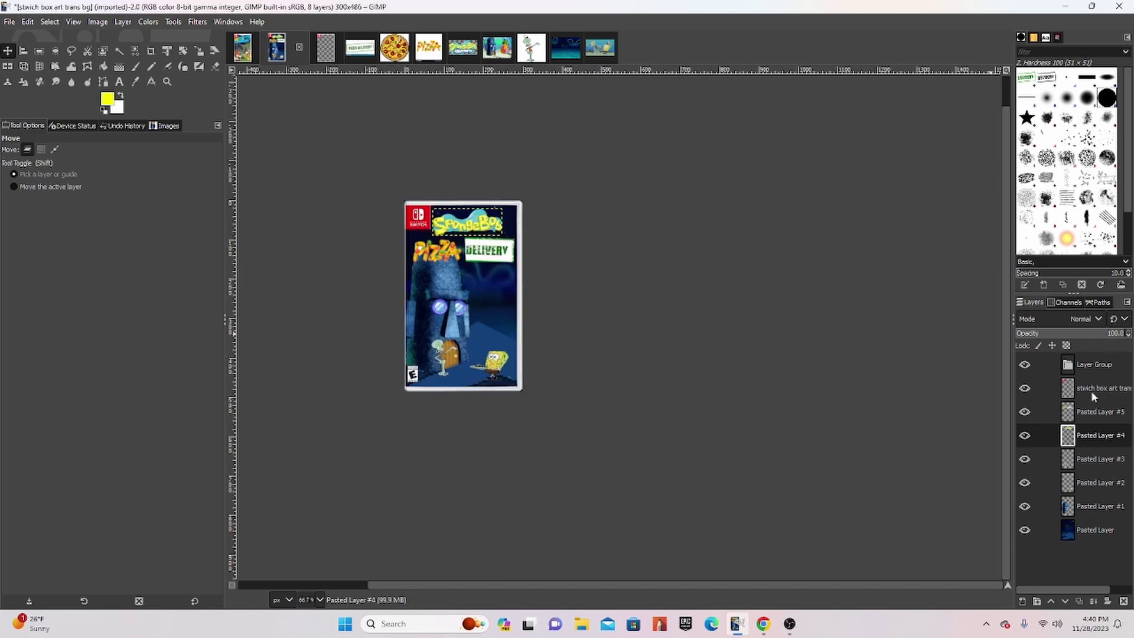
{"action": "left_click", "coordinate": [1091, 394]}
{"action": "left_click", "coordinate": [1096, 366]}
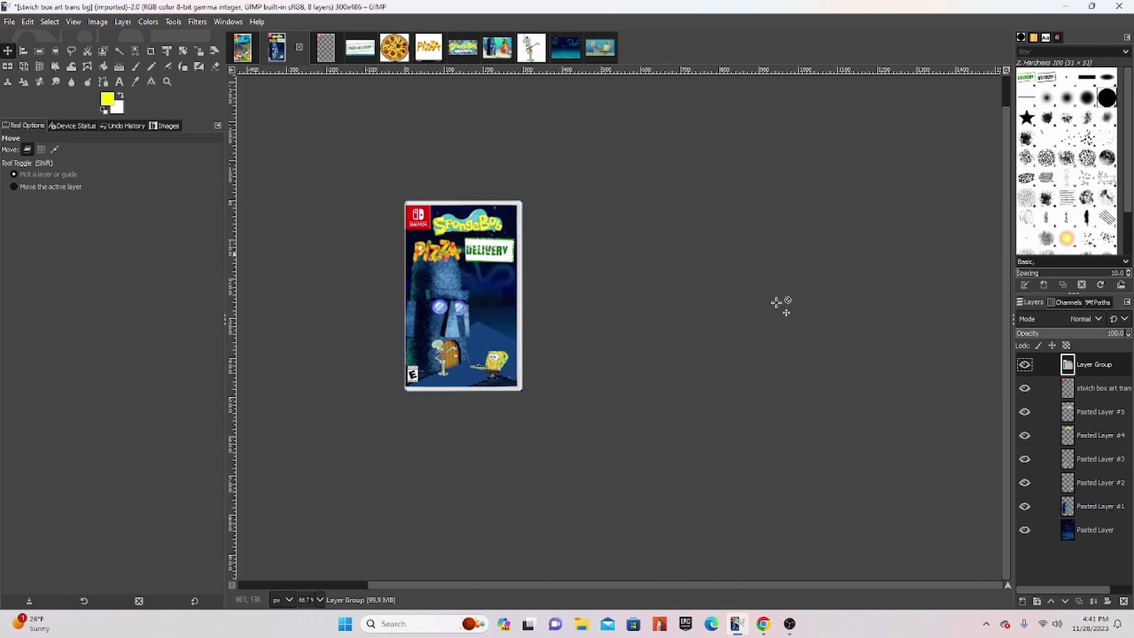
Bring up The Failing Four Nintendo games livestream in the browser and mute it
{"action": "left_click", "coordinate": [767, 625]}
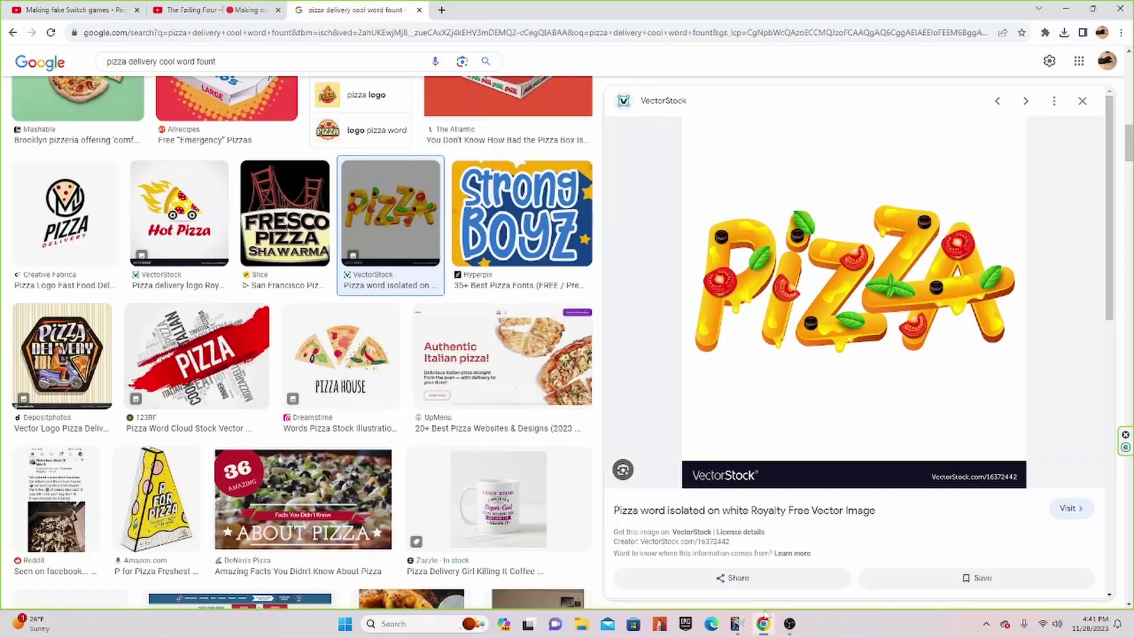
{"action": "left_click", "coordinate": [59, 15]}
{"action": "scroll", "coordinate": [304, 319], "scroll_direction": "up", "scroll_amount": 3}
{"action": "scroll", "coordinate": [261, 164], "scroll_direction": "up", "scroll_amount": 3}
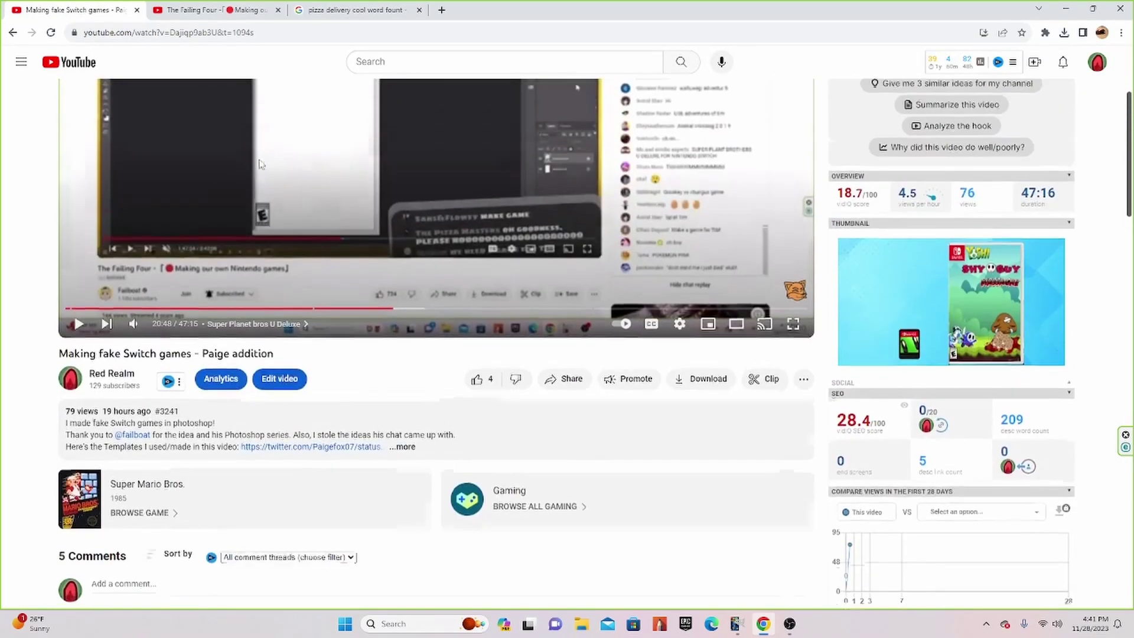
{"action": "left_click", "coordinate": [192, 7]}
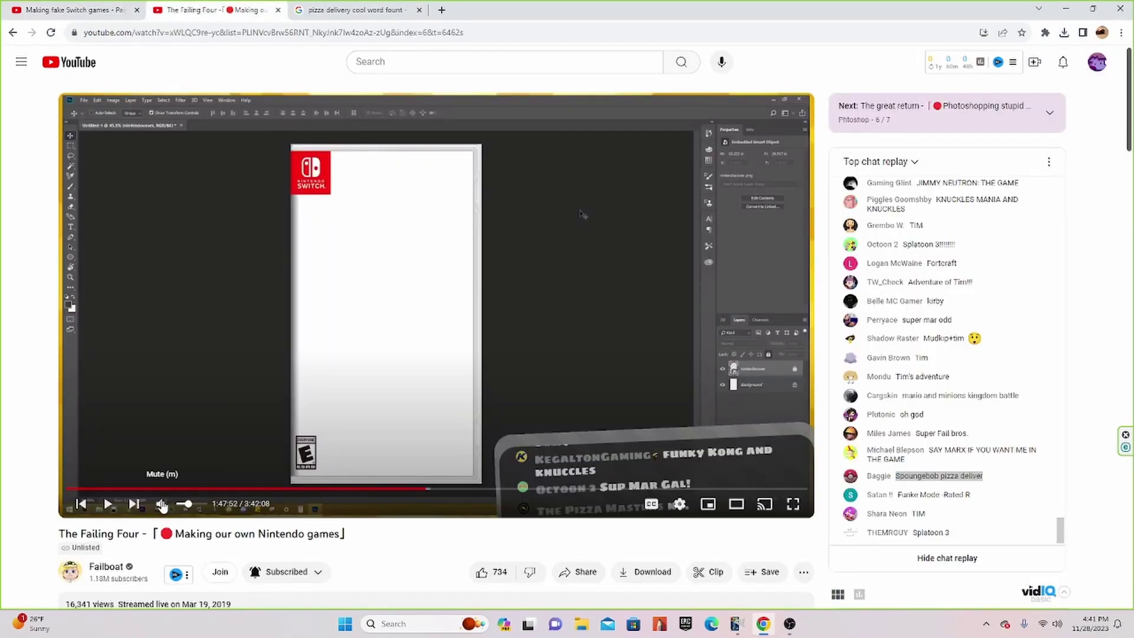
{"action": "left_click", "coordinate": [160, 503]}
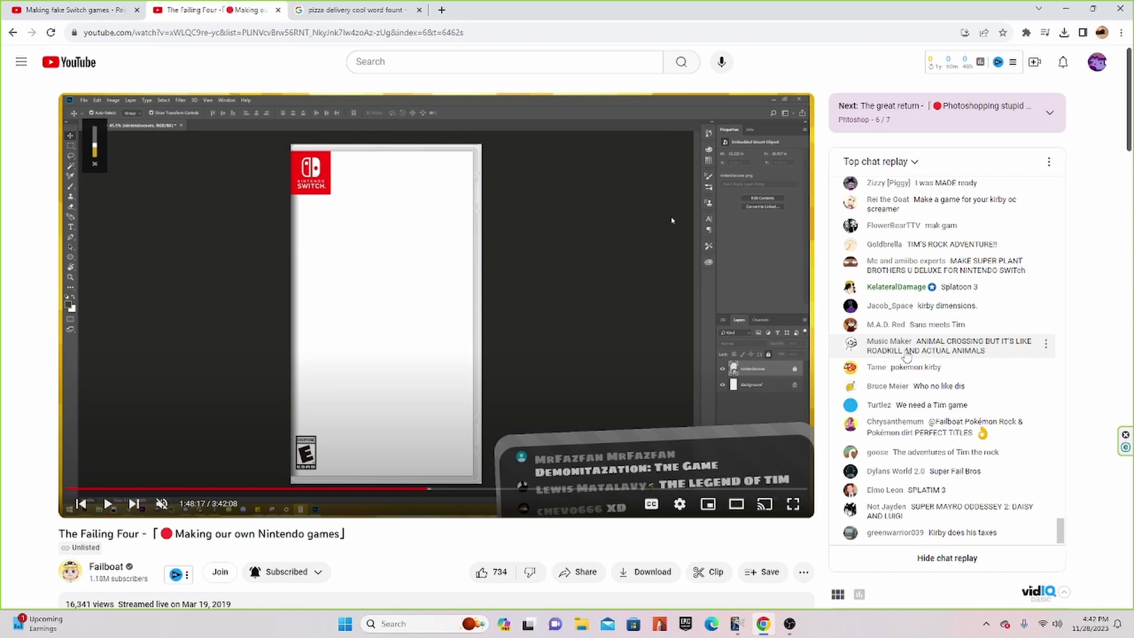
{"action": "mouse_move", "coordinate": [762, 624]}
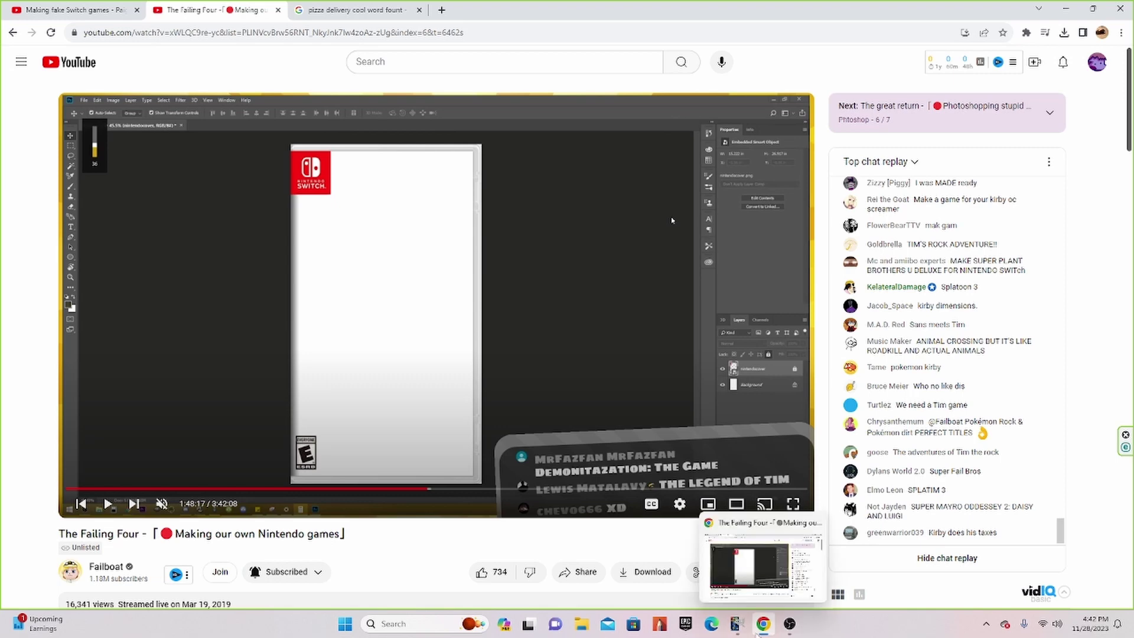
Close the stamp, pizza and PIZZA-word images unsaved, then return to the pizza font search
{"action": "left_click", "coordinate": [746, 632]}
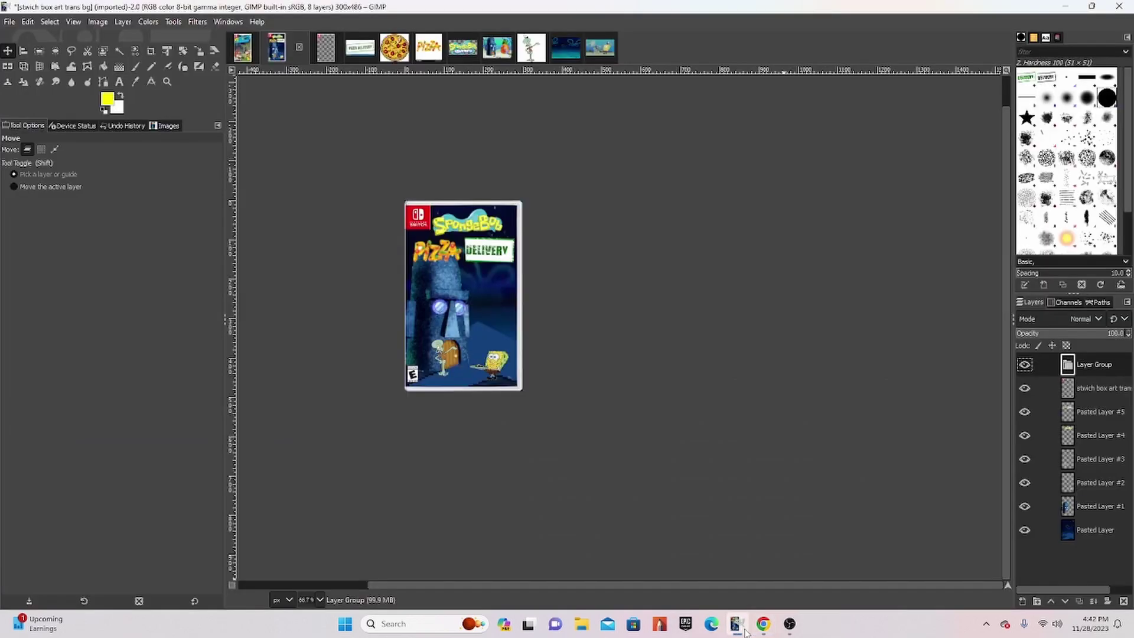
{"action": "left_click", "coordinate": [359, 47]}
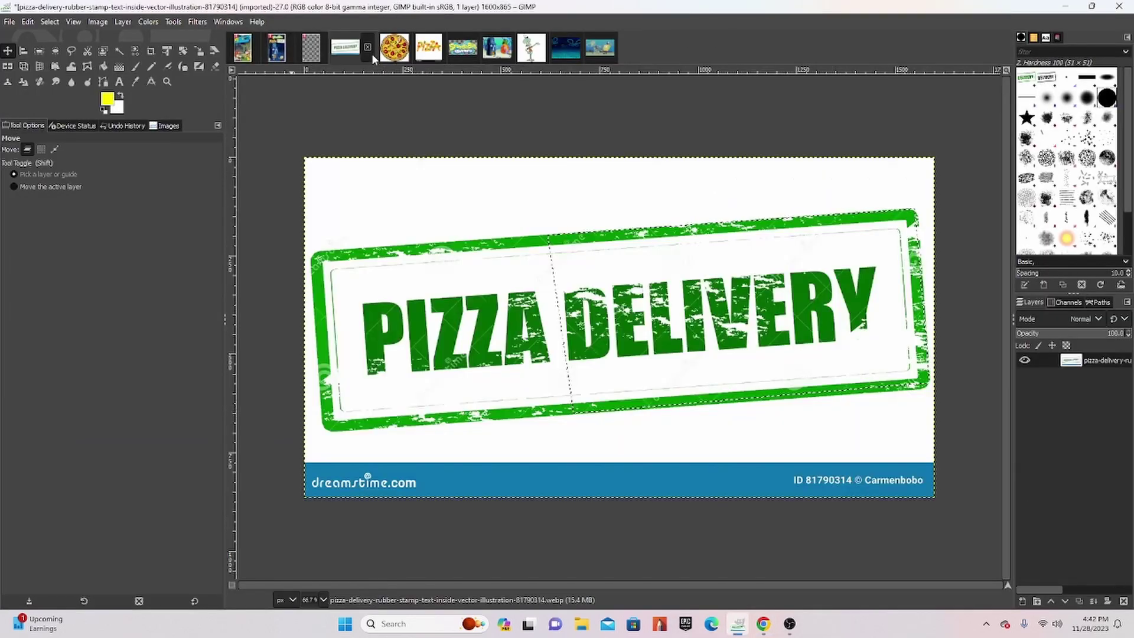
{"action": "left_click", "coordinate": [368, 48]}
{"action": "left_click", "coordinate": [542, 385]}
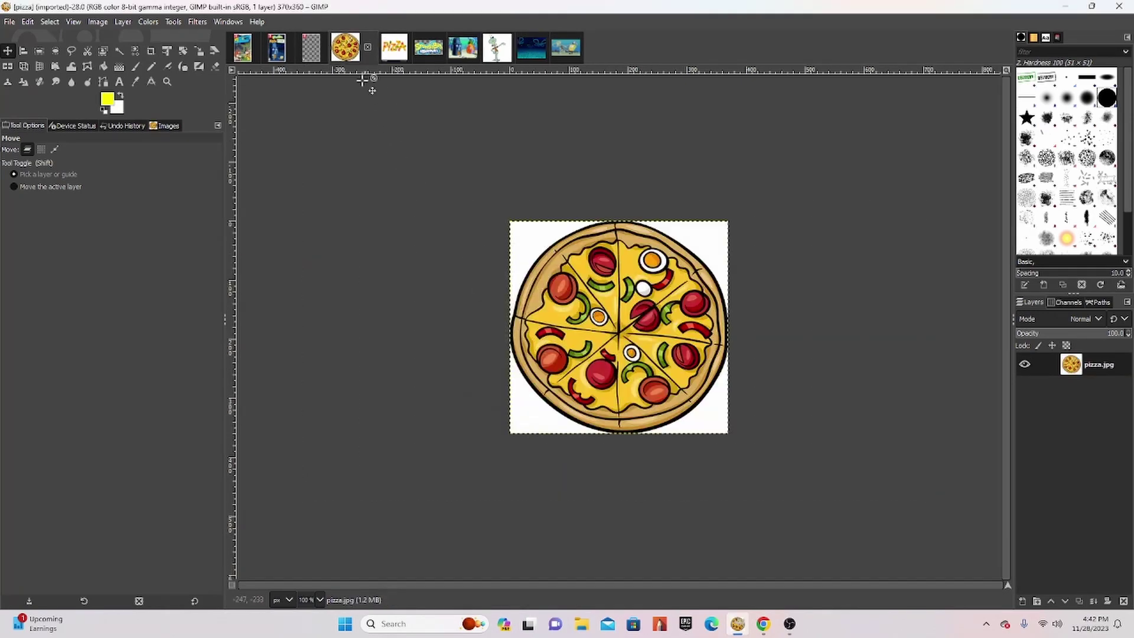
{"action": "left_click", "coordinate": [367, 47]}
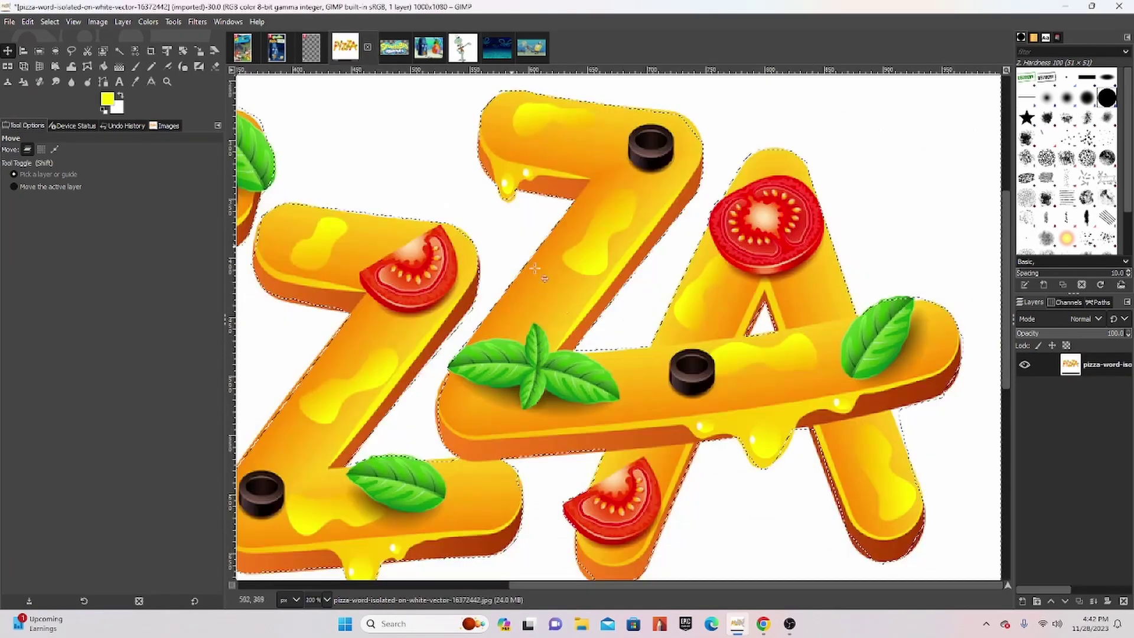
{"action": "left_click", "coordinate": [367, 47]}
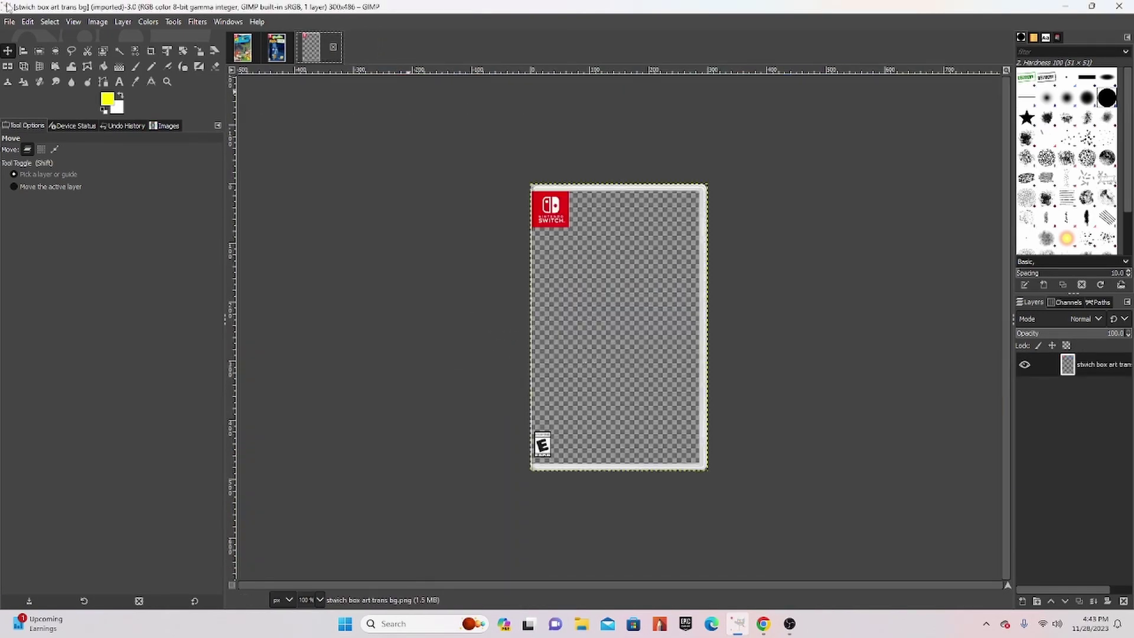
{"action": "left_click", "coordinate": [763, 624]}
{"action": "left_click", "coordinate": [389, 7]}
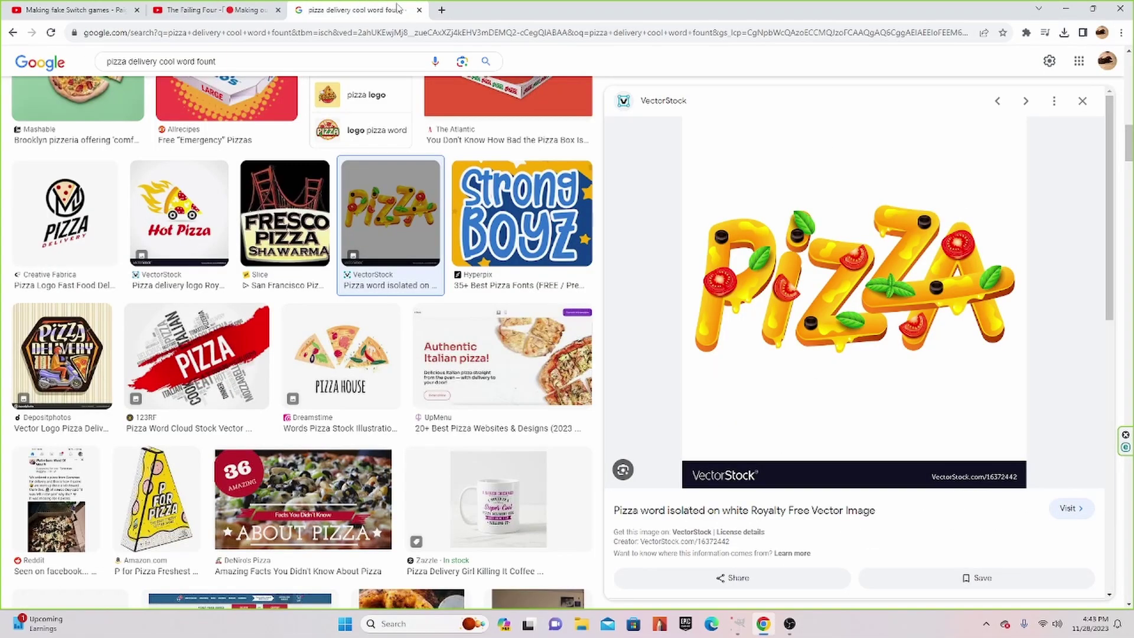
Search whether Animal Crossing has a raccoon villager and open the Neoseeker Racoons page
{"action": "left_click", "coordinate": [442, 10]}
{"action": "type", "text": "is"}
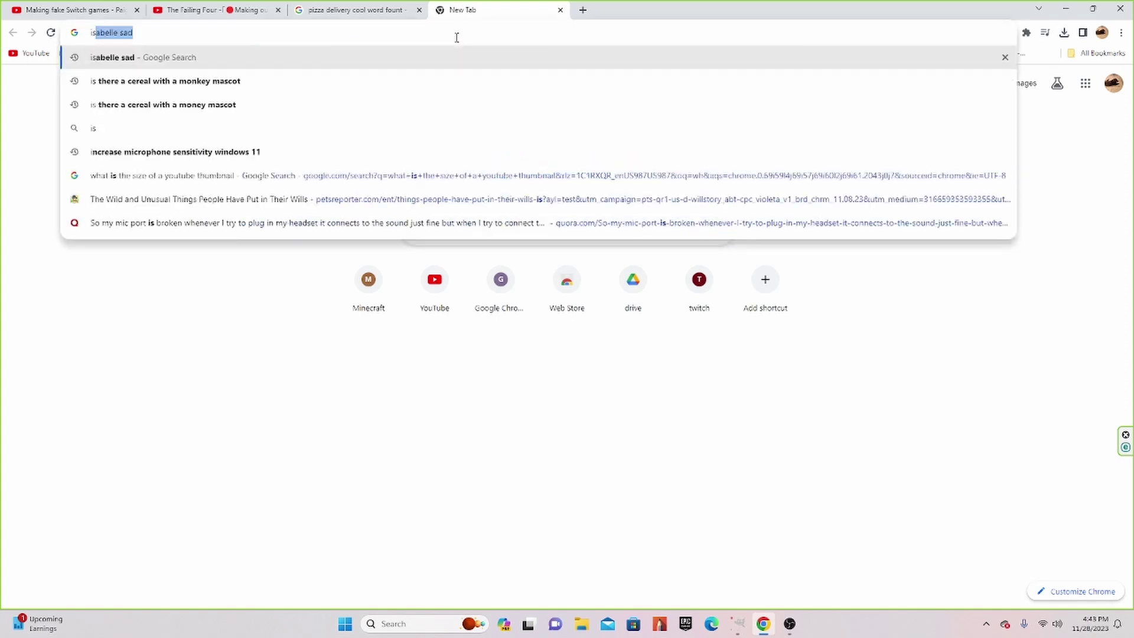
{"action": "type", "text": " there a ra"}
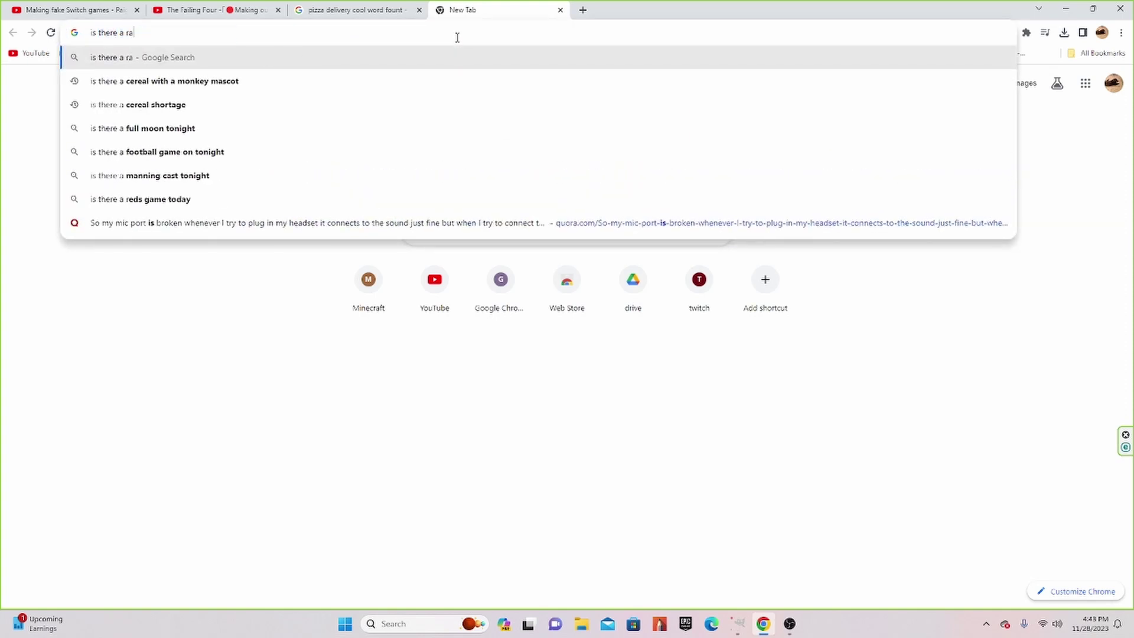
{"action": "type", "text": "tcoon "}
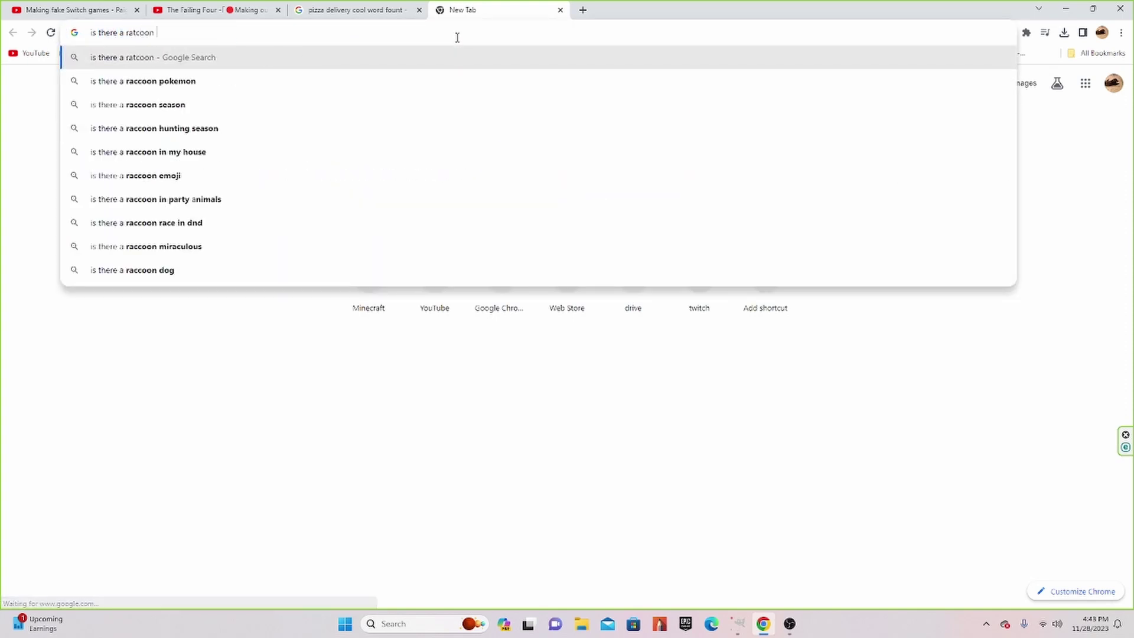
{"action": "type", "text": "vill"}
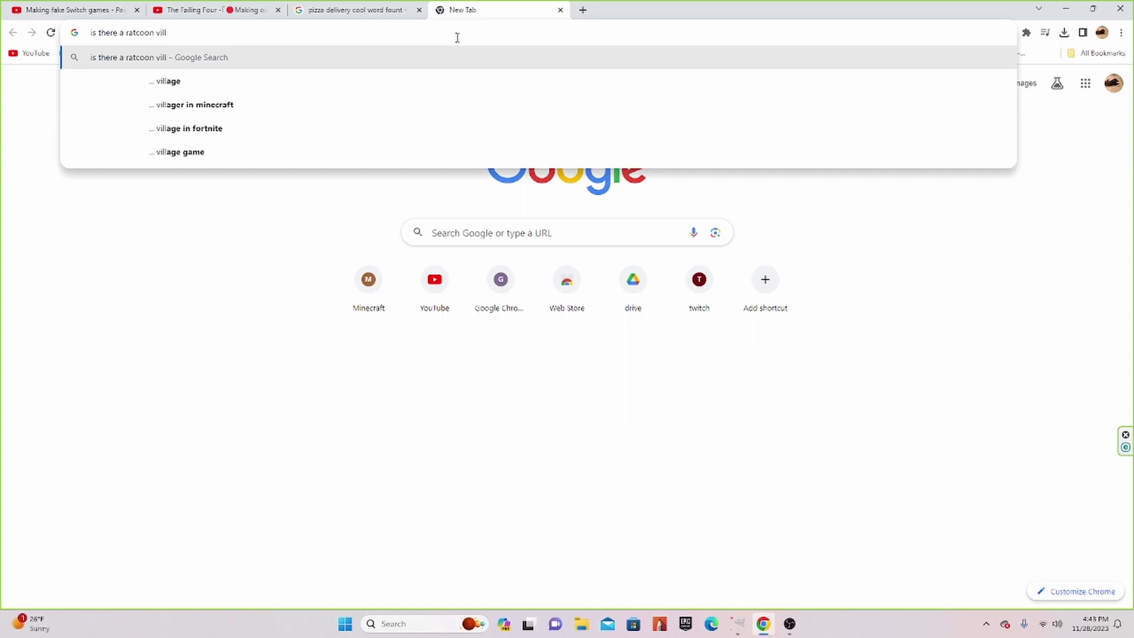
{"action": "type", "text": "g"}
{"action": "type", "text": "e"}
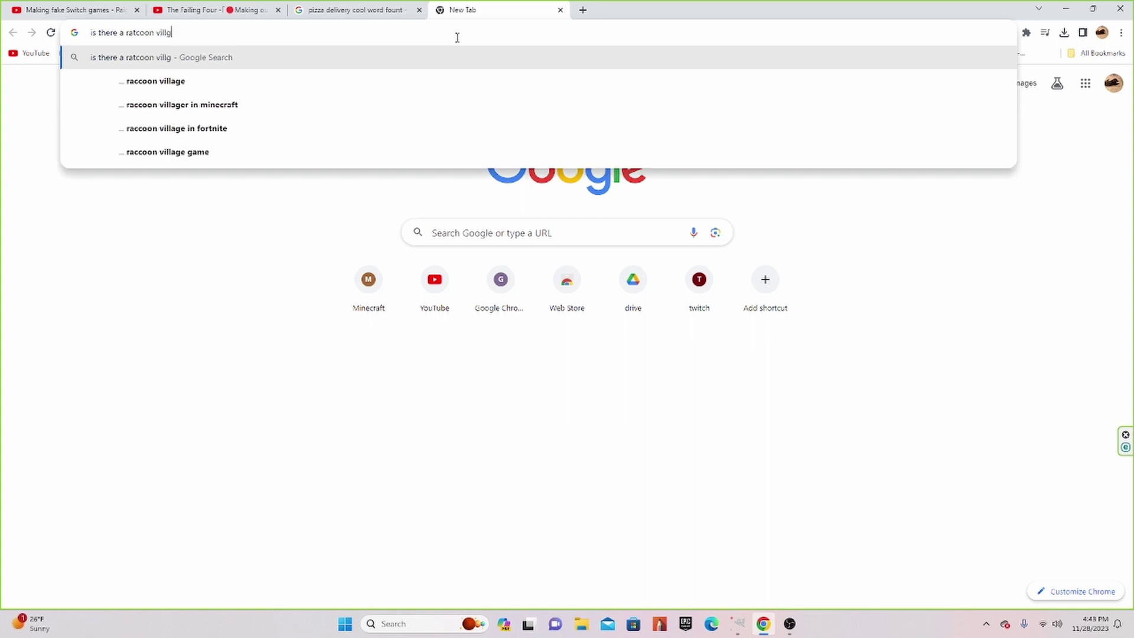
{"action": "type", "text": "r in animal crossing"}
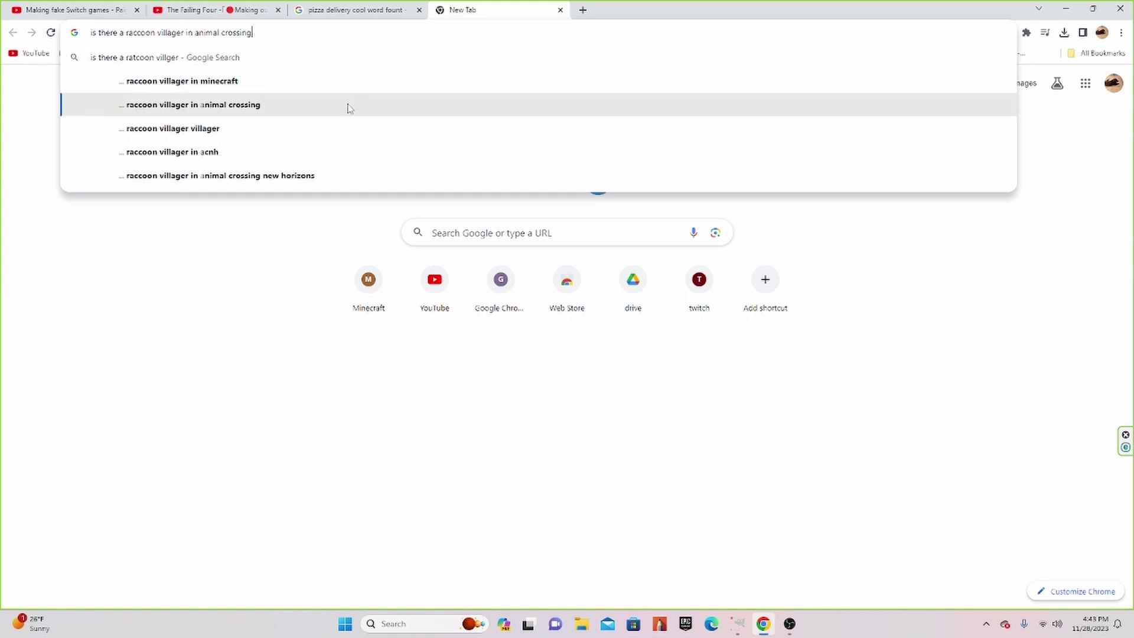
{"action": "left_click", "coordinate": [347, 105]}
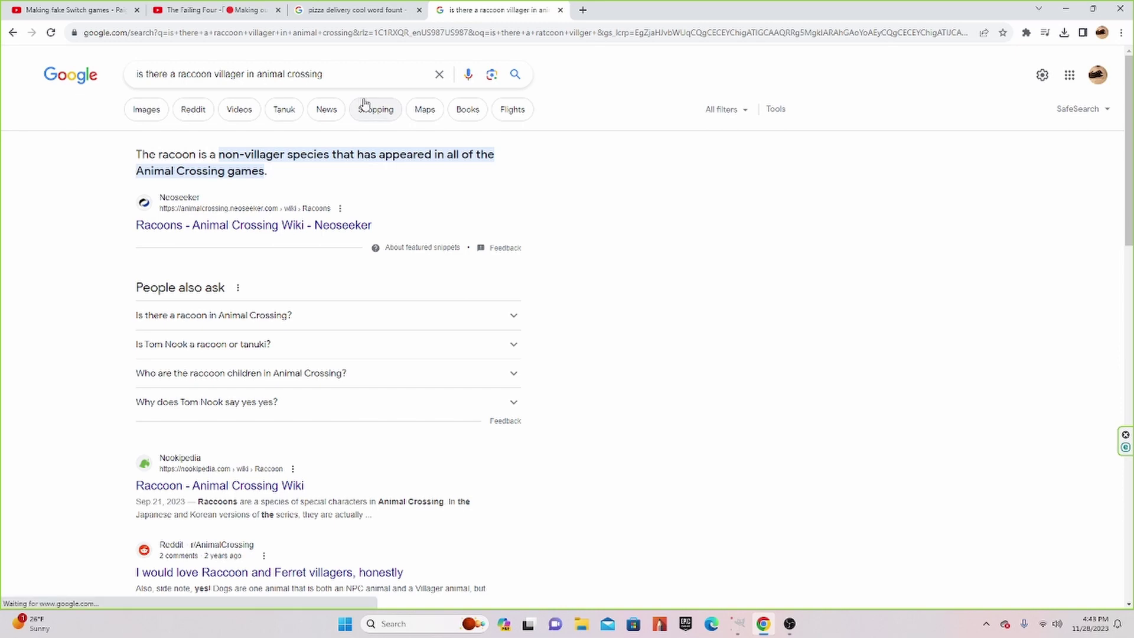
{"action": "left_click", "coordinate": [312, 229]}
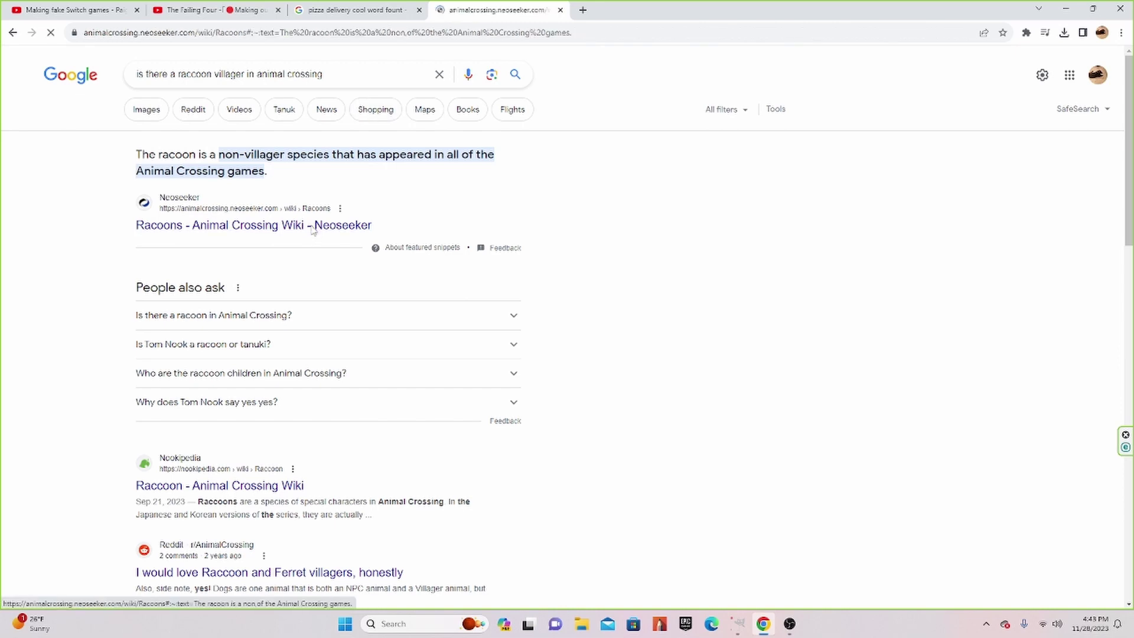
Scroll through the Racoons wiki page, then go back to the pizza image search
{"action": "scroll", "coordinate": [505, 285], "scroll_direction": "down", "scroll_amount": 2}
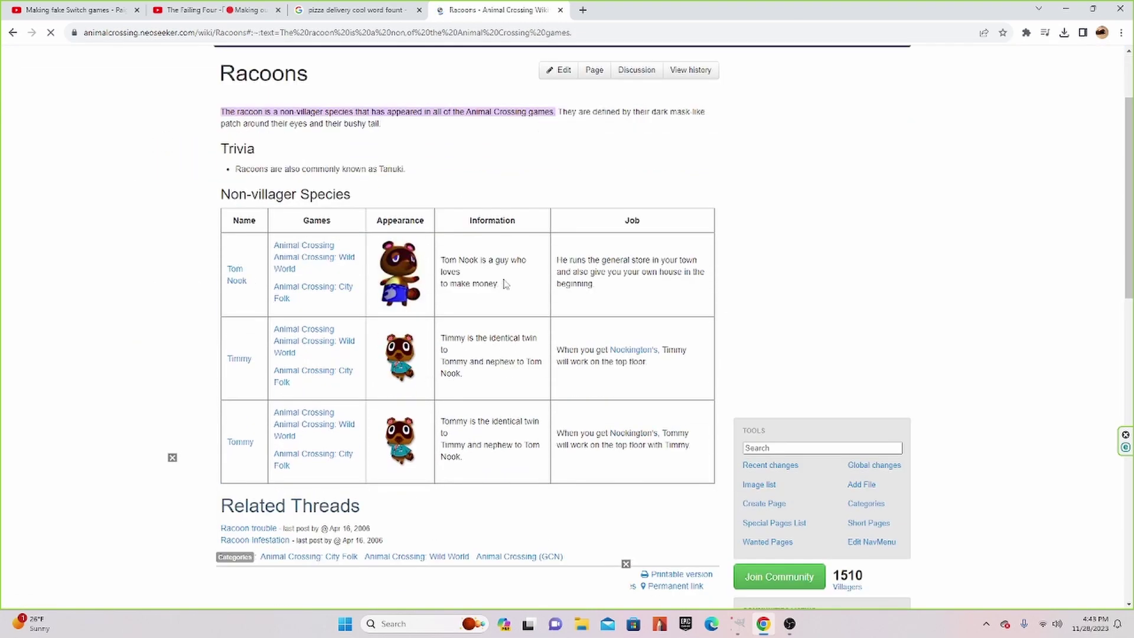
{"action": "scroll", "coordinate": [505, 285], "scroll_direction": "down", "scroll_amount": 2}
{"action": "scroll", "coordinate": [505, 285], "scroll_direction": "down", "scroll_amount": 2}
{"action": "scroll", "coordinate": [505, 285], "scroll_direction": "down", "scroll_amount": 2}
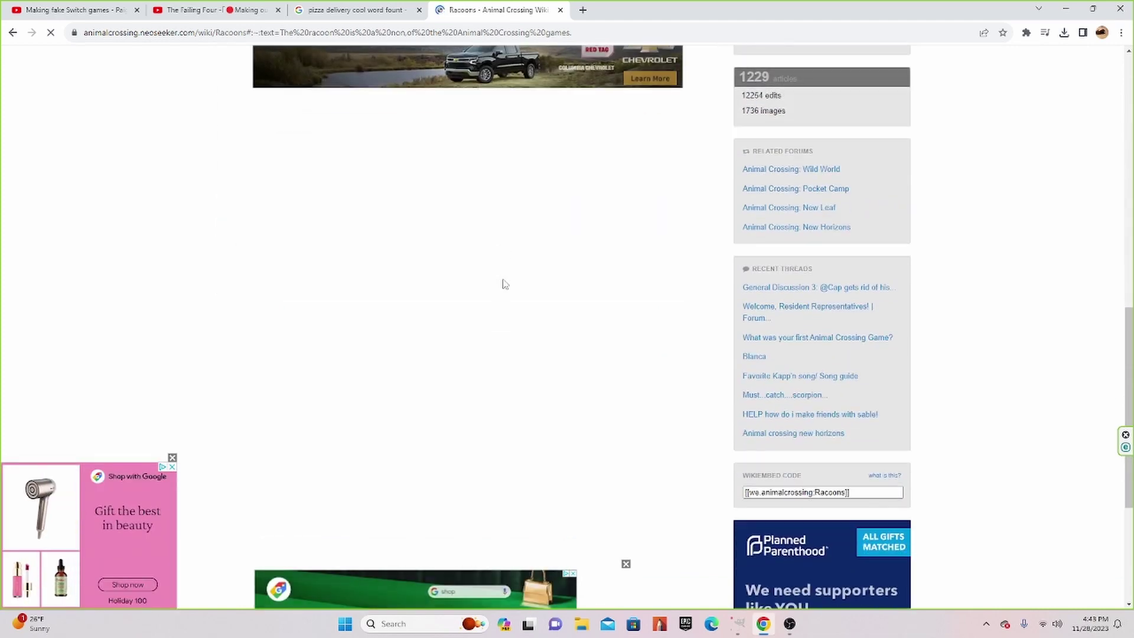
{"action": "scroll", "coordinate": [505, 285], "scroll_direction": "up", "scroll_amount": 1}
{"action": "scroll", "coordinate": [505, 285], "scroll_direction": "up", "scroll_amount": 4}
{"action": "scroll", "coordinate": [503, 284], "scroll_direction": "up", "scroll_amount": 2}
{"action": "scroll", "coordinate": [503, 285], "scroll_direction": "up", "scroll_amount": 1}
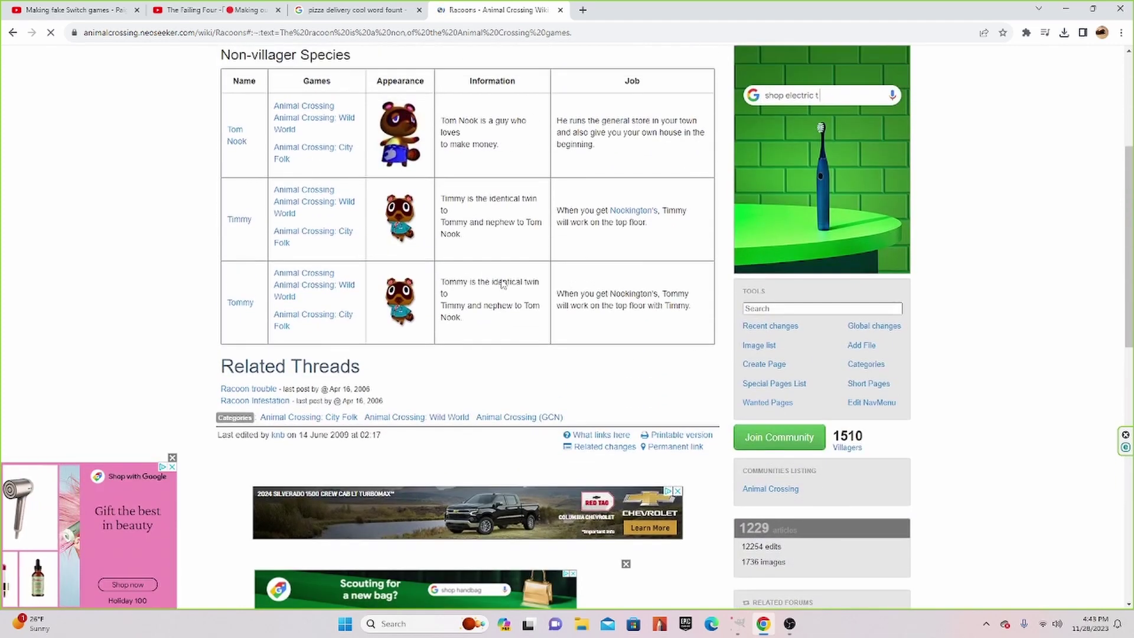
{"action": "scroll", "coordinate": [503, 283], "scroll_direction": "up", "scroll_amount": 1}
{"action": "scroll", "coordinate": [505, 281], "scroll_direction": "up", "scroll_amount": 1}
{"action": "scroll", "coordinate": [501, 281], "scroll_direction": "up", "scroll_amount": 2}
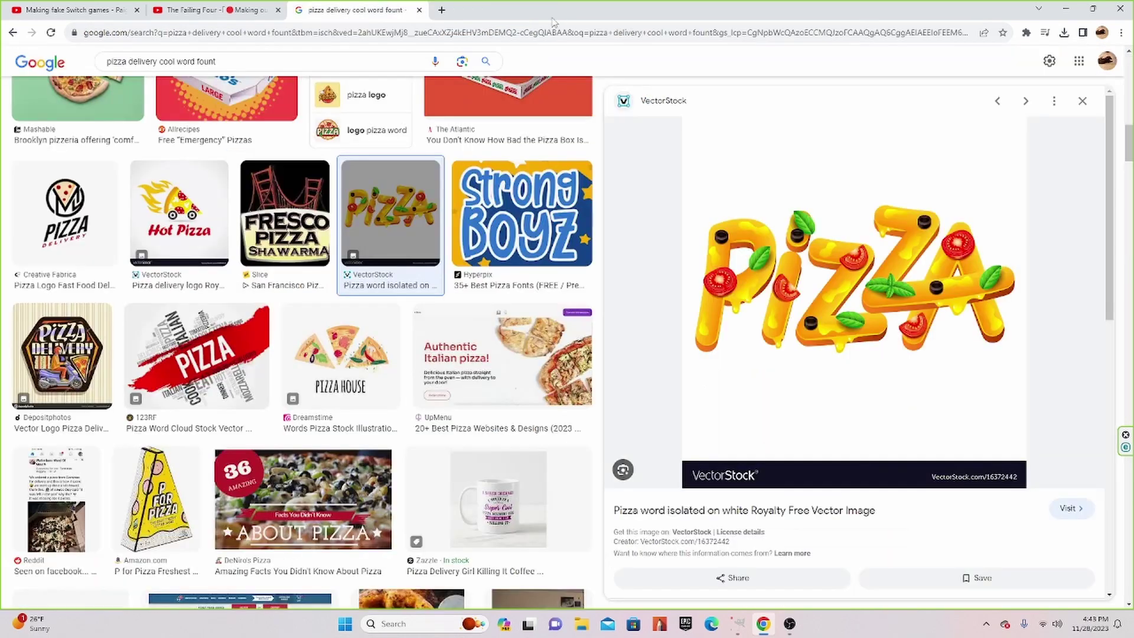
{"action": "left_click", "coordinate": [354, 10]}
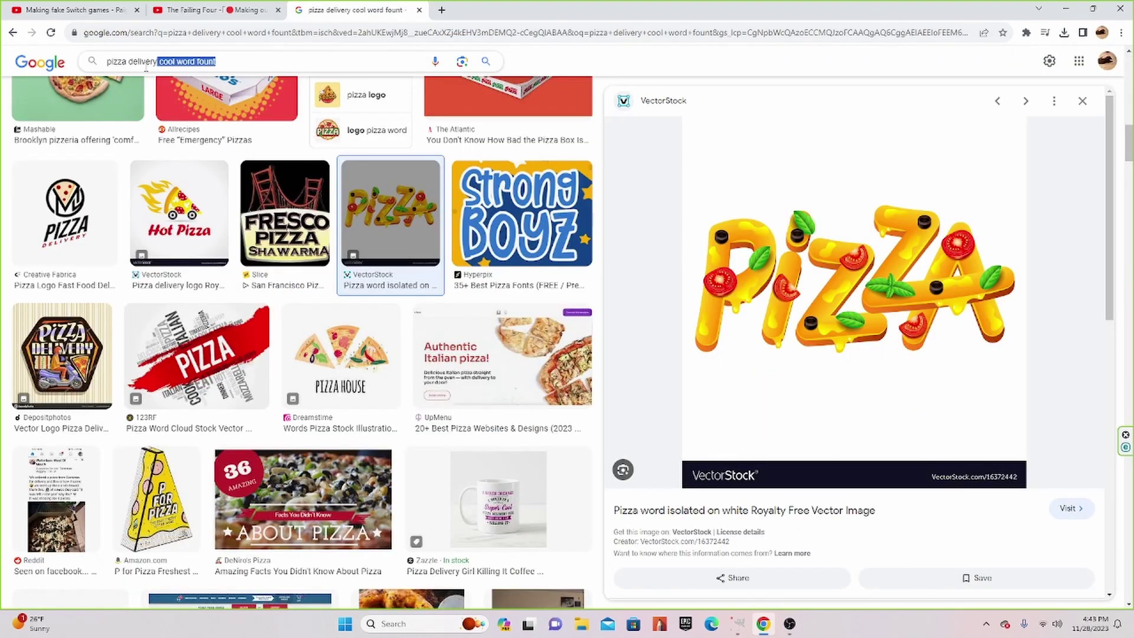
Search images for a brown raccoon and preview the Rocky the Roadkill Racoon photo
{"action": "left_click_drag", "start_coordinate": [273, 58], "coordinate": [94, 62]}
{"action": "key", "text": "BackSpace"}
{"action": "type", "text": "bor"}
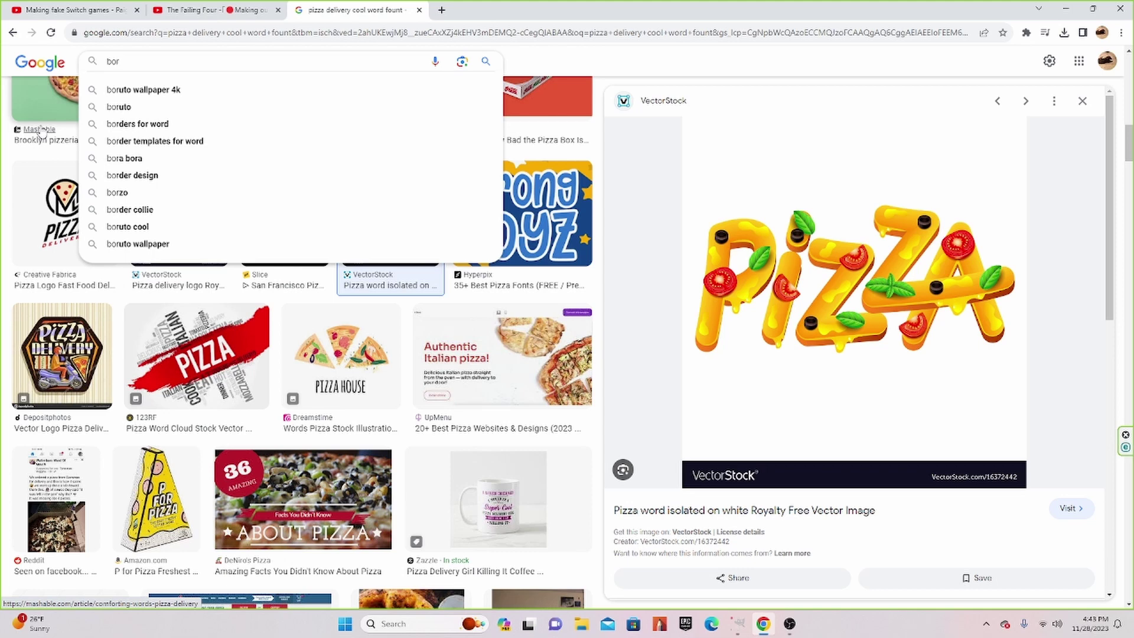
{"action": "type", "text": "wn "}
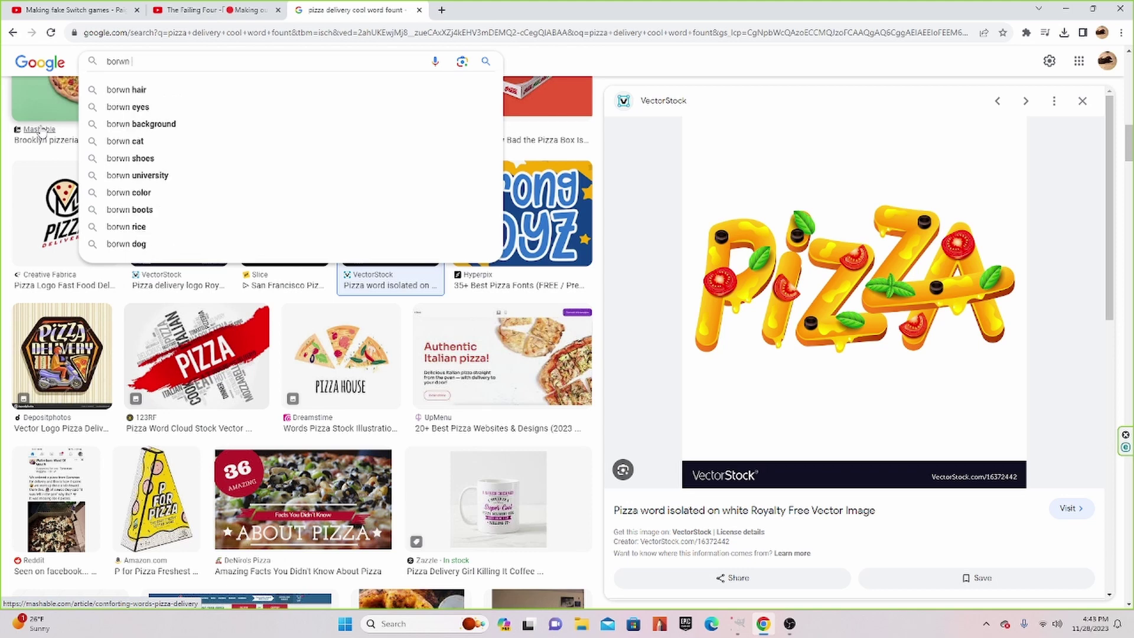
{"action": "type", "text": "rat"}
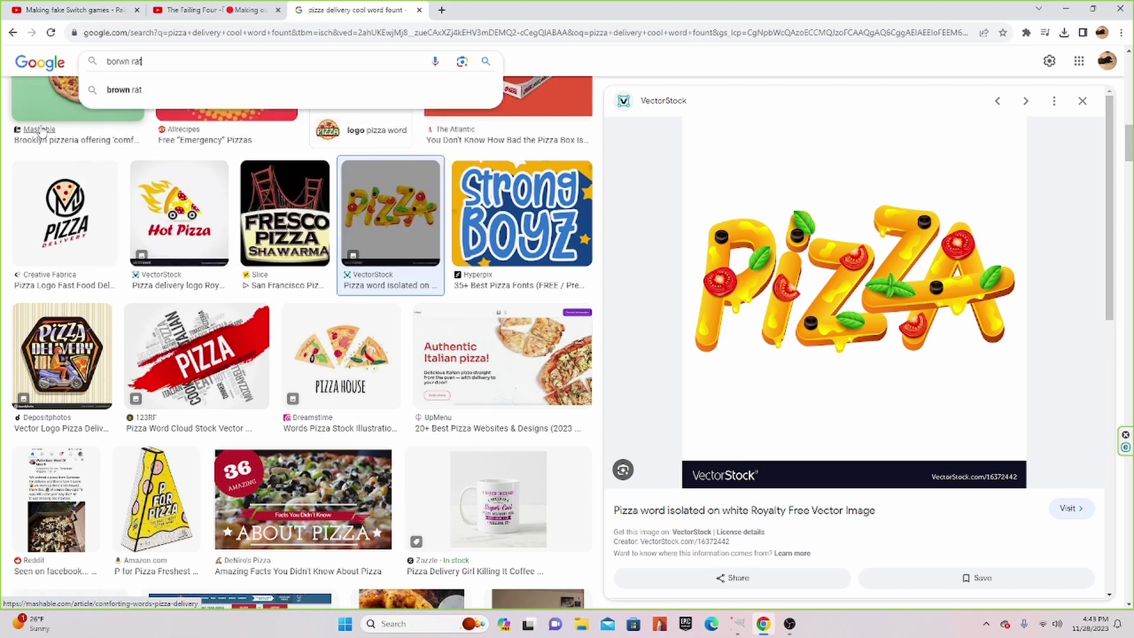
{"action": "type", "text": "coon roadkill"}
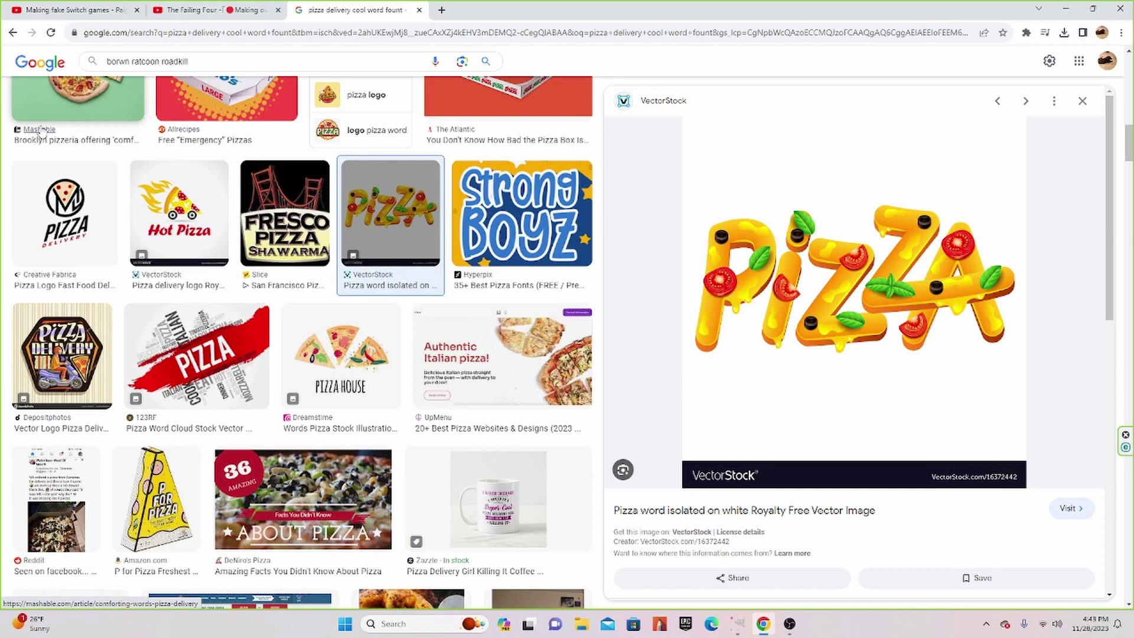
{"action": "key", "text": "Return"}
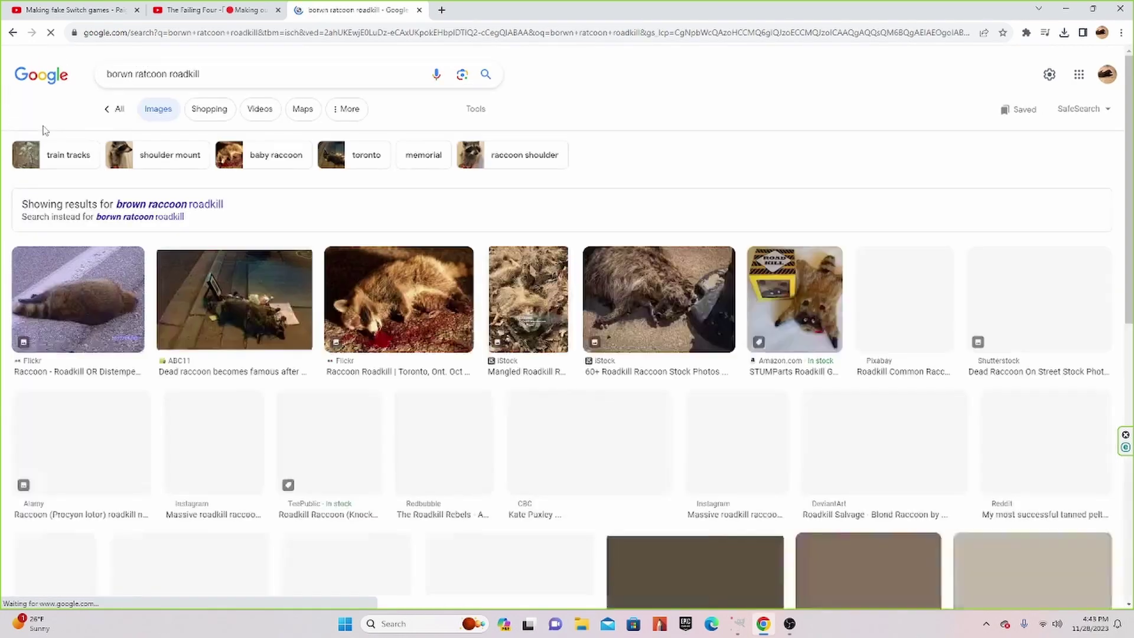
{"action": "scroll", "coordinate": [514, 233], "scroll_direction": "down", "scroll_amount": 3}
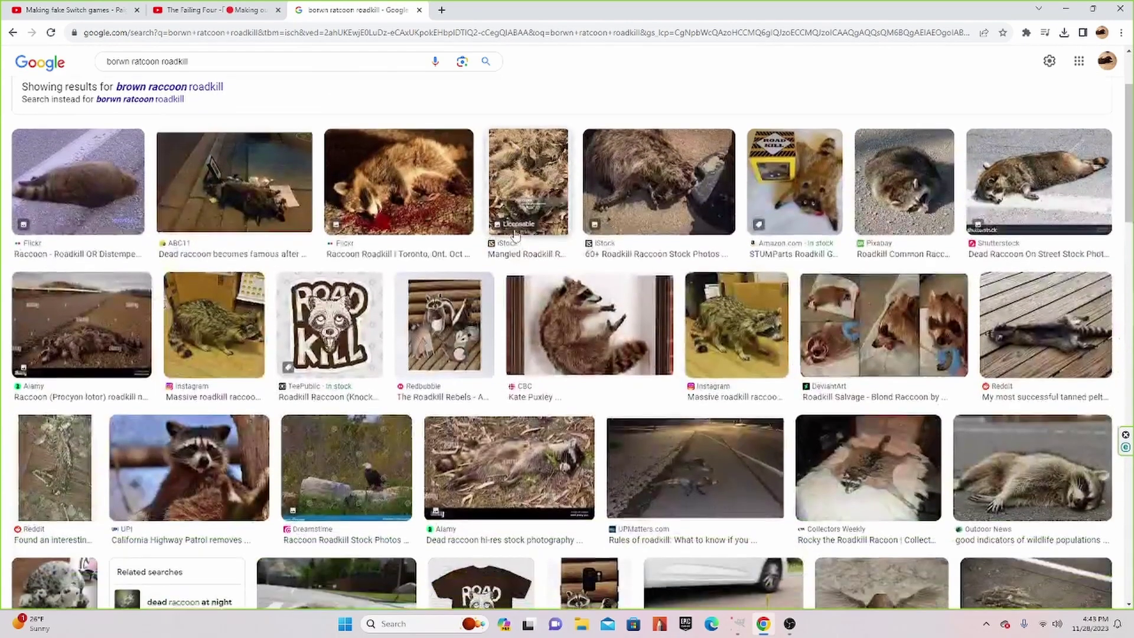
{"action": "scroll", "coordinate": [518, 235], "scroll_direction": "down", "scroll_amount": 1}
{"action": "scroll", "coordinate": [519, 236], "scroll_direction": "down", "scroll_amount": 1}
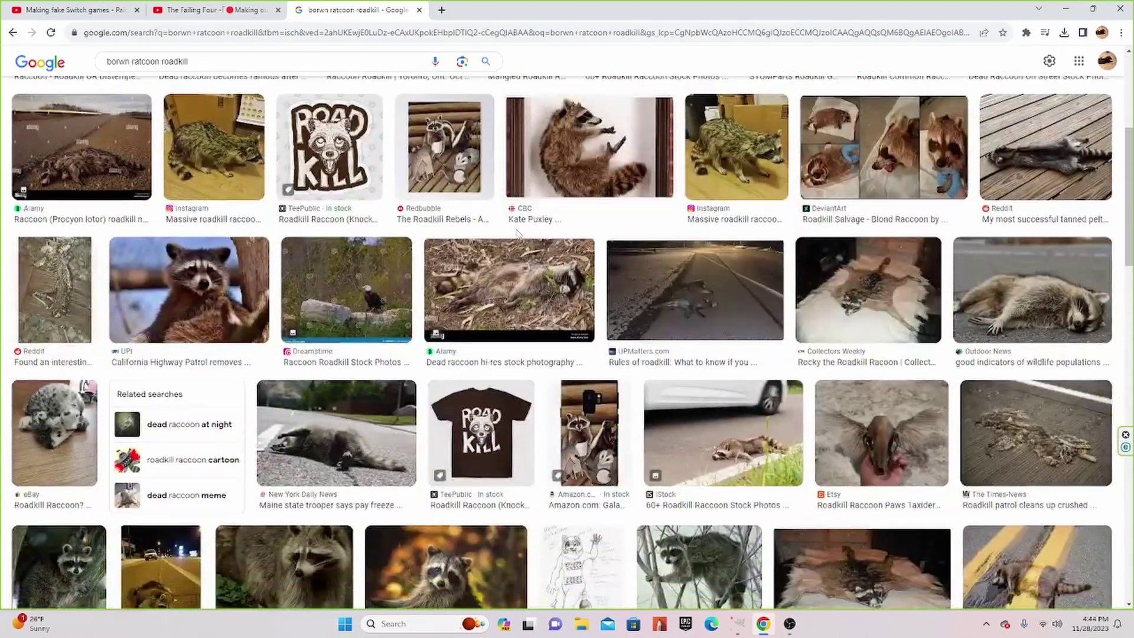
{"action": "left_click", "coordinate": [871, 293]}
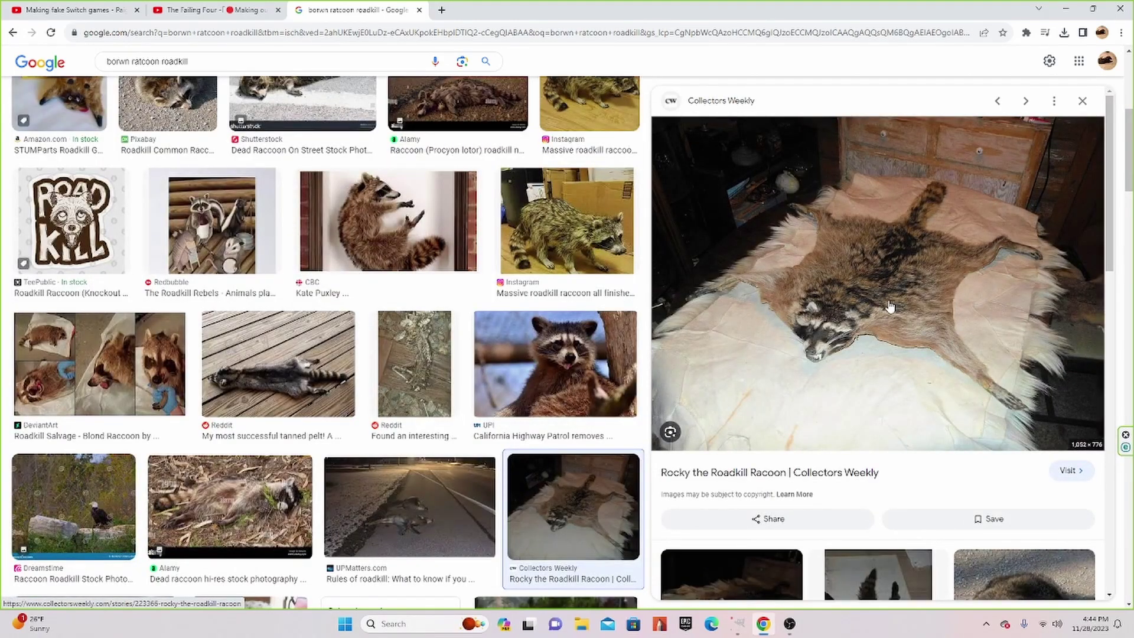
Save the Rocky the Roadkill Racoon photo as a .jpg and check its folder
{"action": "right_click", "coordinate": [856, 268]}
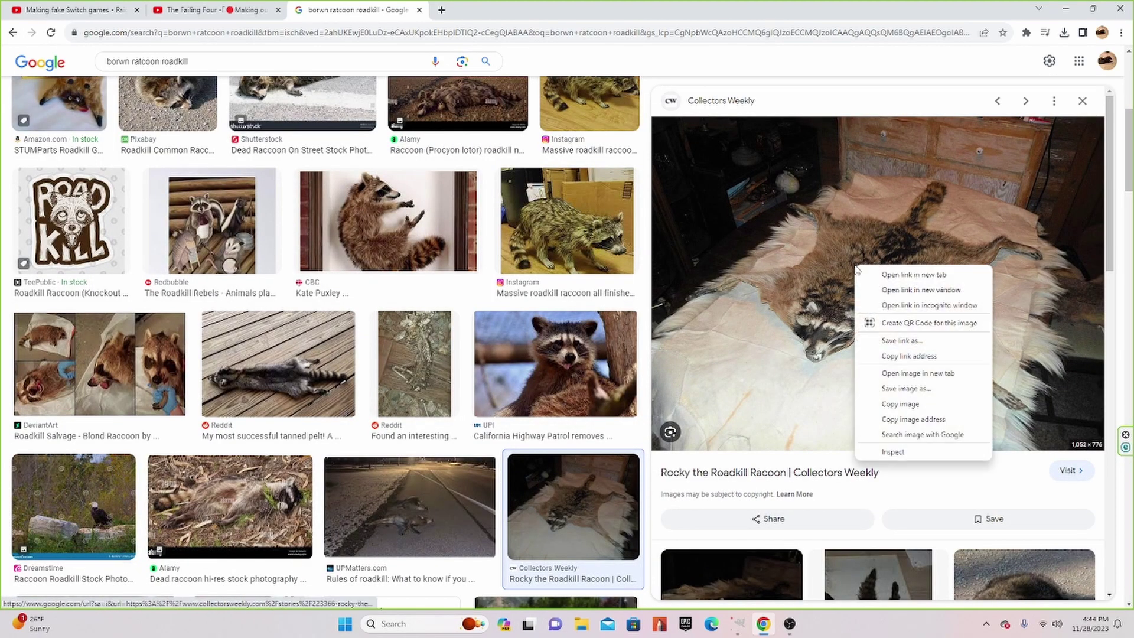
{"action": "left_click", "coordinate": [888, 389]}
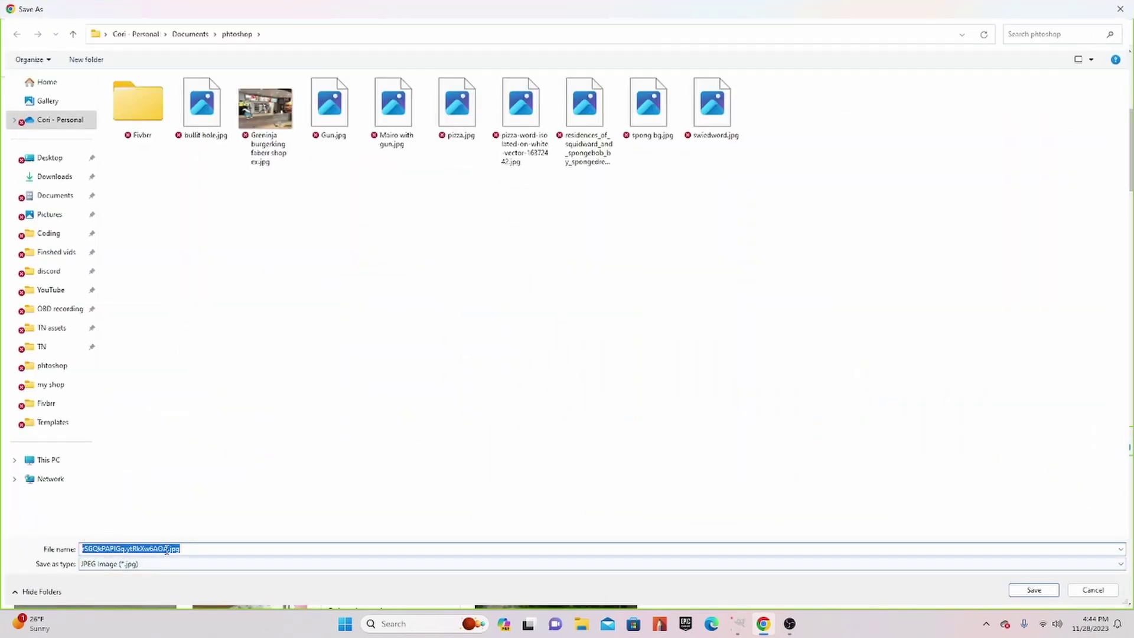
{"action": "left_click", "coordinate": [169, 549]}
{"action": "key", "text": "BackSpace"}
{"action": "key", "text": "BackSpace"}
{"action": "key", "text": "BackSpace"}
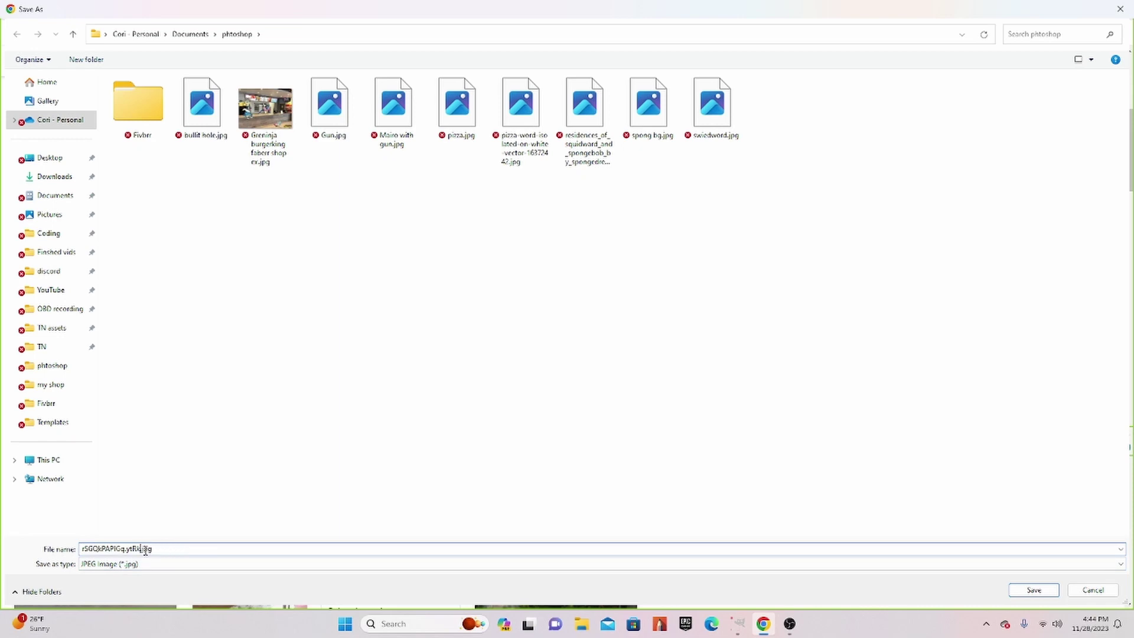
{"action": "key", "text": "BackSpace"}
{"action": "key", "text": "BackSpace"}
{"action": "key", "text": "BackSpace"}
{"action": "key", "text": "Return"}
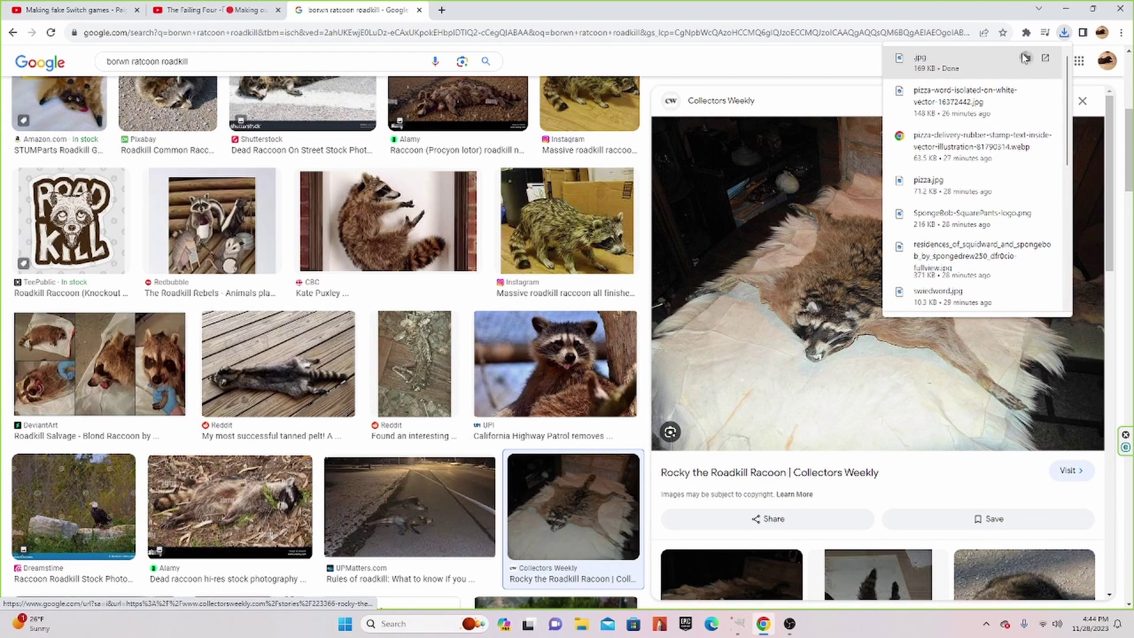
{"action": "left_click", "coordinate": [1020, 58]}
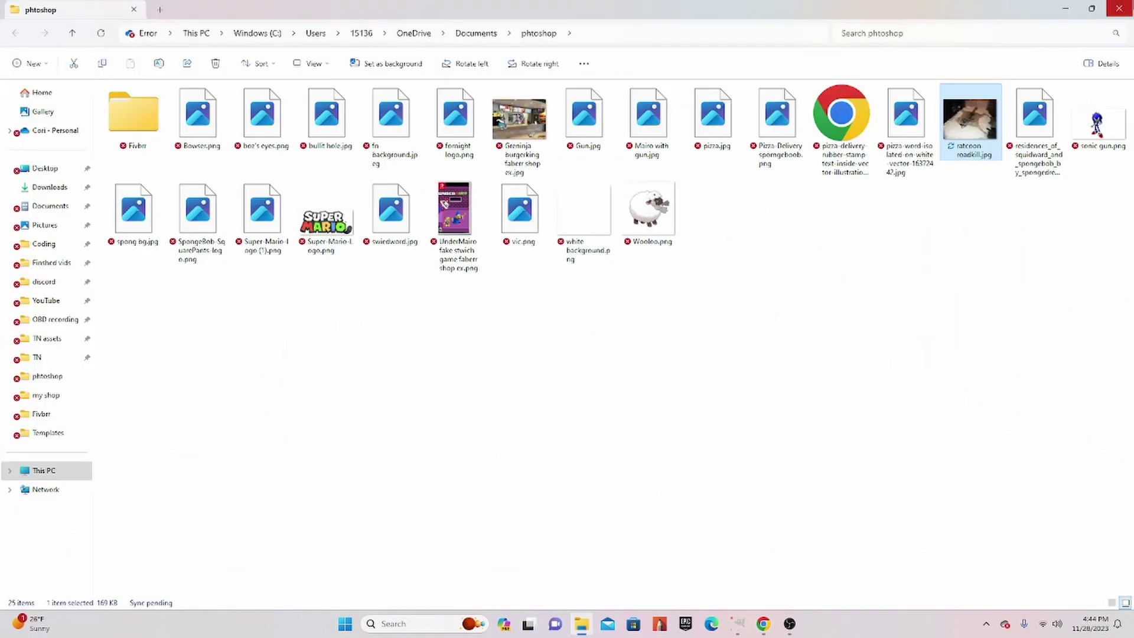
{"action": "left_click", "coordinate": [1121, 7]}
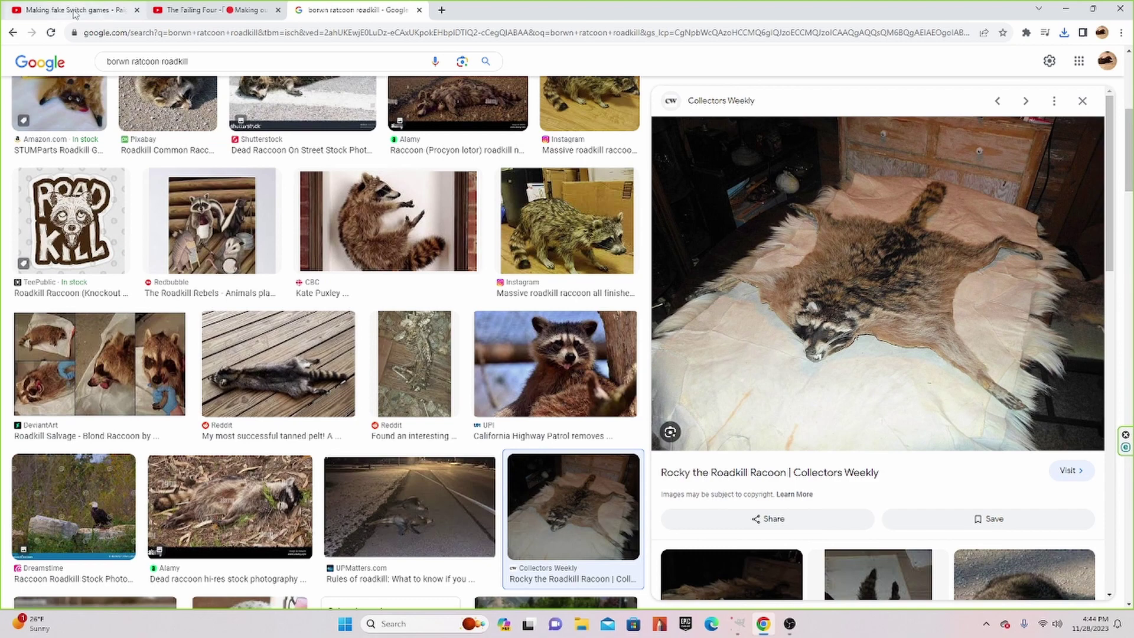
Search 'cartoon car back view', preview the light blue car drawing, then begin typing 'road'
{"action": "left_click_drag", "start_coordinate": [205, 57], "coordinate": [74, 61]}
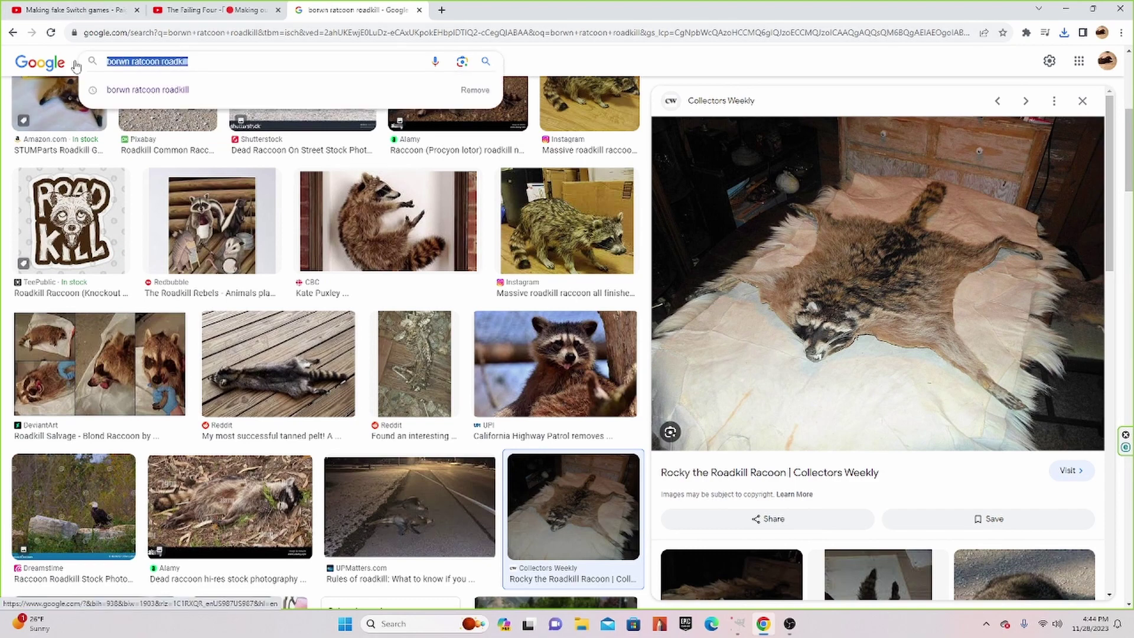
{"action": "key", "text": "BackSpace"}
{"action": "type", "text": "car"}
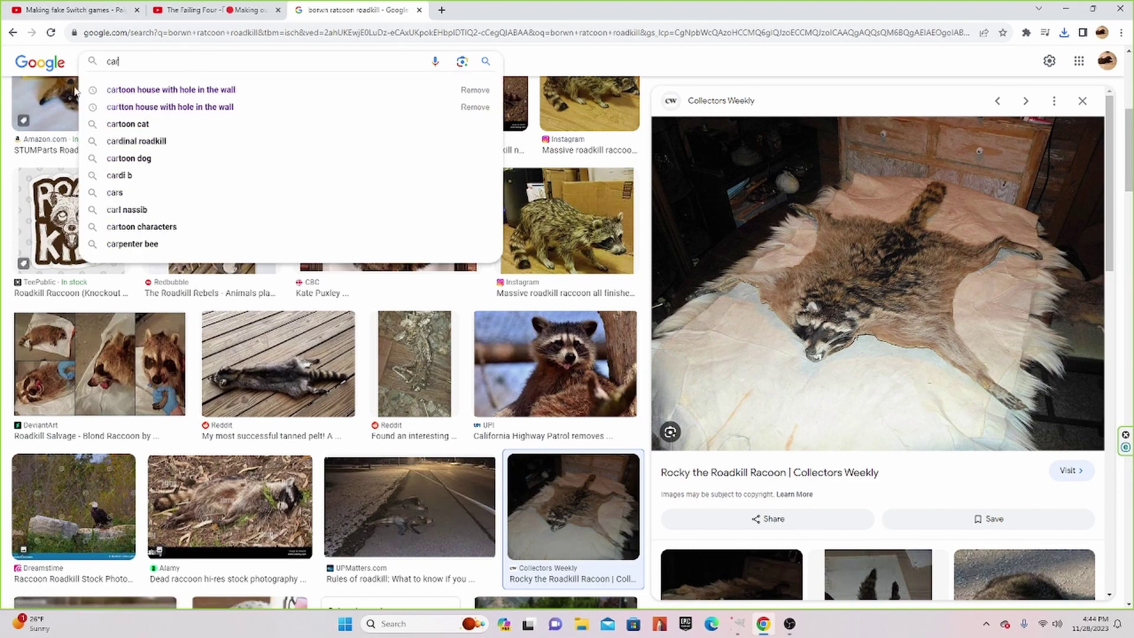
{"action": "type", "text": "toon ca"}
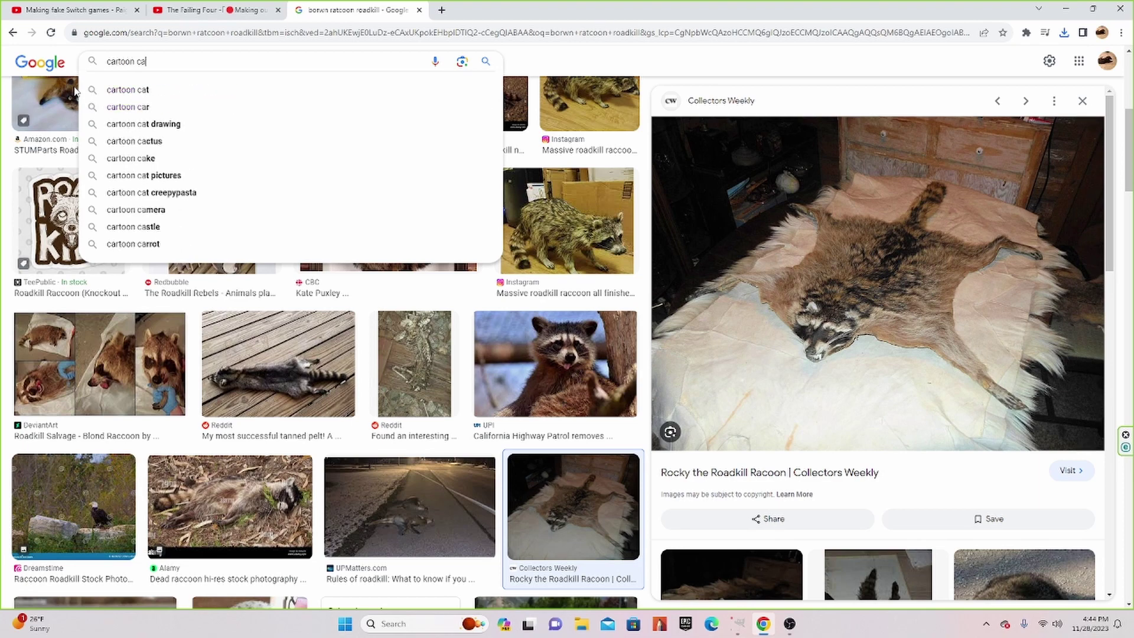
{"action": "type", "text": "r"}
{"action": "key", "text": "Return"}
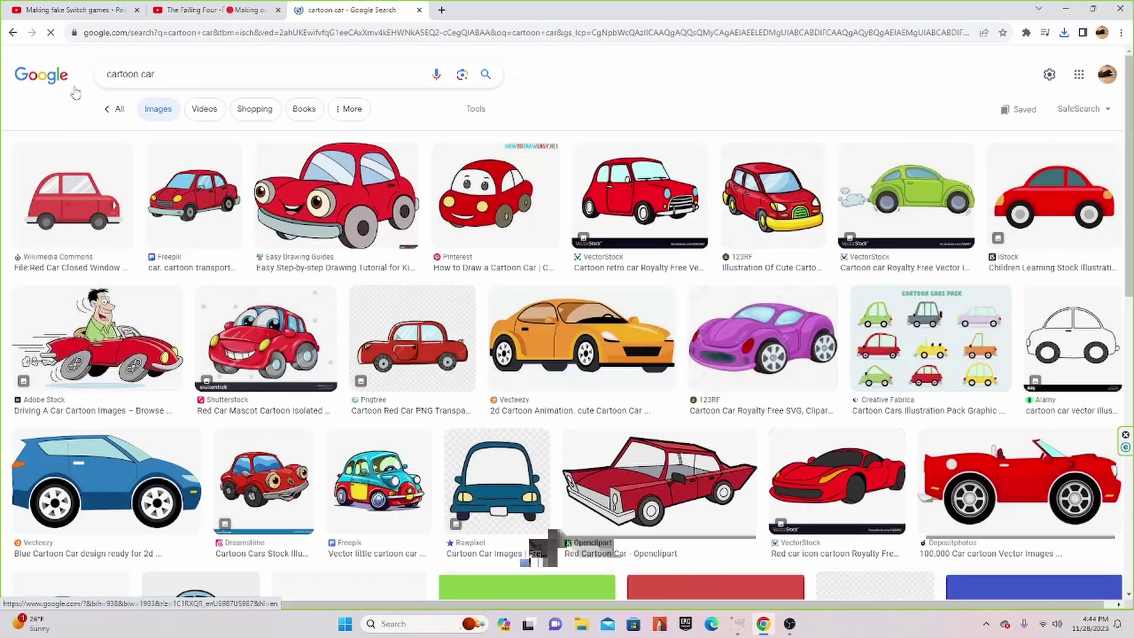
{"action": "left_click", "coordinate": [215, 82]}
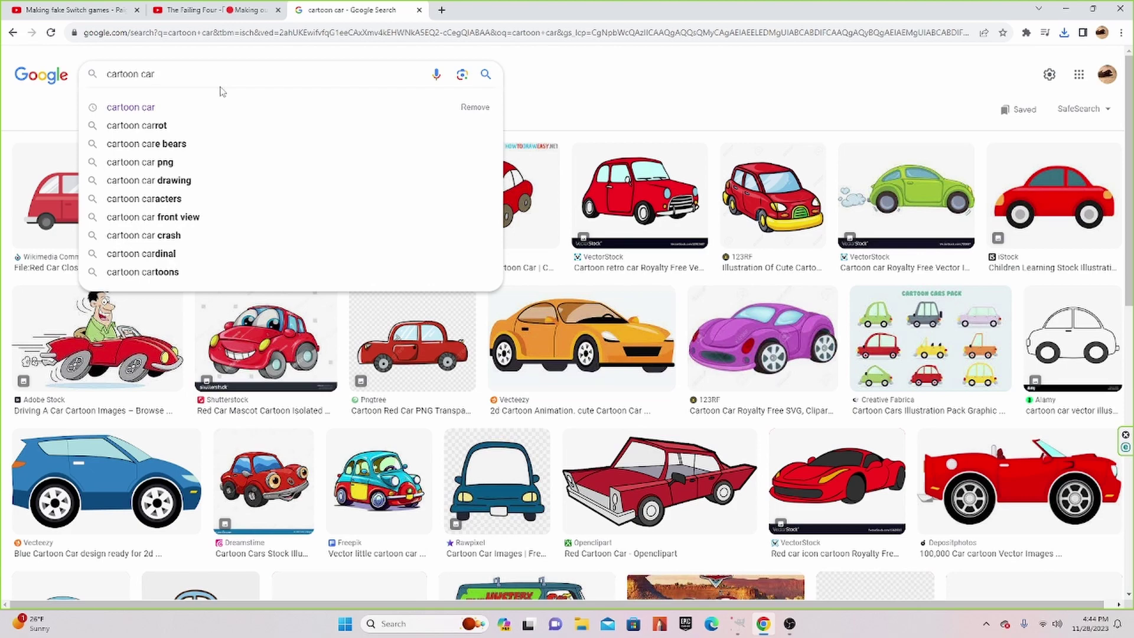
{"action": "type", "text": " bac"}
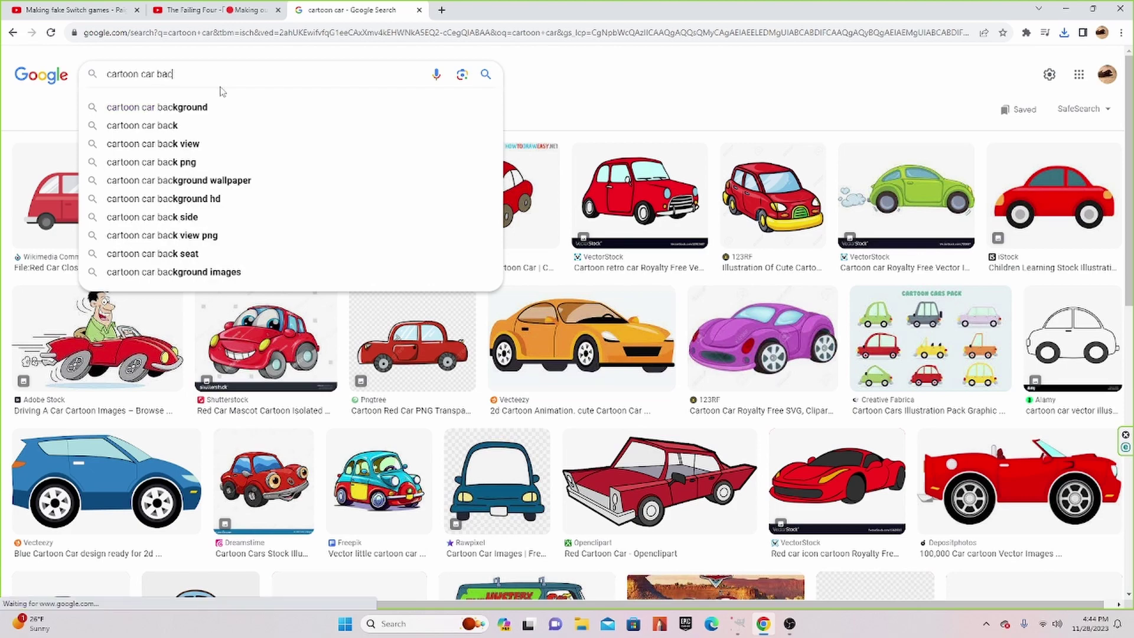
{"action": "left_click", "coordinate": [166, 143]}
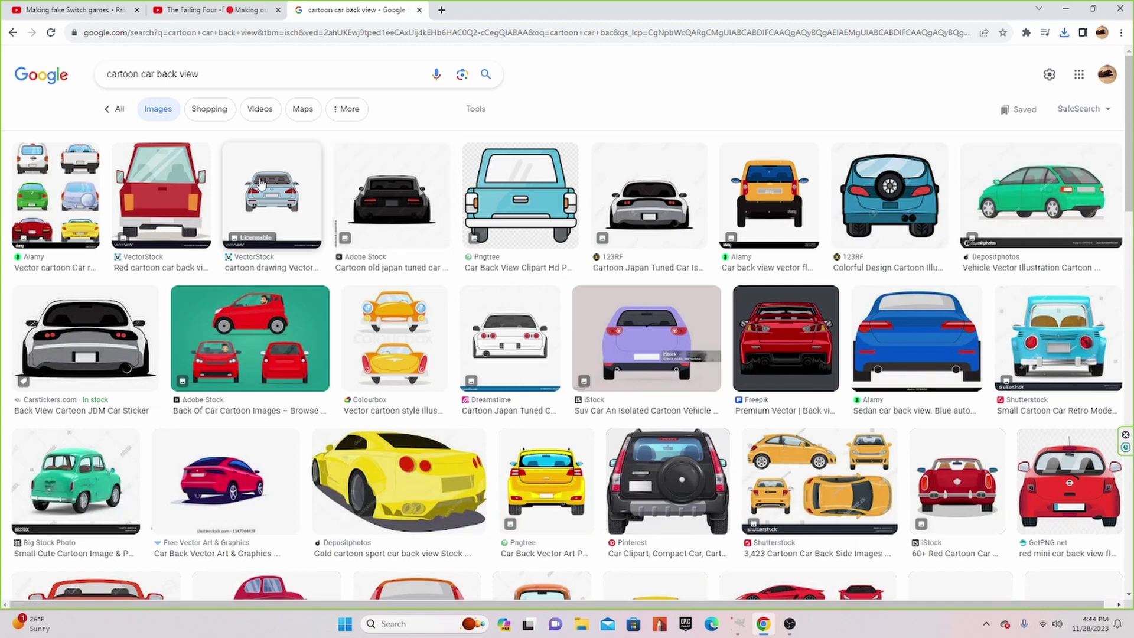
{"action": "left_click", "coordinate": [277, 182]}
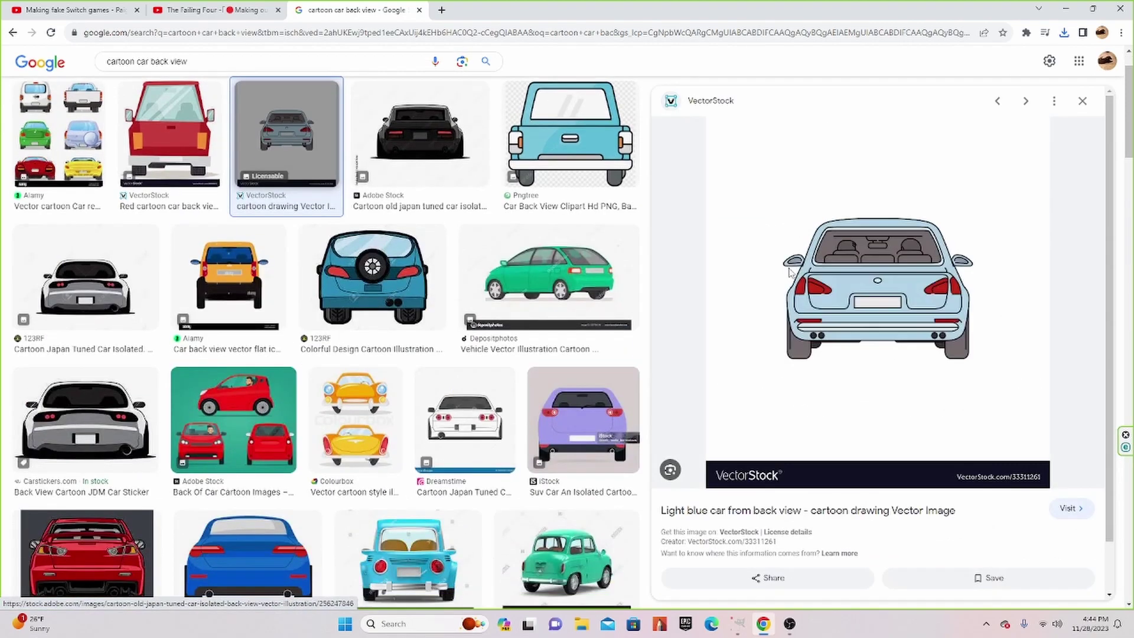
{"action": "triple_click", "coordinate": [256, 61]}
{"action": "type", "text": "r"}
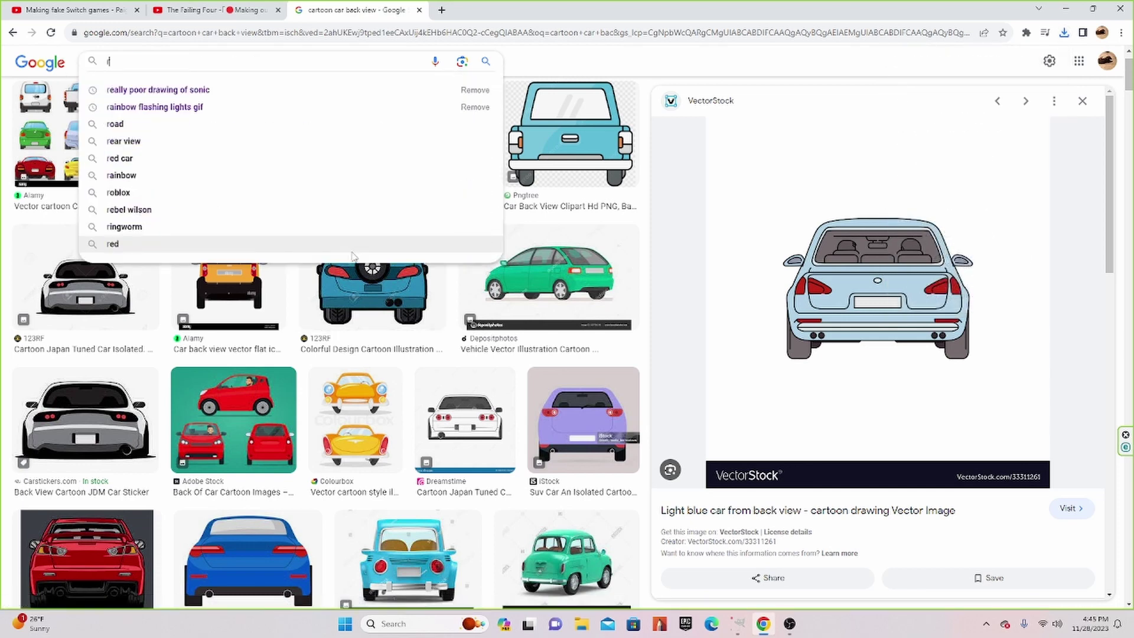
{"action": "type", "text": "oa"}
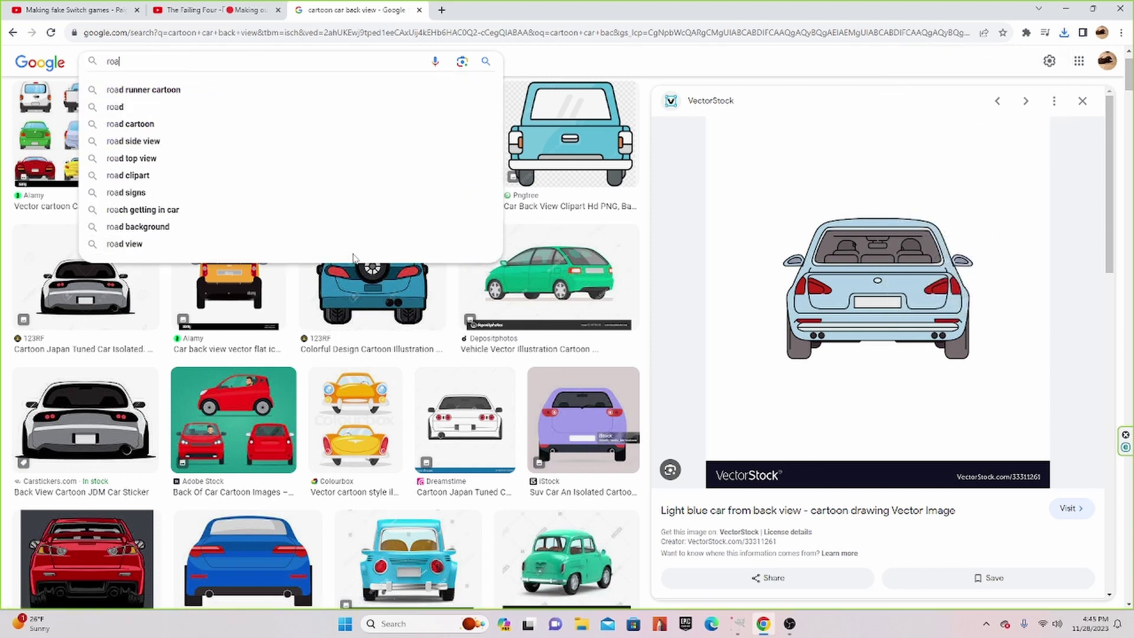
{"action": "type", "text": "d"}
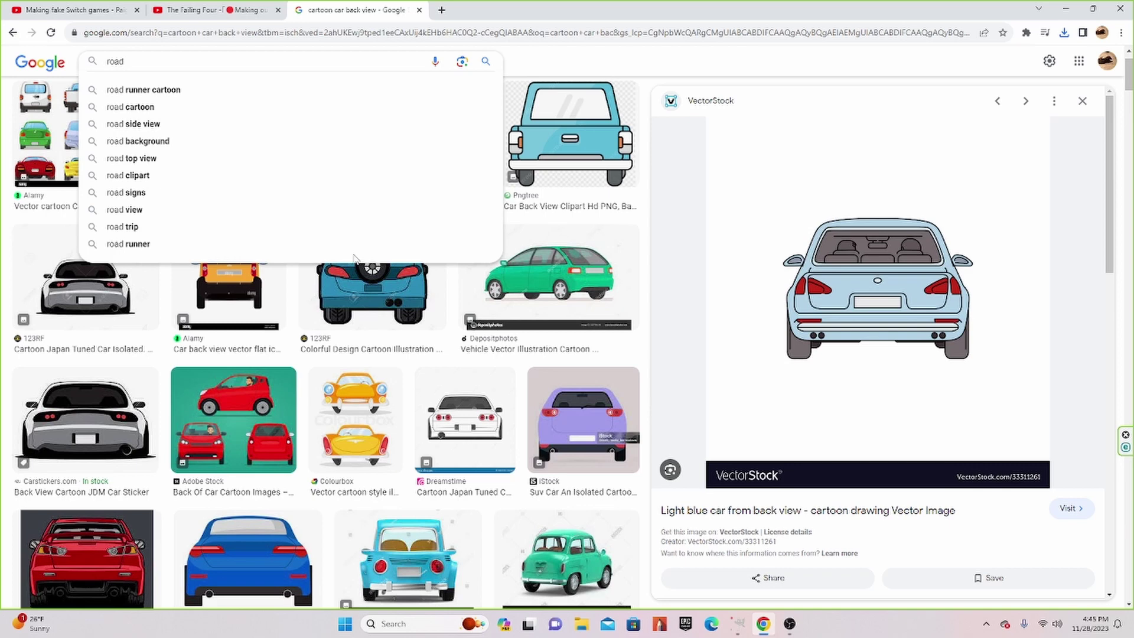
Search 'road background', filter to cartoon road, and save the Freepik cartoon road image
{"action": "type", "text": " bac"}
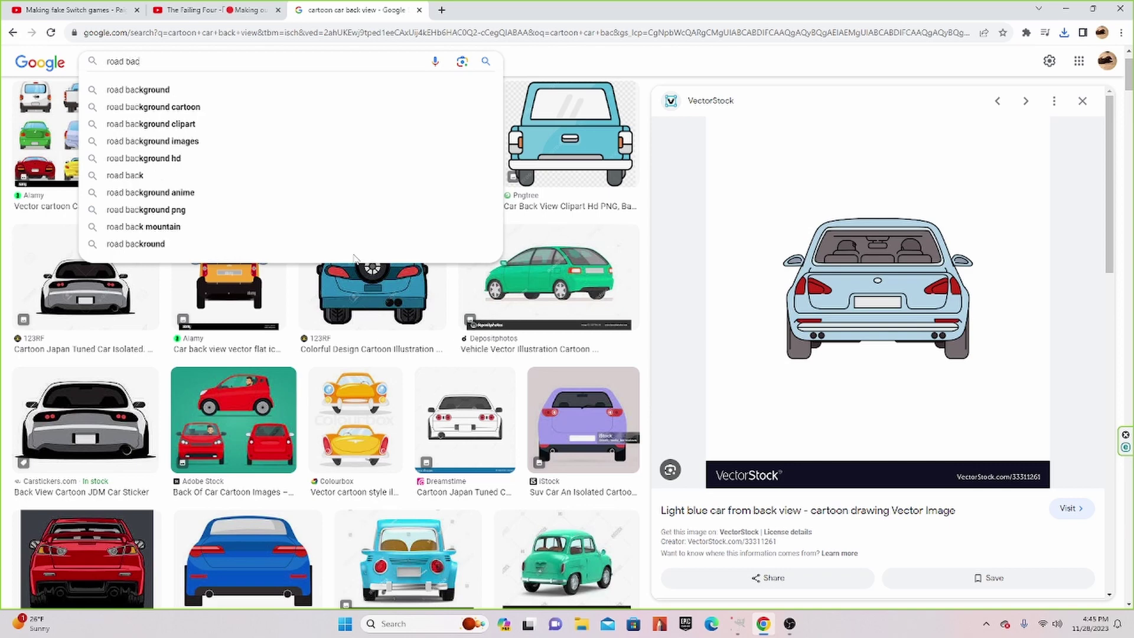
{"action": "key", "text": "BackSpace"}
{"action": "type", "text": "kground"}
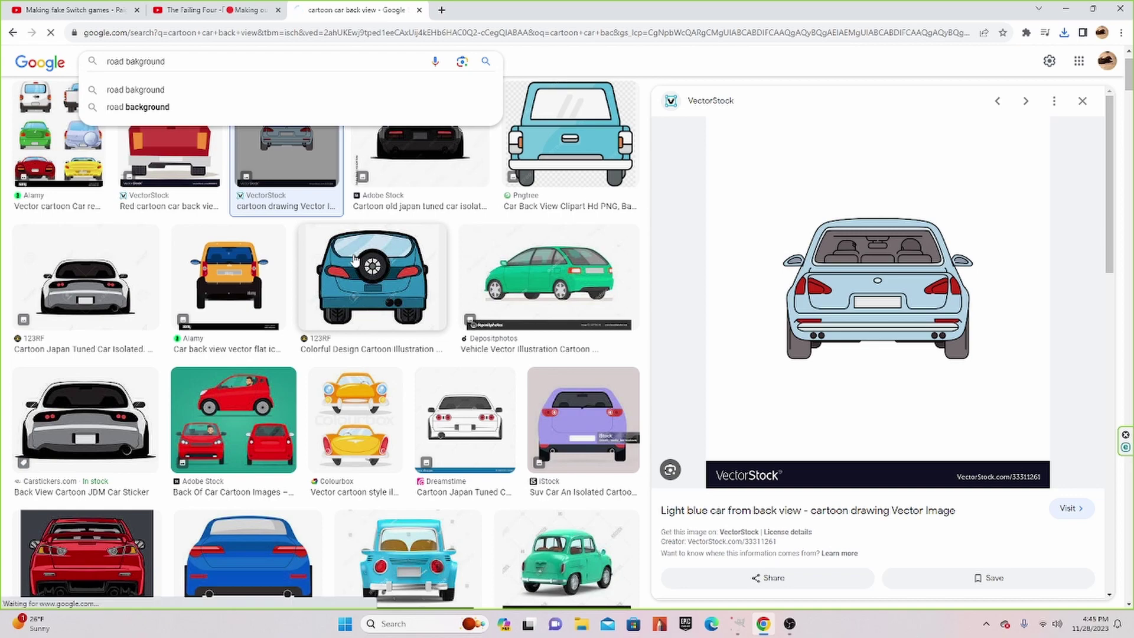
{"action": "key", "text": "Return"}
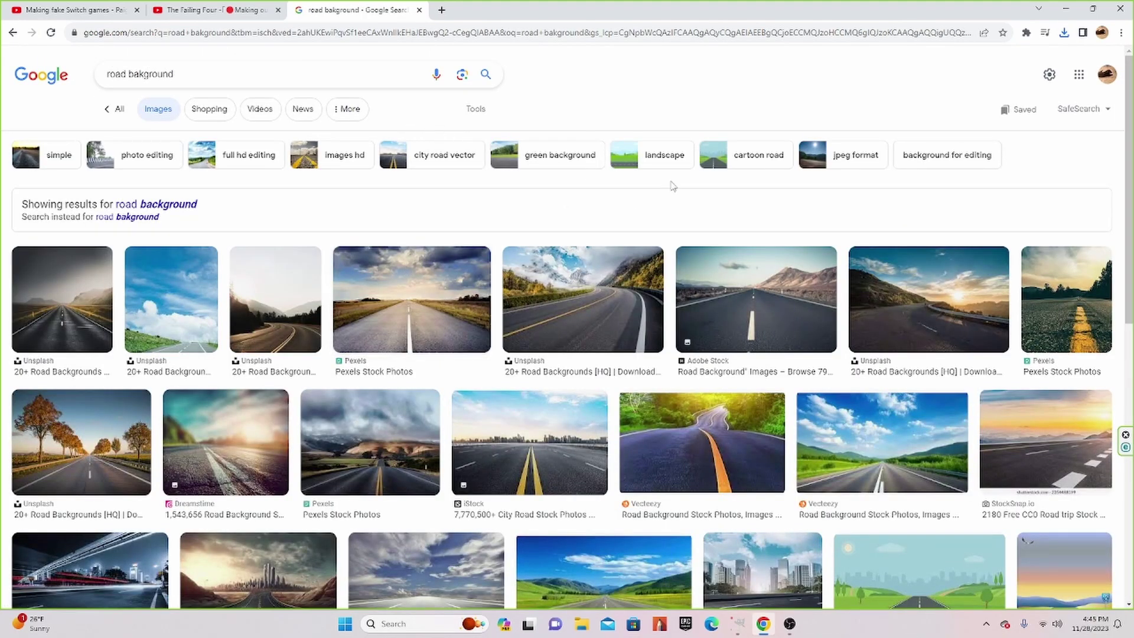
{"action": "left_click", "coordinate": [743, 163]}
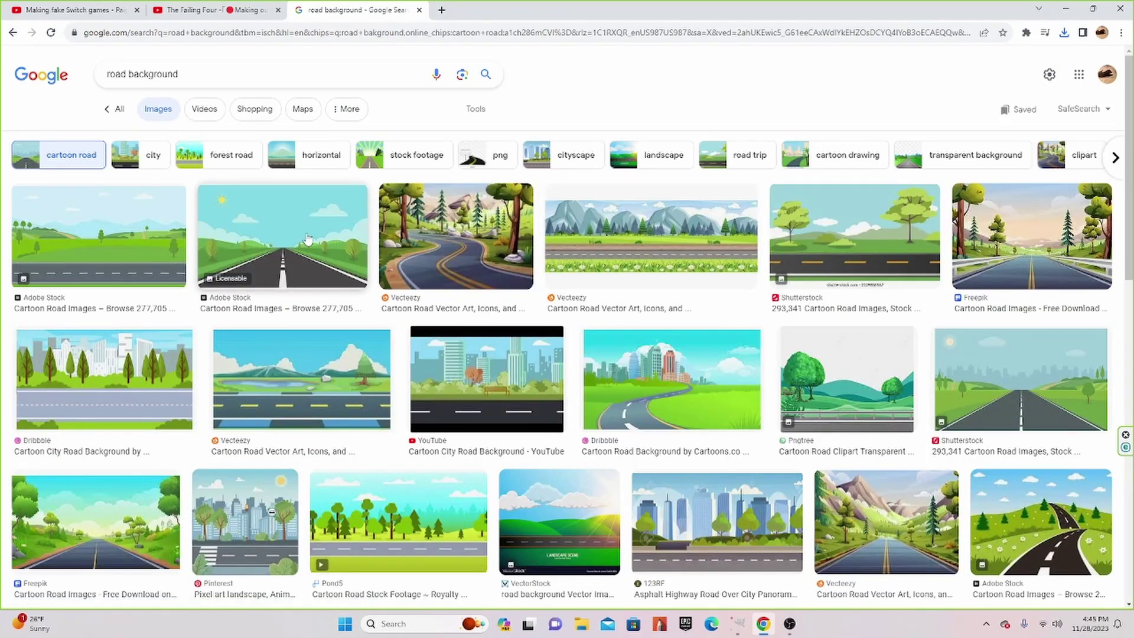
{"action": "left_click", "coordinate": [1045, 276]}
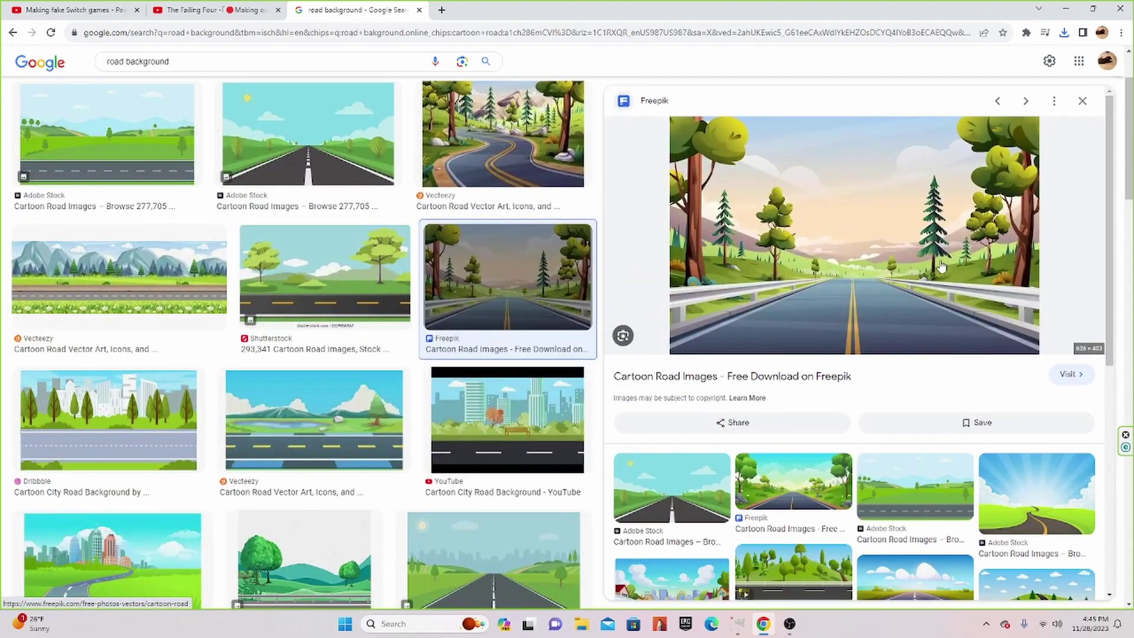
{"action": "right_click", "coordinate": [869, 233]}
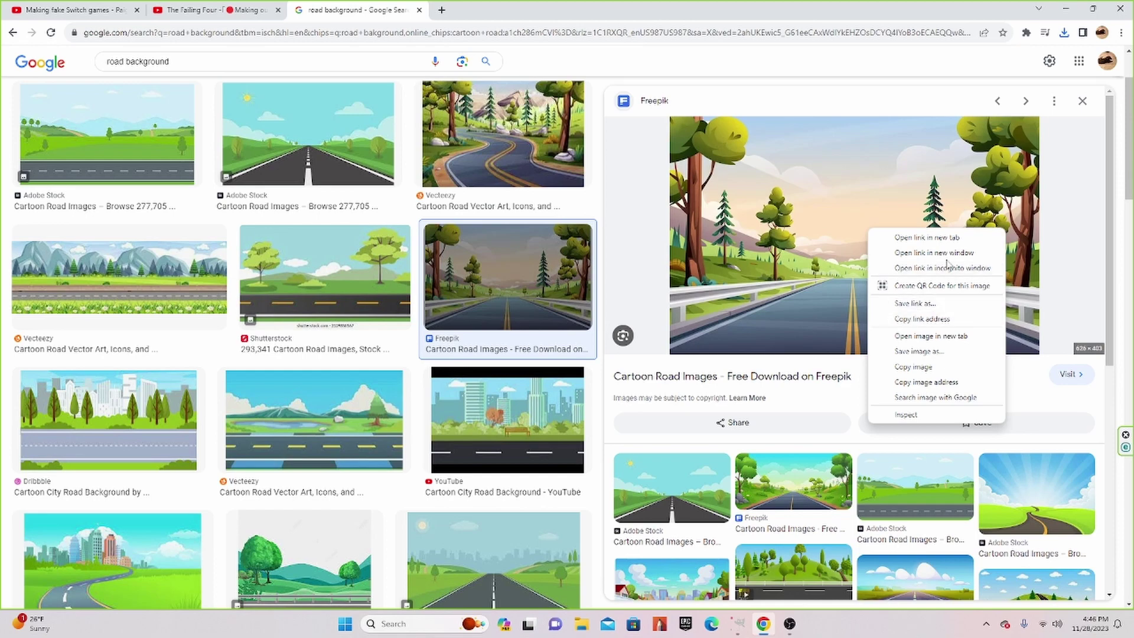
{"action": "left_click", "coordinate": [919, 351]}
Replace the road background query with a 'roadkill cool text' image search
{"action": "left_click", "coordinate": [224, 59]}
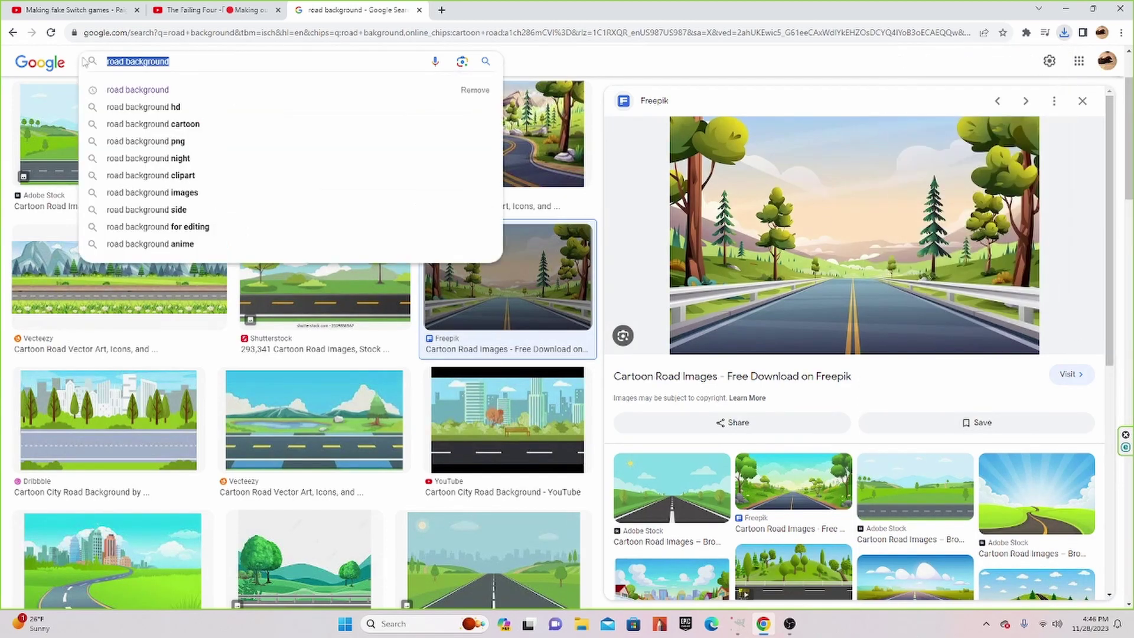
{"action": "key", "text": "BackSpace"}
{"action": "type", "text": "road"}
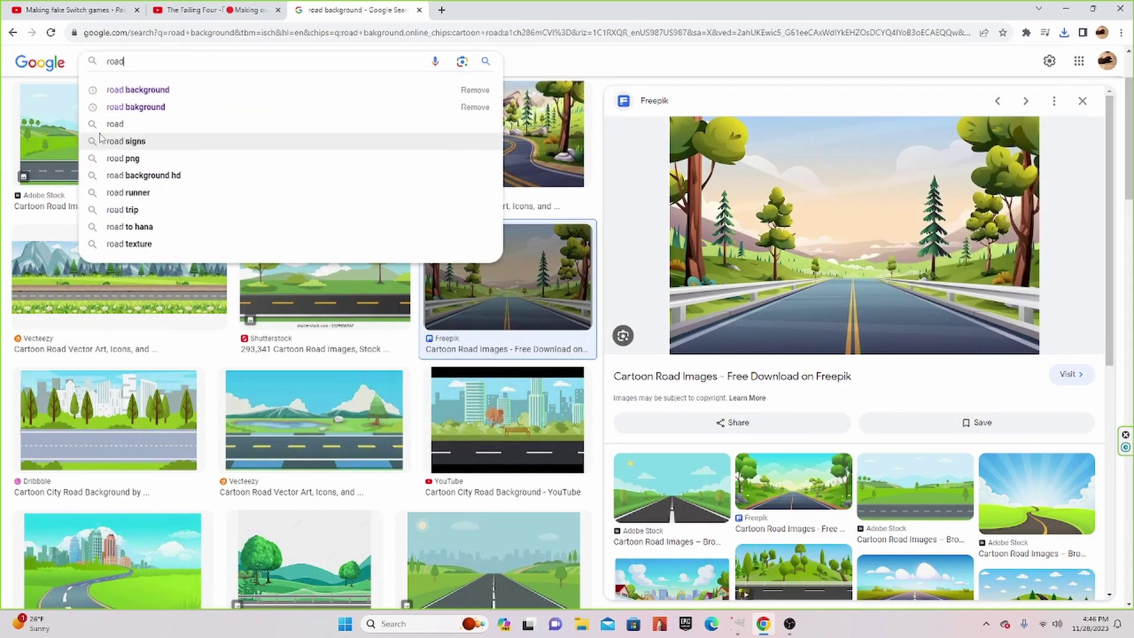
{"action": "type", "text": "kill coo"}
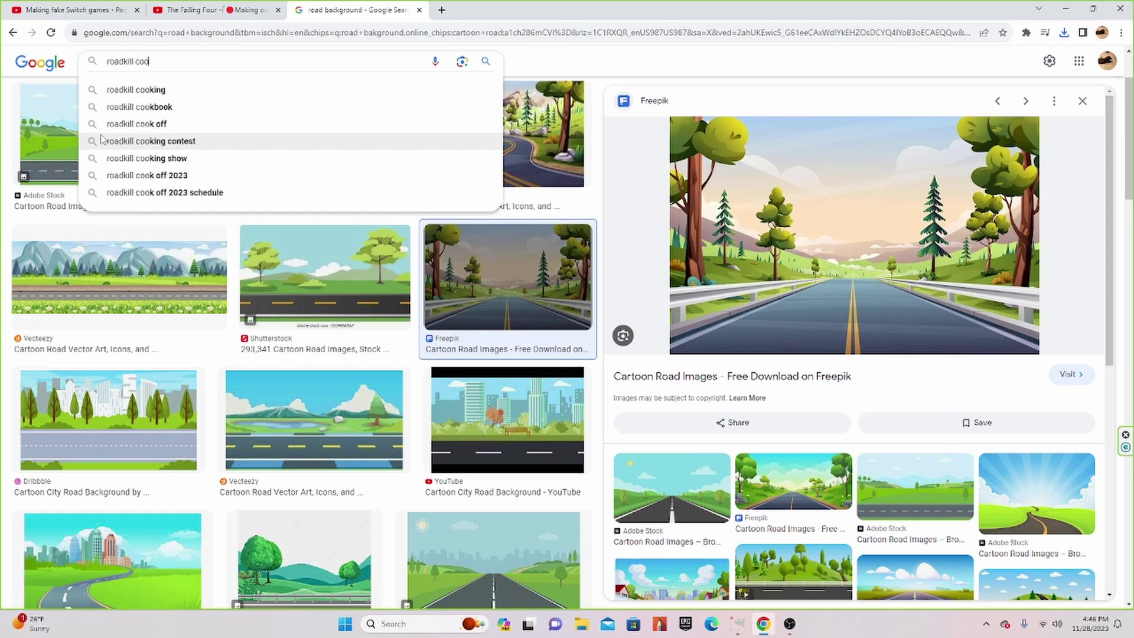
{"action": "type", "text": "l text"}
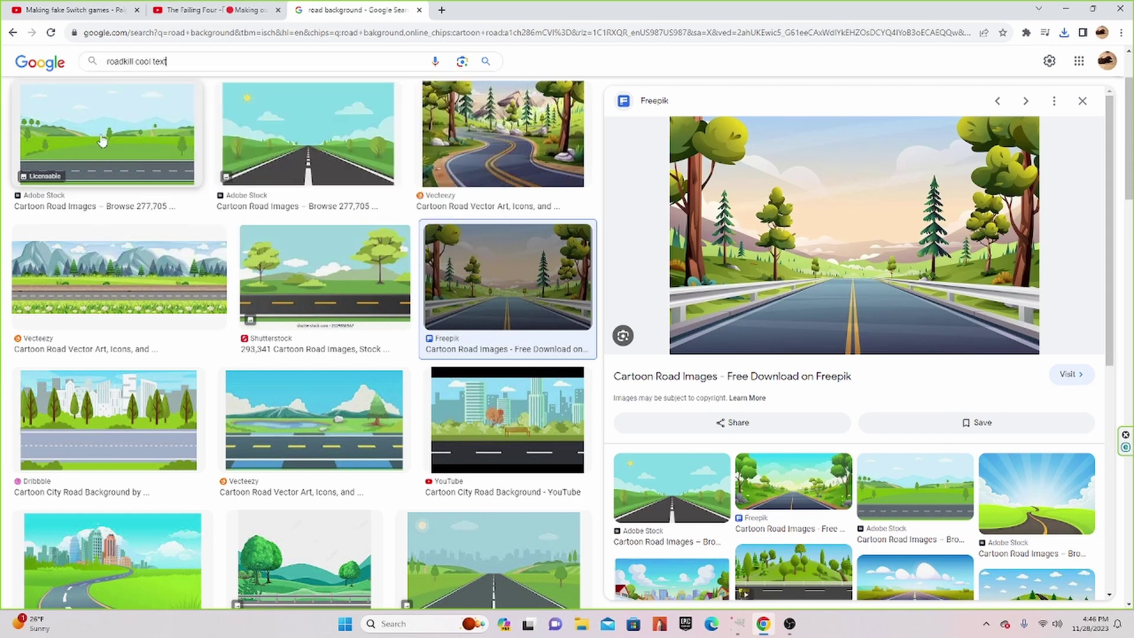
{"action": "key", "text": "Return"}
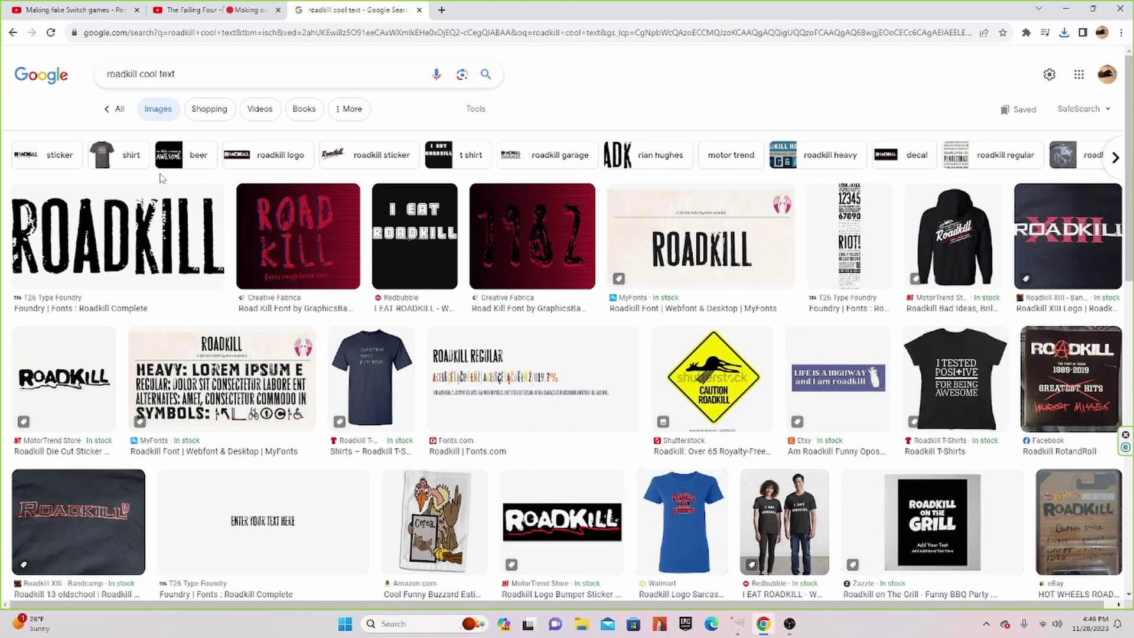
Preview the black distressed ROADKILL lettering and save it as Roadkill cool word.png
{"action": "left_click", "coordinate": [161, 218]}
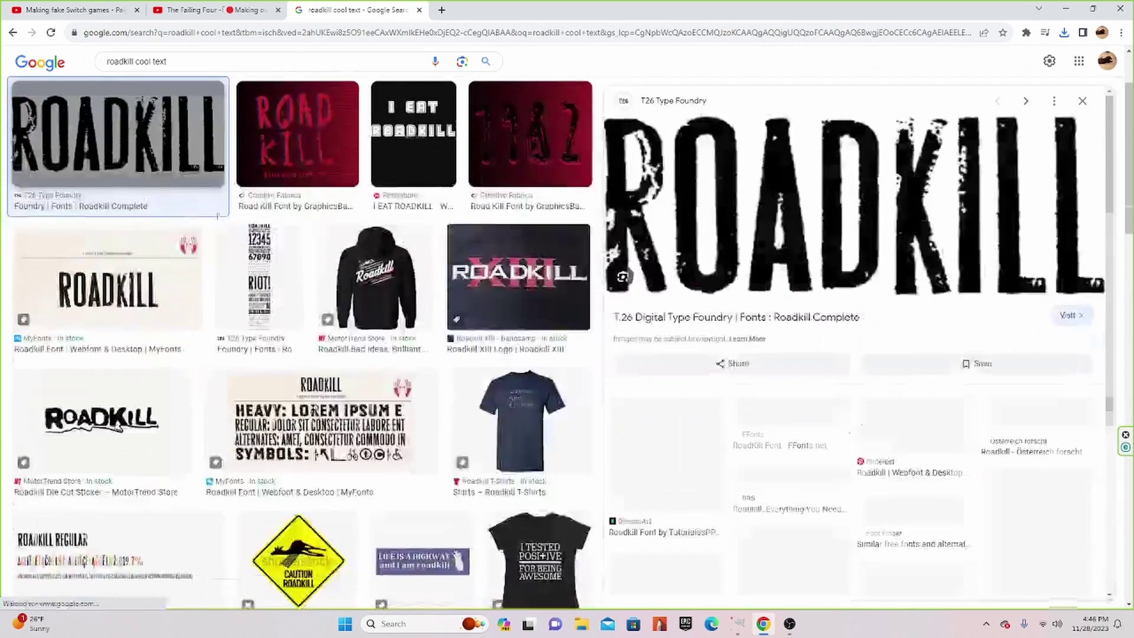
{"action": "scroll", "coordinate": [829, 239], "scroll_direction": "down", "scroll_amount": 2}
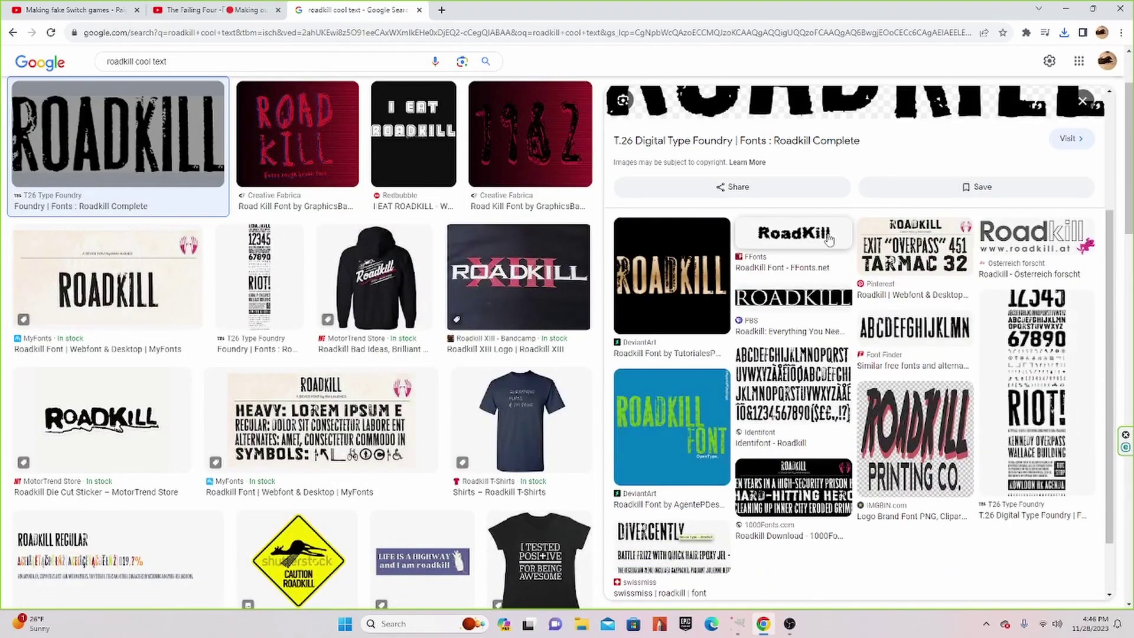
{"action": "scroll", "coordinate": [828, 219], "scroll_direction": "up", "scroll_amount": 2}
{"action": "right_click", "coordinate": [827, 211]}
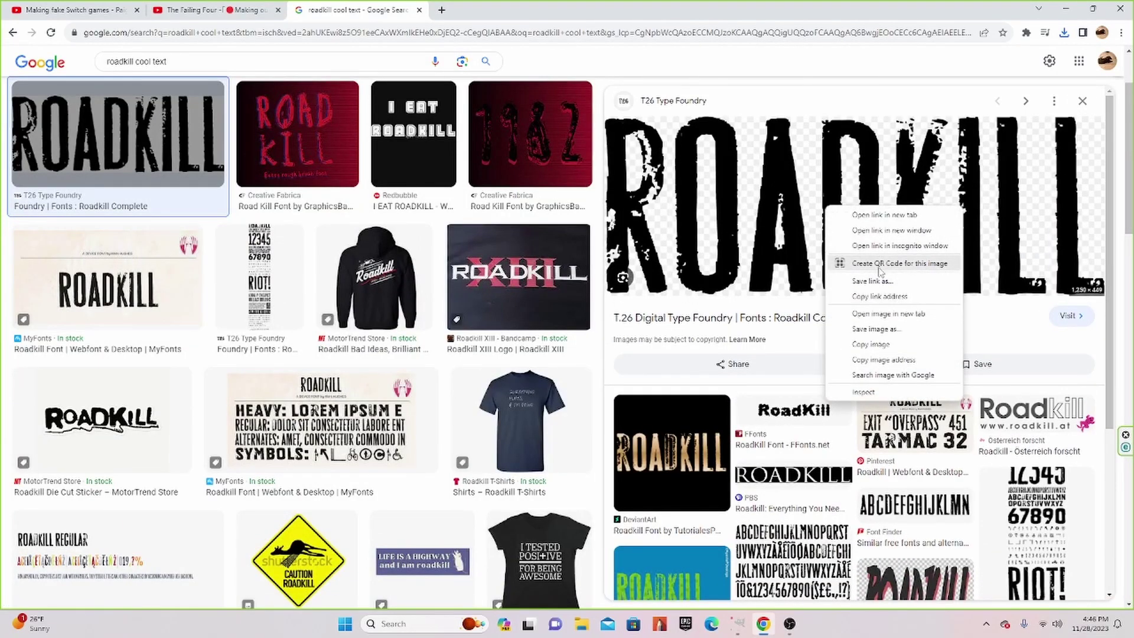
{"action": "left_click", "coordinate": [856, 265]}
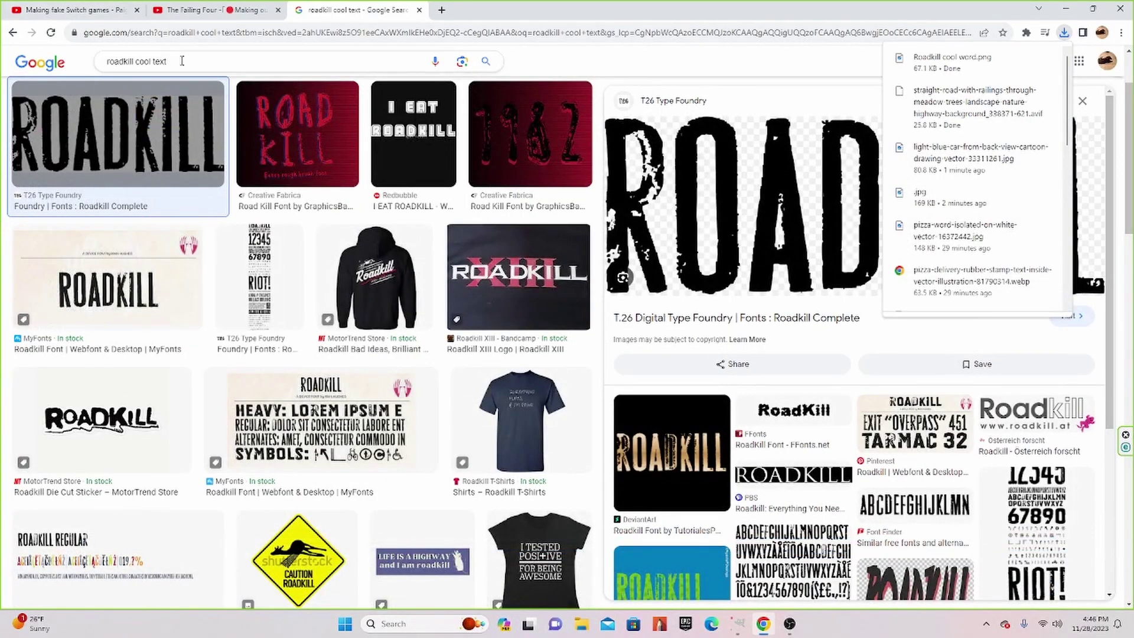
{"action": "left_click_drag", "start_coordinate": [170, 61], "coordinate": [108, 62]}
Search Google Images for Animal Crossing player logos and browse the results
{"action": "type", "text": "a"}
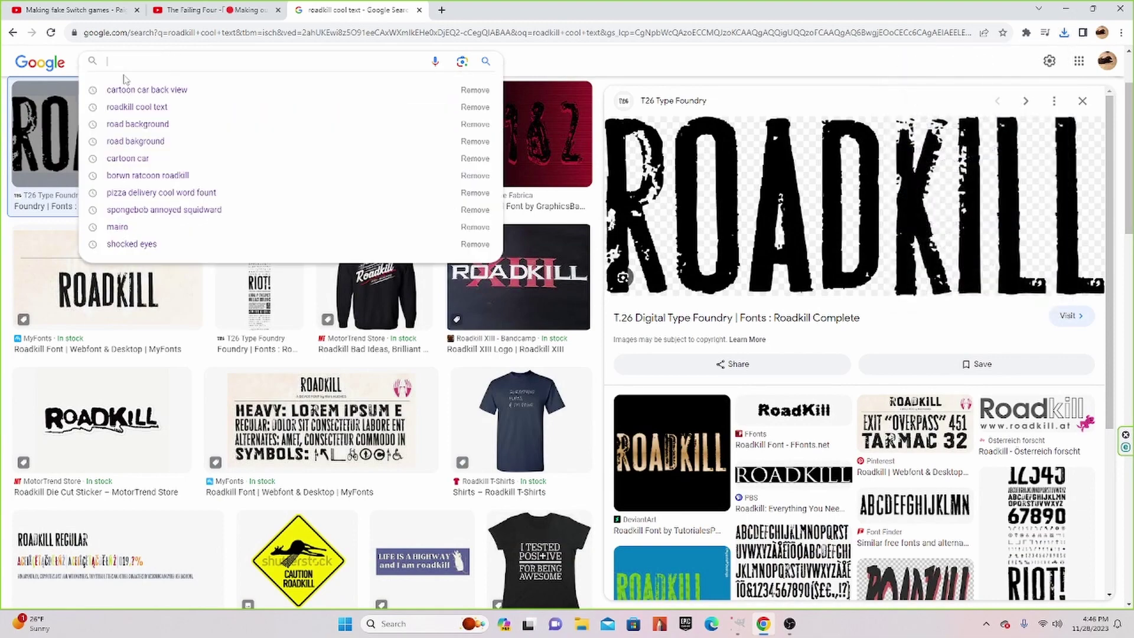
{"action": "type", "text": "n"}
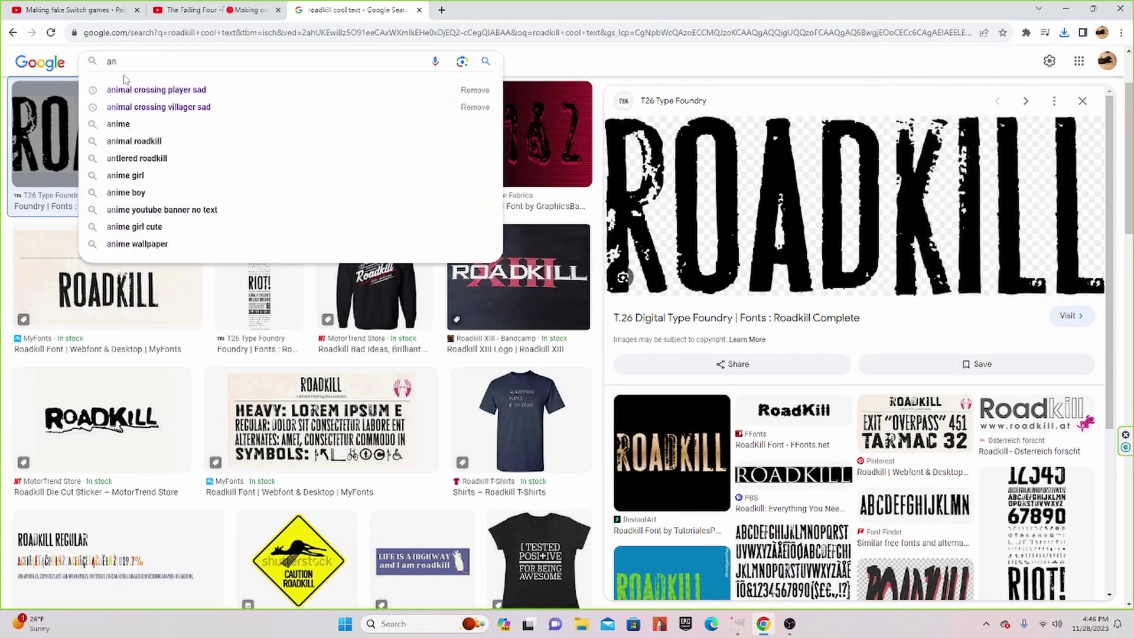
{"action": "left_click", "coordinate": [124, 89]}
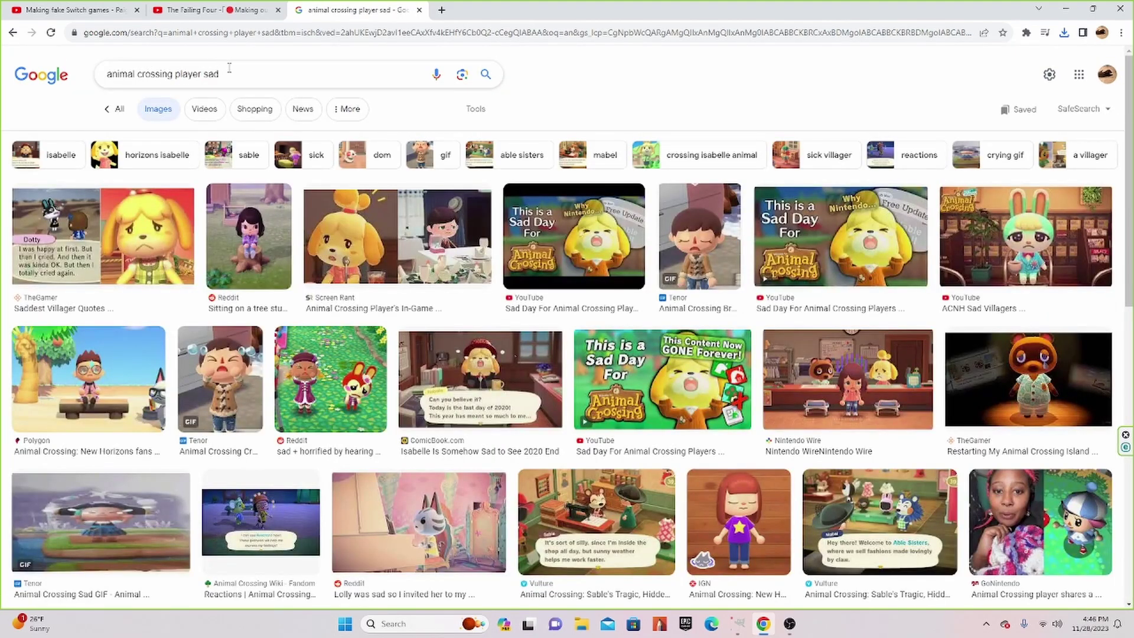
{"action": "left_click", "coordinate": [229, 68]}
{"action": "key", "text": "BackSpace"}
{"action": "type", "text": "logo"}
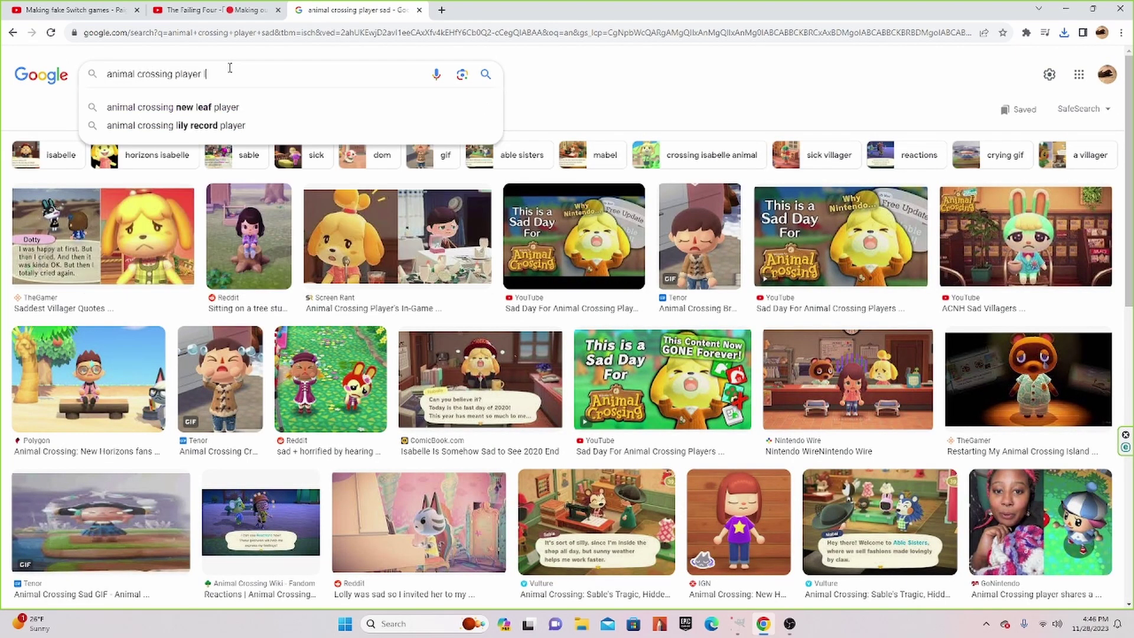
{"action": "key", "text": "Return"}
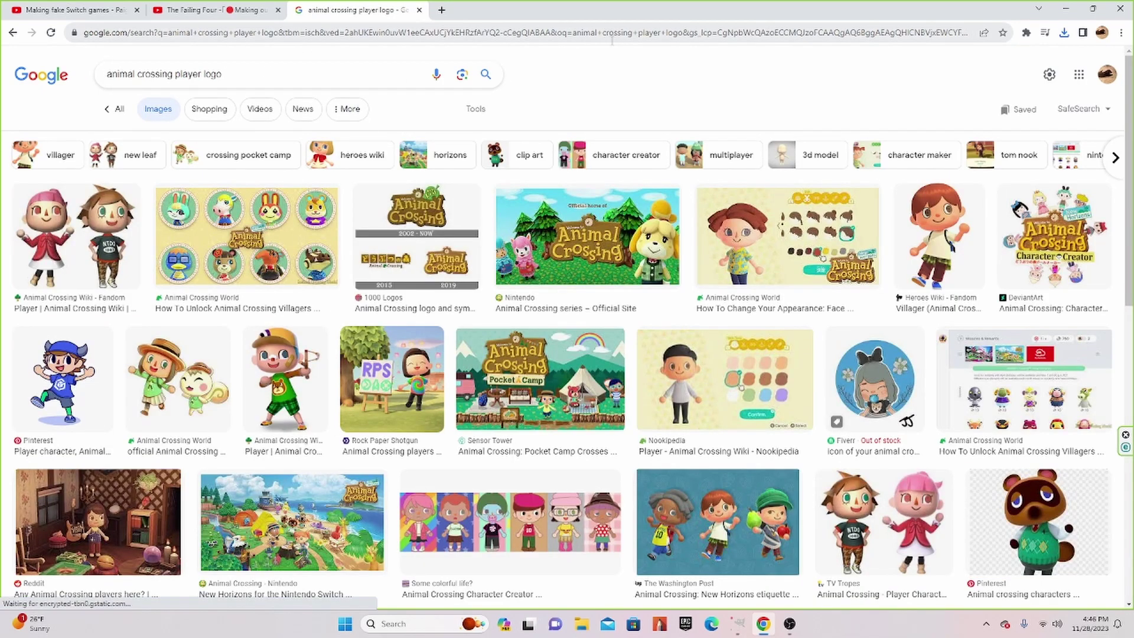
{"action": "scroll", "coordinate": [611, 165], "scroll_direction": "down", "scroll_amount": 2}
{"action": "scroll", "coordinate": [611, 165], "scroll_direction": "down", "scroll_amount": 2}
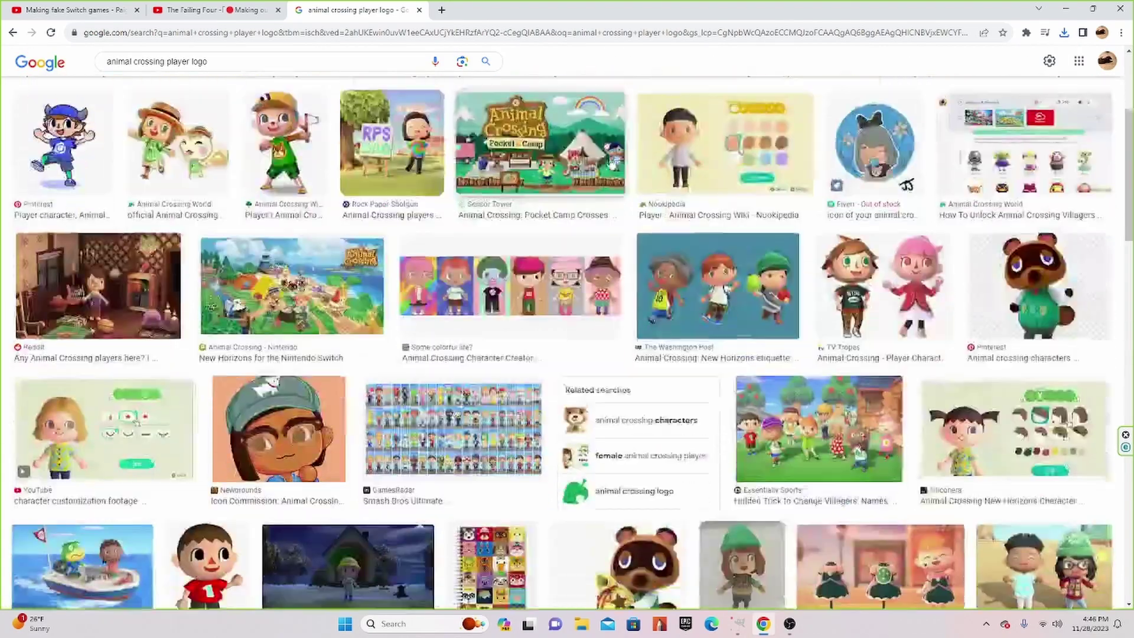
{"action": "scroll", "coordinate": [610, 165], "scroll_direction": "down", "scroll_amount": 3}
{"action": "scroll", "coordinate": [258, 69], "scroll_direction": "up", "scroll_amount": 6}
Refine the query to 'animal crossing logo transparent background'
{"action": "left_click", "coordinate": [259, 69]}
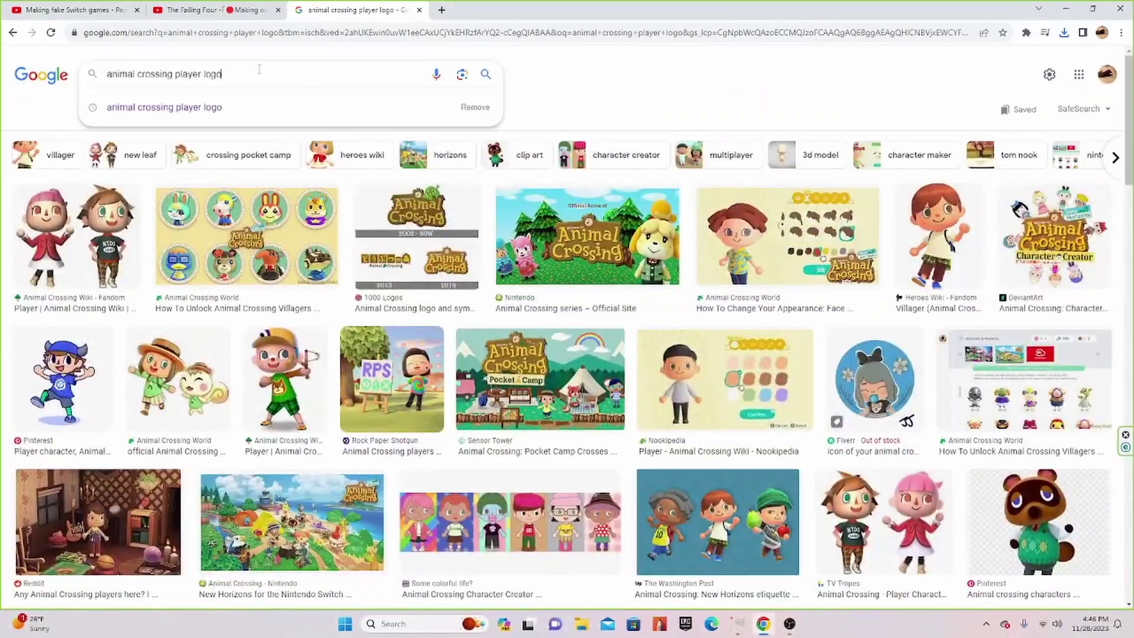
{"action": "key", "text": "Escape"}
{"action": "type", "text": "transaprnet backgroun"}
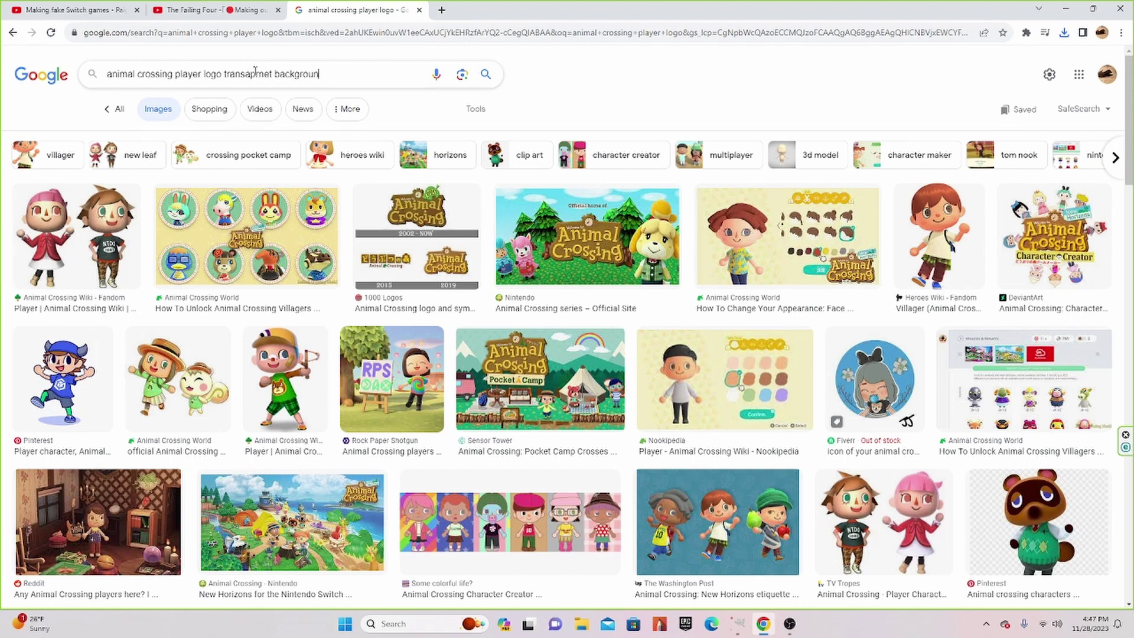
{"action": "type", "text": "d'"}
{"action": "key", "text": "Return"}
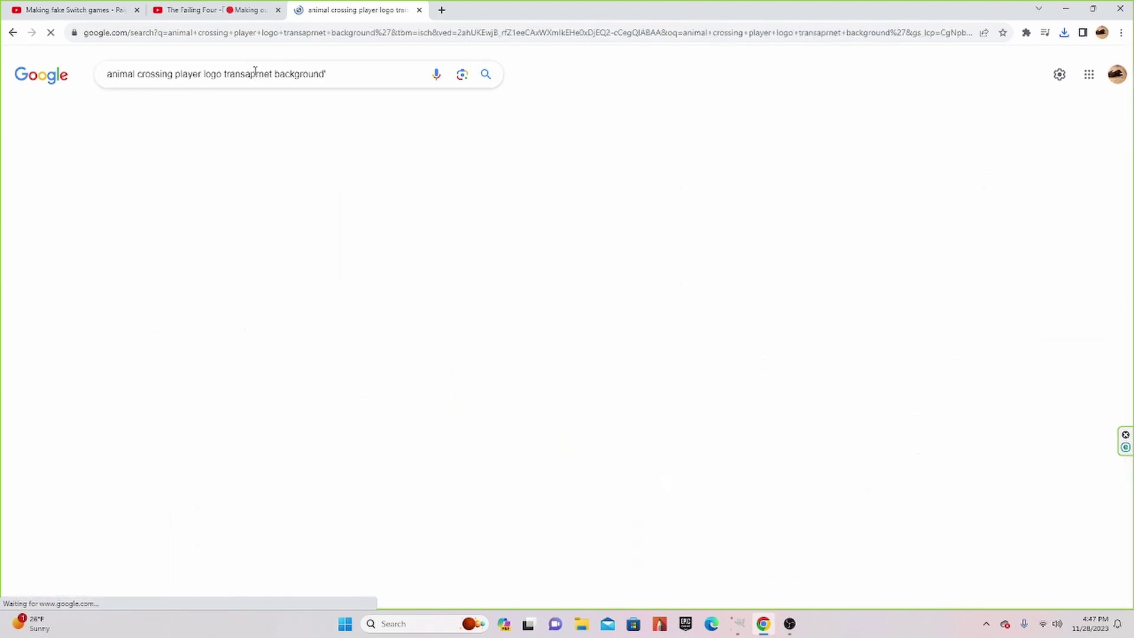
{"action": "left_click", "coordinate": [308, 208]}
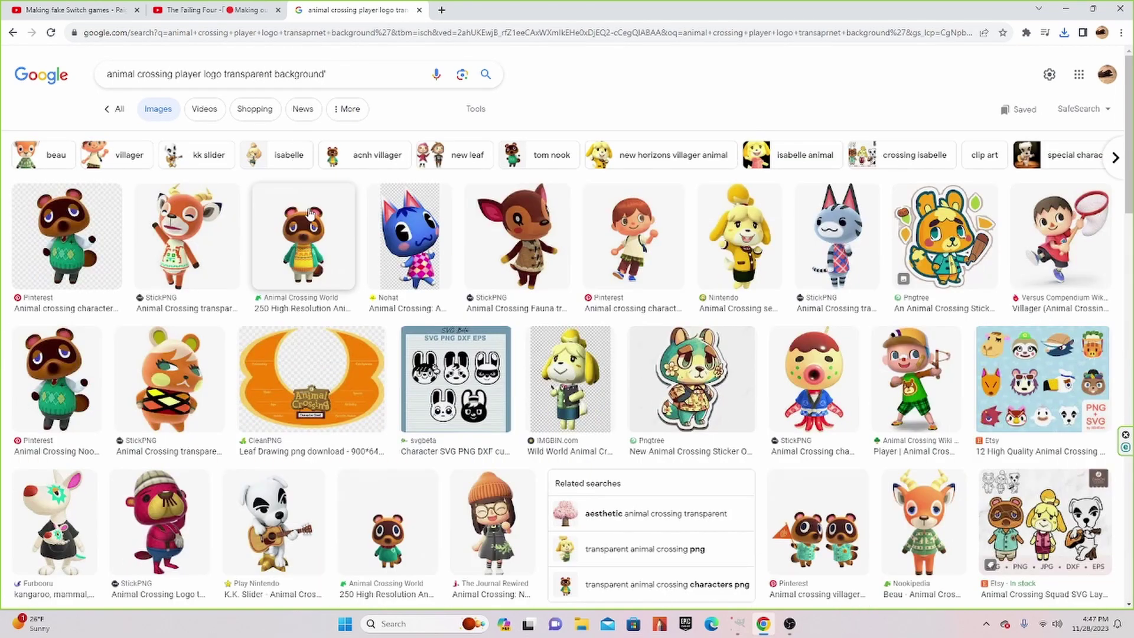
{"action": "left_click", "coordinate": [346, 72]}
{"action": "key", "text": "BackSpace"}
{"action": "key", "text": "Return"}
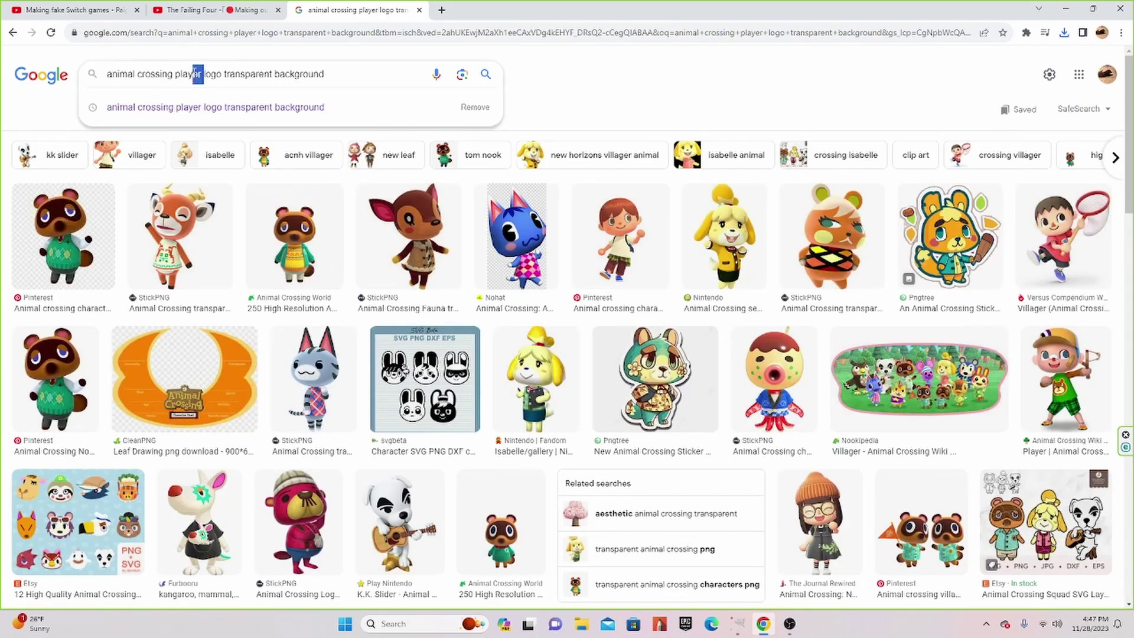
{"action": "left_click_drag", "start_coordinate": [204, 75], "coordinate": [175, 75]}
{"action": "key", "text": "BackSpace"}
{"action": "key", "text": "Return"}
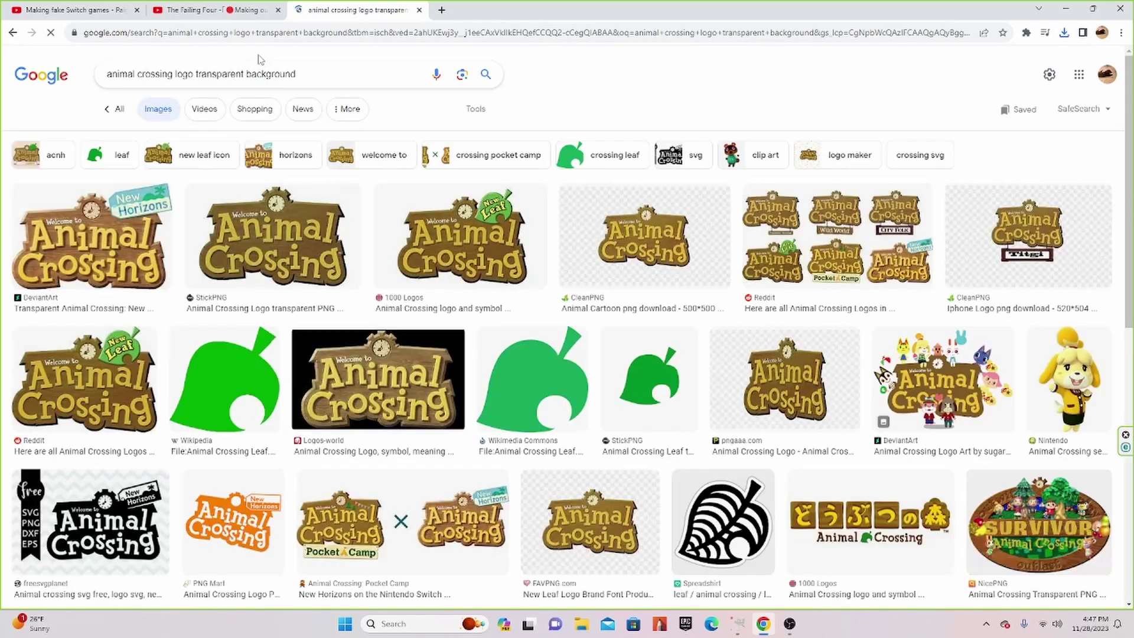
Save the transparent CleanPNG 'Welcome to Animal Crossing' logo to the computer
{"action": "left_click", "coordinate": [645, 237]}
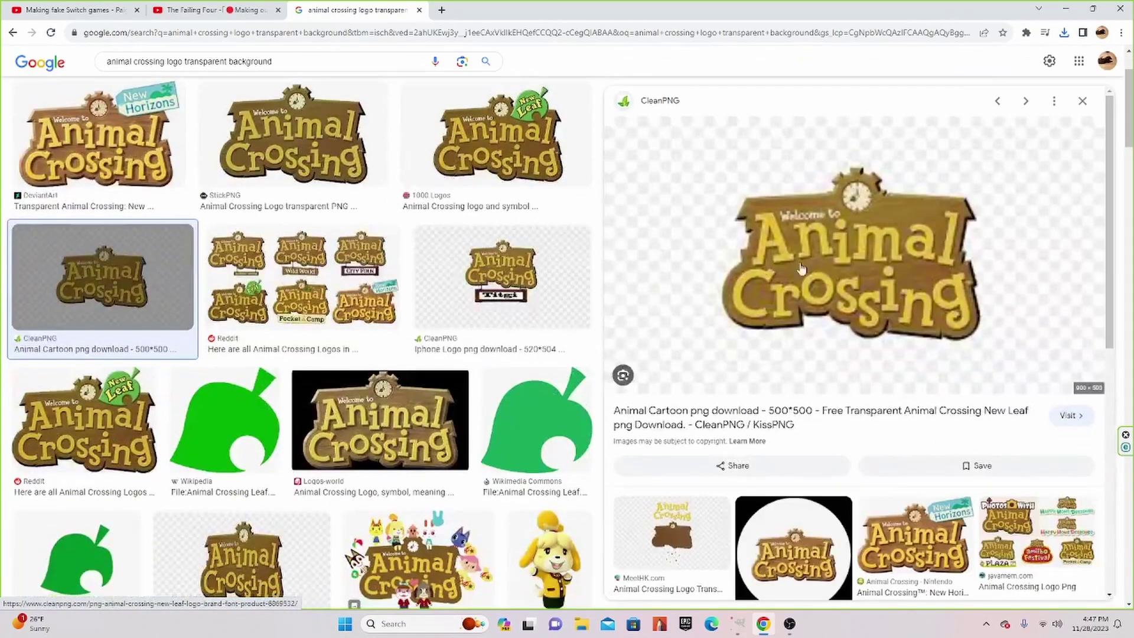
{"action": "right_click", "coordinate": [827, 258]}
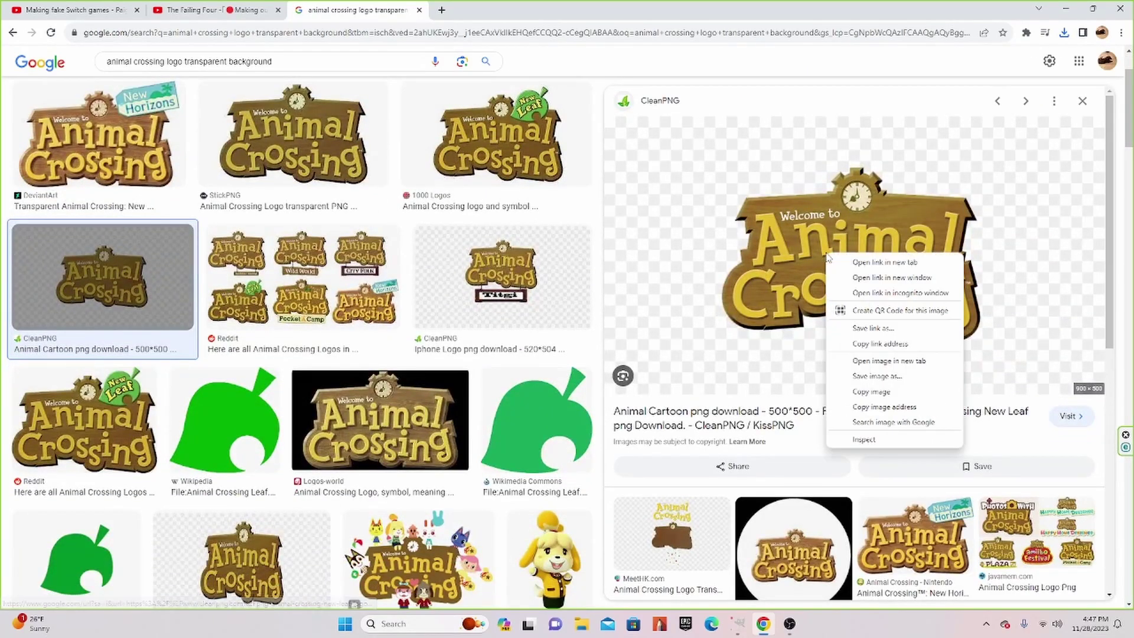
{"action": "left_click", "coordinate": [886, 379]}
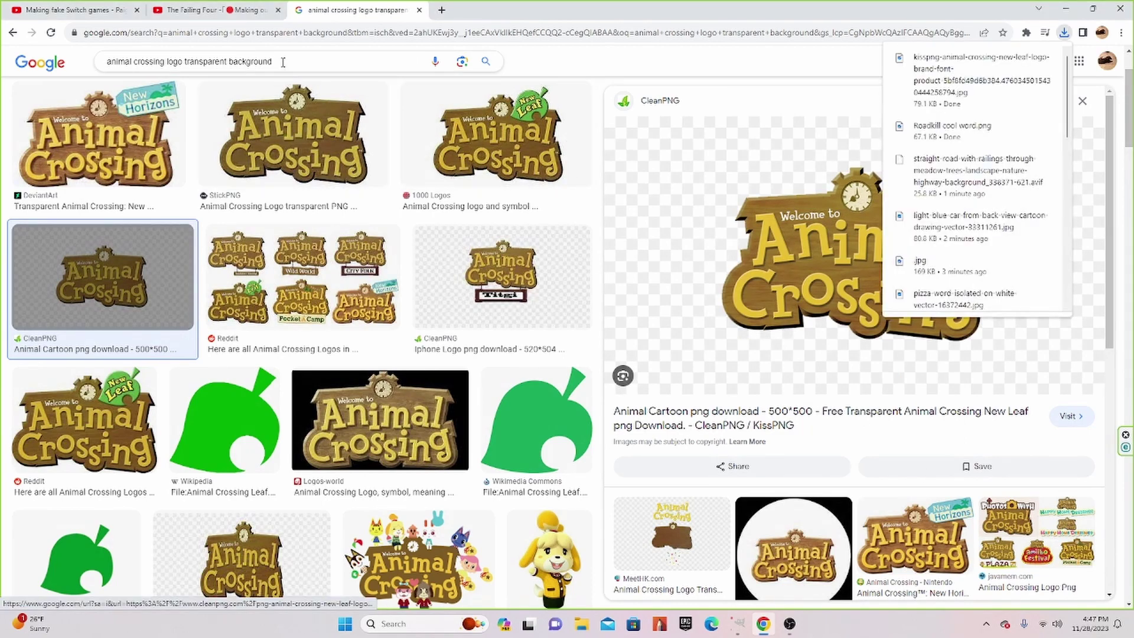
{"action": "left_click_drag", "start_coordinate": [278, 61], "coordinate": [67, 52]}
{"action": "key", "text": "BackSpace"}
Search for 'raccoon tail clipart' via the spelling correction, then start adding 'transparent'
{"action": "type", "text": "ra"}
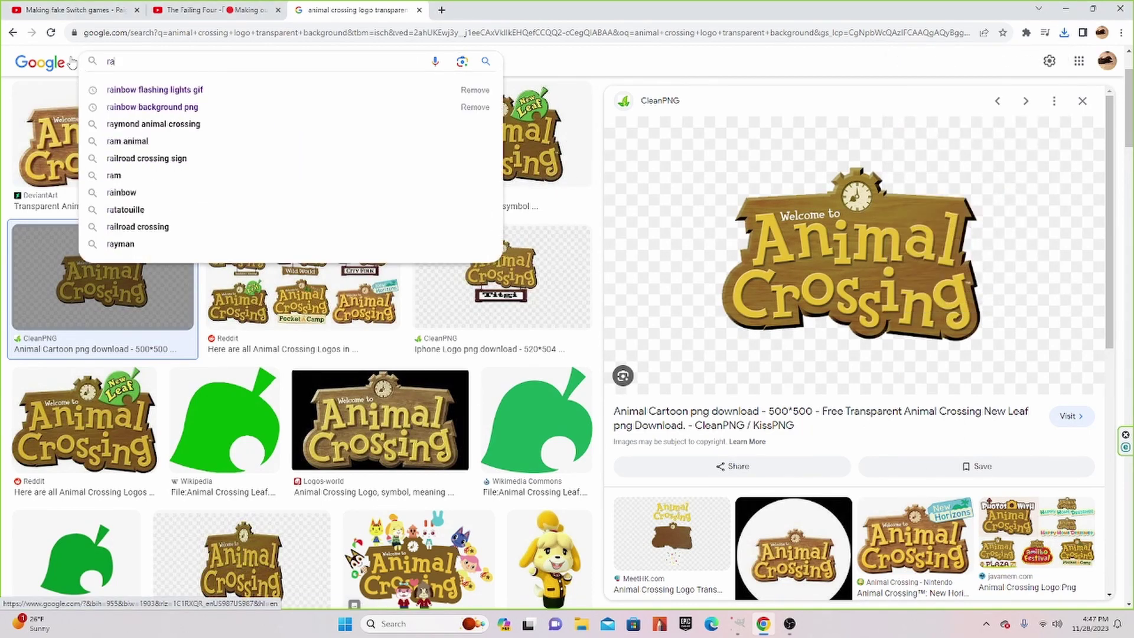
{"action": "type", "text": "tcool tail clipart"}
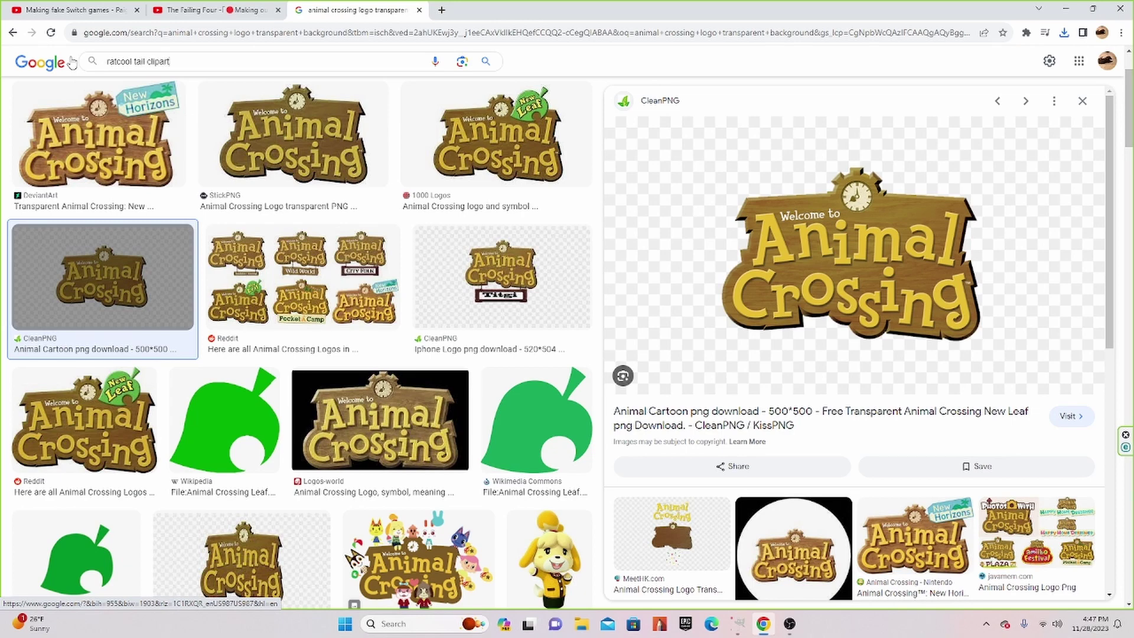
{"action": "key", "text": "Return"}
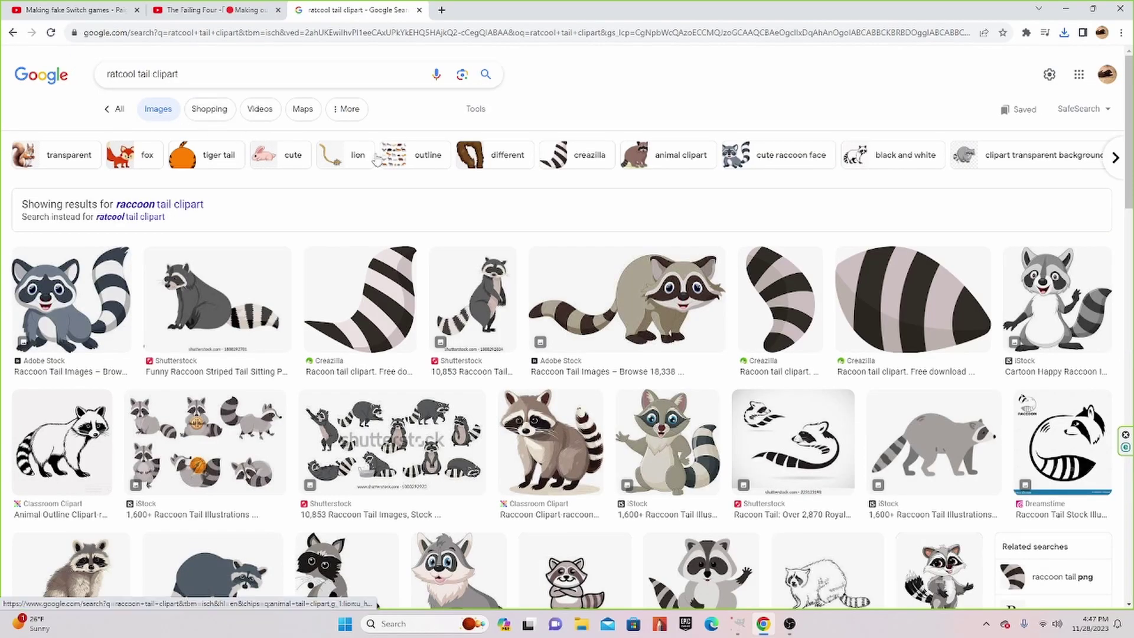
{"action": "left_click", "coordinate": [246, 65]}
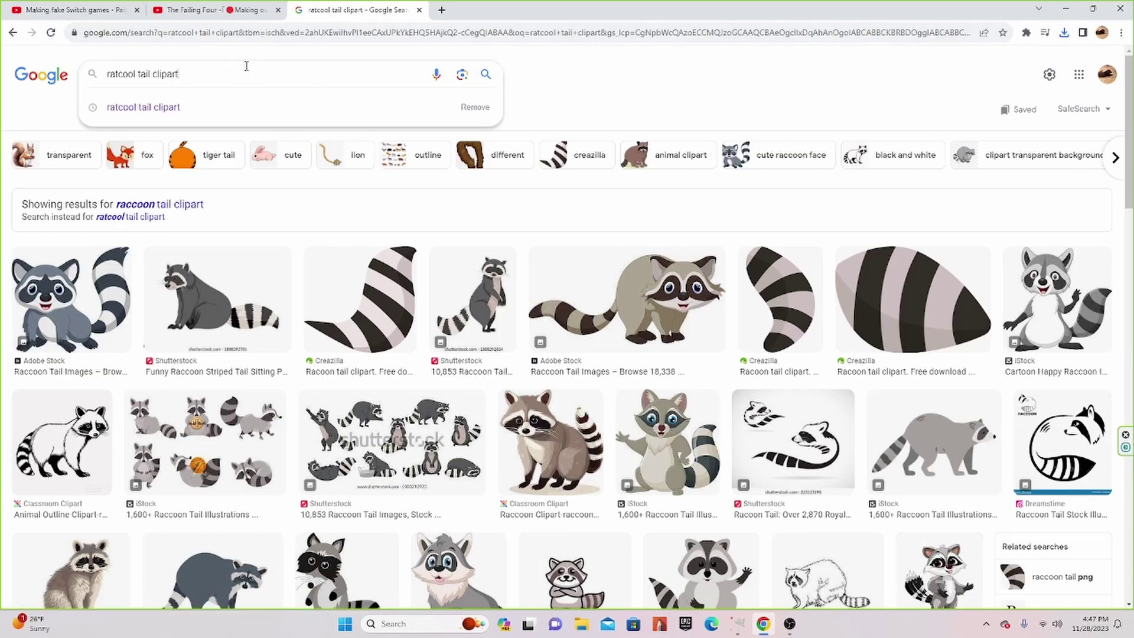
{"action": "left_click", "coordinate": [184, 204]}
{"action": "left_click", "coordinate": [245, 75]}
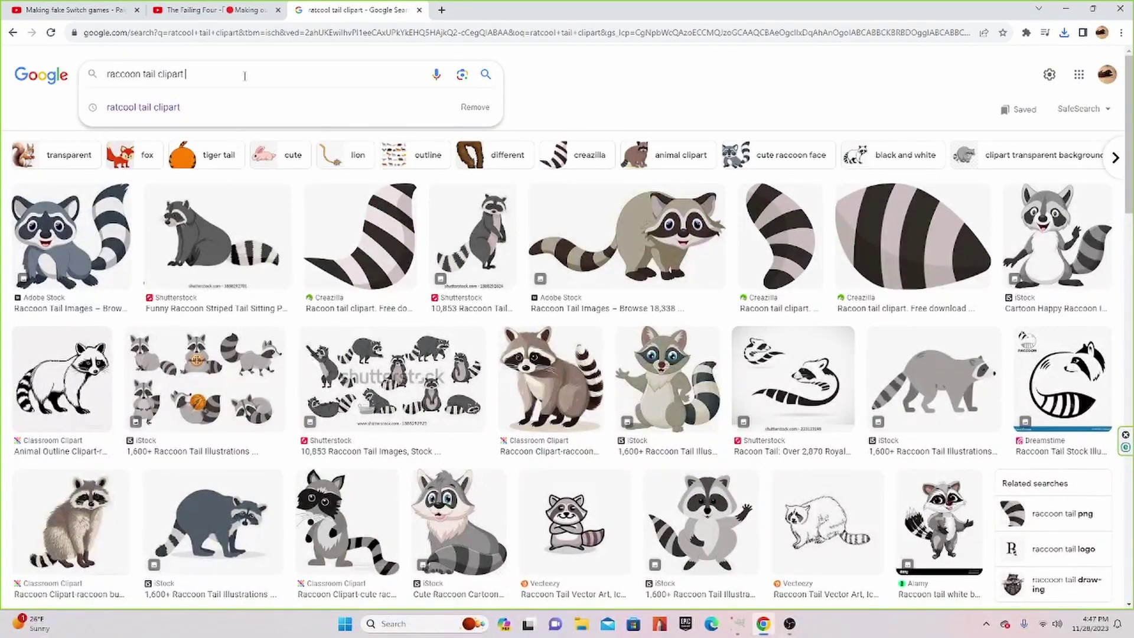
{"action": "type", "text": "tarnspamt background"}
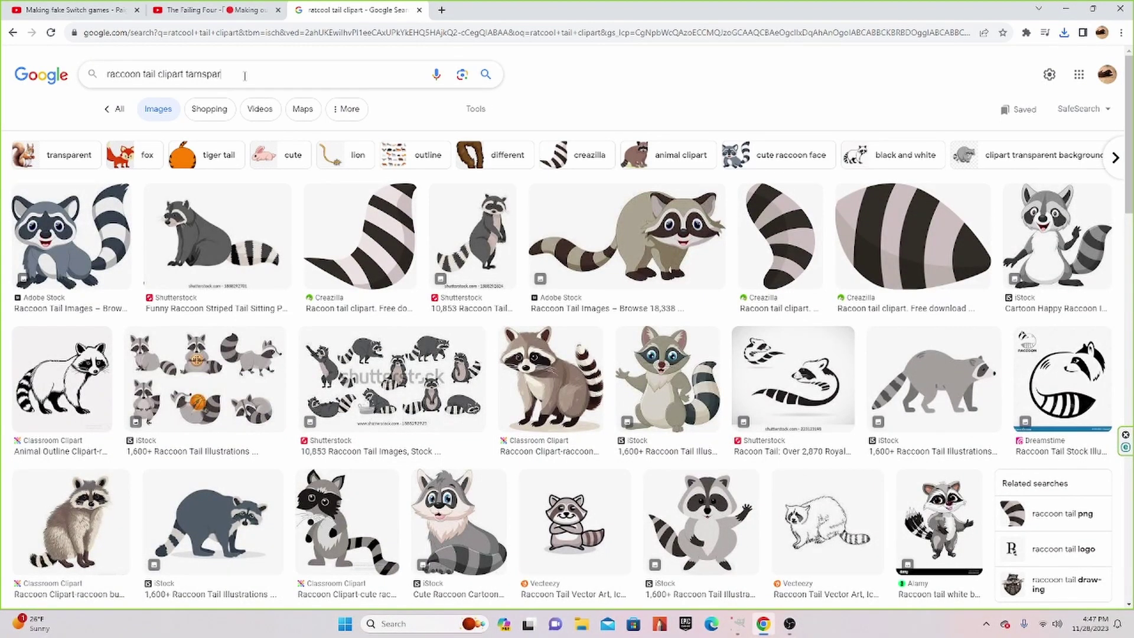
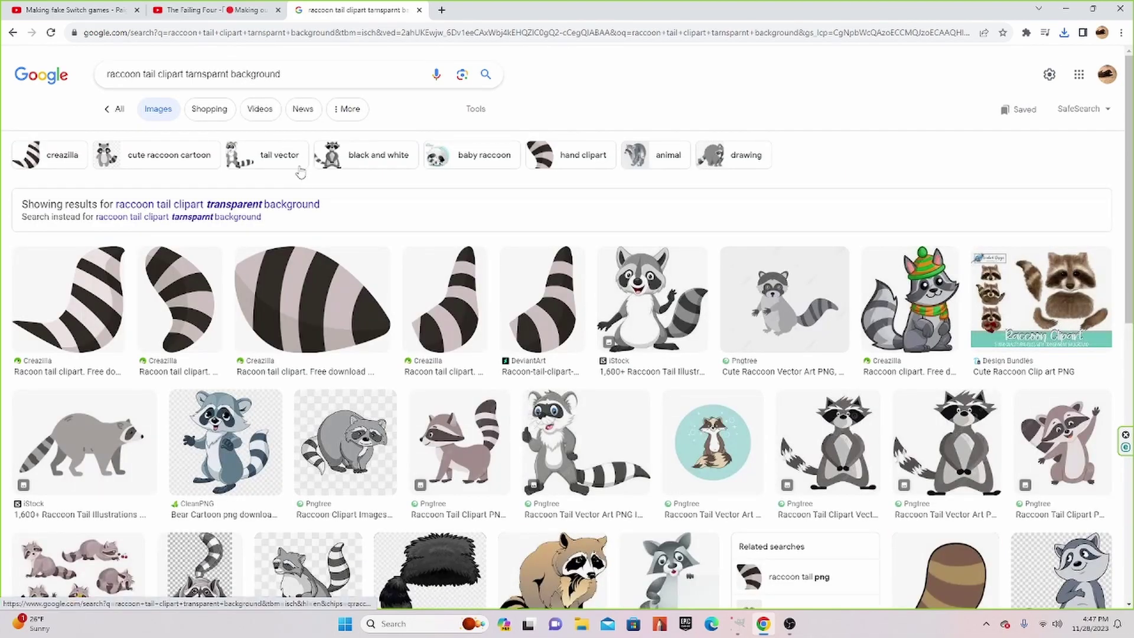
Browse the raccoon tail clipart results and preview the cute grey HiClipart raccoon
{"action": "scroll", "coordinate": [251, 197], "scroll_direction": "down", "scroll_amount": 1}
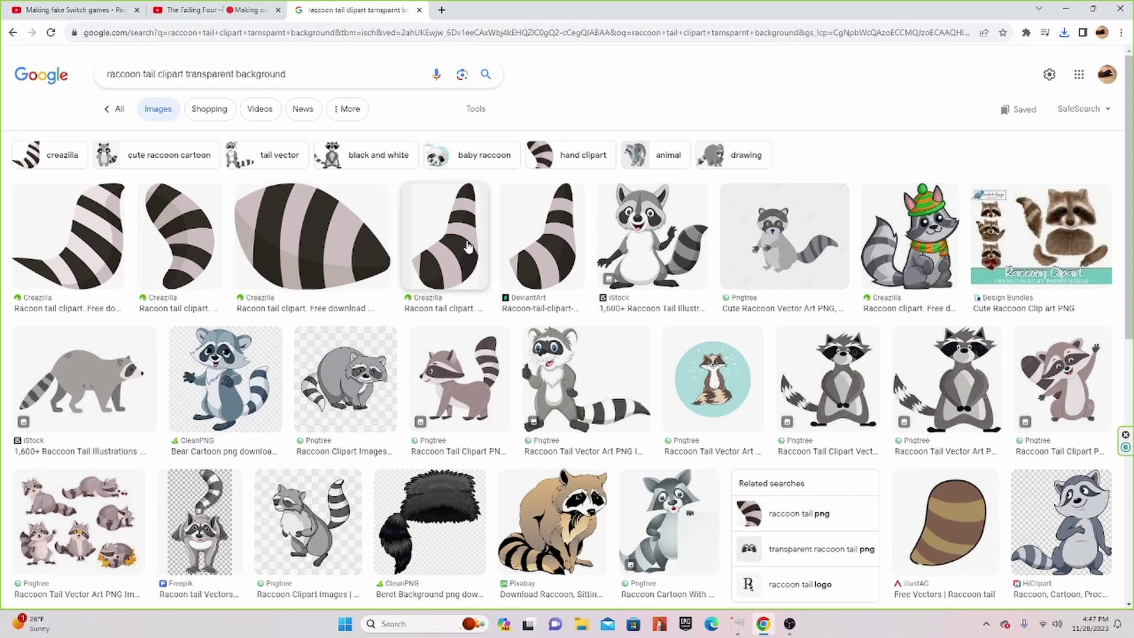
{"action": "scroll", "coordinate": [525, 230], "scroll_direction": "down", "scroll_amount": 1}
{"action": "scroll", "coordinate": [524, 231], "scroll_direction": "down", "scroll_amount": 1}
{"action": "scroll", "coordinate": [698, 322], "scroll_direction": "down", "scroll_amount": 3}
{"action": "scroll", "coordinate": [700, 328], "scroll_direction": "down", "scroll_amount": 1}
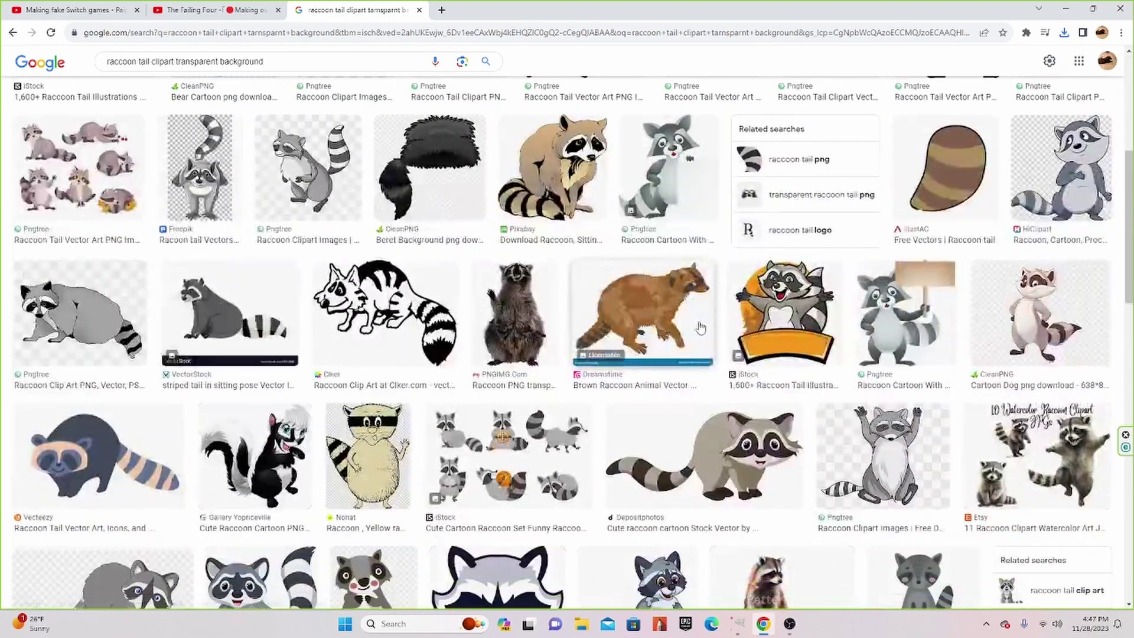
{"action": "scroll", "coordinate": [700, 334], "scroll_direction": "down", "scroll_amount": 3}
{"action": "scroll", "coordinate": [701, 334], "scroll_direction": "down", "scroll_amount": 4}
{"action": "scroll", "coordinate": [700, 336], "scroll_direction": "down", "scroll_amount": 2}
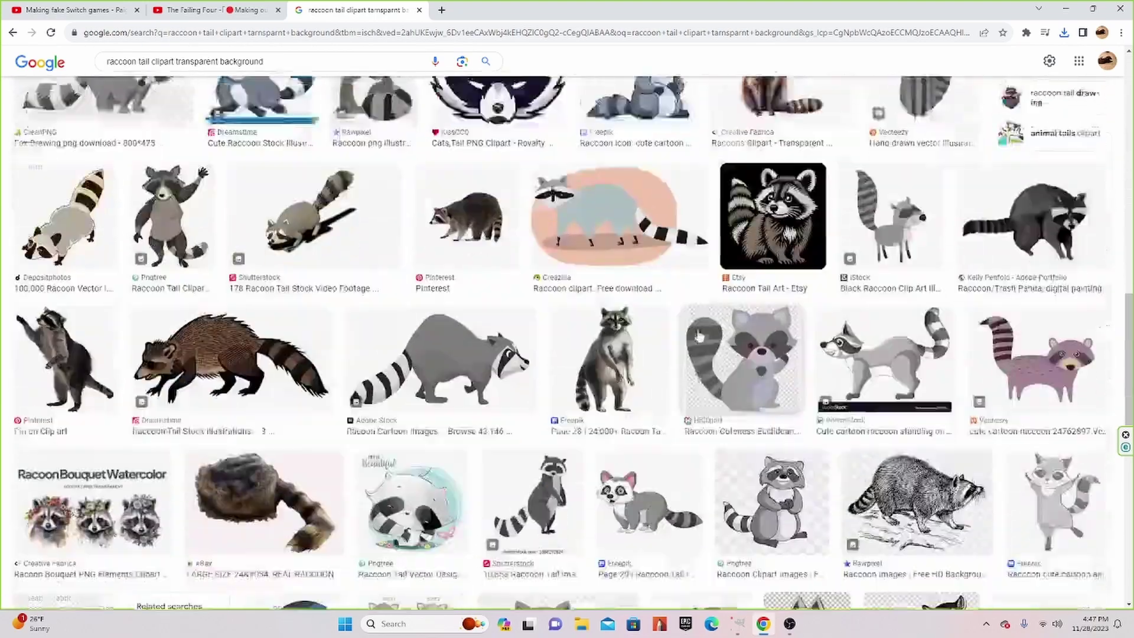
{"action": "scroll", "coordinate": [699, 337], "scroll_direction": "down", "scroll_amount": 1}
{"action": "scroll", "coordinate": [699, 337], "scroll_direction": "down", "scroll_amount": 1}
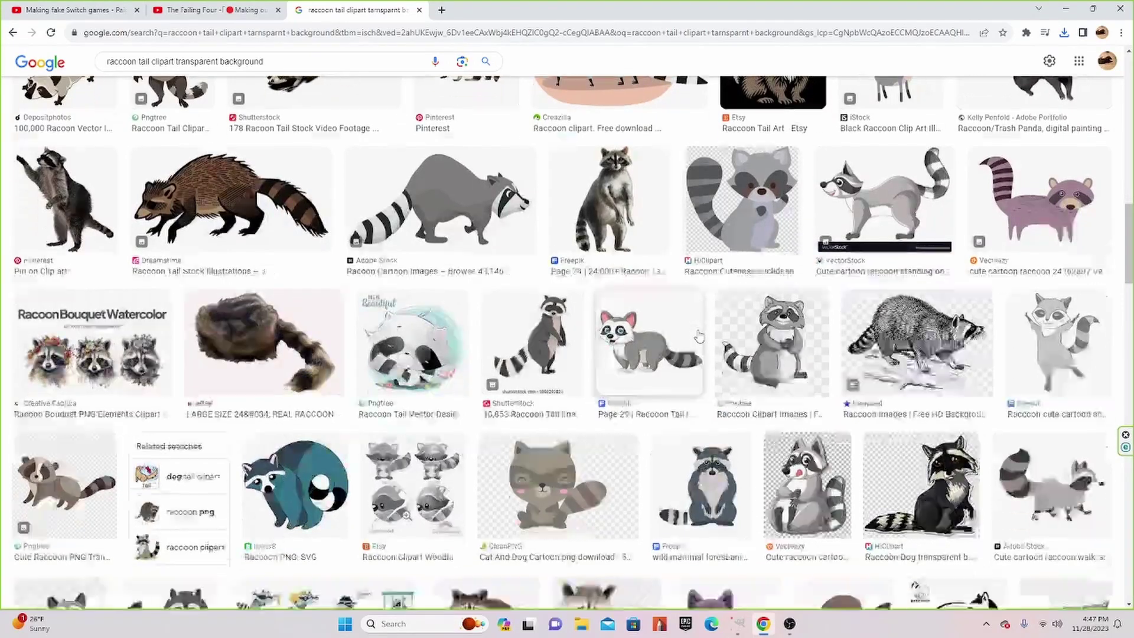
{"action": "scroll", "coordinate": [730, 302], "scroll_direction": "up", "scroll_amount": 2}
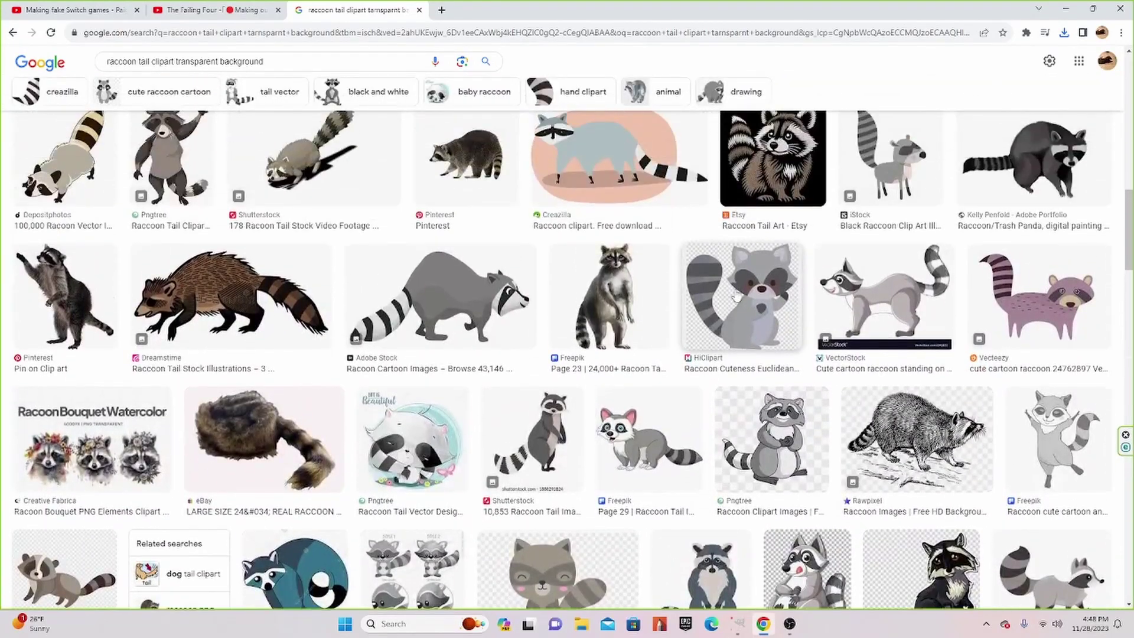
{"action": "left_click", "coordinate": [735, 298]}
Save the HiClipart raccoon image to the computer and close the search tab
{"action": "scroll", "coordinate": [739, 299], "scroll_direction": "down", "scroll_amount": 3}
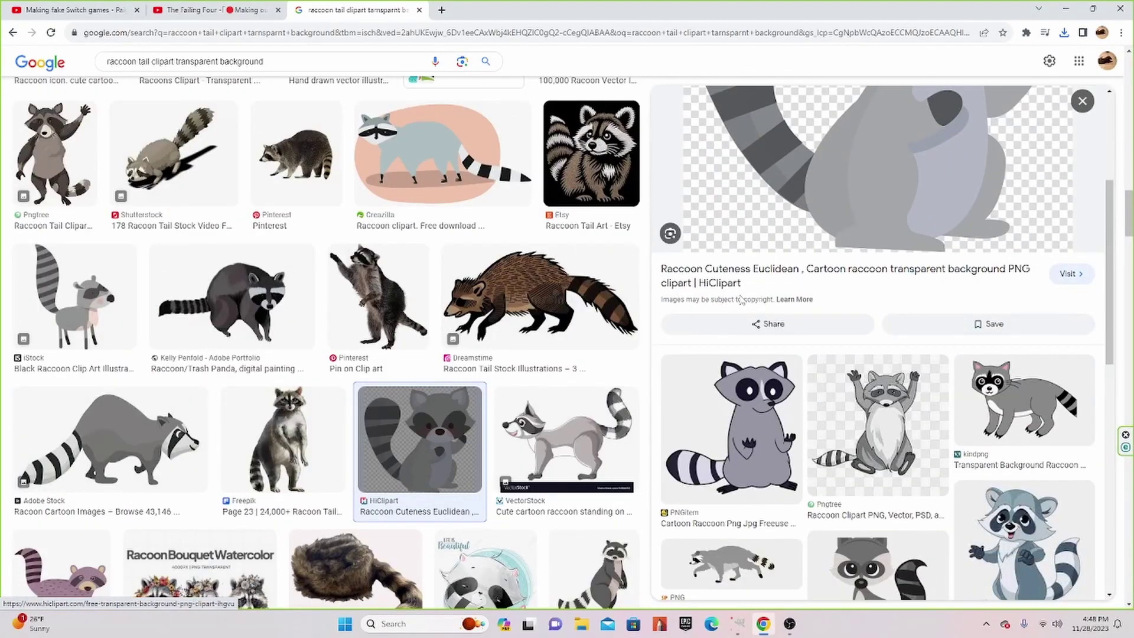
{"action": "scroll", "coordinate": [742, 299], "scroll_direction": "down", "scroll_amount": 2}
{"action": "scroll", "coordinate": [742, 299], "scroll_direction": "down", "scroll_amount": 3}
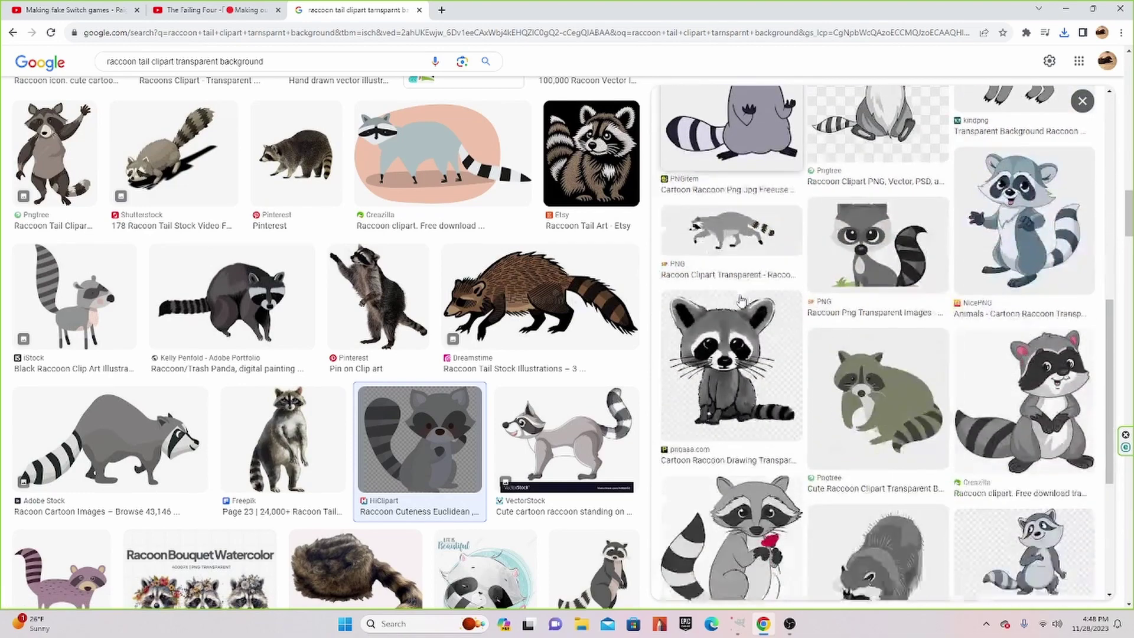
{"action": "scroll", "coordinate": [747, 292], "scroll_direction": "up", "scroll_amount": 5}
{"action": "scroll", "coordinate": [768, 260], "scroll_direction": "up", "scroll_amount": 3}
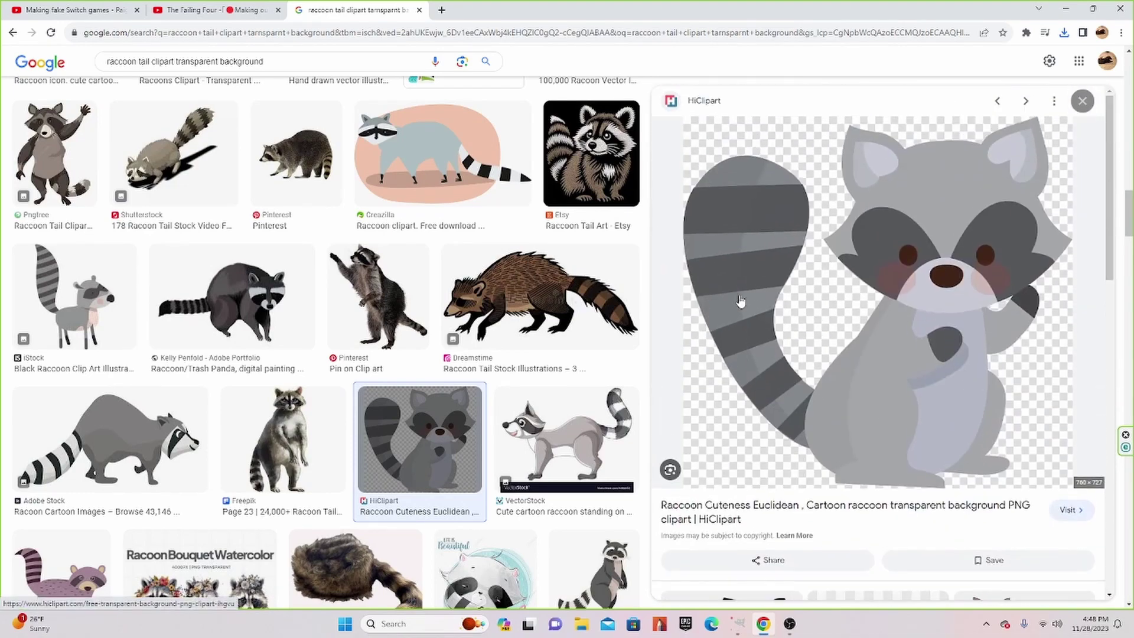
{"action": "right_click", "coordinate": [776, 253]}
{"action": "left_click", "coordinate": [815, 361]}
{"action": "left_click", "coordinate": [1018, 593]}
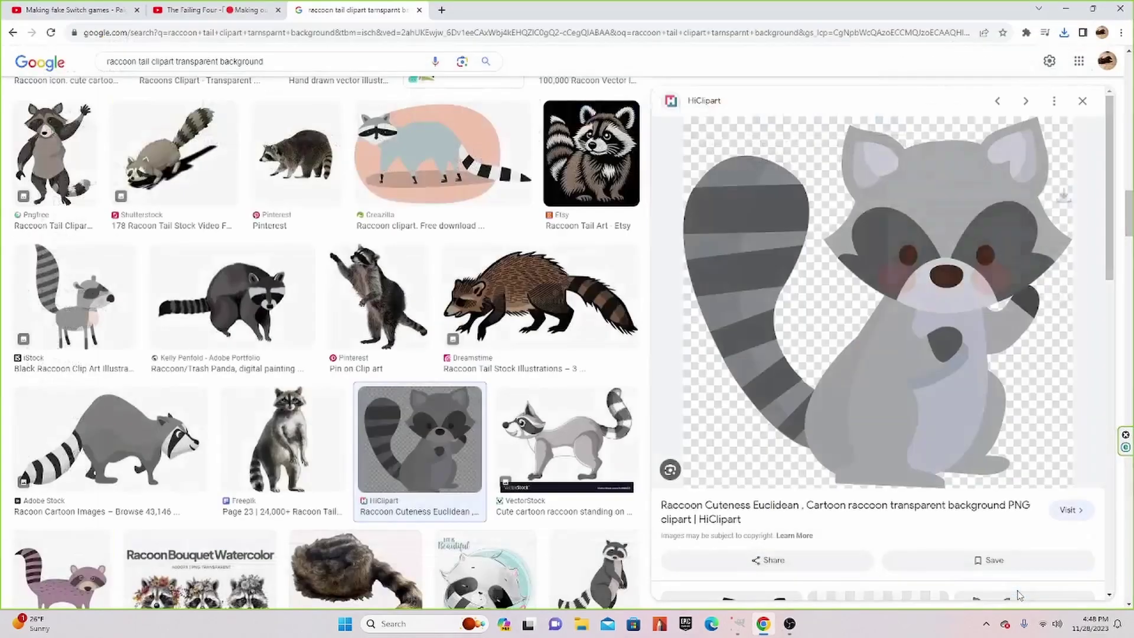
{"action": "left_click", "coordinate": [420, 10]}
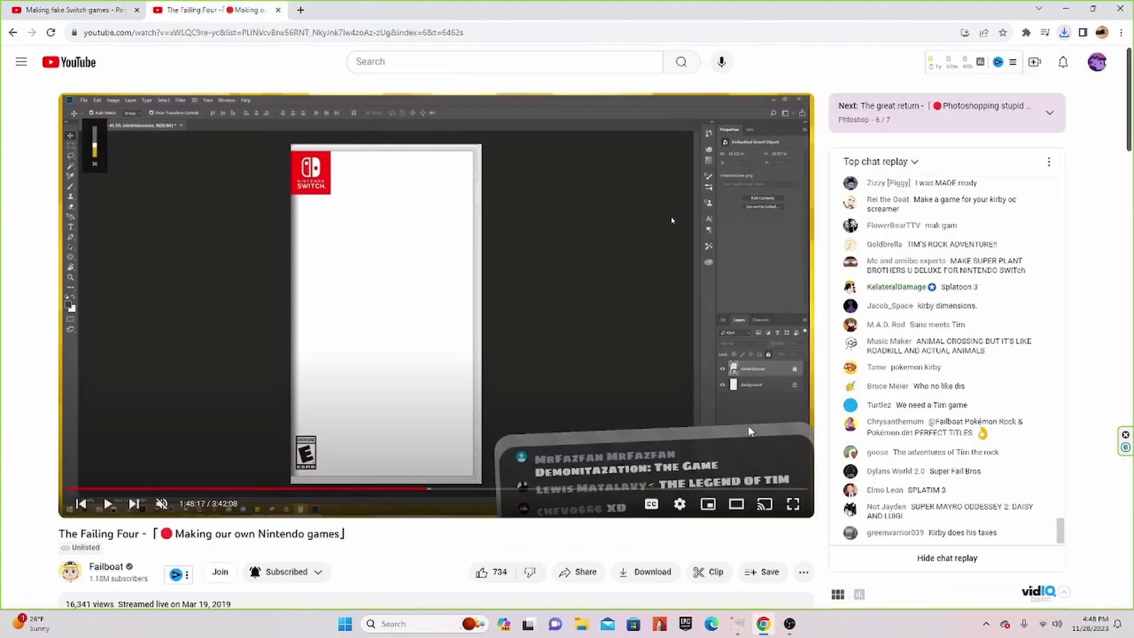
Open the ratcoon roadkill.jpg photo in GIMP
{"action": "left_click", "coordinate": [738, 624]}
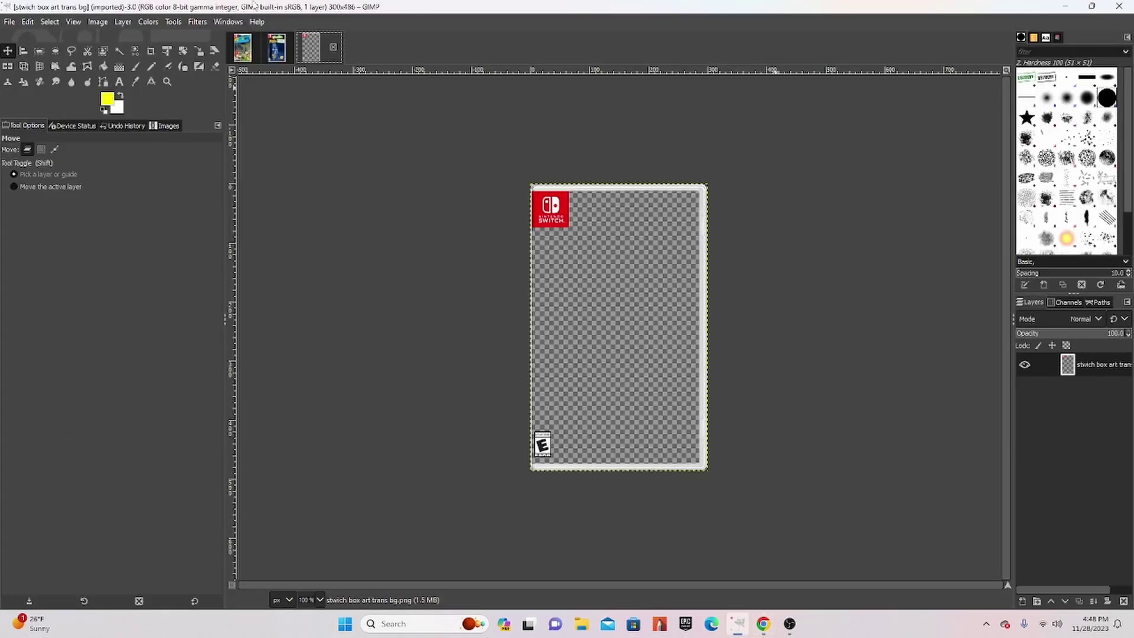
{"action": "left_click", "coordinate": [9, 22]}
{"action": "left_click", "coordinate": [41, 76]}
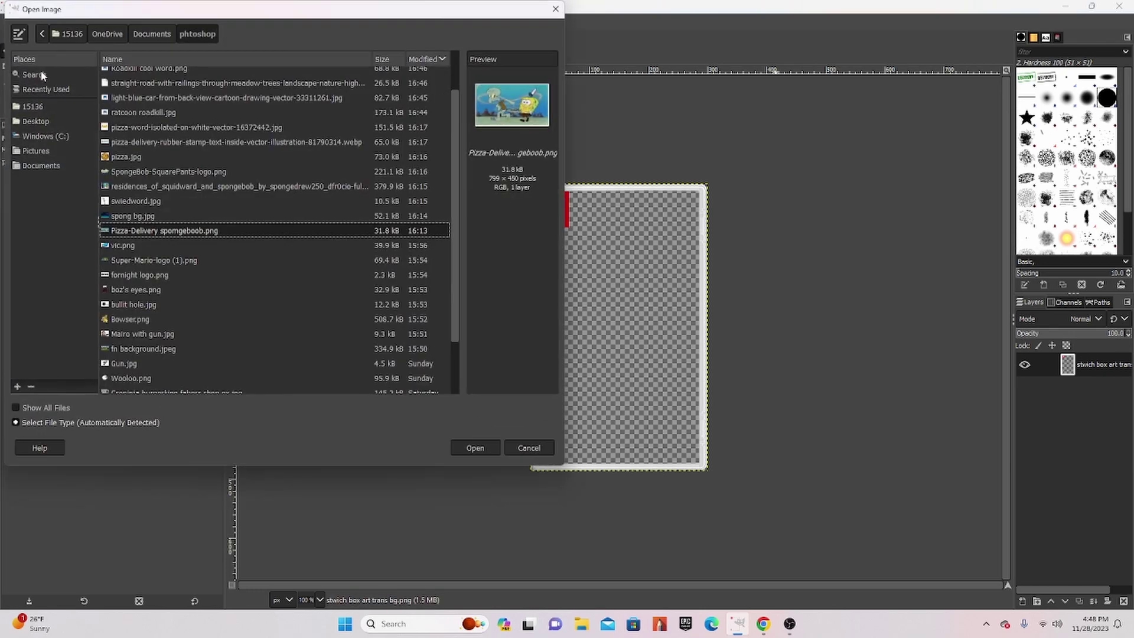
{"action": "scroll", "coordinate": [241, 202], "scroll_direction": "up", "scroll_amount": 2}
{"action": "left_click", "coordinate": [184, 89]}
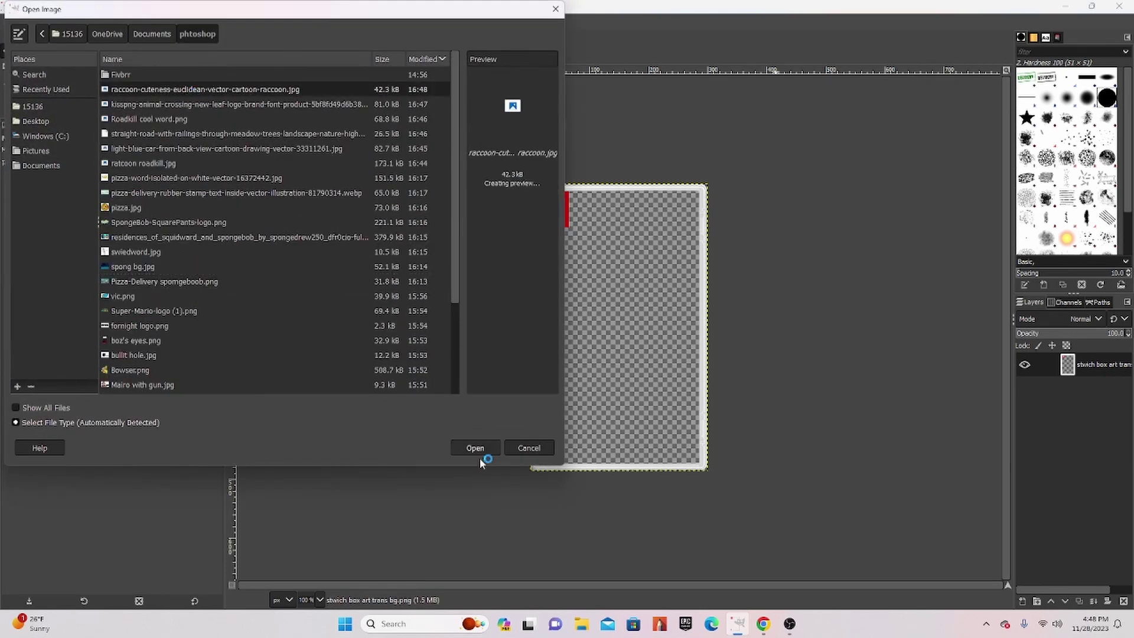
{"action": "left_click", "coordinate": [158, 167]}
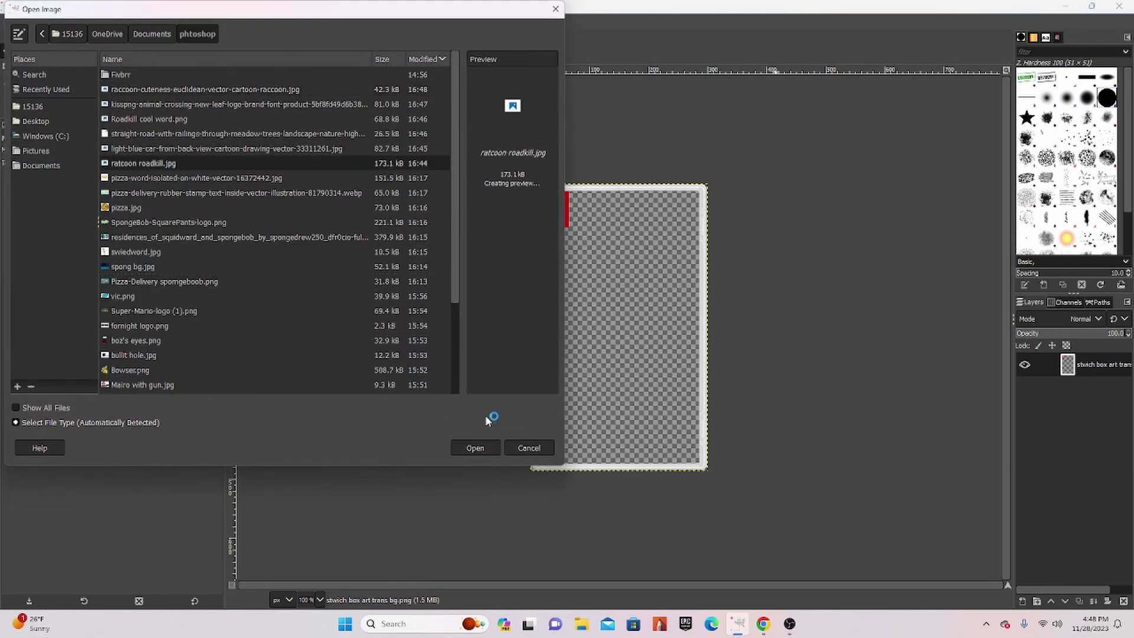
{"action": "left_click", "coordinate": [477, 448]}
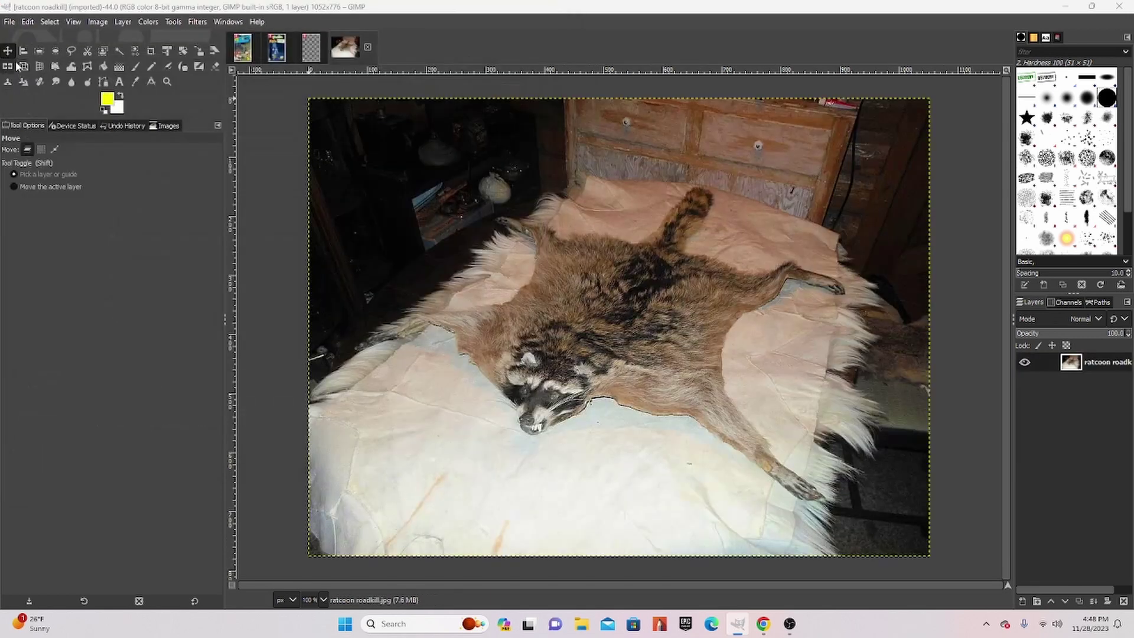
Open the light blue car drawing and the straight road landscape image
{"action": "left_click", "coordinate": [9, 22]}
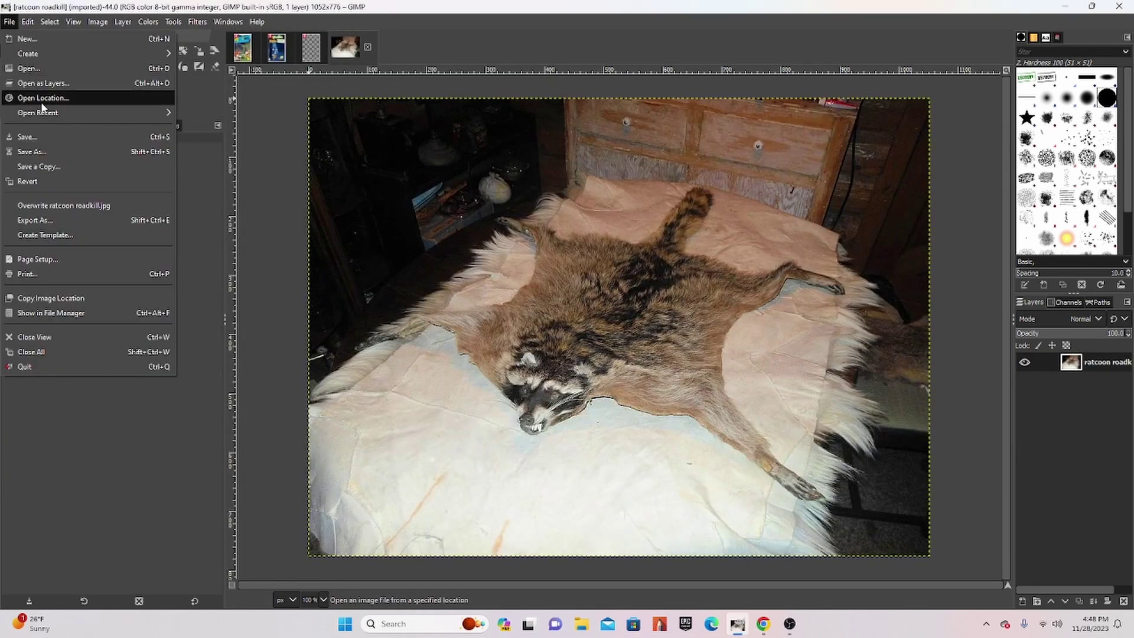
{"action": "left_click", "coordinate": [36, 70]}
{"action": "left_click", "coordinate": [156, 150]}
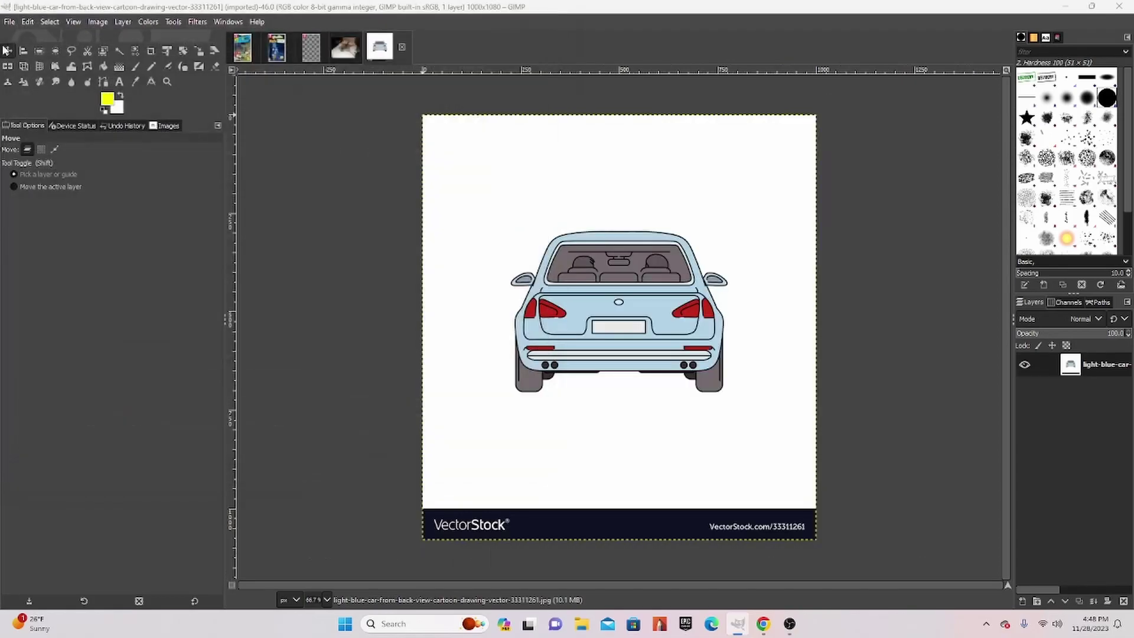
{"action": "left_click", "coordinate": [12, 22]}
{"action": "left_click", "coordinate": [42, 72]}
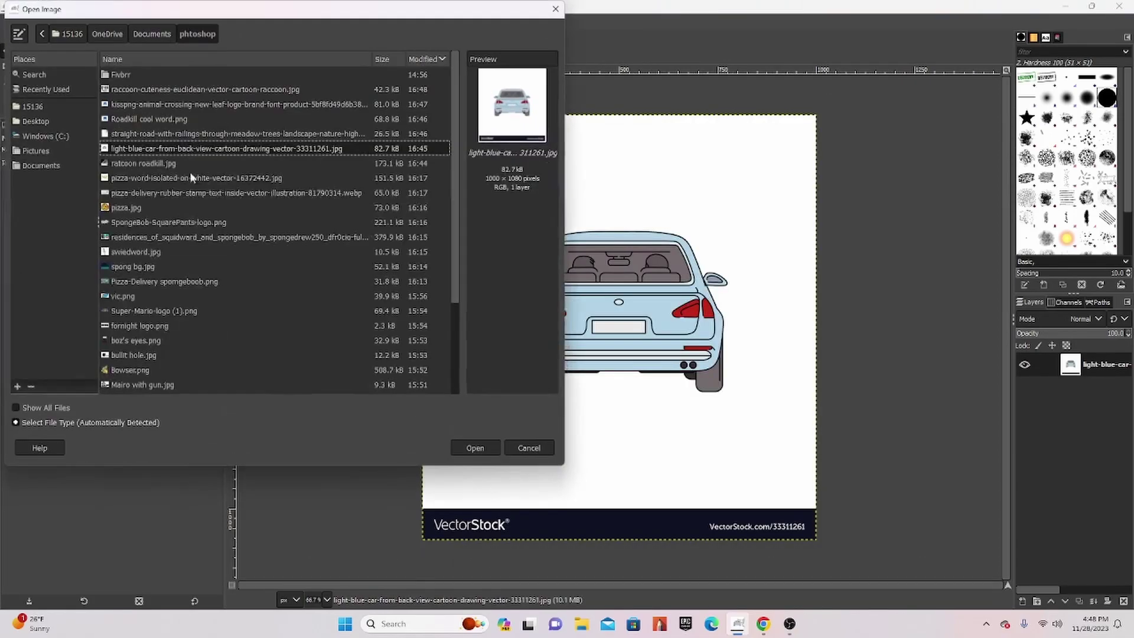
{"action": "double_click", "coordinate": [180, 132]}
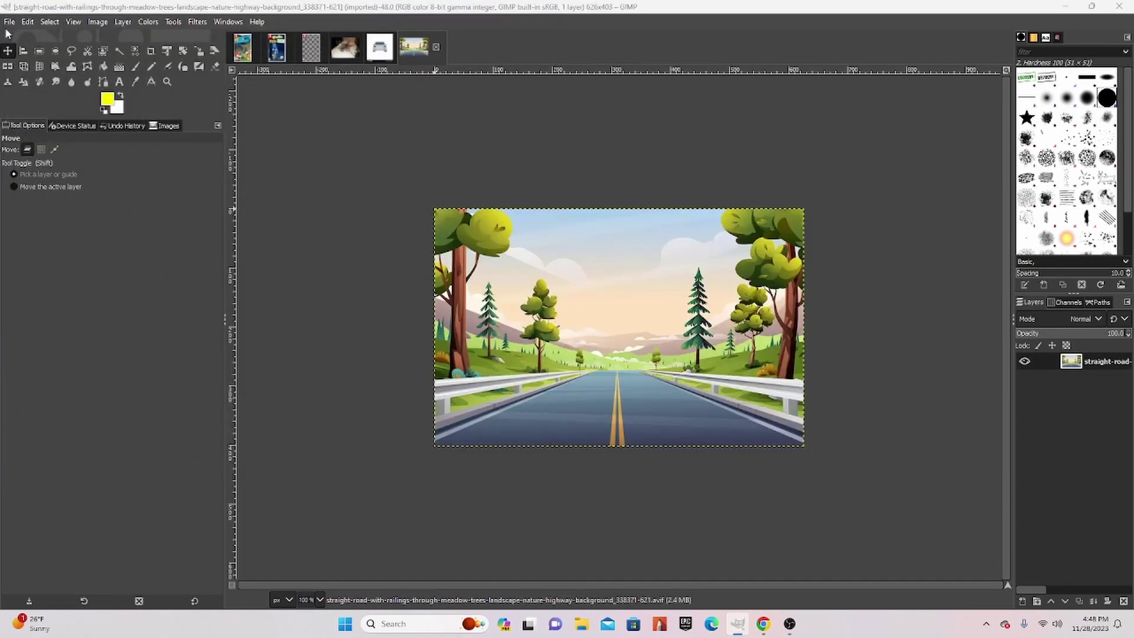
Open the Roadkill cool word.png lettering and the Animal Crossing logo
{"action": "left_click", "coordinate": [9, 22]}
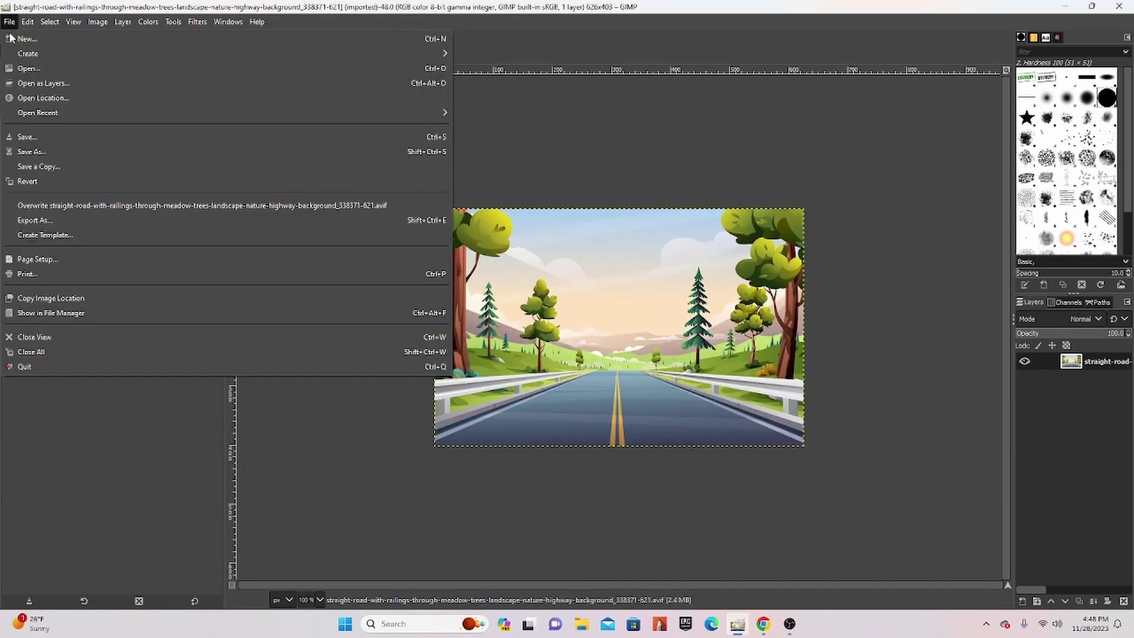
{"action": "left_click", "coordinate": [23, 68]}
{"action": "double_click", "coordinate": [149, 118]}
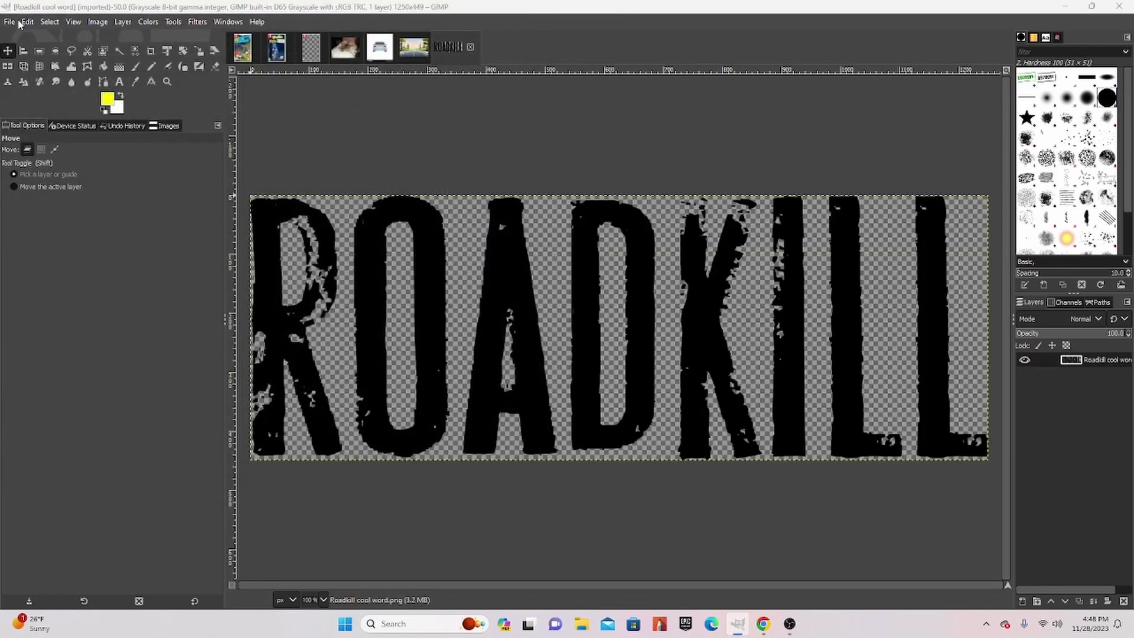
{"action": "left_click", "coordinate": [18, 22]}
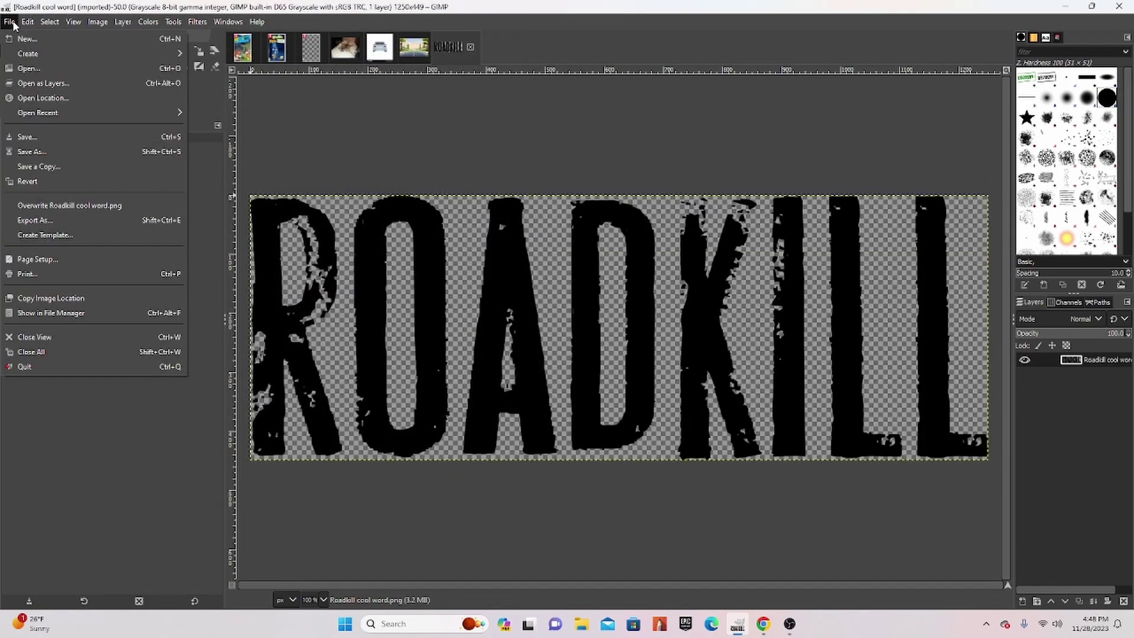
{"action": "left_click", "coordinate": [26, 68]}
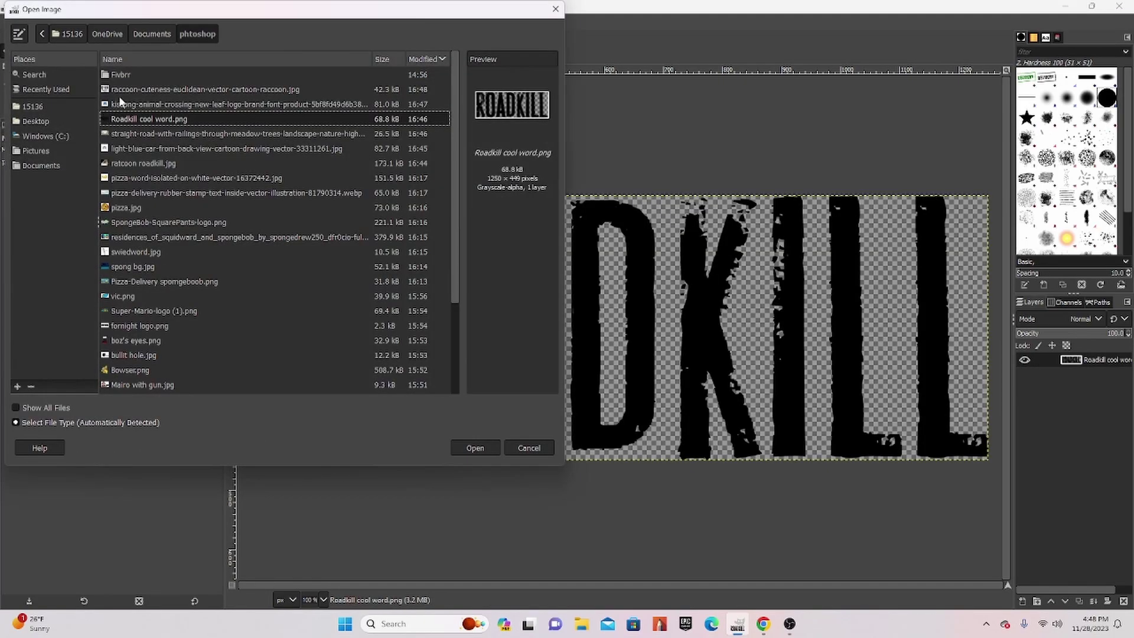
{"action": "double_click", "coordinate": [121, 103]}
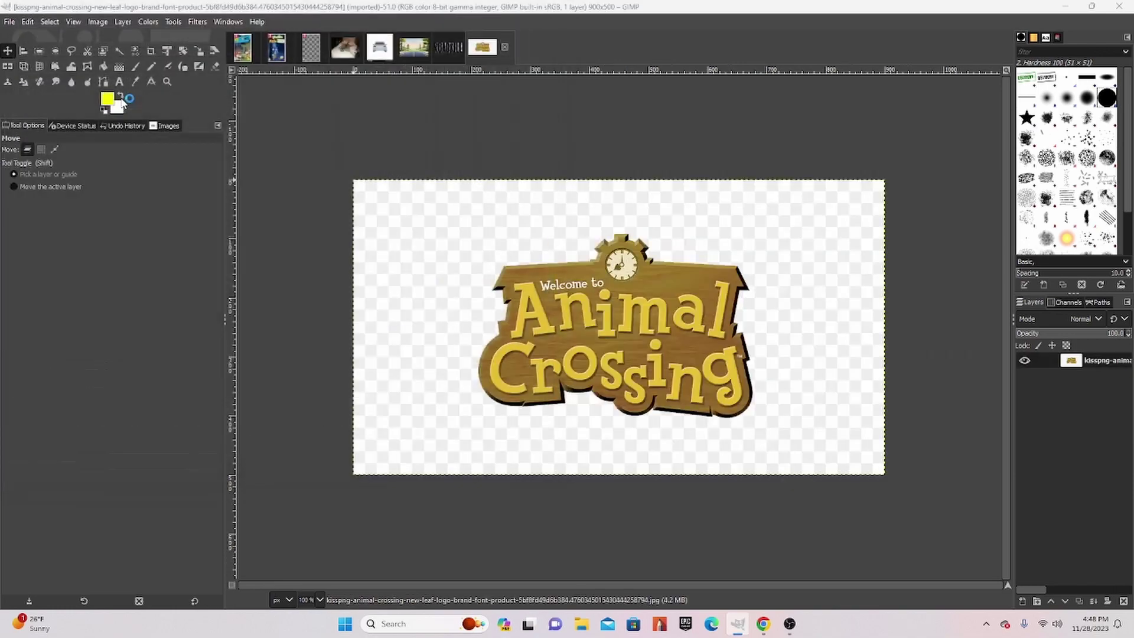
Open the cartoon raccoon image and bring the straight road image into view
{"action": "left_click", "coordinate": [9, 22]}
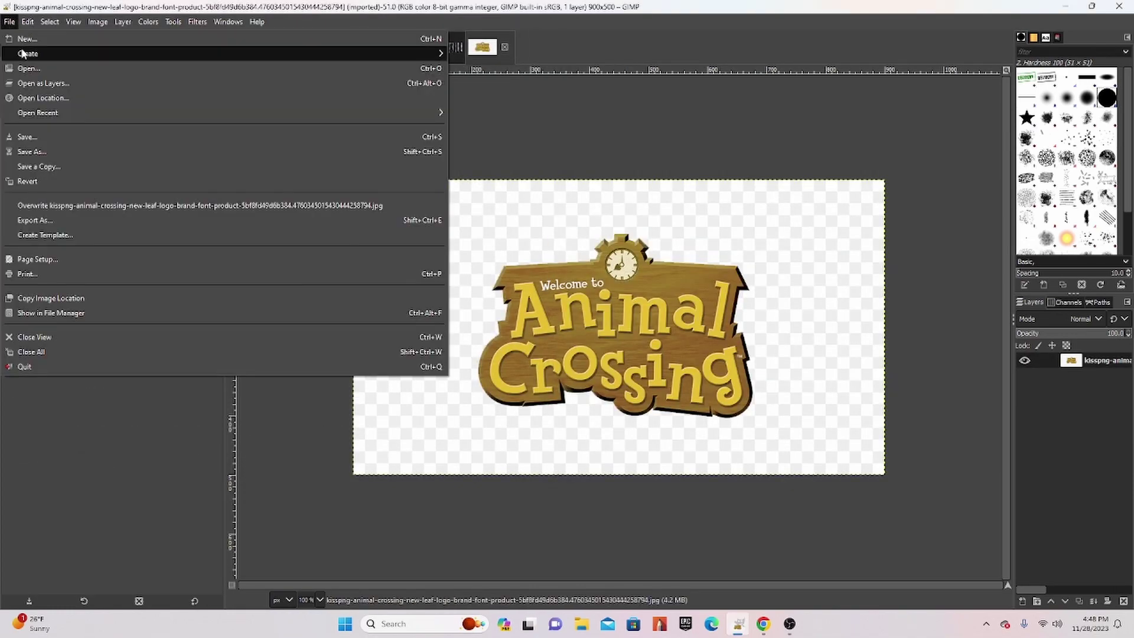
{"action": "left_click", "coordinate": [27, 69]}
{"action": "left_click", "coordinate": [118, 90]}
{"action": "double_click", "coordinate": [118, 90]}
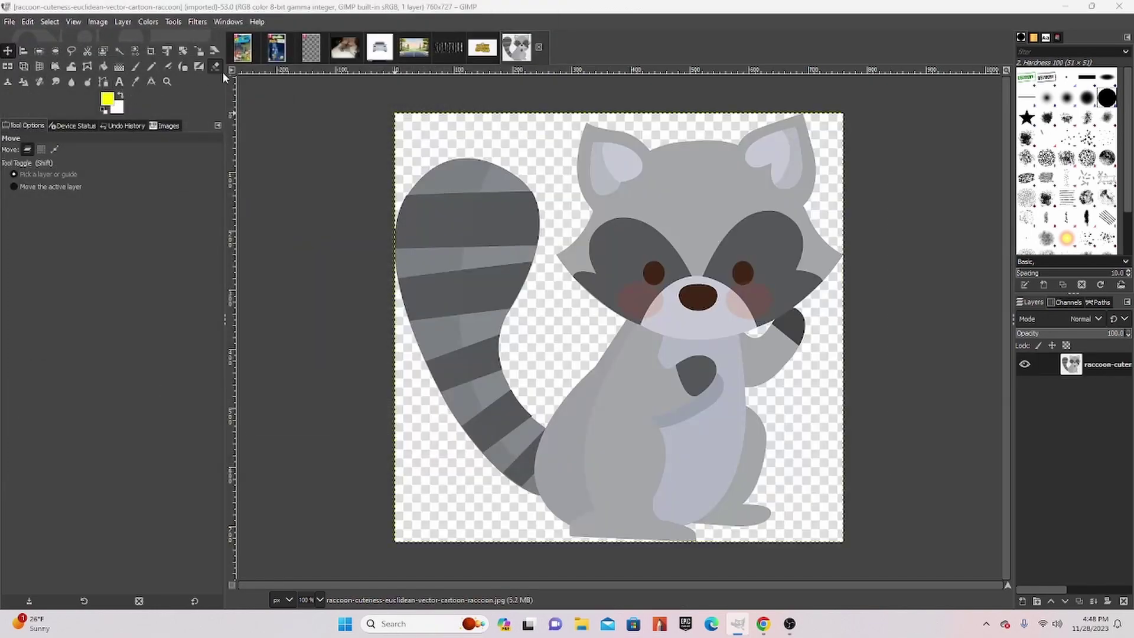
{"action": "left_click", "coordinate": [416, 53]}
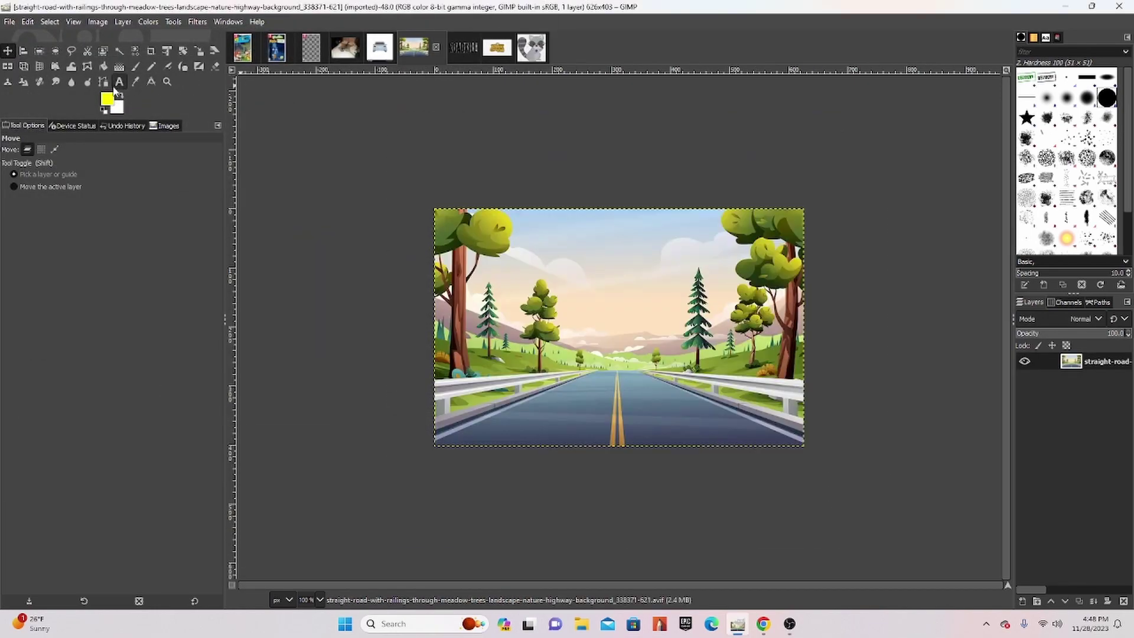
Copy the road picture into the Switch box art as a new layer beneath the frame
{"action": "left_click", "coordinate": [72, 51]}
{"action": "mouse_move", "coordinate": [433, 134]}
{"action": "left_mouse_down"}
{"action": "mouse_move", "coordinate": [454, 128]}
{"action": "mouse_move", "coordinate": [433, 132]}
{"action": "left_mouse_up"}
{"action": "key", "text": "ctrl+c"}
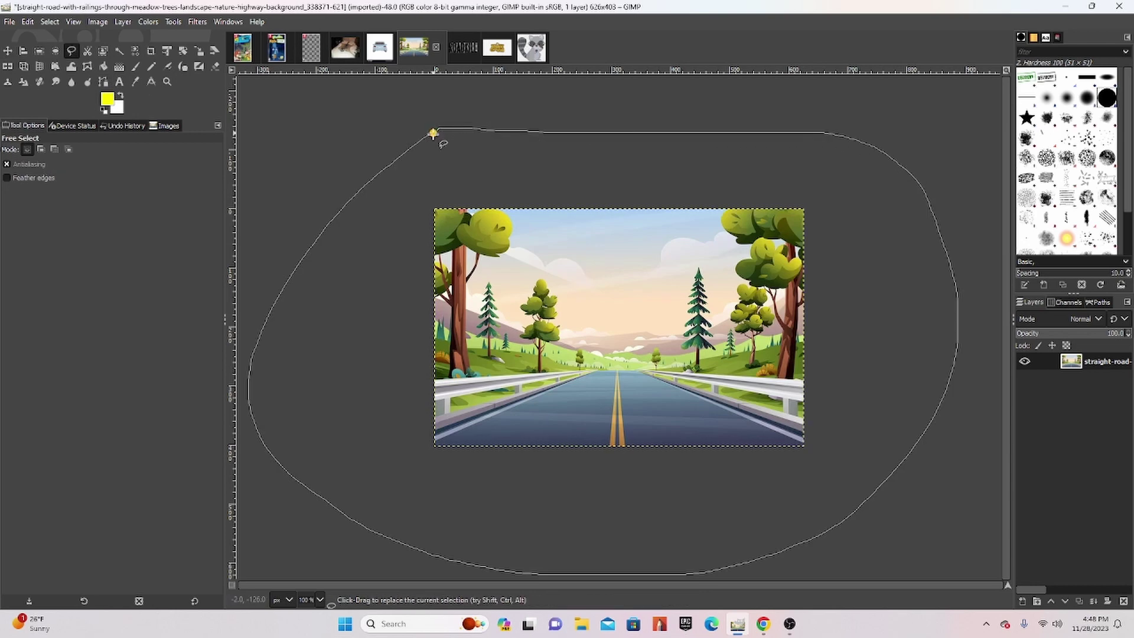
{"action": "left_click", "coordinate": [311, 47]}
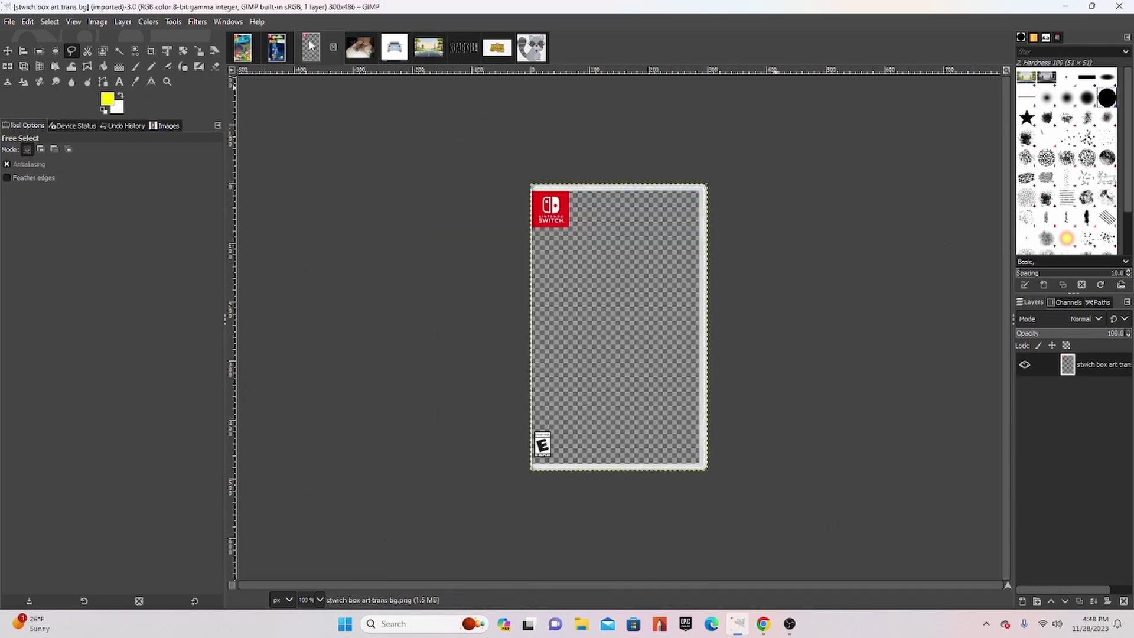
{"action": "key", "text": "ctrl+v"}
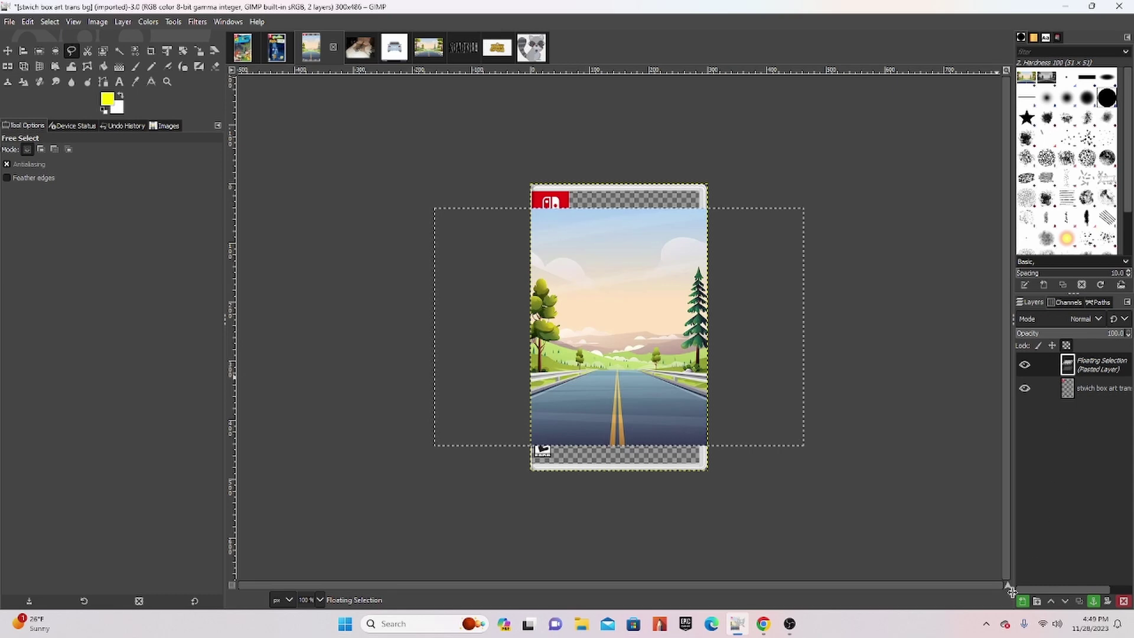
{"action": "key", "text": "shift+ctrl+n"}
{"action": "left_click_drag", "start_coordinate": [1106, 367], "coordinate": [1099, 397]}
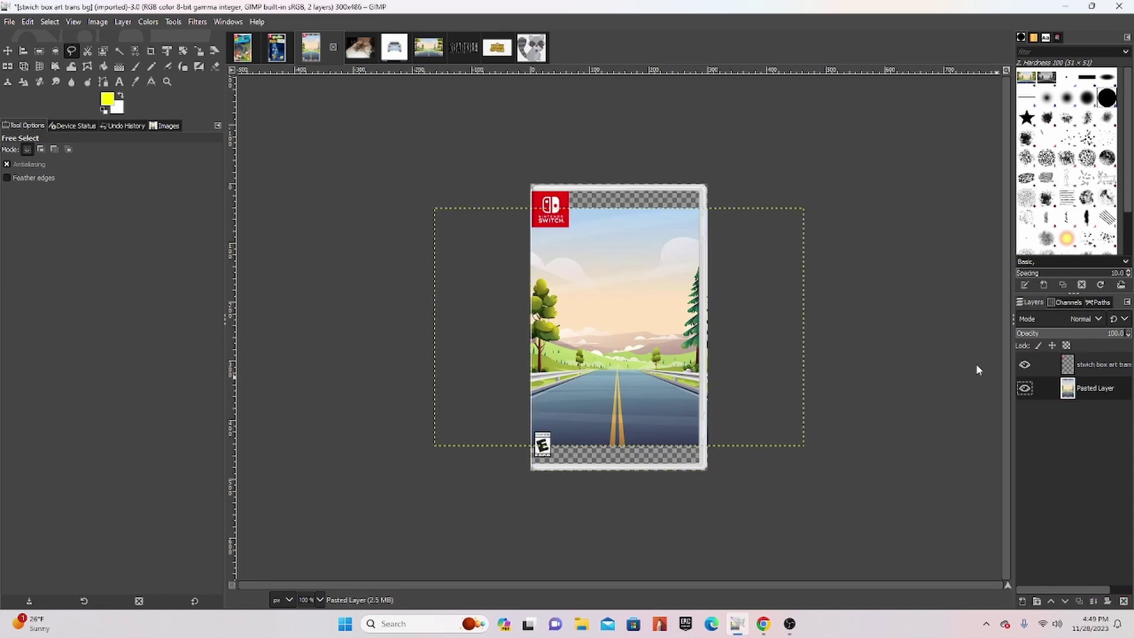
Move and scale the road layer, proportions unlinked, so it fills the box
{"action": "left_click", "coordinate": [8, 51]}
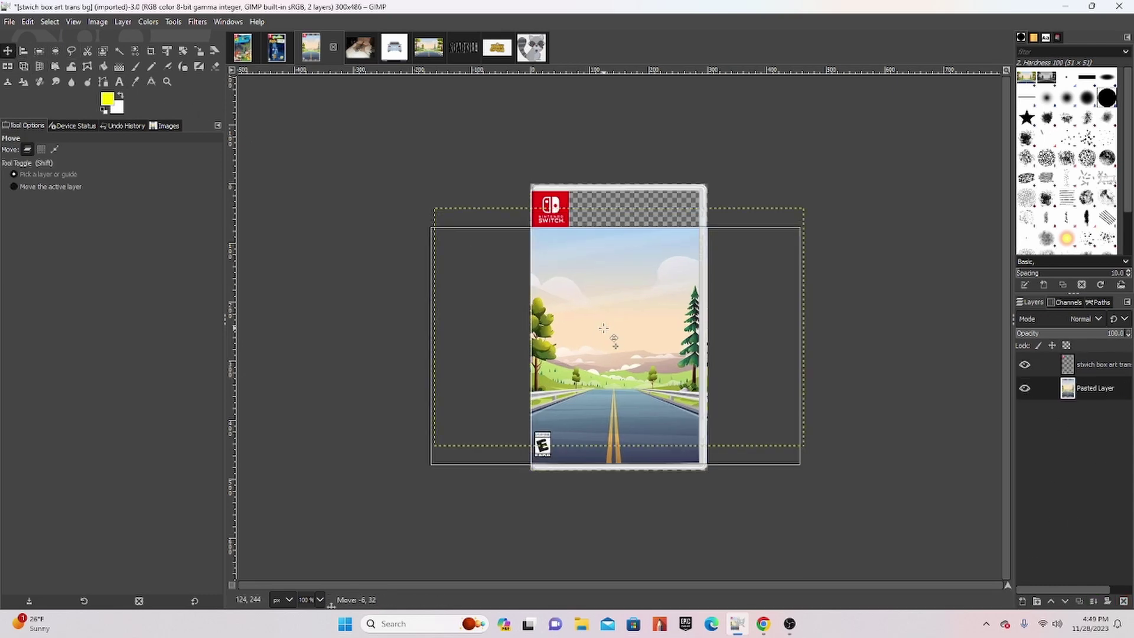
{"action": "left_click_drag", "start_coordinate": [352, 146], "coordinate": [357, 184]}
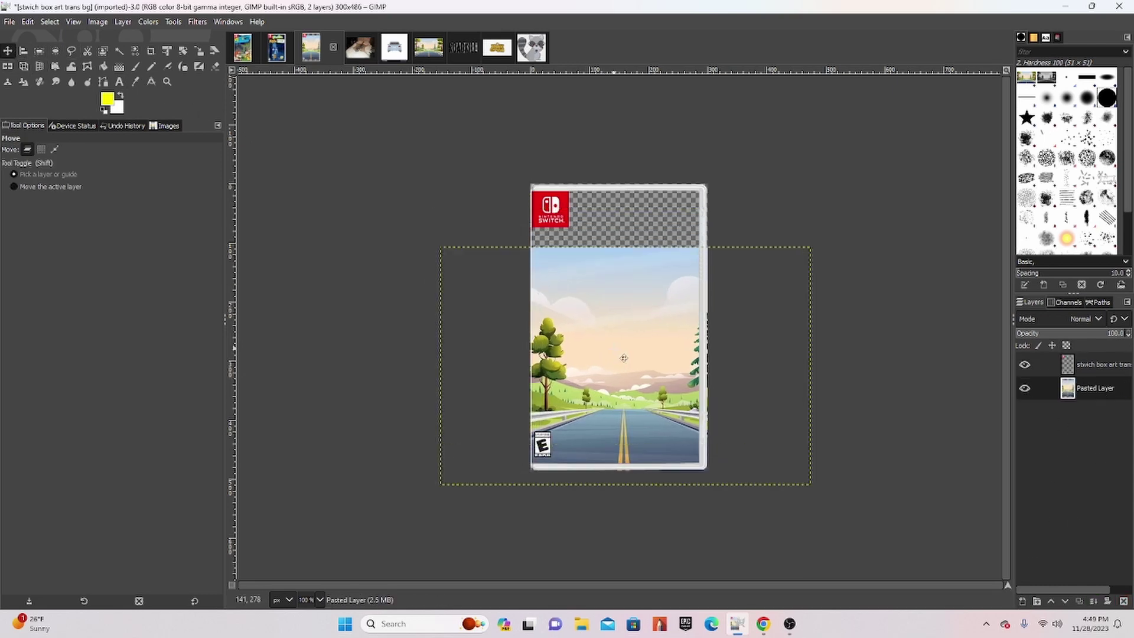
{"action": "left_click", "coordinate": [199, 51]}
{"action": "left_click", "coordinate": [635, 284]}
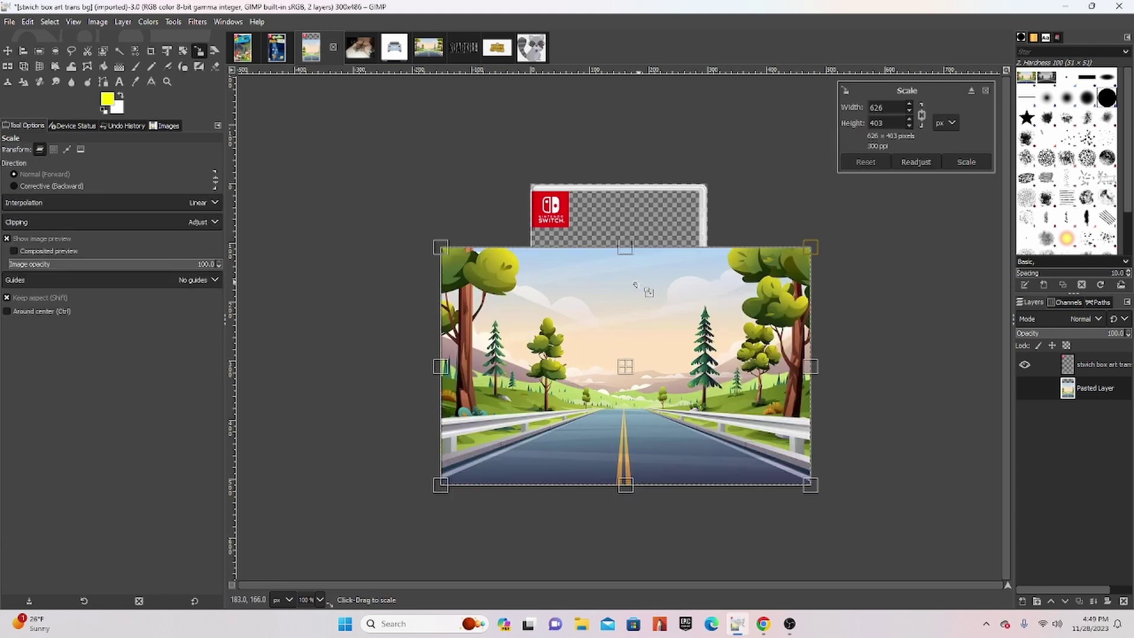
{"action": "left_click", "coordinate": [922, 115]}
{"action": "left_click_drag", "start_coordinate": [625, 248], "coordinate": [625, 154]}
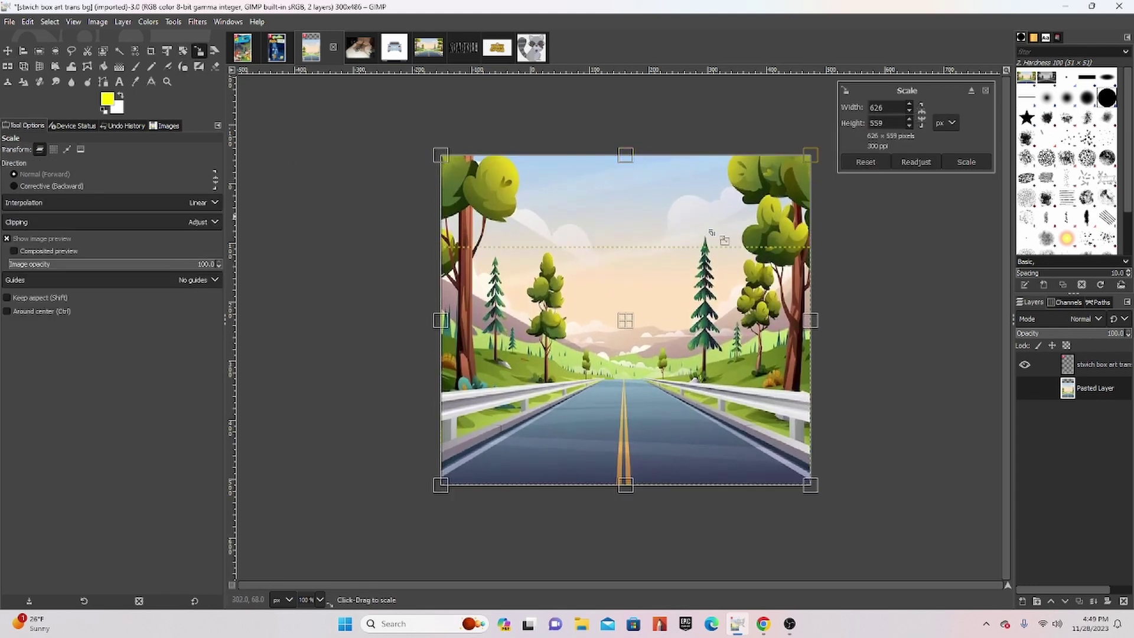
{"action": "left_click_drag", "start_coordinate": [815, 322], "coordinate": [803, 327]}
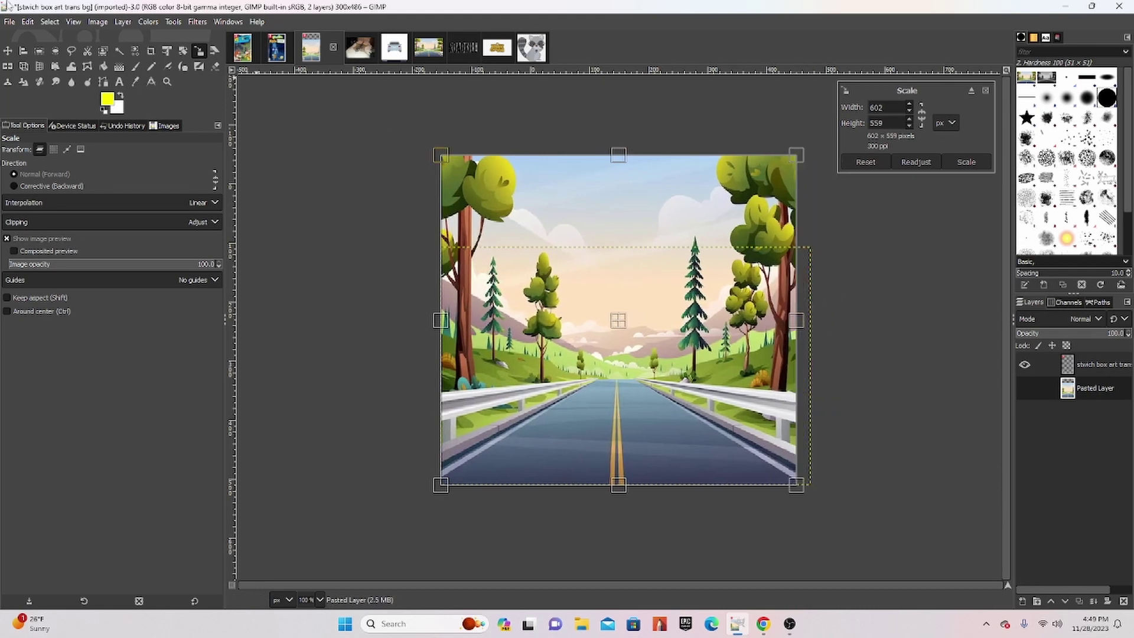
{"action": "left_click", "coordinate": [7, 51]}
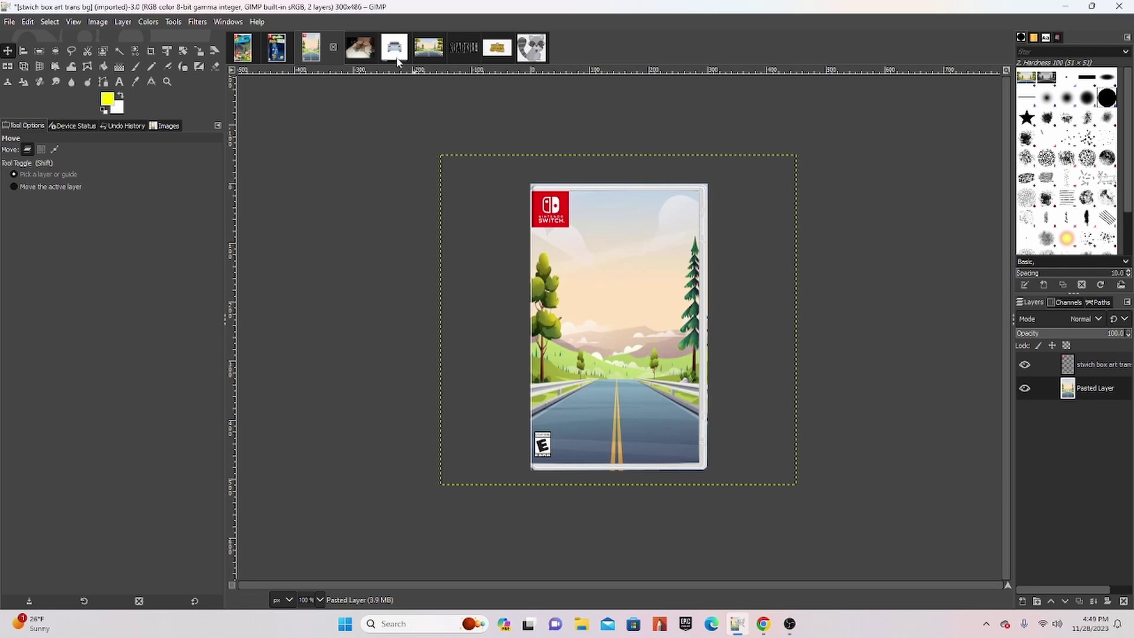
Trace the light-blue car drawing's outline as a path and open its path options
{"action": "left_click", "coordinate": [396, 58]}
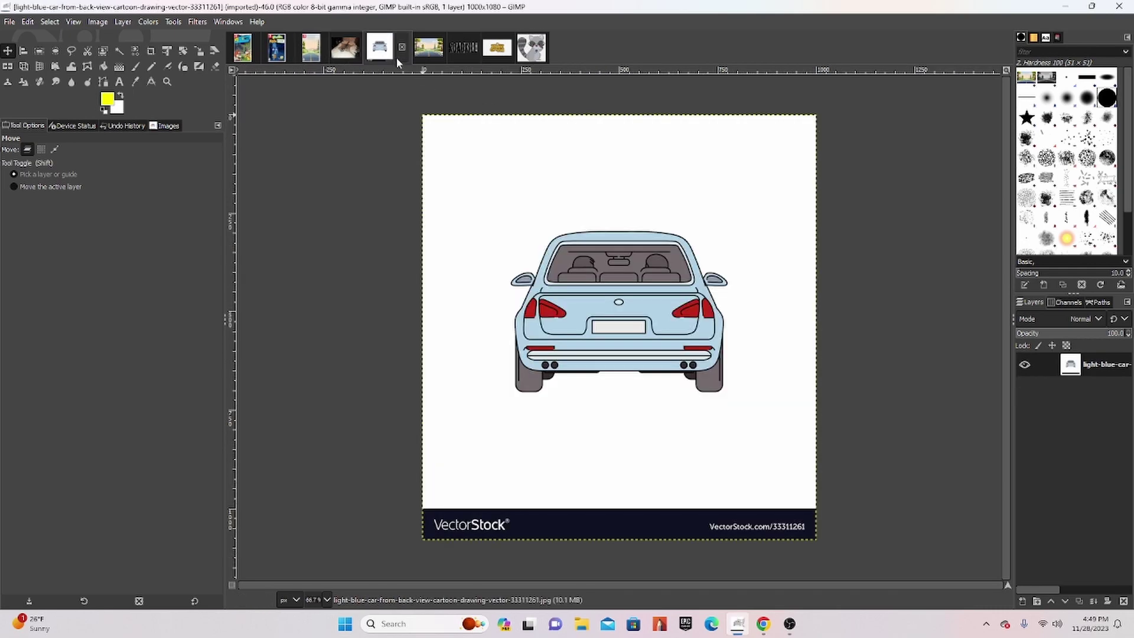
{"action": "left_click", "coordinate": [103, 82]}
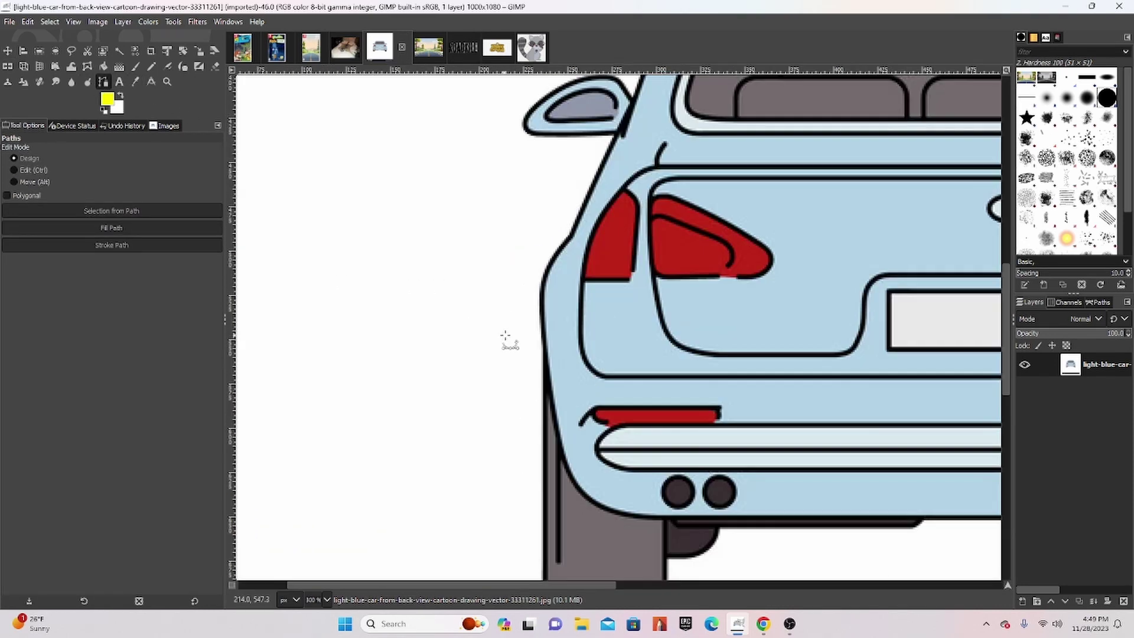
{"action": "scroll", "coordinate": [467, 334], "scroll_direction": "down", "scroll_amount": 5}
{"action": "scroll", "coordinate": [467, 334], "scroll_direction": "right", "scroll_amount": 3}
{"action": "left_click", "coordinate": [1098, 303]}
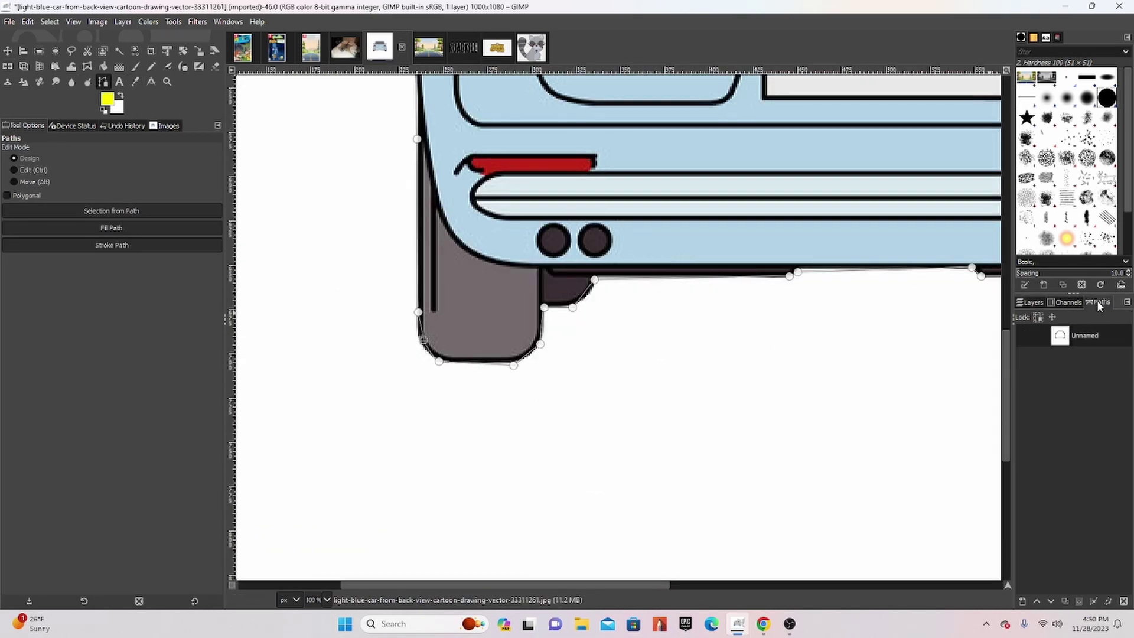
{"action": "right_click", "coordinate": [1080, 335]}
Convert the car path to a selection and paste the car into the box art as a new layer
{"action": "left_click", "coordinate": [1019, 157]}
{"action": "left_click", "coordinate": [315, 52]}
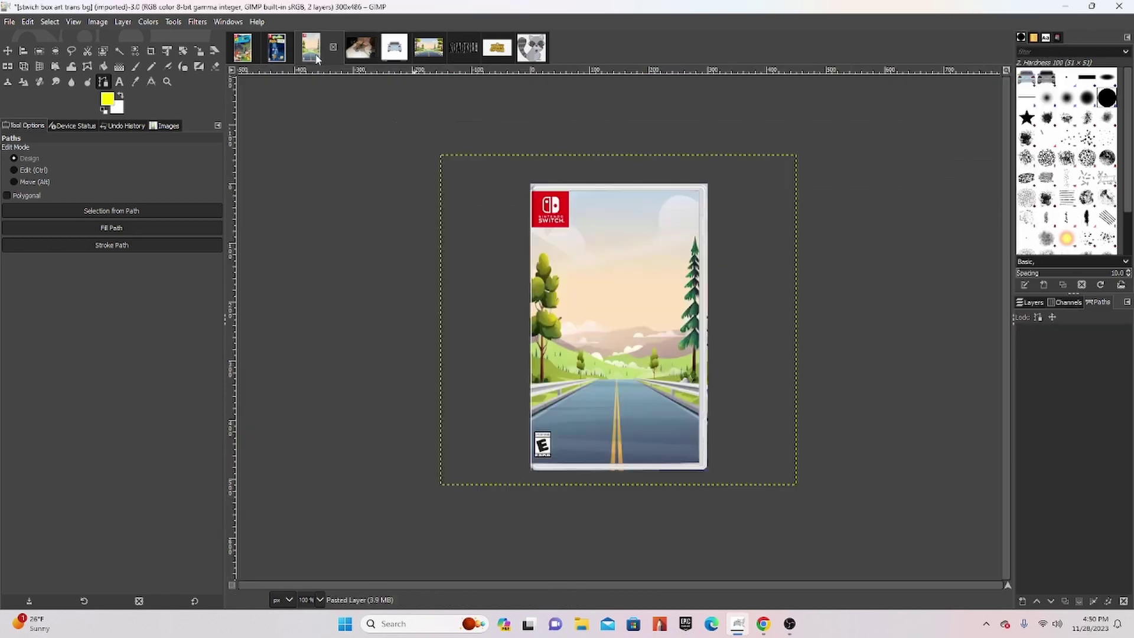
{"action": "key", "text": "ctrl+v"}
{"action": "left_click", "coordinate": [1043, 302]}
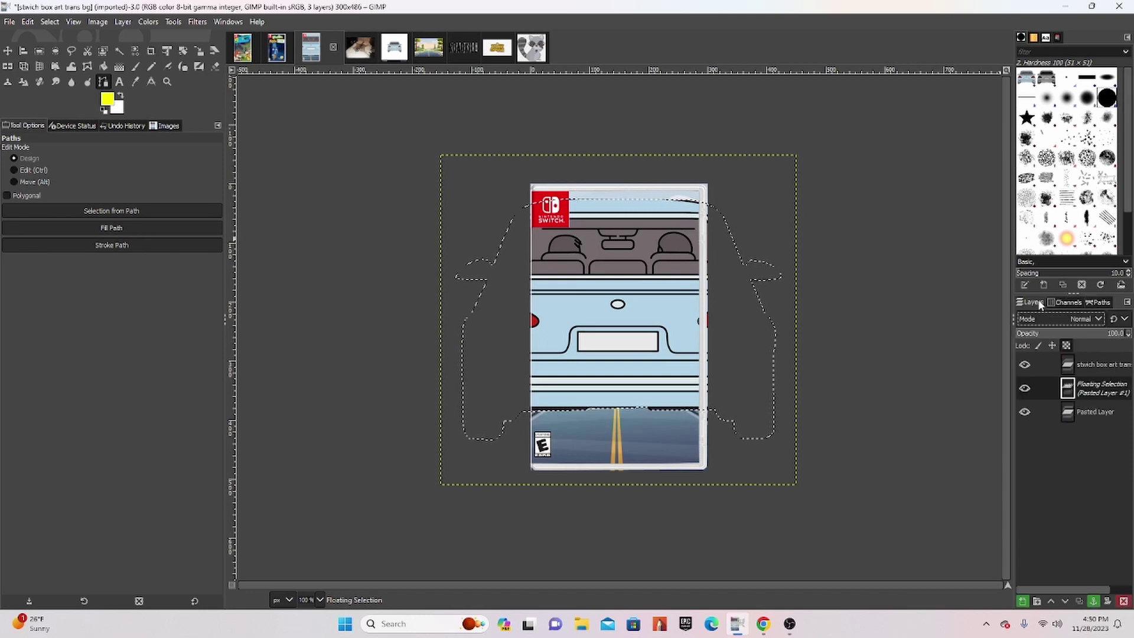
{"action": "left_click", "coordinate": [1022, 601]}
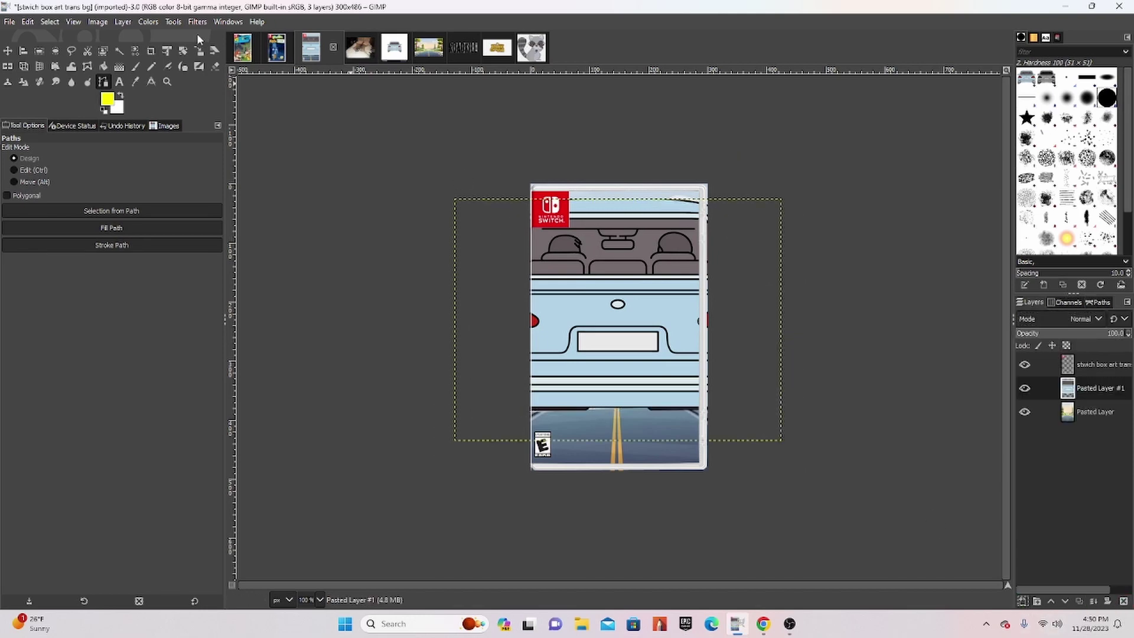
Scale the car down to about 79×59 px with aspect kept and place it on the road
{"action": "left_click", "coordinate": [198, 52]}
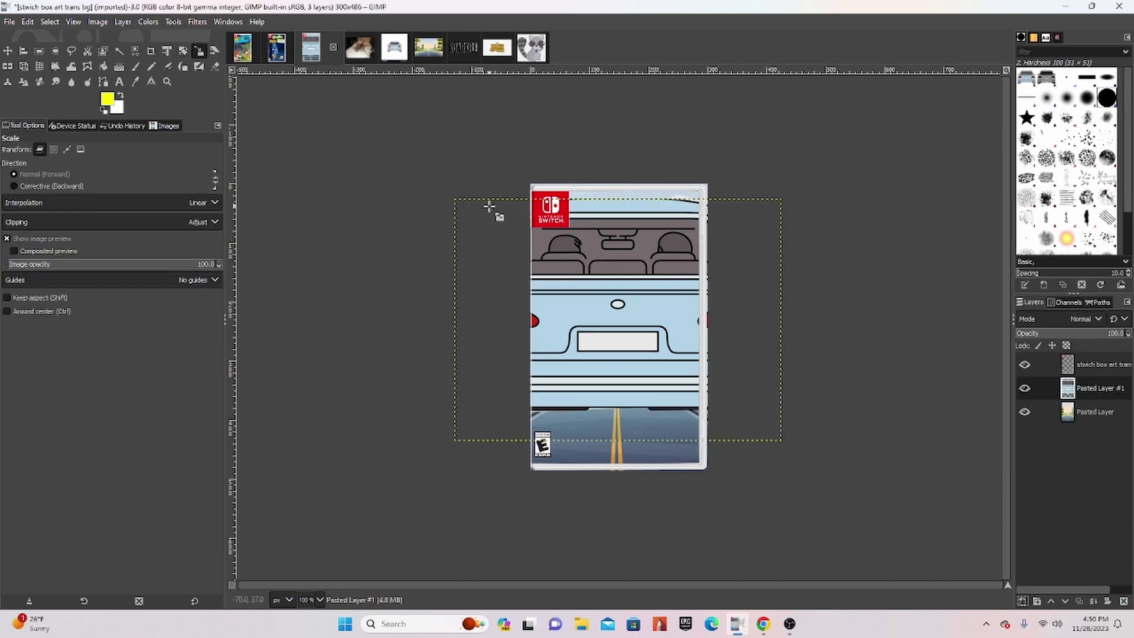
{"action": "left_click_drag", "start_coordinate": [490, 206], "coordinate": [723, 348]}
{"action": "key", "text": "ctrl+z"}
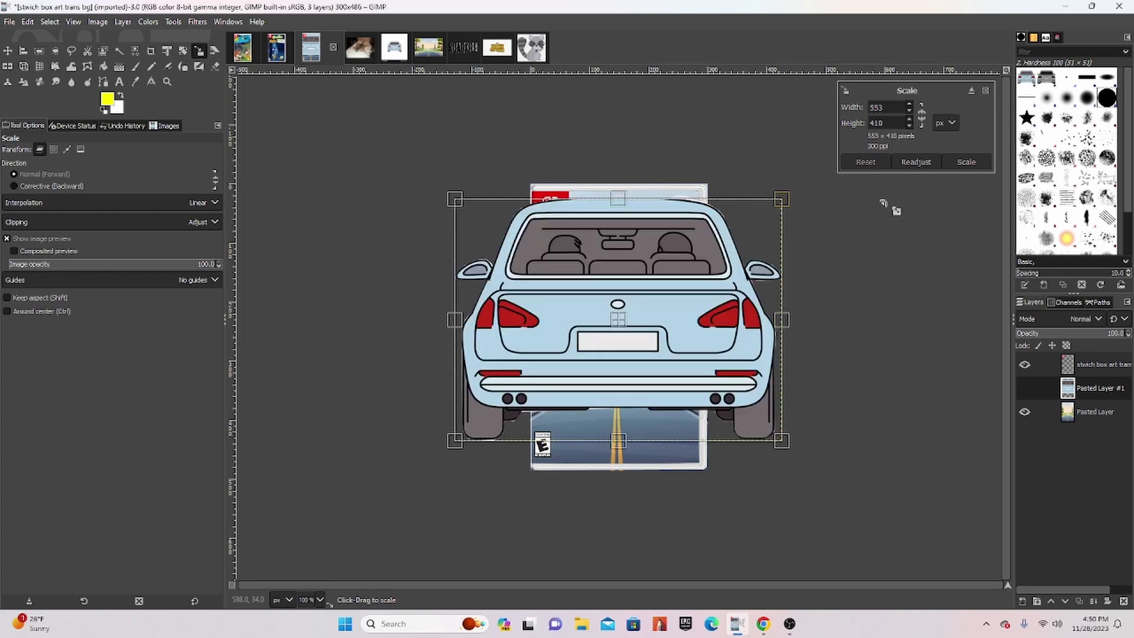
{"action": "left_click", "coordinate": [925, 115]}
{"action": "left_click_drag", "start_coordinate": [475, 200], "coordinate": [786, 373]}
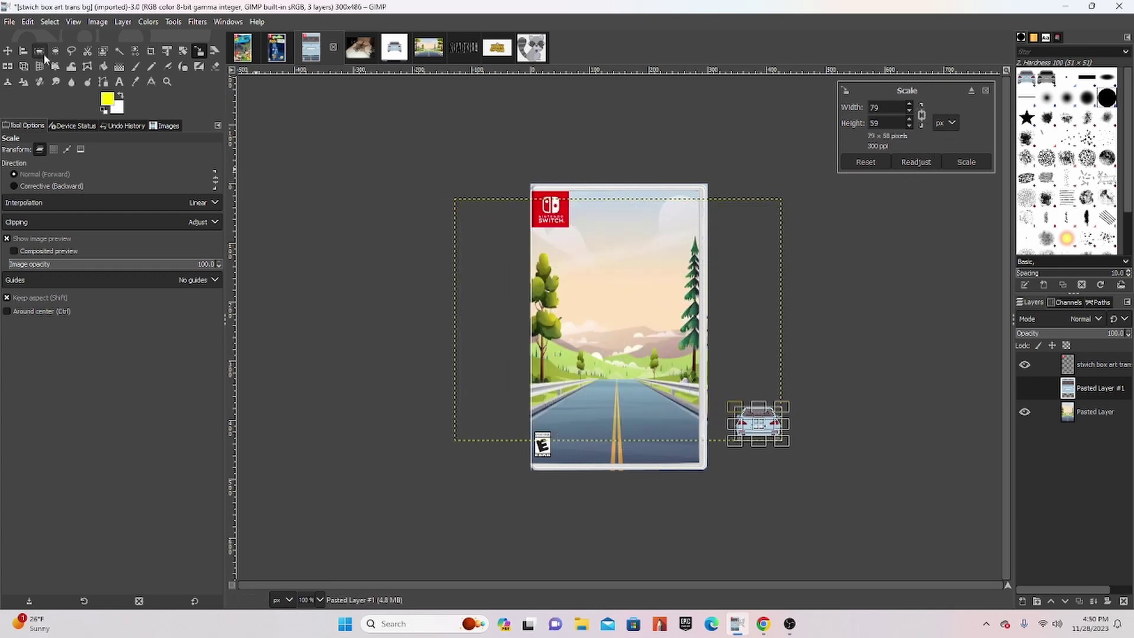
{"action": "key", "text": "m"}
{"action": "left_click_drag", "start_coordinate": [763, 421], "coordinate": [635, 388]}
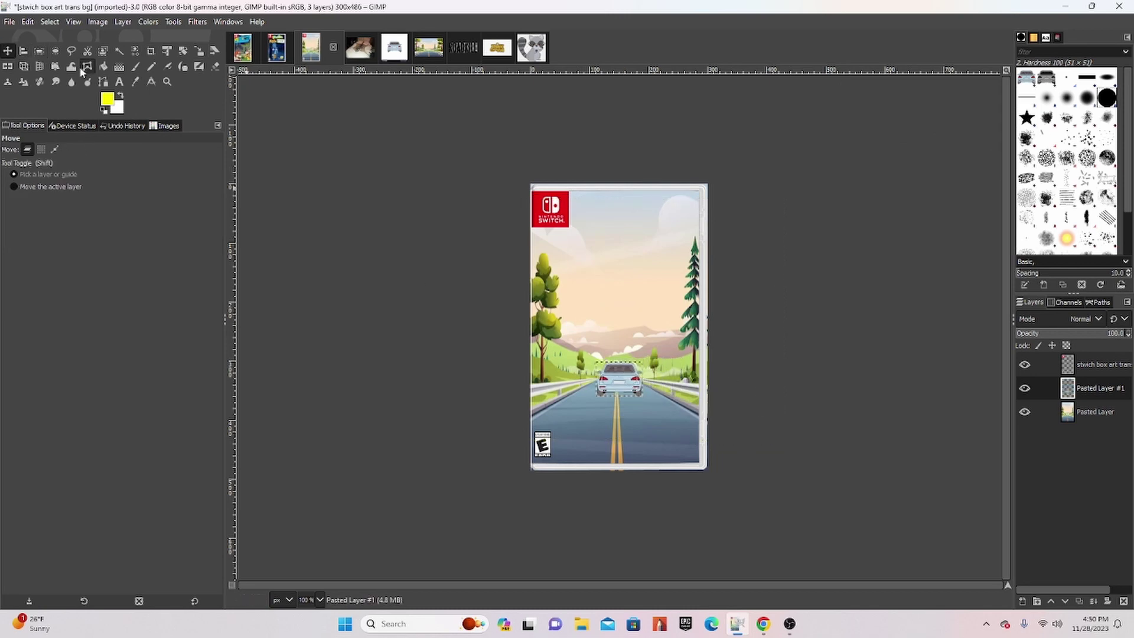
Nudge the car up-left and enlarge it slightly, then bring up the raccoon photo
{"action": "left_click", "coordinate": [199, 51]}
{"action": "left_click", "coordinate": [606, 372]}
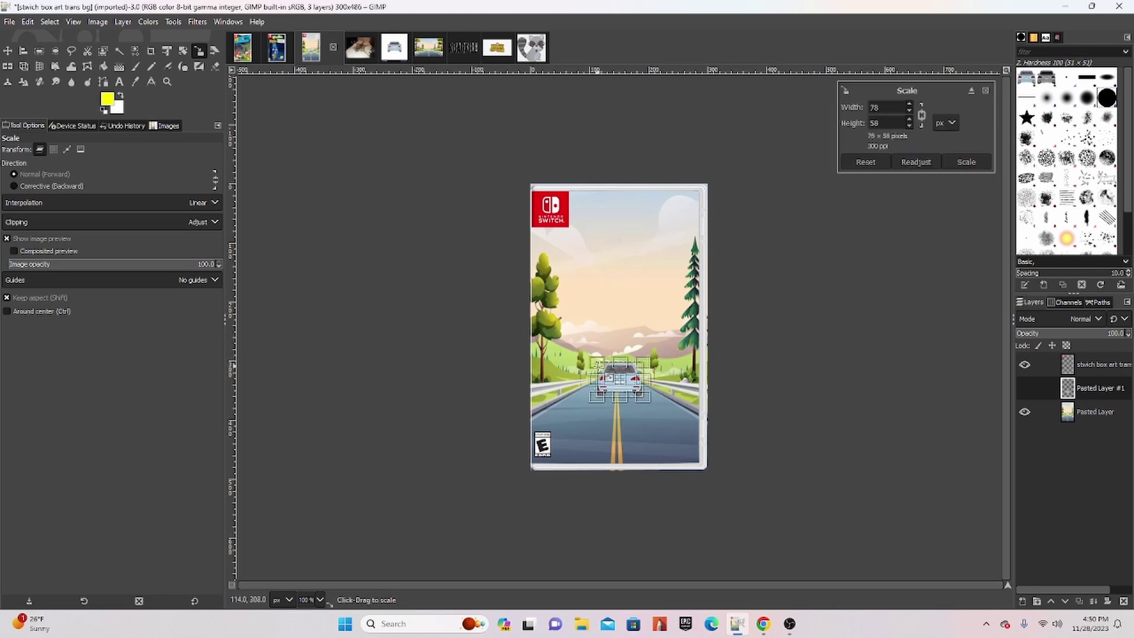
{"action": "left_click", "coordinate": [9, 51]}
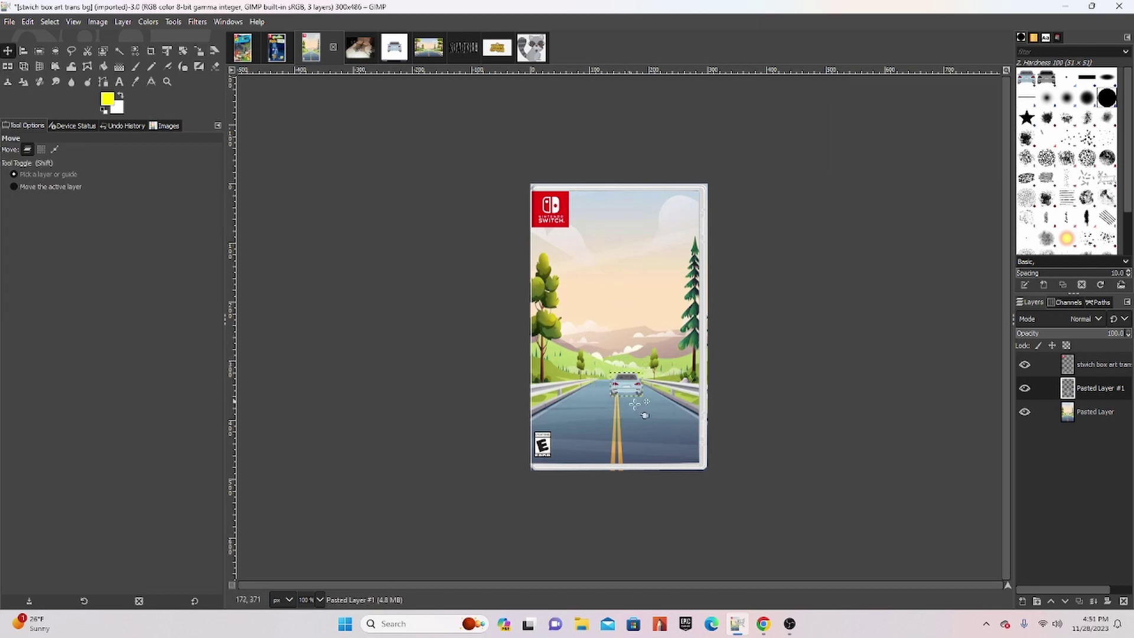
{"action": "left_click_drag", "start_coordinate": [640, 402], "coordinate": [627, 388]}
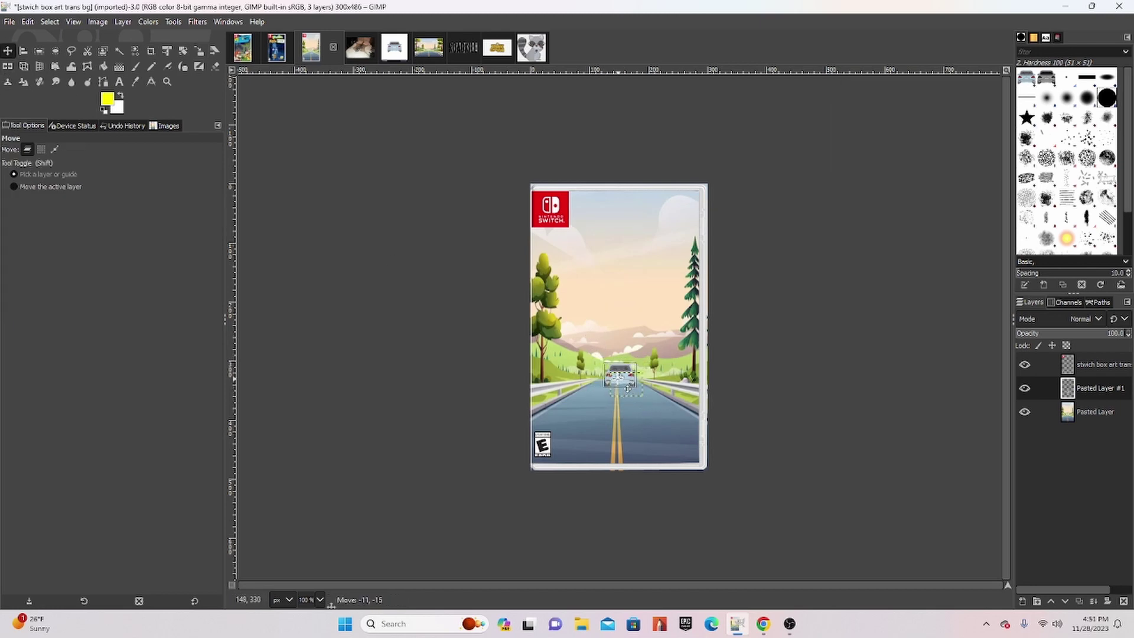
{"action": "left_click", "coordinate": [199, 51]}
{"action": "mouse_move", "coordinate": [603, 362]}
{"action": "left_mouse_down"}
{"action": "mouse_move", "coordinate": [582, 346]}
{"action": "mouse_move", "coordinate": [624, 377]}
{"action": "left_mouse_up"}
{"action": "left_click", "coordinate": [9, 51]}
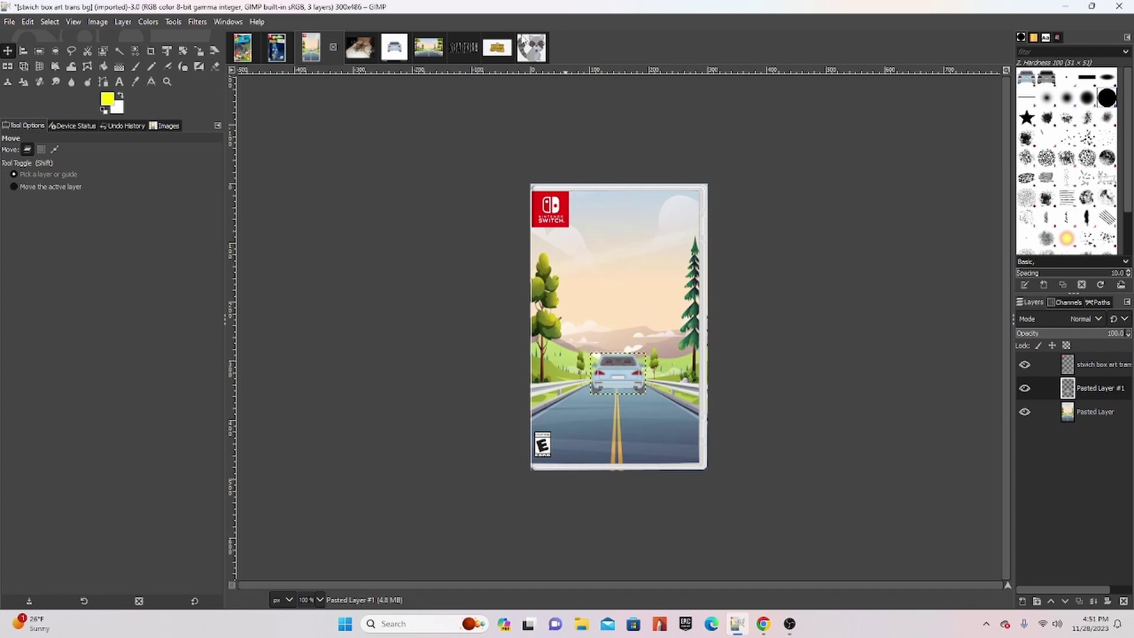
{"action": "left_click", "coordinate": [368, 47]}
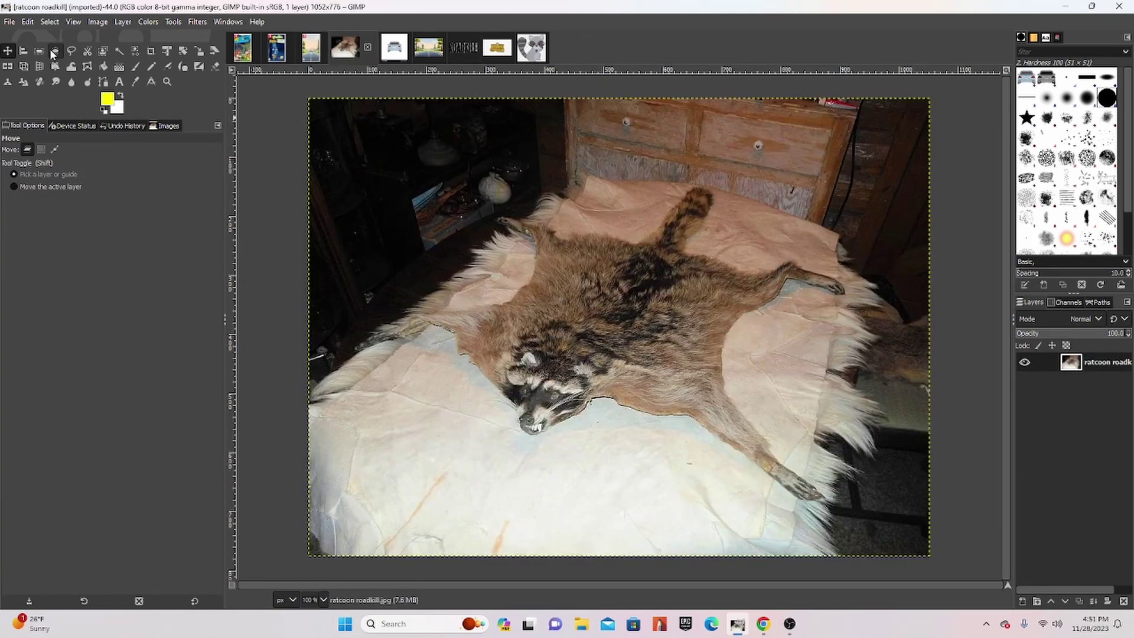
Start a path at the raccoon's chin and trace along its jaw and fur edge
{"action": "left_click", "coordinate": [103, 83]}
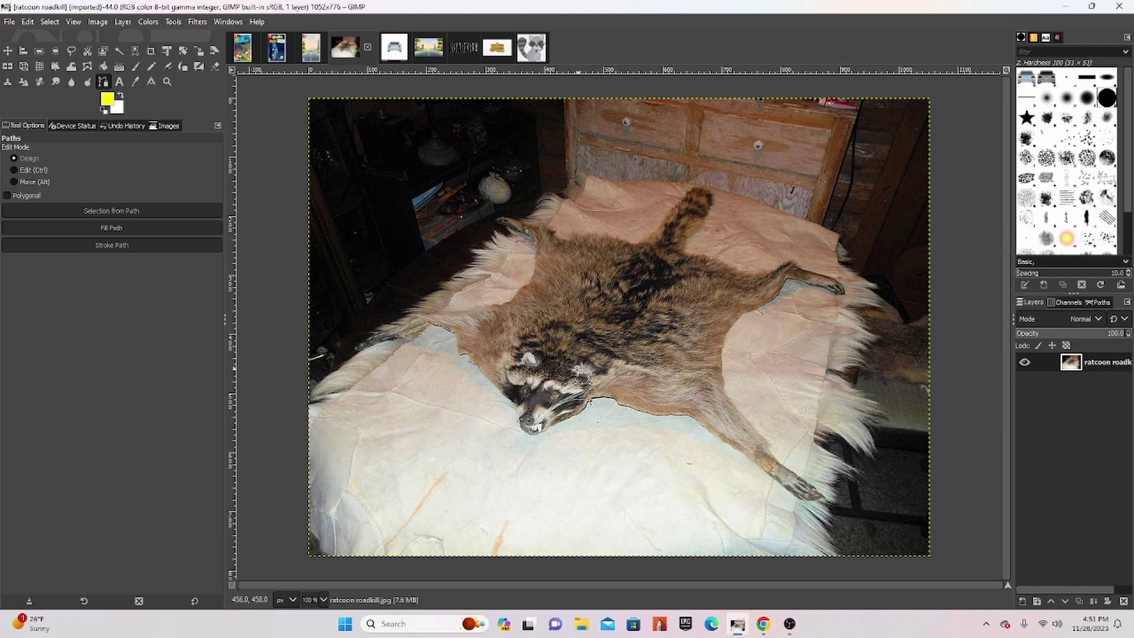
{"action": "scroll", "coordinate": [577, 371], "scroll_direction": "up", "scroll_amount": 3, "text": "ctrl"}
{"action": "scroll", "coordinate": [565, 411], "scroll_direction": "up", "scroll_amount": 1, "text": "ctrl"}
{"action": "left_click_drag", "start_coordinate": [524, 487], "coordinate": [614, 447]}
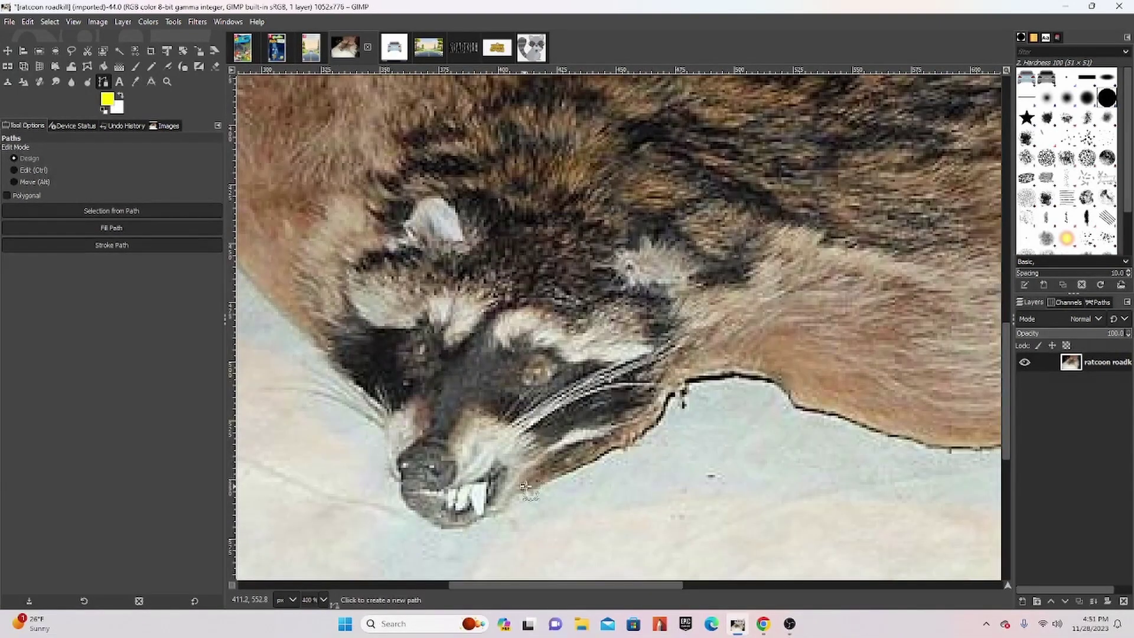
{"action": "left_click", "coordinate": [611, 448]}
{"action": "left_click", "coordinate": [625, 448]}
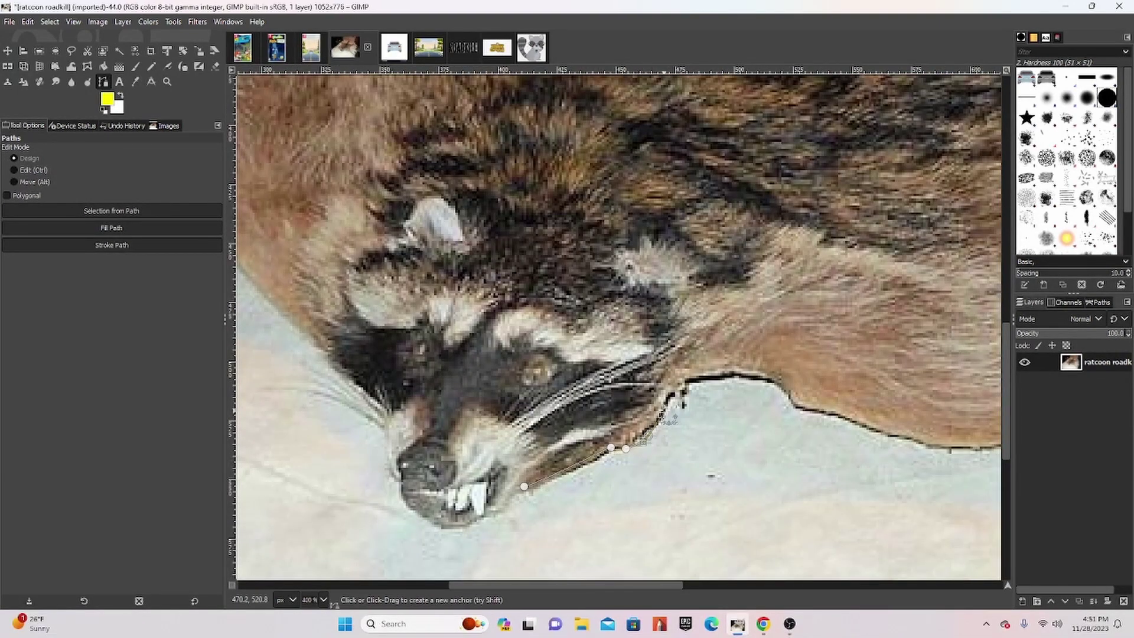
{"action": "left_click", "coordinate": [666, 410]}
{"action": "left_click", "coordinate": [678, 394]}
{"action": "left_click", "coordinate": [726, 379]}
{"action": "left_click", "coordinate": [741, 378]}
{"action": "left_click", "coordinate": [785, 390]}
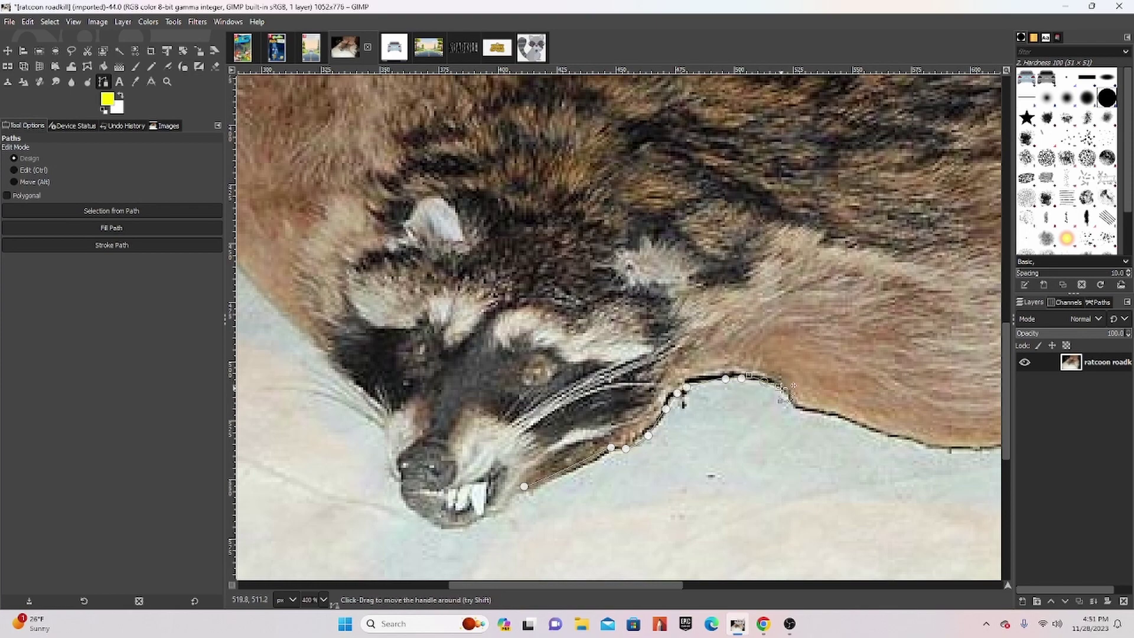
{"action": "left_click", "coordinate": [815, 416]}
{"action": "left_click", "coordinate": [872, 433]}
{"action": "left_click", "coordinate": [904, 441]}
{"action": "left_click", "coordinate": [931, 446]}
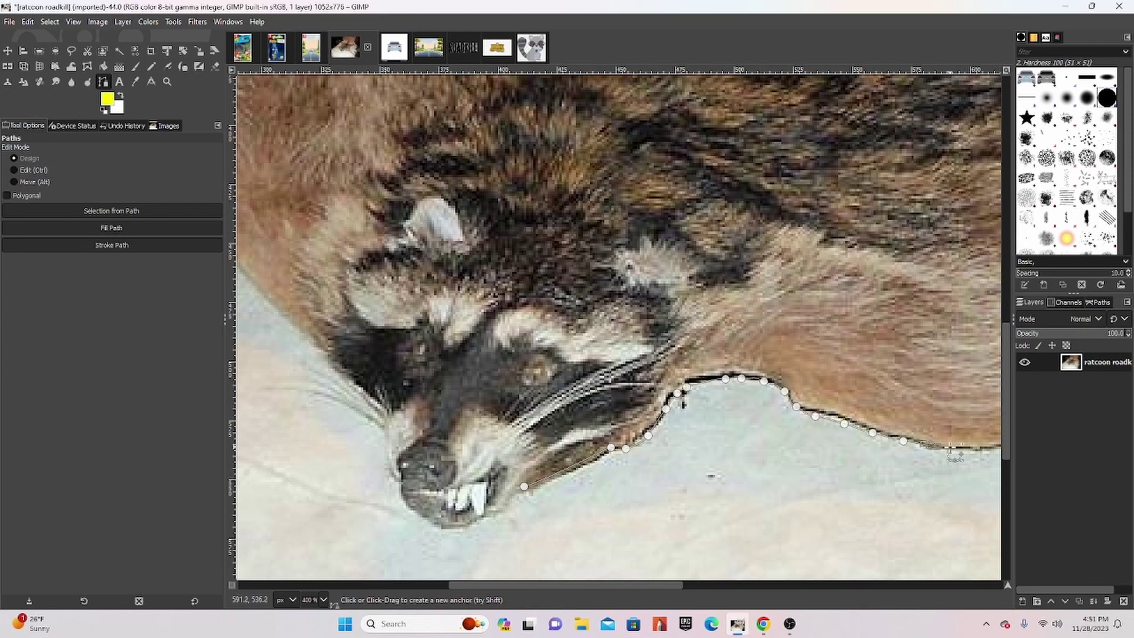
{"action": "left_click_drag", "start_coordinate": [983, 449], "coordinate": [996, 449]}
{"action": "left_click_drag", "start_coordinate": [651, 589], "coordinate": [810, 590]}
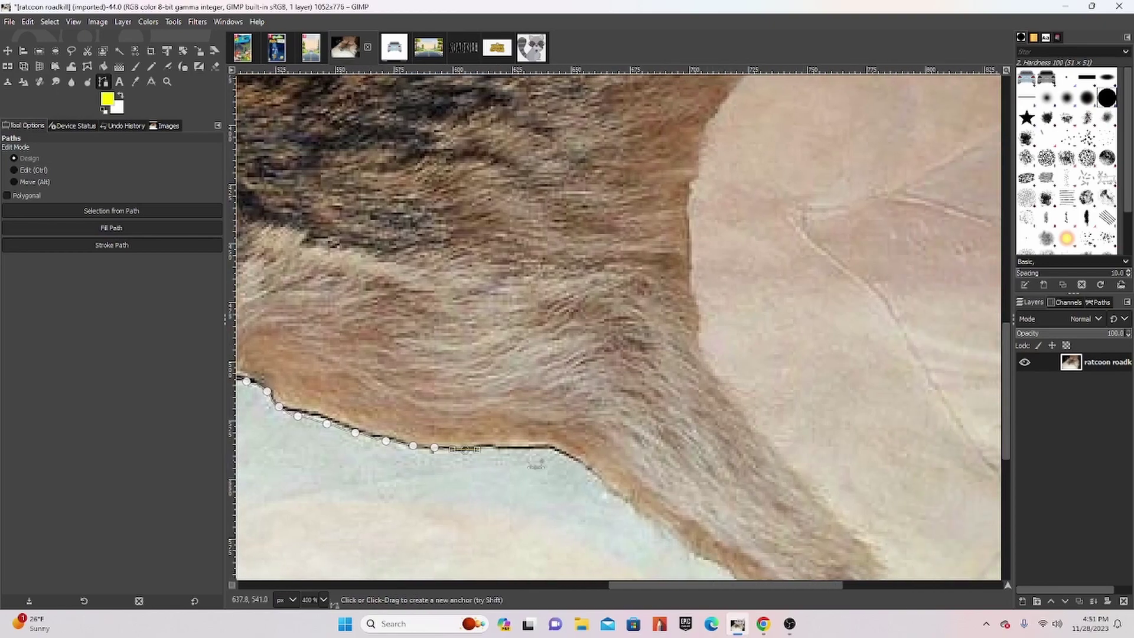
{"action": "left_click", "coordinate": [512, 446]}
{"action": "left_click", "coordinate": [532, 448]}
{"action": "left_click", "coordinate": [599, 471]}
{"action": "left_click", "coordinate": [631, 502]}
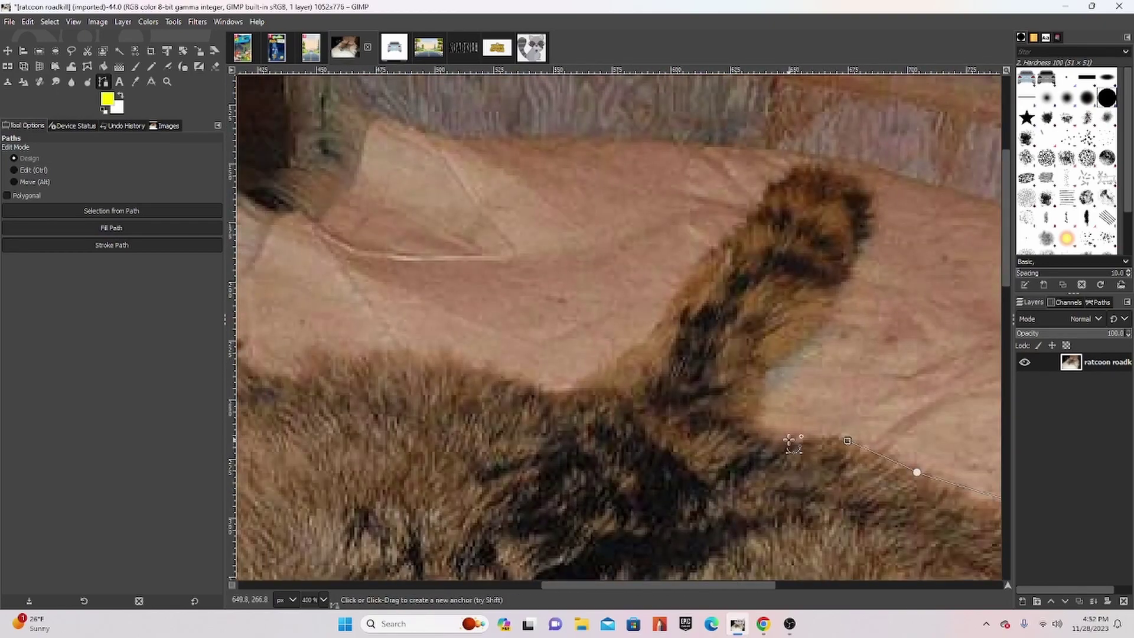
Extend the path up around the raccoon's tail, along the fur and around its paw
{"action": "left_click", "coordinate": [763, 428]}
{"action": "left_click", "coordinate": [764, 374]}
{"action": "left_click", "coordinate": [791, 348]}
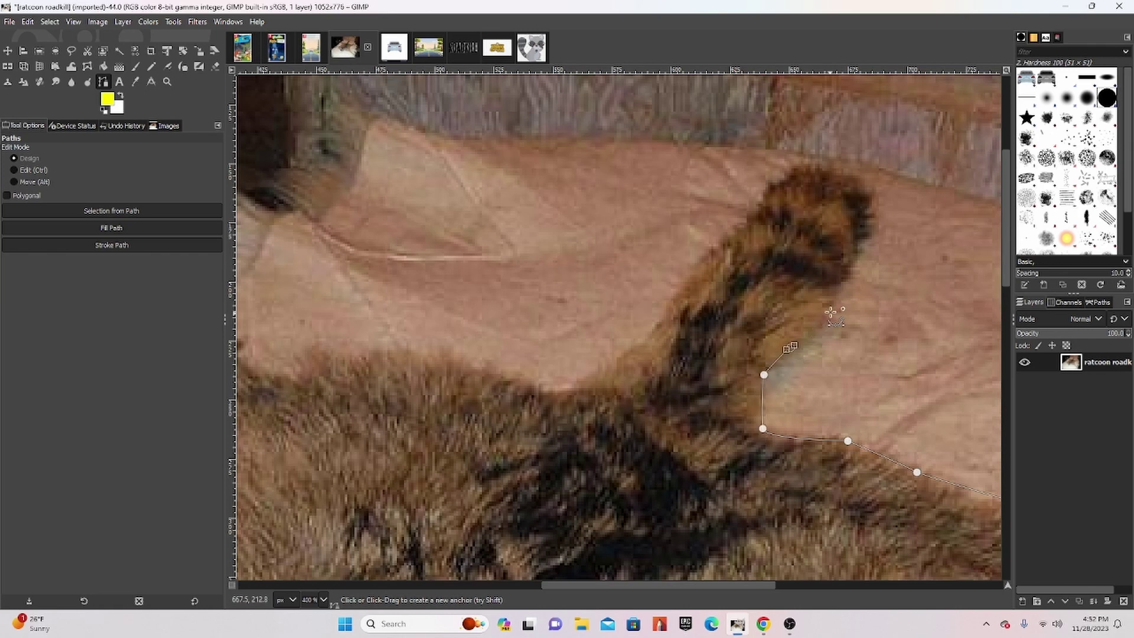
{"action": "left_click", "coordinate": [831, 311]}
{"action": "left_click", "coordinate": [864, 237]}
{"action": "left_click", "coordinate": [872, 193]}
{"action": "left_click", "coordinate": [855, 164]}
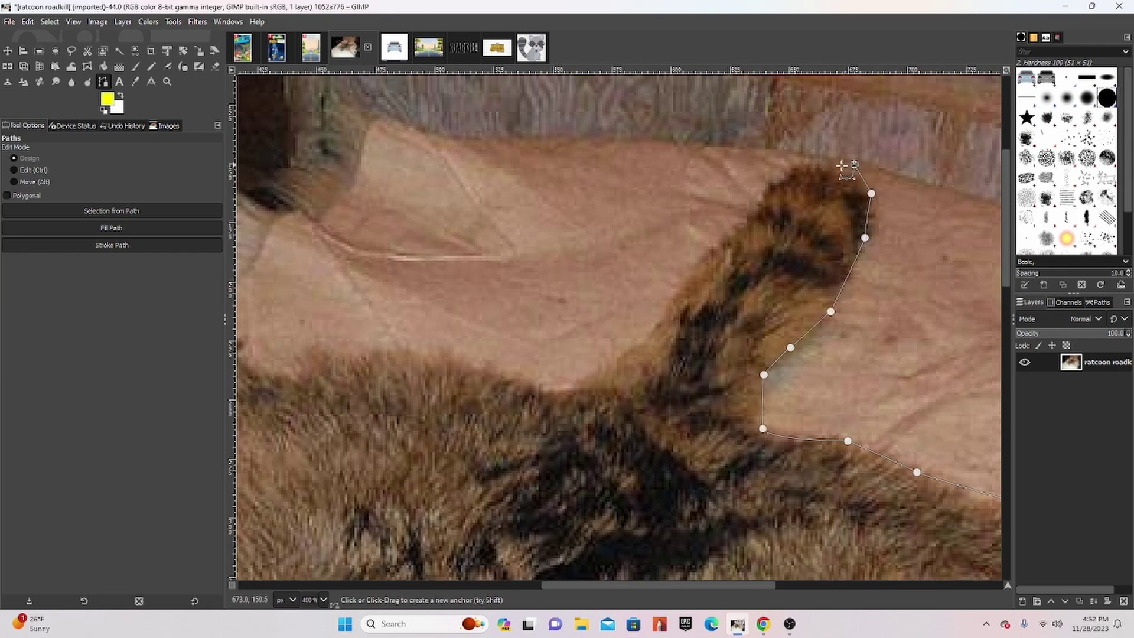
{"action": "left_click", "coordinate": [805, 164]}
{"action": "left_click", "coordinate": [715, 258]}
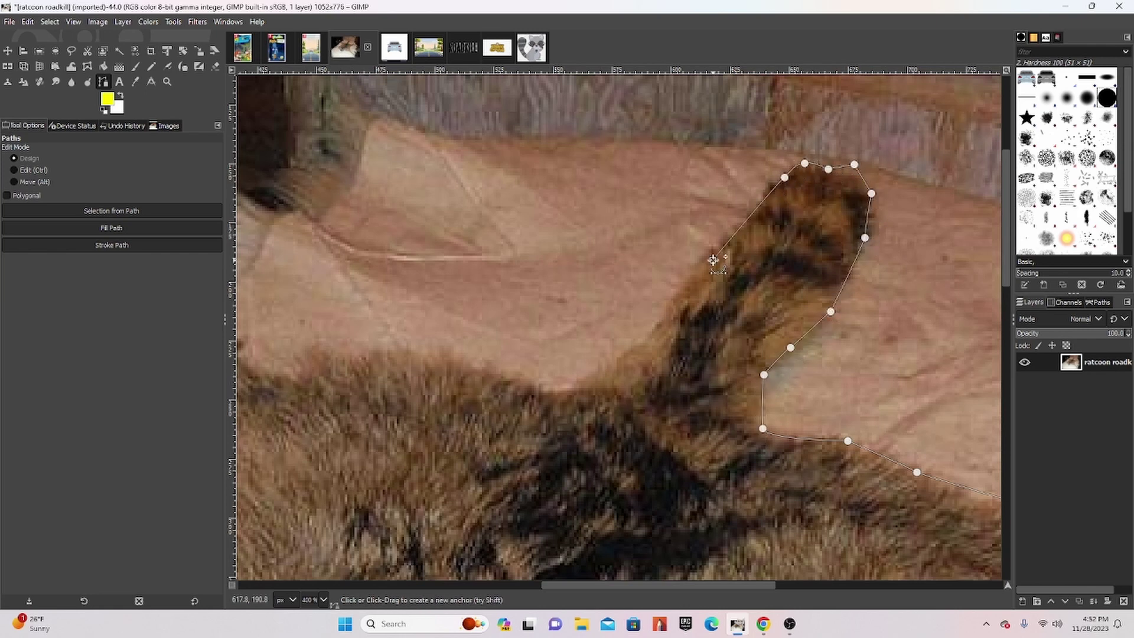
{"action": "left_click", "coordinate": [581, 390]}
{"action": "left_click", "coordinate": [471, 361]}
{"action": "left_click", "coordinate": [392, 349]}
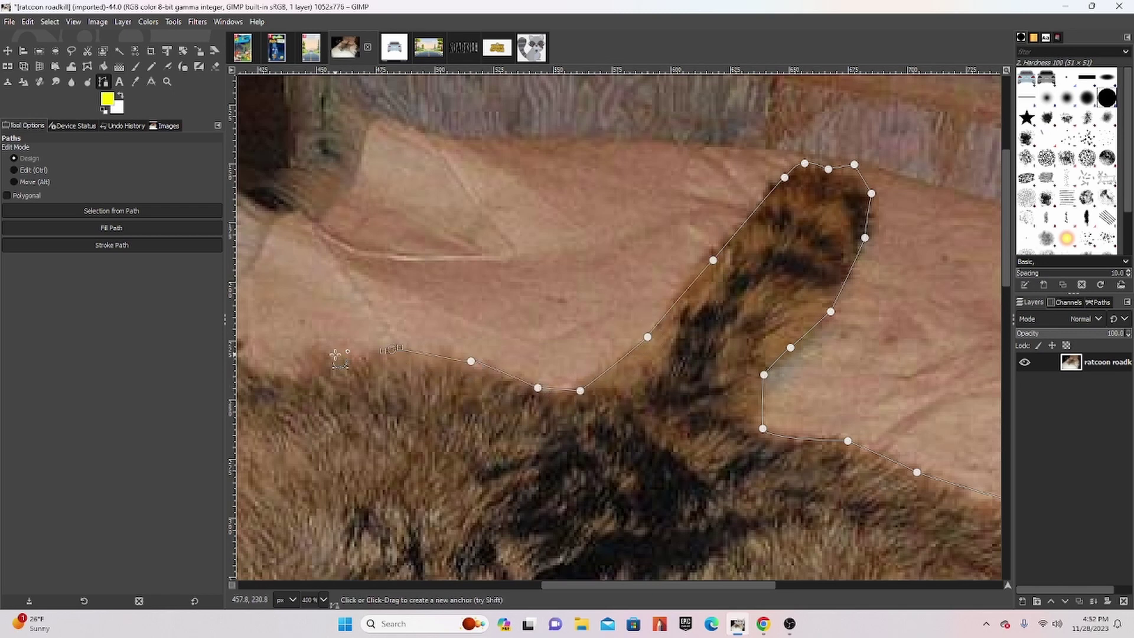
{"action": "left_click", "coordinate": [335, 354]}
{"action": "left_click", "coordinate": [296, 375]}
{"action": "scroll", "coordinate": [520, 457], "scroll_direction": "left", "scroll_amount": 1}
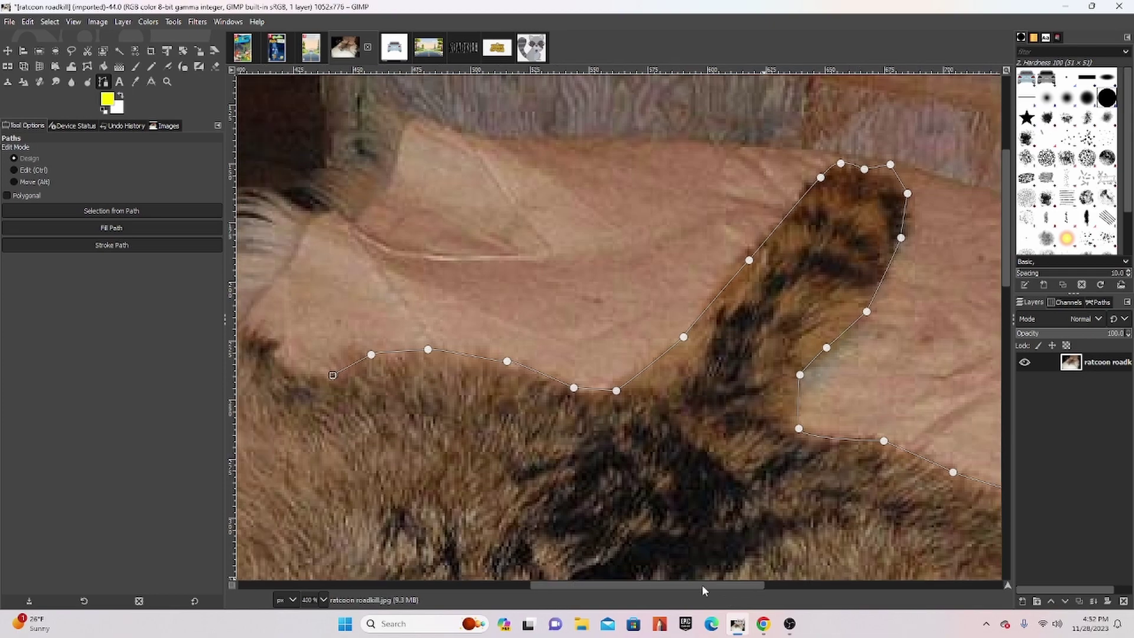
{"action": "scroll", "coordinate": [603, 544], "scroll_direction": "left", "scroll_amount": 10}
{"action": "left_click", "coordinate": [745, 376]}
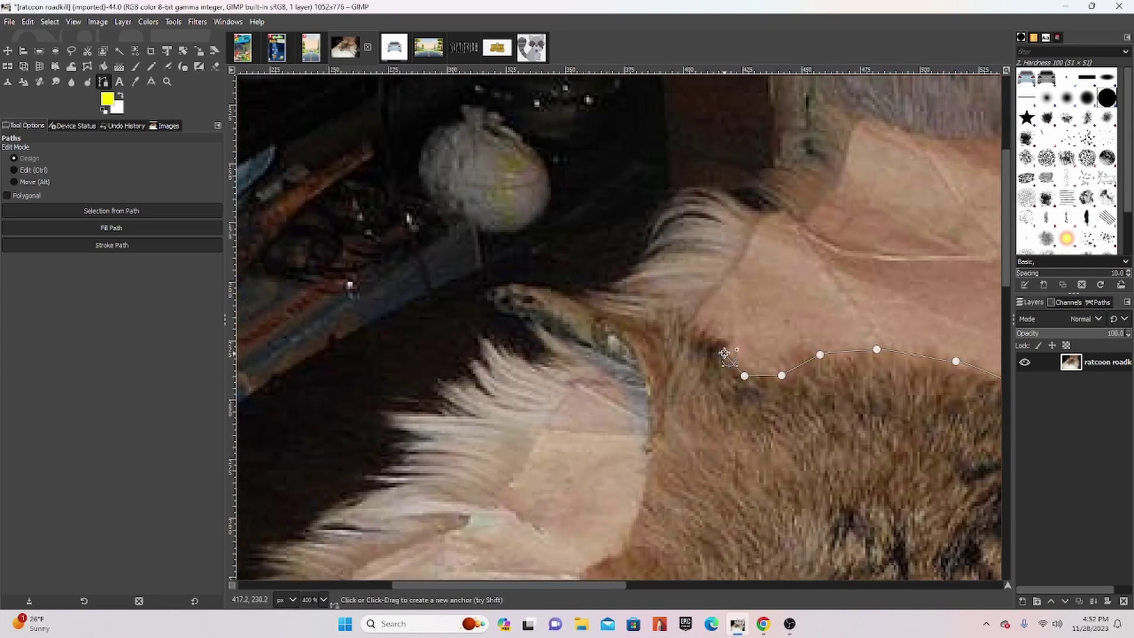
{"action": "left_click", "coordinate": [616, 313]}
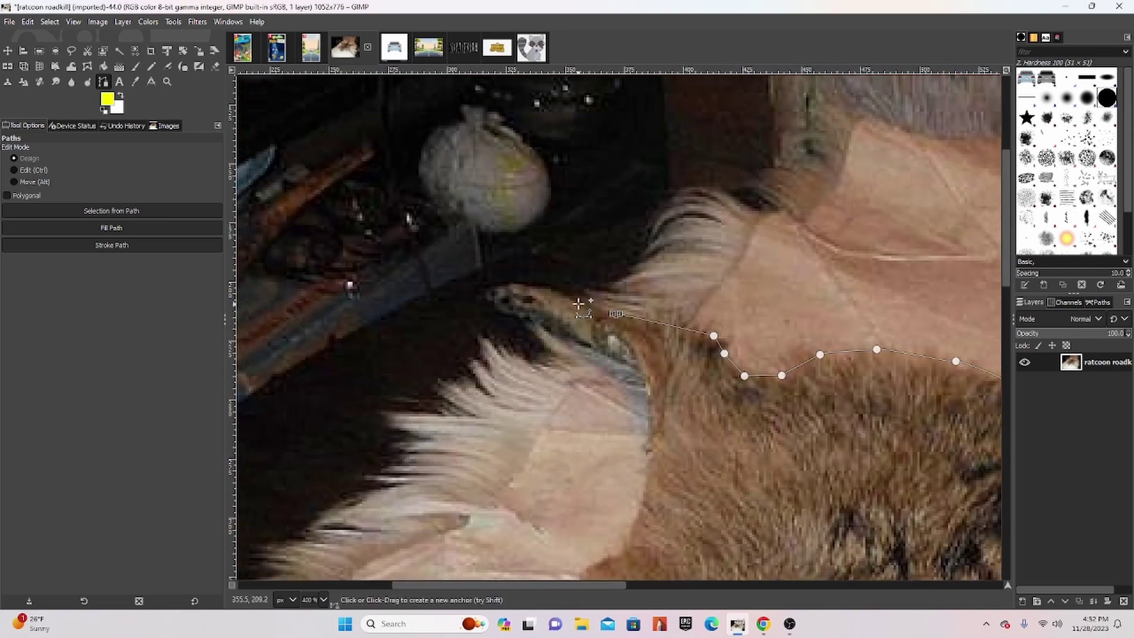
{"action": "left_click", "coordinate": [577, 303]}
{"action": "left_click", "coordinate": [551, 289]}
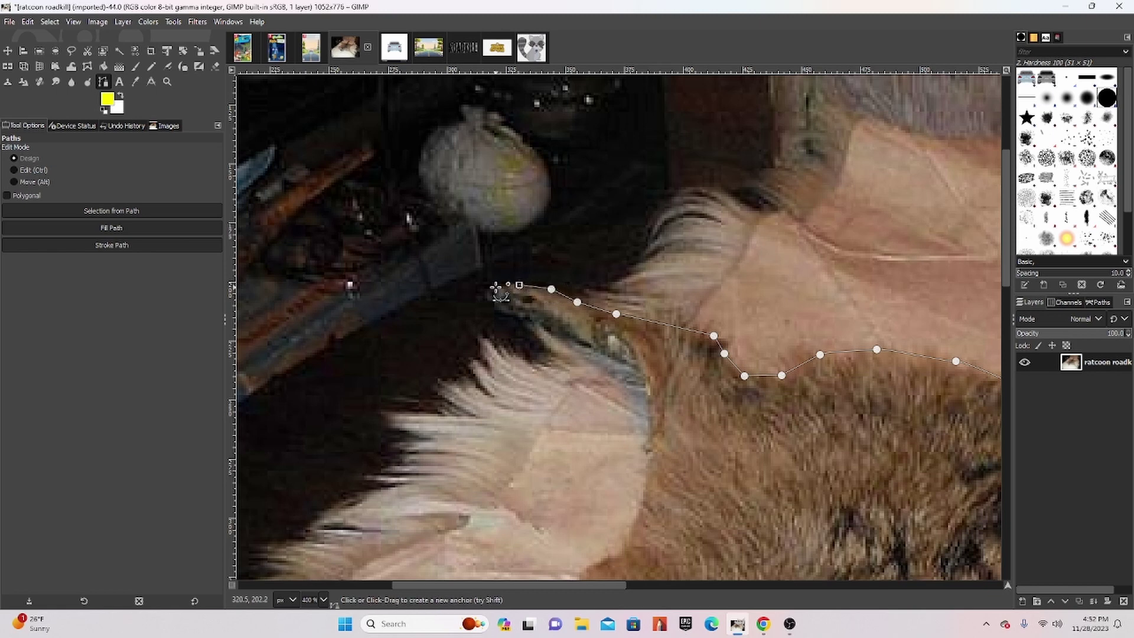
{"action": "left_click", "coordinate": [518, 315]}
{"action": "left_click", "coordinate": [627, 364]}
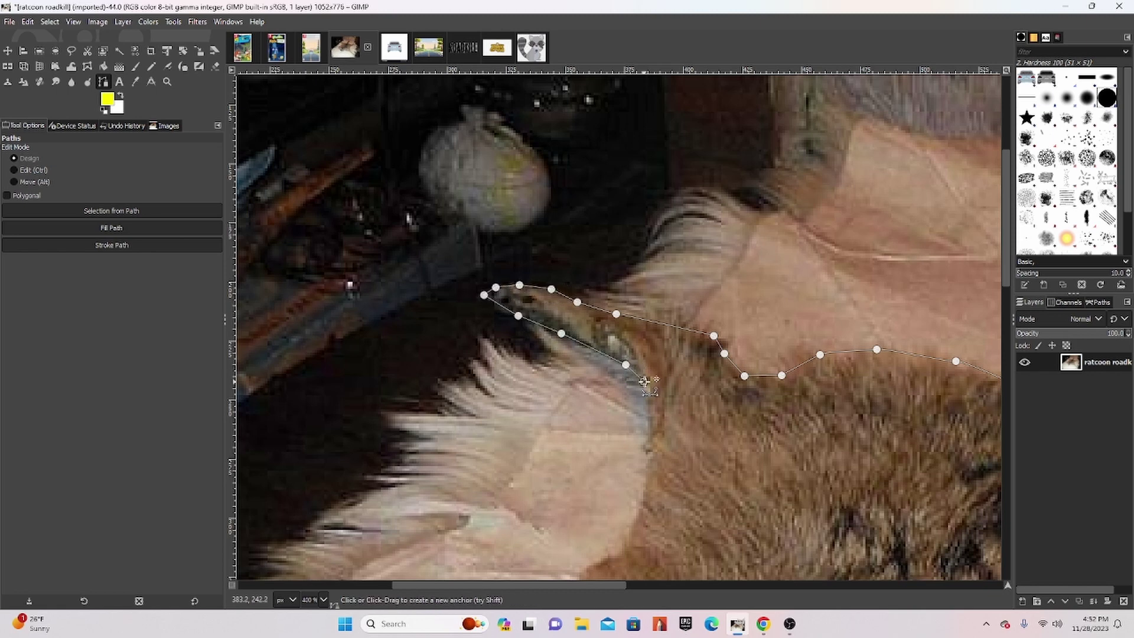
{"action": "left_click_drag", "start_coordinate": [635, 523], "coordinate": [632, 535]}
{"action": "left_click", "coordinate": [628, 546]}
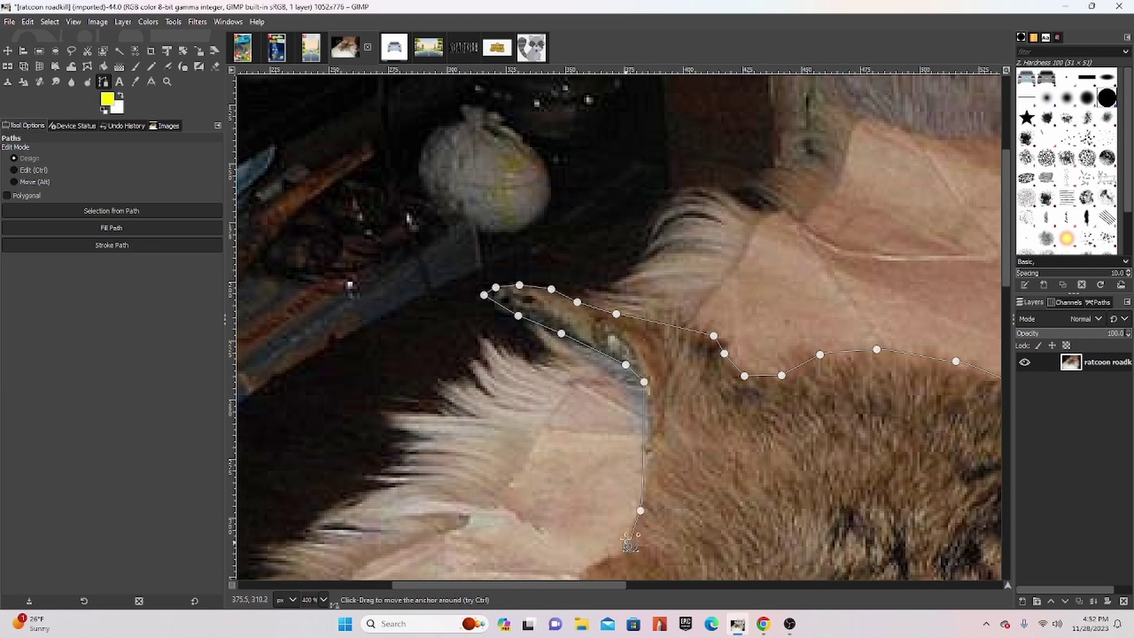
{"action": "scroll", "coordinate": [613, 386], "scroll_direction": "down", "scroll_amount": 5}
Trace the fur edge around the left paw tip and back toward the head
{"action": "left_click", "coordinate": [581, 317]}
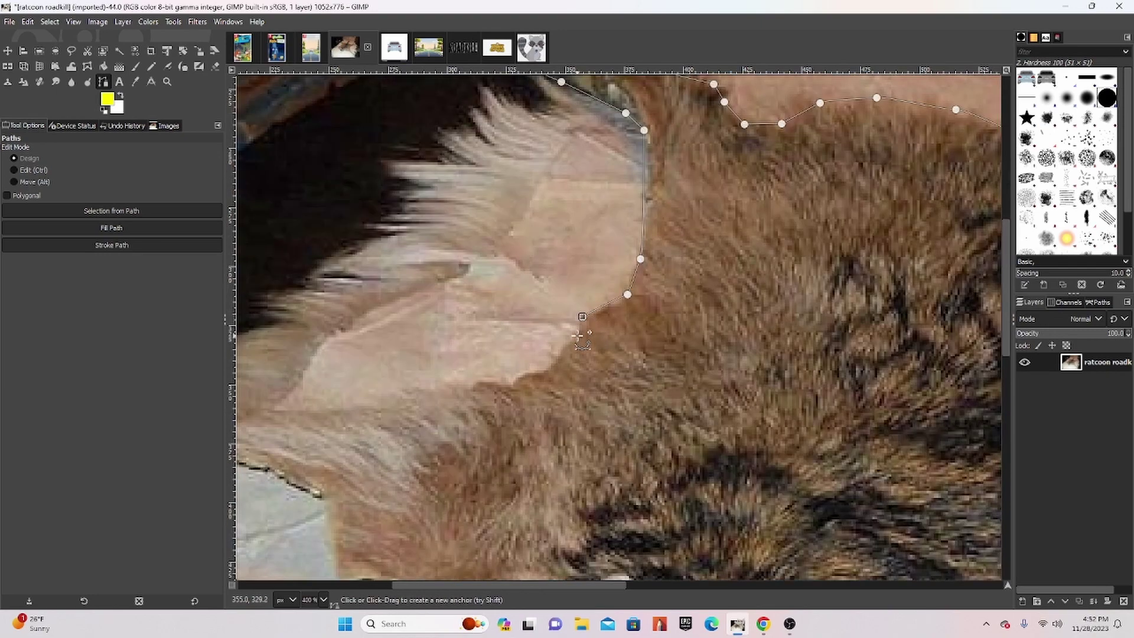
{"action": "left_click", "coordinate": [507, 381]}
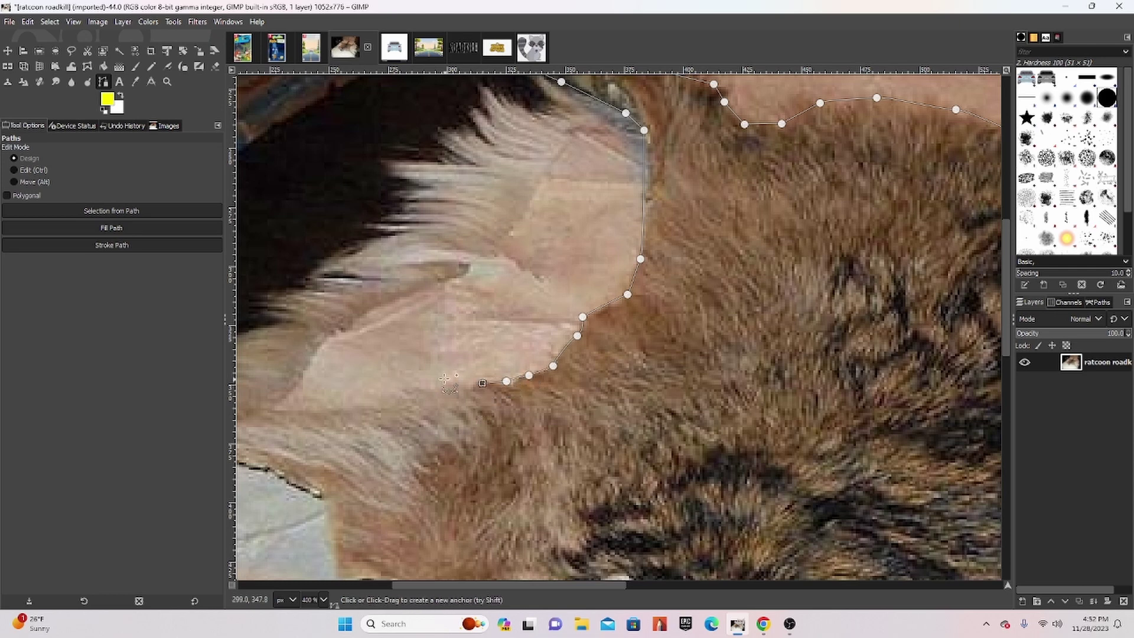
{"action": "left_click", "coordinate": [419, 391]}
{"action": "left_click", "coordinate": [365, 404]}
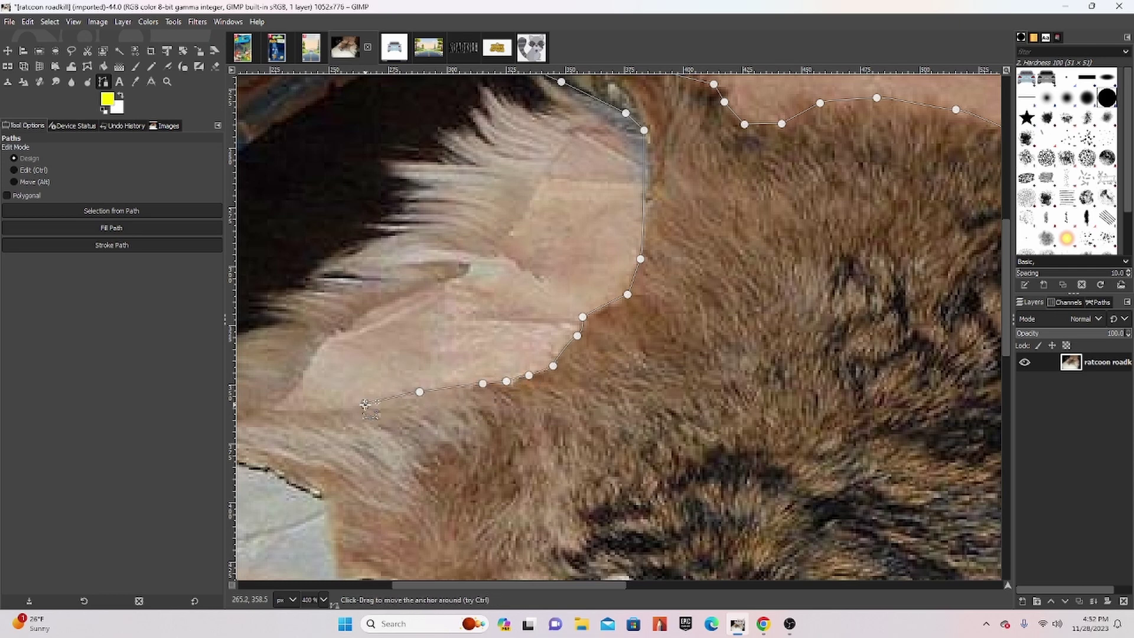
{"action": "left_click_drag", "start_coordinate": [596, 583], "coordinate": [507, 584]}
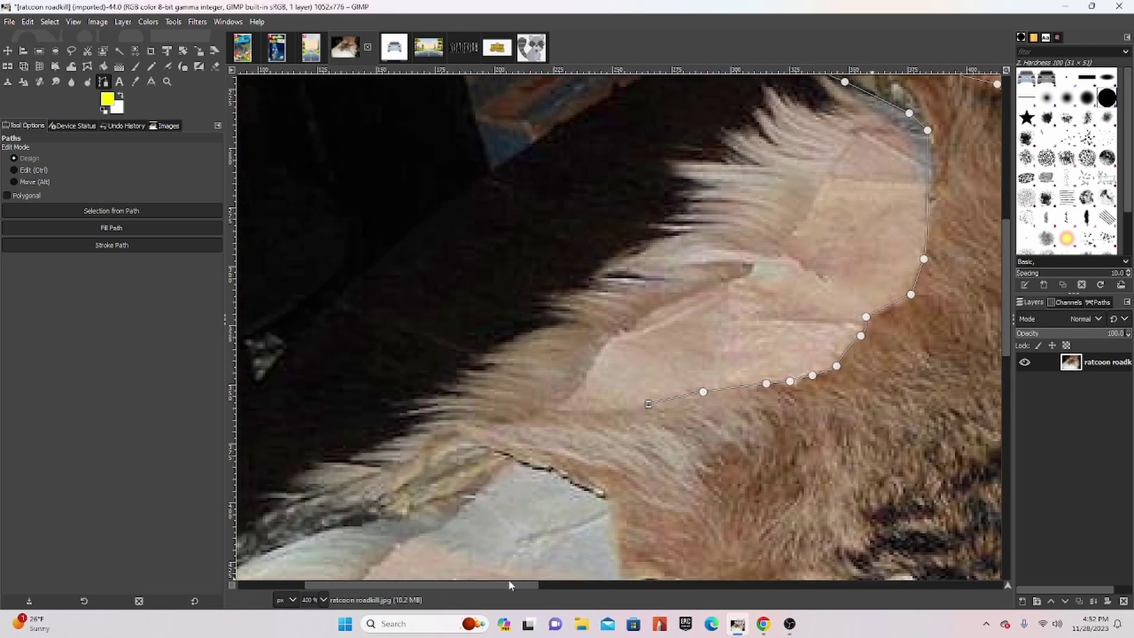
{"action": "left_click", "coordinate": [615, 408]}
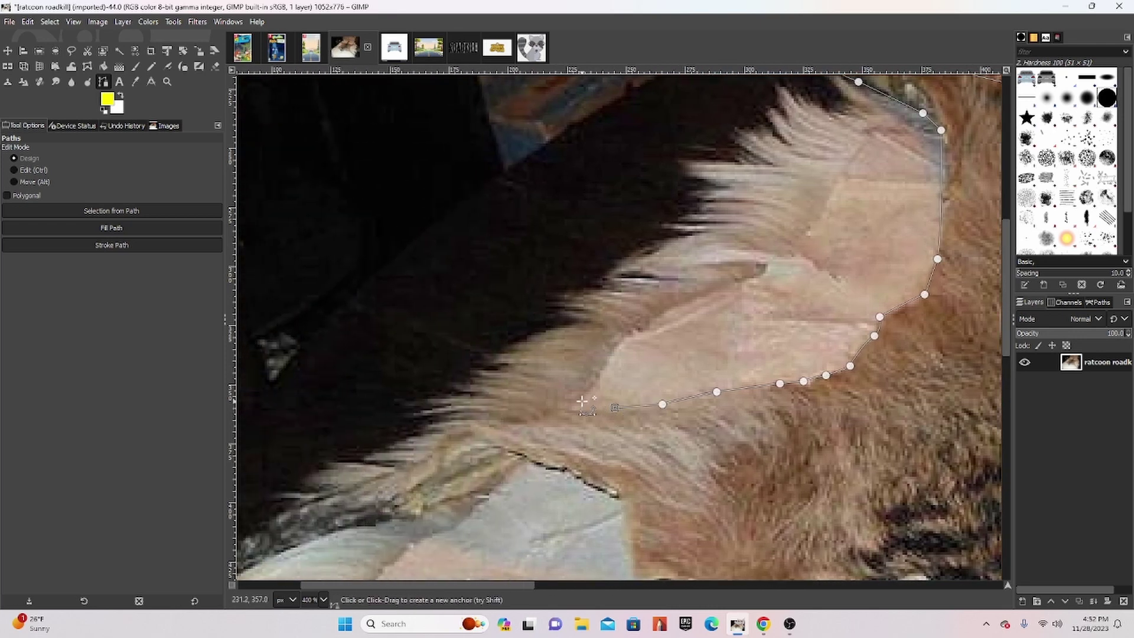
{"action": "left_click", "coordinate": [519, 419]}
{"action": "left_click", "coordinate": [497, 425]}
{"action": "left_click", "coordinate": [448, 423]}
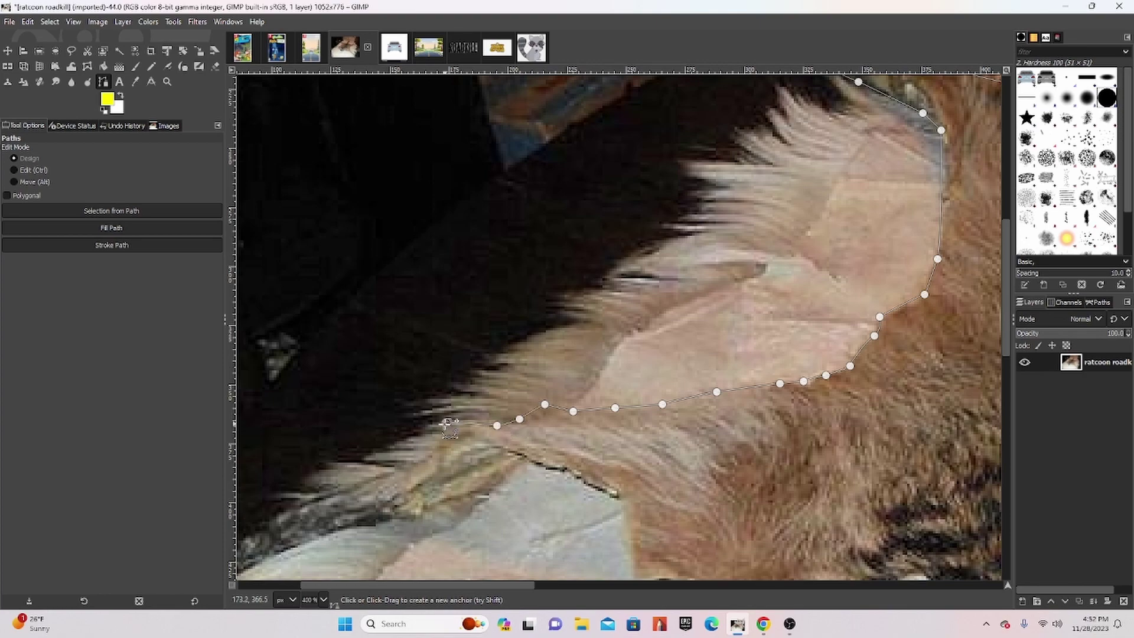
{"action": "left_click", "coordinate": [415, 445]}
{"action": "left_click", "coordinate": [385, 471]}
{"action": "left_click", "coordinate": [343, 495]}
{"action": "left_click", "coordinate": [322, 486]}
{"action": "left_click", "coordinate": [275, 475]}
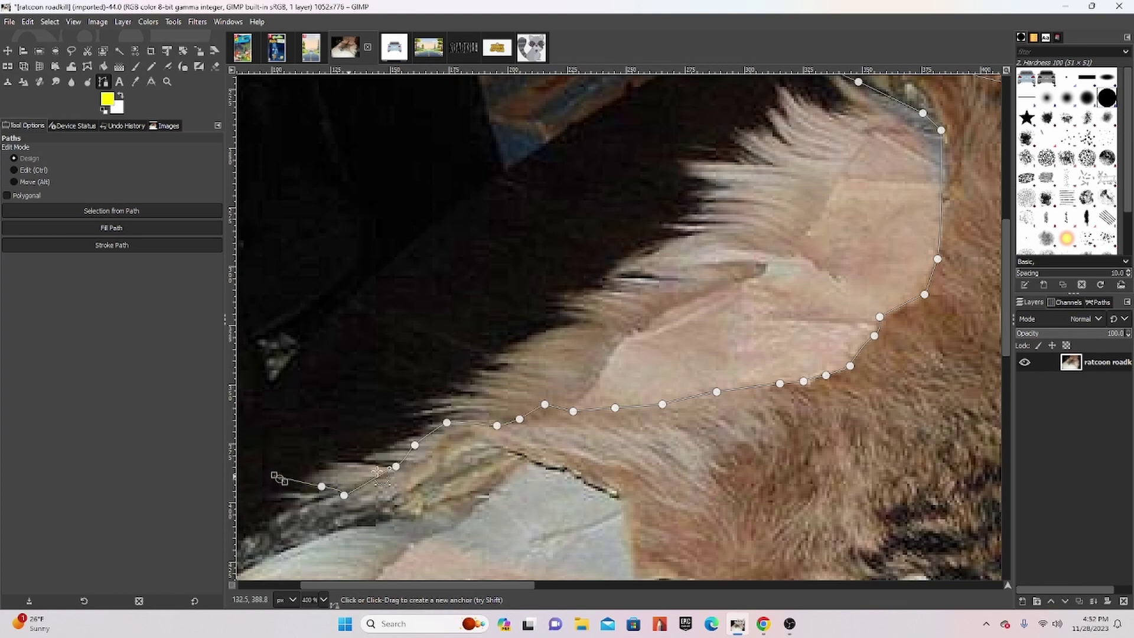
{"action": "scroll", "coordinate": [715, 341], "scroll_direction": "down", "scroll_amount": 4, "text": "ctrl"}
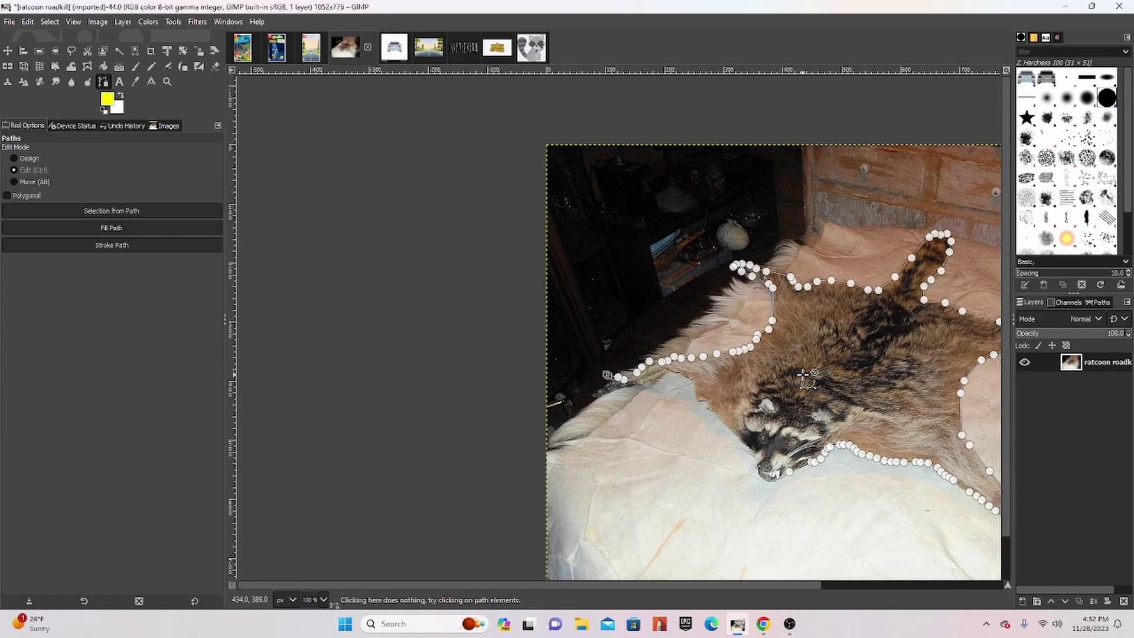
{"action": "scroll", "coordinate": [804, 374], "scroll_direction": "up", "scroll_amount": 3, "text": "ctrl"}
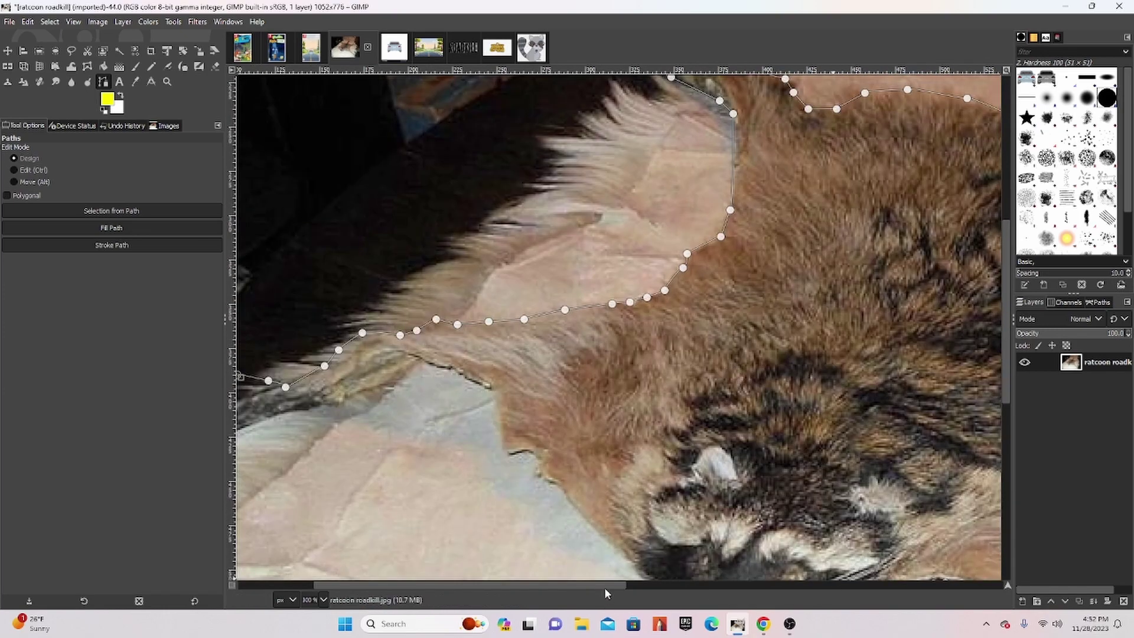
{"action": "left_click_drag", "start_coordinate": [607, 585], "coordinate": [532, 585]}
{"action": "key", "text": "ctrl"}
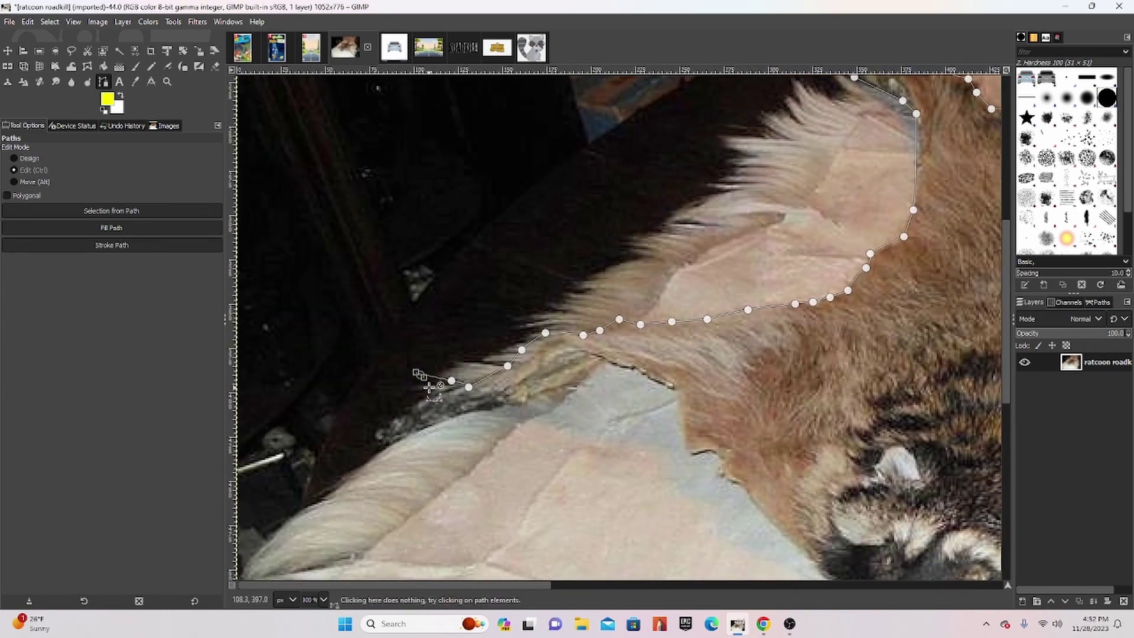
{"action": "left_click", "coordinate": [440, 386]}
{"action": "left_click", "coordinate": [407, 406]}
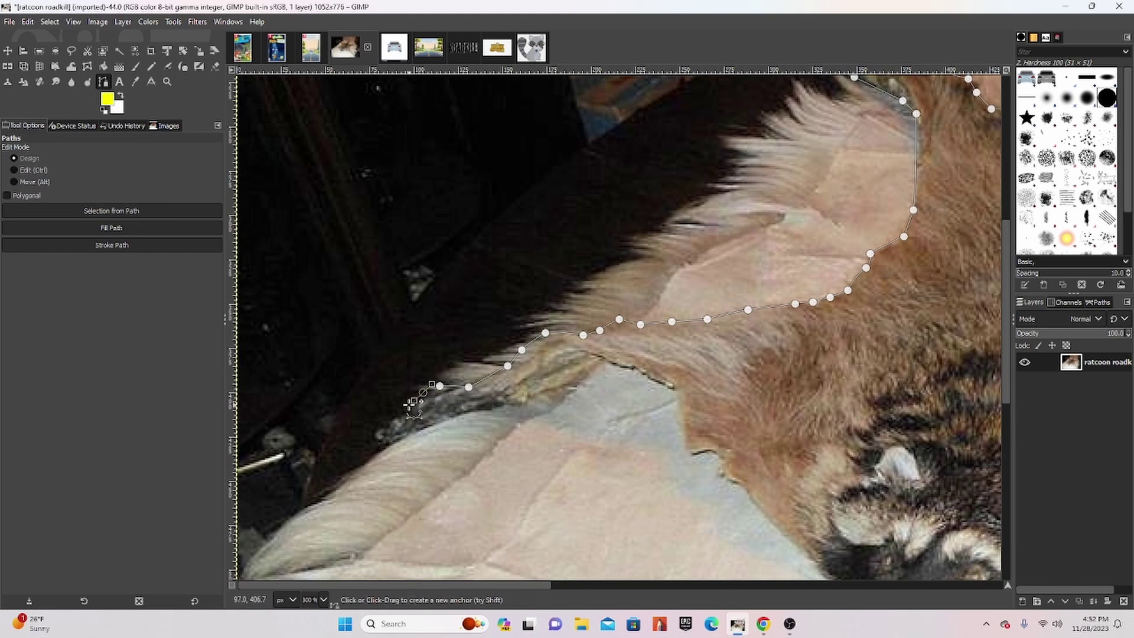
{"action": "left_click_drag", "start_coordinate": [377, 436], "coordinate": [402, 440]}
{"action": "left_click", "coordinate": [416, 436]}
{"action": "left_click", "coordinate": [439, 427]}
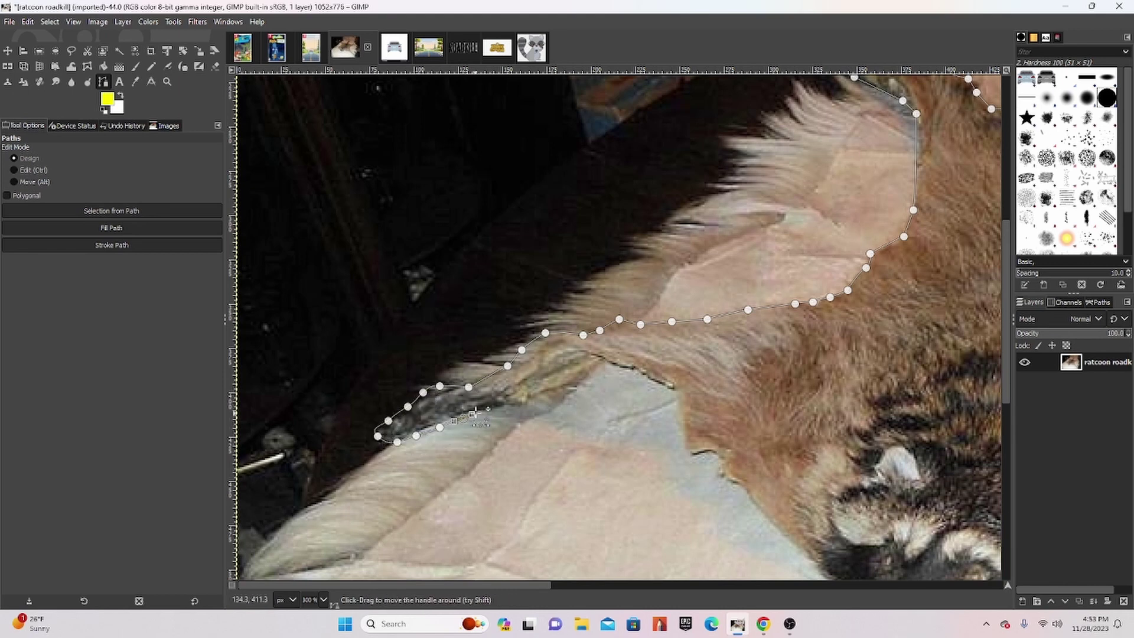
{"action": "left_click", "coordinate": [495, 409]}
{"action": "left_click", "coordinate": [521, 404]}
{"action": "left_click_drag", "start_coordinate": [562, 394], "coordinate": [569, 390]}
{"action": "left_click", "coordinate": [577, 383]}
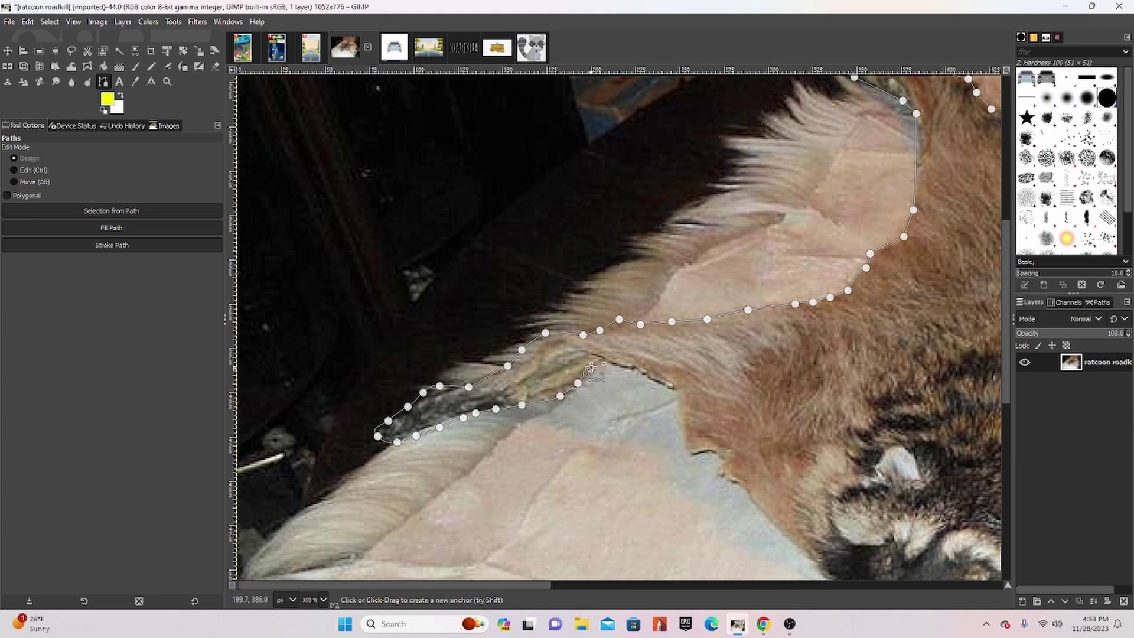
{"action": "left_click", "coordinate": [619, 367]}
{"action": "left_click", "coordinate": [650, 381]}
{"action": "left_click", "coordinate": [671, 391]}
{"action": "left_click", "coordinate": [680, 417]}
{"action": "left_click", "coordinate": [685, 455]}
{"action": "left_click_drag", "start_coordinate": [724, 451], "coordinate": [734, 466]}
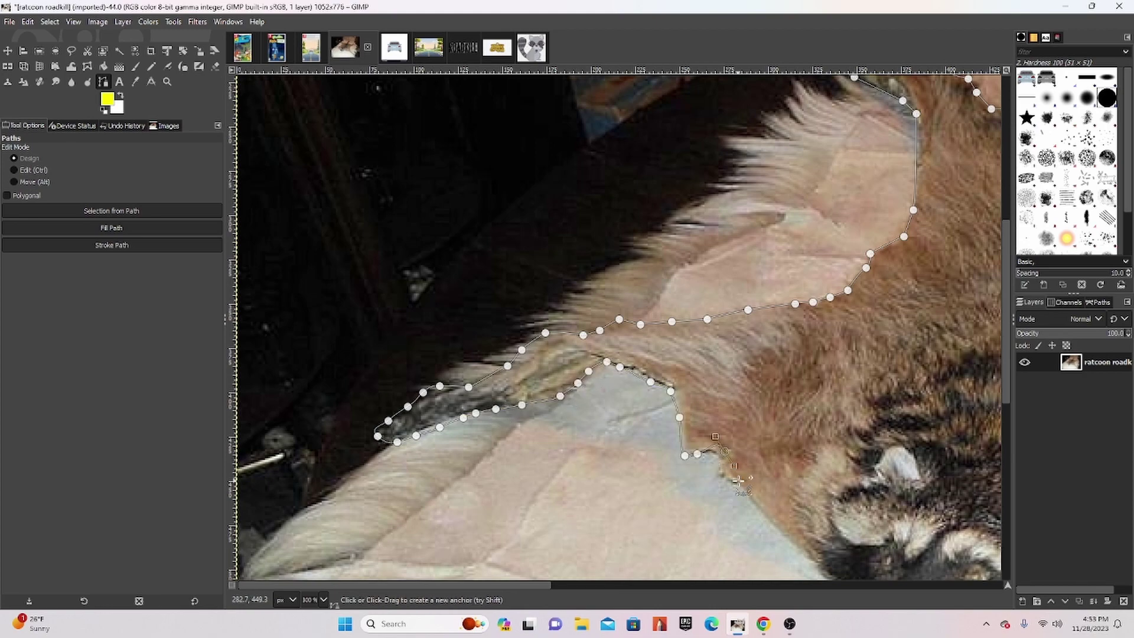
Trace down the raccoon's snout and close the path at its starting point
{"action": "scroll", "coordinate": [791, 503], "scroll_direction": "down", "scroll_amount": 2}
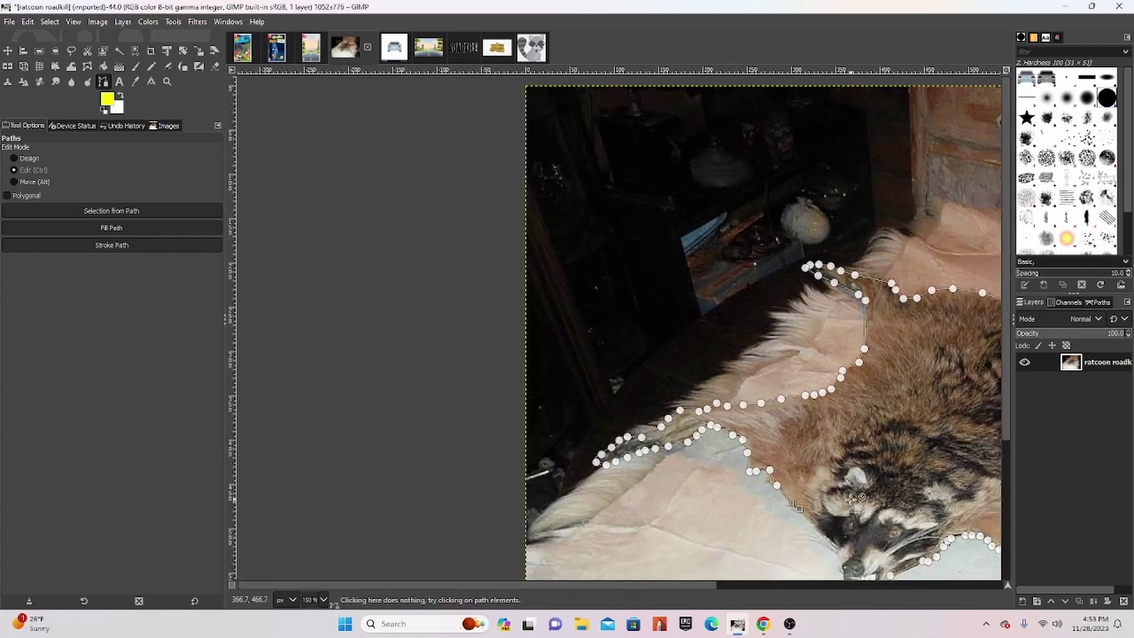
{"action": "scroll", "coordinate": [850, 499], "scroll_direction": "up", "scroll_amount": 1}
{"action": "scroll", "coordinate": [854, 500], "scroll_direction": "up", "scroll_amount": 1}
{"action": "scroll", "coordinate": [827, 414], "scroll_direction": "up", "scroll_amount": 1}
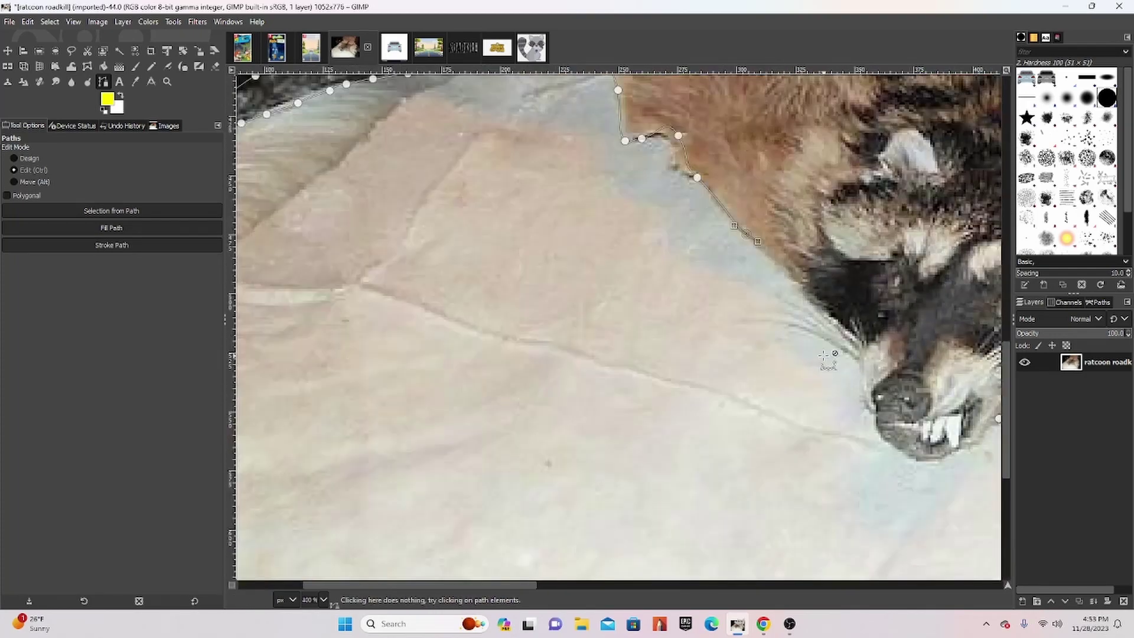
{"action": "left_click", "coordinate": [792, 273]}
{"action": "left_click", "coordinate": [798, 287]}
{"action": "left_click", "coordinate": [819, 310]}
{"action": "left_click", "coordinate": [854, 329]}
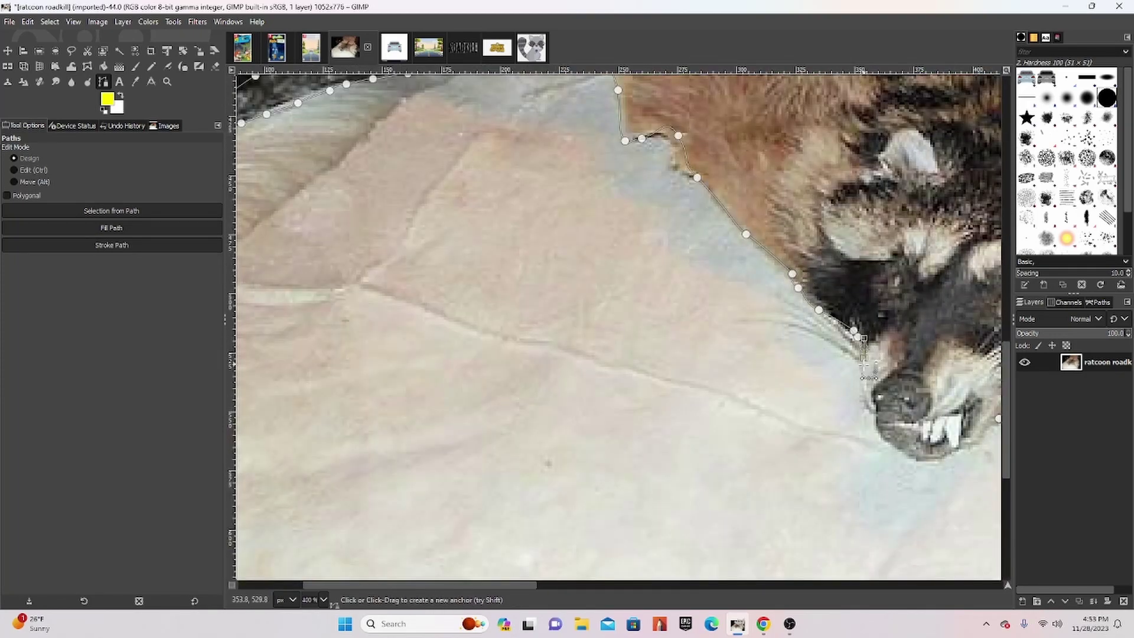
{"action": "left_click", "coordinate": [865, 347]}
{"action": "left_click", "coordinate": [864, 364]}
{"action": "left_click", "coordinate": [865, 389]}
{"action": "left_click", "coordinate": [874, 427]}
{"action": "left_click", "coordinate": [892, 440]}
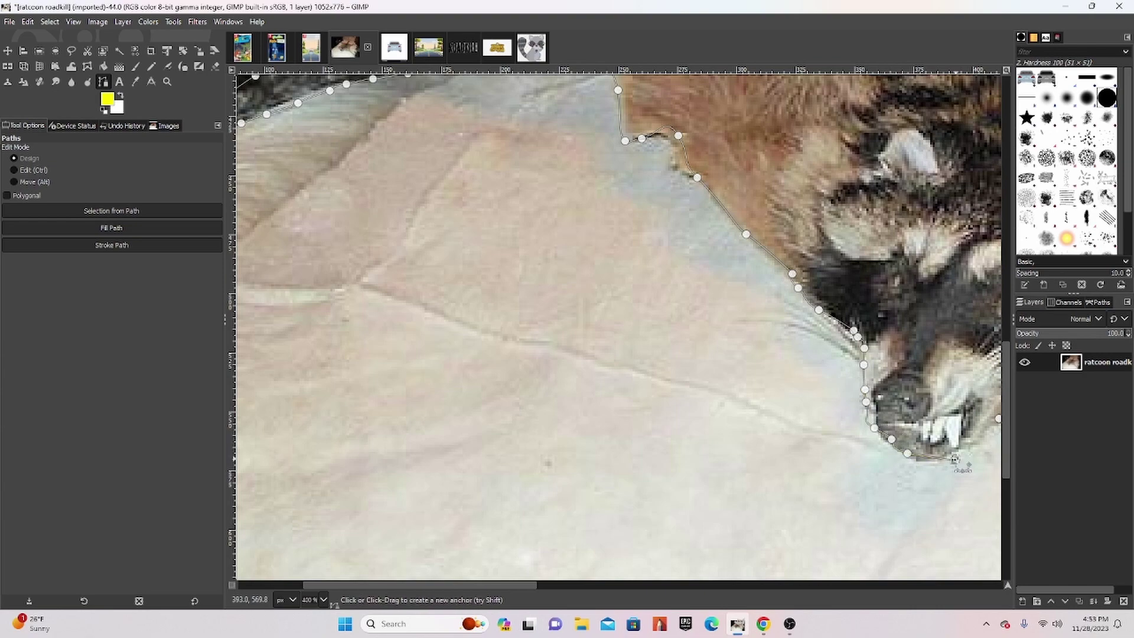
{"action": "left_click", "coordinate": [955, 458]}
{"action": "left_click_drag", "start_coordinate": [496, 585], "coordinate": [630, 585]}
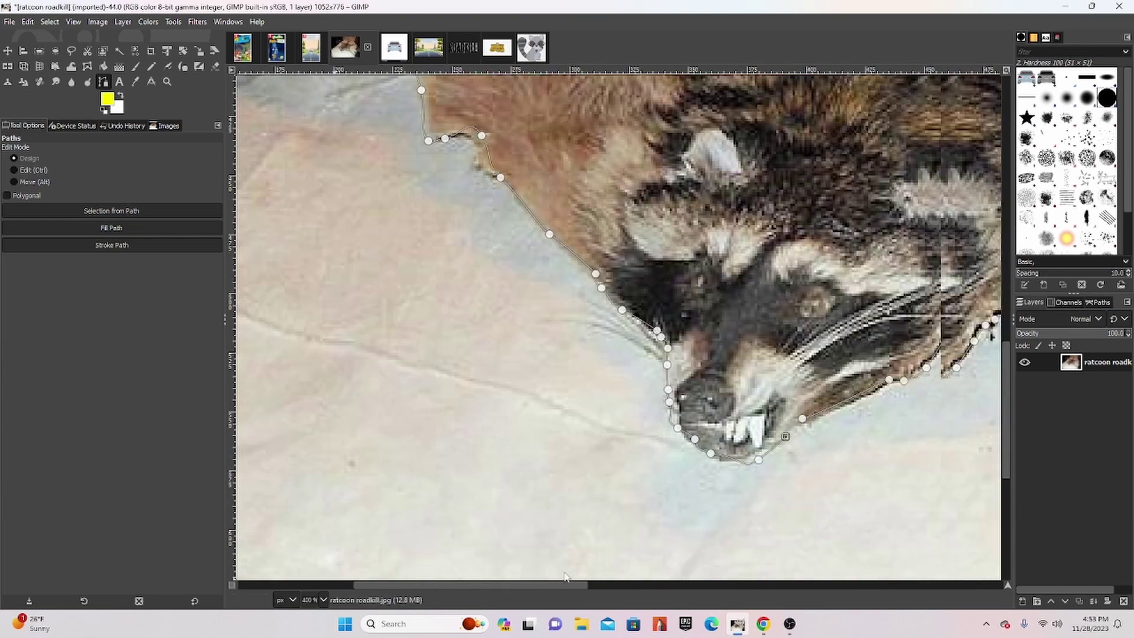
{"action": "key", "text": "ctrl"}
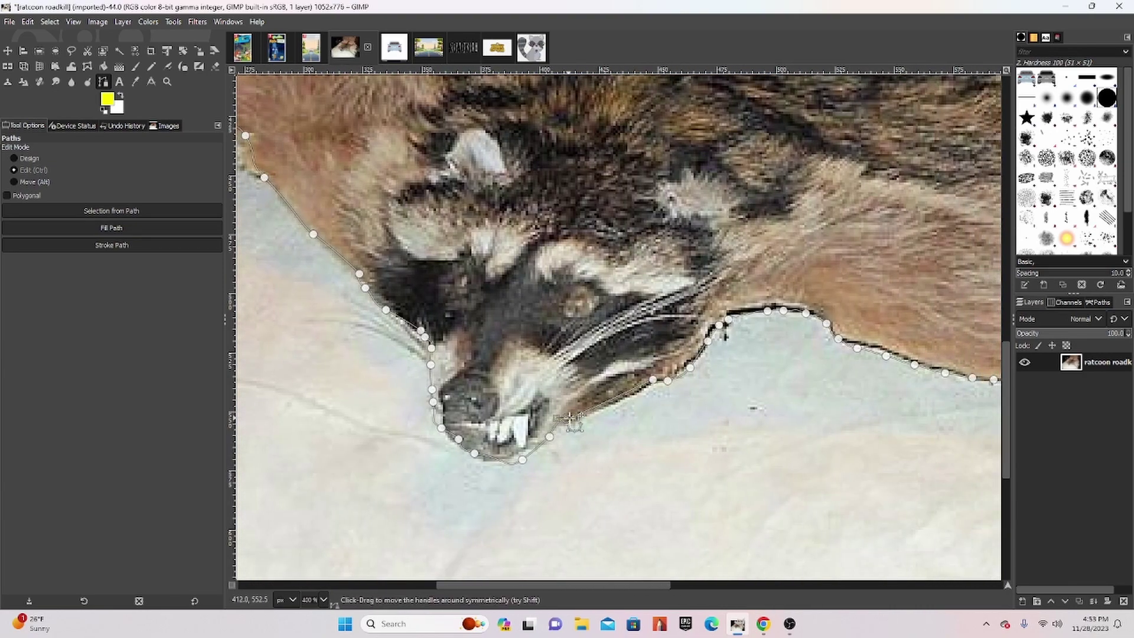
{"action": "left_click", "coordinate": [549, 436], "text": "ctrl"}
Convert the raccoon path to a selection and copy its pixels
{"action": "left_click", "coordinate": [1114, 307]}
{"action": "right_click", "coordinate": [1090, 334]}
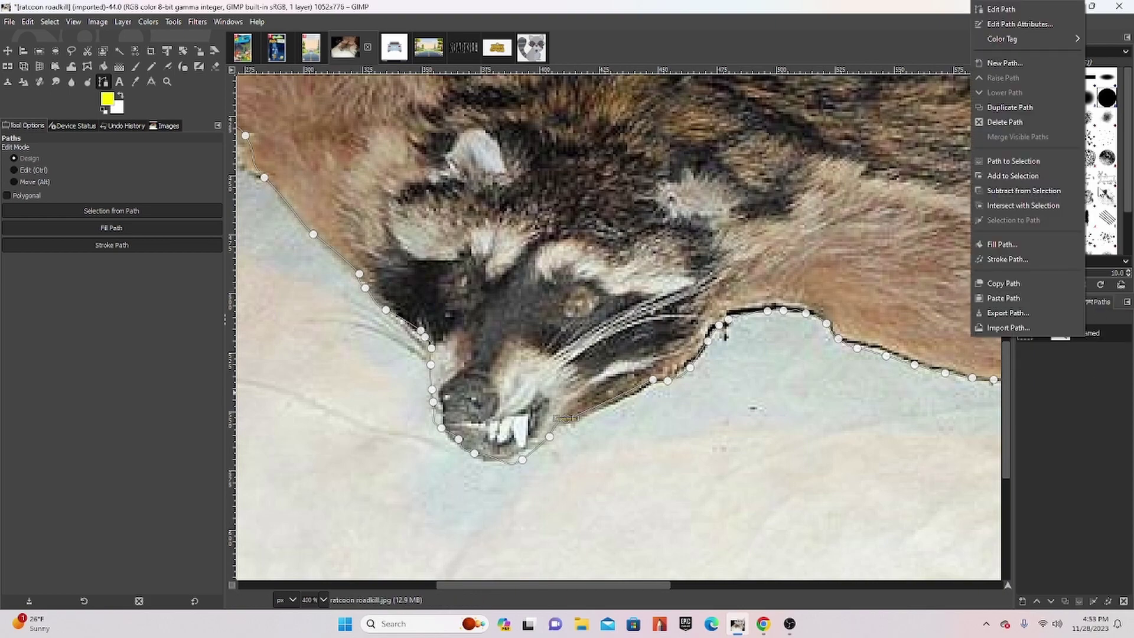
{"action": "left_click", "coordinate": [1038, 171]}
{"action": "key", "text": "ctrl+c"}
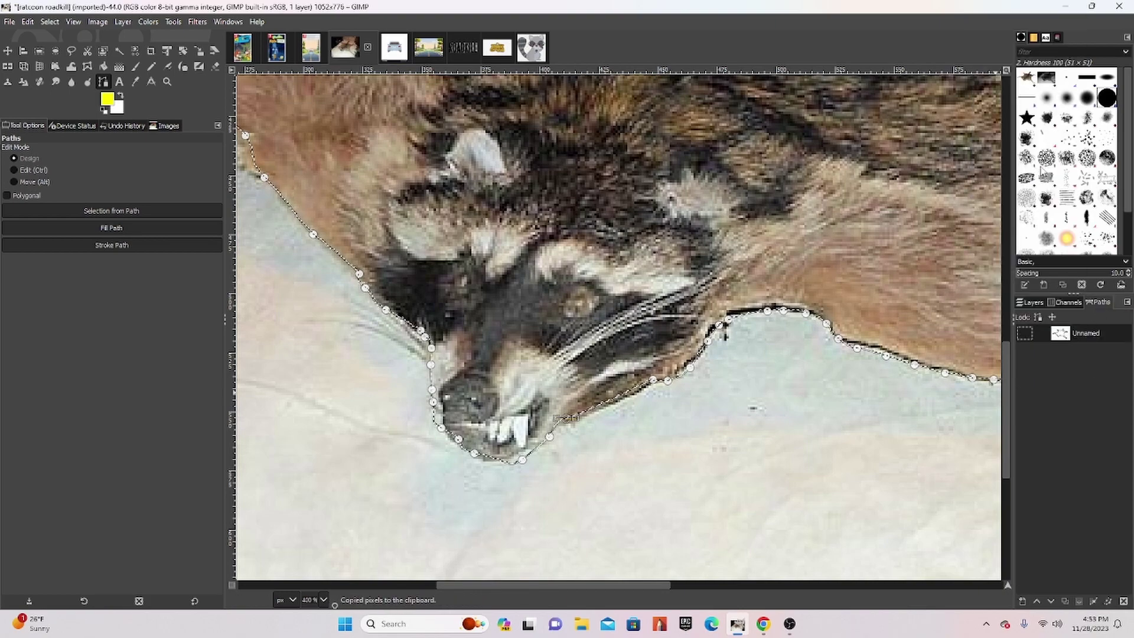
Paste the copied raccoon into the Switch box art as its own layer
{"action": "left_click", "coordinate": [311, 41]}
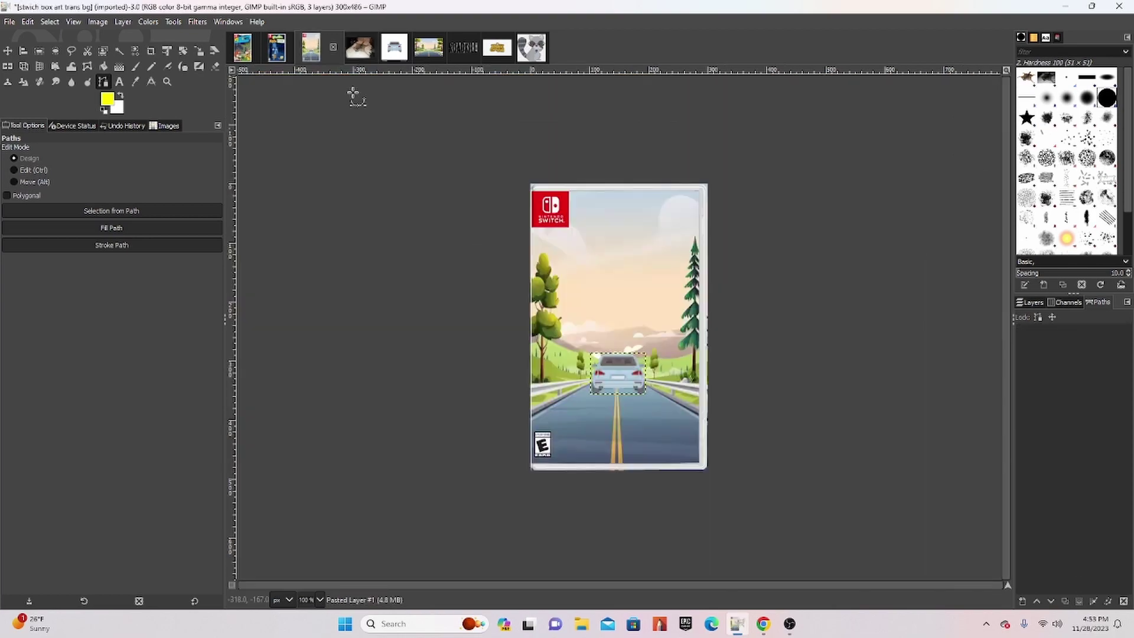
{"action": "key", "text": "ctrl+v"}
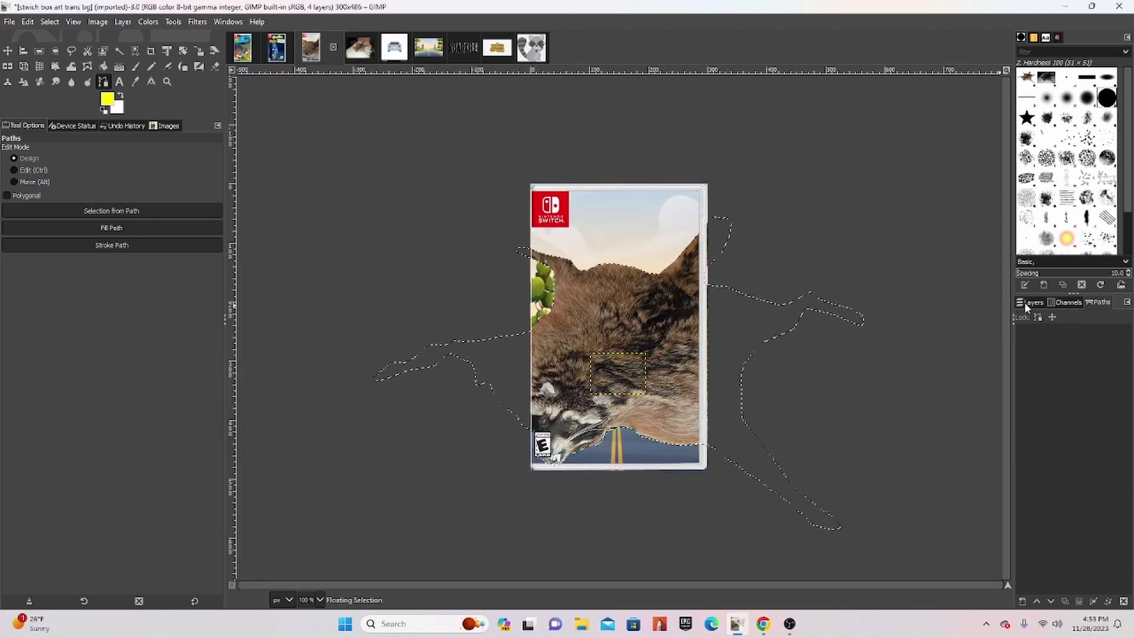
{"action": "left_click", "coordinate": [1030, 303]}
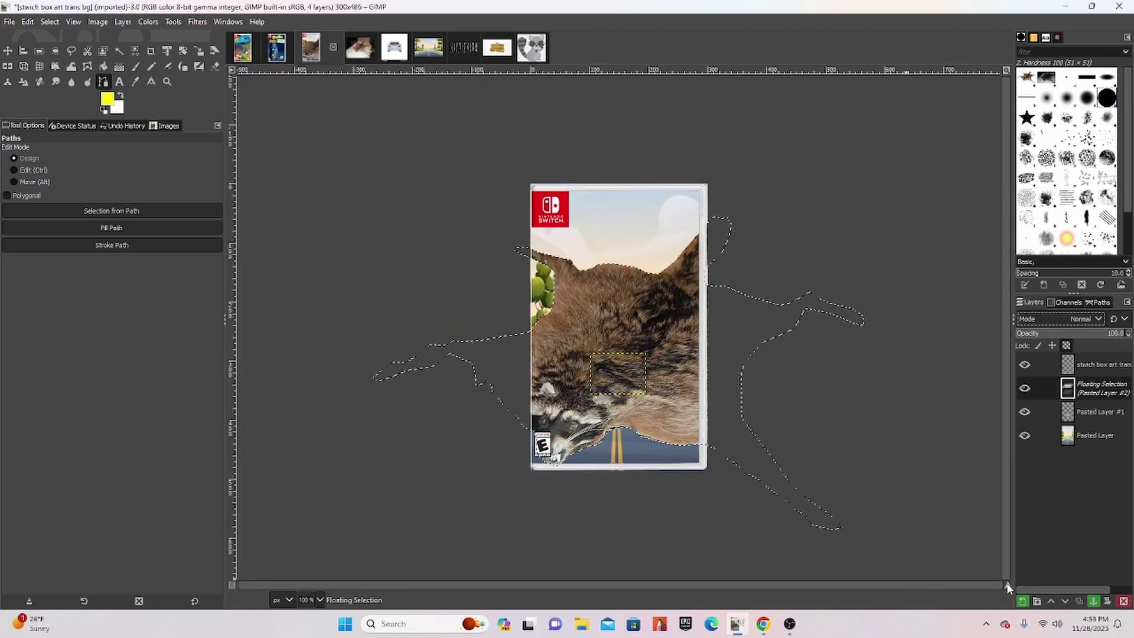
{"action": "left_click", "coordinate": [1023, 600]}
Shrink the raccoon, move it onto the road, and tilt it flat with 3D Transform
{"action": "left_click", "coordinate": [183, 51]}
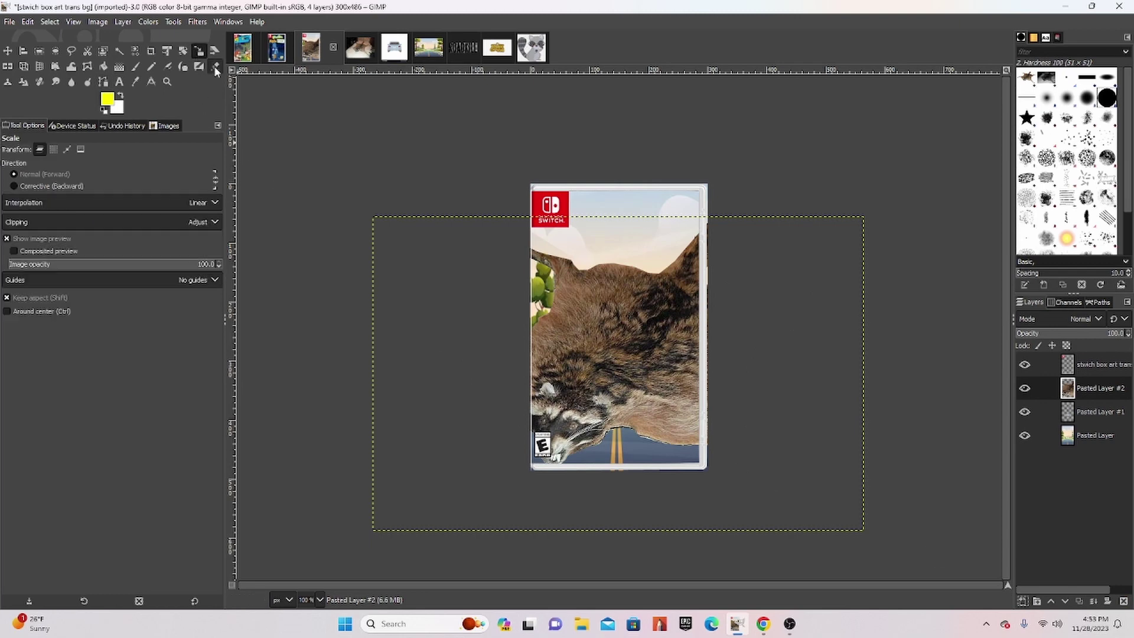
{"action": "left_click", "coordinate": [435, 253]}
{"action": "left_click_drag", "start_coordinate": [436, 252], "coordinate": [766, 469]}
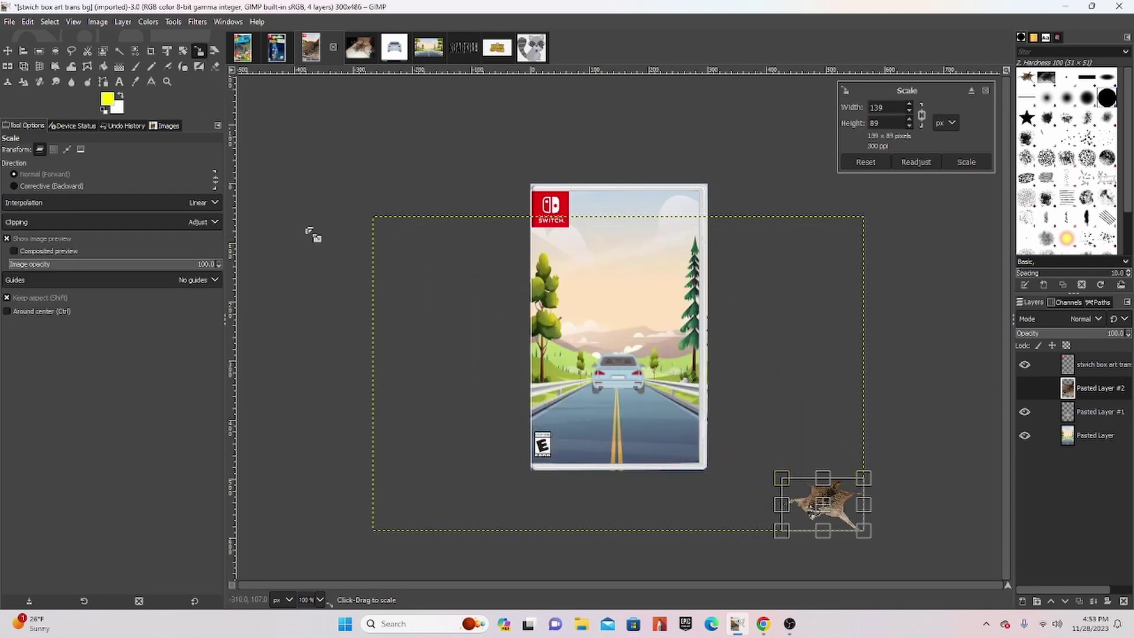
{"action": "left_click", "coordinate": [7, 50]}
{"action": "mouse_move", "coordinate": [802, 468]}
{"action": "left_mouse_down"}
{"action": "mouse_move", "coordinate": [607, 427]}
{"action": "mouse_move", "coordinate": [616, 421]}
{"action": "left_mouse_up"}
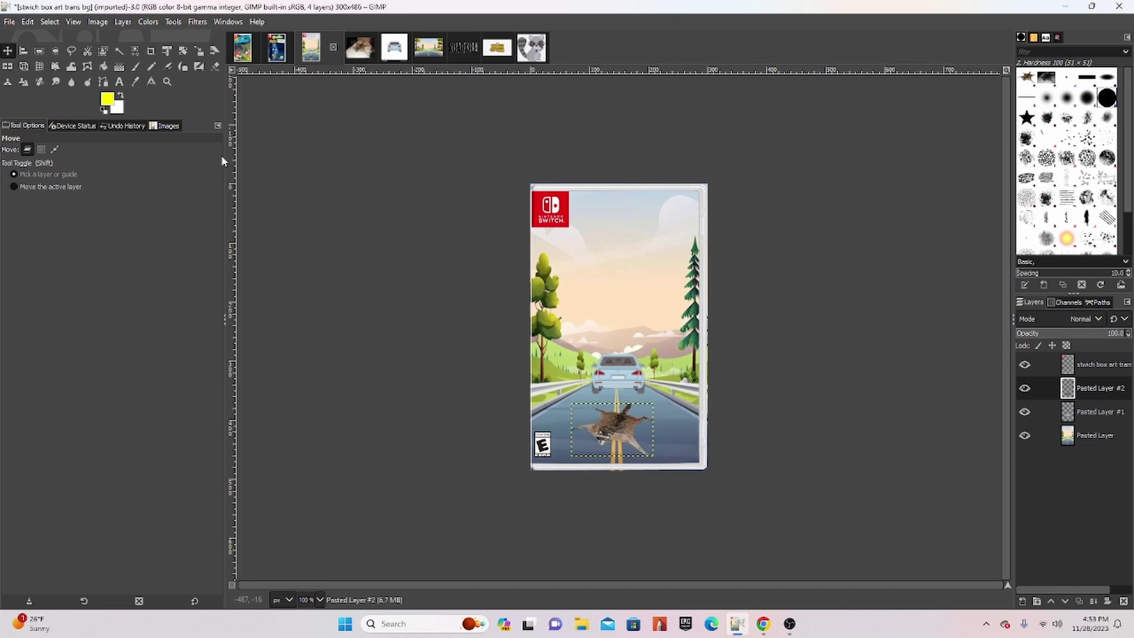
{"action": "left_click", "coordinate": [38, 67]}
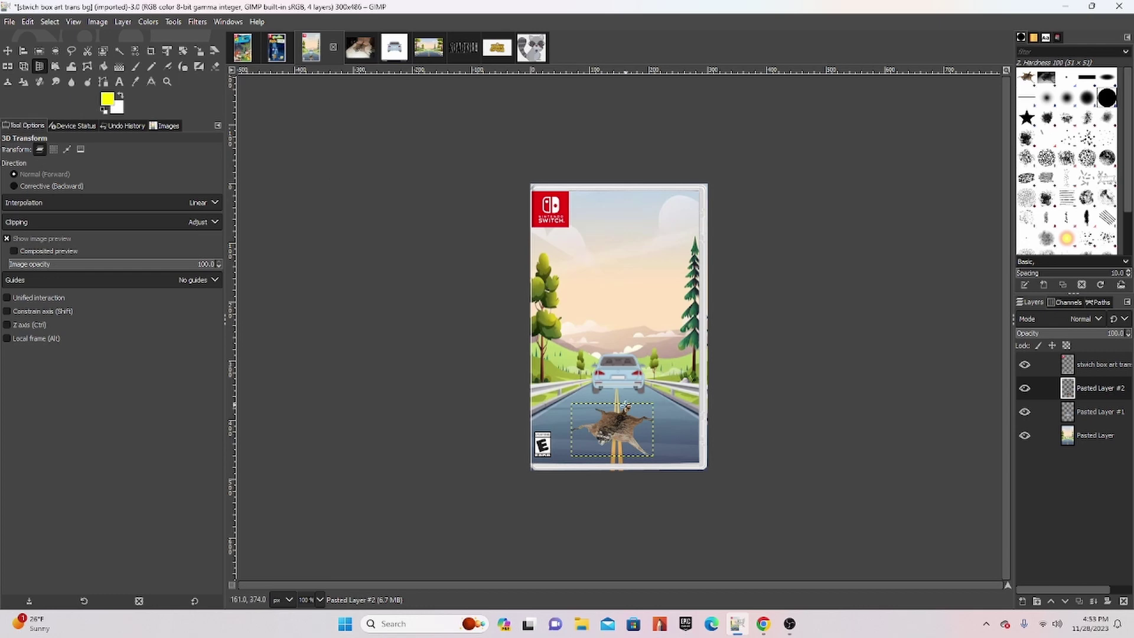
{"action": "mouse_move", "coordinate": [625, 405]}
{"action": "left_mouse_down"}
{"action": "mouse_move", "coordinate": [627, 347]}
{"action": "mouse_move", "coordinate": [632, 368]}
{"action": "left_mouse_up"}
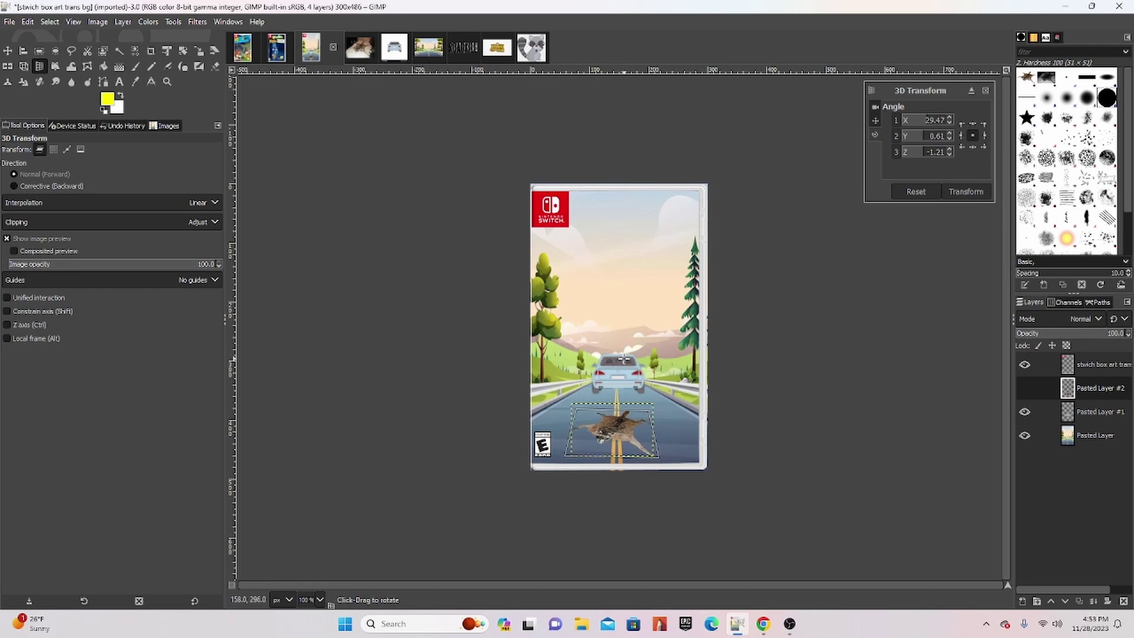
{"action": "left_click", "coordinate": [6, 51]}
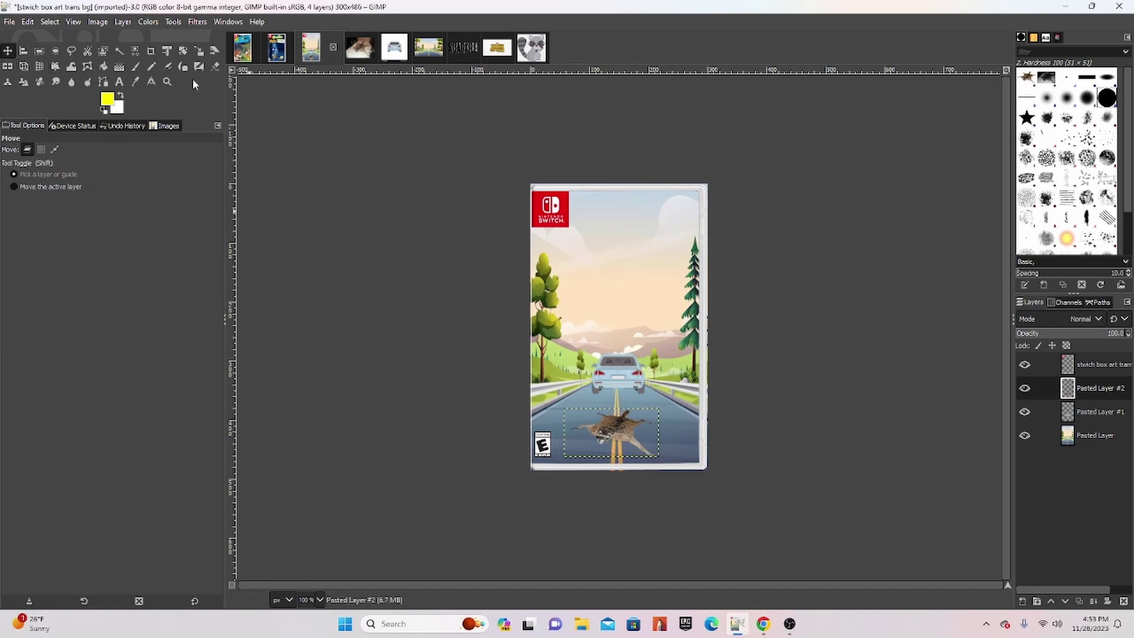
Set the Blur/Sharpen tool's hardness to 61 and bring up the Animal Crossing logo image
{"action": "left_click", "coordinate": [72, 82]}
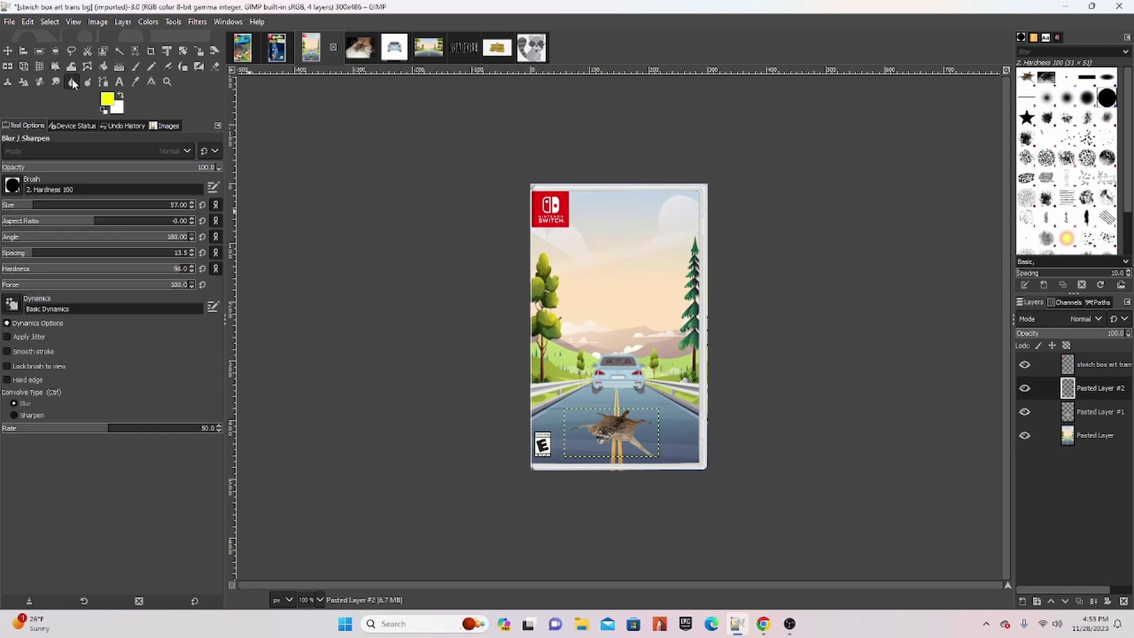
{"action": "left_click", "coordinate": [116, 267]}
{"action": "left_click", "coordinate": [501, 49]}
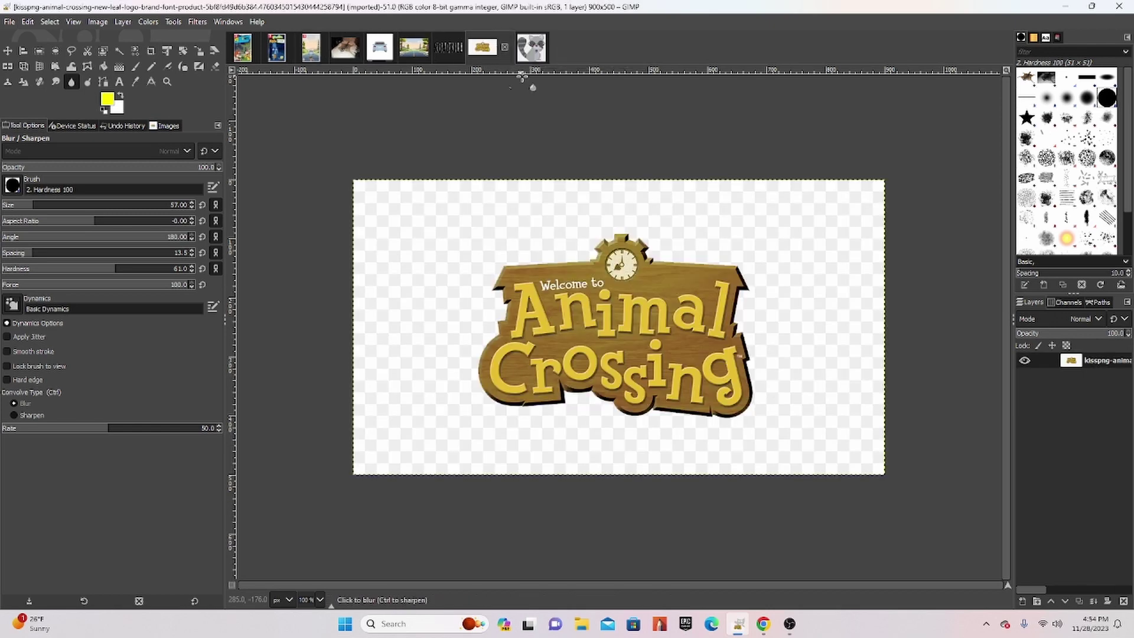
Loosely lasso the Animal Crossing logo, copy it, and paste it onto the box art
{"action": "left_click", "coordinate": [72, 51]}
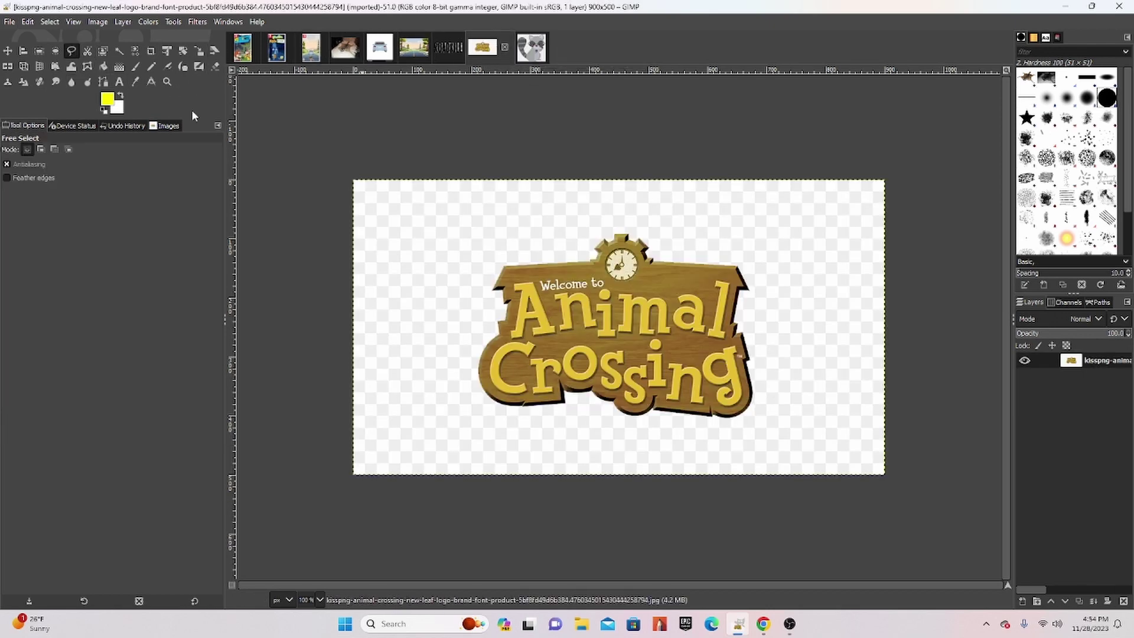
{"action": "mouse_move", "coordinate": [463, 196]}
{"action": "left_mouse_down"}
{"action": "mouse_move", "coordinate": [496, 454]}
{"action": "mouse_move", "coordinate": [886, 321]}
{"action": "mouse_move", "coordinate": [533, 191]}
{"action": "left_mouse_up"}
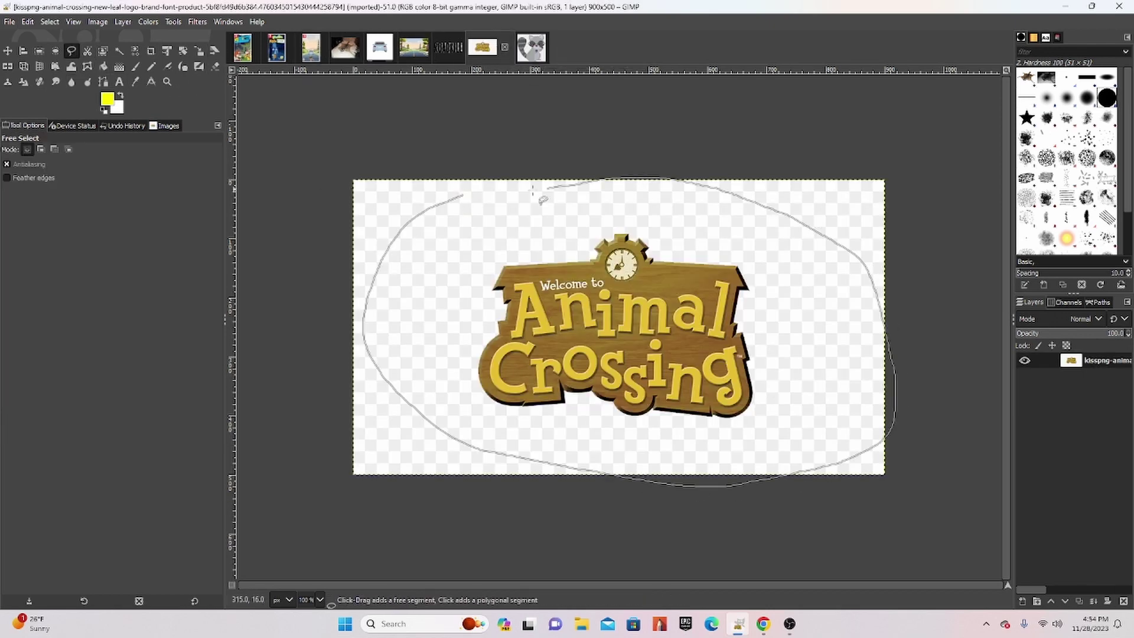
{"action": "left_click", "coordinate": [470, 204]}
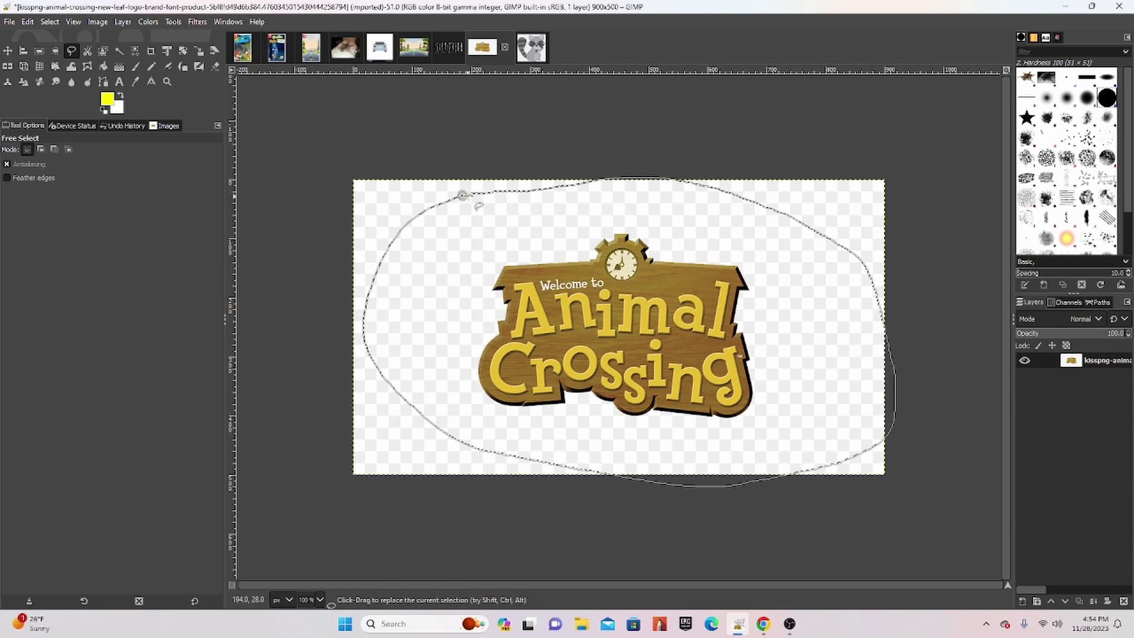
{"action": "key", "text": "ctrl+c"}
{"action": "left_click", "coordinate": [310, 47]}
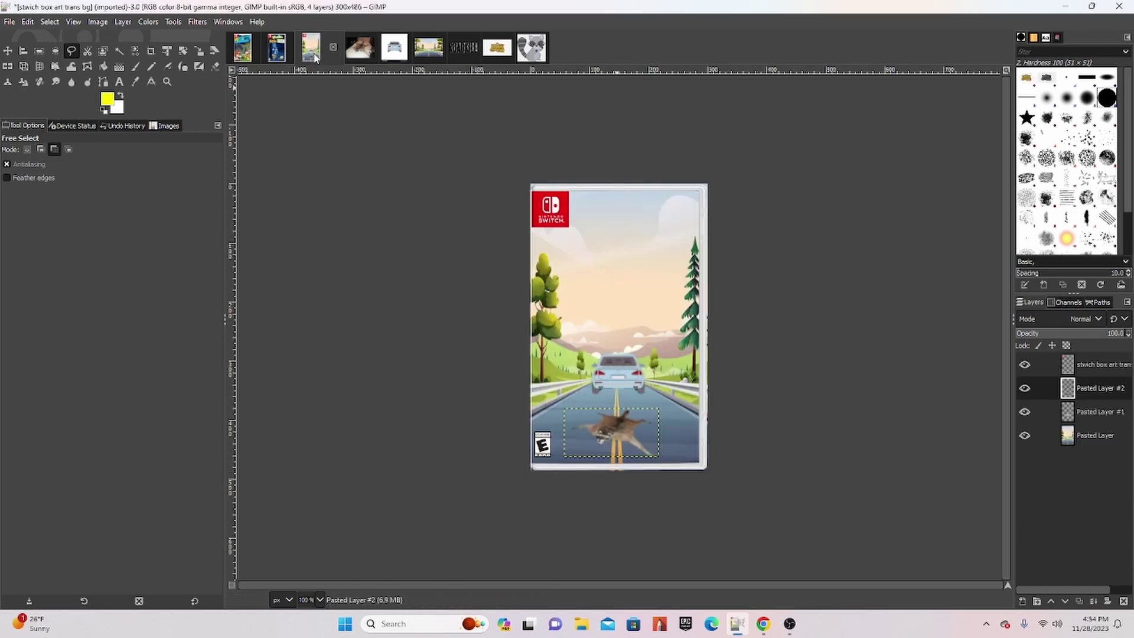
{"action": "key", "text": "ctrl+v"}
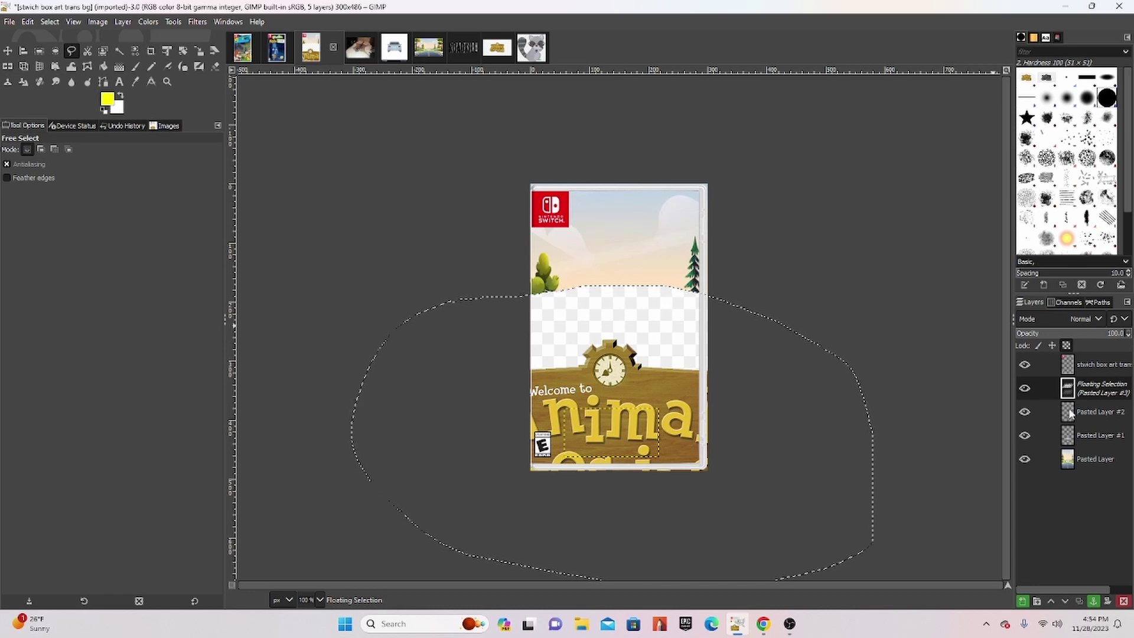
Discard the rough paste, clear the loose selection, and start a path on the logo's left edge
{"action": "left_click", "coordinate": [1123, 602]}
{"action": "left_click", "coordinate": [507, 59]}
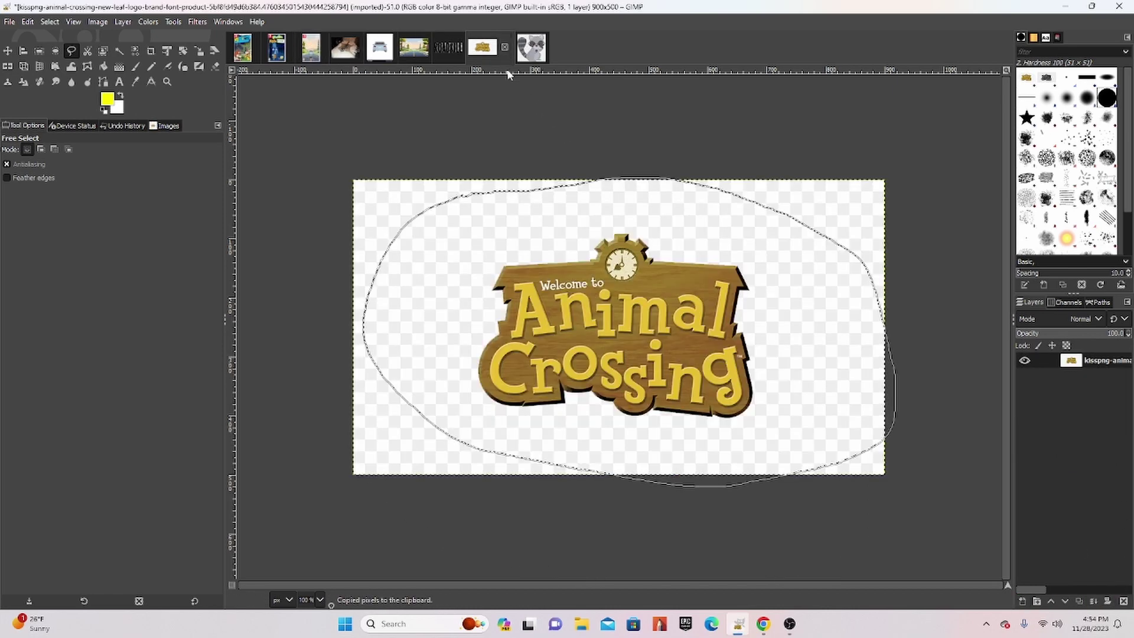
{"action": "key", "text": "ctrl+z"}
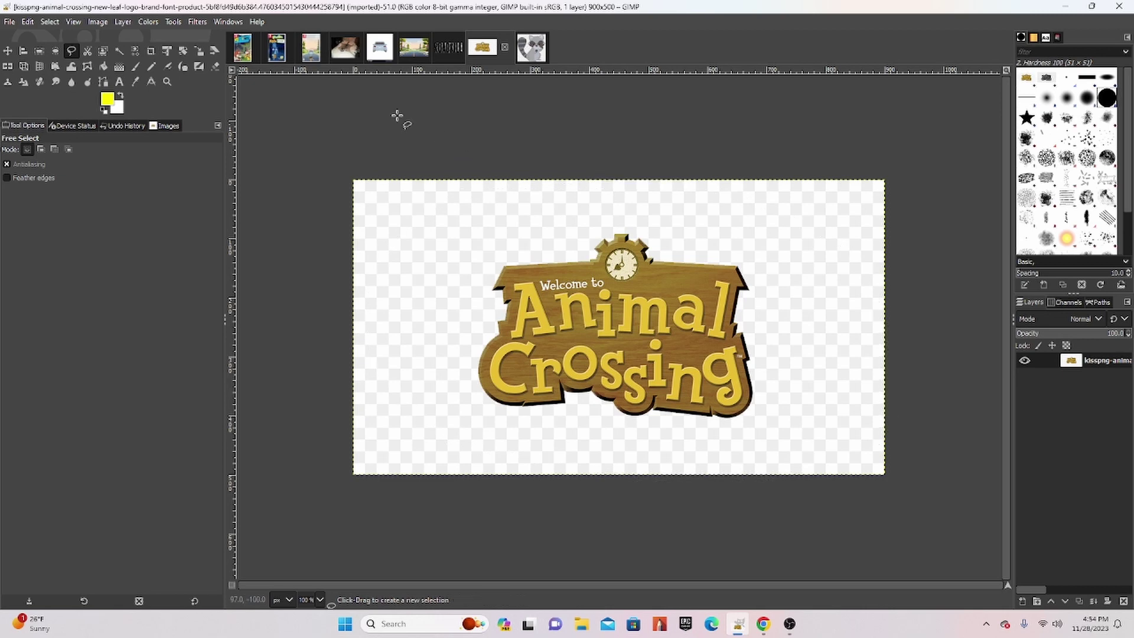
{"action": "left_click", "coordinate": [103, 82]}
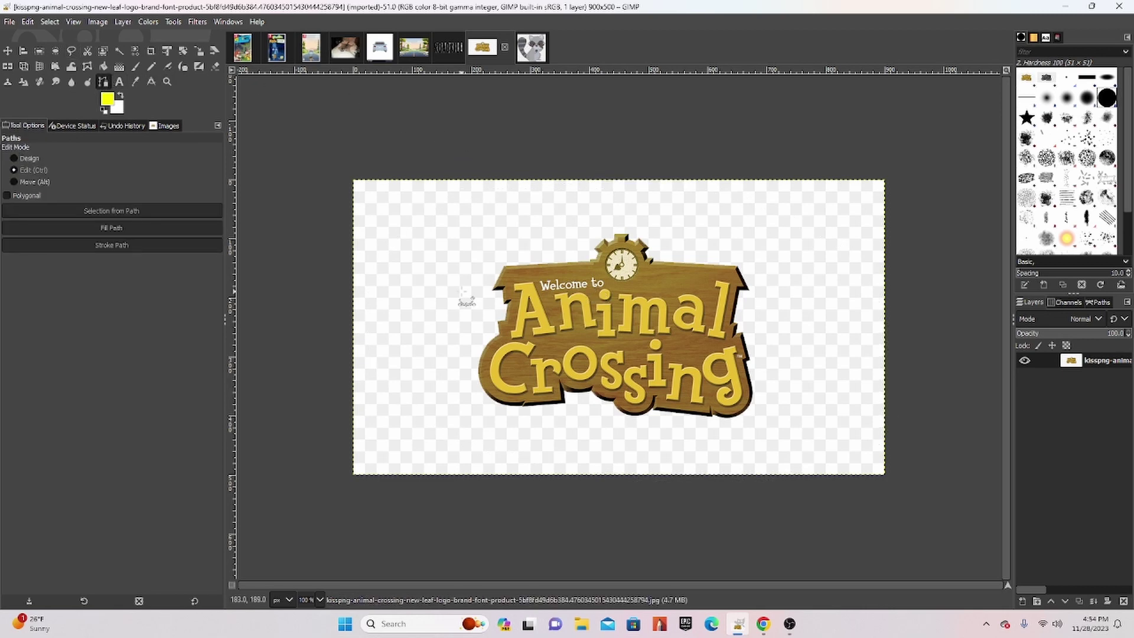
{"action": "scroll", "coordinate": [467, 302], "scroll_direction": "up", "scroll_amount": 3}
{"action": "left_click", "coordinate": [601, 329]}
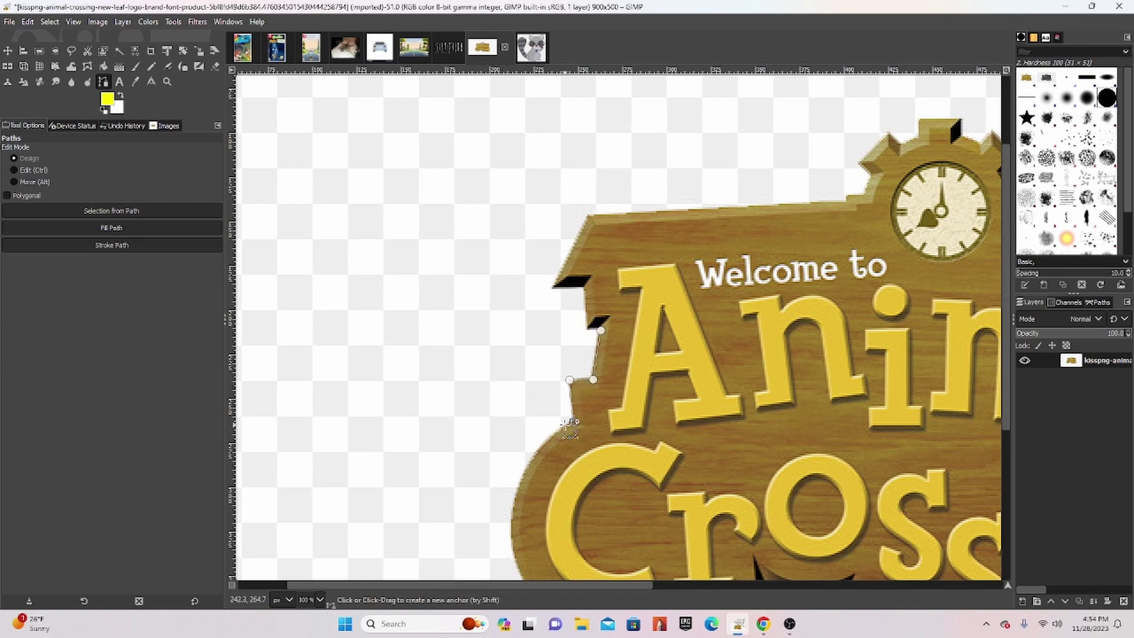
{"action": "left_click", "coordinate": [764, 624]}
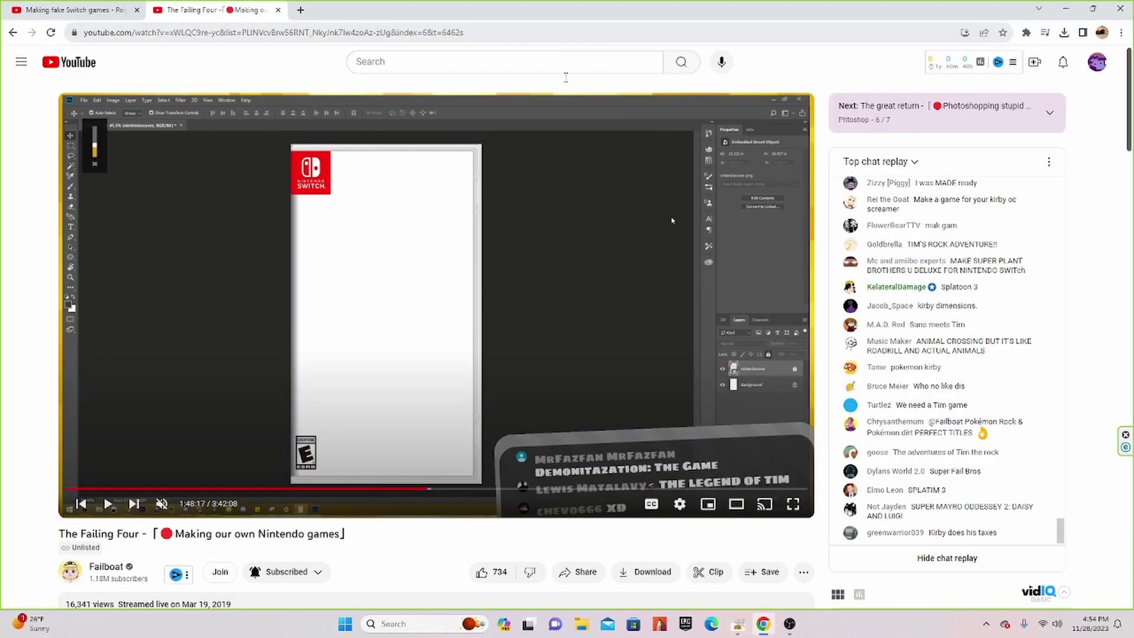
{"action": "left_click", "coordinate": [1068, 8]}
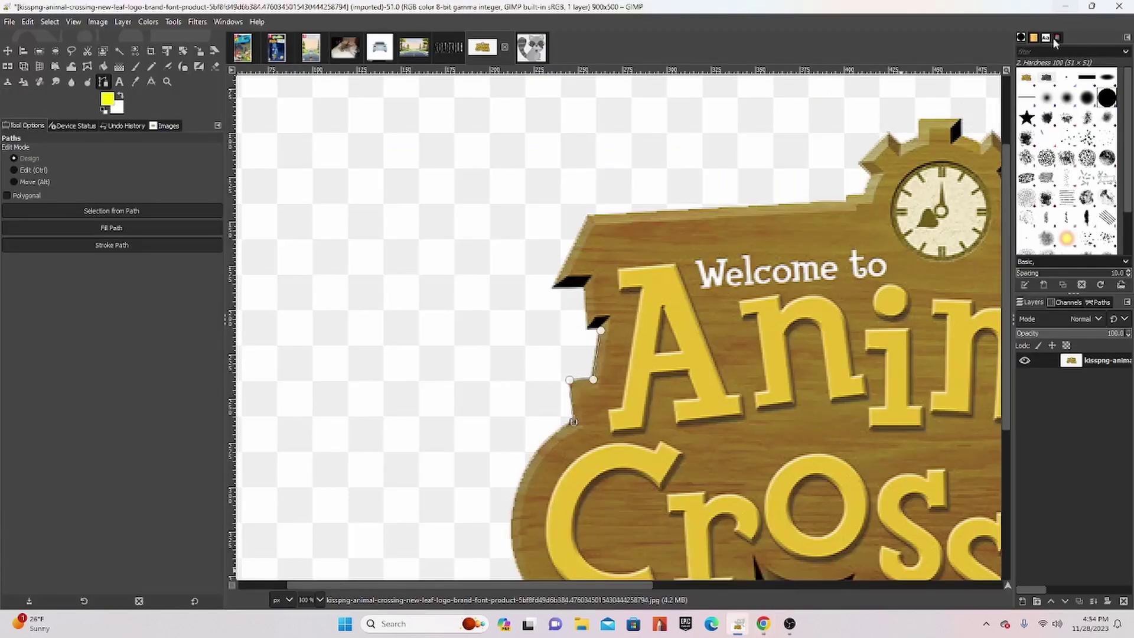
Trace path anchors down the logo's left and lower-left edge
{"action": "left_click", "coordinate": [525, 466]}
{"action": "left_click", "coordinate": [509, 520]}
{"action": "scroll", "coordinate": [509, 520], "scroll_direction": "down", "scroll_amount": 5}
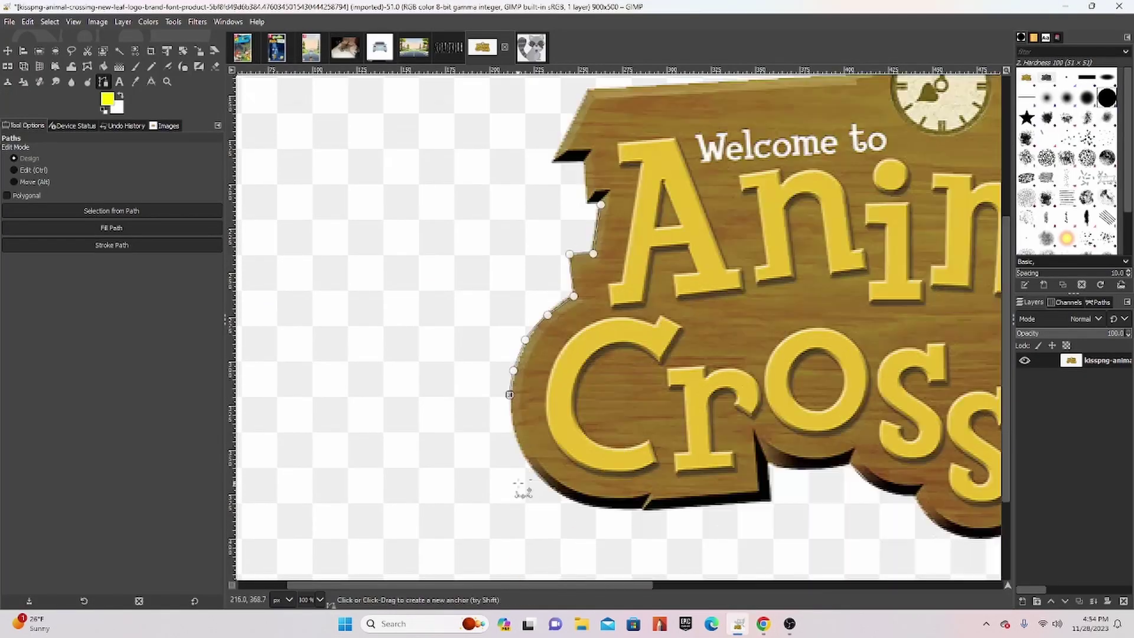
{"action": "left_click", "coordinate": [525, 318]}
{"action": "left_click", "coordinate": [531, 330]}
{"action": "left_click", "coordinate": [552, 349]}
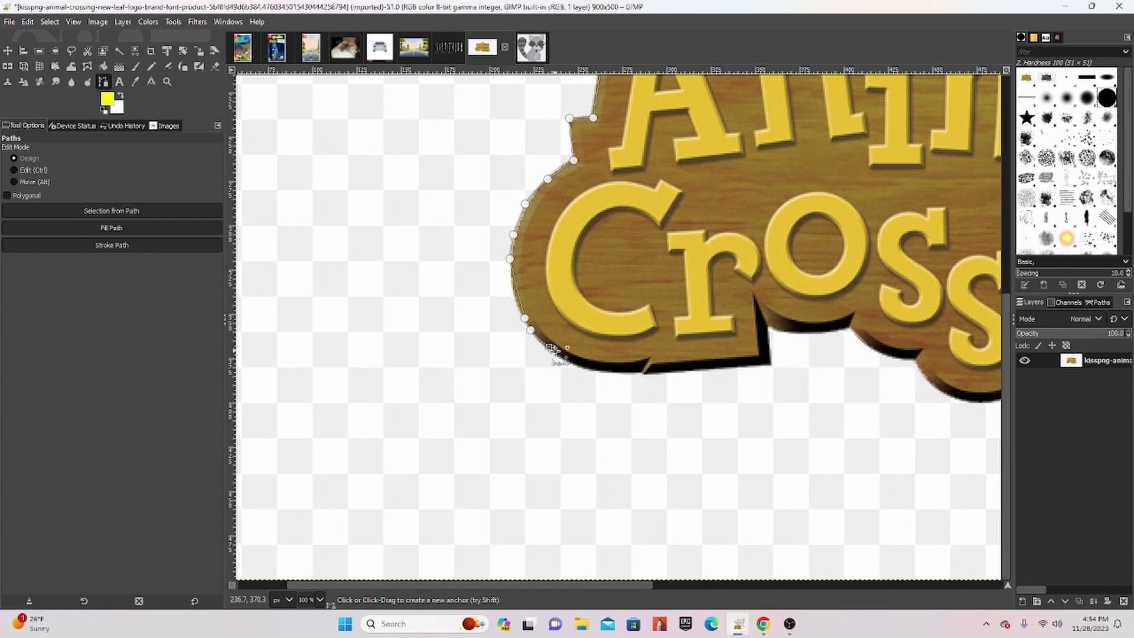
{"action": "left_click", "coordinate": [578, 366]}
Continue the path along the logo's bottom edge, past the notch
{"action": "left_click", "coordinate": [617, 374]}
{"action": "left_click", "coordinate": [654, 375]}
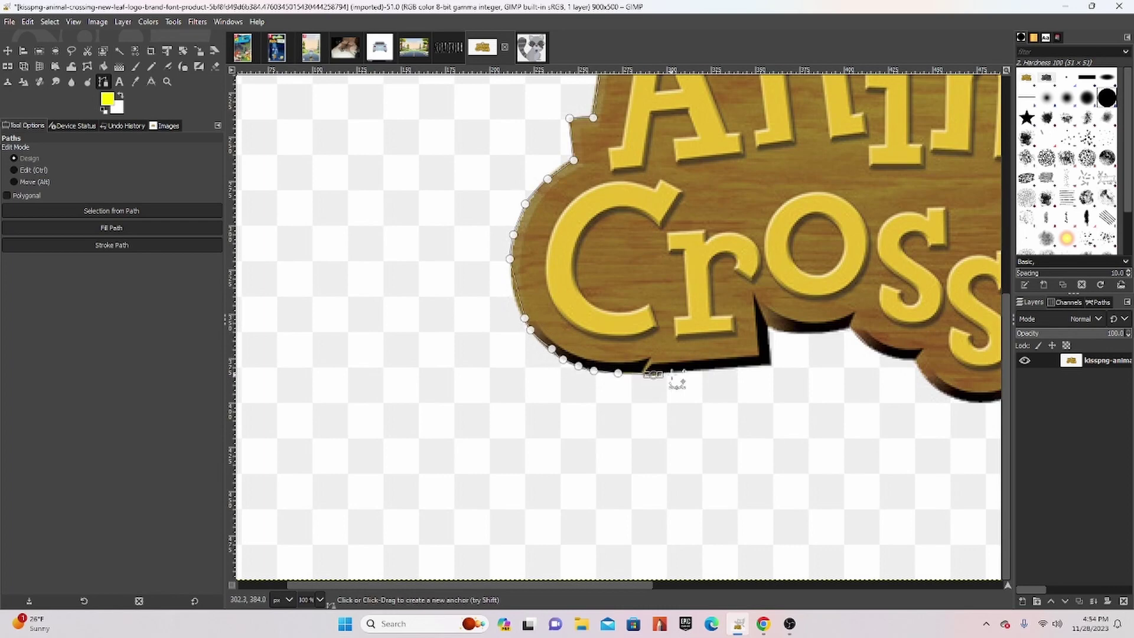
{"action": "left_click", "coordinate": [716, 371]}
{"action": "left_click", "coordinate": [768, 359]}
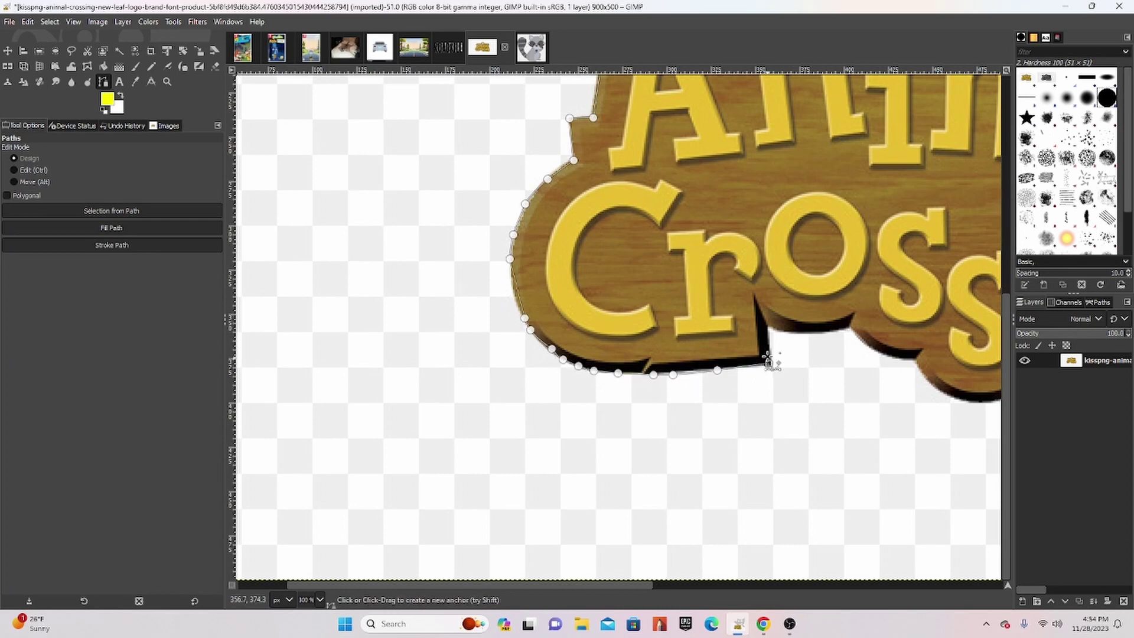
{"action": "left_click", "coordinate": [778, 330]}
{"action": "left_click", "coordinate": [809, 333]}
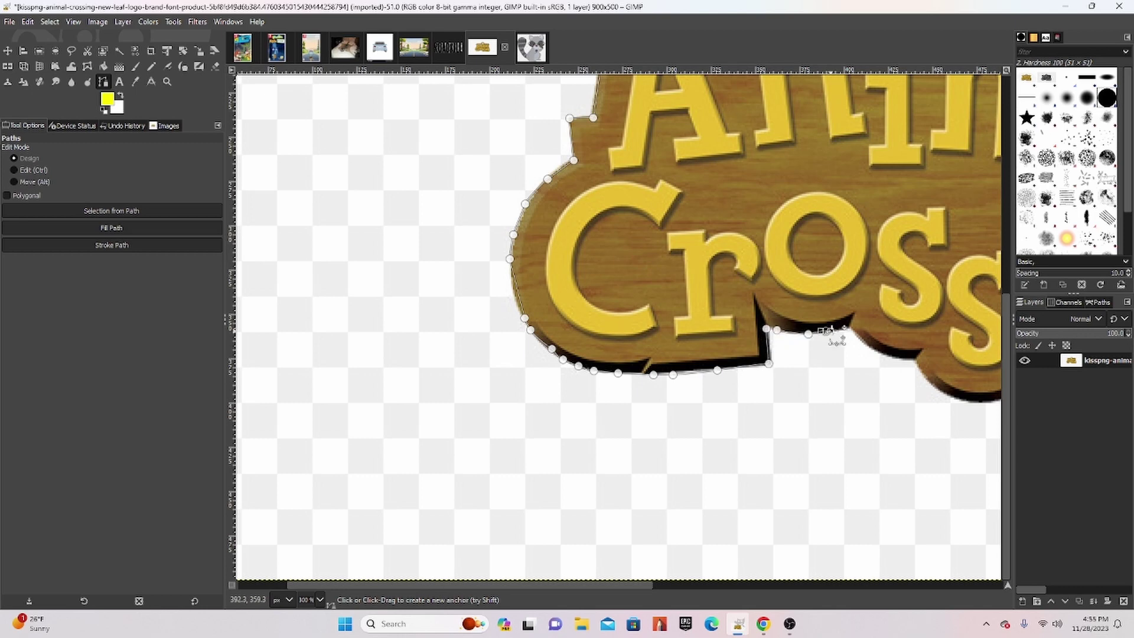
{"action": "left_click", "coordinate": [846, 330]}
{"action": "left_click", "coordinate": [855, 324]}
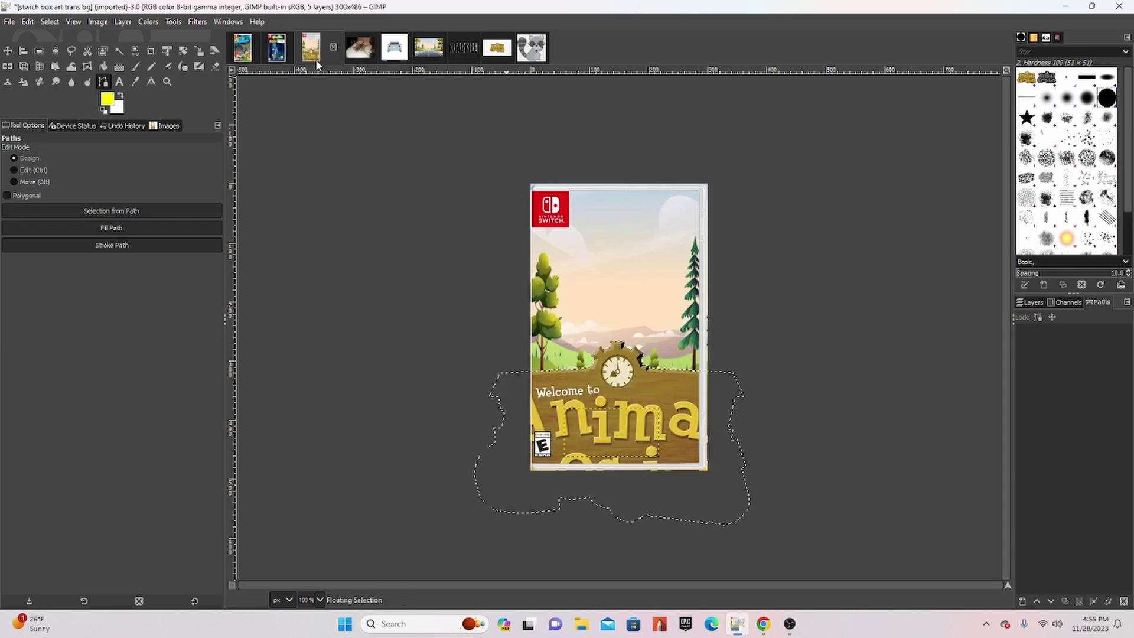
Shrink the pasted Animal Crossing logo to 129 by 86 pixels at the box top
{"action": "left_click", "coordinate": [199, 51]}
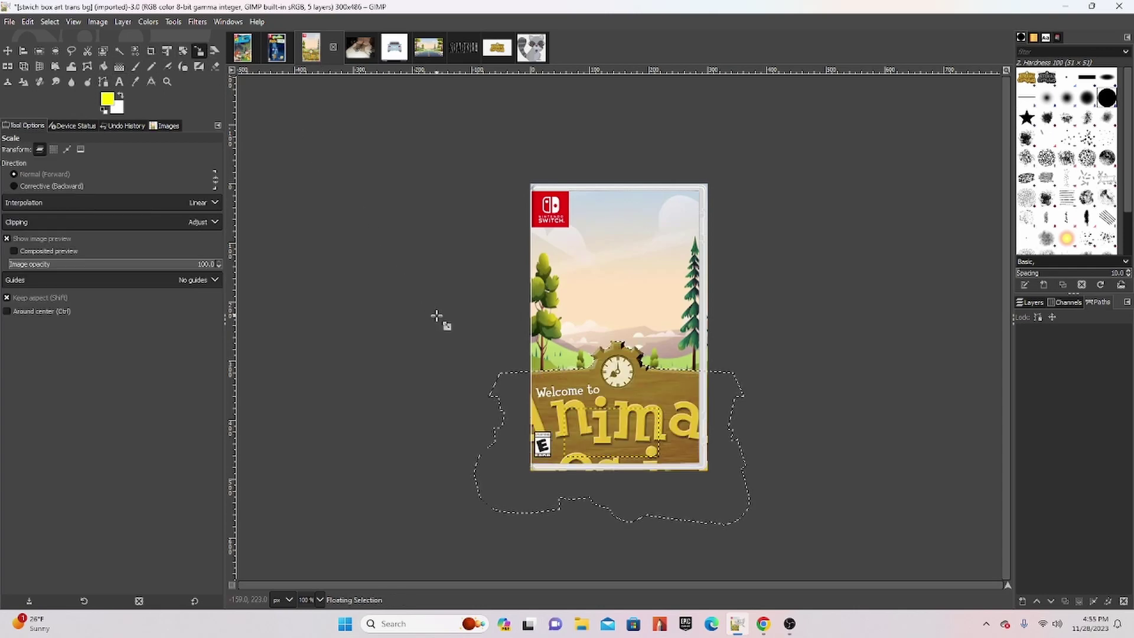
{"action": "left_click", "coordinate": [574, 418]}
{"action": "mouse_move", "coordinate": [574, 418]}
{"action": "left_mouse_down"}
{"action": "mouse_move", "coordinate": [677, 478]}
{"action": "mouse_move", "coordinate": [615, 227]}
{"action": "left_mouse_up"}
{"action": "key", "text": "m"}
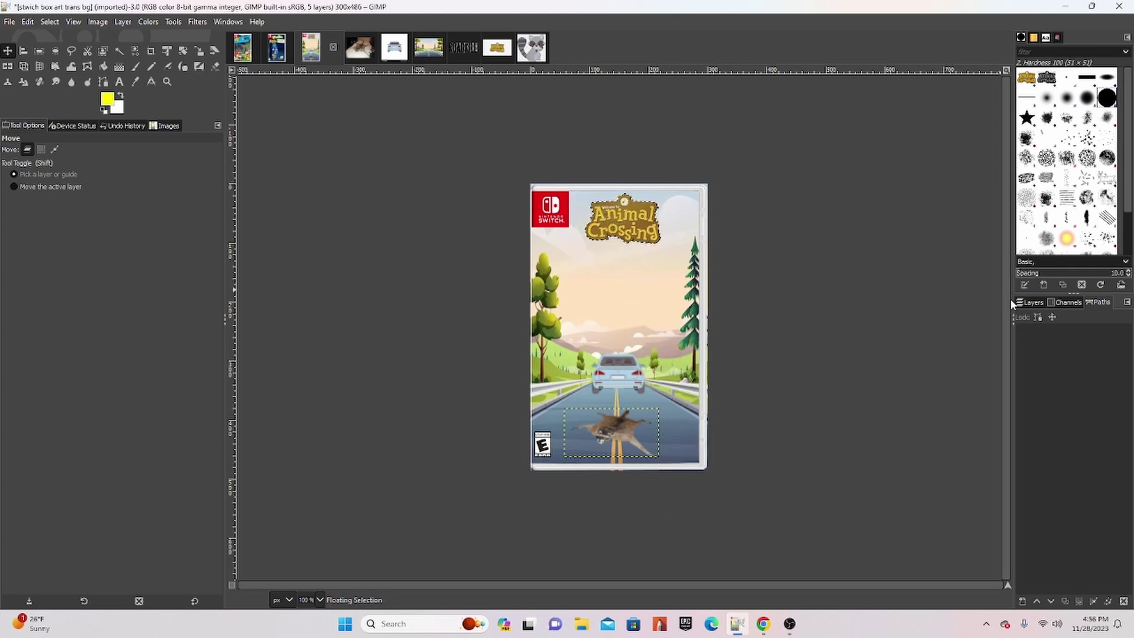
Anchor the logo as its own layer and bring up the ROADKILL image
{"action": "left_click", "coordinate": [1029, 305]}
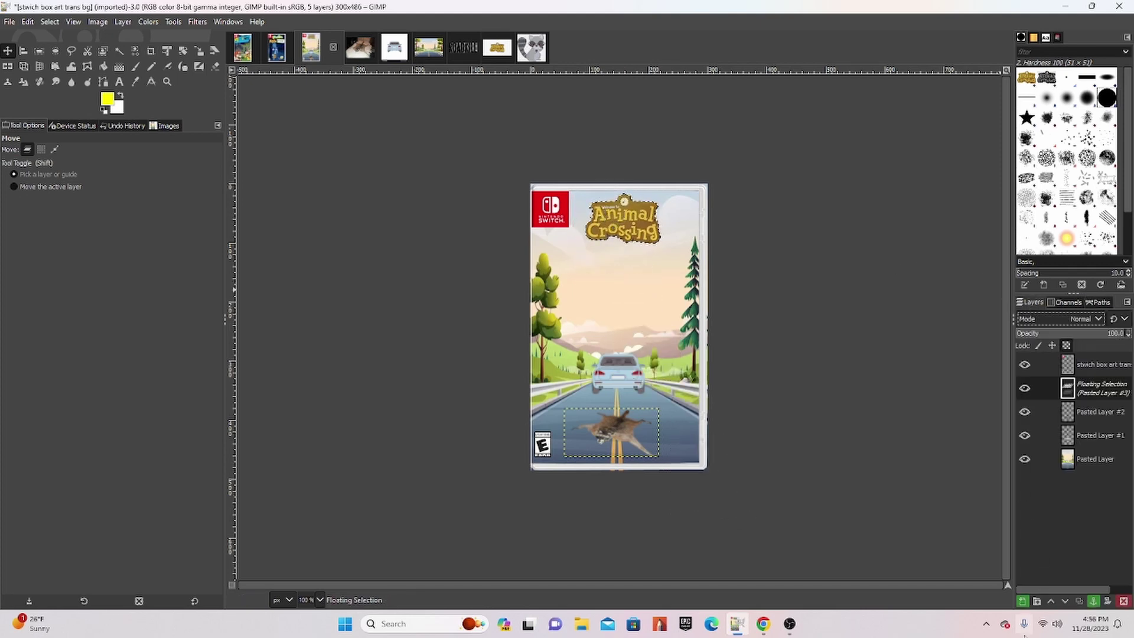
{"action": "left_click", "coordinate": [1022, 600]}
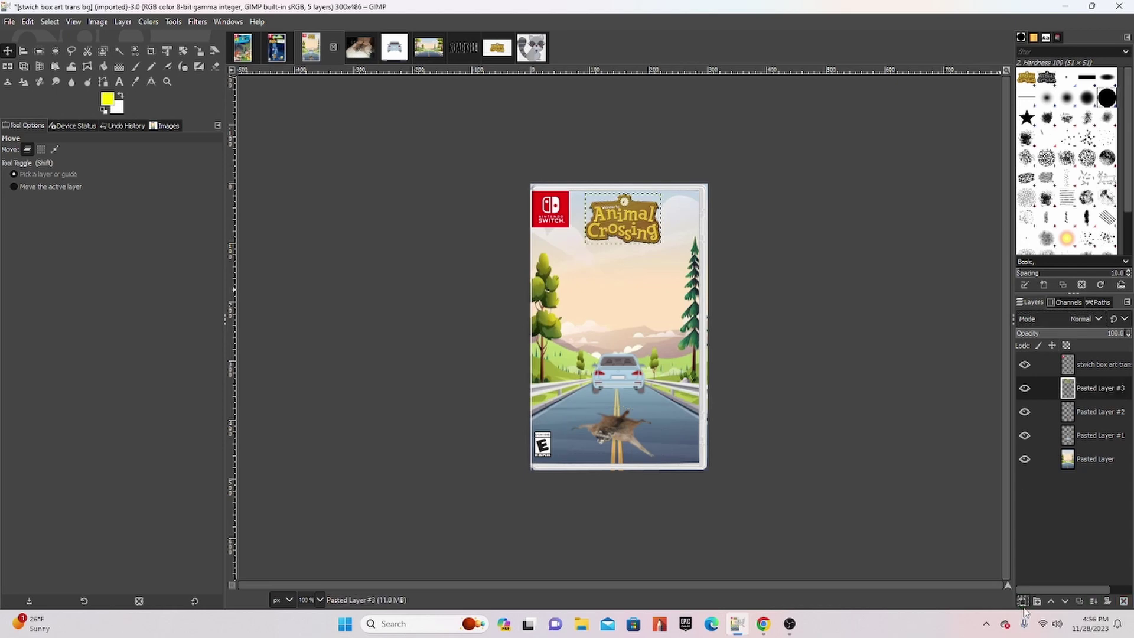
{"action": "left_click", "coordinate": [462, 59]}
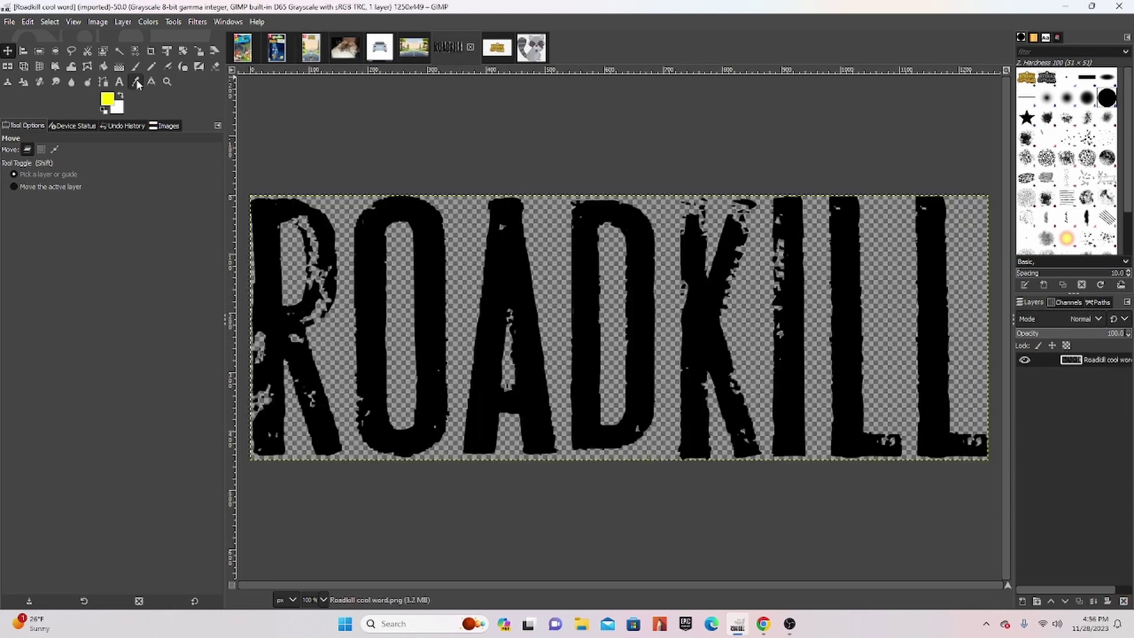
Lasso the ROADKILL word, copy it, and paste it onto the Switch box art
{"action": "left_click", "coordinate": [104, 84]}
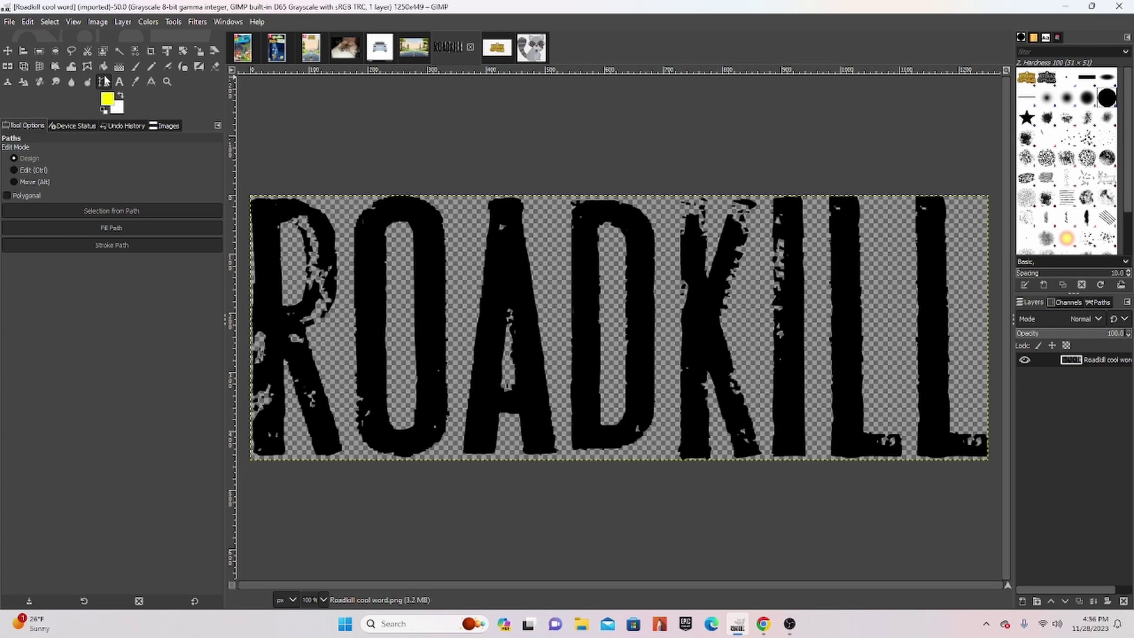
{"action": "left_click", "coordinate": [71, 51]}
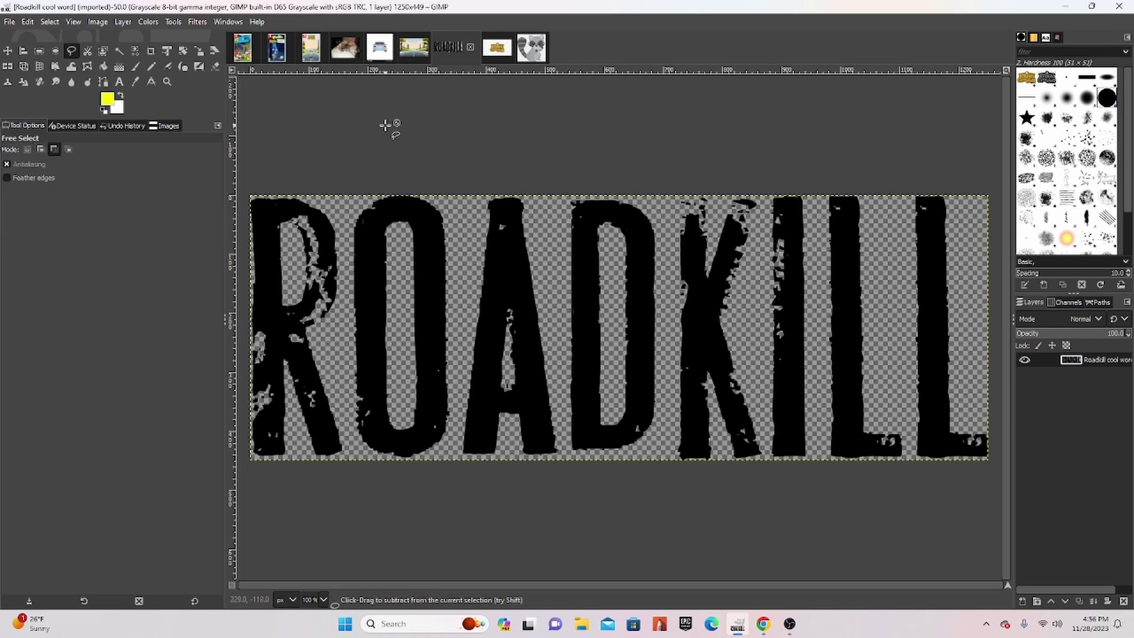
{"action": "scroll", "coordinate": [384, 130], "scroll_direction": "down", "scroll_amount": 2, "text": "ctrl"}
{"action": "mouse_move", "coordinate": [359, 118]}
{"action": "left_mouse_down"}
{"action": "mouse_move", "coordinate": [567, 403]}
{"action": "mouse_move", "coordinate": [378, 117]}
{"action": "mouse_move", "coordinate": [360, 119]}
{"action": "left_mouse_up"}
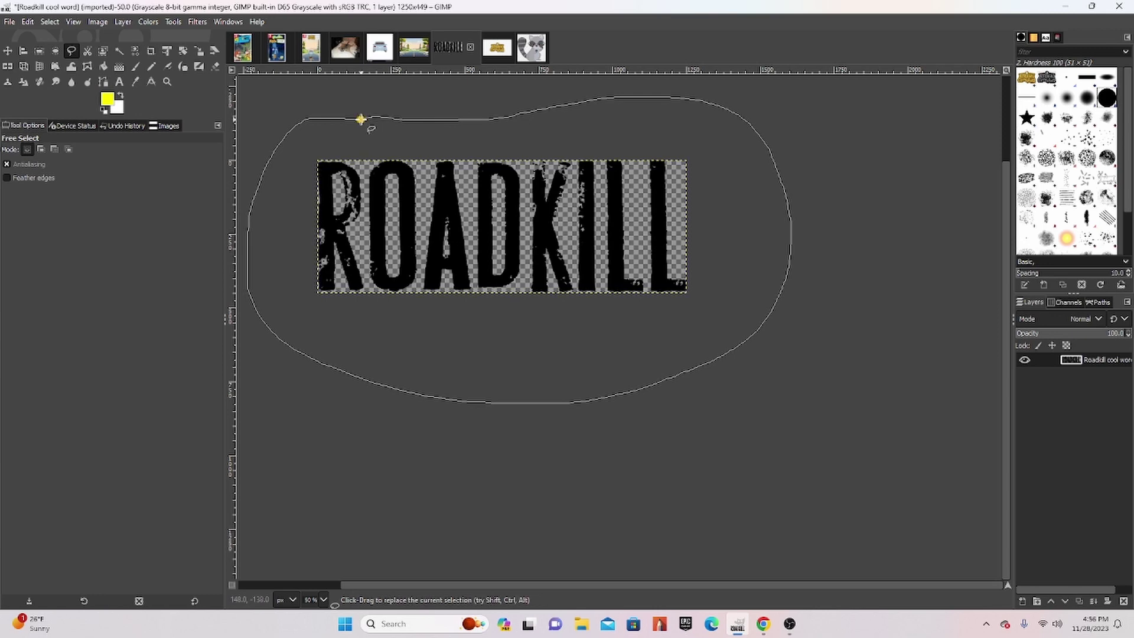
{"action": "key", "text": "ctrl+c"}
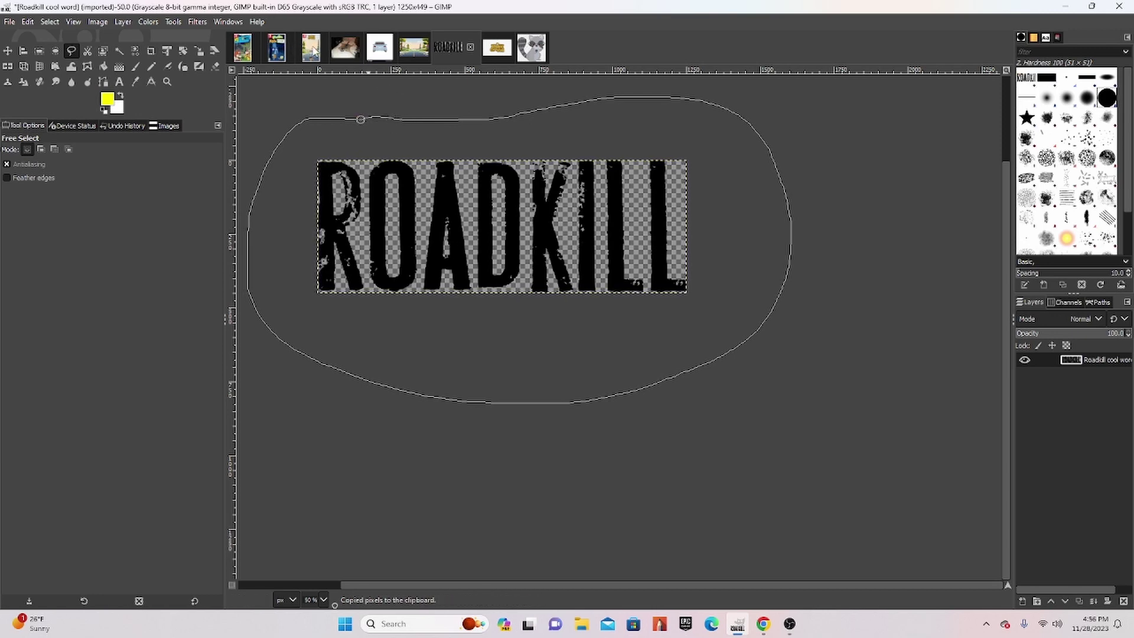
{"action": "left_click", "coordinate": [312, 51]}
{"action": "key", "text": "ctrl+v"}
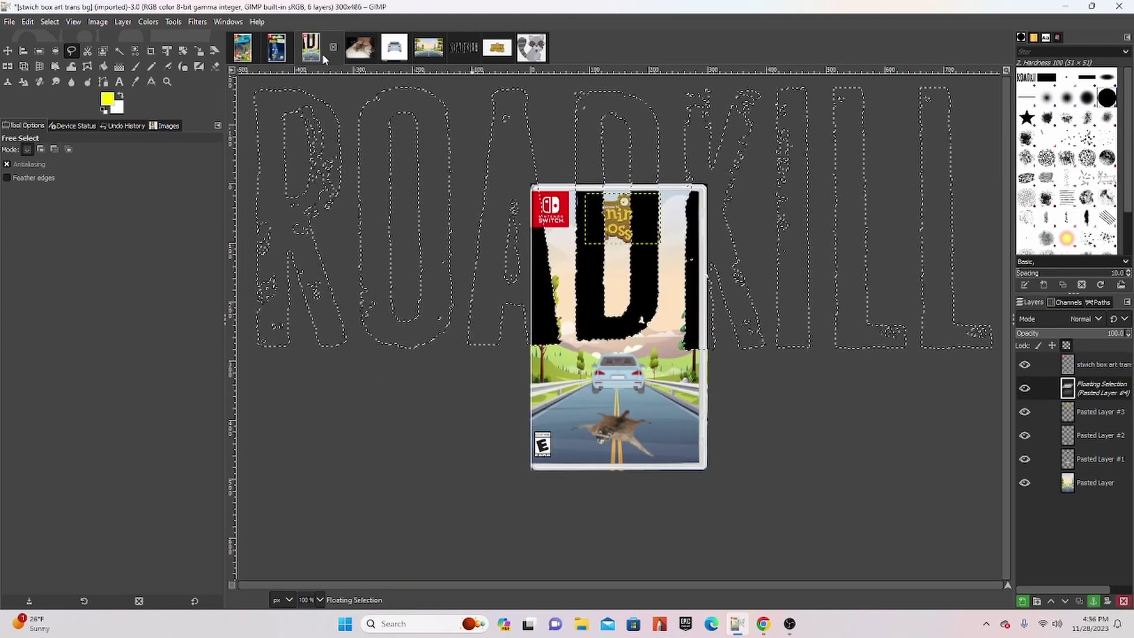
Shrink ROADKILL to 106 by 38 pixels and place it below the logo
{"action": "left_click", "coordinate": [199, 51]}
{"action": "mouse_move", "coordinate": [362, 127]}
{"action": "left_mouse_down"}
{"action": "mouse_move", "coordinate": [791, 342]}
{"action": "mouse_move", "coordinate": [925, 353]}
{"action": "left_mouse_up"}
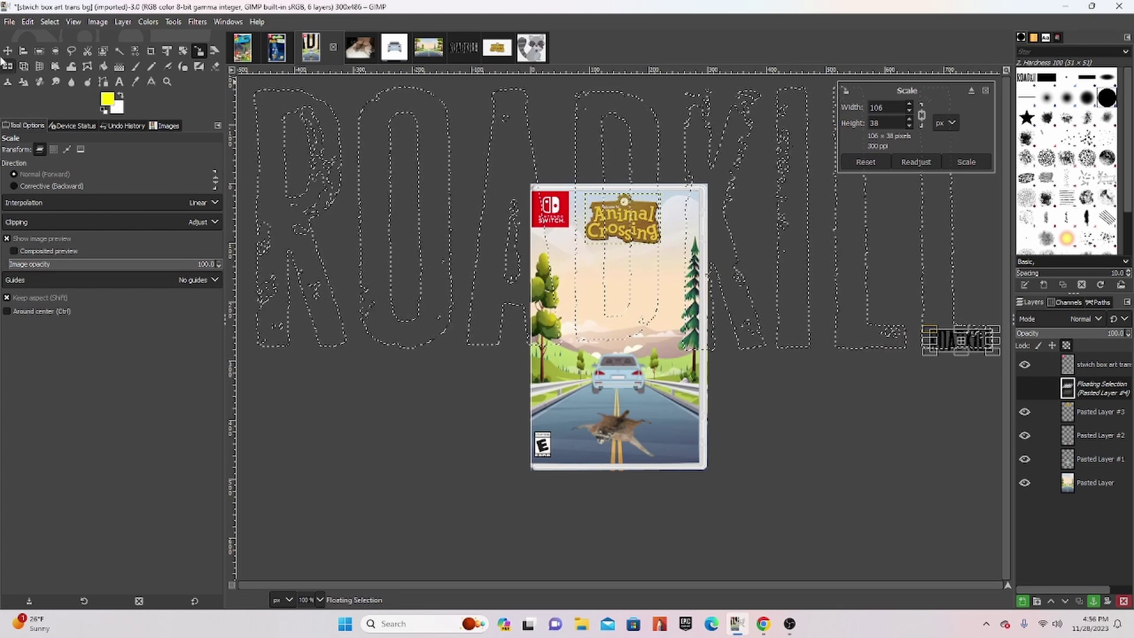
{"action": "key", "text": "m"}
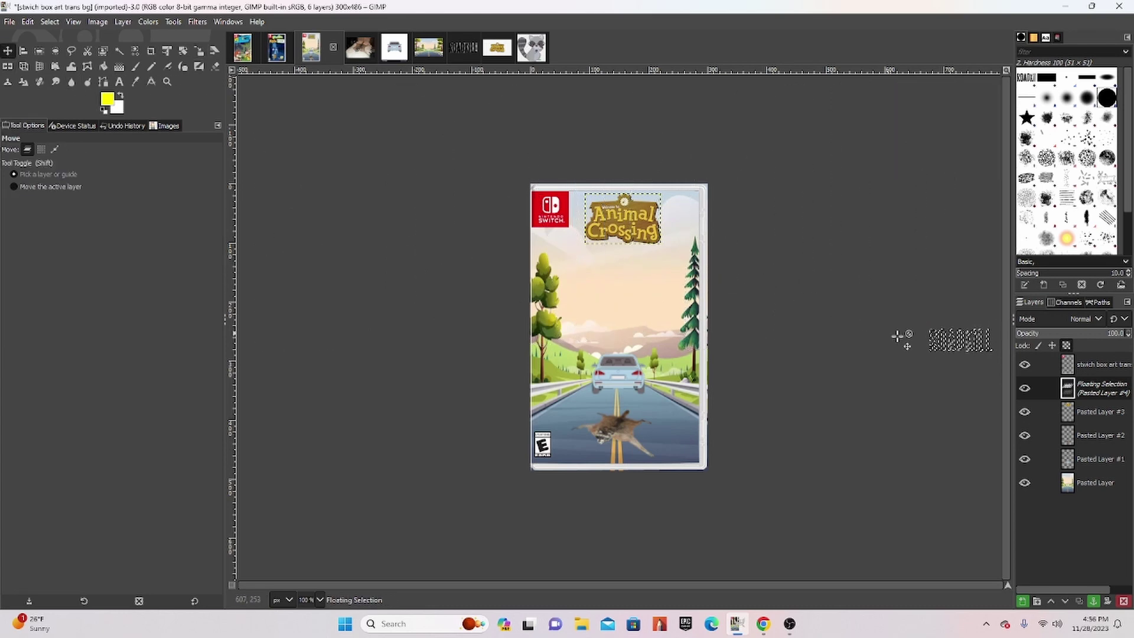
{"action": "left_click_drag", "start_coordinate": [897, 336], "coordinate": [550, 269]}
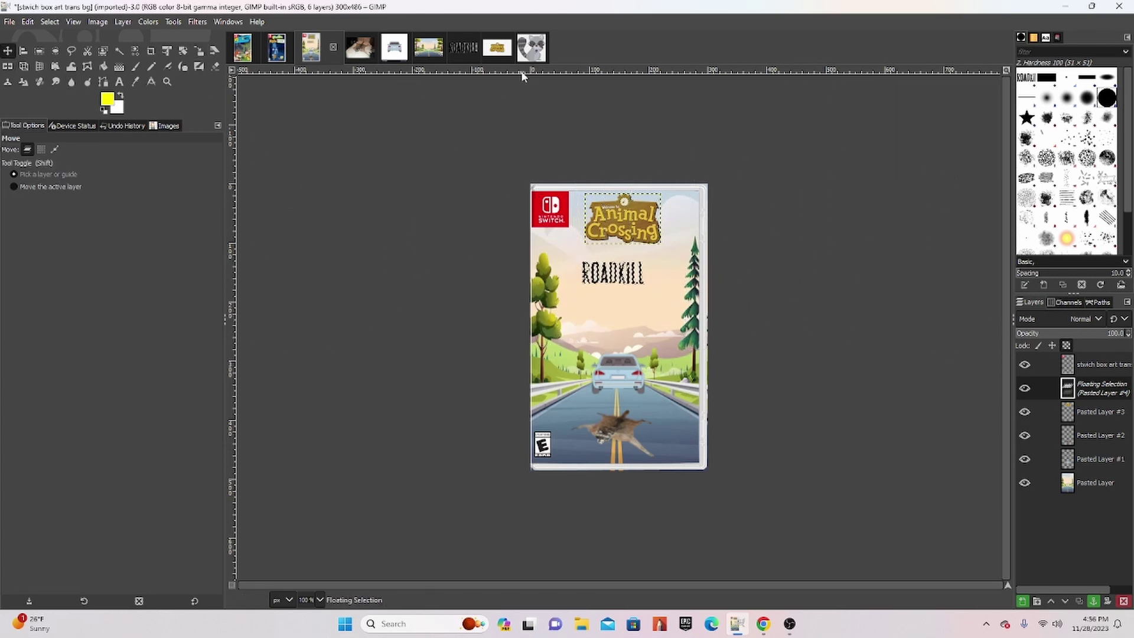
{"action": "left_click", "coordinate": [529, 50]}
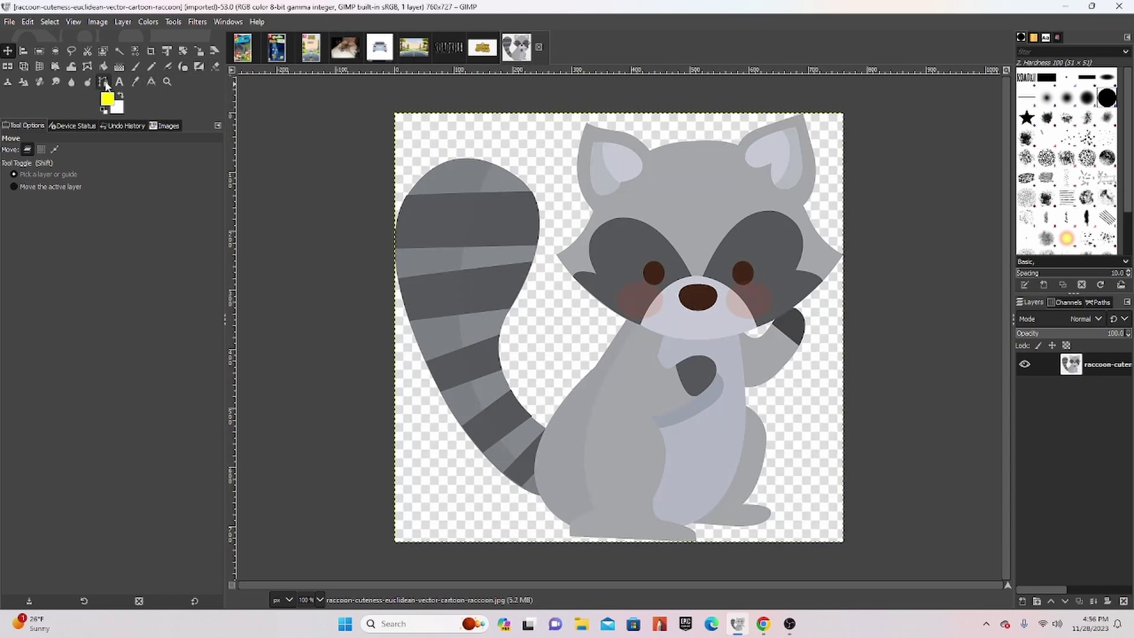
{"action": "left_click", "coordinate": [72, 51]}
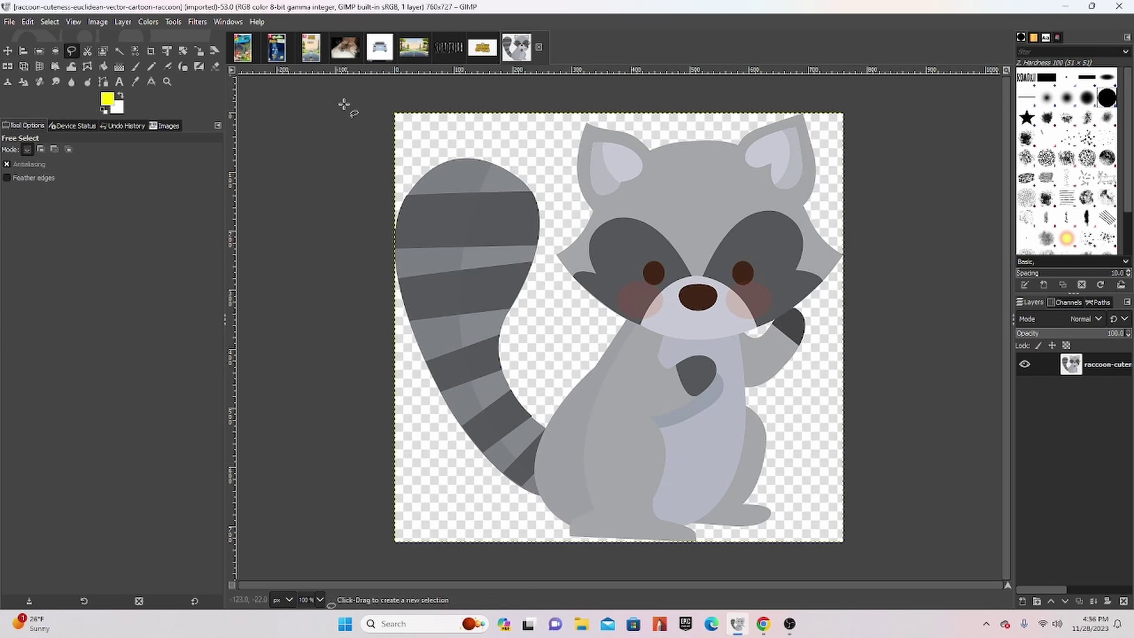
{"action": "left_click", "coordinate": [387, 132]}
{"action": "left_click_drag", "start_coordinate": [545, 265], "coordinate": [537, 386]}
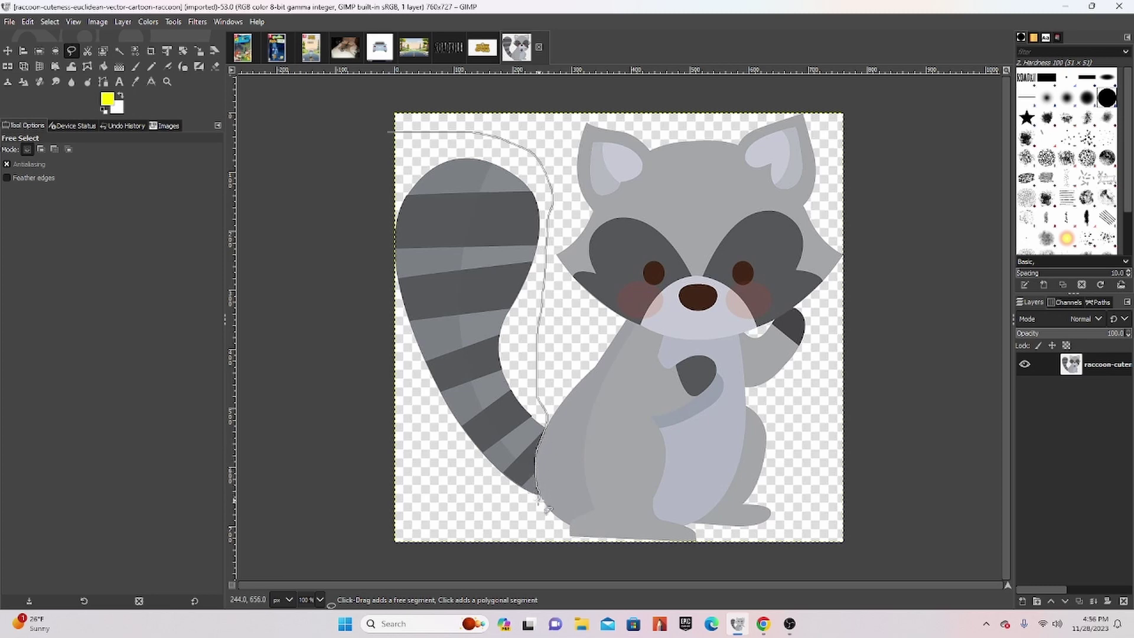
{"action": "mouse_move", "coordinate": [539, 501]}
{"action": "left_mouse_down"}
{"action": "mouse_move", "coordinate": [413, 459]}
{"action": "mouse_move", "coordinate": [329, 183]}
{"action": "mouse_move", "coordinate": [362, 146]}
{"action": "left_mouse_up"}
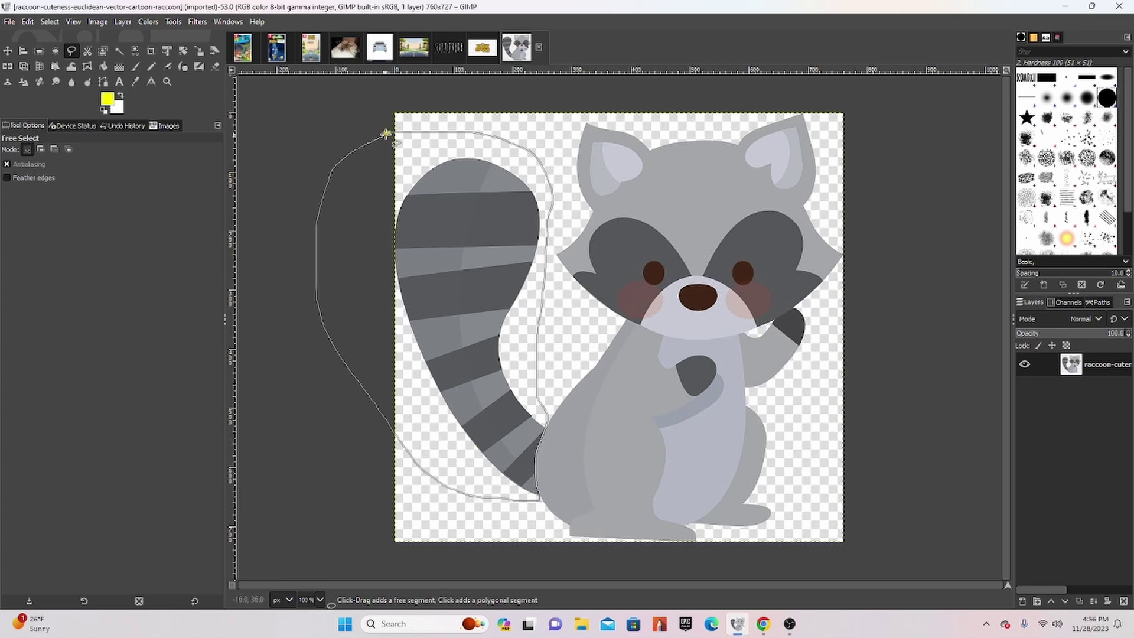
{"action": "key", "text": "Return"}
{"action": "key", "text": "ctrl+c"}
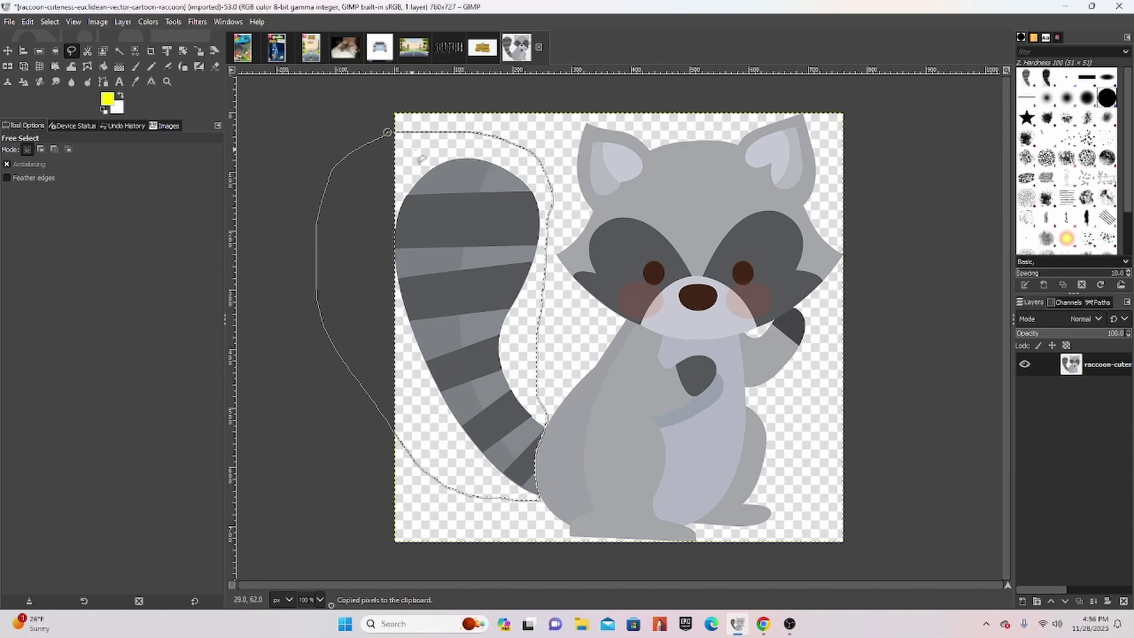
{"action": "left_click", "coordinate": [280, 51]}
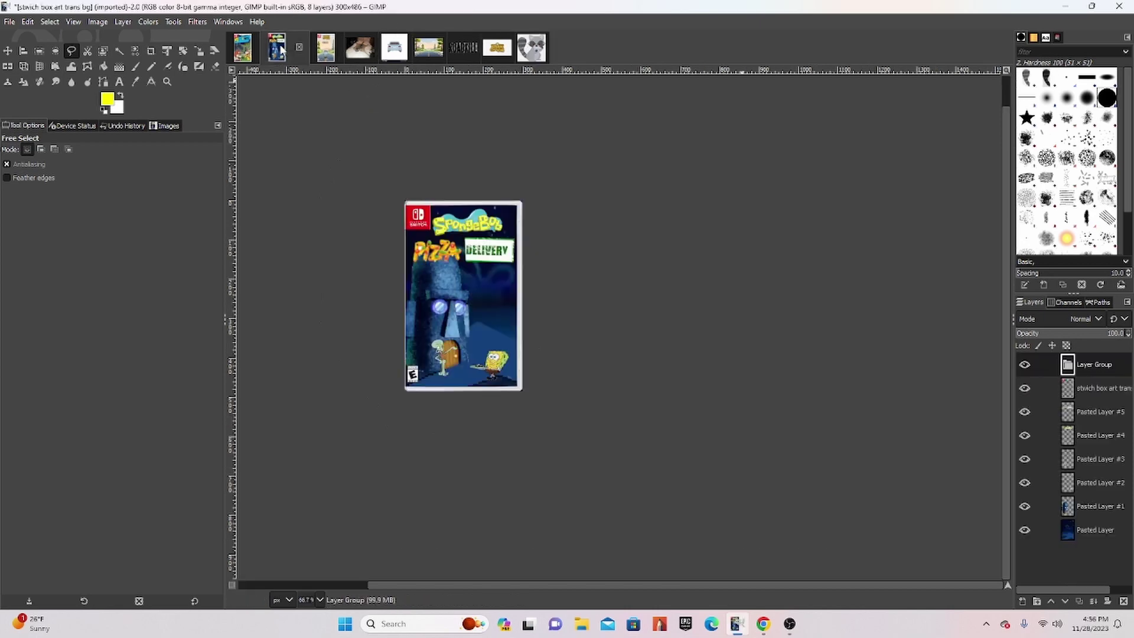
{"action": "left_click", "coordinate": [325, 52]}
{"action": "key", "text": "ctrl+v"}
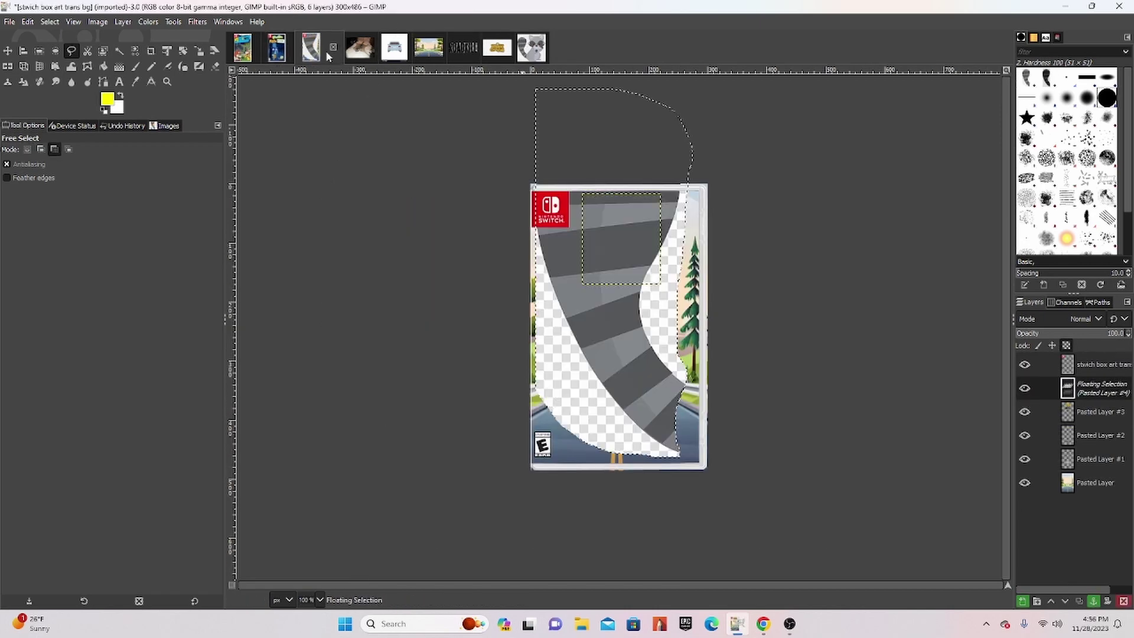
{"action": "left_click", "coordinate": [1124, 601]}
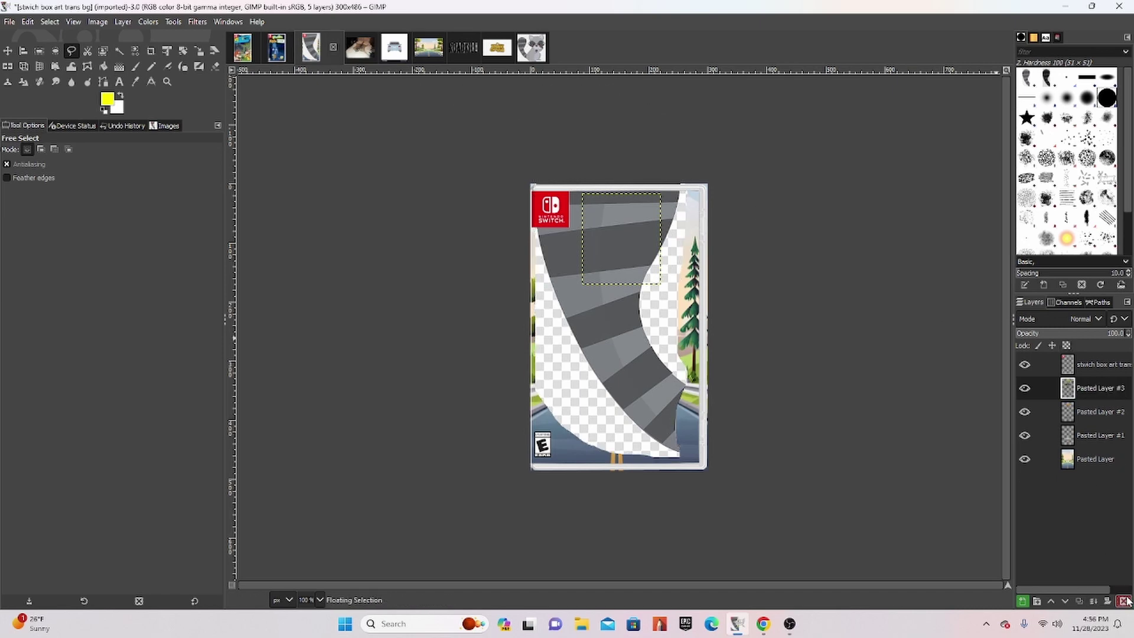
{"action": "left_click", "coordinate": [522, 46]}
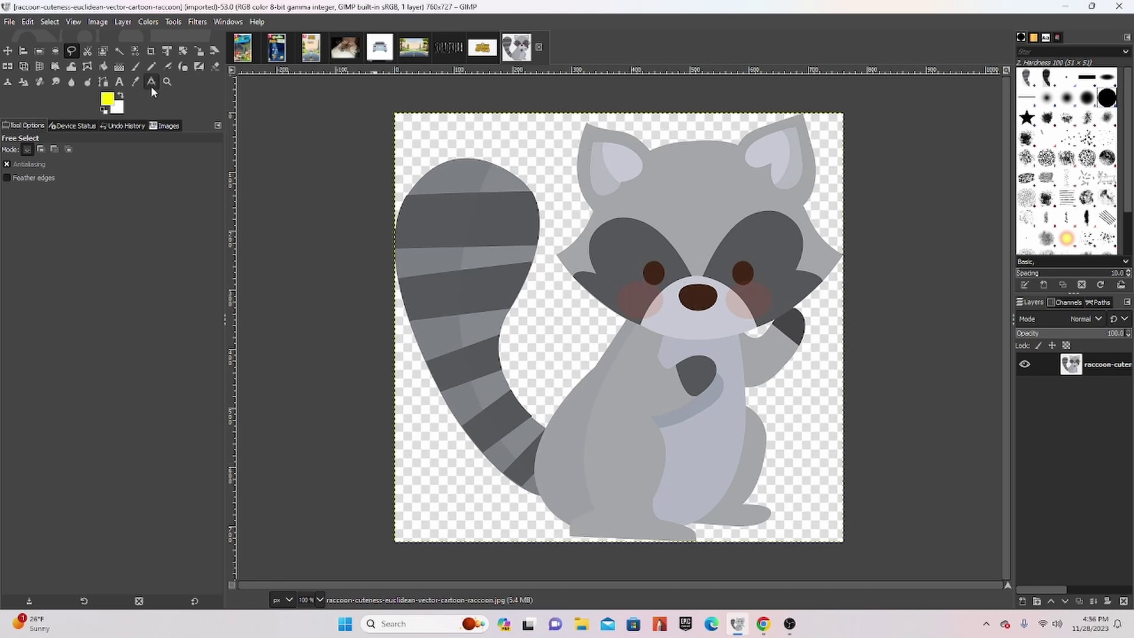
Trace a path around a section of the raccoon's striped tail
{"action": "left_click", "coordinate": [103, 82]}
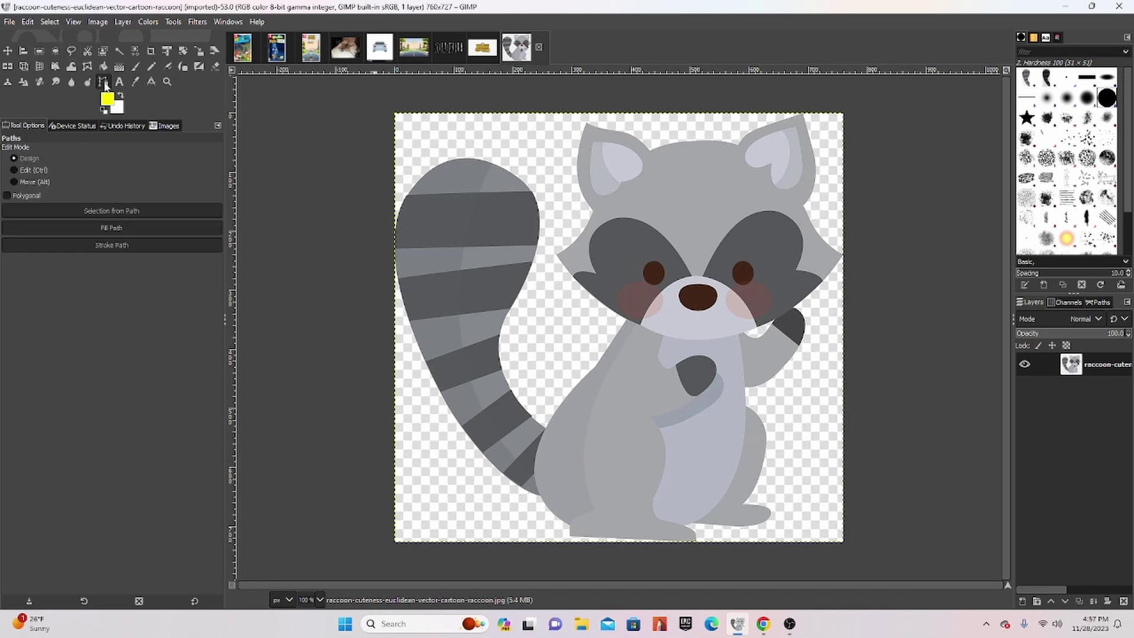
{"action": "scroll", "coordinate": [525, 378], "scroll_direction": "up", "scroll_amount": 3}
{"action": "scroll", "coordinate": [519, 367], "scroll_direction": "down", "scroll_amount": 5}
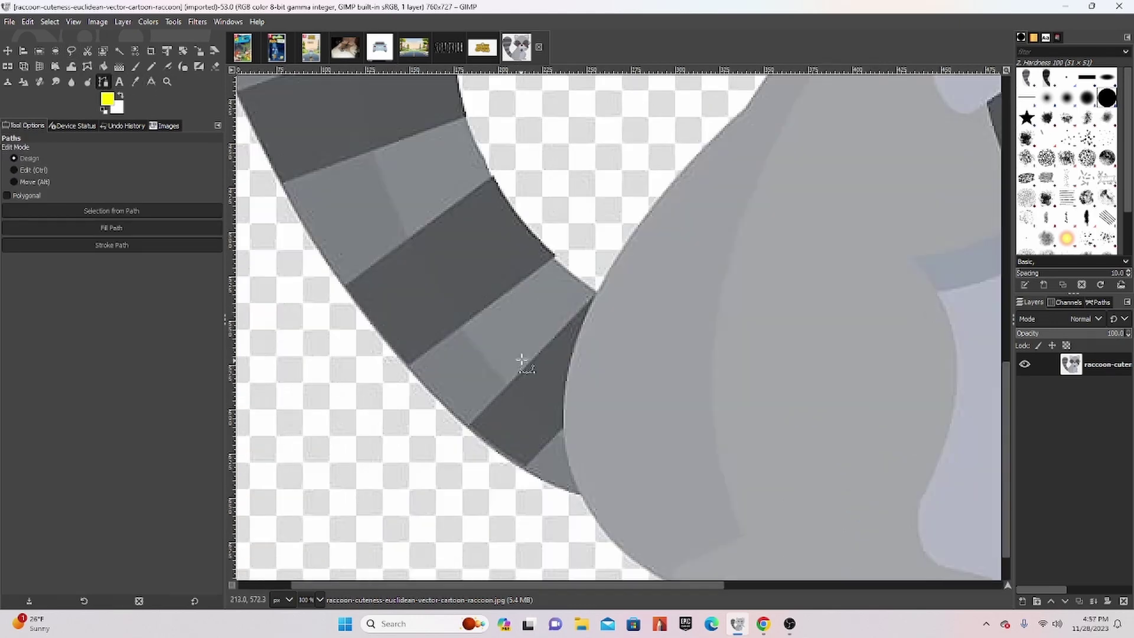
{"action": "left_click", "coordinate": [597, 292]}
{"action": "left_click_drag", "start_coordinate": [535, 231], "coordinate": [593, 288]}
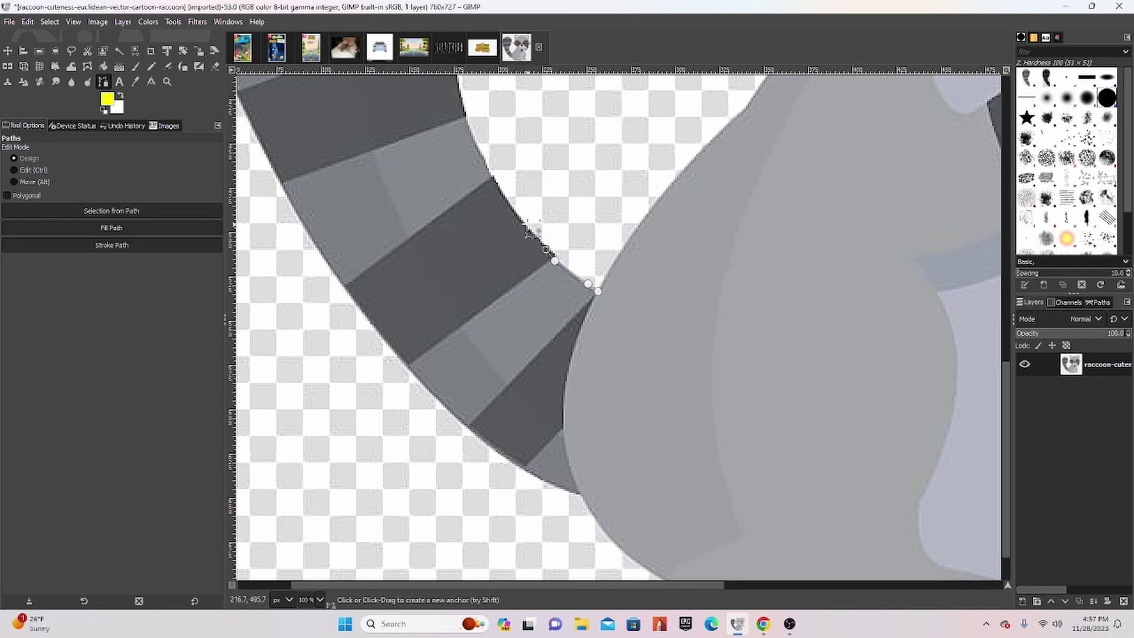
{"action": "left_click", "coordinate": [493, 173]}
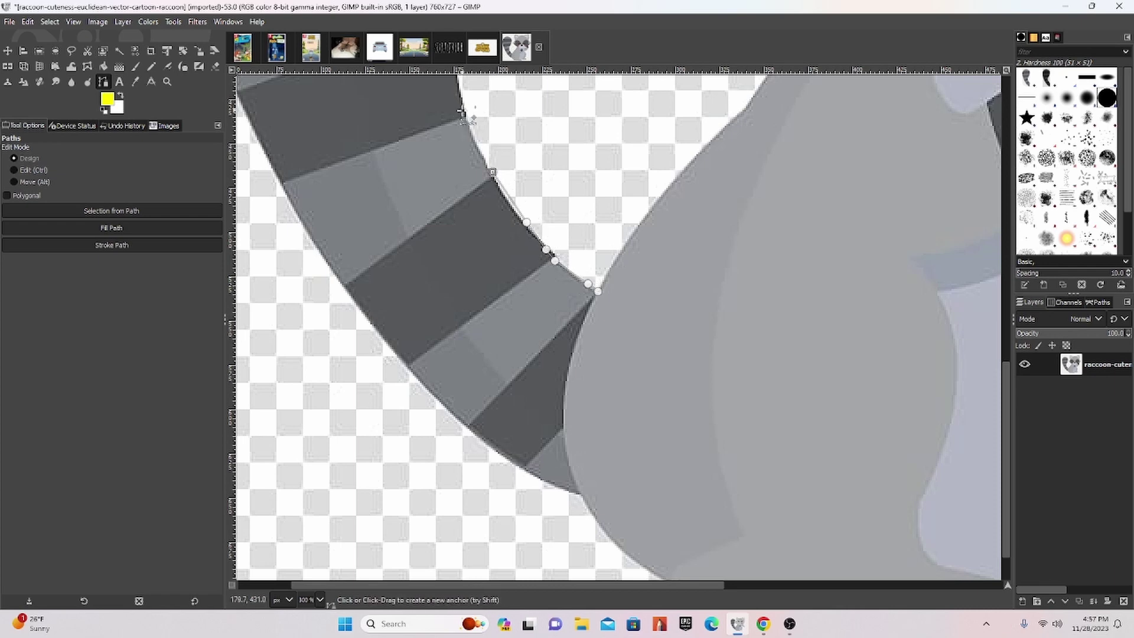
{"action": "left_click", "coordinate": [459, 89]}
{"action": "scroll", "coordinate": [460, 94], "scroll_direction": "up", "scroll_amount": 5}
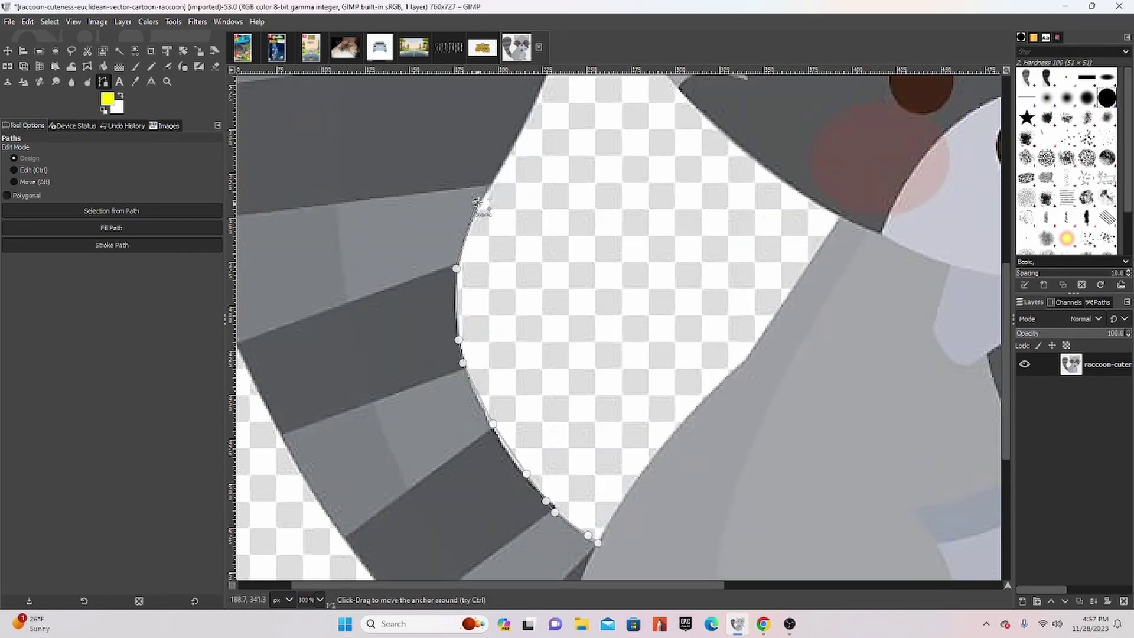
{"action": "left_click", "coordinate": [493, 182]}
{"action": "scroll", "coordinate": [499, 188], "scroll_direction": "up", "scroll_amount": 5}
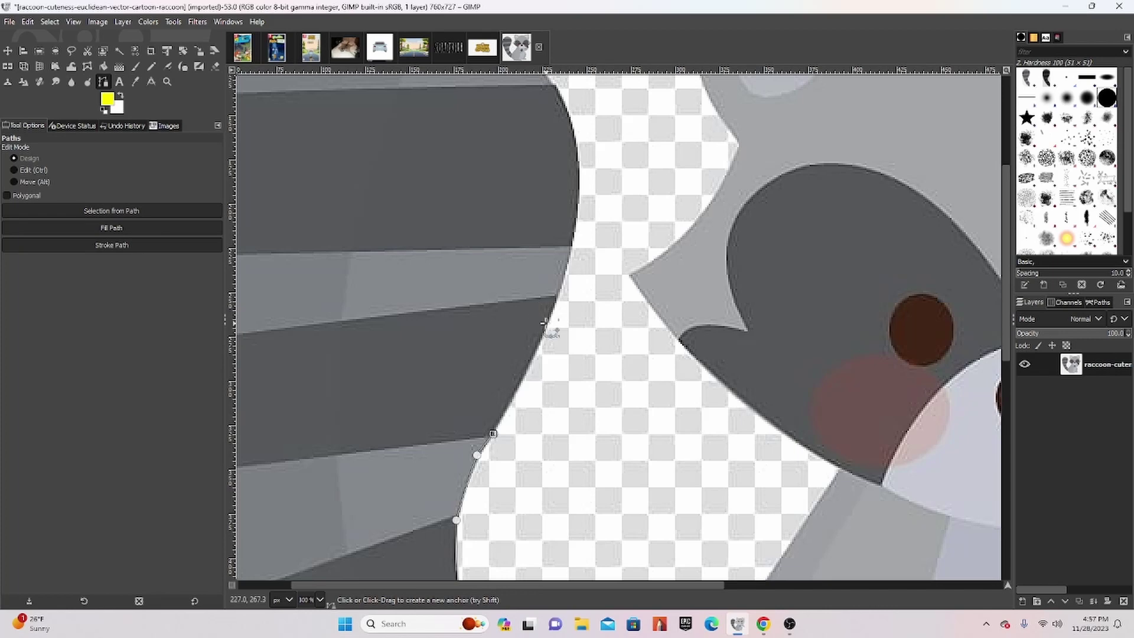
{"action": "left_click", "coordinate": [545, 323]}
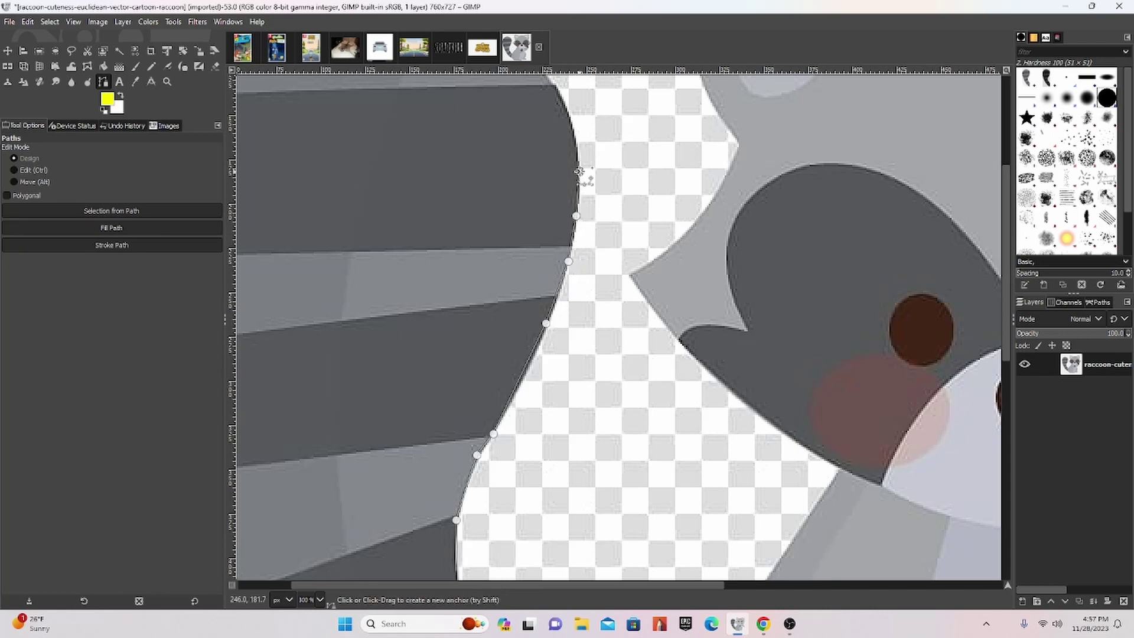
{"action": "scroll", "coordinate": [582, 154], "scroll_direction": "down", "scroll_amount": 10}
{"action": "scroll", "coordinate": [582, 153], "scroll_direction": "left", "scroll_amount": 2}
{"action": "key", "text": "ctrl"}
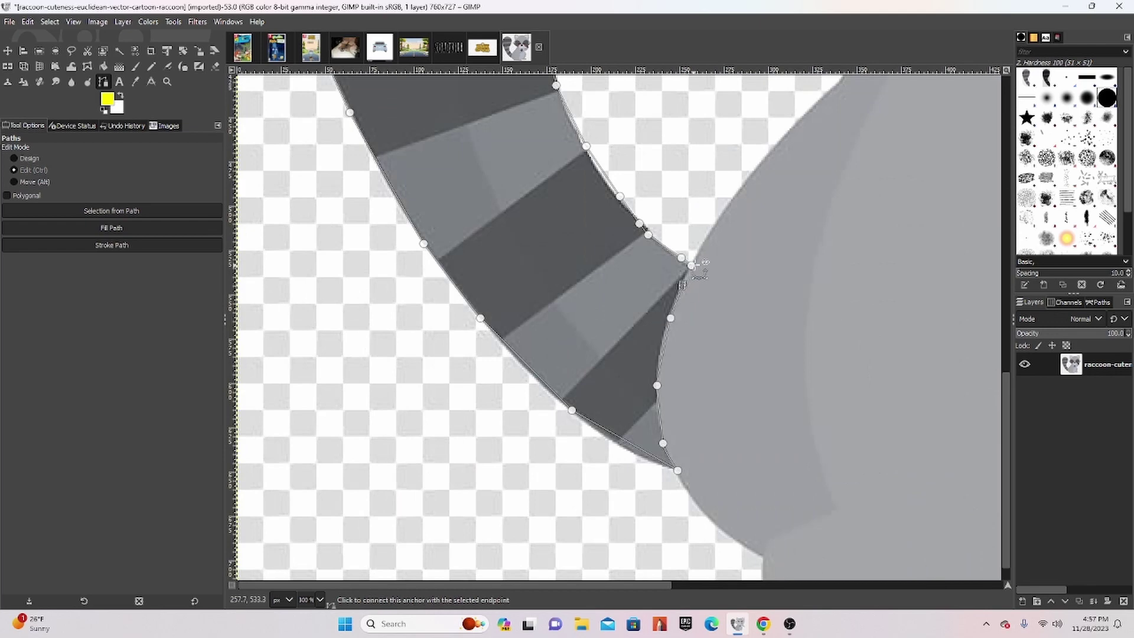
Convert the tail path to a selection, copy it, and return to the box art
{"action": "left_click", "coordinate": [1099, 303]}
{"action": "right_click", "coordinate": [1097, 343]}
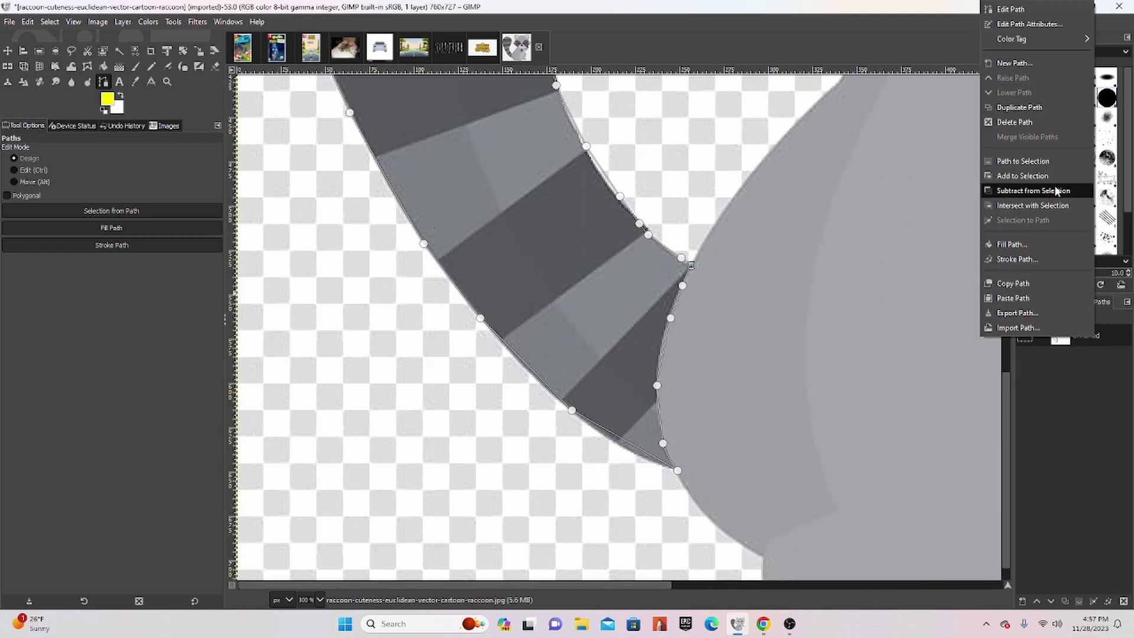
{"action": "left_click", "coordinate": [1033, 159]}
{"action": "key", "text": "ctrl+c"}
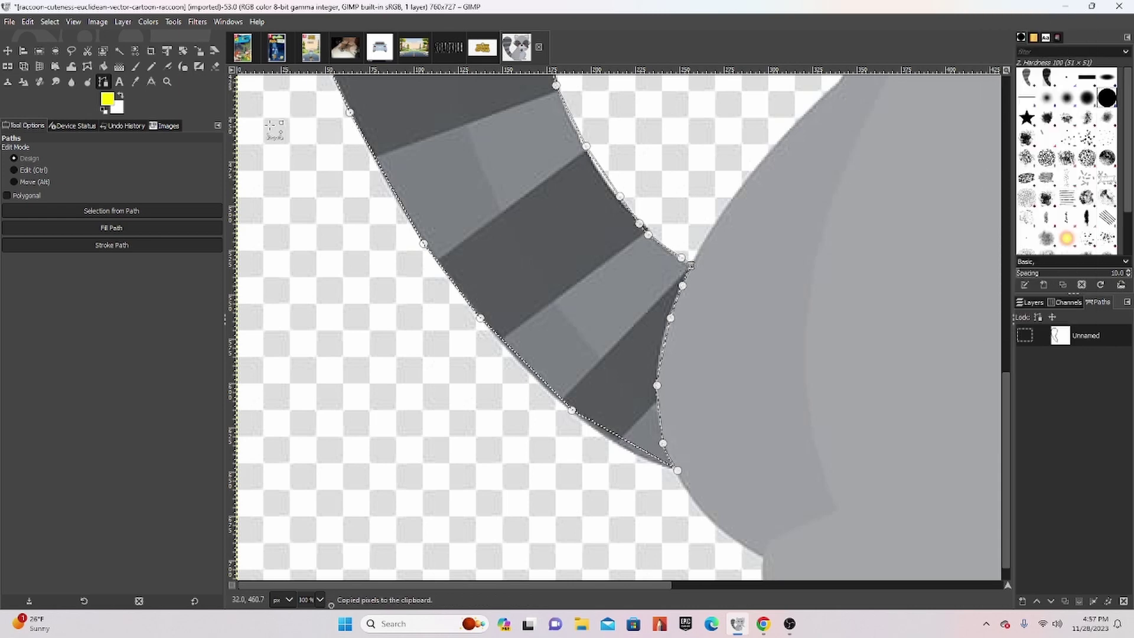
{"action": "key", "text": "alt+3"}
Paste the tail piece, shrink it, move it into place, and anchor it
{"action": "key", "text": "ctrl+v"}
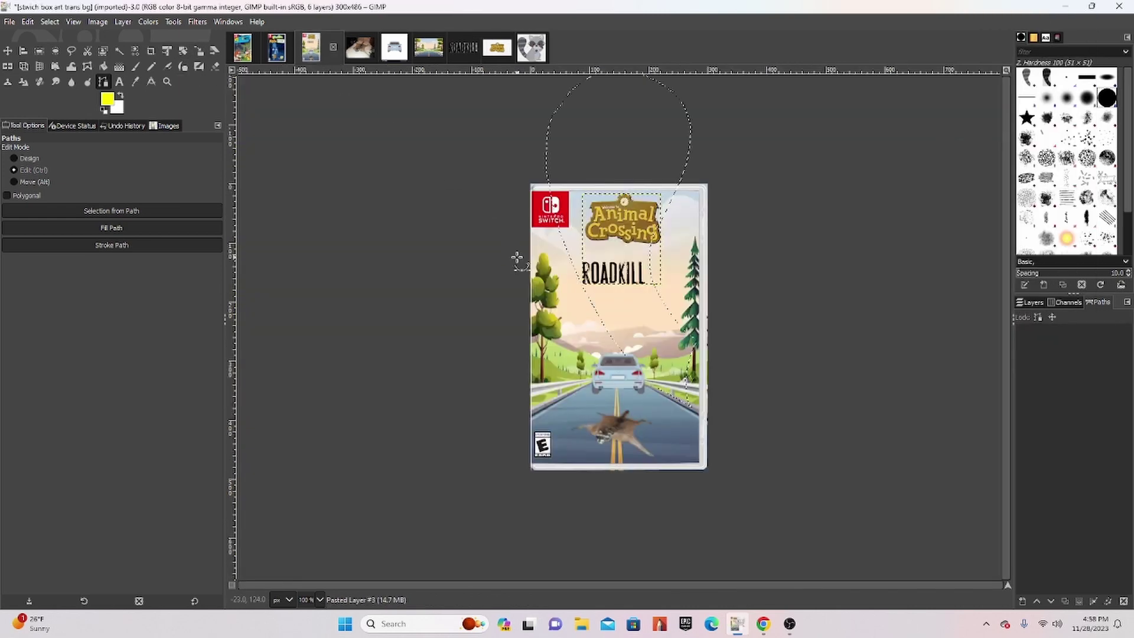
{"action": "left_click", "coordinate": [198, 51]}
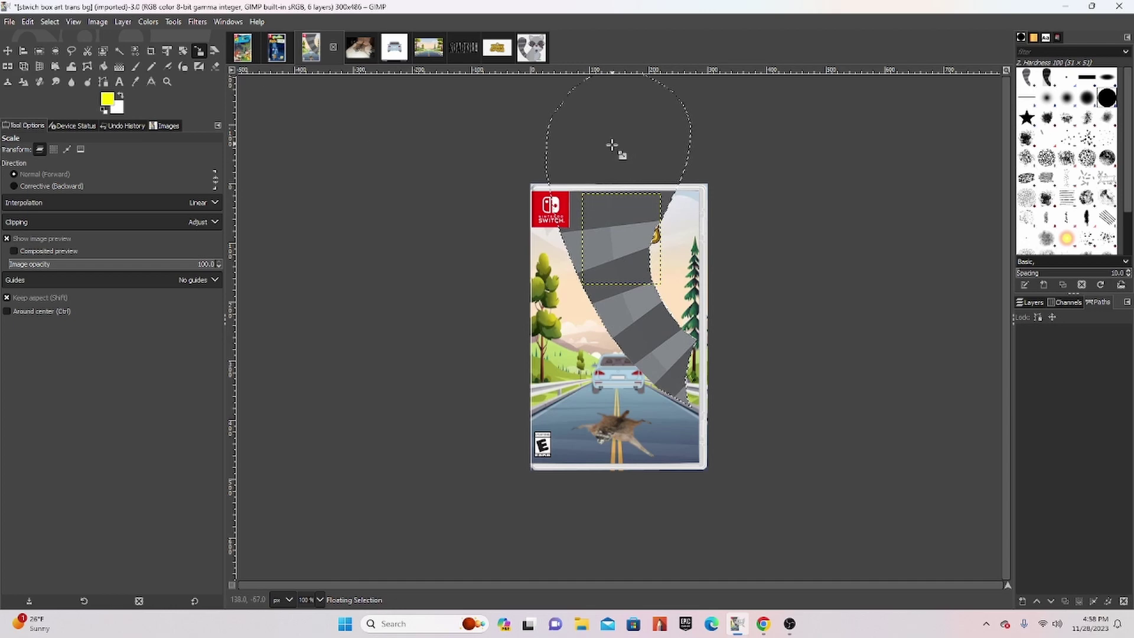
{"action": "left_click_drag", "start_coordinate": [617, 148], "coordinate": [700, 466]}
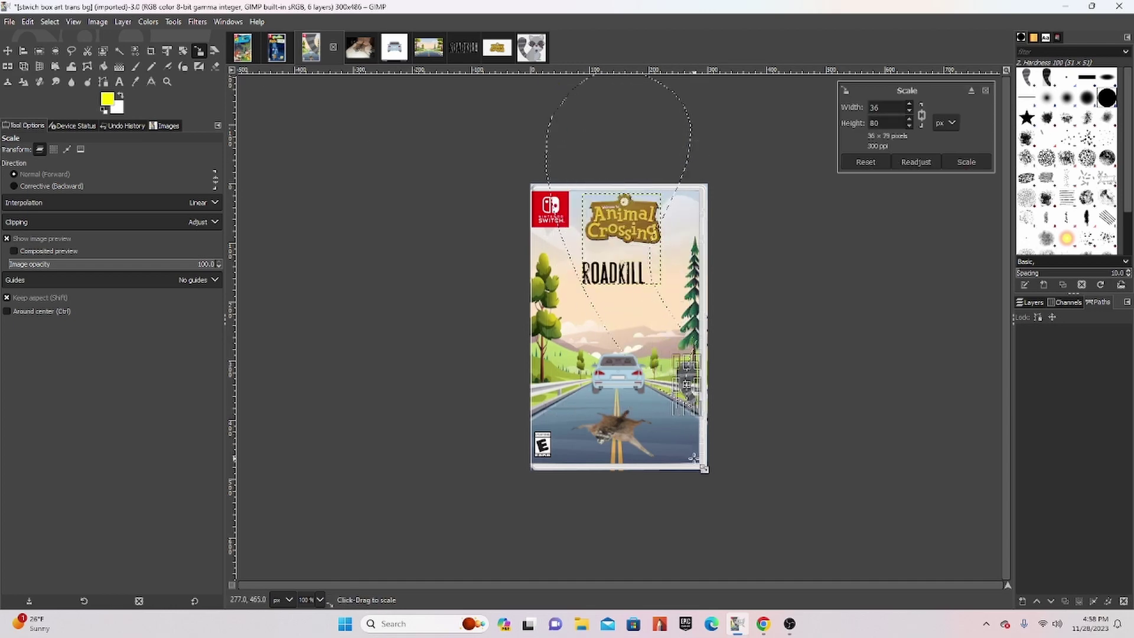
{"action": "left_click", "coordinate": [12, 54]}
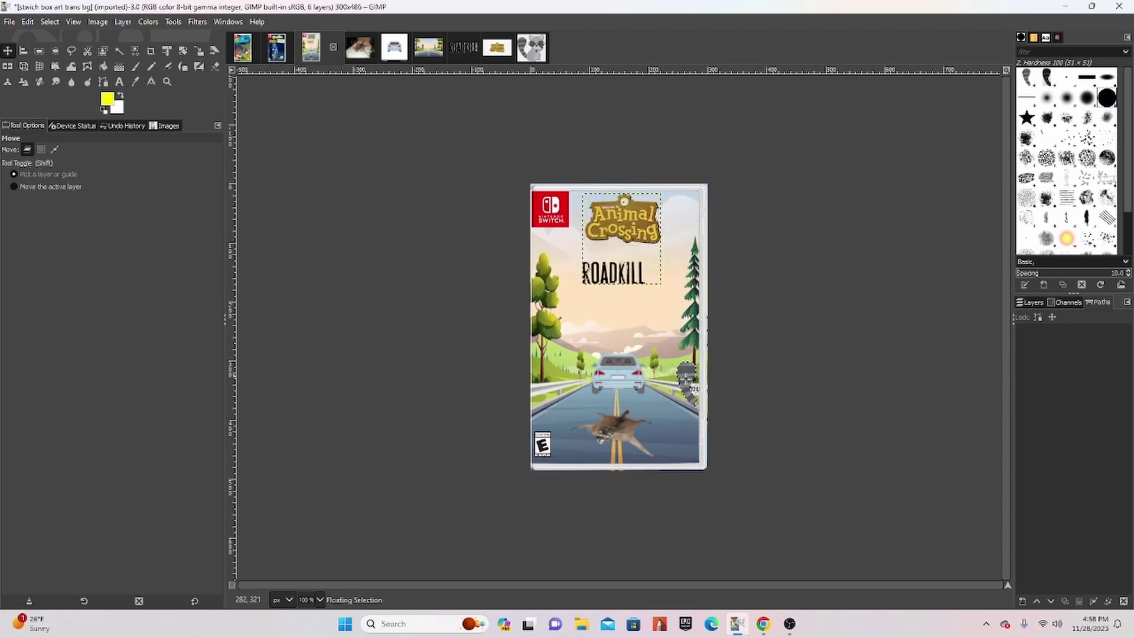
{"action": "left_click_drag", "start_coordinate": [683, 389], "coordinate": [566, 255]}
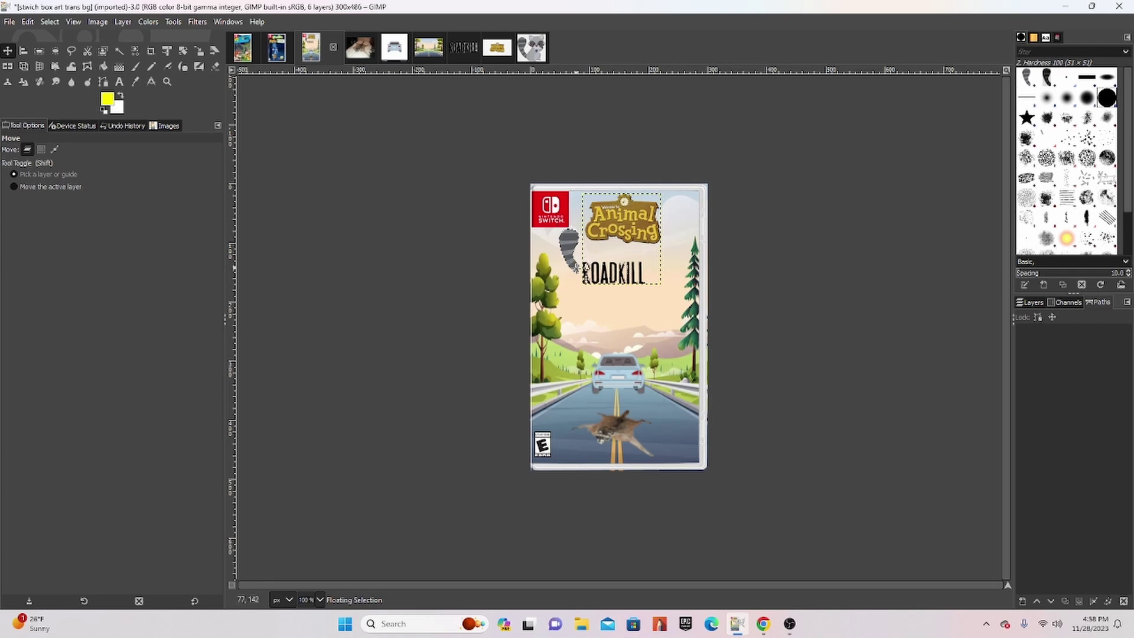
{"action": "left_click", "coordinate": [523, 249]}
Undo the extra scaling and place the ROADKILL title below the logo as a new layer
{"action": "left_click", "coordinate": [199, 51]}
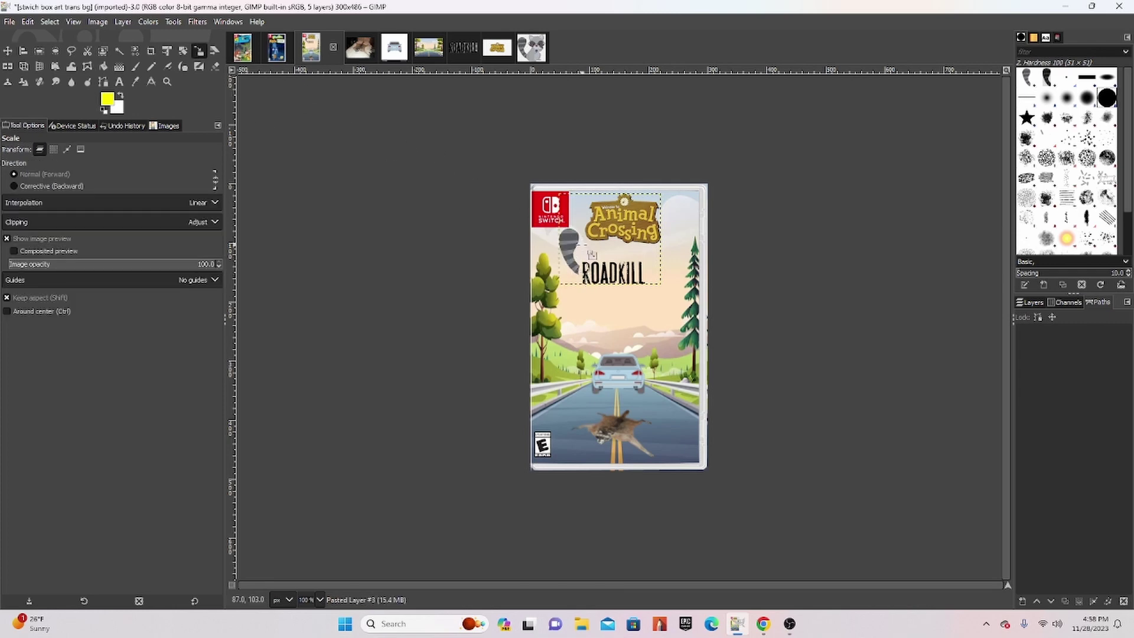
{"action": "left_click", "coordinate": [576, 257]}
{"action": "left_click_drag", "start_coordinate": [576, 257], "coordinate": [581, 254]}
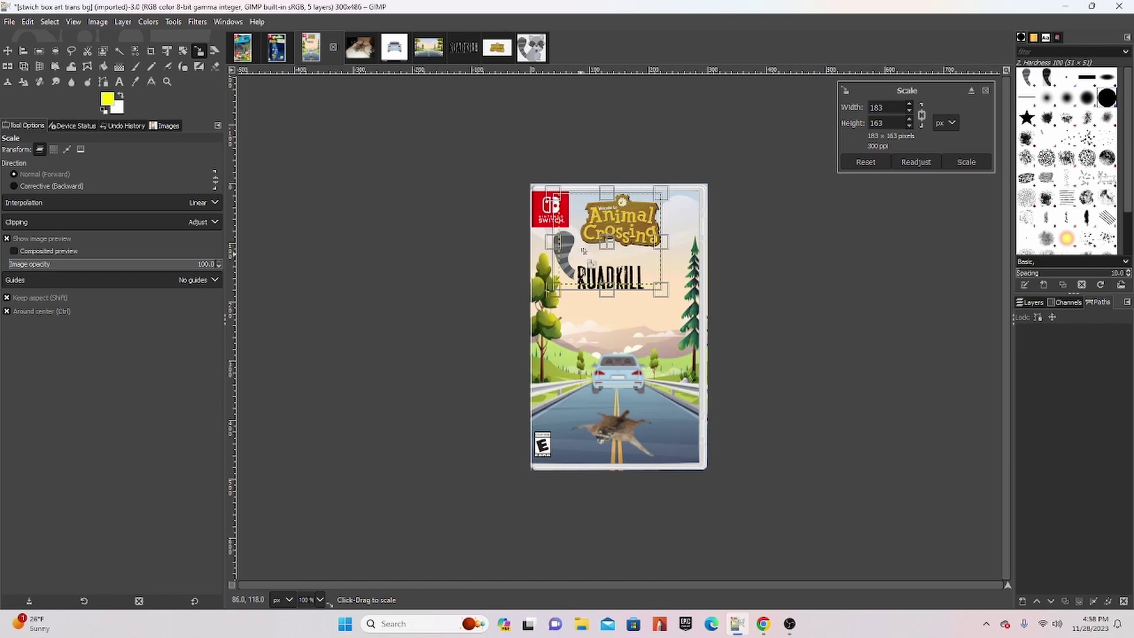
{"action": "left_click", "coordinate": [966, 161]}
{"action": "left_click", "coordinate": [1037, 304]}
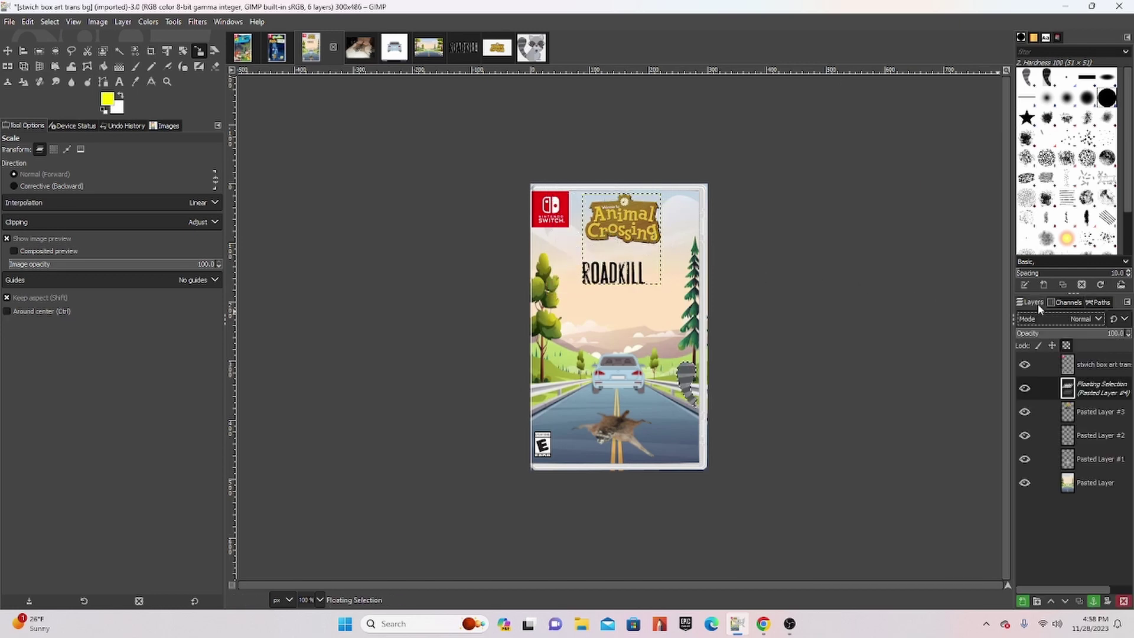
{"action": "key", "text": "ctrl+z"}
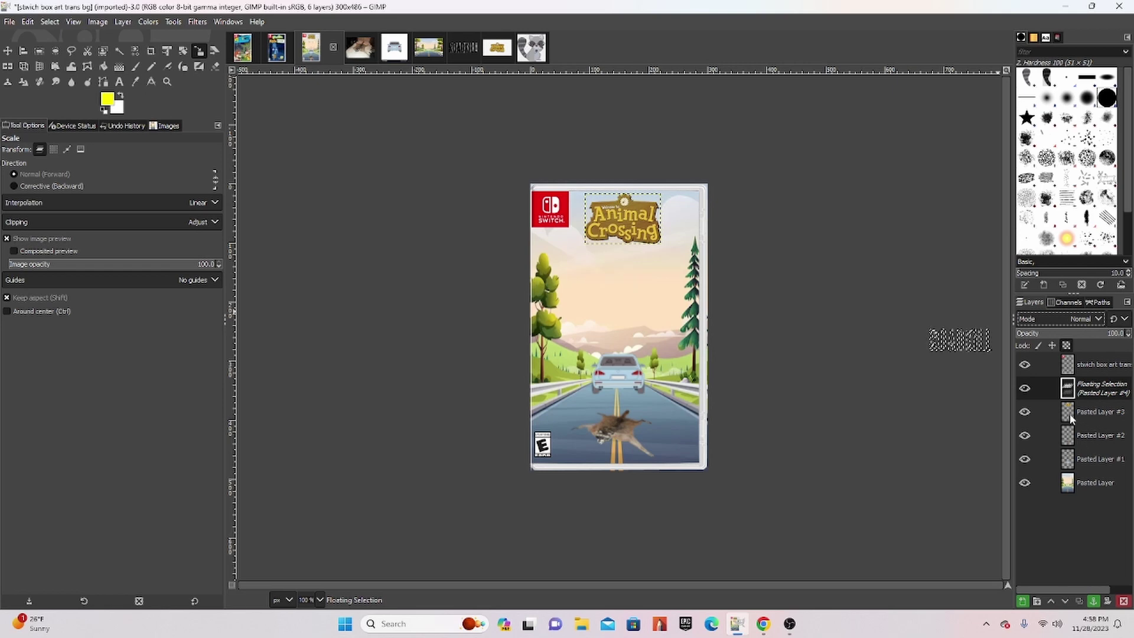
{"action": "key", "text": "m"}
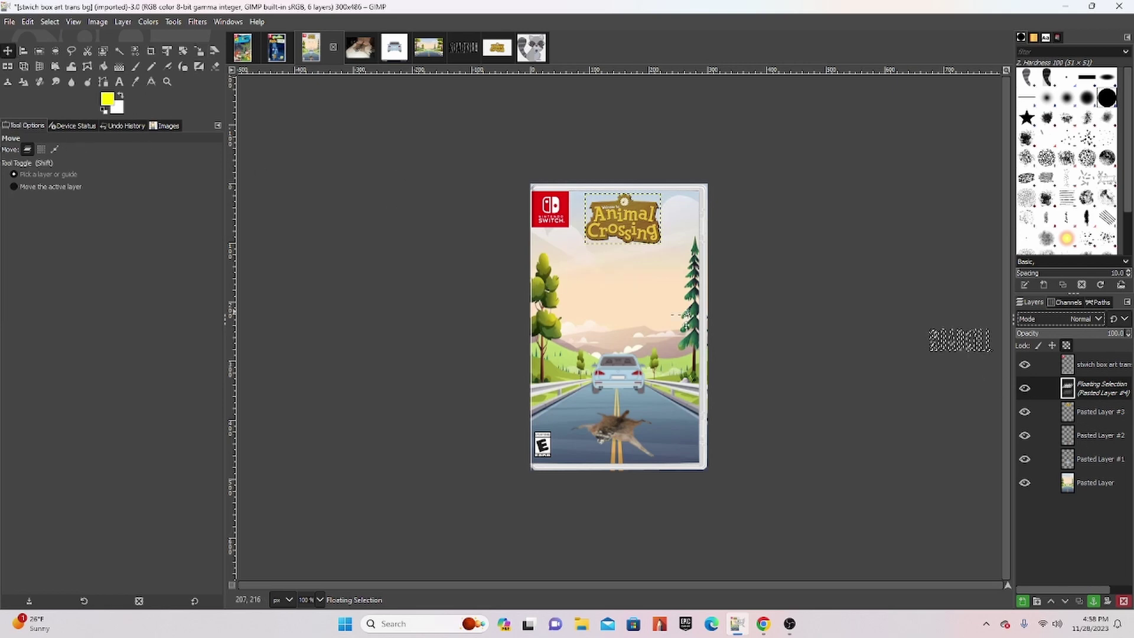
{"action": "left_click_drag", "start_coordinate": [960, 340], "coordinate": [851, 388]}
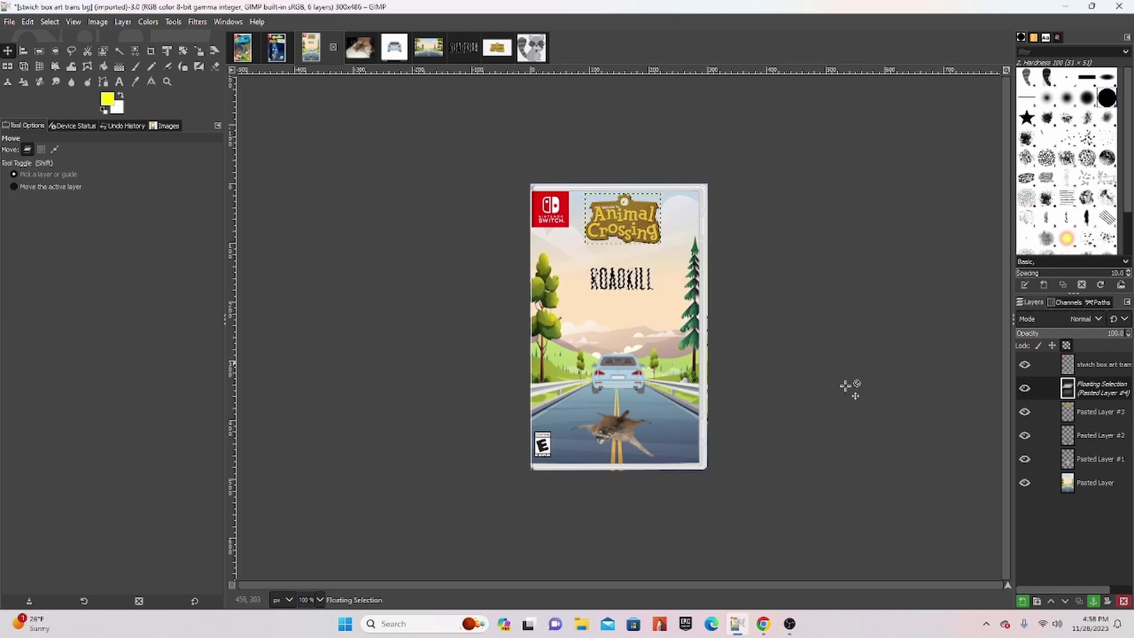
{"action": "left_click", "coordinate": [1024, 601]}
Copy the raccoon tail again and paste it into the box art
{"action": "left_click", "coordinate": [531, 47]}
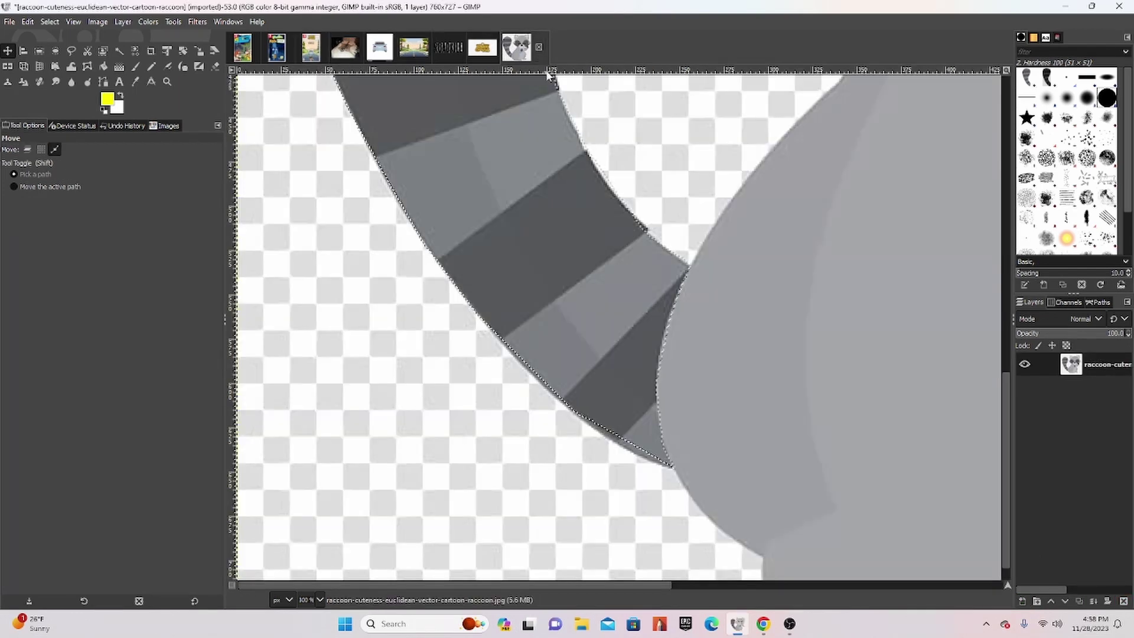
{"action": "key", "text": "ctrl+c"}
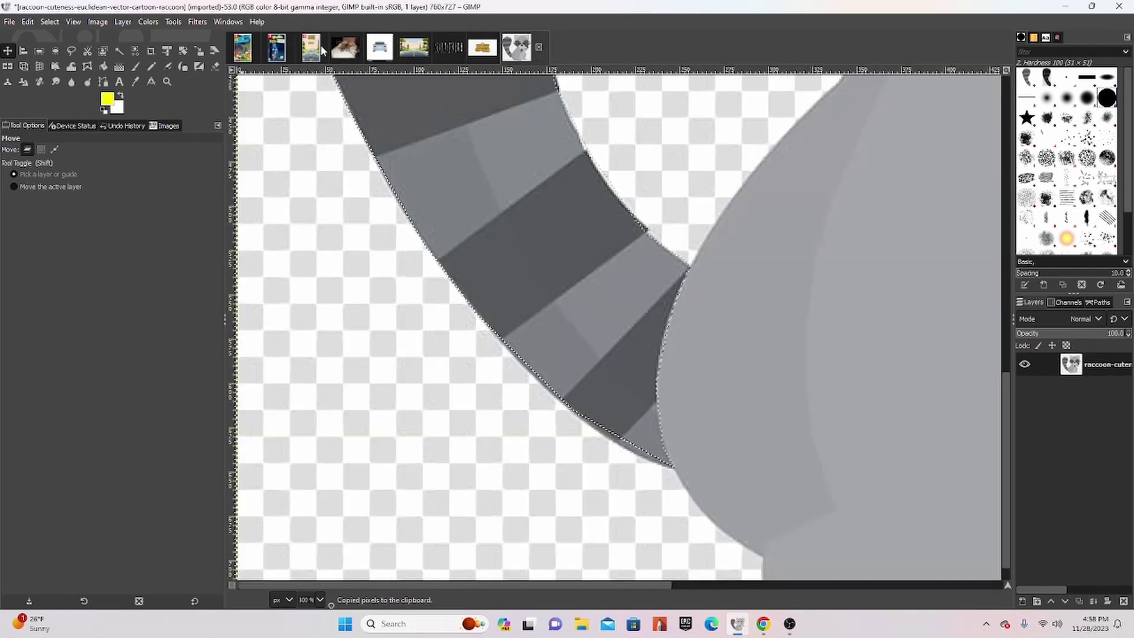
{"action": "left_click", "coordinate": [318, 47]}
{"action": "key", "text": "ctrl+v"}
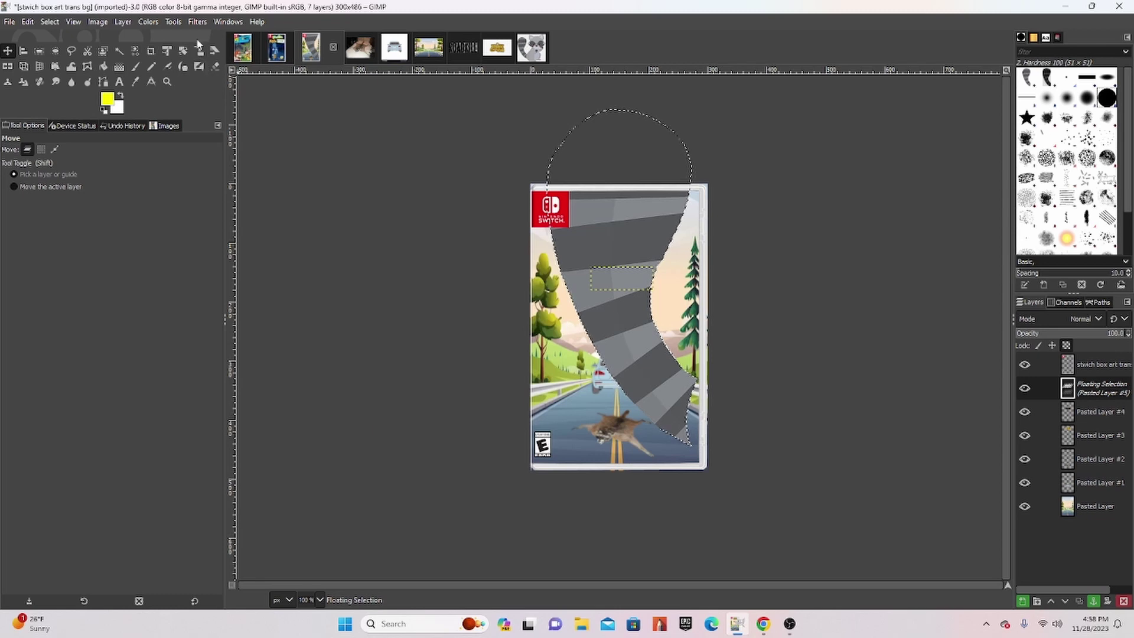
Shrink the pasted raccoon tail and move it up beside the ROADKILL title
{"action": "left_click", "coordinate": [199, 50]}
{"action": "left_click_drag", "start_coordinate": [588, 182], "coordinate": [711, 427]}
{"action": "key", "text": "m"}
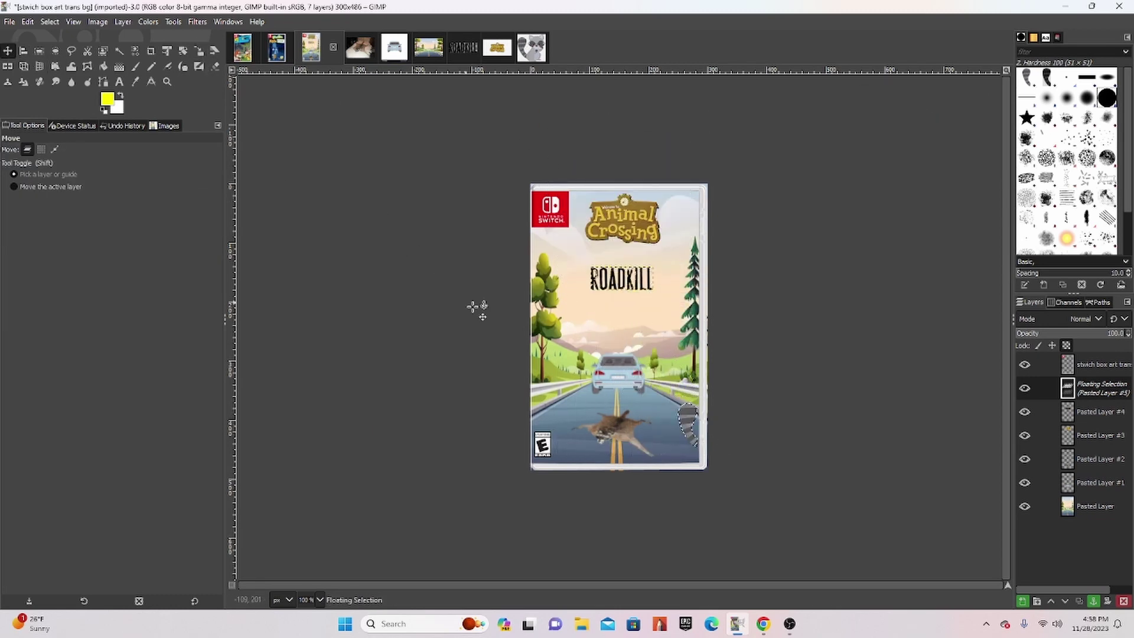
{"action": "left_click_drag", "start_coordinate": [689, 427], "coordinate": [580, 257]}
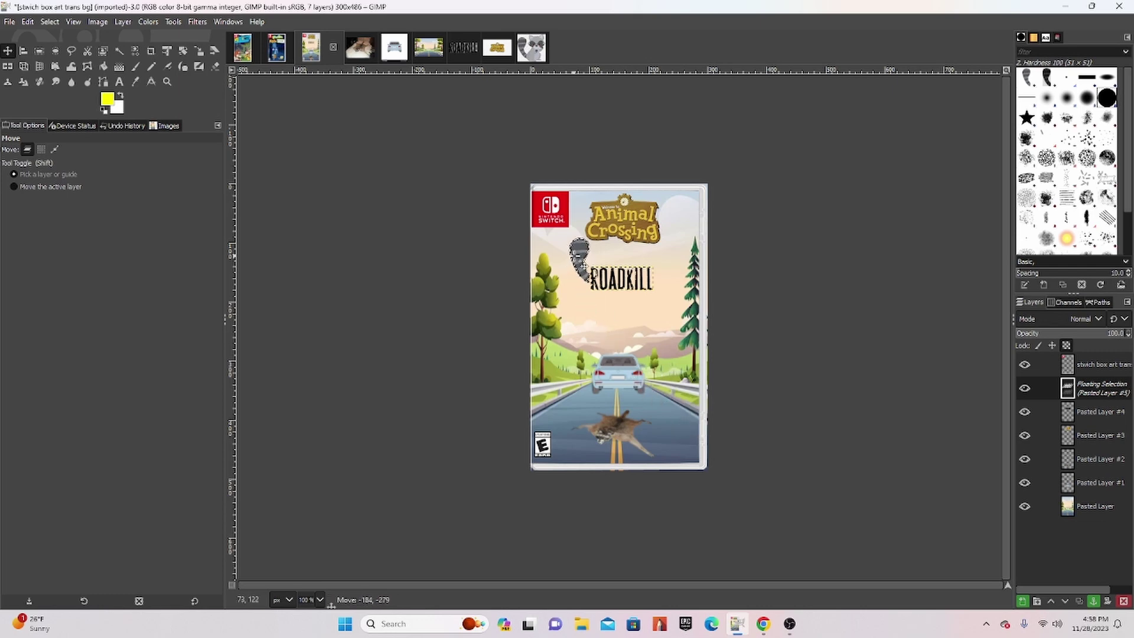
Resize the tail slightly smaller and nudge it left and down
{"action": "left_click", "coordinate": [199, 51]}
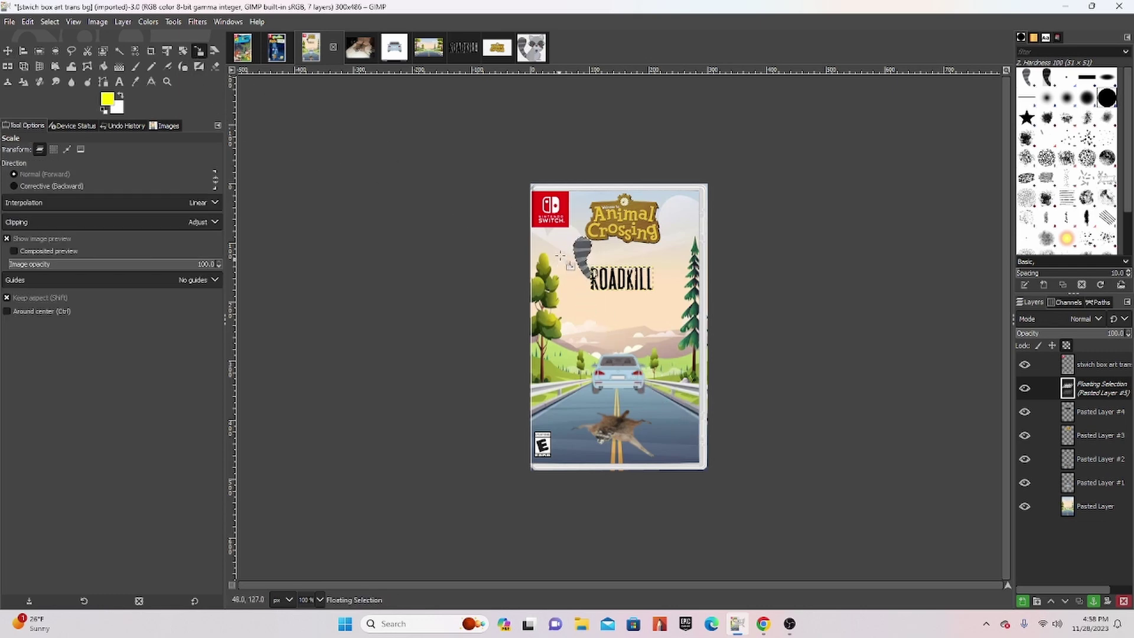
{"action": "left_click", "coordinate": [592, 278]}
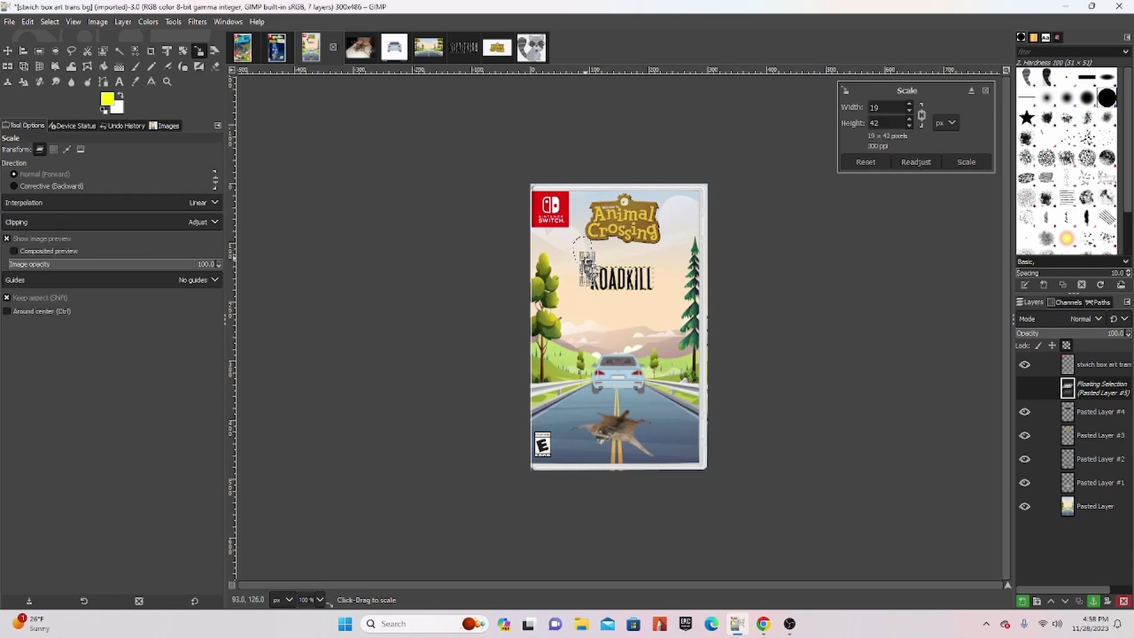
{"action": "left_click", "coordinate": [8, 51]}
{"action": "scroll", "coordinate": [574, 302], "scroll_direction": "up", "scroll_amount": 3}
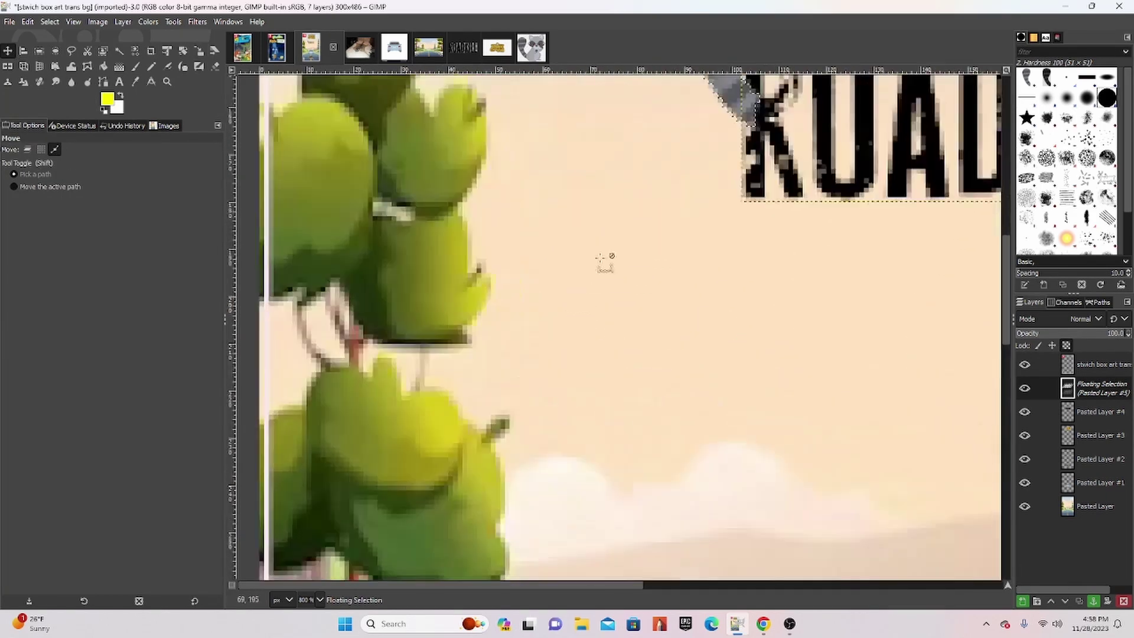
{"action": "scroll", "coordinate": [605, 261], "scroll_direction": "up", "scroll_amount": 3}
{"action": "scroll", "coordinate": [712, 255], "scroll_direction": "down", "scroll_amount": 2}
{"action": "scroll", "coordinate": [711, 250], "scroll_direction": "down", "scroll_amount": 3}
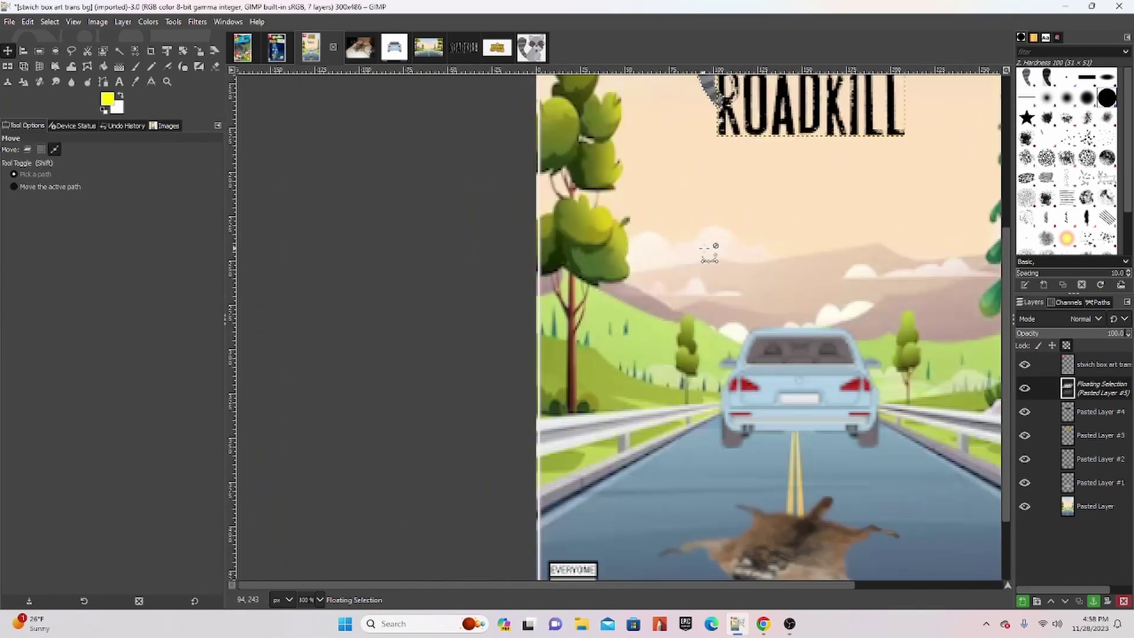
{"action": "scroll", "coordinate": [711, 251], "scroll_direction": "up", "scroll_amount": 2}
{"action": "left_click_drag", "start_coordinate": [706, 316], "coordinate": [704, 321]}
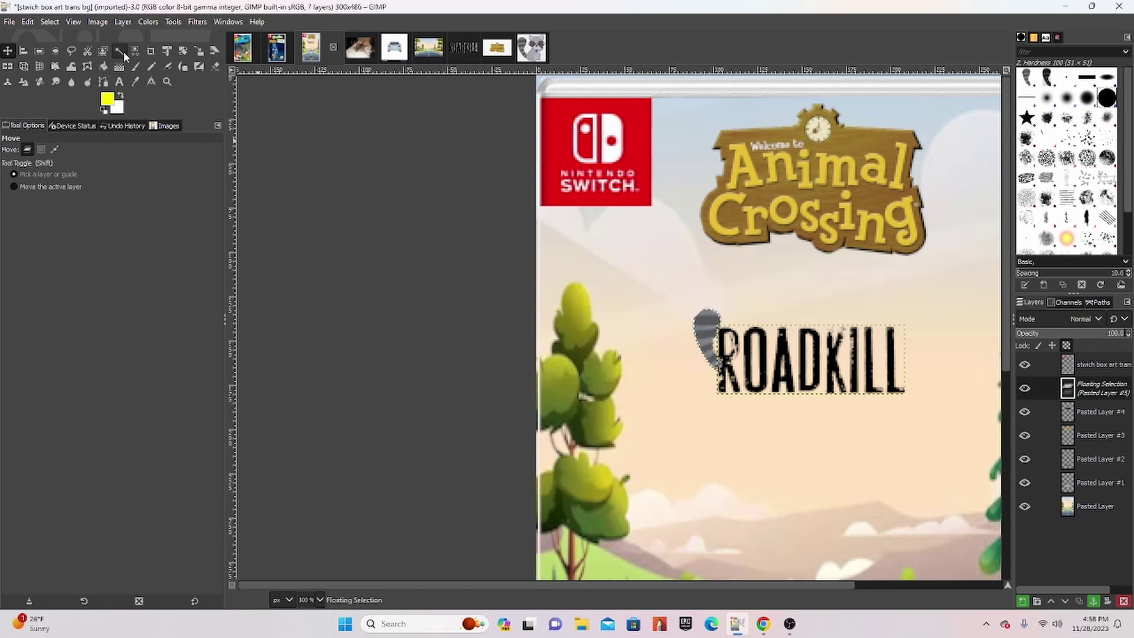
Rotate the tail about -24°, nudge it against the R, and merge it into the ROADKILL layer
{"action": "left_click", "coordinate": [183, 51]}
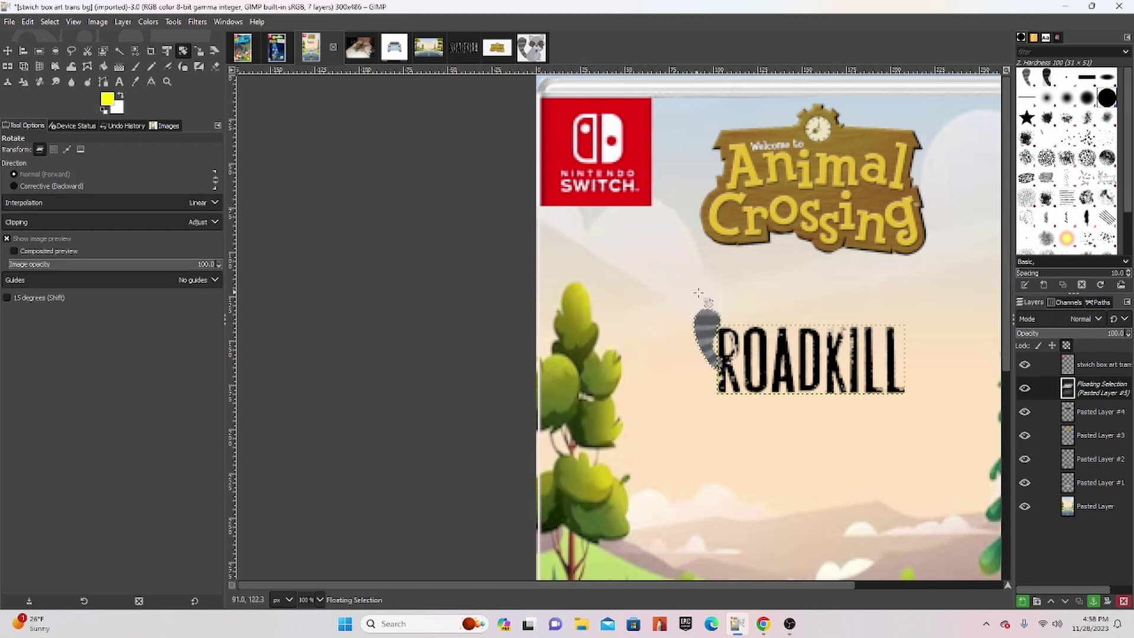
{"action": "left_click", "coordinate": [704, 317]}
{"action": "left_click_drag", "start_coordinate": [703, 317], "coordinate": [693, 321]}
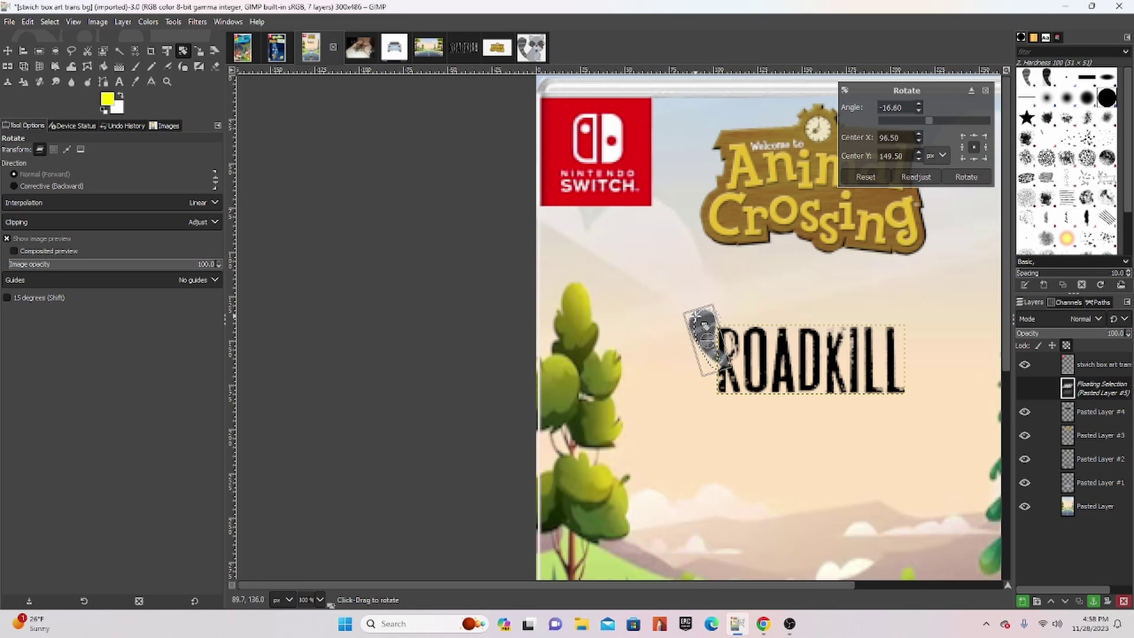
{"action": "left_click", "coordinate": [9, 51]}
{"action": "left_click_drag", "start_coordinate": [695, 334], "coordinate": [688, 340]}
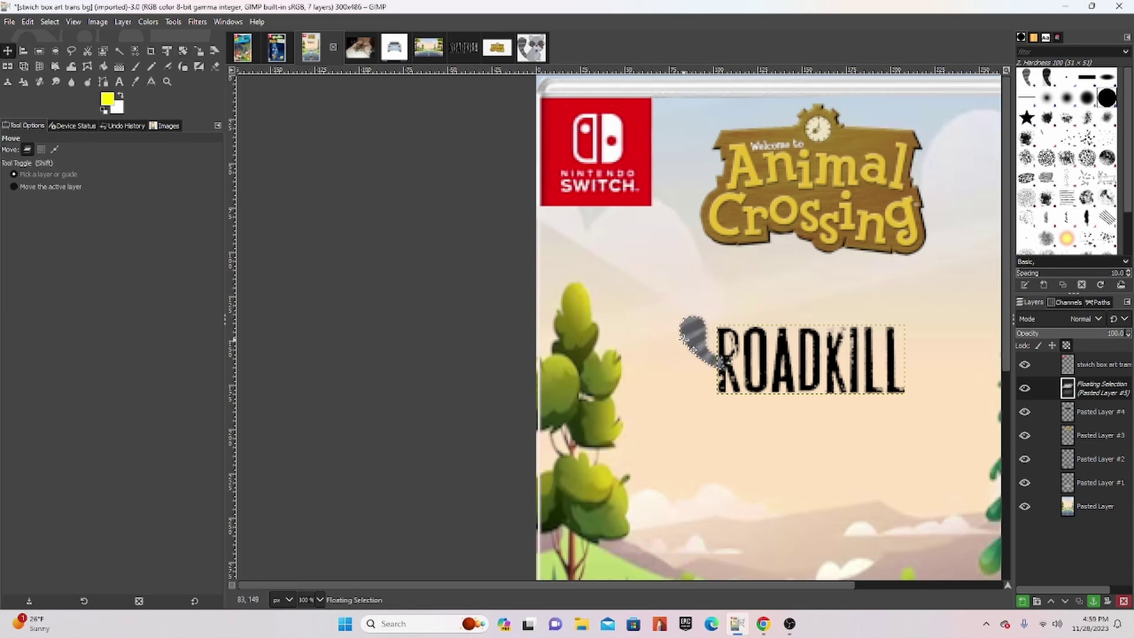
{"action": "left_click", "coordinate": [1027, 601]}
{"action": "left_click", "coordinate": [1096, 602]}
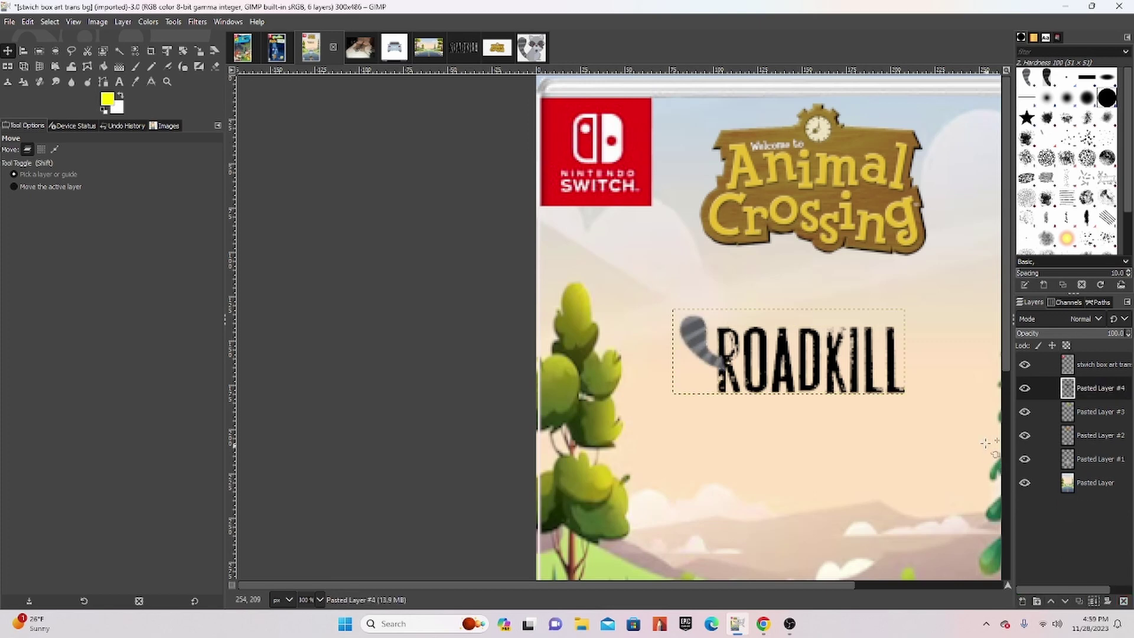
Enlarge the Animal Crossing logo and move it up and left near the cover top
{"action": "left_click_drag", "start_coordinate": [873, 213], "coordinate": [843, 184]}
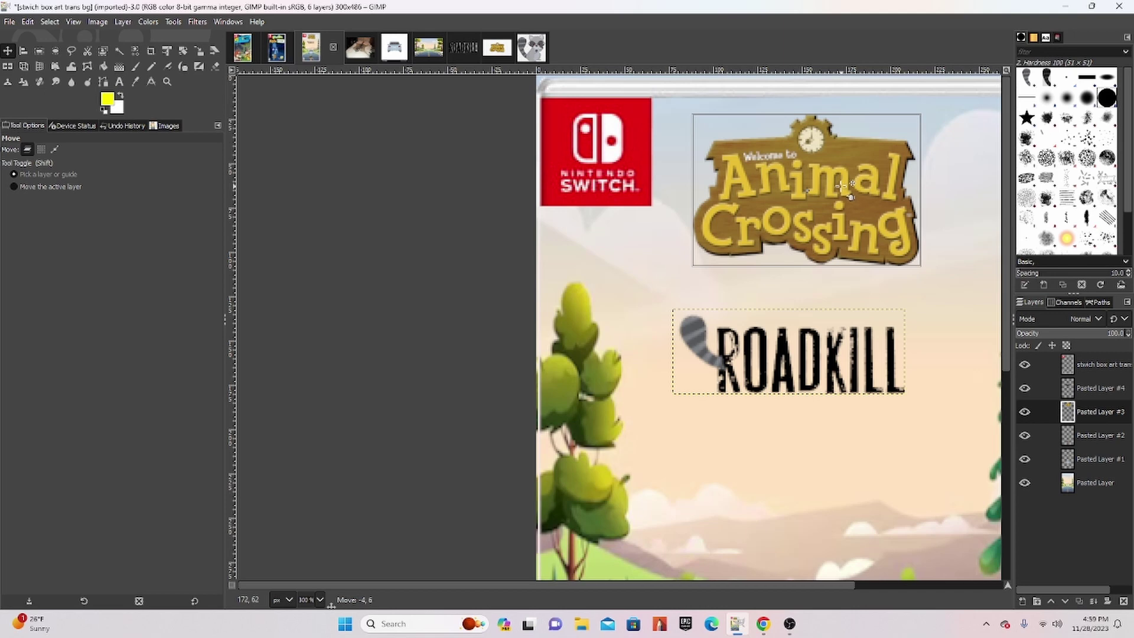
{"action": "key", "text": "1"}
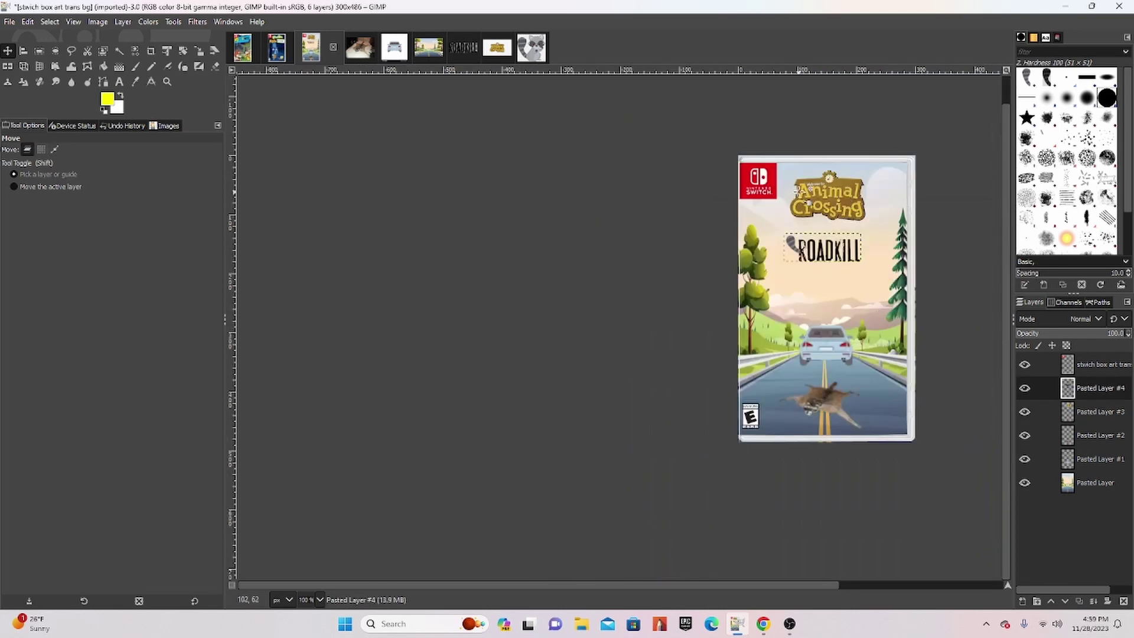
{"action": "left_click", "coordinate": [1063, 412]}
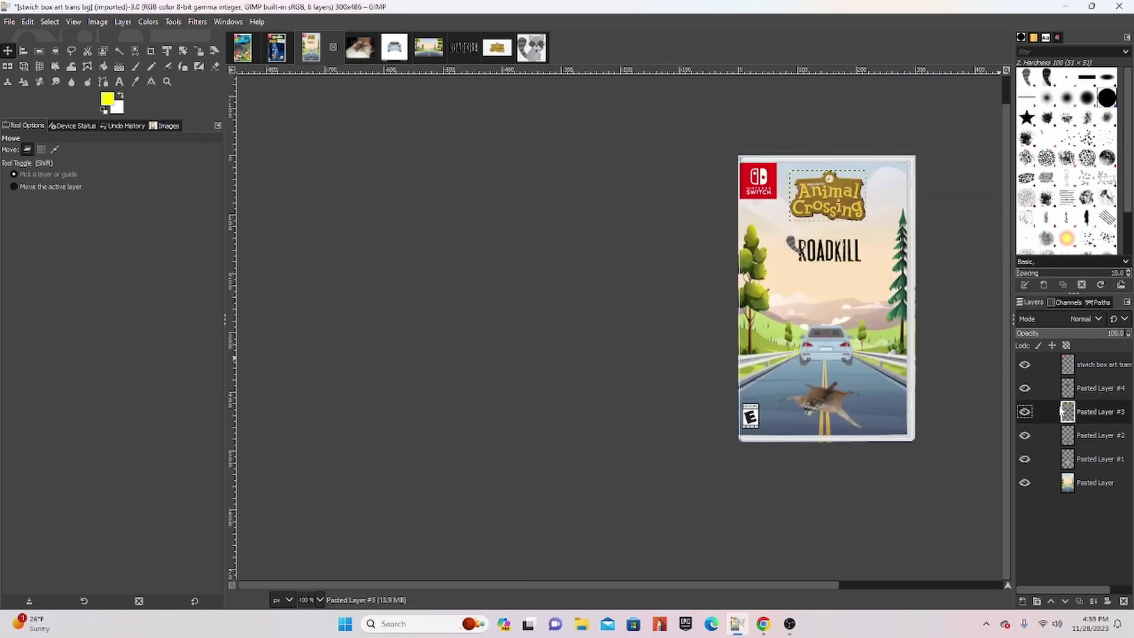
{"action": "left_click", "coordinate": [198, 51]}
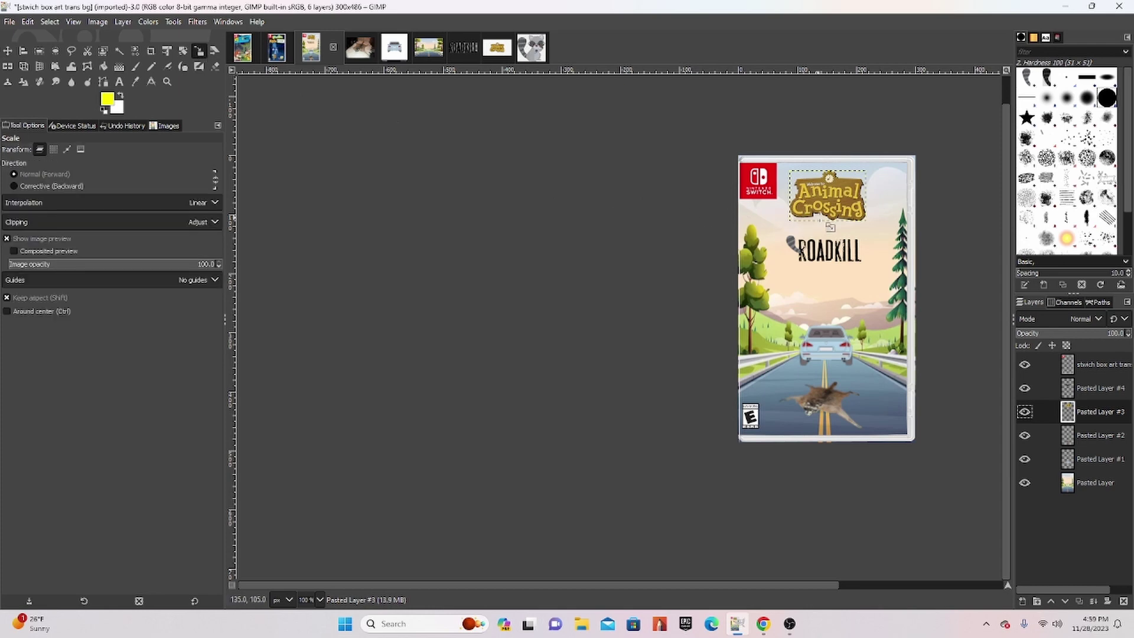
{"action": "left_click_drag", "start_coordinate": [830, 226], "coordinate": [861, 248]}
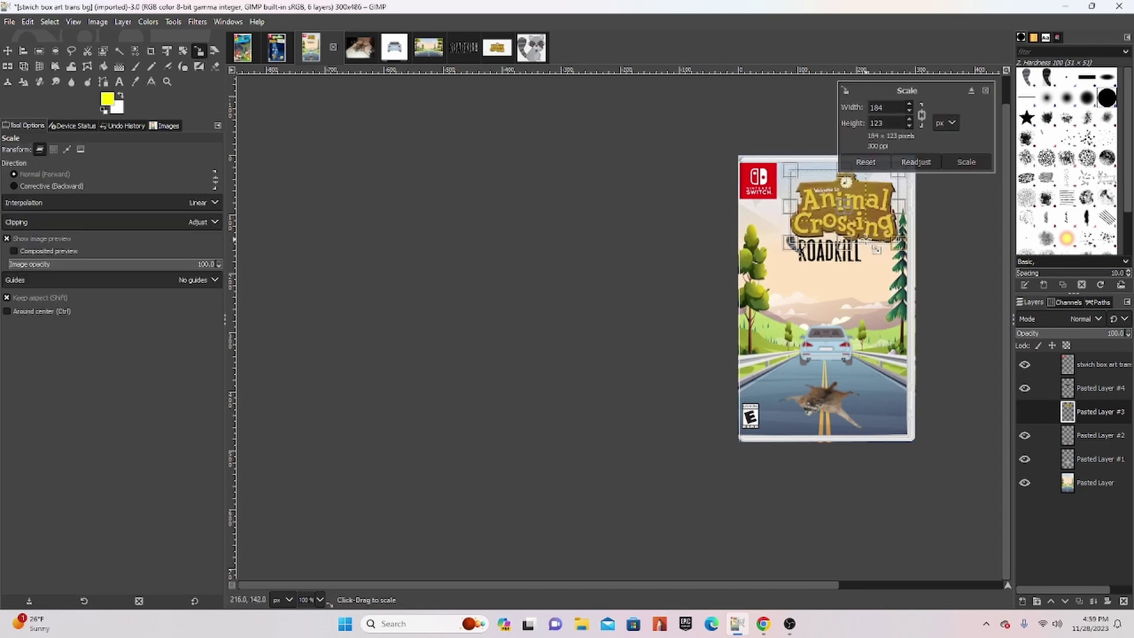
{"action": "left_click", "coordinate": [10, 52]}
{"action": "left_click_drag", "start_coordinate": [836, 212], "coordinate": [818, 201]}
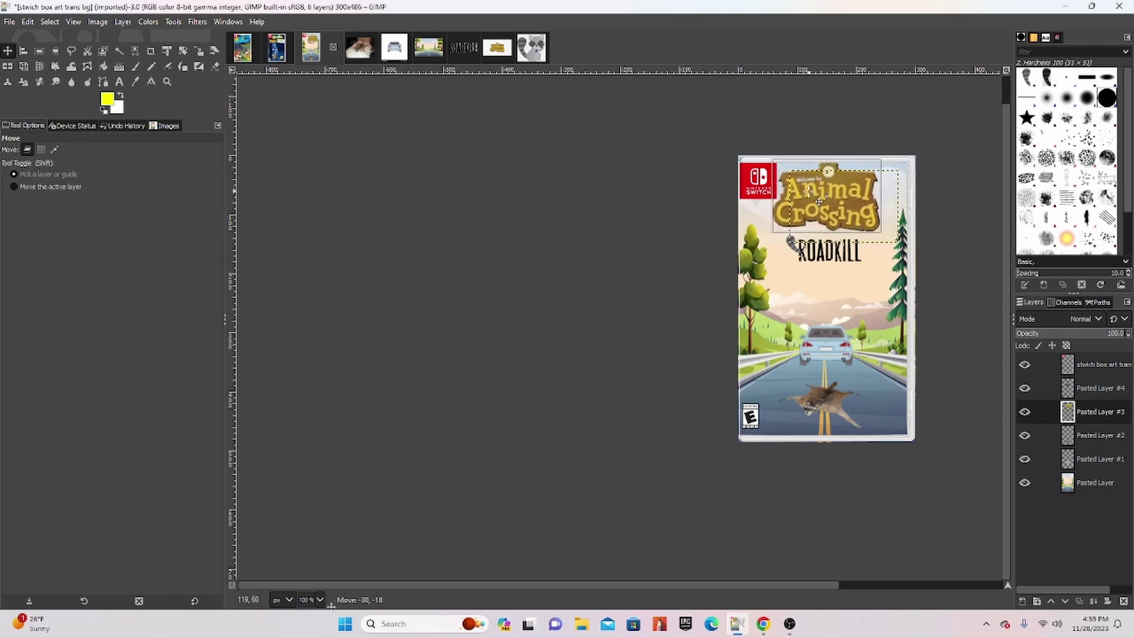
Enlarge the ROADKILL title to about 170 by 62 pixels and re-centre it below the logo
{"action": "left_click_drag", "start_coordinate": [833, 249], "coordinate": [867, 272]}
{"action": "left_click", "coordinate": [198, 52]}
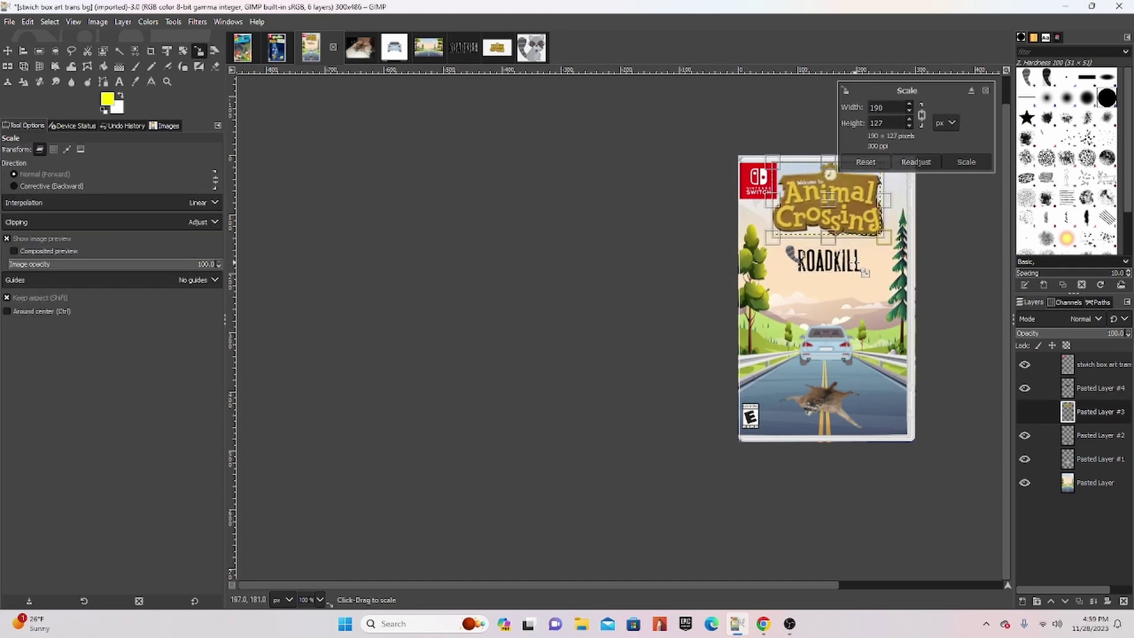
{"action": "left_click", "coordinate": [1093, 388]}
{"action": "left_click_drag", "start_coordinate": [864, 278], "coordinate": [881, 308]}
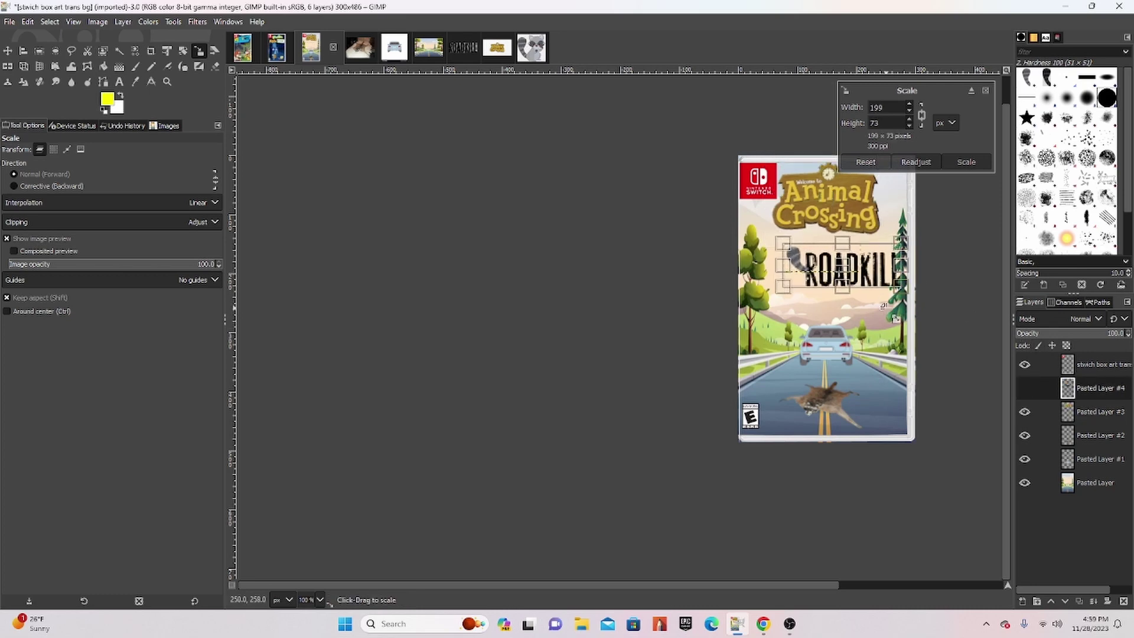
{"action": "left_click", "coordinate": [8, 51]}
{"action": "left_click_drag", "start_coordinate": [851, 256], "coordinate": [843, 253]}
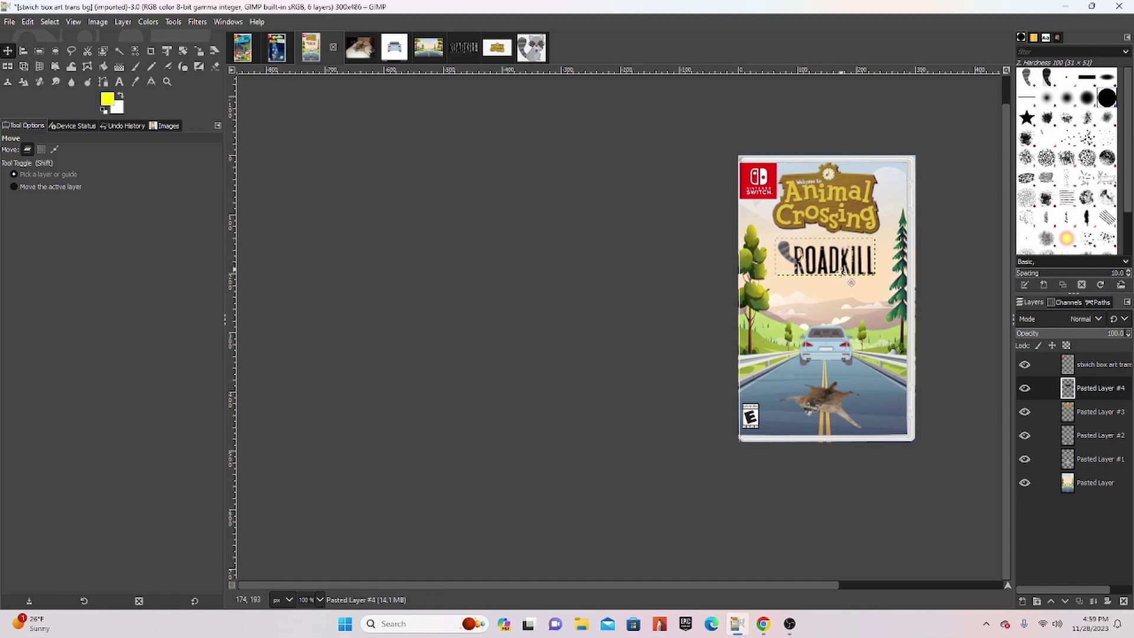
In Chrome, search Google Images for 'animal crossing player character'
{"action": "left_click", "coordinate": [764, 624]}
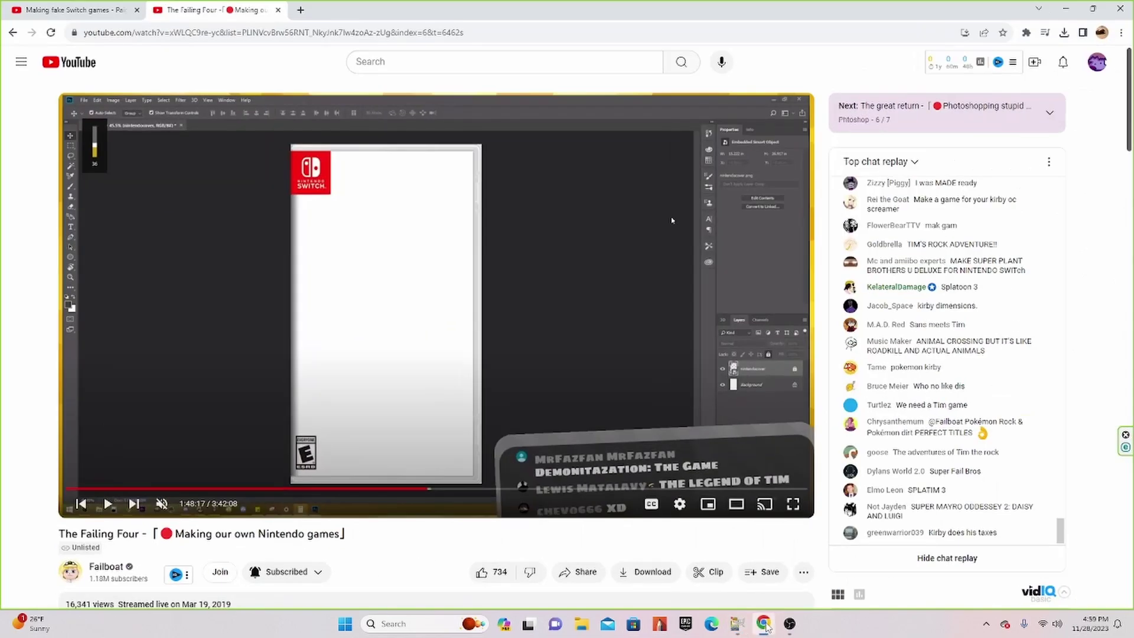
{"action": "left_click", "coordinate": [300, 10]}
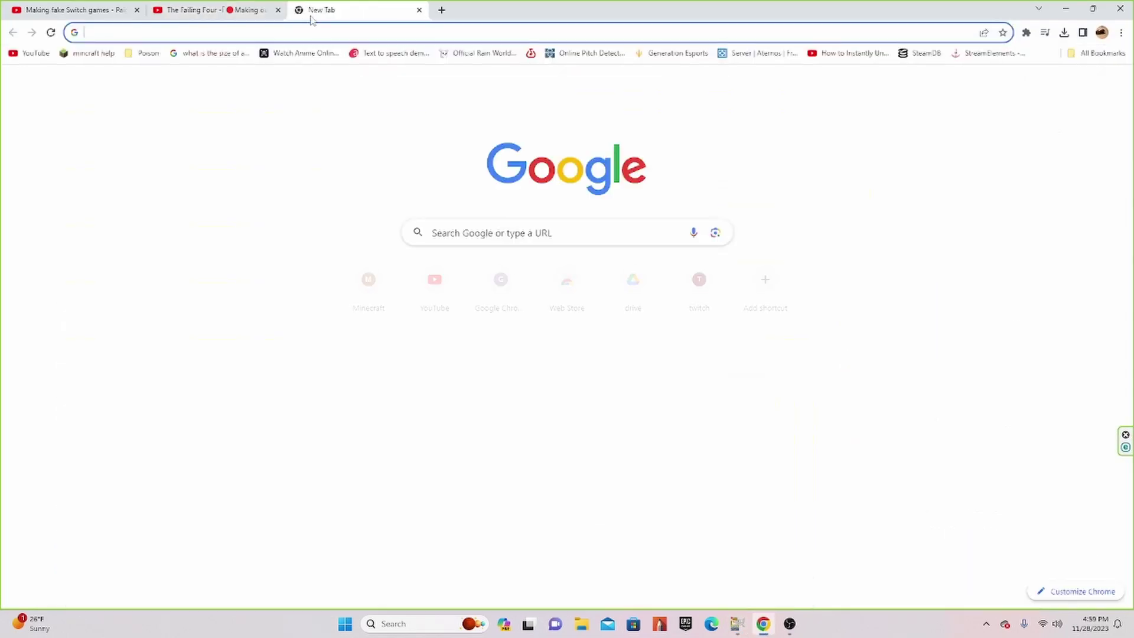
{"action": "type", "text": "play"}
{"action": "key", "text": "BackSpace"}
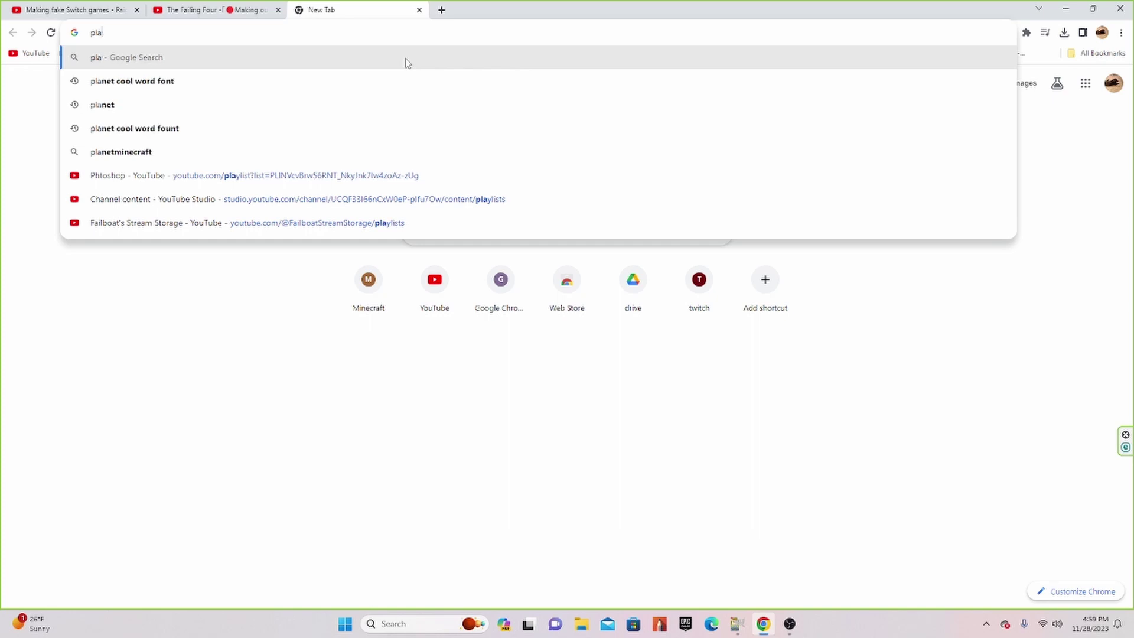
{"action": "key", "text": "BackSpace"}
{"action": "key", "text": "BackSpace"}
{"action": "key", "text": "BackSpace"}
{"action": "type", "text": "amn"}
{"action": "key", "text": "BackSpace"}
{"action": "key", "text": "BackSpace"}
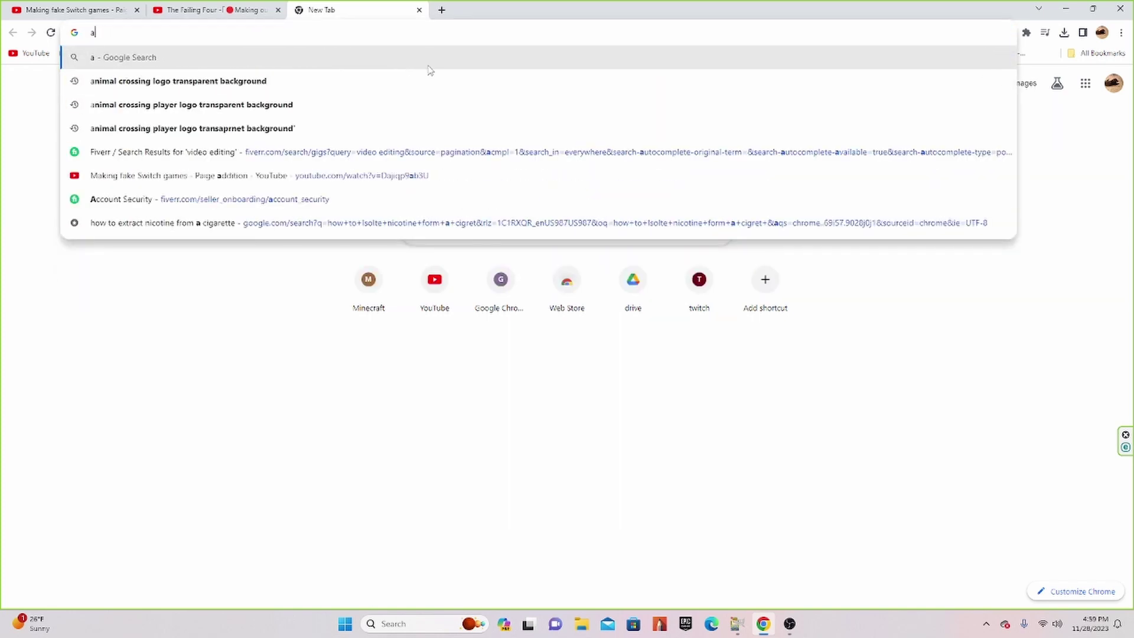
{"action": "mouse_move", "coordinate": [301, 105]}
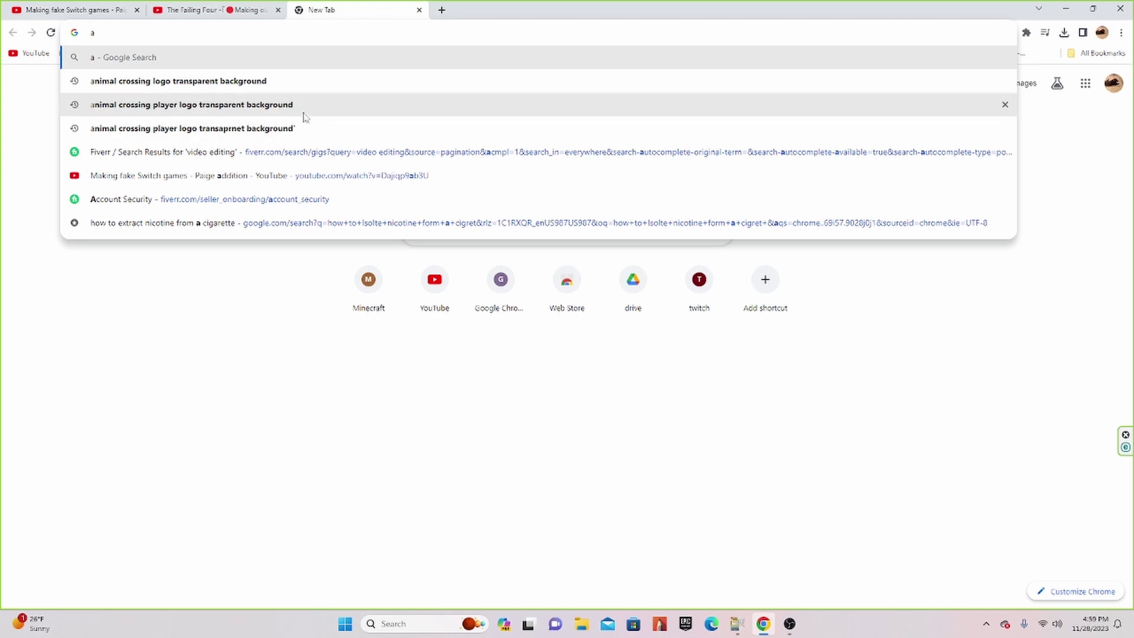
{"action": "type", "text": "n"}
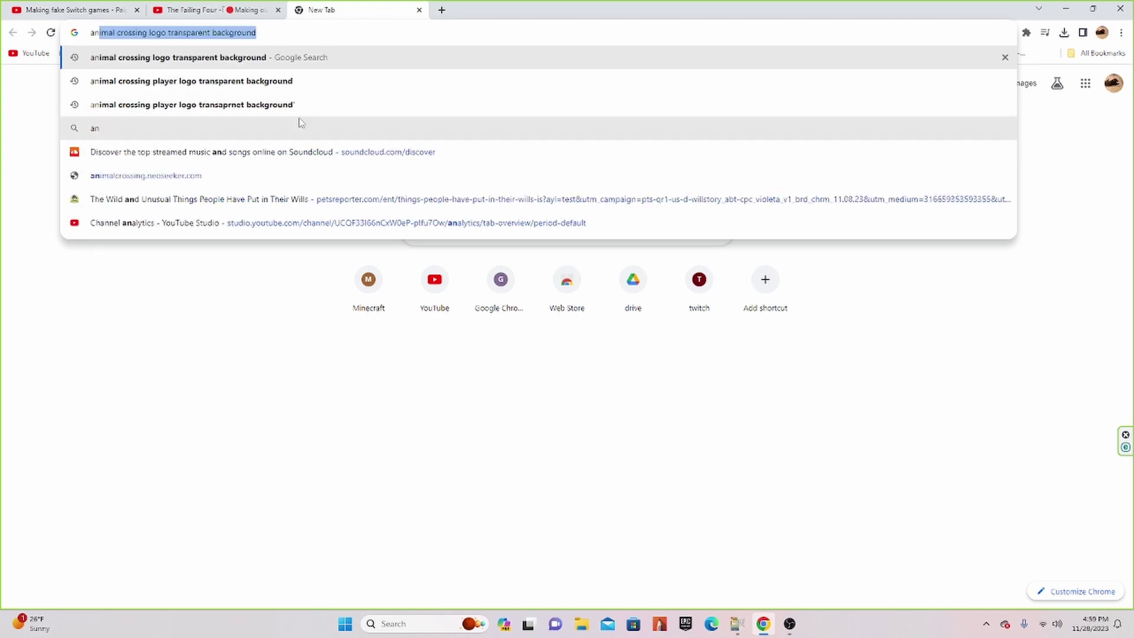
{"action": "type", "text": "imal"}
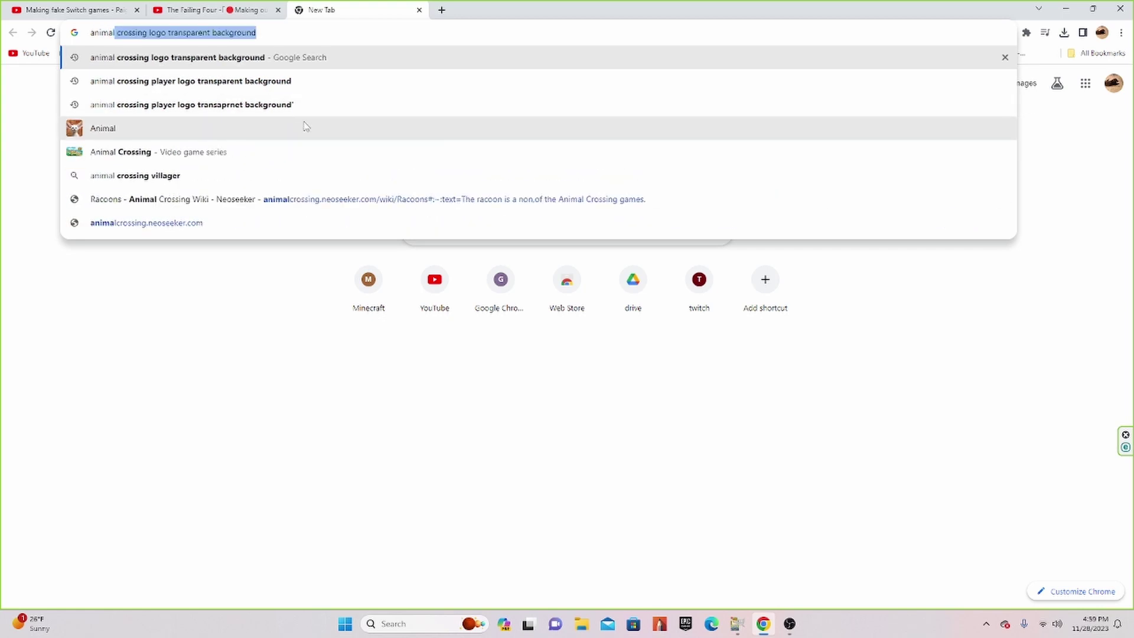
{"action": "type", "text": " cross"}
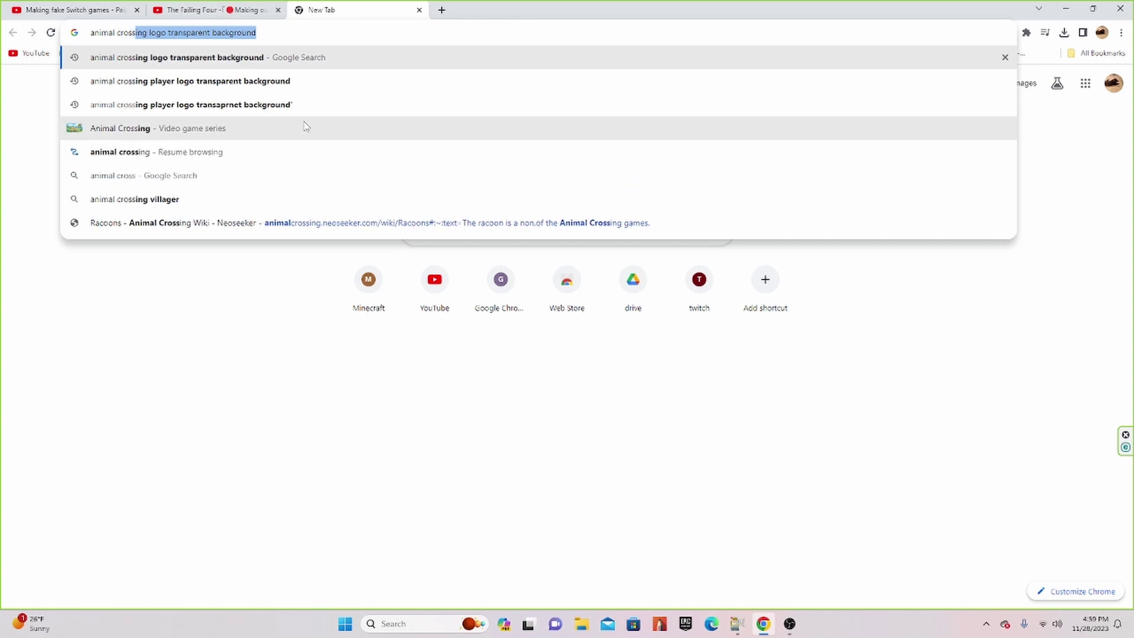
{"action": "type", "text": "ing pla"}
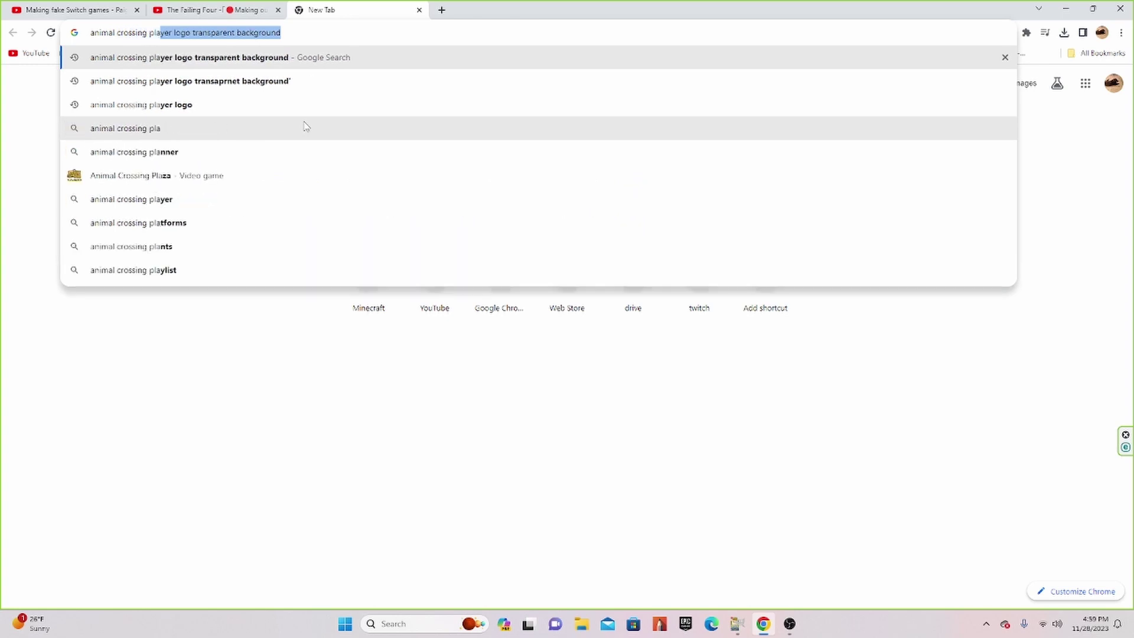
{"action": "type", "text": "yer "}
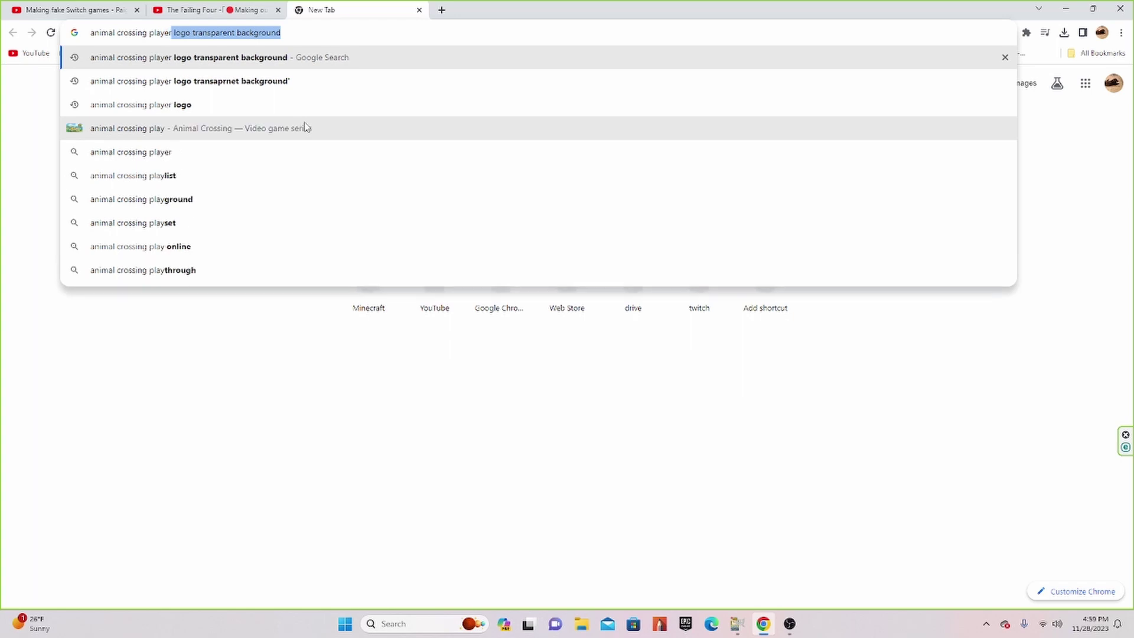
{"action": "type", "text": "c"}
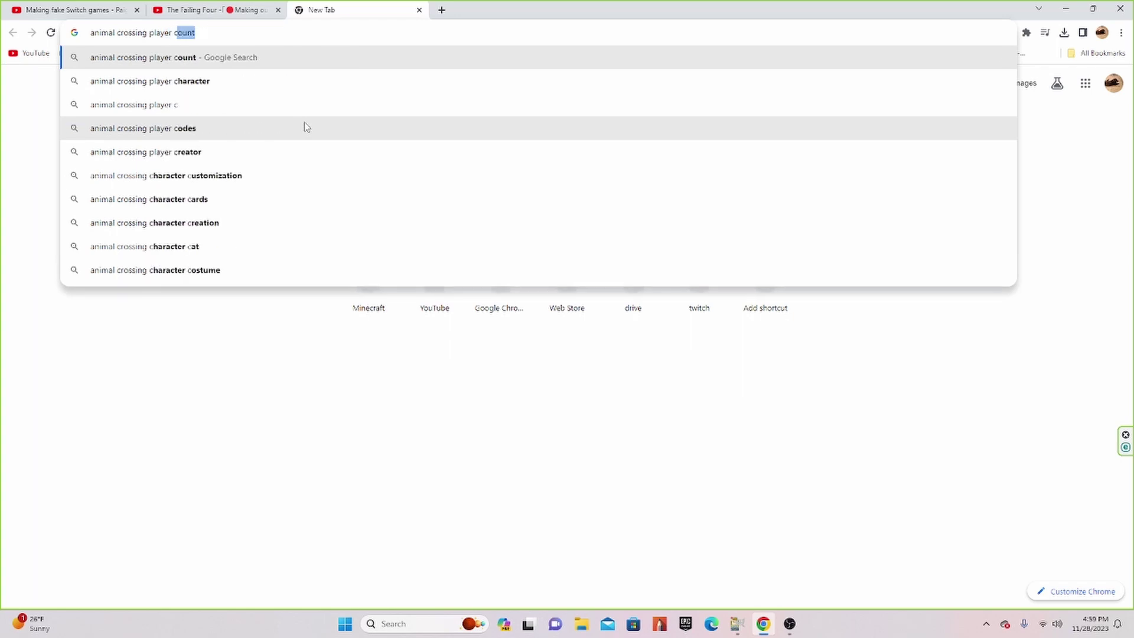
{"action": "left_click", "coordinate": [377, 85]}
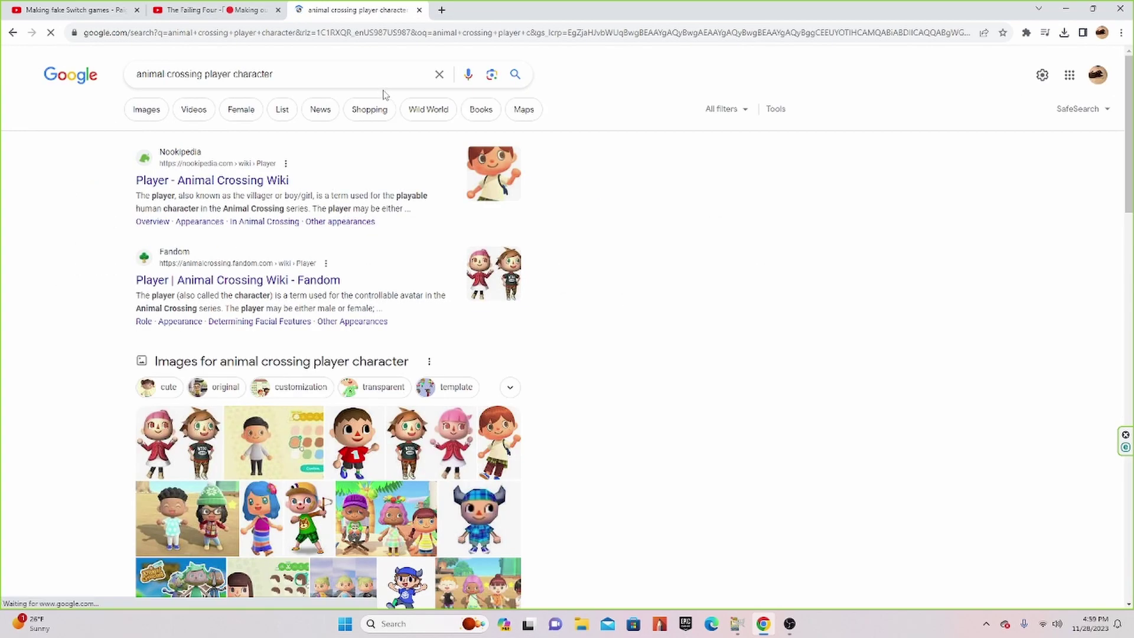
{"action": "left_click", "coordinate": [147, 111]}
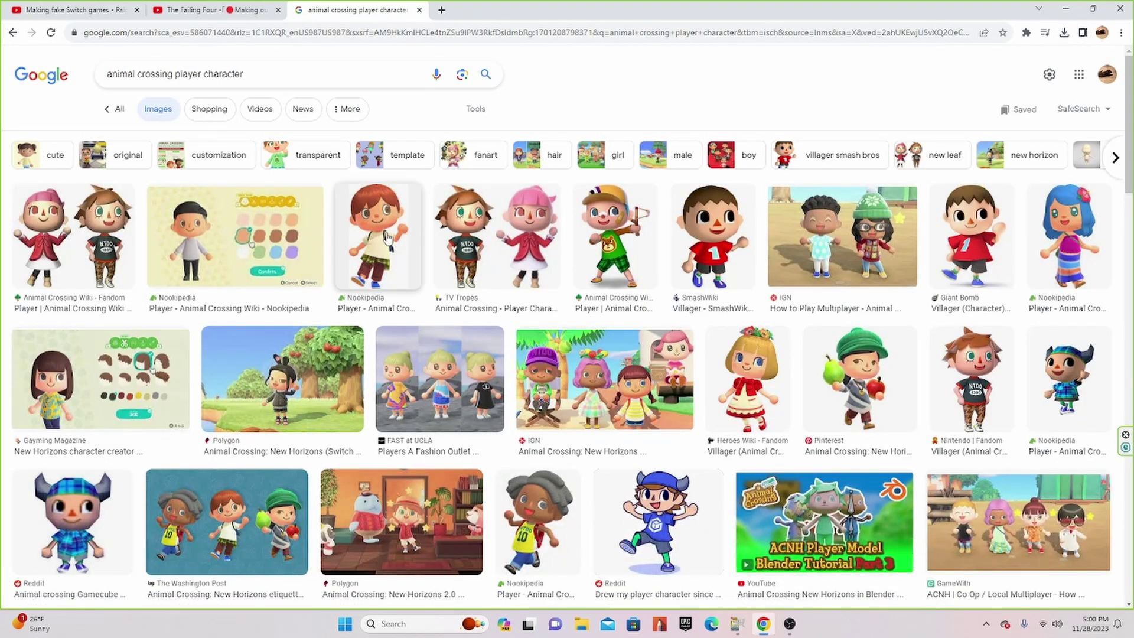
Save the Giant Bomb villager picture as 2496576-villager.png, then return to GIMP
{"action": "left_click", "coordinate": [395, 233]}
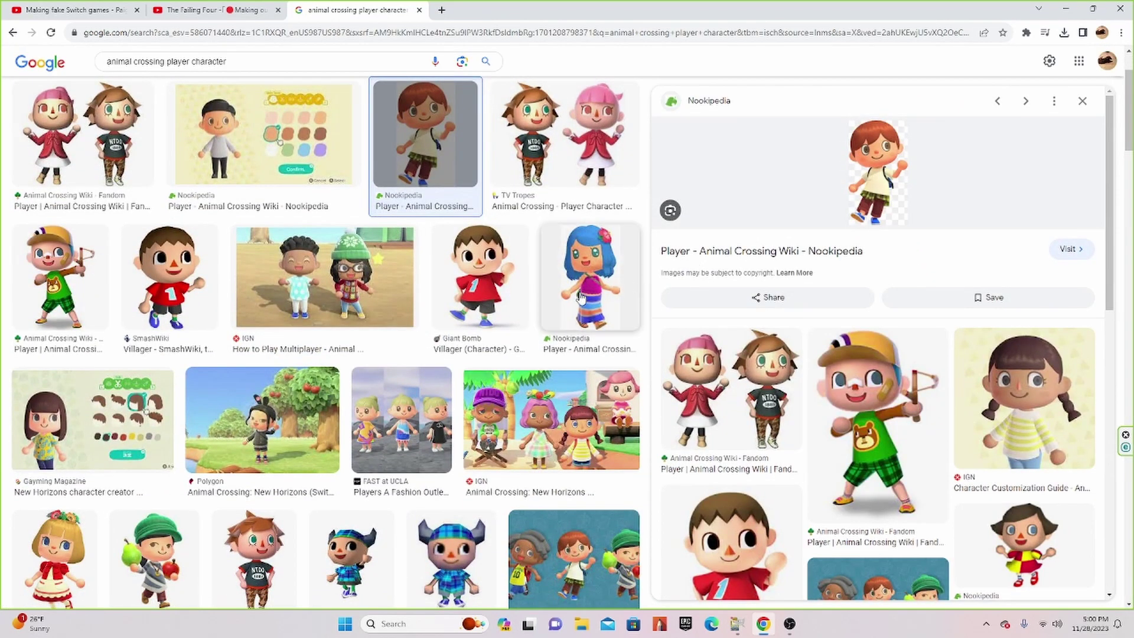
{"action": "left_click", "coordinate": [482, 277]}
{"action": "right_click", "coordinate": [883, 215]}
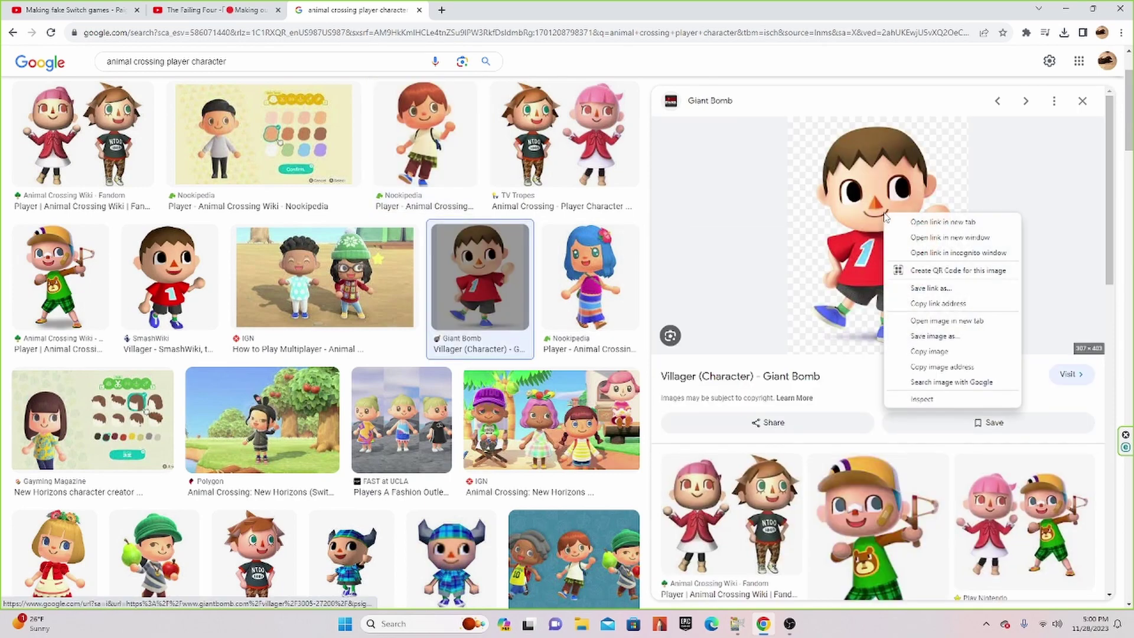
{"action": "left_click", "coordinate": [939, 338]}
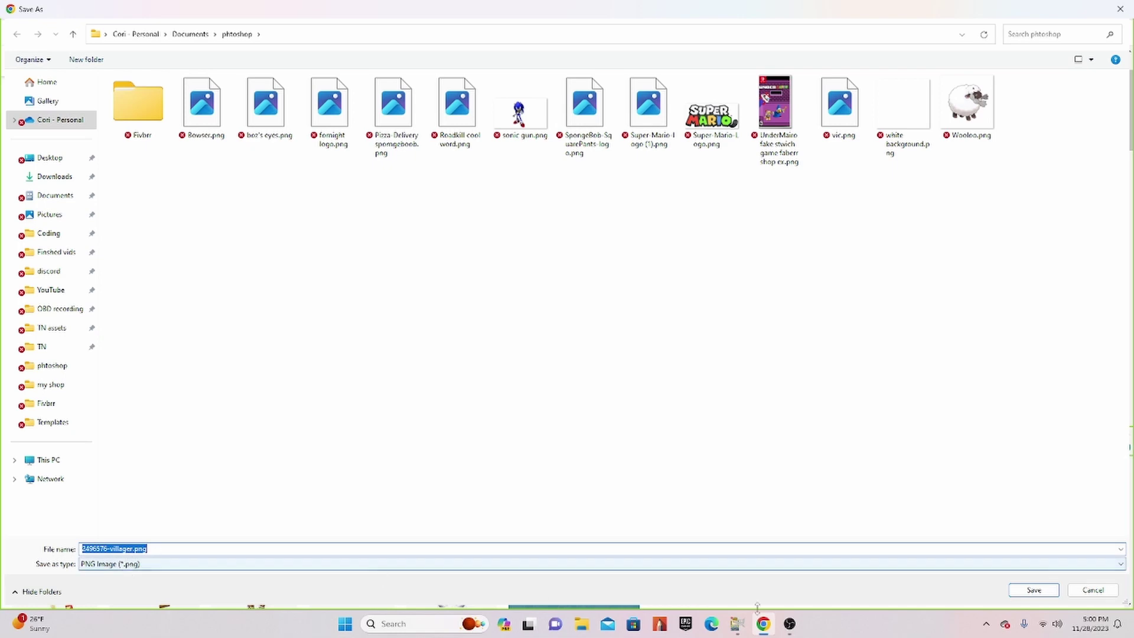
{"action": "left_click", "coordinate": [1045, 589]}
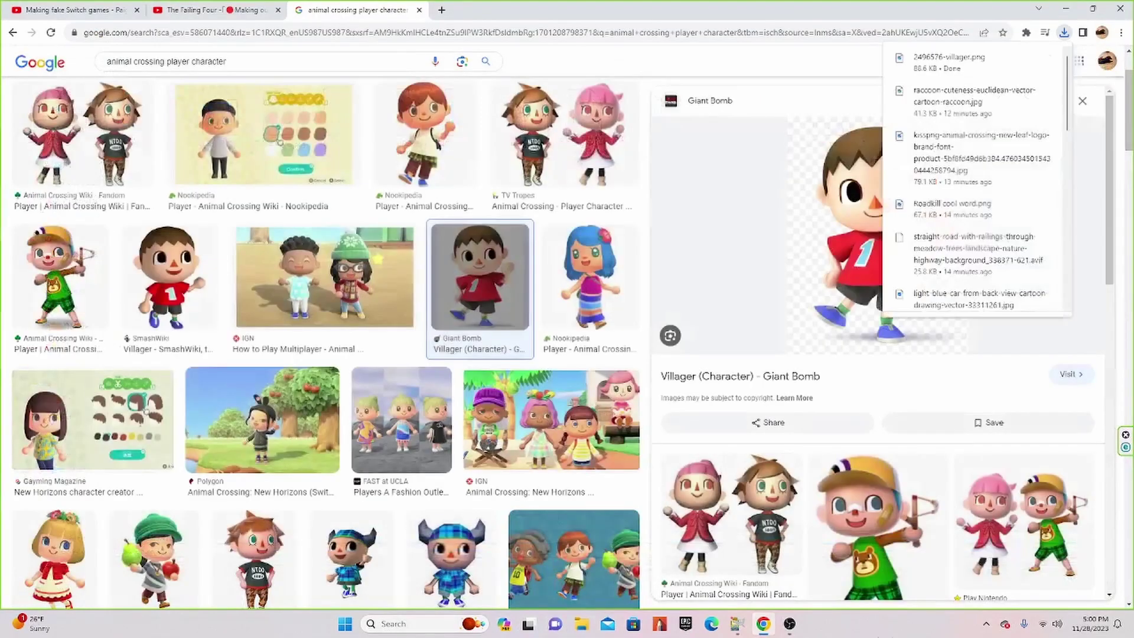
{"action": "left_click", "coordinate": [745, 630]}
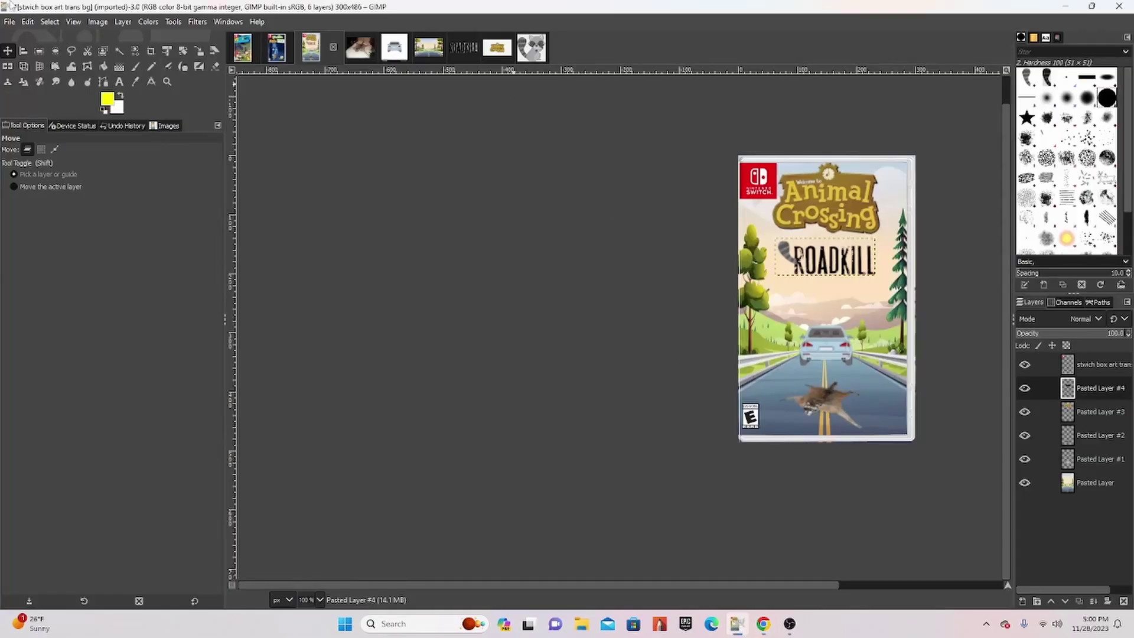
Open 2496576-villager.png (307 by 403, transparent background) as a new image in GIMP
{"action": "left_click", "coordinate": [8, 21]}
{"action": "left_click", "coordinate": [19, 66]}
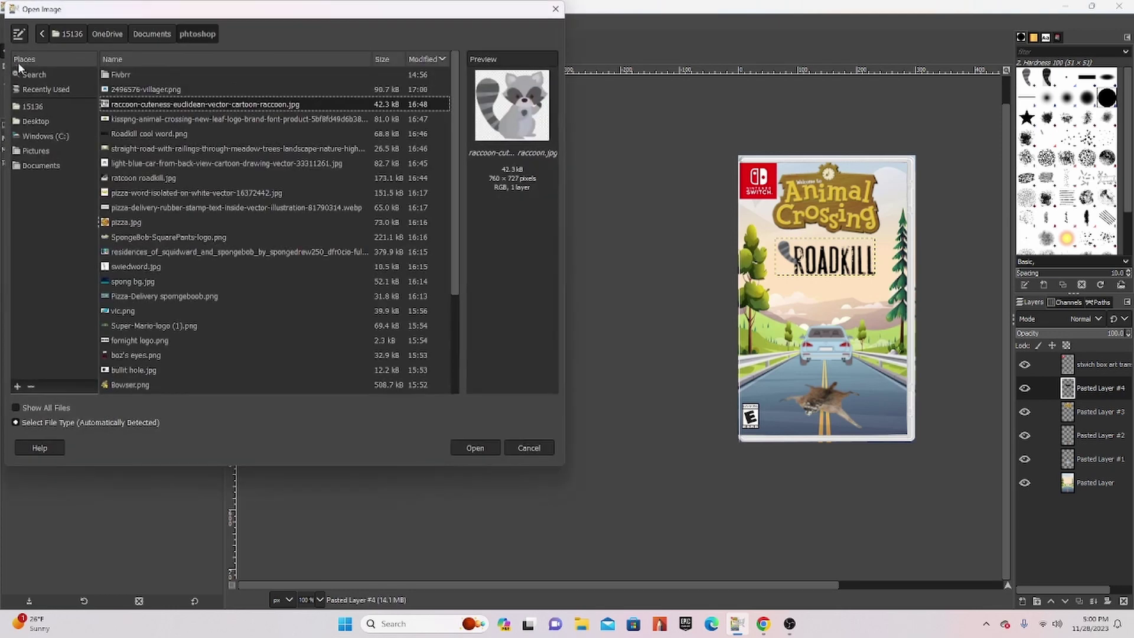
{"action": "left_click", "coordinate": [134, 90]}
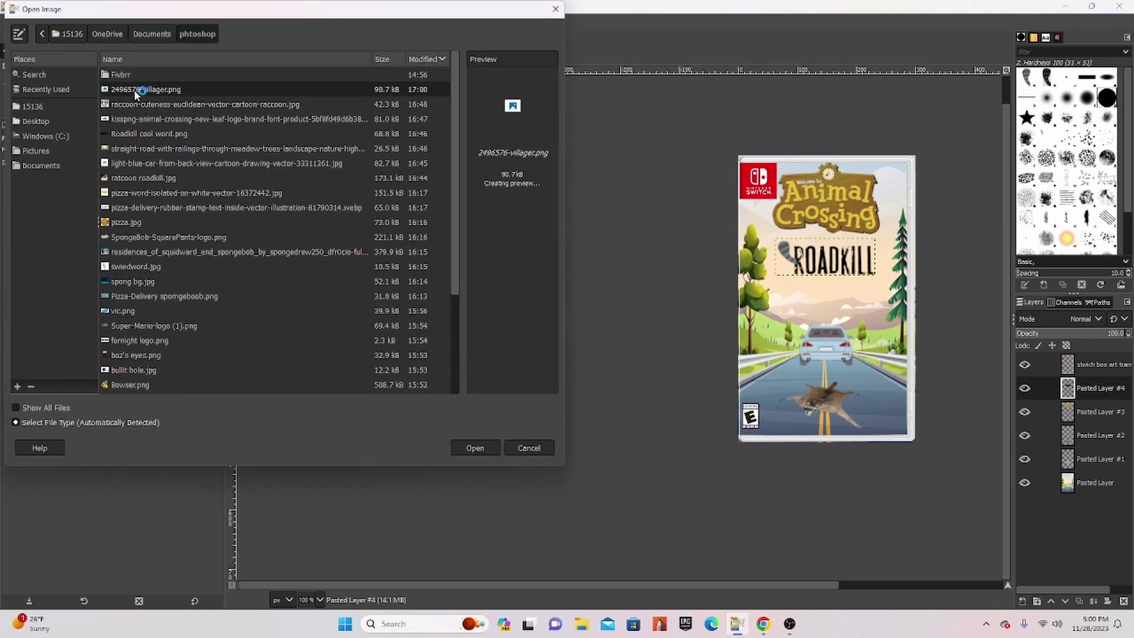
{"action": "left_click", "coordinate": [481, 449]}
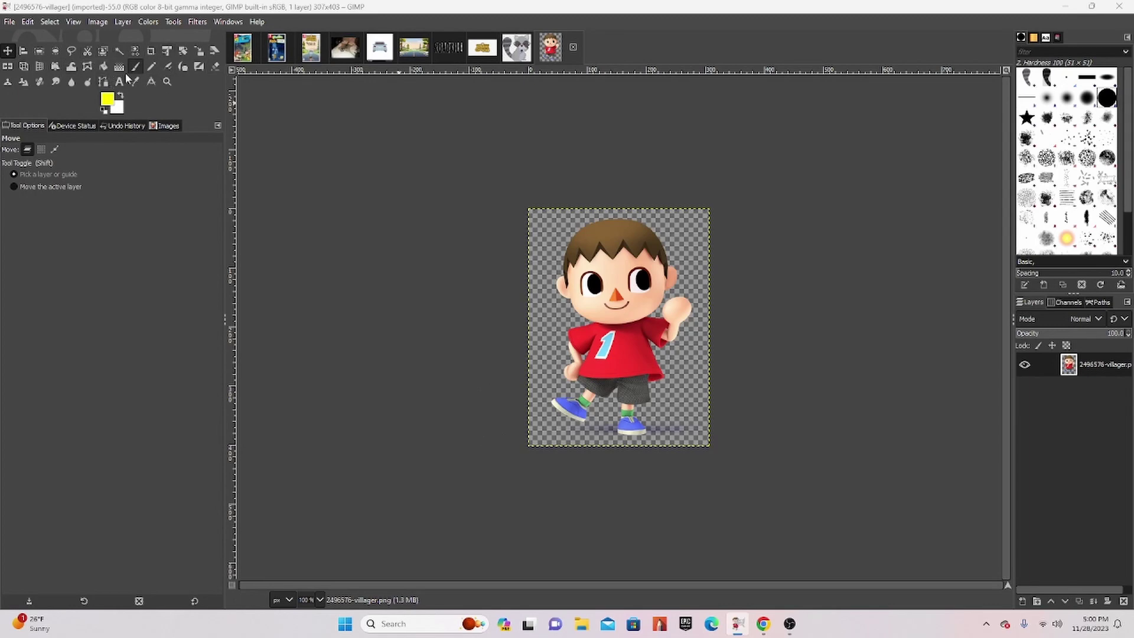
{"action": "left_click", "coordinate": [70, 51]}
Lasso the villager's head, waving arm and upper shirt and copy them to the clipboard
{"action": "scroll", "coordinate": [653, 278], "scroll_direction": "up", "scroll_amount": 3}
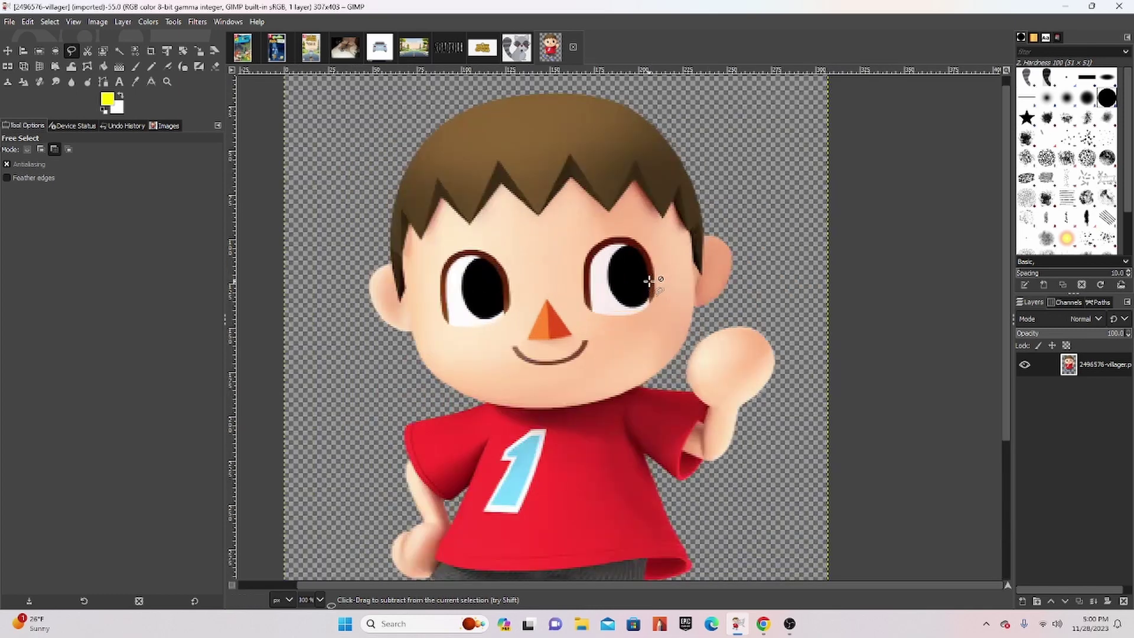
{"action": "left_click_drag", "start_coordinate": [415, 106], "coordinate": [318, 320]}
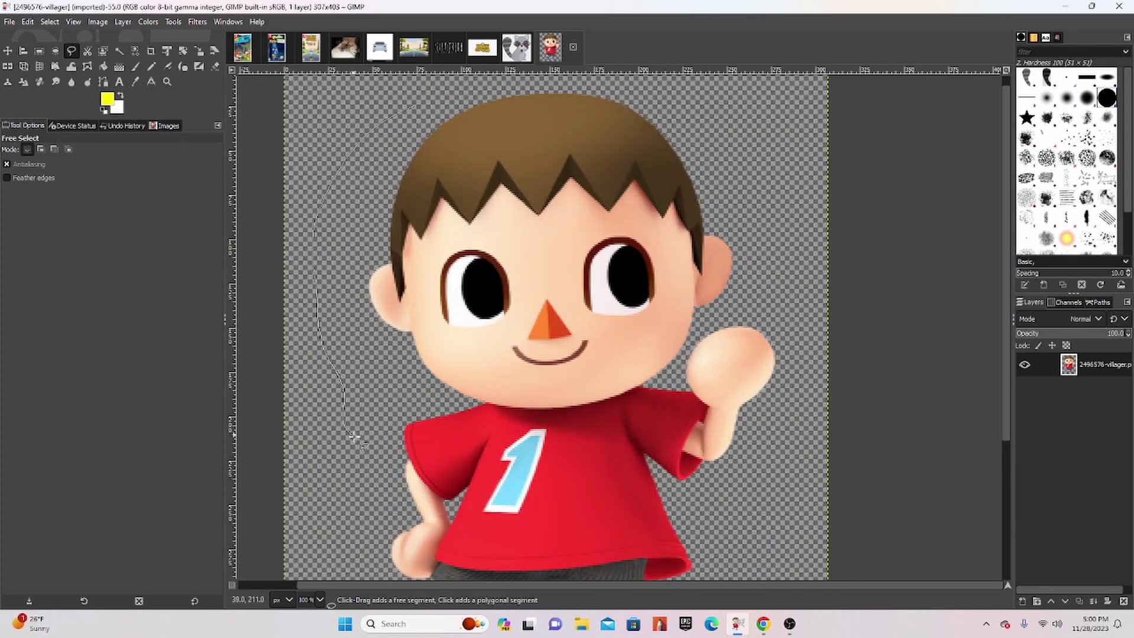
{"action": "left_click_drag", "start_coordinate": [372, 505], "coordinate": [372, 553]}
{"action": "left_click_drag", "start_coordinate": [424, 584], "coordinate": [433, 574]}
{"action": "mouse_move", "coordinate": [458, 516]}
{"action": "left_mouse_down"}
{"action": "mouse_move", "coordinate": [472, 484]}
{"action": "mouse_move", "coordinate": [578, 475]}
{"action": "mouse_move", "coordinate": [662, 487]}
{"action": "mouse_move", "coordinate": [801, 408]}
{"action": "mouse_move", "coordinate": [792, 286]}
{"action": "mouse_move", "coordinate": [735, 83]}
{"action": "mouse_move", "coordinate": [387, 65]}
{"action": "mouse_move", "coordinate": [328, 138]}
{"action": "mouse_move", "coordinate": [405, 122]}
{"action": "left_mouse_up"}
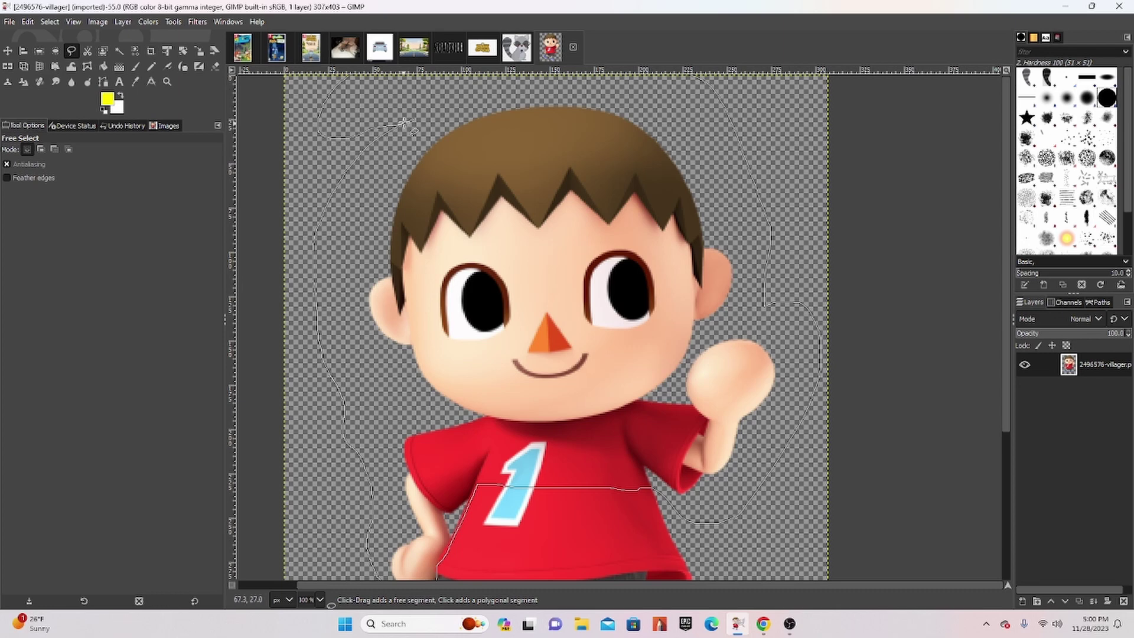
{"action": "key", "text": "Return"}
{"action": "key", "text": "ctrl+c"}
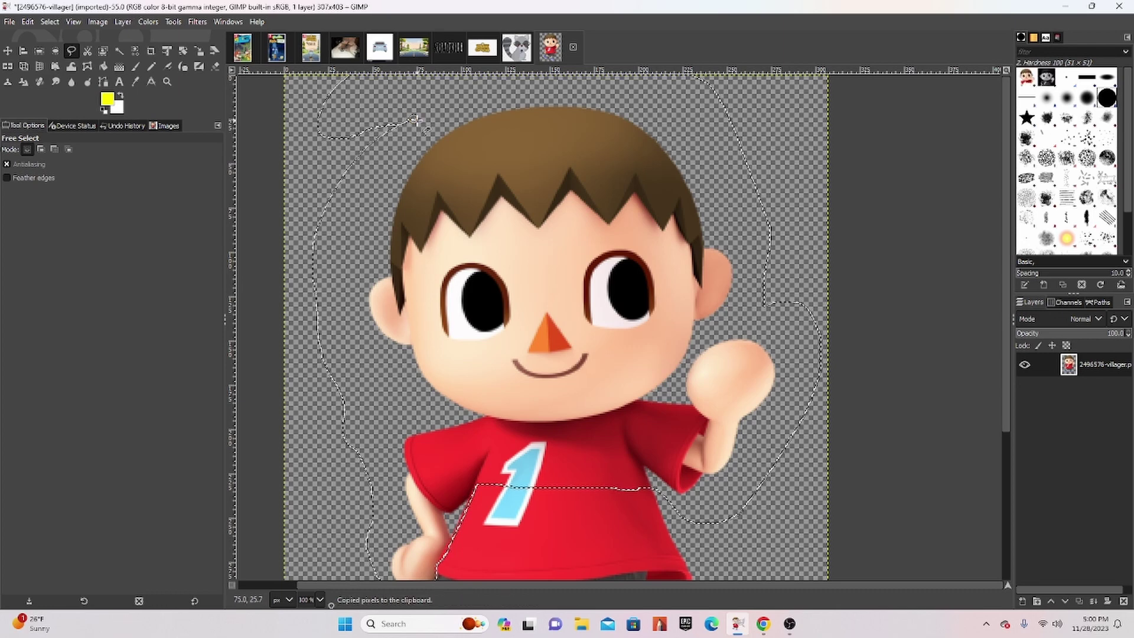
{"action": "left_click", "coordinate": [311, 49]}
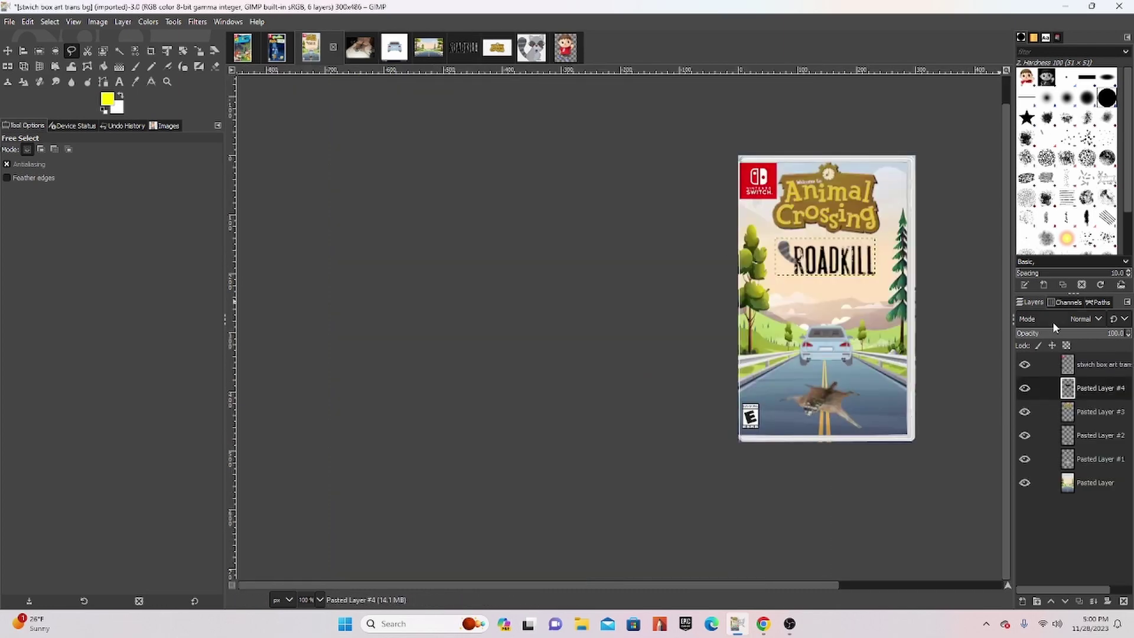
Paste the villager onto the cover as its own layer and shrink it to a tiny figure
{"action": "scroll", "coordinate": [865, 368], "scroll_direction": "up", "scroll_amount": 1}
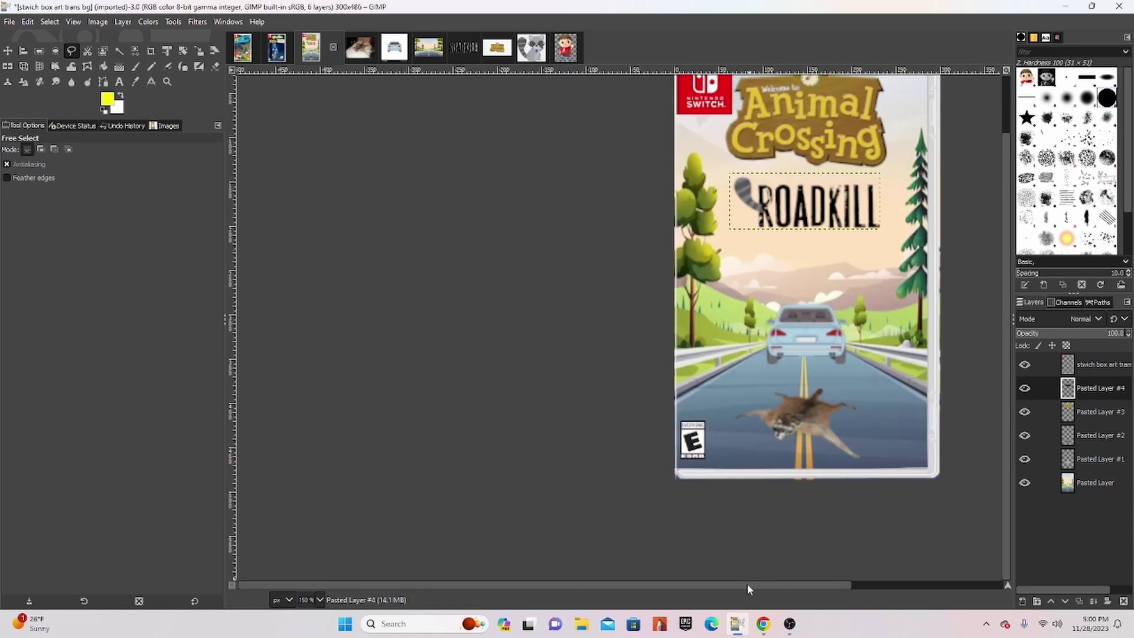
{"action": "left_click_drag", "start_coordinate": [747, 588], "coordinate": [796, 585]}
{"action": "scroll", "coordinate": [630, 152], "scroll_direction": "down", "scroll_amount": 1}
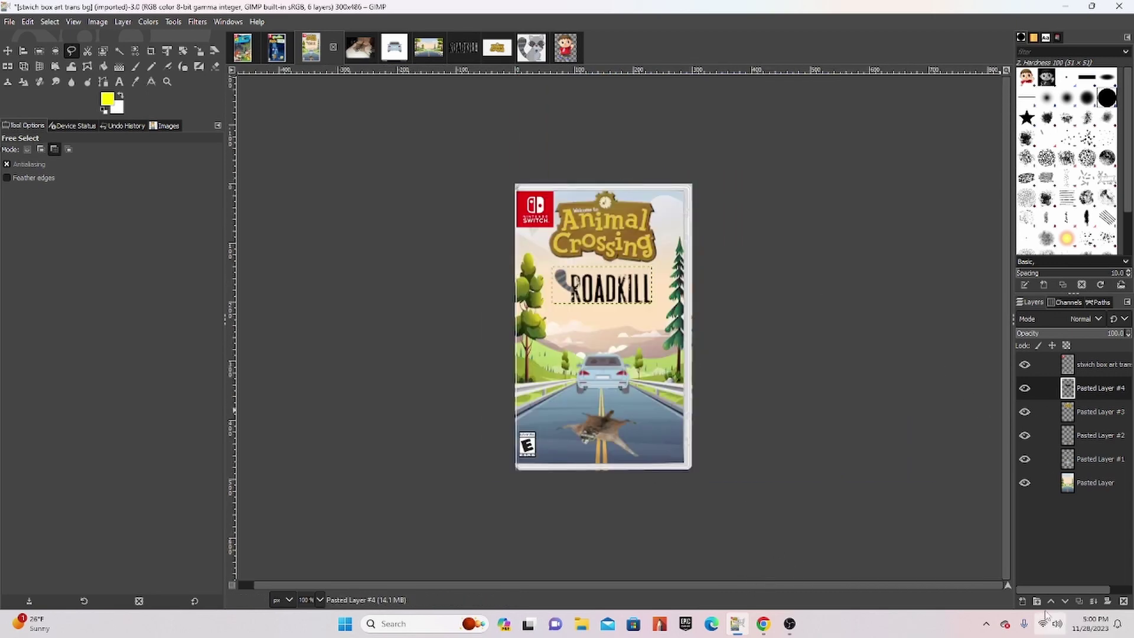
{"action": "key", "text": "ctrl+v"}
{"action": "left_click", "coordinate": [1028, 602]}
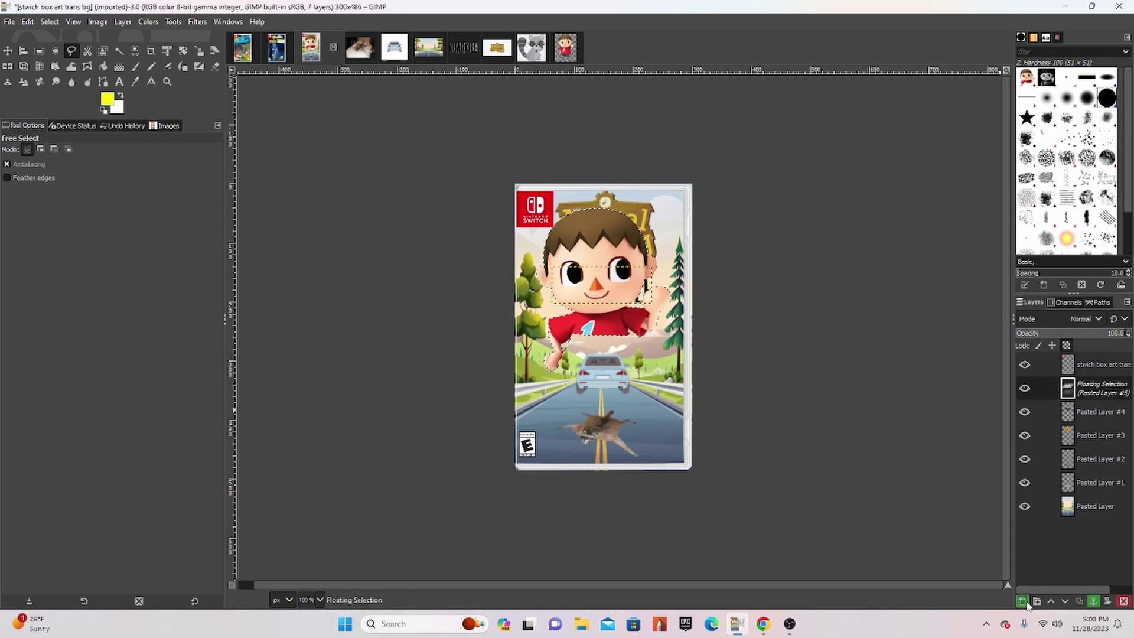
{"action": "left_click", "coordinate": [8, 51]}
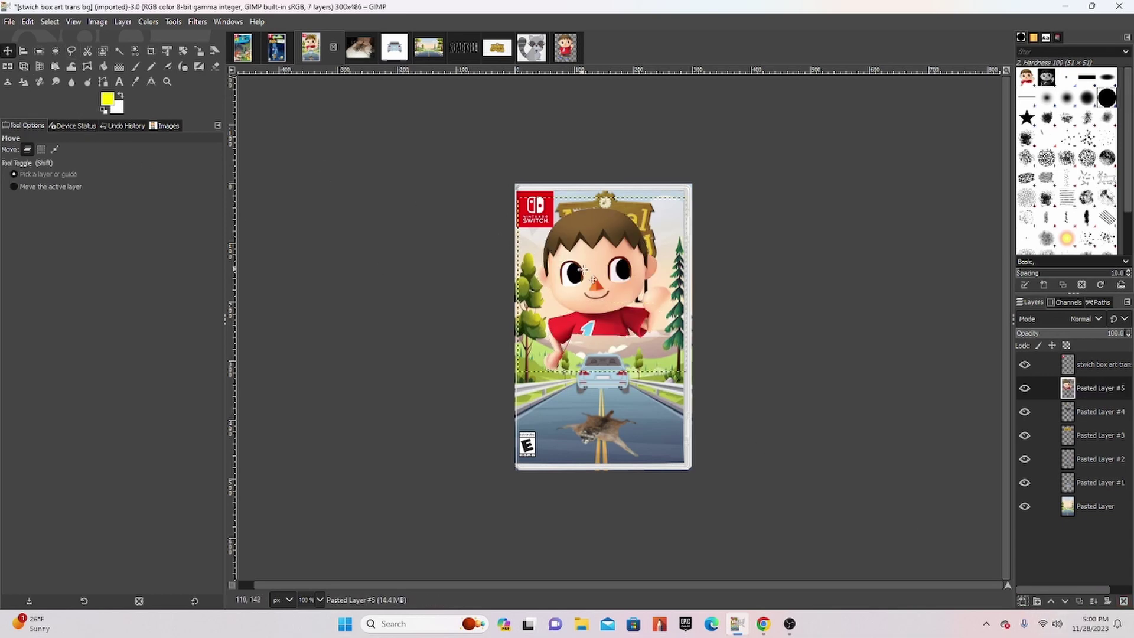
{"action": "left_click_drag", "start_coordinate": [600, 277], "coordinate": [603, 355]}
{"action": "key", "text": "2"}
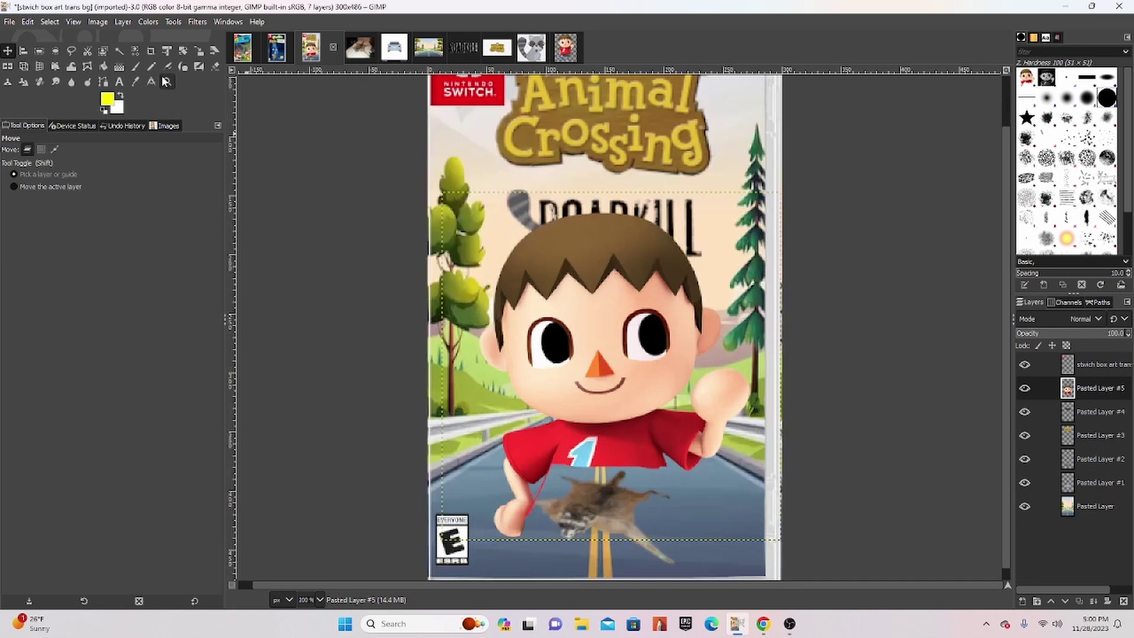
{"action": "left_click", "coordinate": [199, 51]}
{"action": "left_click_drag", "start_coordinate": [470, 233], "coordinate": [745, 504]}
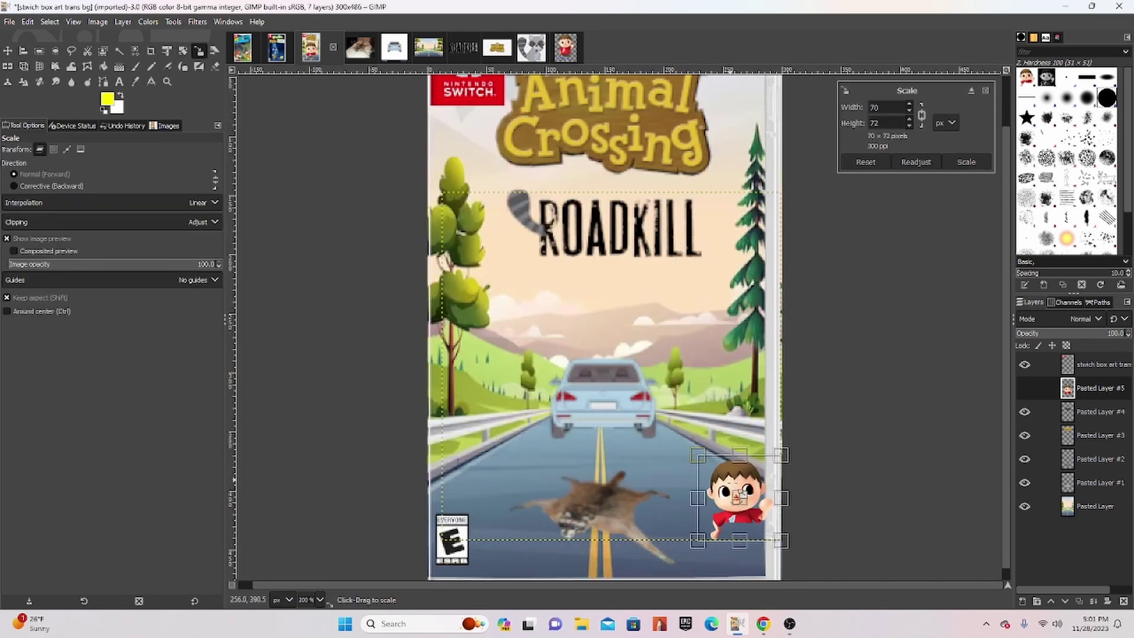
Undo the accidental background move and fit the villager into the car's rear window at about 22×23 px
{"action": "left_click", "coordinate": [8, 51]}
{"action": "left_click_drag", "start_coordinate": [752, 527], "coordinate": [680, 460]}
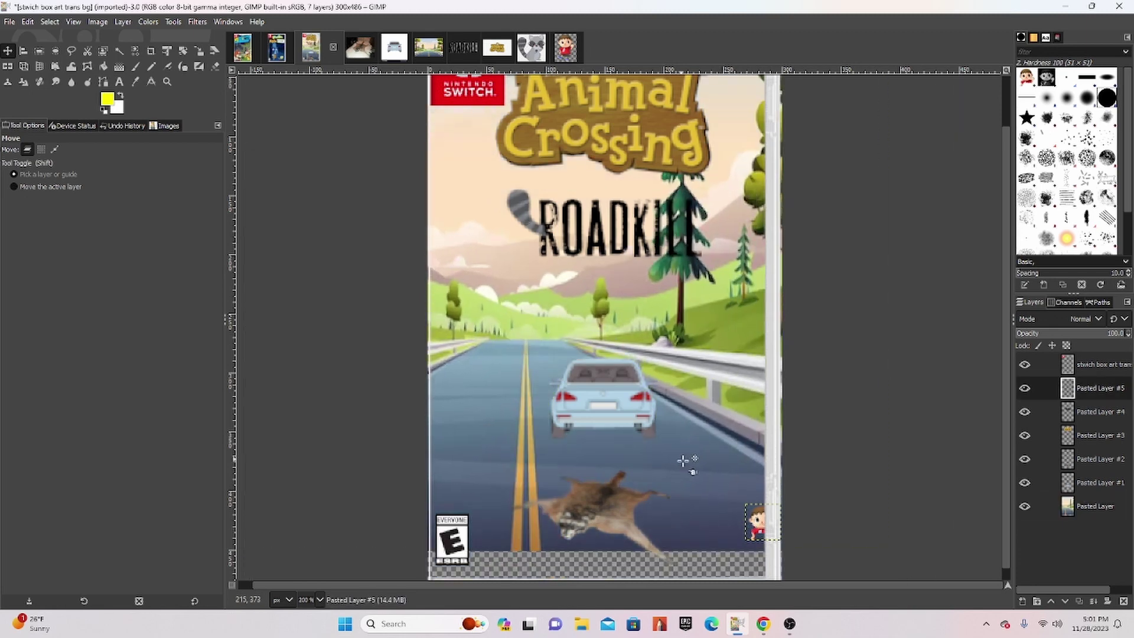
{"action": "key", "text": "ctrl+z"}
{"action": "left_click_drag", "start_coordinate": [766, 526], "coordinate": [602, 376]}
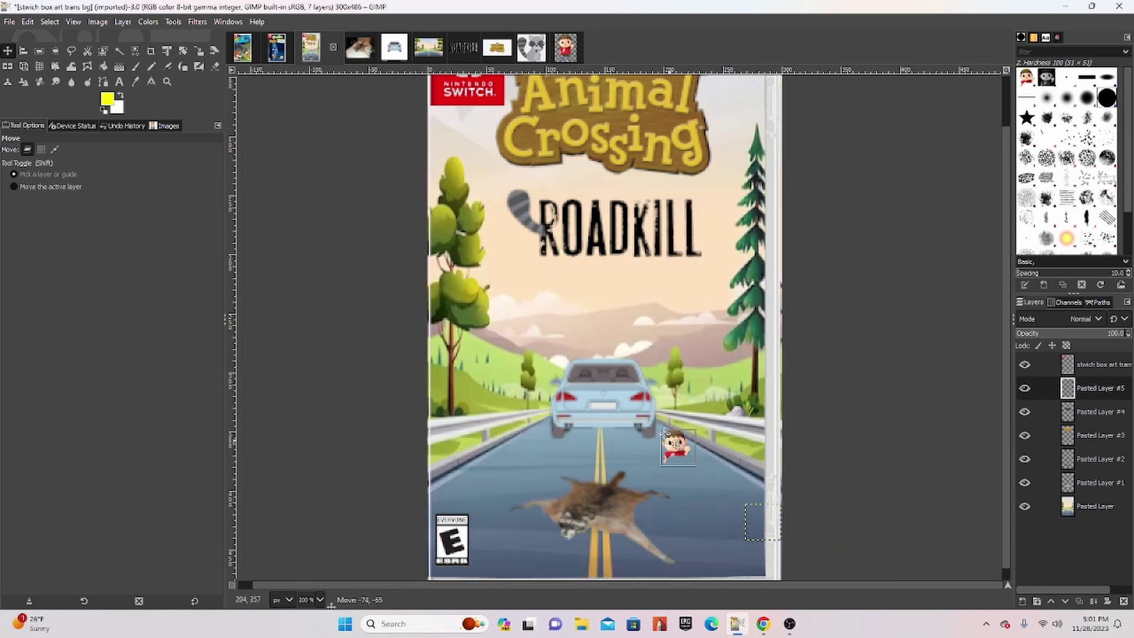
{"action": "left_click", "coordinate": [199, 51]}
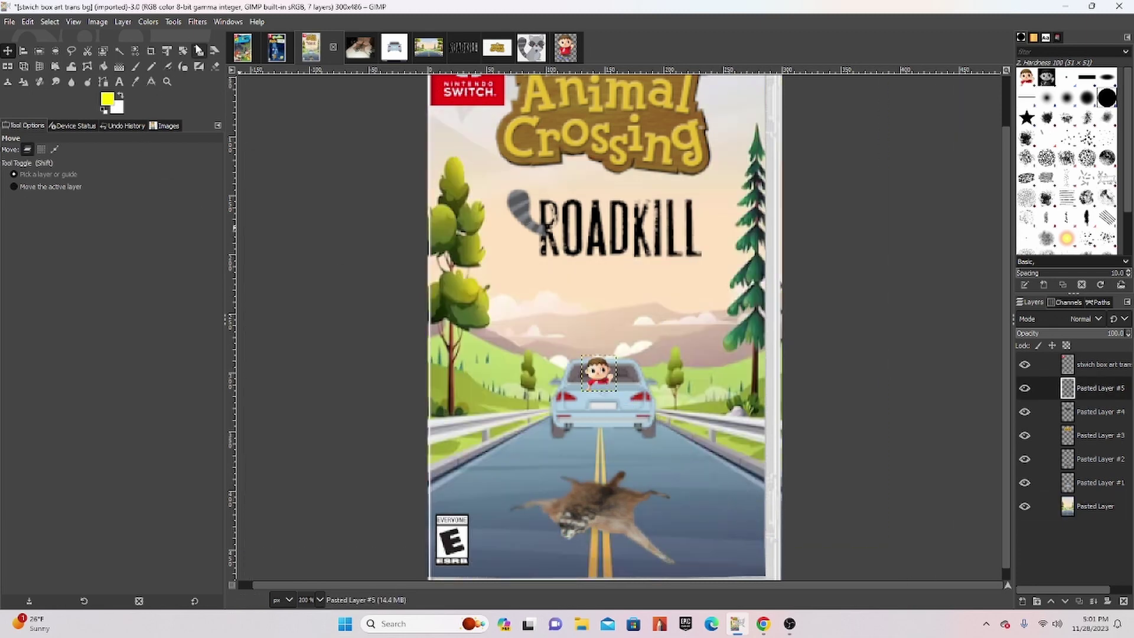
{"action": "left_click", "coordinate": [586, 356]}
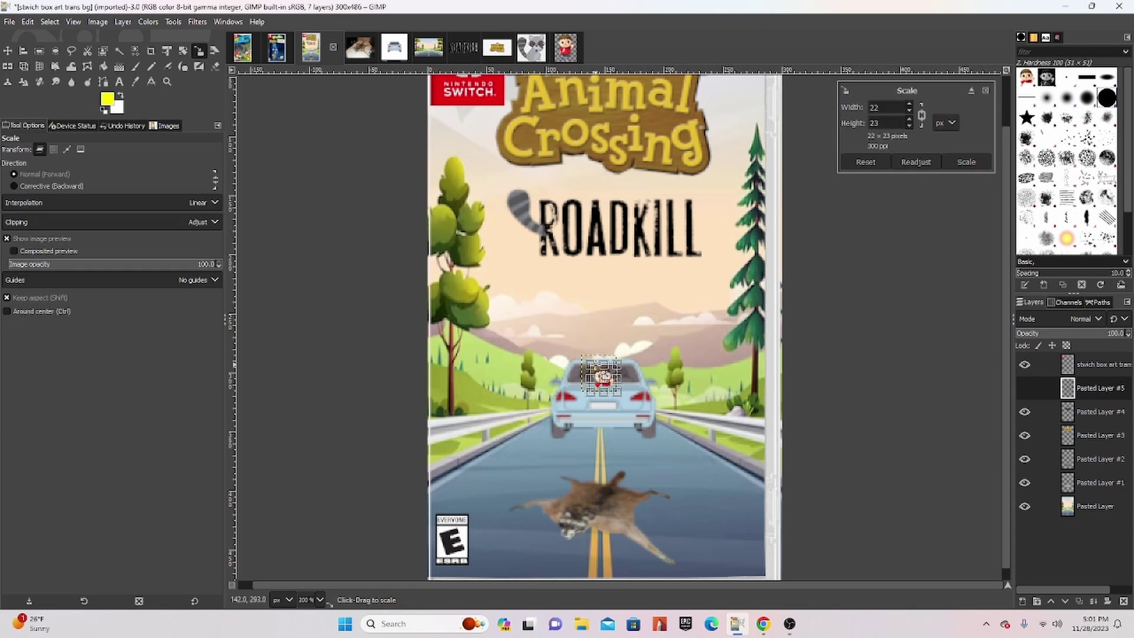
{"action": "left_click", "coordinate": [10, 51]}
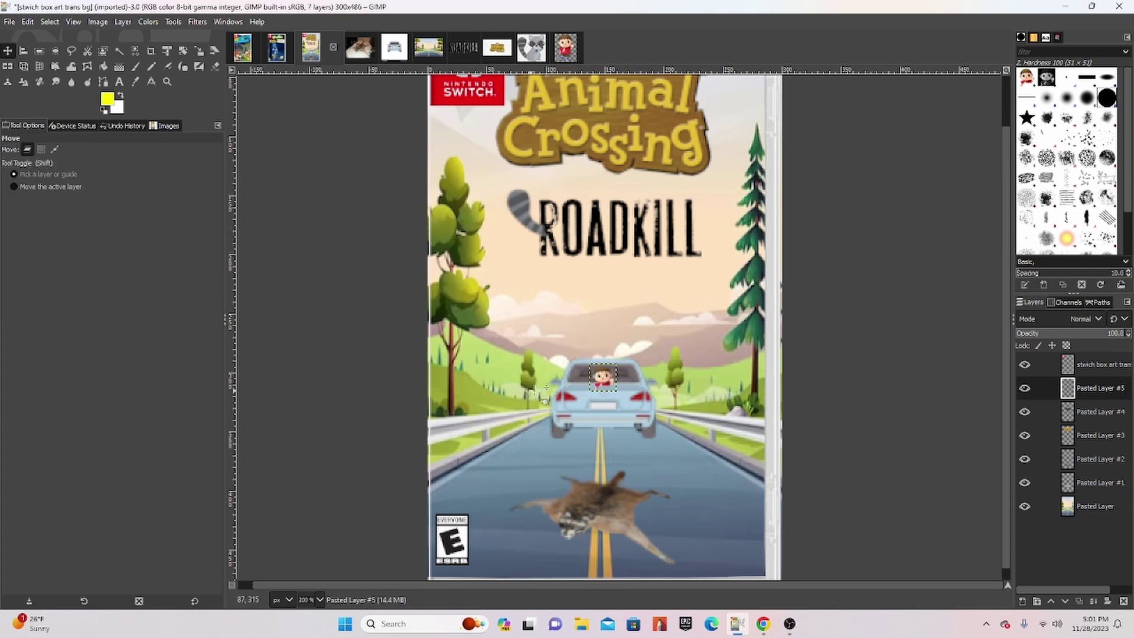
Nudge the villager up in the window and erase its stray lower edge with an 11-pixel hard brush
{"action": "left_click_drag", "start_coordinate": [595, 385], "coordinate": [605, 382]}
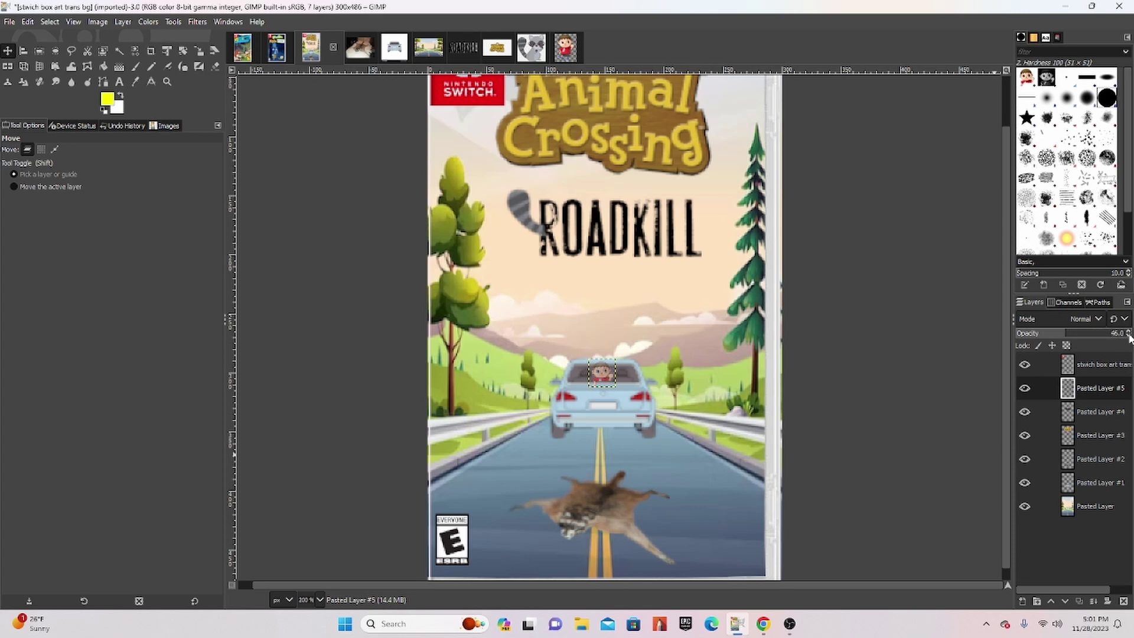
{"action": "scroll", "coordinate": [585, 357], "scroll_direction": "up", "scroll_amount": 2}
{"action": "scroll", "coordinate": [585, 358], "scroll_direction": "up", "scroll_amount": 2}
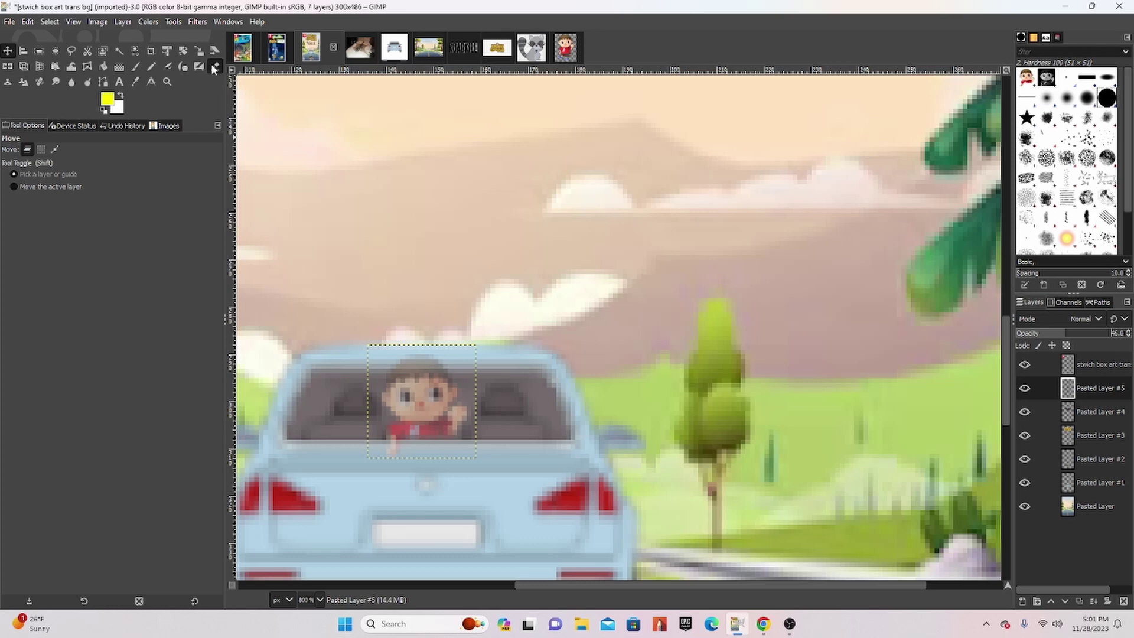
{"action": "left_click", "coordinate": [215, 67]}
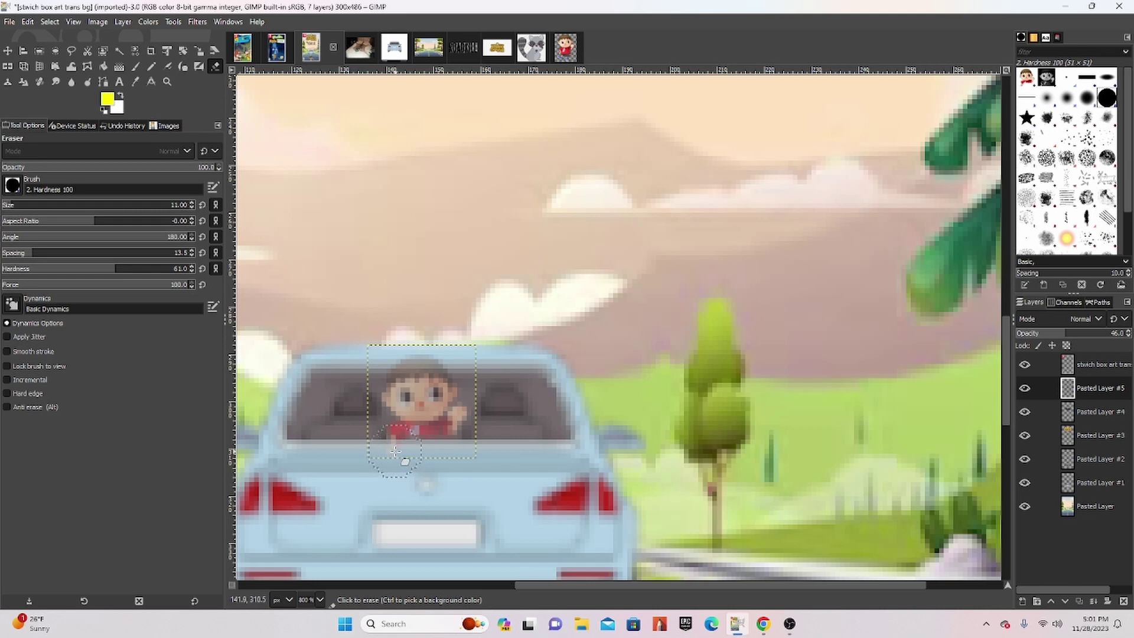
{"action": "left_click", "coordinate": [395, 452]}
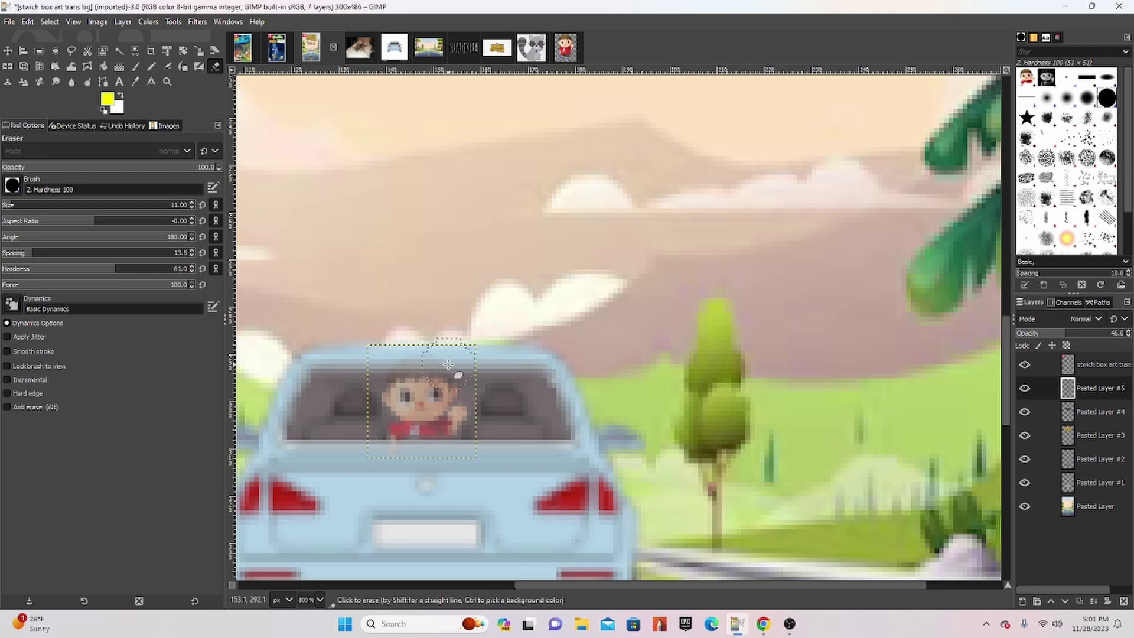
{"action": "scroll", "coordinate": [449, 365], "scroll_direction": "down", "scroll_amount": 3}
{"action": "scroll", "coordinate": [449, 364], "scroll_direction": "down", "scroll_amount": 4}
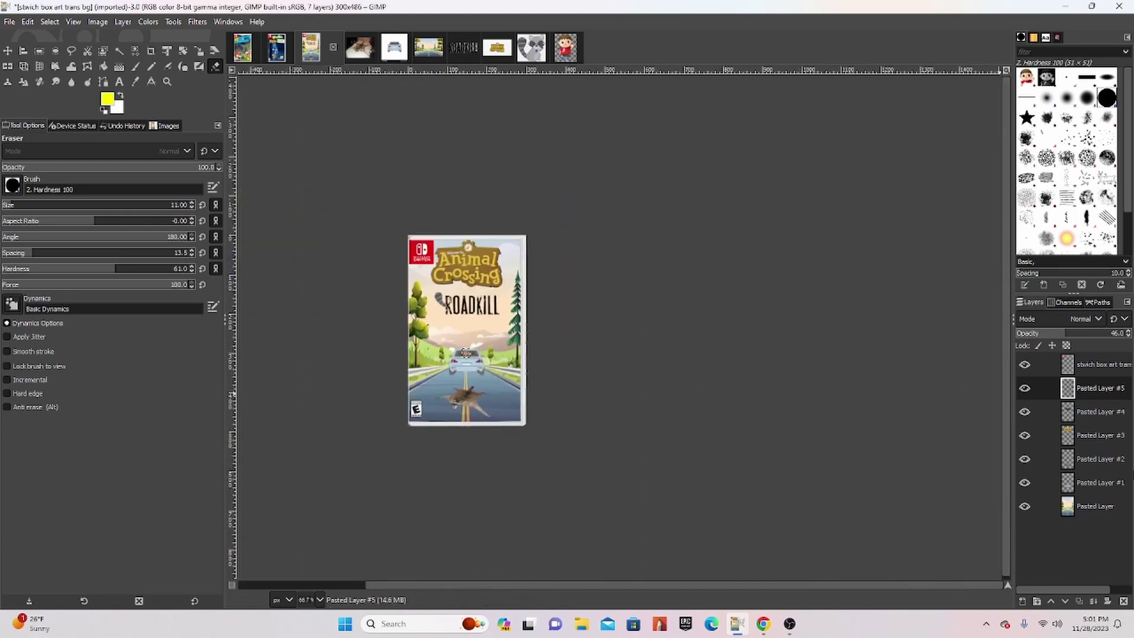
Add an empty transparent layer to the box-art cover
{"action": "left_click", "coordinate": [1024, 601]}
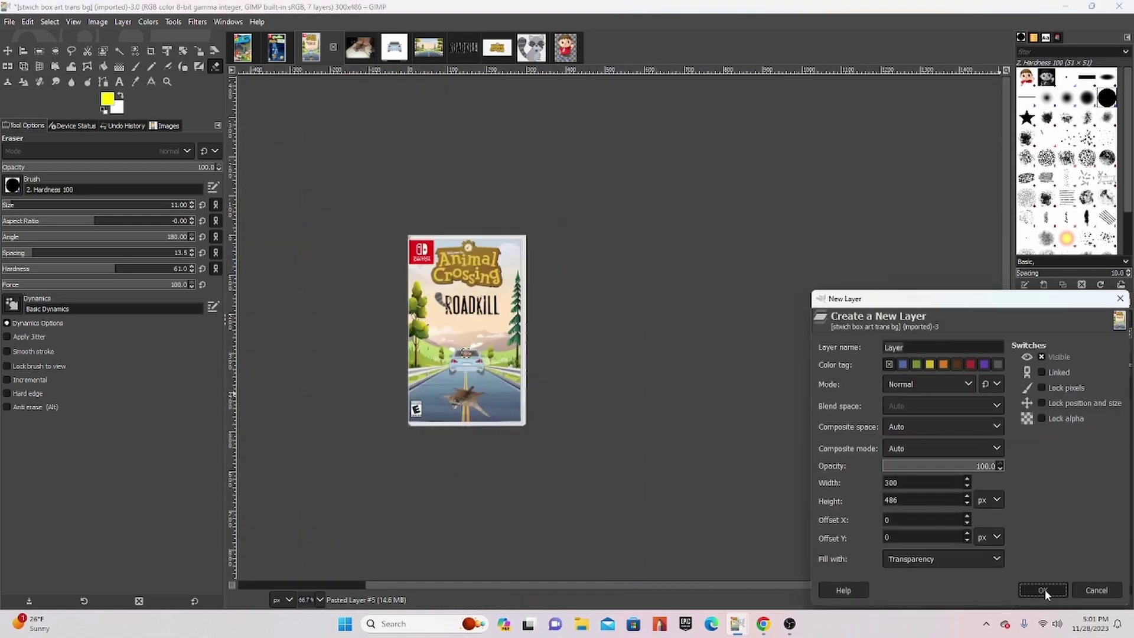
{"action": "left_click", "coordinate": [1031, 588]}
{"action": "scroll", "coordinate": [494, 391], "scroll_direction": "up", "scroll_amount": 1}
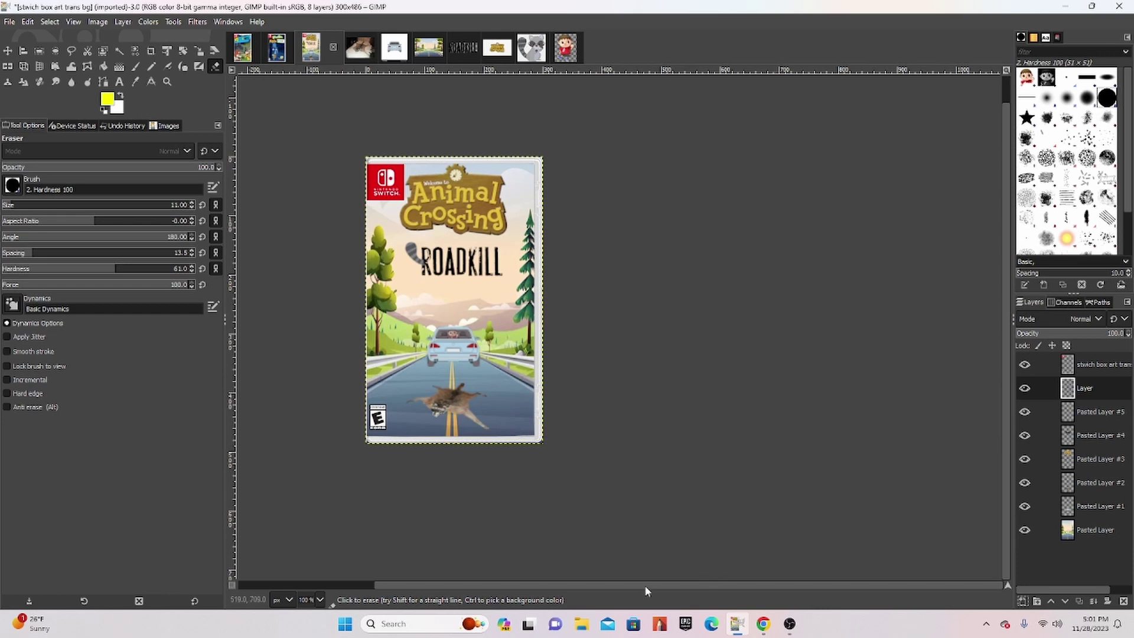
{"action": "left_click_drag", "start_coordinate": [702, 585], "coordinate": [653, 586]}
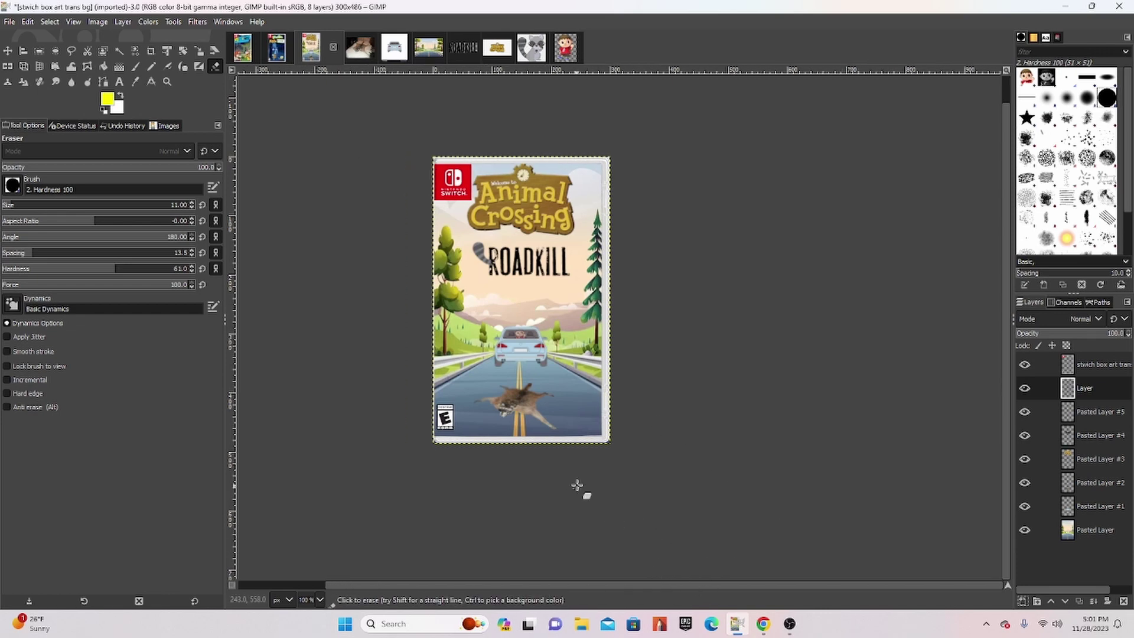
Open the blank Switch cartridge template from Fivbrr > Templates as a separate 214×308 image
{"action": "left_click", "coordinate": [9, 22]}
{"action": "left_click", "coordinate": [22, 69]}
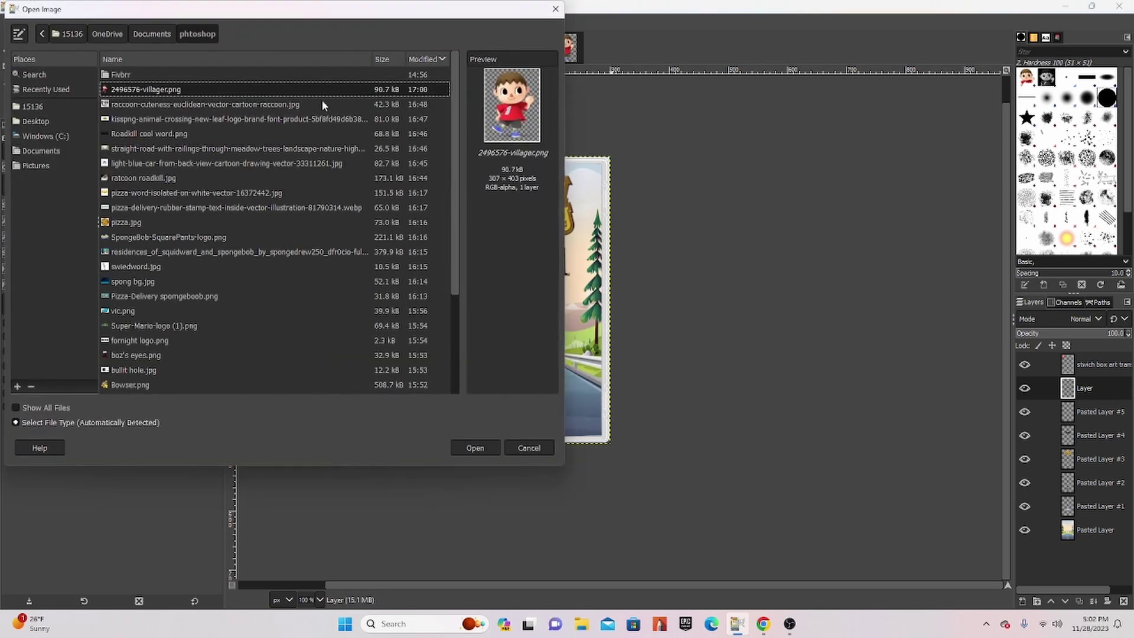
{"action": "double_click", "coordinate": [174, 73]}
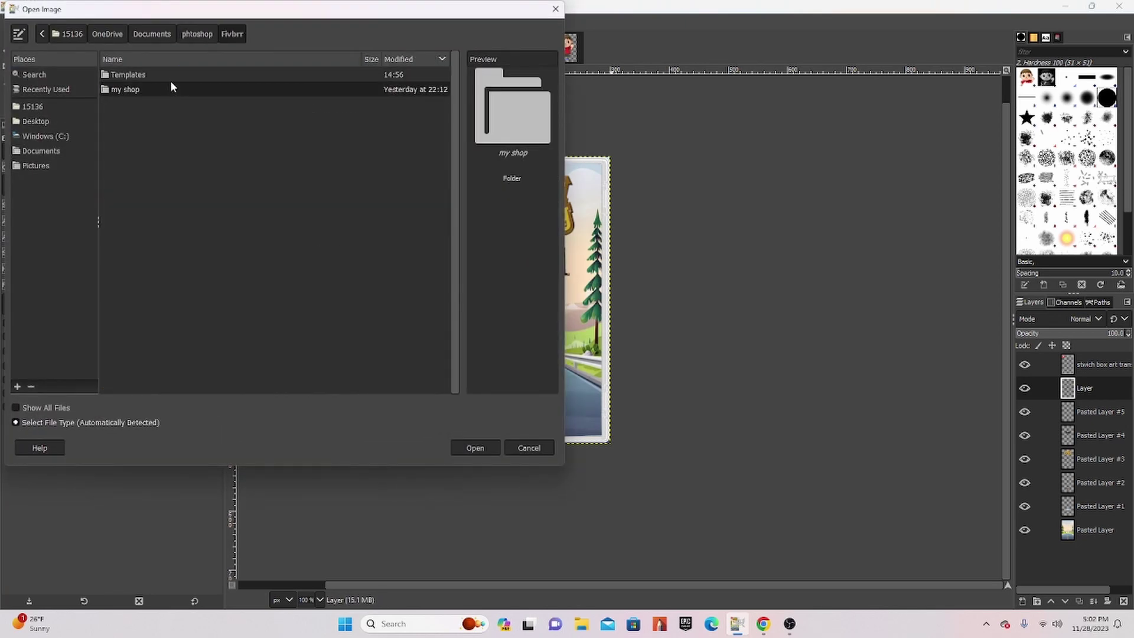
{"action": "double_click", "coordinate": [171, 76]}
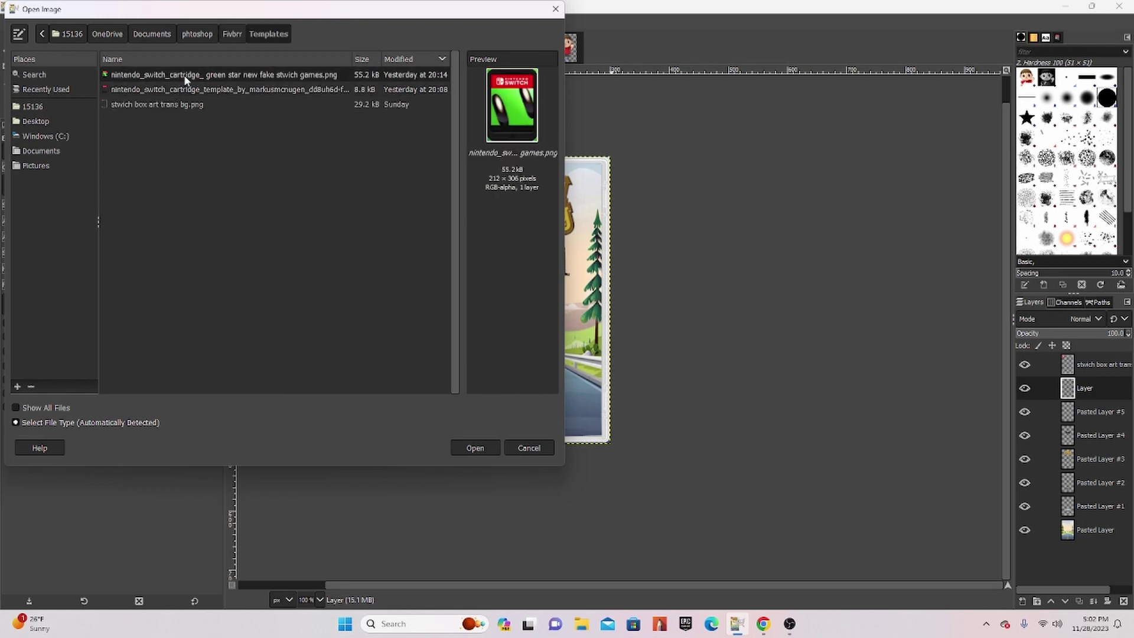
{"action": "left_click", "coordinate": [185, 90]}
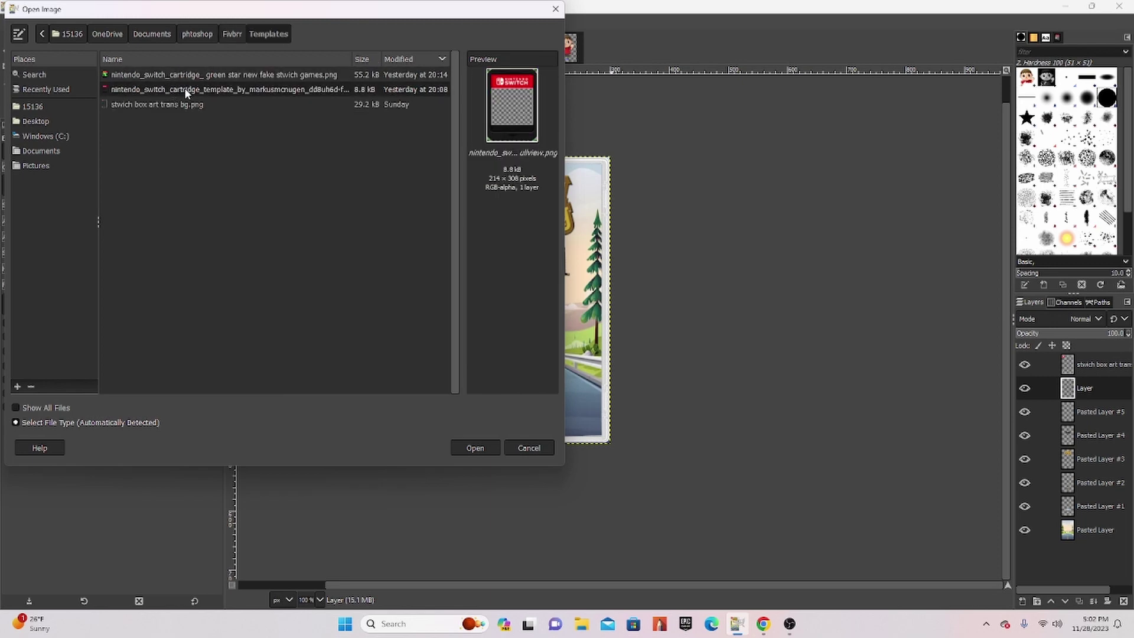
{"action": "left_click", "coordinate": [486, 452]}
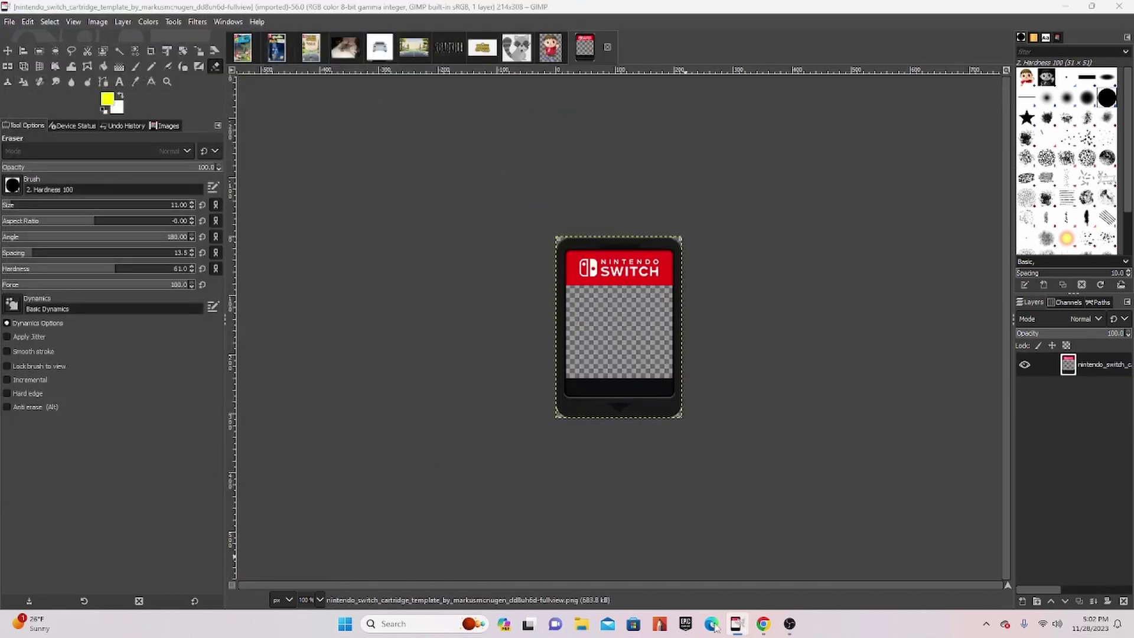
{"action": "mouse_move", "coordinate": [763, 623]}
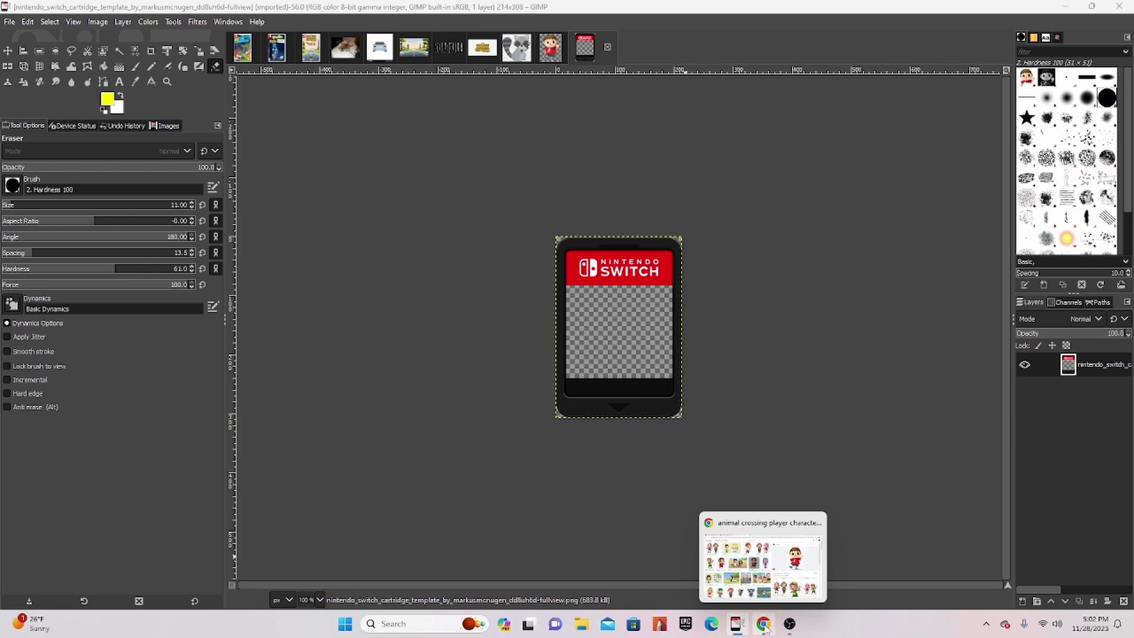
Search 'goomba' in a new Chrome tab and show the image results
{"action": "left_click", "coordinate": [762, 559]}
{"action": "left_click", "coordinate": [443, 11]}
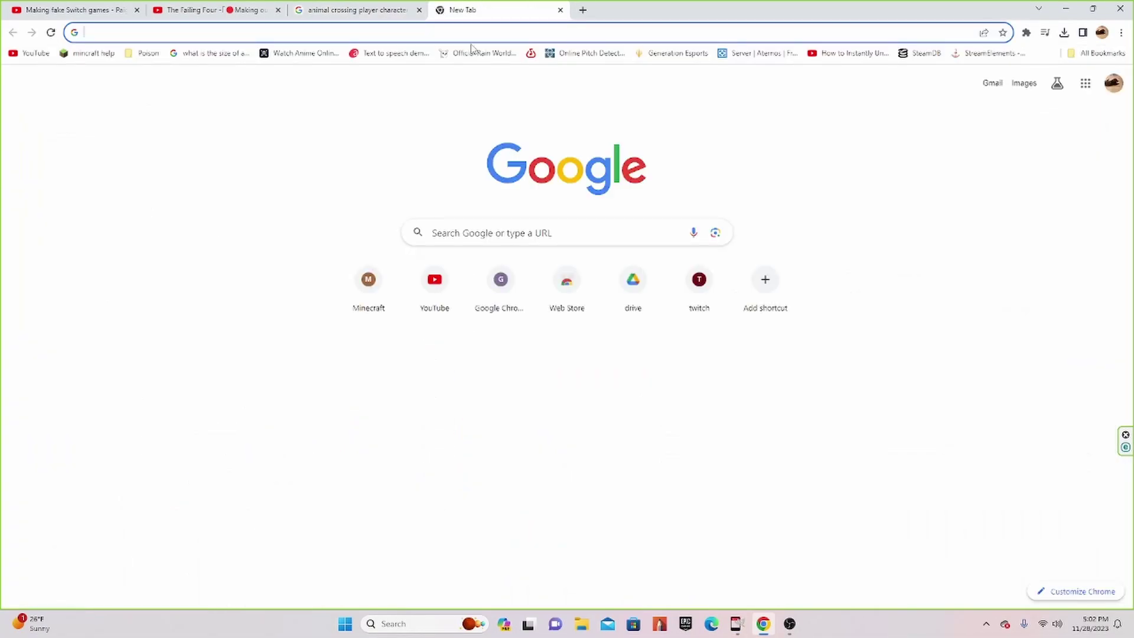
{"action": "type", "text": "goo"}
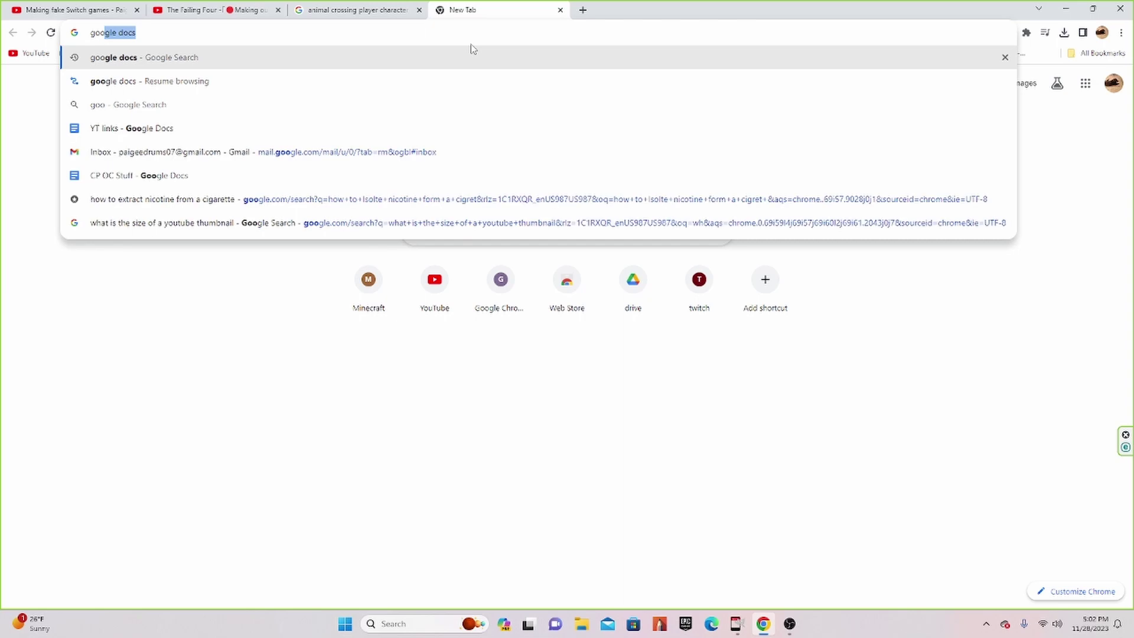
{"action": "type", "text": "mba"}
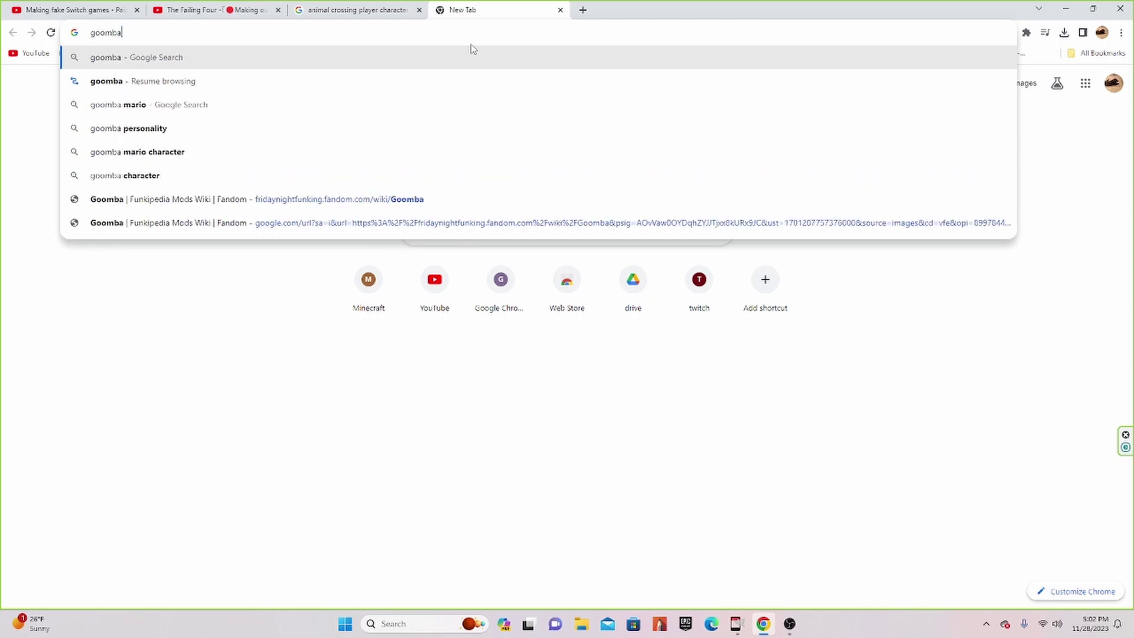
{"action": "key", "text": "Return"}
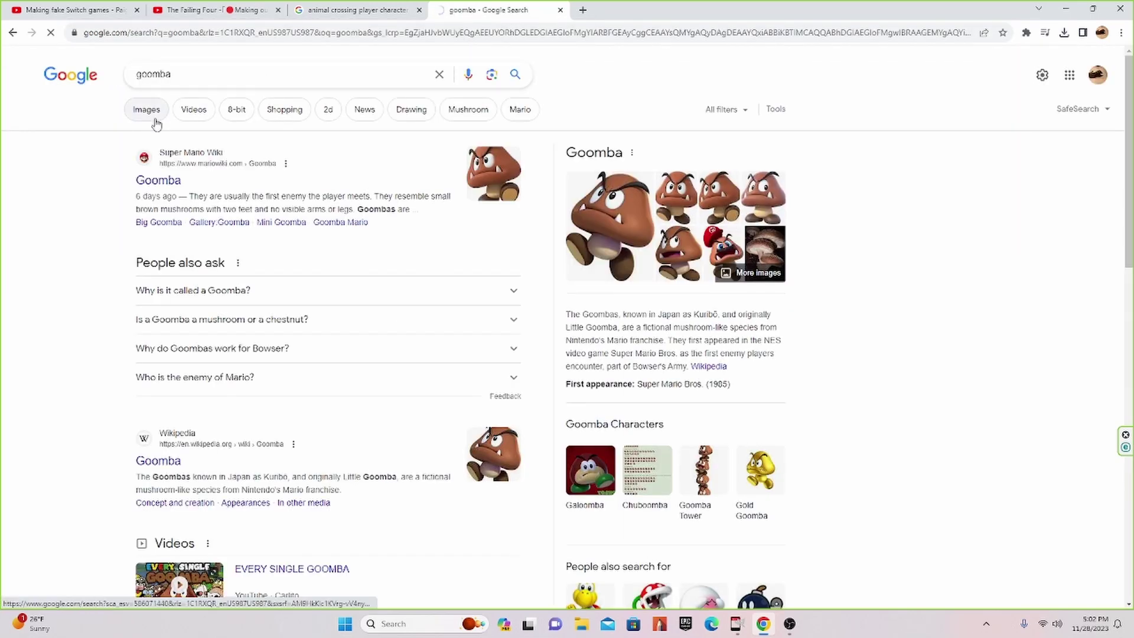
{"action": "left_click", "coordinate": [147, 111]}
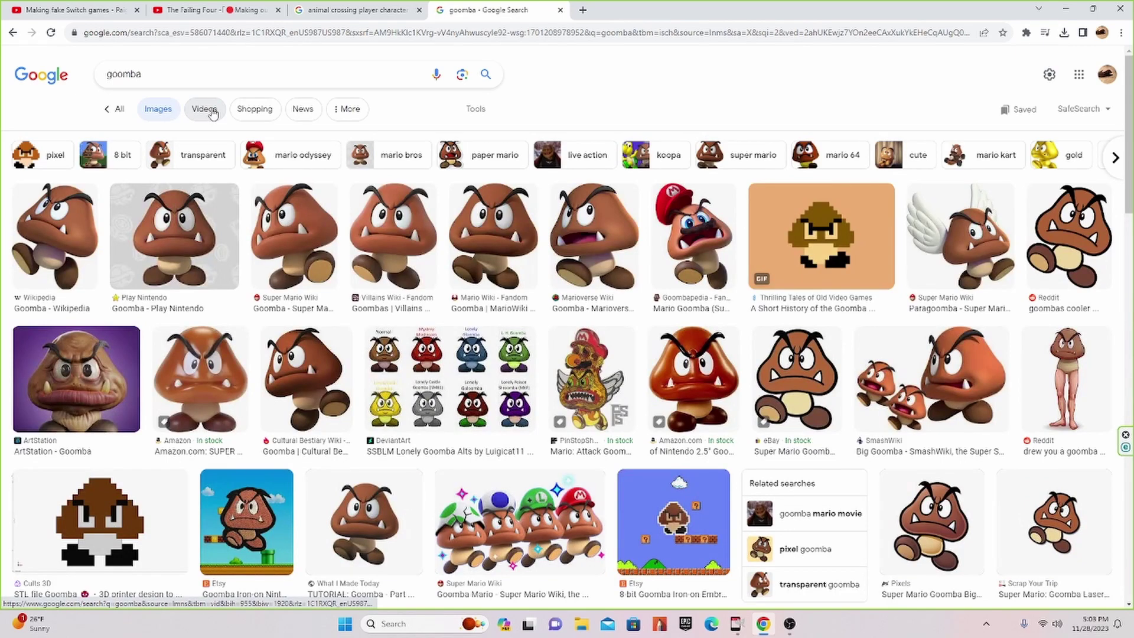
Preview one goomba image, then refine the image search to 'derp goomba'
{"action": "left_click", "coordinate": [1055, 396]}
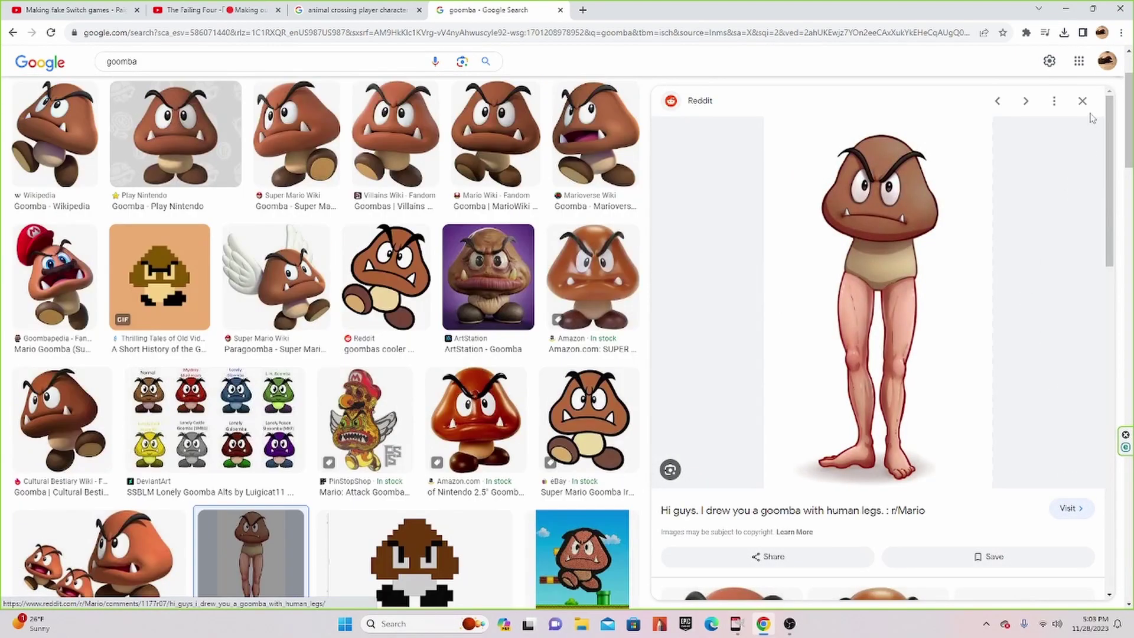
{"action": "left_click", "coordinate": [1083, 102]}
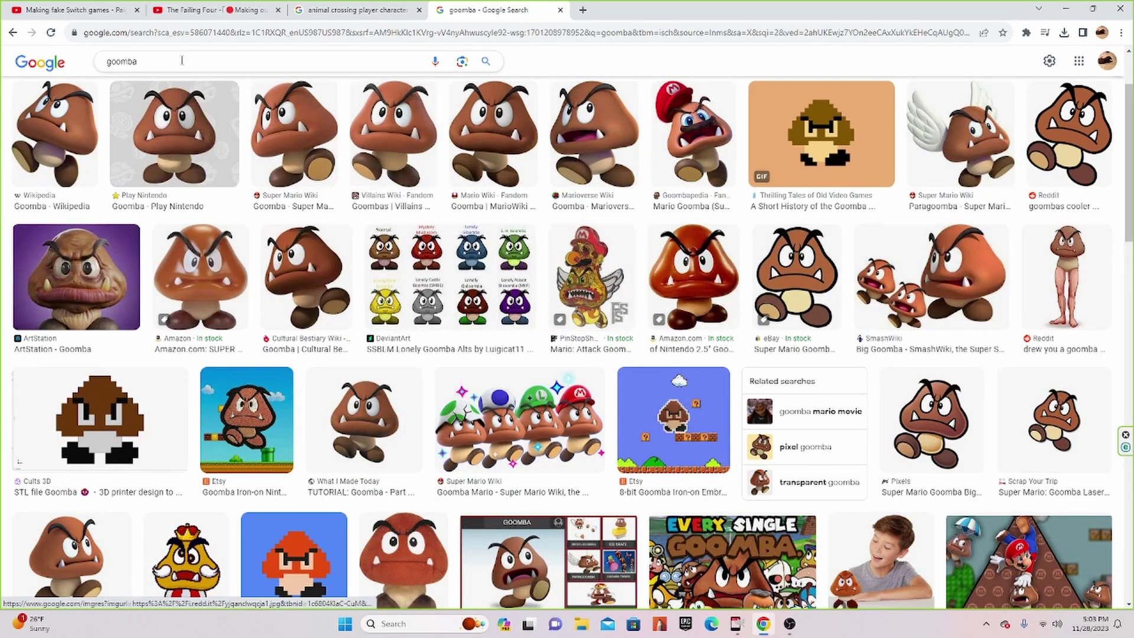
{"action": "left_click", "coordinate": [108, 62]}
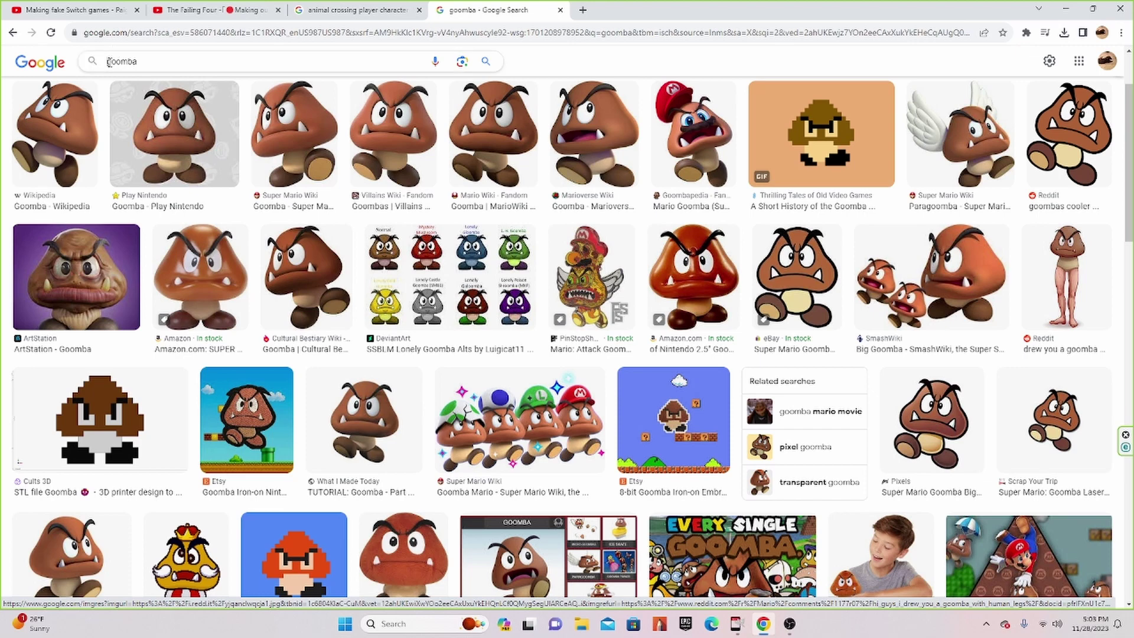
{"action": "type", "text": "de"}
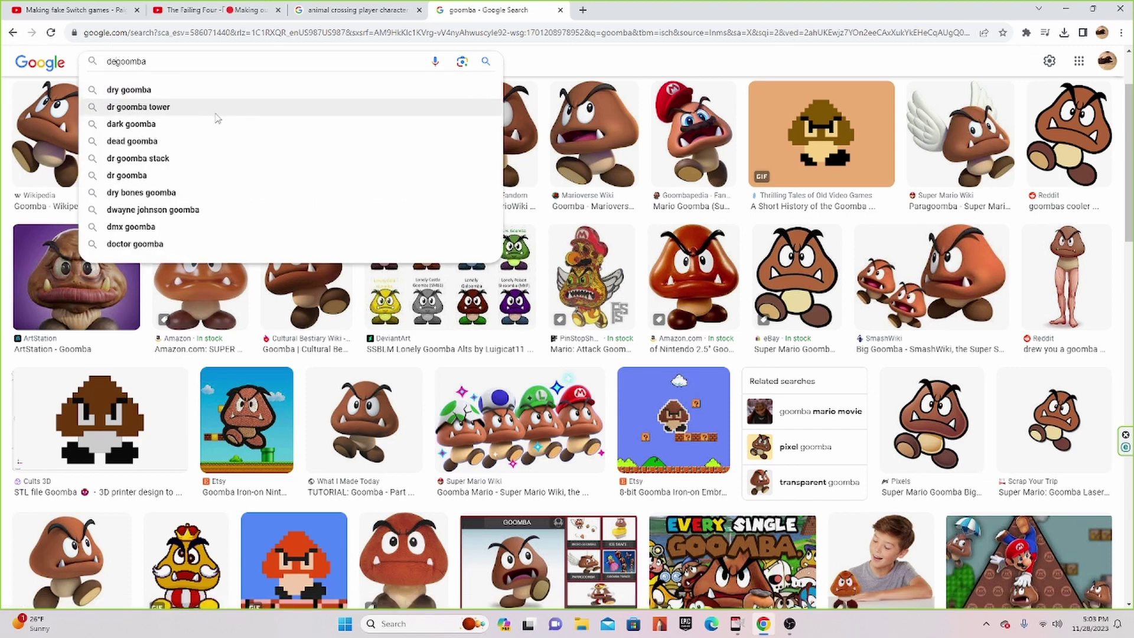
{"action": "type", "text": "rp"}
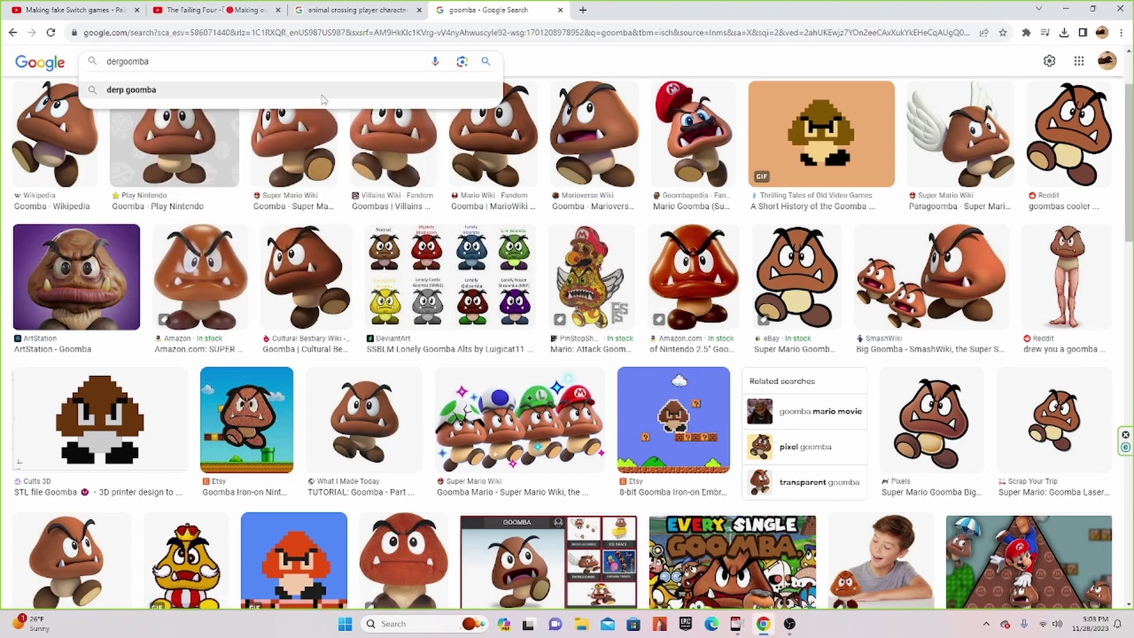
{"action": "left_click", "coordinate": [328, 95]}
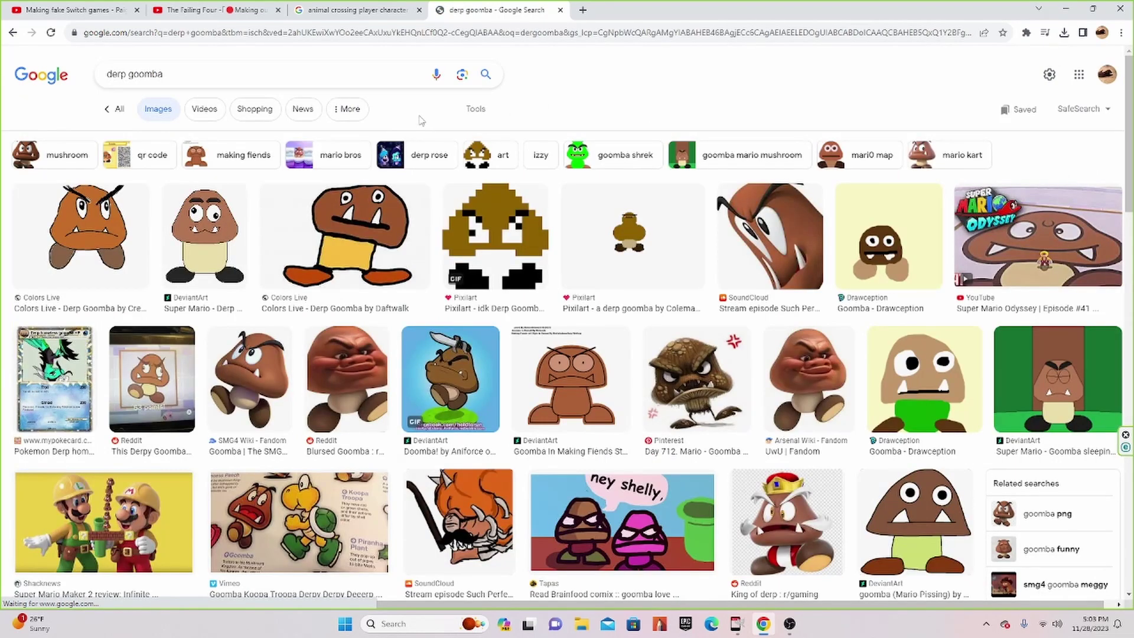
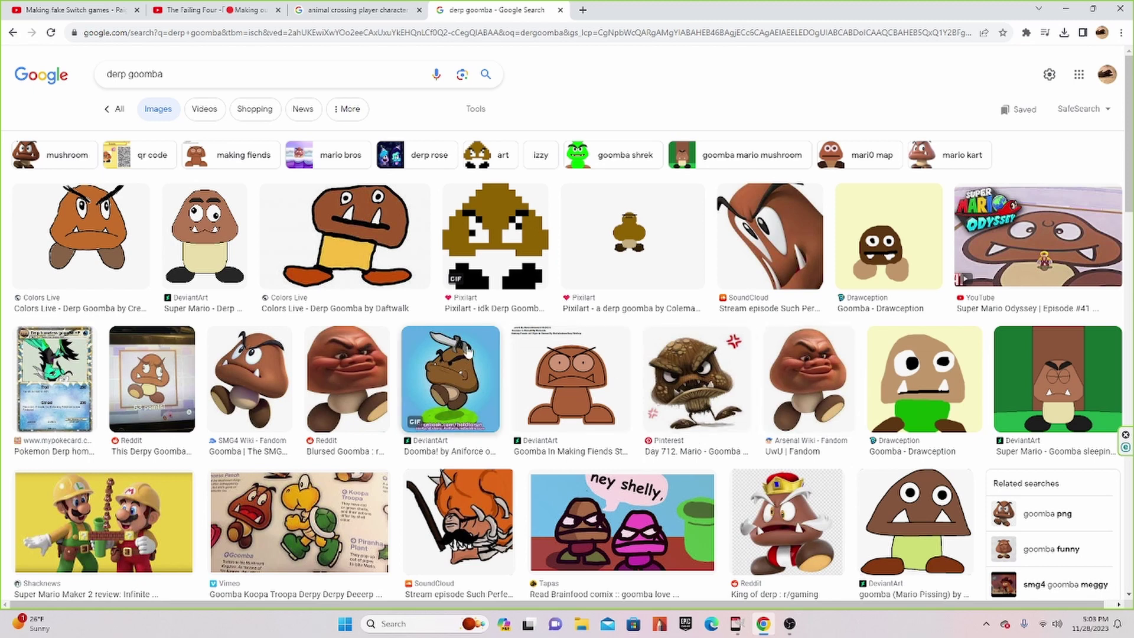
Open the Doomba! by Aniforce preview and save a copy of the image
{"action": "left_click", "coordinate": [454, 373]}
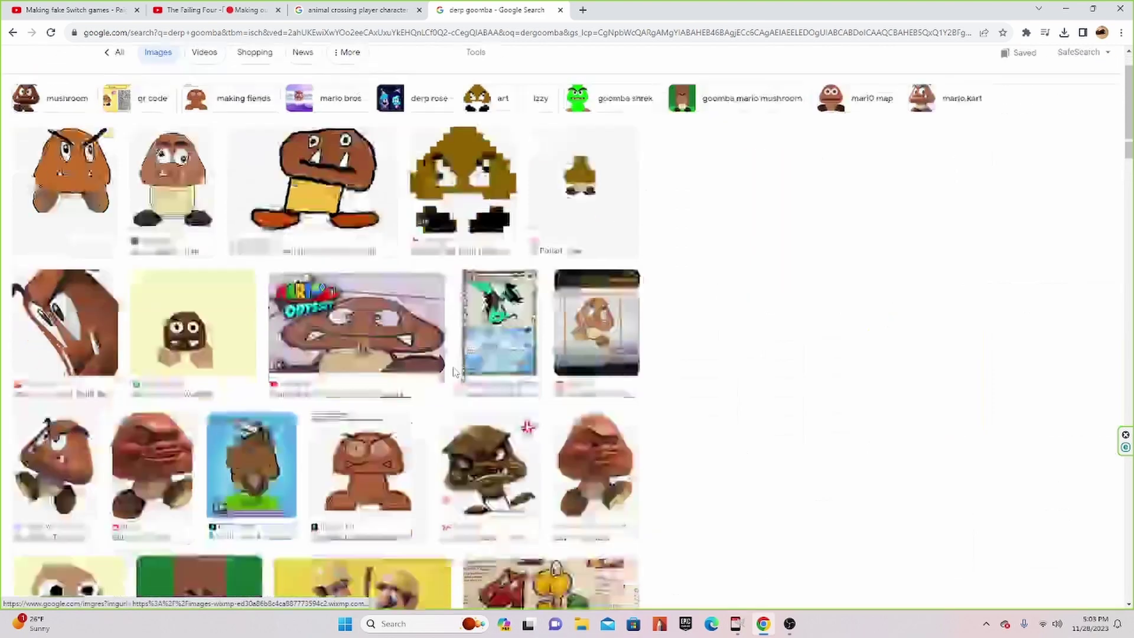
{"action": "scroll", "coordinate": [919, 267], "scroll_direction": "down", "scroll_amount": 2}
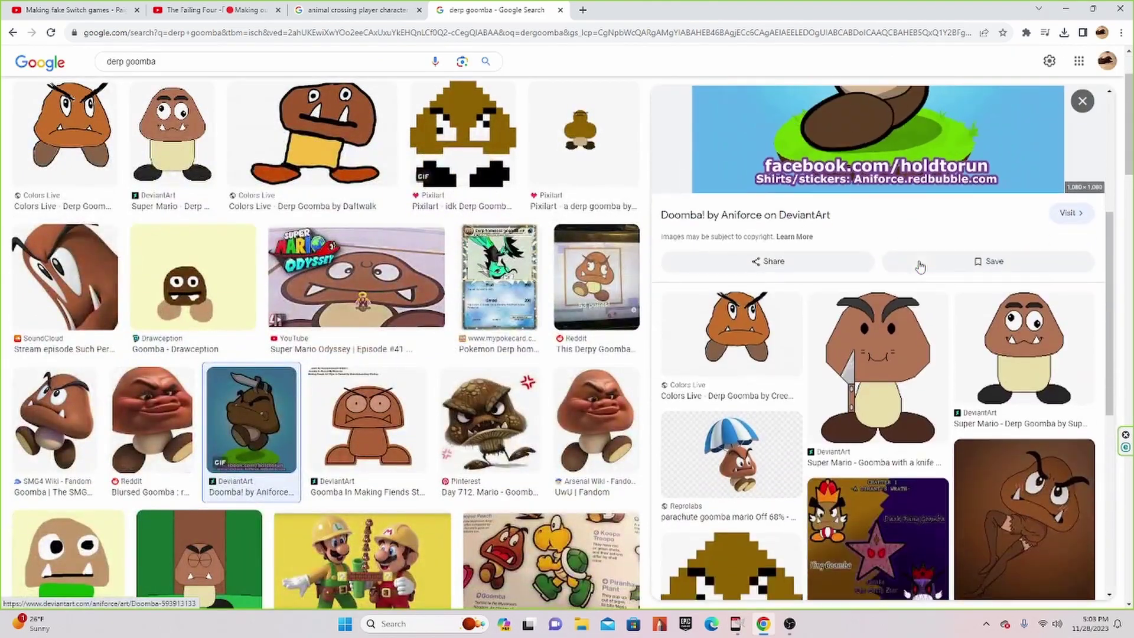
{"action": "scroll", "coordinate": [919, 272], "scroll_direction": "down", "scroll_amount": 3}
{"action": "scroll", "coordinate": [920, 284], "scroll_direction": "down", "scroll_amount": 2}
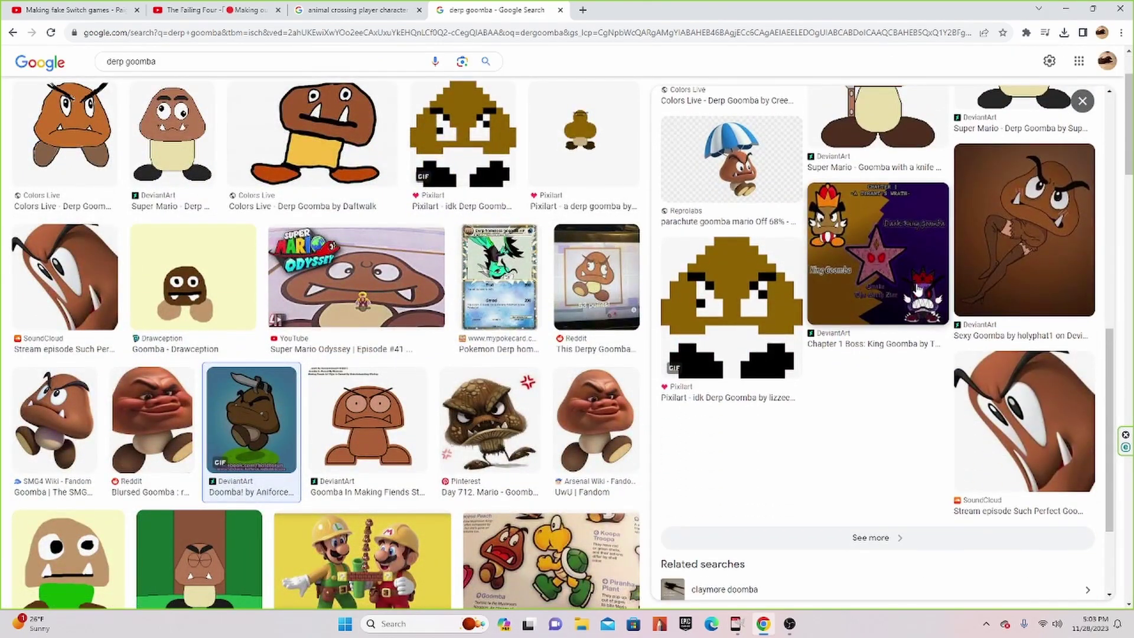
{"action": "scroll", "coordinate": [917, 290], "scroll_direction": "up", "scroll_amount": 10}
{"action": "scroll", "coordinate": [918, 289], "scroll_direction": "up", "scroll_amount": 3}
{"action": "scroll", "coordinate": [918, 291], "scroll_direction": "up", "scroll_amount": 2}
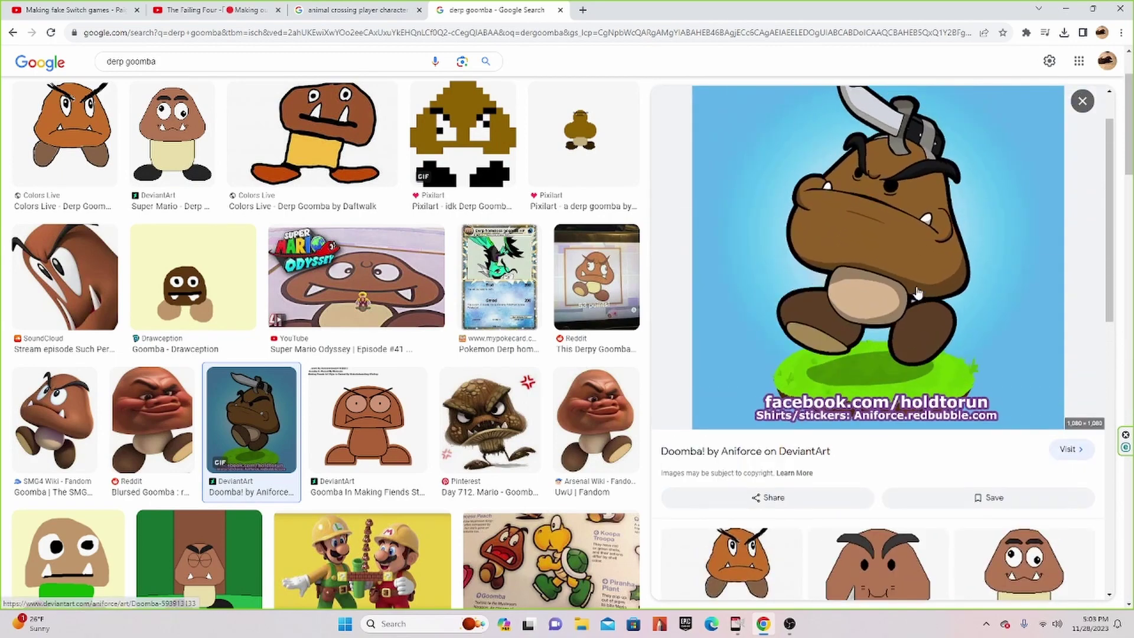
{"action": "scroll", "coordinate": [918, 291], "scroll_direction": "up", "scroll_amount": 2}
{"action": "right_click", "coordinate": [901, 261]}
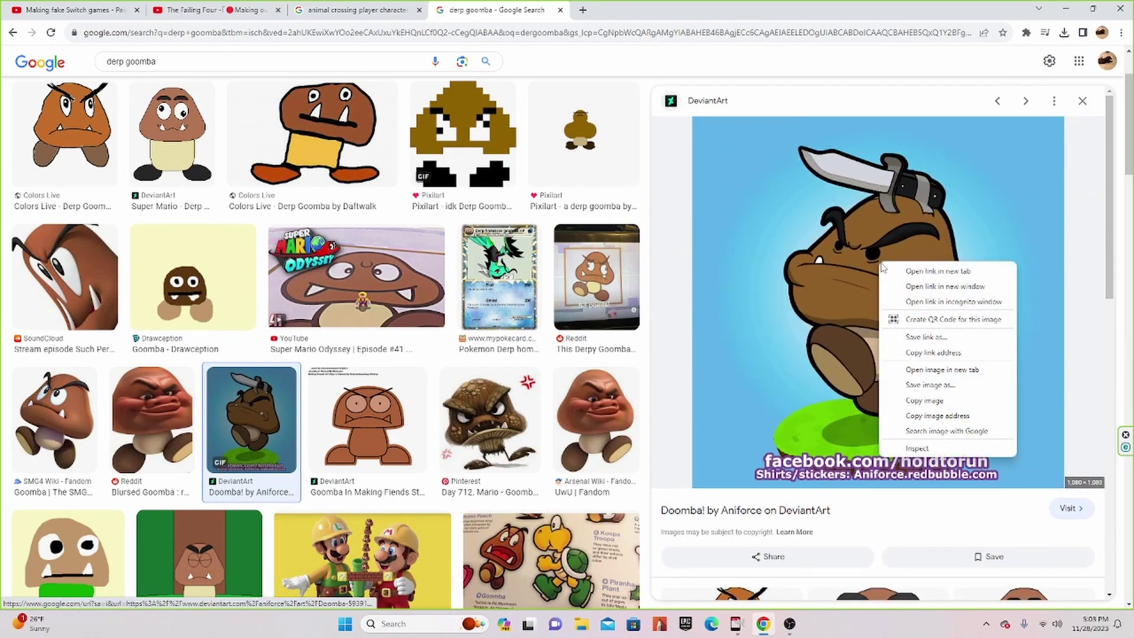
{"action": "left_click", "coordinate": [929, 390]}
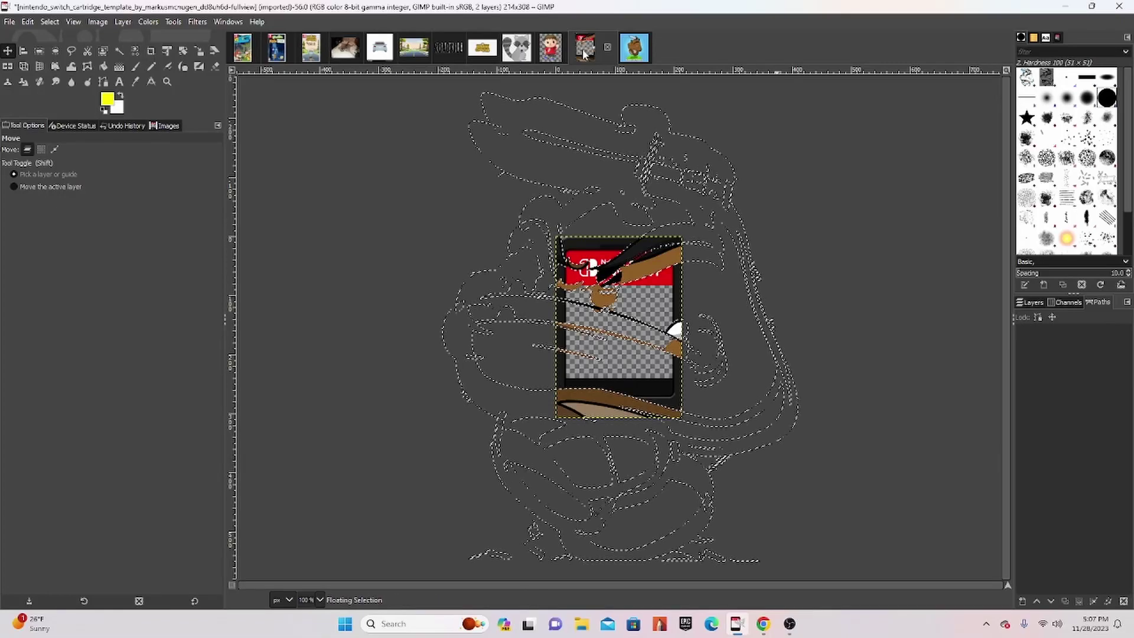
Undo the pasted floating selection in GIMP's cartridge image, then return to the goomba results
{"action": "left_click", "coordinate": [1029, 303]}
{"action": "key", "text": "ctrl+z"}
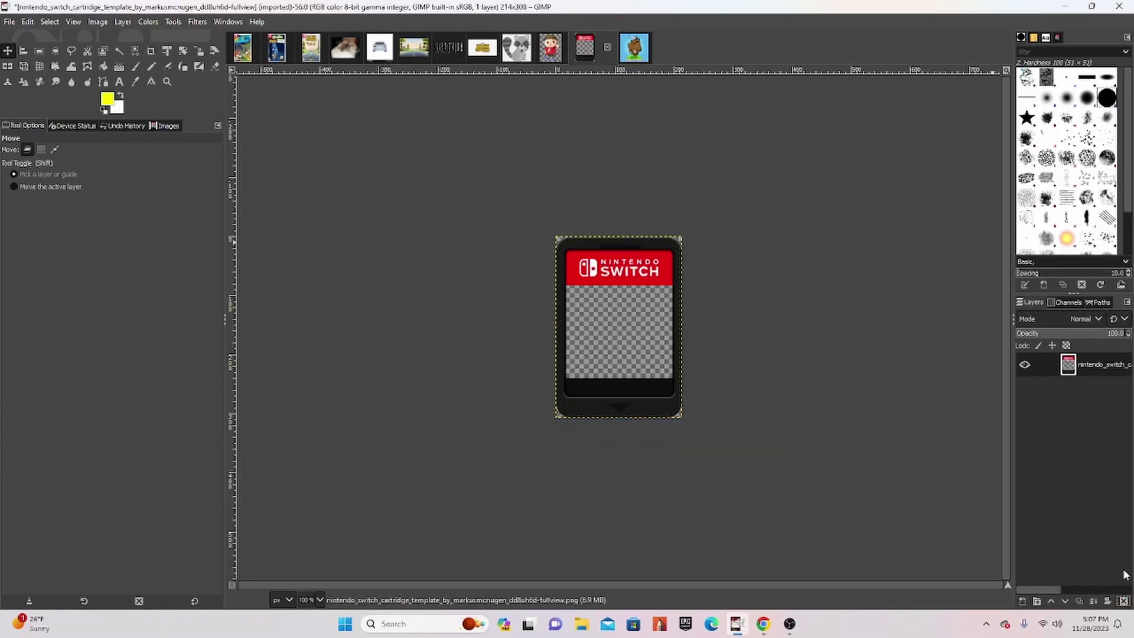
{"action": "left_click", "coordinate": [765, 624]}
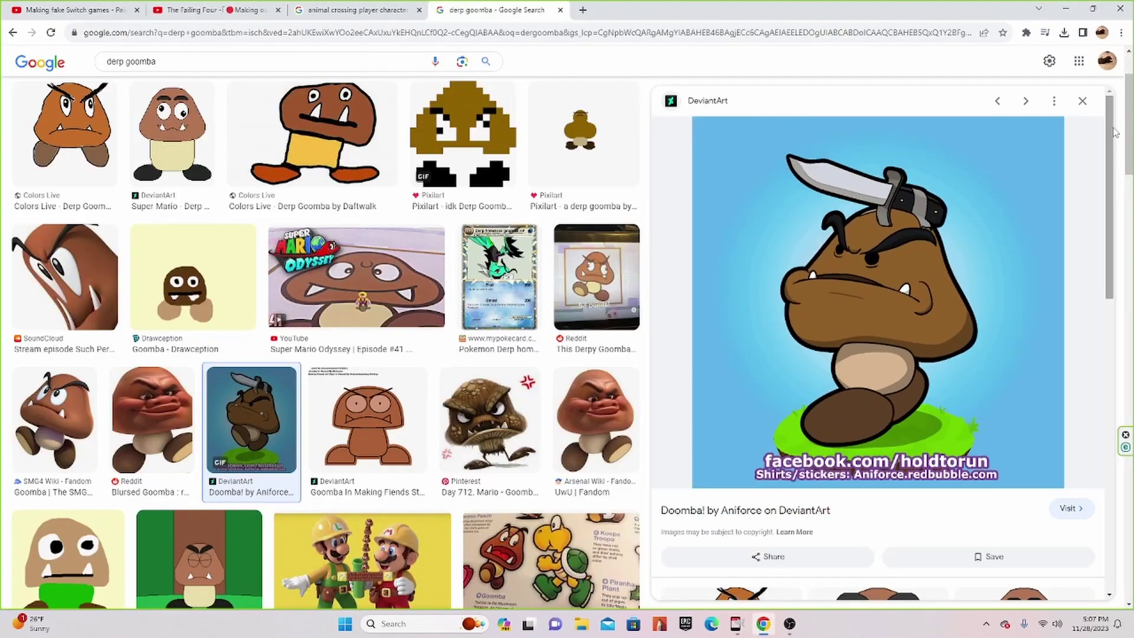
Close the Doomba preview and open the Goomba on a roomba result's preview
{"action": "left_click", "coordinate": [1083, 102]}
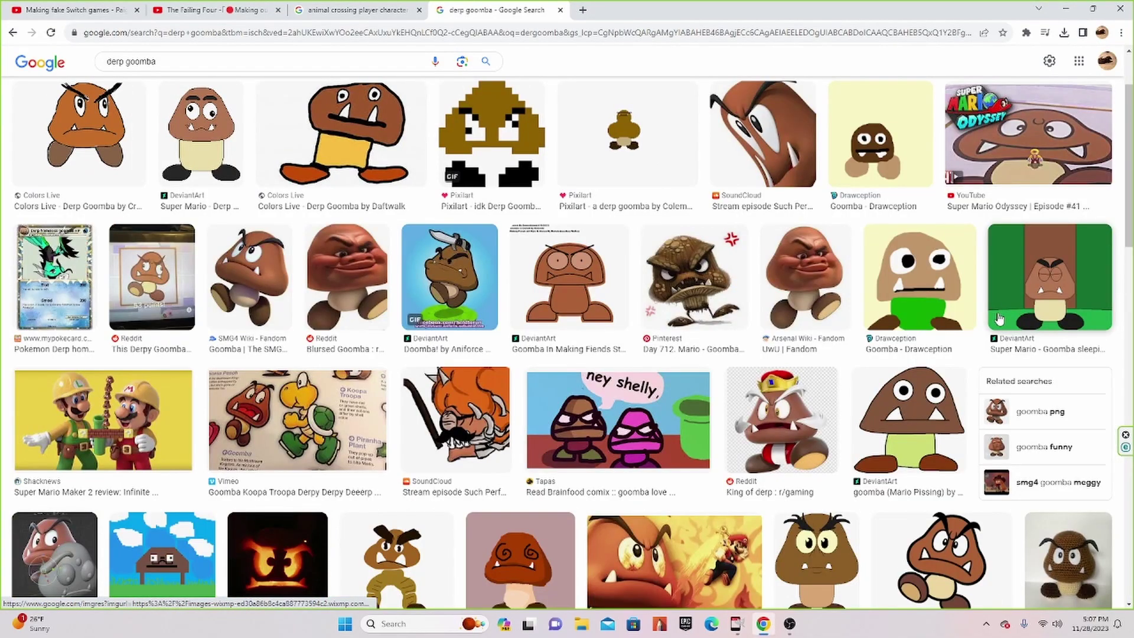
{"action": "scroll", "coordinate": [1002, 317], "scroll_direction": "down", "scroll_amount": 1}
{"action": "scroll", "coordinate": [1001, 318], "scroll_direction": "down", "scroll_amount": 2}
{"action": "scroll", "coordinate": [1001, 316], "scroll_direction": "down", "scroll_amount": 3}
{"action": "scroll", "coordinate": [1002, 313], "scroll_direction": "down", "scroll_amount": 3}
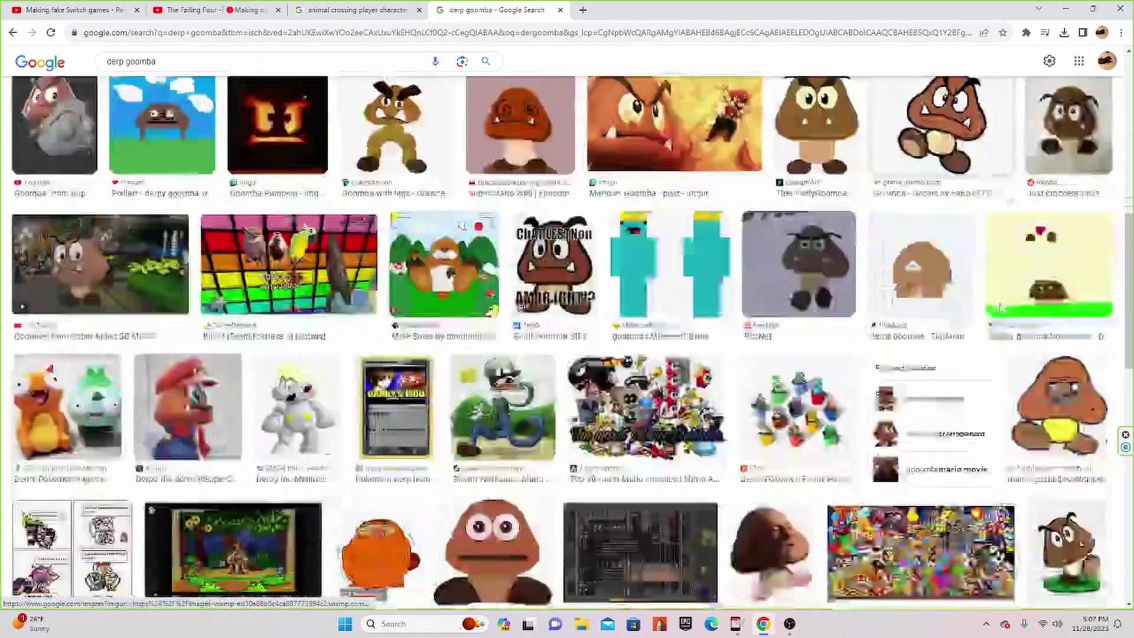
{"action": "scroll", "coordinate": [1003, 309], "scroll_direction": "down", "scroll_amount": 1}
{"action": "scroll", "coordinate": [1002, 308], "scroll_direction": "down", "scroll_amount": 4}
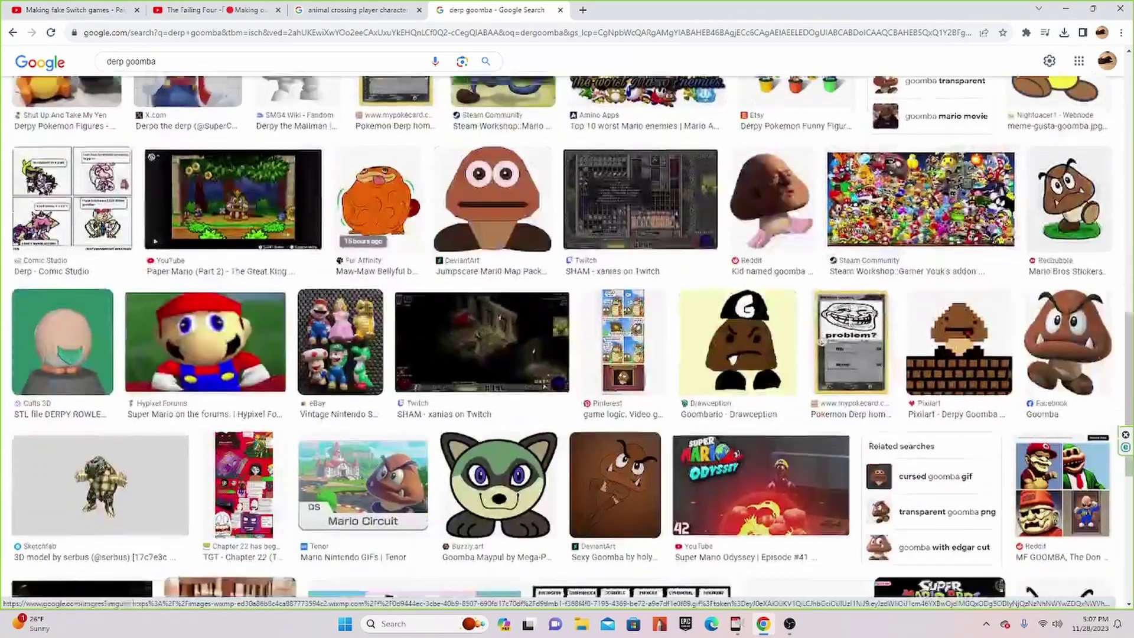
{"action": "scroll", "coordinate": [854, 319], "scroll_direction": "down", "scroll_amount": 3}
{"action": "scroll", "coordinate": [853, 319], "scroll_direction": "down", "scroll_amount": 3}
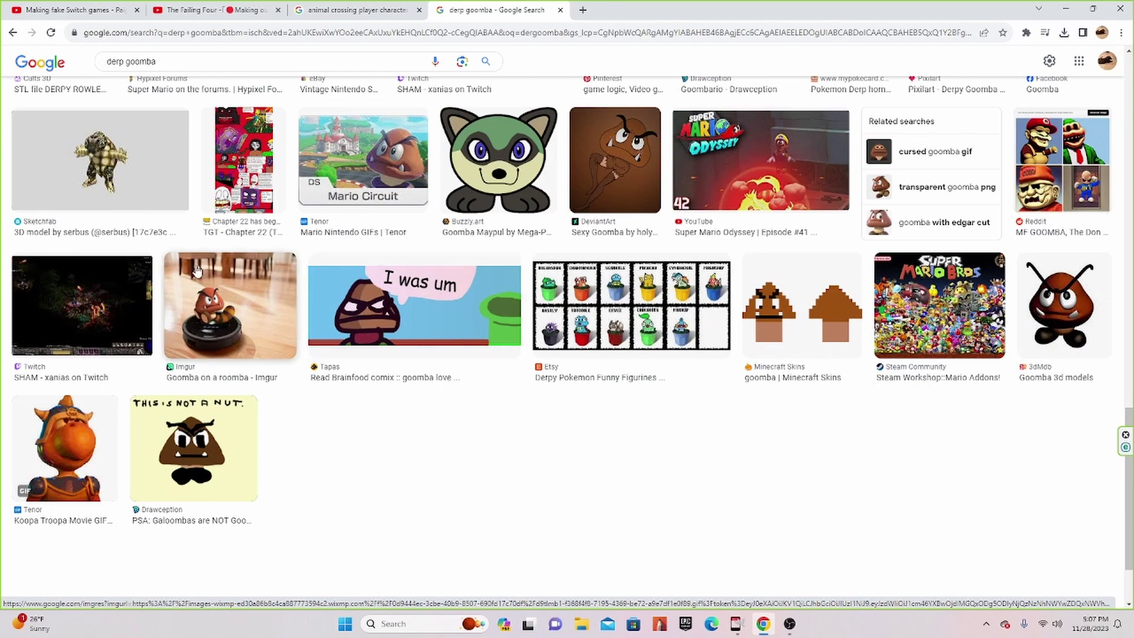
{"action": "left_click", "coordinate": [231, 305]}
Save the Goomba on a roomba image under the name goomba
{"action": "scroll", "coordinate": [861, 445], "scroll_direction": "down", "scroll_amount": 3}
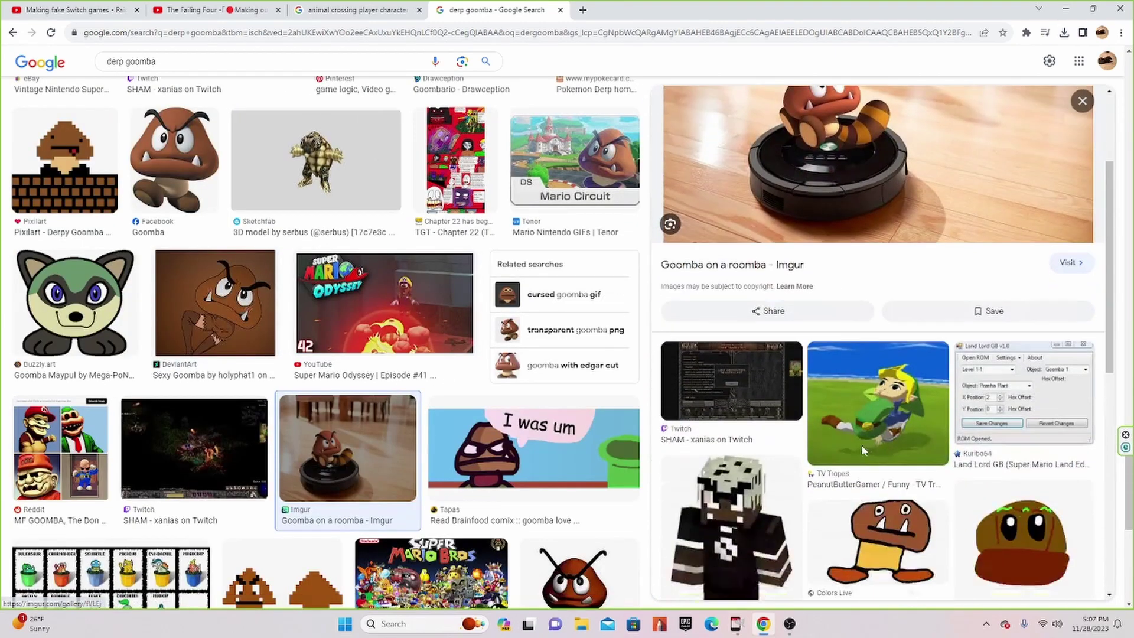
{"action": "scroll", "coordinate": [861, 445], "scroll_direction": "down", "scroll_amount": 3}
{"action": "scroll", "coordinate": [866, 448], "scroll_direction": "down", "scroll_amount": 1}
{"action": "scroll", "coordinate": [866, 447], "scroll_direction": "up", "scroll_amount": 6}
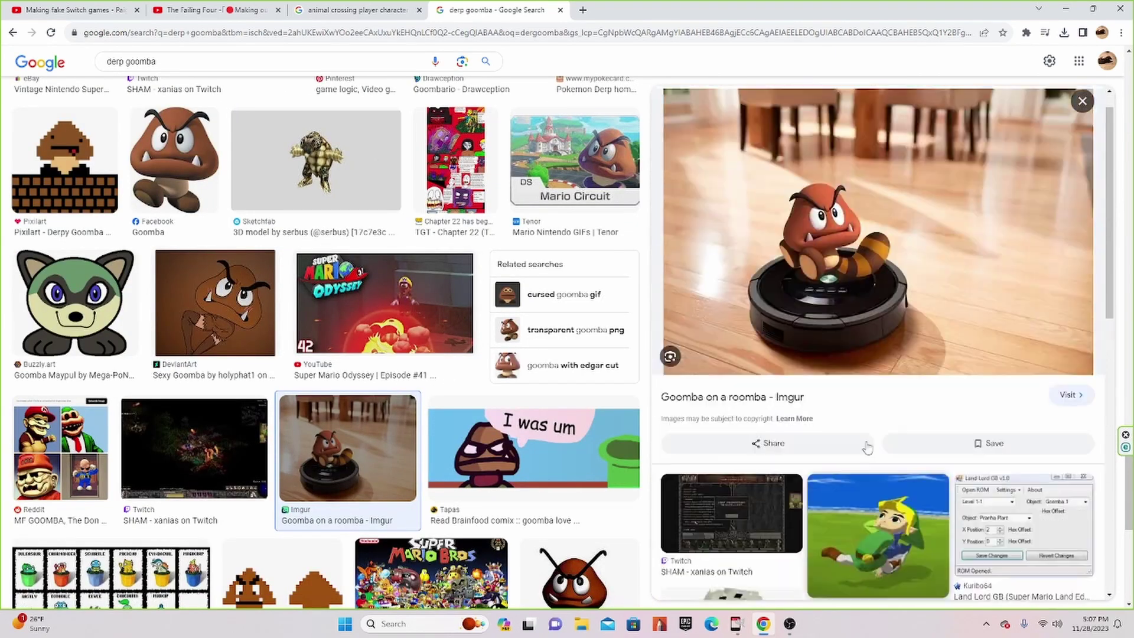
{"action": "scroll", "coordinate": [856, 354], "scroll_direction": "up", "scroll_amount": 1}
{"action": "right_click", "coordinate": [844, 285]}
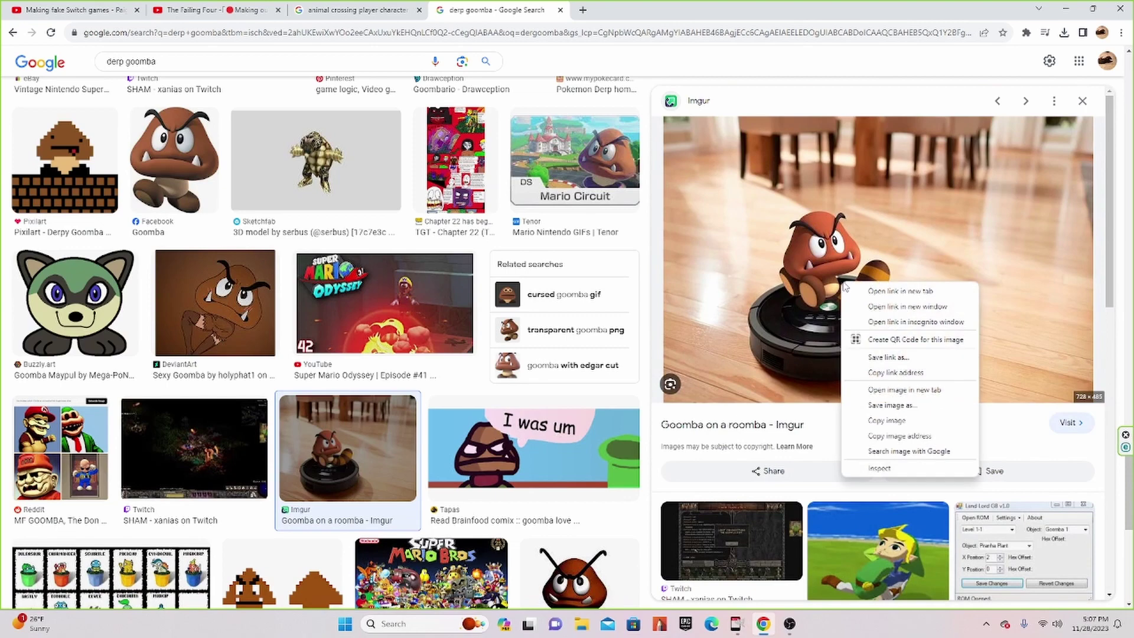
{"action": "left_click", "coordinate": [910, 406]}
{"action": "type", "text": "goomba"}
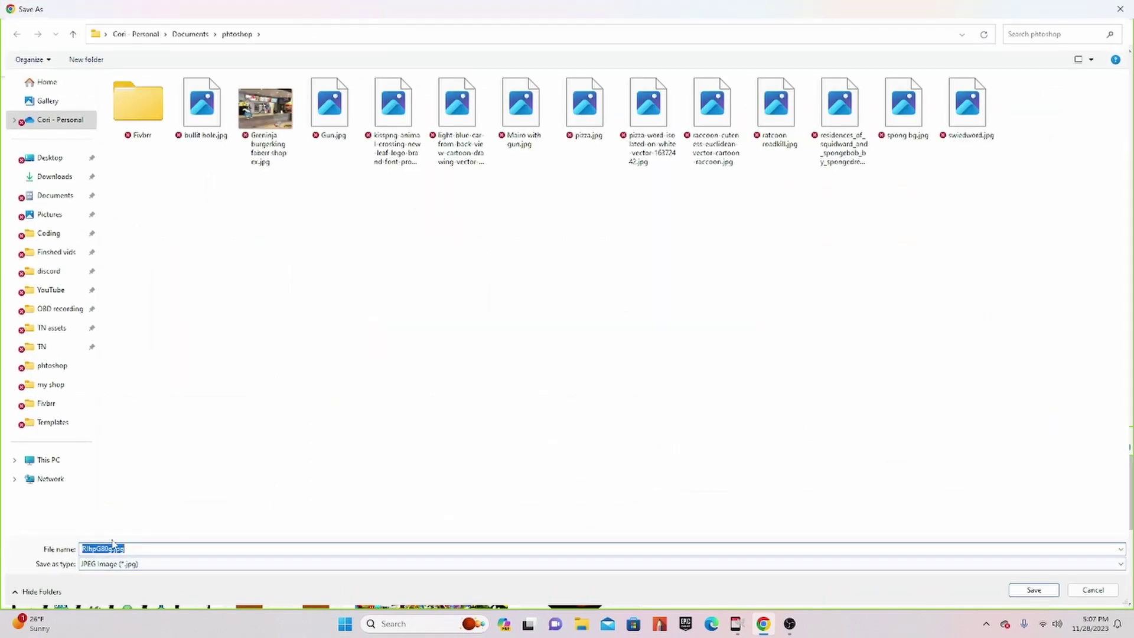
{"action": "key", "text": "Return"}
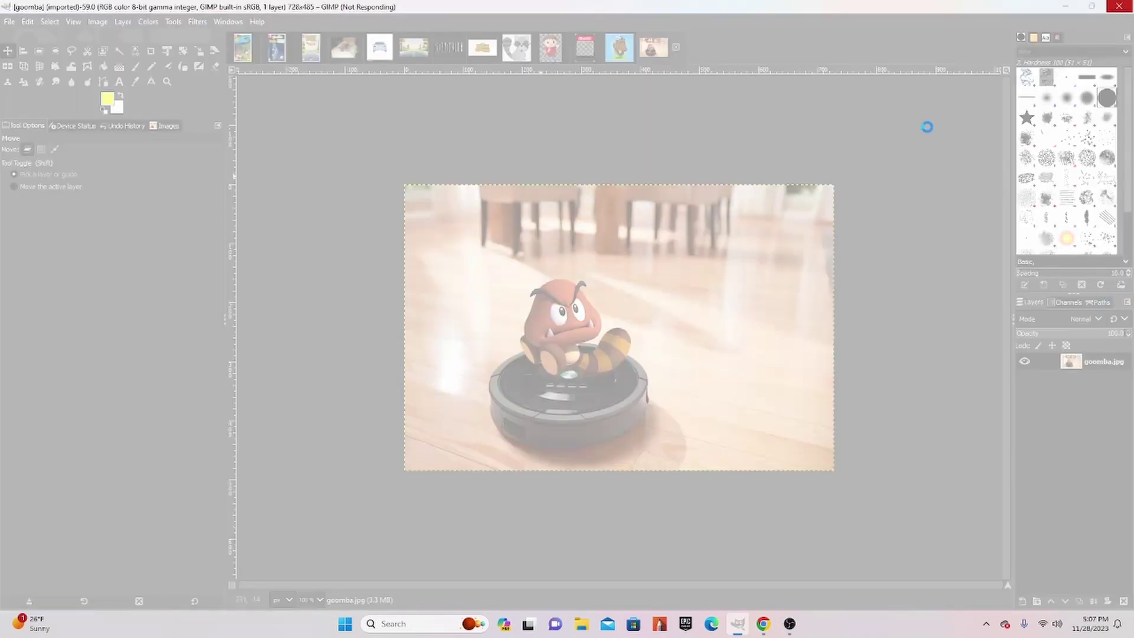
Draw a four-corner path around the Goomba and roomba, curve its top edge, and convert it to a selection
{"action": "key", "text": "b"}
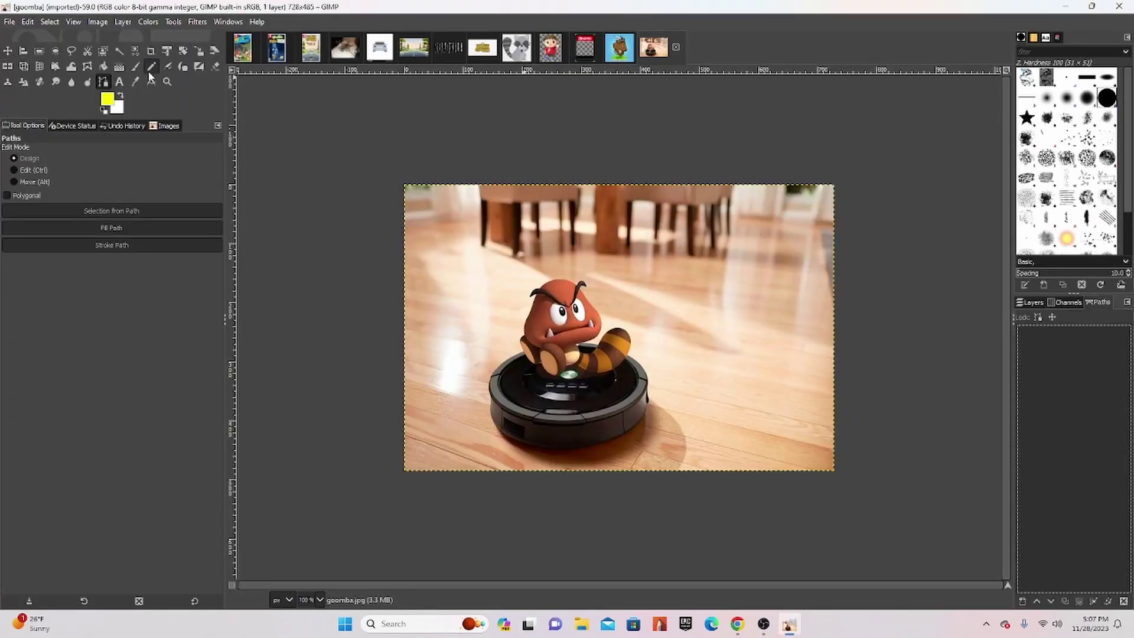
{"action": "left_click", "coordinate": [449, 242]}
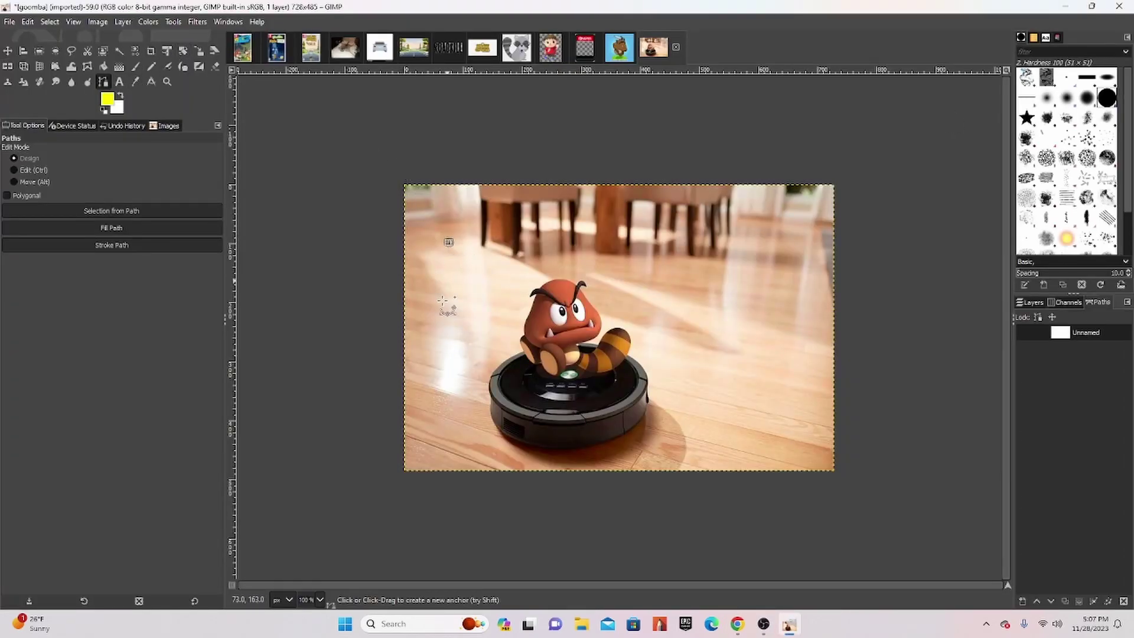
{"action": "left_click", "coordinate": [447, 450]}
{"action": "left_click", "coordinate": [680, 450]}
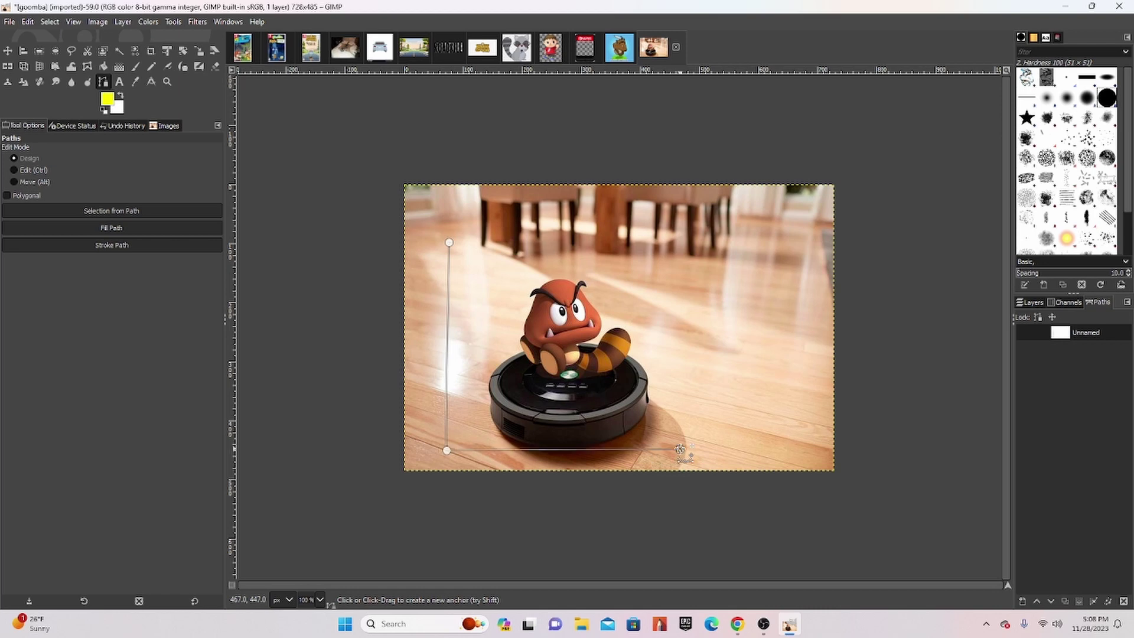
{"action": "left_click", "coordinate": [687, 250]}
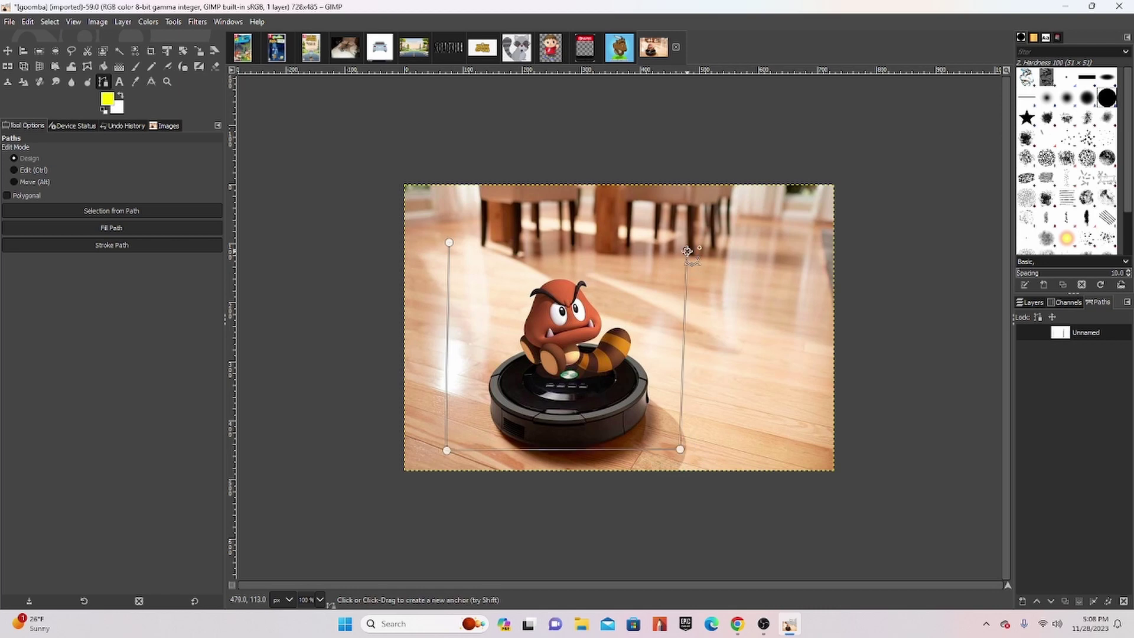
{"action": "left_click", "coordinate": [449, 242], "text": "ctrl"}
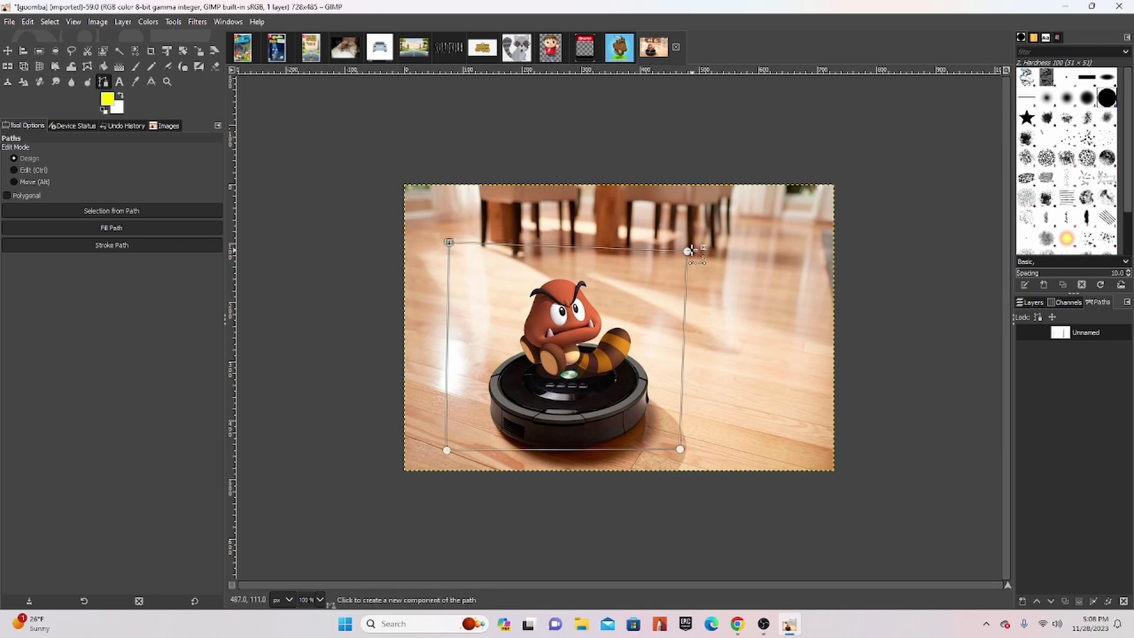
{"action": "mouse_move", "coordinate": [687, 250]}
{"action": "left_mouse_down"}
{"action": "mouse_move", "coordinate": [671, 243]}
{"action": "mouse_move", "coordinate": [662, 253]}
{"action": "left_mouse_up"}
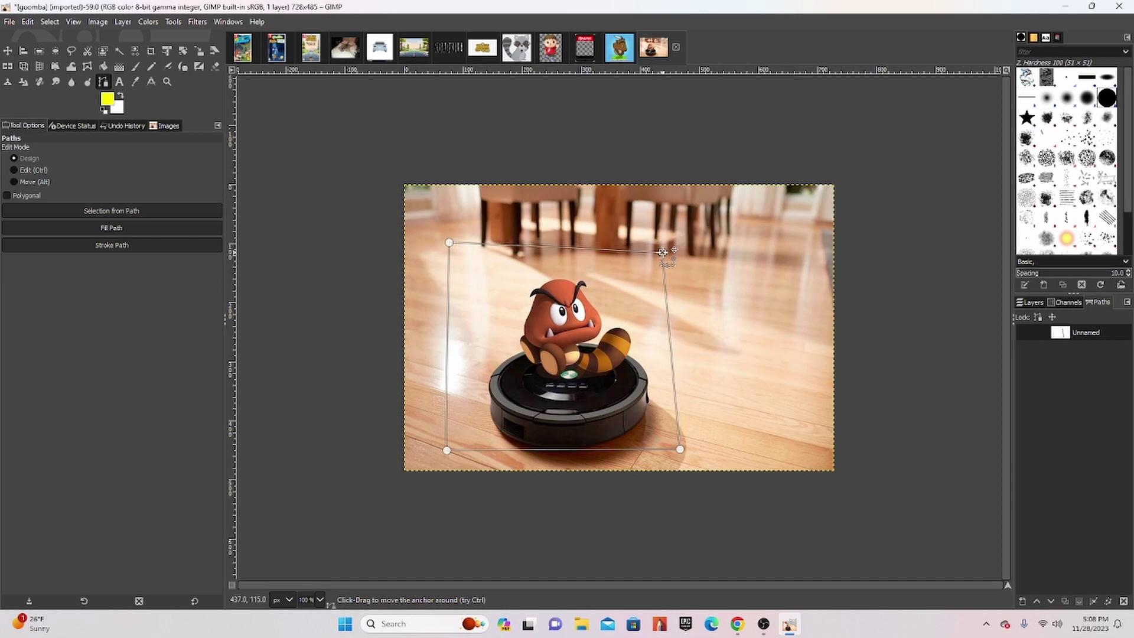
{"action": "left_click_drag", "start_coordinate": [460, 244], "coordinate": [451, 283]}
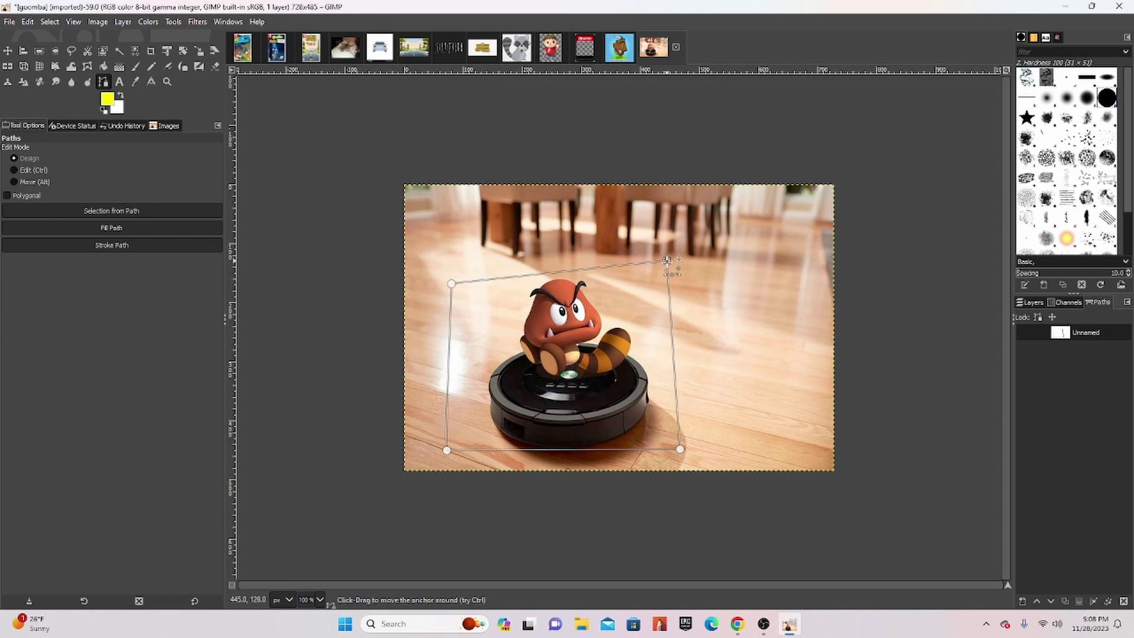
{"action": "right_click", "coordinate": [1094, 335]}
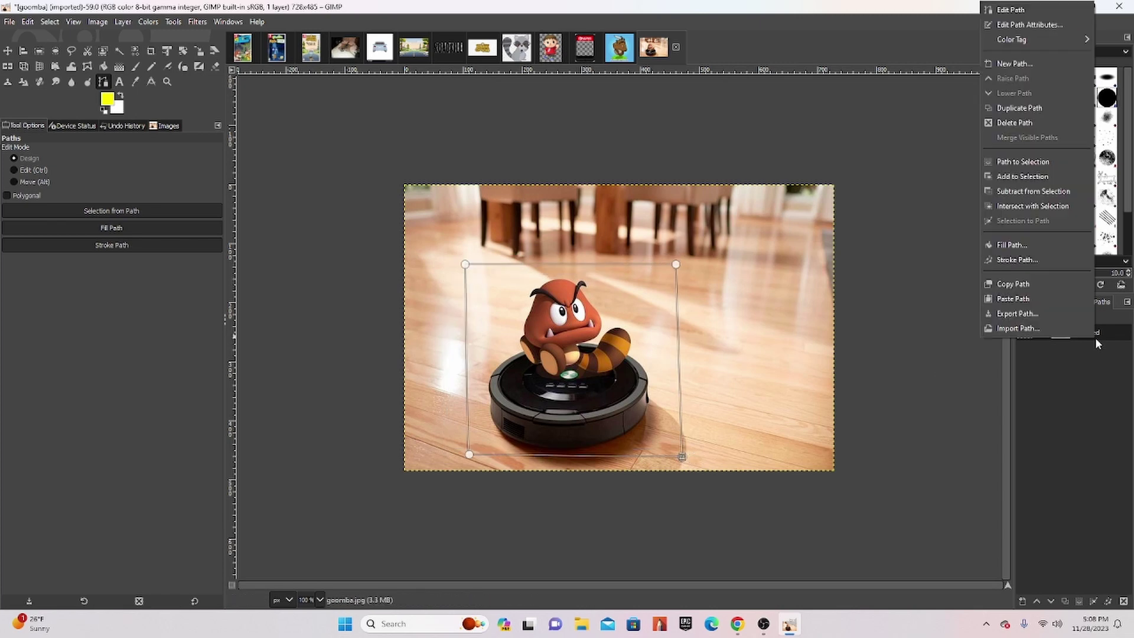
{"action": "left_click", "coordinate": [1028, 162]}
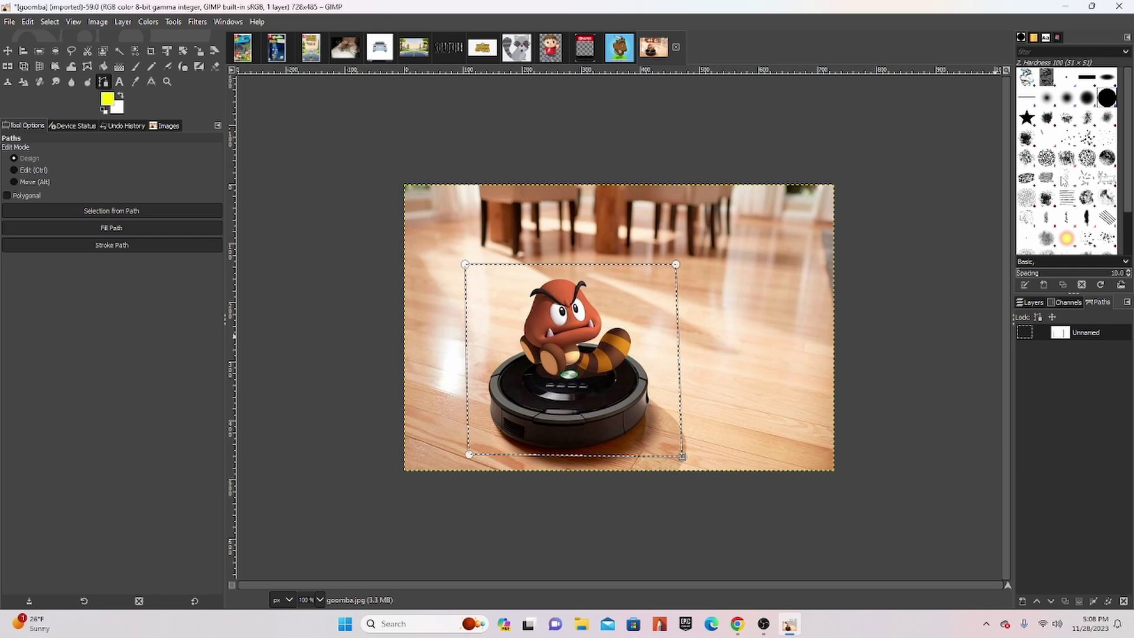
Copy the Goomba selection and paste it into the cartridge template as a new layer beneath the template
{"action": "key", "text": "ctrl+c"}
{"action": "left_click", "coordinate": [586, 50]}
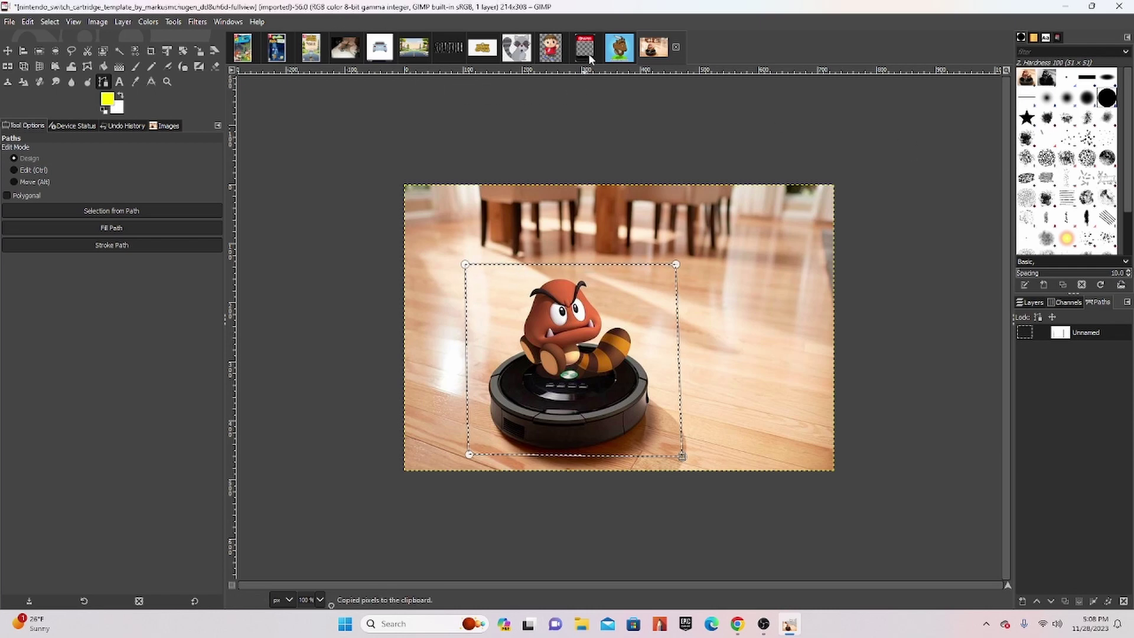
{"action": "key", "text": "ctrl+v"}
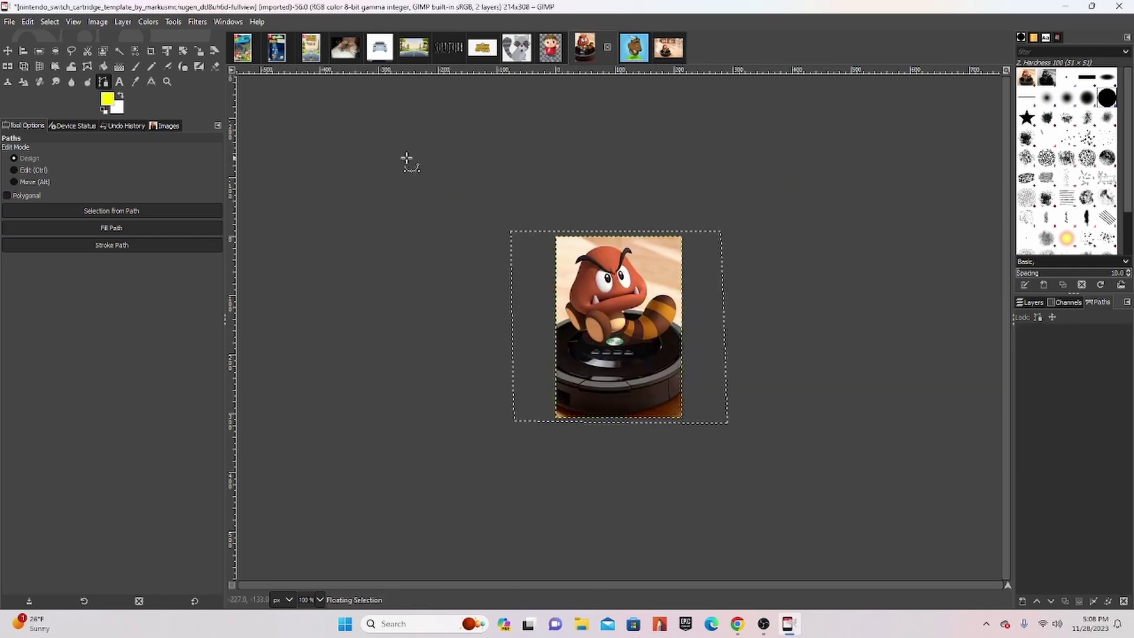
{"action": "left_click", "coordinate": [1028, 302]}
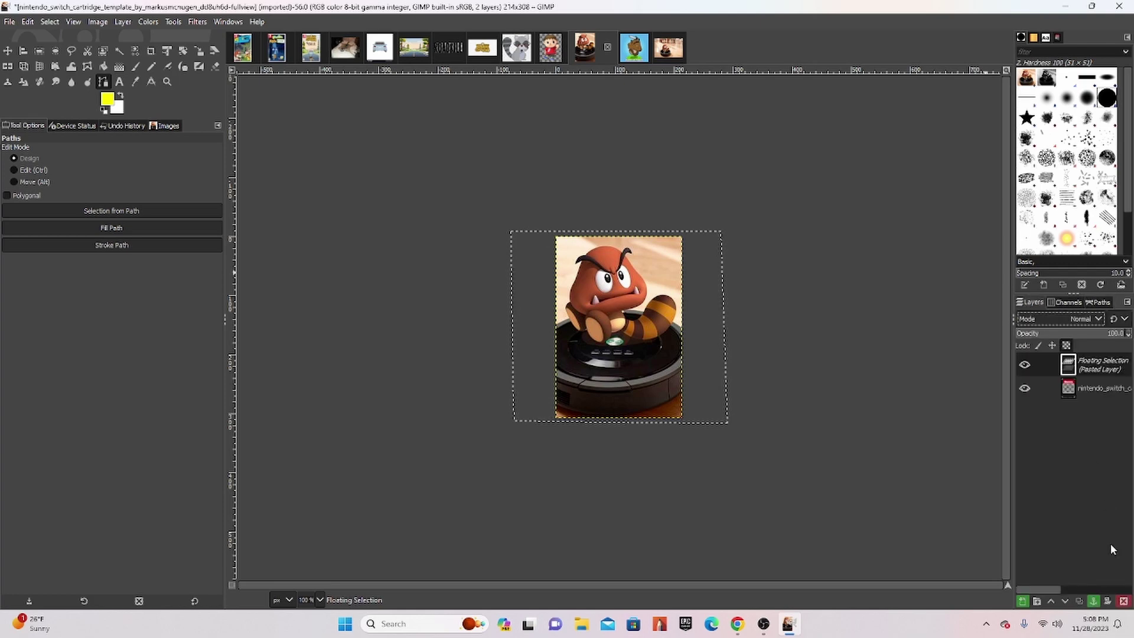
{"action": "left_click", "coordinate": [1032, 602]}
{"action": "left_click_drag", "start_coordinate": [1085, 363], "coordinate": [1085, 393]}
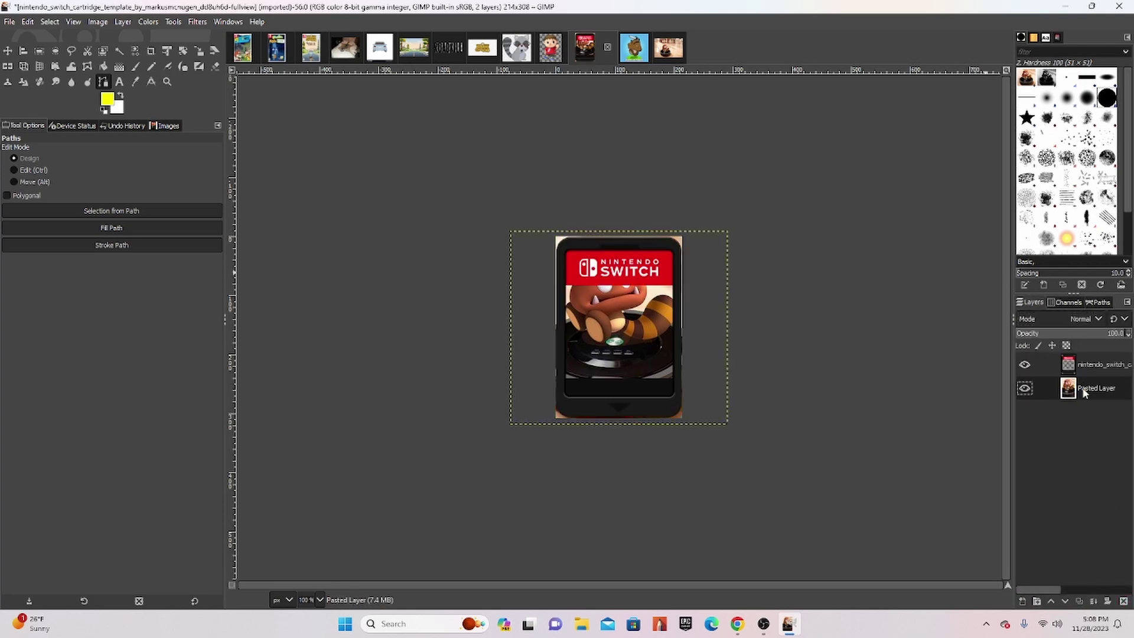
Shift the Goomba layer down inside the cartridge window and make the template layer active again
{"action": "left_click", "coordinate": [8, 51]}
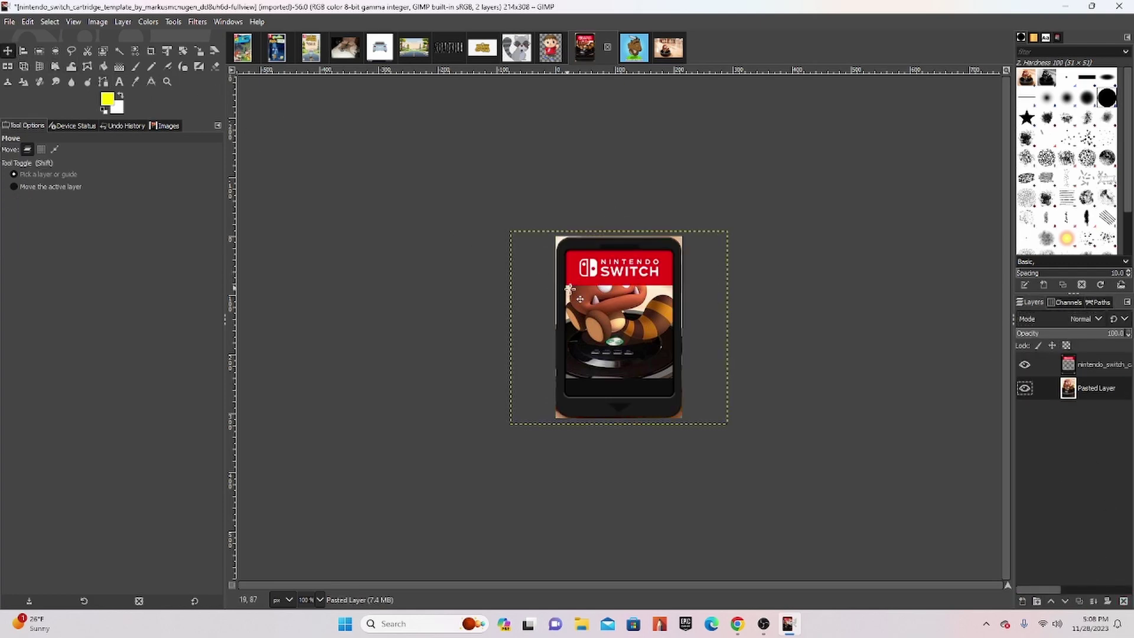
{"action": "left_click_drag", "start_coordinate": [634, 332], "coordinate": [633, 357]}
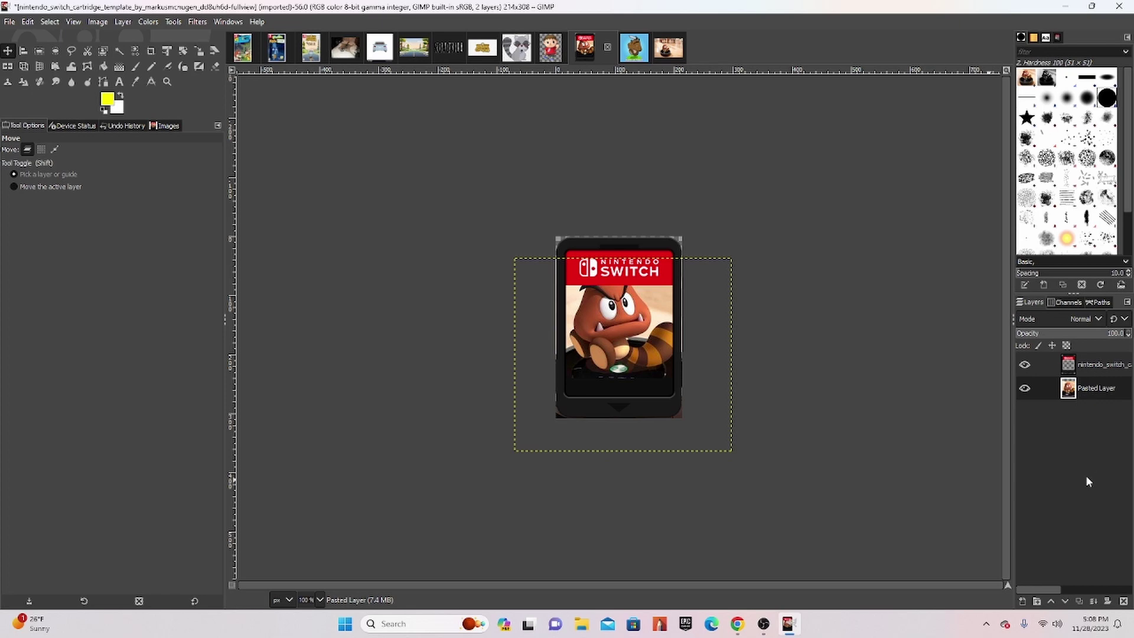
{"action": "left_click", "coordinate": [1096, 372]}
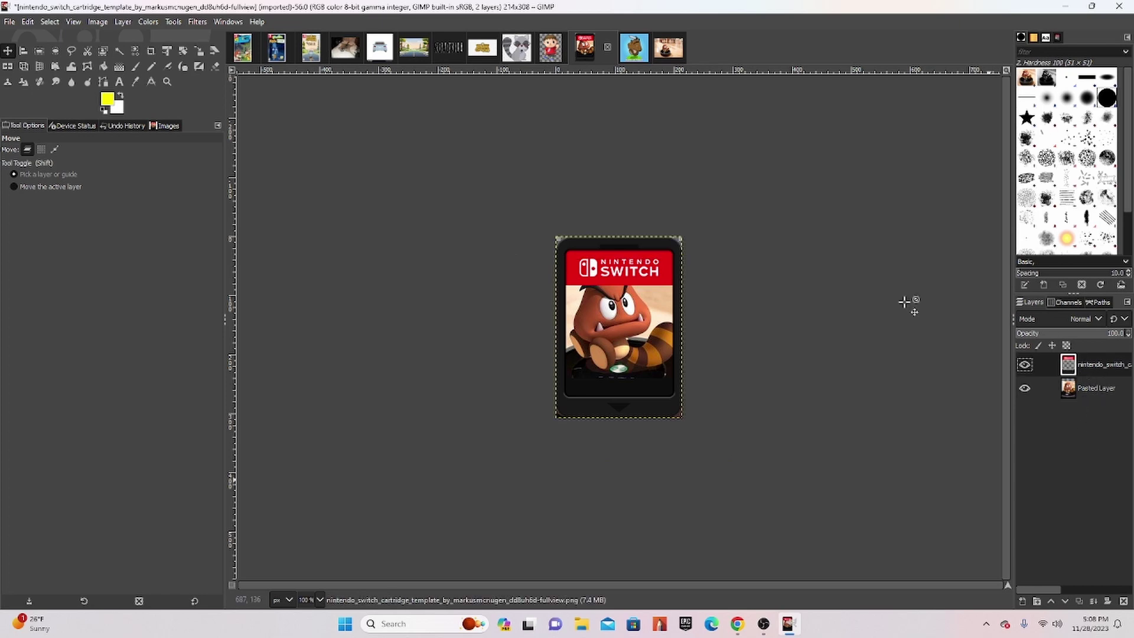
{"action": "left_click", "coordinate": [103, 81]}
Start a path at the cartridge's top-left corner and trace around the rounded top-right corner
{"action": "scroll", "coordinate": [588, 282], "scroll_direction": "up", "scroll_amount": 2}
{"action": "scroll", "coordinate": [588, 282], "scroll_direction": "up", "scroll_amount": 2}
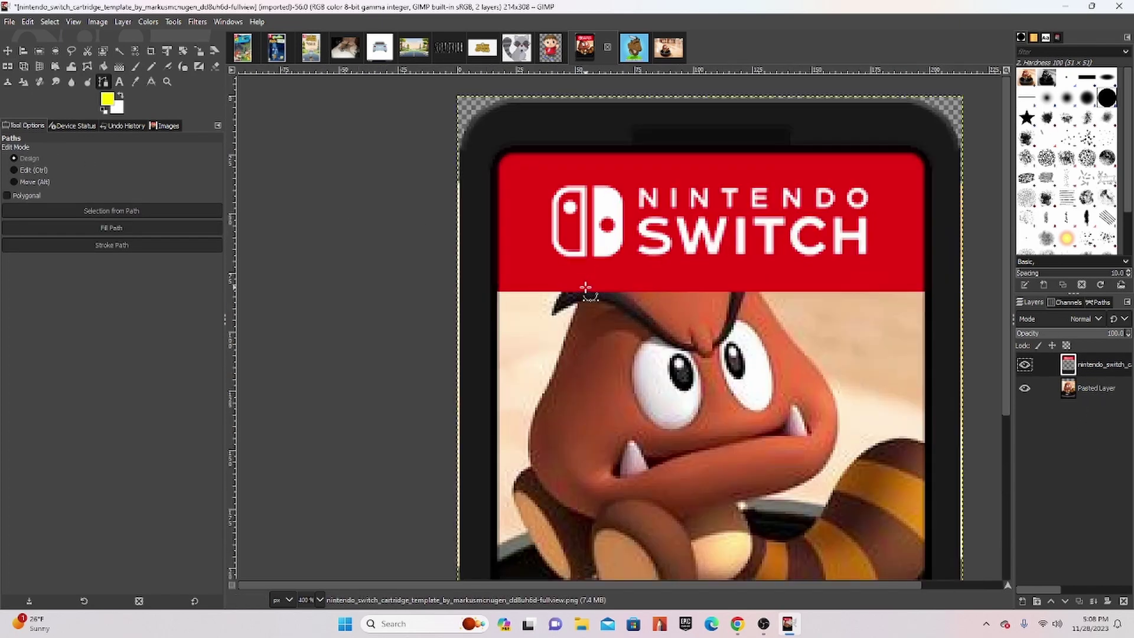
{"action": "scroll", "coordinate": [585, 293], "scroll_direction": "up", "scroll_amount": 1}
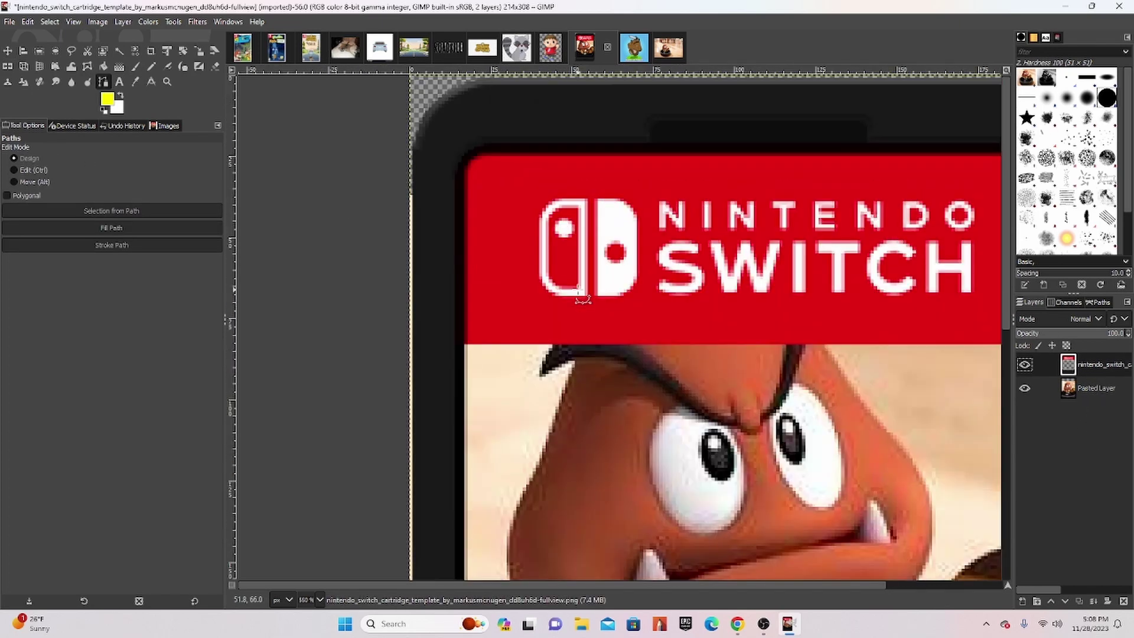
{"action": "left_click", "coordinate": [418, 118]}
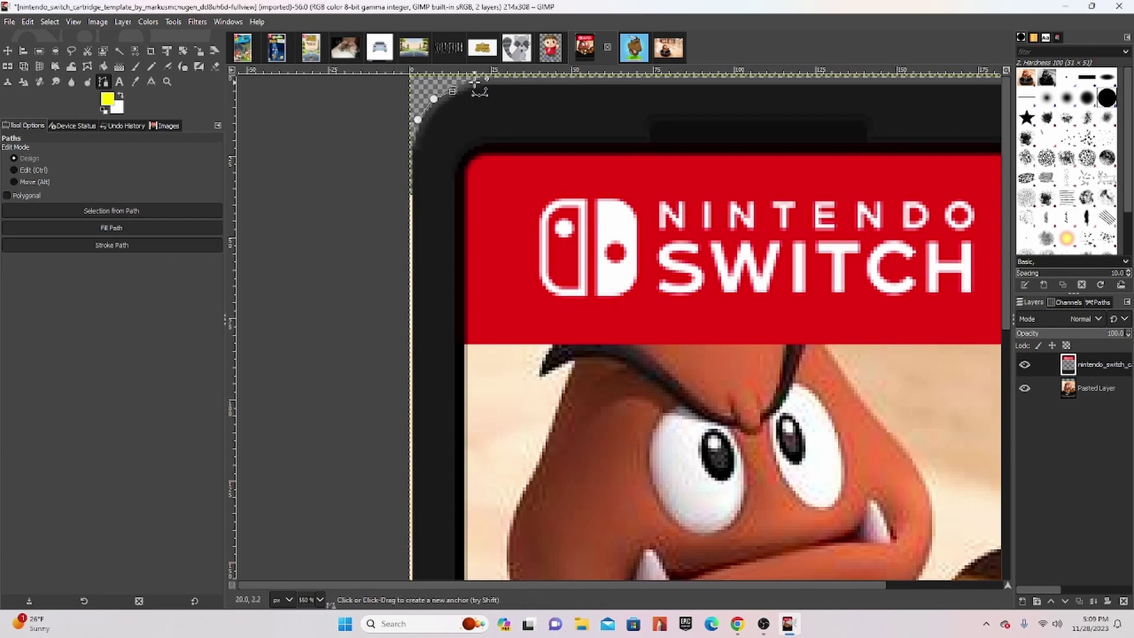
{"action": "left_click_drag", "start_coordinate": [480, 588], "coordinate": [597, 588]}
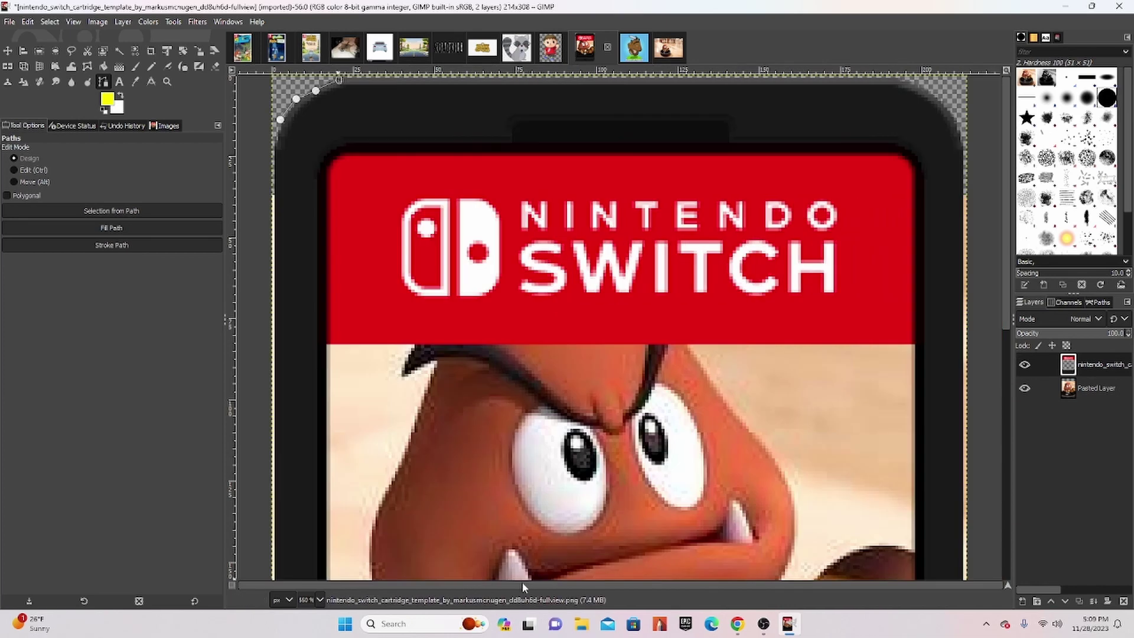
{"action": "left_click", "coordinate": [897, 79]}
{"action": "left_click", "coordinate": [916, 84]}
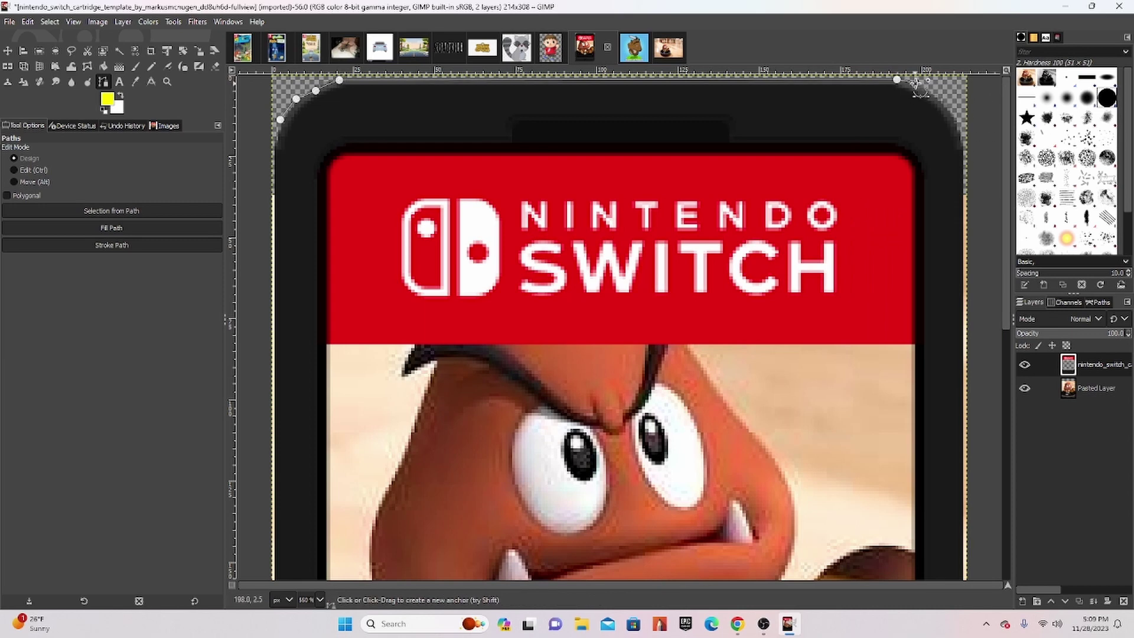
{"action": "left_click", "coordinate": [951, 114]}
{"action": "left_click", "coordinate": [963, 143]}
{"action": "scroll", "coordinate": [963, 165], "scroll_direction": "down", "scroll_amount": 10}
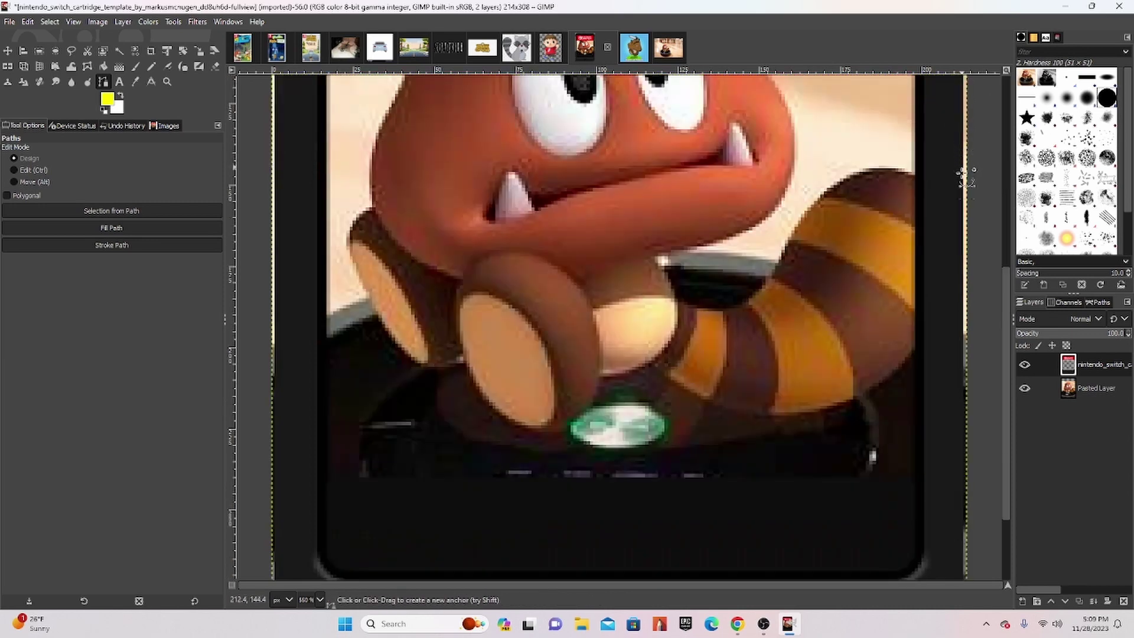
{"action": "scroll", "coordinate": [963, 403], "scroll_direction": "down", "scroll_amount": 3}
Trace the rounded bottom-right and bottom-left corners and the left edge, closing the cartridge path
{"action": "left_click", "coordinate": [961, 509]}
{"action": "left_click", "coordinate": [951, 531]}
{"action": "left_click", "coordinate": [946, 545]}
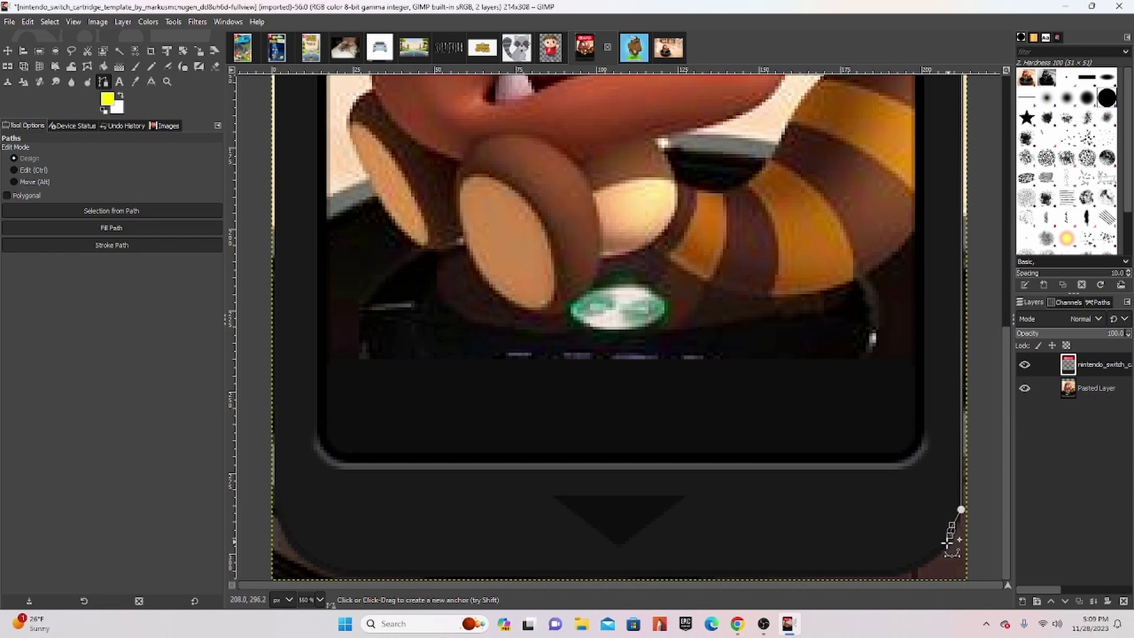
{"action": "left_click_drag", "start_coordinate": [908, 572], "coordinate": [901, 575]}
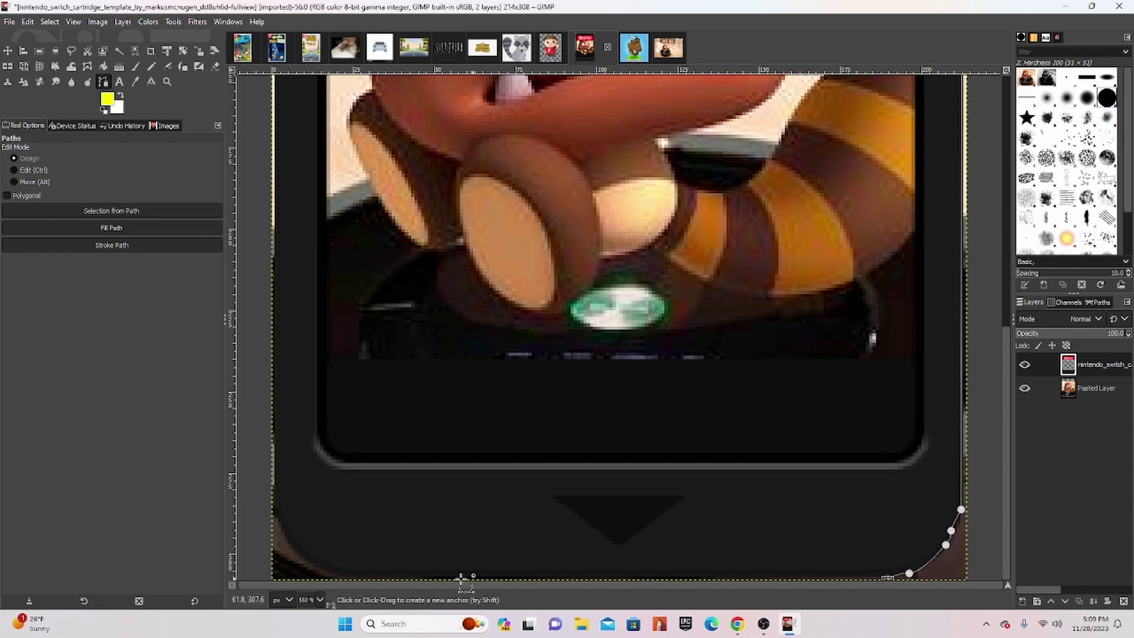
{"action": "left_click", "coordinate": [338, 573]}
{"action": "left_click", "coordinate": [320, 565]}
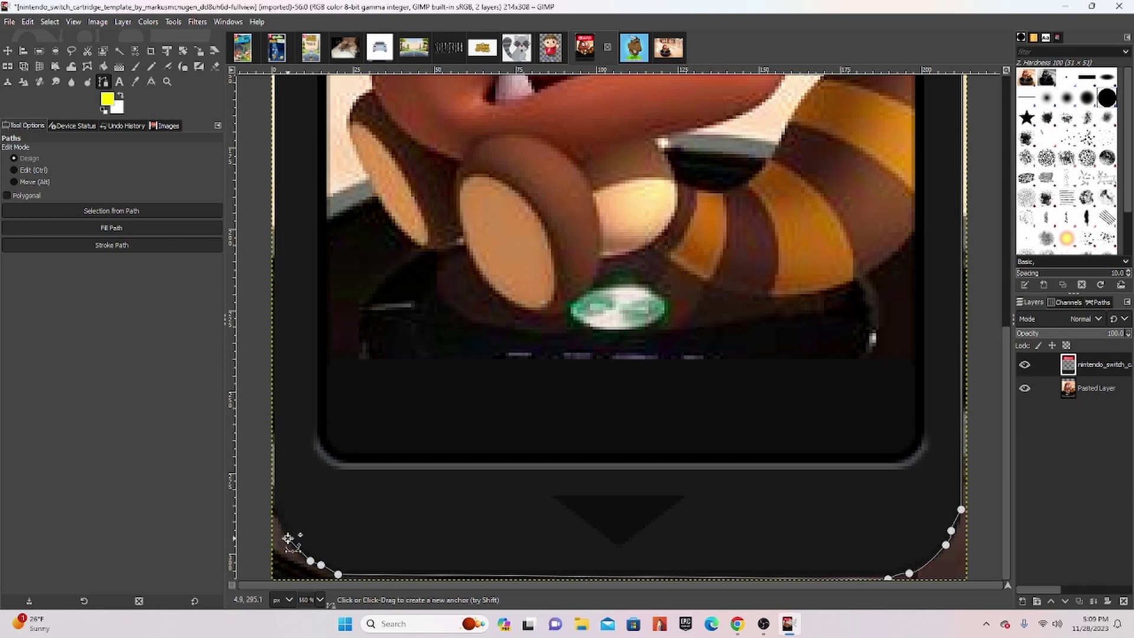
{"action": "scroll", "coordinate": [273, 506], "scroll_direction": "up", "scroll_amount": 10}
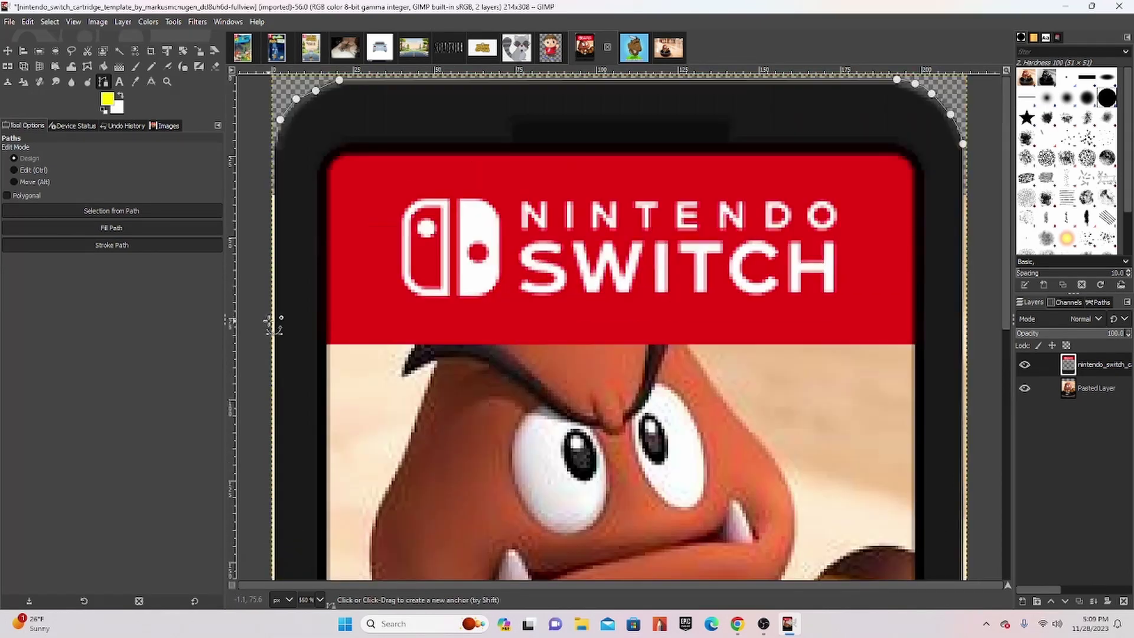
{"action": "left_click", "coordinate": [279, 146]}
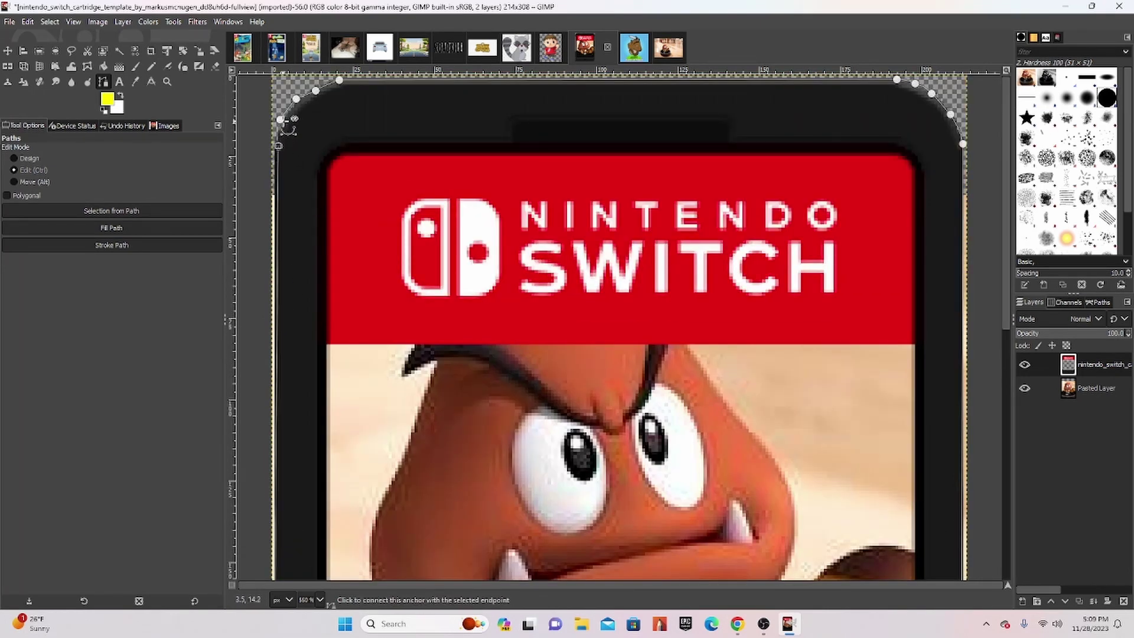
{"action": "left_click", "coordinate": [280, 119], "text": "ctrl"}
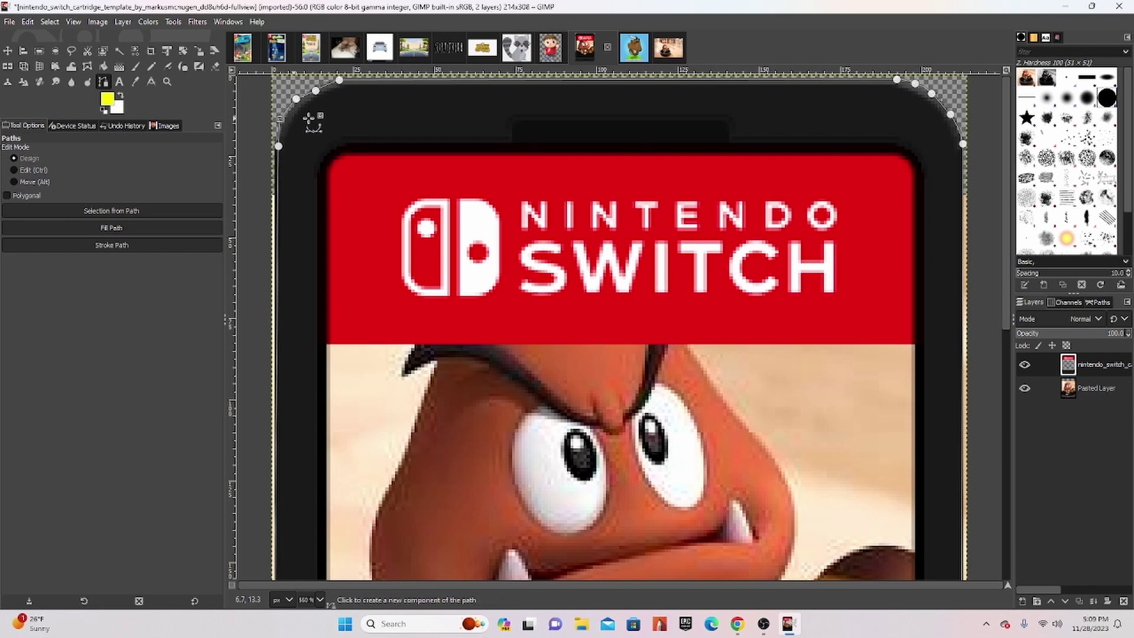
Convert the cartridge path to a selection and copy the cartridge pixels
{"action": "left_click", "coordinate": [1103, 302]}
{"action": "right_click", "coordinate": [1076, 339]}
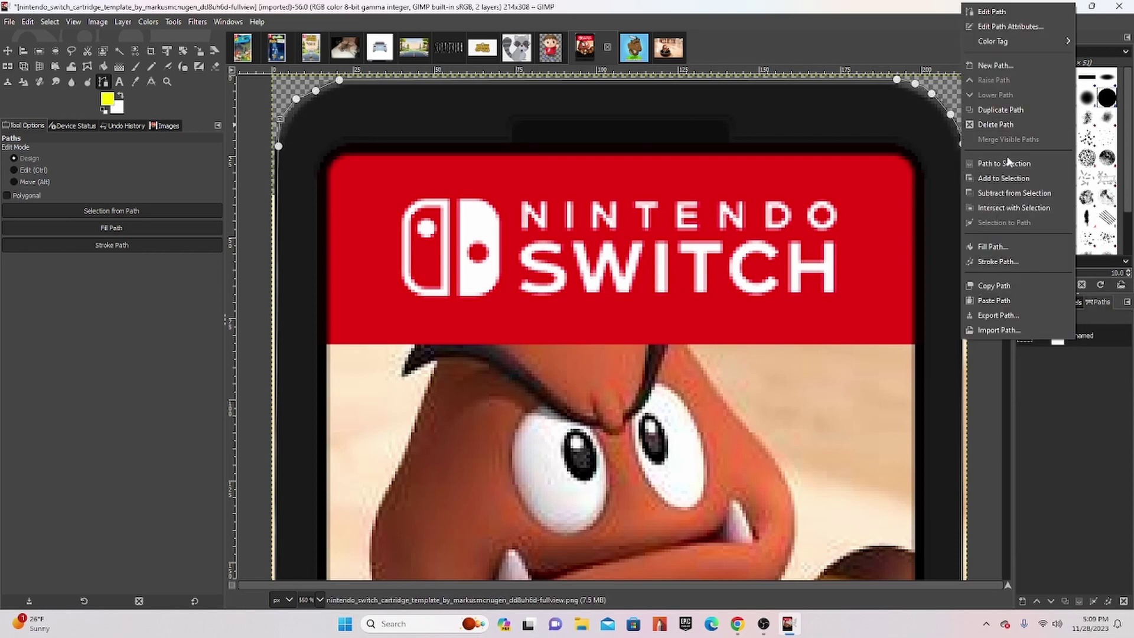
{"action": "left_click", "coordinate": [1008, 163]}
{"action": "key", "text": "ctrl+c"}
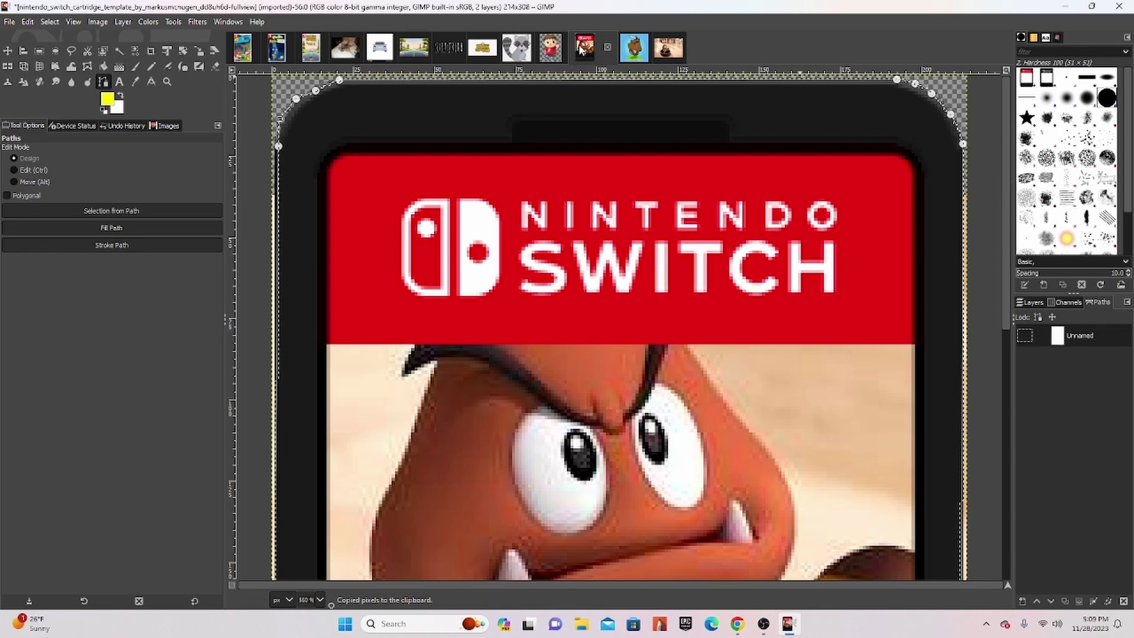
Open the Create a New Image dialog from the File menu and look over its size settings
{"action": "left_click", "coordinate": [8, 22]}
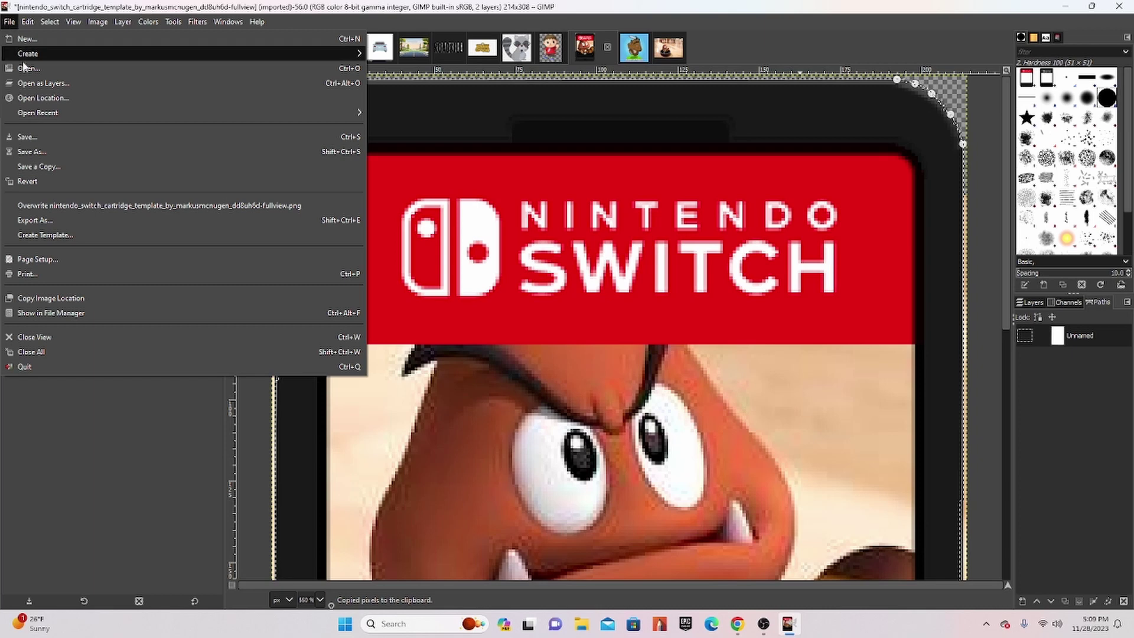
{"action": "left_click", "coordinate": [36, 35]}
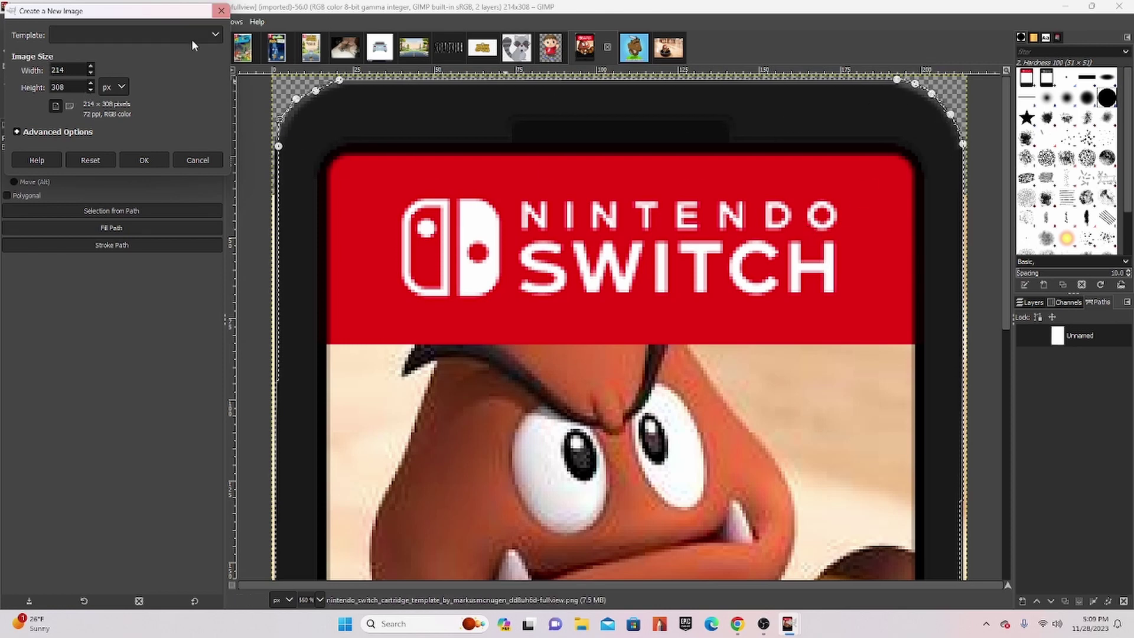
{"action": "scroll", "coordinate": [301, 116], "scroll_direction": "up", "scroll_amount": 4}
{"action": "scroll", "coordinate": [307, 140], "scroll_direction": "up", "scroll_amount": 2}
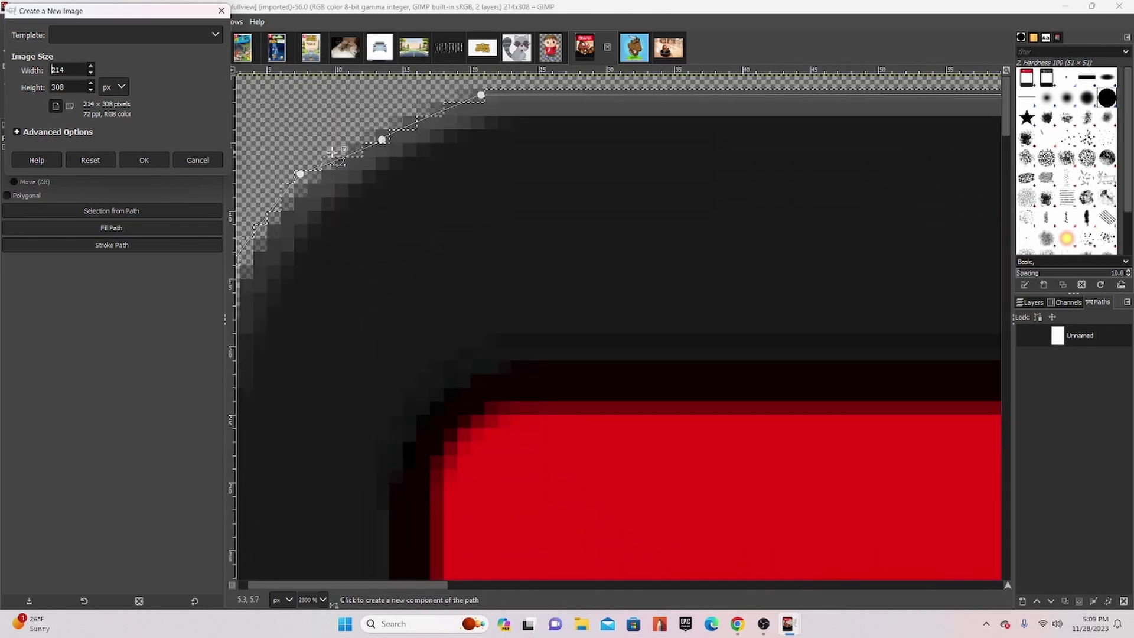
{"action": "scroll", "coordinate": [325, 190], "scroll_direction": "down", "scroll_amount": 3}
{"action": "scroll", "coordinate": [331, 195], "scroll_direction": "down", "scroll_amount": 2}
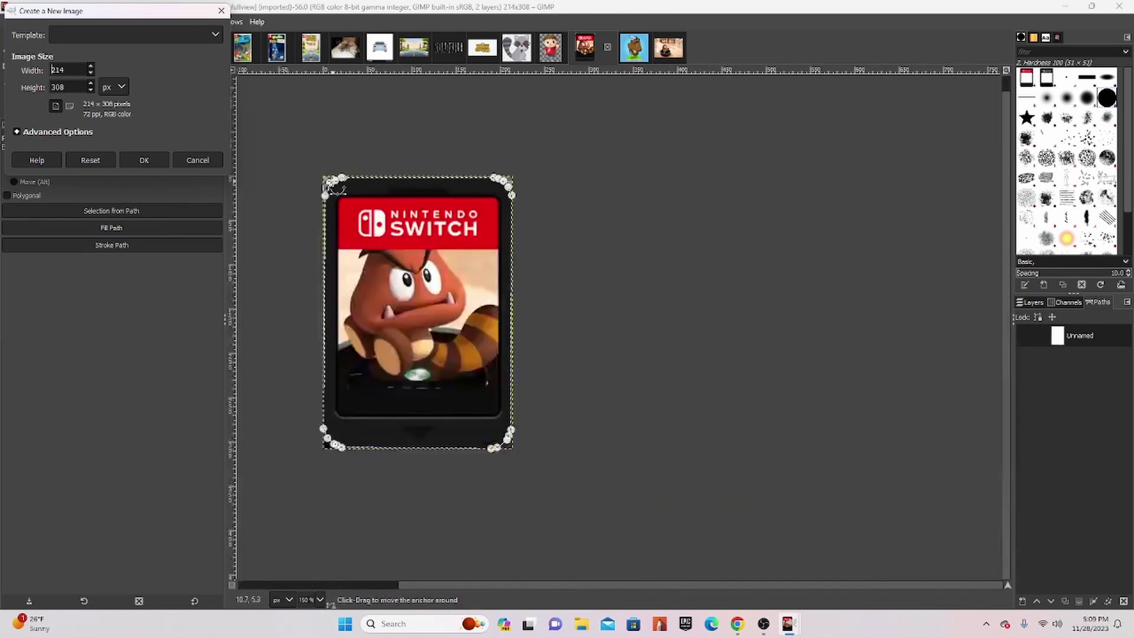
{"action": "scroll", "coordinate": [334, 198], "scroll_direction": "up", "scroll_amount": 2}
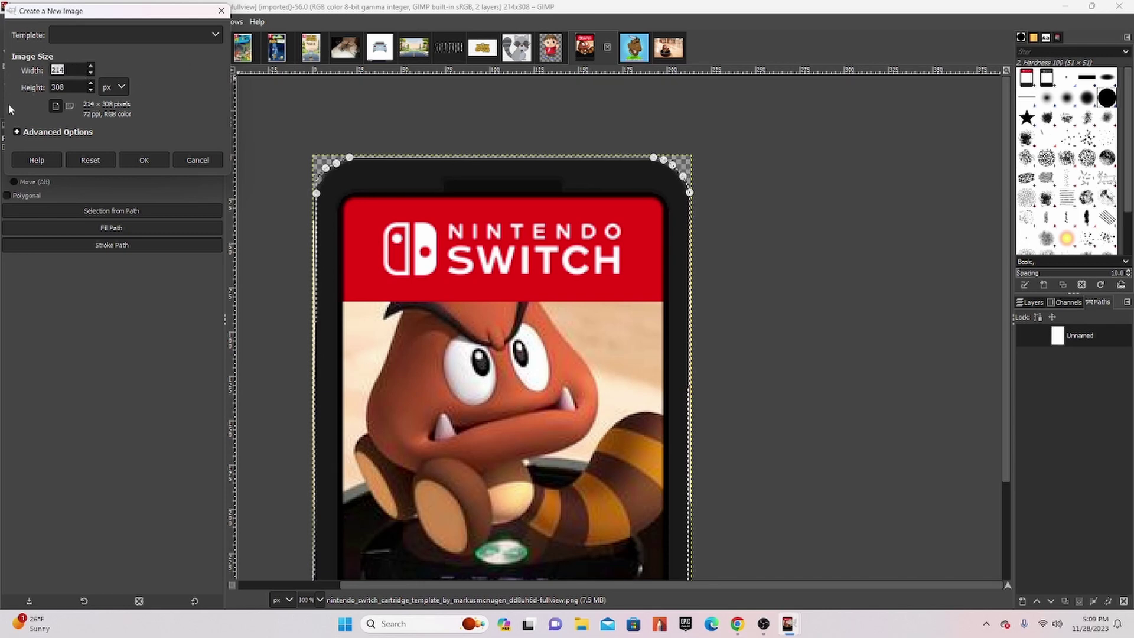
{"action": "scroll", "coordinate": [711, 514], "scroll_direction": "down", "scroll_amount": 3}
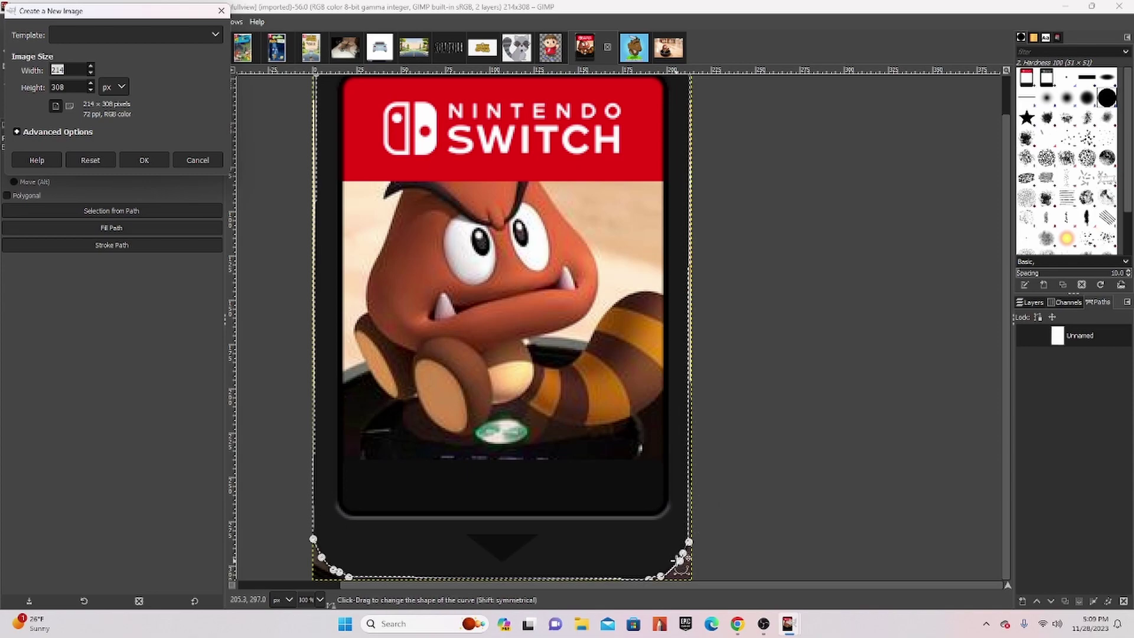
{"action": "scroll", "coordinate": [681, 555], "scroll_direction": "up", "scroll_amount": 2}
{"action": "scroll", "coordinate": [686, 546], "scroll_direction": "up", "scroll_amount": 1}
{"action": "scroll", "coordinate": [691, 539], "scroll_direction": "up", "scroll_amount": 3}
{"action": "scroll", "coordinate": [692, 537], "scroll_direction": "up", "scroll_amount": 2}
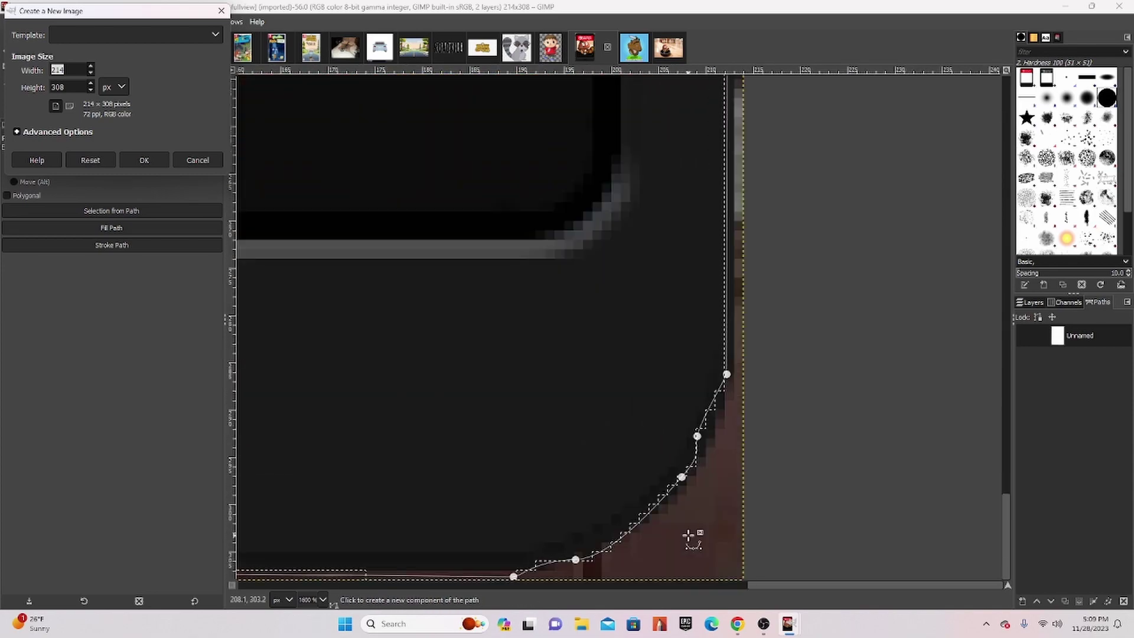
{"action": "scroll", "coordinate": [706, 488], "scroll_direction": "down", "scroll_amount": 4}
{"action": "scroll", "coordinate": [706, 484], "scroll_direction": "down", "scroll_amount": 4}
{"action": "scroll", "coordinate": [706, 484], "scroll_direction": "up", "scroll_amount": 2}
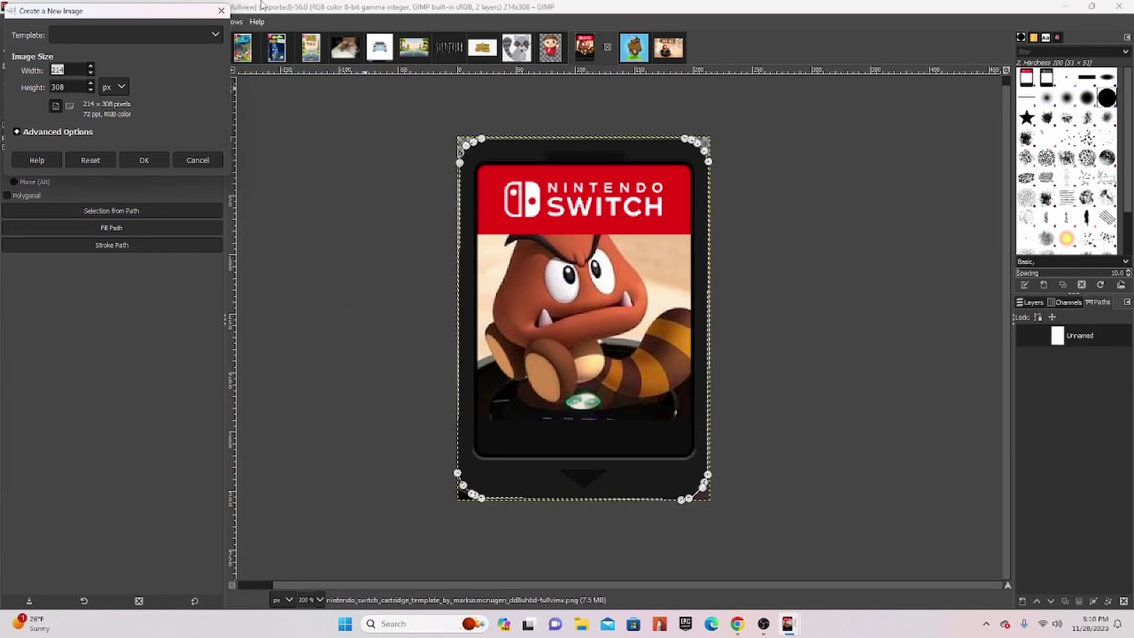
Set the new image to 1280 wide by 720 high and create it
{"action": "type", "text": "1280"}
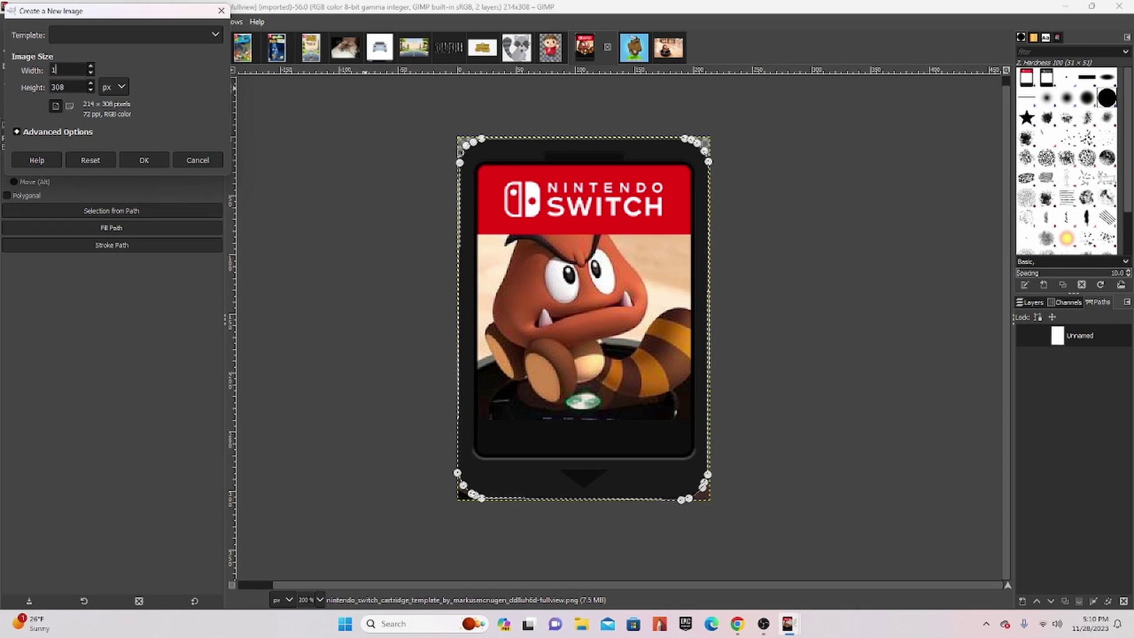
{"action": "double_click", "coordinate": [65, 87]}
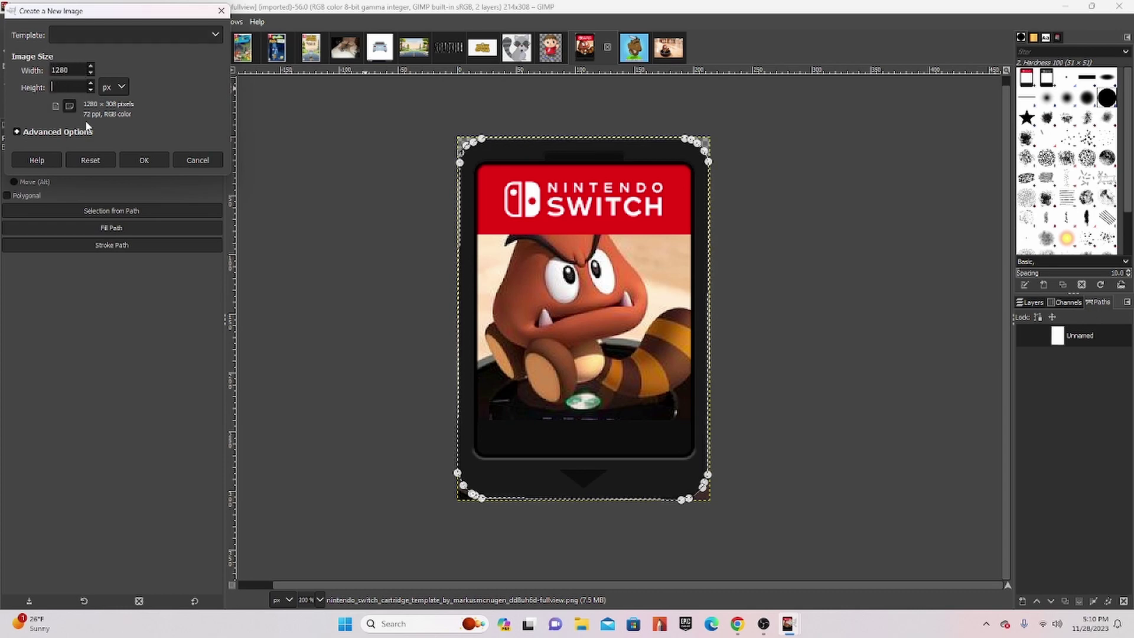
{"action": "type", "text": "720"}
{"action": "key", "text": "Return"}
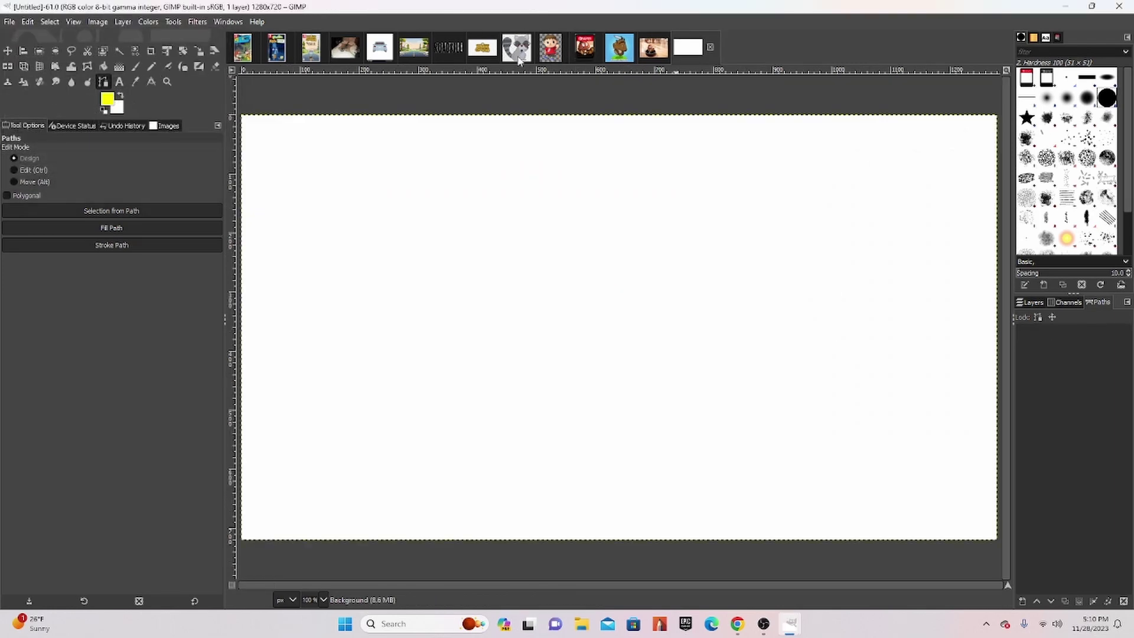
Close the road landscape, Animal Crossing logo and raccoon images, discarding their changes
{"action": "left_click", "coordinate": [452, 48]}
{"action": "left_click", "coordinate": [471, 43]}
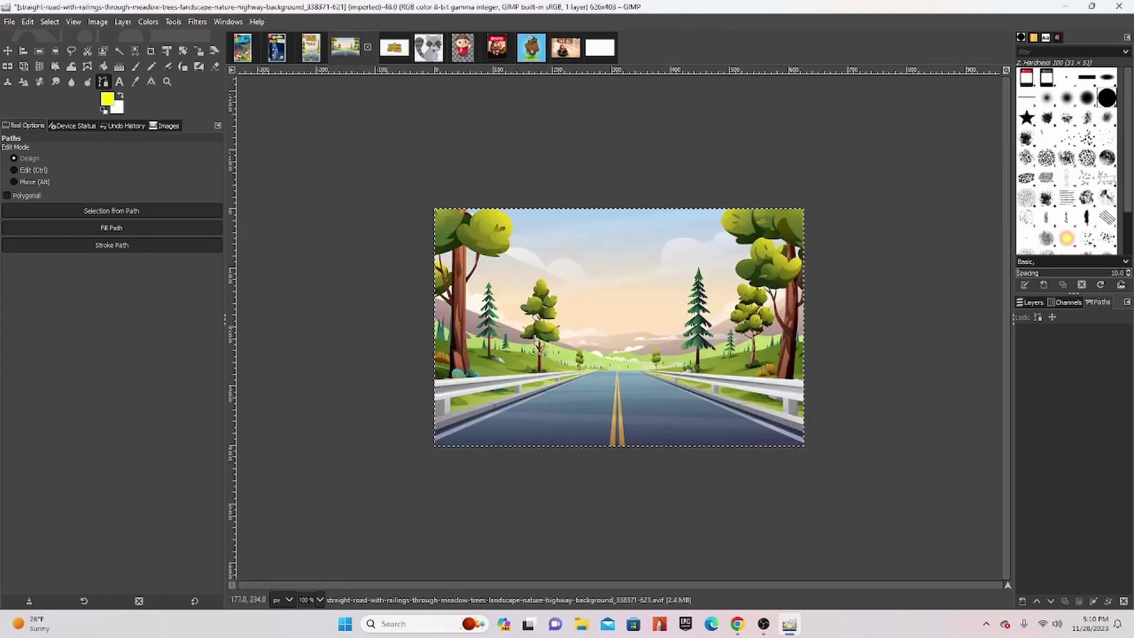
{"action": "left_click", "coordinate": [368, 47]}
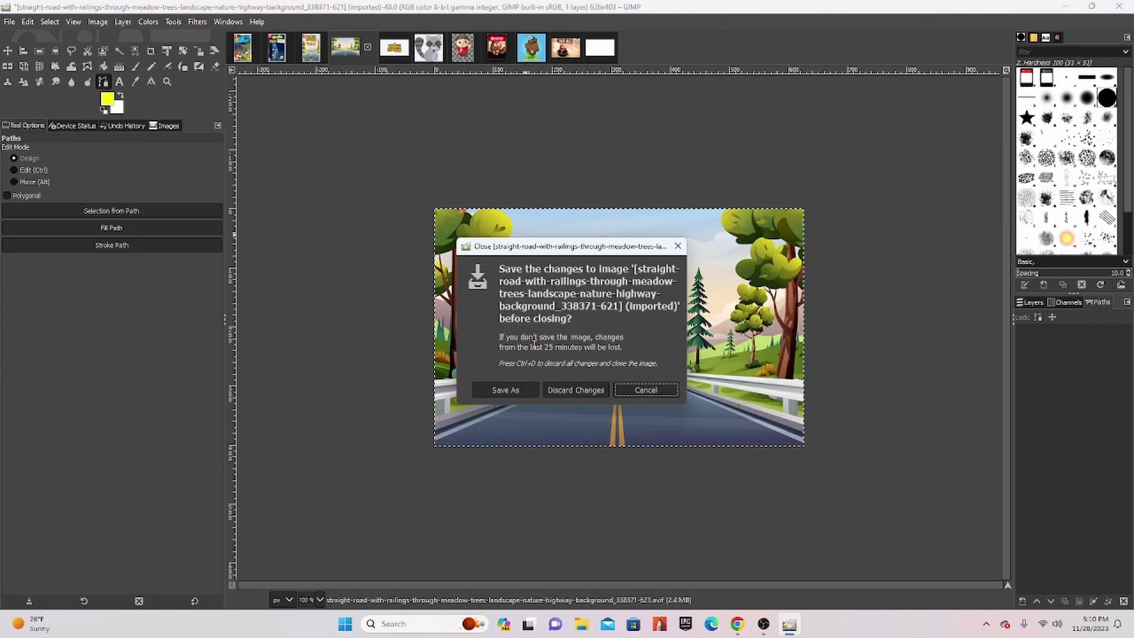
{"action": "left_click", "coordinate": [549, 390]}
{"action": "left_click", "coordinate": [368, 46]}
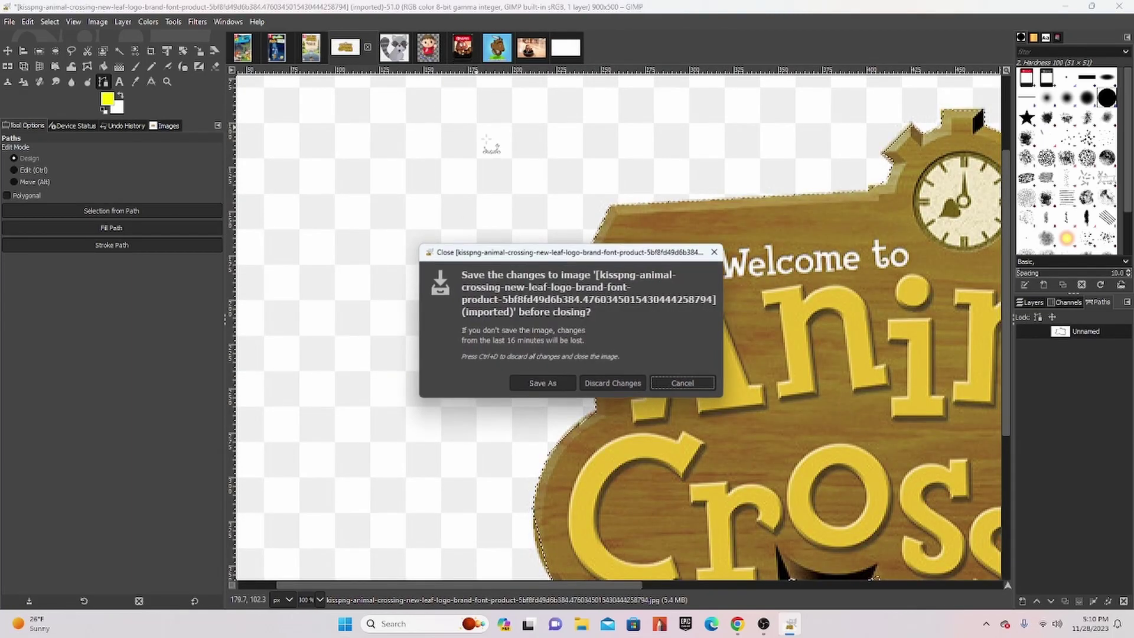
{"action": "left_click", "coordinate": [622, 384]}
{"action": "left_click", "coordinate": [368, 46]}
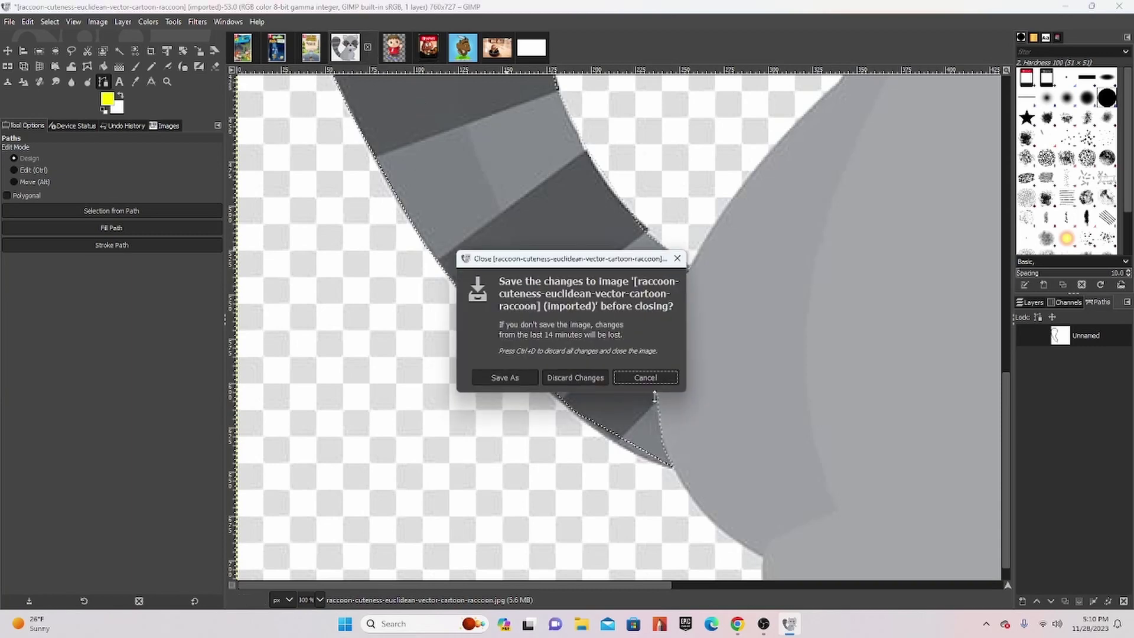
{"action": "left_click", "coordinate": [588, 382]}
Close the villager image, blue Goomba drawing and Goomba photo without saving
{"action": "left_click", "coordinate": [367, 47]}
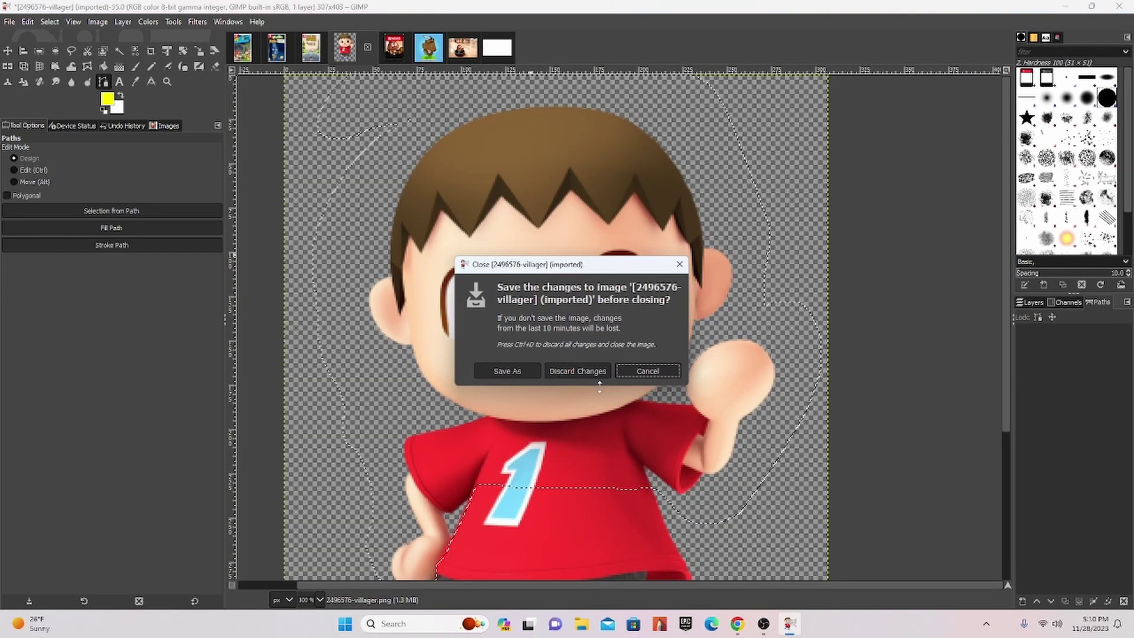
{"action": "left_click", "coordinate": [588, 372]}
{"action": "left_click", "coordinate": [384, 48]}
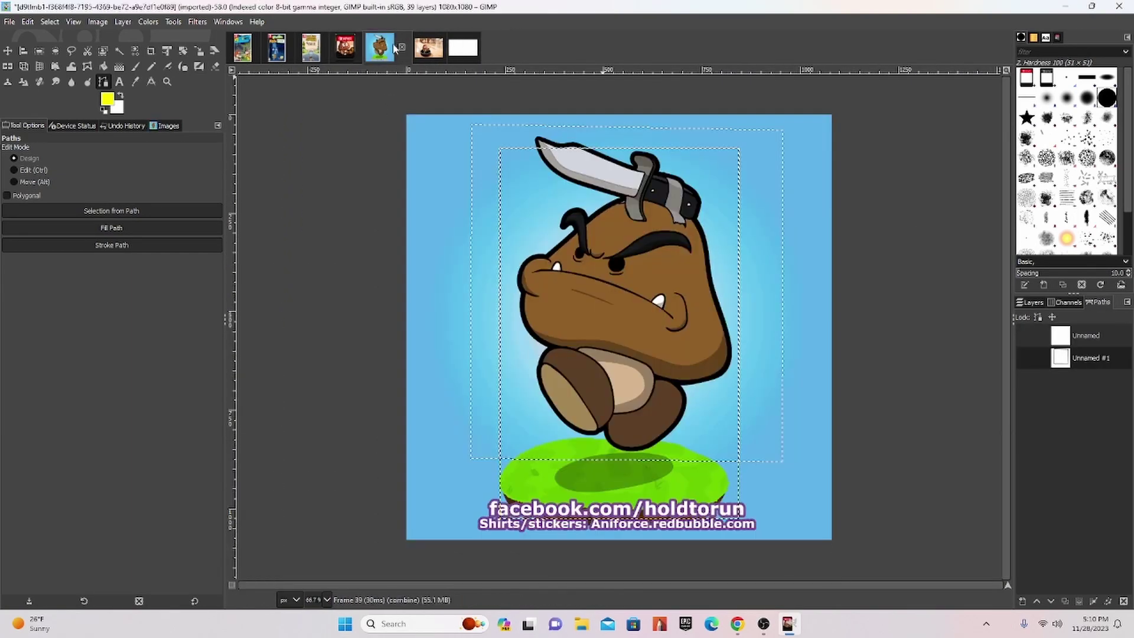
{"action": "left_click", "coordinate": [609, 377]}
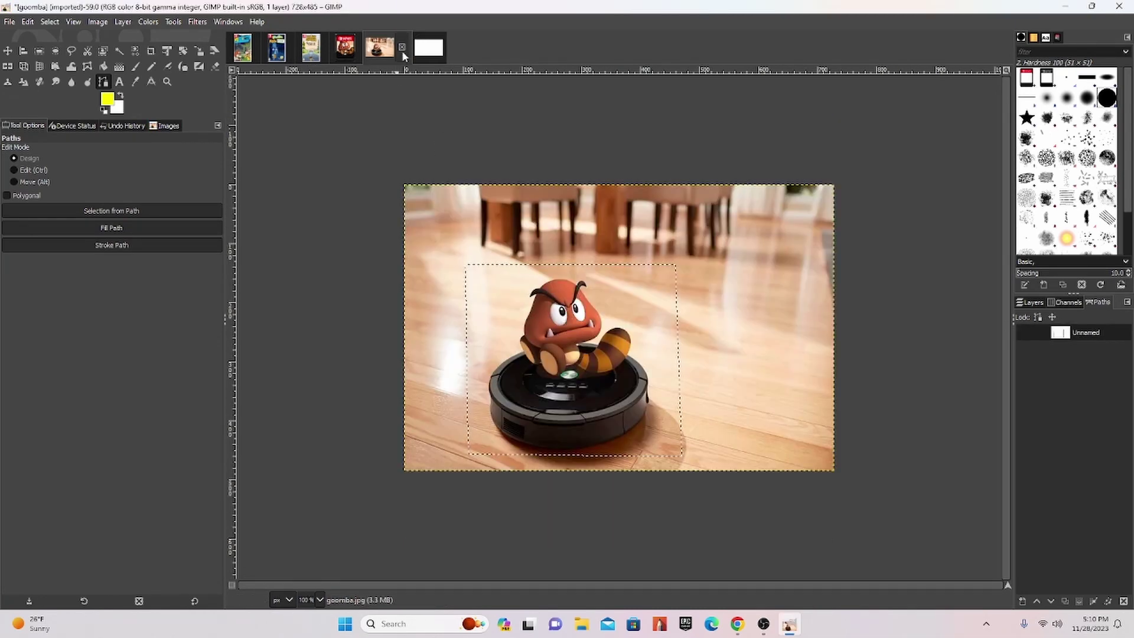
{"action": "left_click", "coordinate": [402, 47]}
{"action": "left_click", "coordinate": [589, 373]}
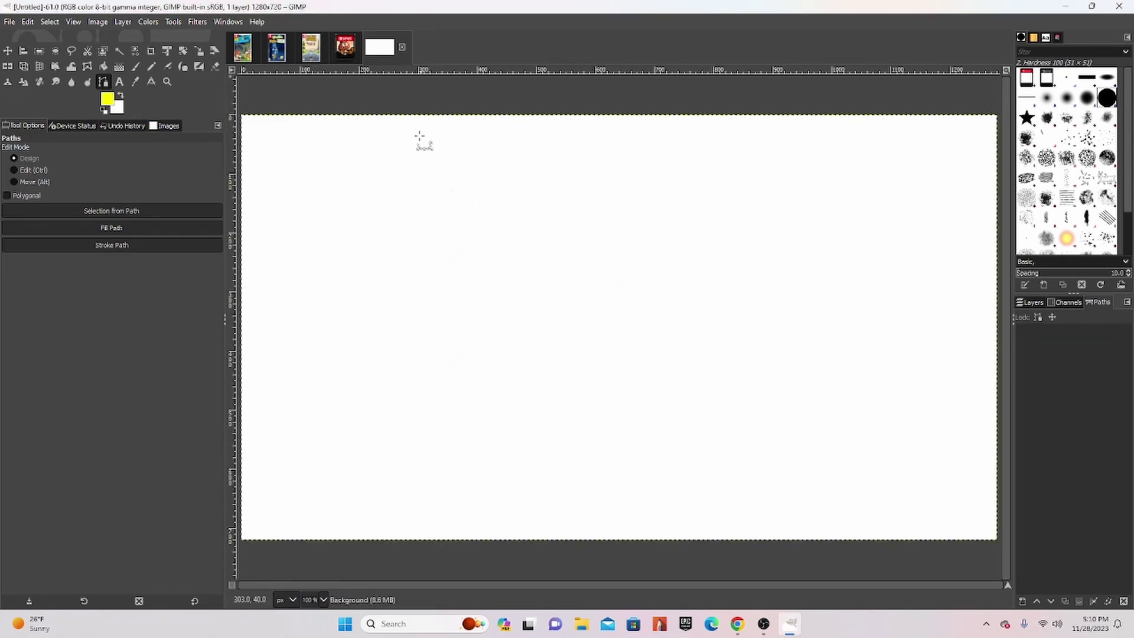
Open blue-background.jpg from the file browser, with the list sorted by name
{"action": "left_click", "coordinate": [10, 21]}
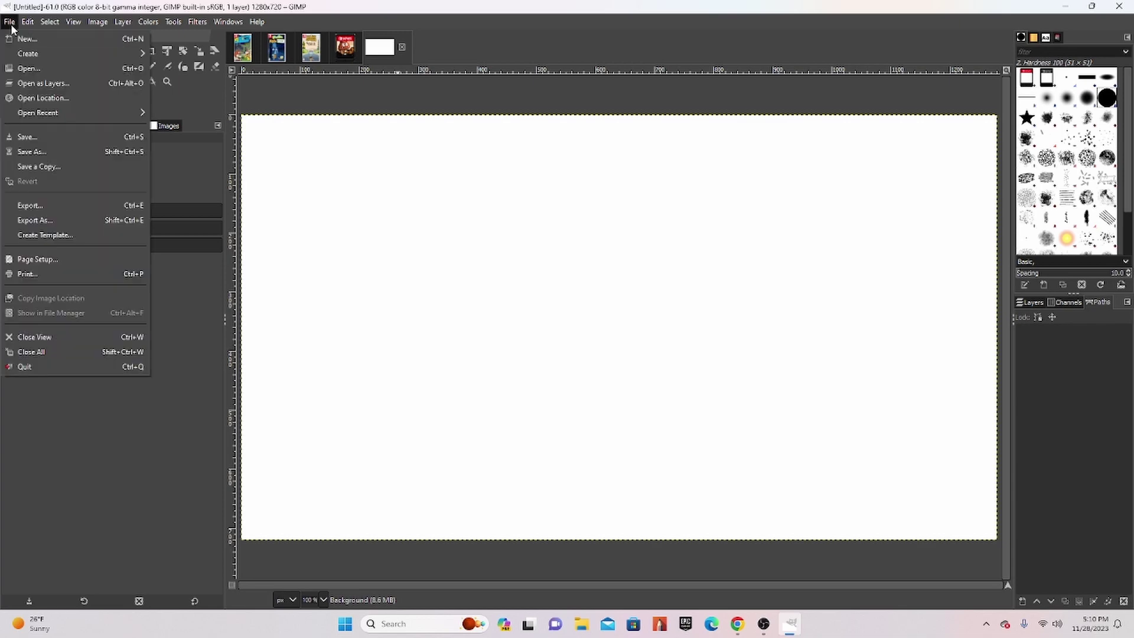
{"action": "left_click", "coordinate": [15, 66]}
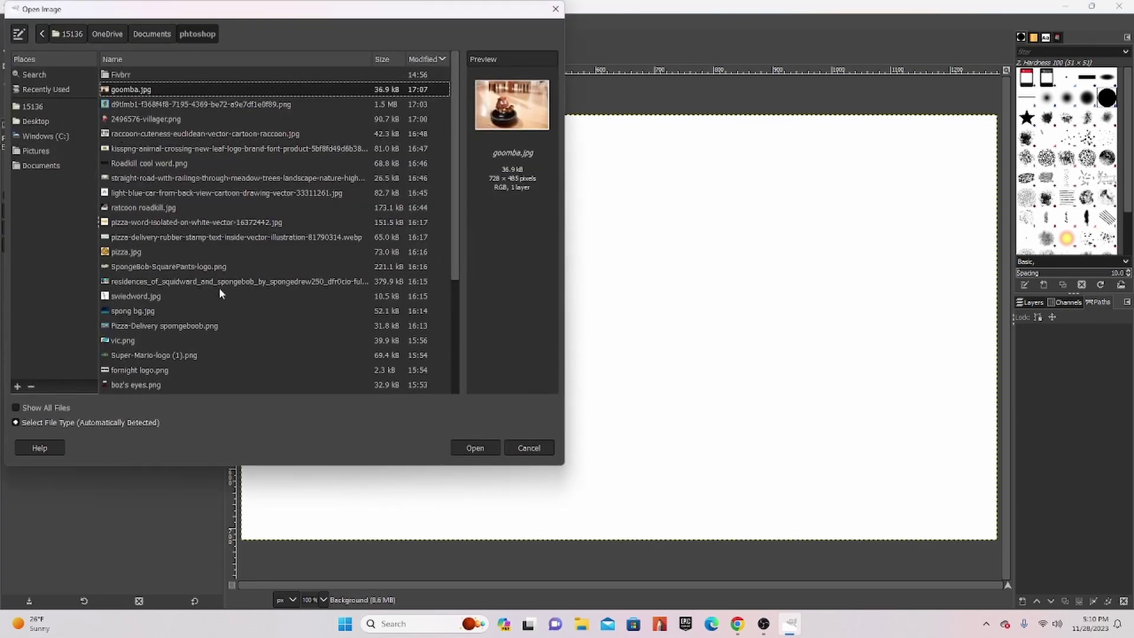
{"action": "scroll", "coordinate": [219, 287], "scroll_direction": "down", "scroll_amount": 3}
{"action": "scroll", "coordinate": [218, 285], "scroll_direction": "down", "scroll_amount": 2}
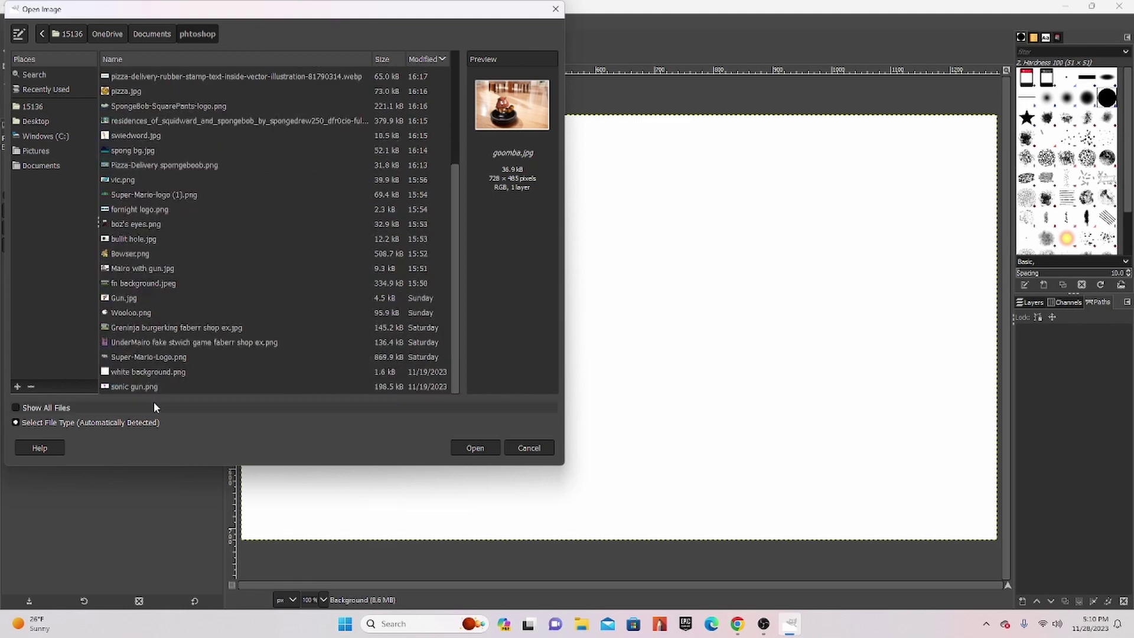
{"action": "scroll", "coordinate": [201, 257], "scroll_direction": "up", "scroll_amount": 3}
{"action": "scroll", "coordinate": [202, 262], "scroll_direction": "up", "scroll_amount": 2}
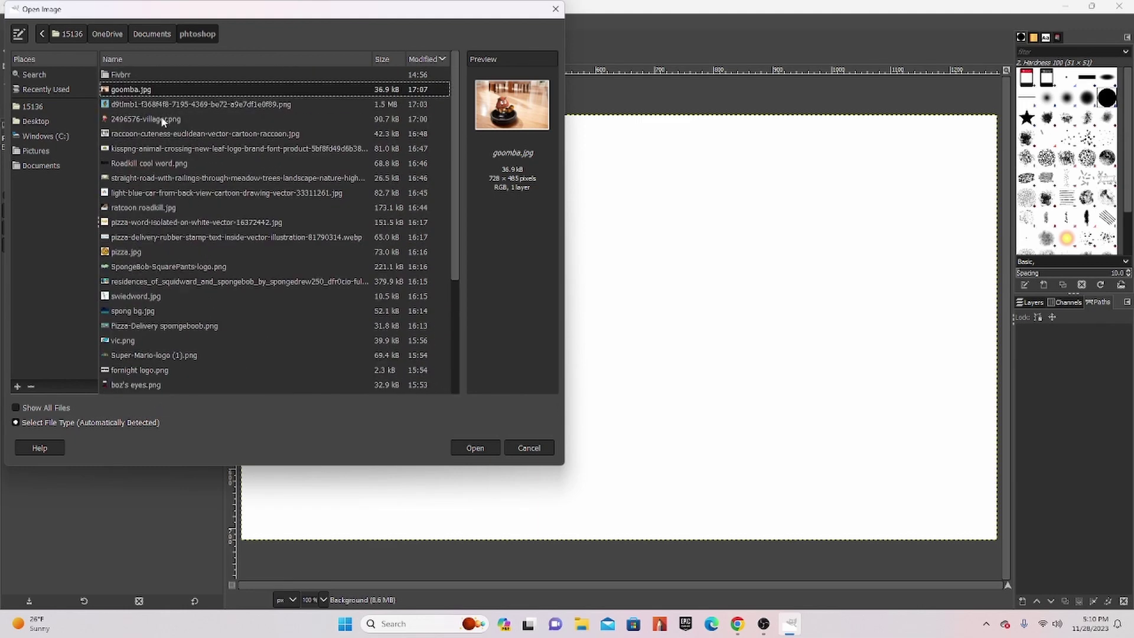
{"action": "left_click", "coordinate": [351, 59]}
{"action": "double_click", "coordinate": [197, 104]}
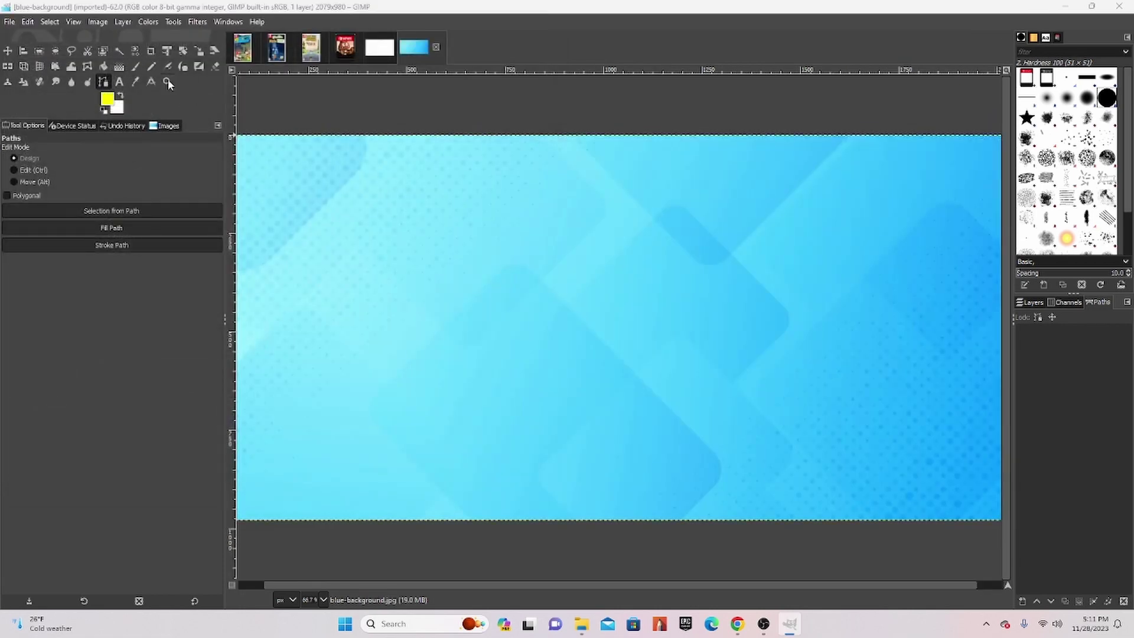
Freehand-select the entire blue background and paste it into the 1280×720 Untitled image
{"action": "scroll", "coordinate": [378, 114], "scroll_direction": "down", "scroll_amount": 3}
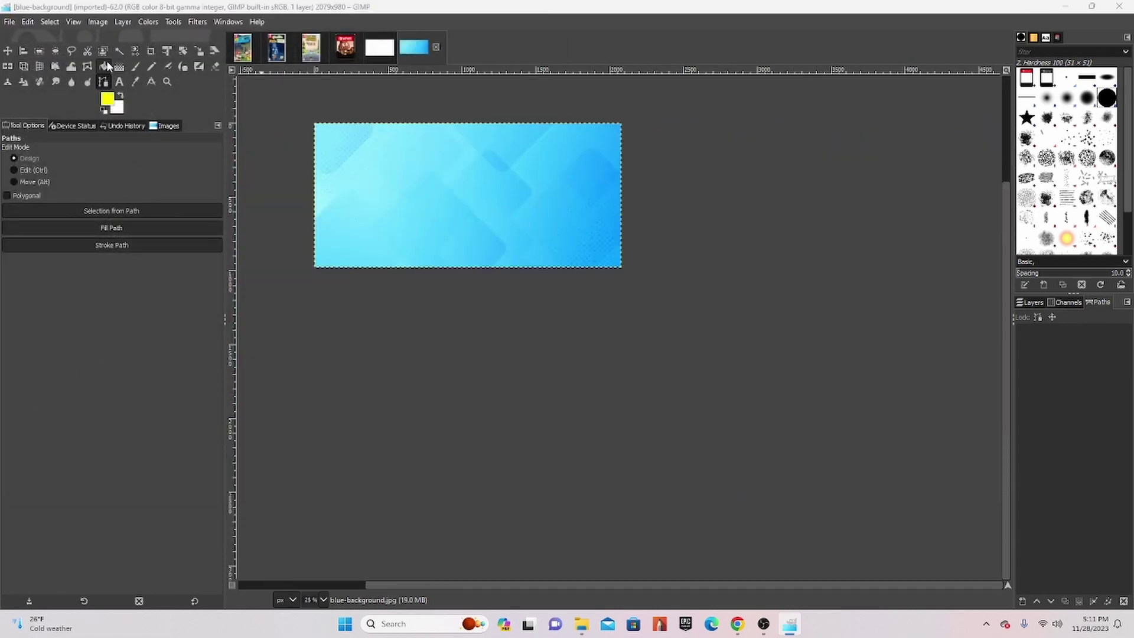
{"action": "left_click", "coordinate": [73, 49]}
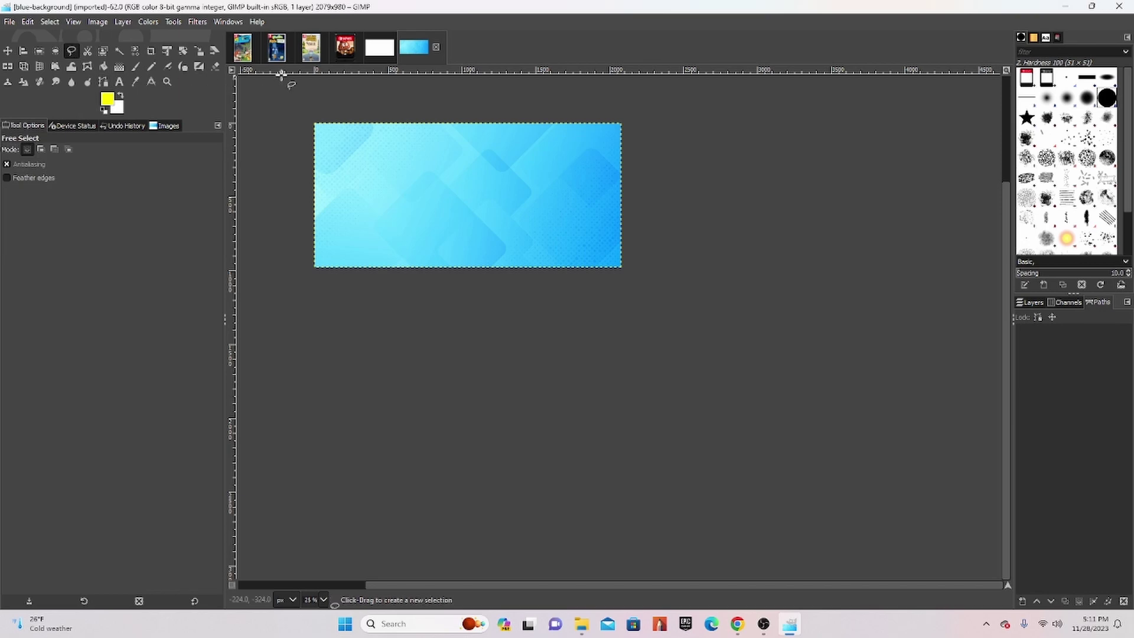
{"action": "mouse_move", "coordinate": [299, 89]}
{"action": "left_mouse_down"}
{"action": "mouse_move", "coordinate": [762, 367]}
{"action": "mouse_move", "coordinate": [689, 114]}
{"action": "mouse_move", "coordinate": [383, 68]}
{"action": "left_mouse_up"}
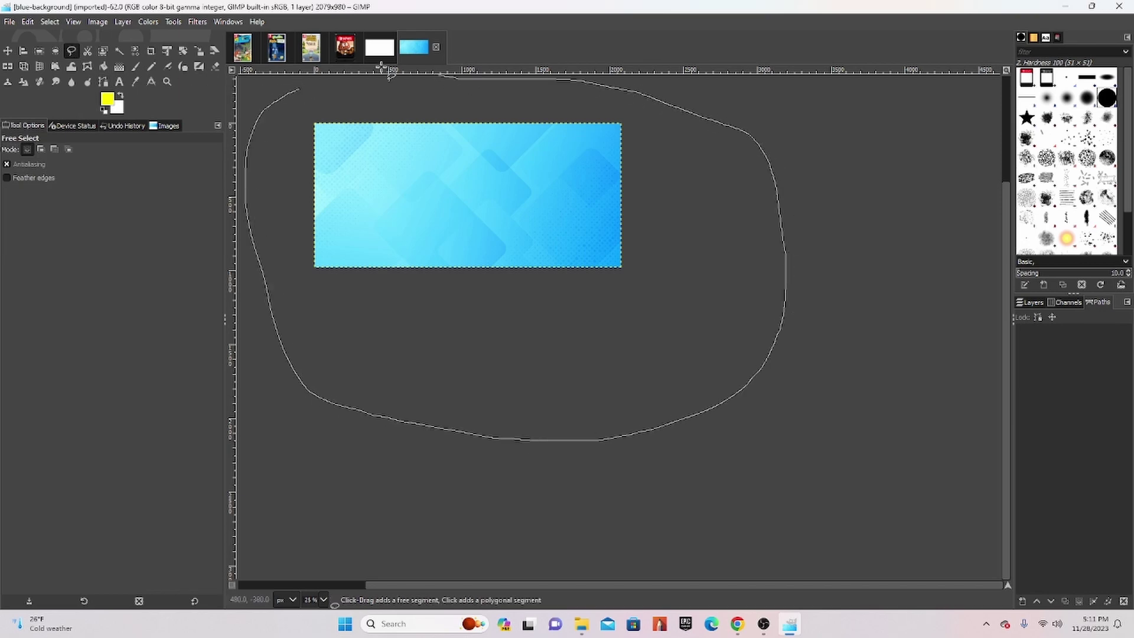
{"action": "left_click_drag", "start_coordinate": [299, 89], "coordinate": [300, 90]}
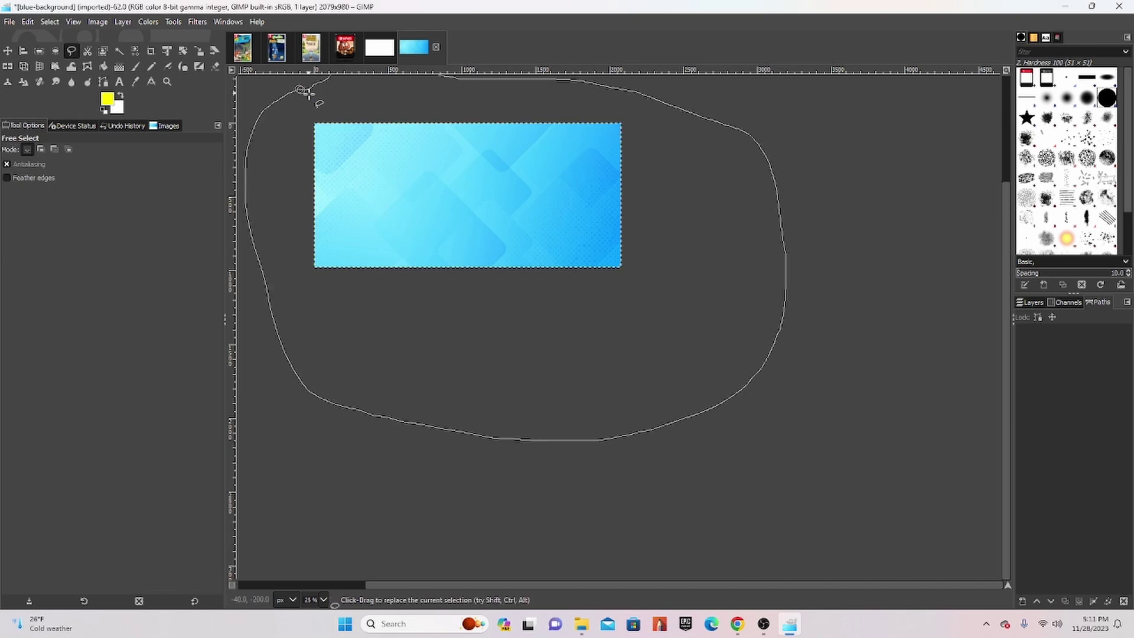
{"action": "key", "text": "ctrl+Page_Up"}
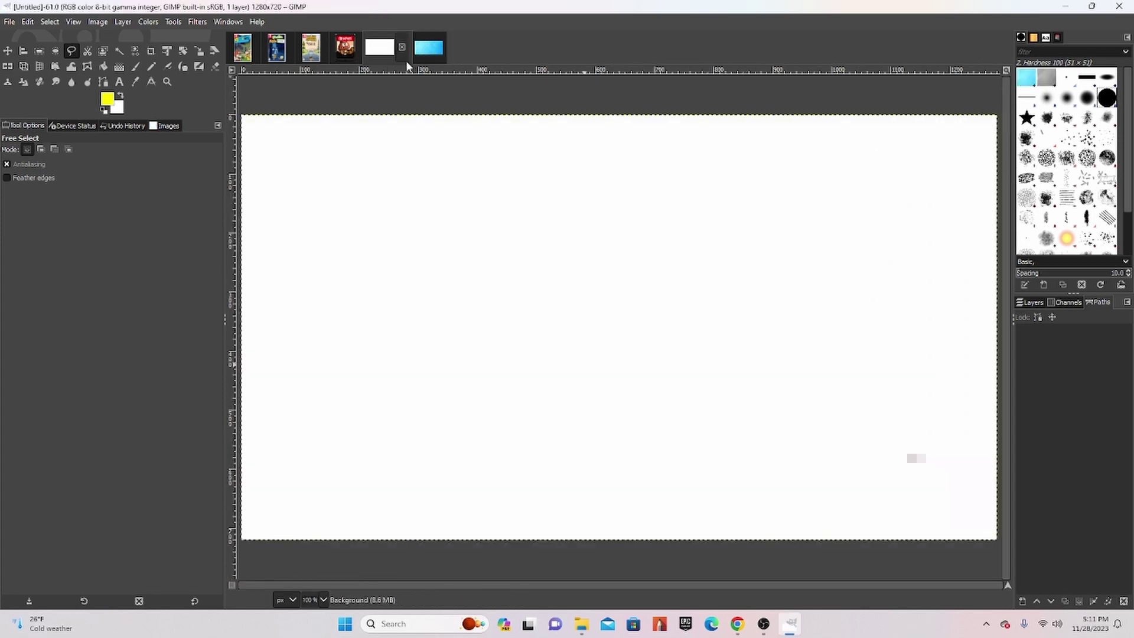
{"action": "key", "text": "ctrl+v"}
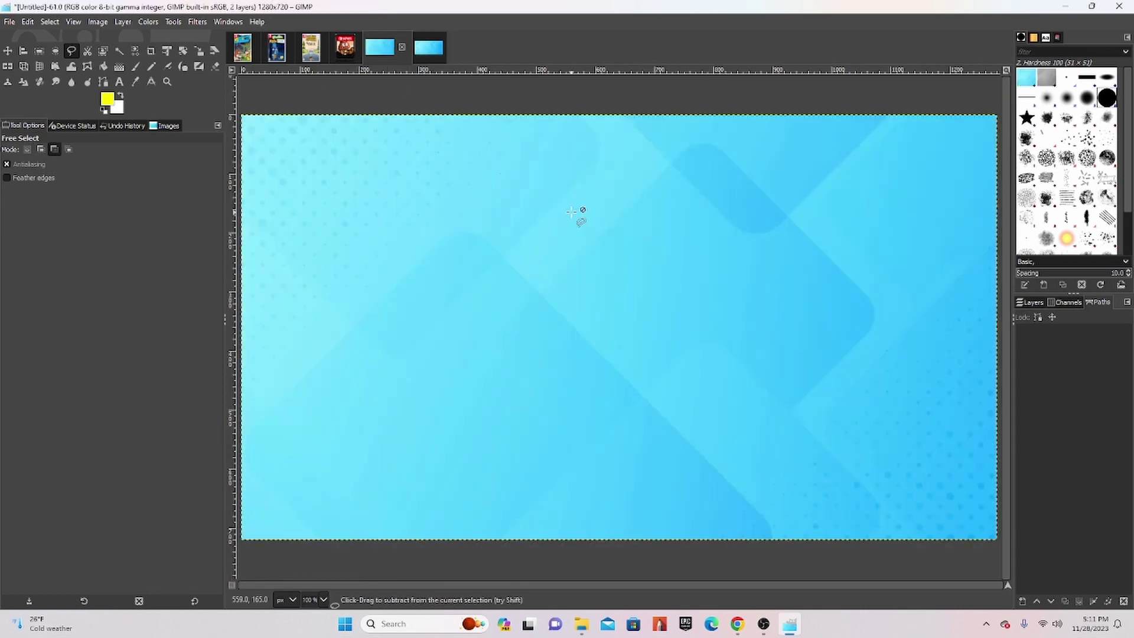
Make the pasted blue background a new layer and merge it down into Background
{"action": "scroll", "coordinate": [571, 215], "scroll_direction": "down", "scroll_amount": 3}
{"action": "left_click", "coordinate": [1025, 305]}
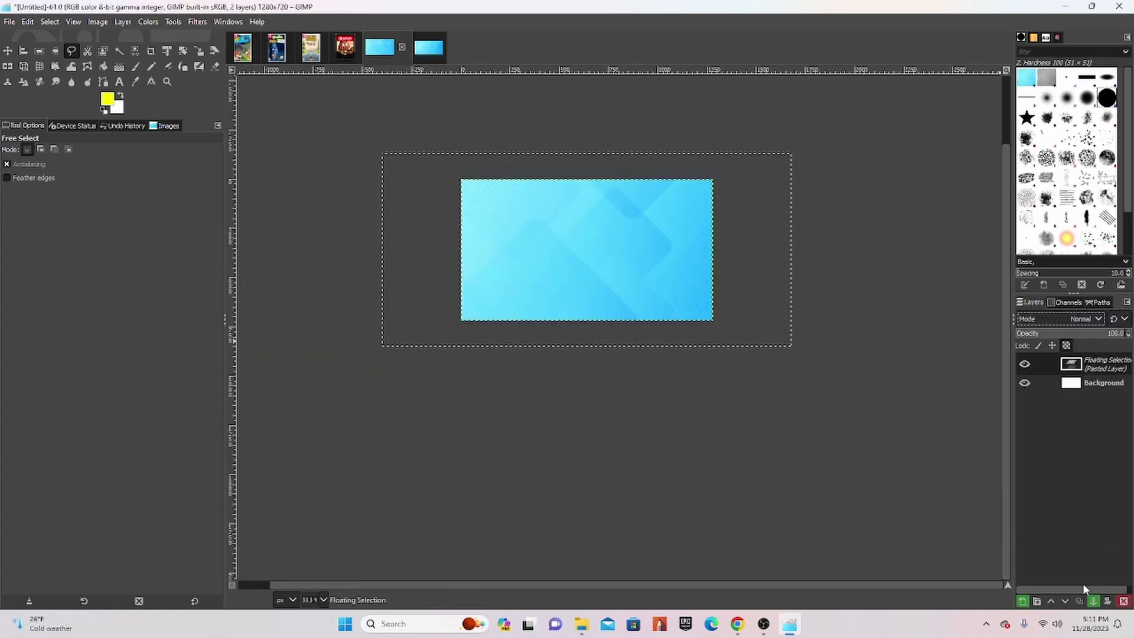
{"action": "left_click", "coordinate": [1022, 600]}
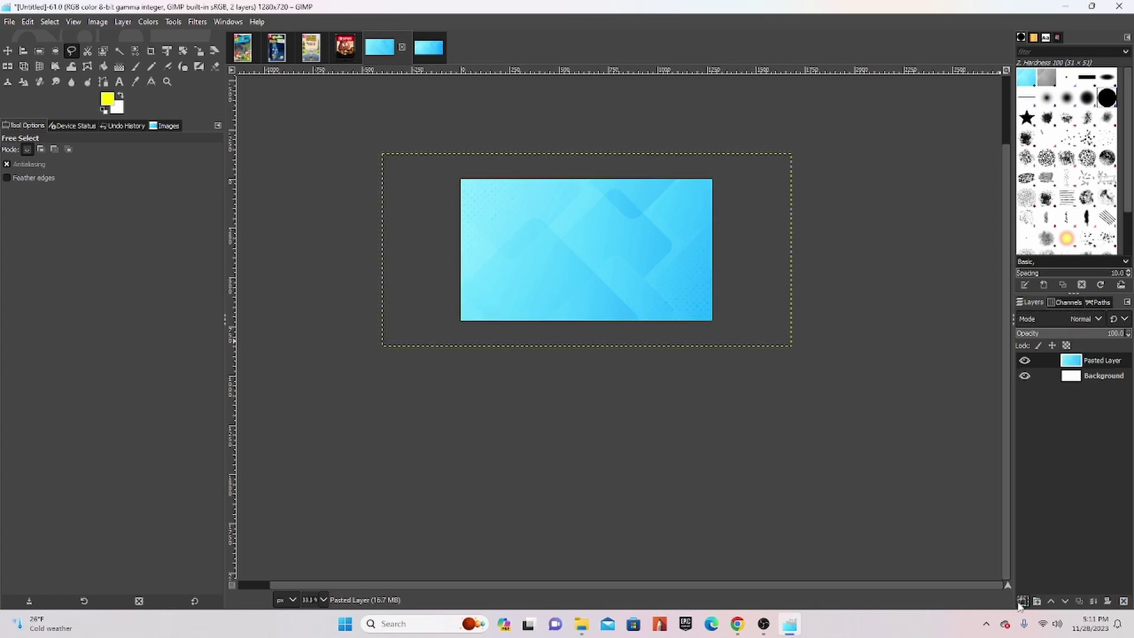
{"action": "left_click", "coordinate": [1094, 601]}
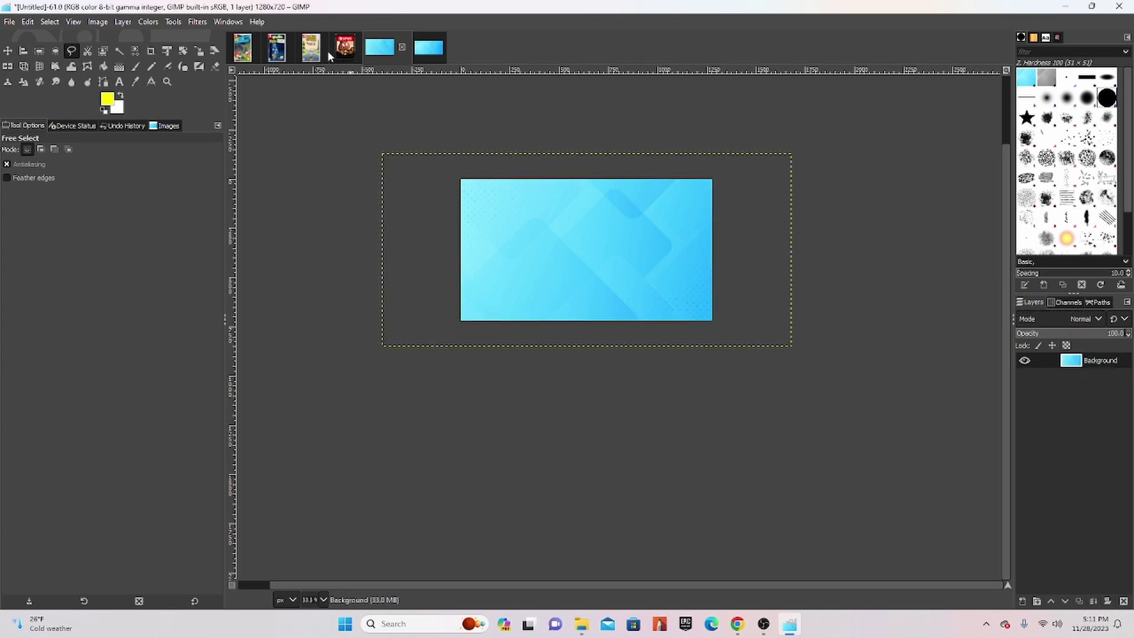
Look through the open box-art images, cancelling an accidental close of the Marnite image
{"action": "left_click", "coordinate": [258, 50]}
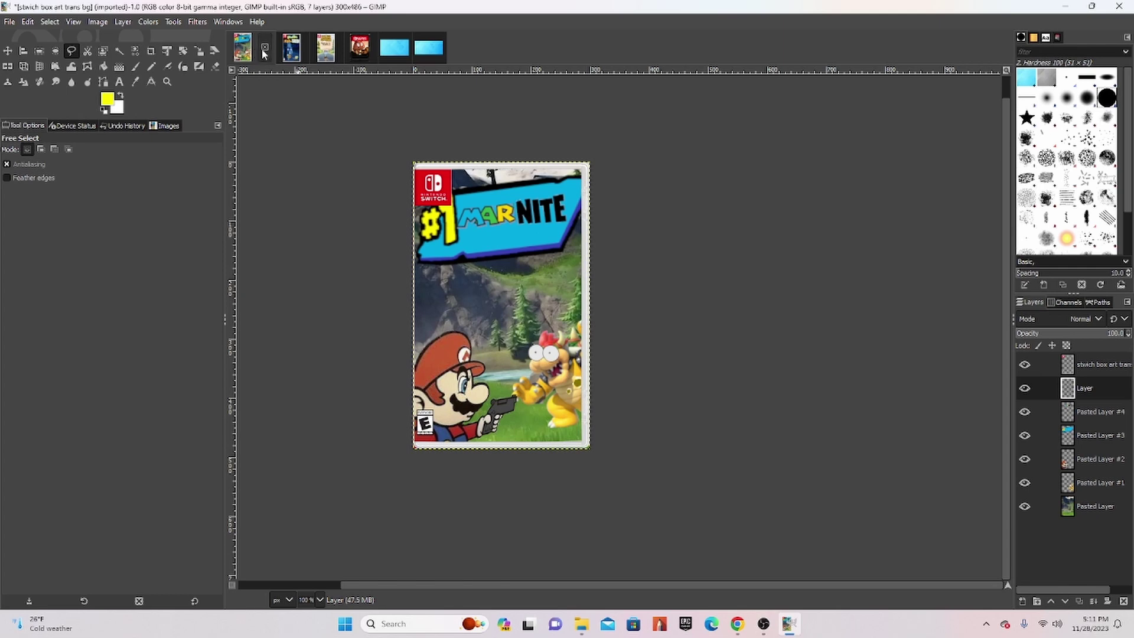
{"action": "left_click", "coordinate": [265, 47]}
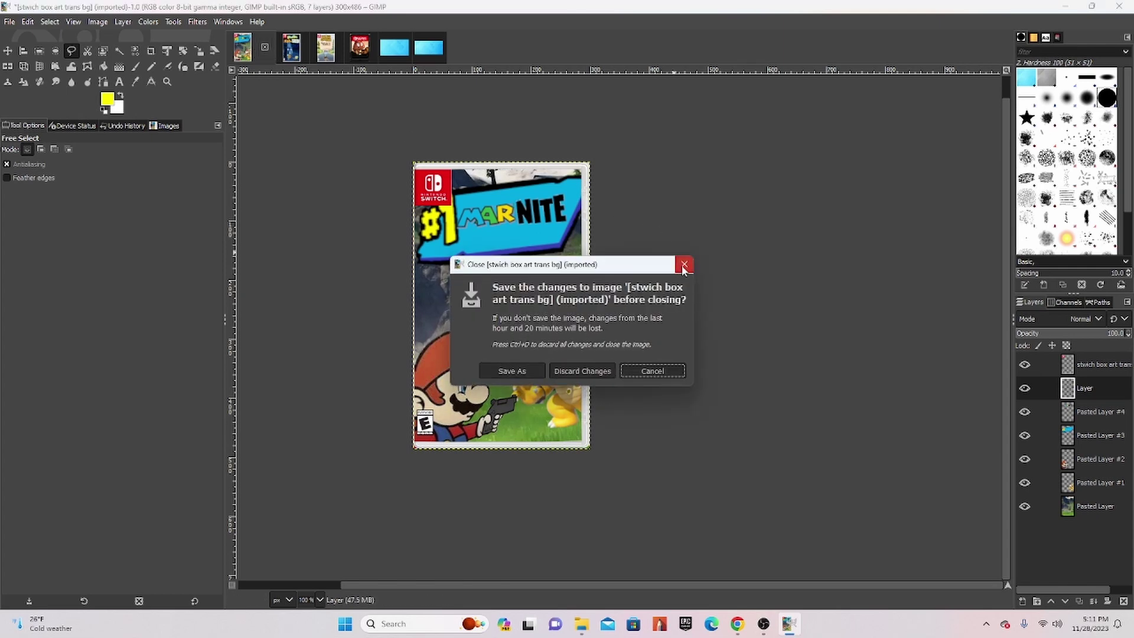
{"action": "left_click", "coordinate": [685, 264]}
{"action": "left_click", "coordinate": [285, 46]}
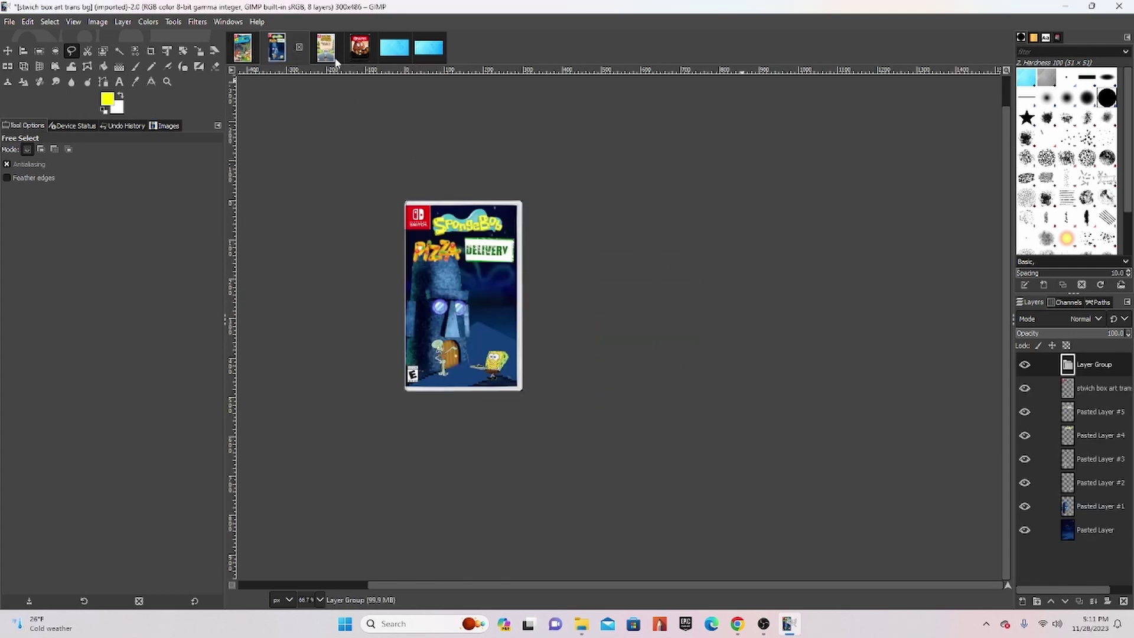
{"action": "left_click", "coordinate": [334, 56]}
{"action": "left_click", "coordinate": [282, 56]}
{"action": "left_click", "coordinate": [317, 55]}
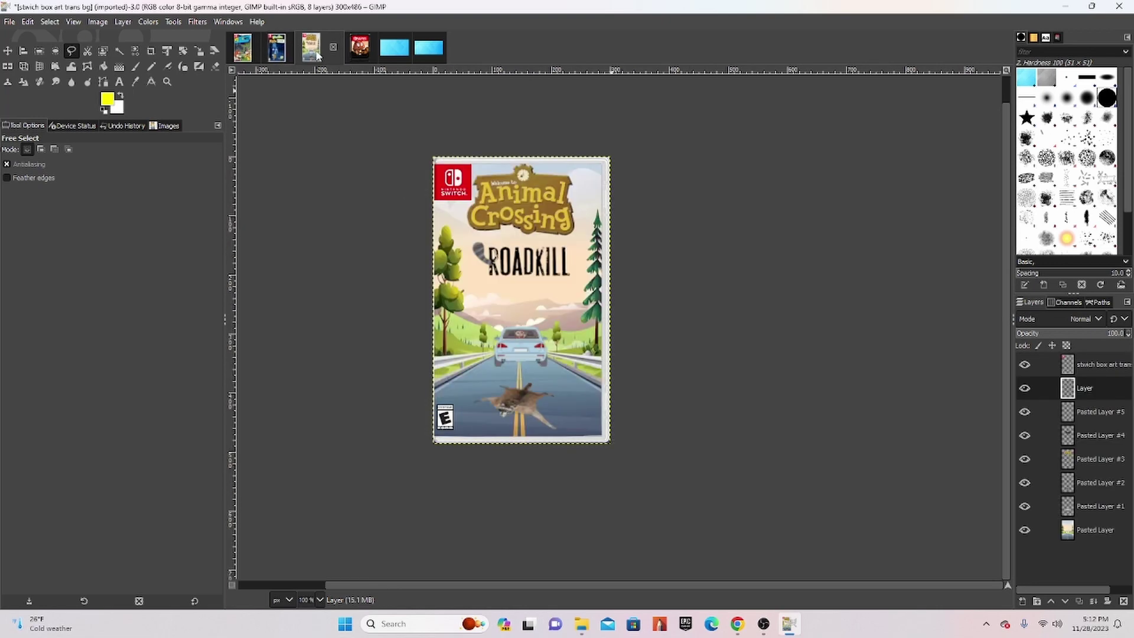
{"action": "left_click", "coordinate": [250, 54]}
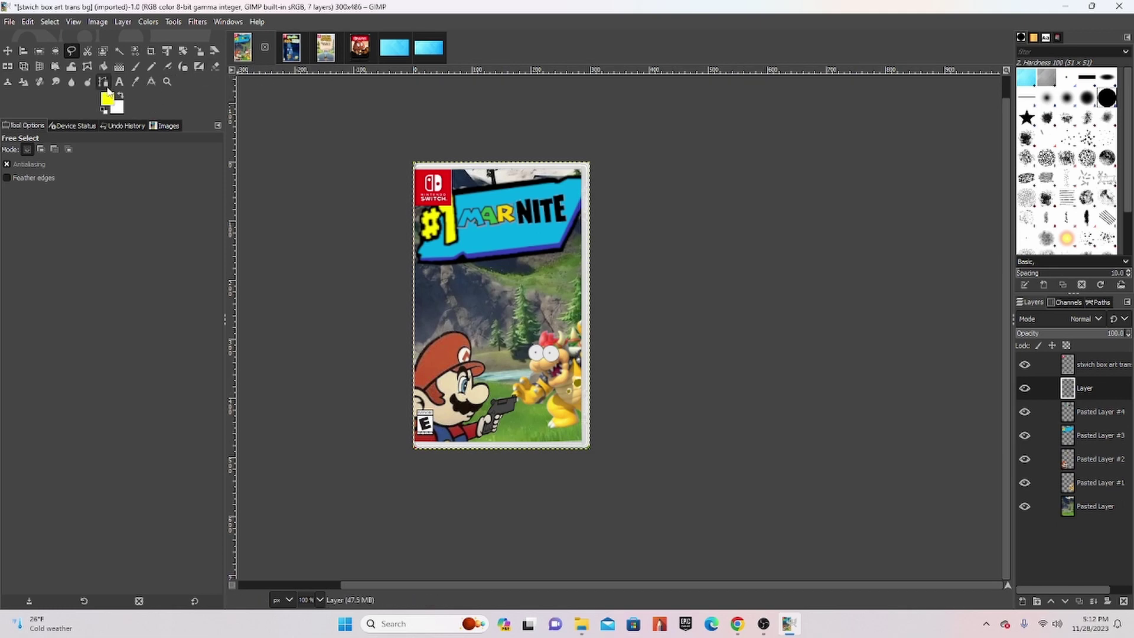
Outline a loose selection around the Marnite box art and paste it into the blue image
{"action": "left_click_drag", "start_coordinate": [385, 130], "coordinate": [570, 507]}
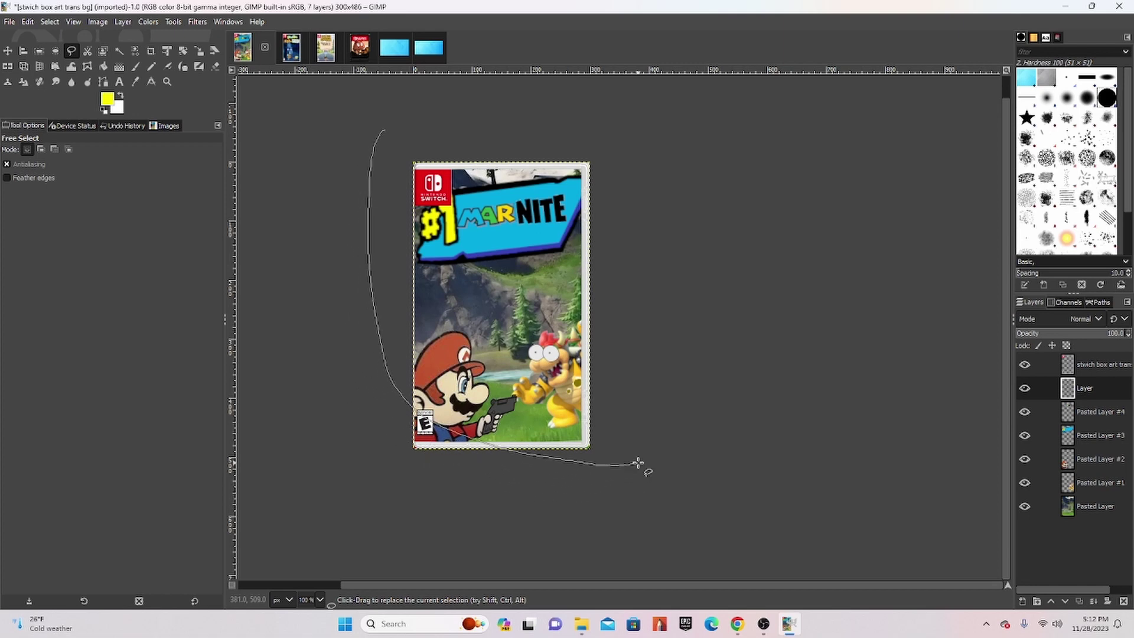
{"action": "mouse_move", "coordinate": [384, 129]}
{"action": "left_mouse_down"}
{"action": "mouse_move", "coordinate": [485, 512]}
{"action": "mouse_move", "coordinate": [444, 108]}
{"action": "mouse_move", "coordinate": [388, 128]}
{"action": "left_mouse_up"}
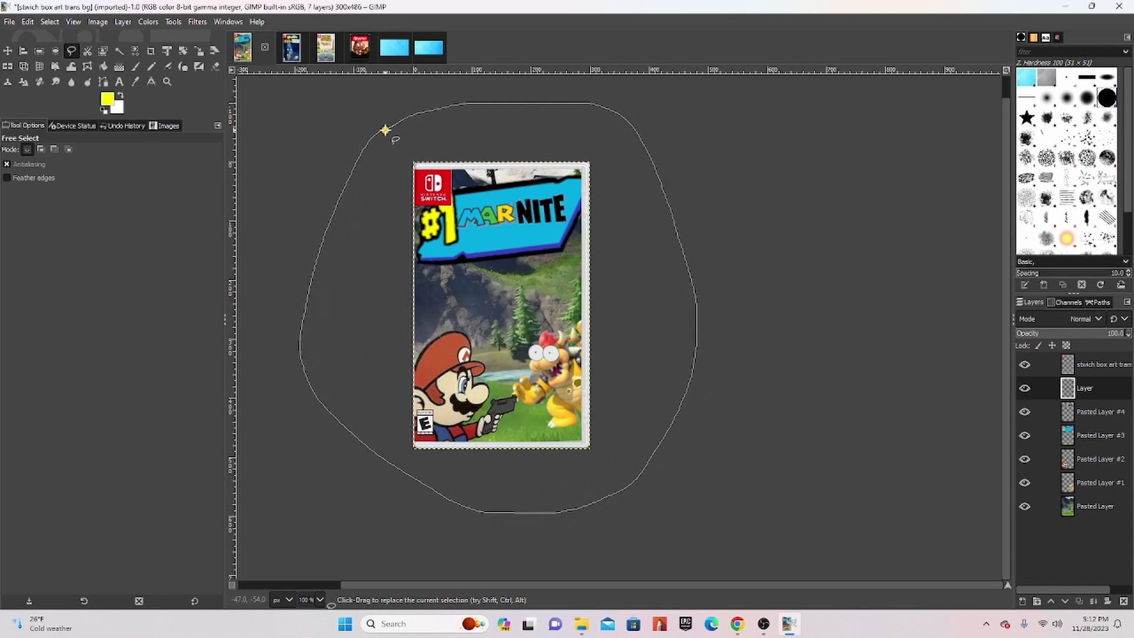
{"action": "left_click", "coordinate": [387, 130]}
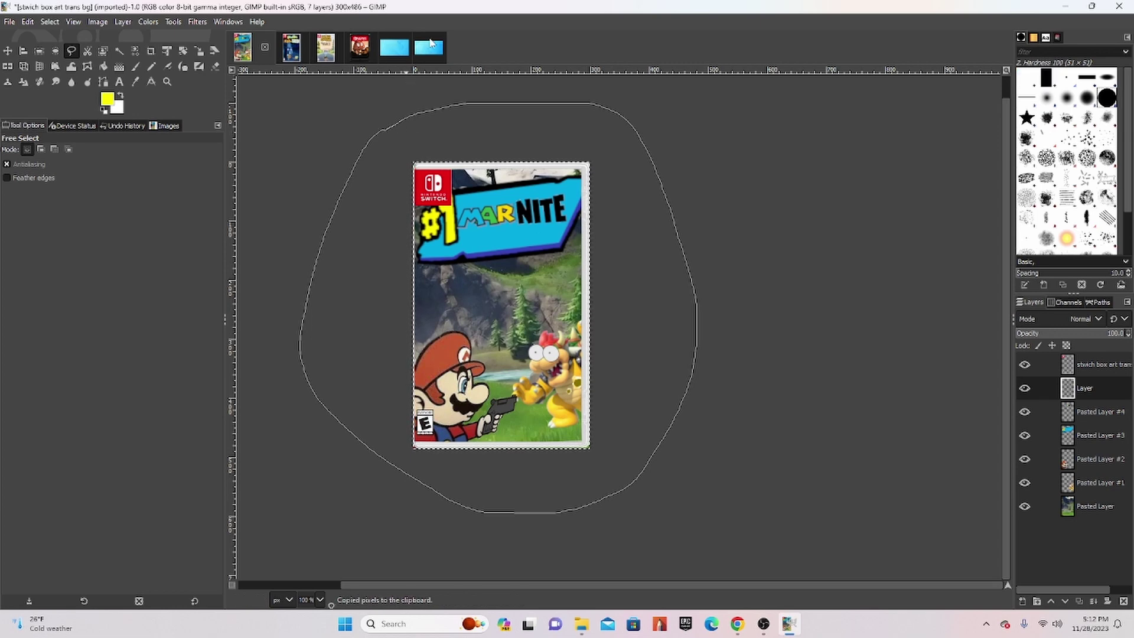
{"action": "left_click", "coordinate": [429, 47]}
{"action": "key", "text": "ctrl+c"}
{"action": "left_click", "coordinate": [384, 50]}
{"action": "key", "text": "ctrl+v"}
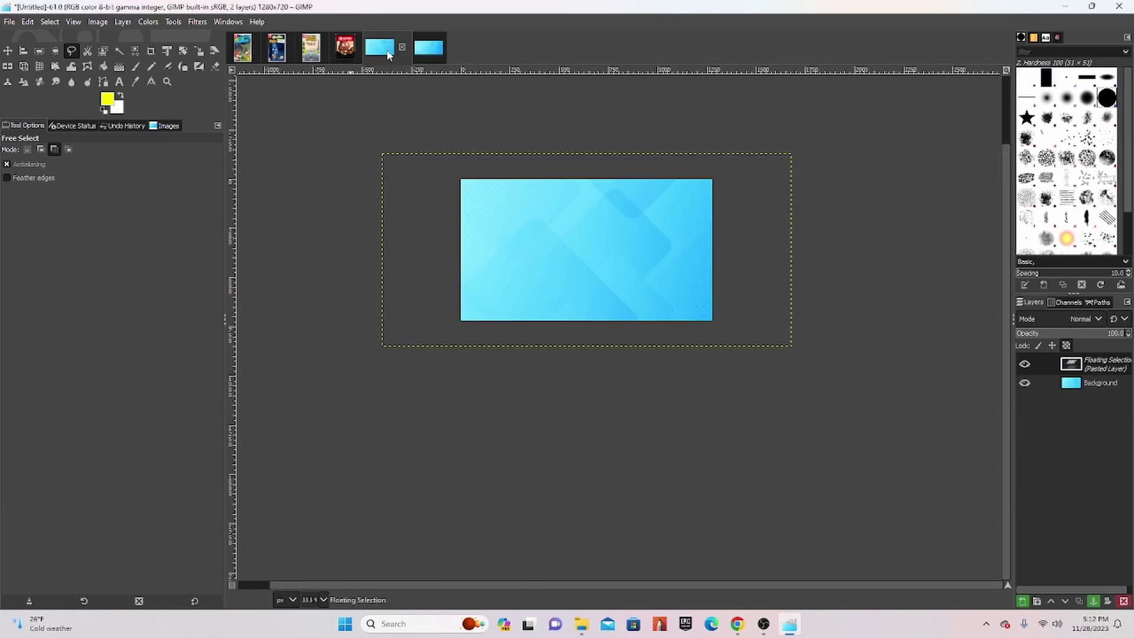
Turn the paste into a layer, then delete that empty pasted layer
{"action": "left_click", "coordinate": [425, 50]}
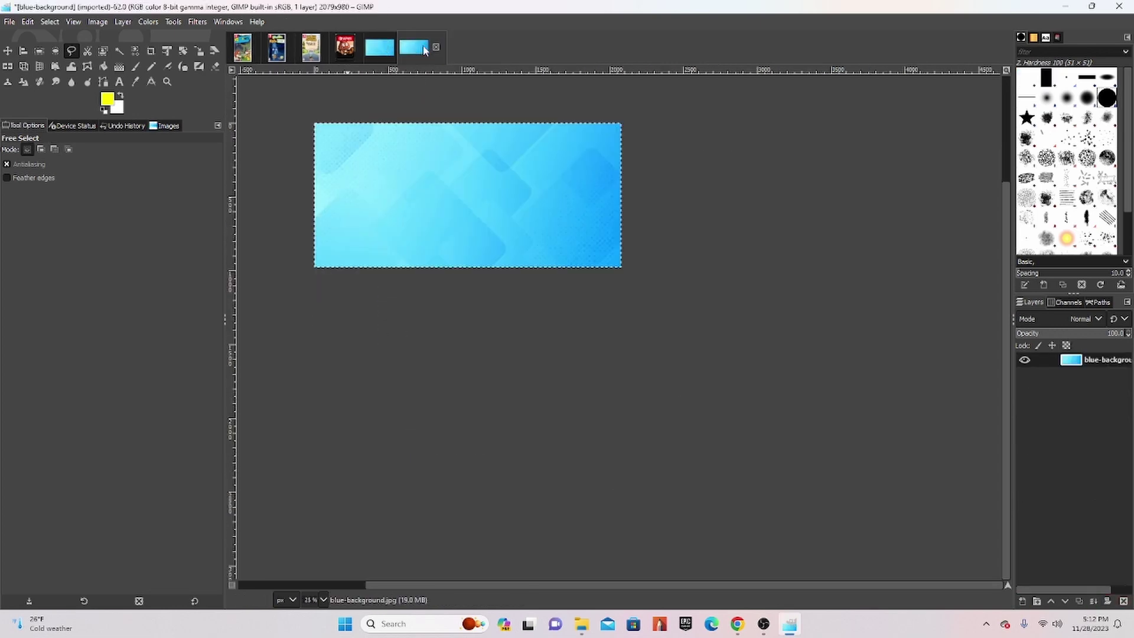
{"action": "left_click", "coordinate": [379, 55]}
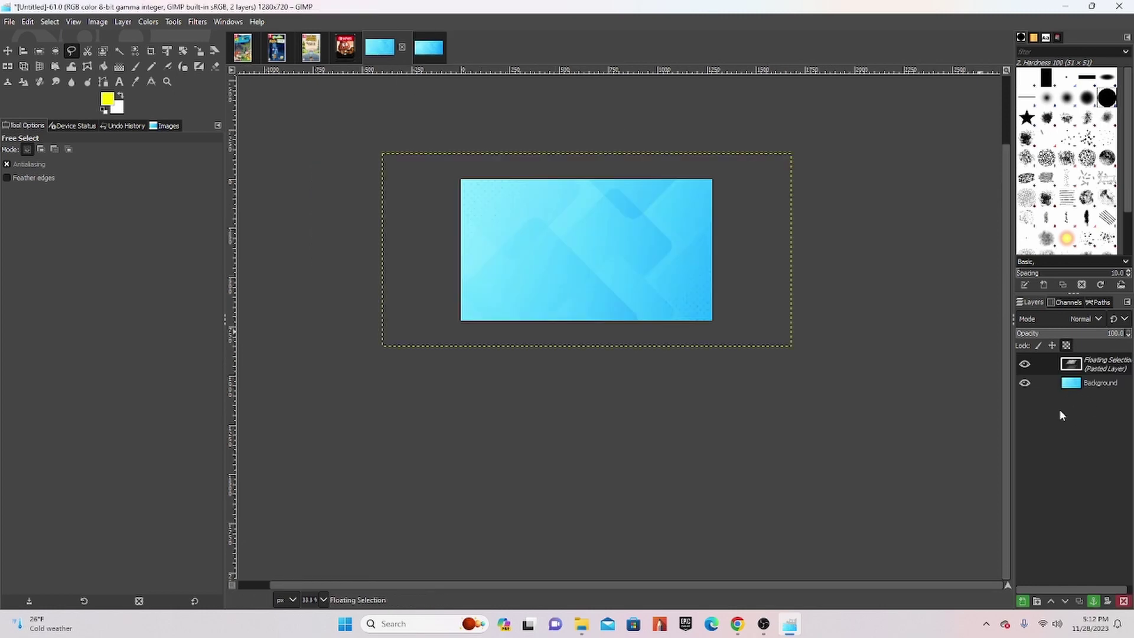
{"action": "left_click", "coordinate": [1023, 601]}
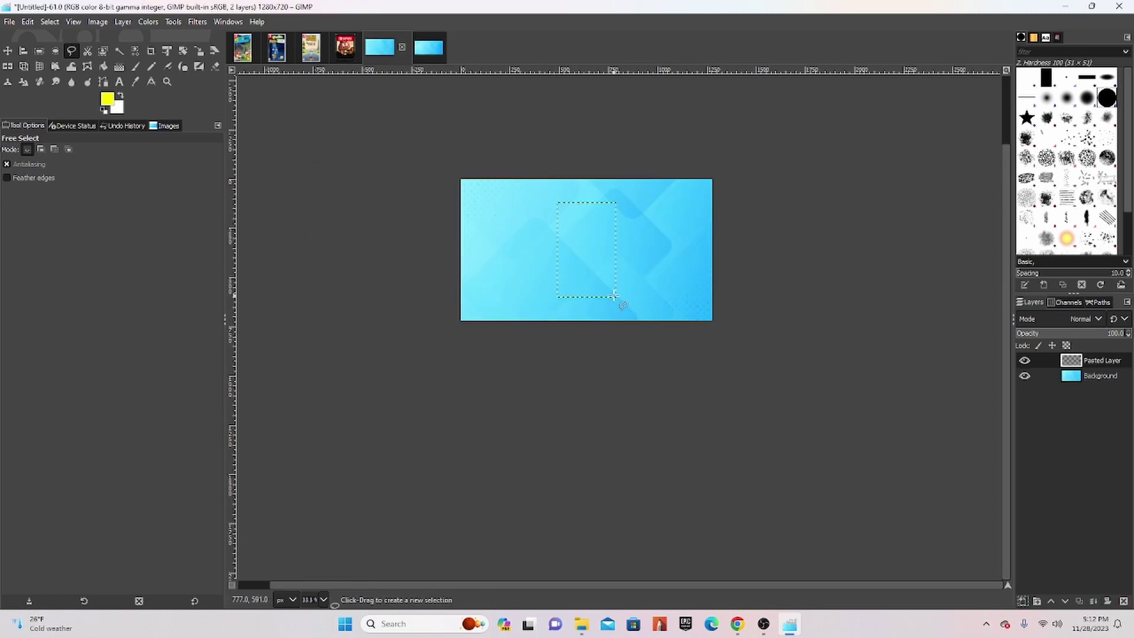
{"action": "left_click", "coordinate": [1124, 602]}
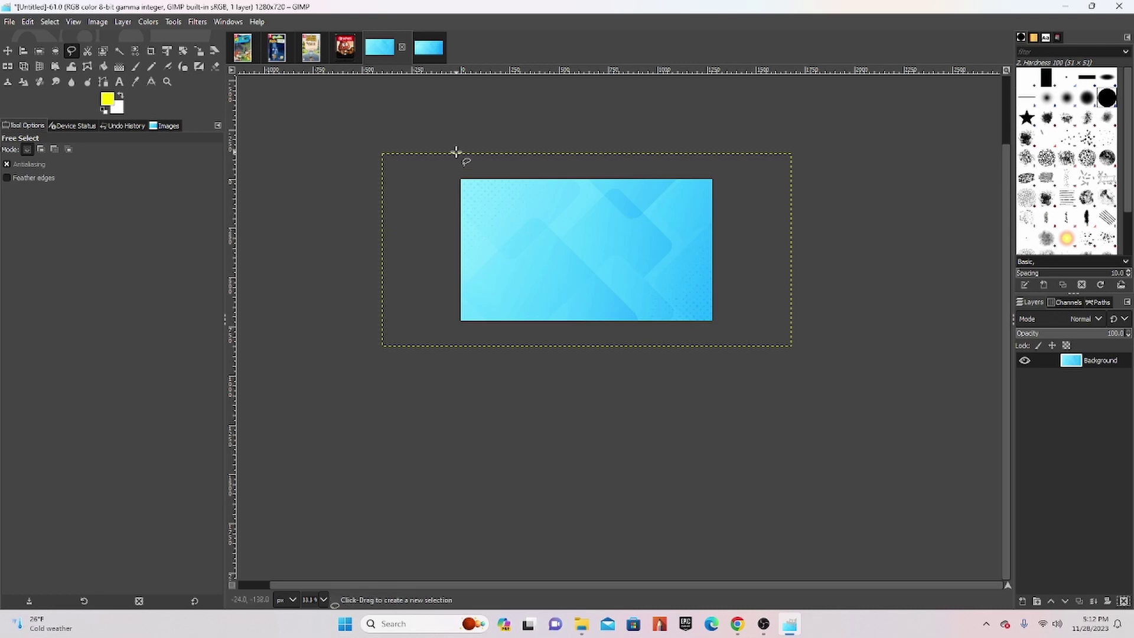
Merge all Marnite box-art layers down into one and copy it
{"action": "left_click", "coordinate": [269, 56]}
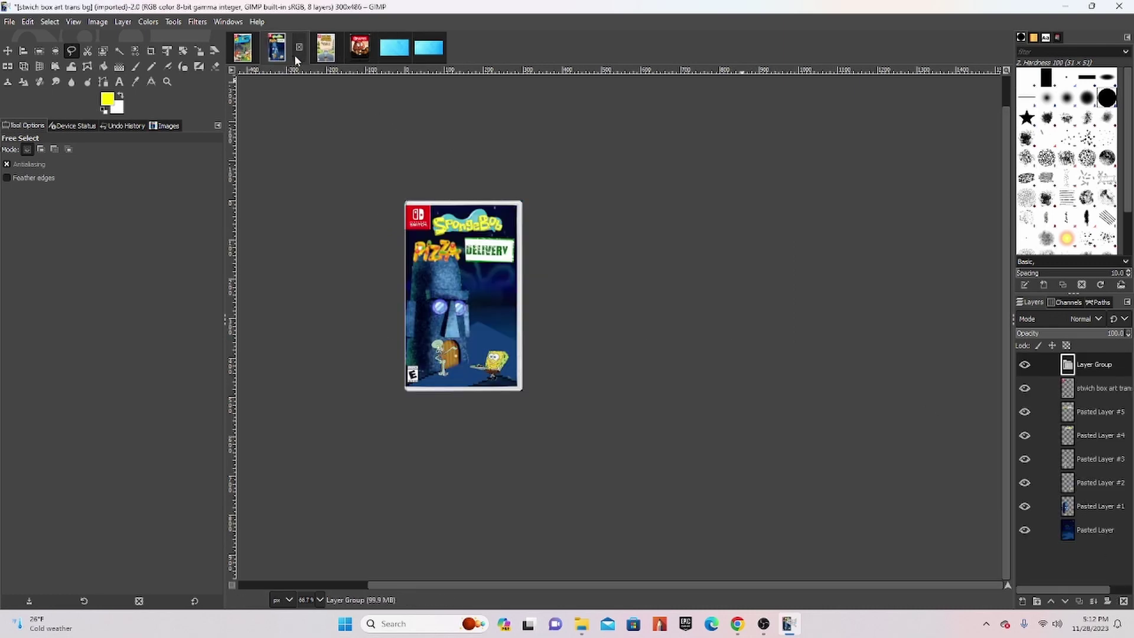
{"action": "left_click", "coordinate": [244, 48]}
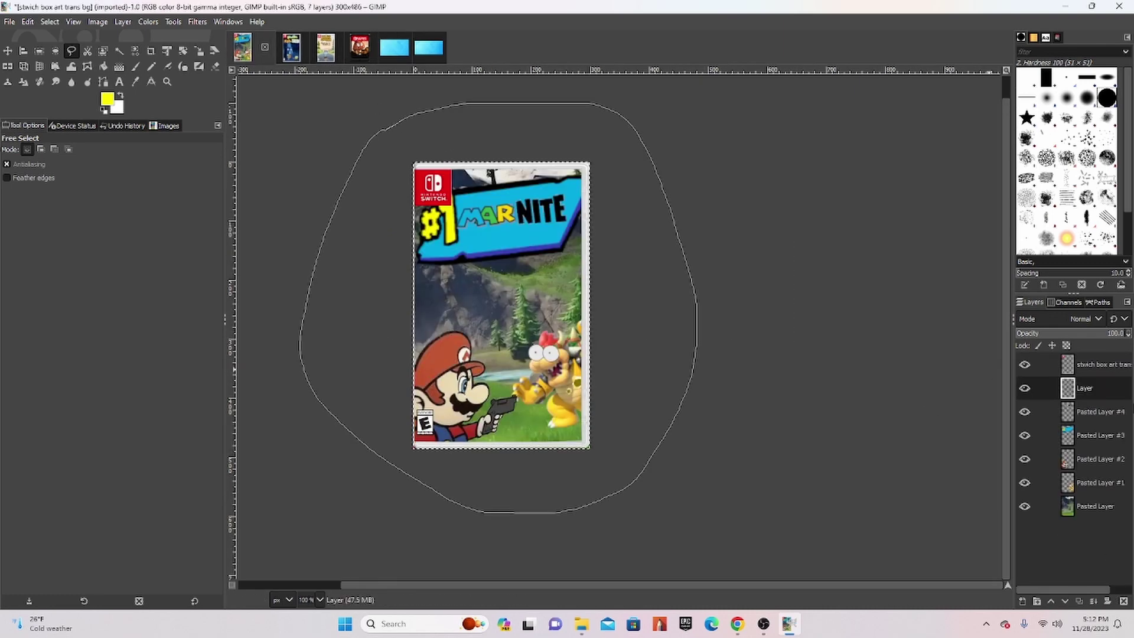
{"action": "left_click", "coordinate": [1087, 367]}
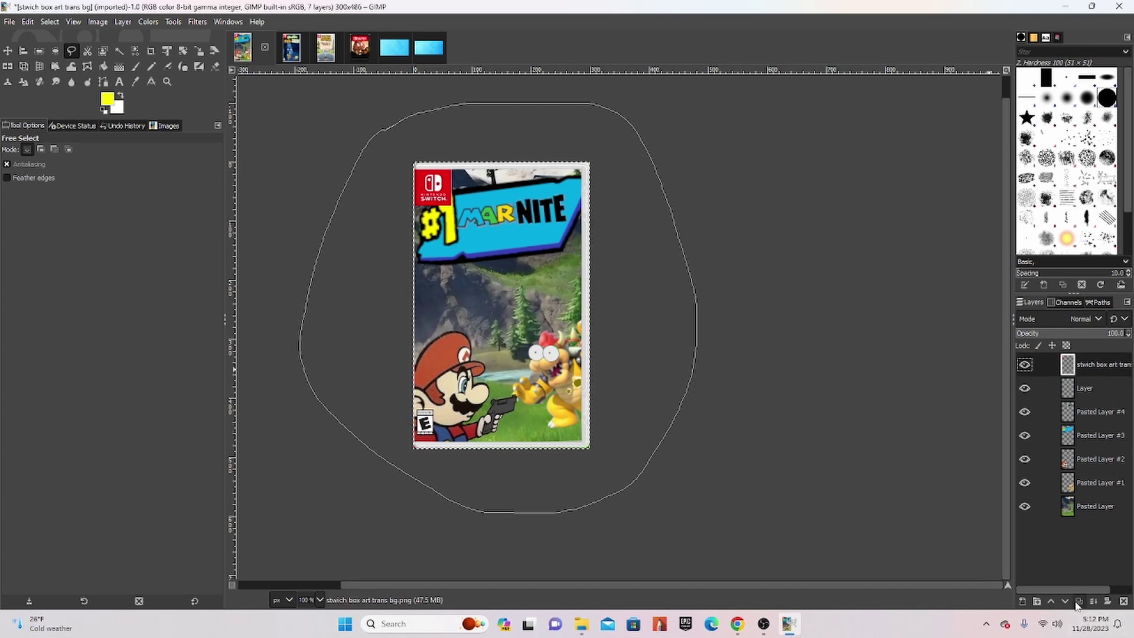
{"action": "left_click", "coordinate": [1093, 601]}
{"action": "left_click", "coordinate": [1094, 602]}
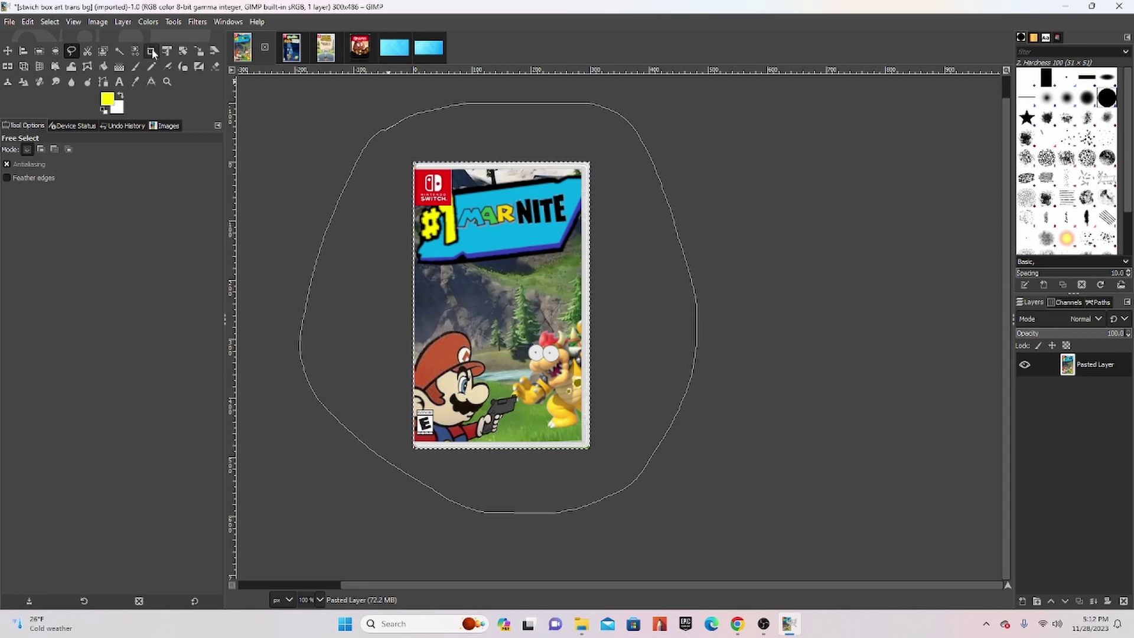
{"action": "key", "text": "ctrl+c"}
Paste the box art into the 1280x720 blue image as a new layer, right of centre
{"action": "left_click", "coordinate": [394, 47]}
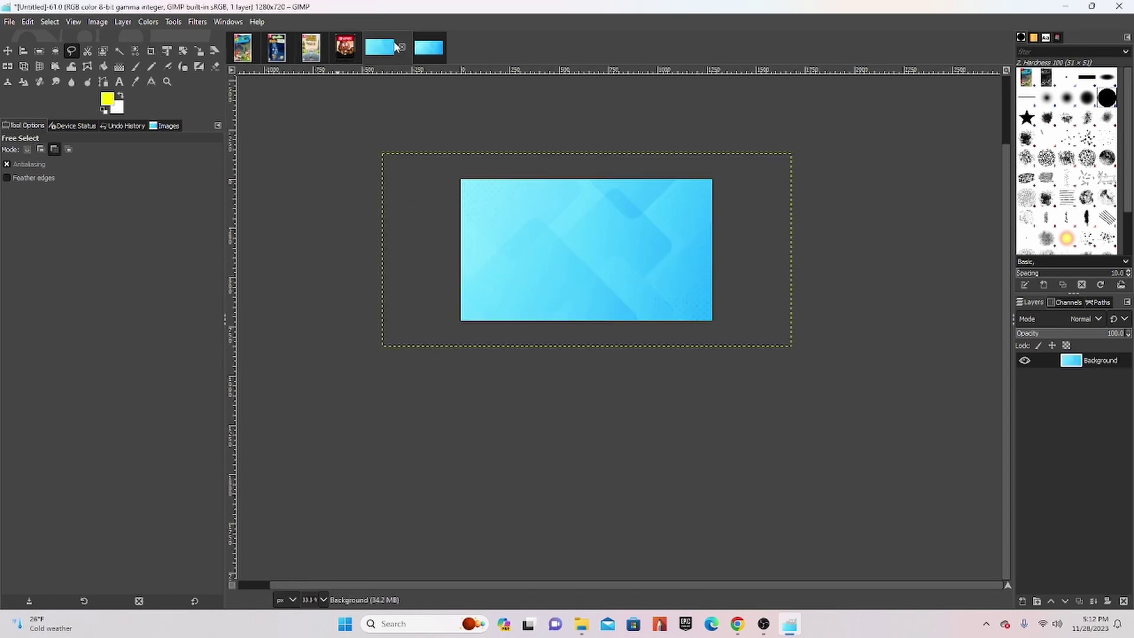
{"action": "key", "text": "ctrl+v"}
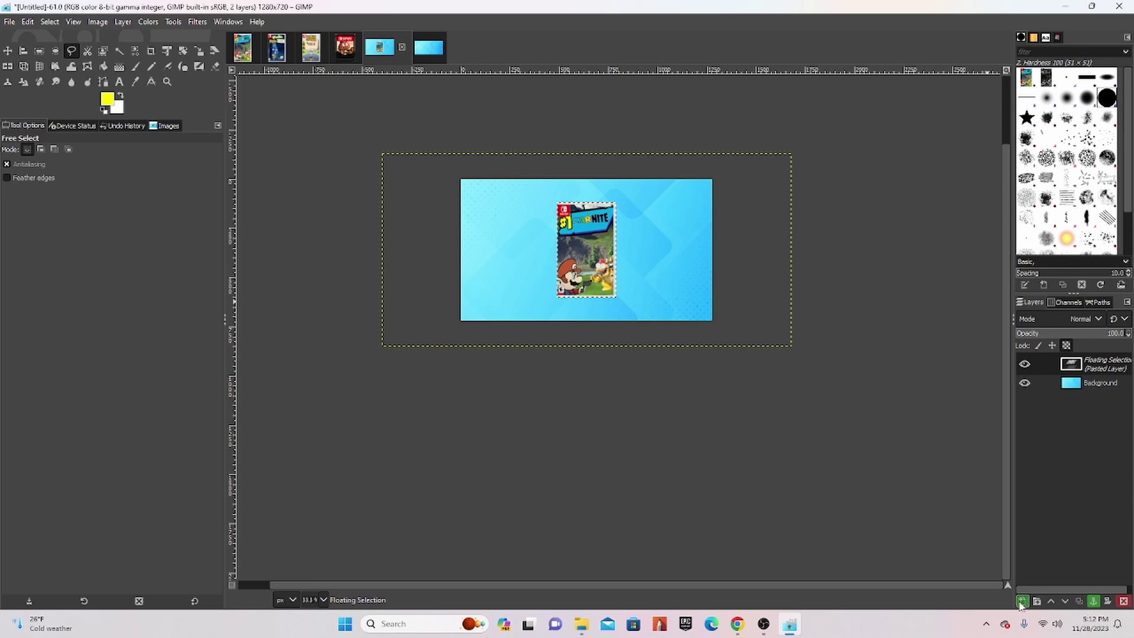
{"action": "left_click", "coordinate": [1022, 601]}
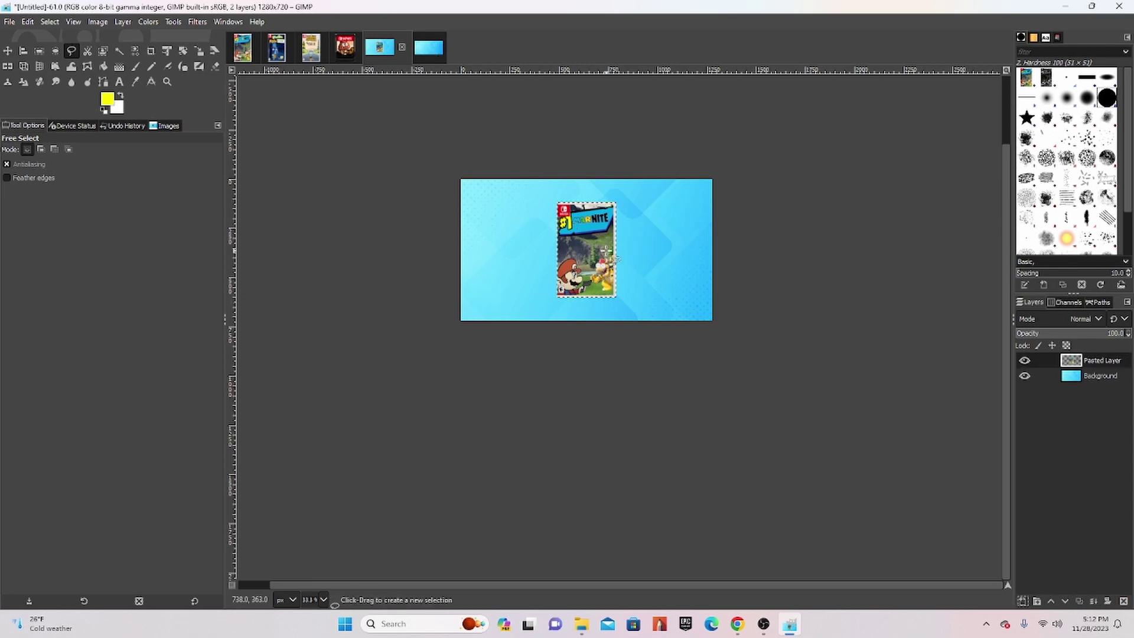
{"action": "left_click", "coordinate": [422, 49]}
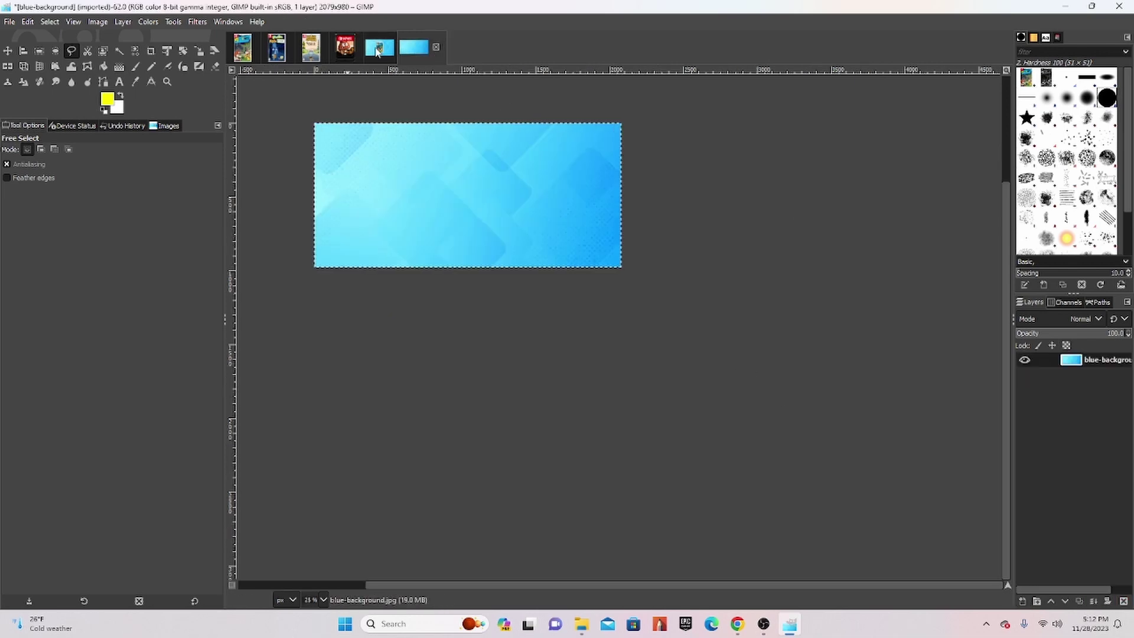
{"action": "left_click", "coordinate": [378, 48]}
{"action": "left_click", "coordinate": [8, 51]}
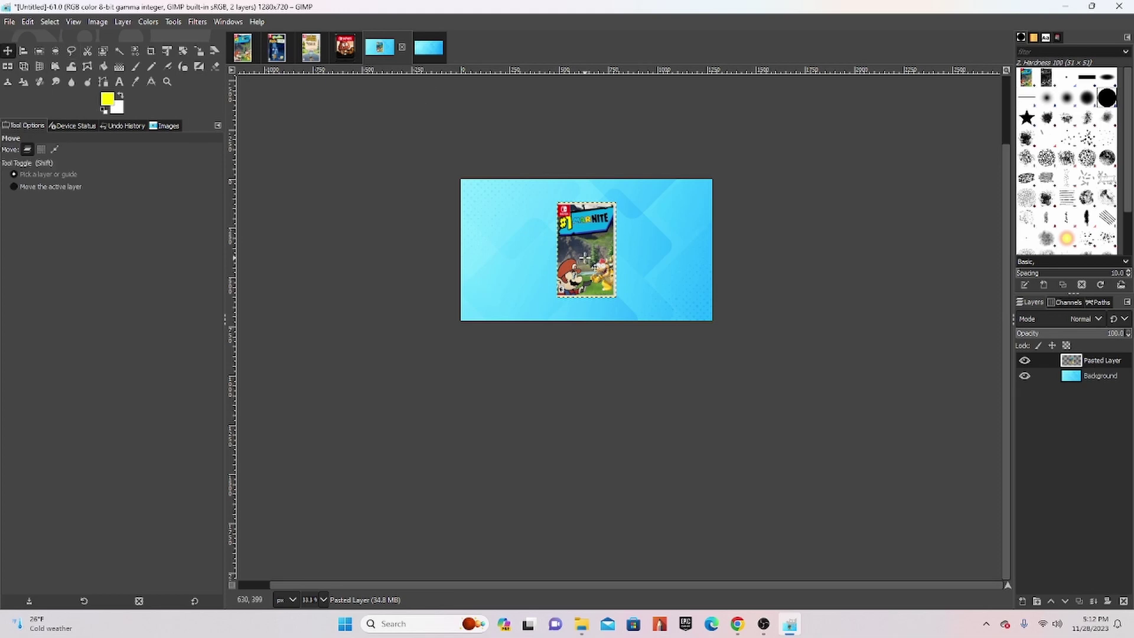
{"action": "left_click_drag", "start_coordinate": [585, 257], "coordinate": [636, 265]}
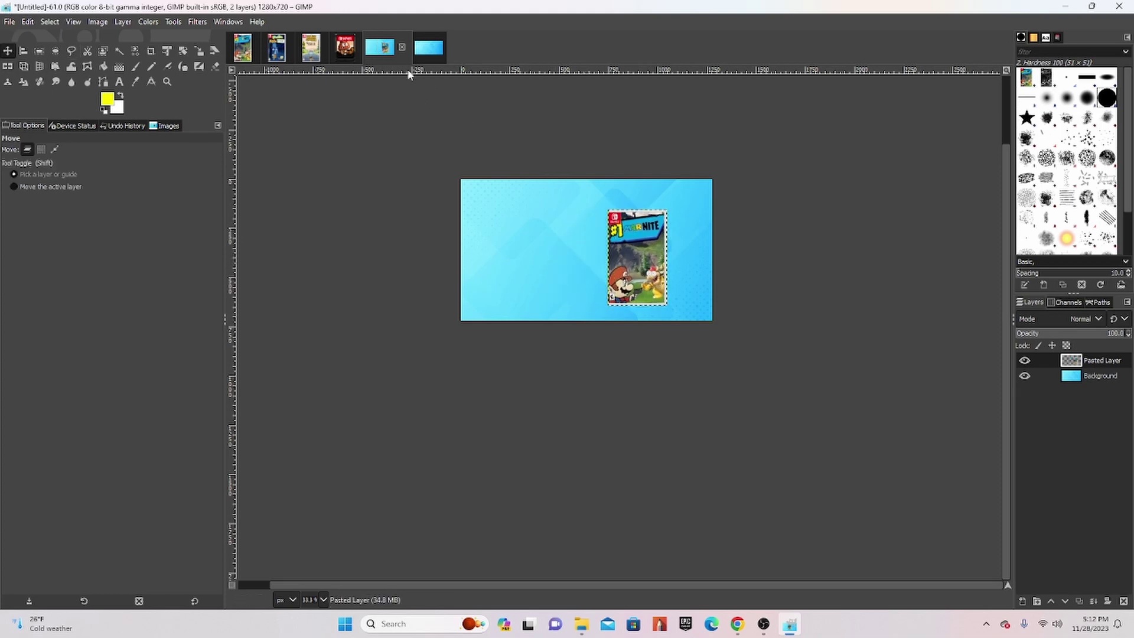
{"action": "left_click", "coordinate": [345, 48]}
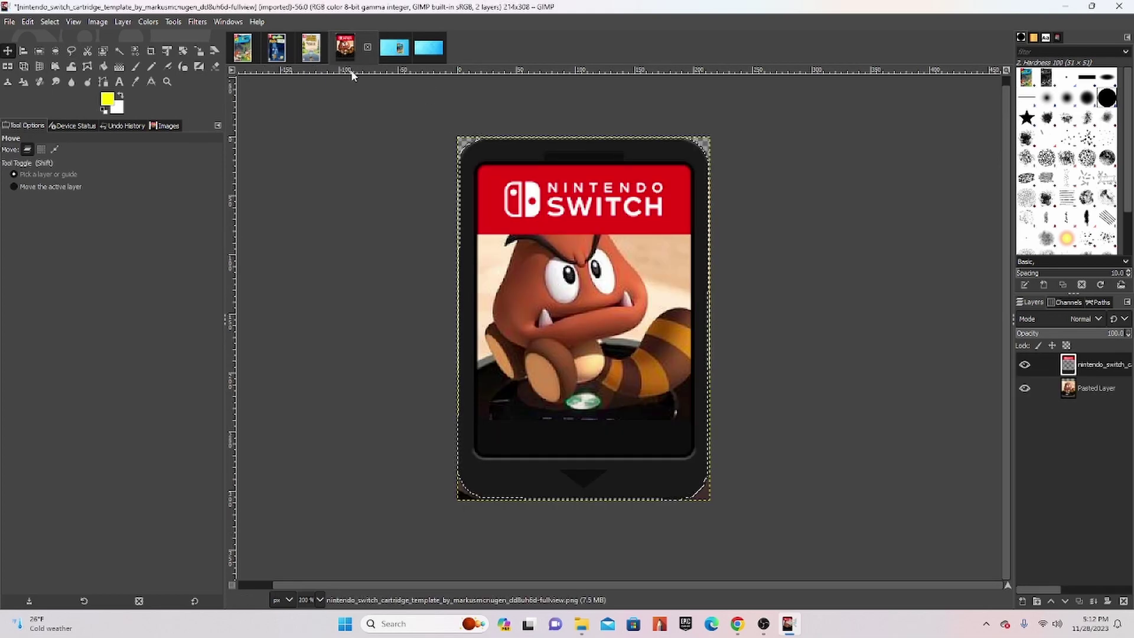
Try pasting the Goomba cartridge into the blue image, then undo the misplaced paste
{"action": "key", "text": "ctrl+c"}
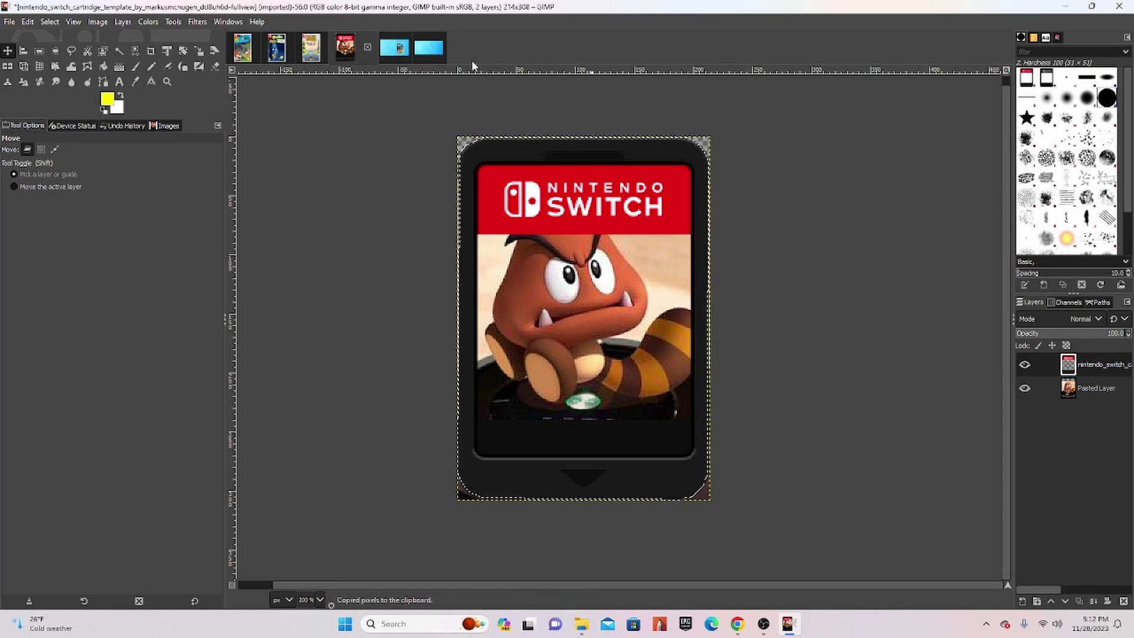
{"action": "left_click", "coordinate": [394, 47]}
{"action": "key", "text": "ctrl+v"}
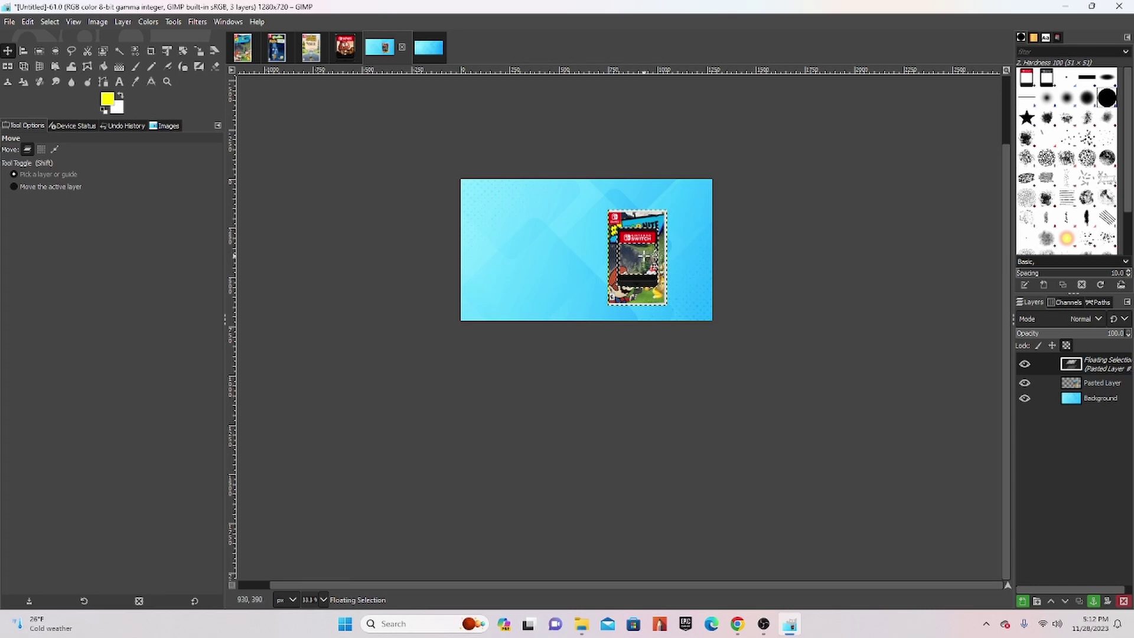
{"action": "key", "text": "ctrl+h"}
{"action": "left_click_drag", "start_coordinate": [644, 255], "coordinate": [638, 248]}
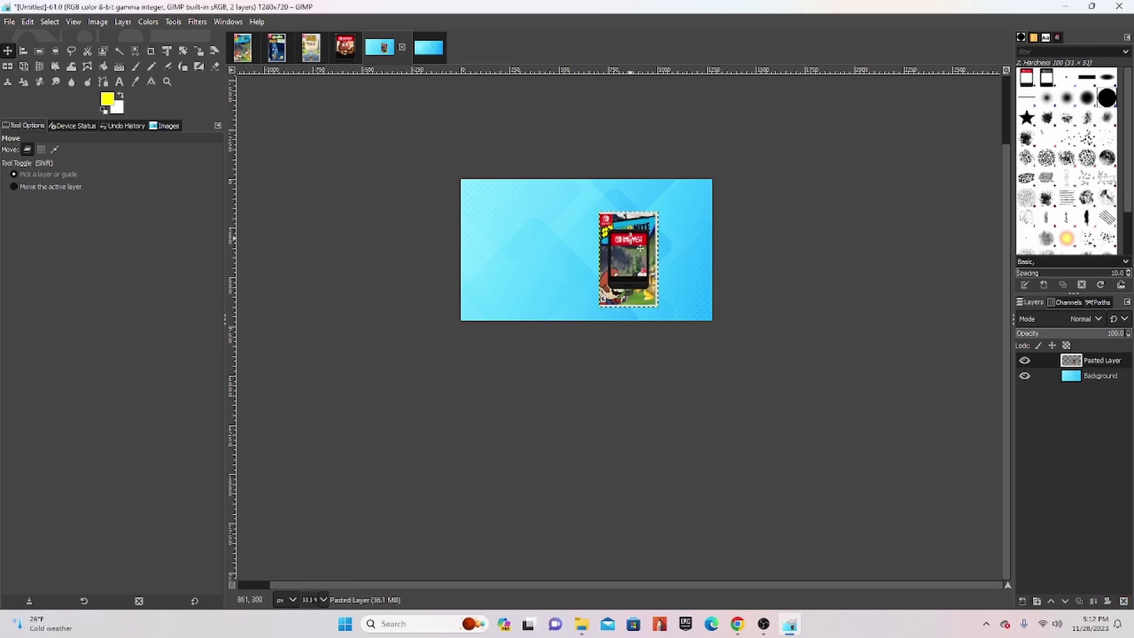
{"action": "key", "text": "ctrl+z"}
{"action": "key", "text": "ctrl+z"}
{"action": "key", "text": "ctrl+z"}
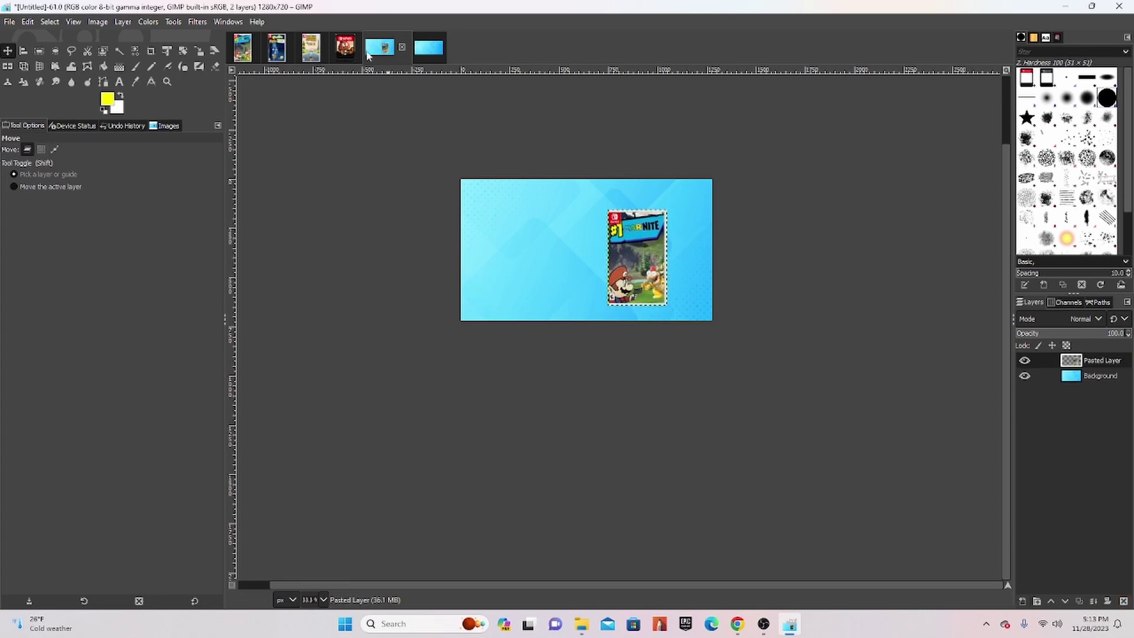
Merge the Goomba cartridge layers, paste into the blue image left of the box art as a new layer
{"action": "left_click", "coordinate": [348, 50]}
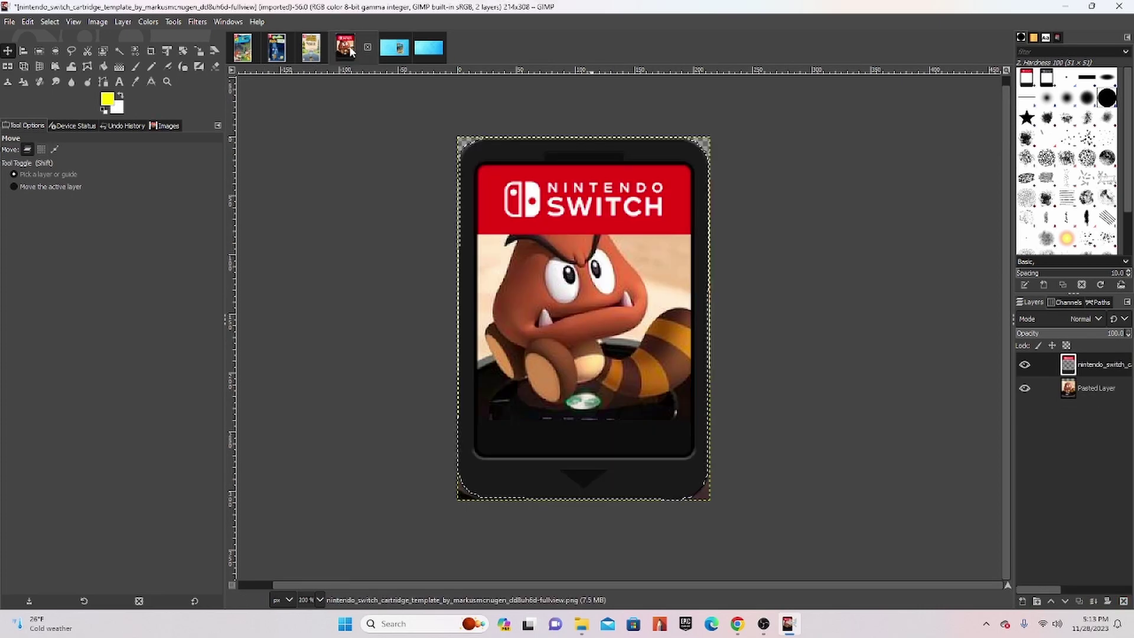
{"action": "left_click", "coordinate": [1093, 602]}
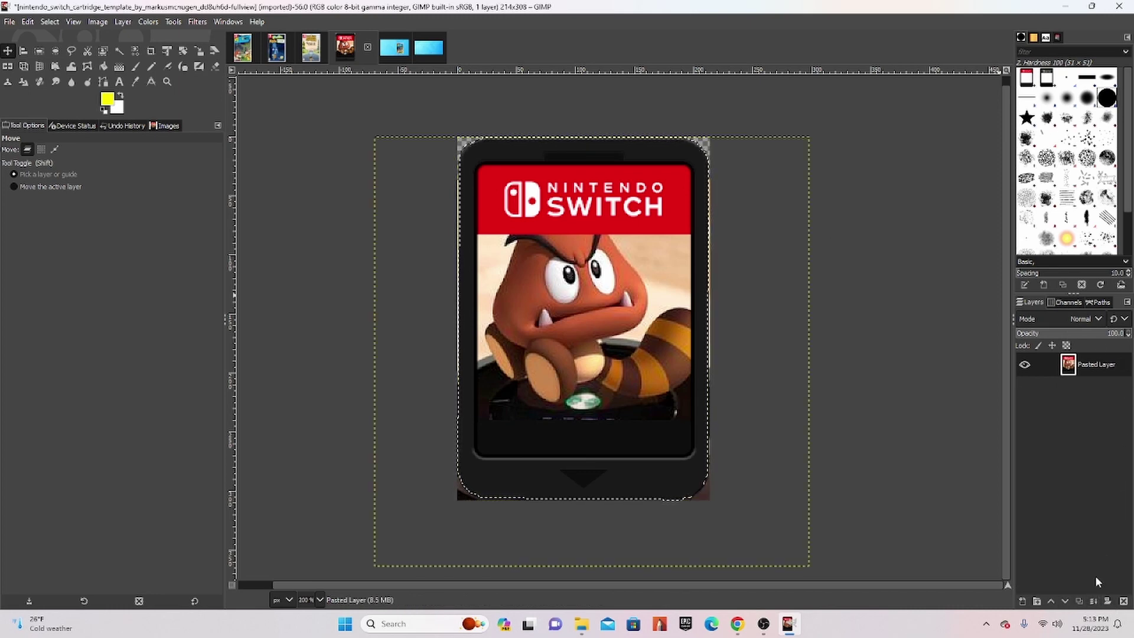
{"action": "key", "text": "ctrl+c"}
{"action": "left_click", "coordinate": [381, 47]}
{"action": "key", "text": "ctrl+v"}
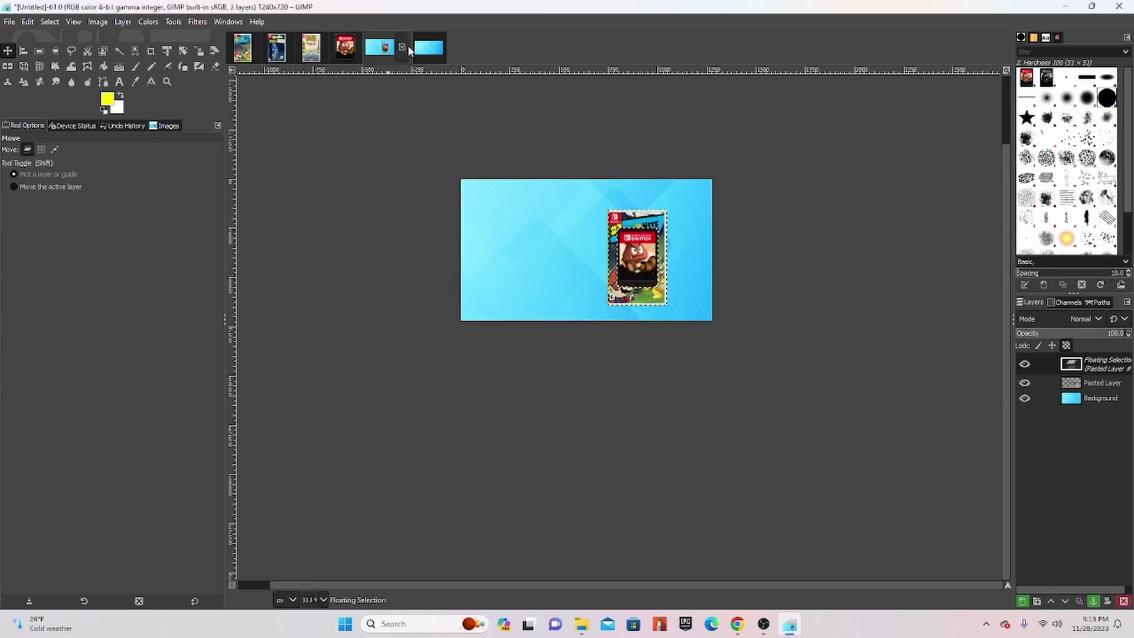
{"action": "left_click_drag", "start_coordinate": [643, 266], "coordinate": [544, 275]}
{"action": "left_click", "coordinate": [1022, 601]}
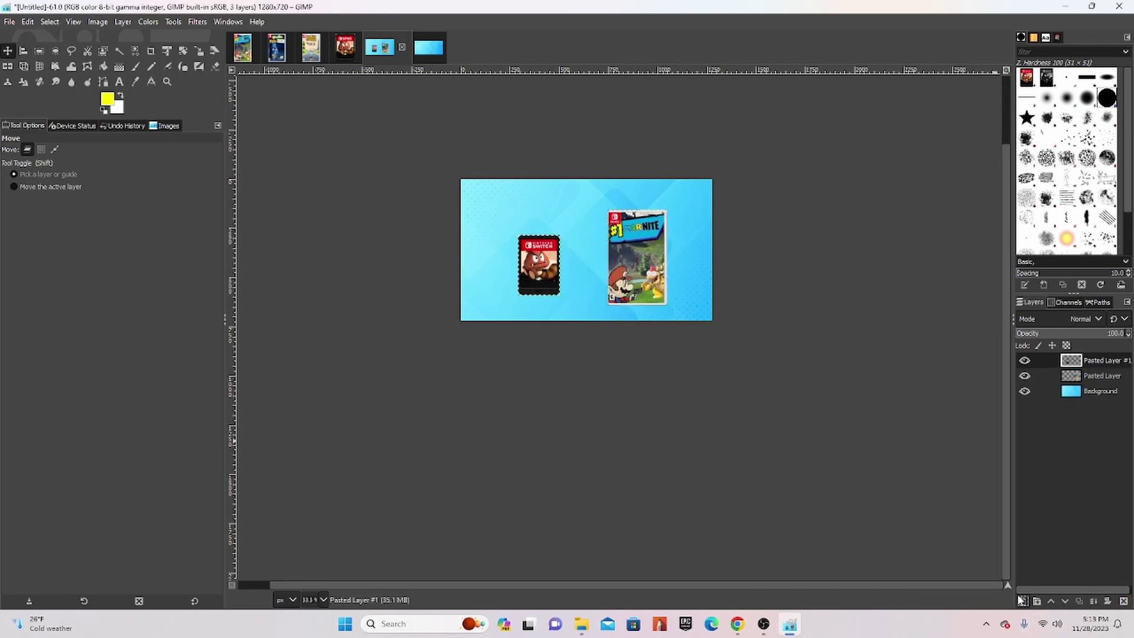
Enlarge the Marnite box-art layer and shift it down and right
{"action": "scroll", "coordinate": [633, 264], "scroll_direction": "up", "scroll_amount": 2}
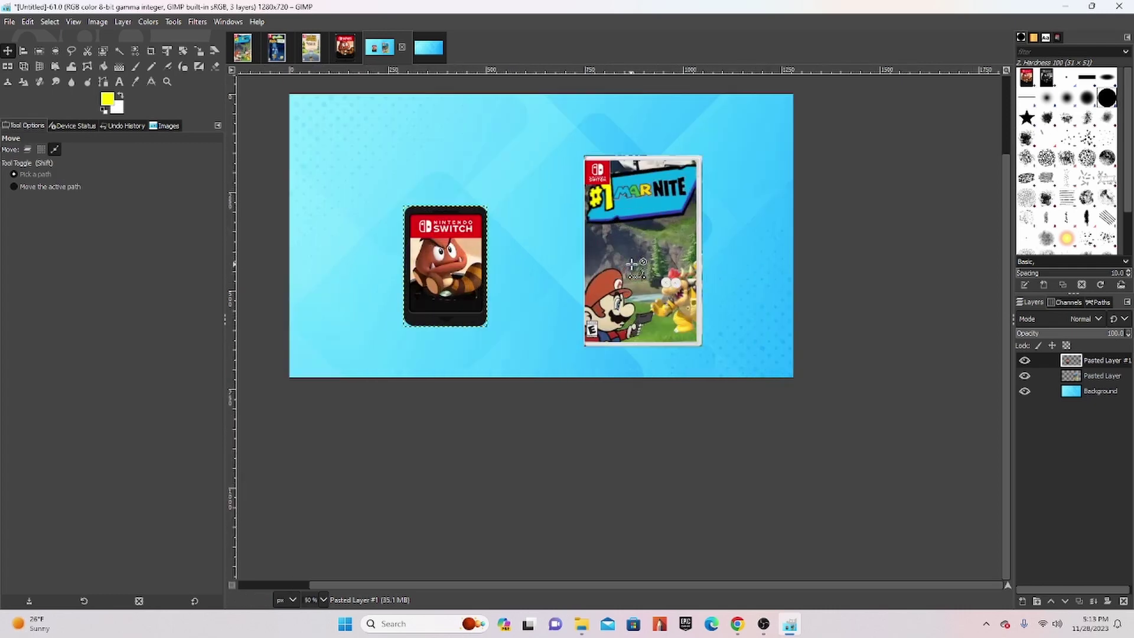
{"action": "scroll", "coordinate": [634, 264], "scroll_direction": "up", "scroll_amount": 3}
{"action": "mouse_move", "coordinate": [633, 297]}
{"action": "left_mouse_down"}
{"action": "mouse_move", "coordinate": [647, 322]}
{"action": "mouse_move", "coordinate": [653, 312]}
{"action": "left_mouse_up"}
{"action": "left_click", "coordinate": [198, 51]}
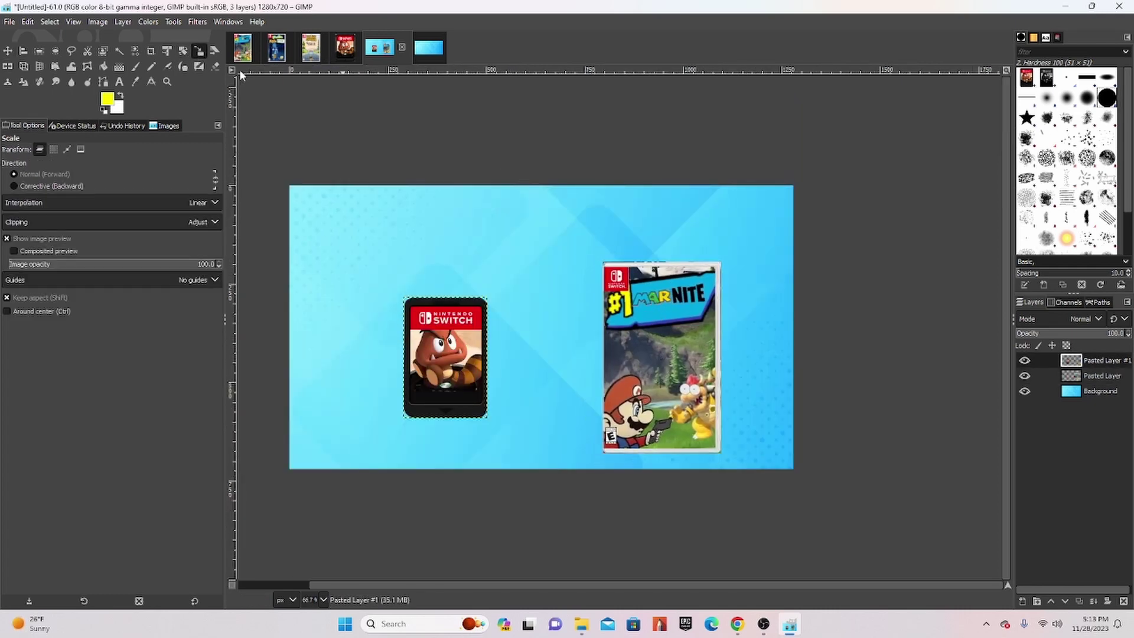
{"action": "left_click", "coordinate": [608, 270]}
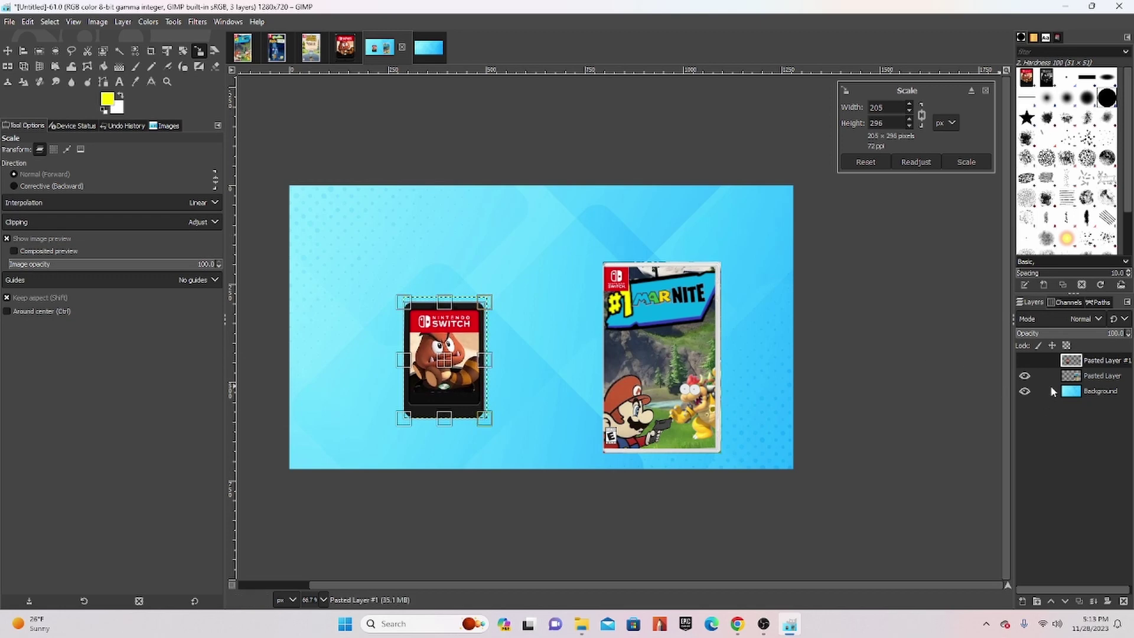
{"action": "left_click", "coordinate": [1052, 361]}
{"action": "left_click_drag", "start_coordinate": [604, 264], "coordinate": [528, 216]}
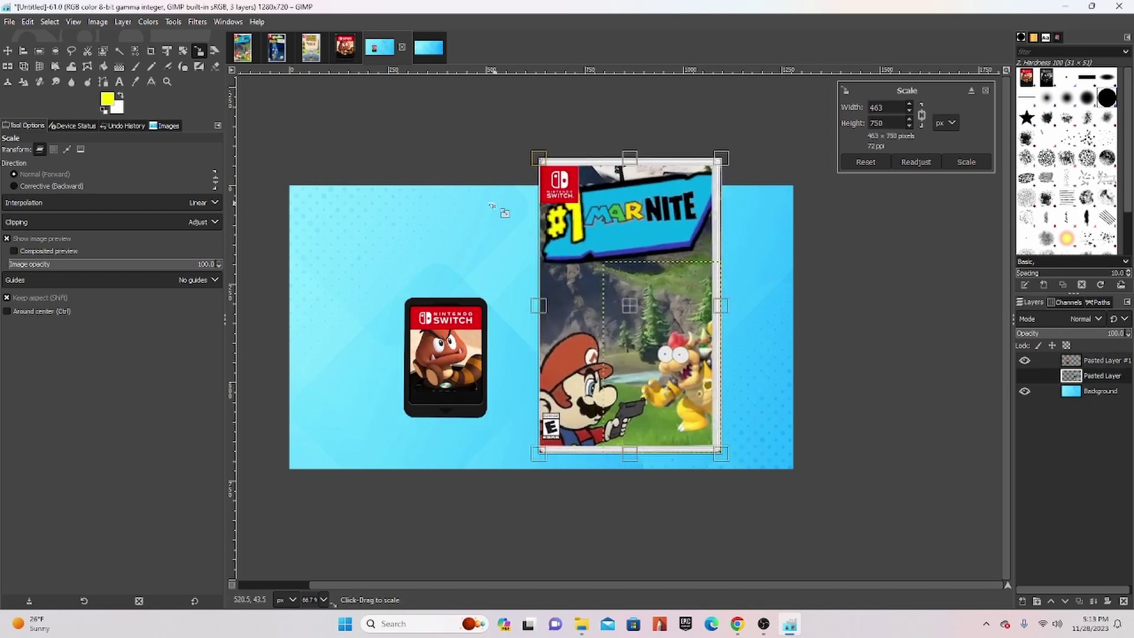
{"action": "left_click", "coordinate": [8, 51]}
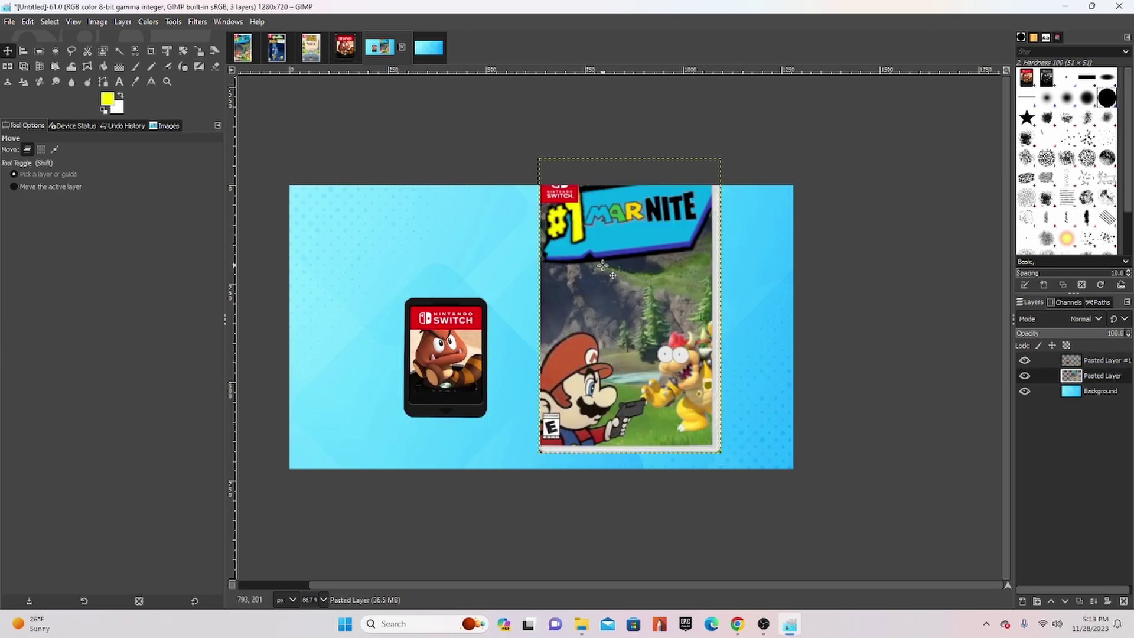
{"action": "left_click_drag", "start_coordinate": [608, 286], "coordinate": [626, 303]}
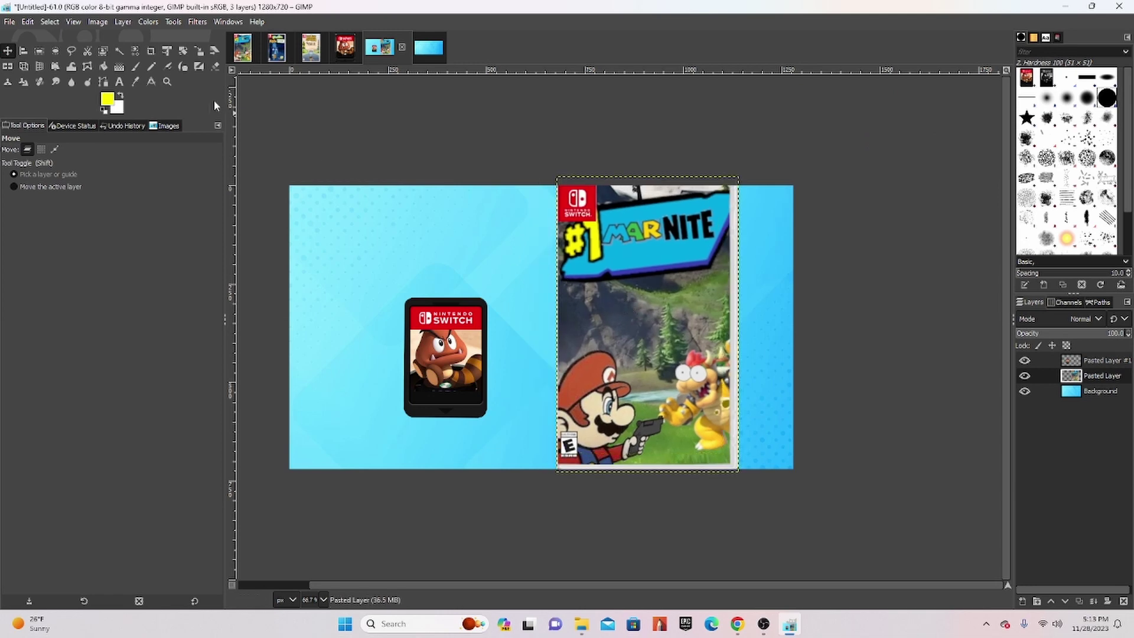
Tilt the Marnite cover counter-clockwise and rotate the Goomba cartridge 6.93°
{"action": "left_click", "coordinate": [183, 50]}
{"action": "left_click_drag", "start_coordinate": [601, 207], "coordinate": [578, 220]}
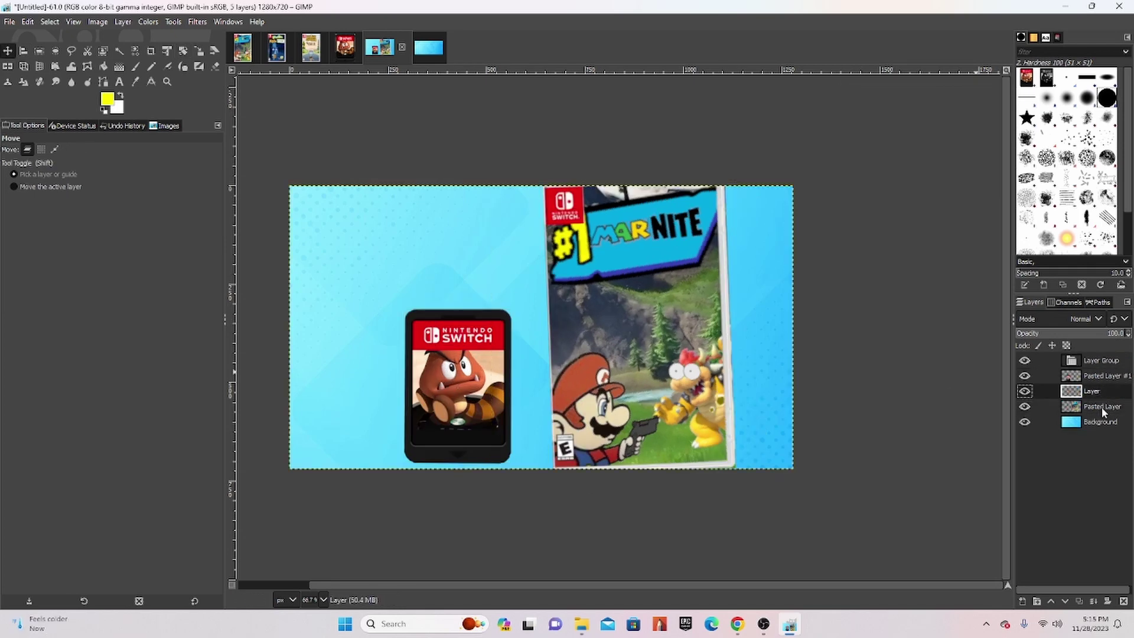
{"action": "left_click", "coordinate": [1101, 377]}
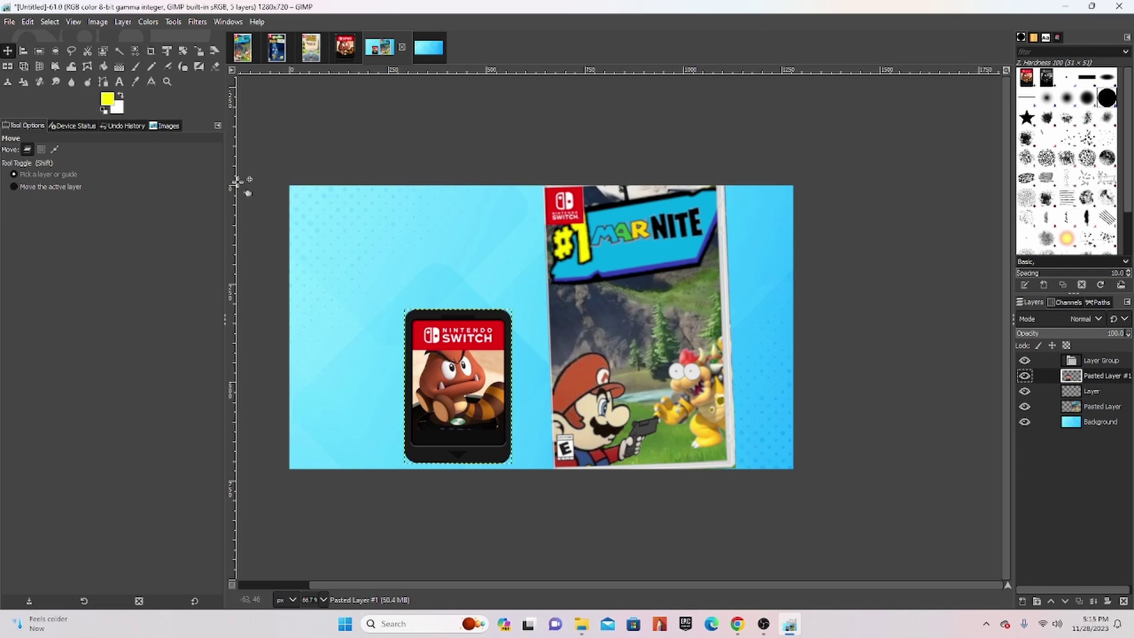
{"action": "left_click", "coordinate": [183, 51]}
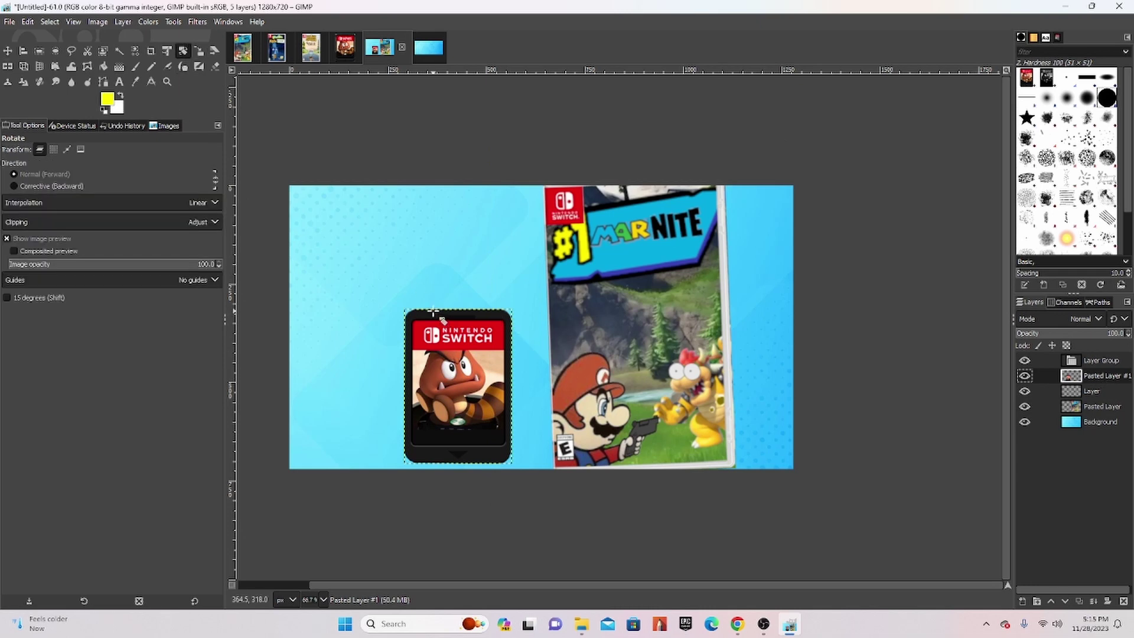
{"action": "left_click_drag", "start_coordinate": [437, 311], "coordinate": [444, 308]}
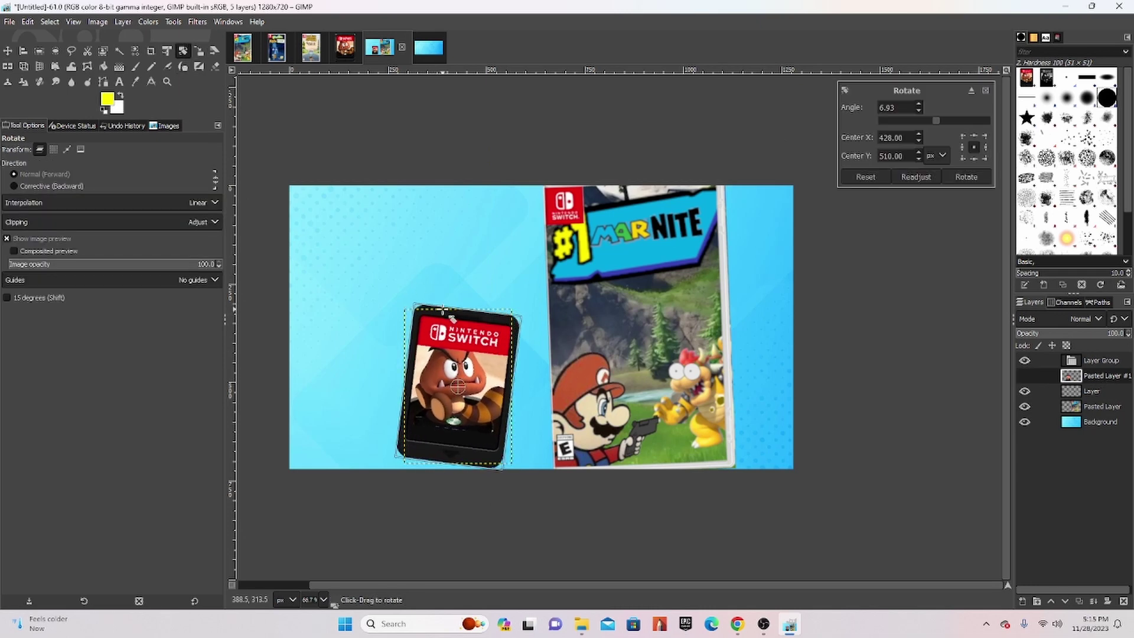
{"action": "left_click", "coordinate": [7, 51]}
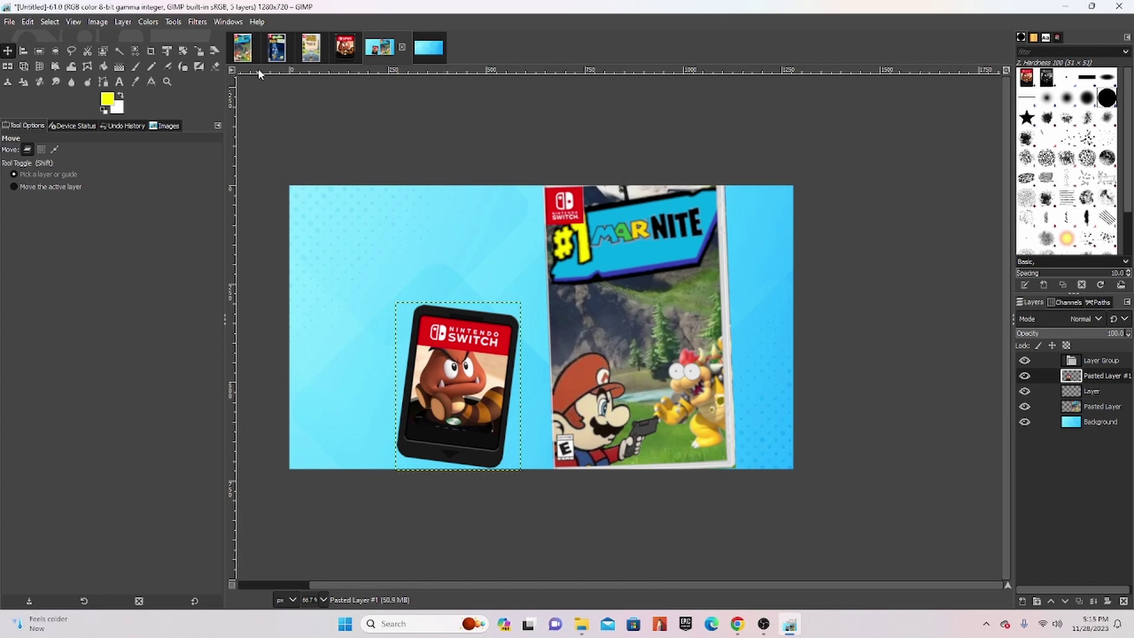
Review each open image: Marnite, SpongeBob, Animal Crossing, Goomba cartridge and the 1280x720 composite
{"action": "left_click", "coordinate": [243, 49]}
{"action": "left_click", "coordinate": [294, 59]}
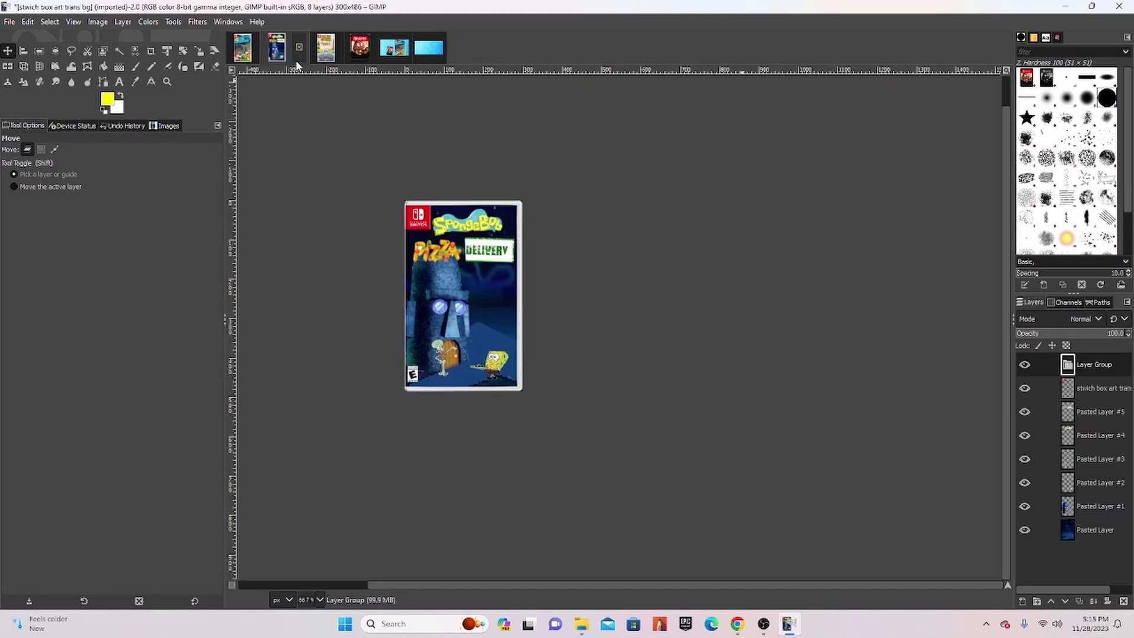
{"action": "left_click", "coordinate": [323, 51]}
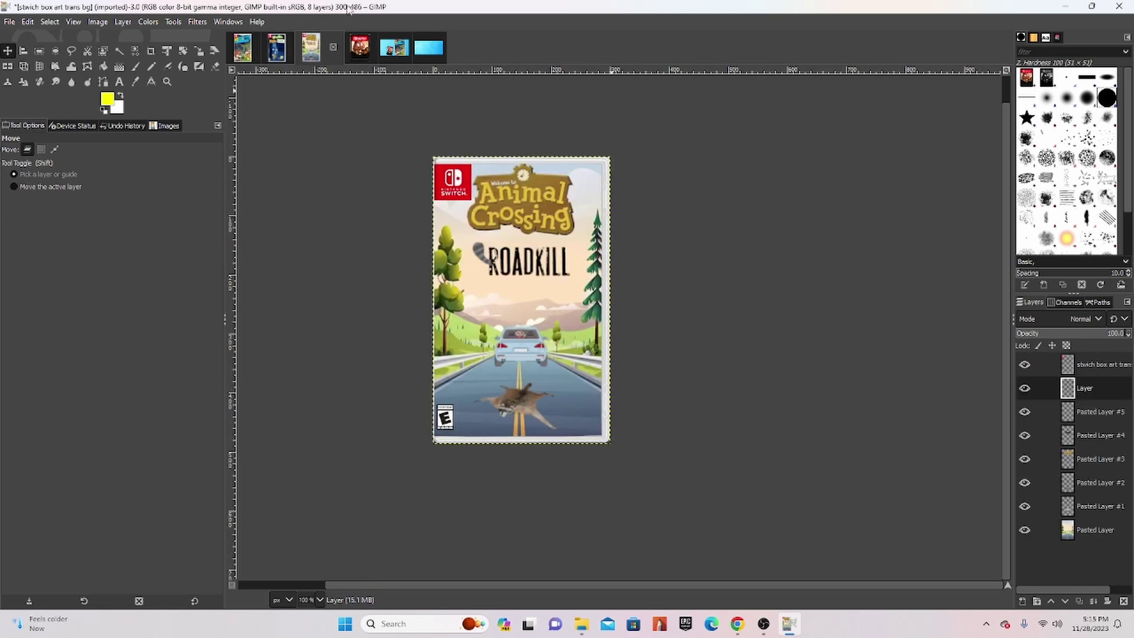
{"action": "left_click", "coordinate": [249, 55]}
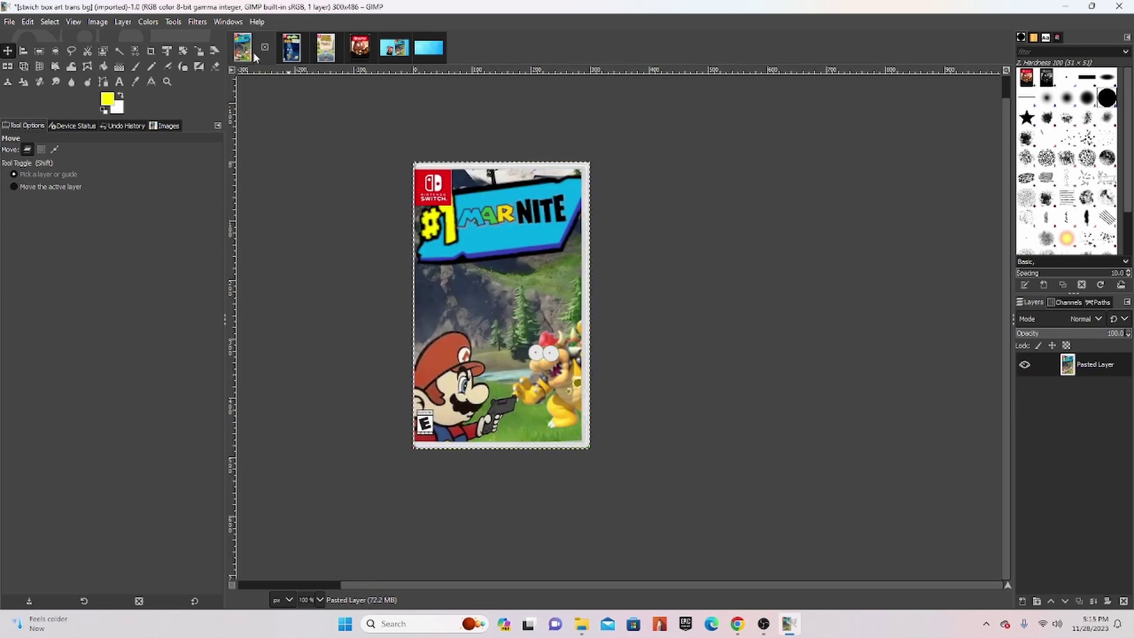
{"action": "left_click", "coordinate": [294, 52]}
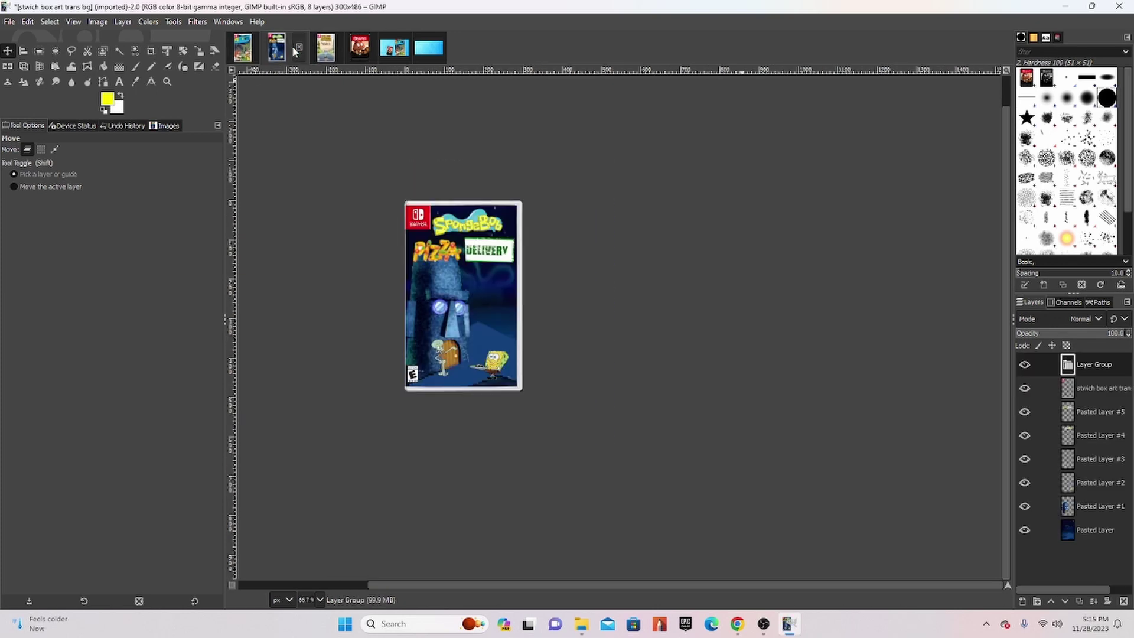
{"action": "left_click", "coordinate": [315, 49]}
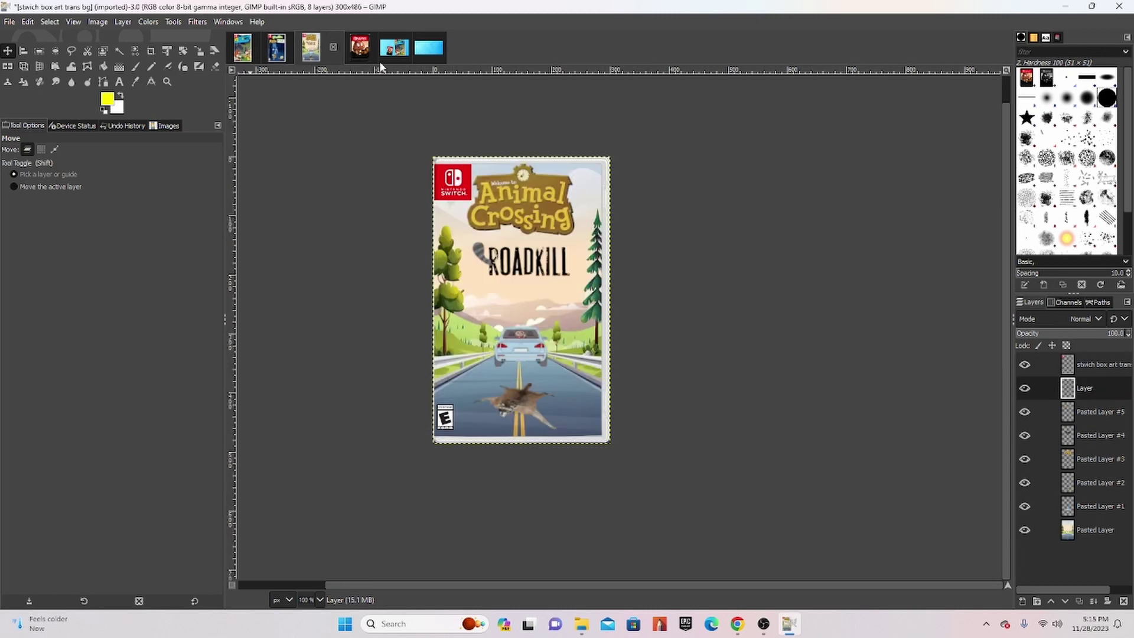
{"action": "left_click", "coordinate": [357, 53]}
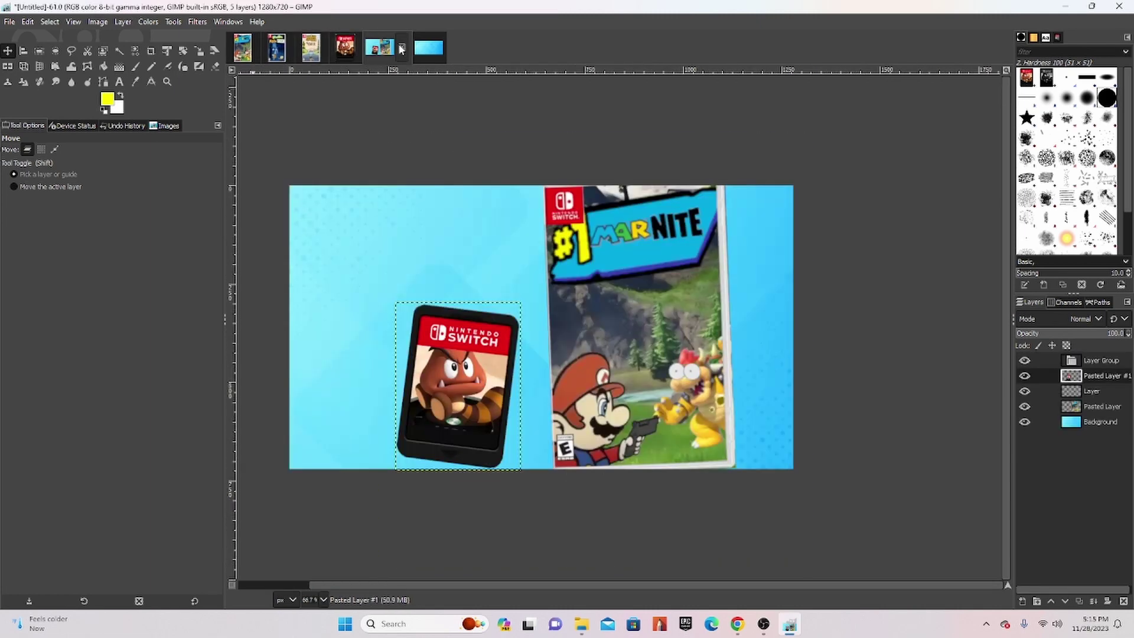
{"action": "left_click", "coordinate": [381, 48]}
Close blue-background.jpg, discarding changes, and bring the Marnite box art back up
{"action": "left_click", "coordinate": [422, 49]}
{"action": "left_click", "coordinate": [436, 46]}
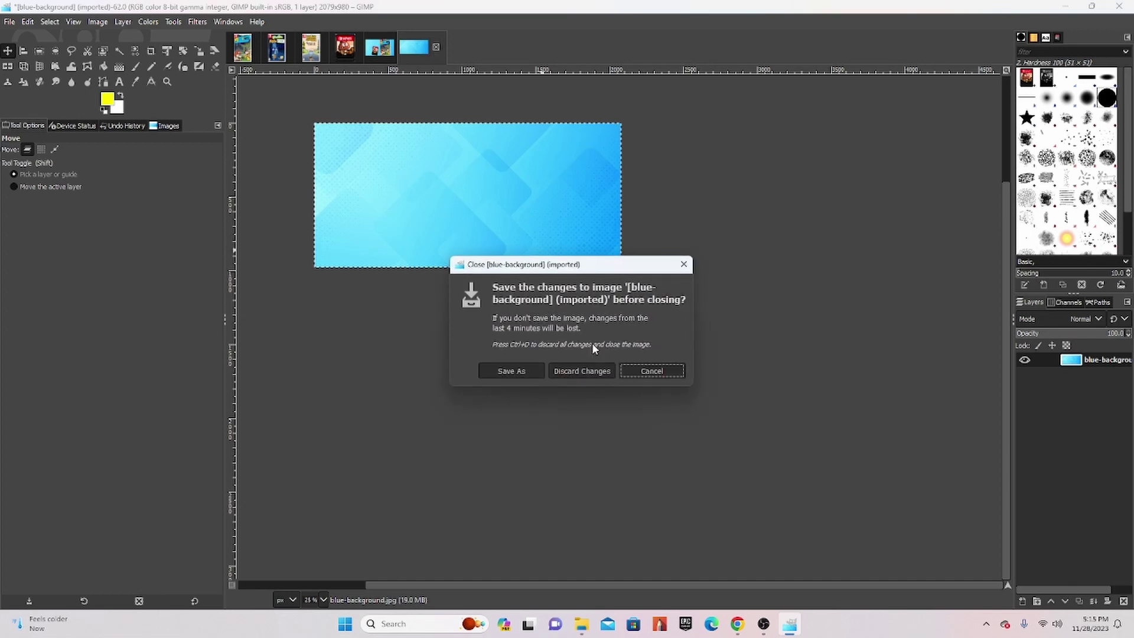
{"action": "left_click", "coordinate": [582, 371]}
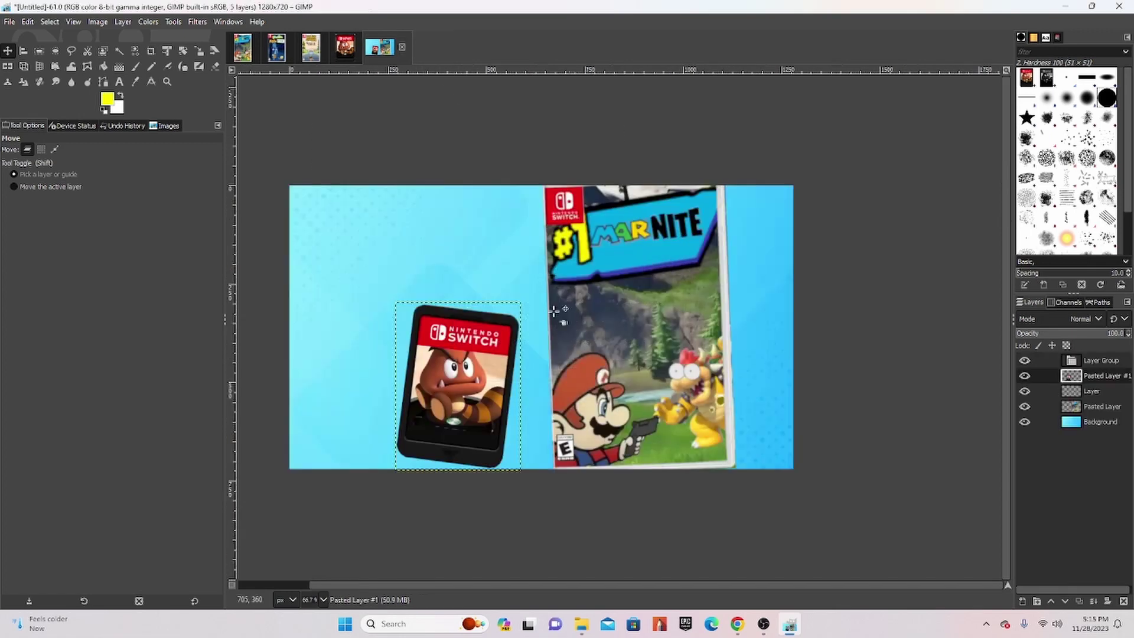
{"action": "left_click", "coordinate": [253, 52]}
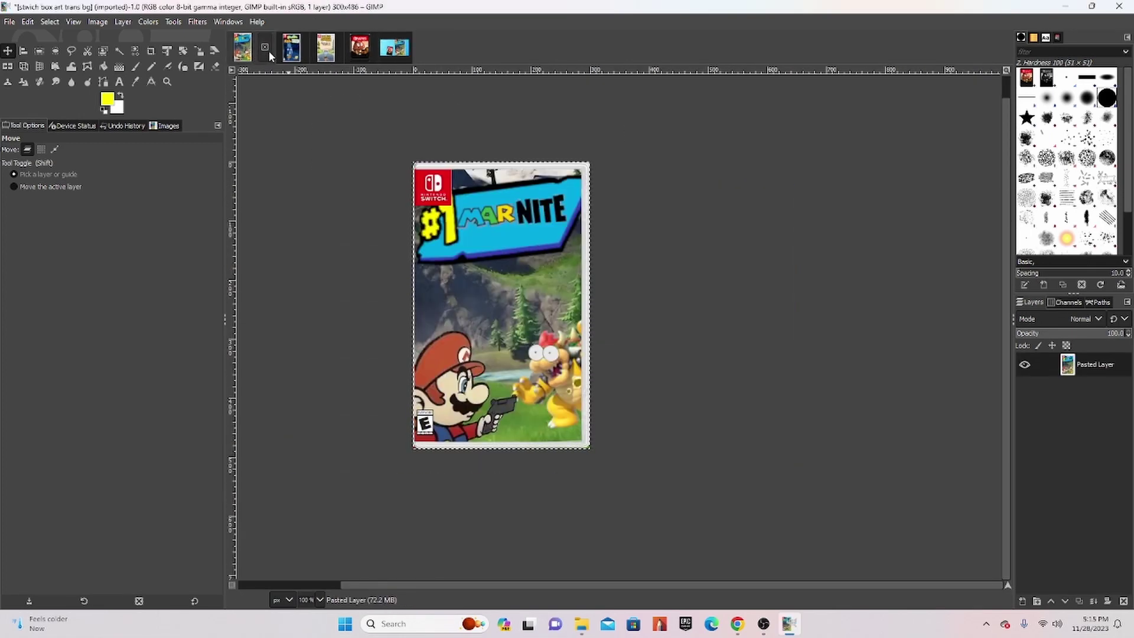